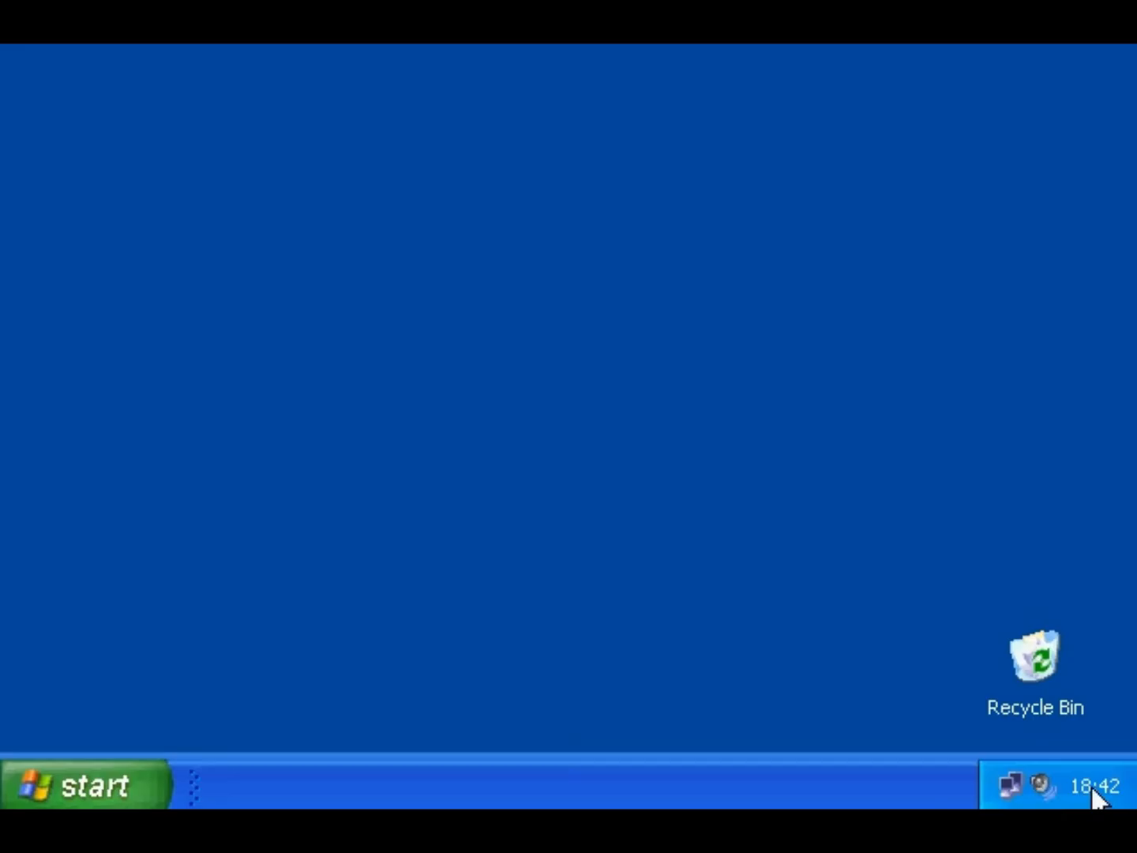
# - Check the system volume in the quick slider and the full volume mixer
pyautogui.click(1041, 786)
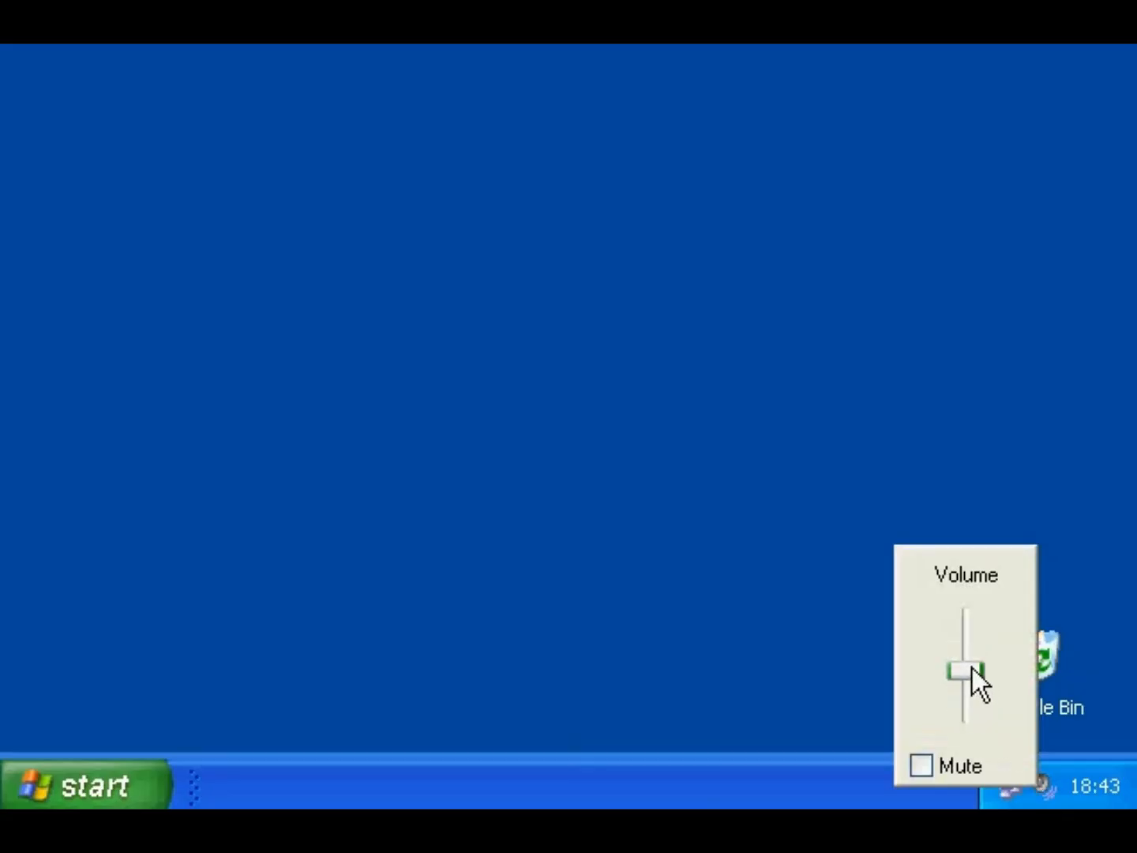
pyautogui.click(755, 627)
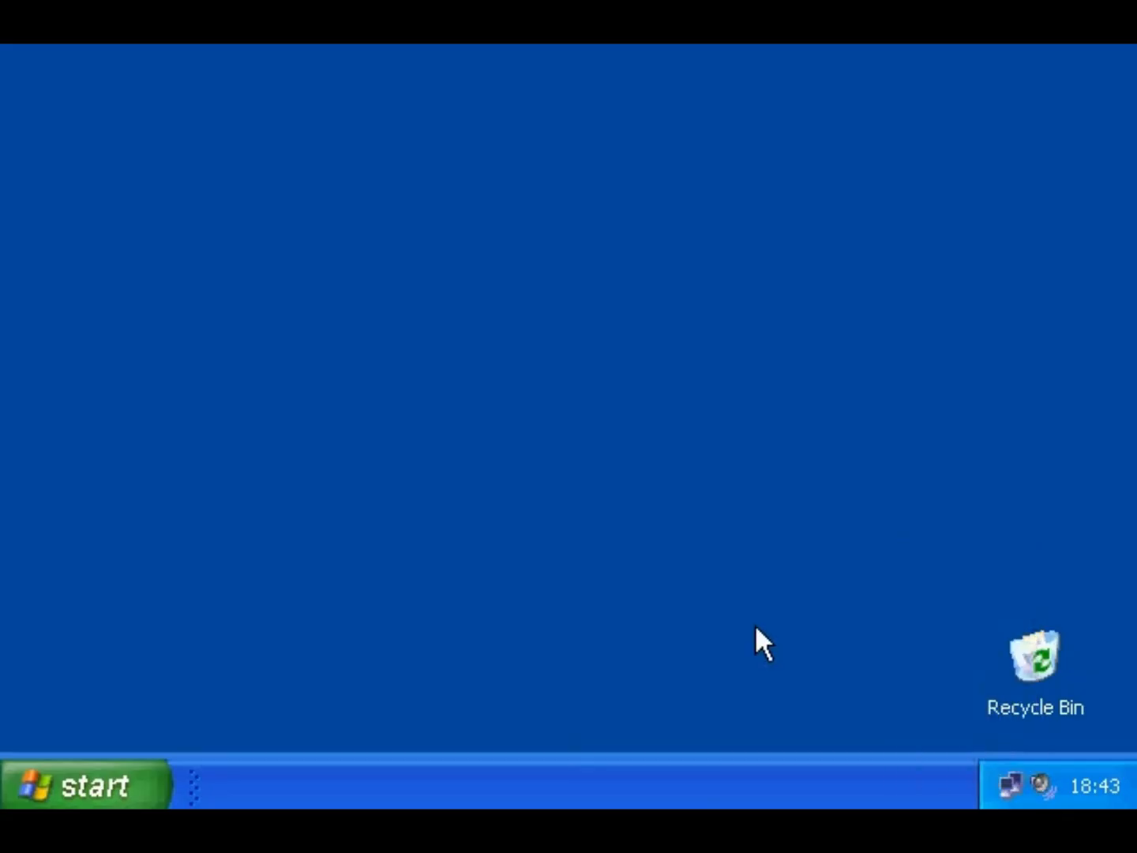
pyautogui.doubleClick(1039, 780)
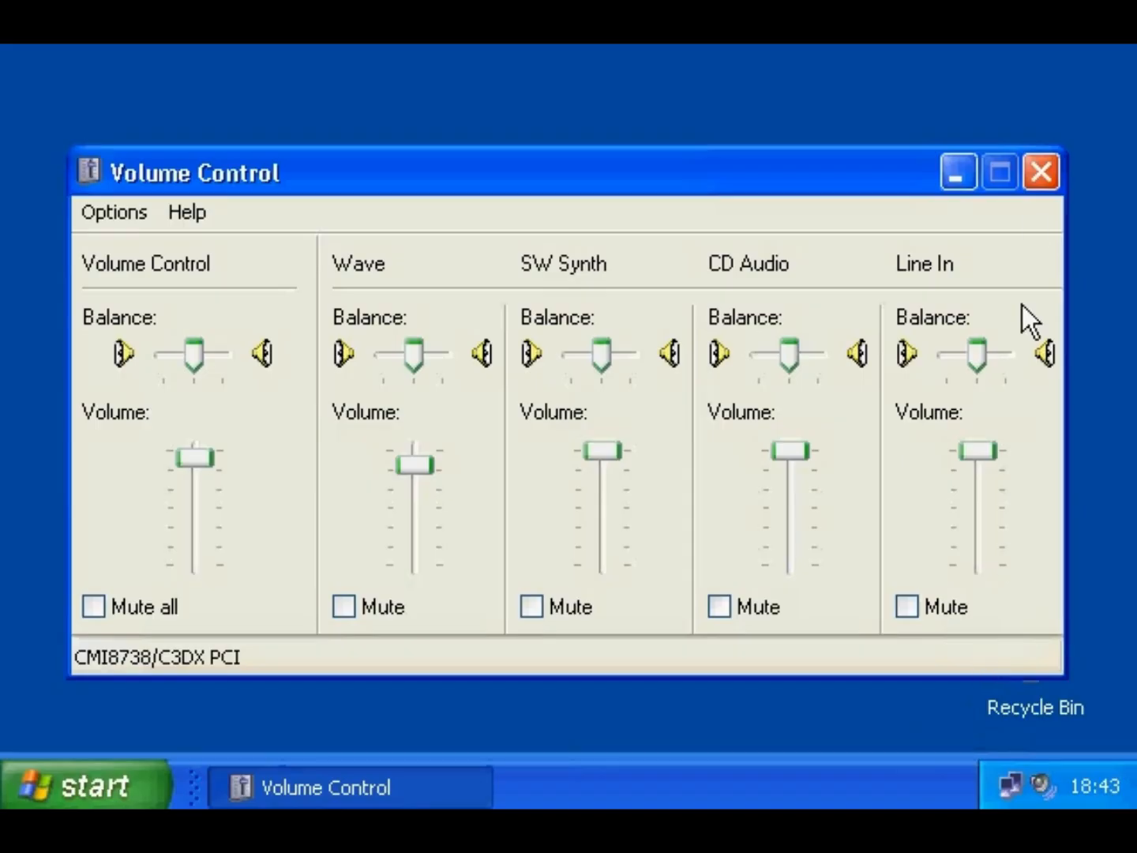
pyautogui.click(1040, 174)
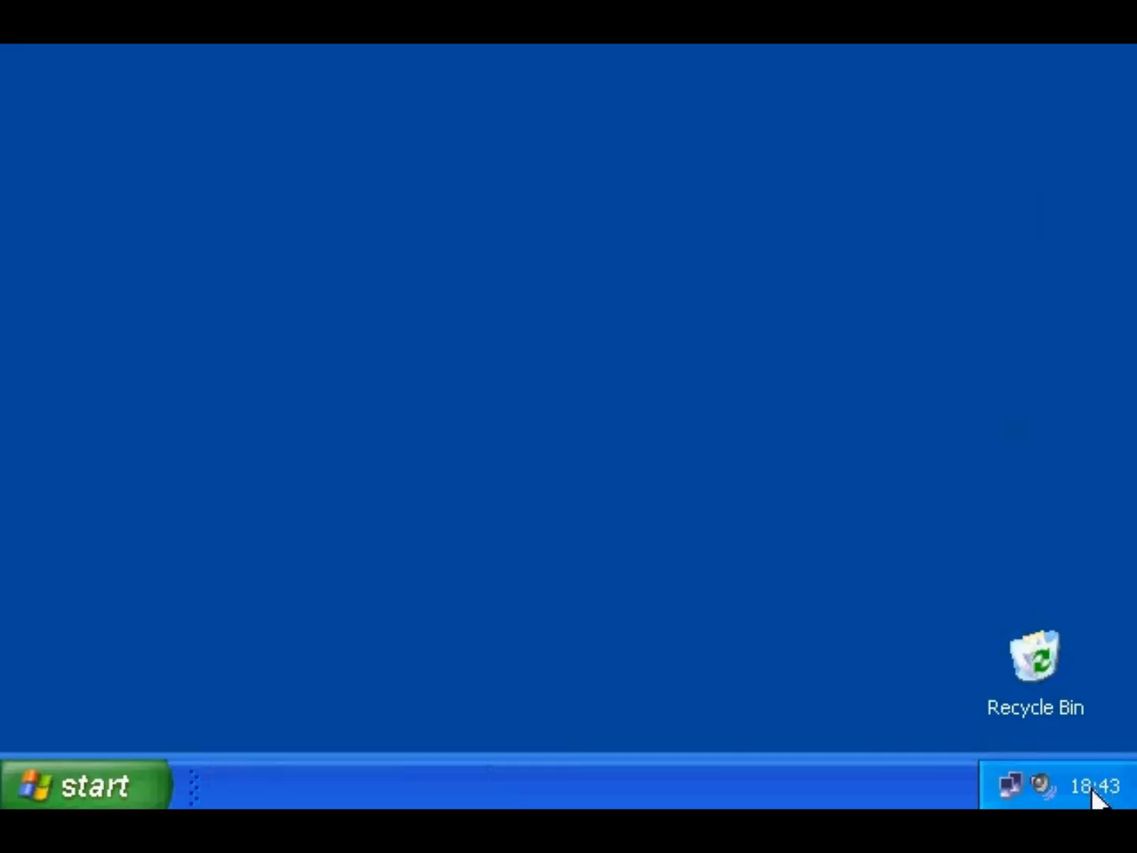
# - Look at the date, time and time zone settings, then select the Recycle Bin
pyautogui.moveTo(1093, 790)
pyautogui.doubleClick(1095, 792)
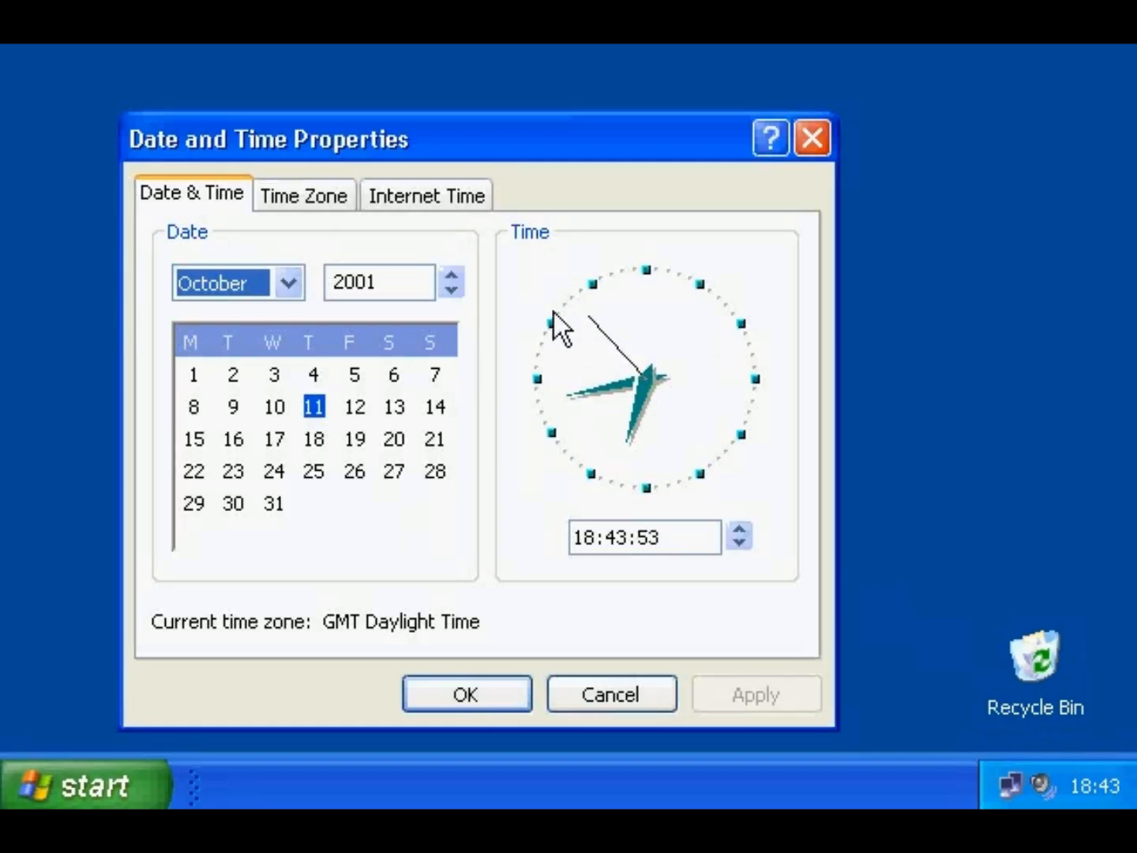
pyautogui.click(304, 196)
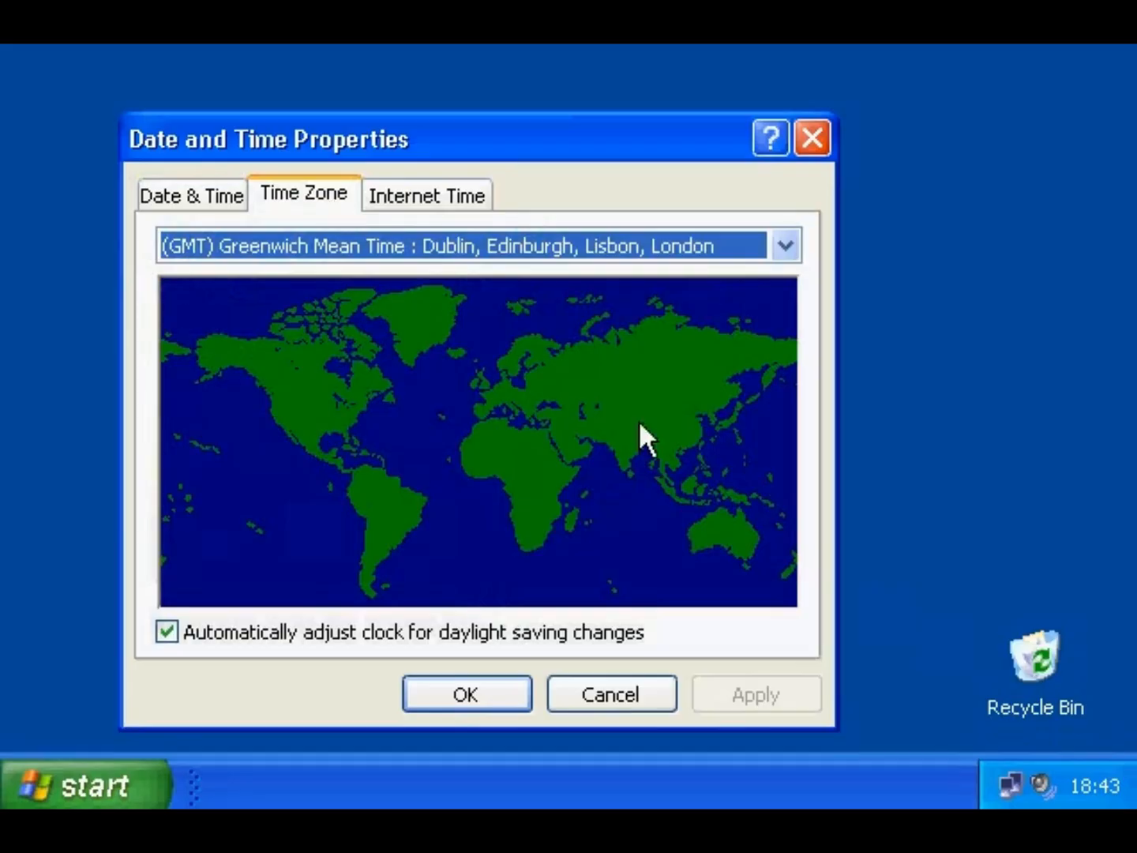
pyautogui.click(811, 138)
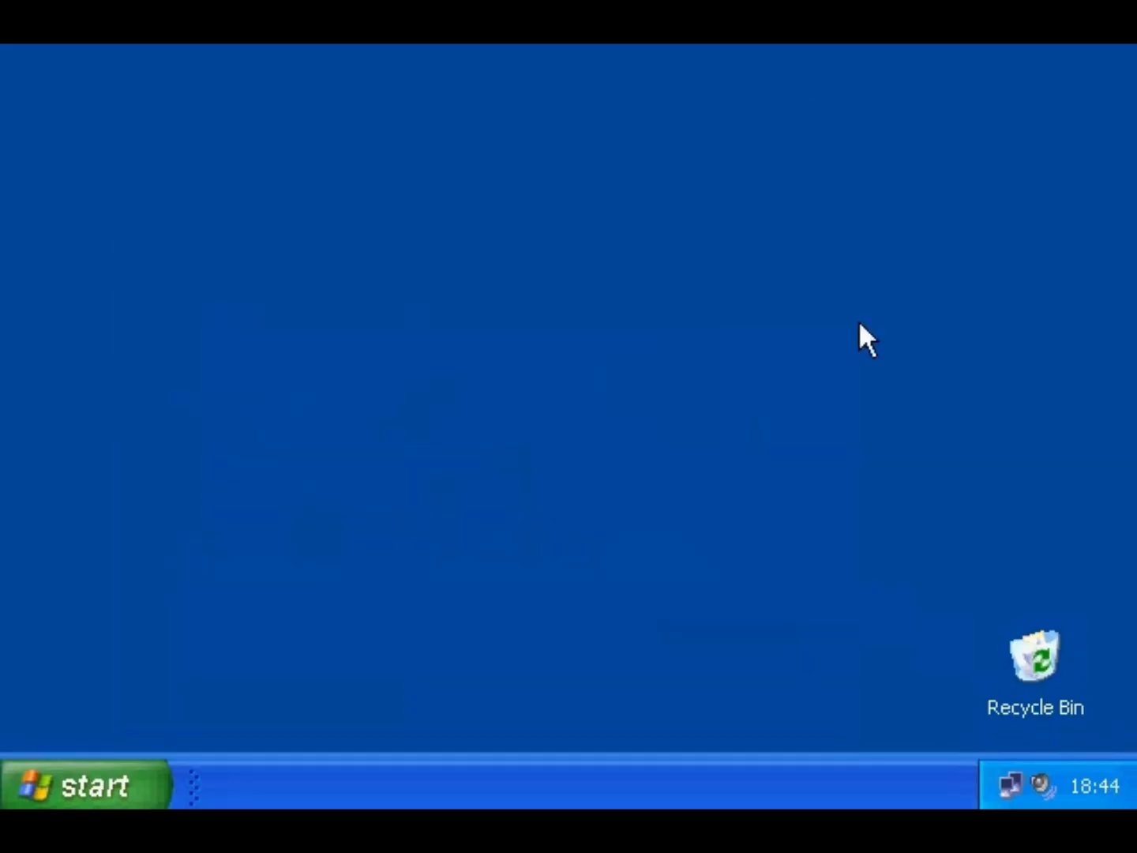
pyautogui.click(1034, 649)
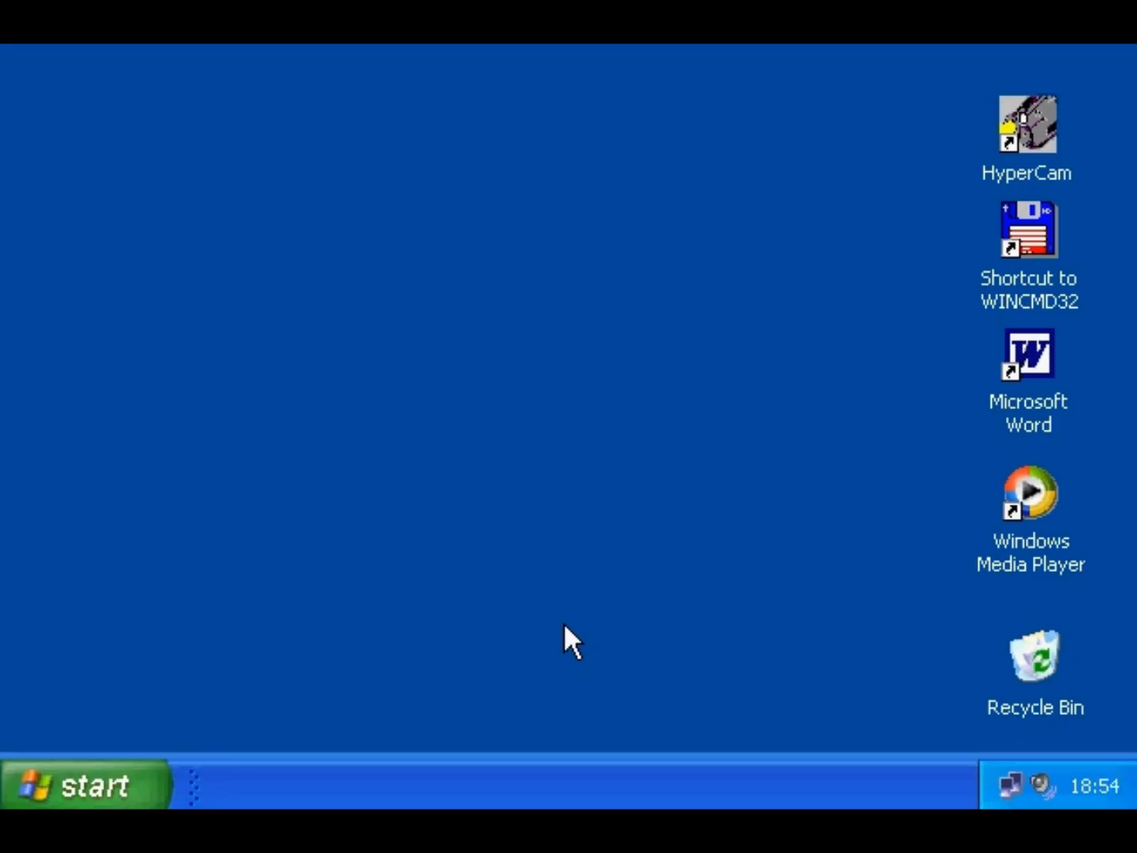
# - Open Display Properties and its Desktop Items dialog from the Desktop tab
pyautogui.rightClick(564, 625)
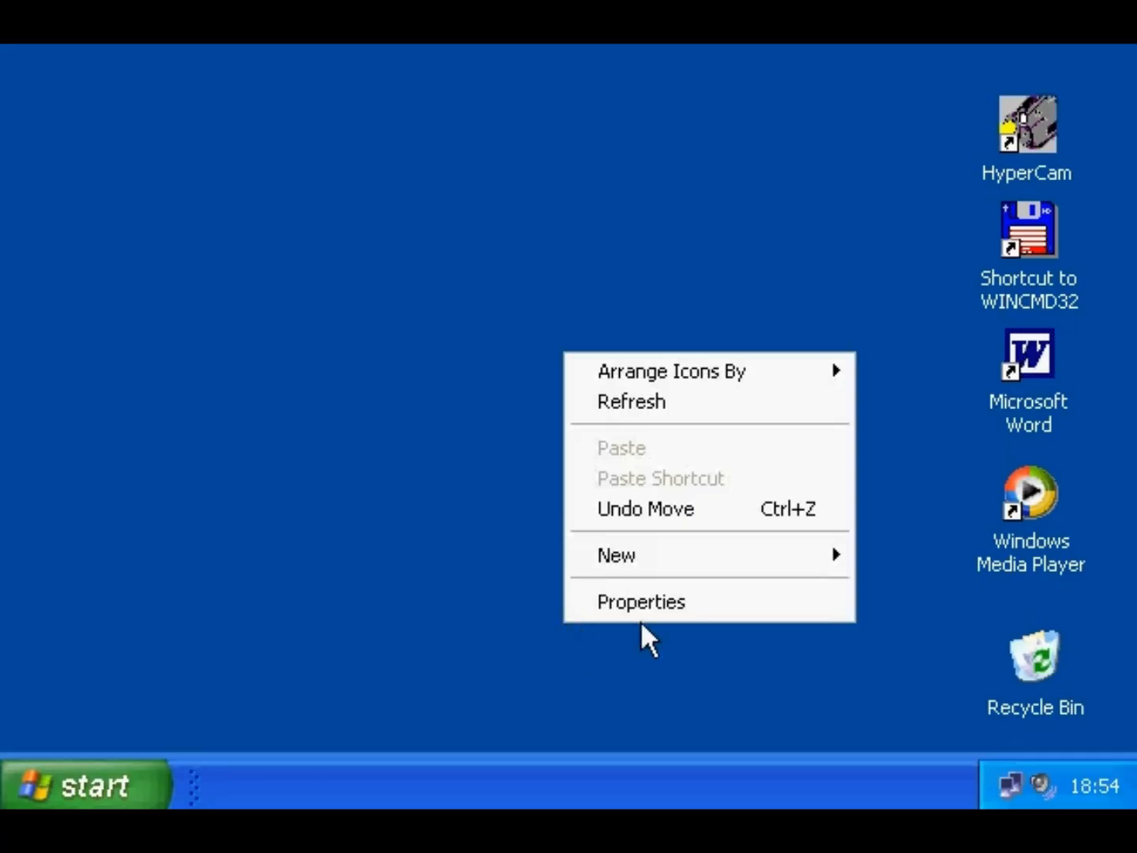
pyautogui.click(712, 601)
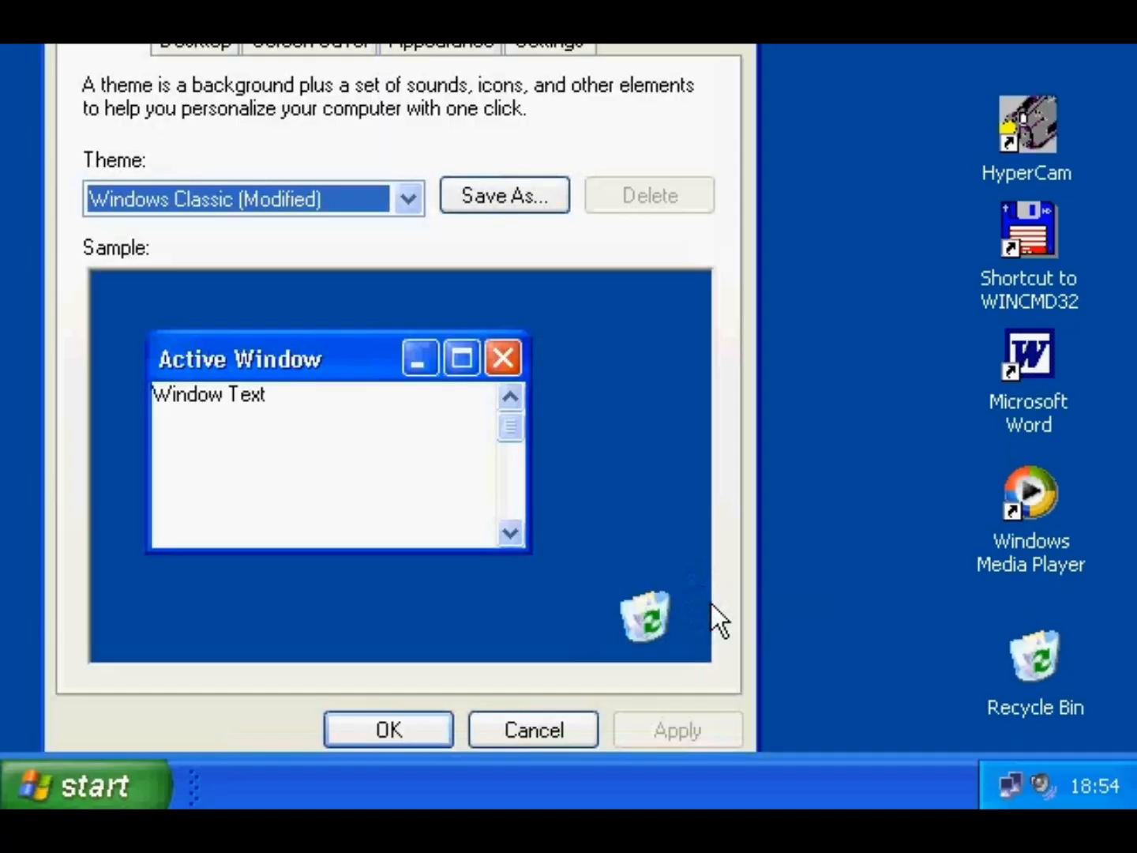
pyautogui.moveTo(389, 0); pyautogui.dragTo(479, 64)
pyautogui.click(296, 128)
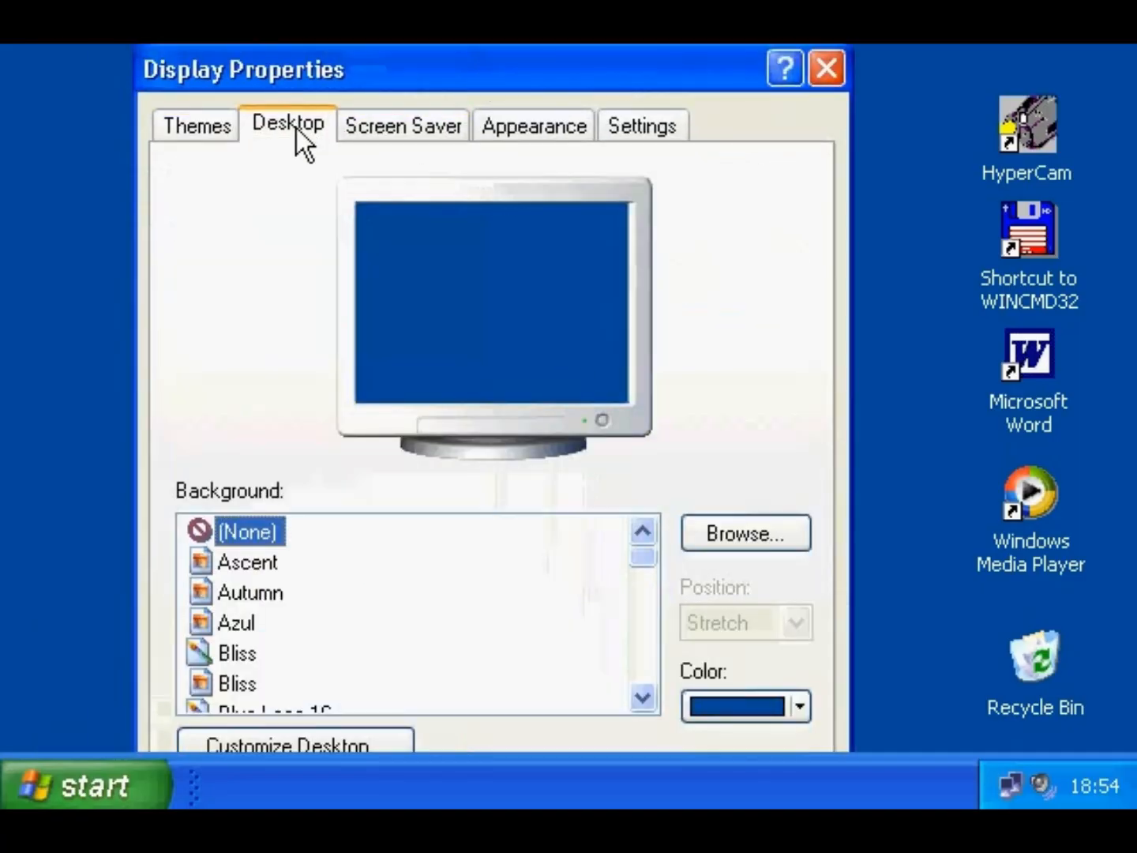
pyautogui.moveTo(370, 86); pyautogui.dragTo(371, 67)
pyautogui.click(345, 719)
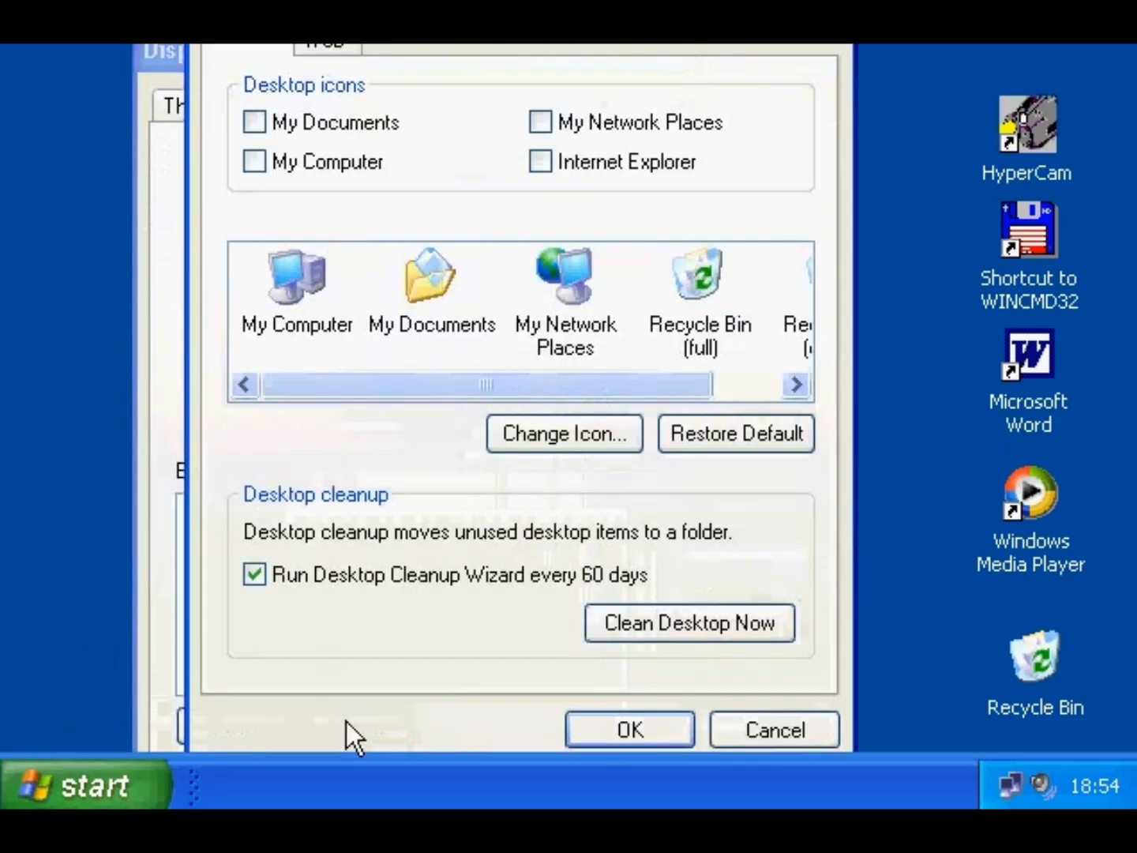
pyautogui.moveTo(377, 0); pyautogui.dragTo(378, 45)
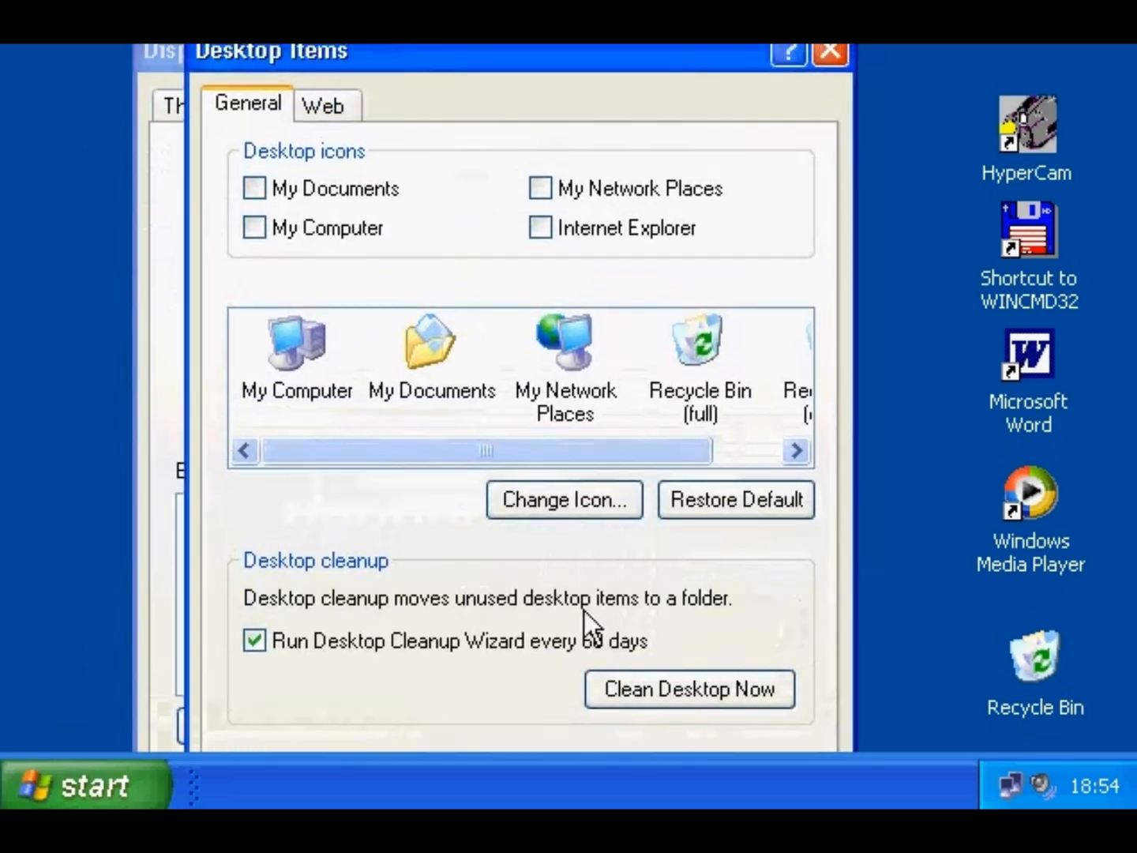
# - Run the Desktop Cleanup Wizard, keeping Microsoft Word, and close the dialogs
pyautogui.click(646, 691)
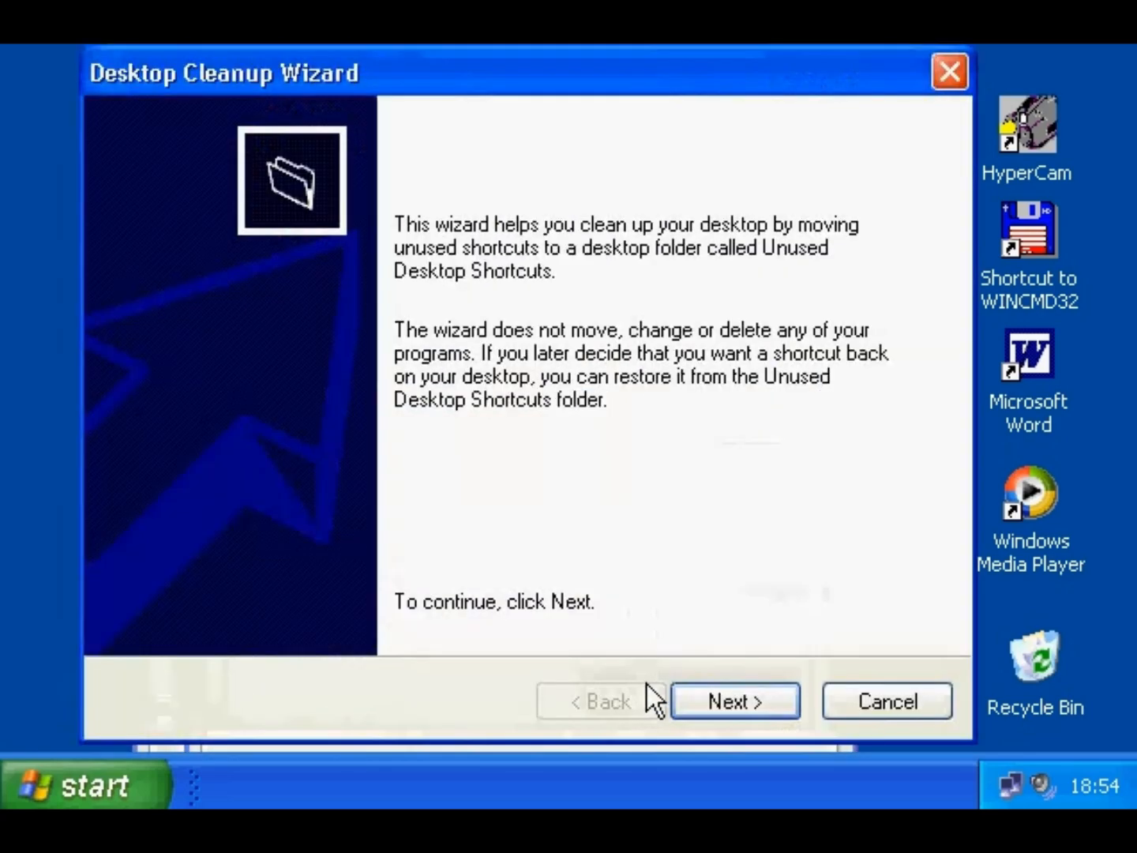
pyautogui.click(692, 705)
pyautogui.click(189, 381)
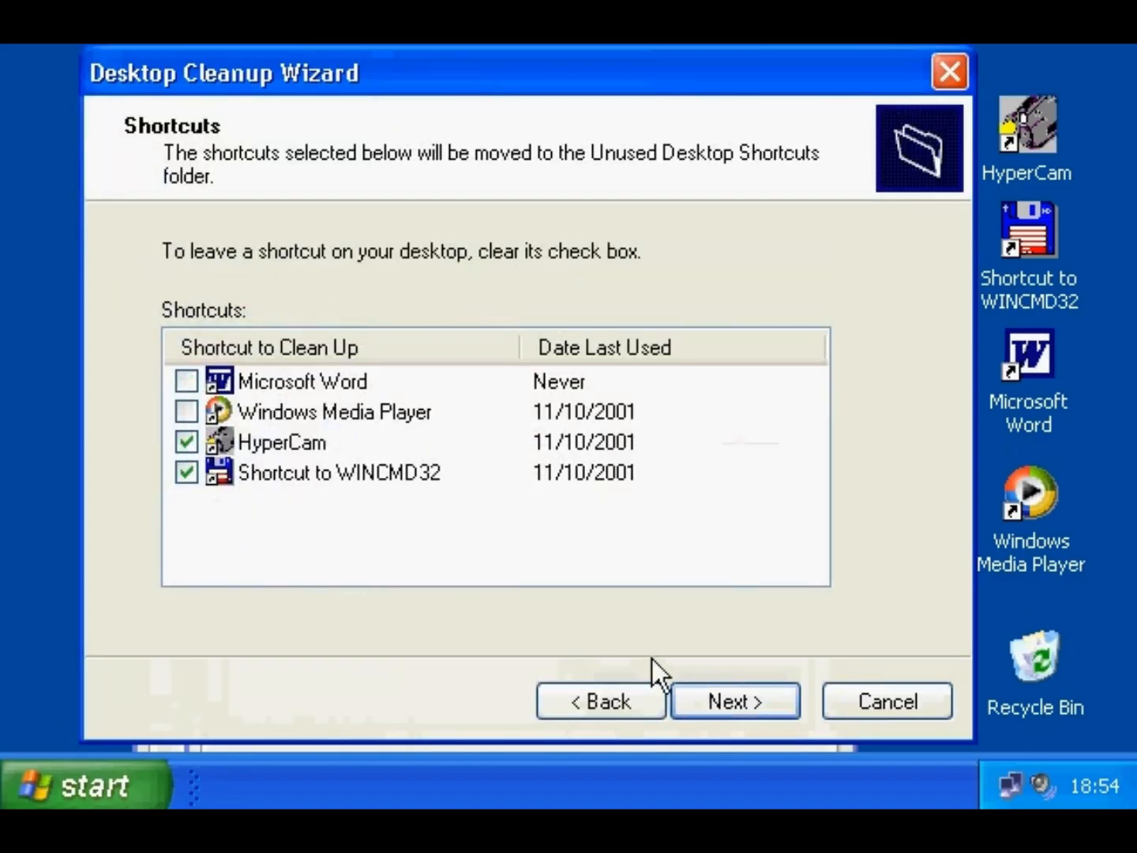
pyautogui.click(732, 700)
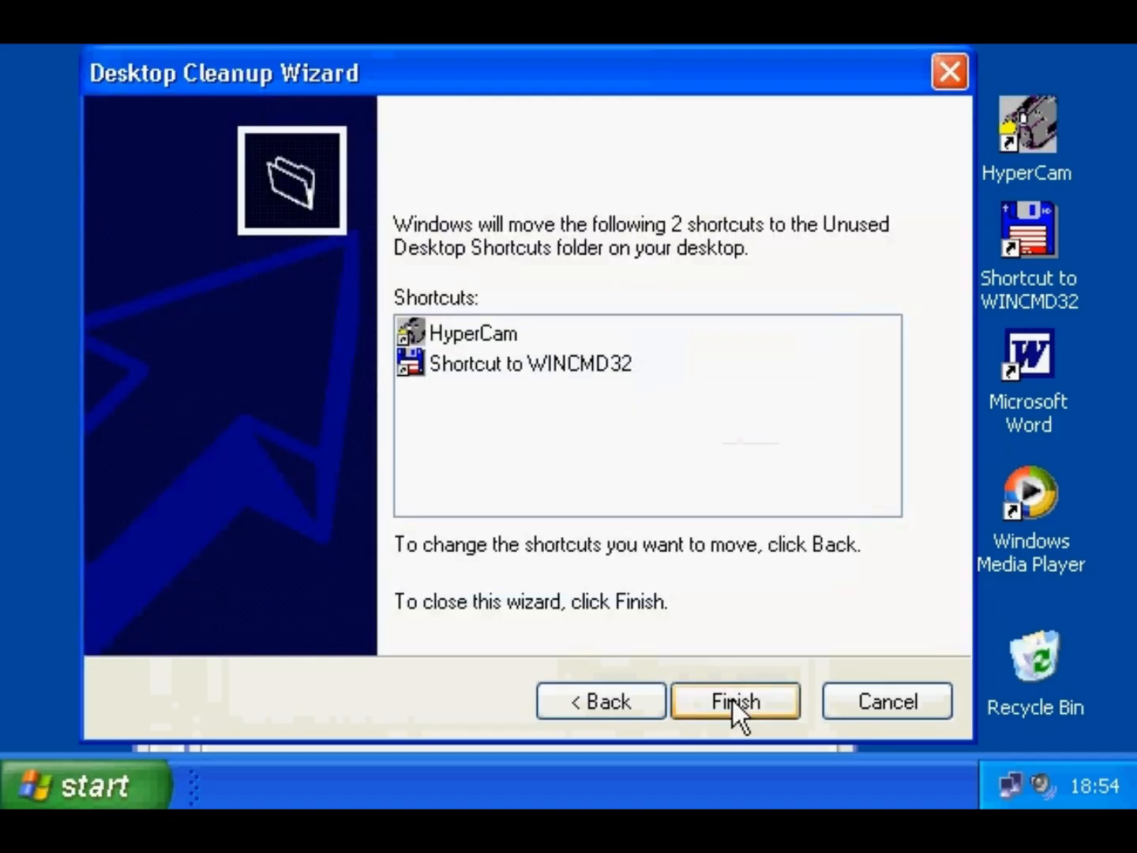
pyautogui.click(732, 701)
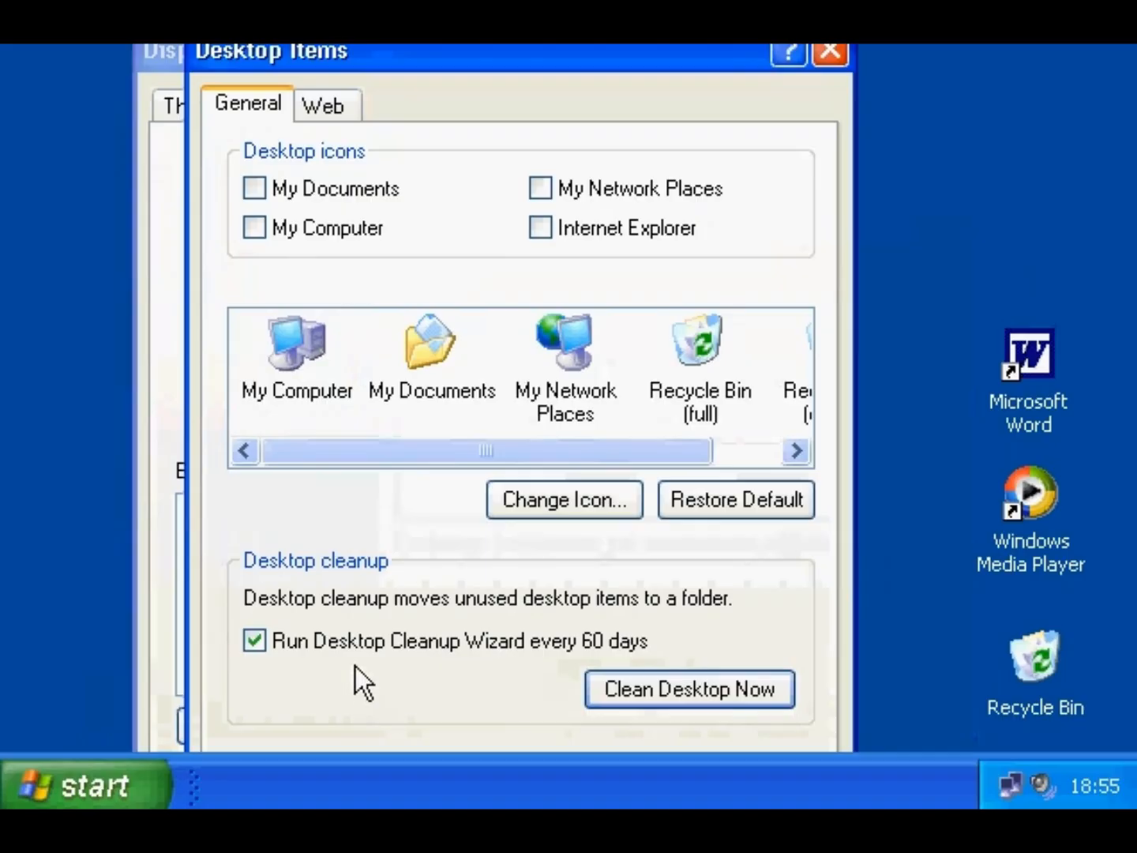
pyautogui.click(255, 641)
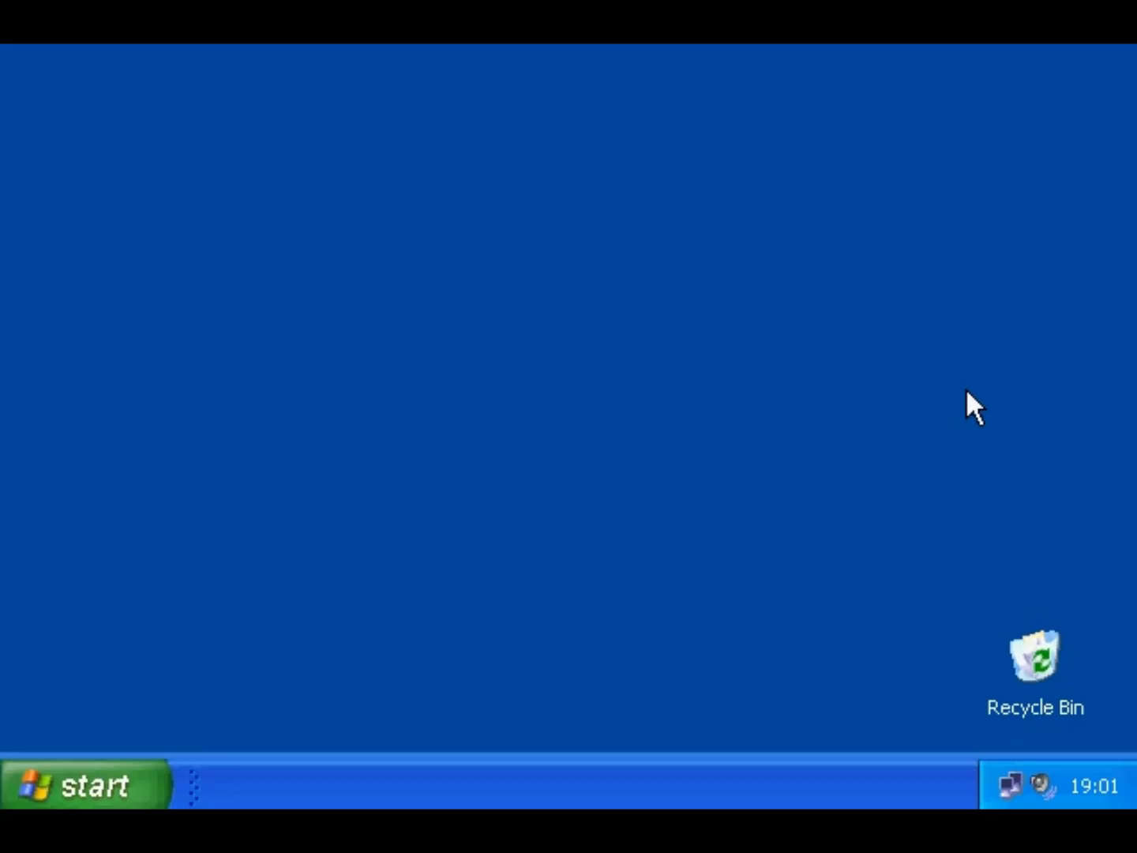
# - Launch WordPad from Accessories, then two more WordPad windows from the Start menu
pyautogui.click(120, 788)
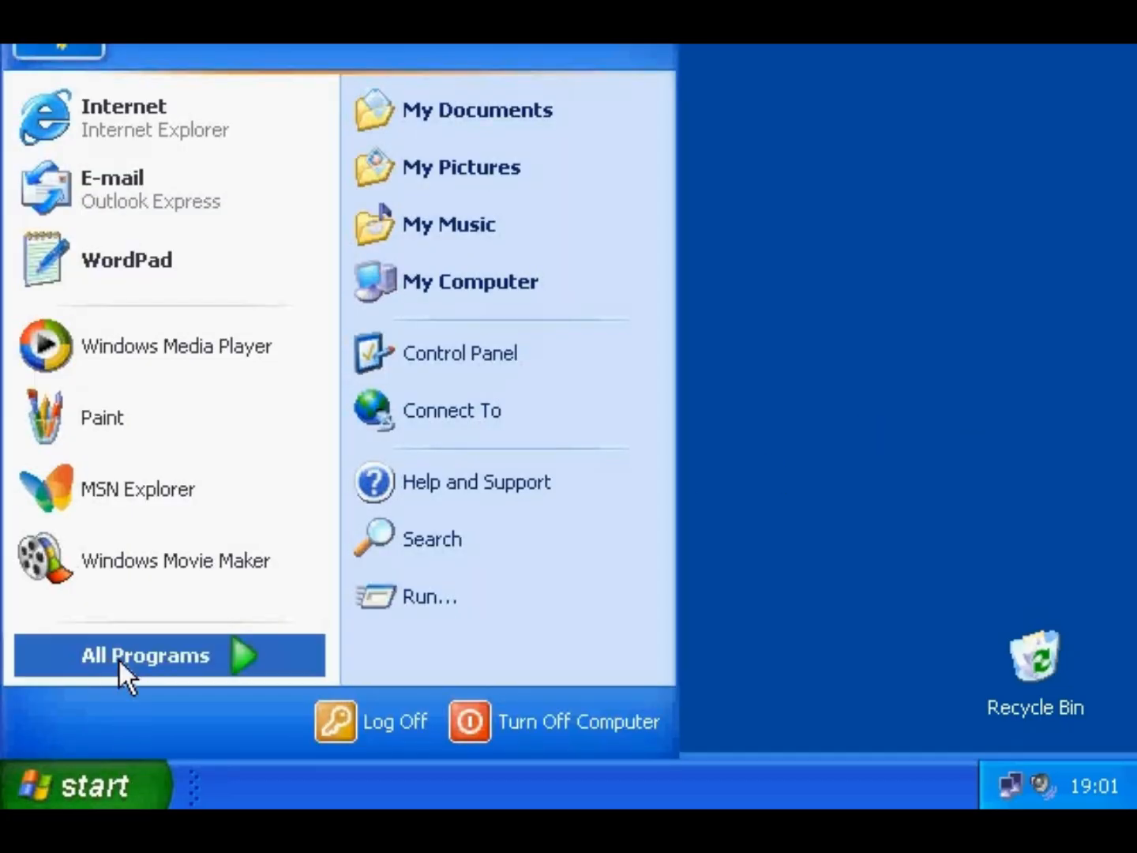
pyautogui.moveTo(119, 664)
pyautogui.moveTo(421, 333)
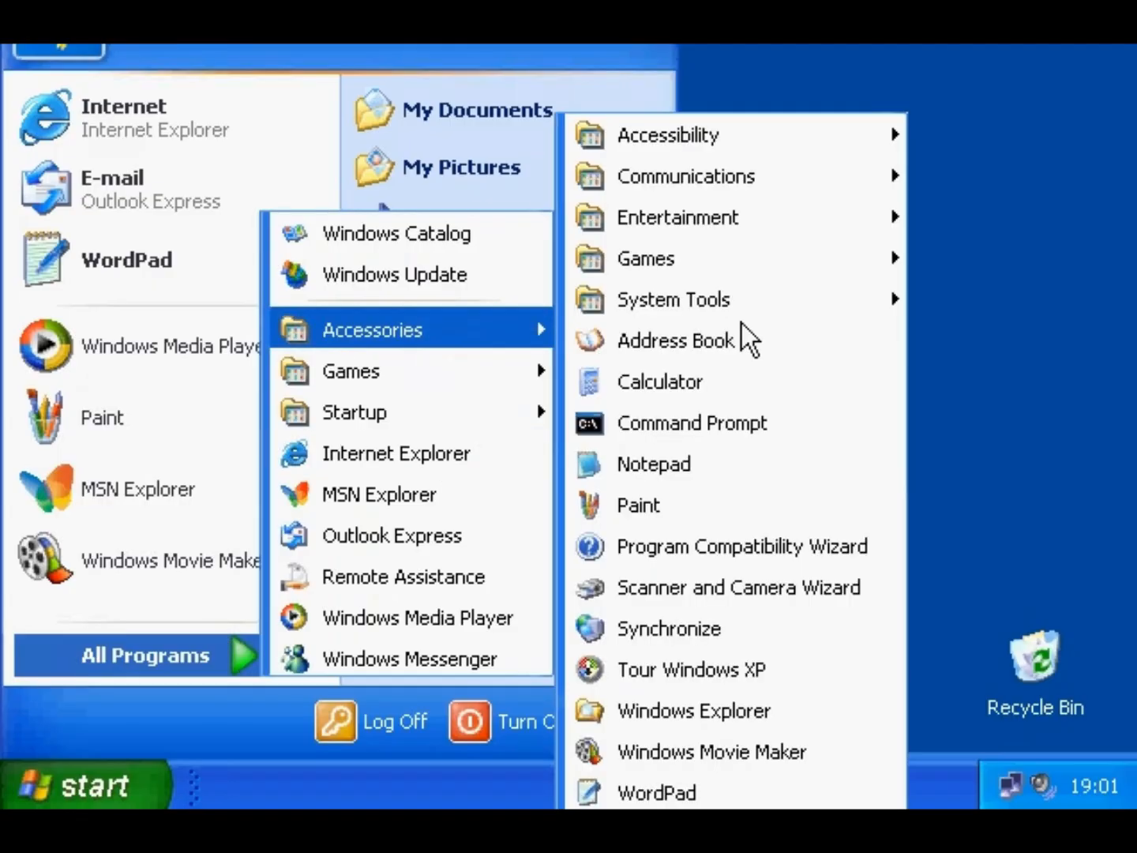
pyautogui.click(689, 792)
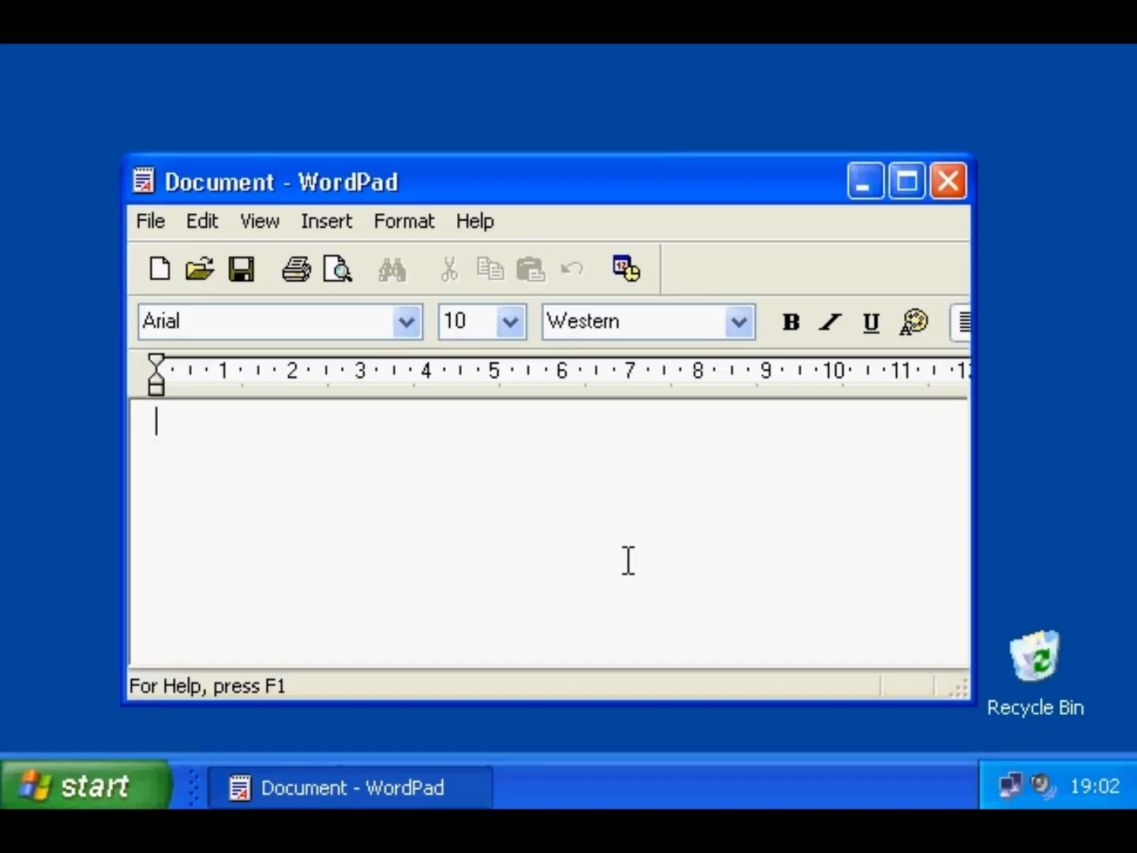
pyautogui.click(93, 781)
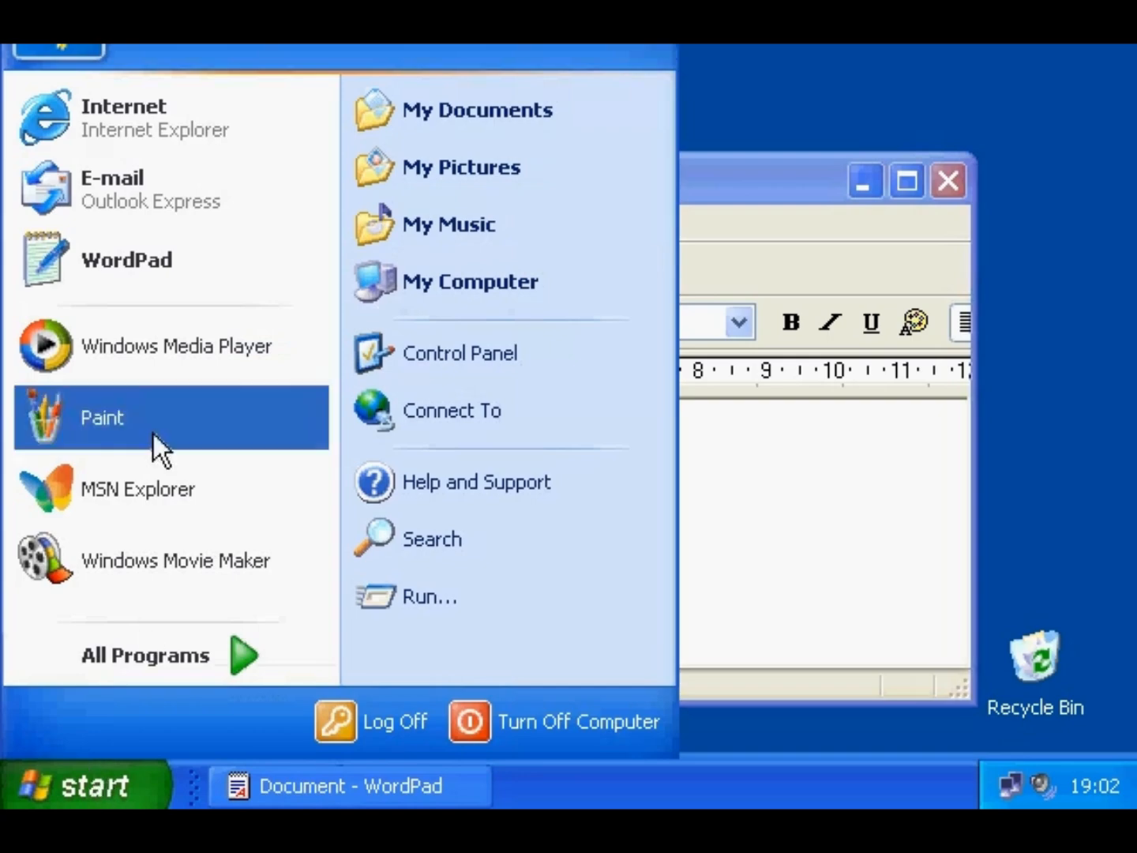
pyautogui.click(133, 271)
pyautogui.click(94, 781)
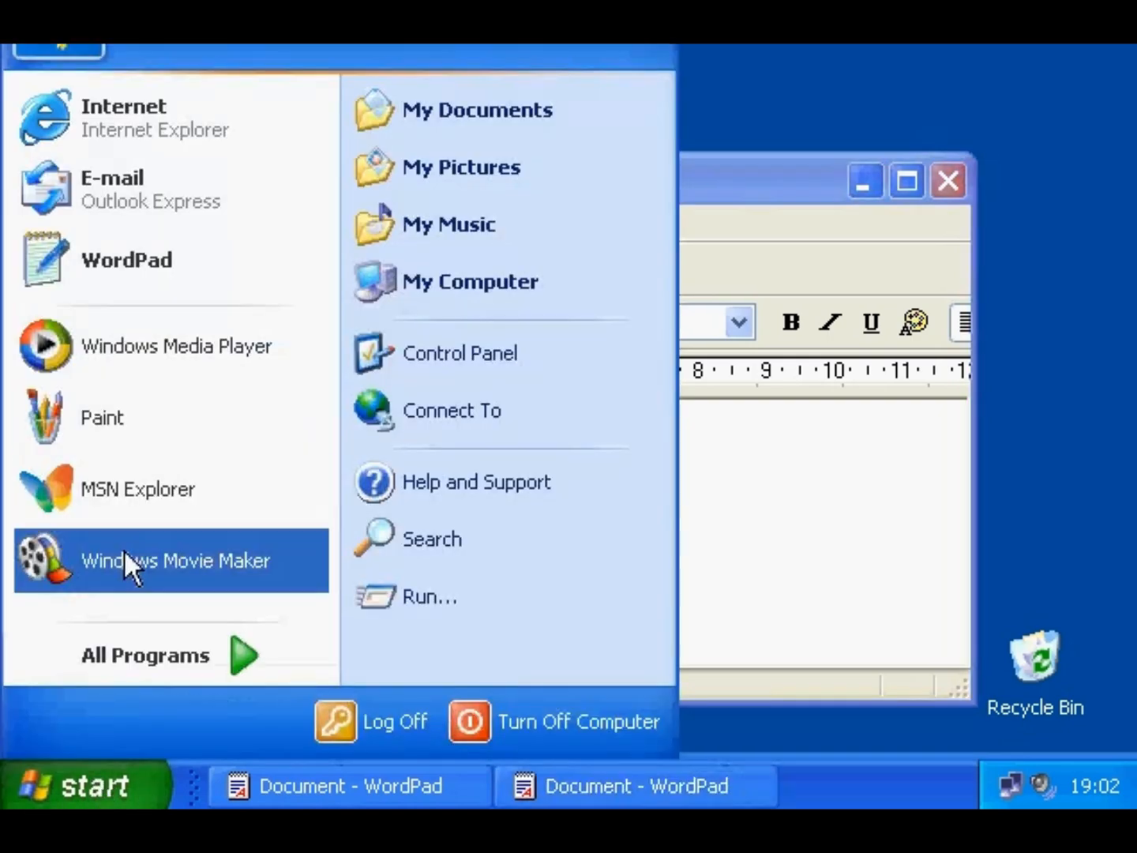
pyautogui.click(112, 273)
# - Open two untitled Paint windows from the Start menu
pyautogui.click(93, 782)
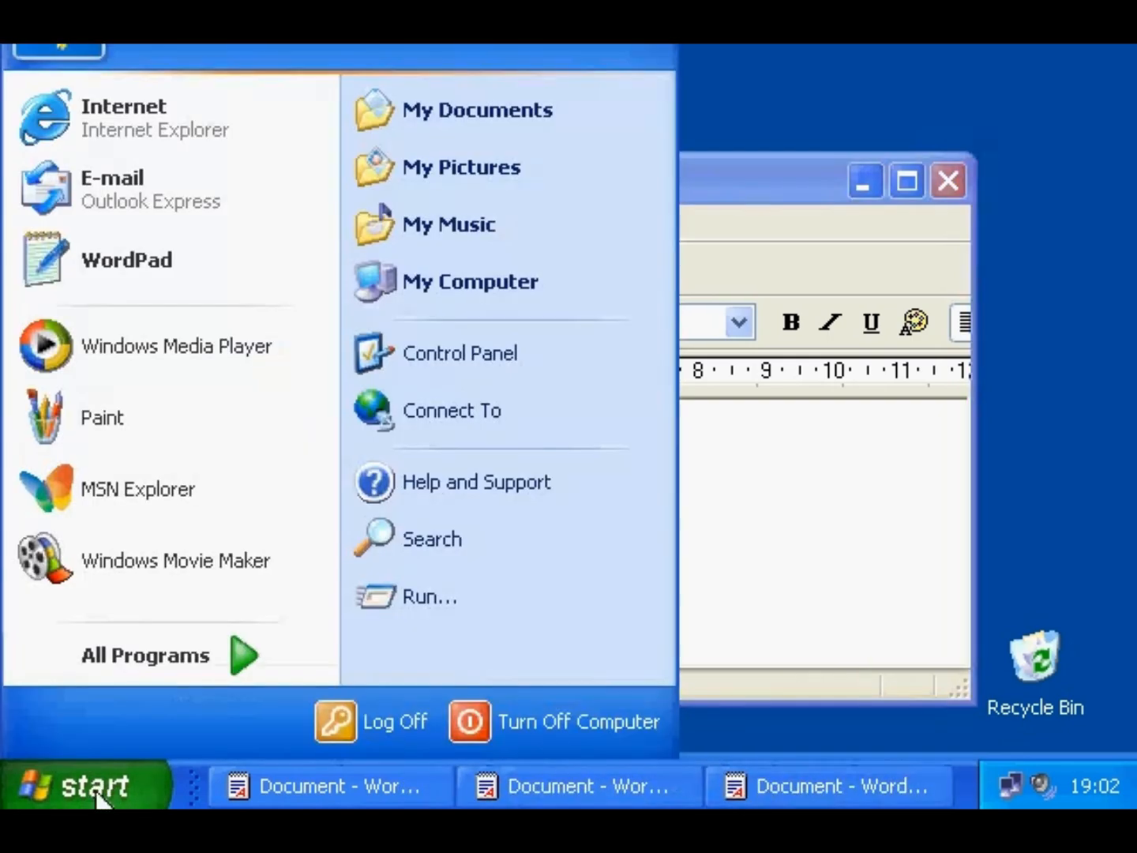
pyautogui.click(86, 442)
pyautogui.click(117, 780)
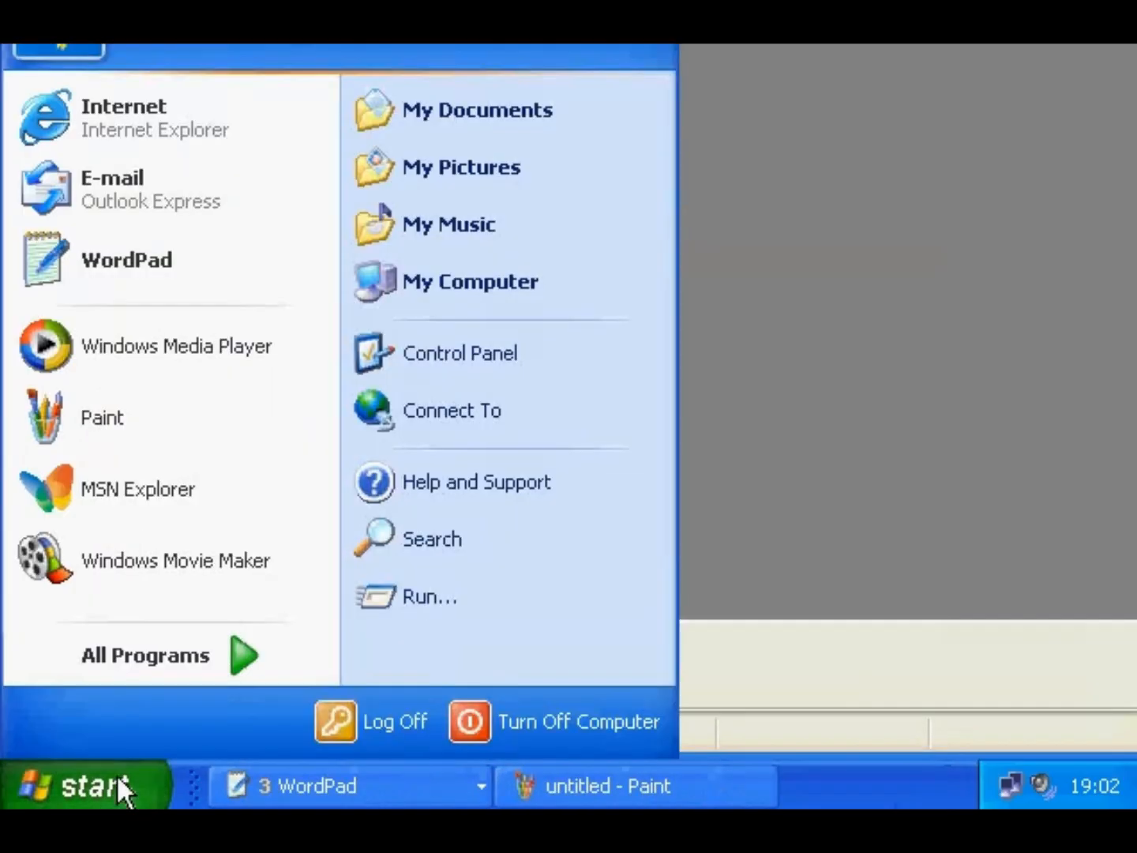
pyautogui.click(96, 417)
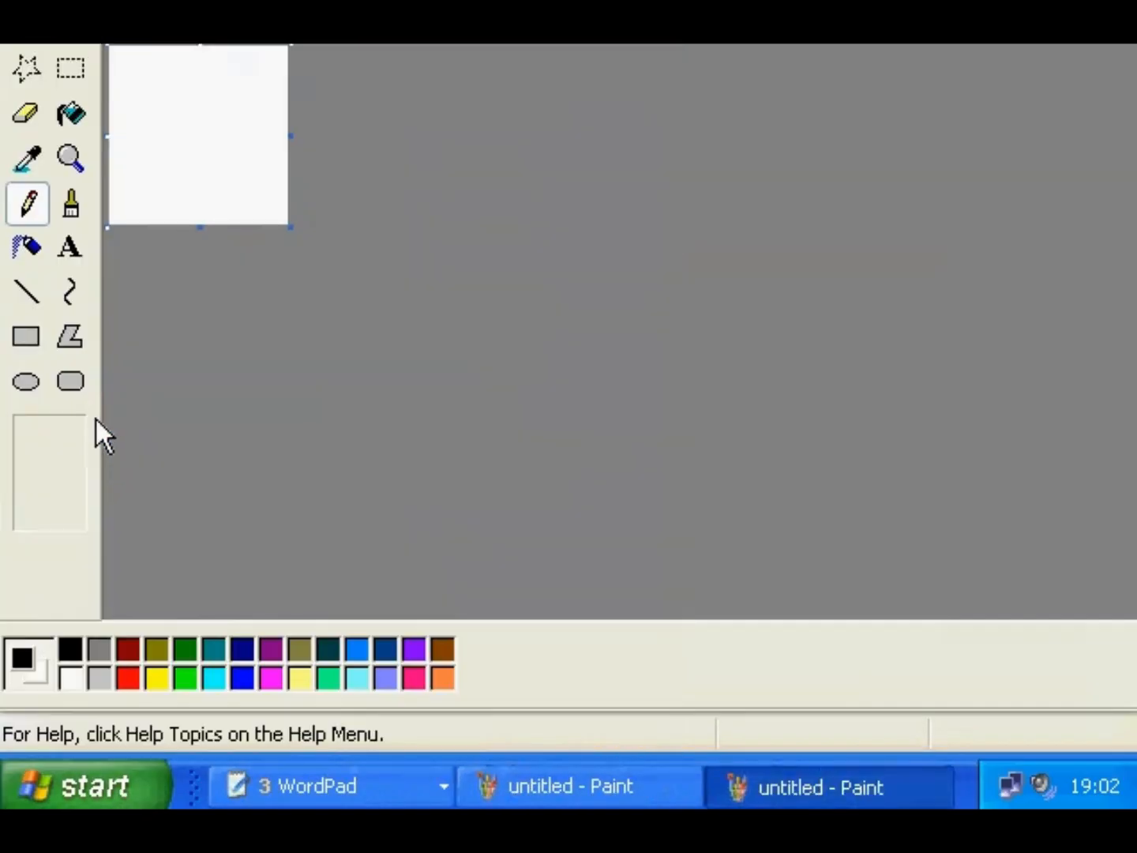
# - Use the grouped WordPad taskbar button to bring WordPad, then Paint, to the front
pyautogui.click(371, 791)
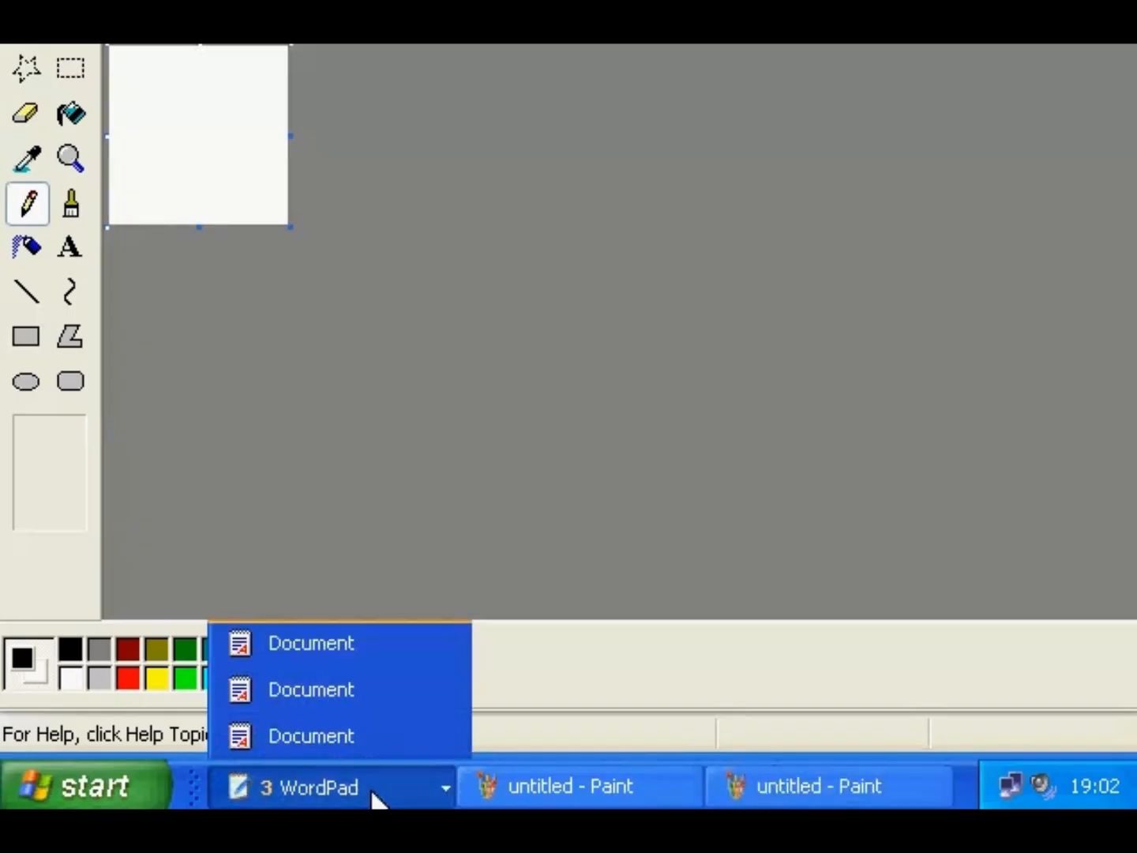
pyautogui.click(377, 694)
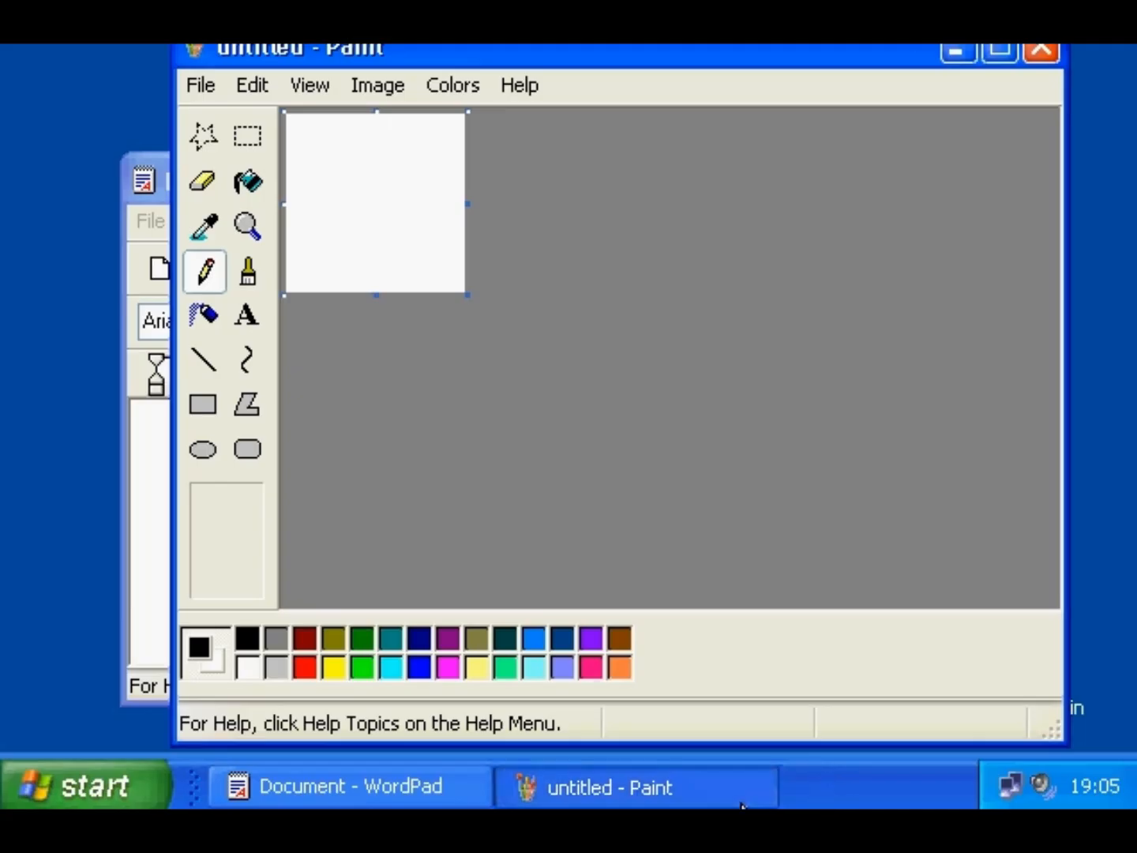
pyautogui.click(438, 780)
pyautogui.click(569, 793)
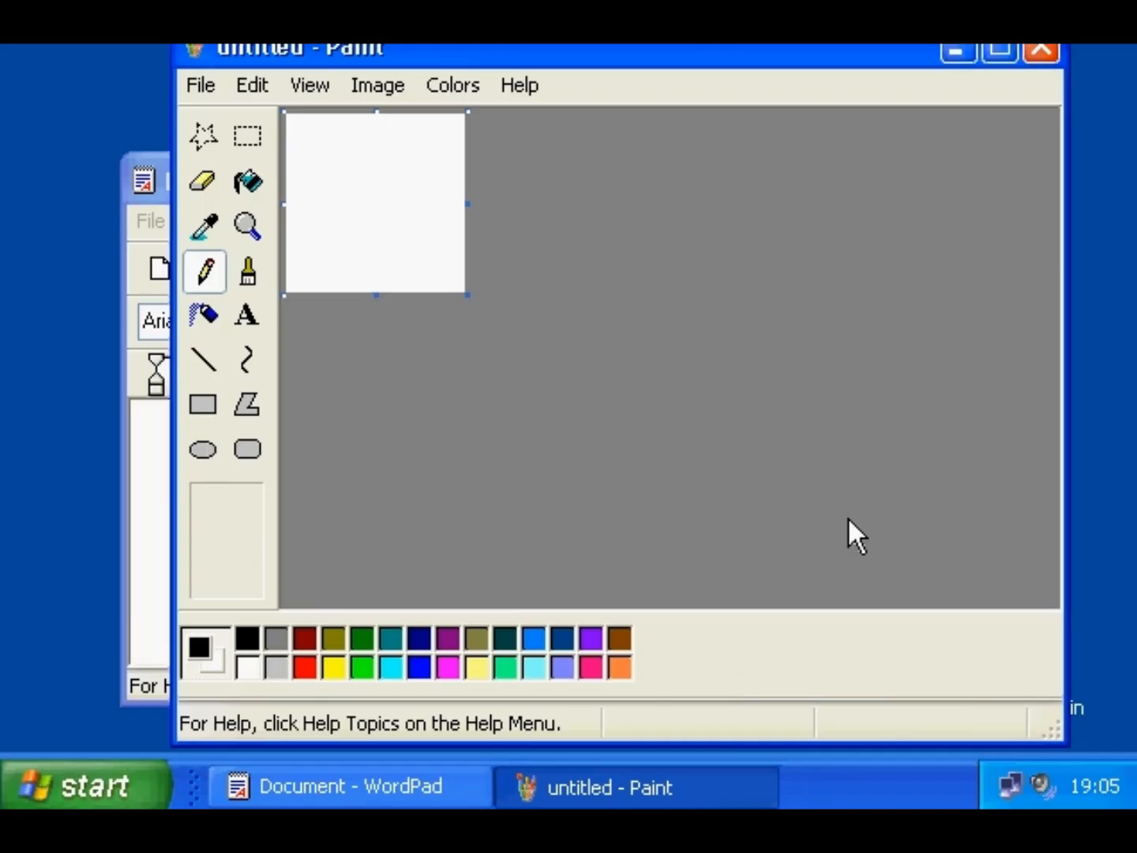
# - Switch to WordPad and back to Paint with Alt+Tab
pyautogui.hotkey('alt', 'Tab')
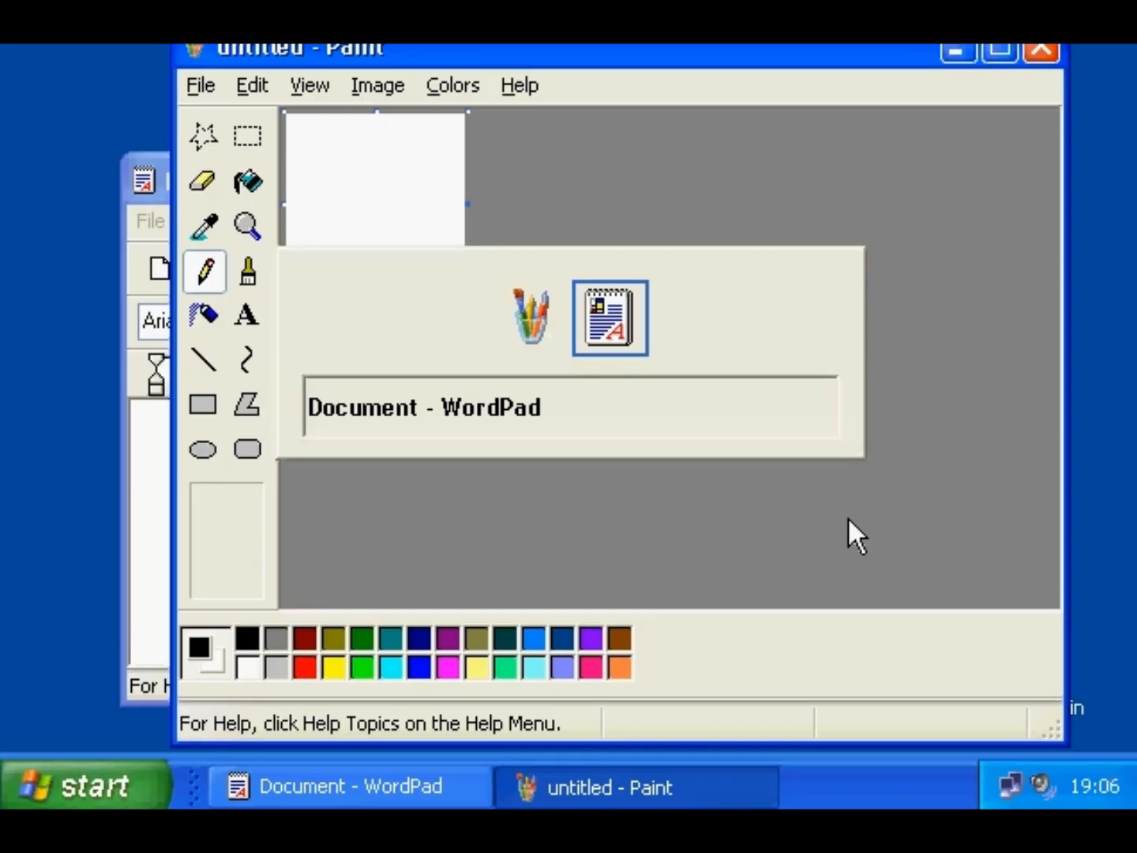
pyautogui.press('Tab')
pyautogui.press('Tab')
pyautogui.hotkey('alt', 'Tab')
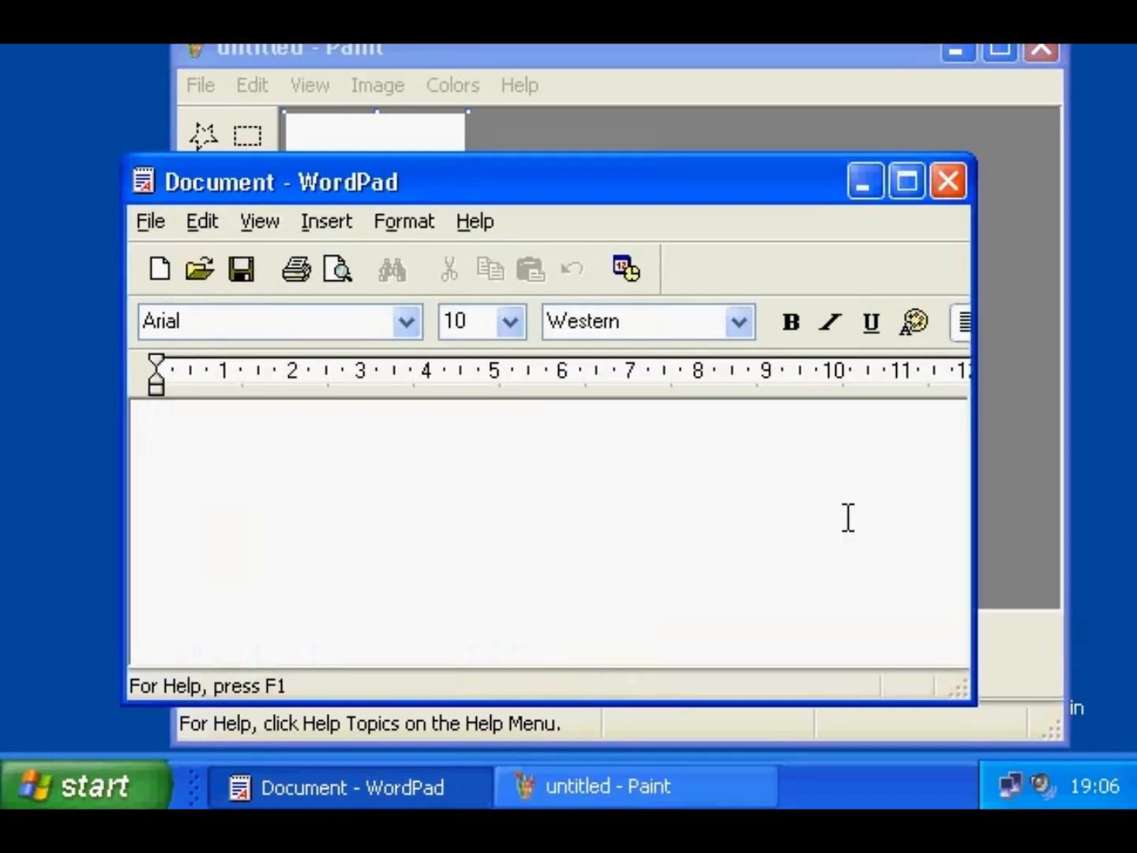
pyautogui.hotkey('alt', 'Tab')
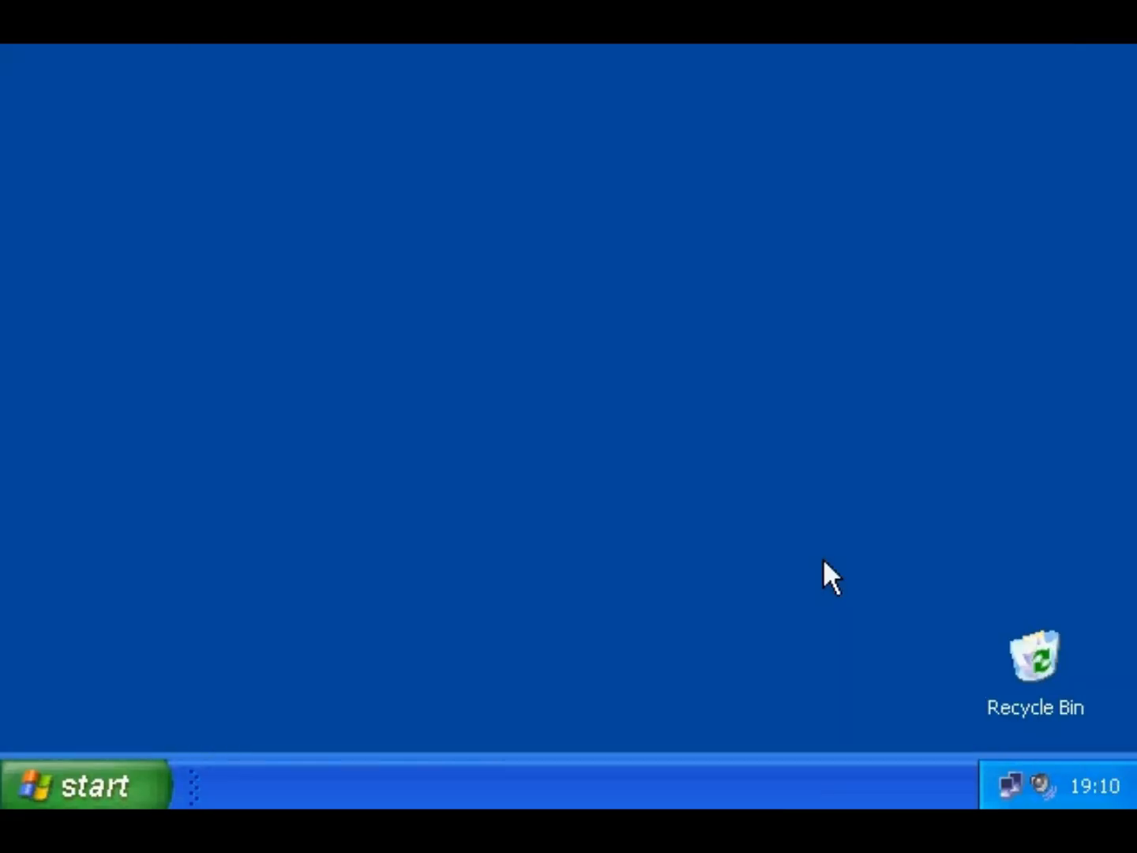
# - Open My Computer from Start and browse into Local Disk (C:)
pyautogui.click(128, 789)
pyautogui.click(467, 287)
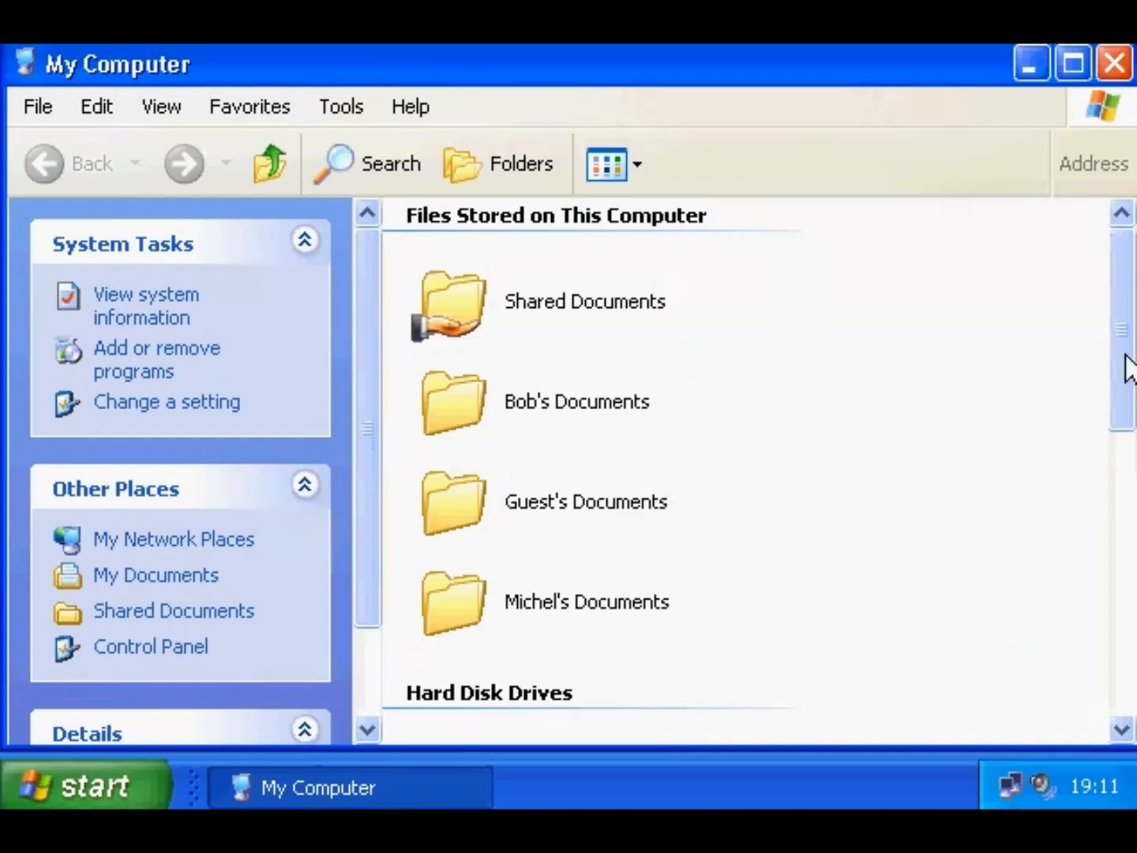
pyautogui.moveTo(1125, 355); pyautogui.dragTo(1126, 515)
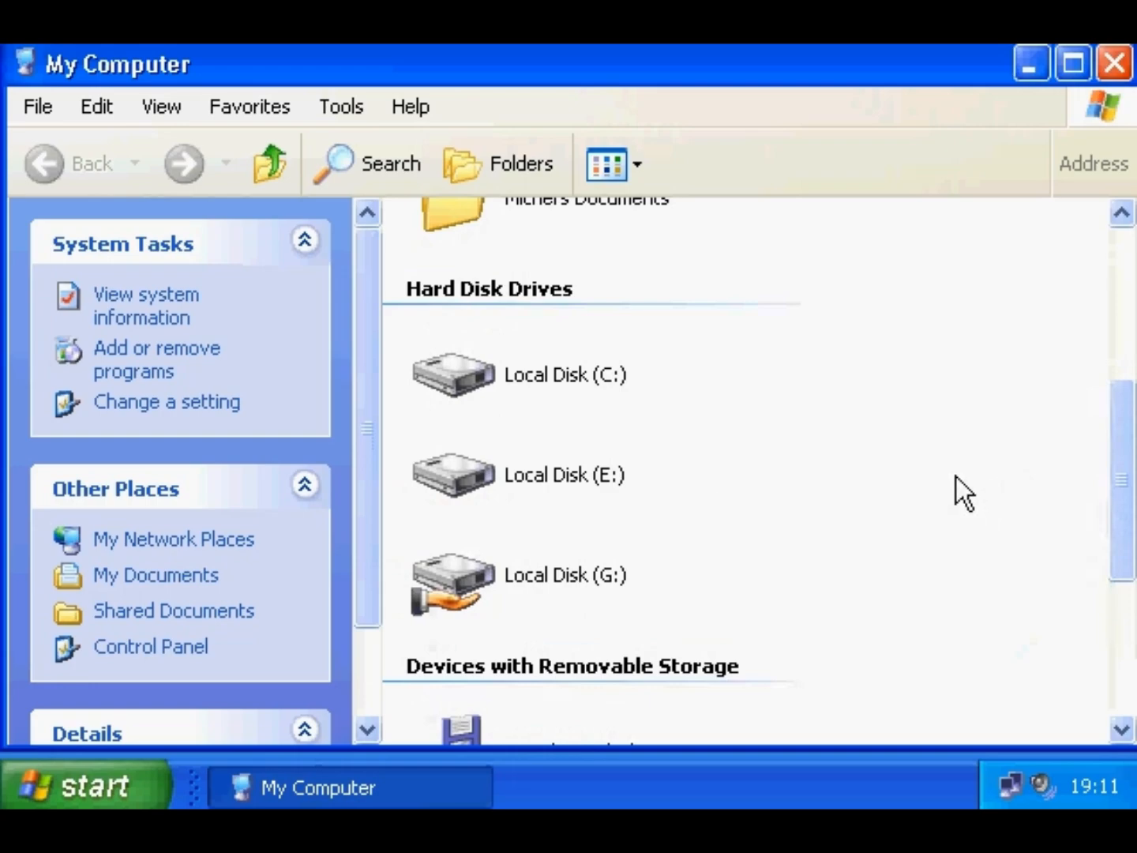
pyautogui.doubleClick(470, 373)
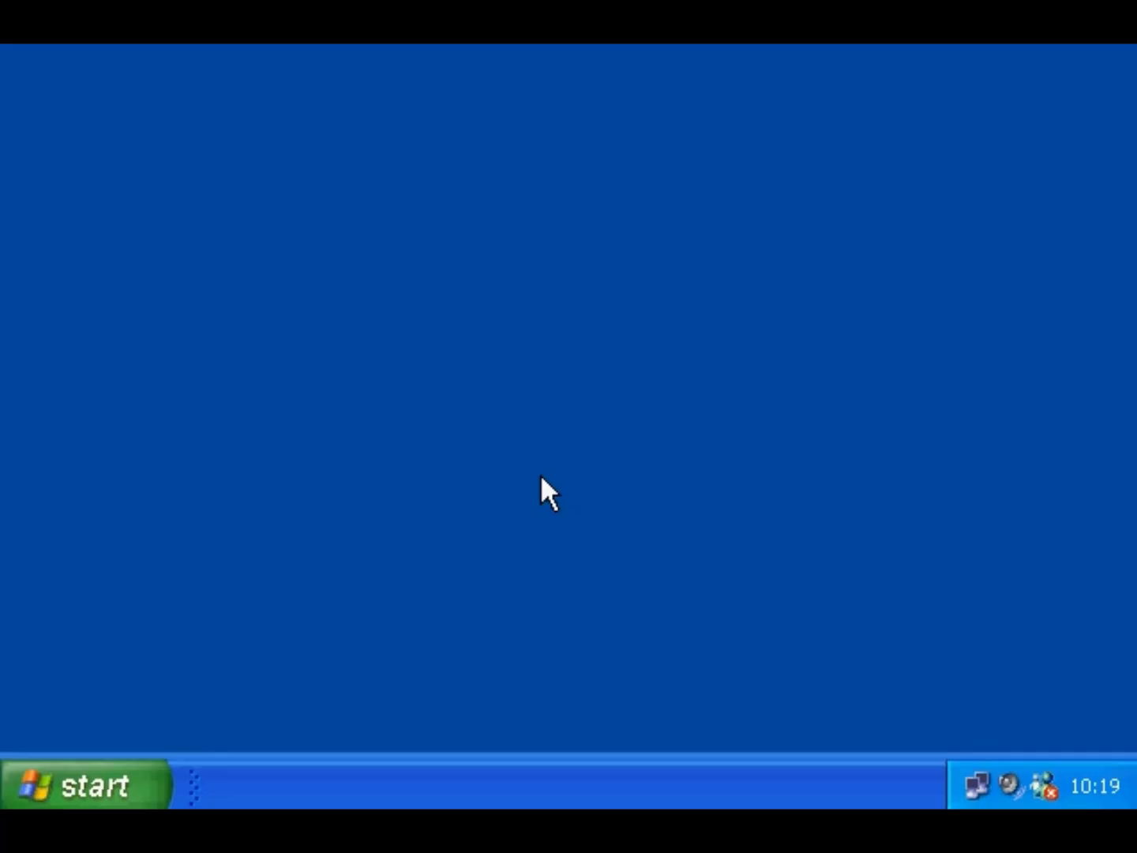
# - Open the C share on P166 from My Network Places
pyautogui.click(87, 768)
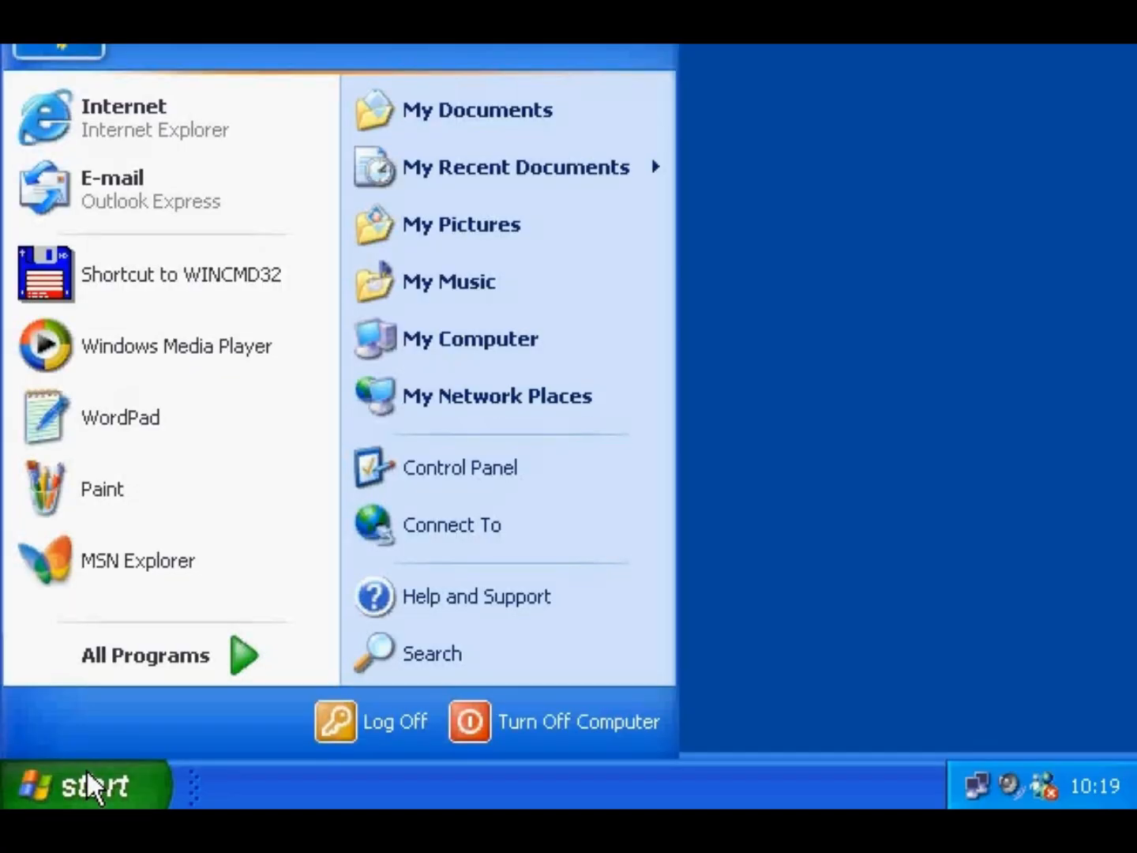
pyautogui.click(455, 415)
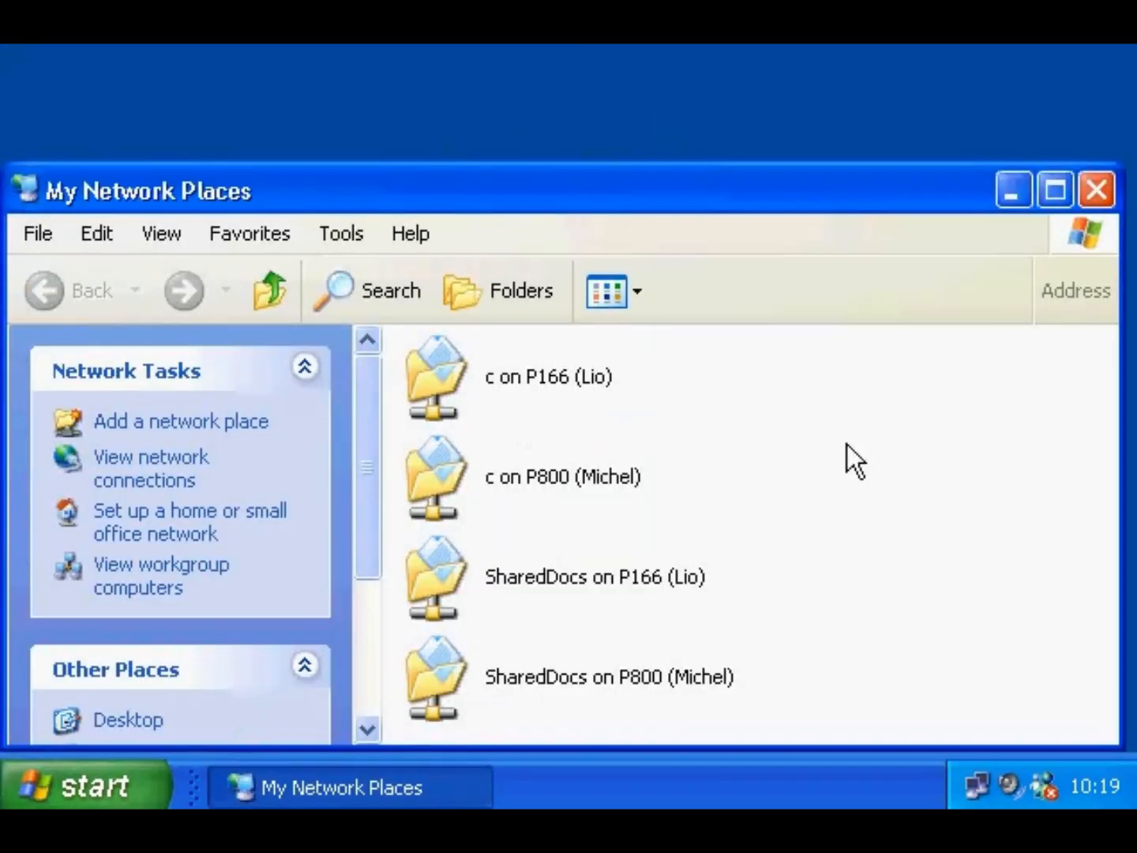
pyautogui.doubleClick(519, 380)
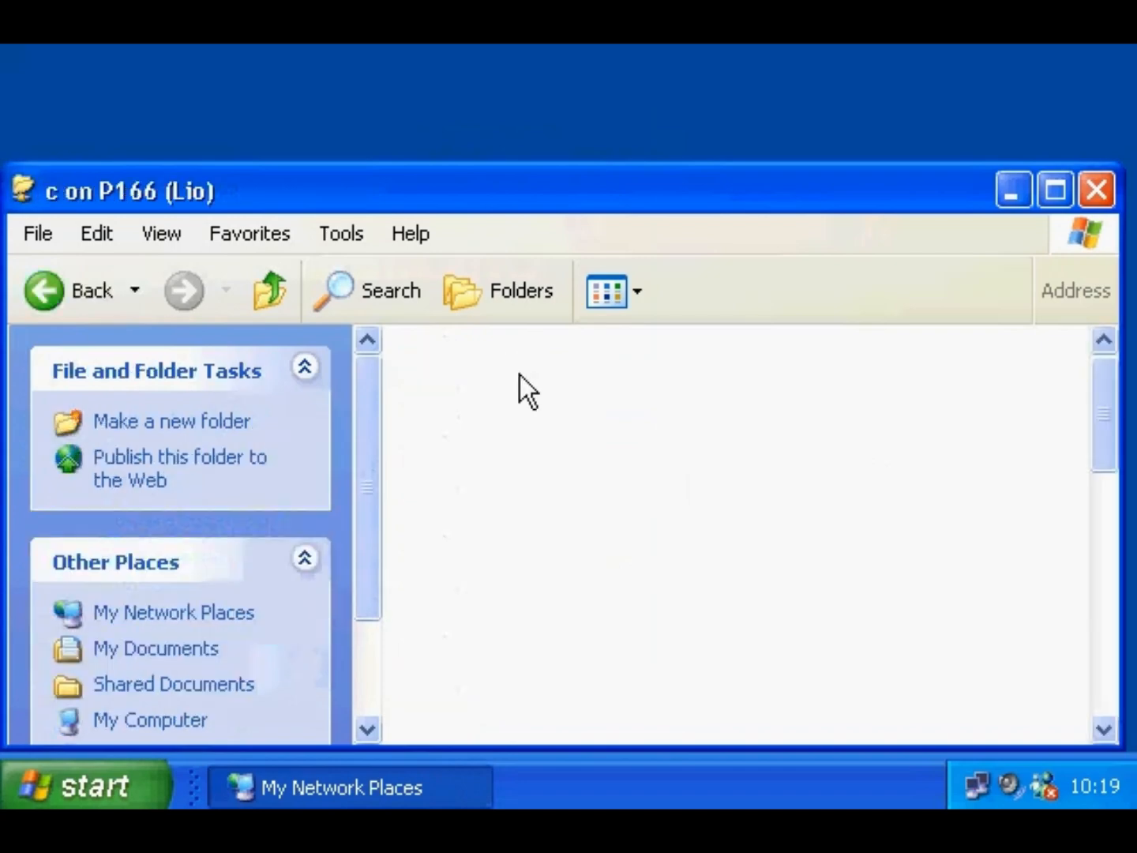
pyautogui.moveTo(1115, 418); pyautogui.dragTo(1109, 387)
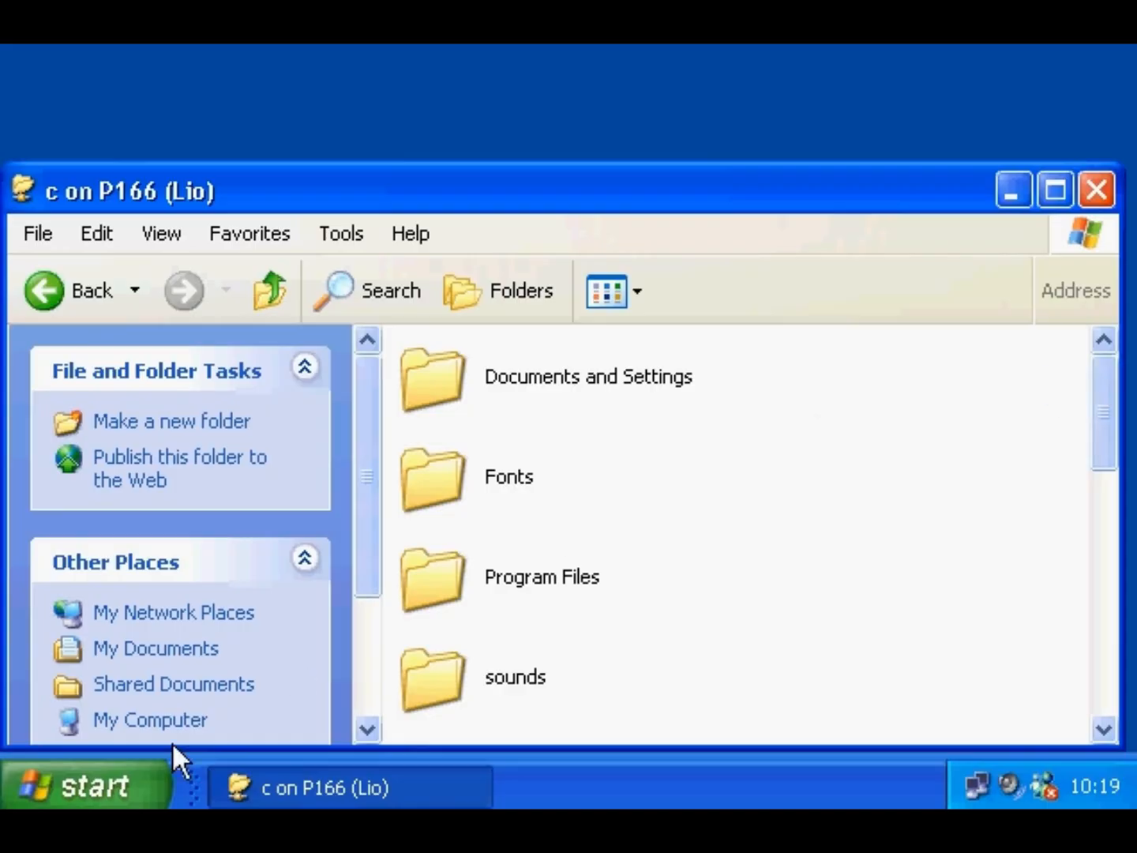
# - Copy mgen from My Documents into the P166 C share, then go up to My Network Places
pyautogui.click(116, 789)
pyautogui.click(525, 139)
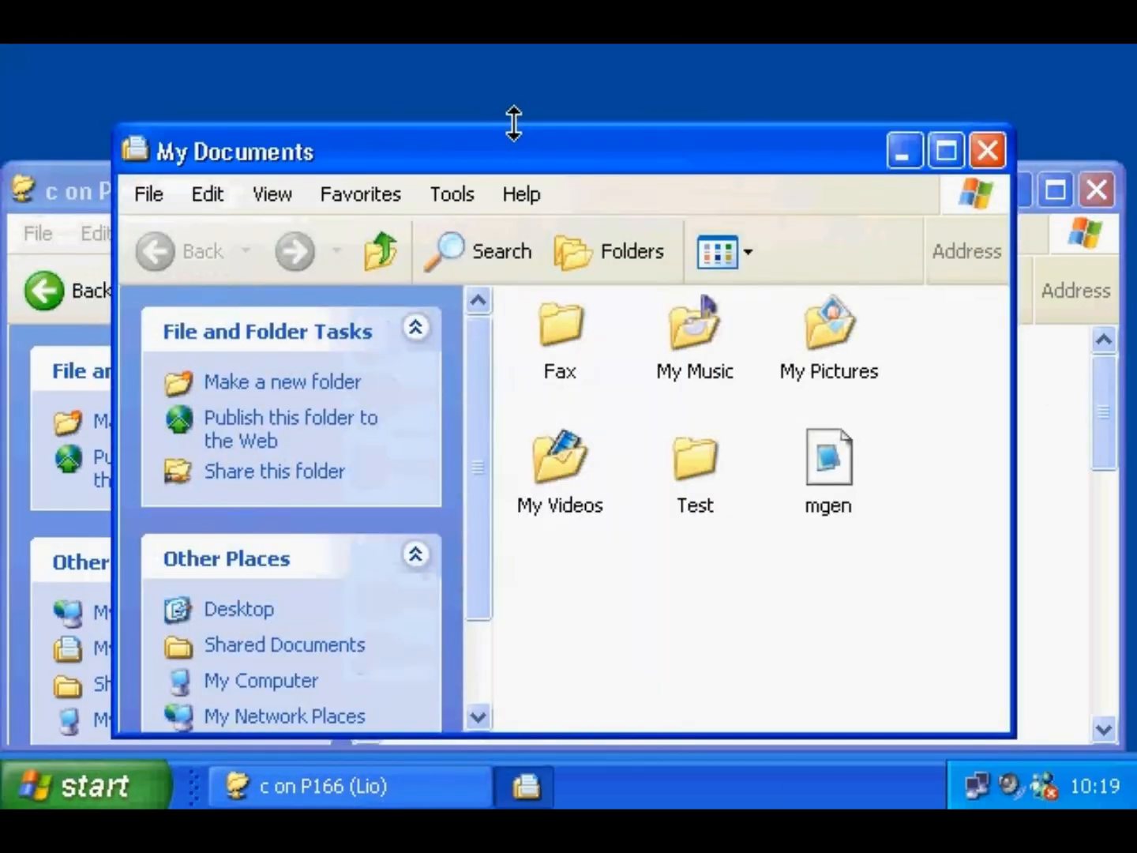
pyautogui.moveTo(1013, 736); pyautogui.dragTo(895, 614)
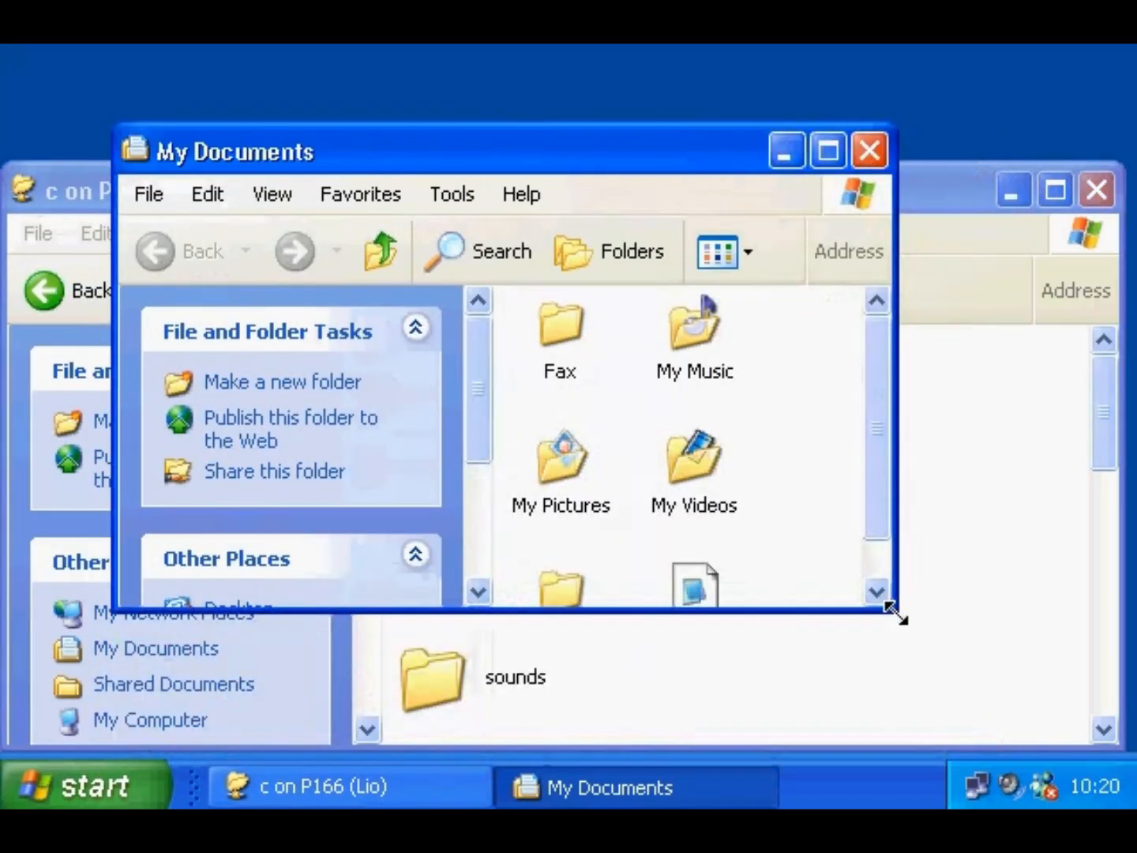
pyautogui.moveTo(694, 588); pyautogui.dragTo(1012, 637)
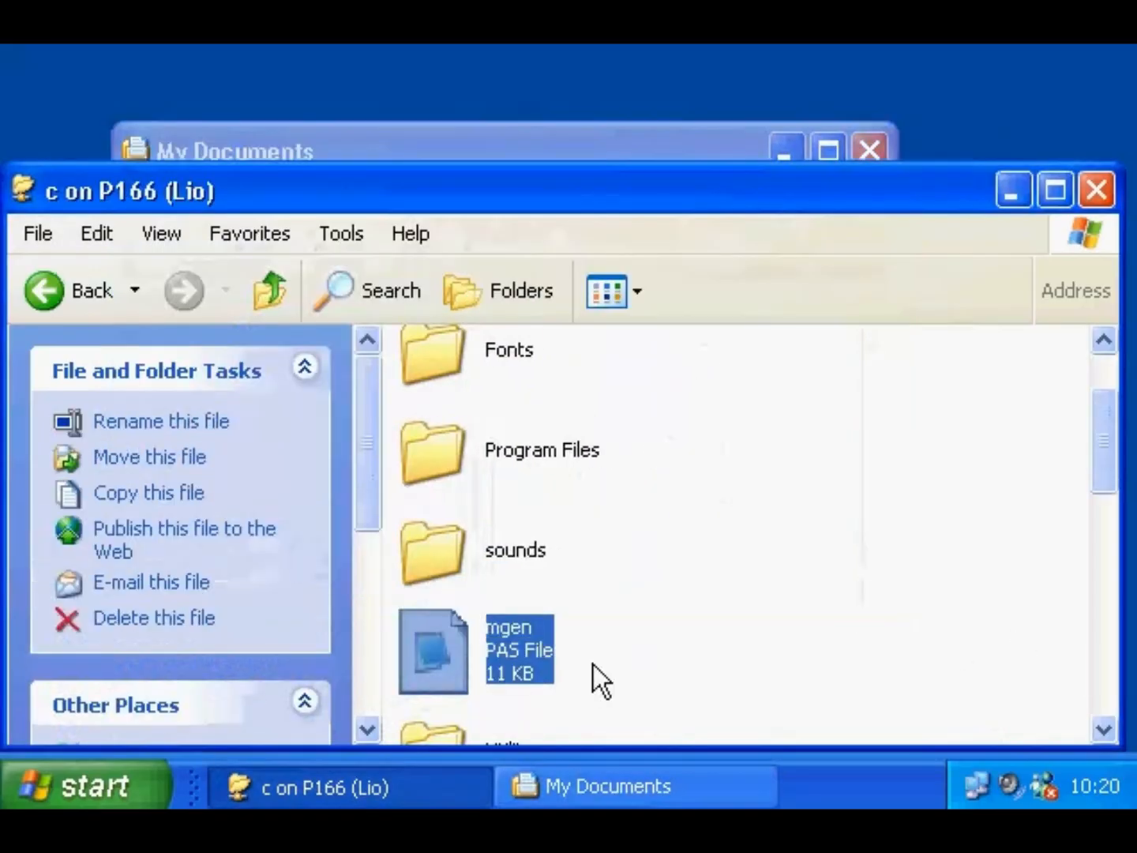
pyautogui.rightClick(524, 642)
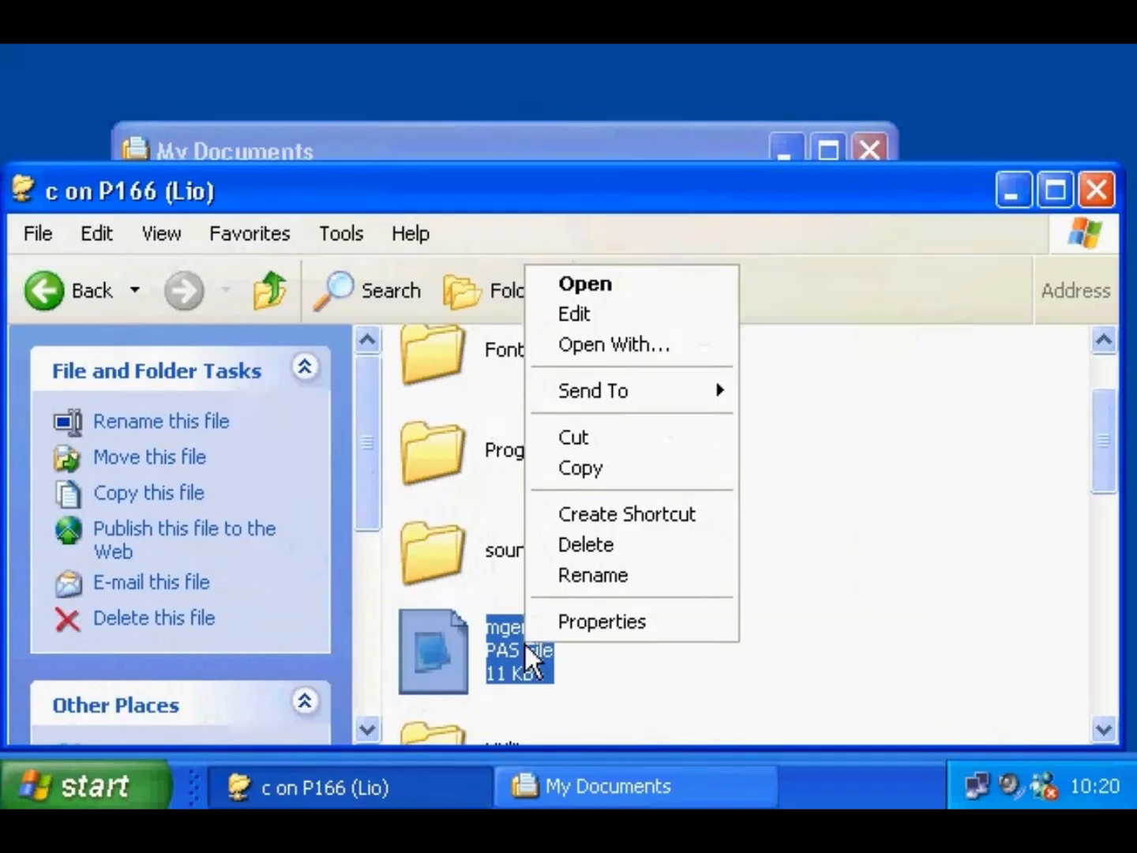
pyautogui.click(885, 624)
pyautogui.click(266, 293)
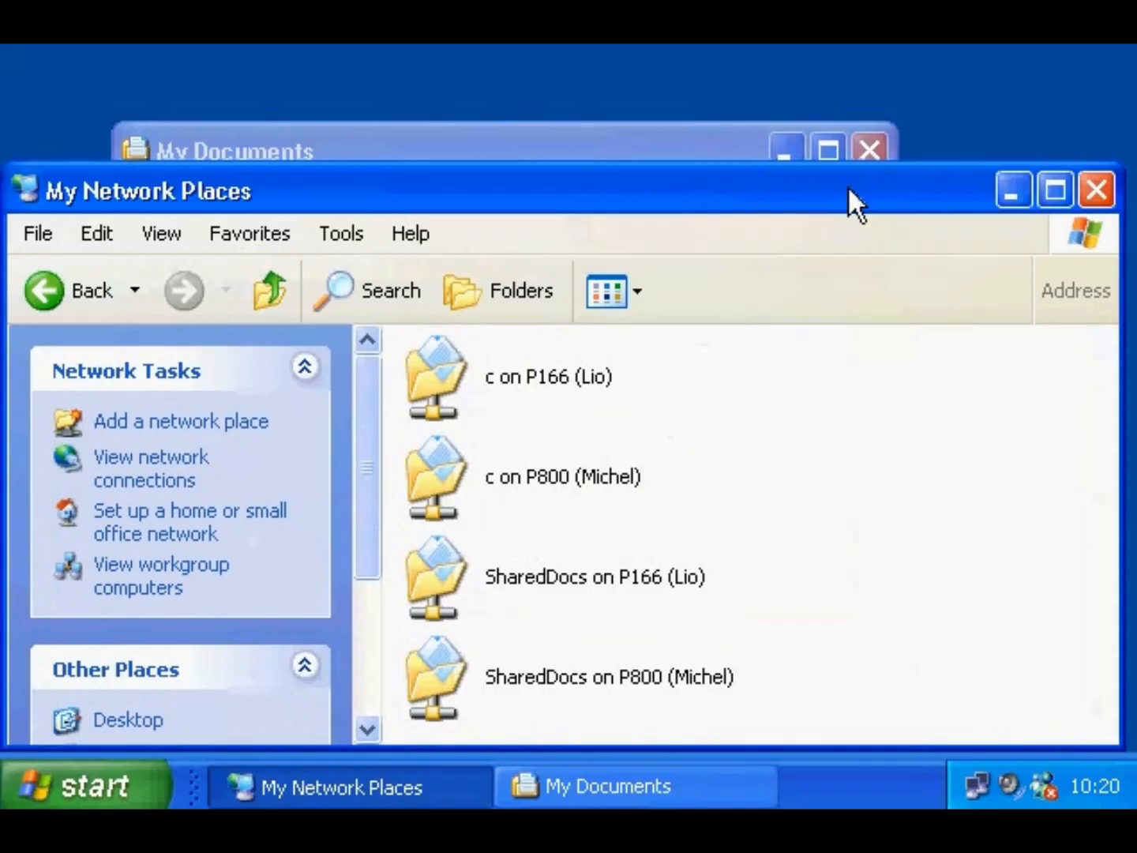
pyautogui.moveTo(433, 373); pyautogui.dragTo(963, 121)
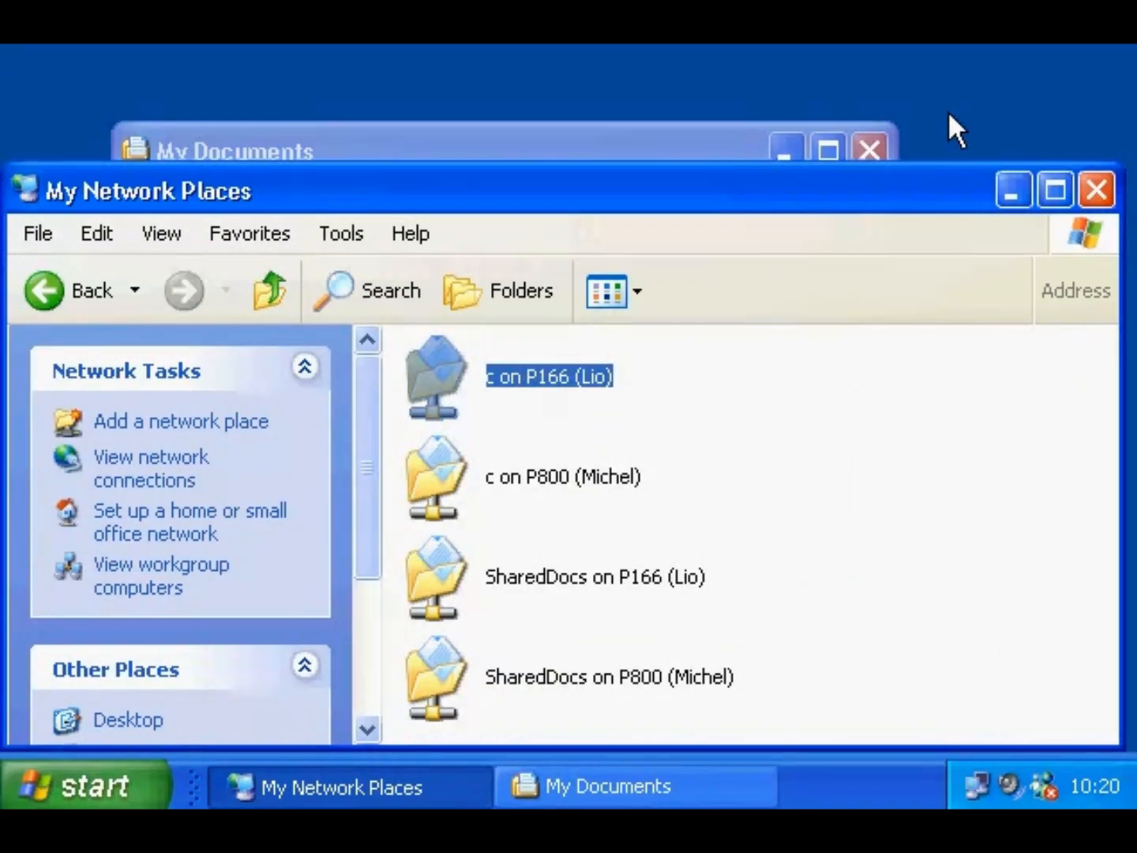
# - Create a desktop shortcut to the P166 C share, centre it and open the share
pyautogui.moveTo(947, 110); pyautogui.dragTo(947, 110)
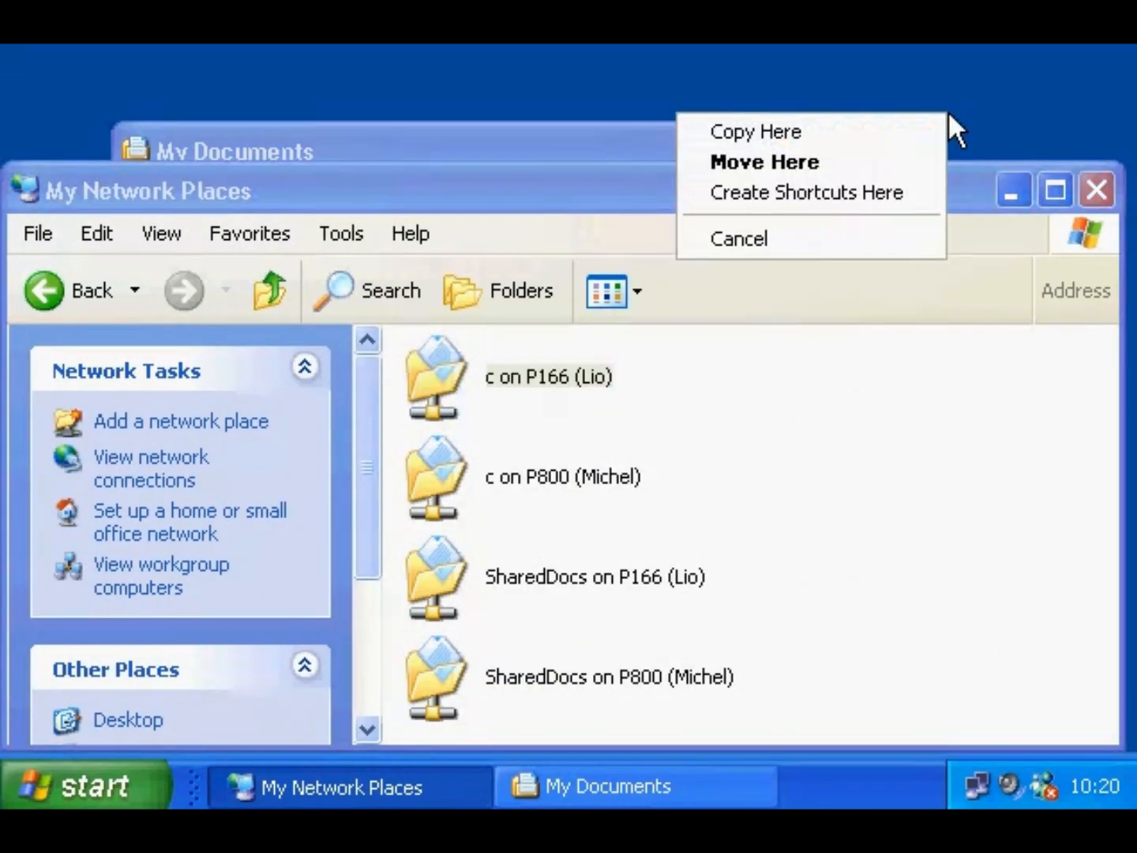
pyautogui.click(919, 191)
pyautogui.click(1096, 190)
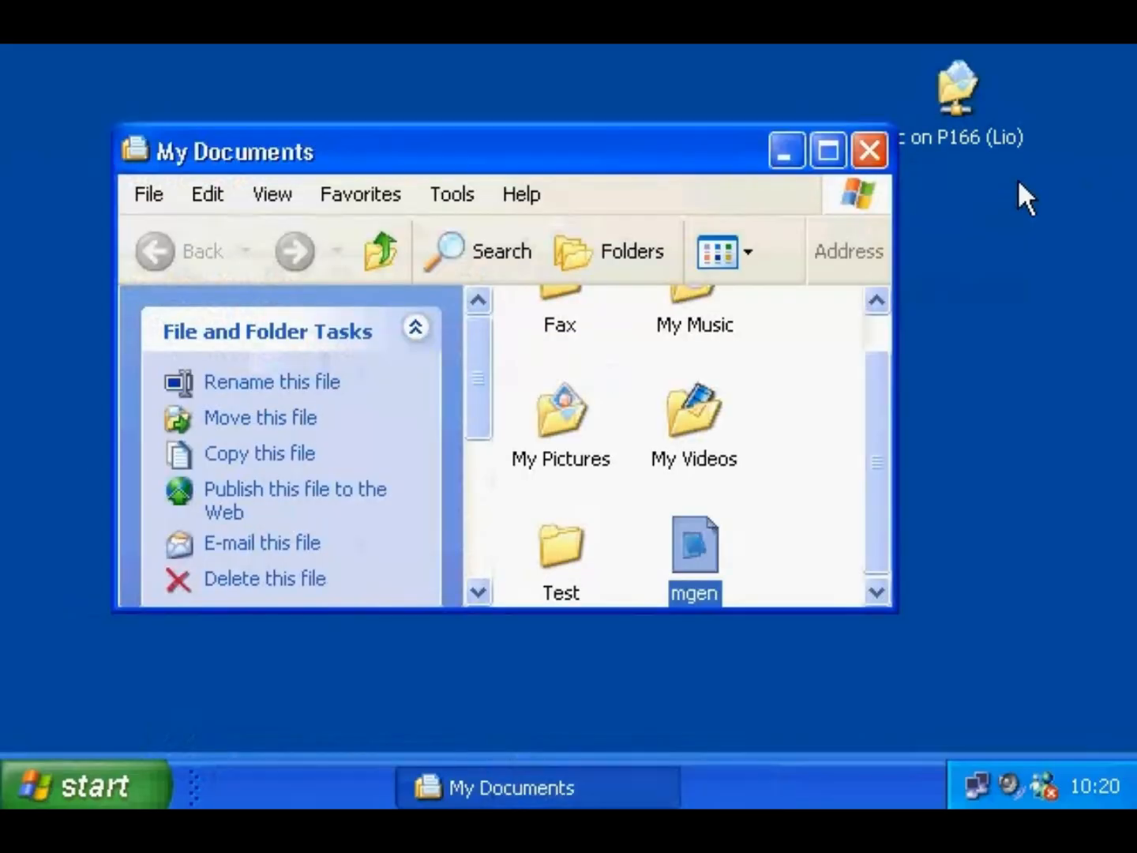
pyautogui.click(869, 150)
pyautogui.moveTo(968, 77); pyautogui.dragTo(600, 310)
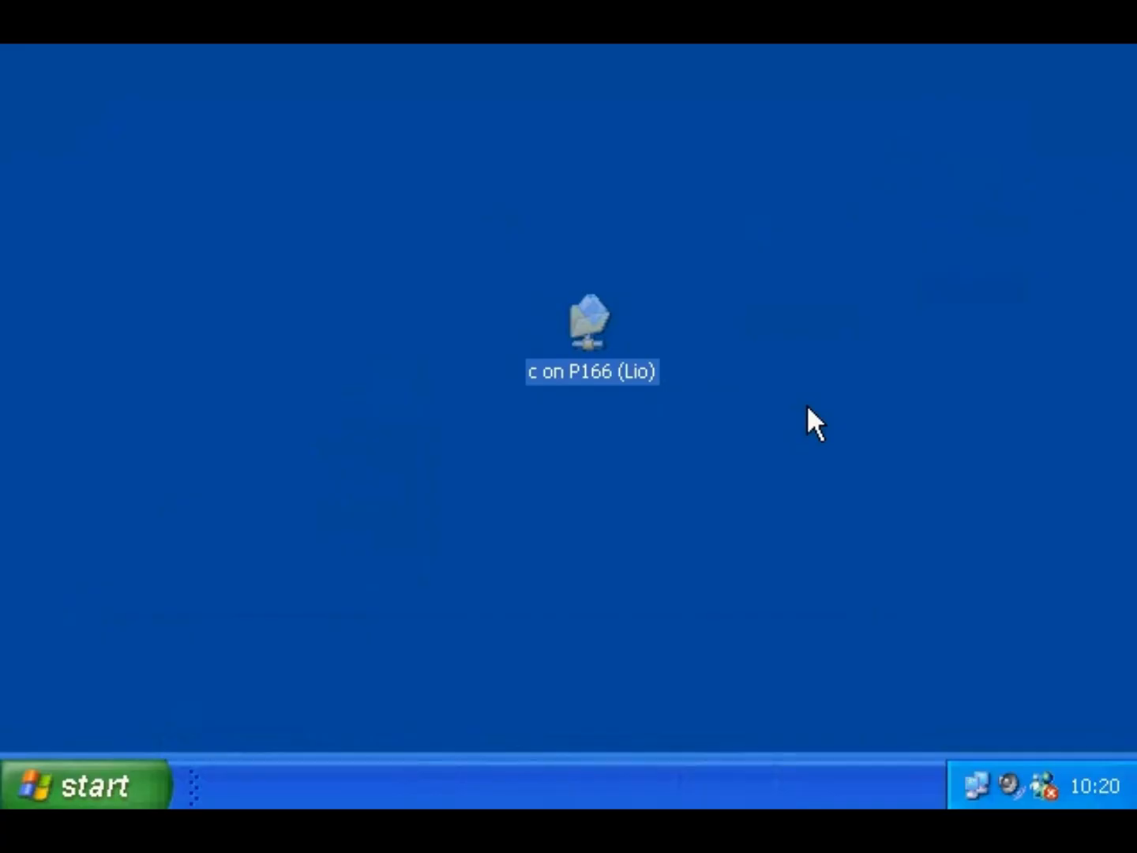
pyautogui.doubleClick(591, 321)
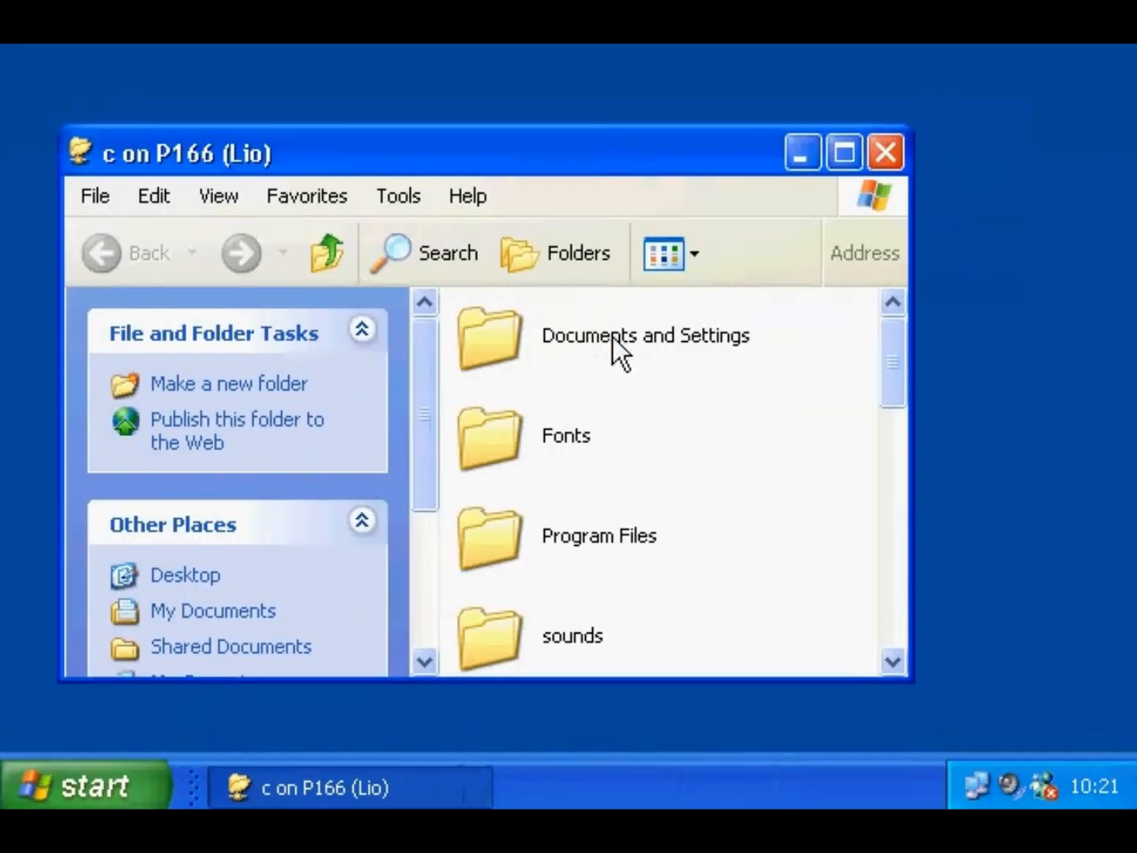
pyautogui.moveTo(899, 381)
pyautogui.mouseDown()
pyautogui.moveTo(920, 500)
pyautogui.moveTo(906, 356)
pyautogui.mouseUp()
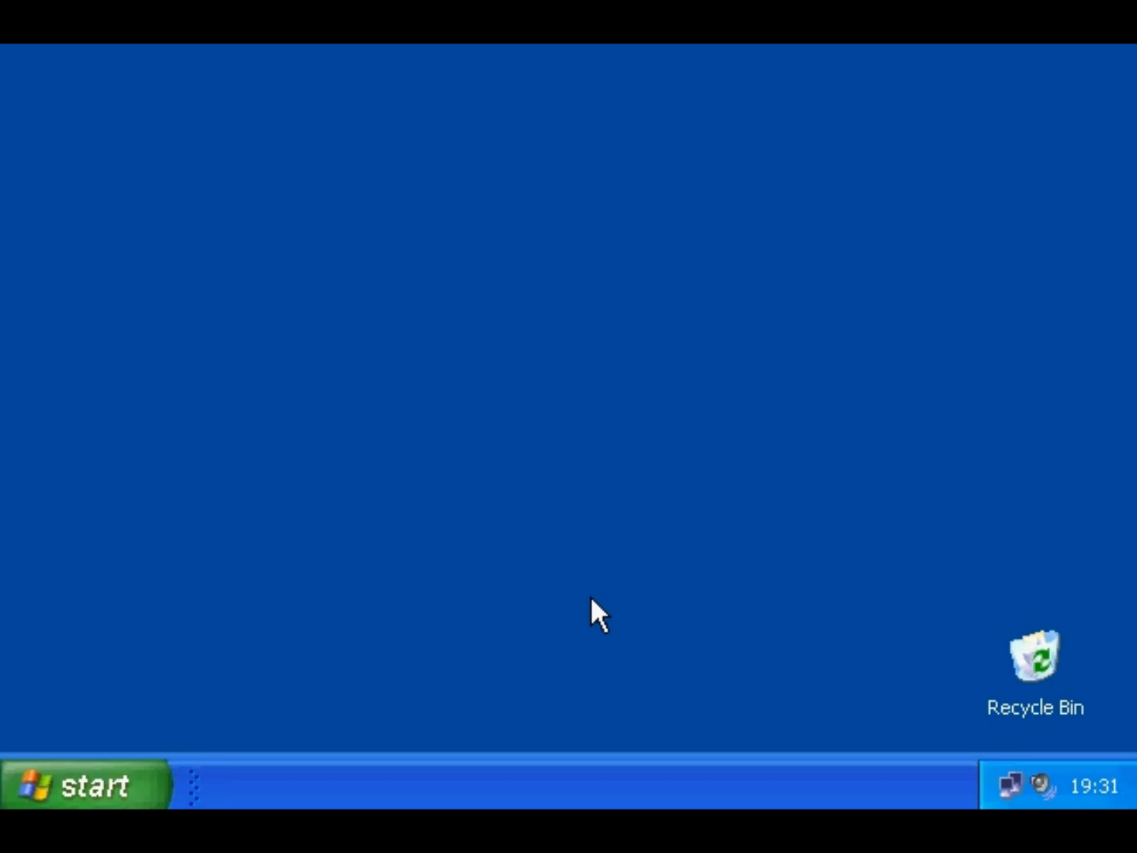
# - Open the Recycle Bin to view its contents without emptying it
pyautogui.rightClick(1039, 651)
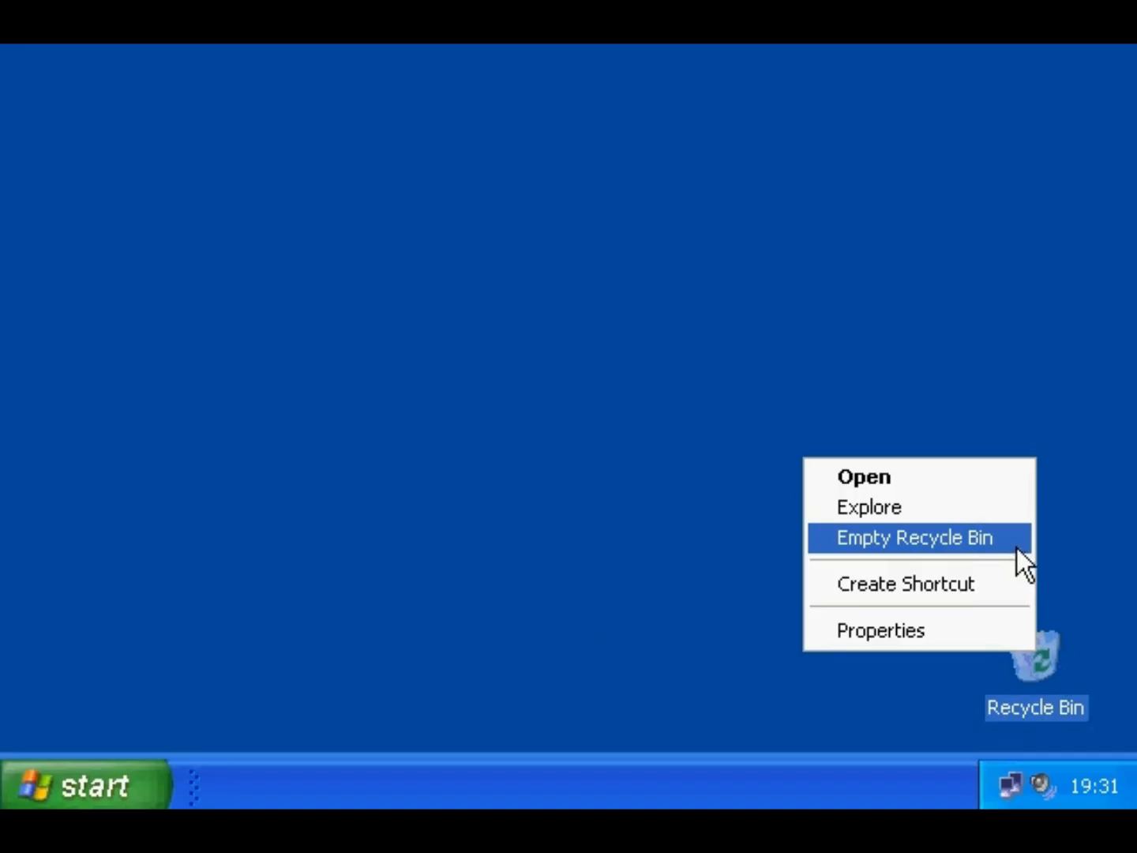
pyautogui.click(1016, 544)
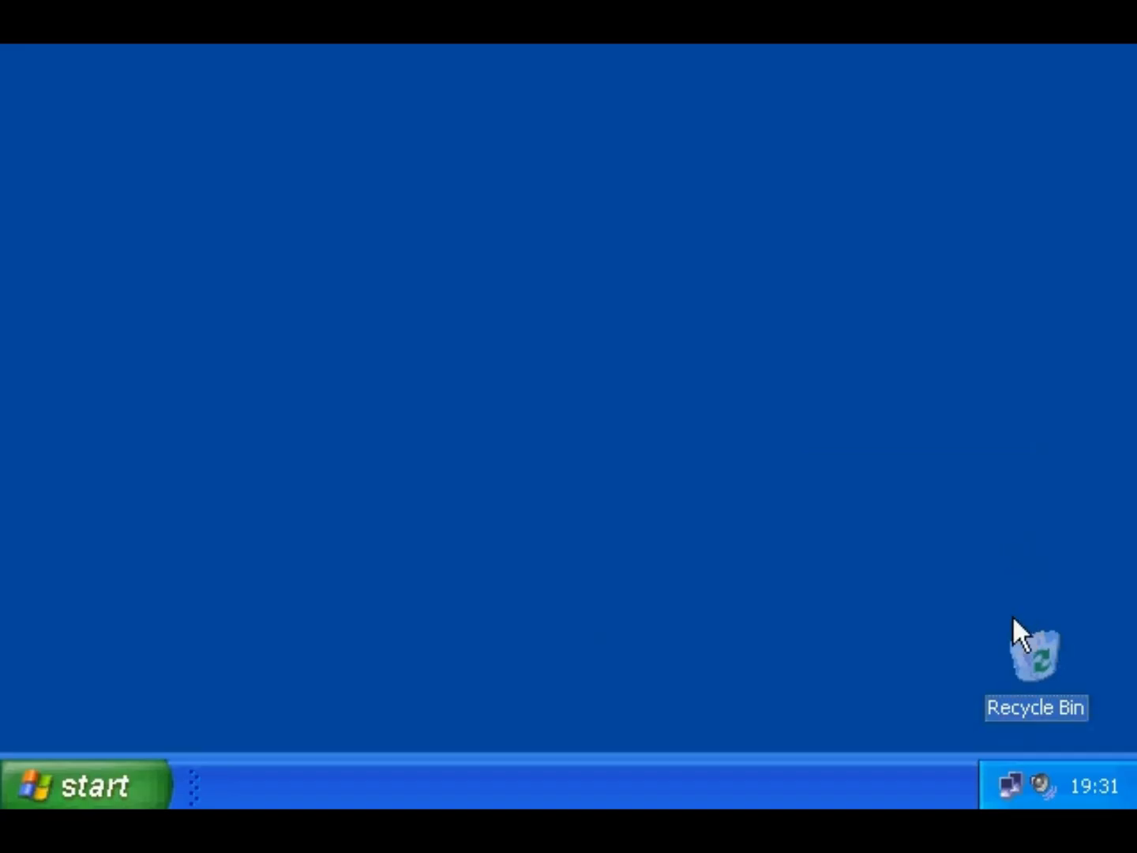
pyautogui.doubleClick(1018, 648)
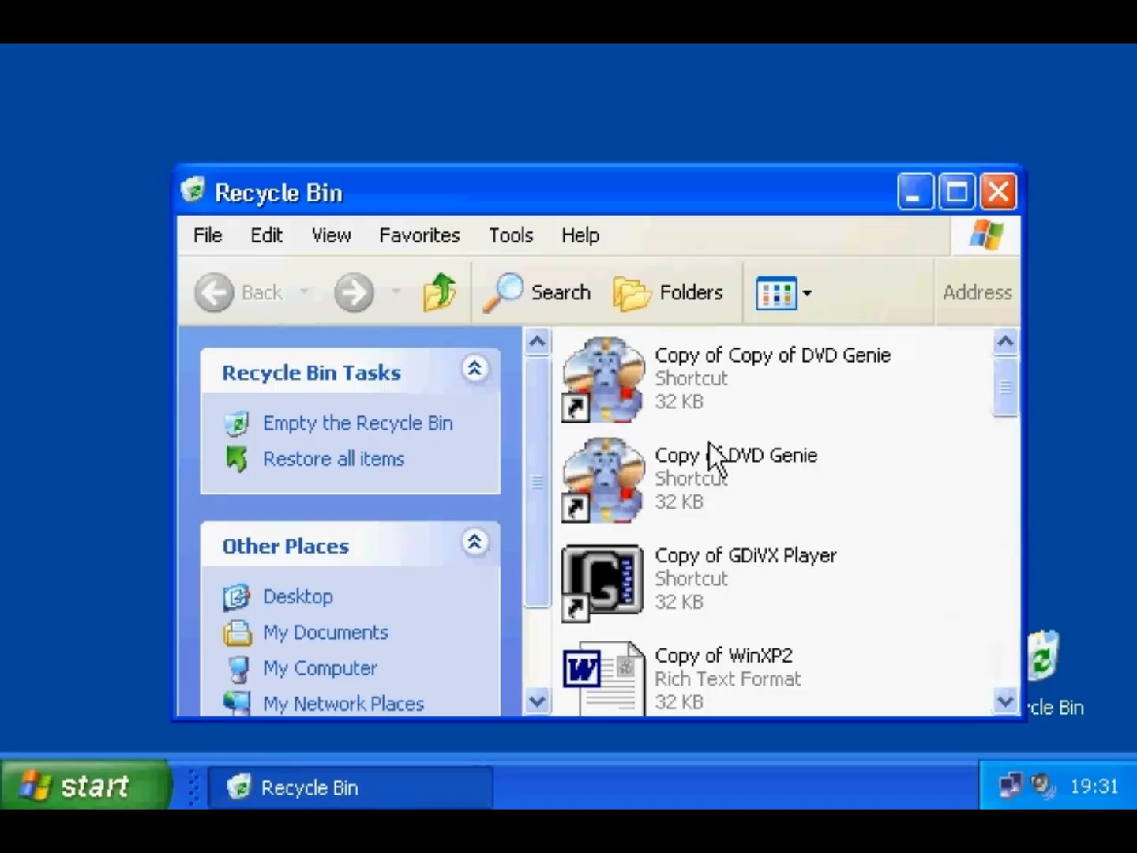
# - Permanently delete Copy of Copy of DVD Genie and Copy of GDiVX Player, then close the window
pyautogui.click(627, 385)
pyautogui.keyDown('ctrl'); pyautogui.click(614, 556); pyautogui.keyUp('ctrl')
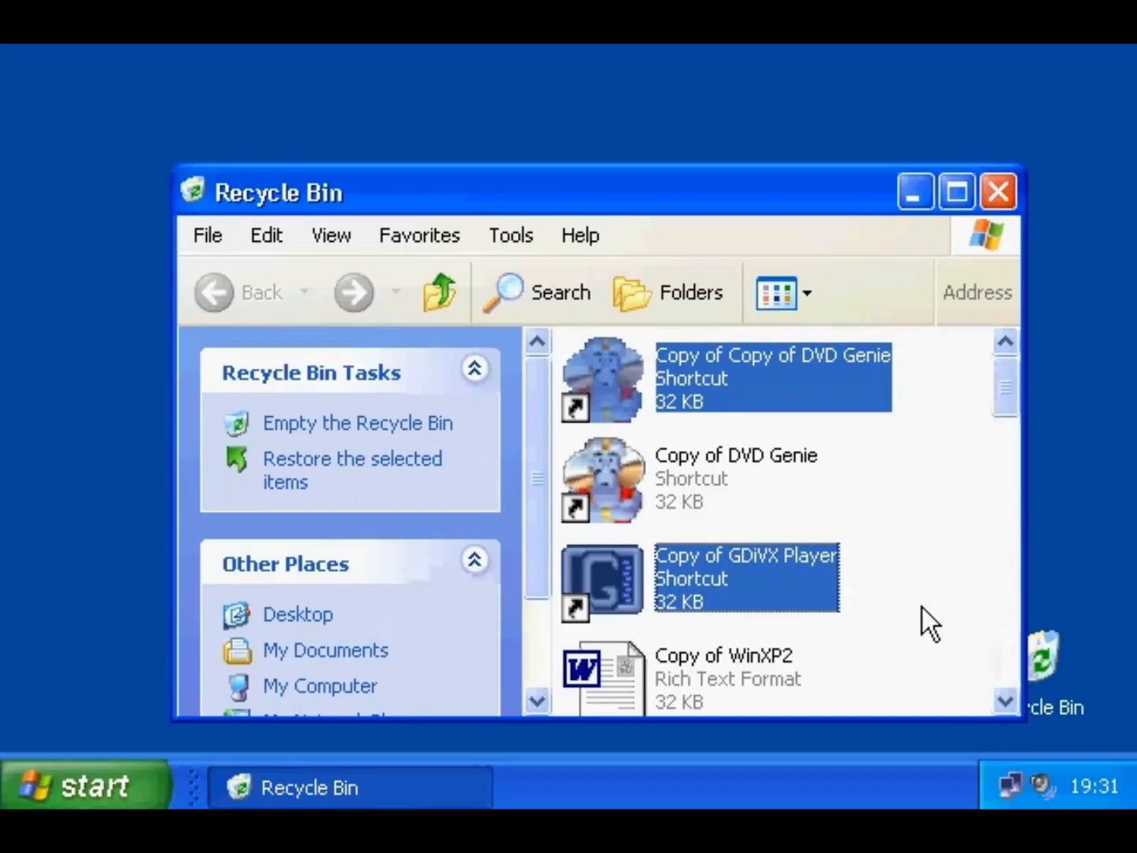
pyautogui.press('Delete')
pyautogui.click(724, 446)
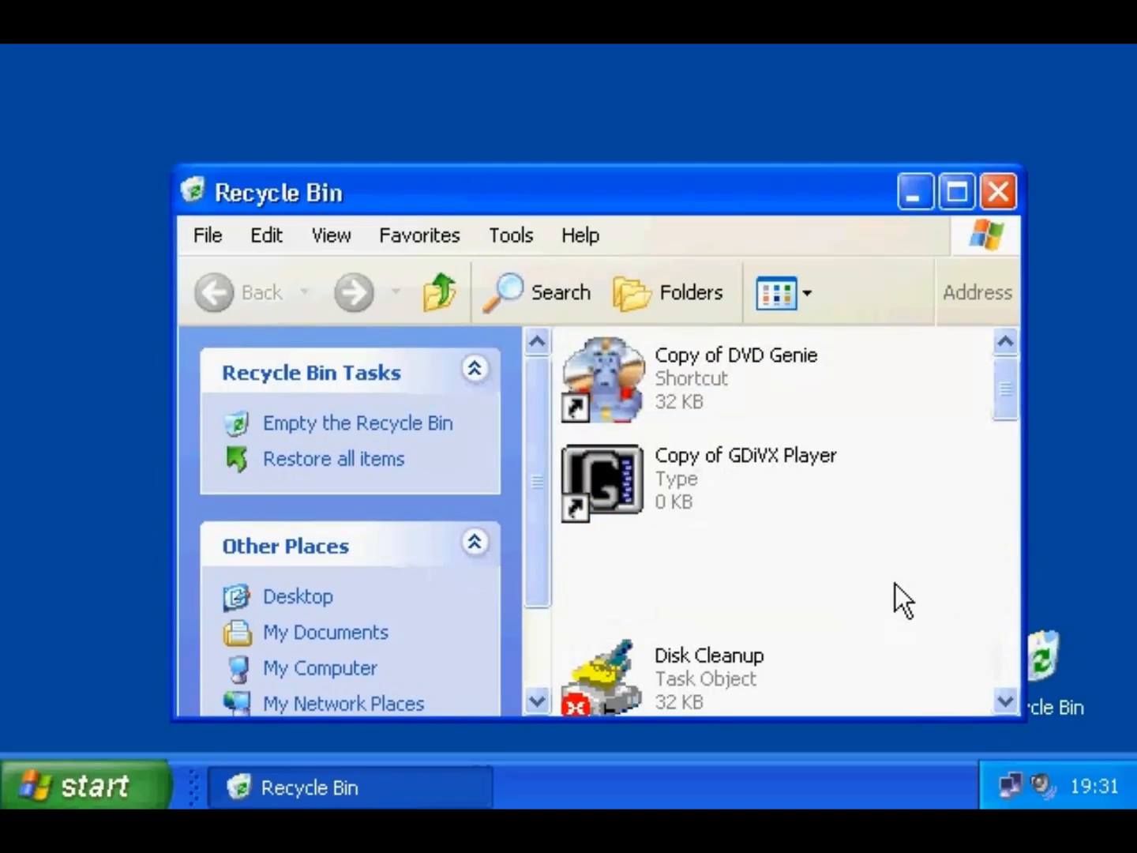
pyautogui.click(995, 198)
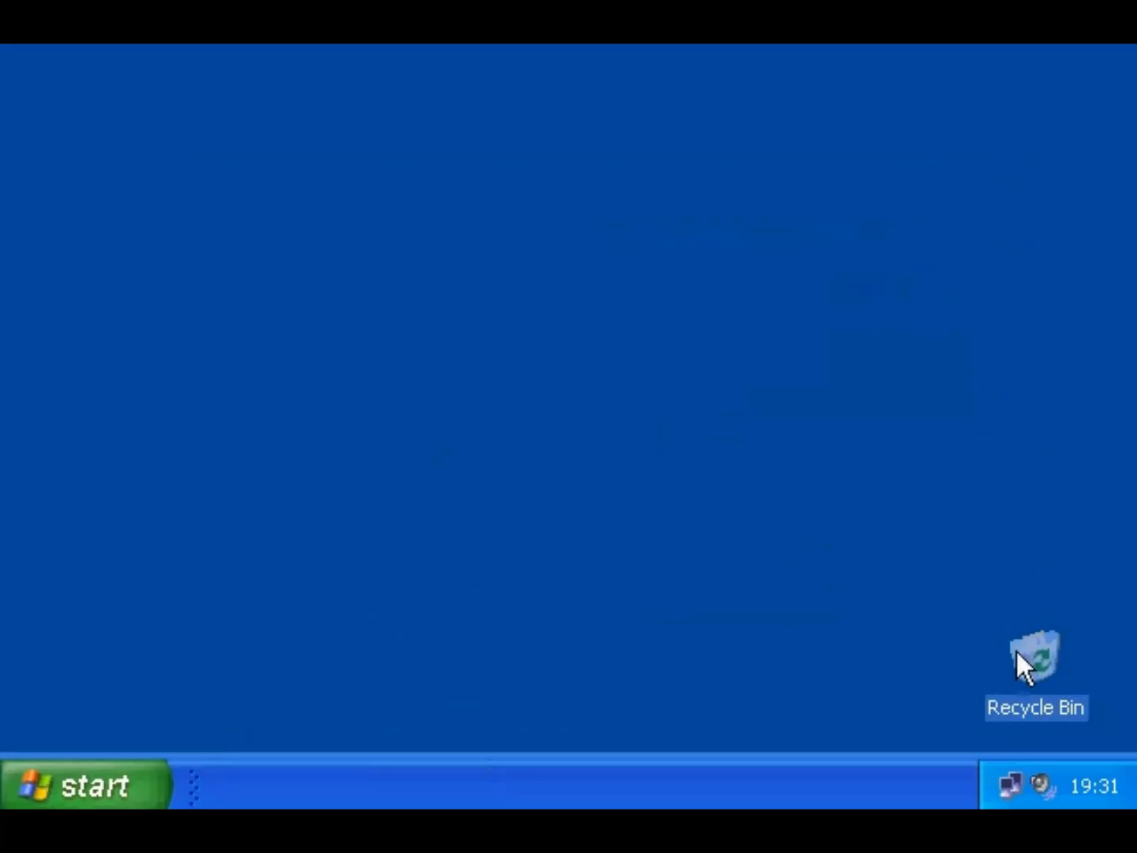
# - In Recycle Bin Properties, keep one setting for all drives and tick 'Do not move files to the Recycle Bin'
pyautogui.rightClick(1034, 661)
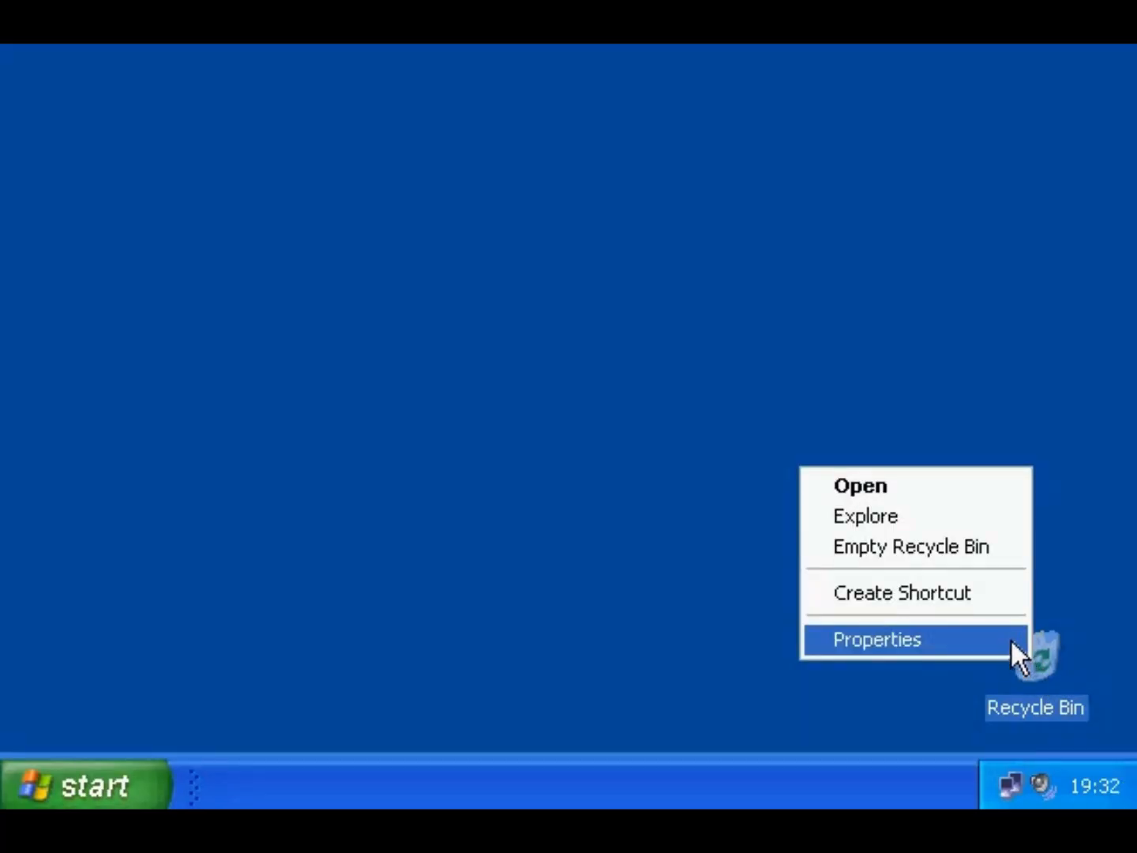
pyautogui.click(1012, 642)
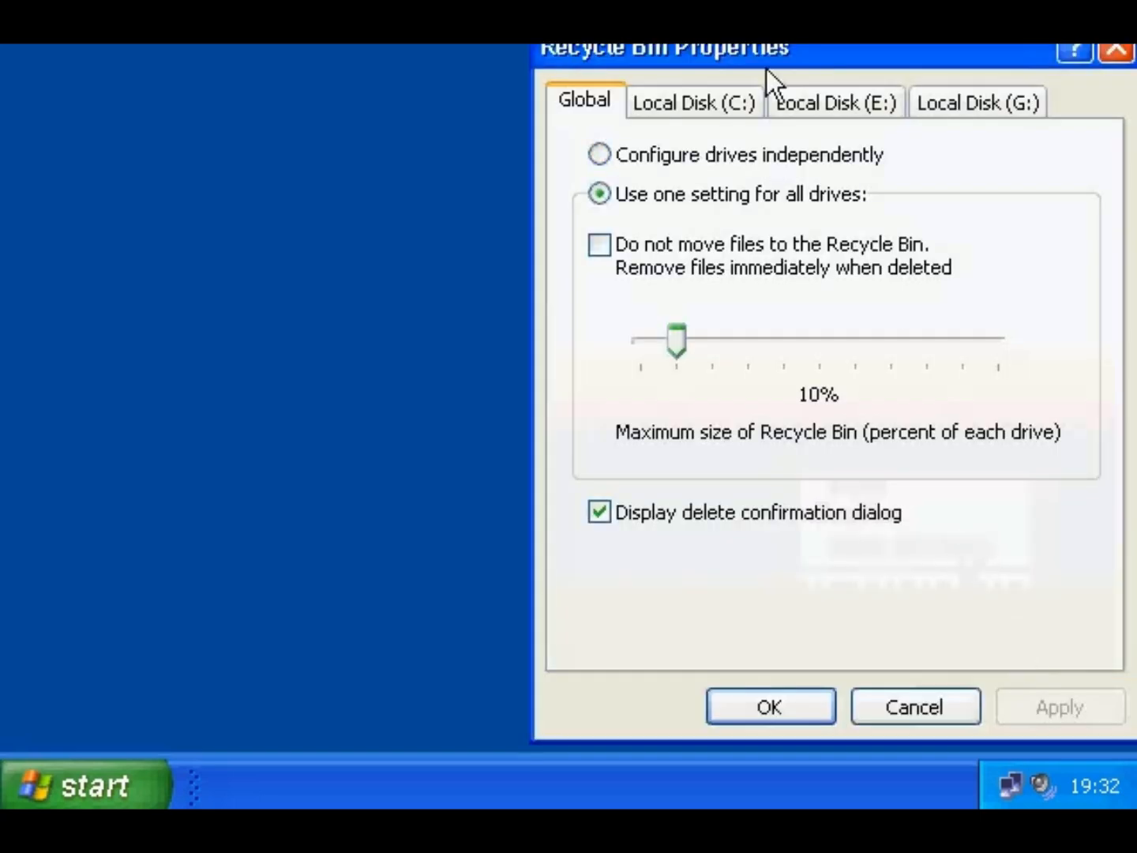
pyautogui.moveTo(766, 67); pyautogui.dragTo(619, 78)
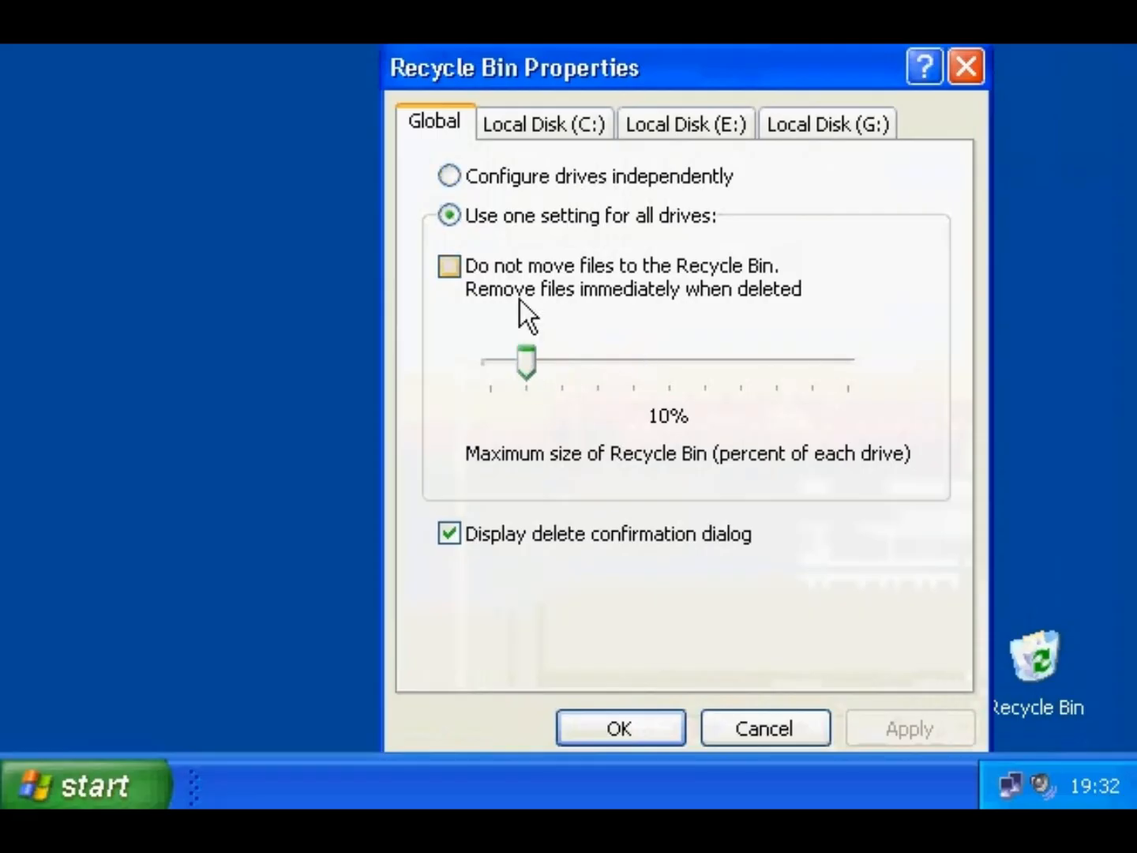
pyautogui.click(524, 175)
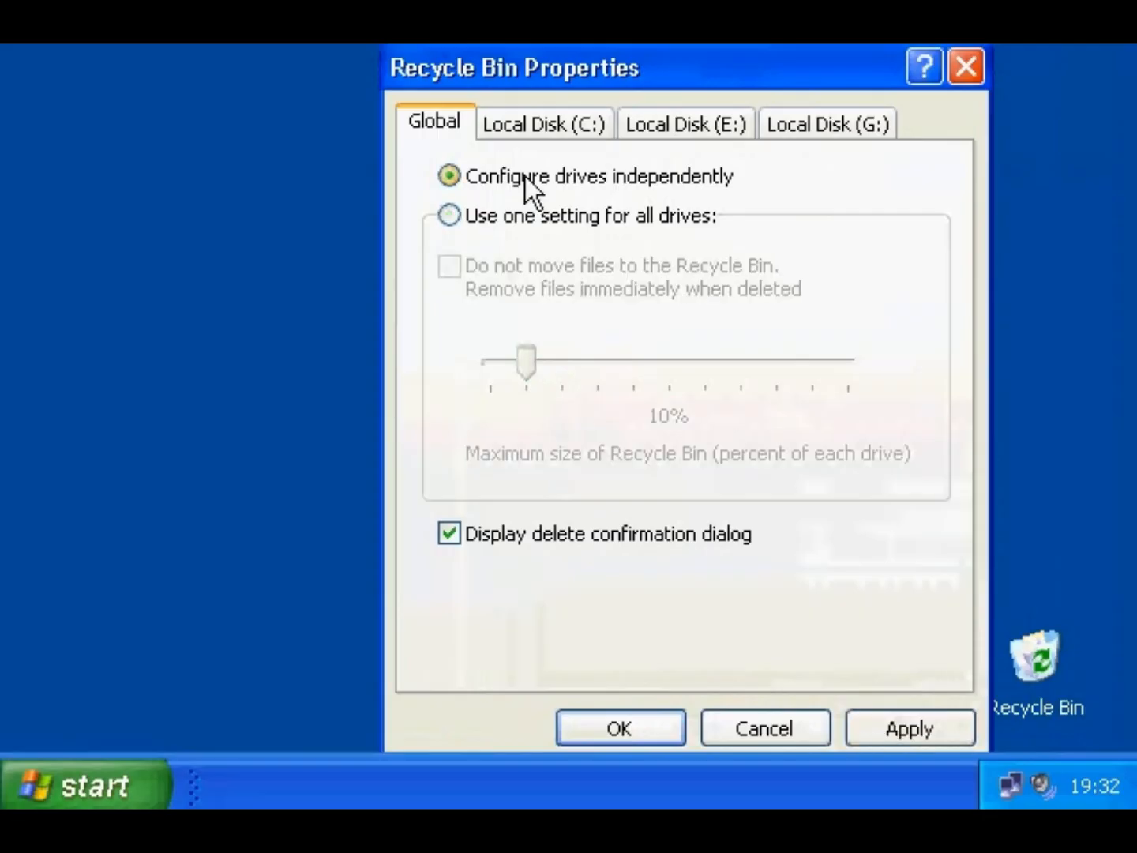
pyautogui.click(515, 217)
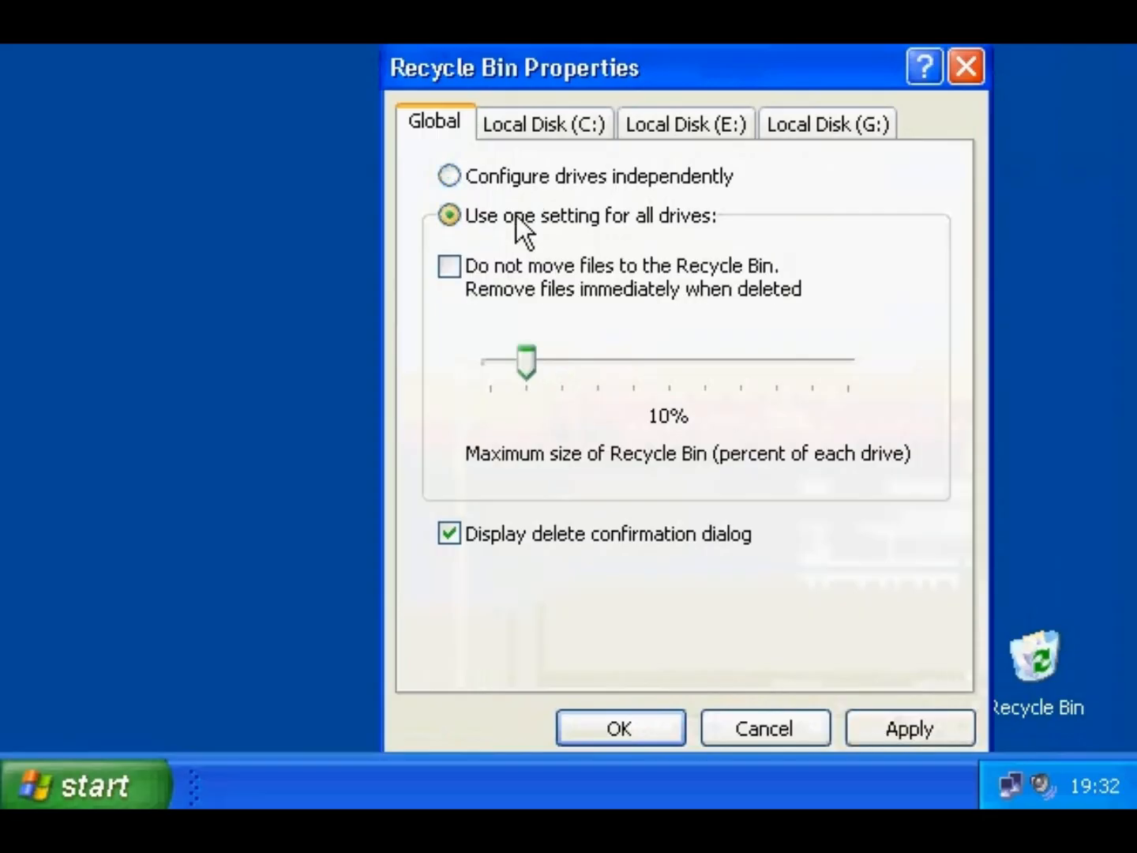
pyautogui.click(451, 278)
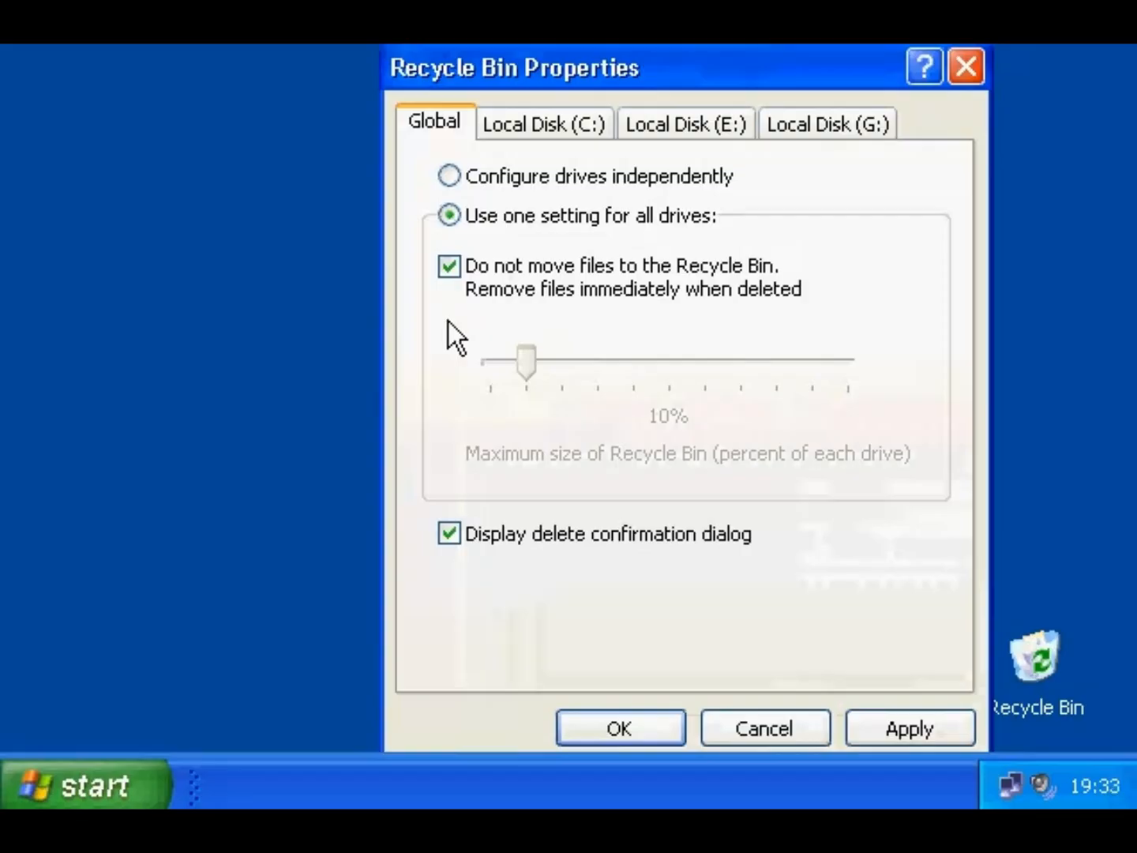
pyautogui.click(615, 725)
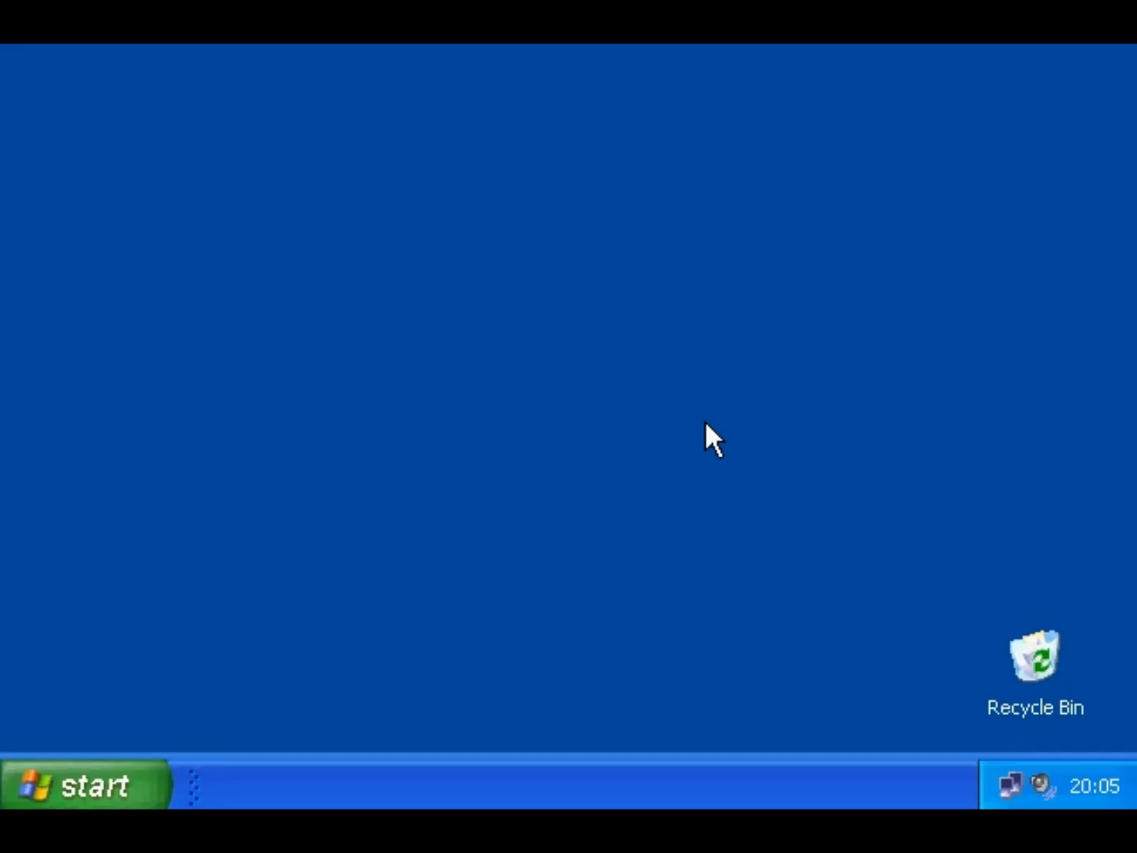
pyautogui.click(122, 777)
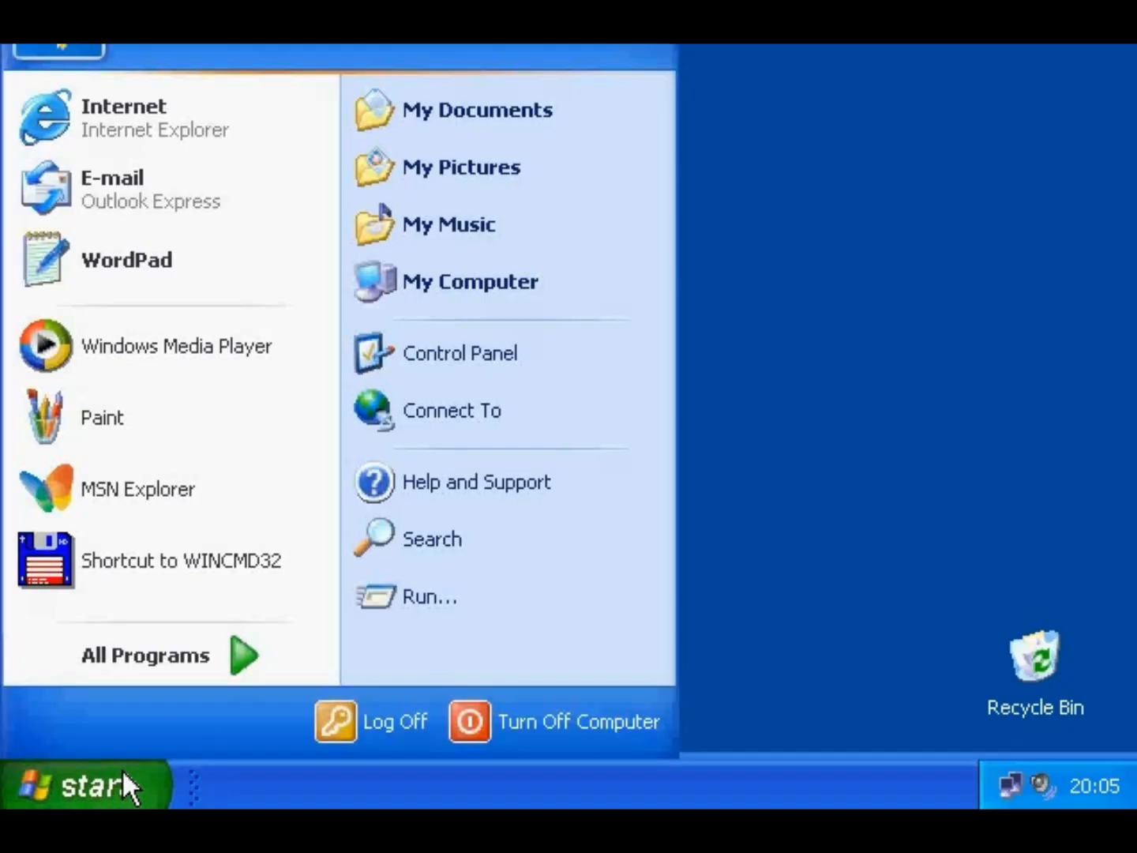
pyautogui.click(516, 120)
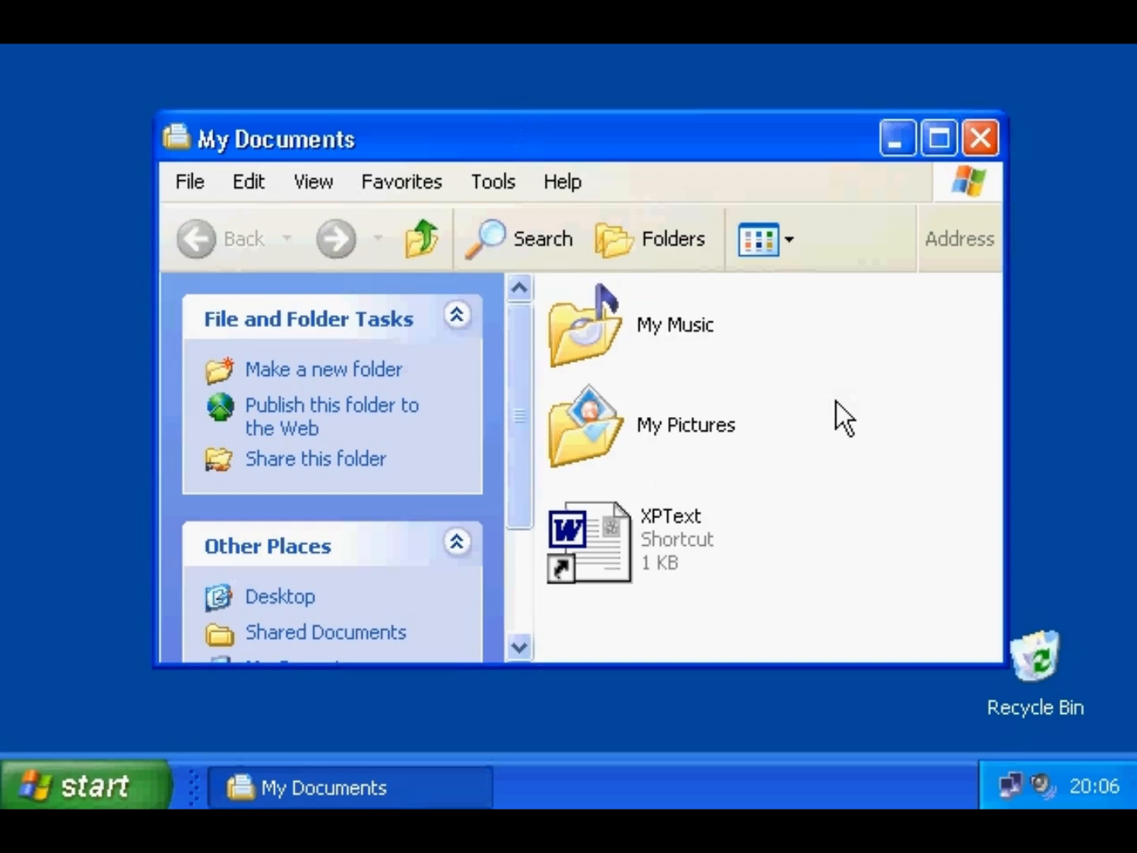
pyautogui.click(706, 426)
pyautogui.click(700, 330)
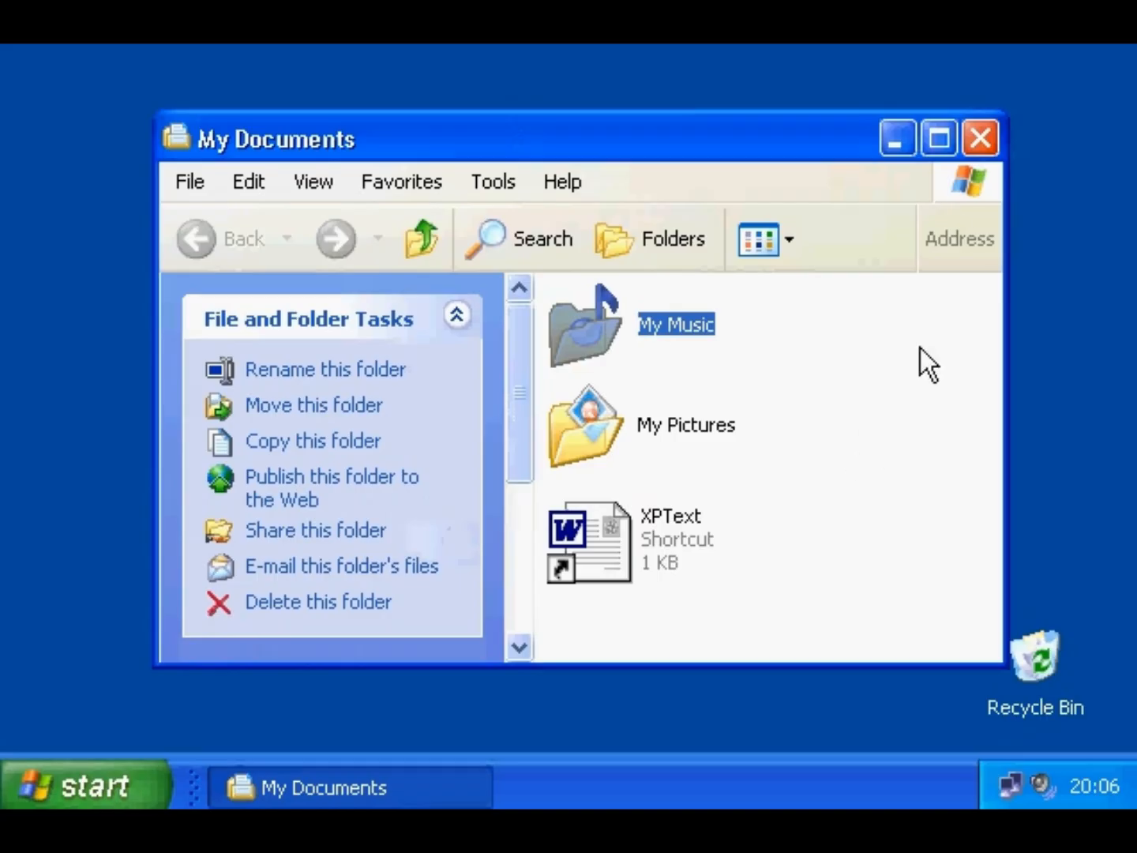
pyautogui.click(978, 141)
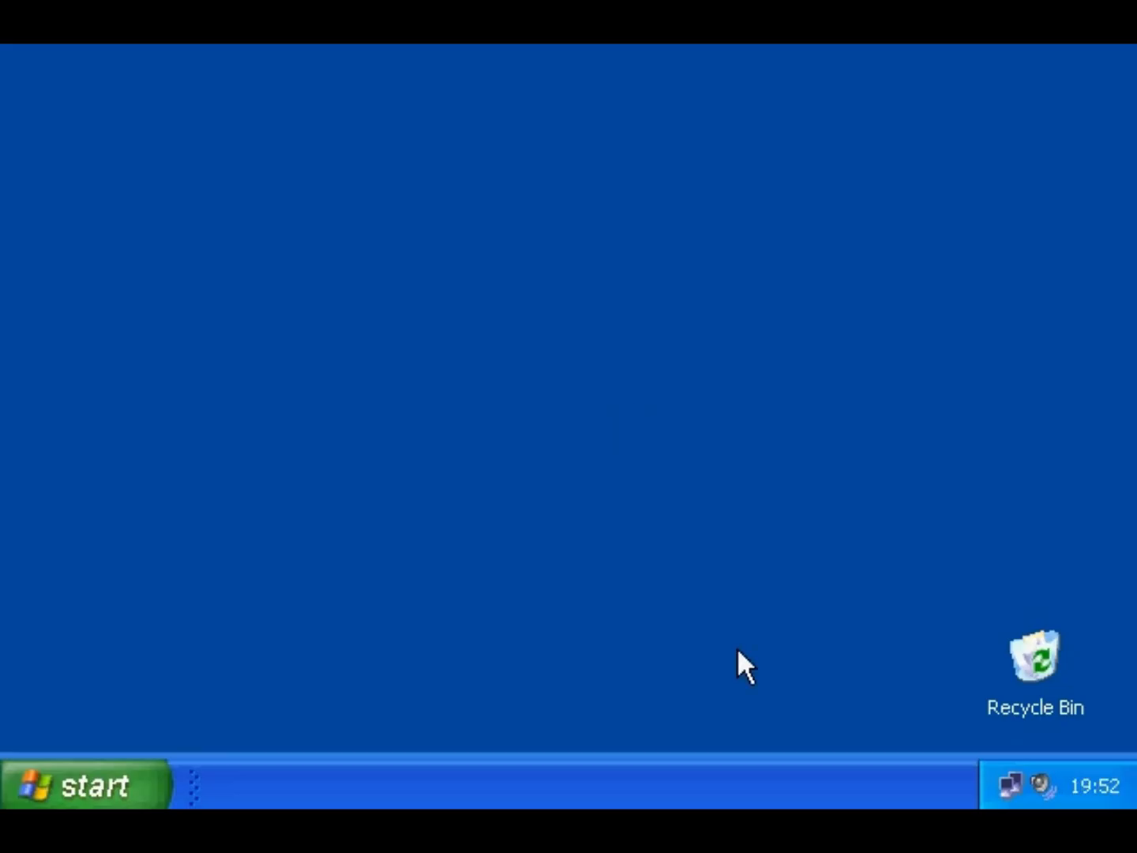
# - Open the Start menu's All Programs list to start WordPad
pyautogui.click(123, 794)
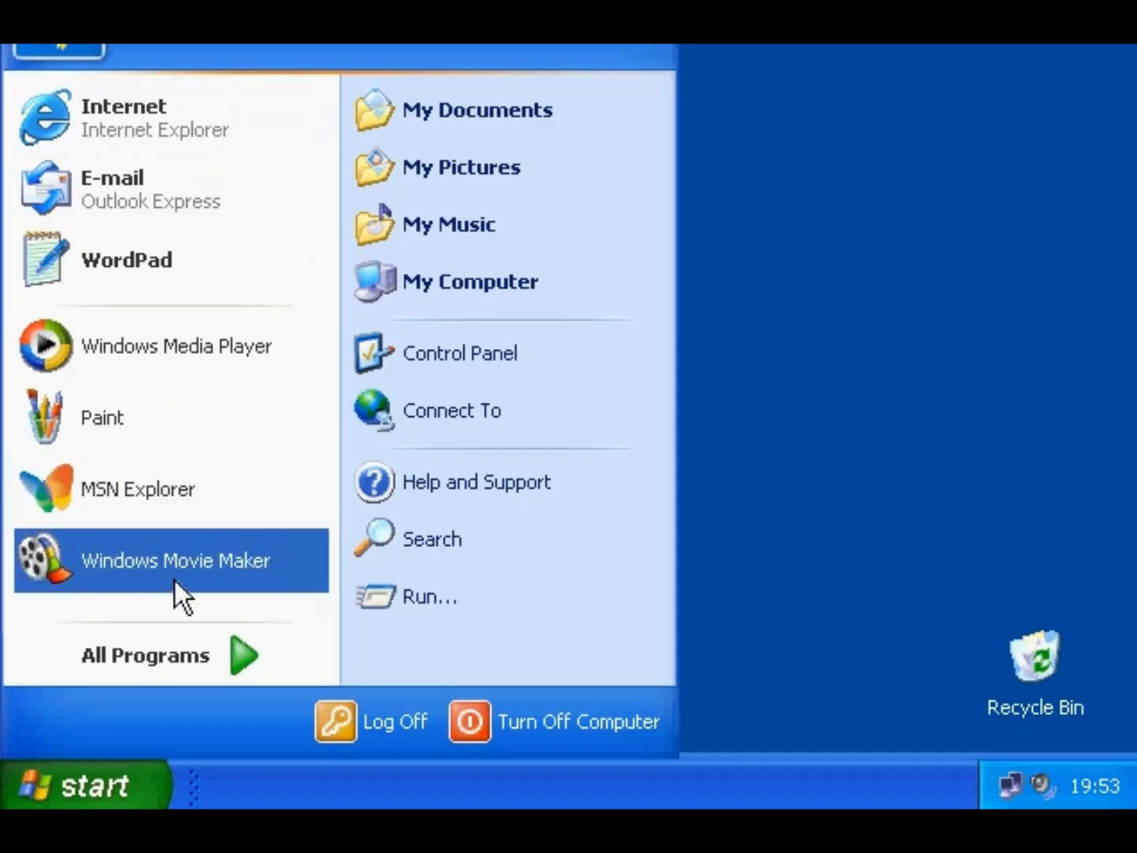
pyautogui.click(171, 650)
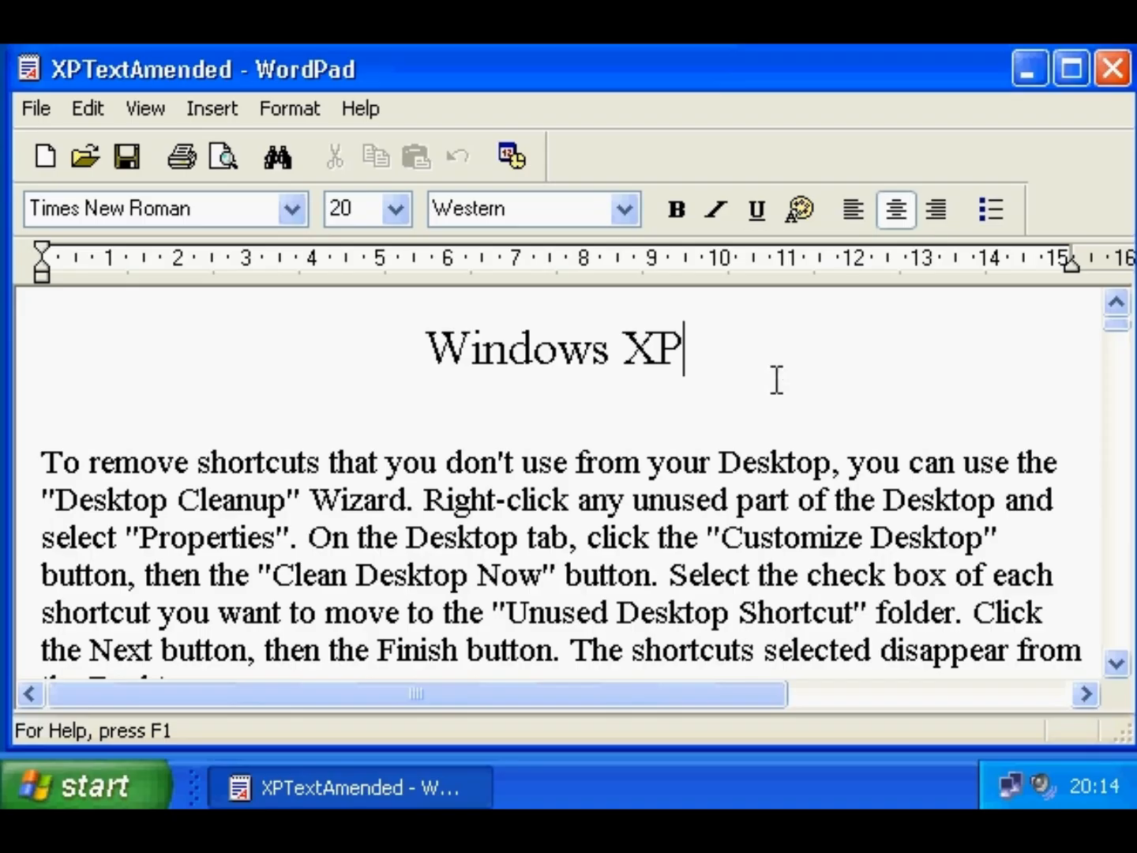
pyautogui.click(32, 75)
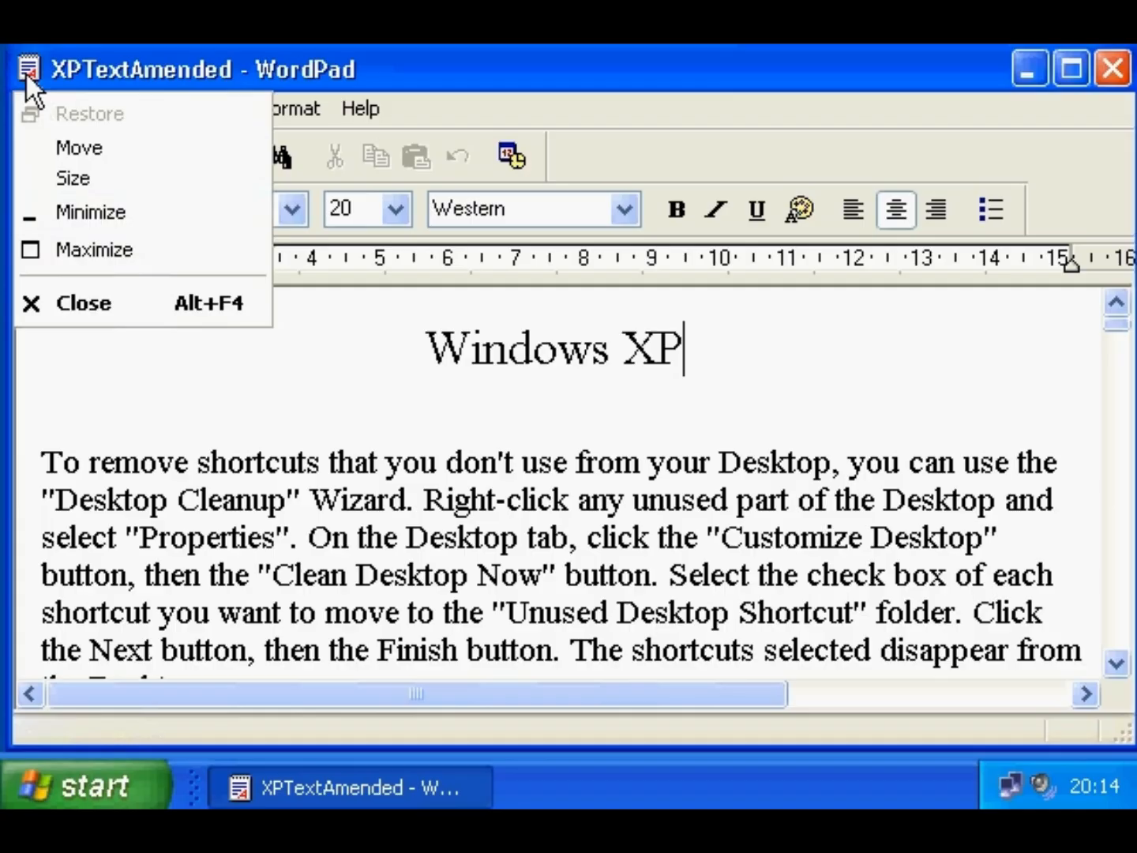
pyautogui.click(25, 75)
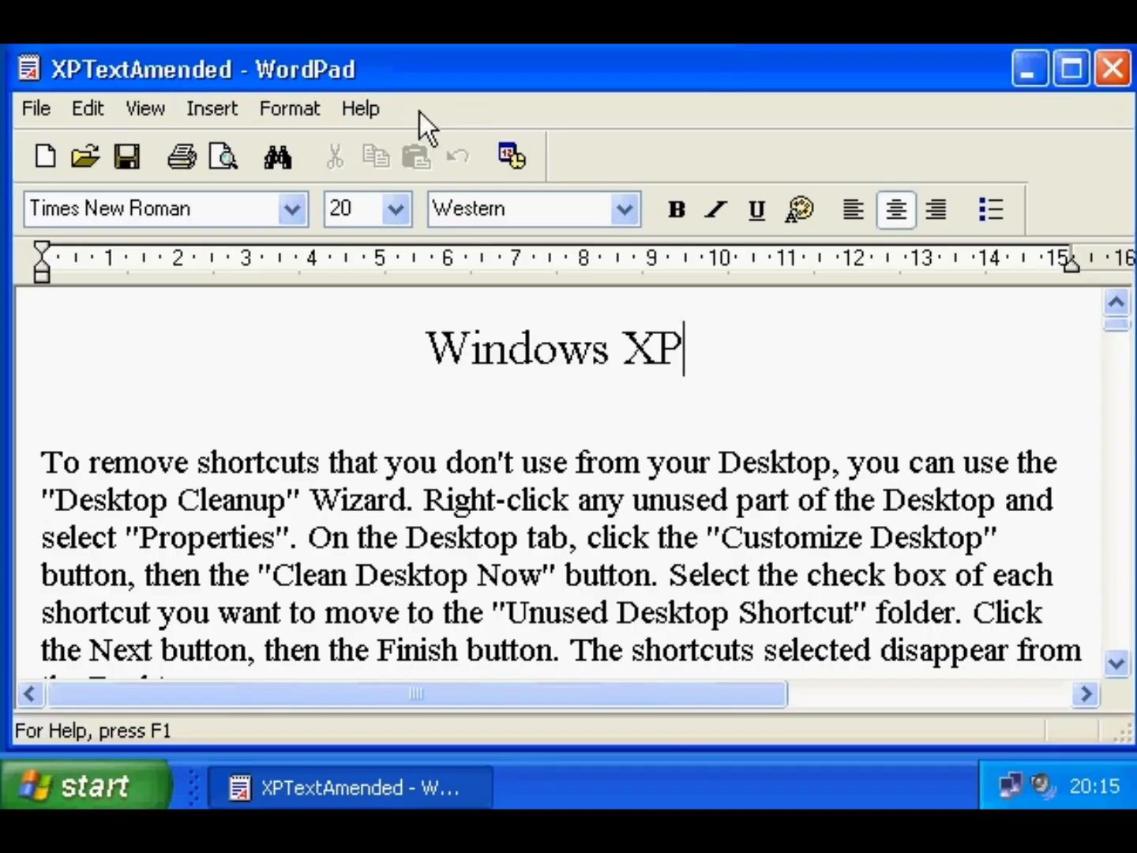
pyautogui.click(31, 114)
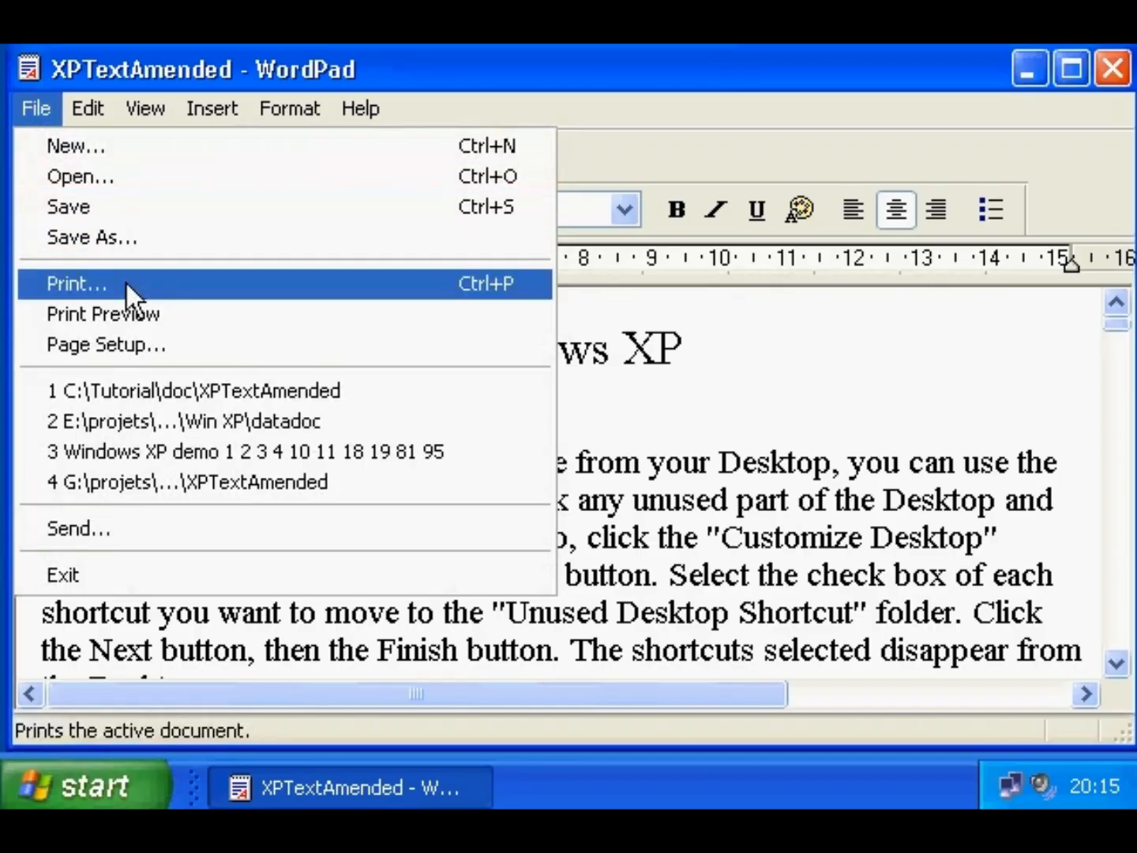
pyautogui.click(437, 78)
pyautogui.click(360, 109)
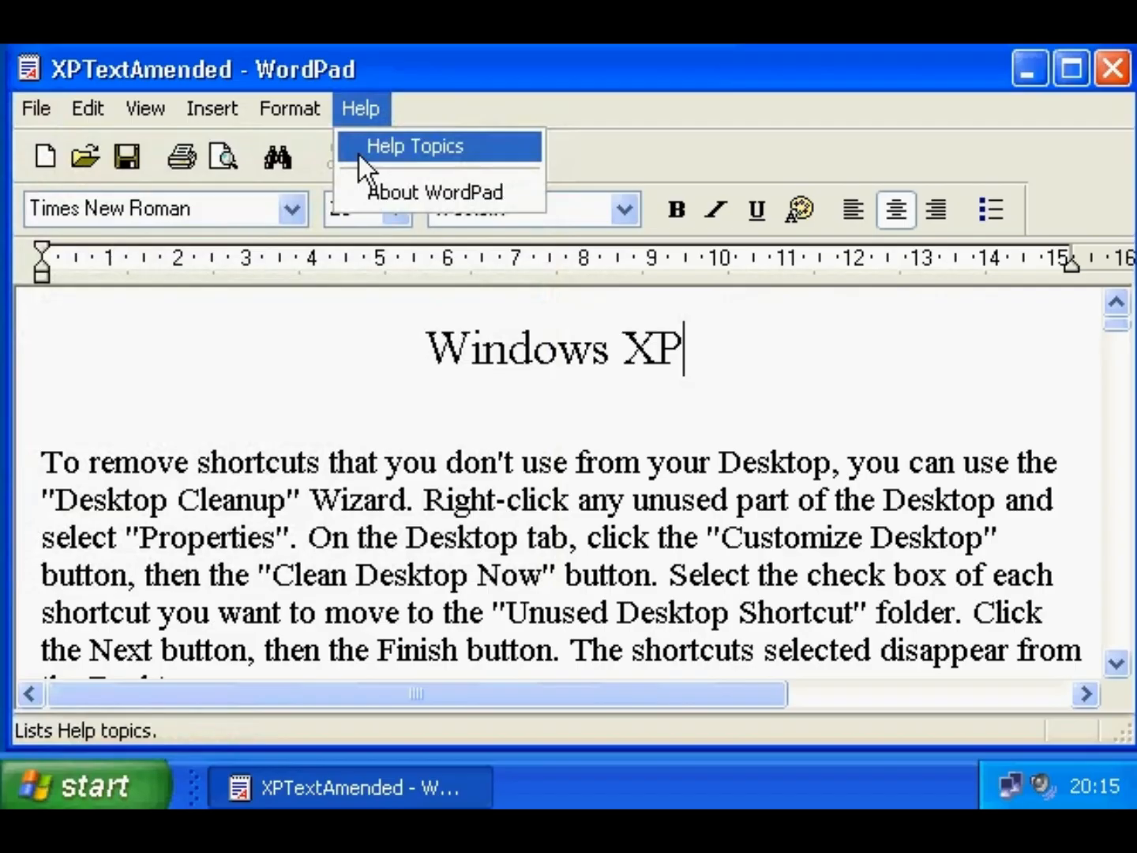
pyautogui.press('Escape')
pyautogui.press('Escape')
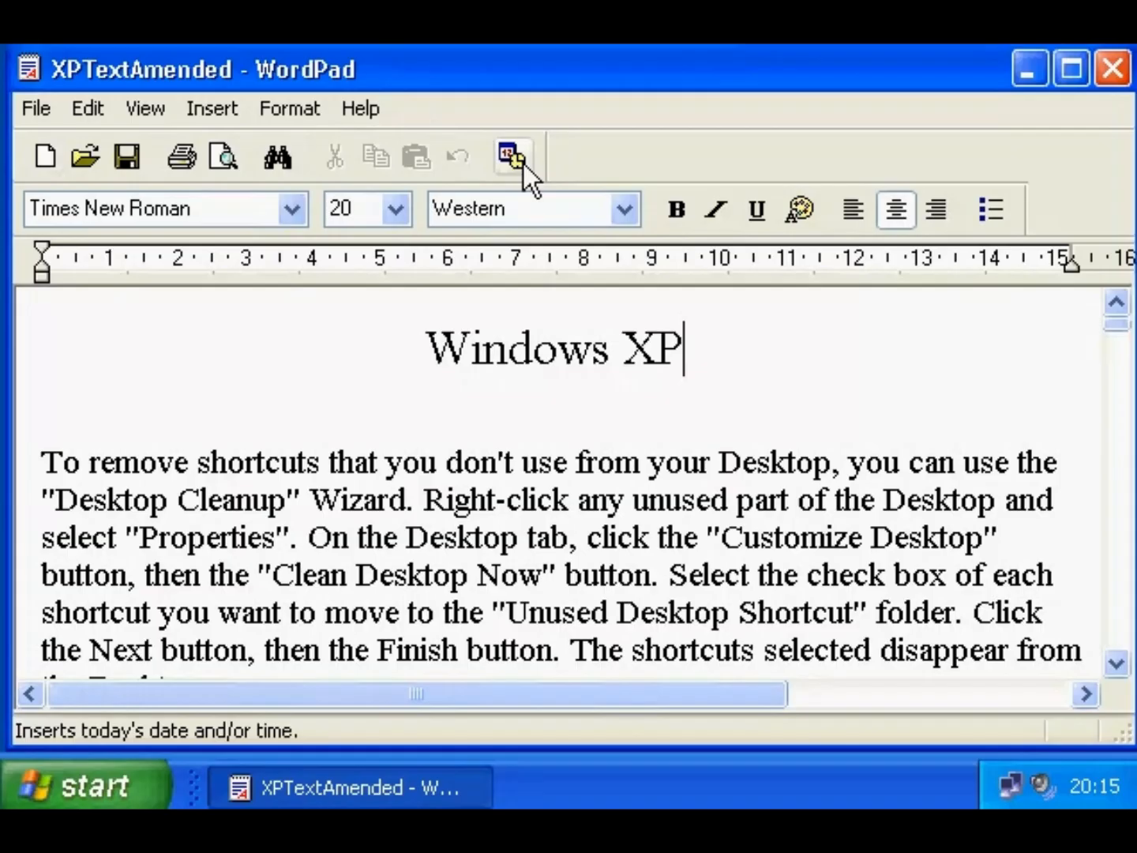
# - Page down the WordPad document to '10. The recycle bin' and toggle Num Lock and Caps Lock
pyautogui.click(1116, 466)
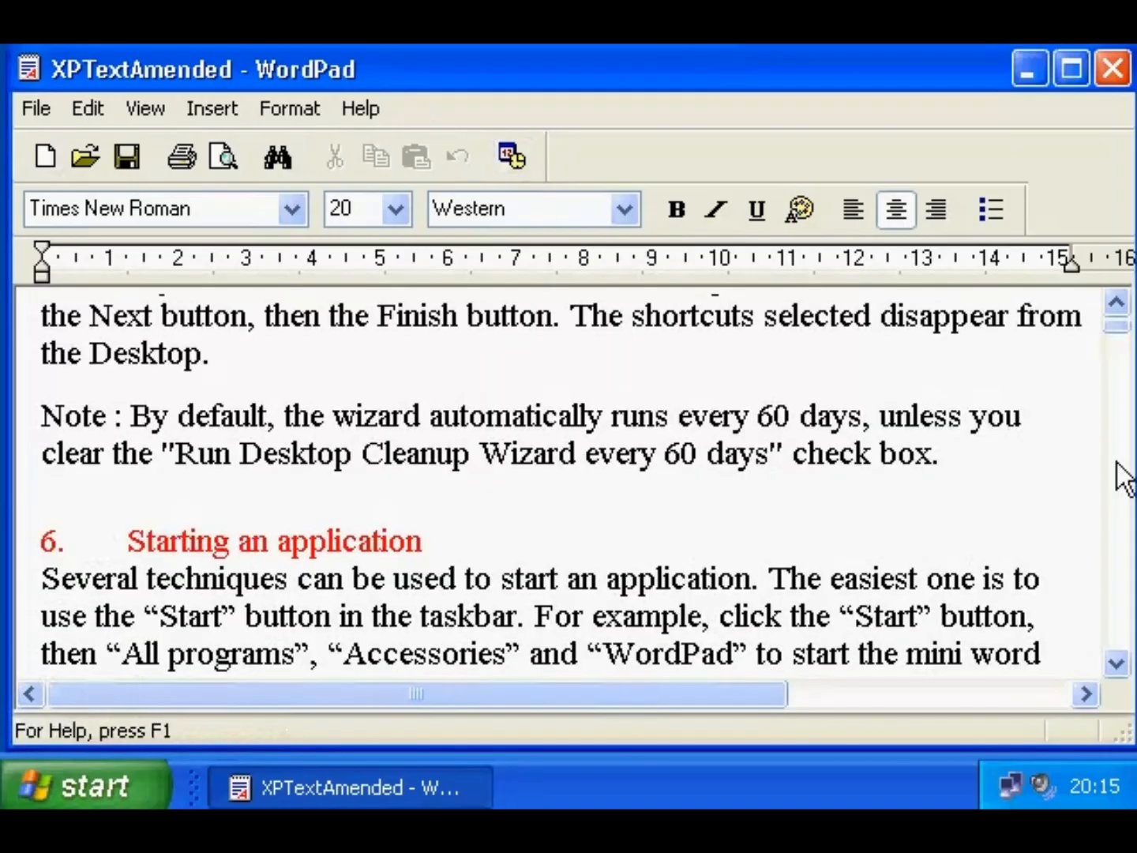
pyautogui.click(1116, 478)
pyautogui.click(1117, 489)
pyautogui.click(1113, 490)
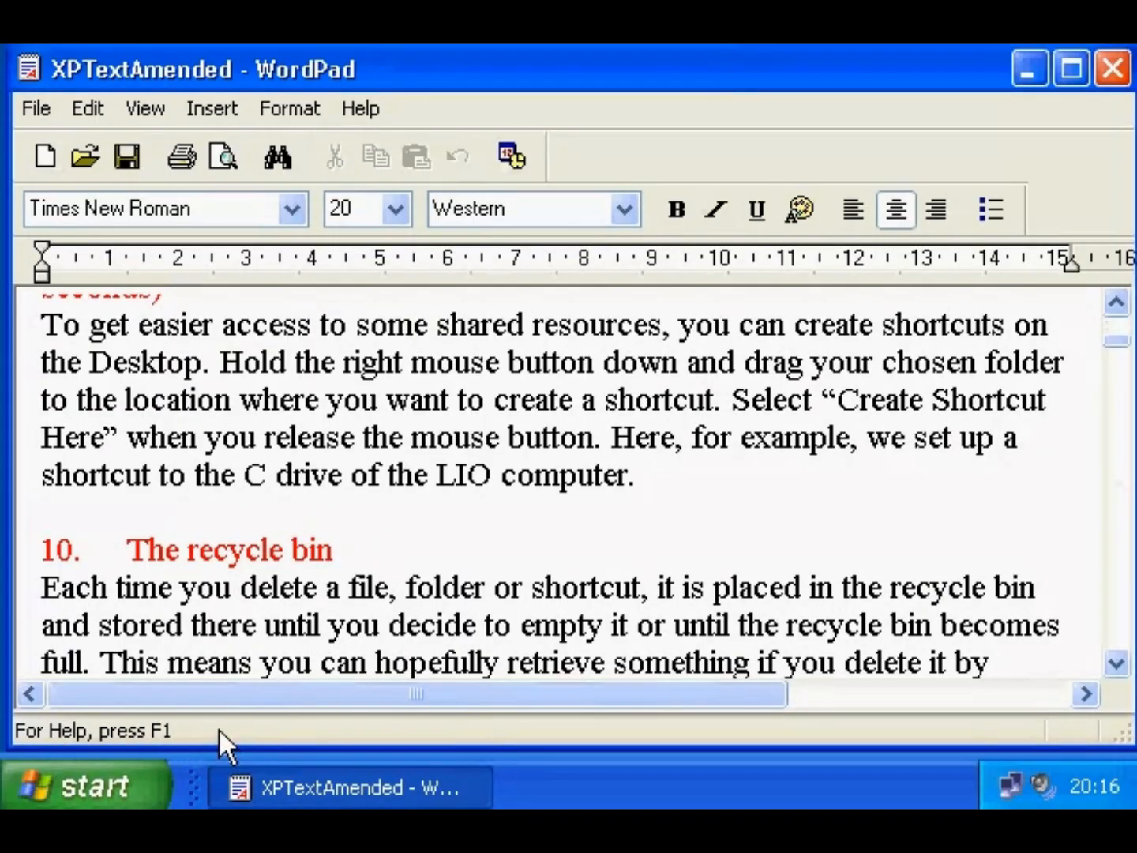
pyautogui.press('Num_Lock')
pyautogui.press('Num_Lock')
pyautogui.press('capslock')
pyautogui.press('capslock')
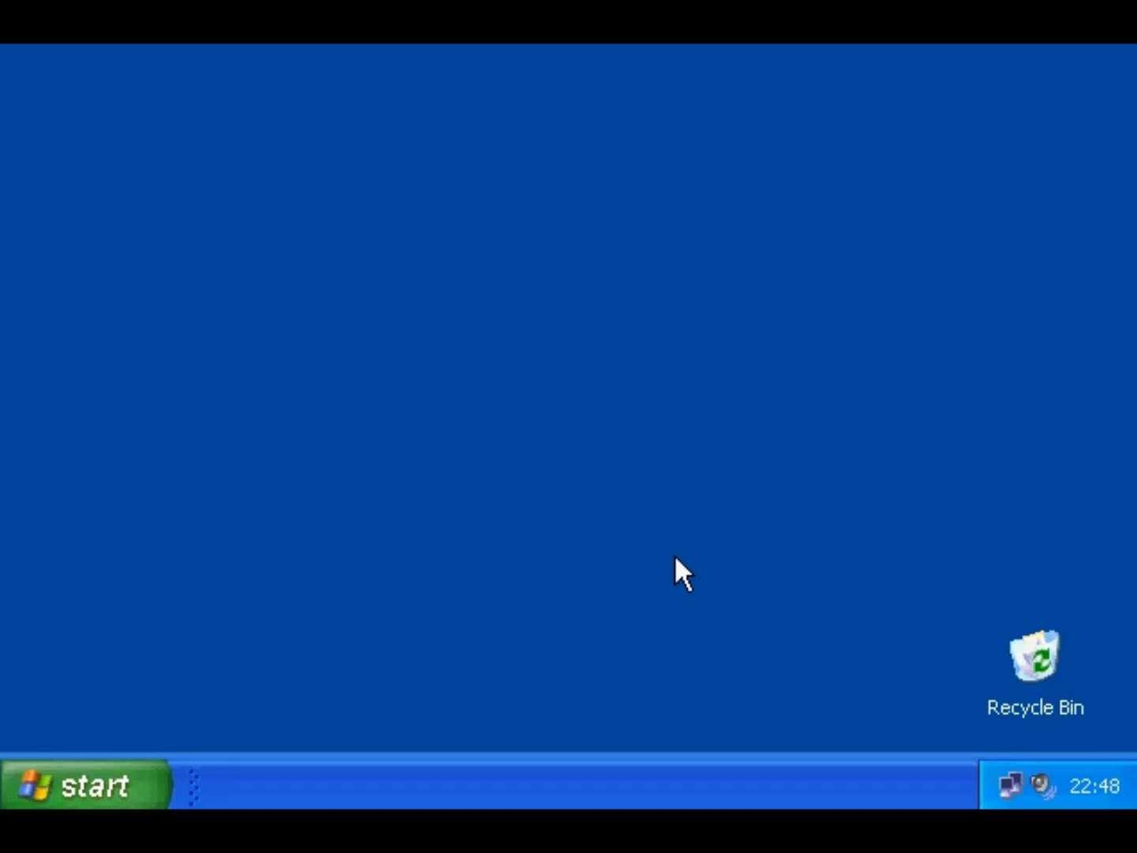
# - Browse to the All Users Start Menu's Programs > Accessories folder in Explorer
pyautogui.rightClick(90, 786)
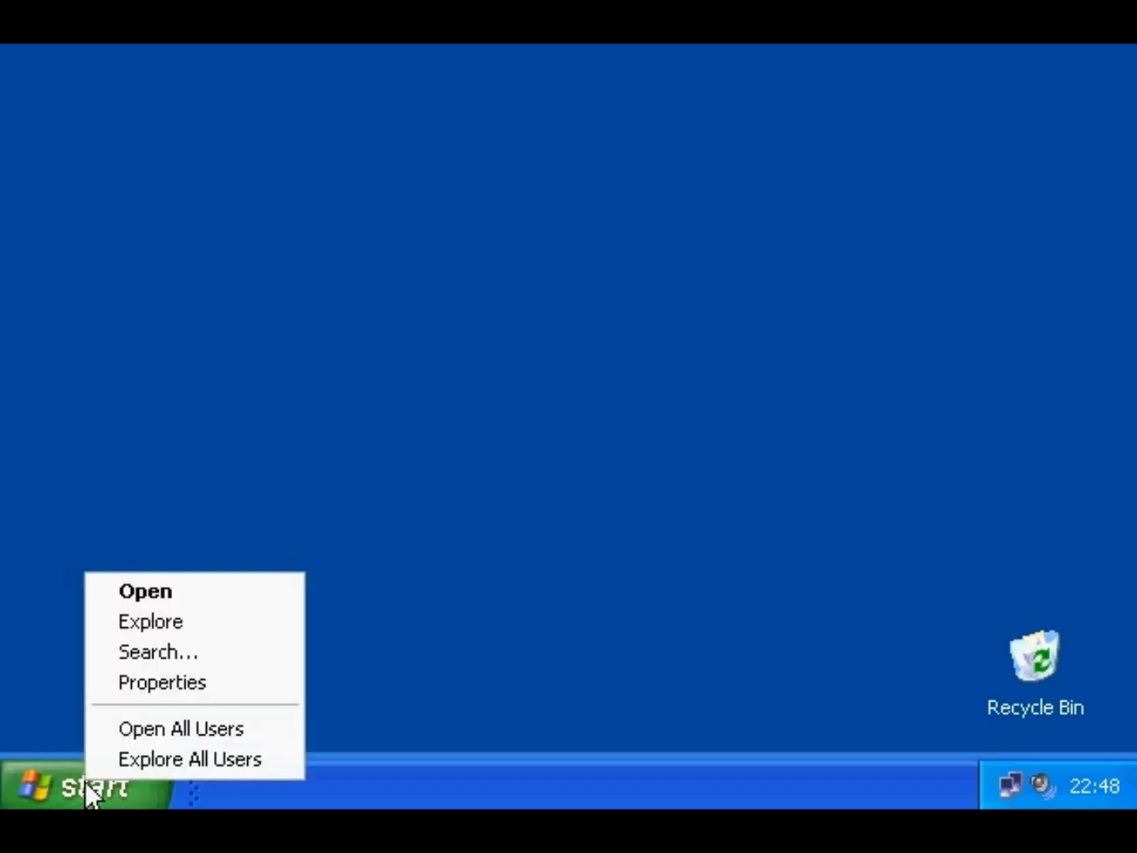
pyautogui.click(98, 732)
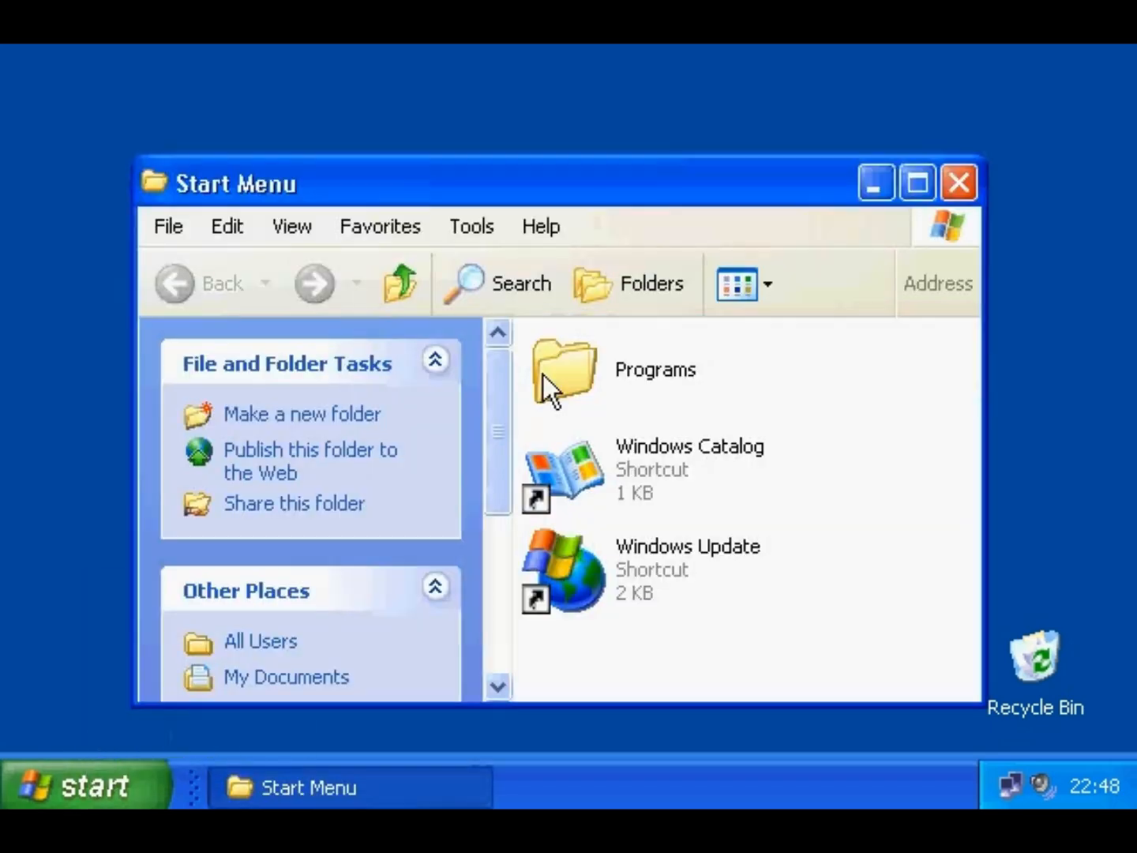
pyautogui.doubleClick(544, 375)
pyautogui.doubleClick(580, 383)
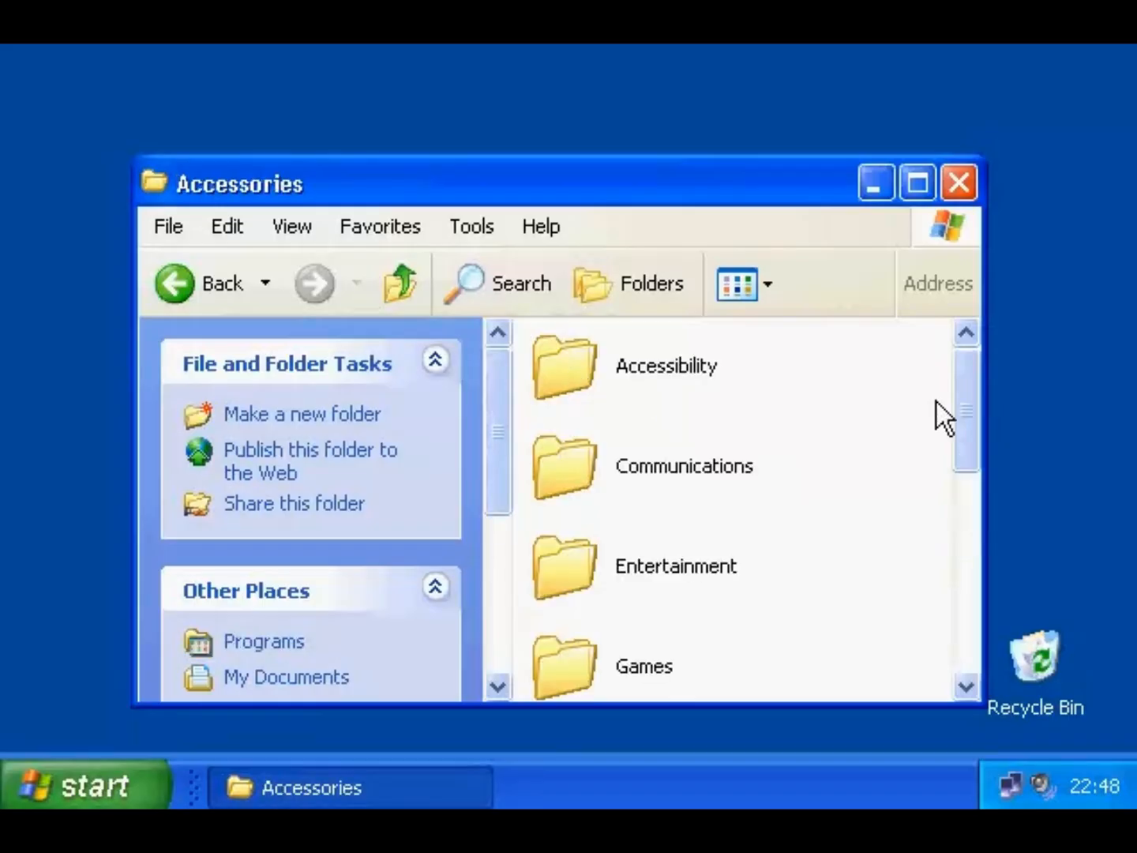
pyautogui.moveTo(965, 411); pyautogui.dragTo(998, 648)
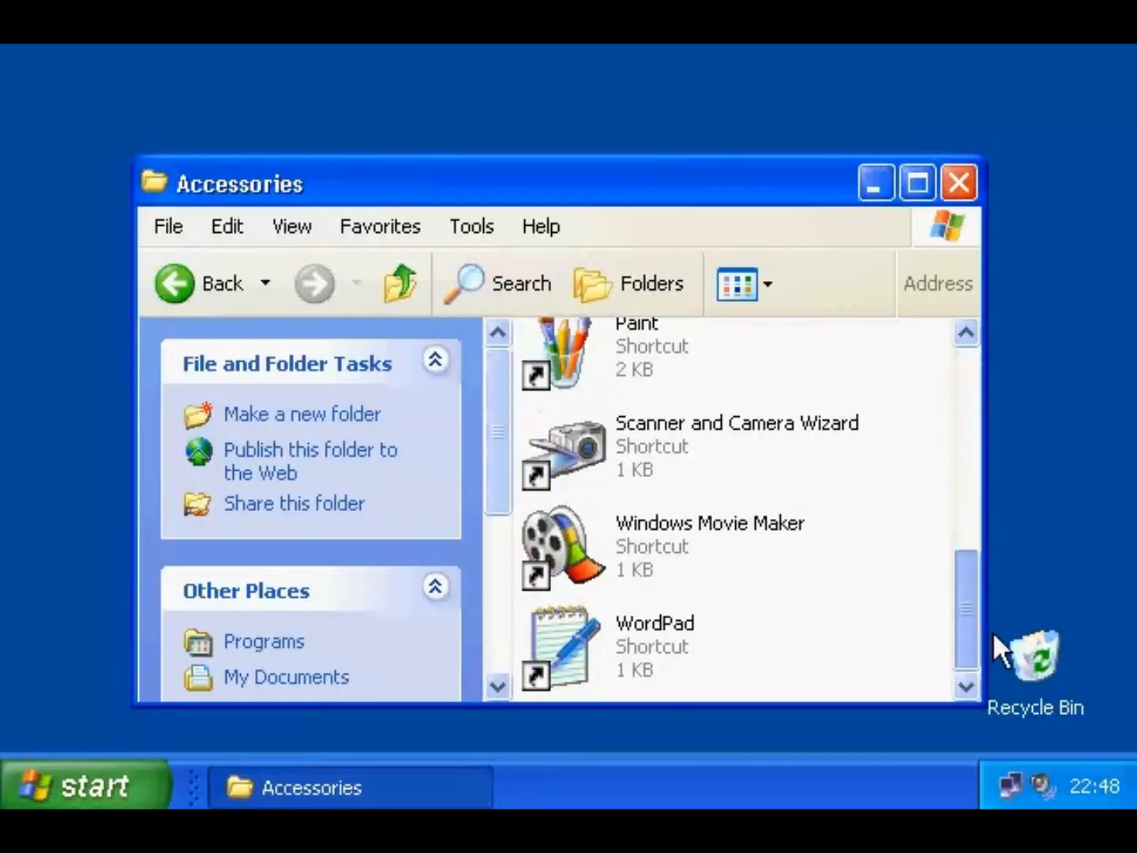
# - Give the WordPad shortcut the Shift+Alt+W shortcut key and save it
pyautogui.rightClick(571, 675)
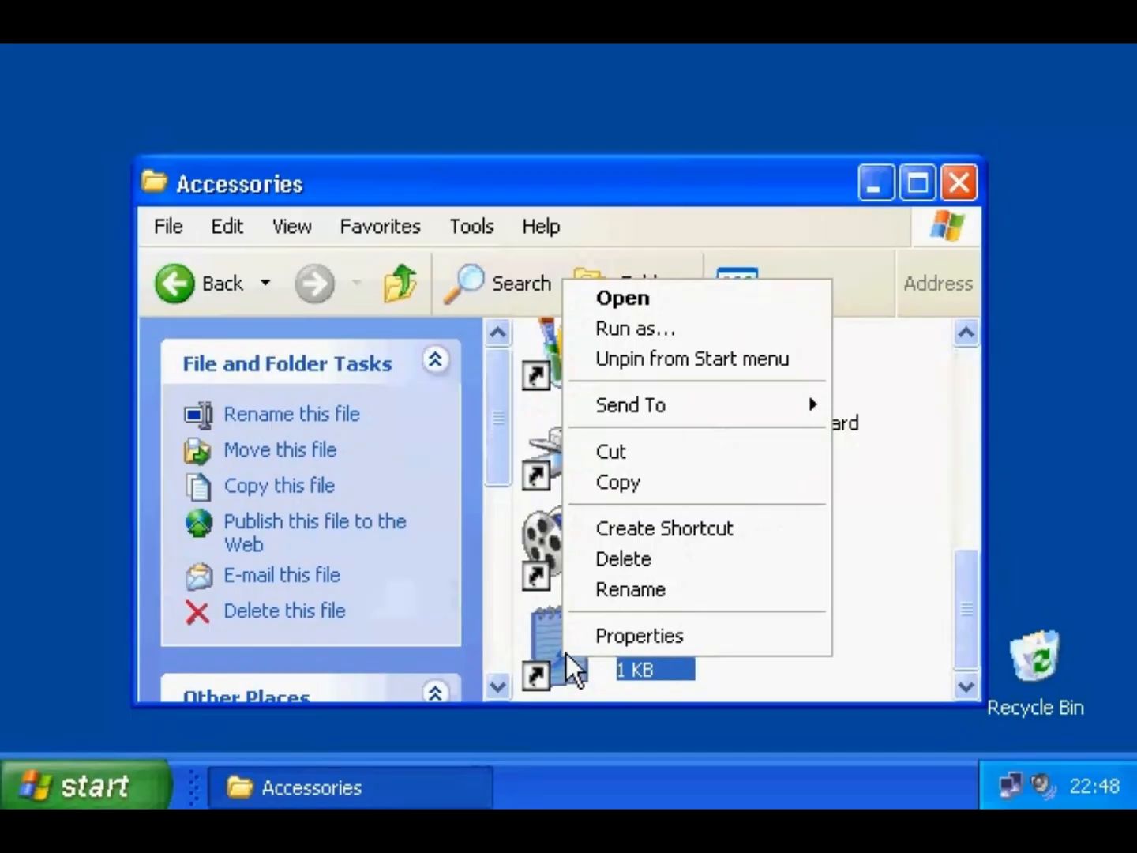
pyautogui.click(580, 636)
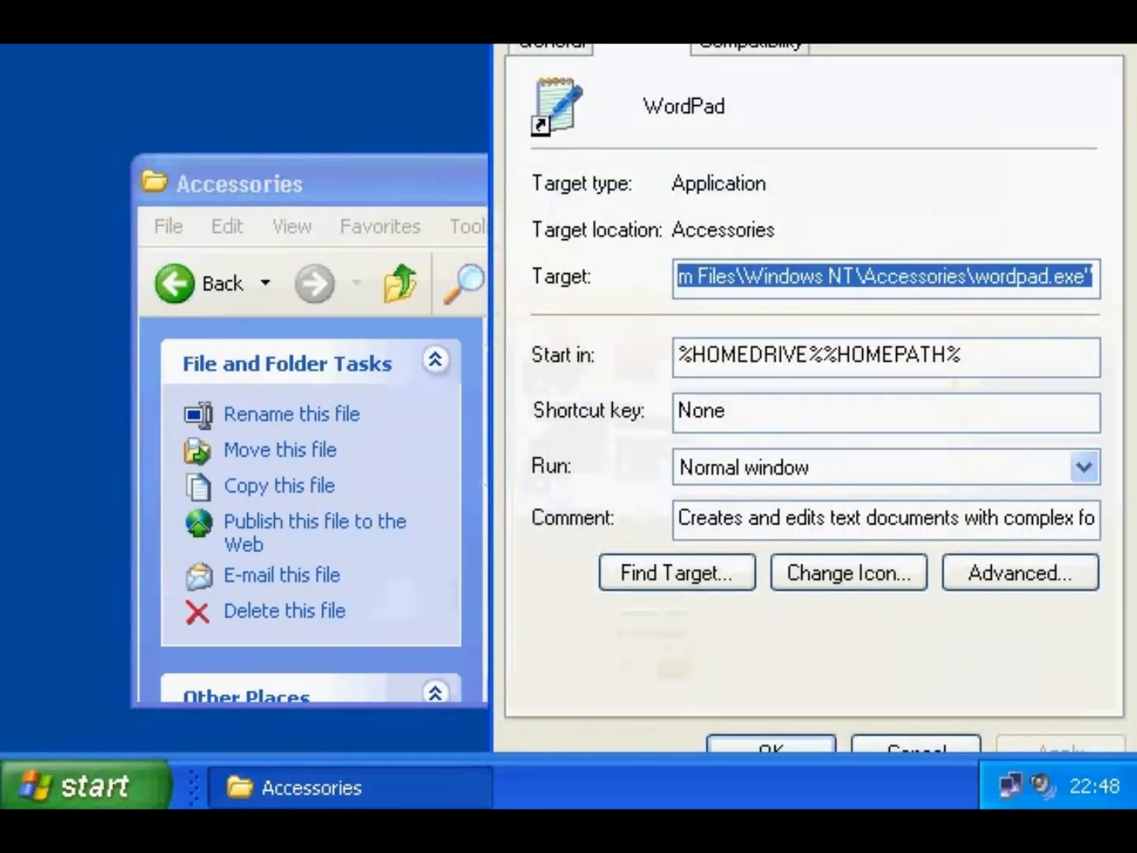
pyautogui.moveTo(577, 2); pyautogui.dragTo(454, 69)
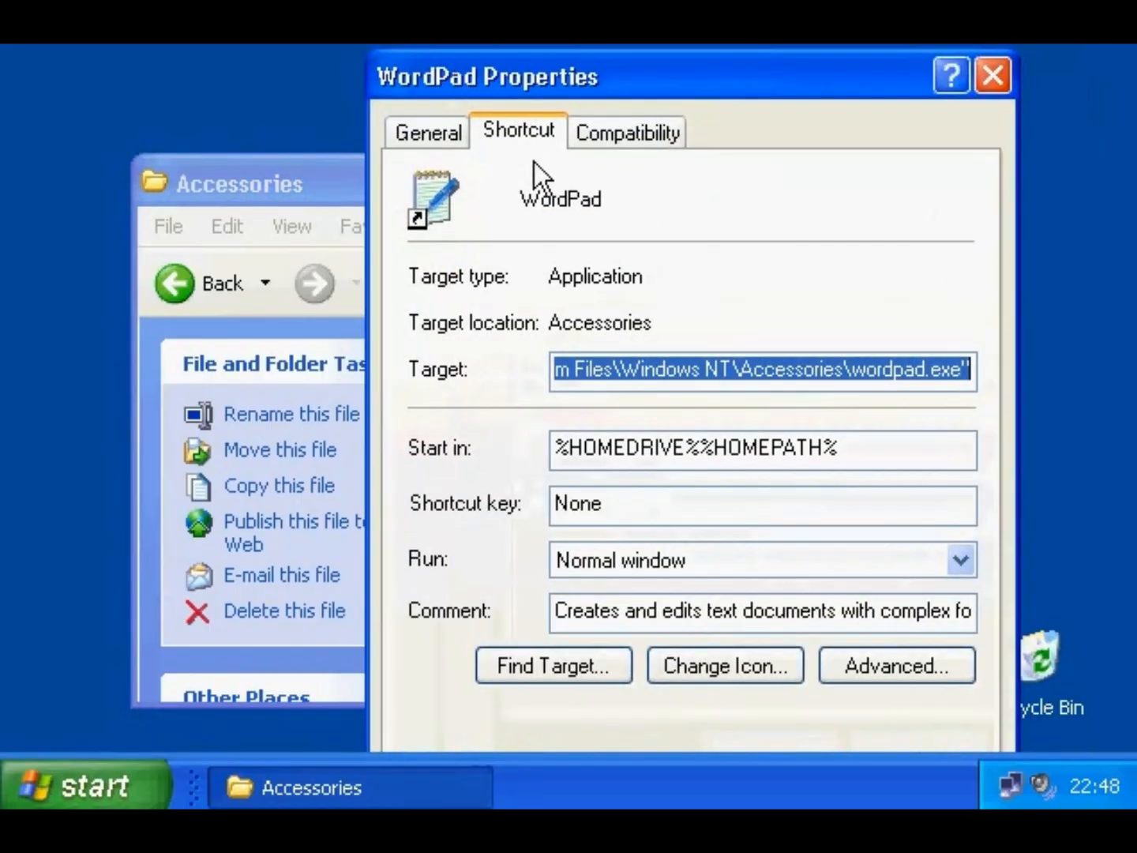
pyautogui.click(618, 507)
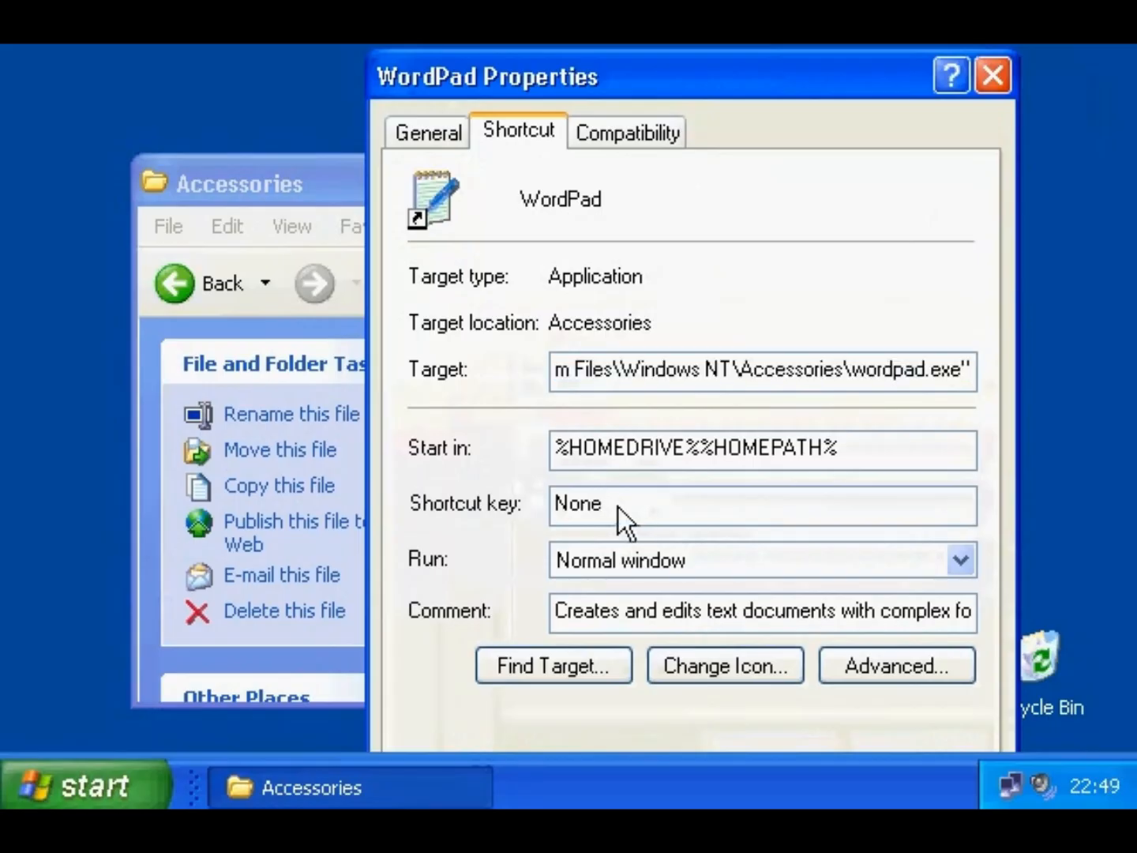
pyautogui.hotkey('shift', 'alt', 'w')
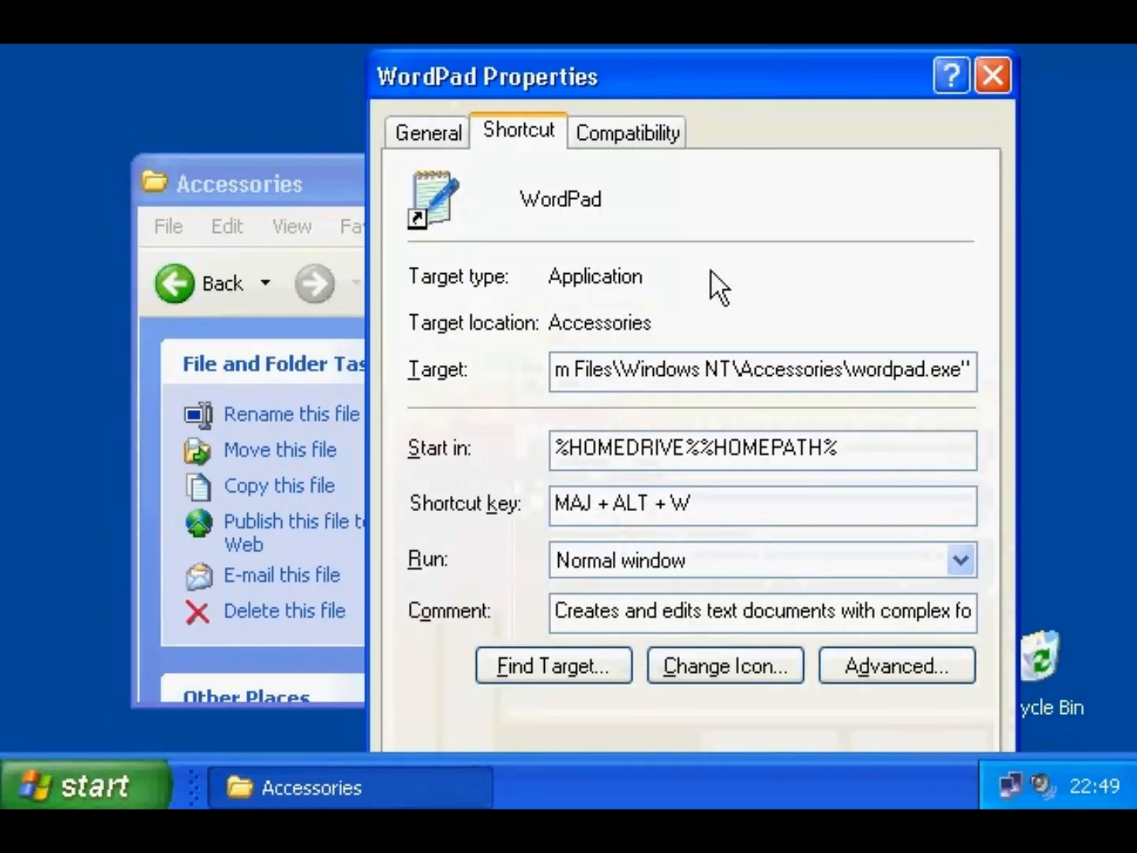
pyautogui.moveTo(700, 93); pyautogui.dragTo(647, 0)
pyautogui.click(622, 726)
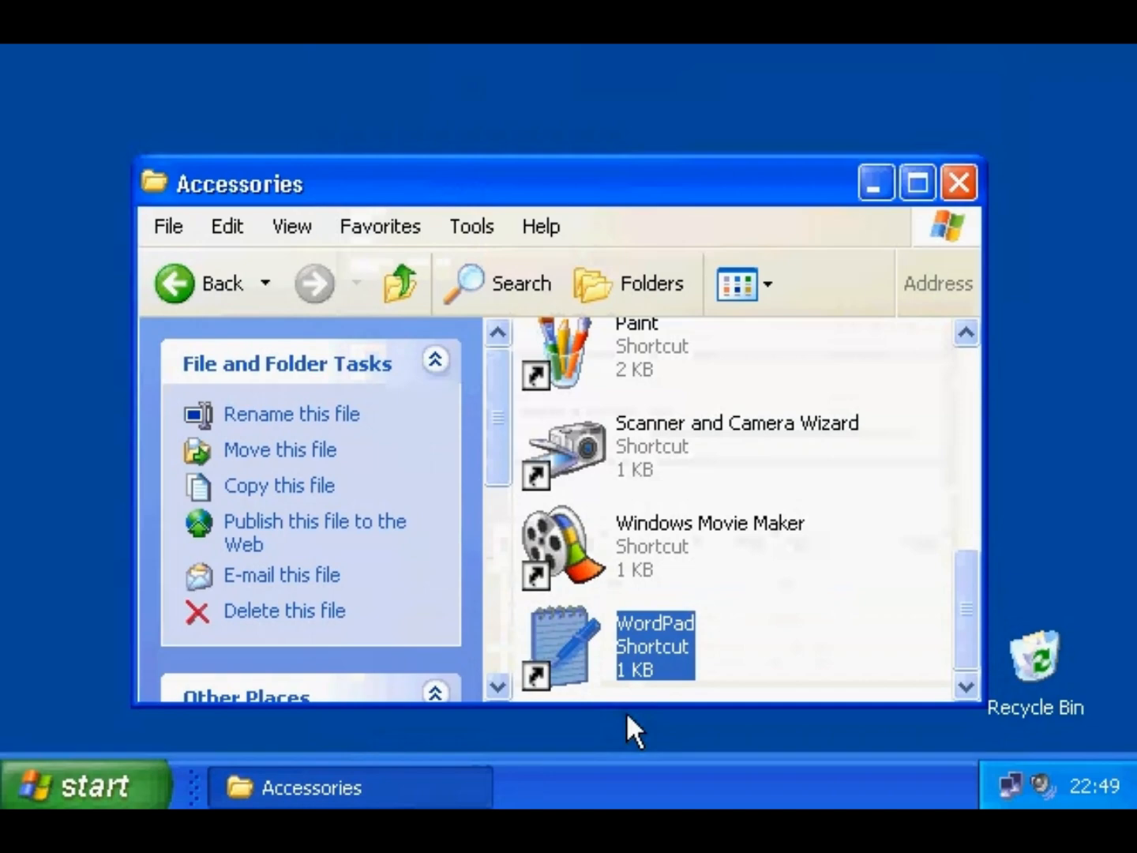
# - Launch WordPad with Shift+Alt+W, then create and test a desktop shortcut to Local Disk (C:)
pyautogui.hotkey('shift', 'alt', 'w')
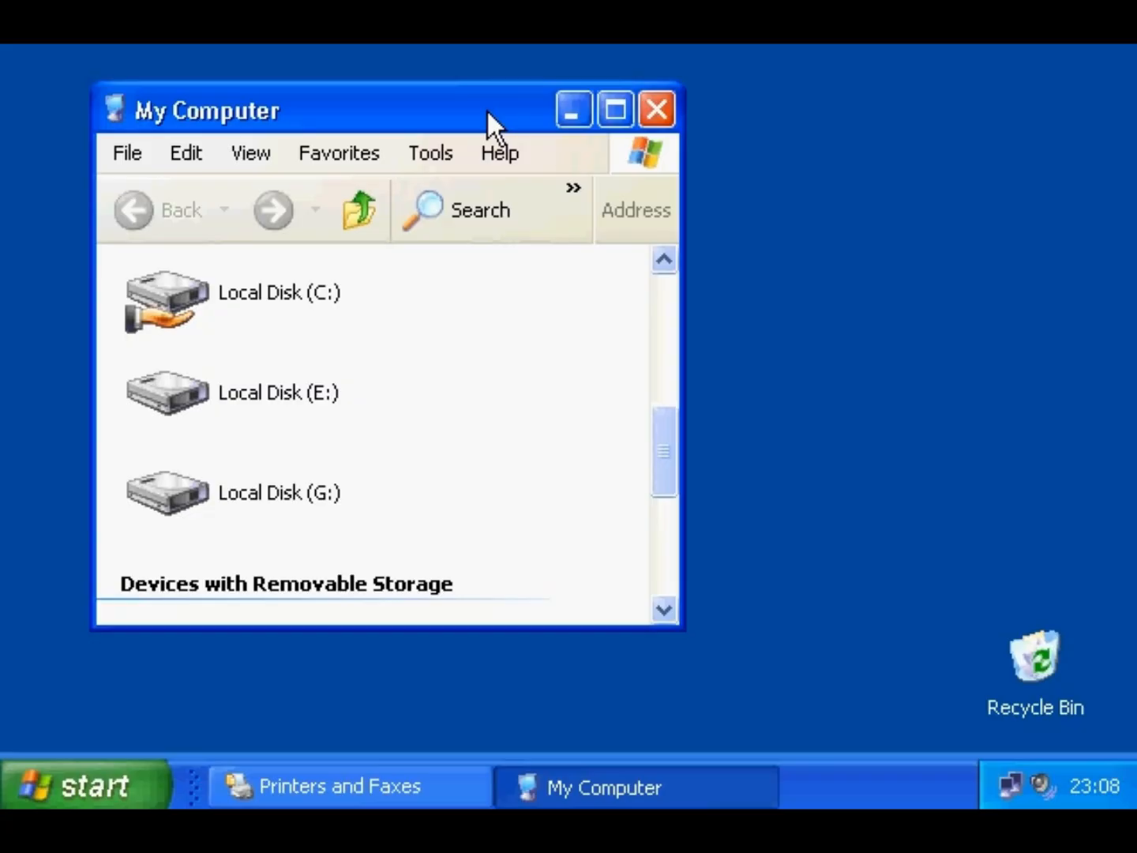
pyautogui.moveTo(195, 300); pyautogui.dragTo(886, 181)
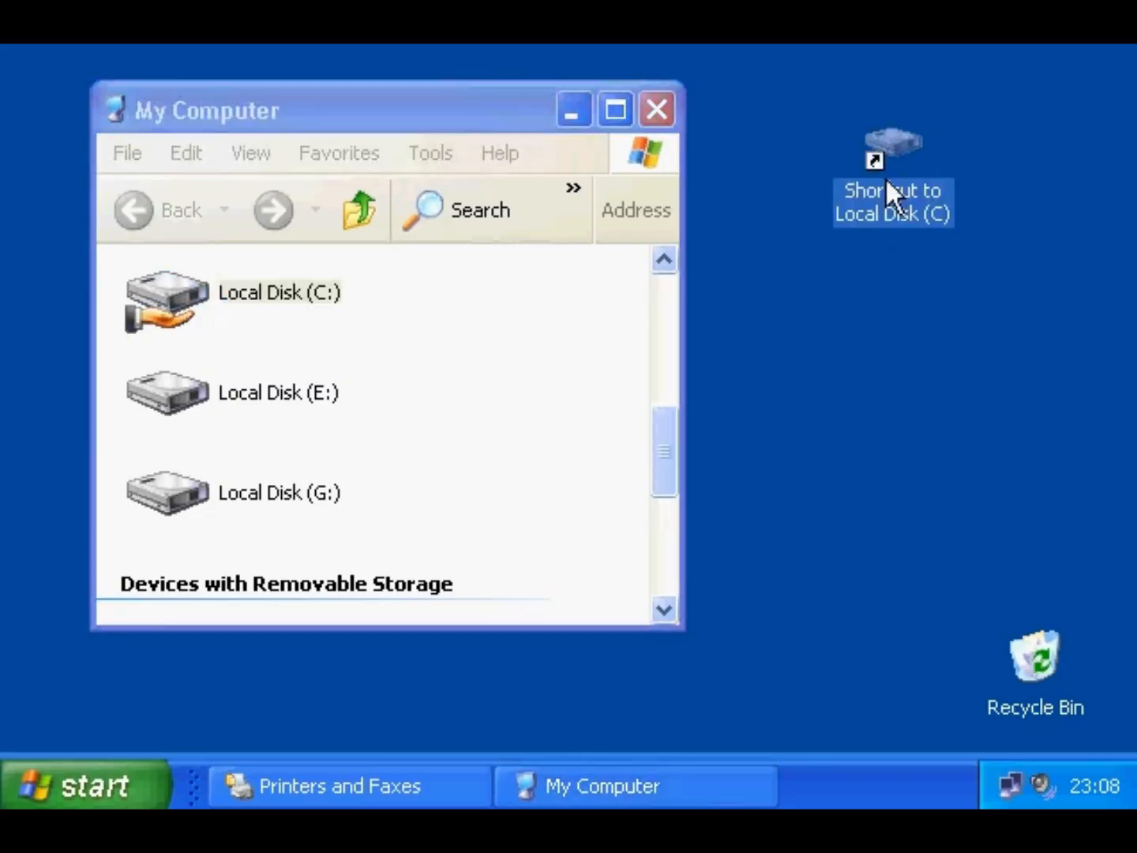
pyautogui.doubleClick(884, 136)
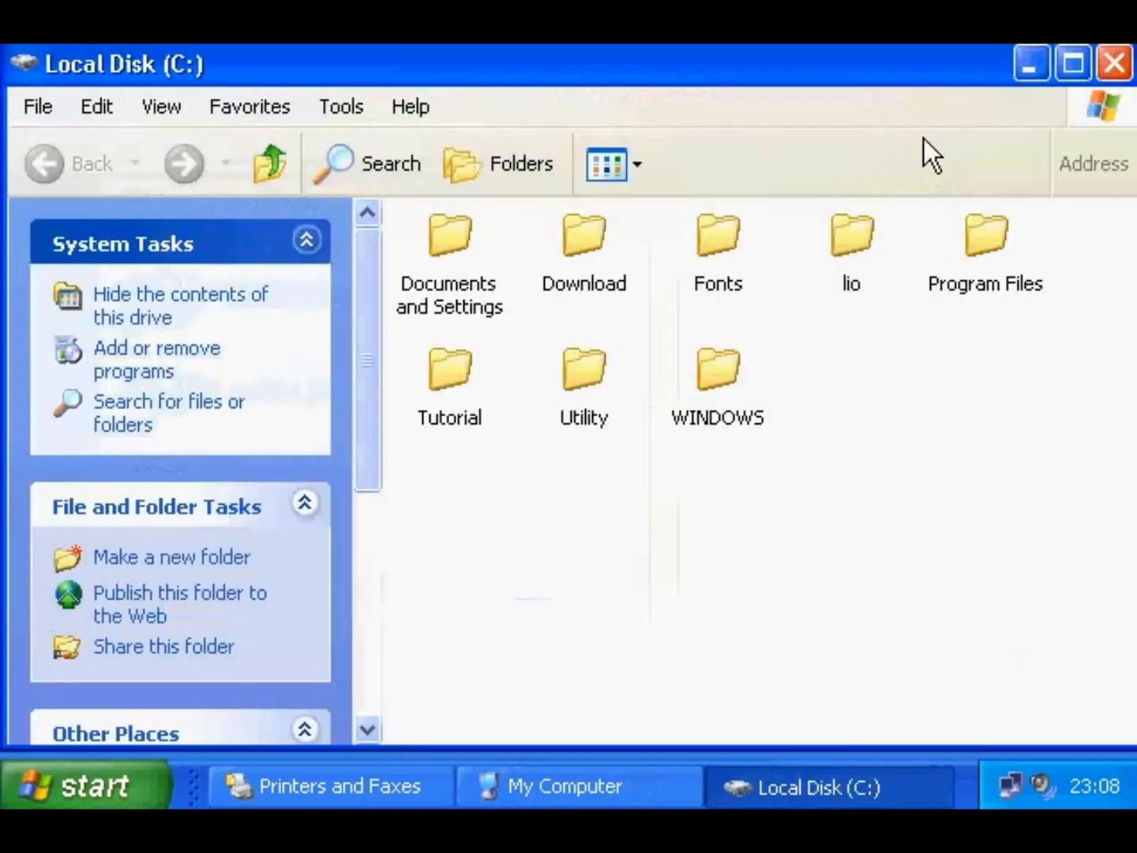
pyautogui.click(1115, 71)
# - Create a desktop shortcut to the HP LaserJet III printer
pyautogui.click(667, 109)
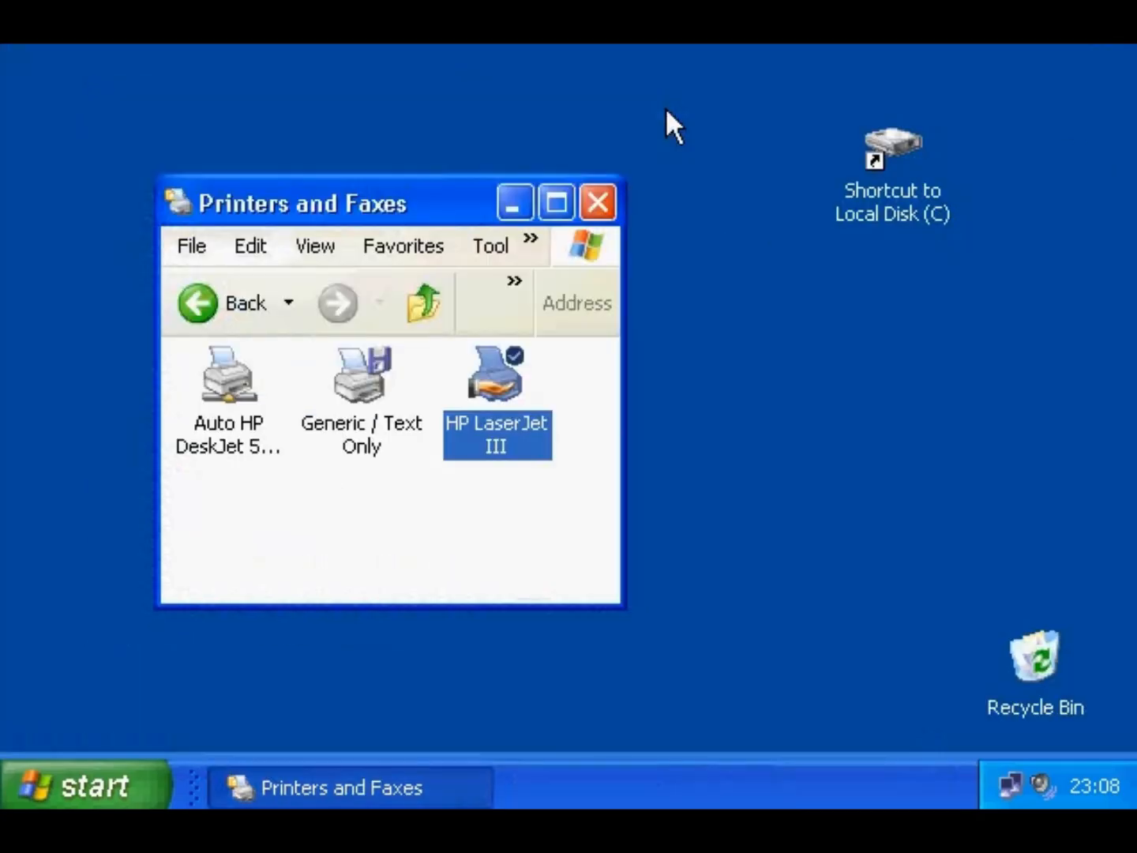
pyautogui.moveTo(495, 374); pyautogui.dragTo(879, 277)
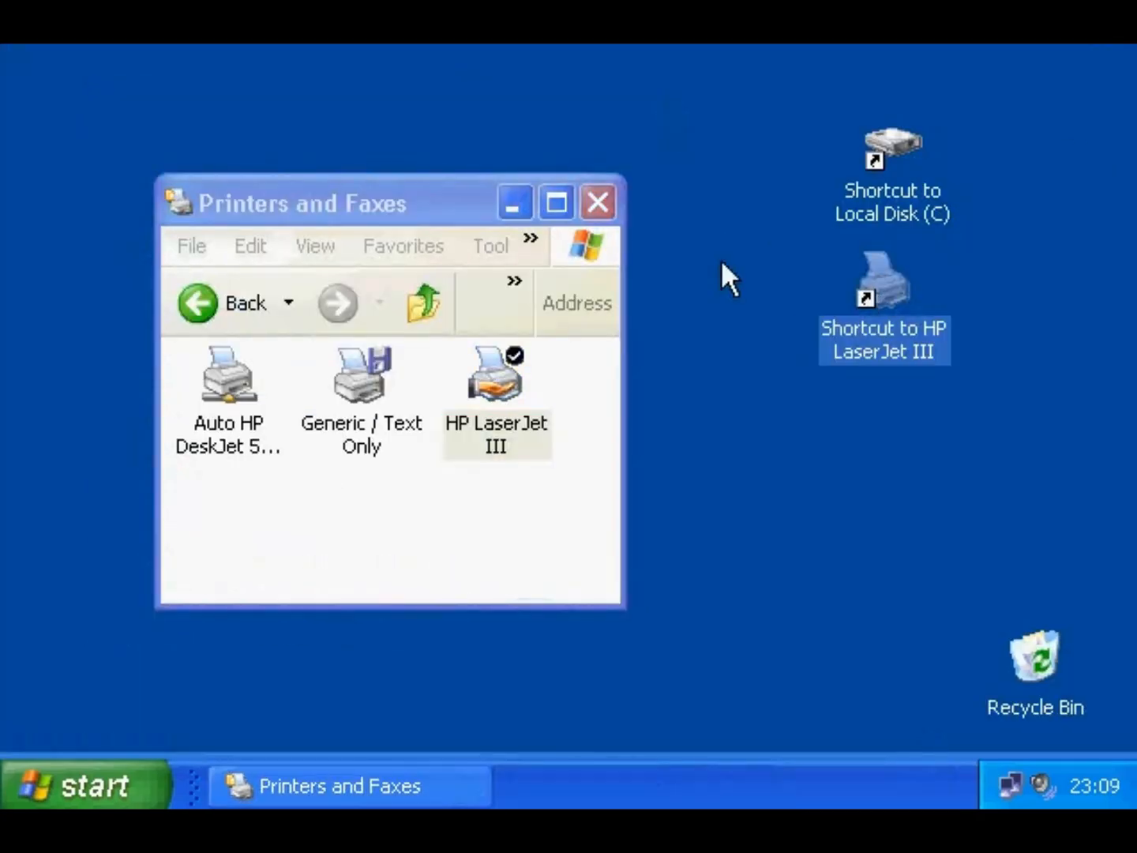
pyautogui.click(597, 202)
# - Create a desktop shortcut to XPText from My Documents and open it in WordPad
pyautogui.click(123, 779)
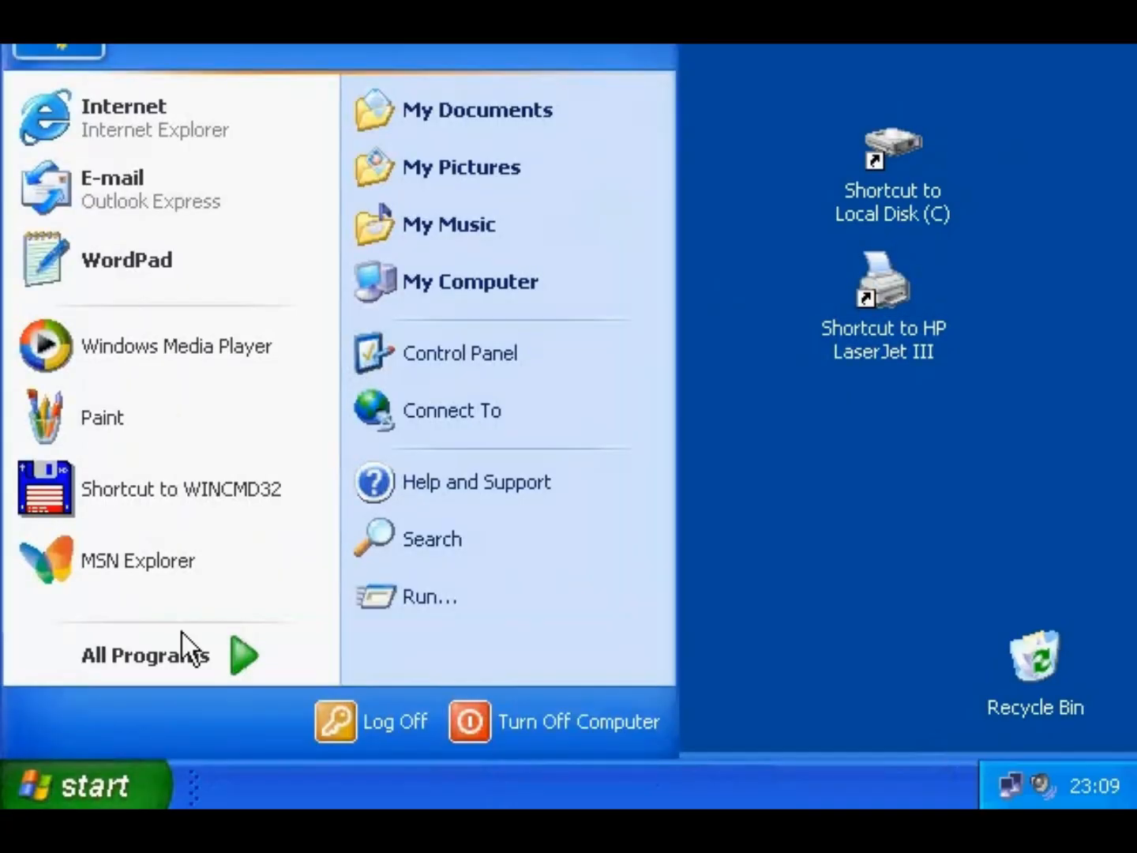
pyautogui.click(458, 126)
pyautogui.scroll(-1, 466, 419)
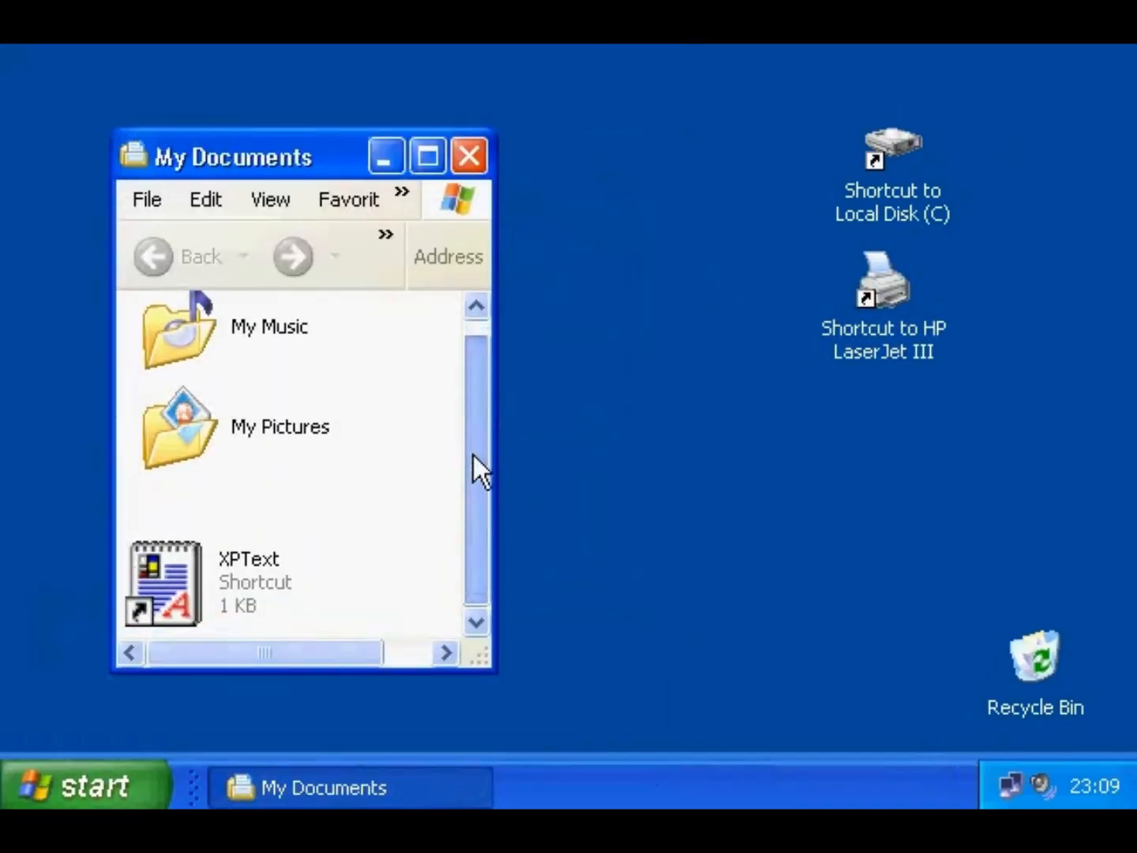
pyautogui.moveTo(157, 575); pyautogui.dragTo(866, 463)
pyautogui.click(886, 540)
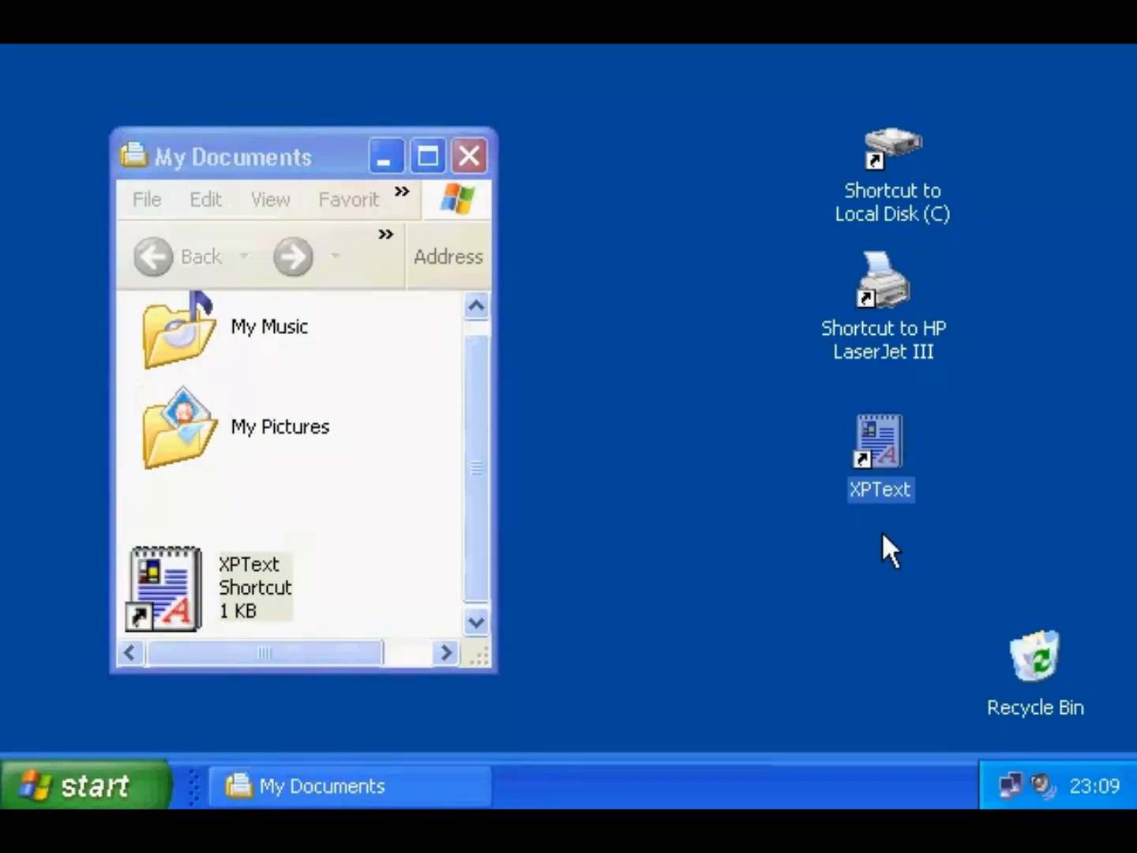
pyautogui.doubleClick(876, 462)
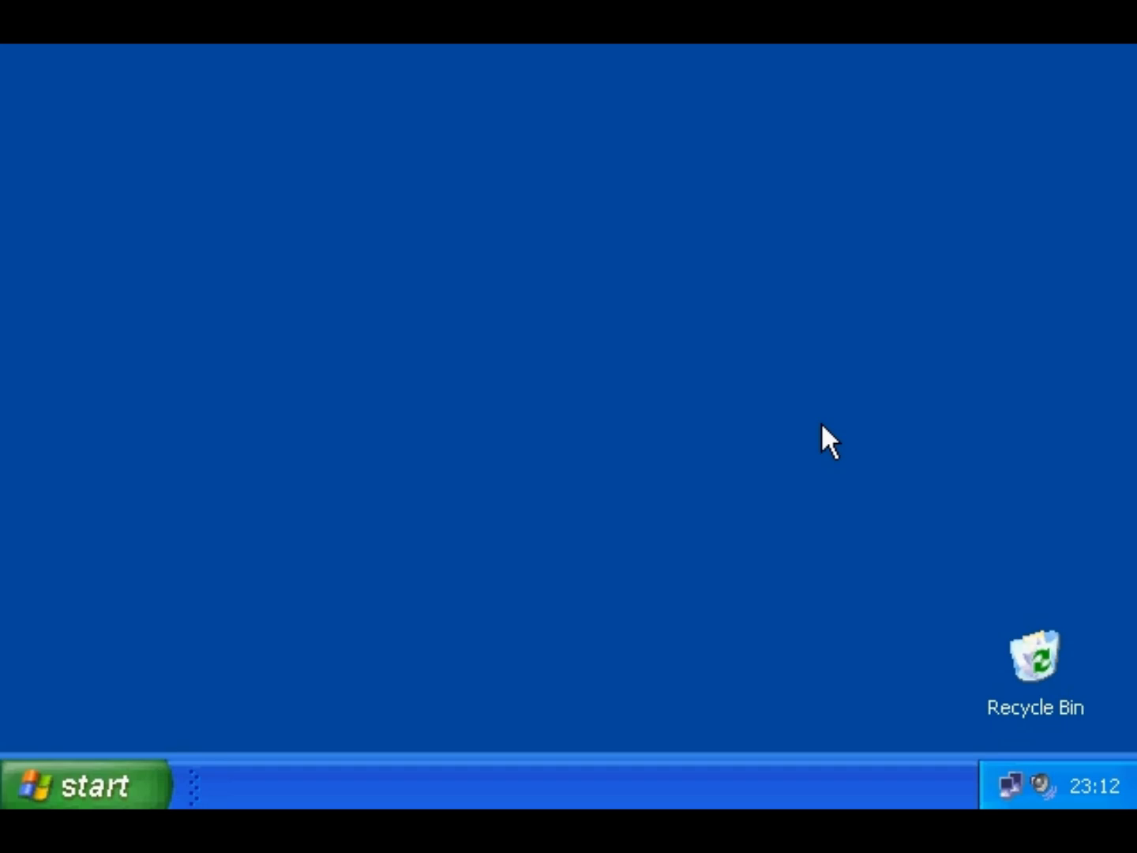
# - Switch the Start menu properties to Classic Start menu and open its Customize dialog
pyautogui.rightClick(73, 770)
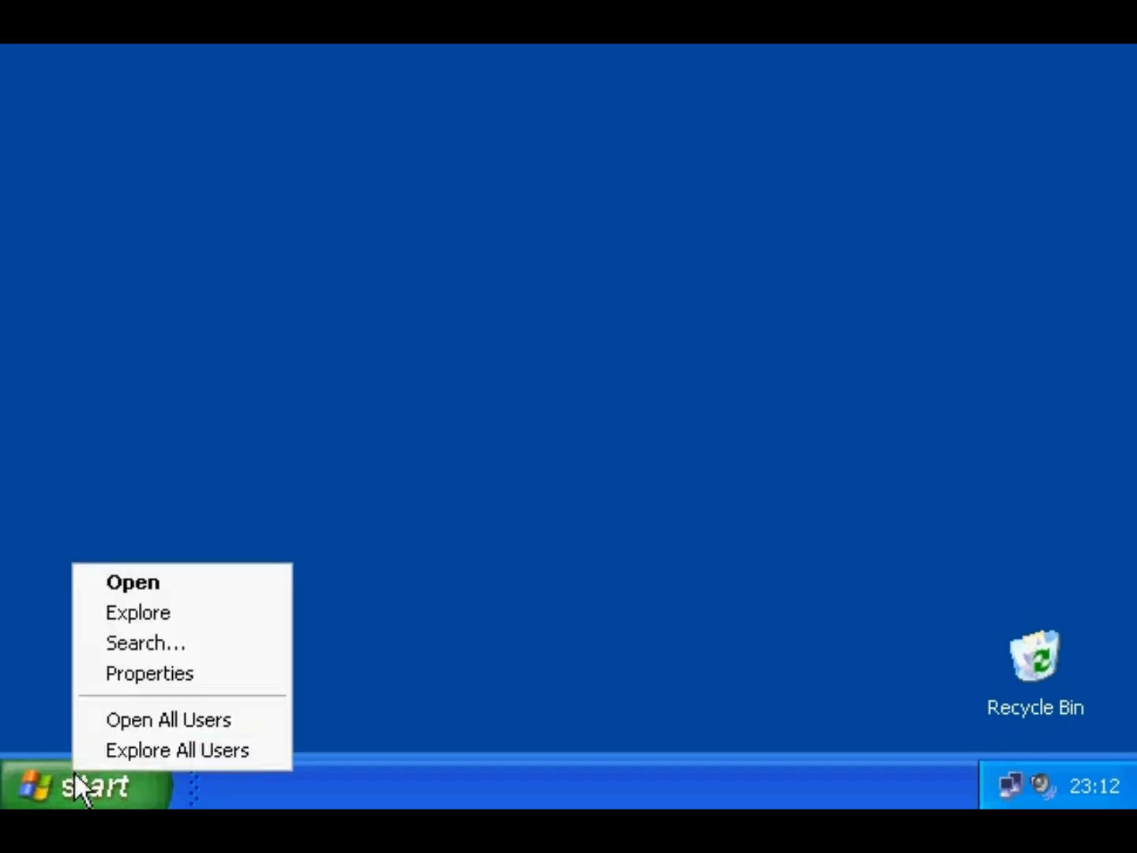
pyautogui.click(118, 679)
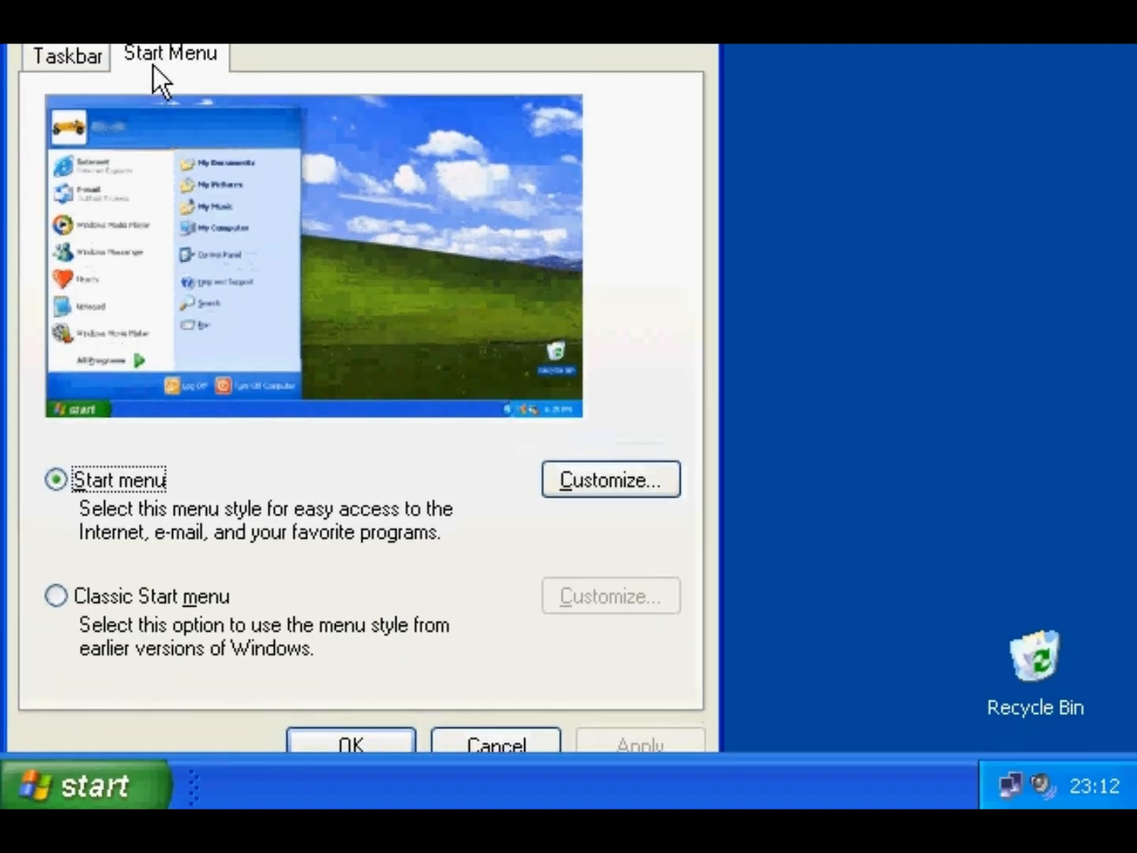
pyautogui.click(84, 596)
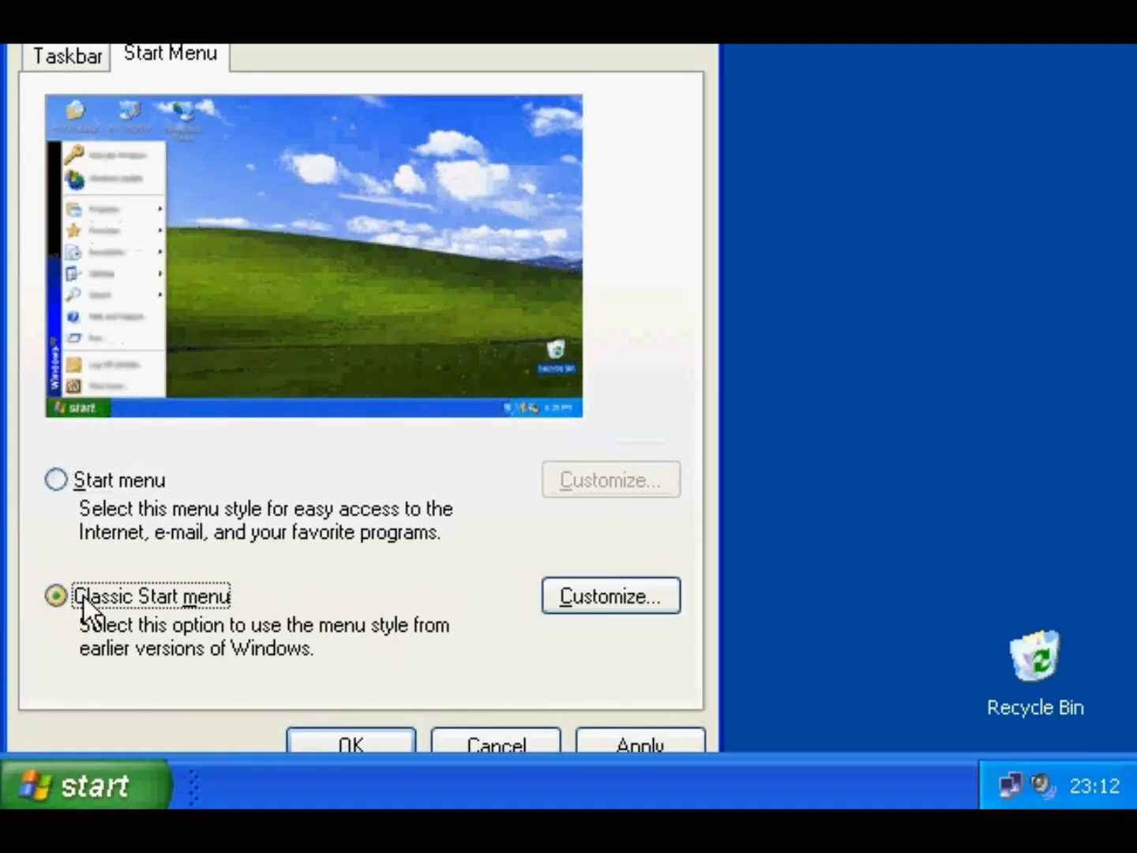
pyautogui.click(564, 607)
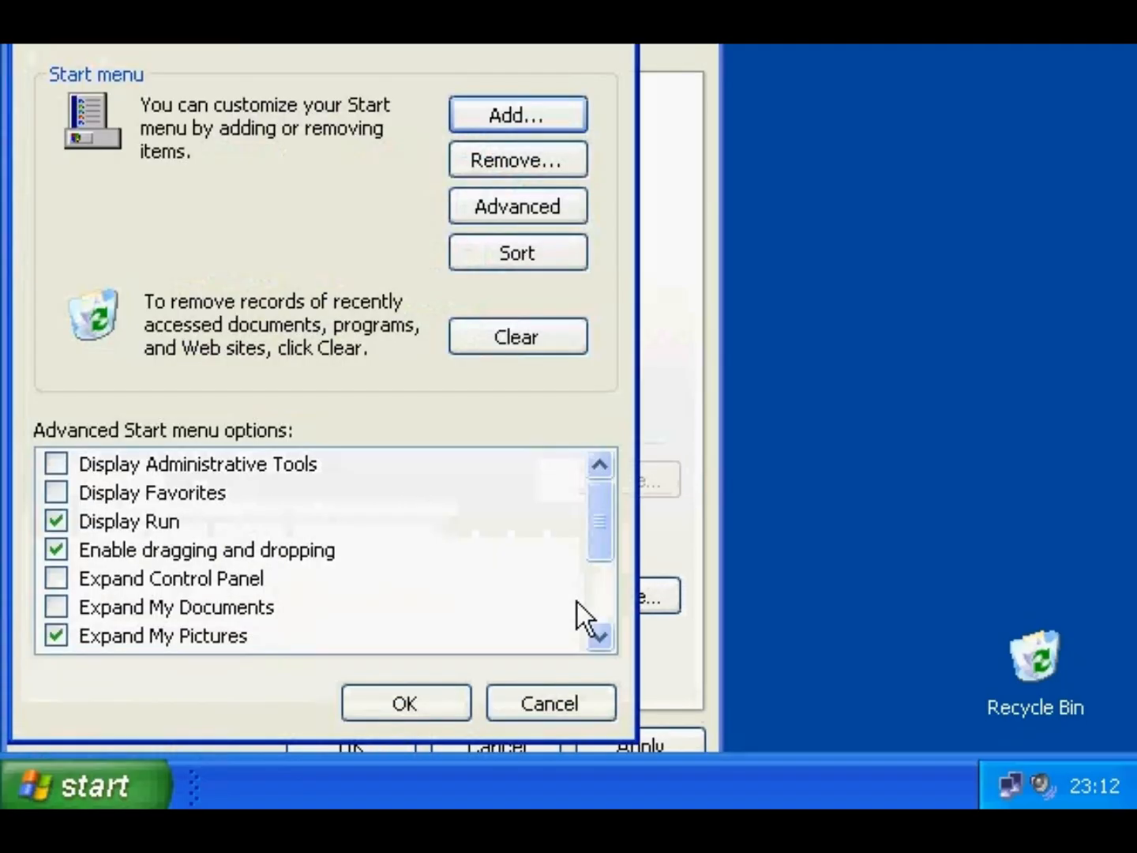
# - Add a 'Windows Commander' shortcut to WINCMD32.EXE in the Startup folder
pyautogui.click(501, 117)
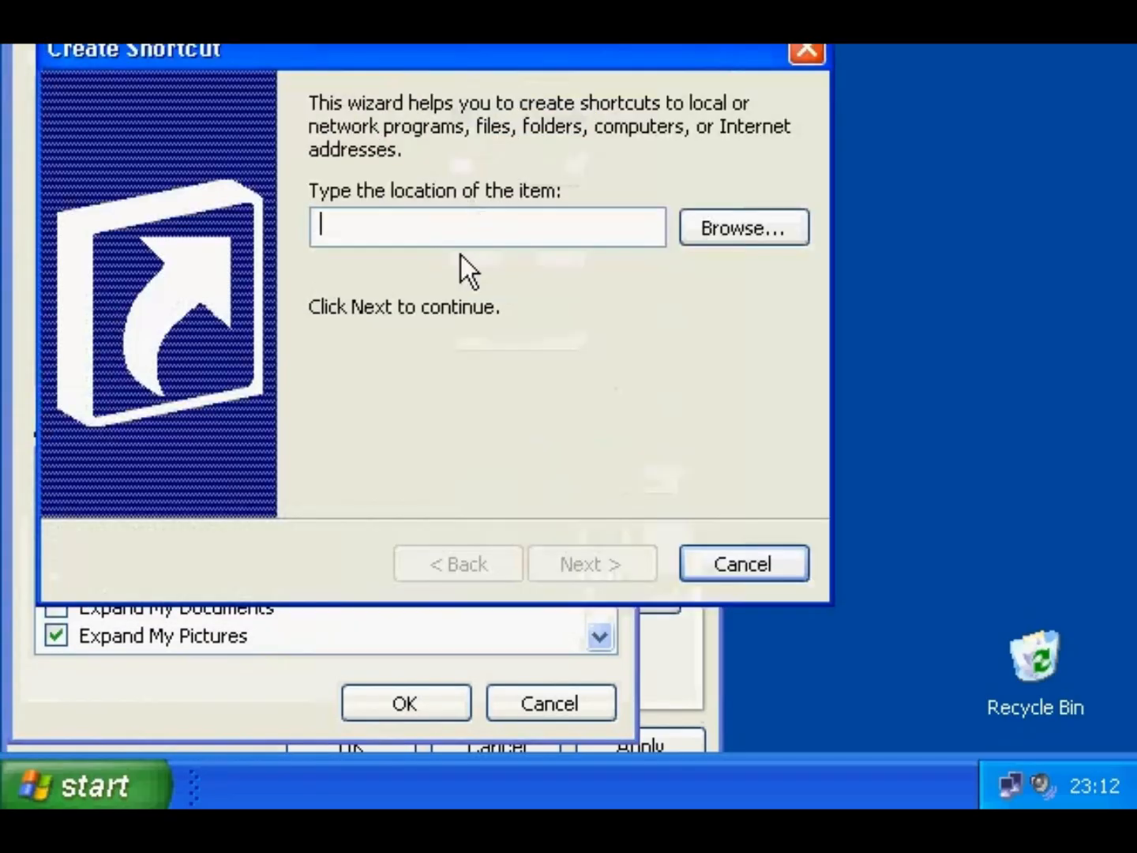
pyautogui.write('C:\\Utility\\wincmd451\\WINCMD32.EXE')
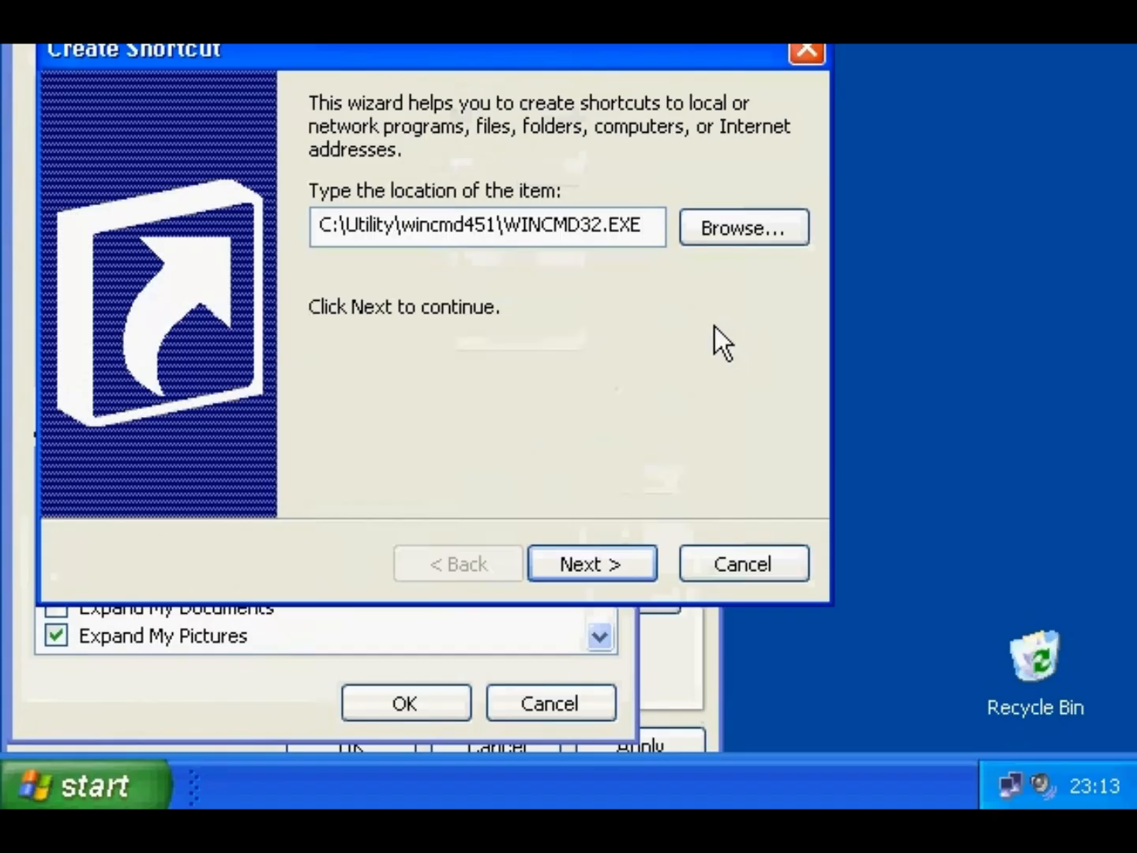
pyautogui.click(612, 557)
pyautogui.click(467, 312)
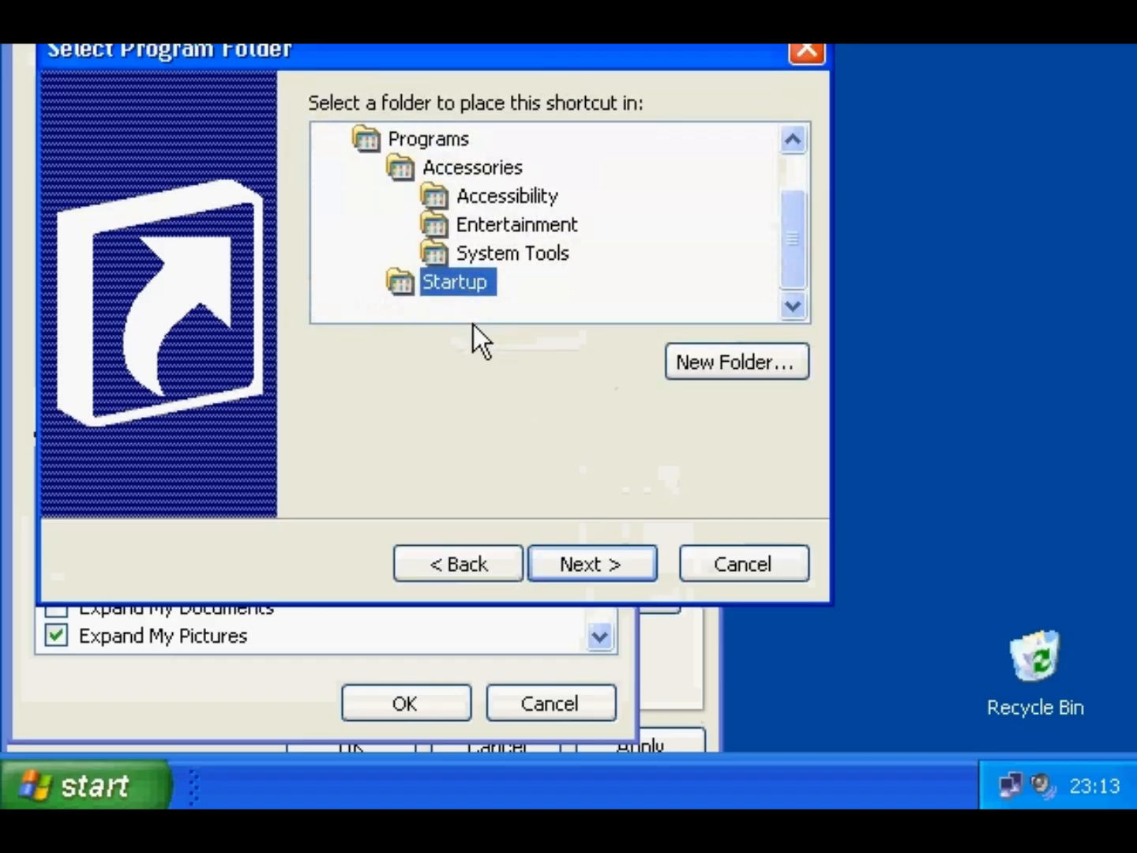
pyautogui.click(585, 565)
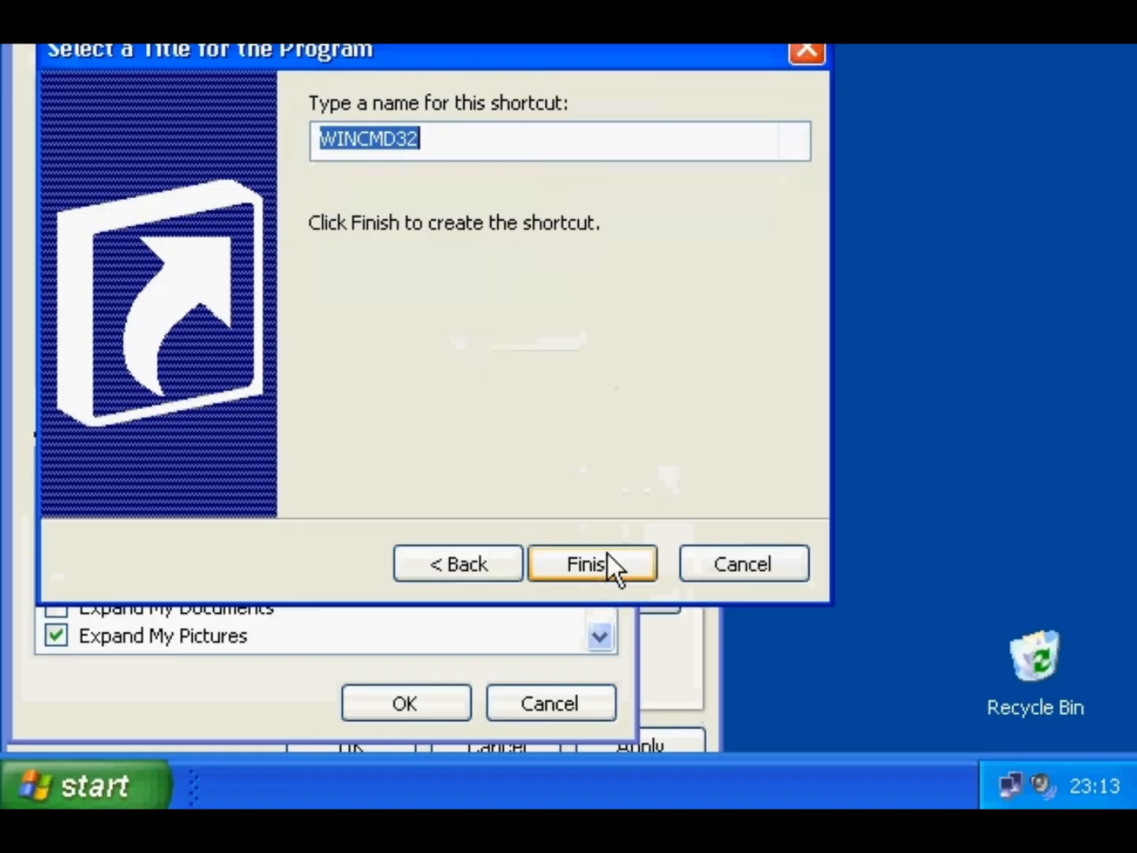
pyautogui.write('Windows C')
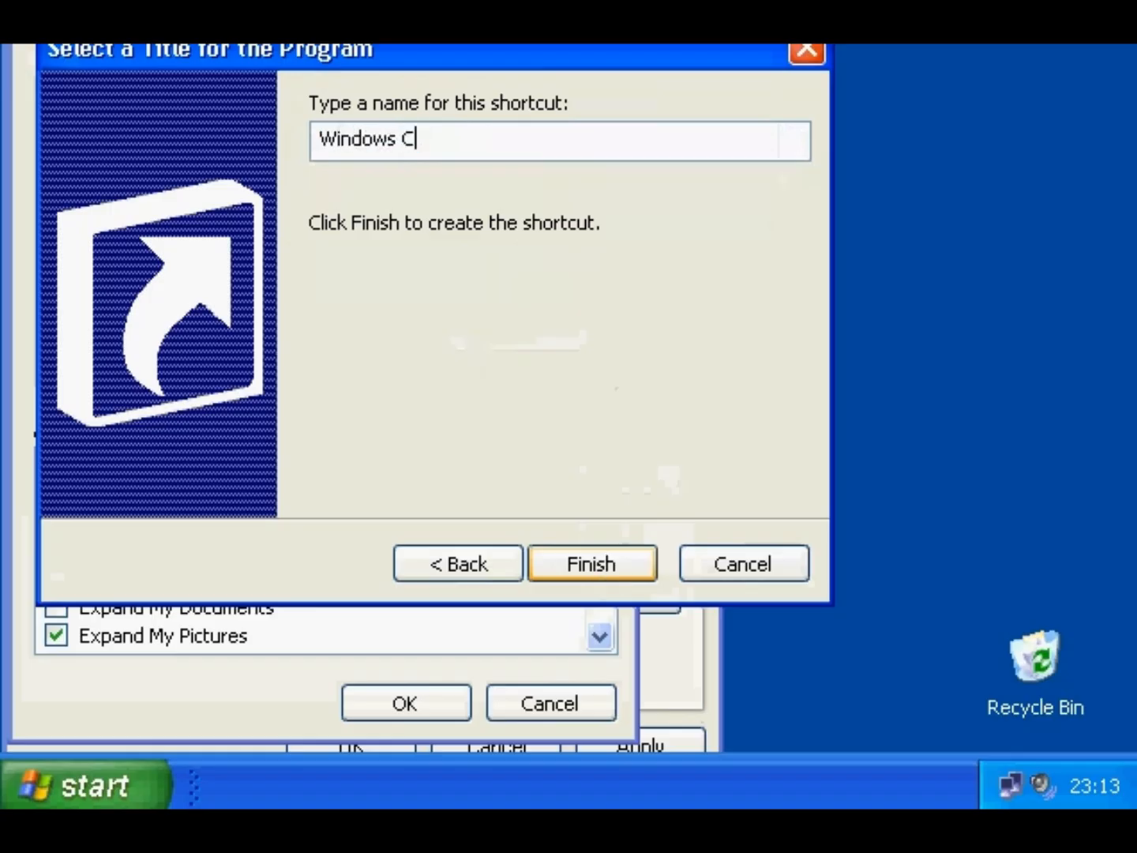
pyautogui.write('ommander')
pyautogui.click(584, 565)
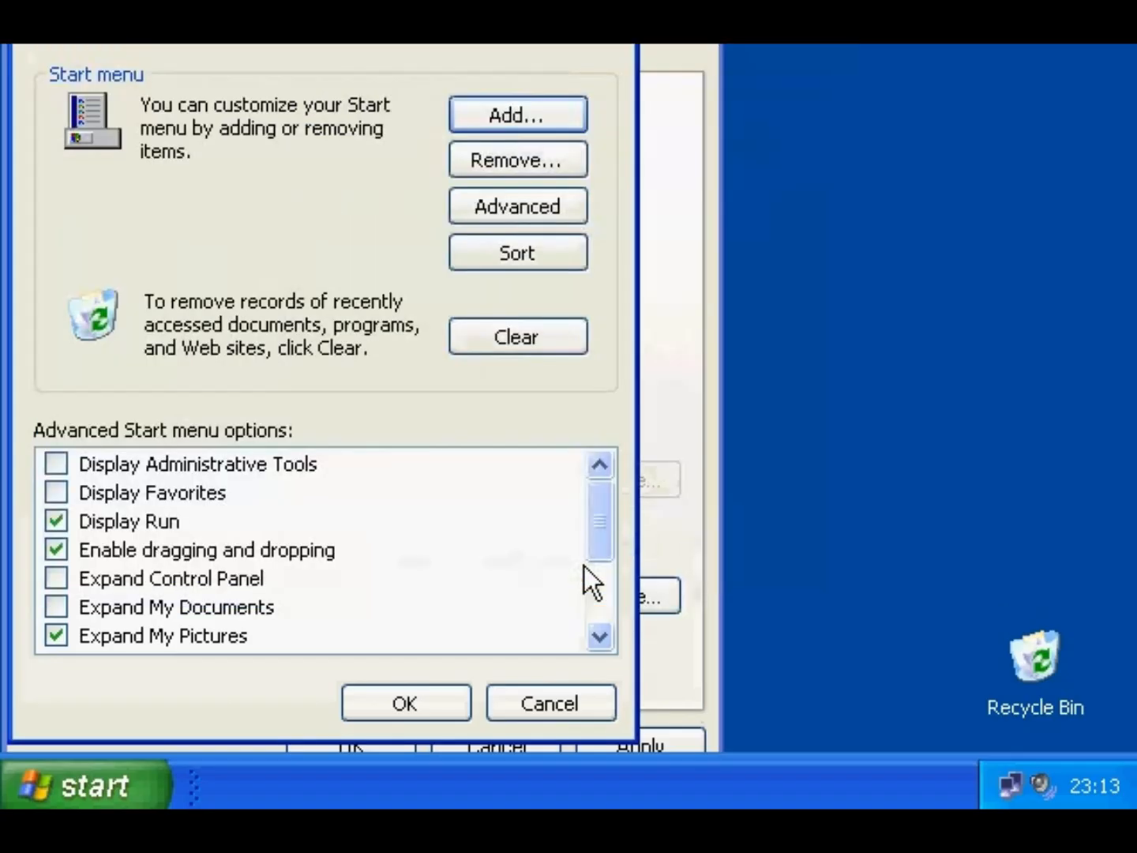
# - Reselect the standard XP Start menu style and apply the settings
pyautogui.click(458, 698)
pyautogui.click(144, 486)
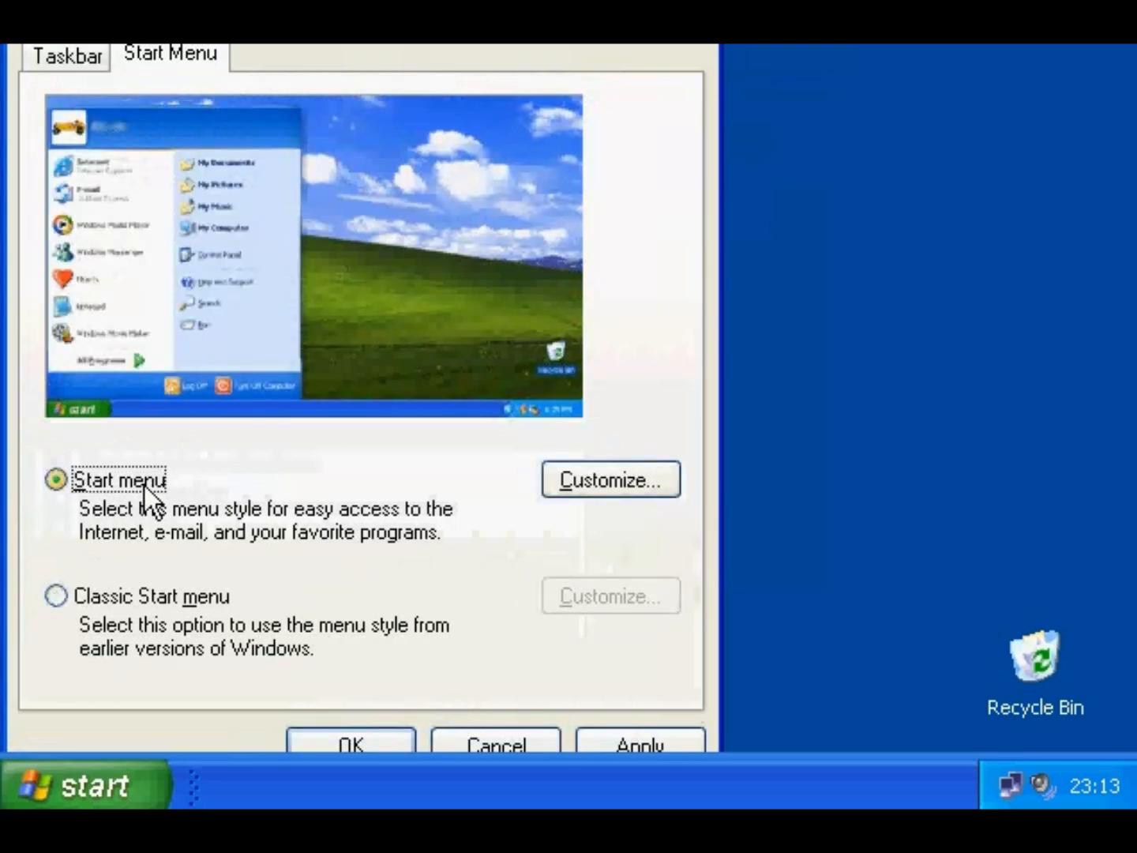
pyautogui.click(323, 736)
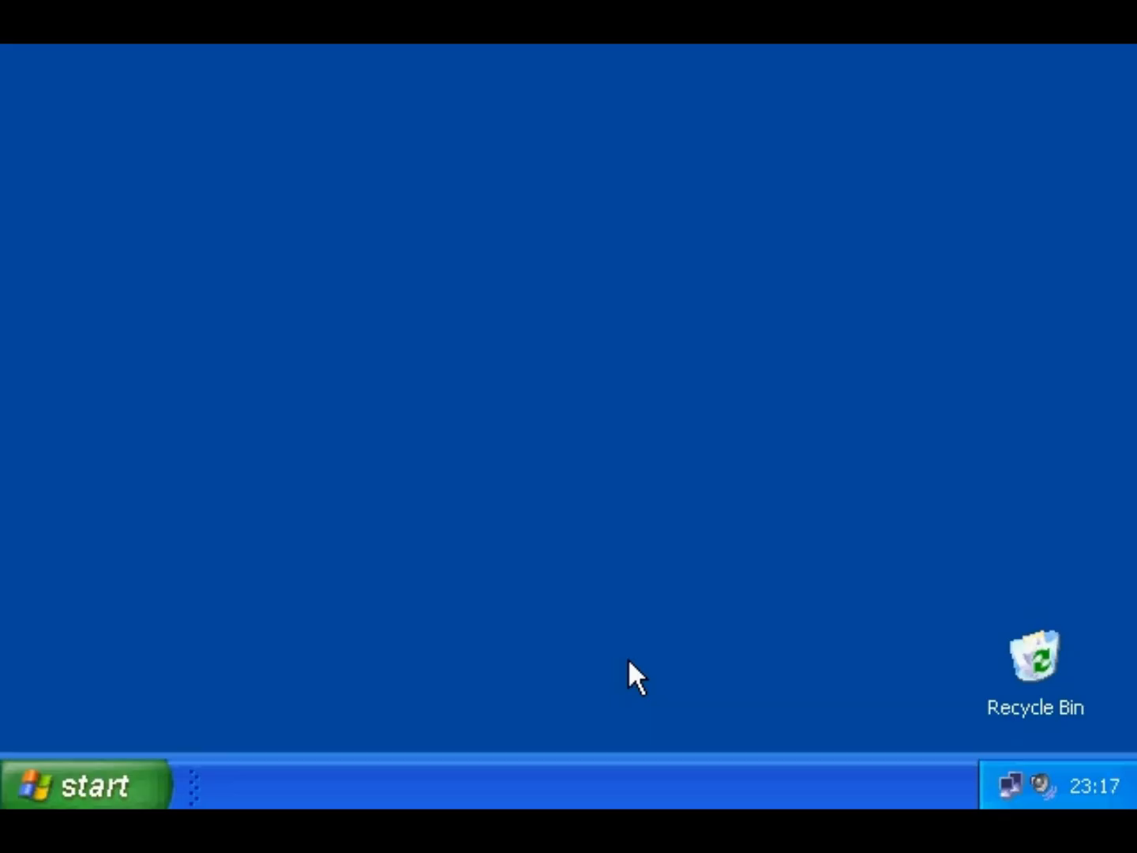
# - Open the Classic Start menu Customize dialog from the taskbar properties
pyautogui.rightClick(123, 781)
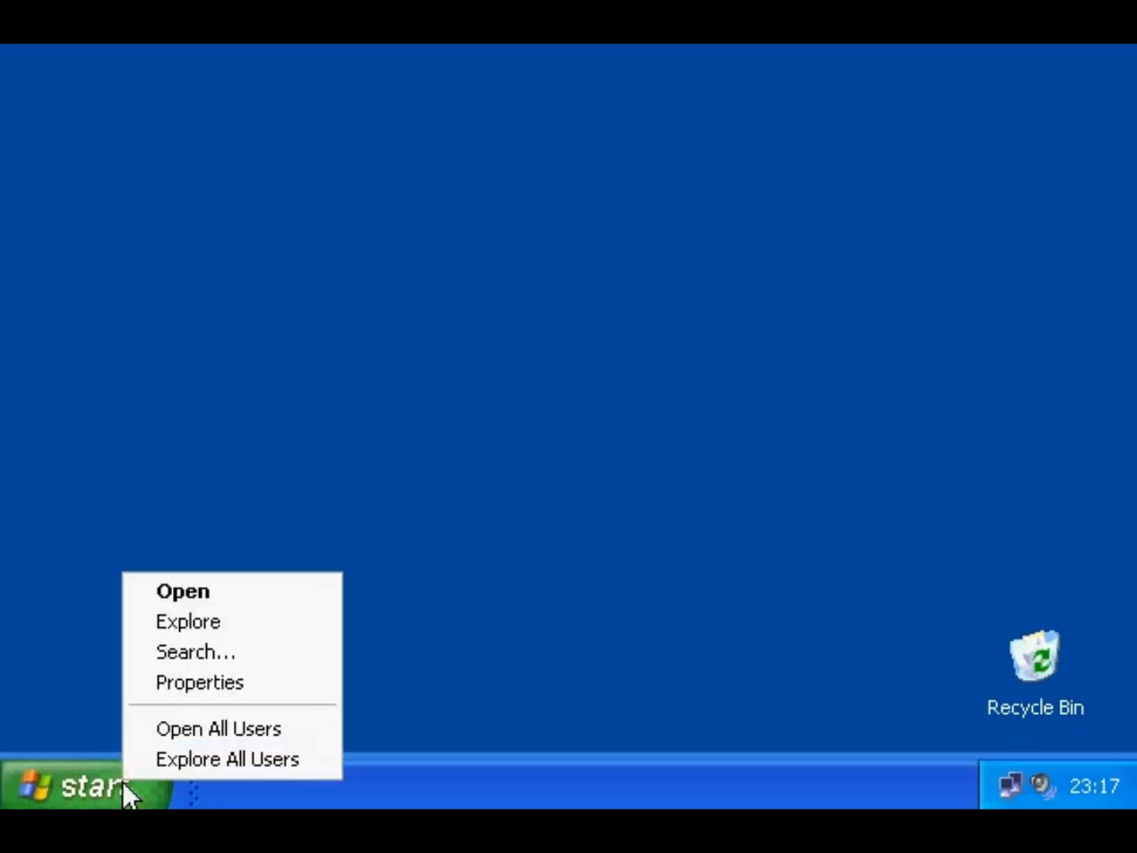
pyautogui.click(146, 692)
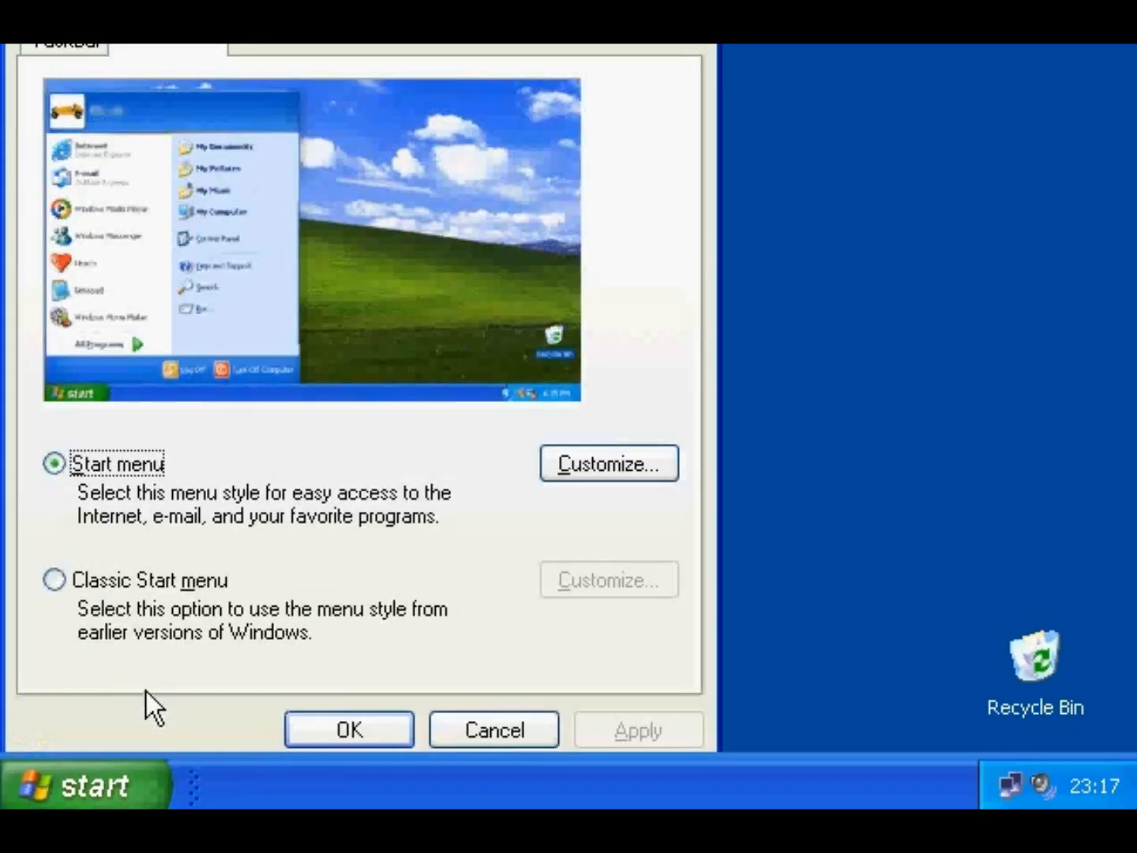
pyautogui.moveTo(141, 4); pyautogui.dragTo(161, 100)
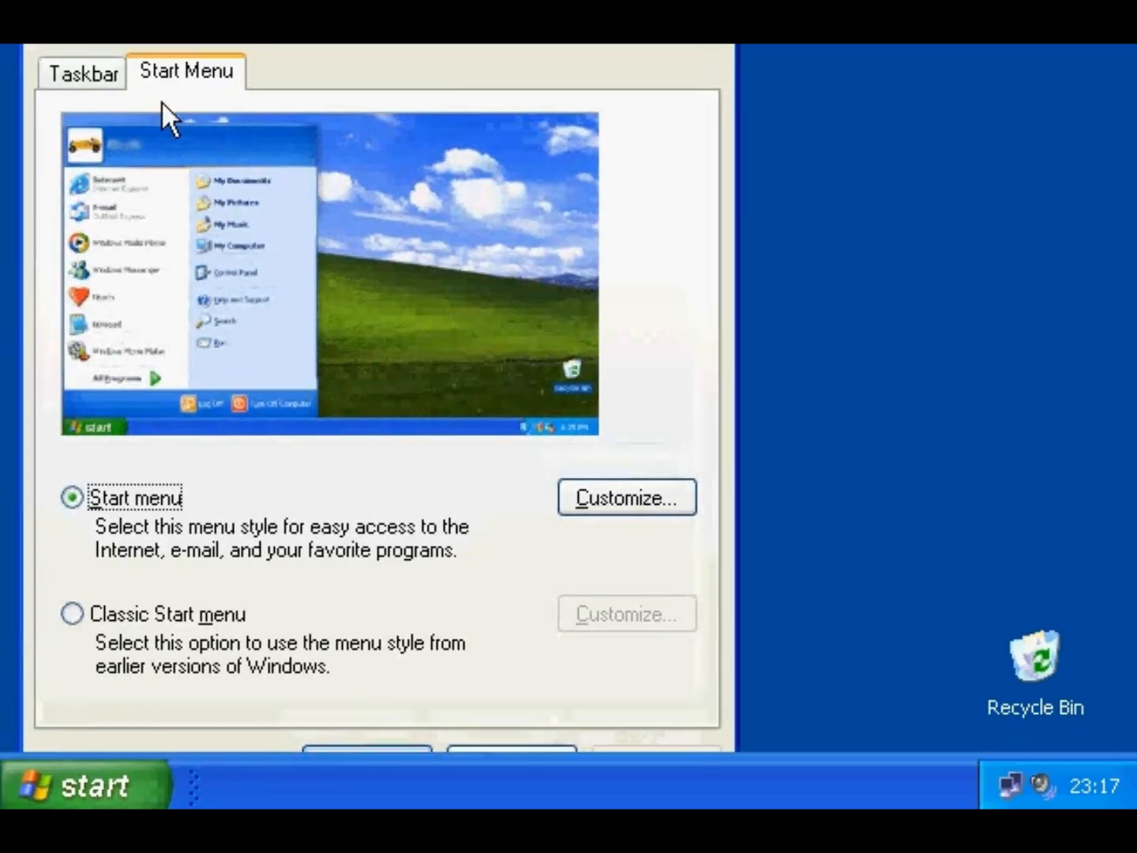
pyautogui.click(120, 618)
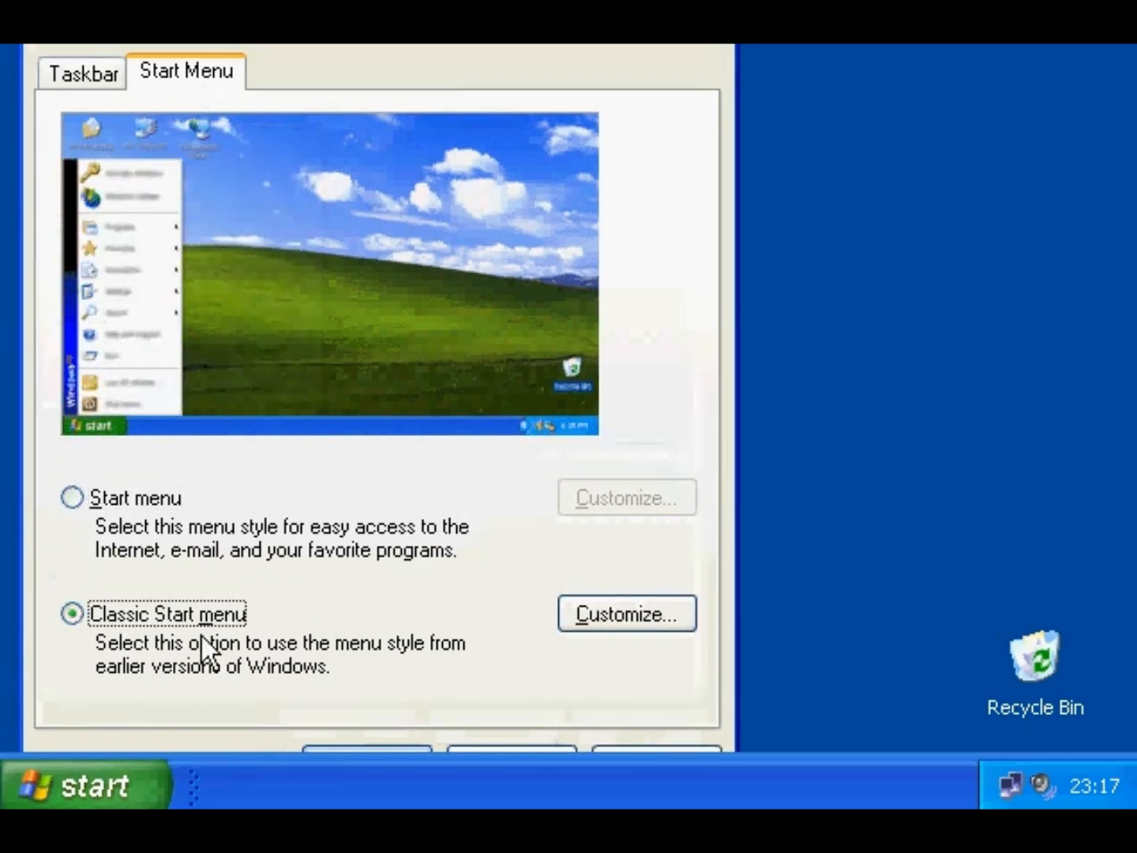
pyautogui.click(593, 614)
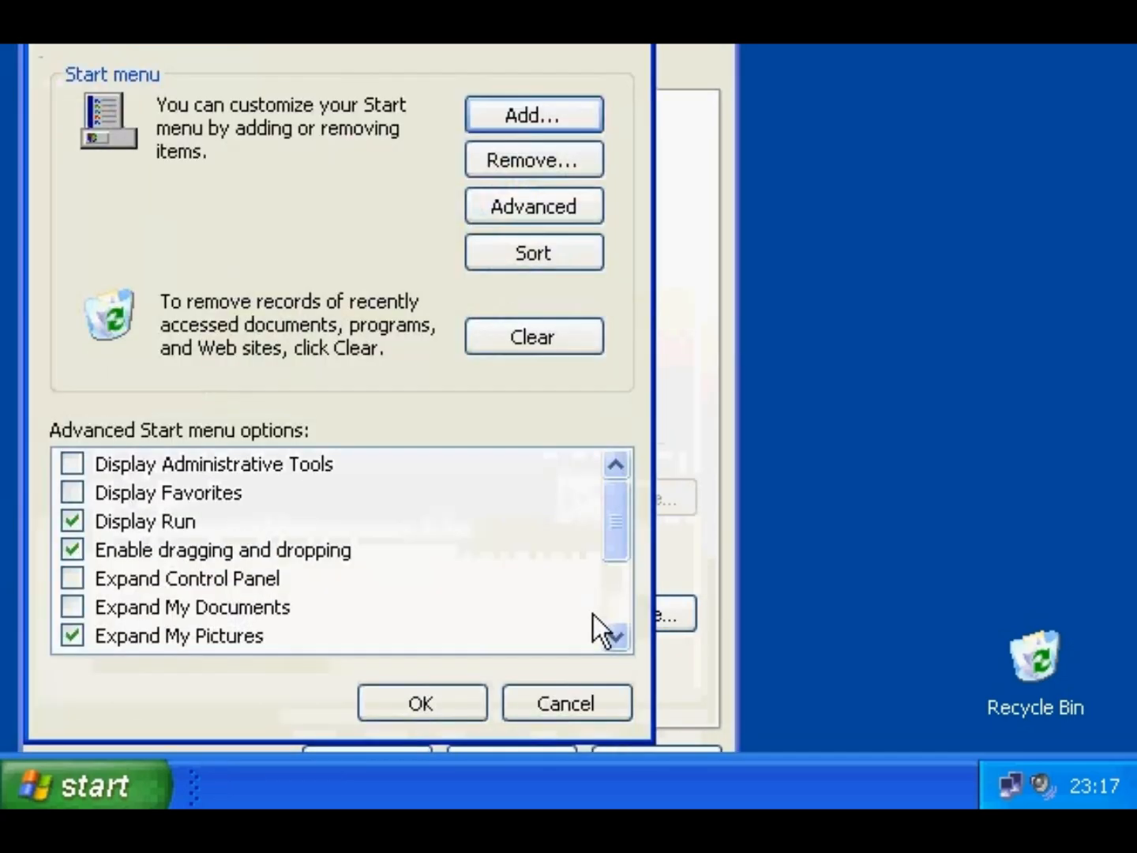
# - Remove the Windows Commander shortcut from the Startup folder
pyautogui.click(539, 163)
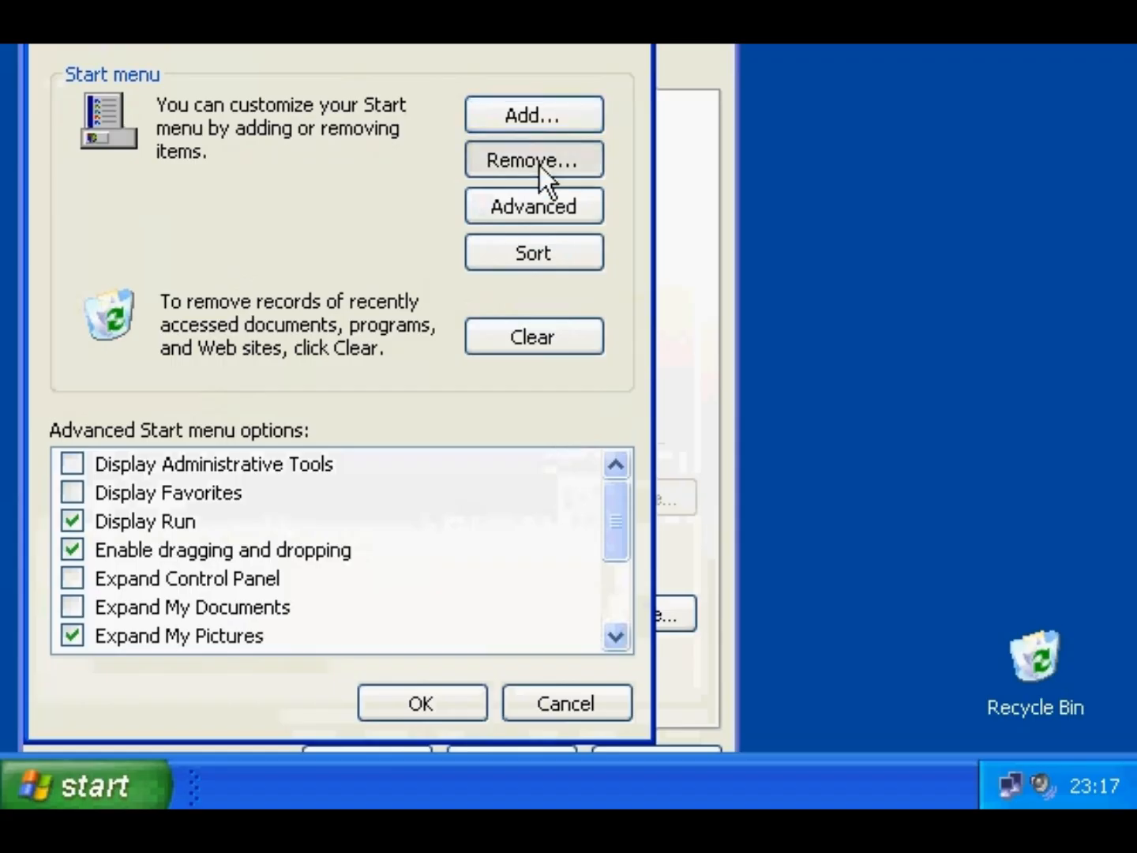
pyautogui.click(173, 350)
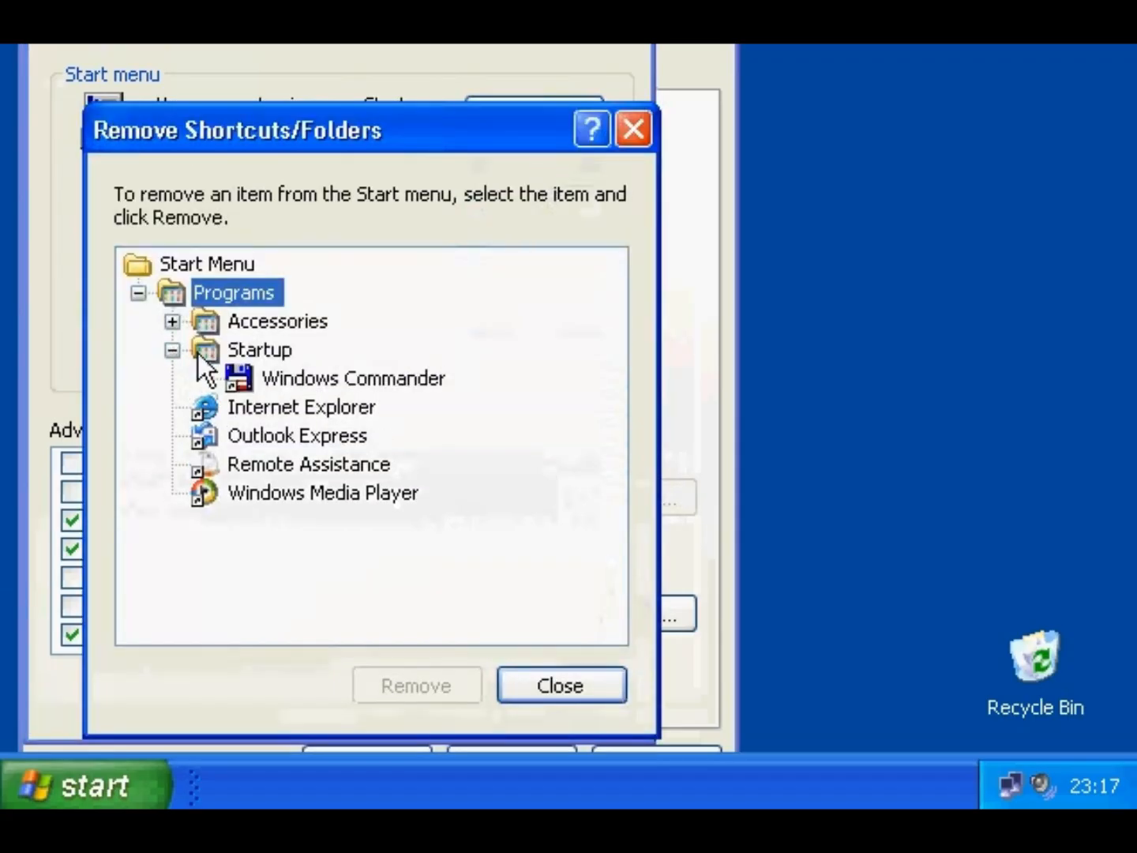
pyautogui.click(308, 380)
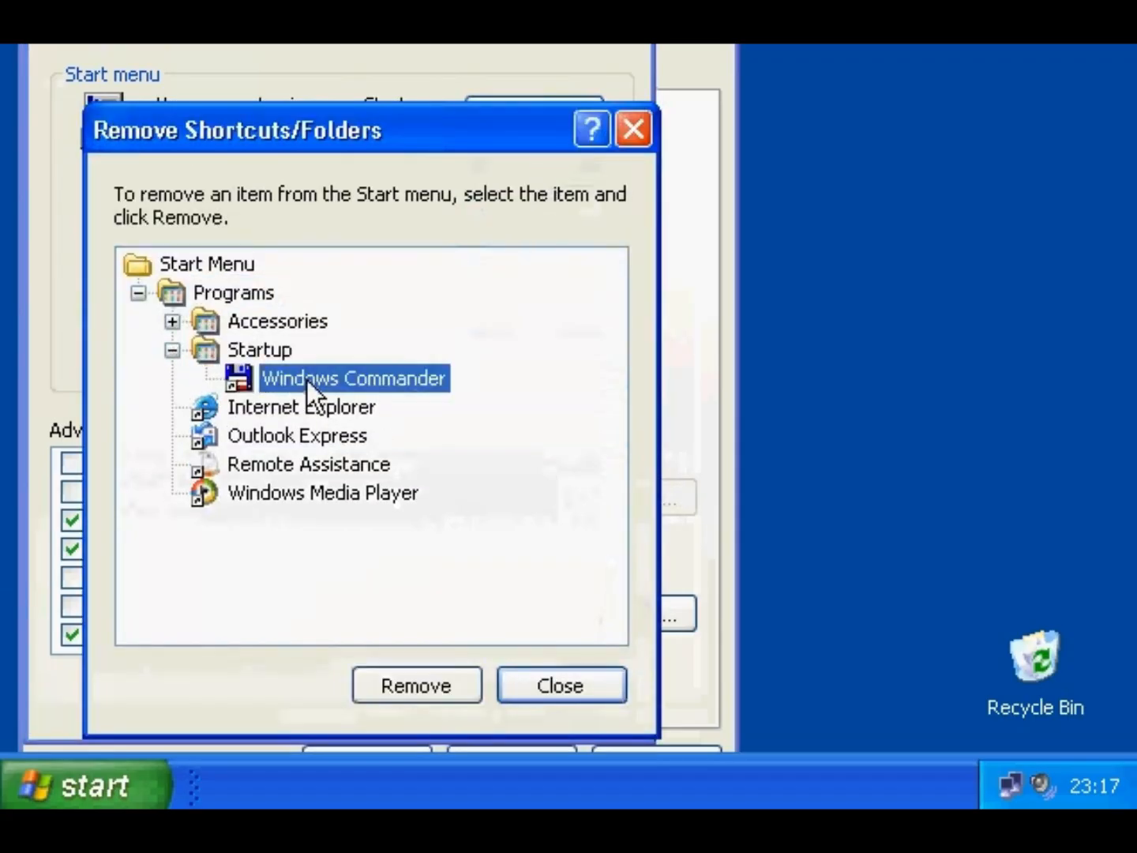
pyautogui.click(427, 693)
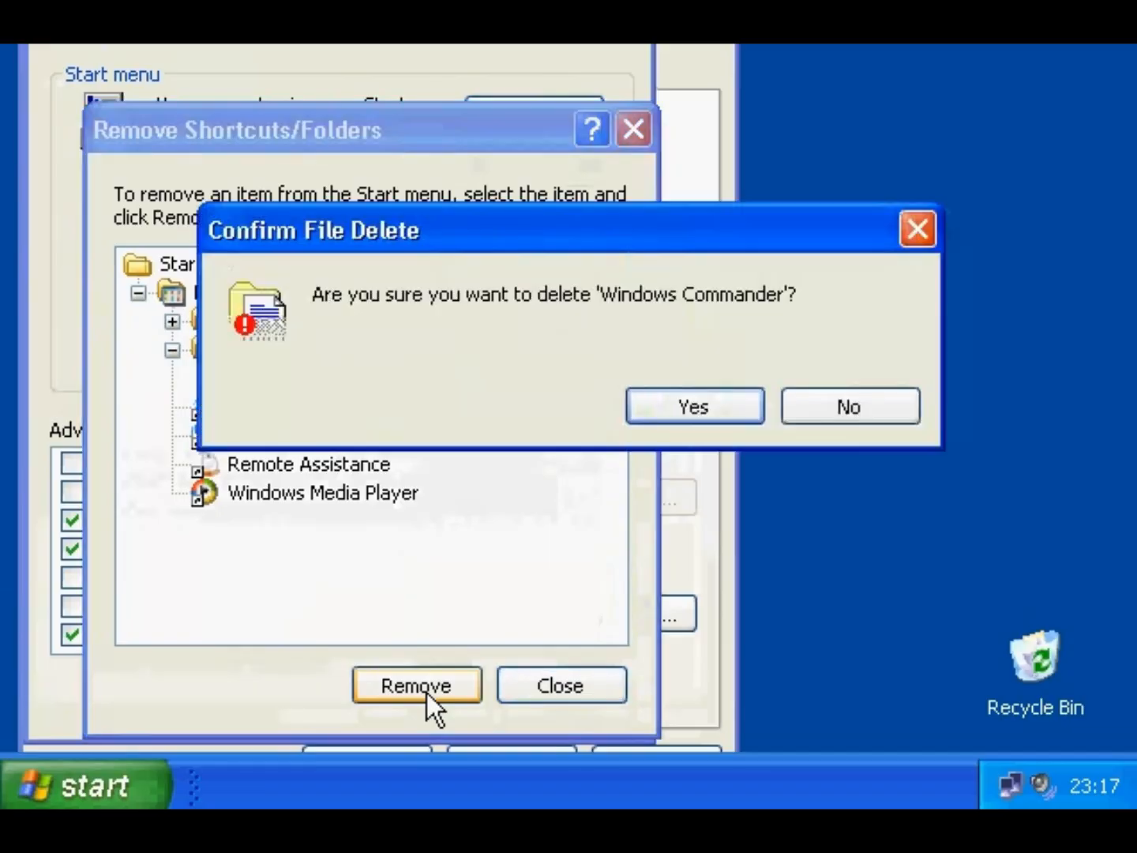
pyautogui.click(643, 412)
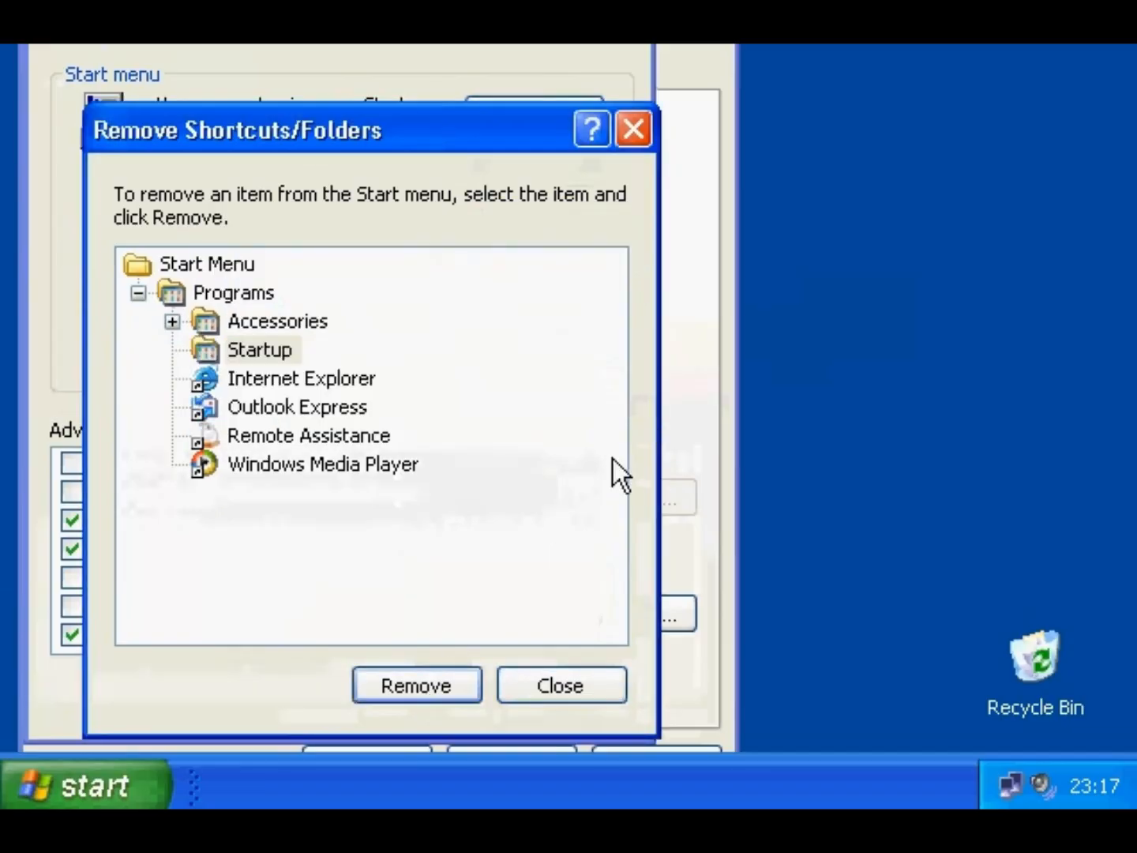
pyautogui.click(575, 676)
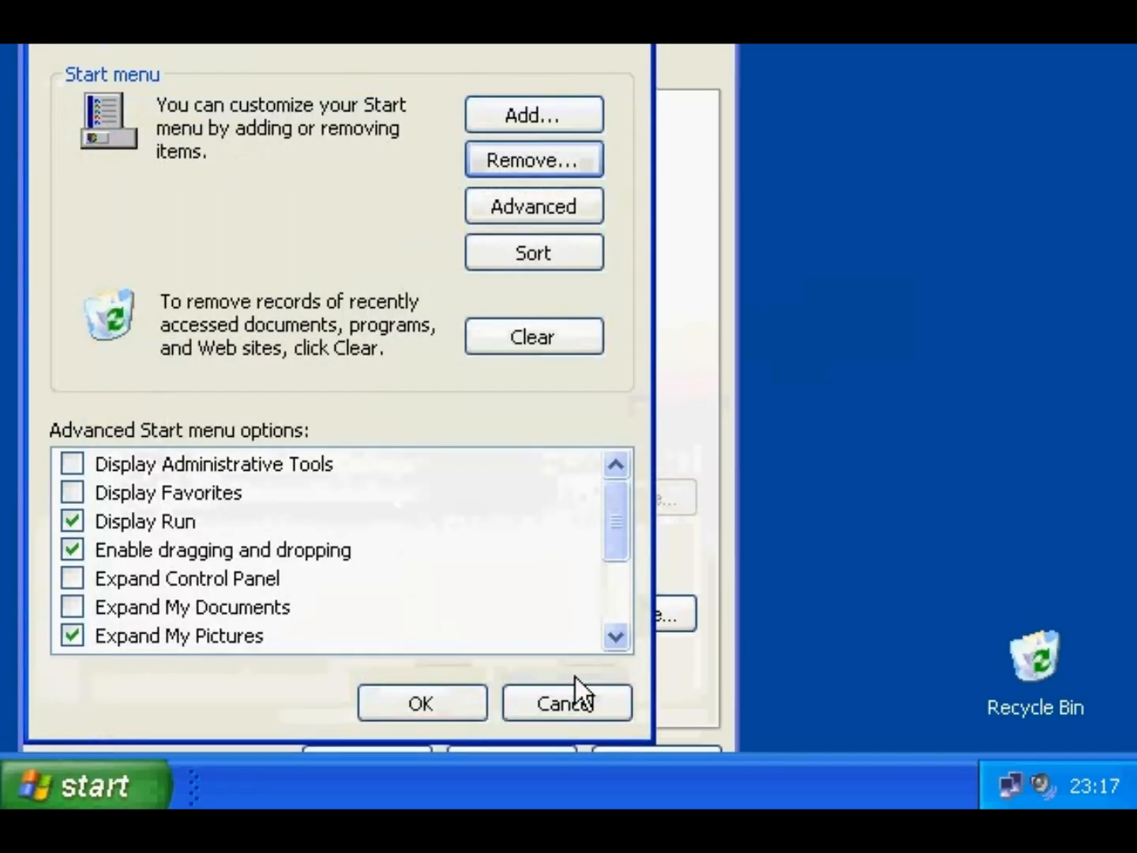
# - Accept the customizations and save the Taskbar and Start Menu settings
pyautogui.click(470, 711)
pyautogui.click(139, 497)
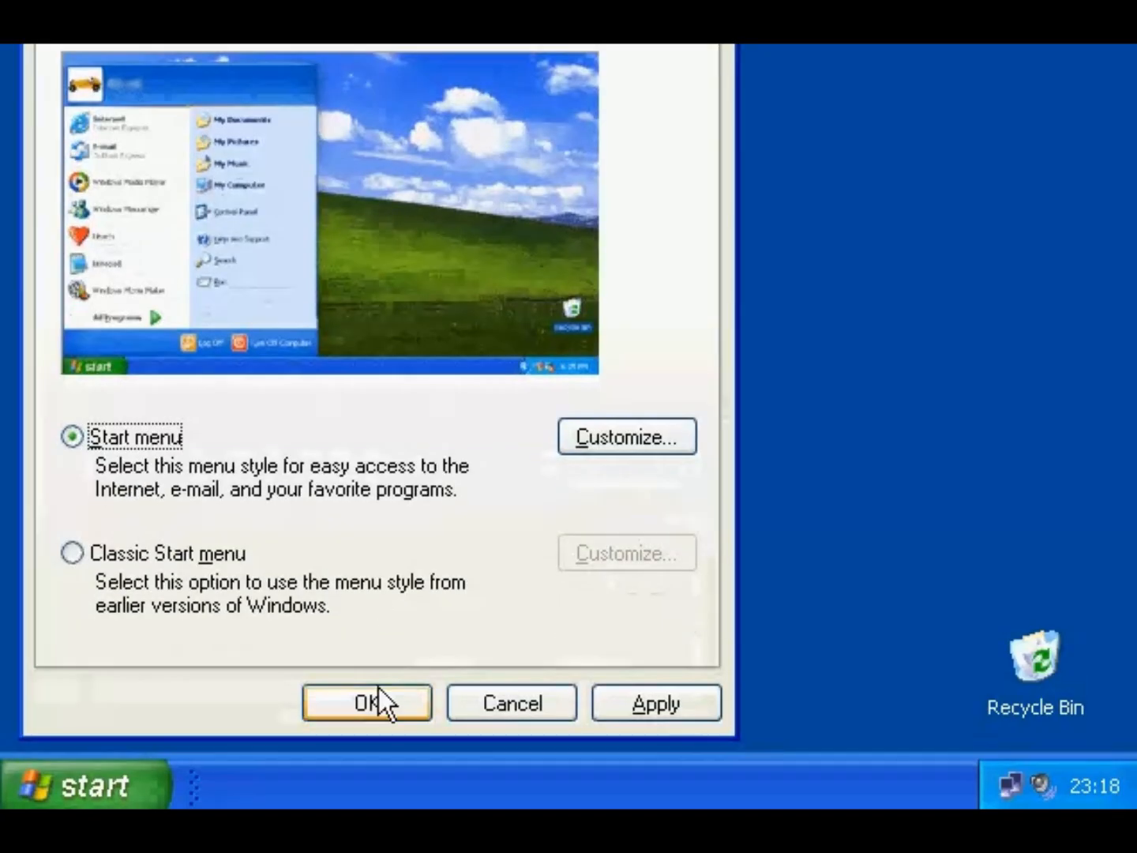
pyautogui.click(370, 702)
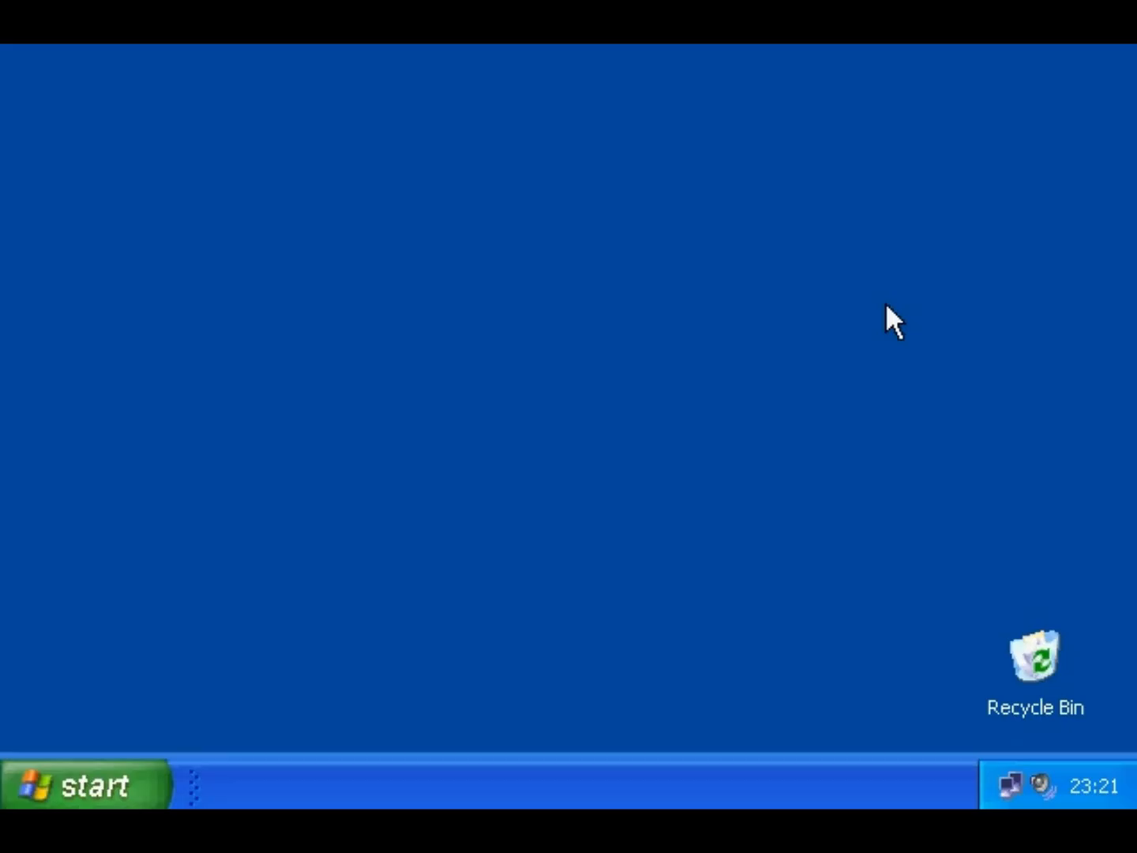
# - Create an XPText desktop shortcut from My Documents, open it in WordPad, then close it
pyautogui.click(134, 789)
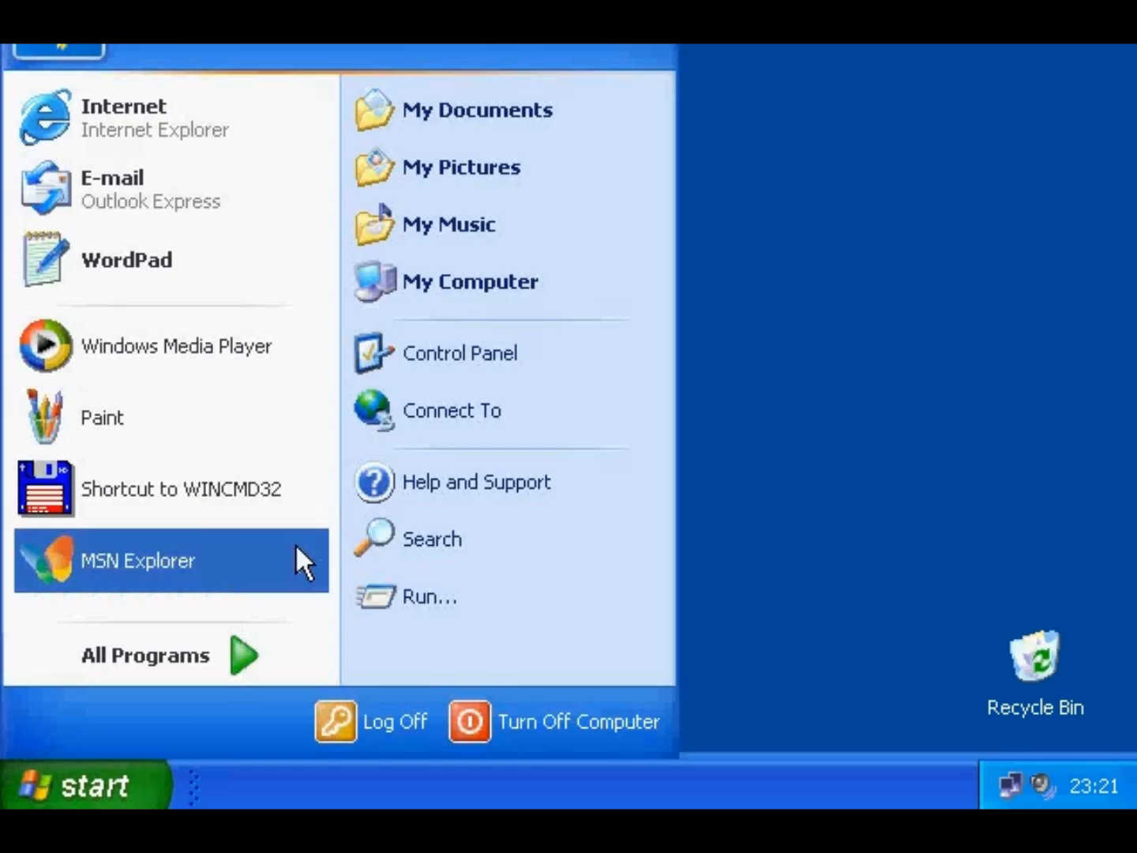
pyautogui.click(480, 124)
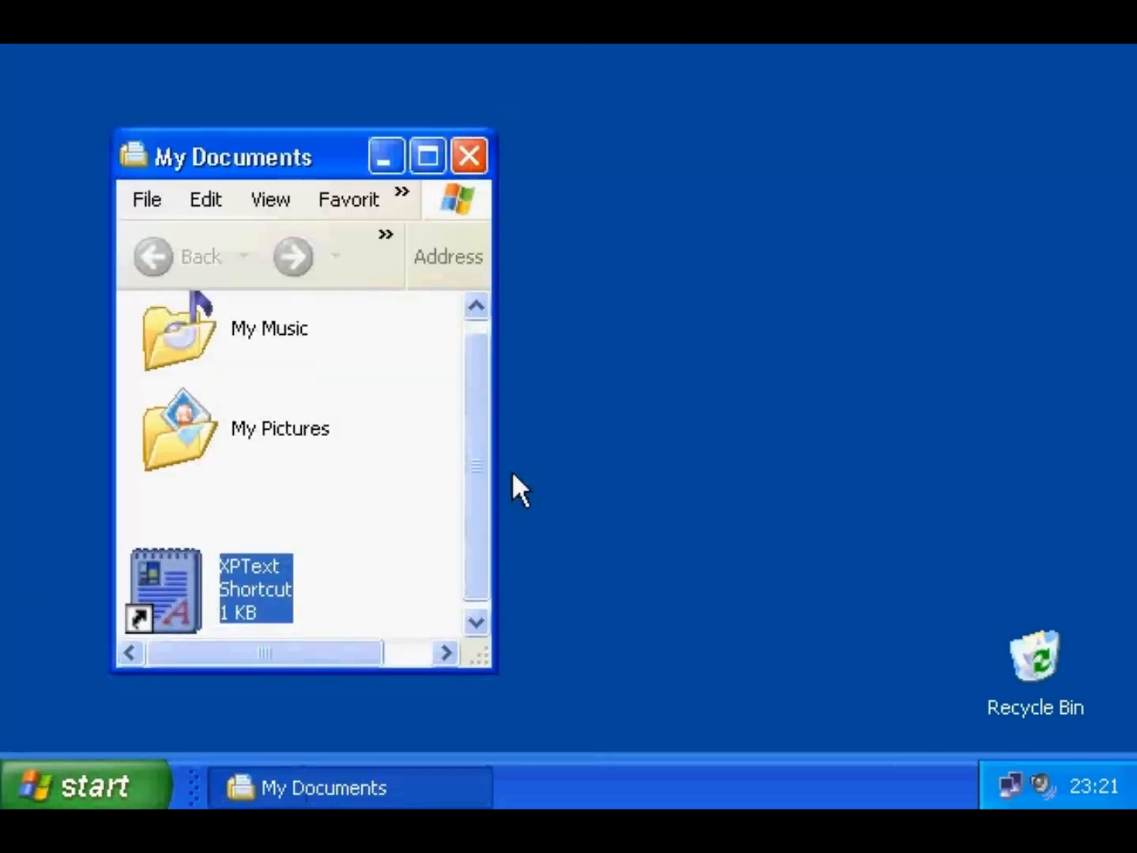
pyautogui.click(677, 401)
pyautogui.click(707, 476)
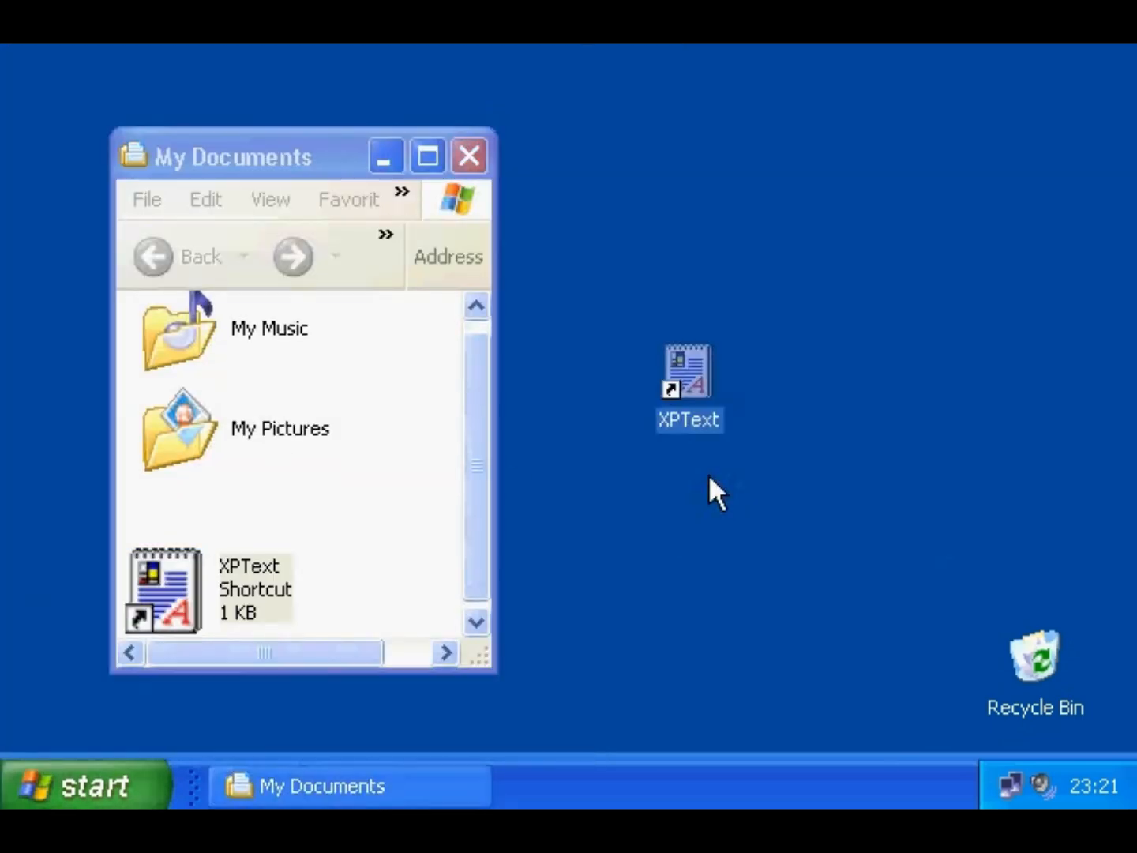
pyautogui.doubleClick(685, 369)
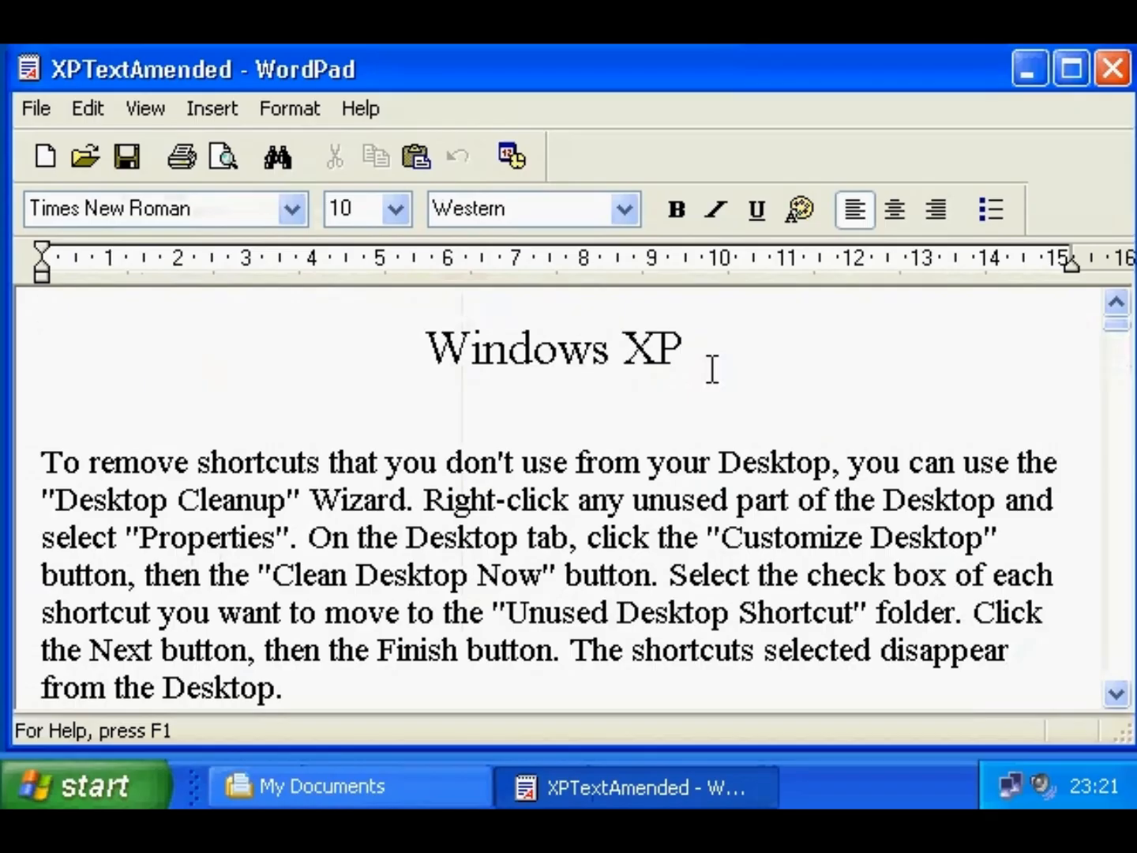
pyautogui.click(1113, 69)
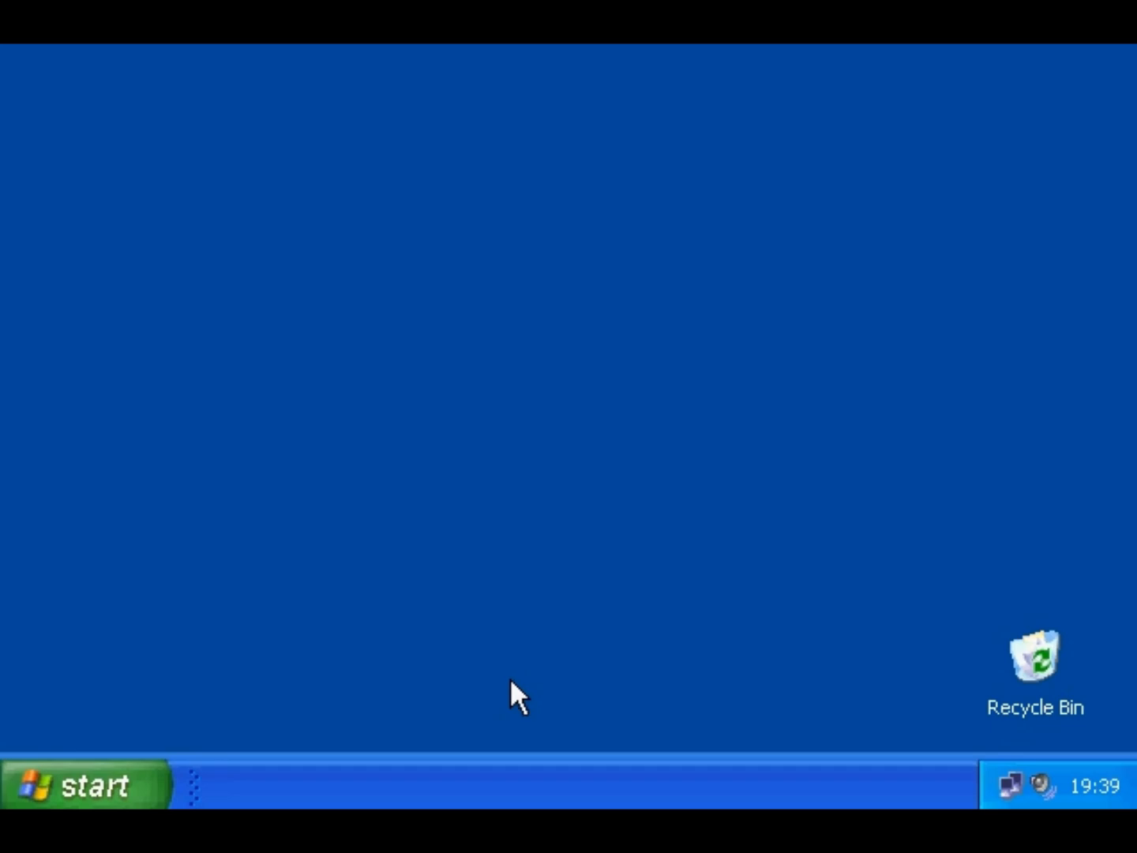
# - Apply the User Accounts logon options with Welcome screen and Fast User Switching enabled
pyautogui.click(115, 782)
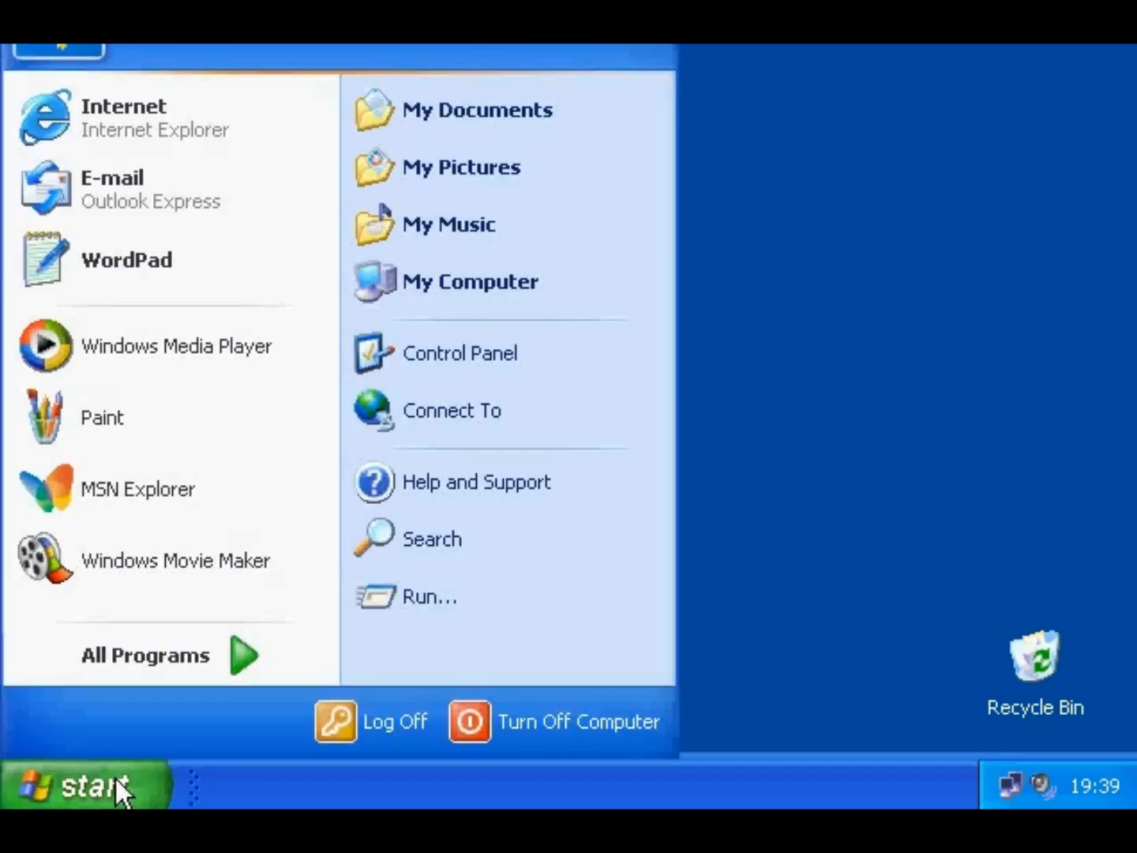
pyautogui.click(450, 360)
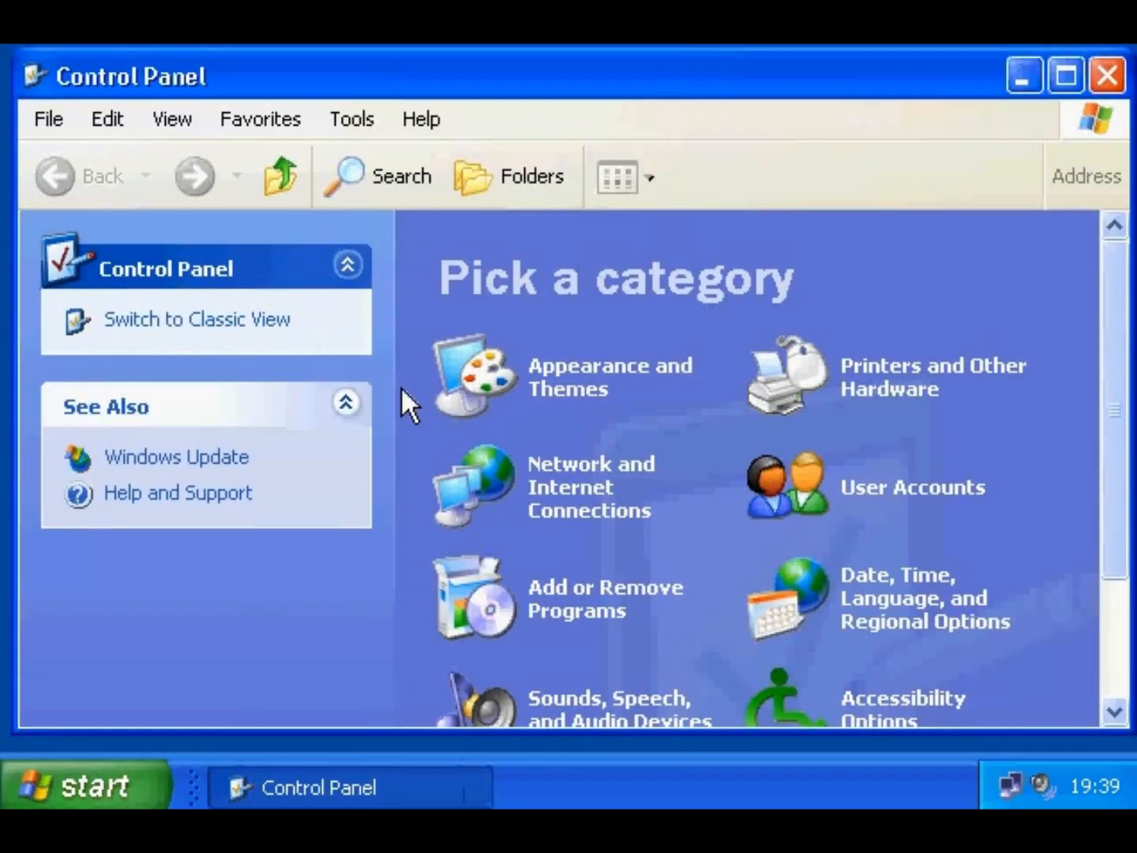
pyautogui.click(885, 489)
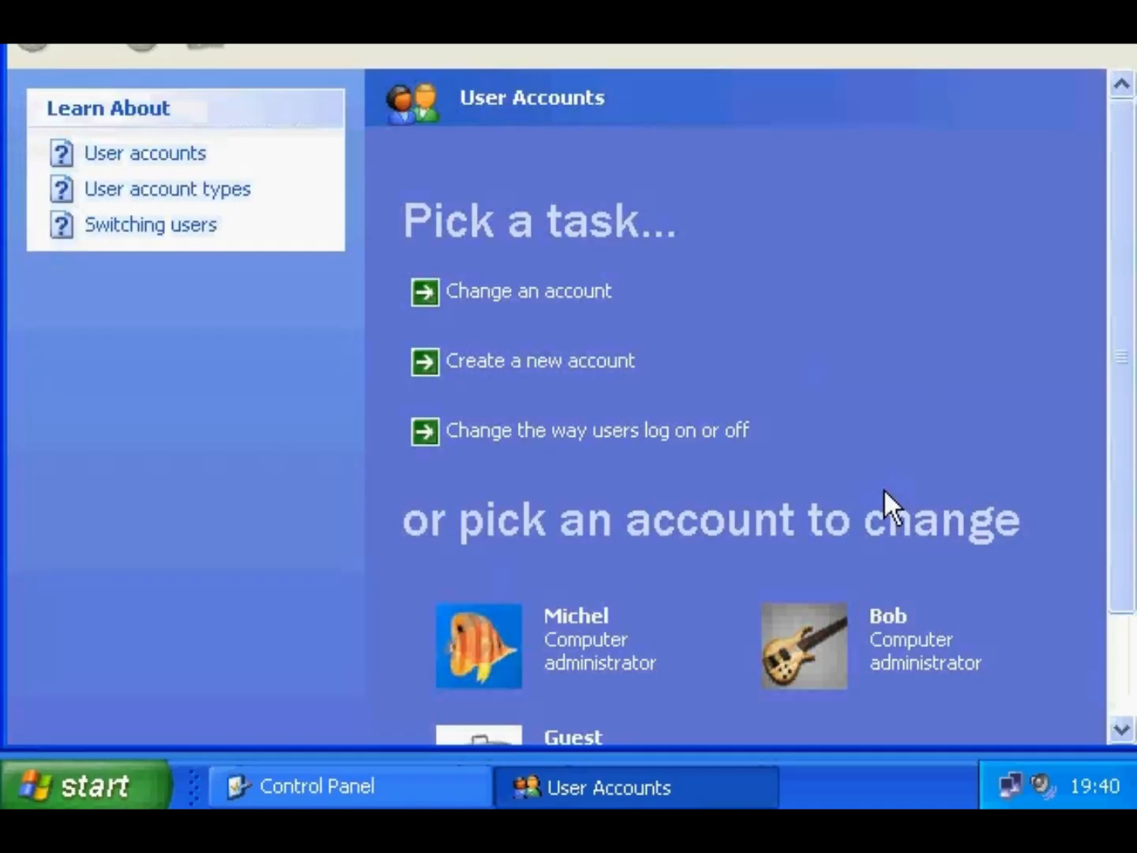
pyautogui.click(707, 438)
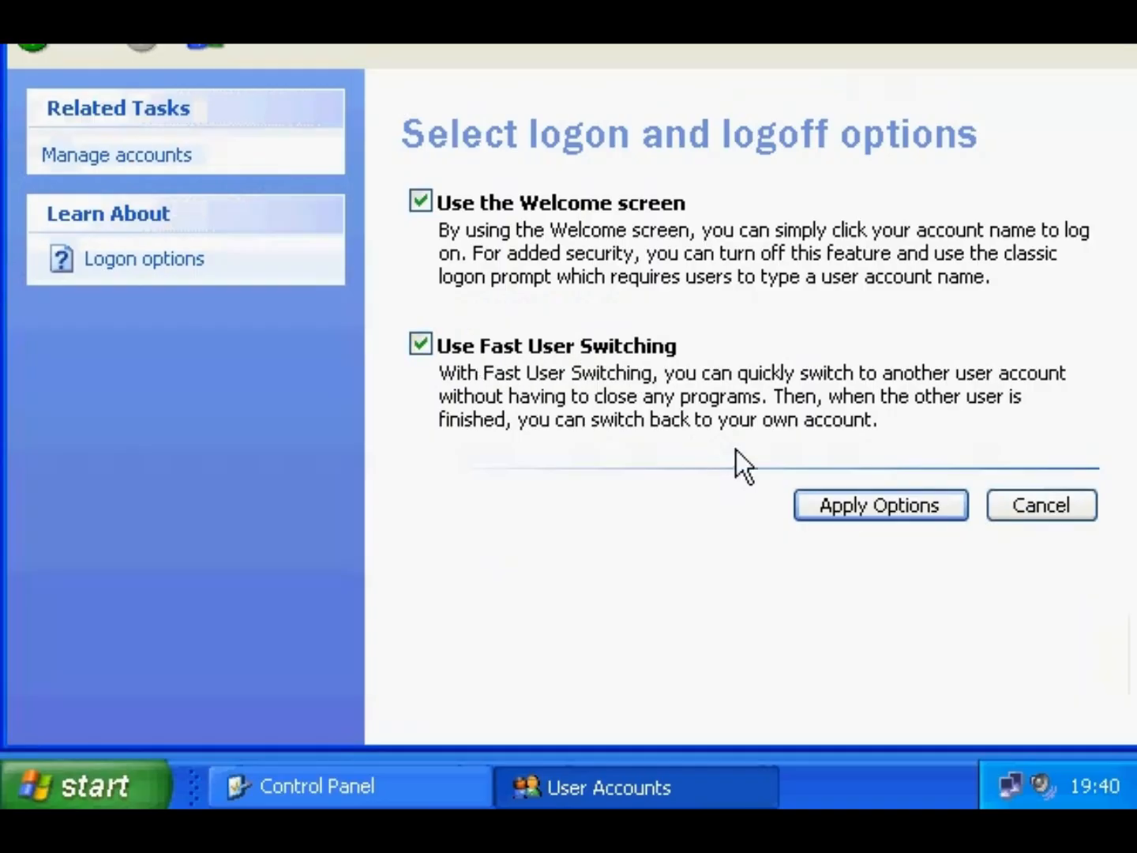
pyautogui.click(850, 512)
# - Close User Accounts and Control Panel, then choose Log Off from the Start menu
pyautogui.hotkey('alt', 'F4')
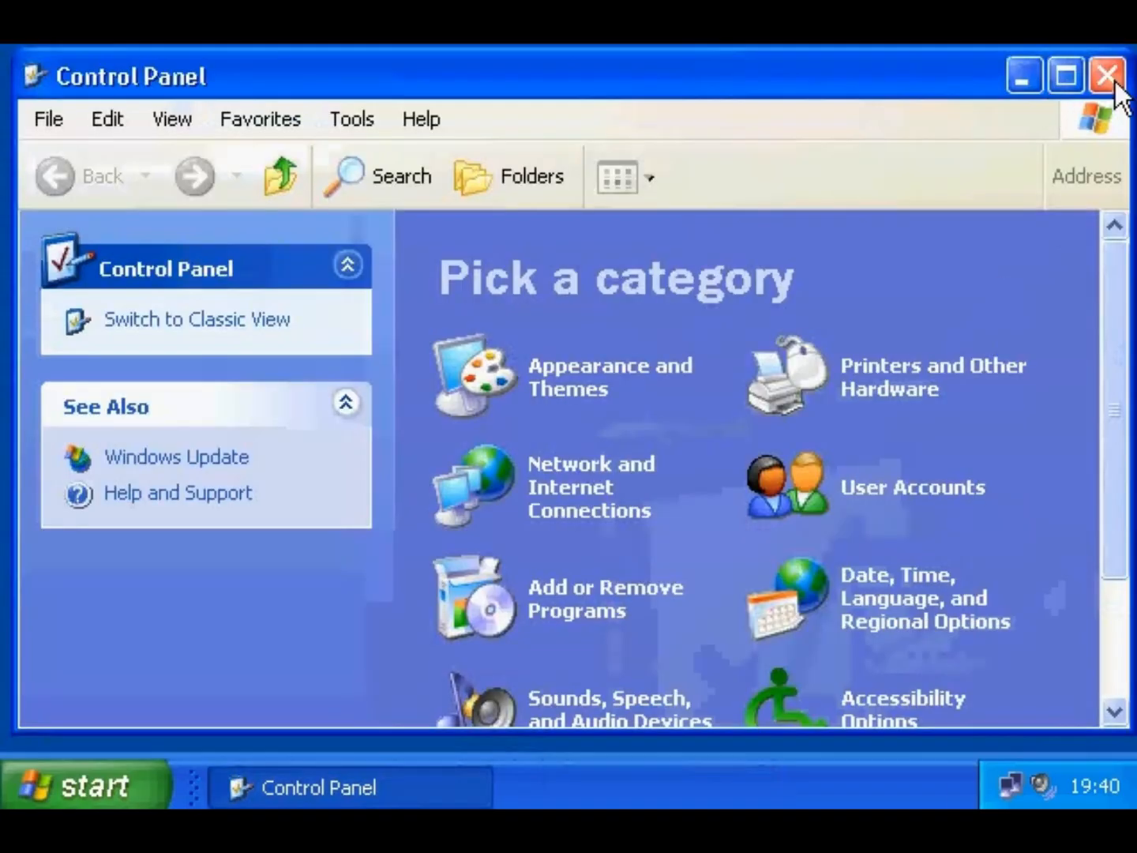
pyautogui.click(1104, 76)
pyautogui.click(105, 784)
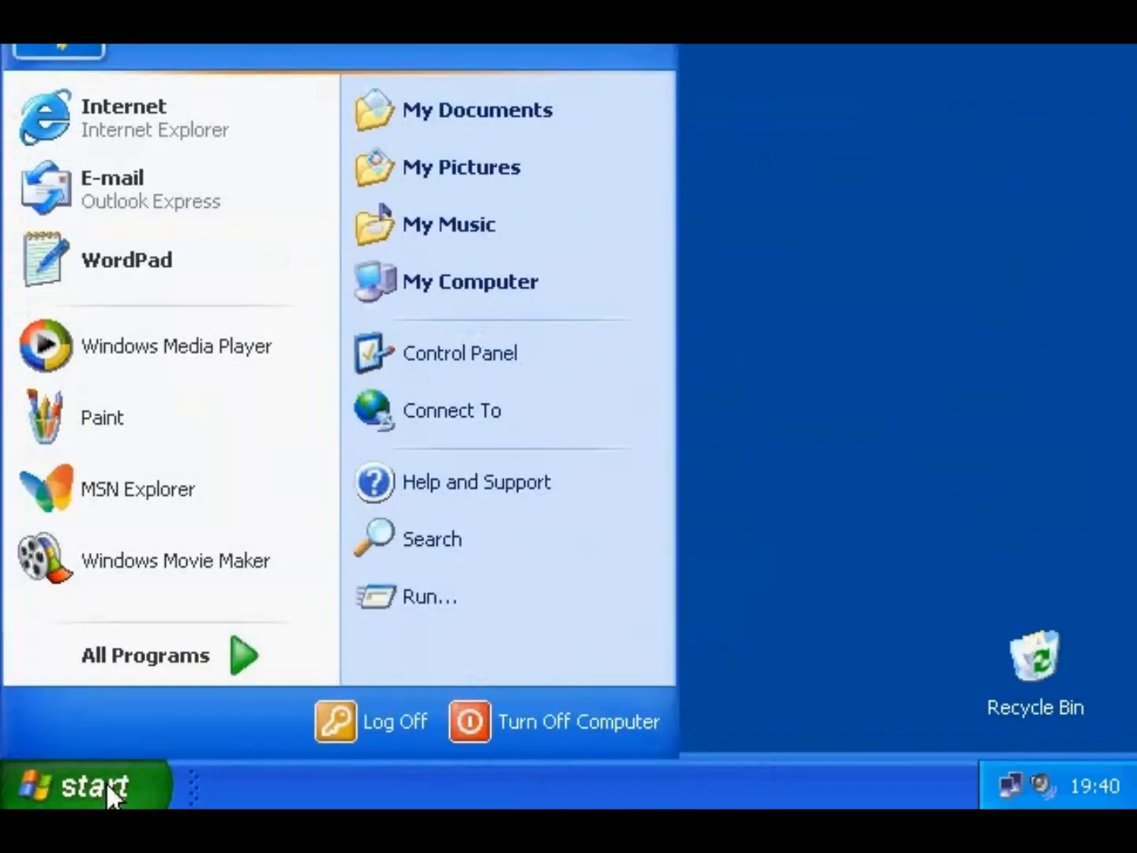
pyautogui.click(330, 722)
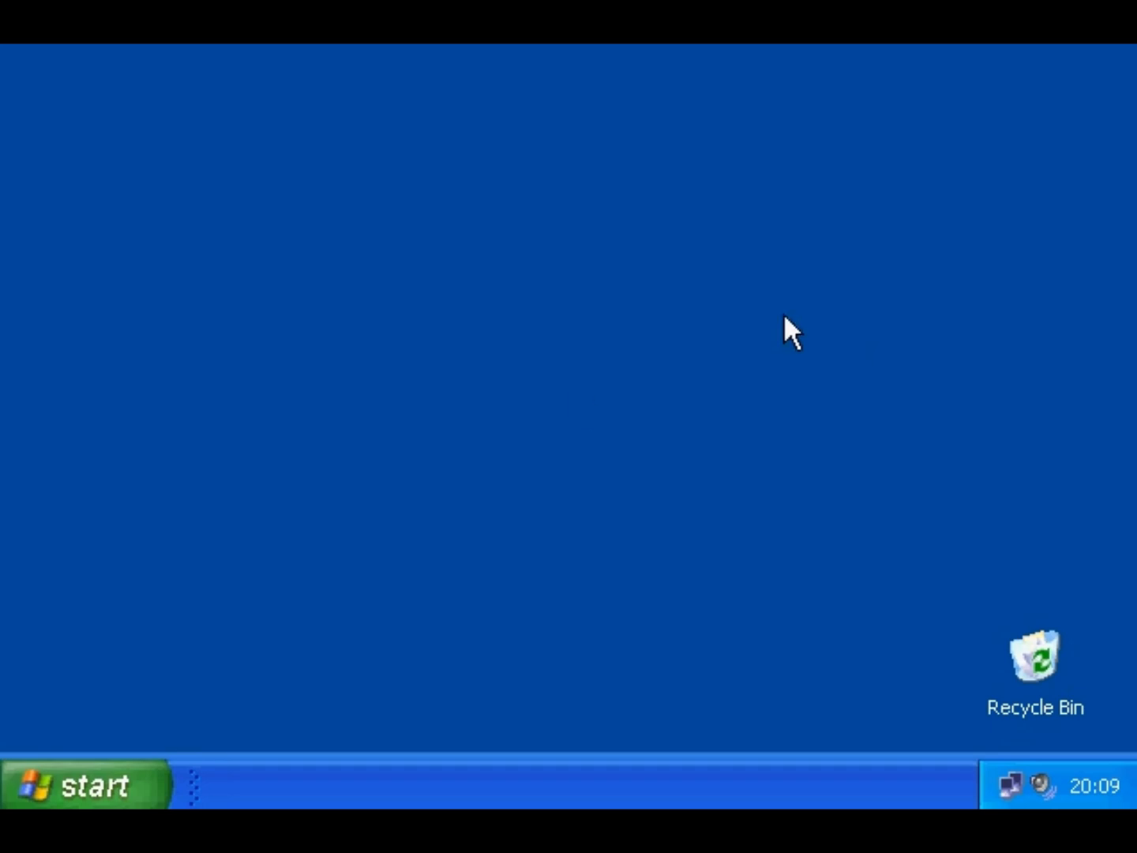
# - Search all files and folders for names containing 'txt'
pyautogui.click(91, 785)
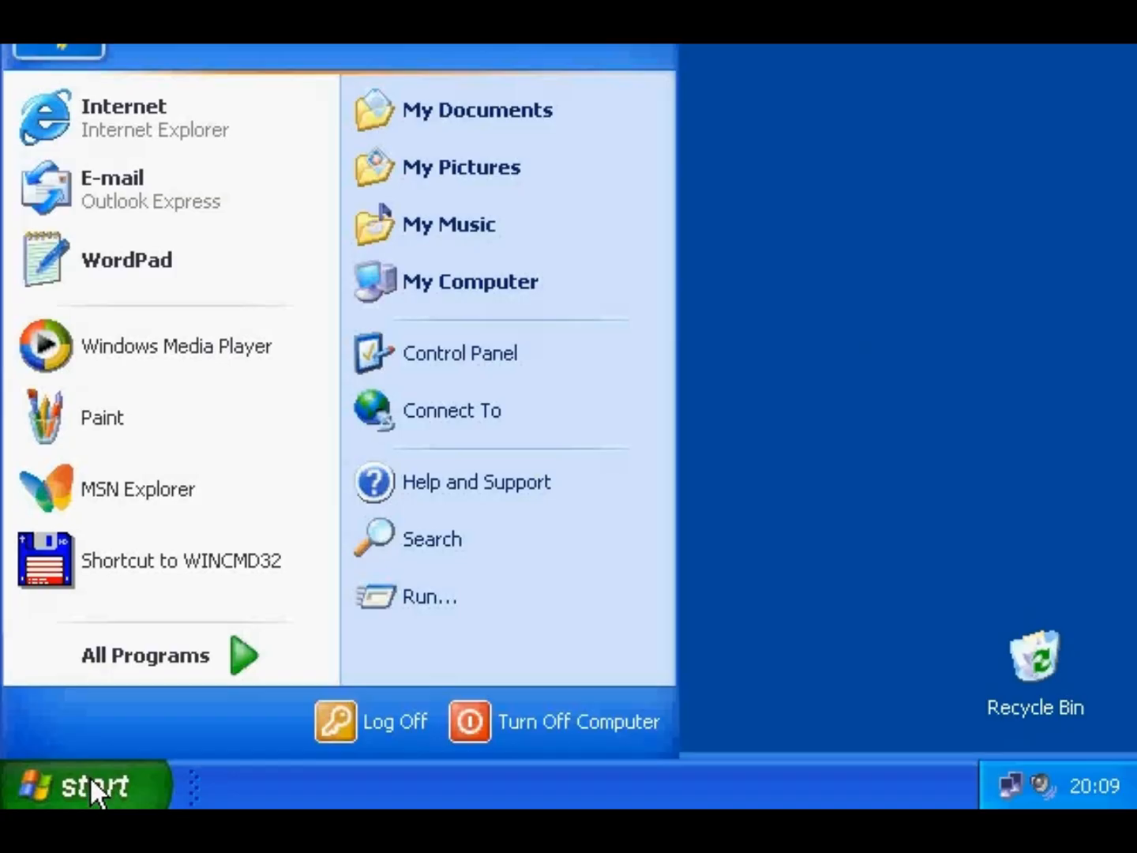
pyautogui.click(401, 543)
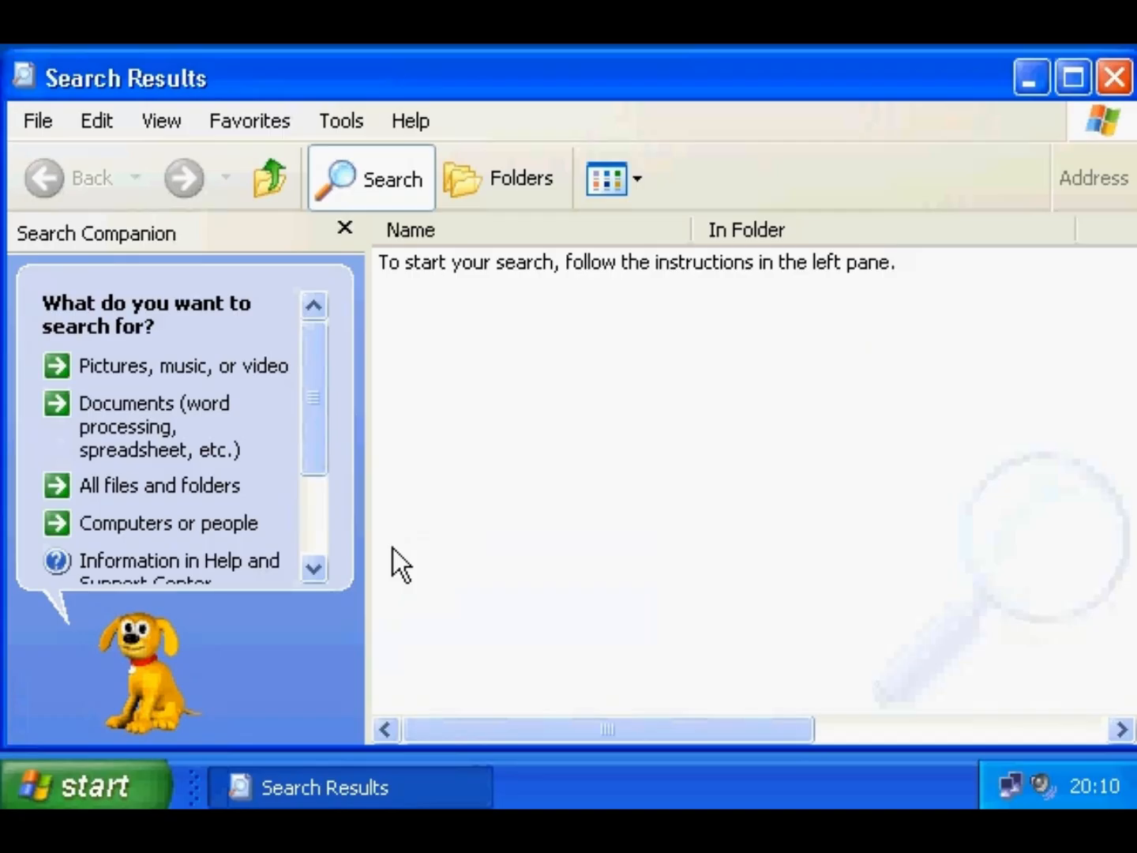
pyautogui.click(200, 487)
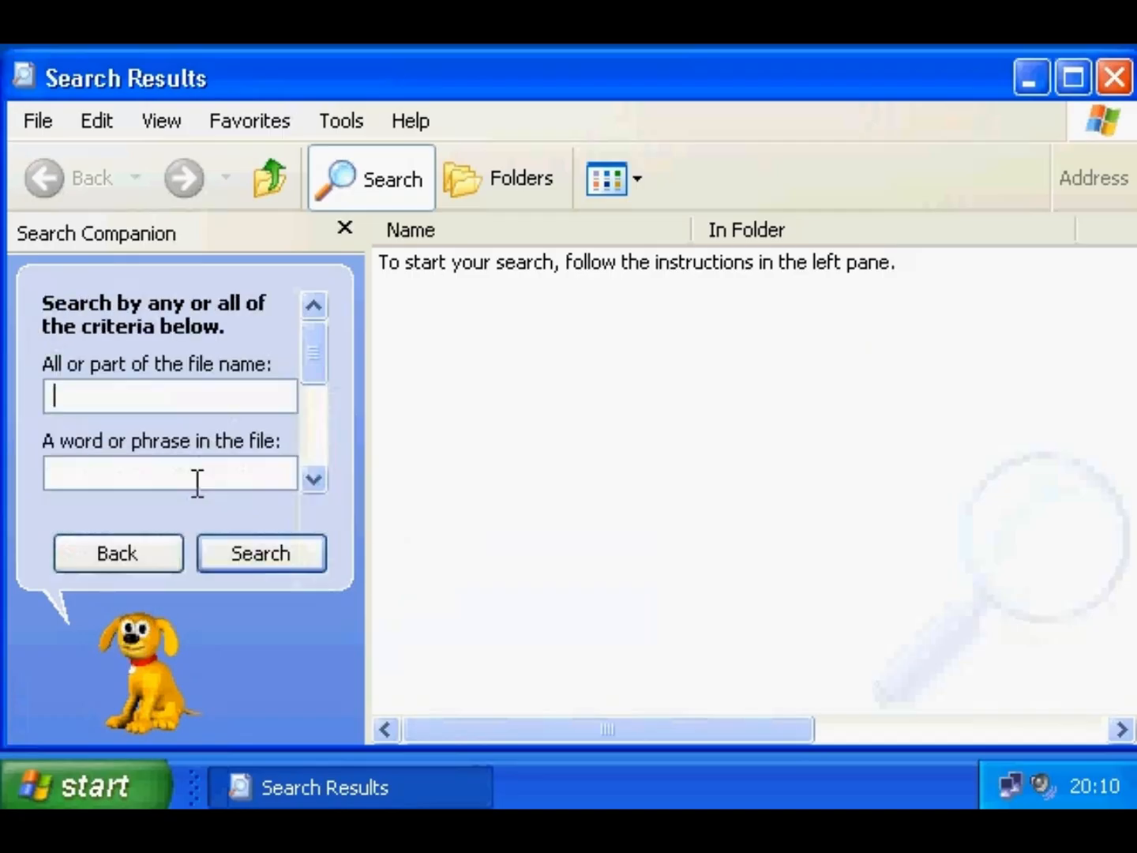
pyautogui.write('txt')
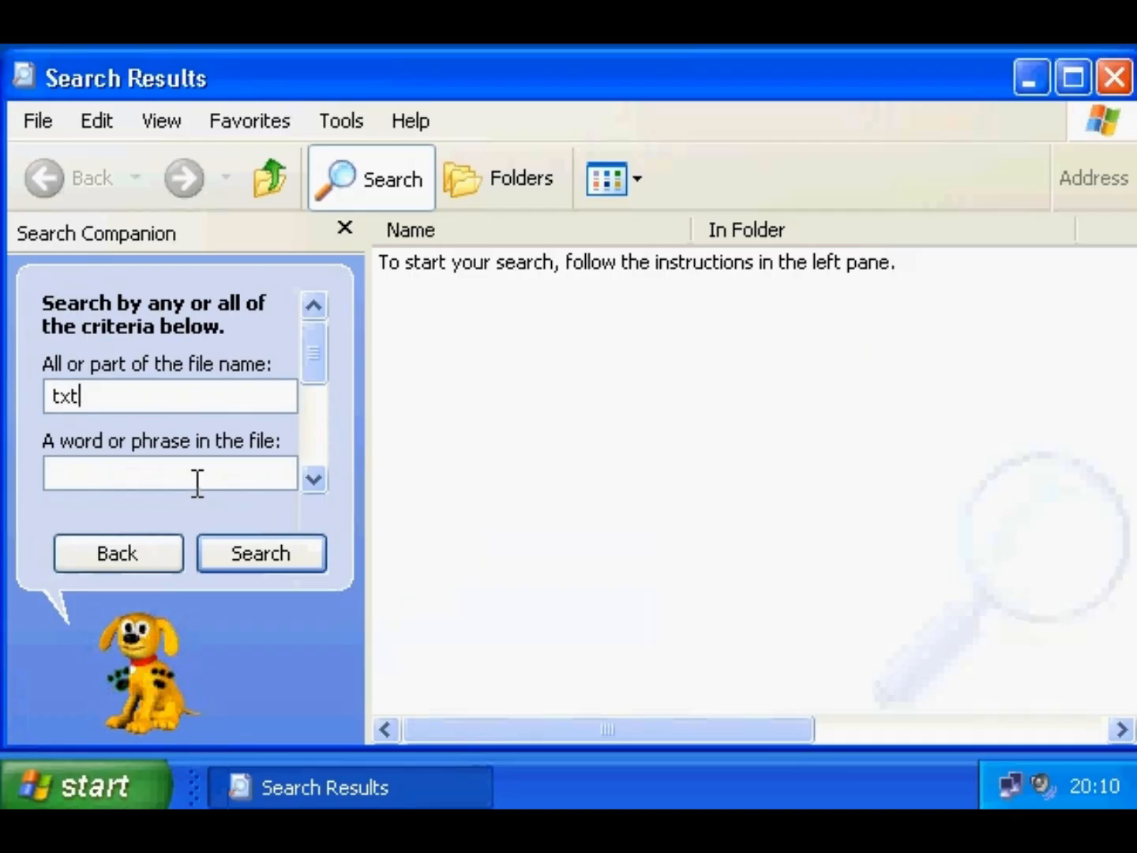
pyautogui.click(237, 551)
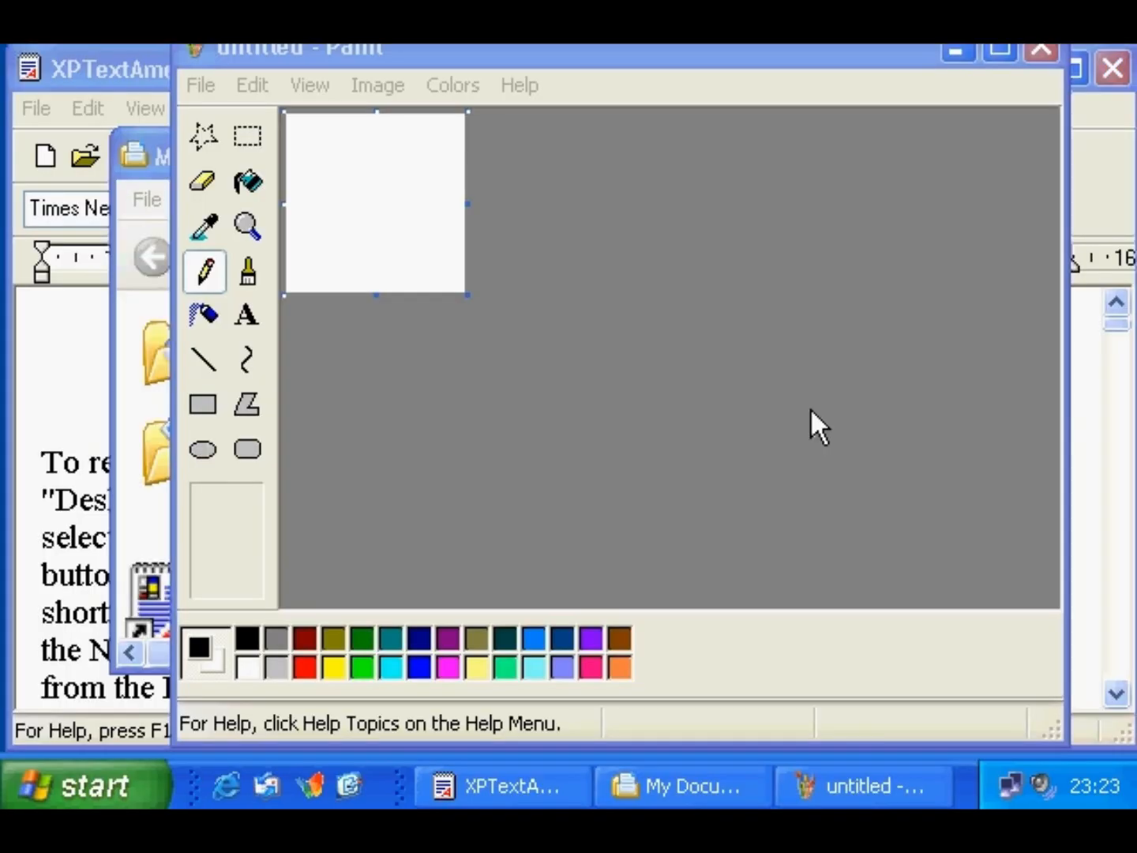
# - Toggle Show Desktop to minimize and restore all windows, then bring up the taskbar's Toolbars menu
pyautogui.click(348, 785)
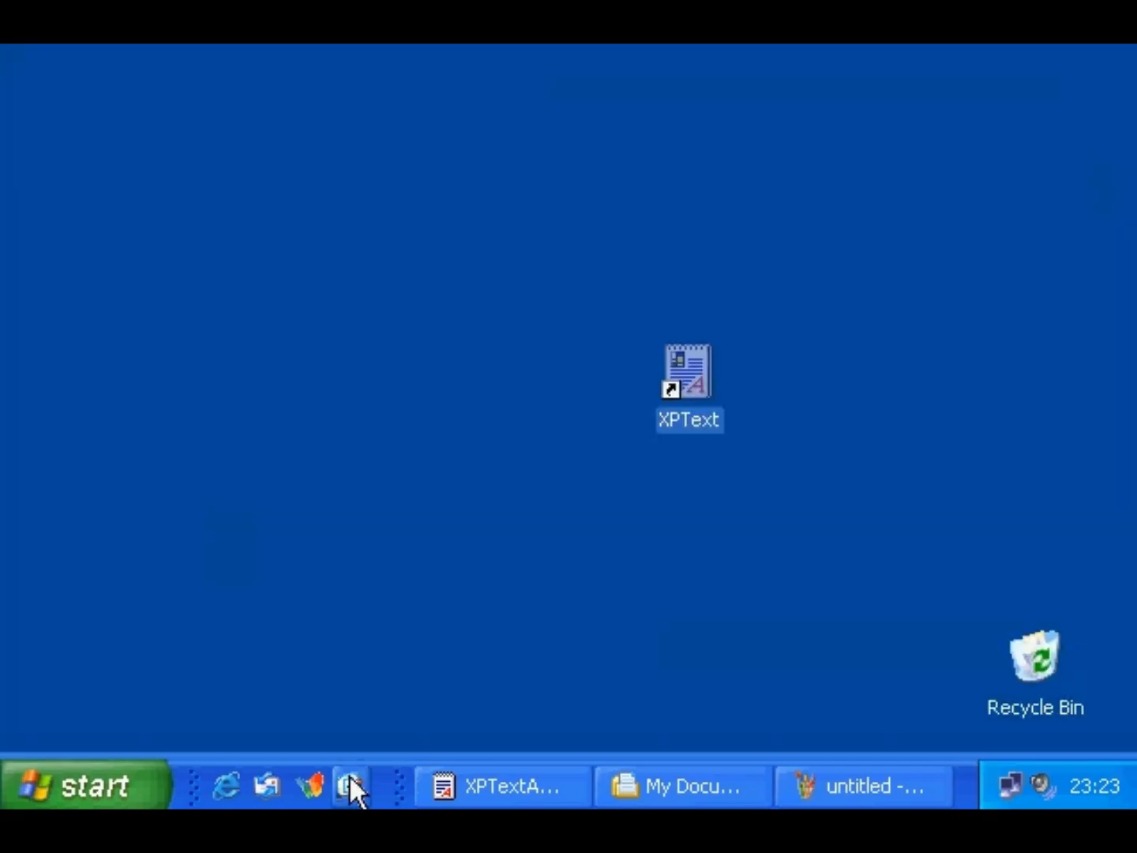
pyautogui.click(350, 782)
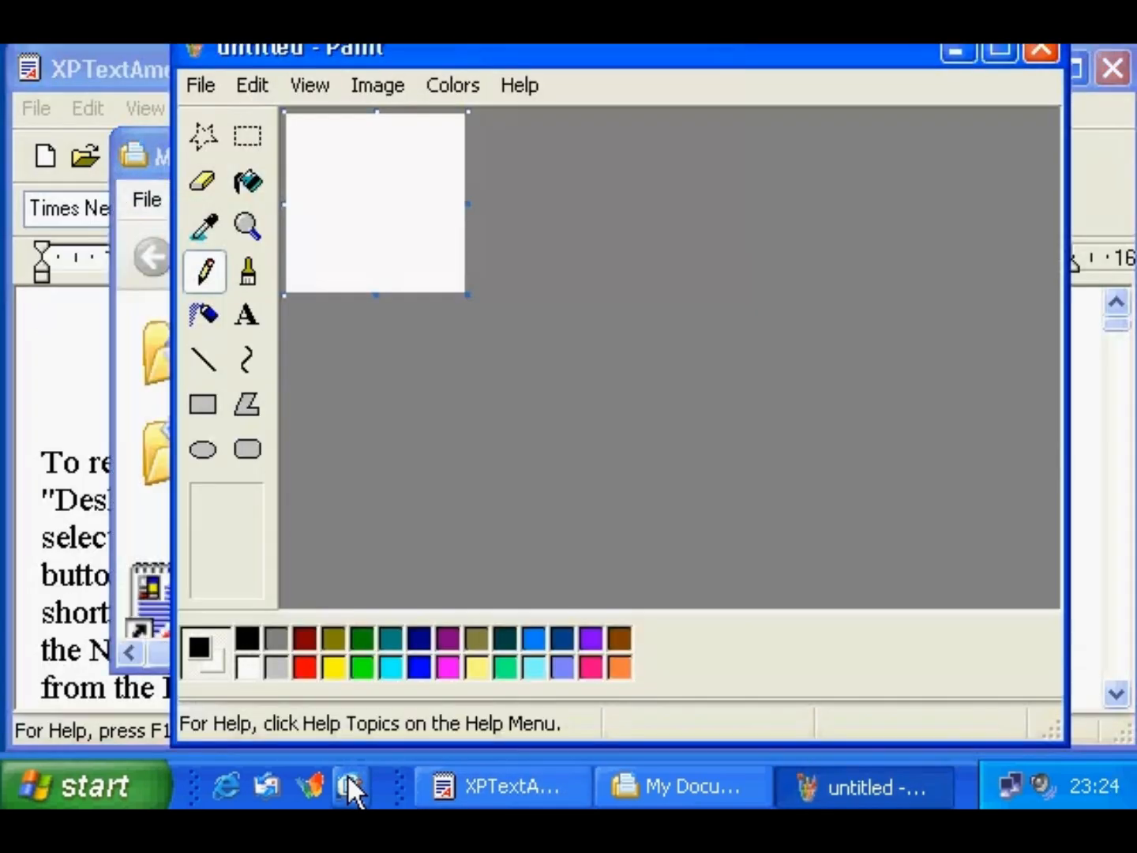
pyautogui.rightClick(960, 768)
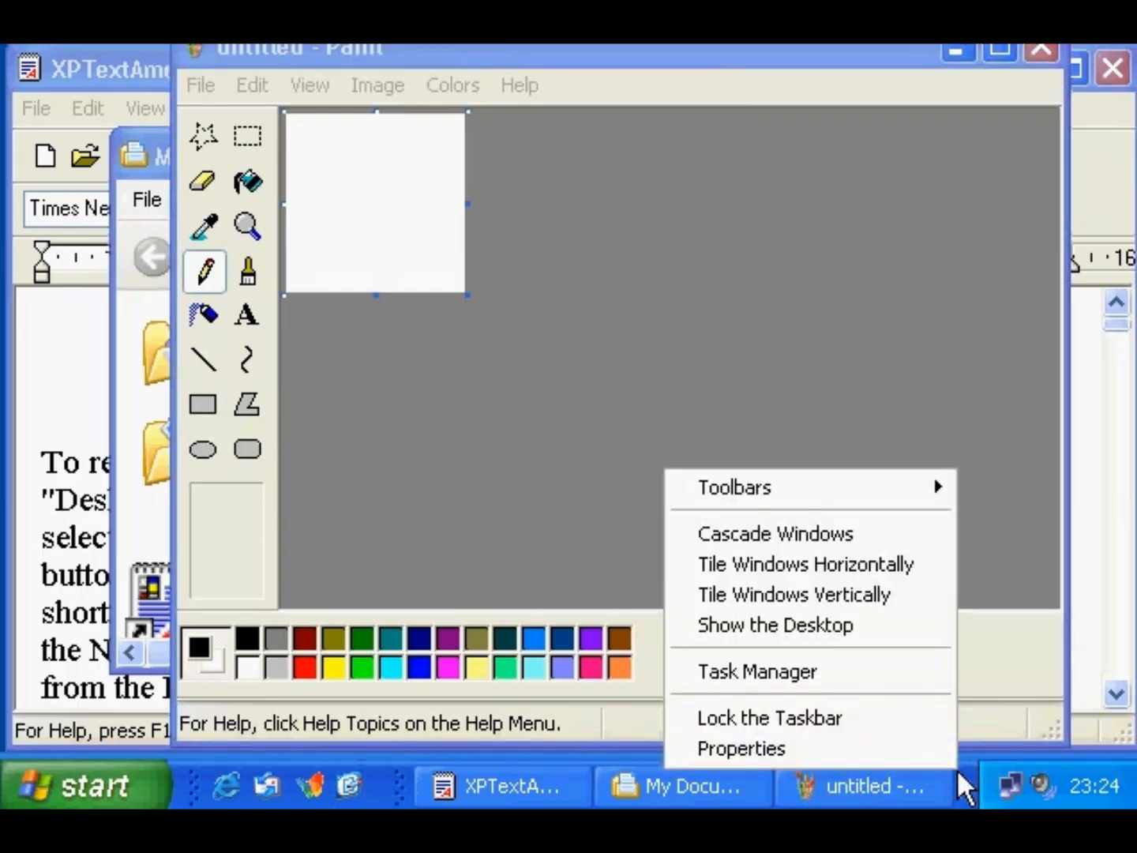
pyautogui.moveTo(829, 489)
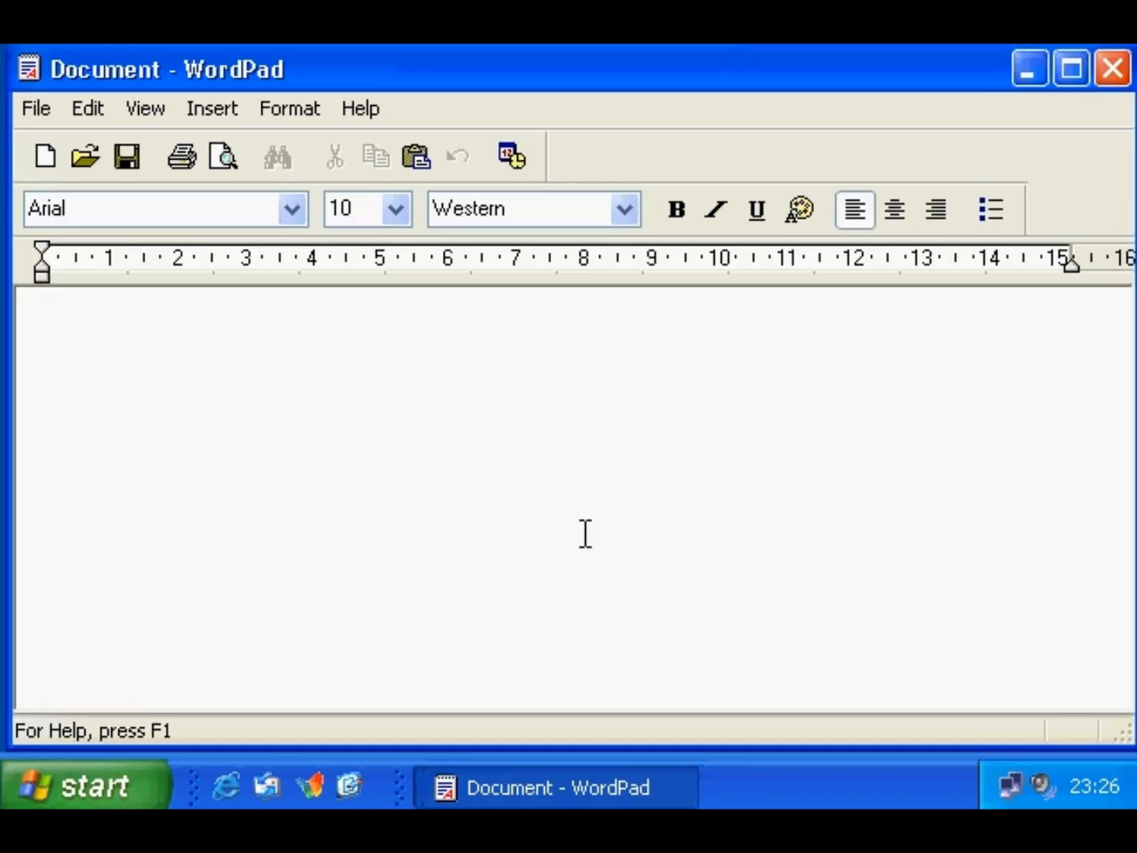
# - Open WordPad's Font dialog and view the What's This? help for the Script option
pyautogui.click(287, 109)
pyautogui.click(278, 143)
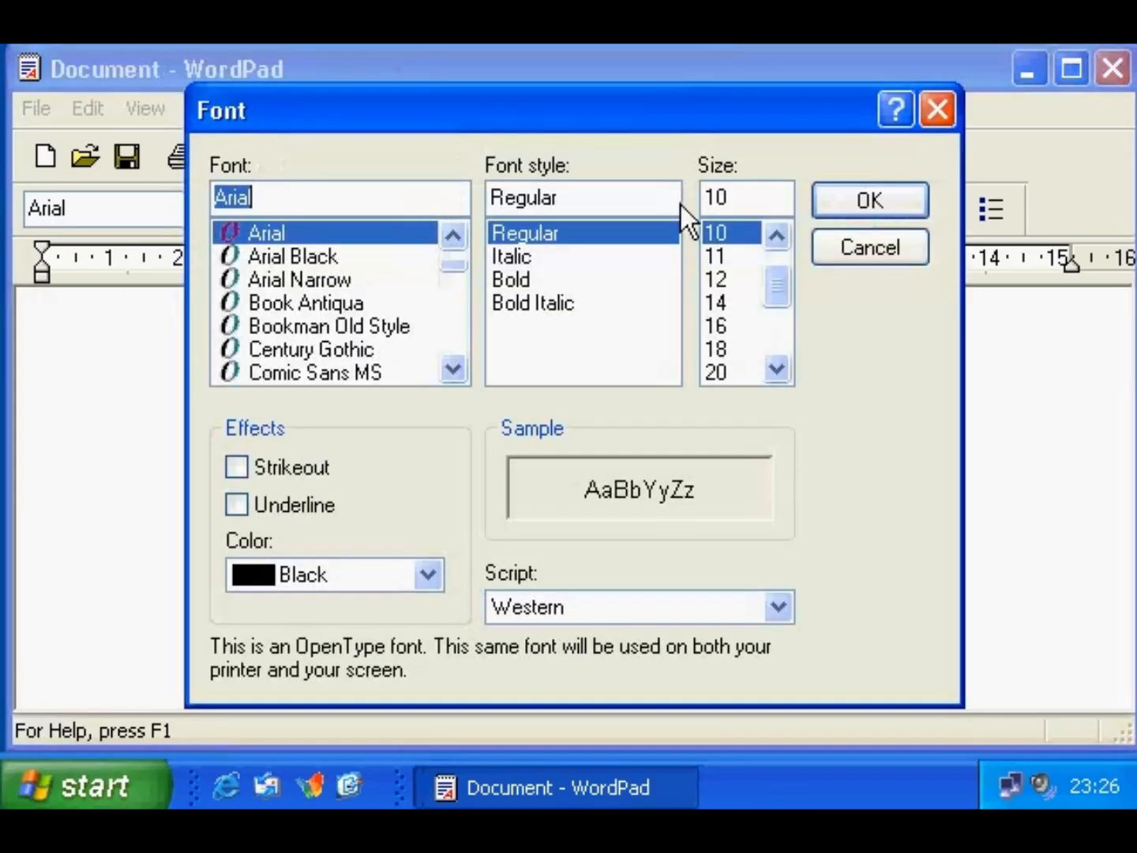
pyautogui.click(888, 111)
pyautogui.click(702, 611)
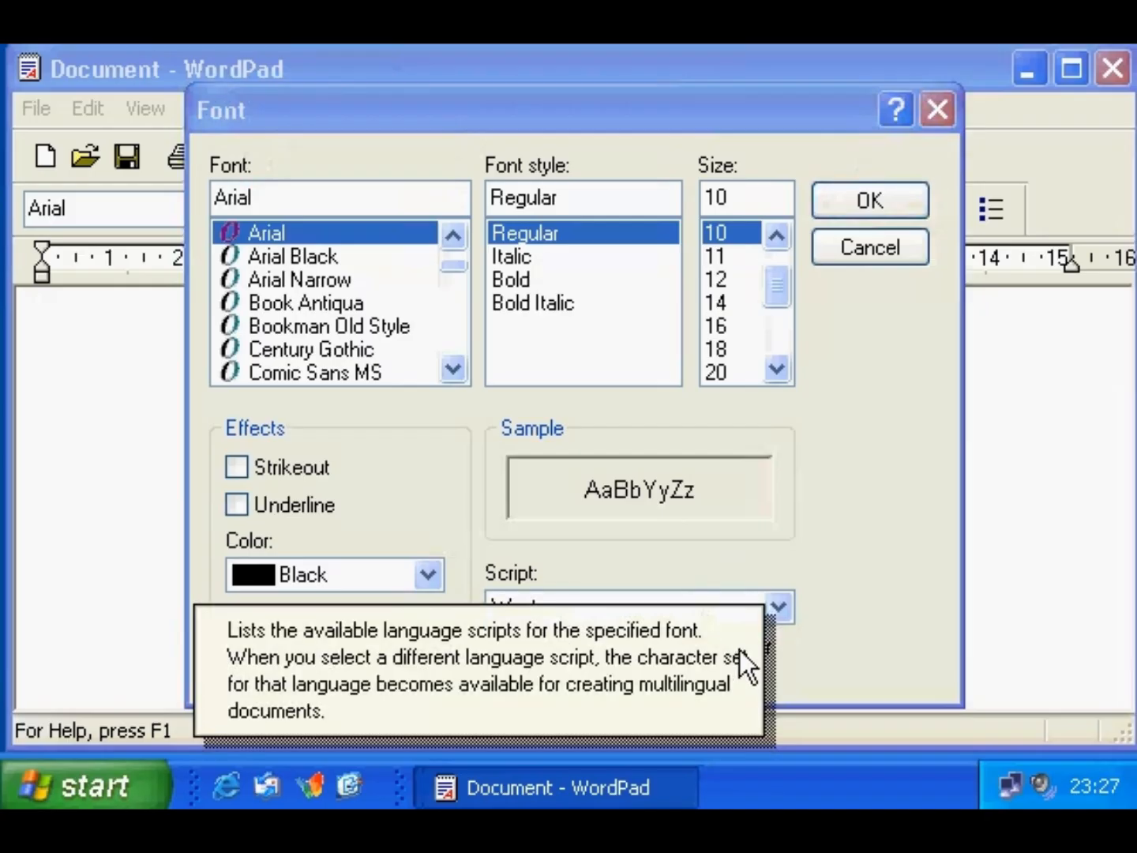
pyautogui.click(818, 643)
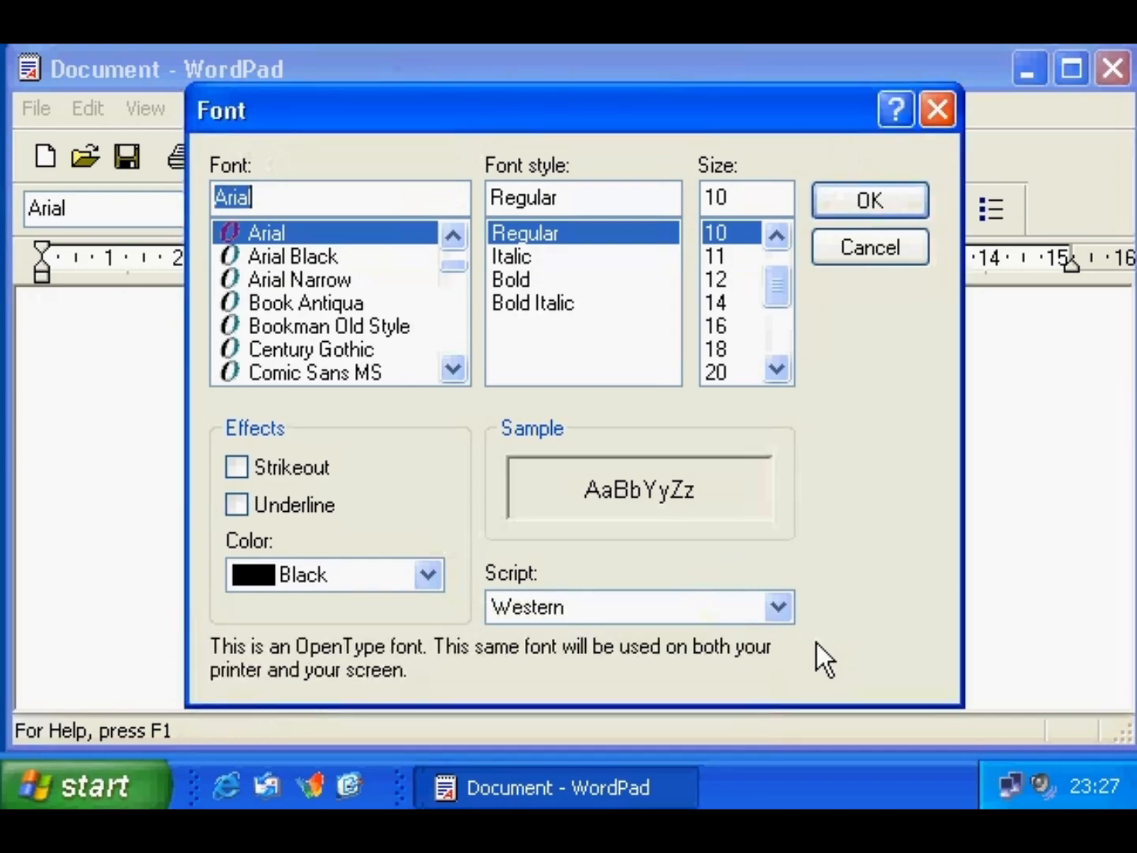
pyautogui.rightClick(718, 607)
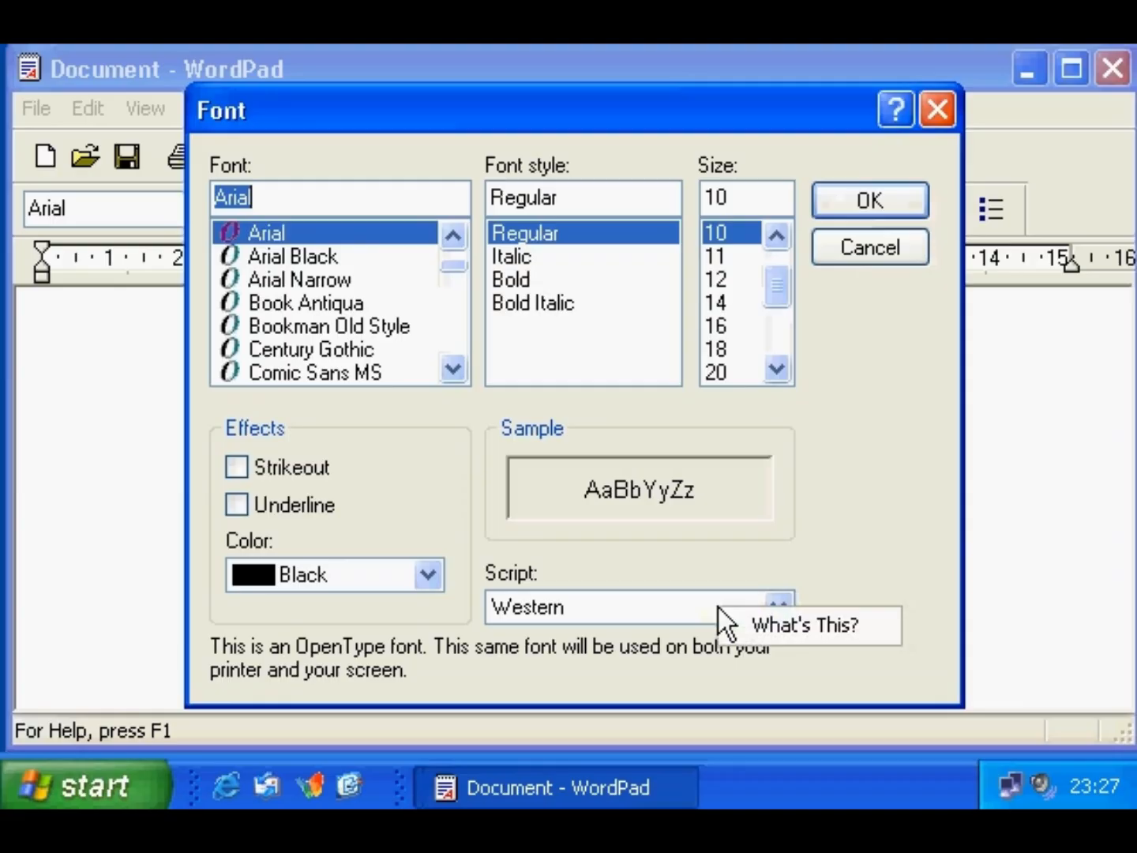
pyautogui.click(730, 619)
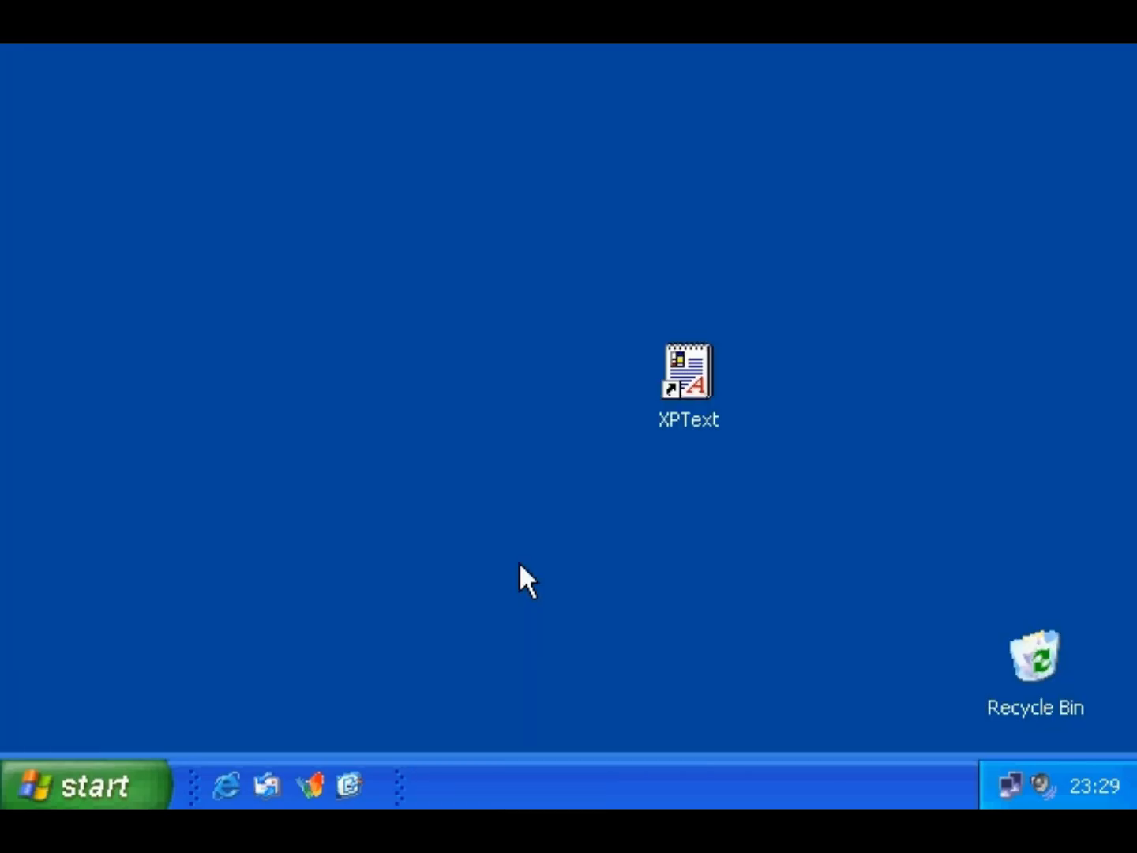
pyautogui.click(116, 778)
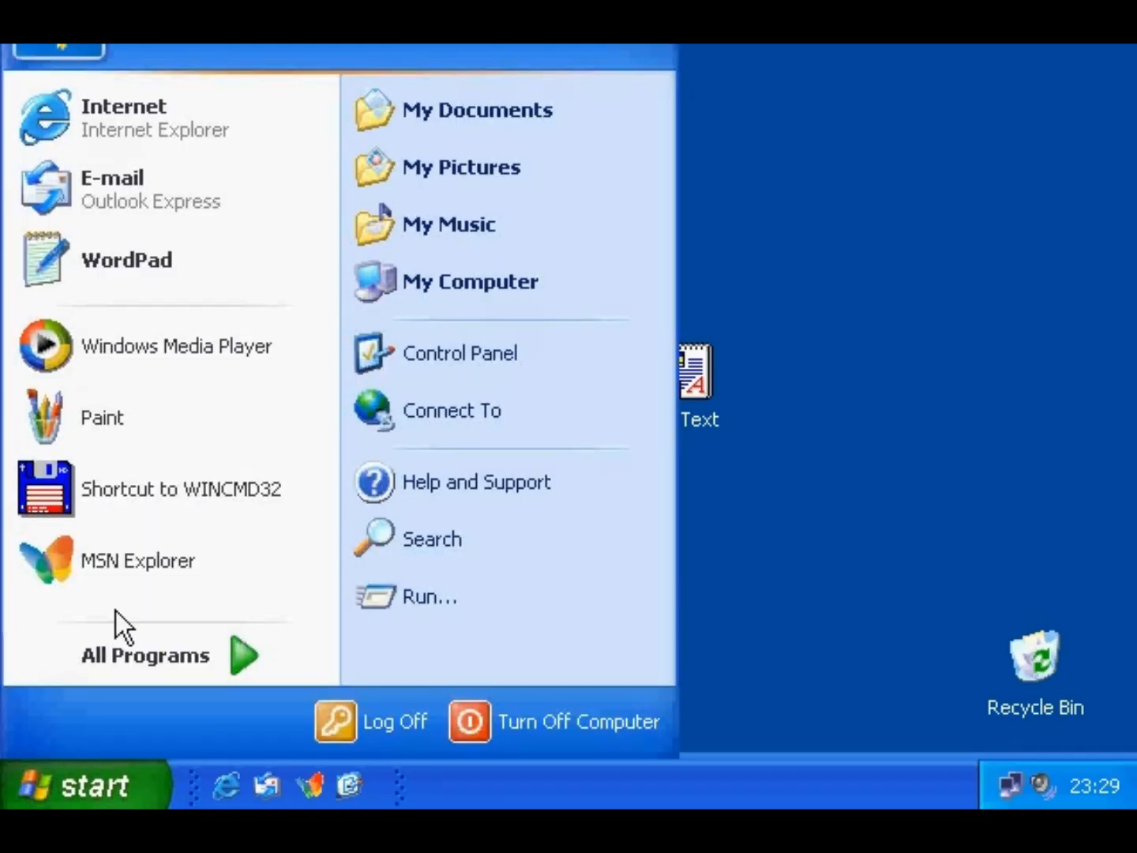
pyautogui.click(75, 415)
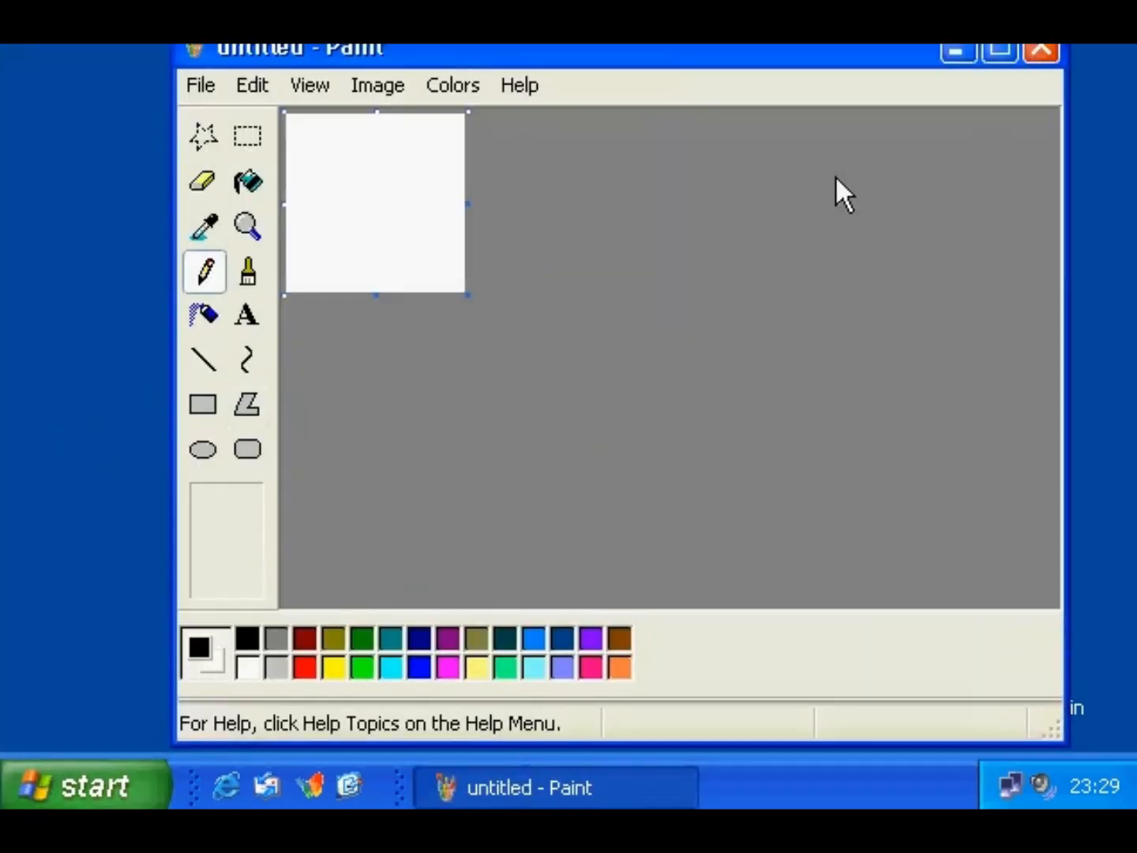
pyautogui.click(1041, 50)
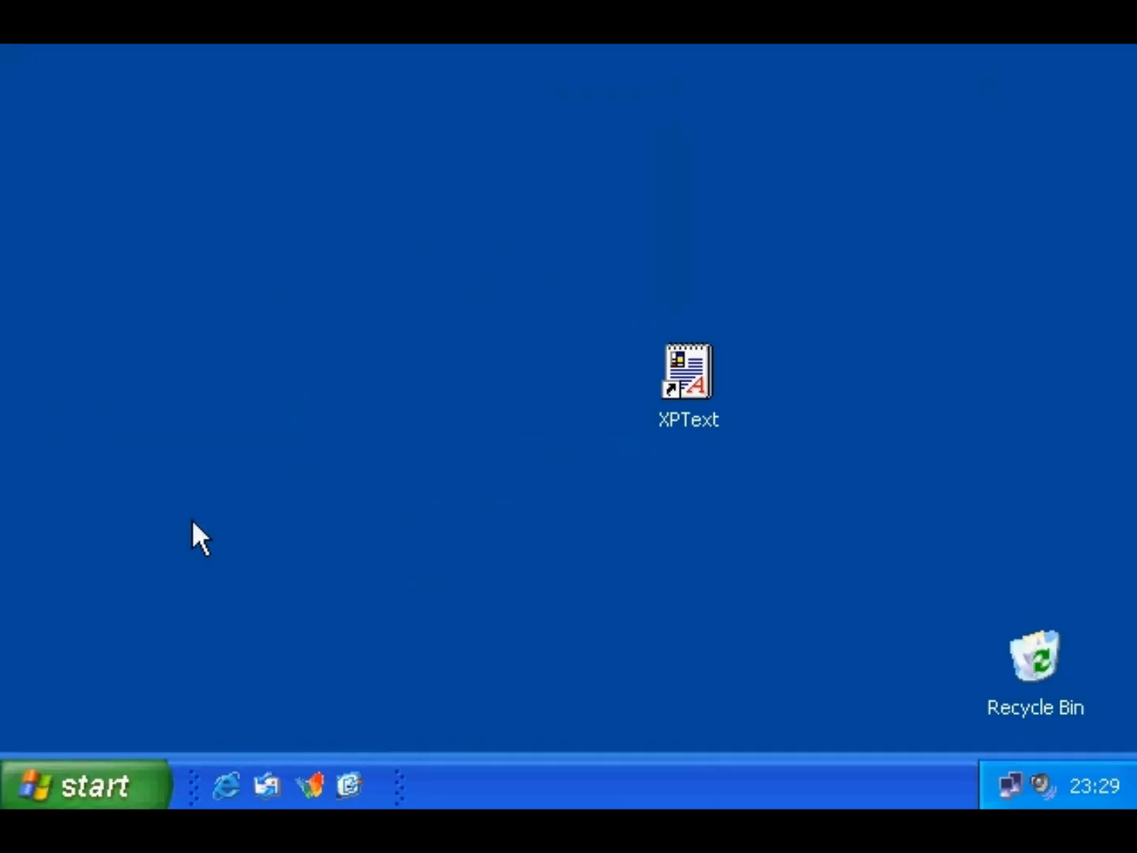
pyautogui.rightClick(114, 782)
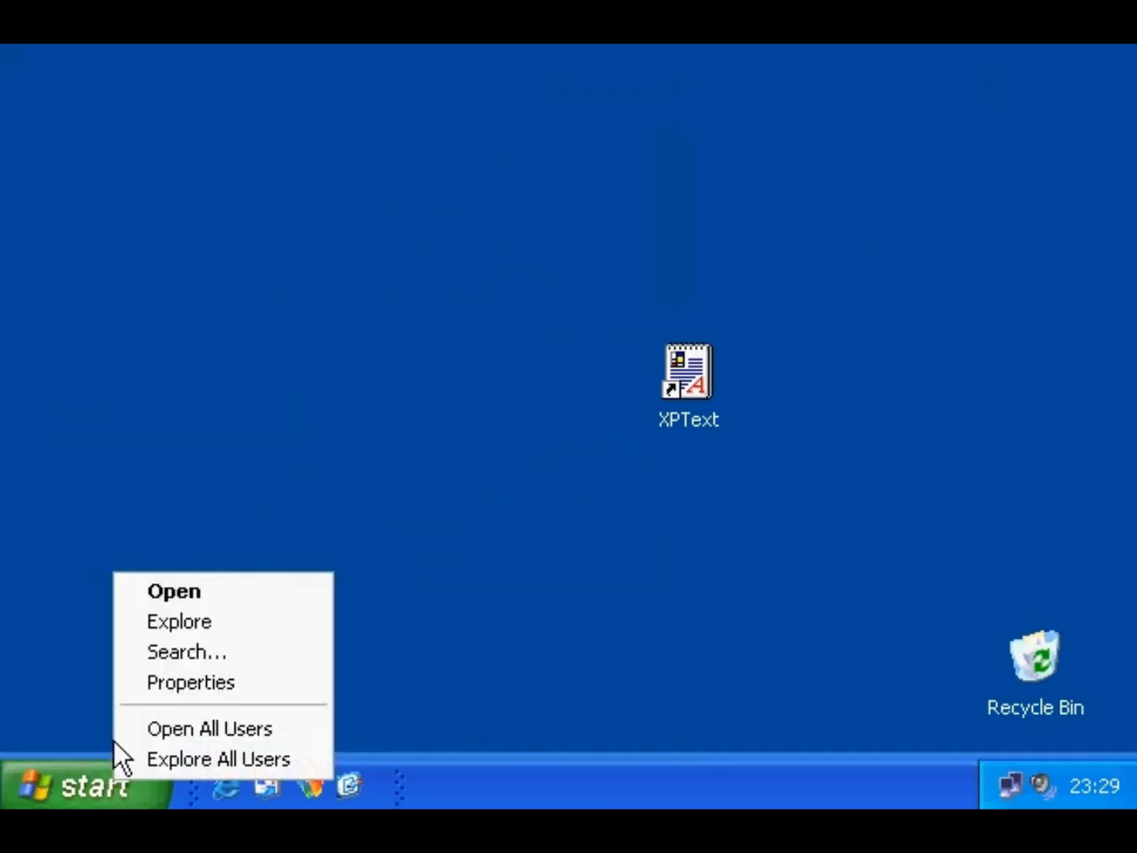
pyautogui.click(125, 688)
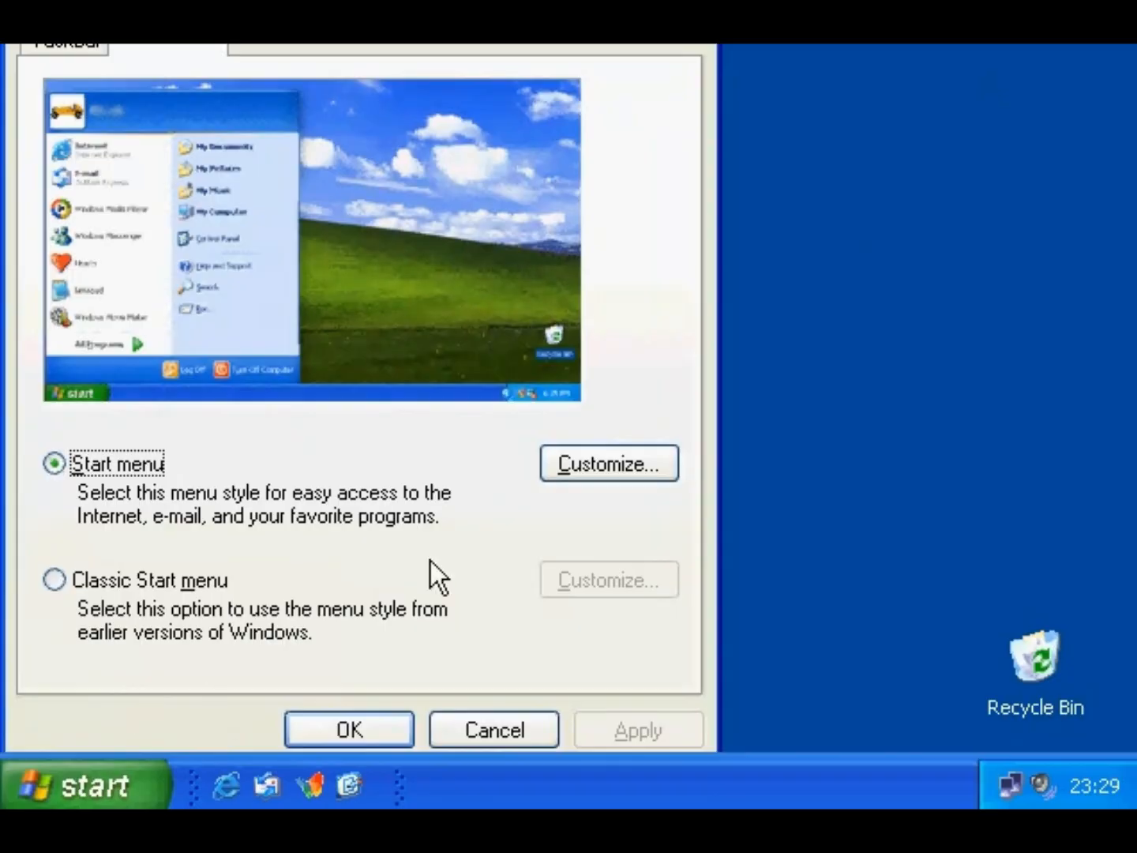
pyautogui.click(567, 467)
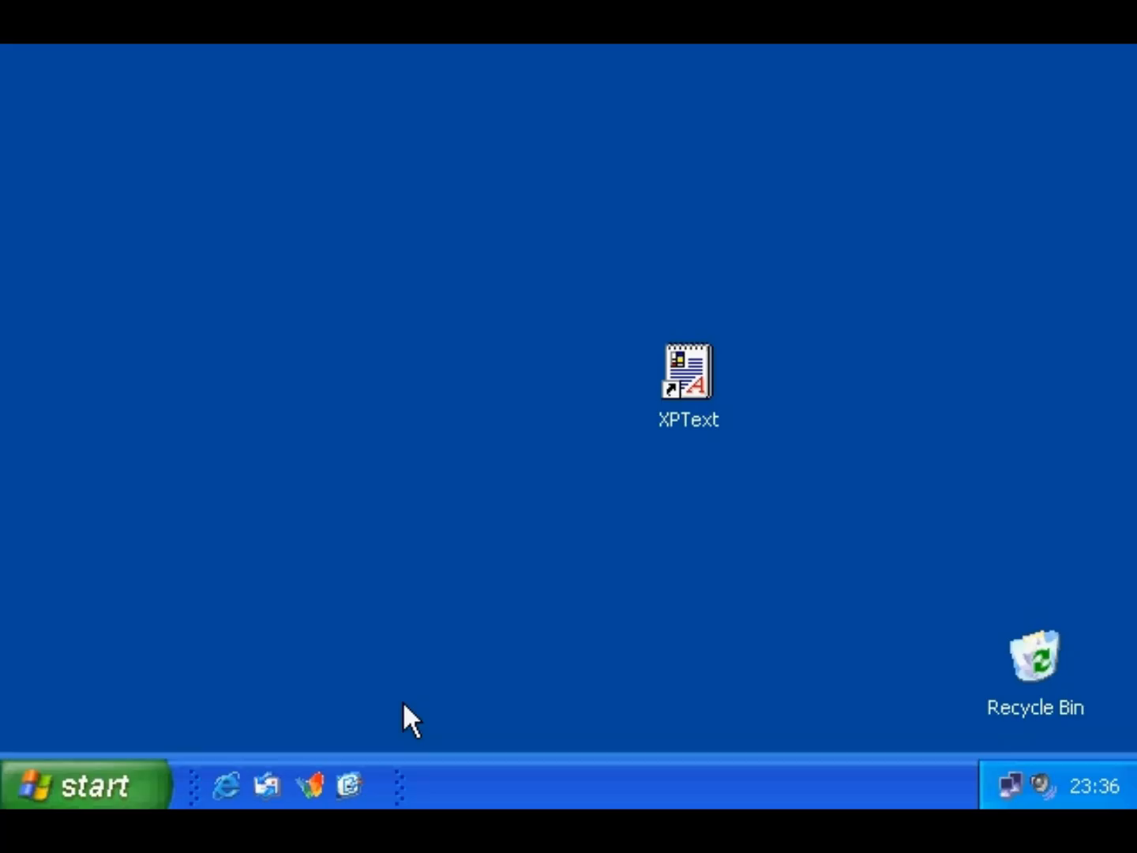
# - Check 'List my most recently opened documents' in the advanced Start menu settings, then open the Start menu to verify
pyautogui.rightClick(106, 772)
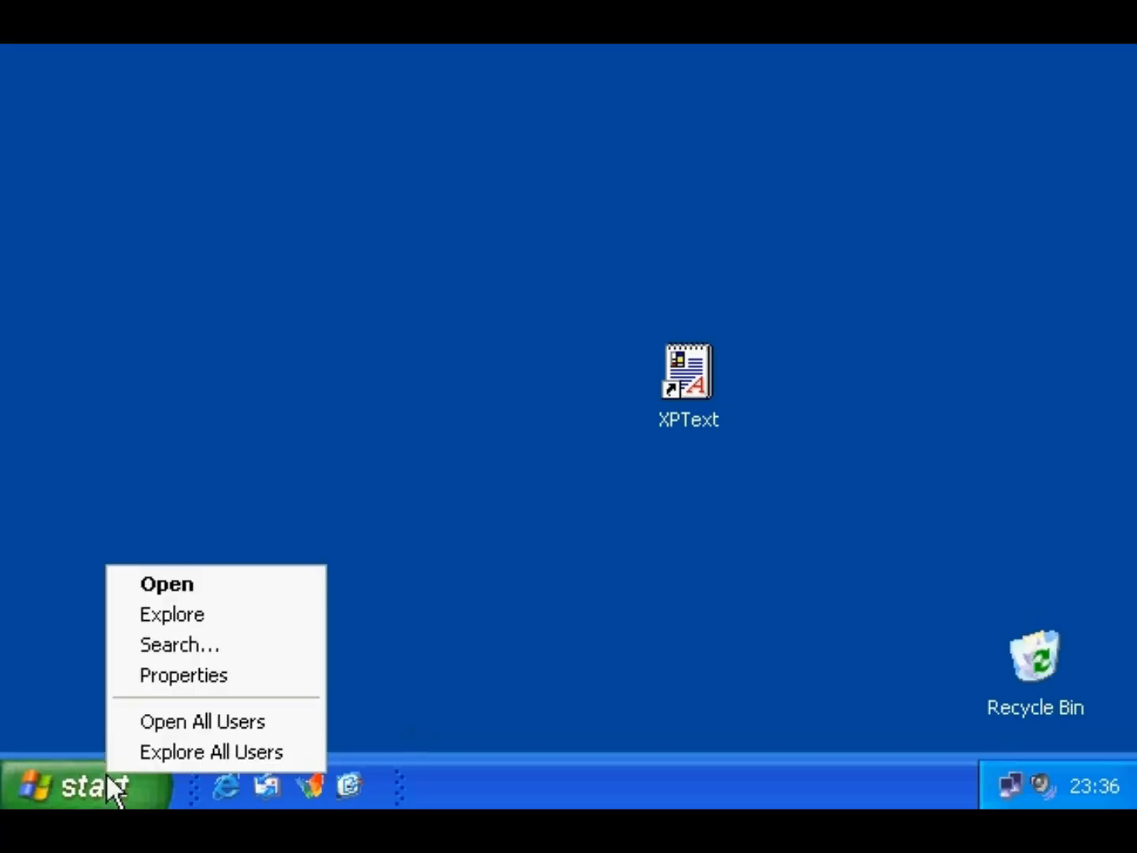
pyautogui.click(133, 677)
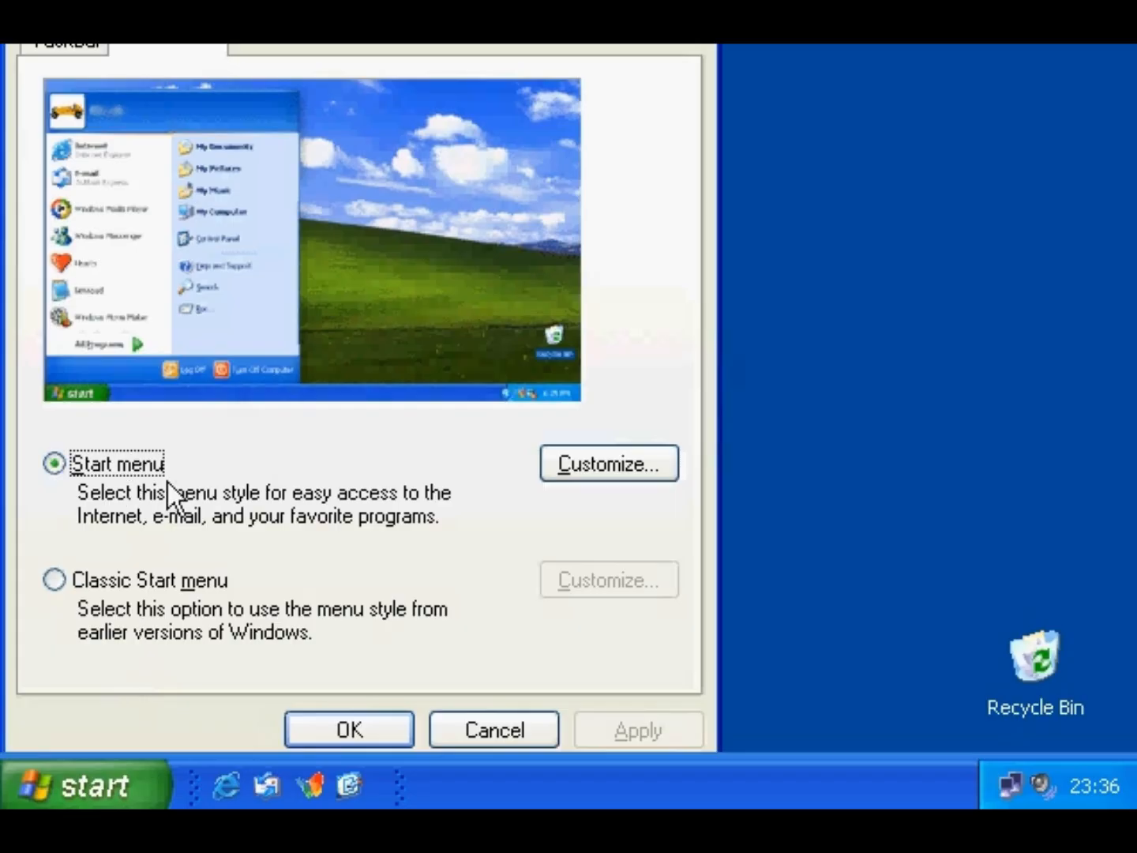
pyautogui.click(594, 473)
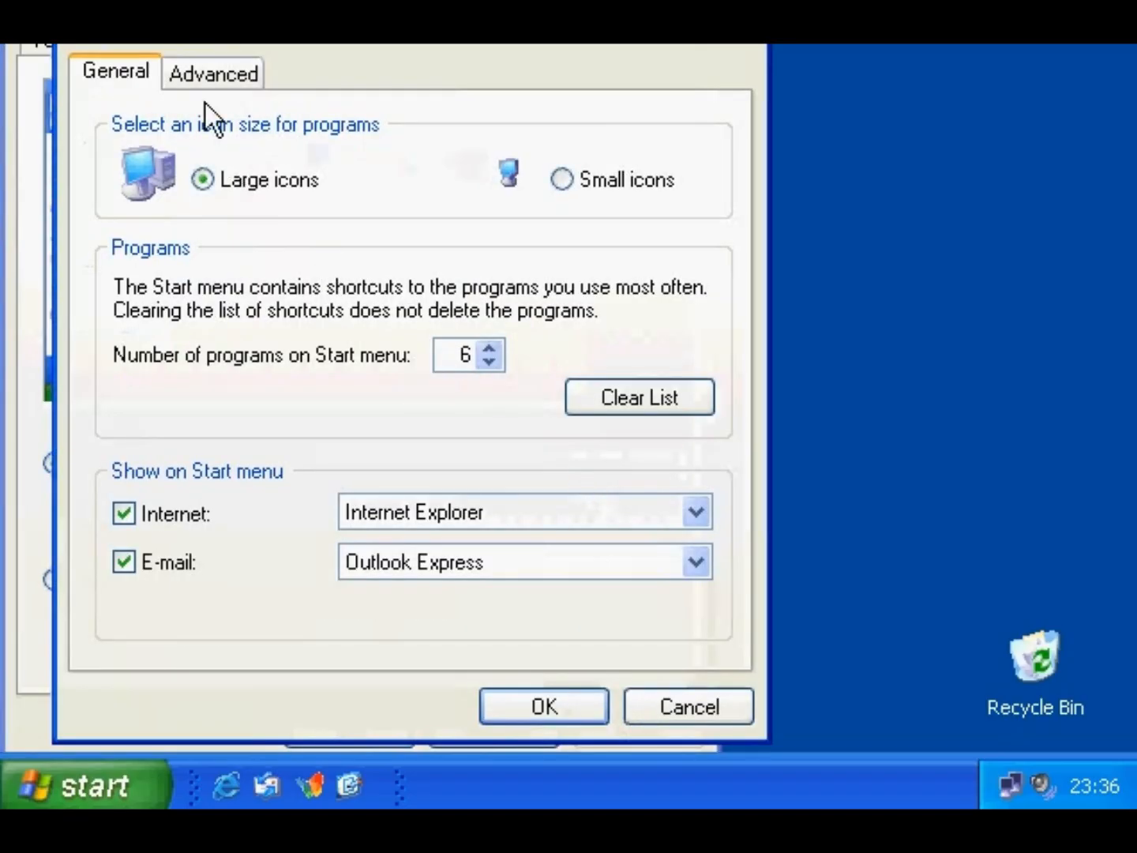
pyautogui.click(202, 74)
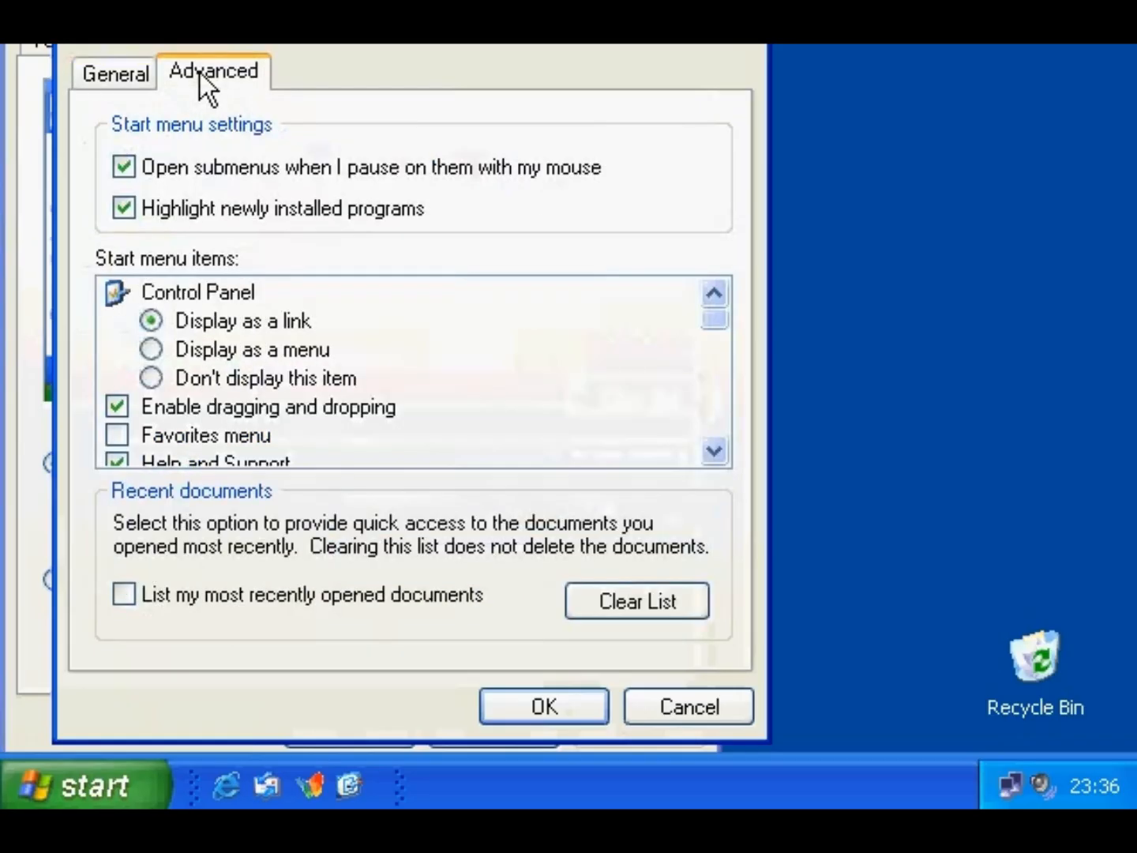
pyautogui.click(195, 596)
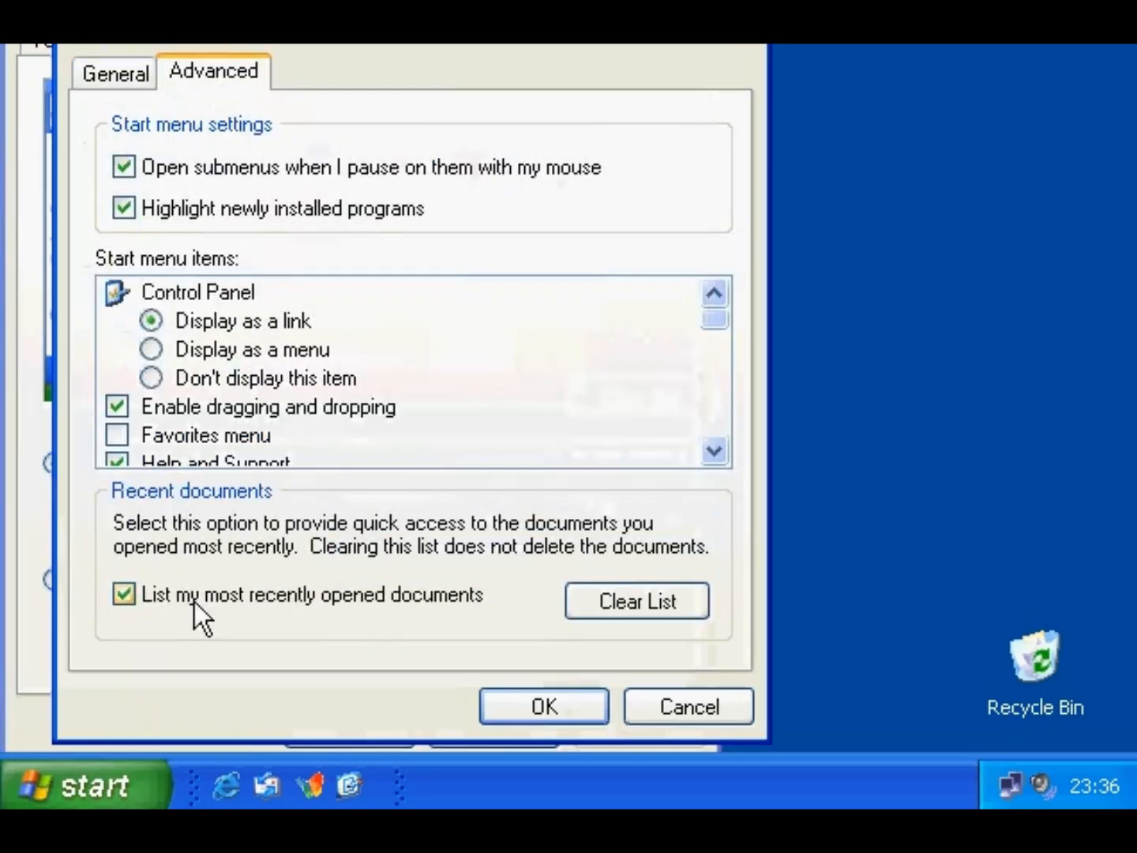
pyautogui.click(511, 711)
pyautogui.click(387, 727)
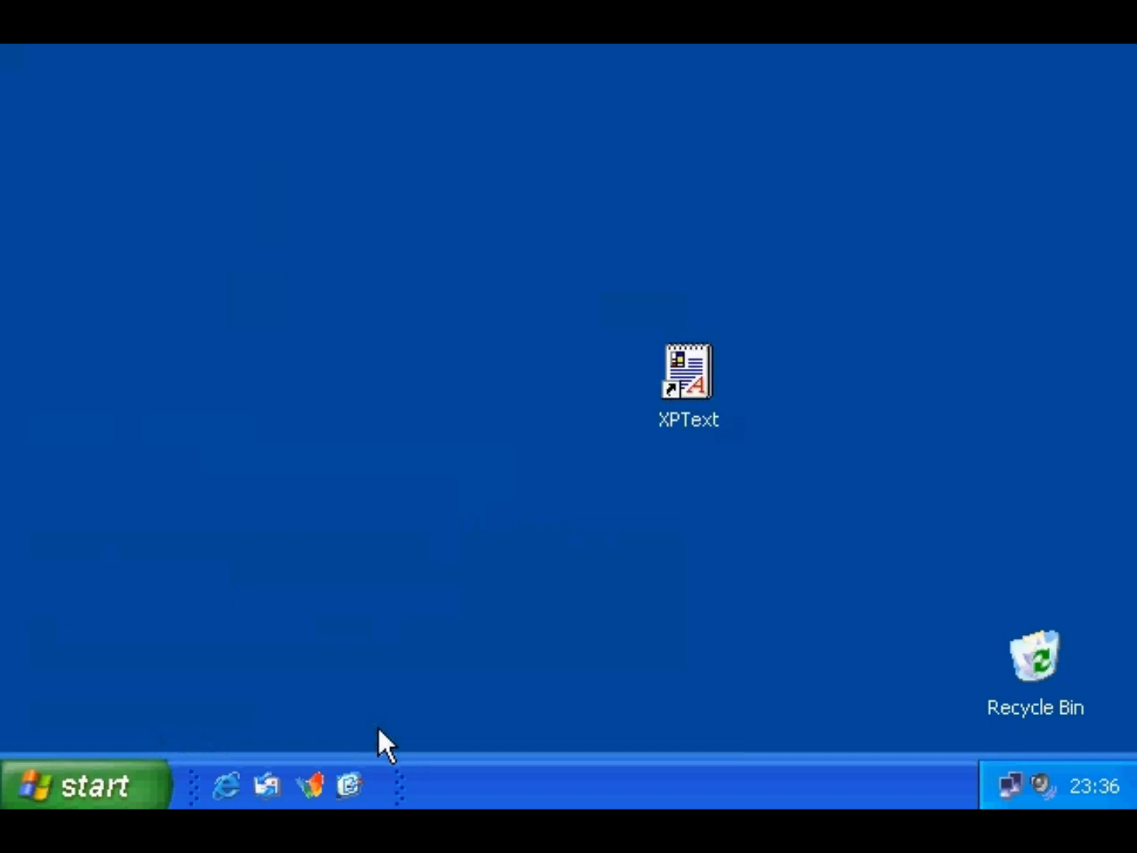
pyautogui.click(114, 782)
# - Use Clear List in the advanced Start menu settings and confirm My Recent Documents shows (Empty)
pyautogui.rightClick(88, 779)
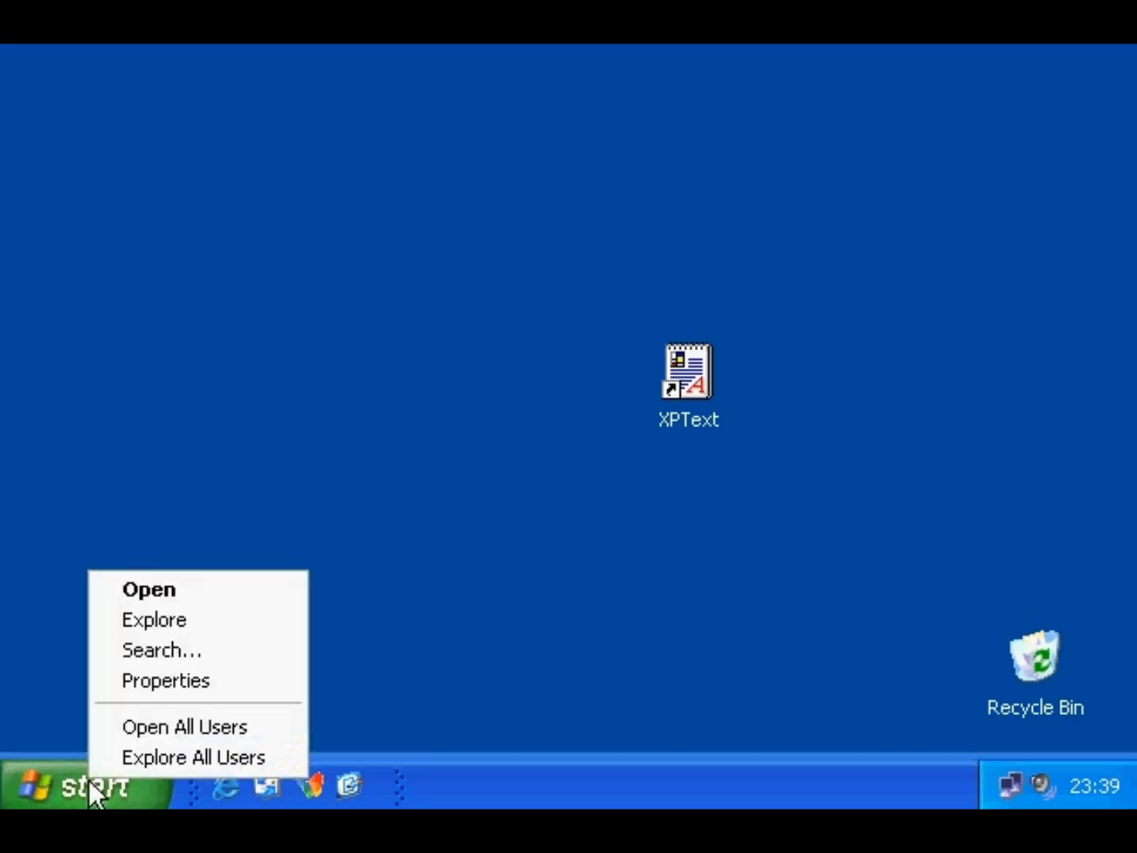
pyautogui.click(107, 681)
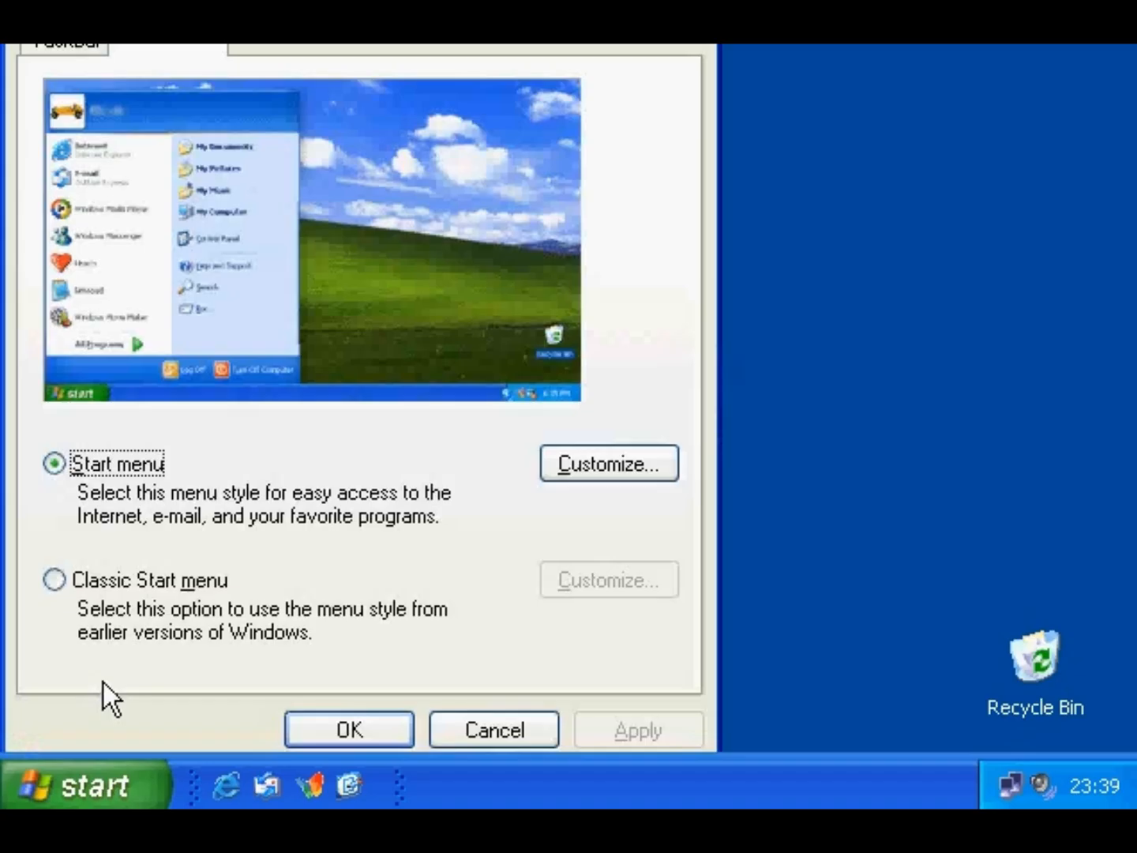
pyautogui.moveTo(110, 6); pyautogui.dragTo(124, 33)
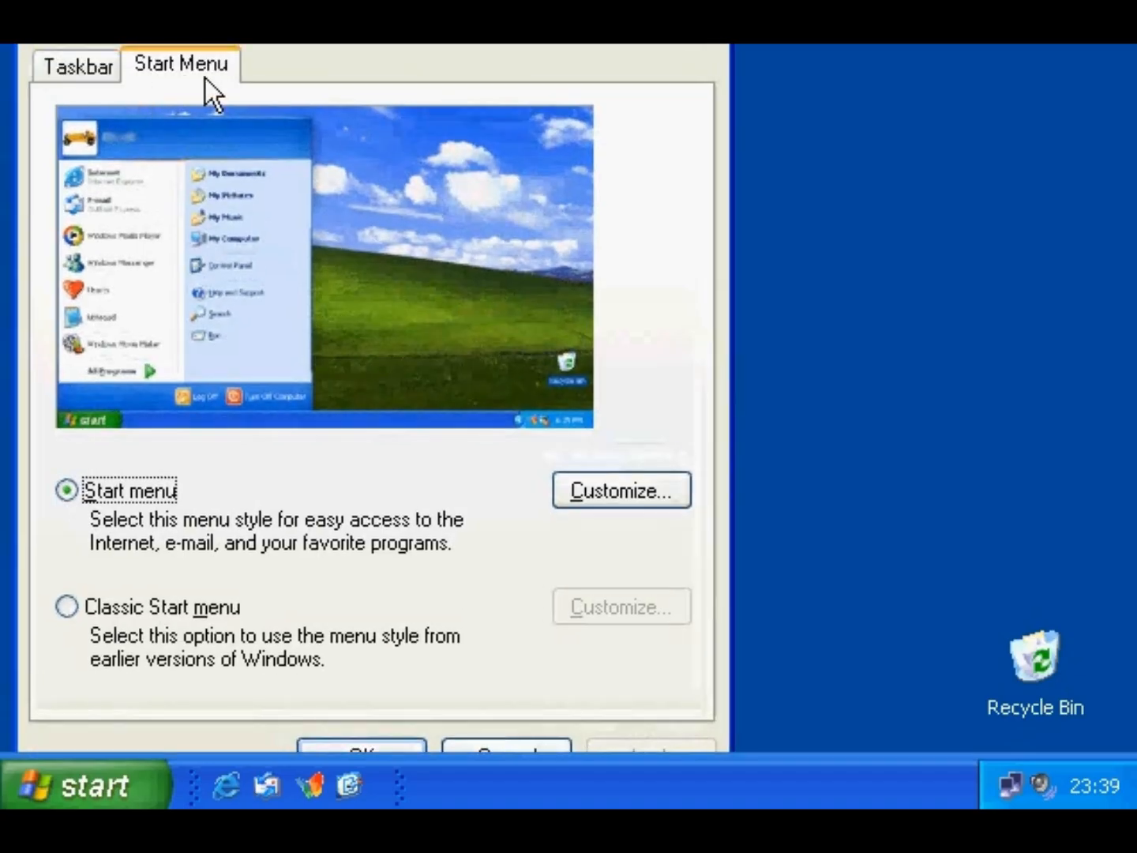
pyautogui.click(607, 499)
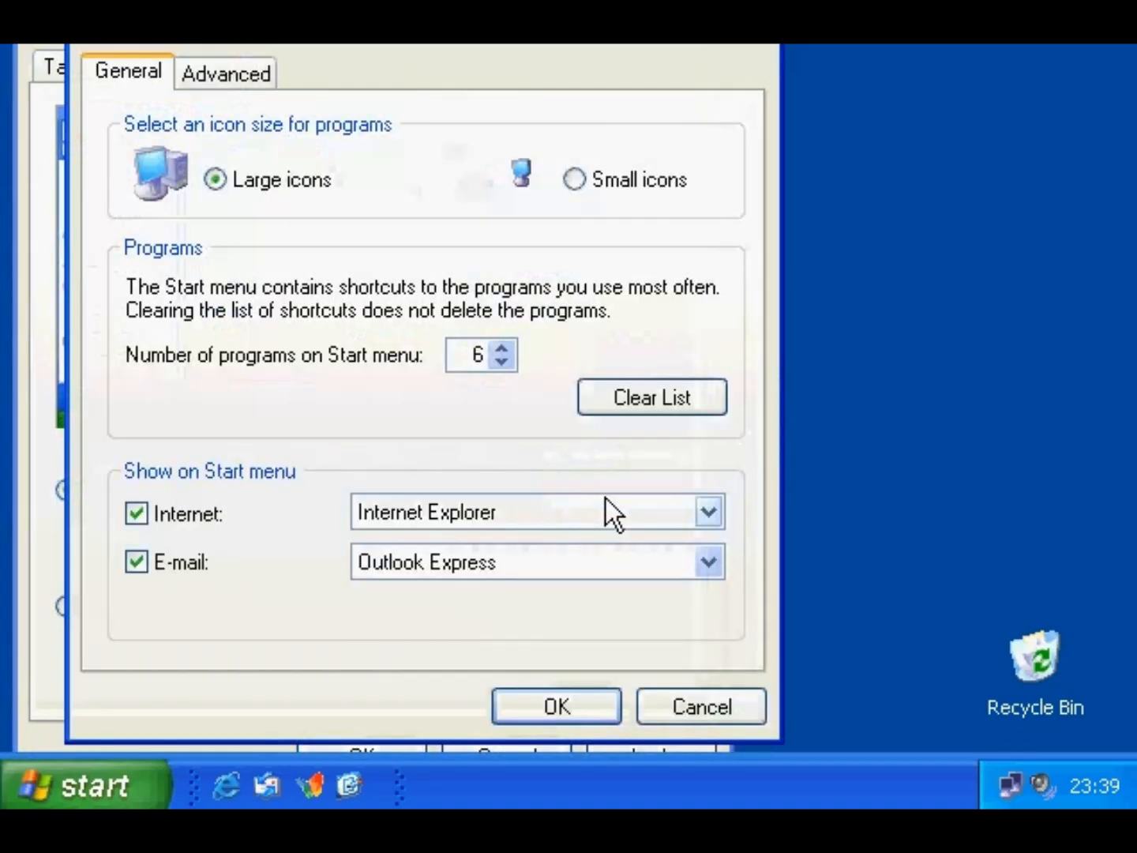
pyautogui.click(251, 76)
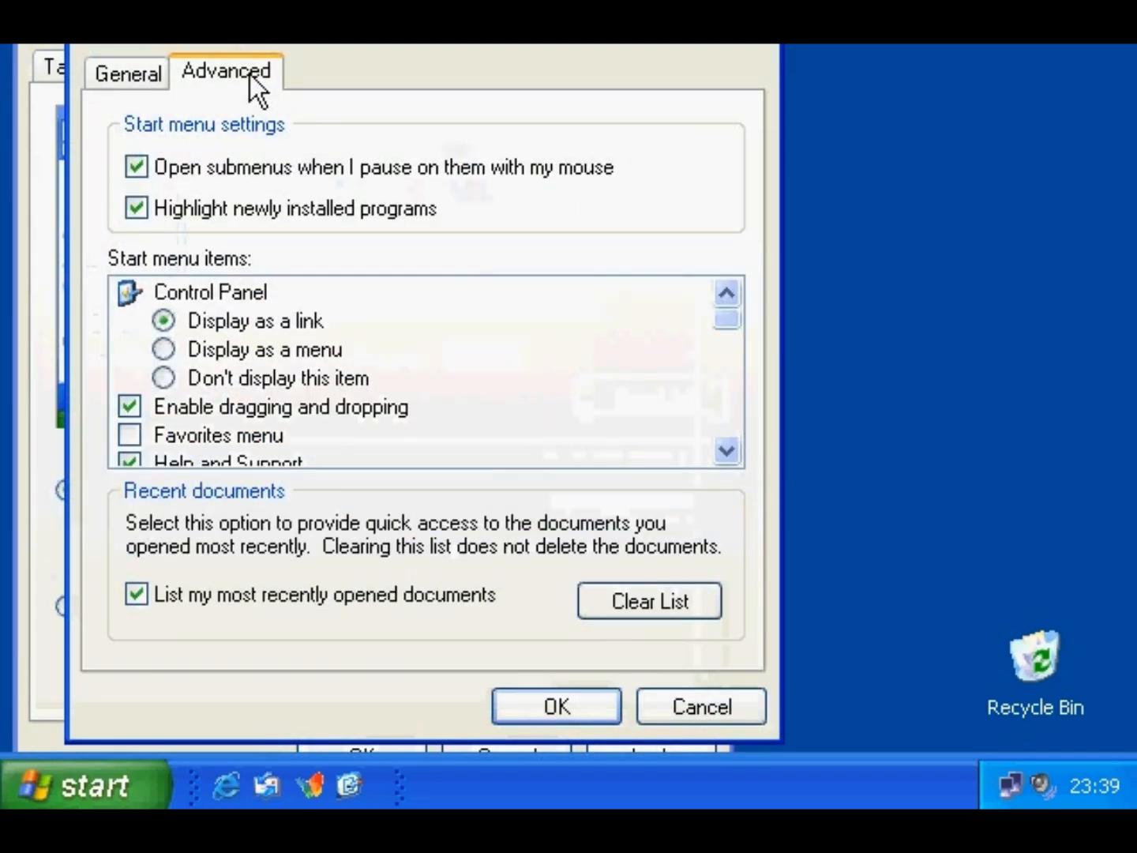
pyautogui.click(610, 598)
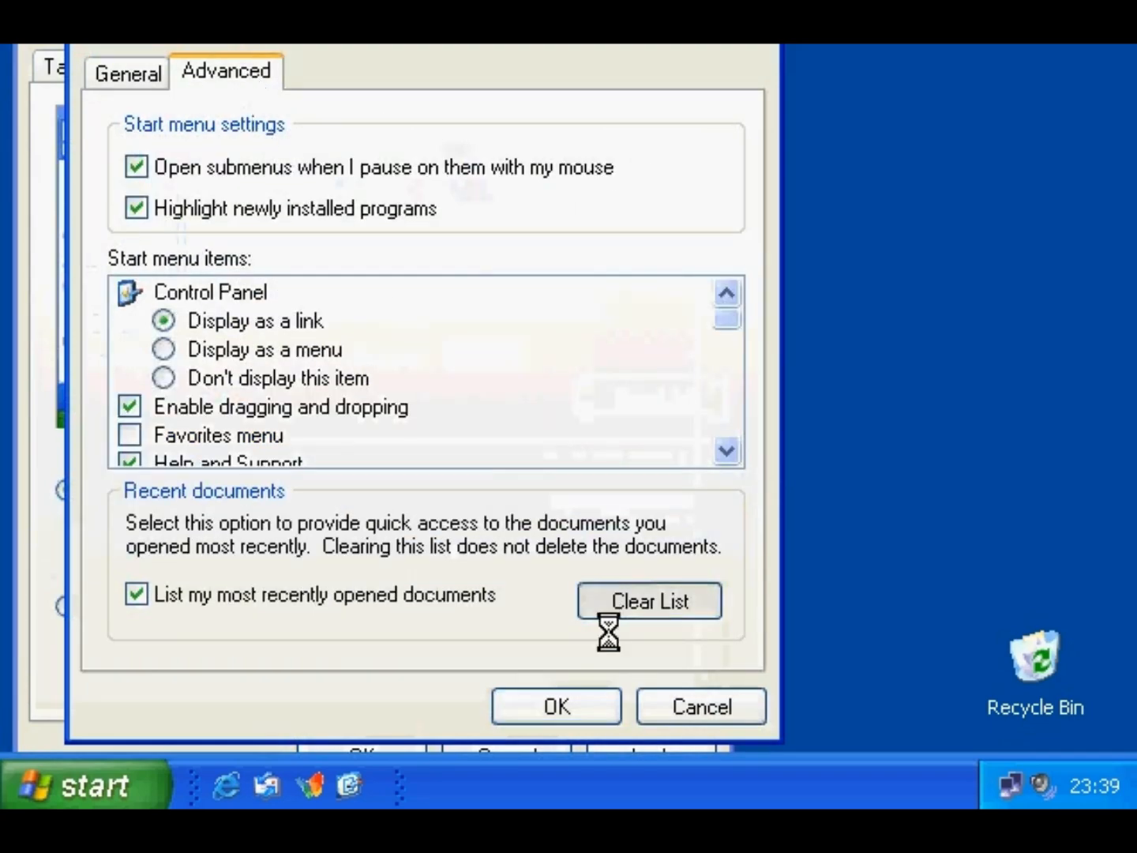
pyautogui.click(594, 704)
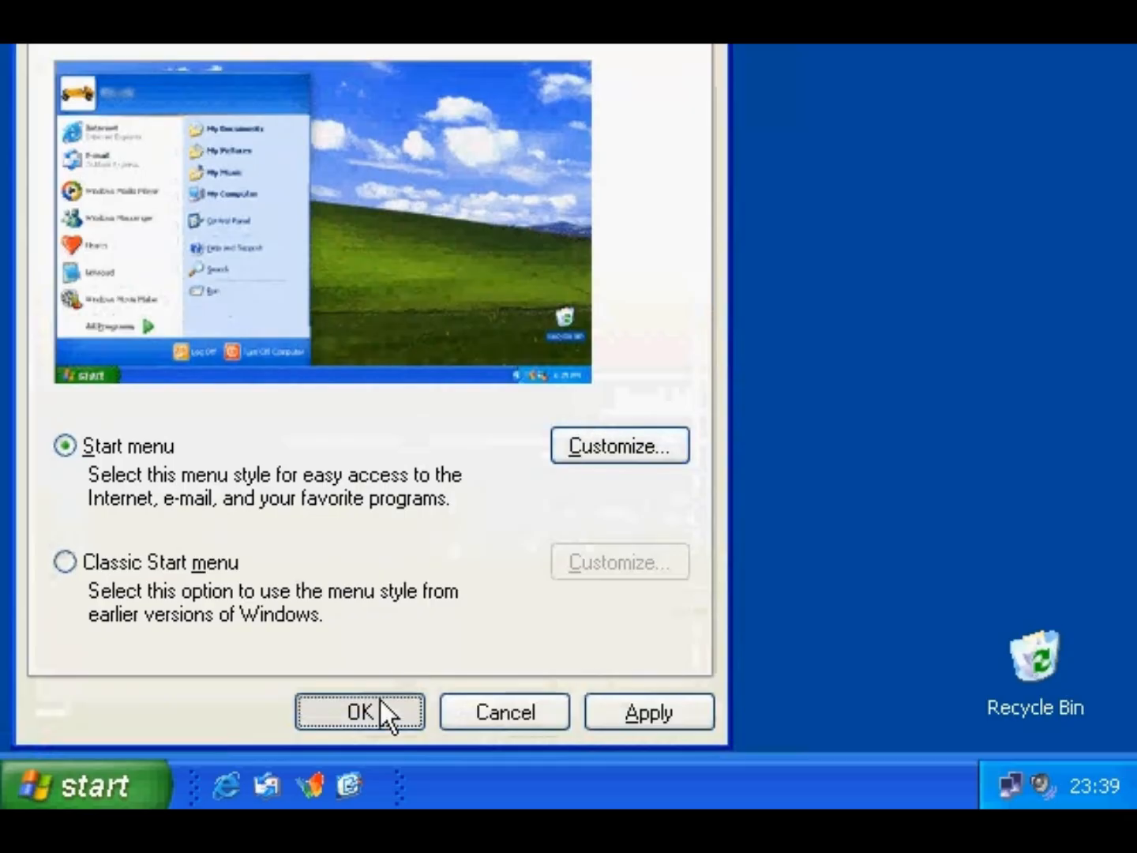
pyautogui.click(380, 711)
pyautogui.click(127, 790)
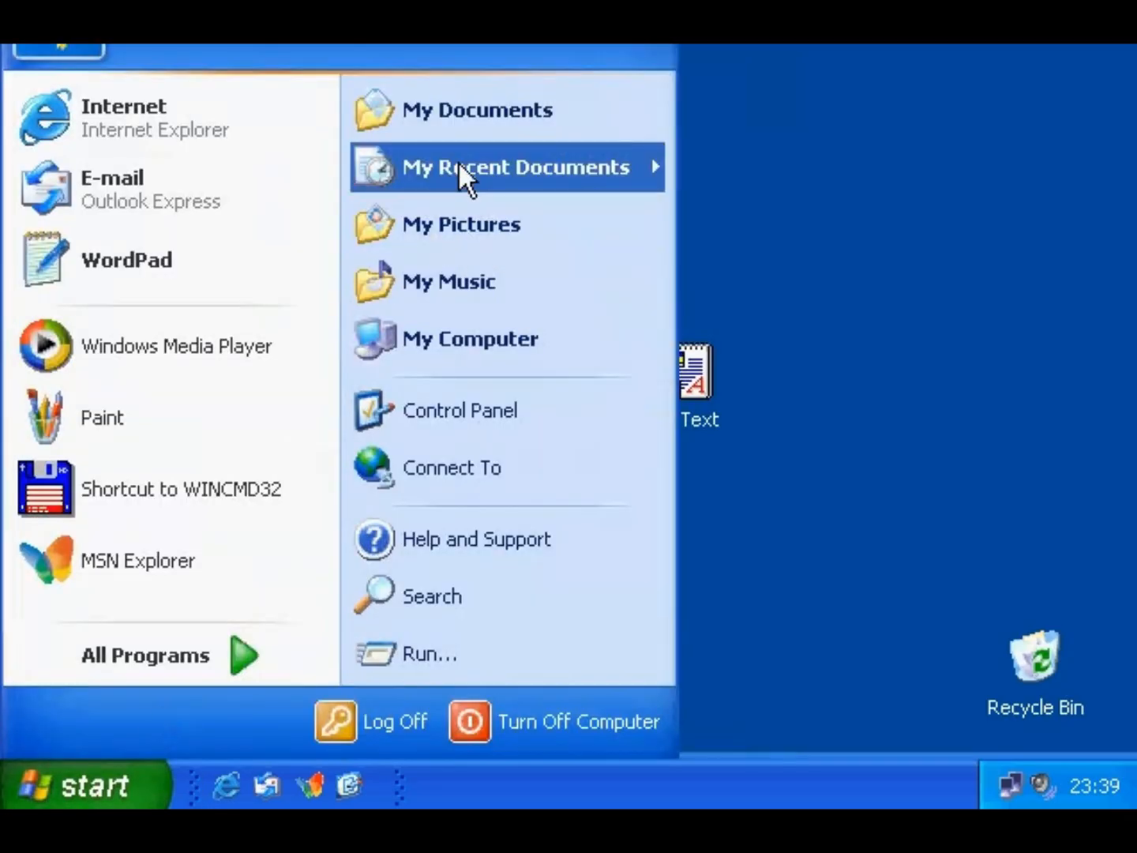
pyautogui.moveTo(458, 161)
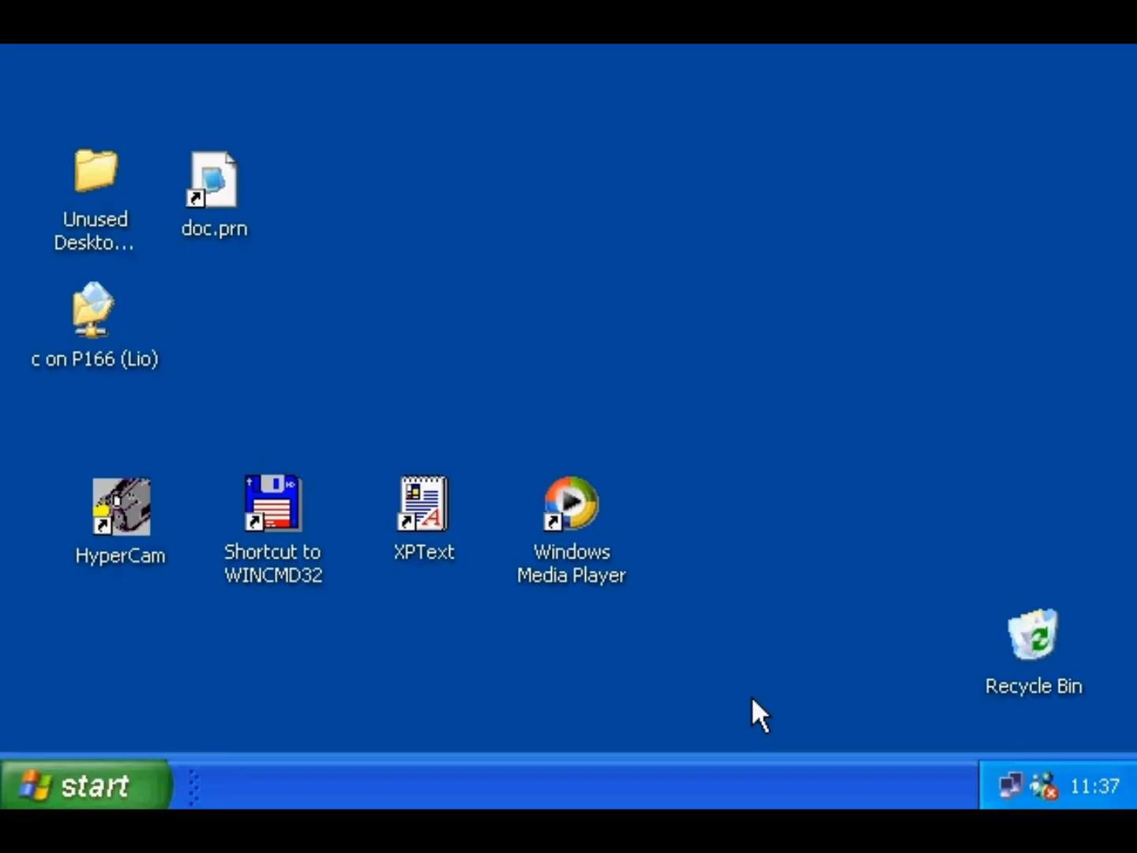
# - Add the Address toolbar to the taskbar
pyautogui.rightClick(419, 779)
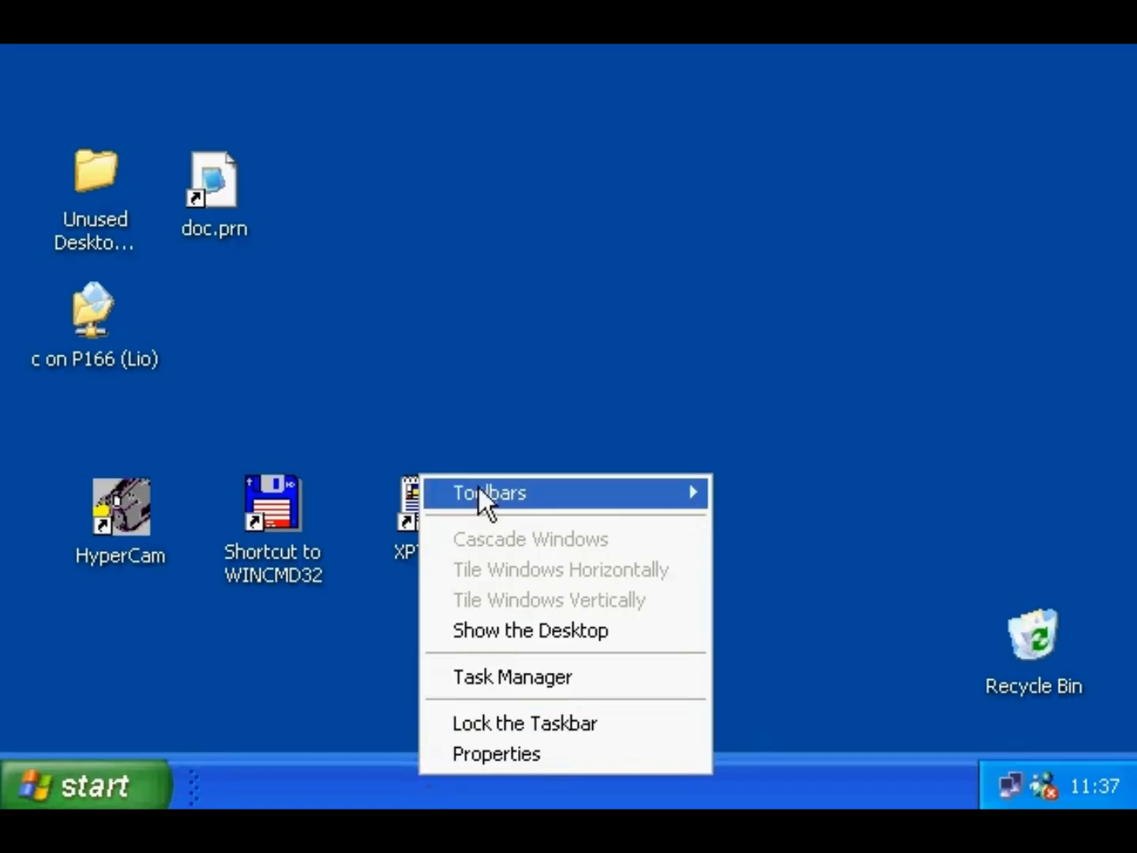
pyautogui.moveTo(470, 486)
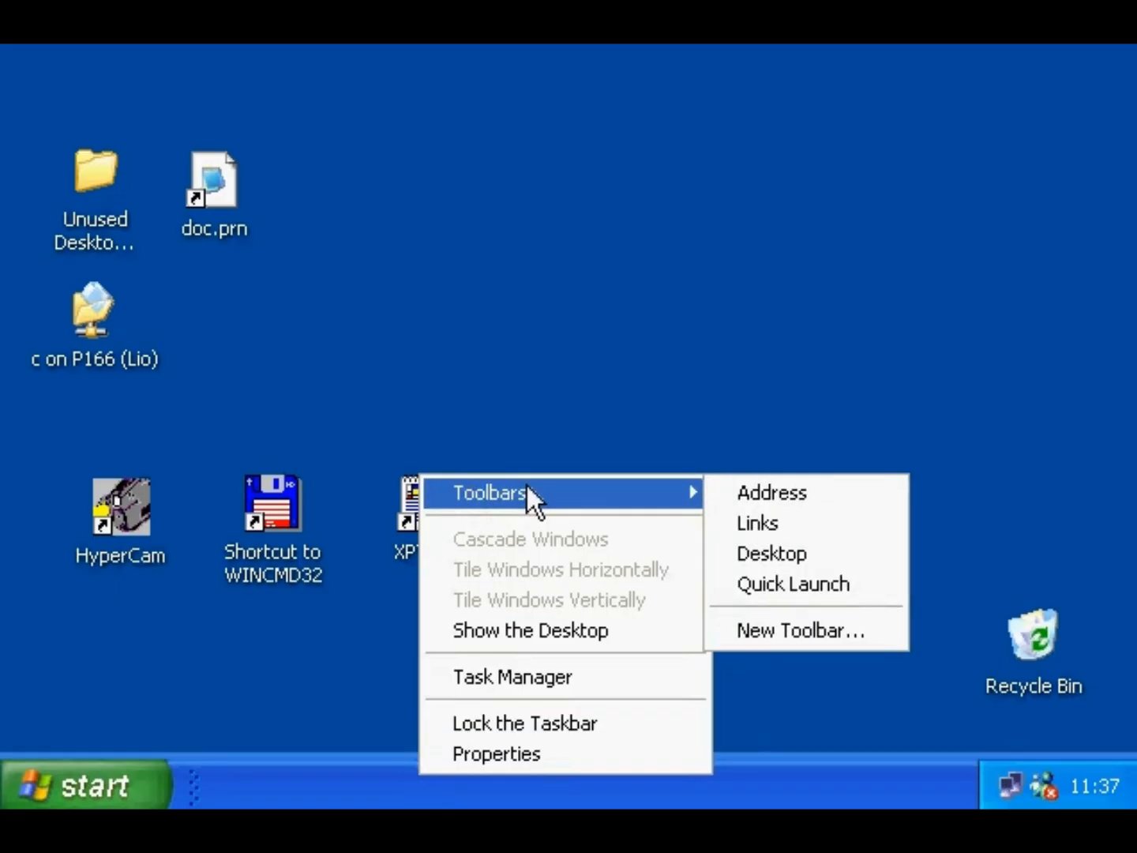
pyautogui.click(828, 494)
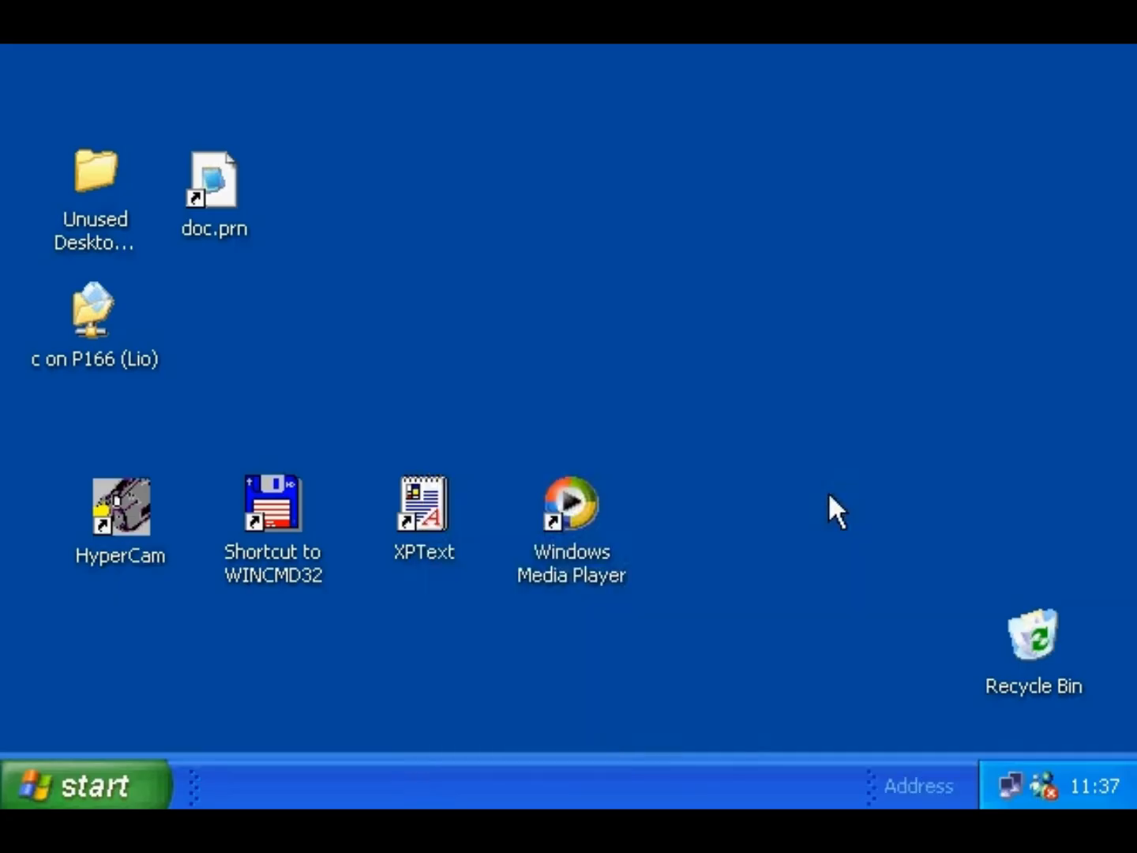
# - Expand the Address toolbar and enter c: to open Local Disk (C:)
pyautogui.doubleClick(922, 782)
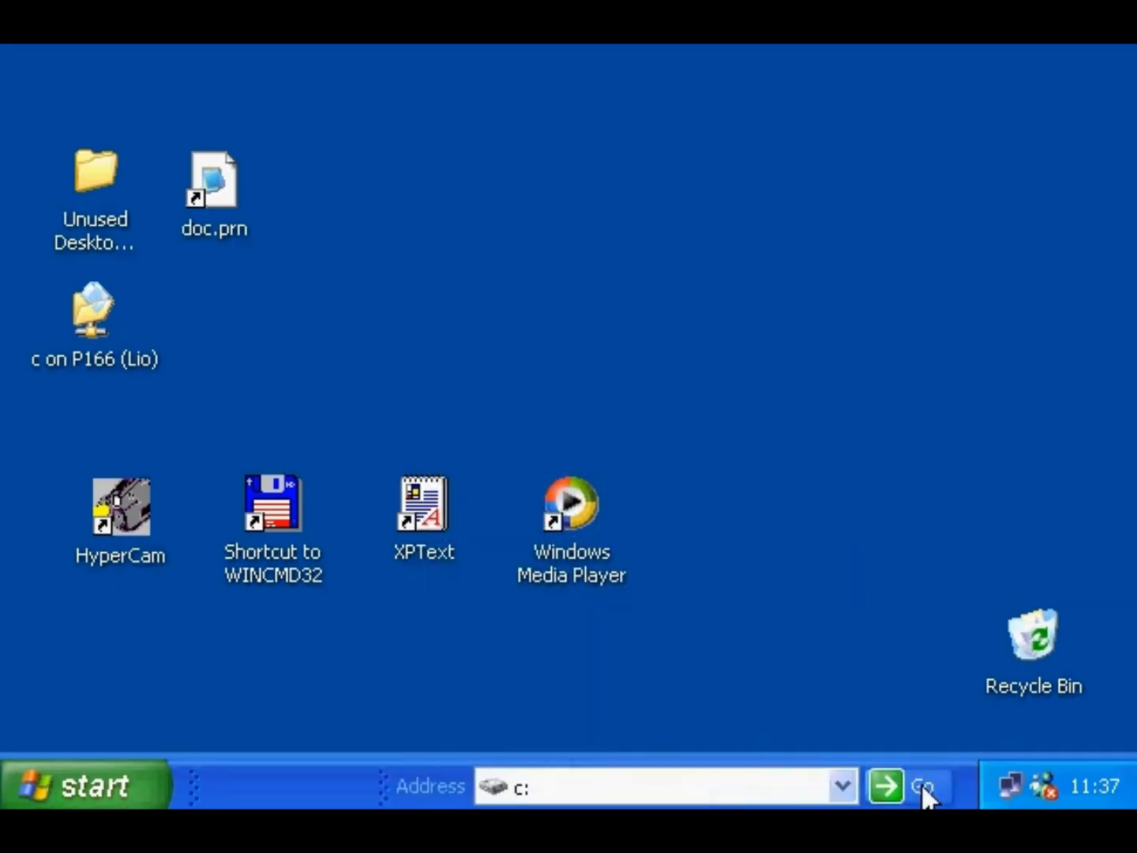
pyautogui.click(583, 790)
pyautogui.press('Return')
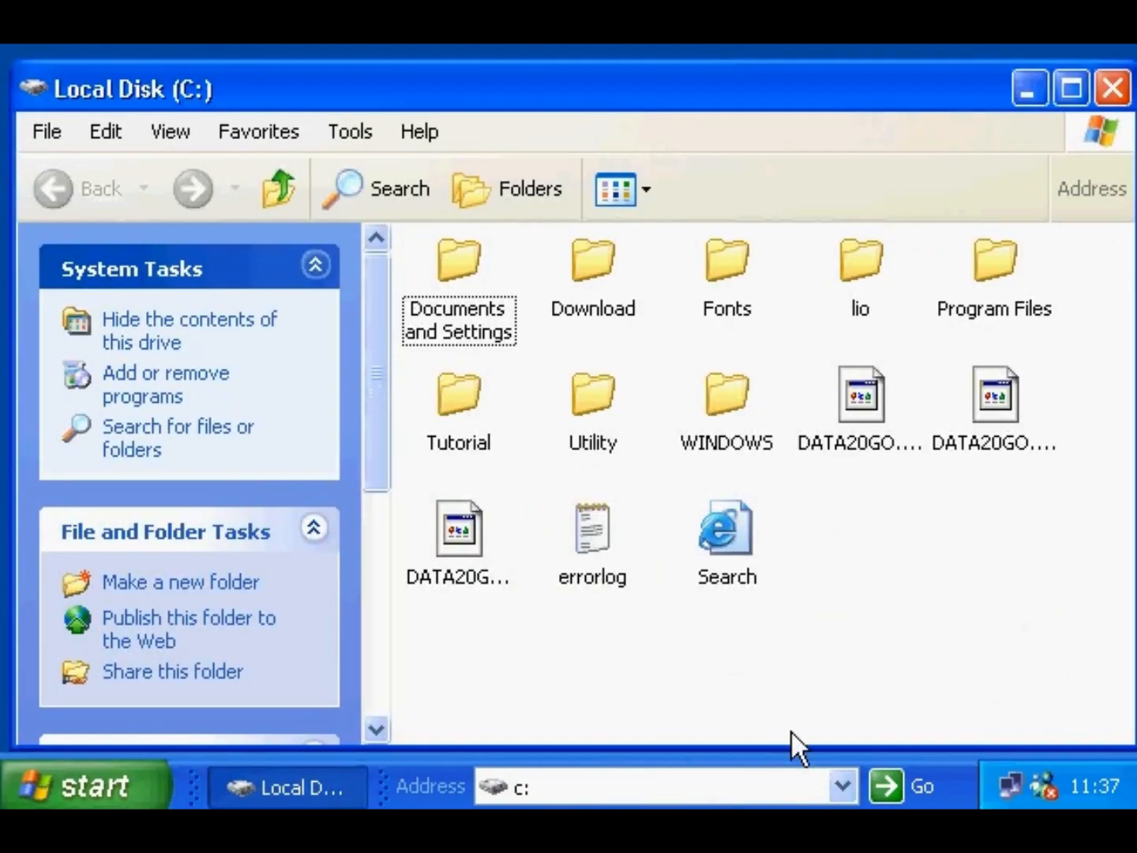
# - Remove the Address toolbar from the taskbar
pyautogui.rightClick(974, 782)
pyautogui.moveTo(851, 421)
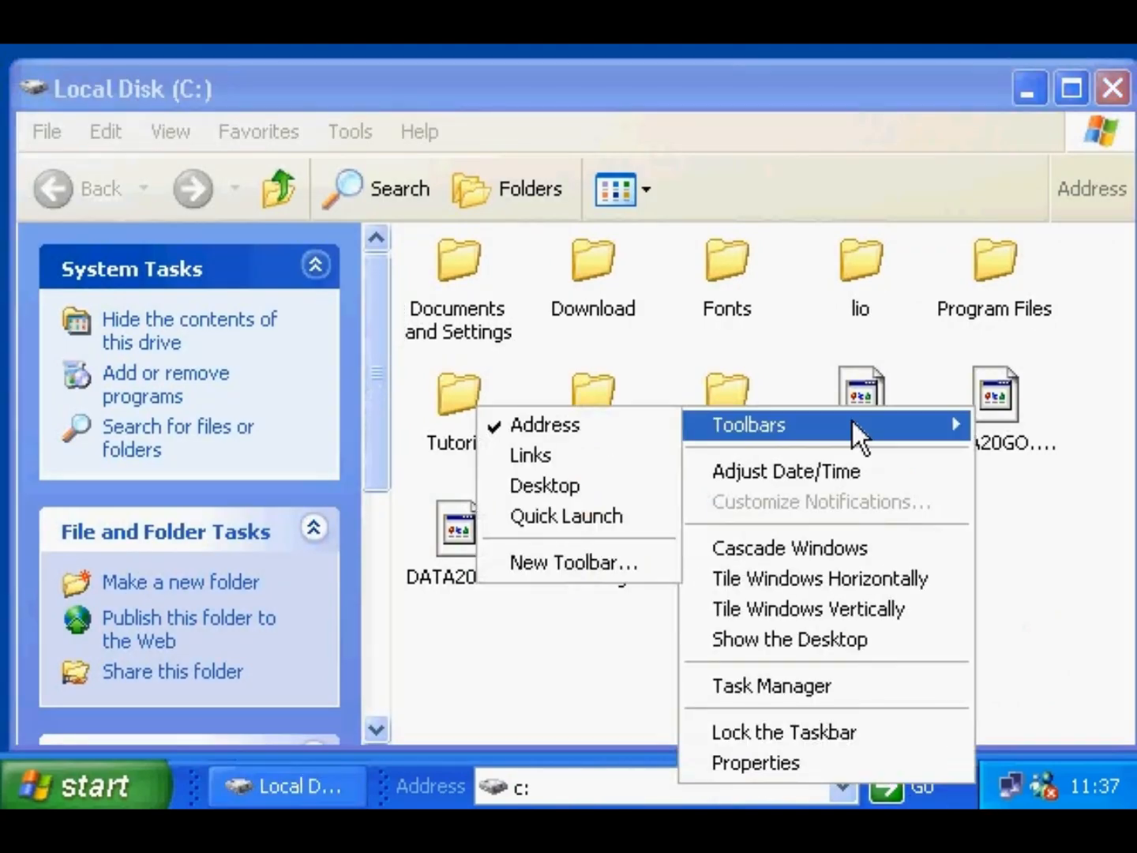
pyautogui.click(626, 421)
# - Add the Links toolbar and view its overflow items through the » chevron
pyautogui.rightClick(839, 781)
pyautogui.moveTo(868, 505)
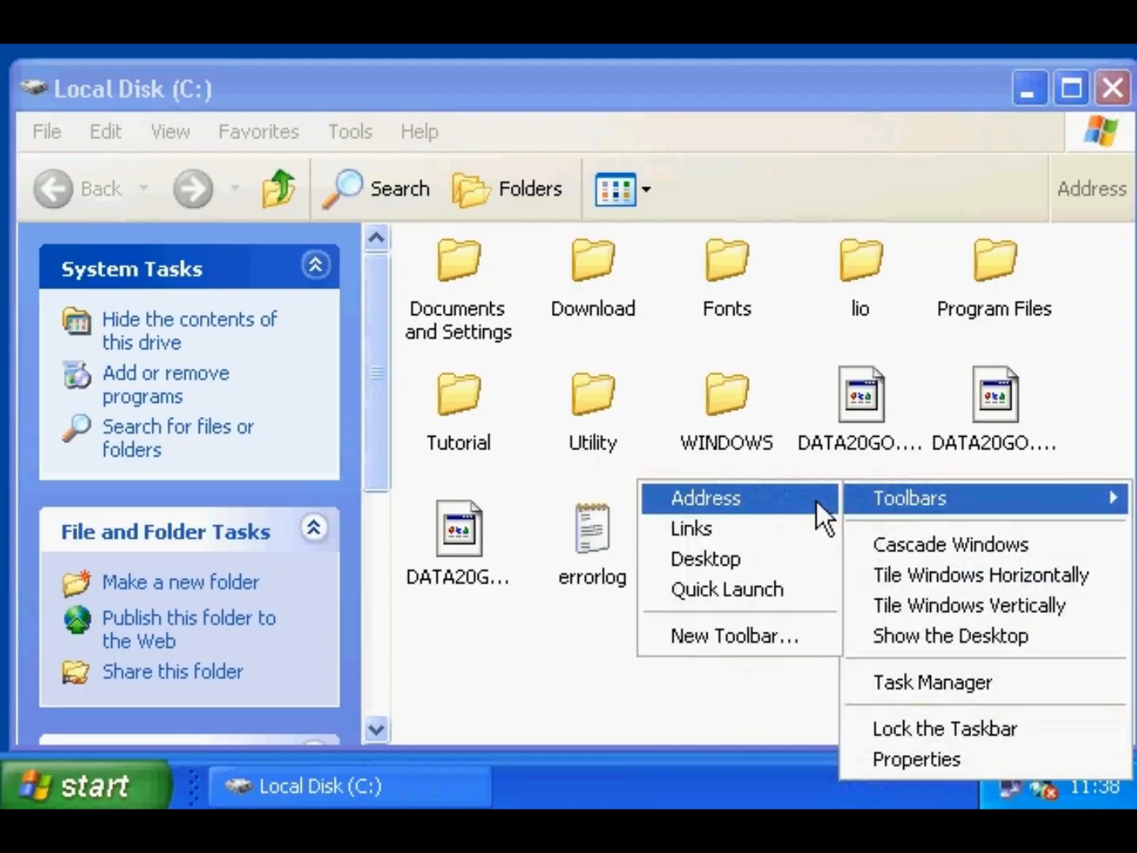
pyautogui.click(773, 529)
pyautogui.click(944, 777)
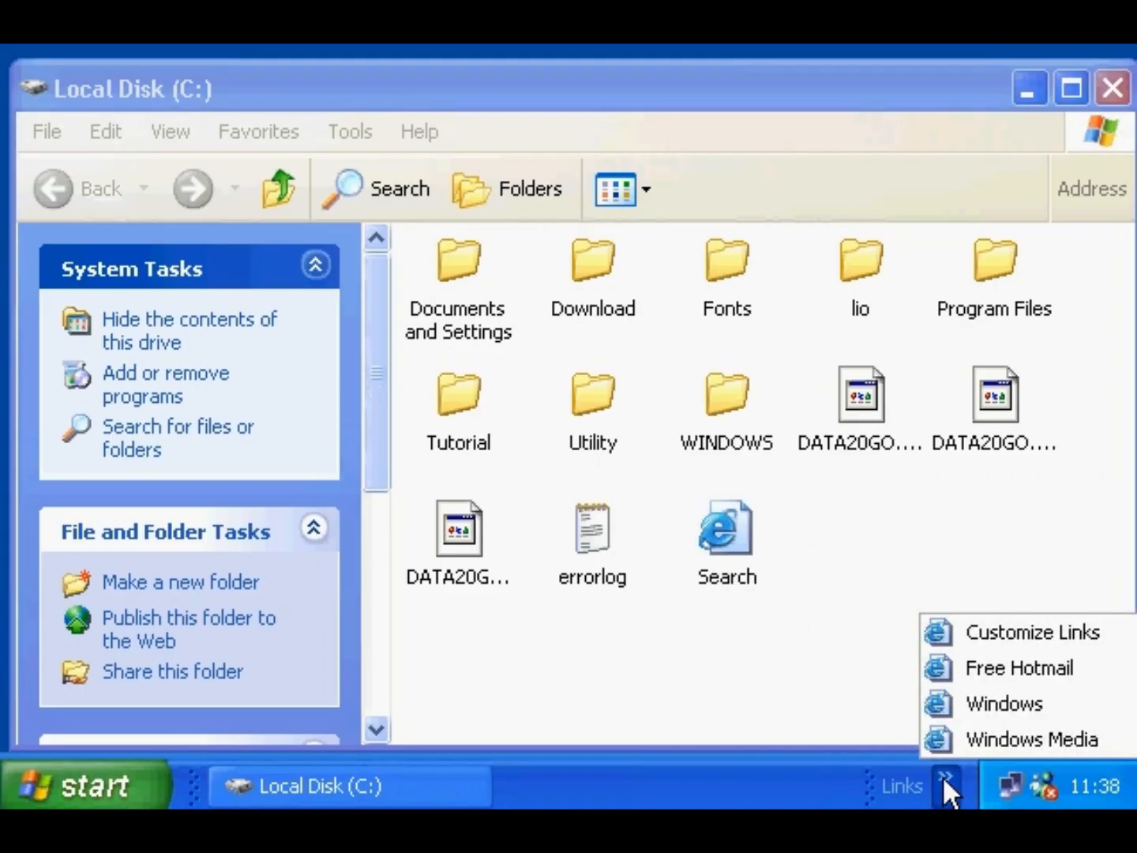
# - Add the Desktop toolbar, view its items, then add the Quick Launch toolbar
pyautogui.rightClick(966, 772)
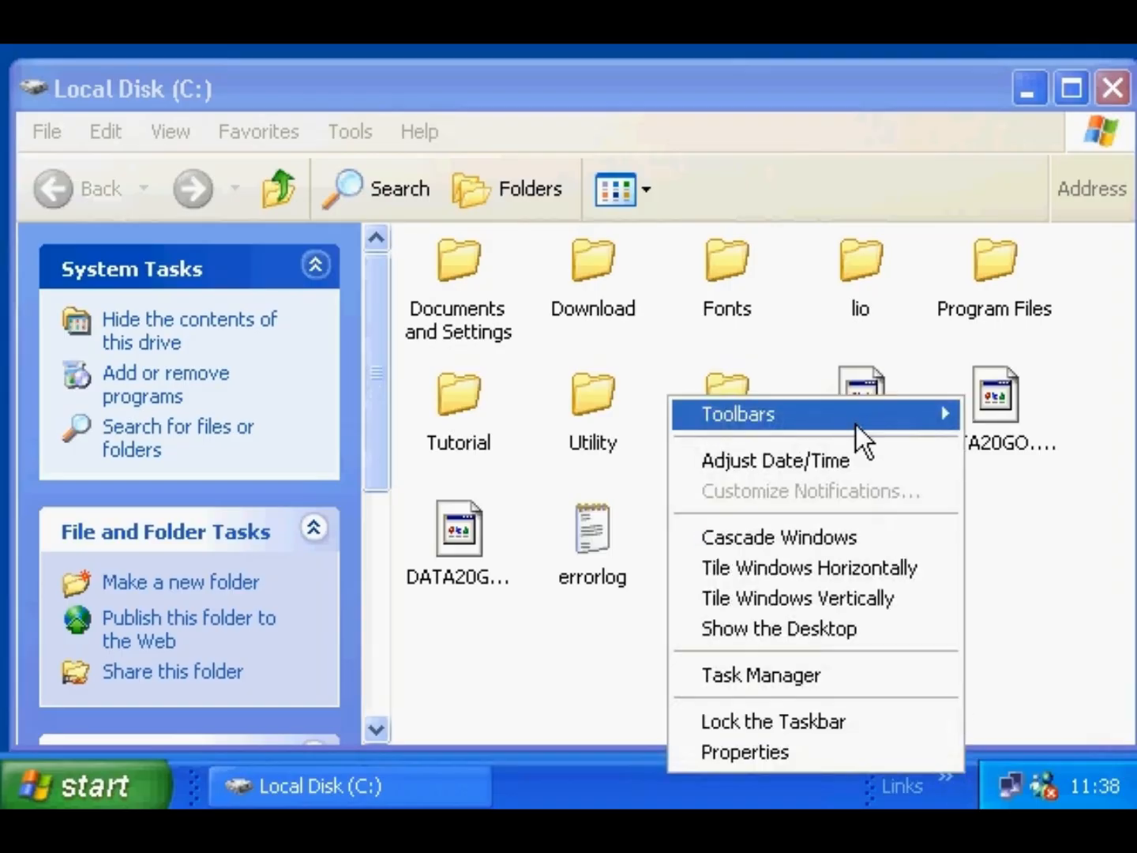
pyautogui.moveTo(856, 425)
pyautogui.click(601, 474)
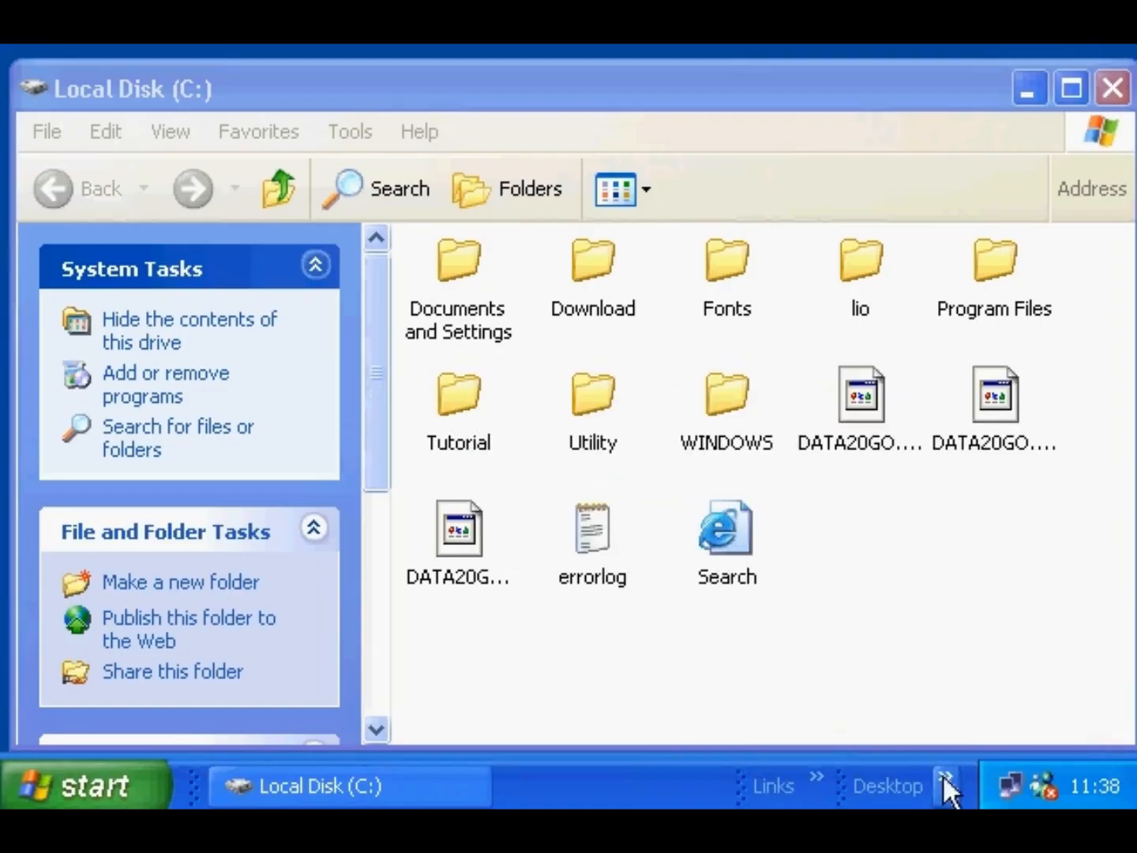
pyautogui.click(945, 777)
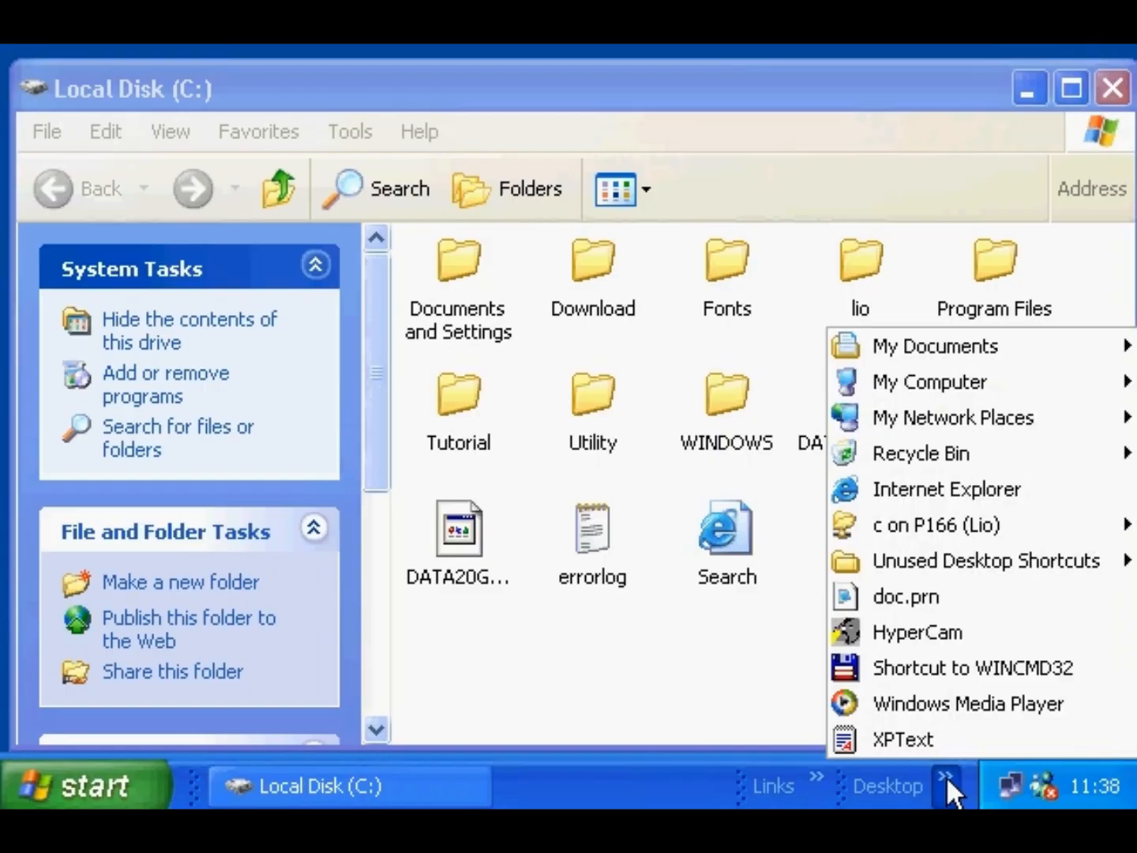
pyautogui.rightClick(965, 776)
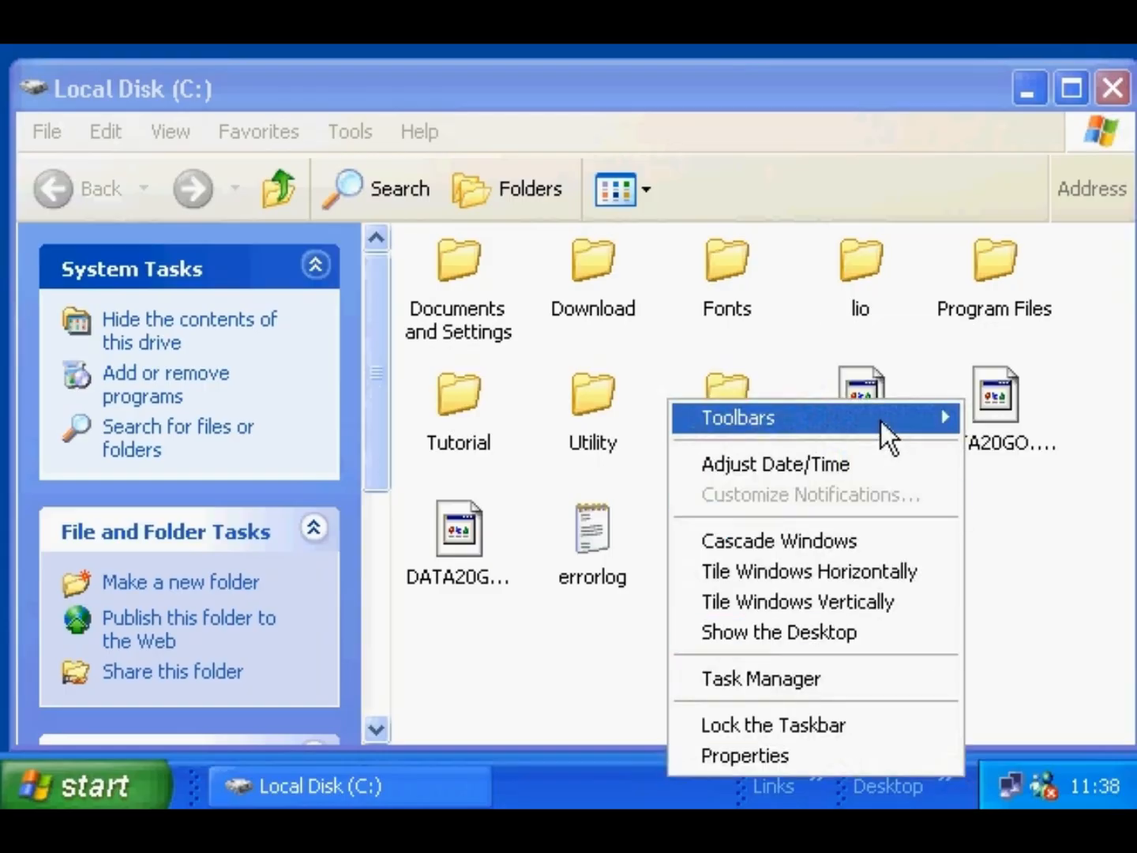
pyautogui.moveTo(699, 419)
pyautogui.click(593, 511)
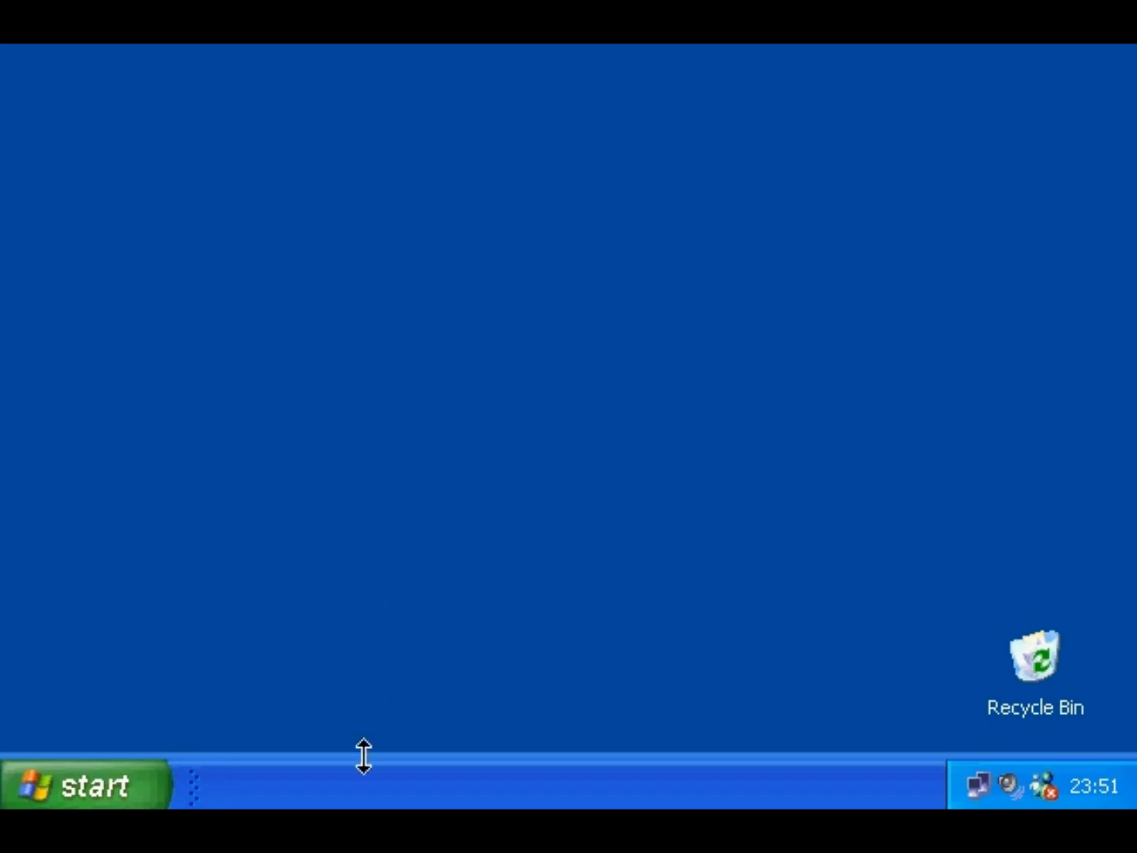
# - Create a New Toolbar from the My Documents > My Pictures folder
pyautogui.rightClick(364, 780)
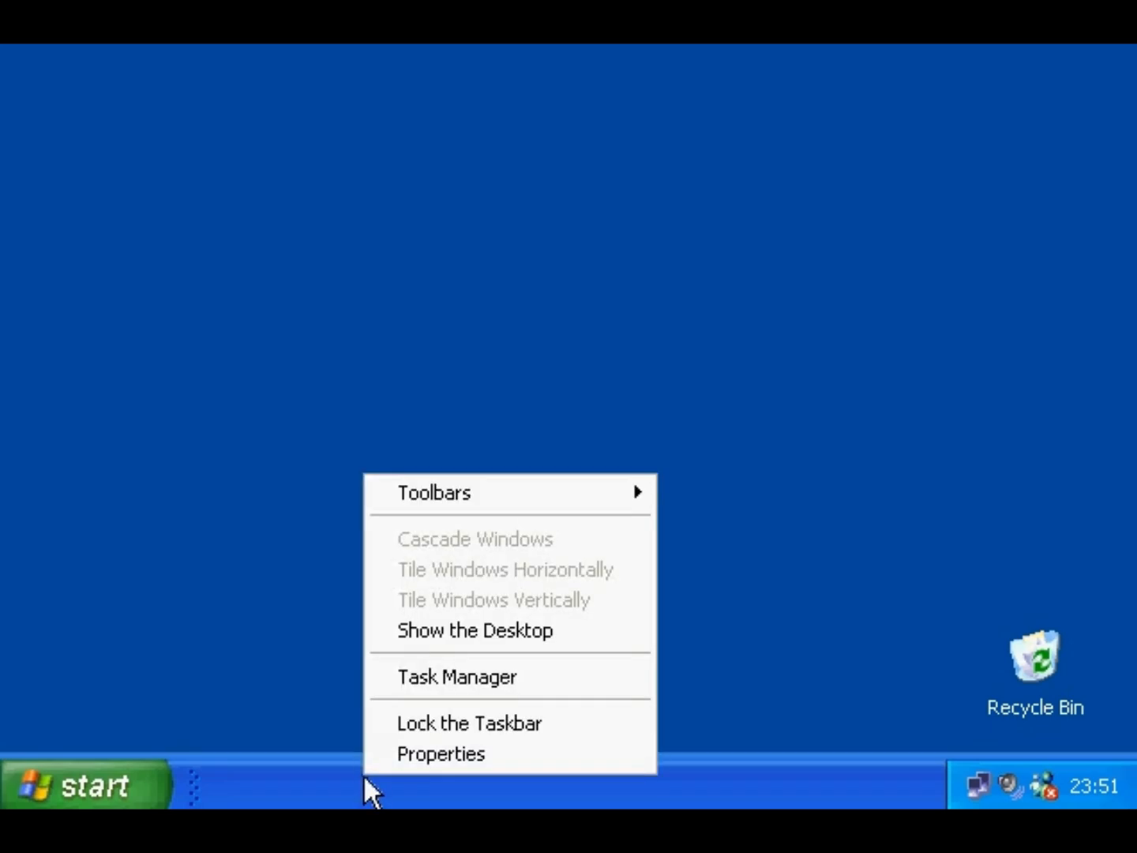
pyautogui.moveTo(385, 492)
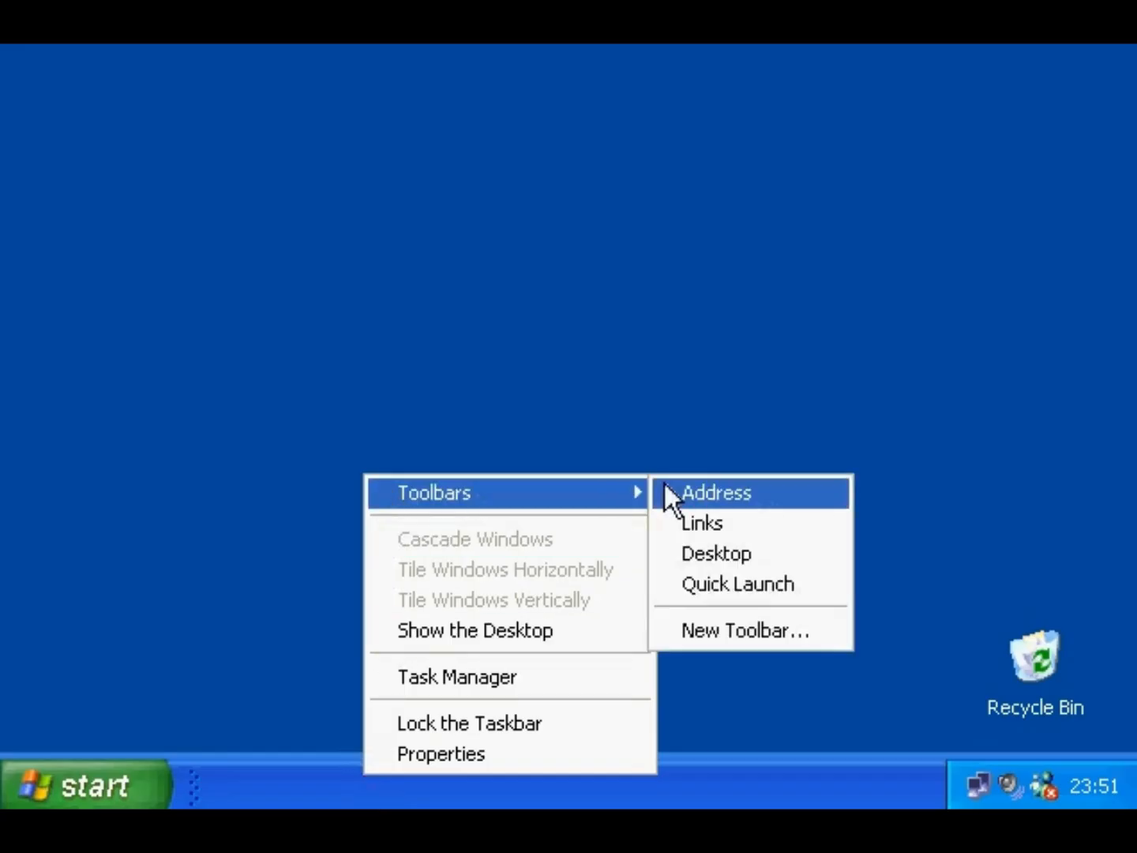
pyautogui.click(721, 631)
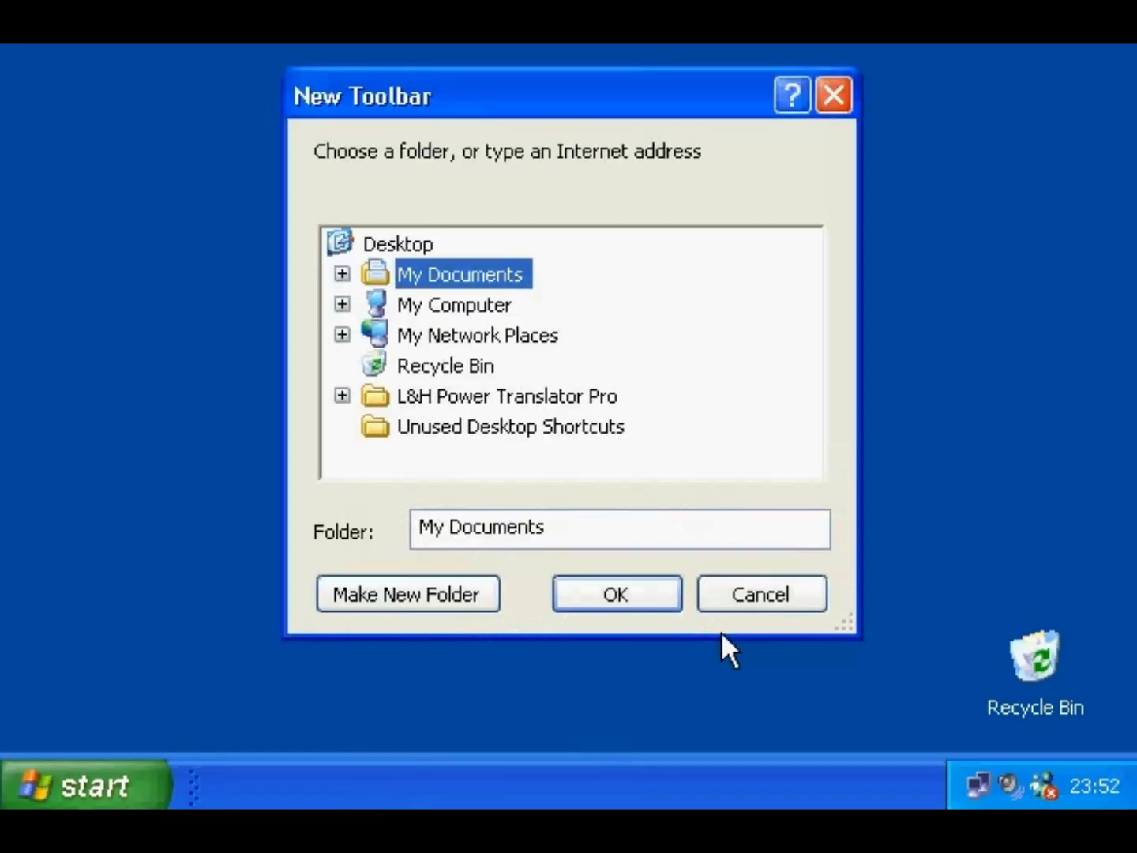
pyautogui.click(343, 276)
pyautogui.click(460, 336)
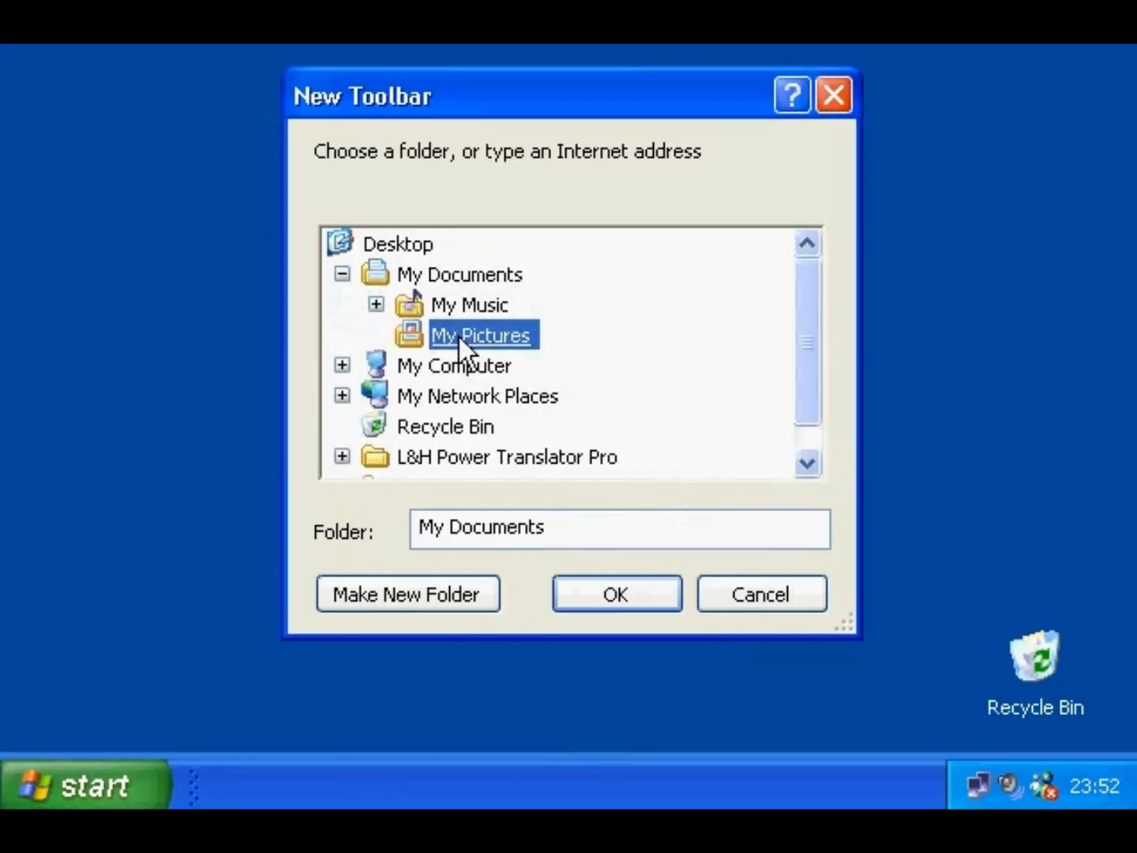
pyautogui.click(611, 593)
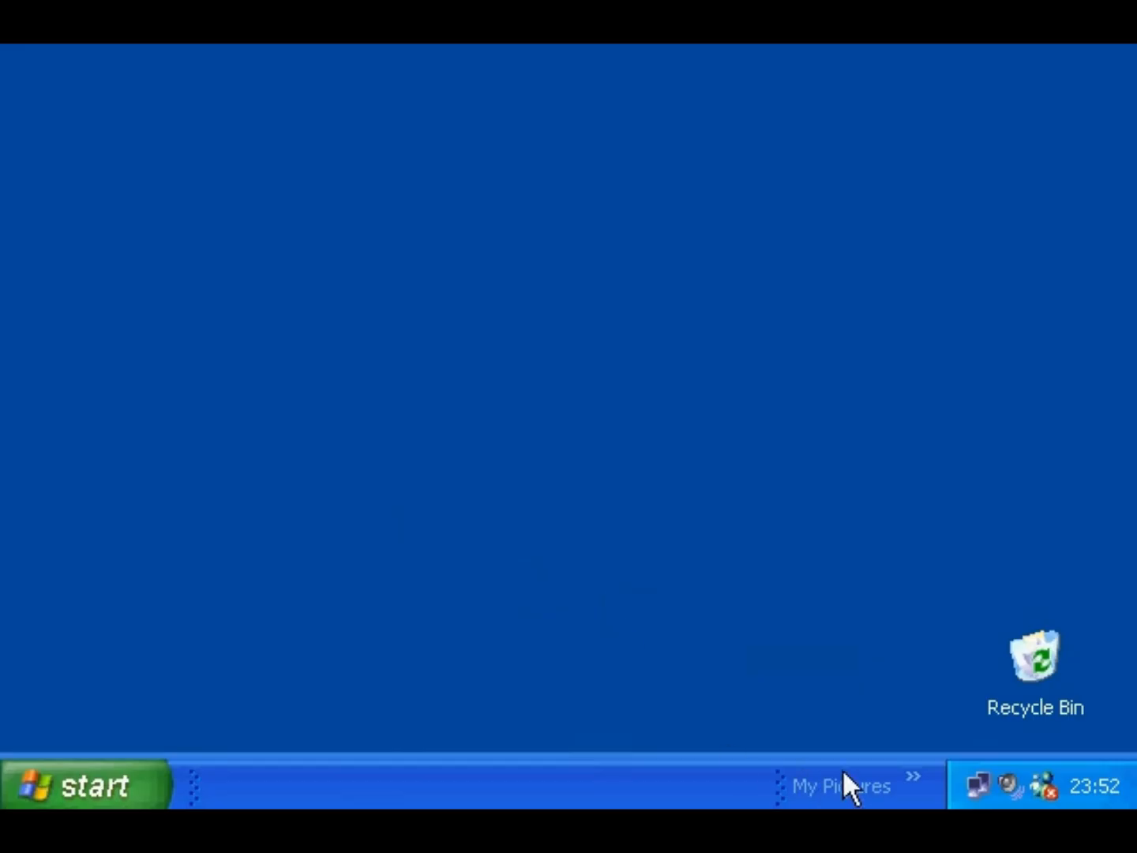
# - Open Sample Pictures from the My Pictures toolbar's » chevron list
pyautogui.click(914, 778)
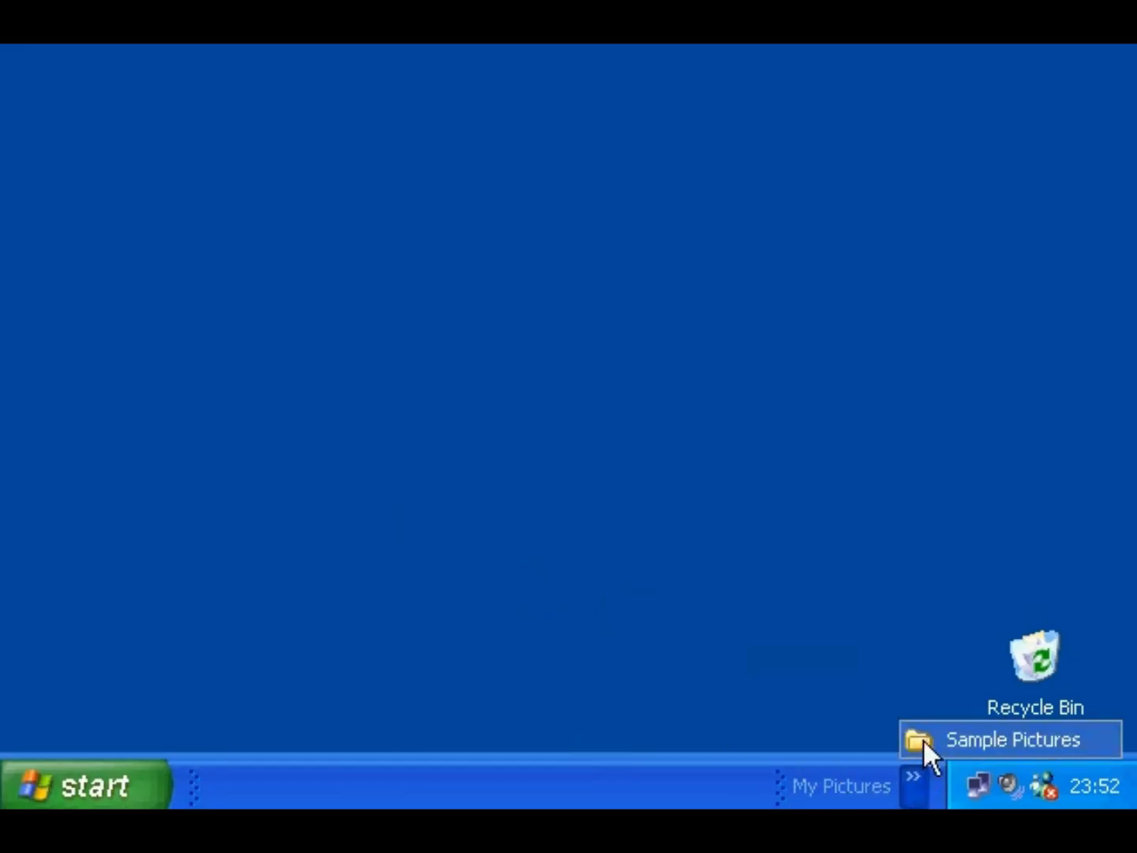
pyautogui.click(923, 738)
pyautogui.click(1003, 691)
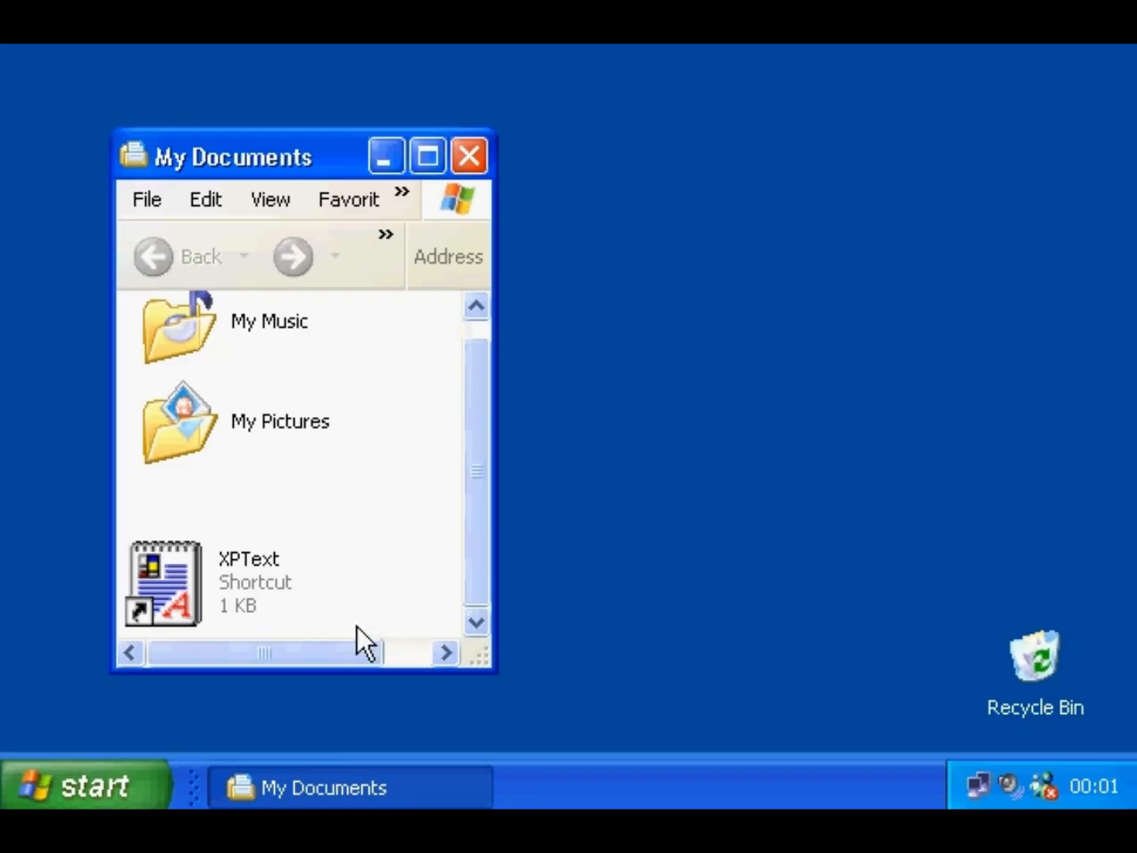
# - Print XPText from its shortcut, then open the HP LaserJet III queue's Printer menu to cancel all documents
pyautogui.rightClick(181, 578)
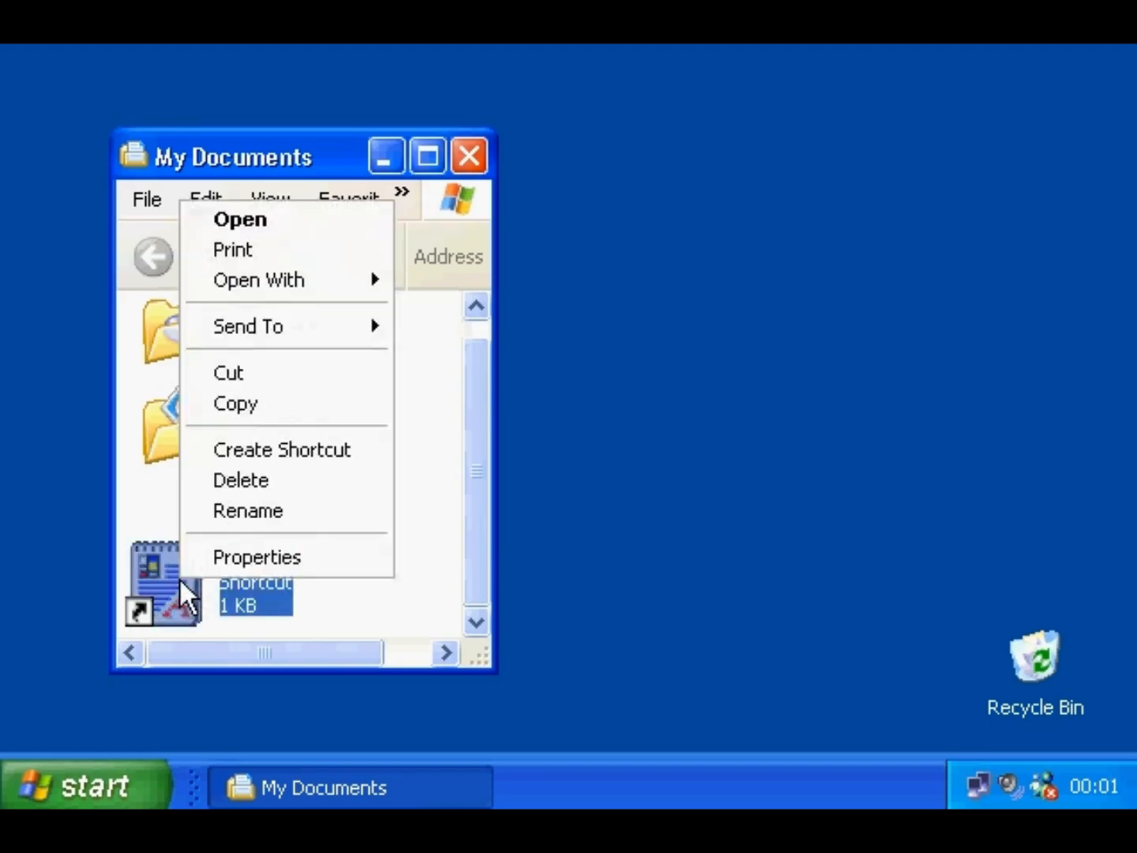
pyautogui.click(237, 254)
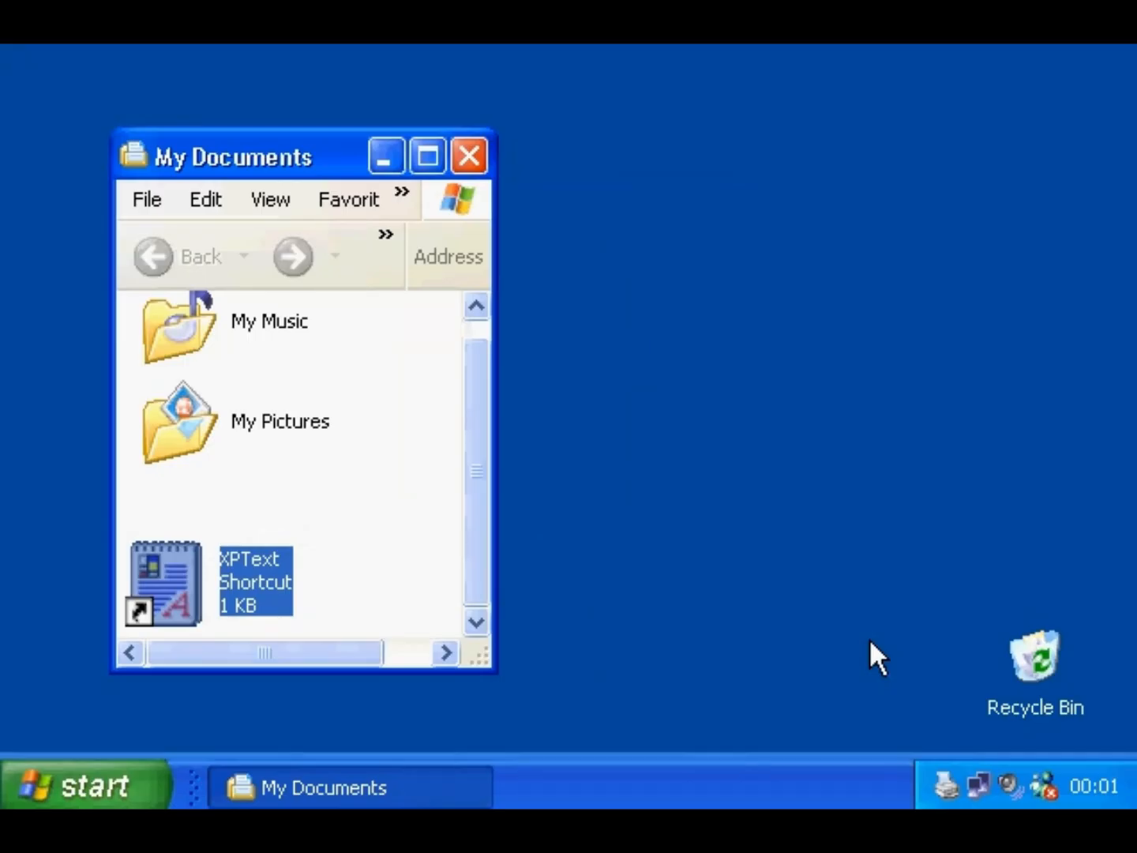
pyautogui.doubleClick(946, 784)
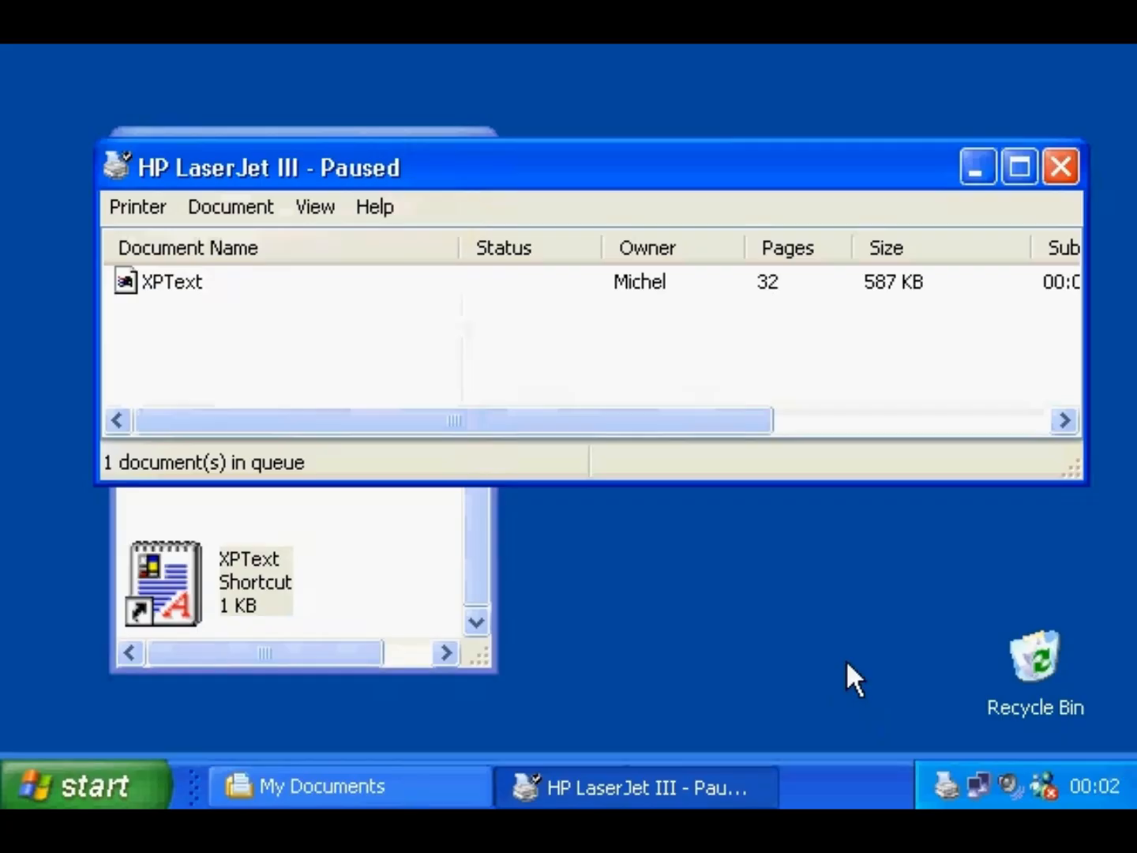
pyautogui.click(147, 220)
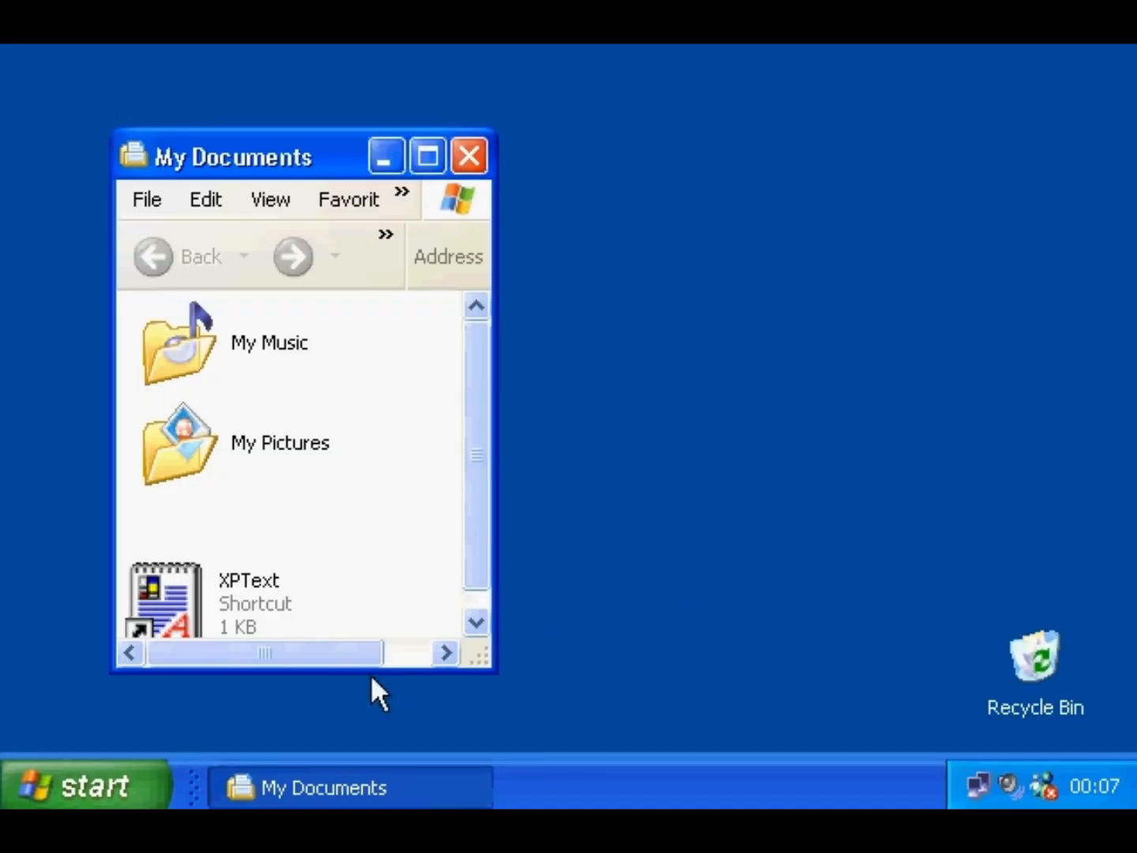
# - Pause the HP LaserJet III printer from Control Panel's installed printers view
pyautogui.click(127, 780)
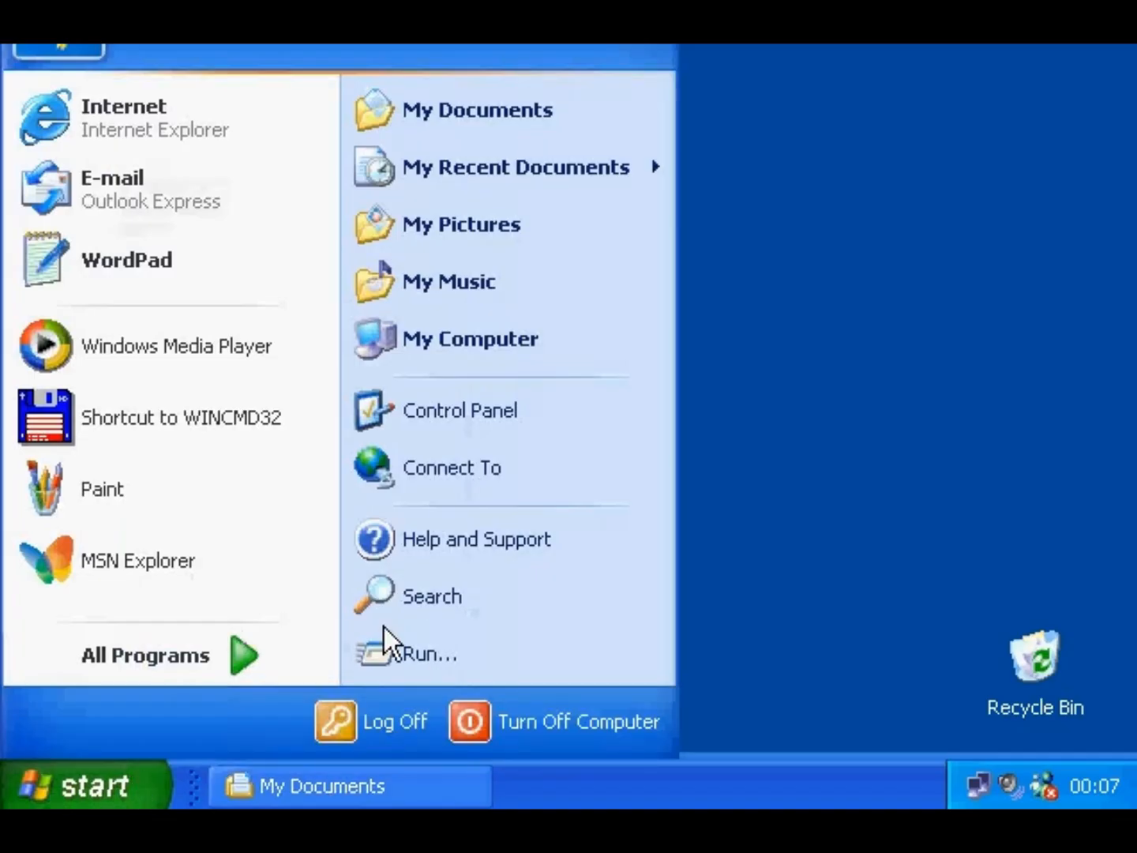
pyautogui.click(443, 424)
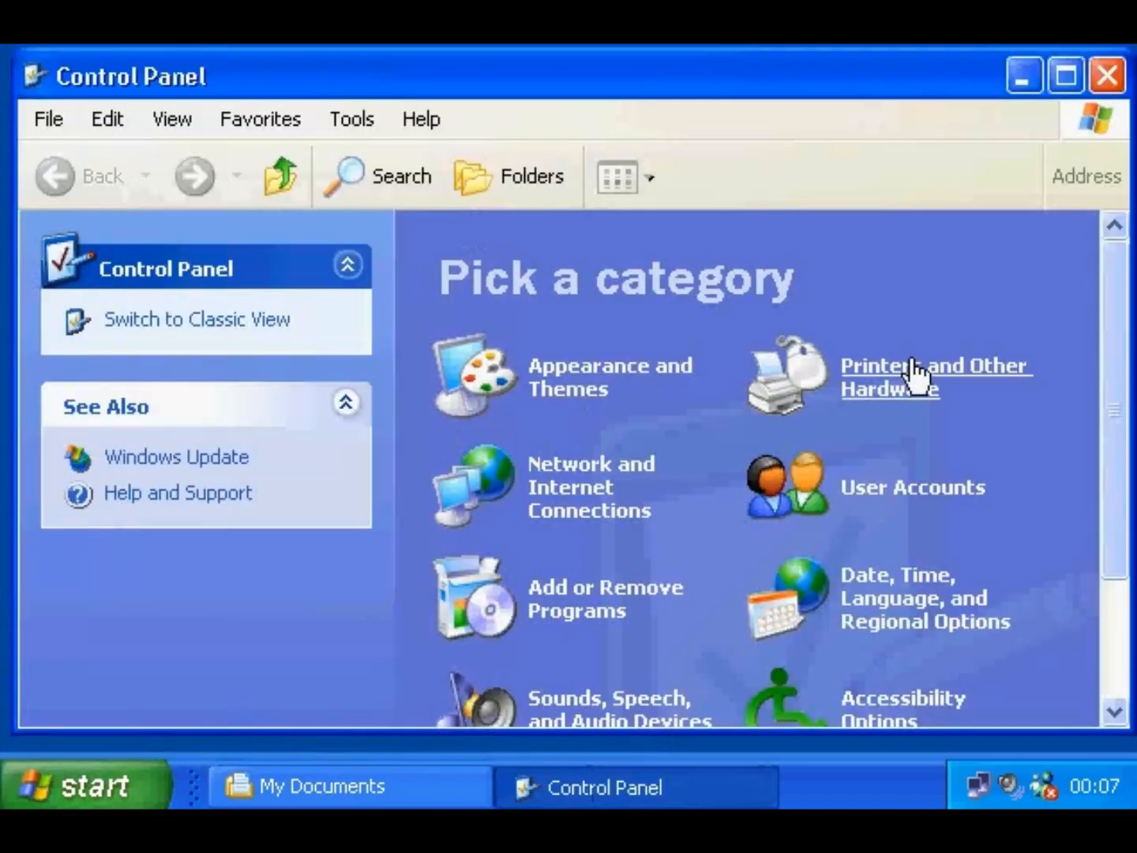
pyautogui.click(905, 376)
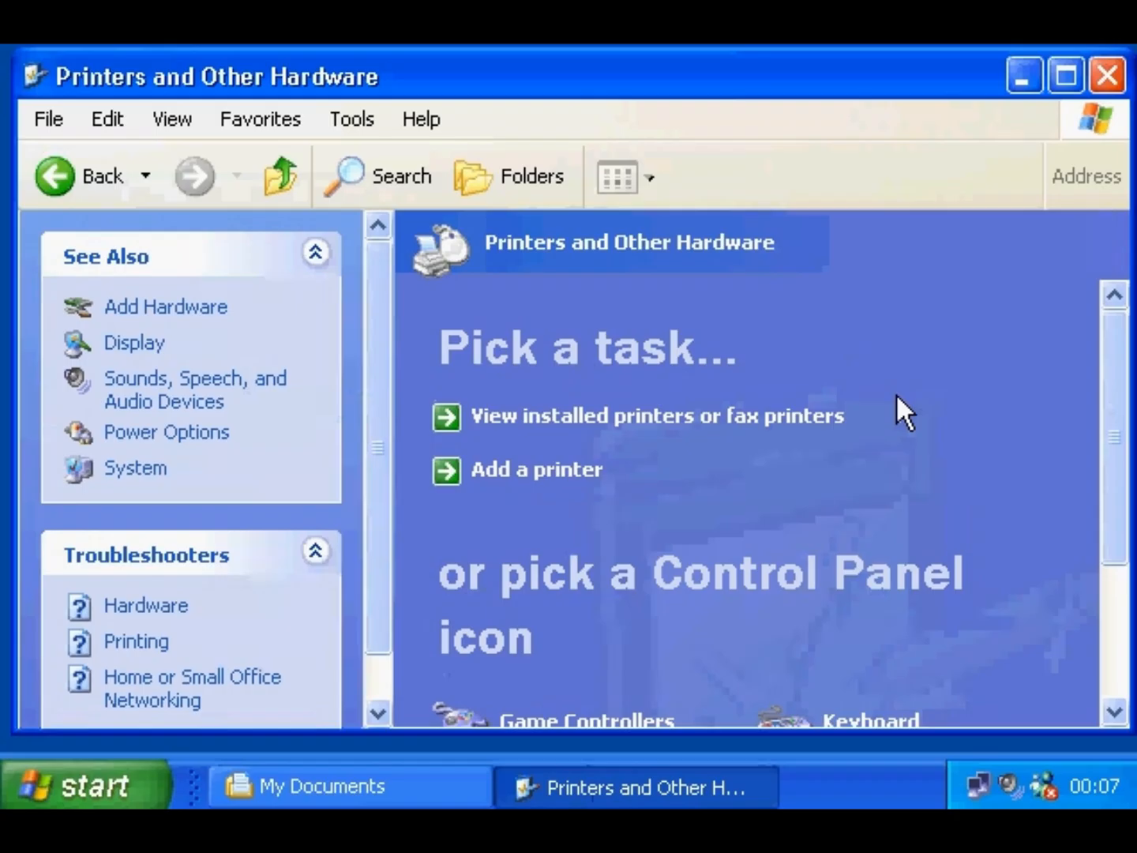
pyautogui.click(814, 418)
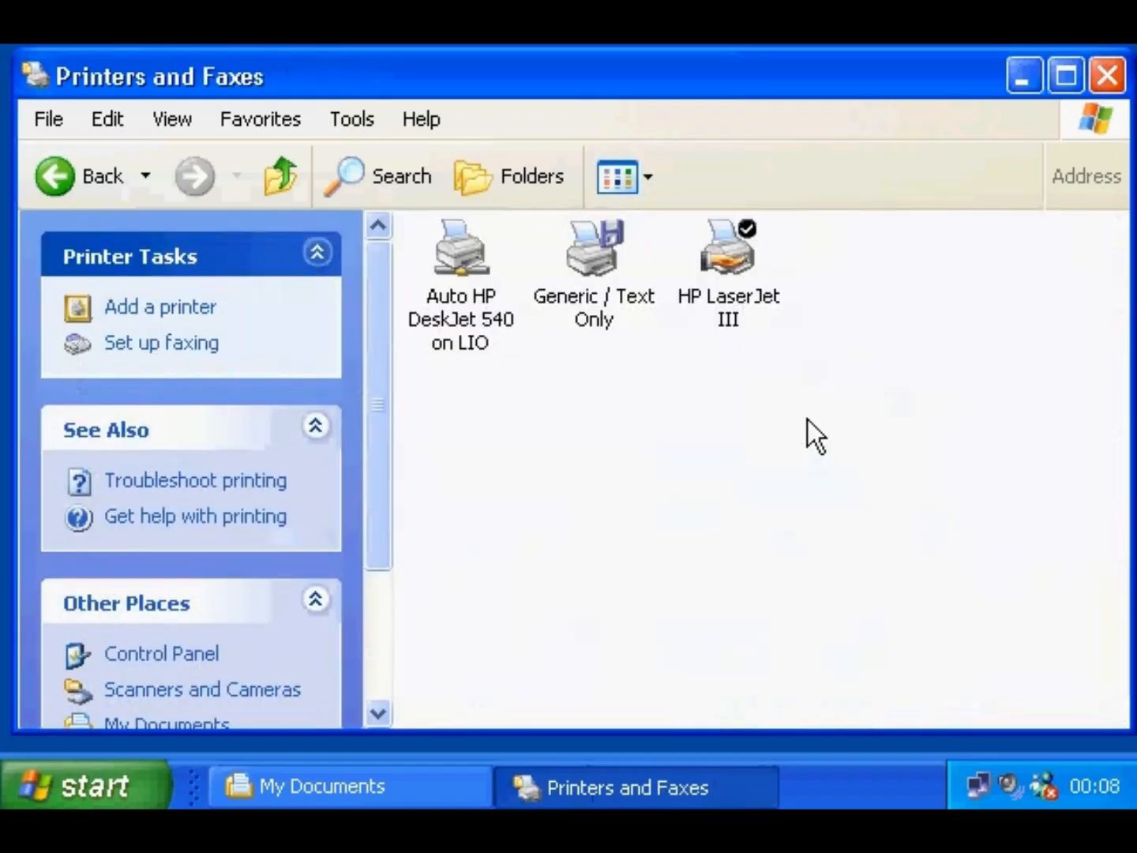
pyautogui.click(750, 273)
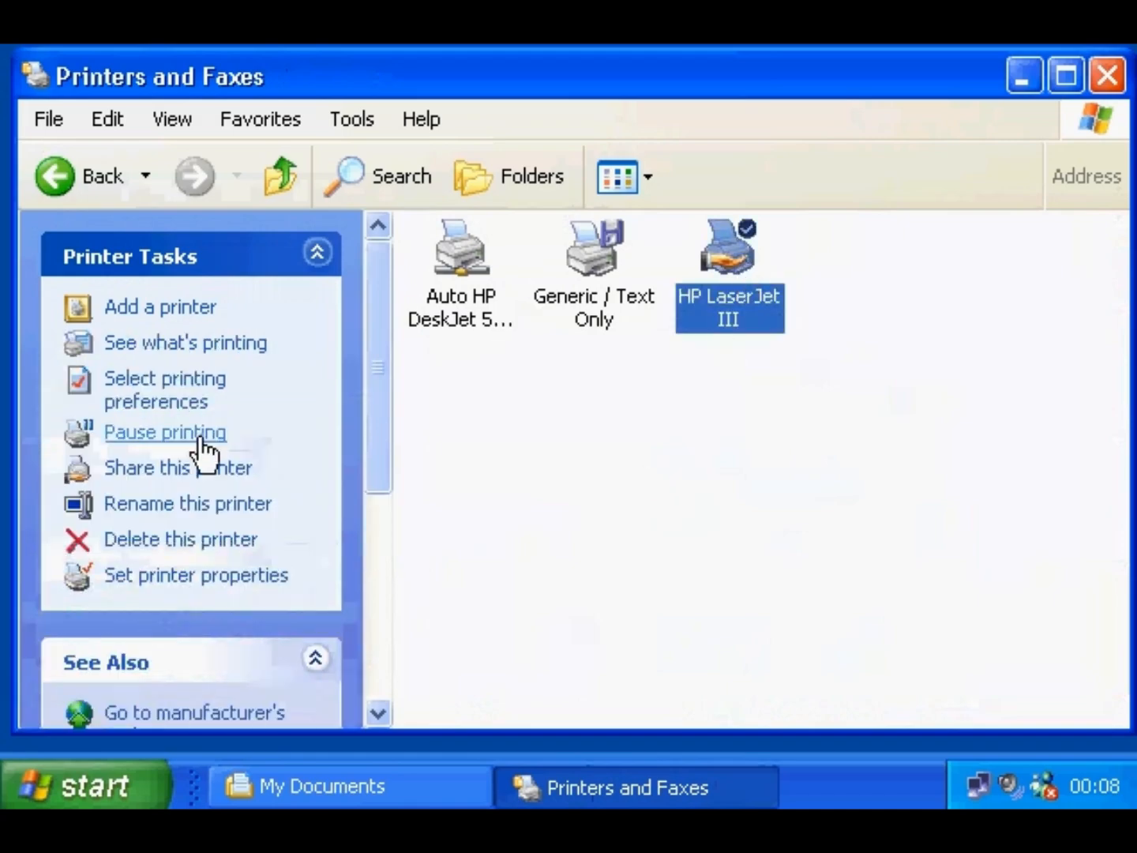
pyautogui.click(201, 448)
# - Print XPText to the paused printer and open its tray queue's Printer menu
pyautogui.click(305, 789)
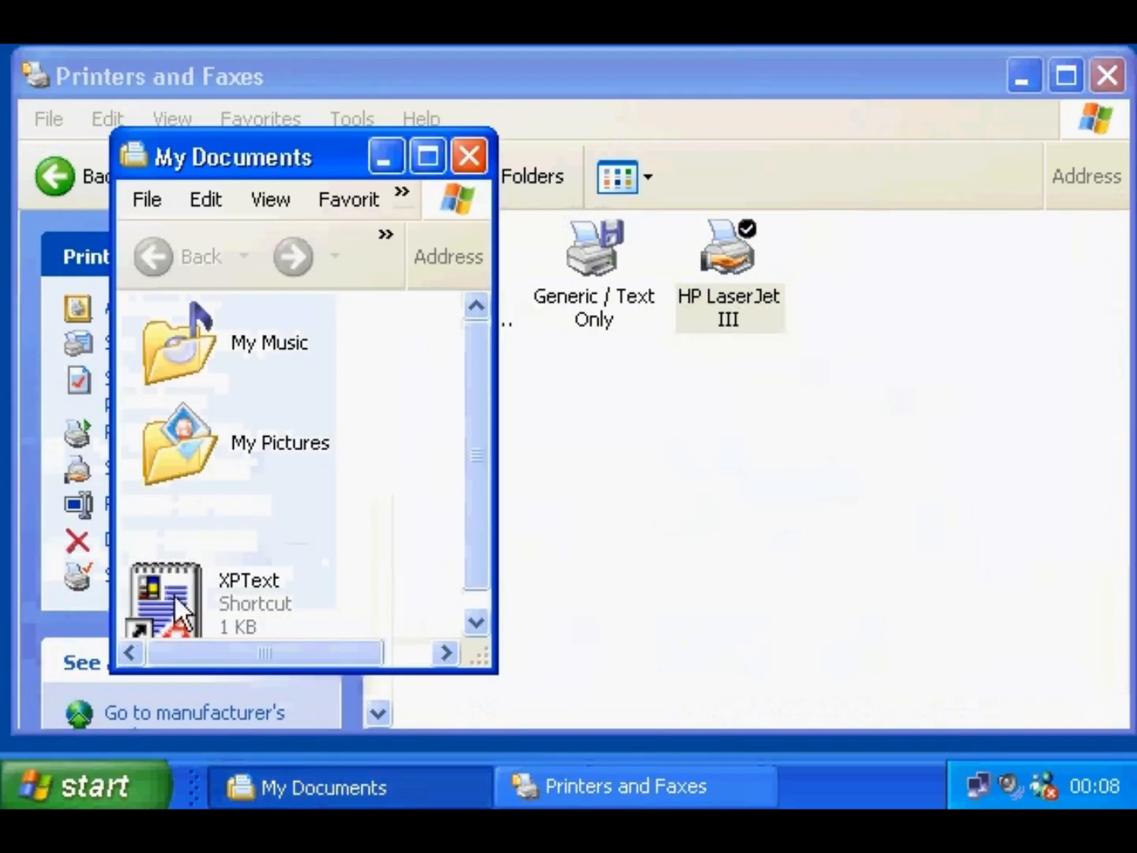
pyautogui.rightClick(174, 593)
pyautogui.click(215, 270)
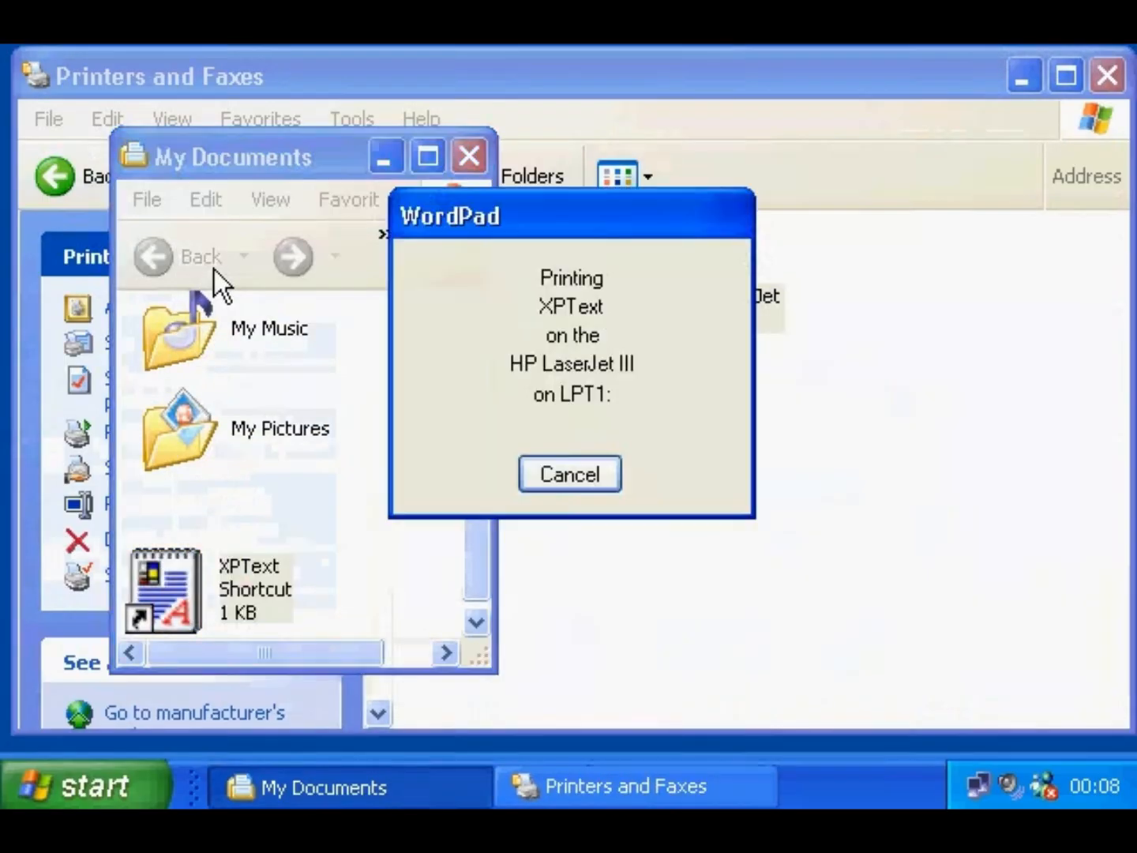
pyautogui.click(477, 161)
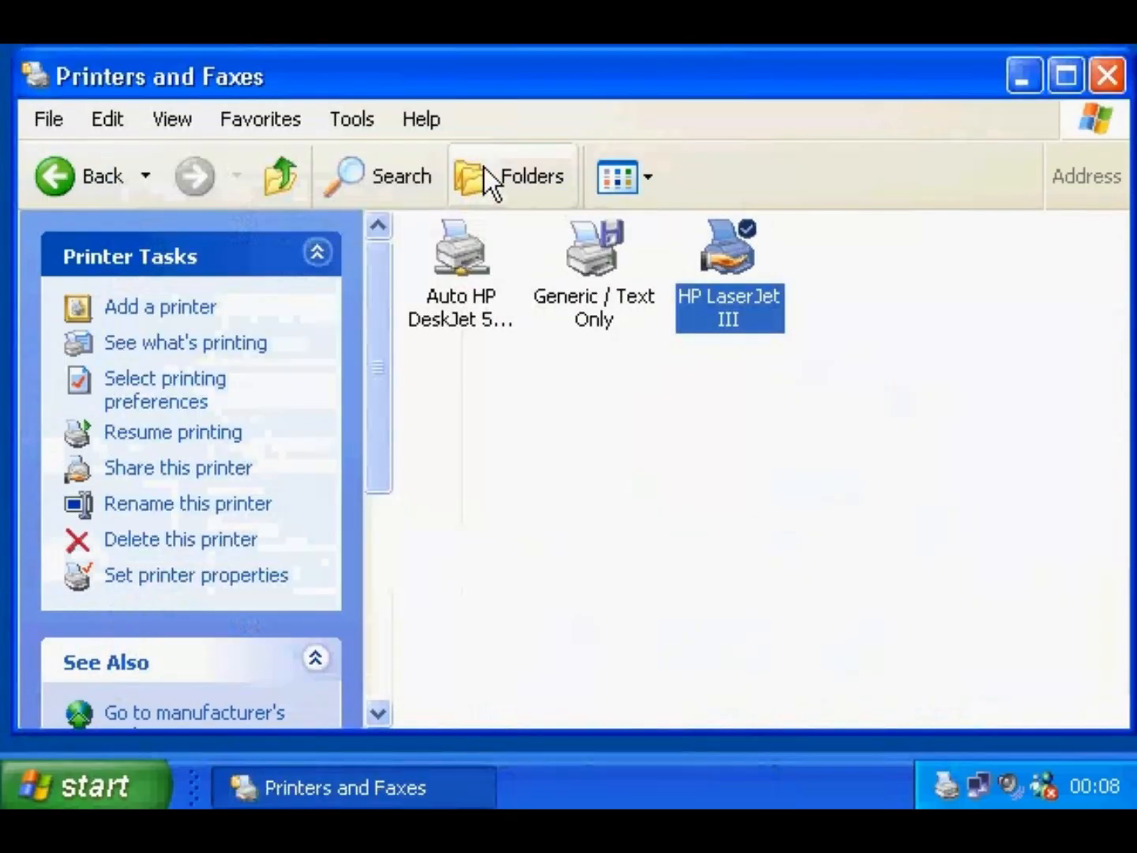
pyautogui.click(1108, 76)
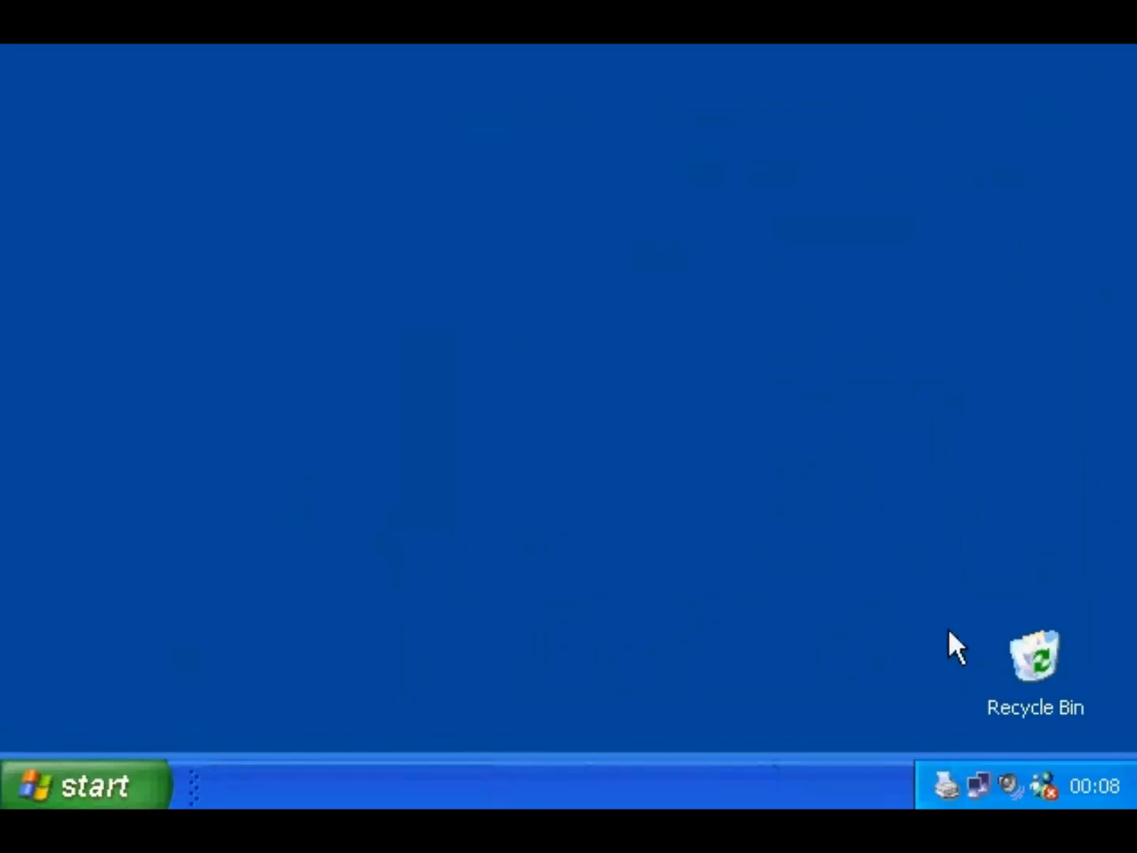
pyautogui.doubleClick(946, 785)
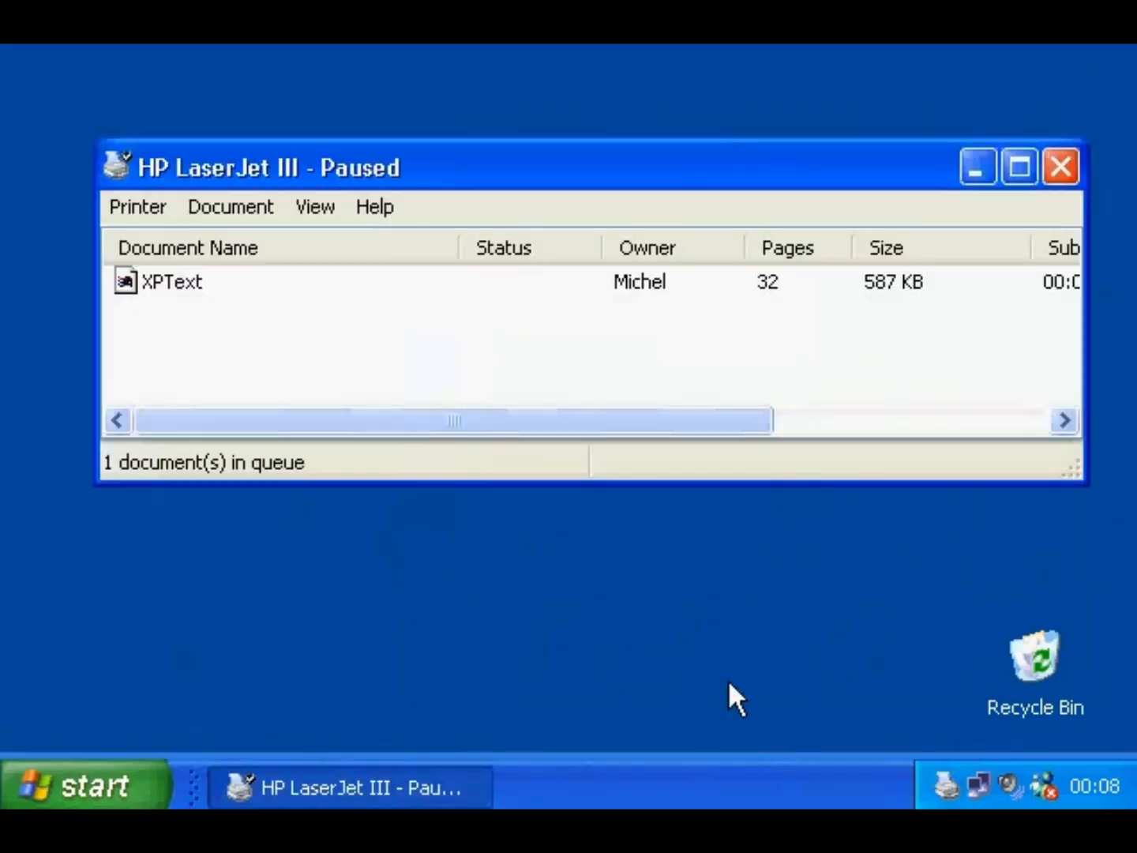
pyautogui.click(140, 209)
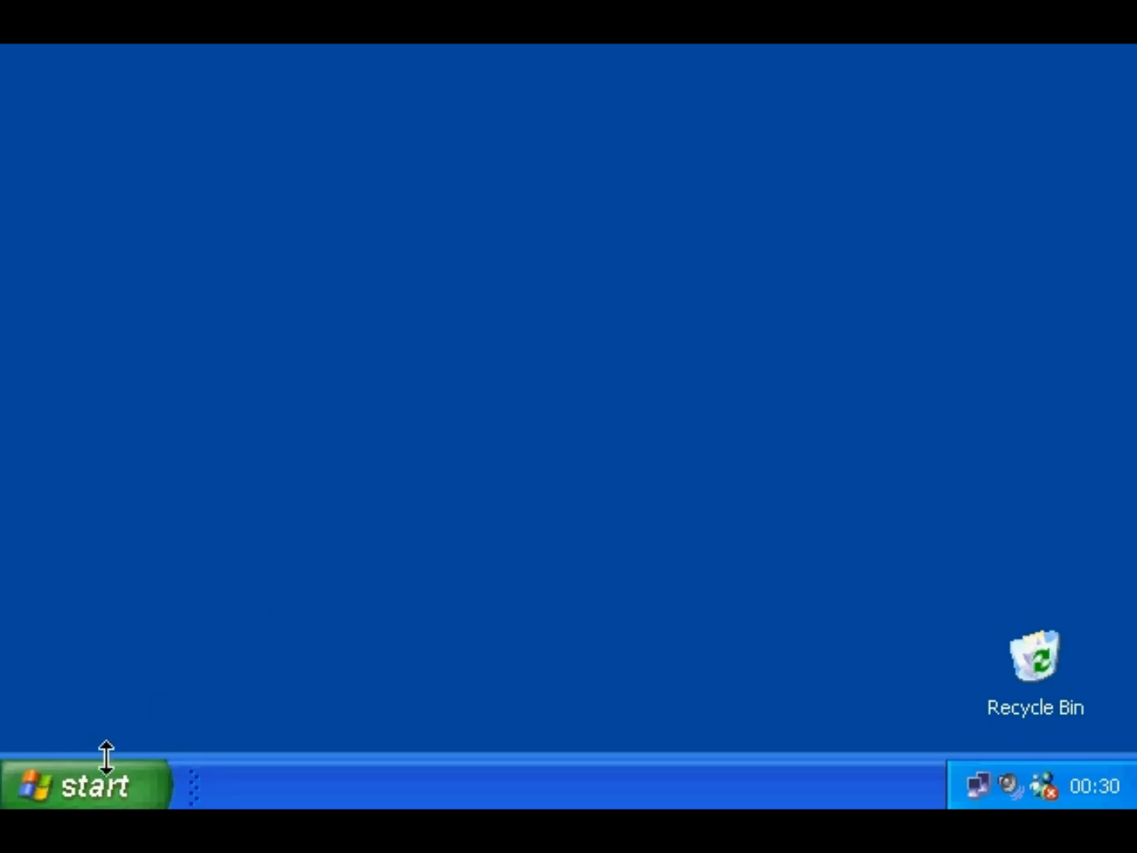
# - Launch the Add Printer wizard from Control Panel's Printers and Other Hardware
pyautogui.click(96, 781)
pyautogui.click(412, 417)
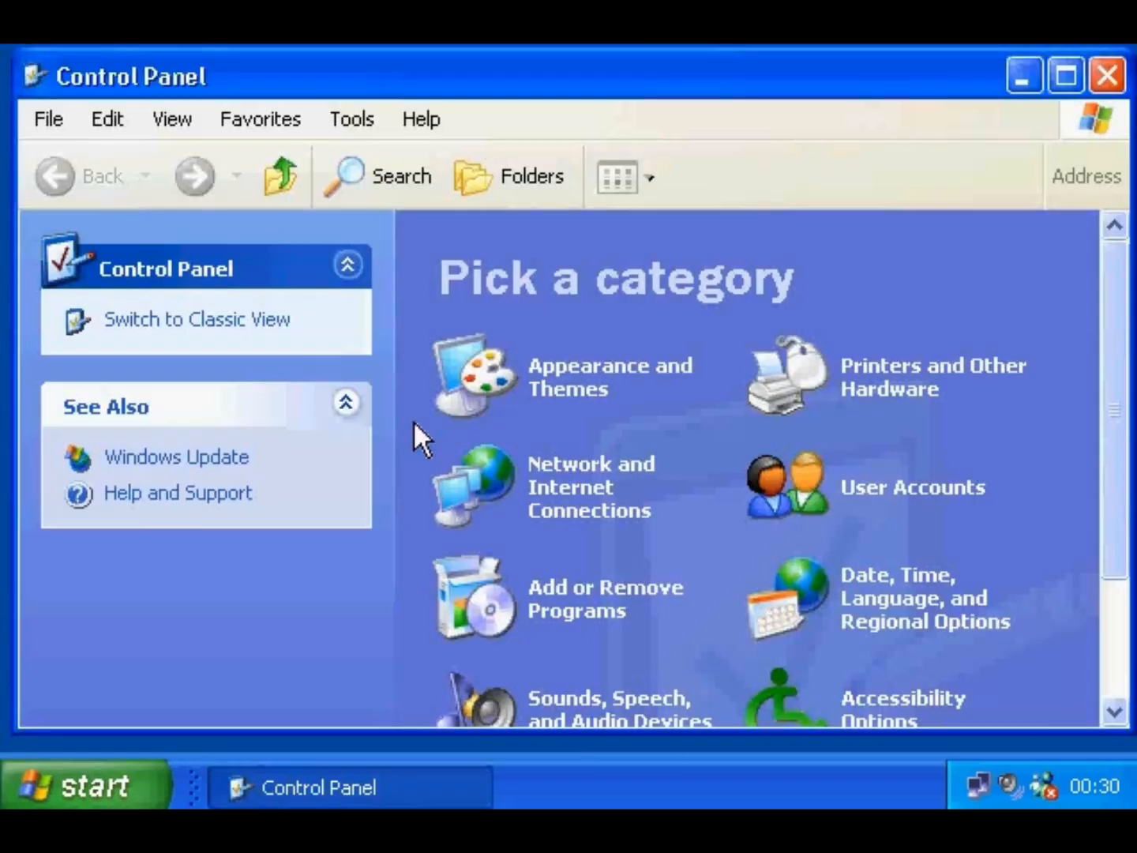
pyautogui.click(869, 386)
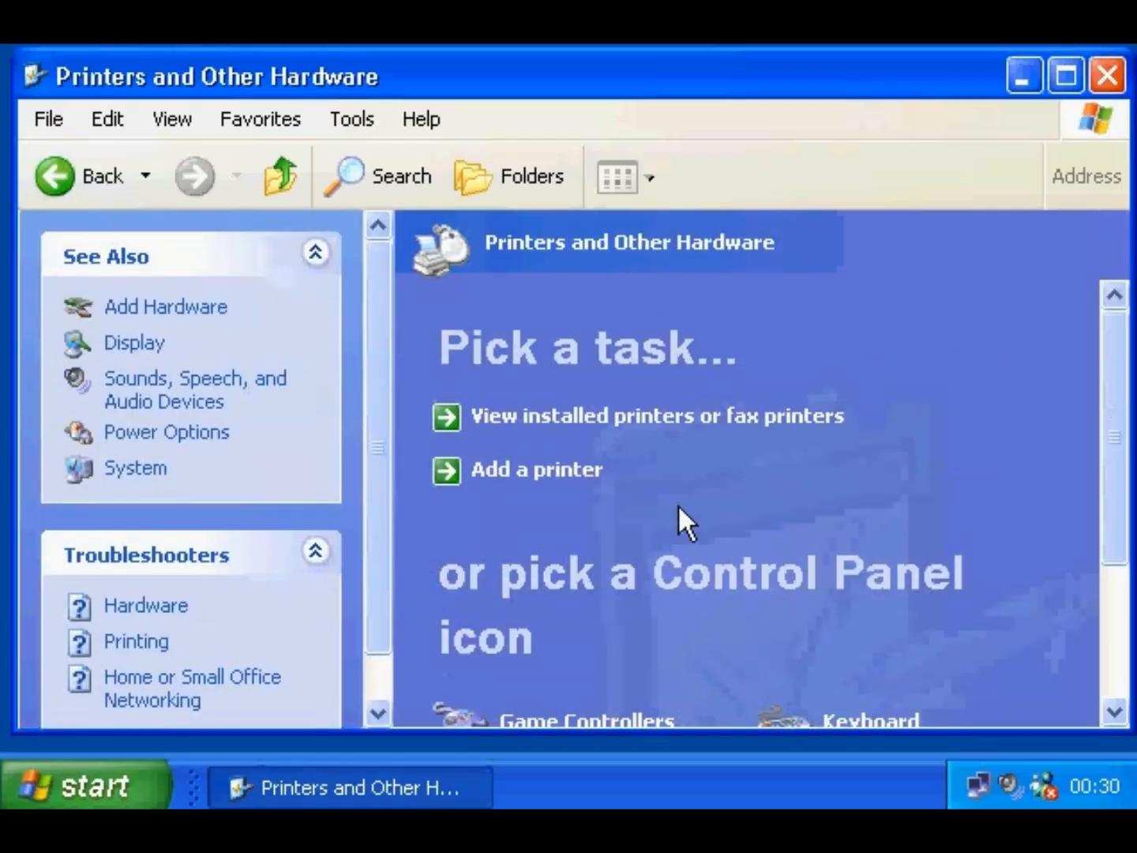
pyautogui.click(561, 472)
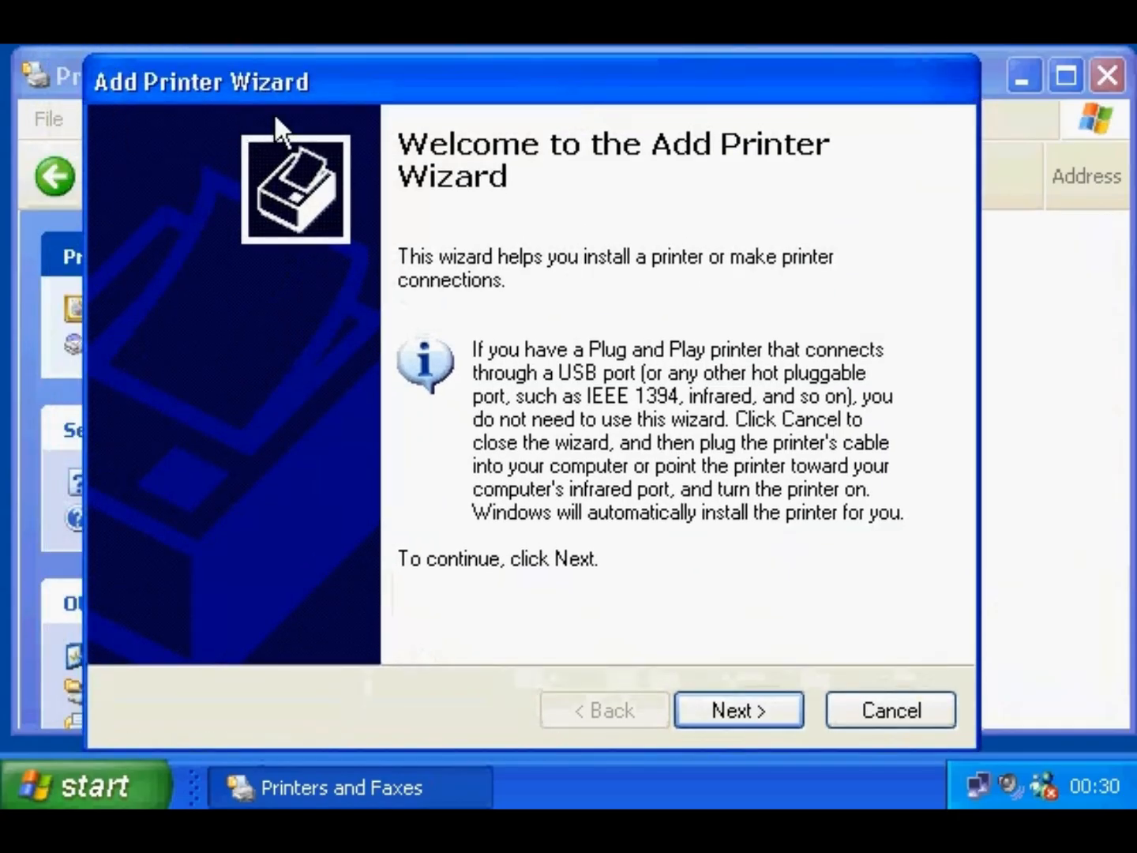
pyautogui.click(702, 714)
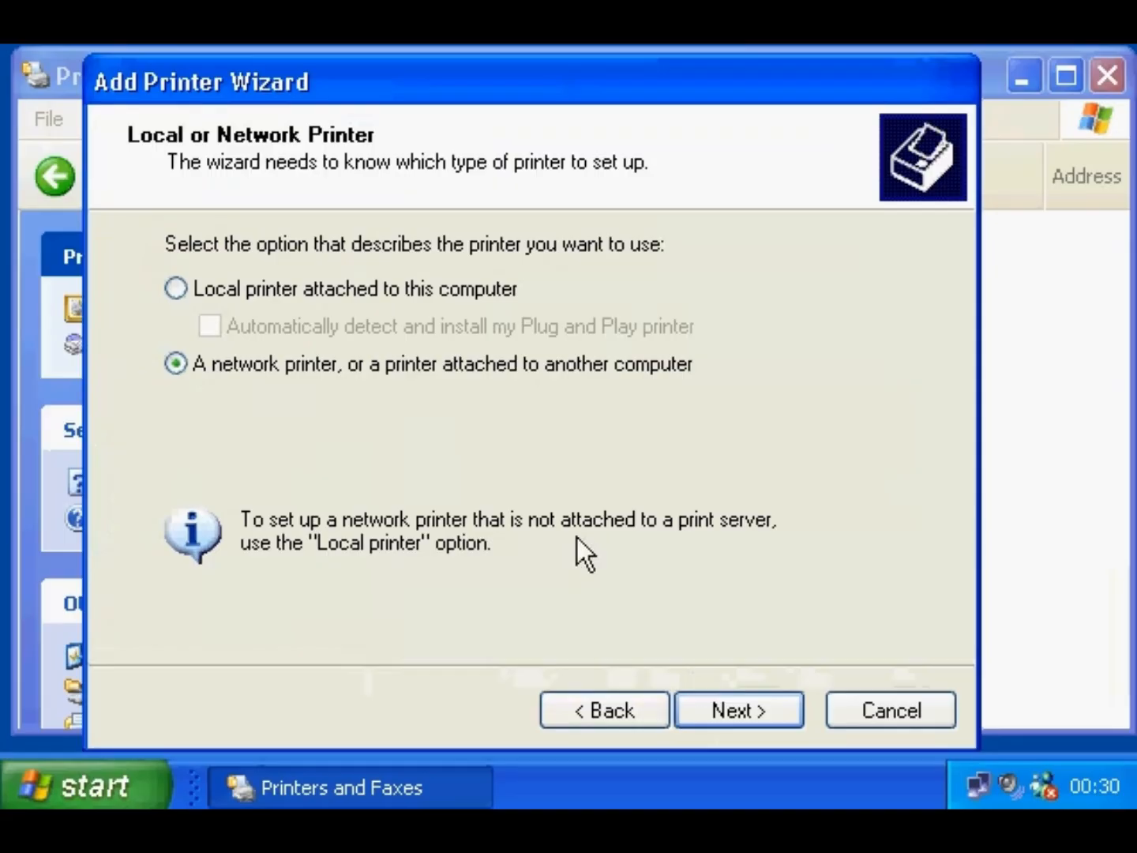
pyautogui.click(714, 709)
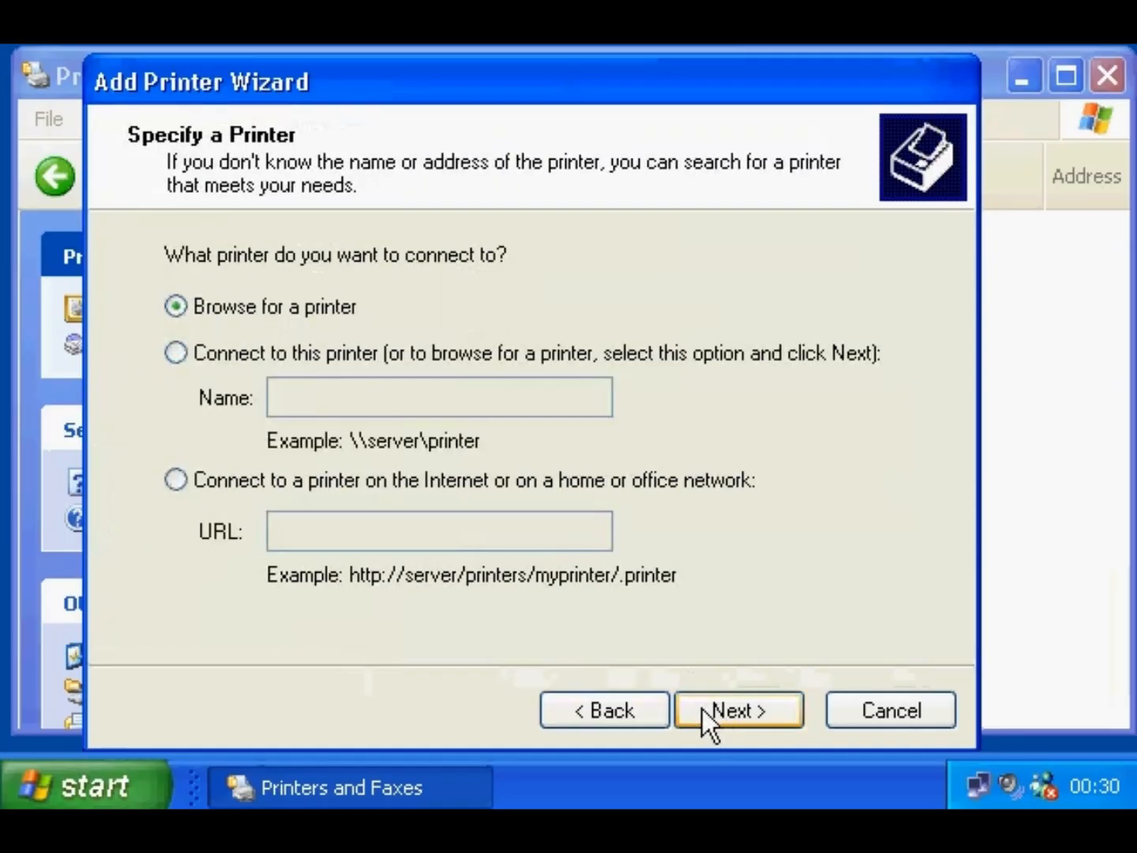
pyautogui.click(247, 482)
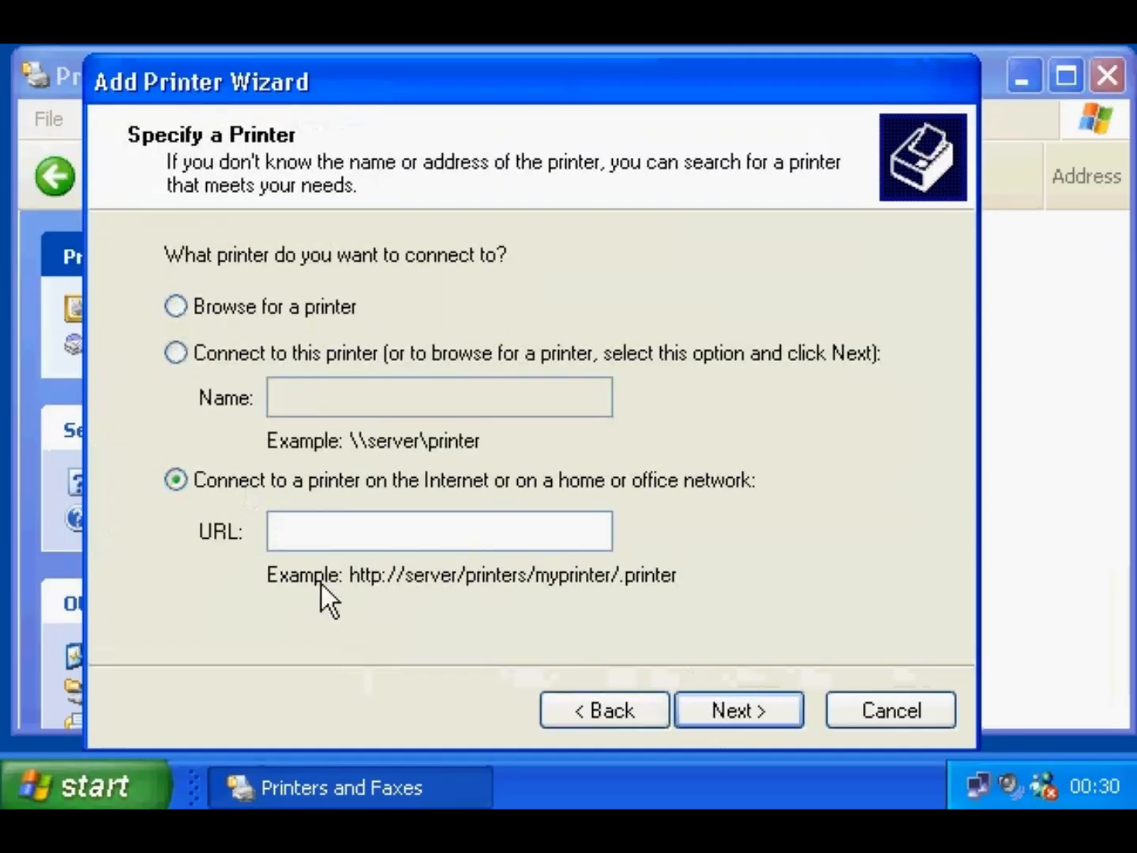
pyautogui.write('http://address')
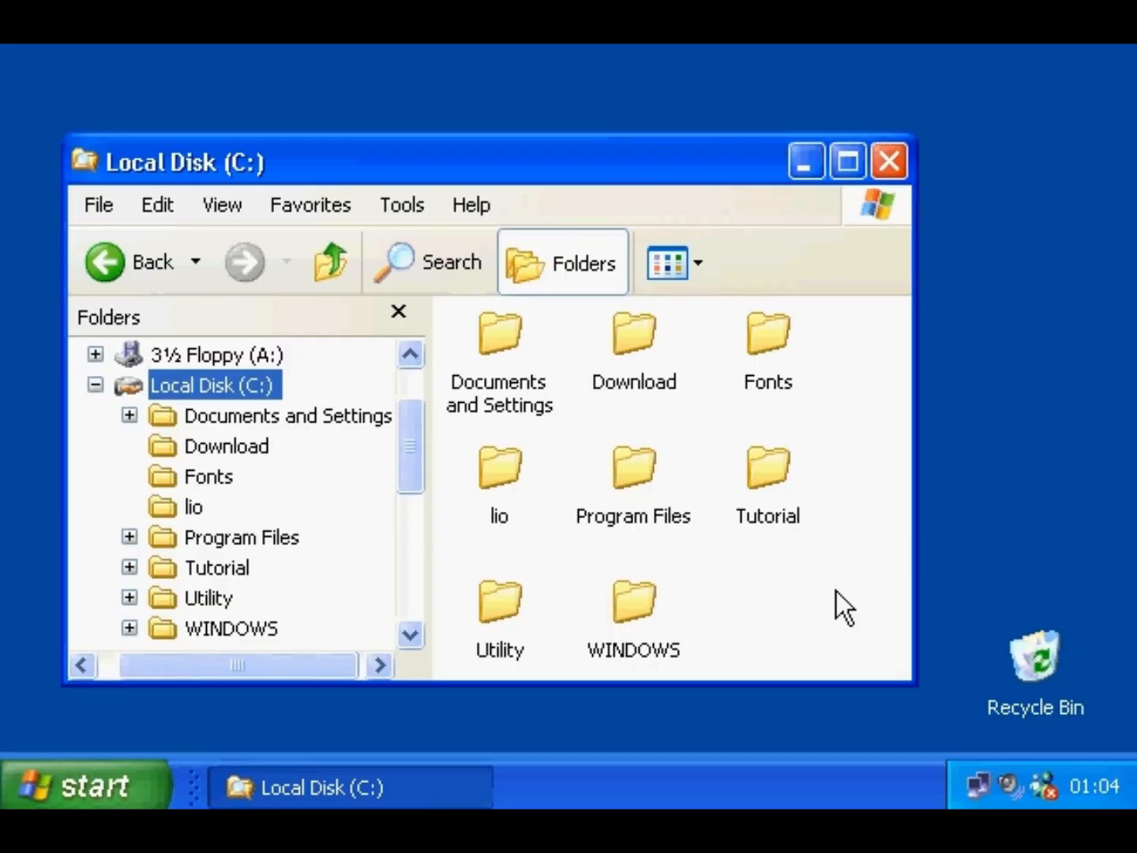
# - Look at the Tutorial folder and tray volume context menus, then close the Local Disk (C:) window
pyautogui.rightClick(765, 466)
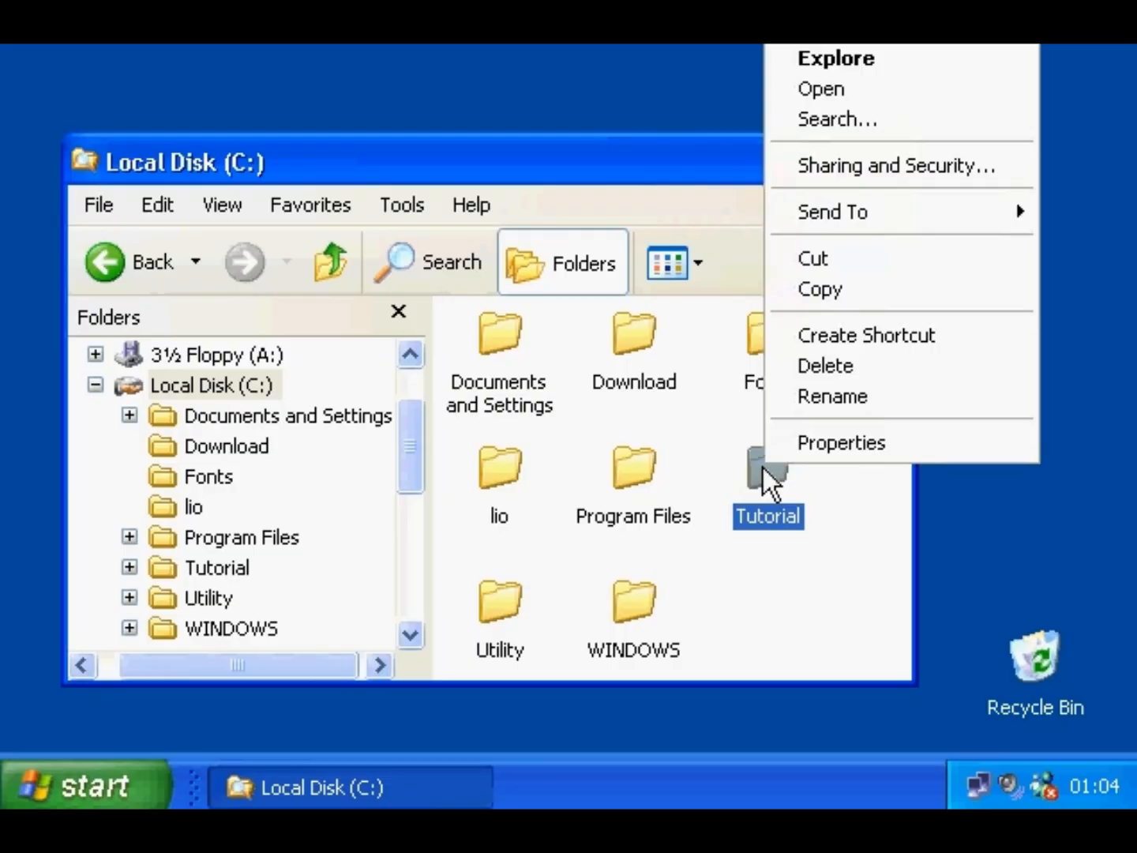
pyautogui.click(846, 776)
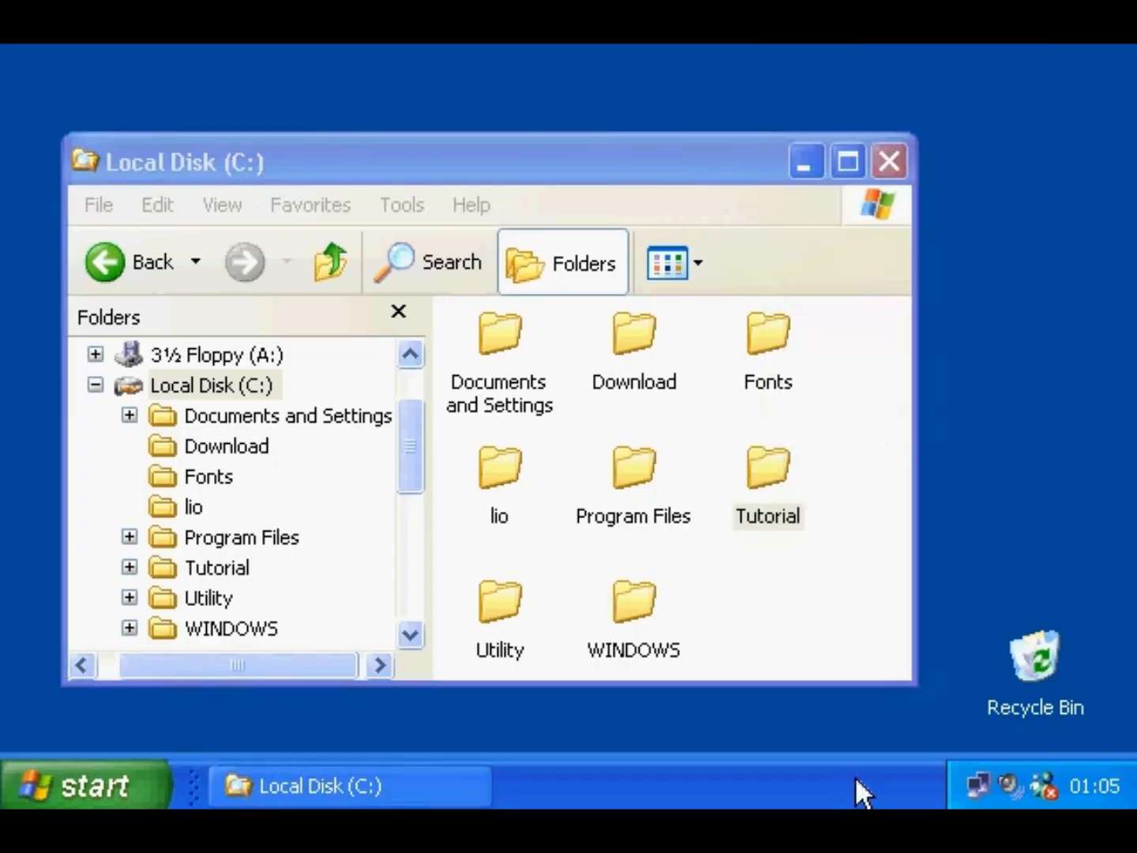
pyautogui.rightClick(1005, 778)
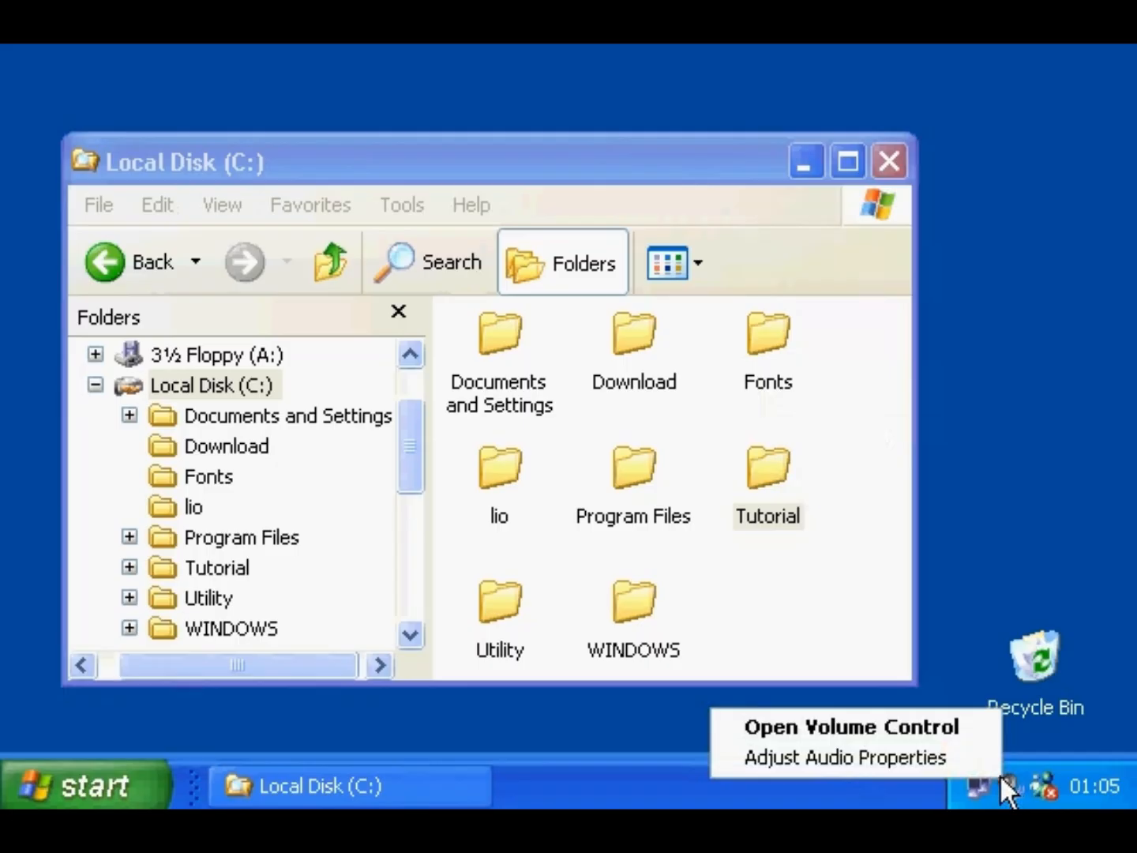
pyautogui.click(939, 594)
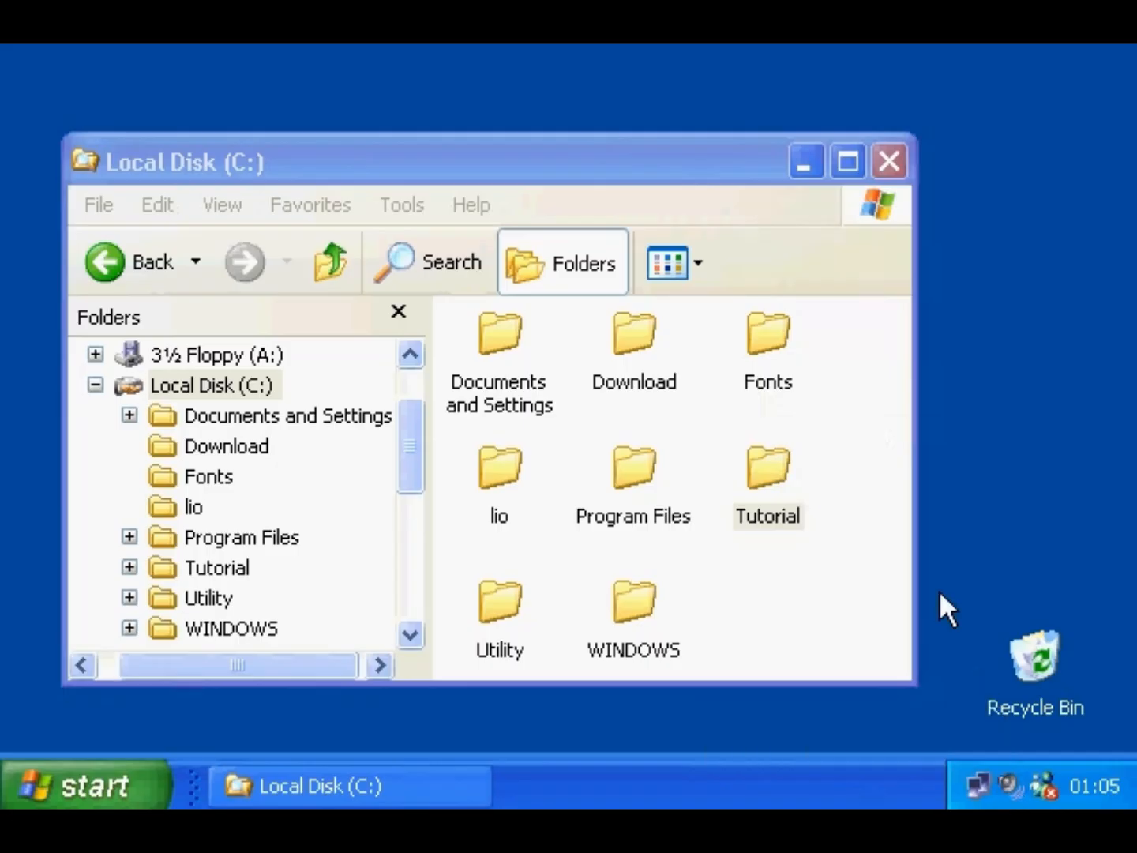
pyautogui.click(888, 161)
pyautogui.rightClick(941, 271)
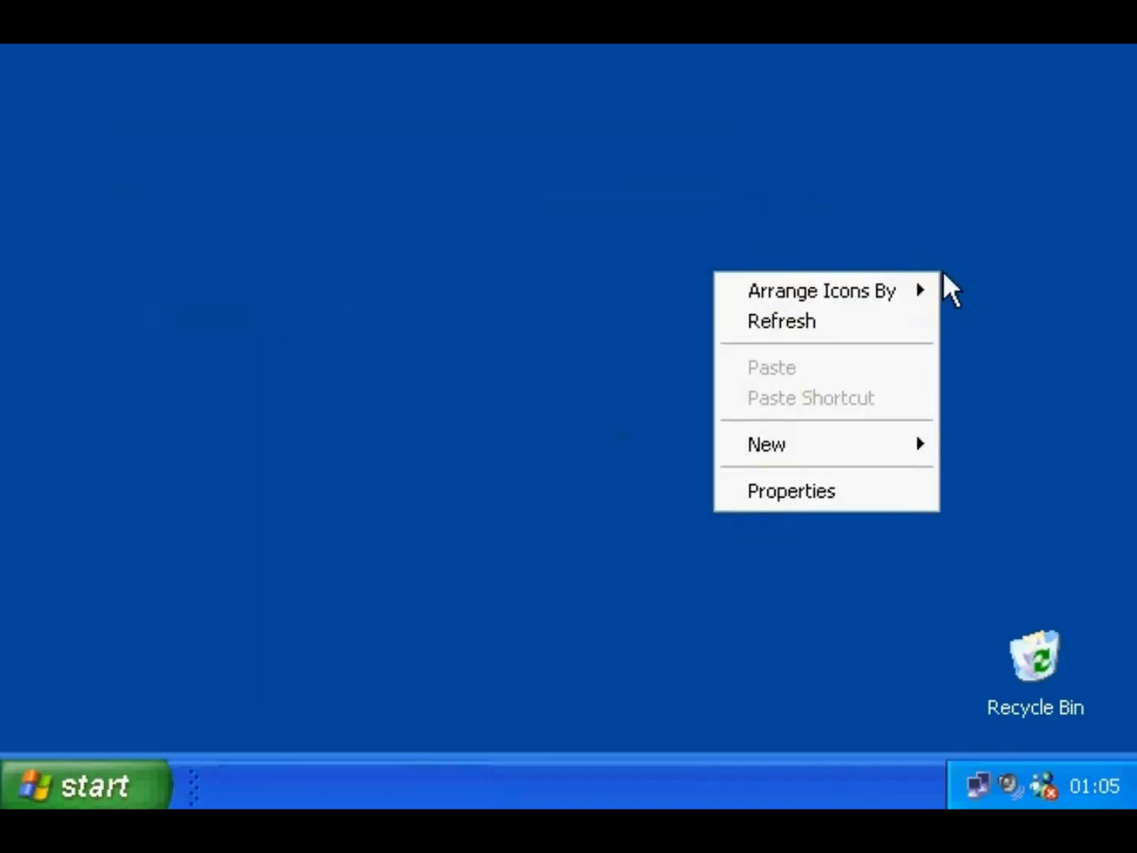
pyautogui.moveTo(927, 286)
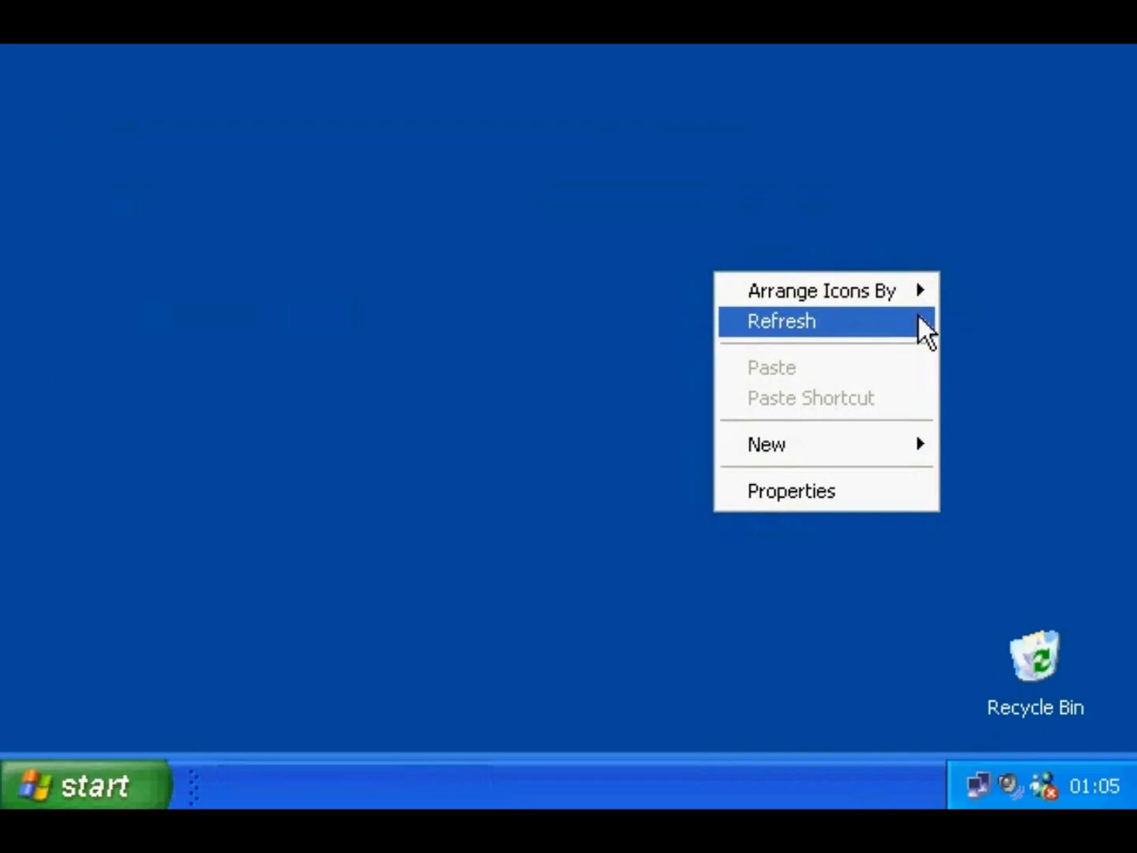
pyautogui.moveTo(911, 443)
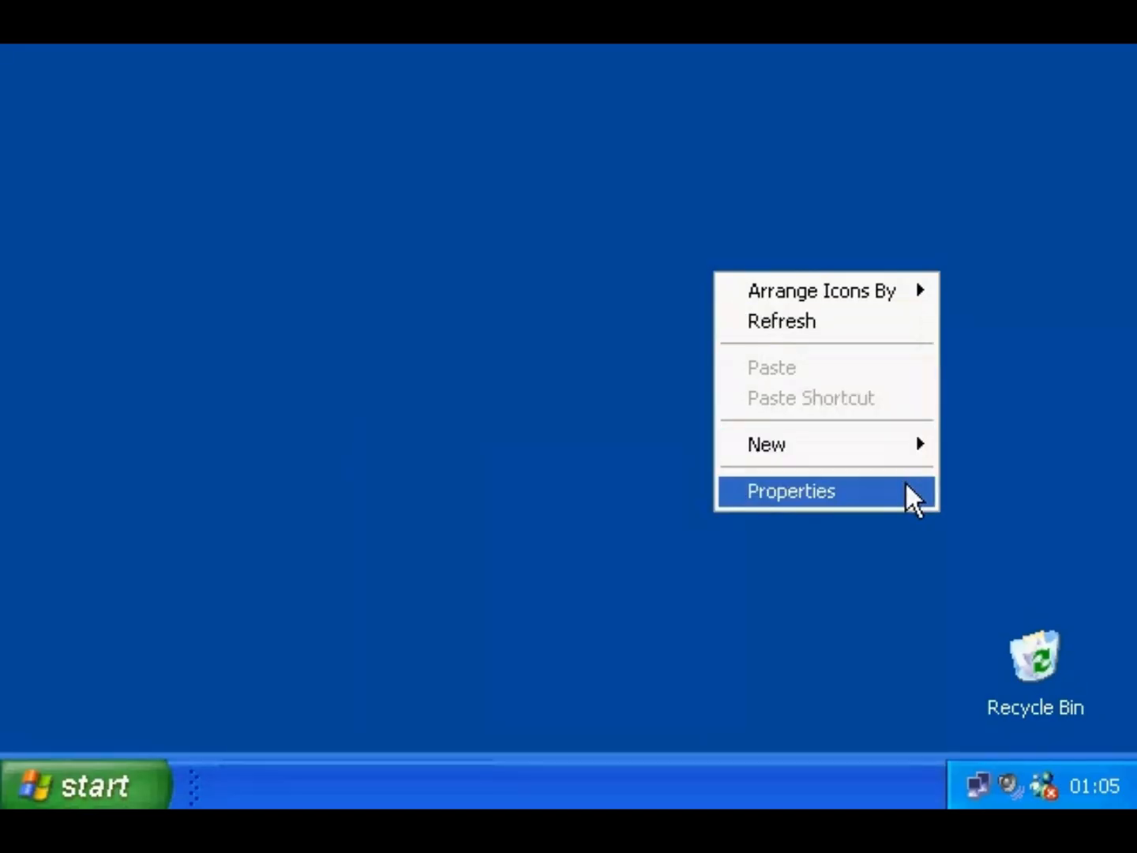
pyautogui.click(908, 489)
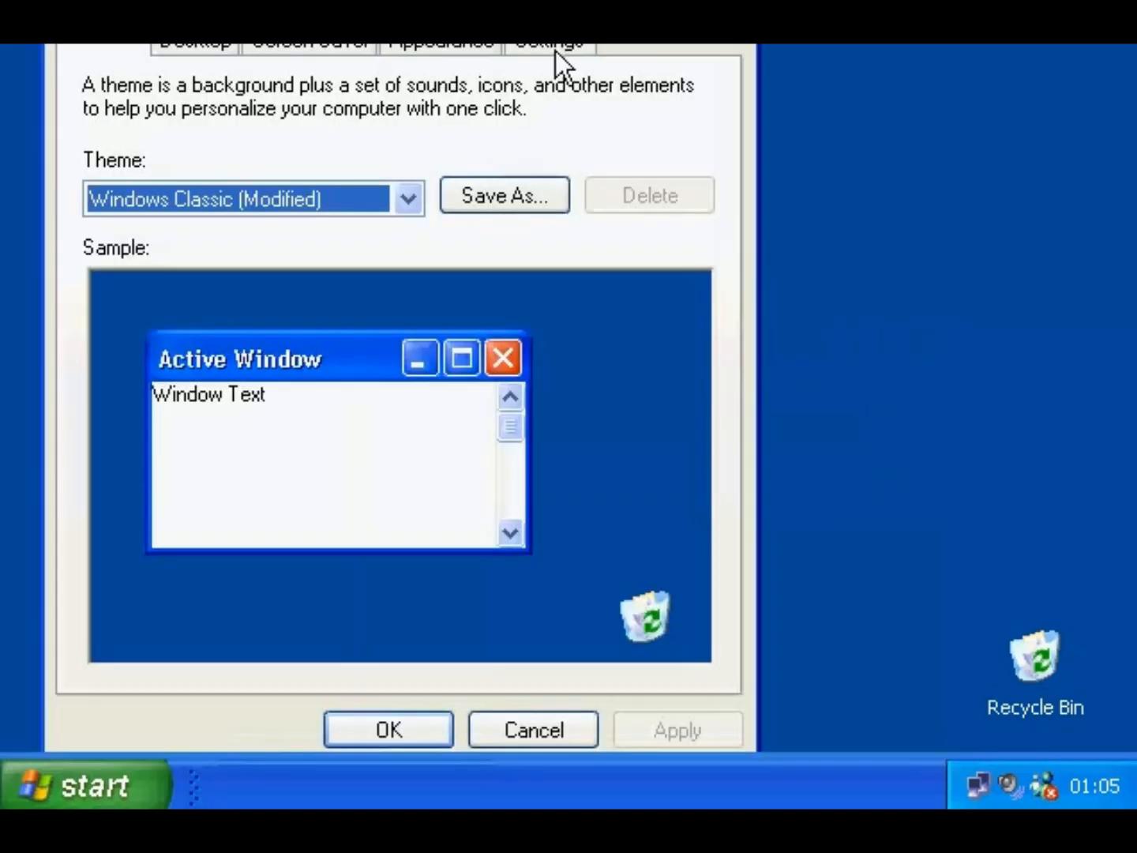
pyautogui.moveTo(556, 50); pyautogui.dragTo(592, 77)
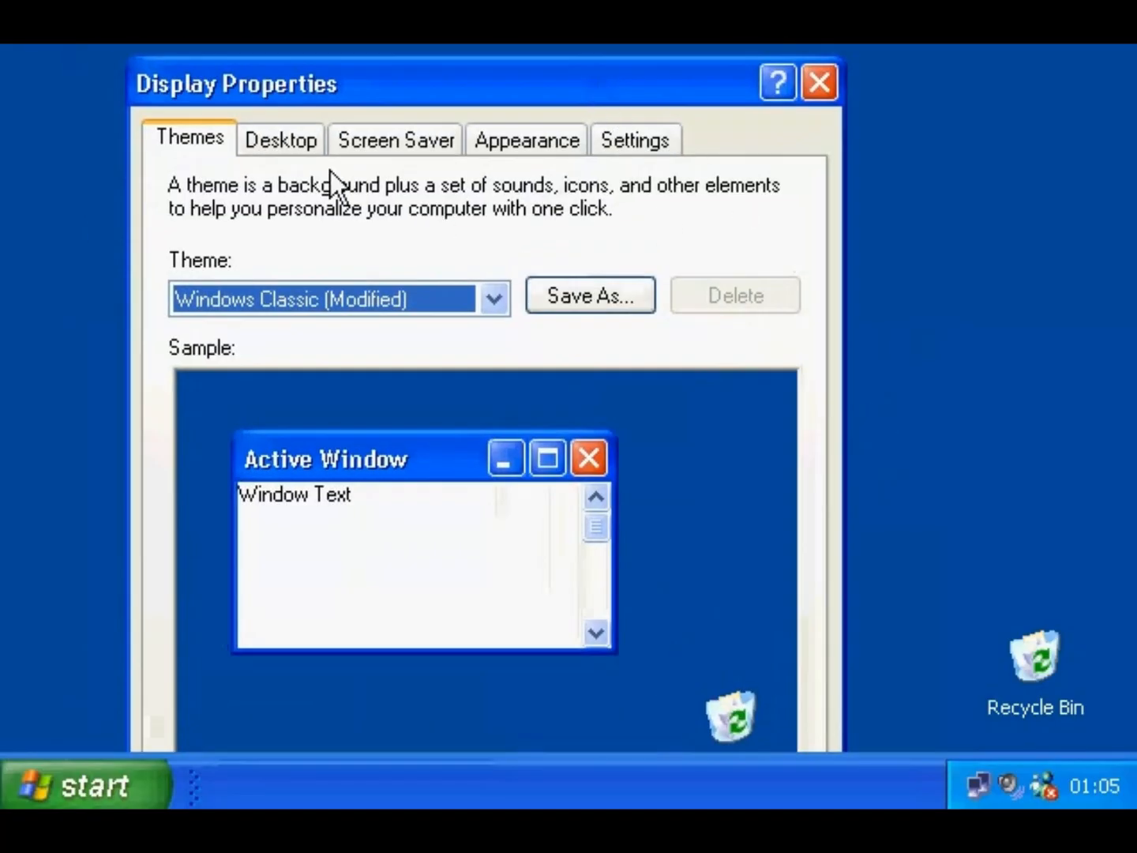
pyautogui.click(296, 150)
pyautogui.click(373, 144)
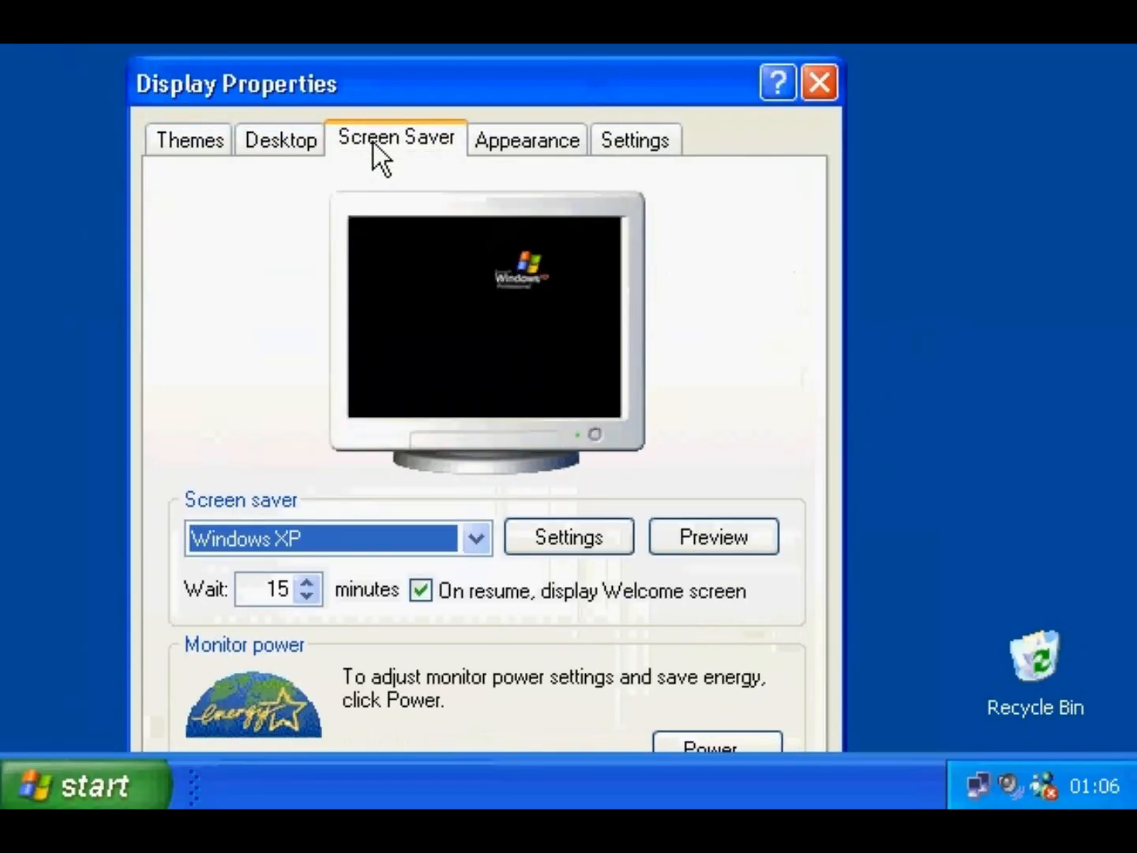
pyautogui.click(507, 144)
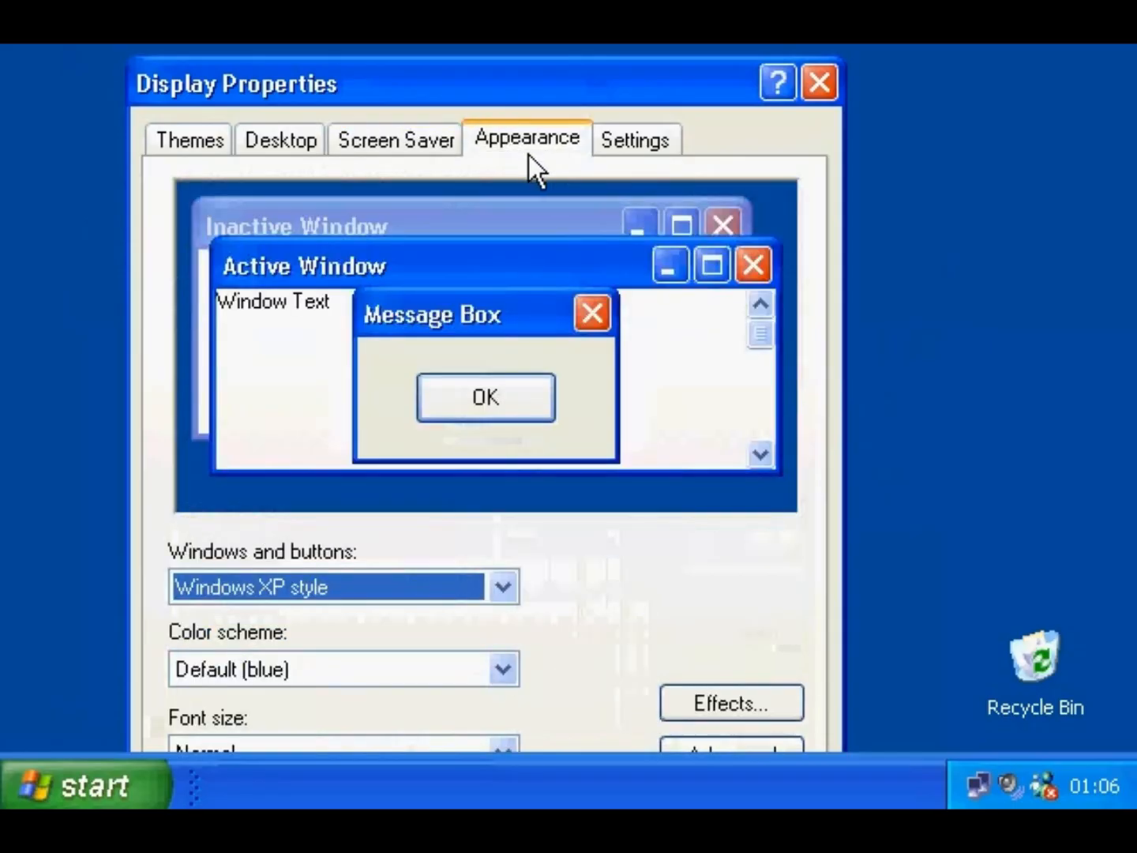
pyautogui.click(620, 143)
pyautogui.moveTo(601, 81); pyautogui.dragTo(552, 43)
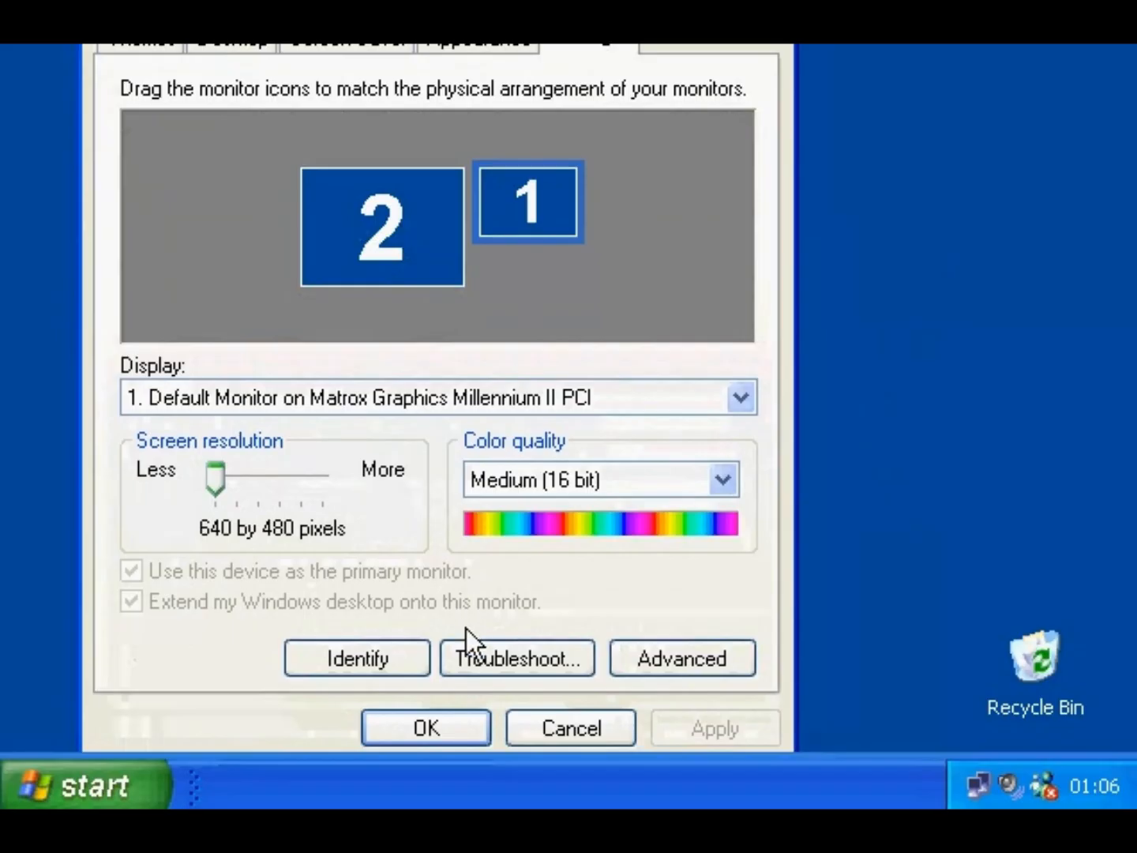
pyautogui.click(445, 725)
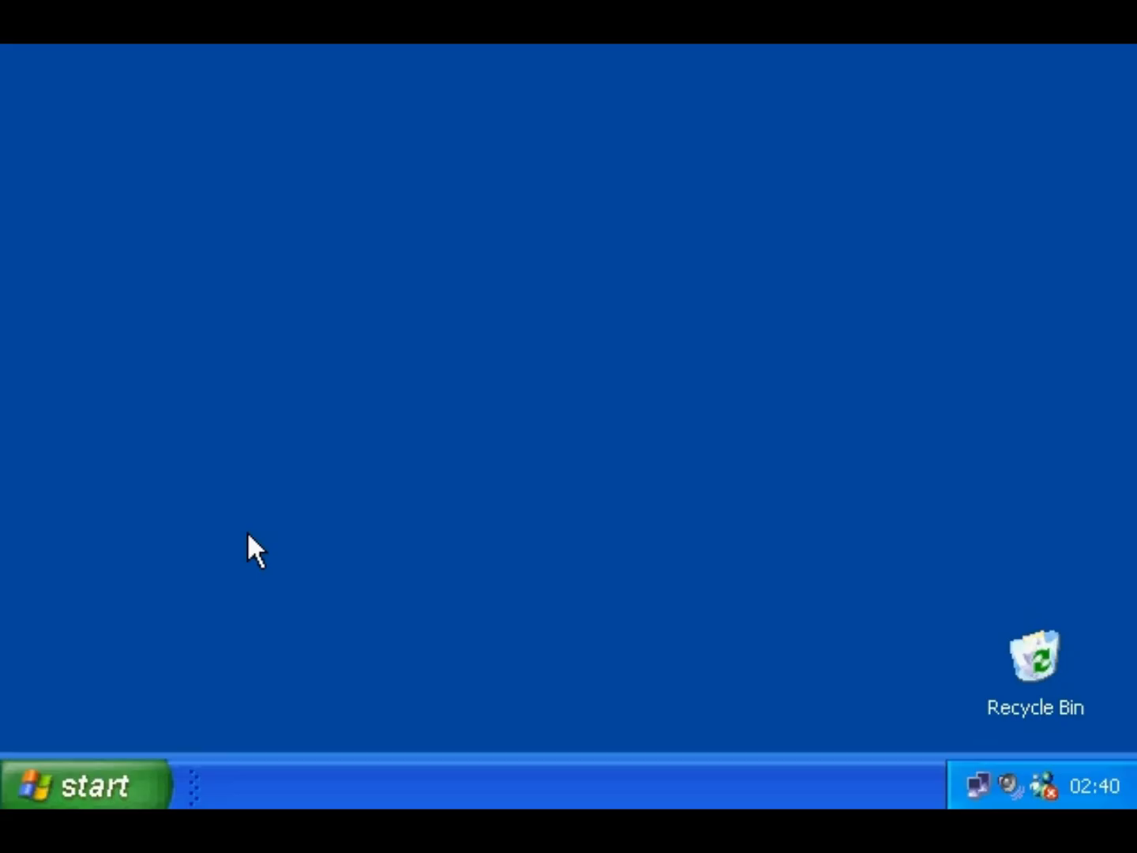
# - Switch the Control Panel to Classic View, then close it with Alt+F4
pyautogui.click(119, 785)
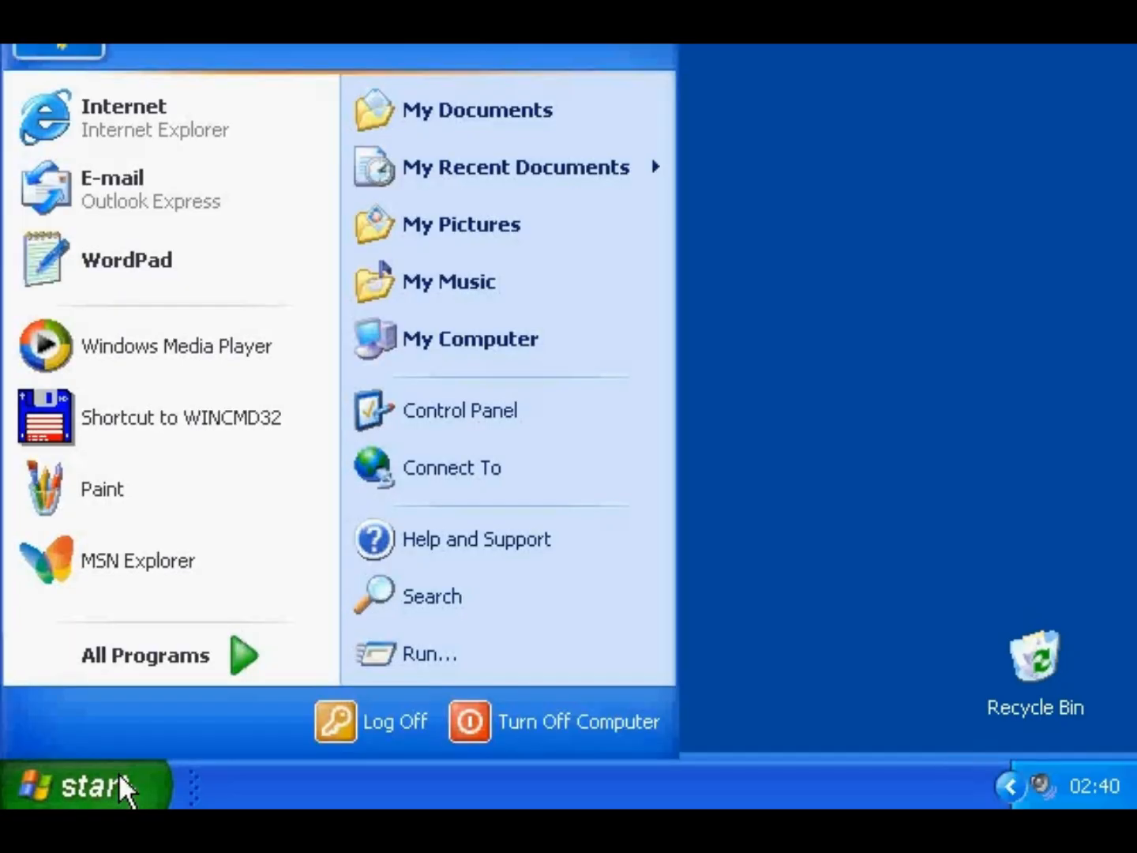
pyautogui.click(440, 421)
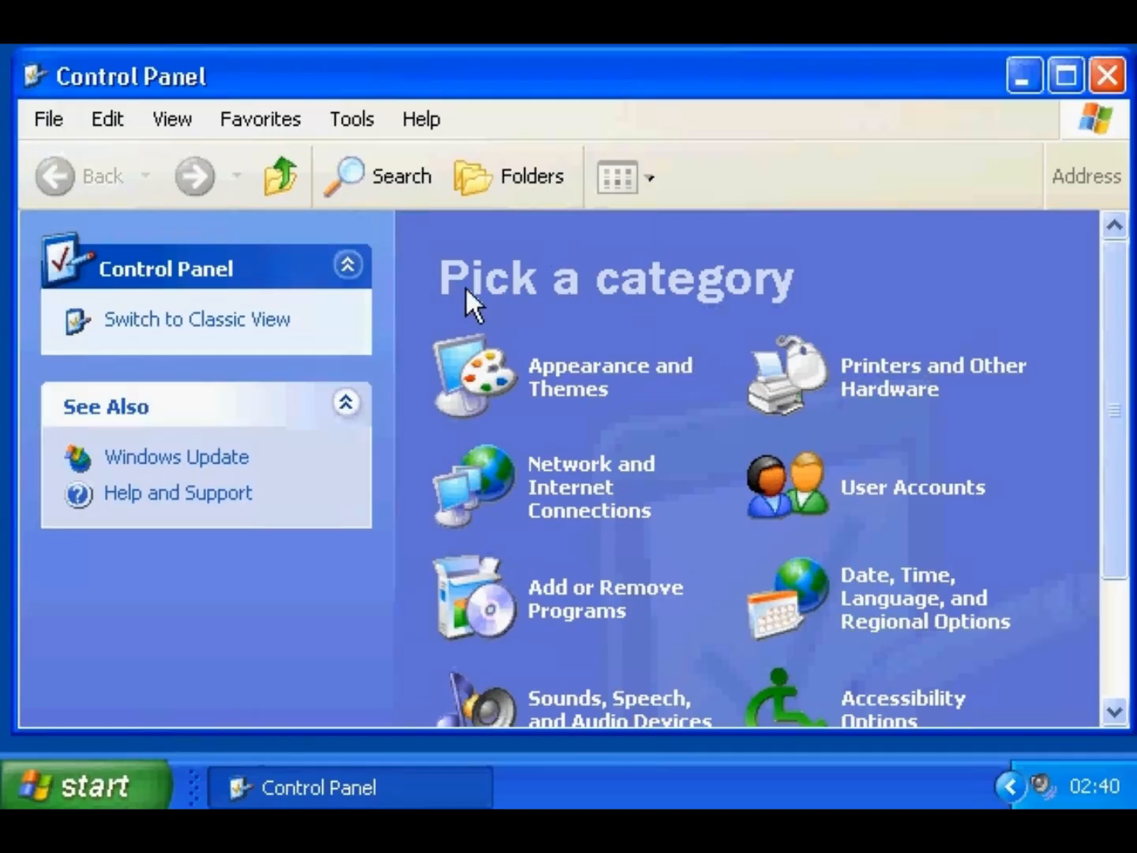
pyautogui.click(278, 320)
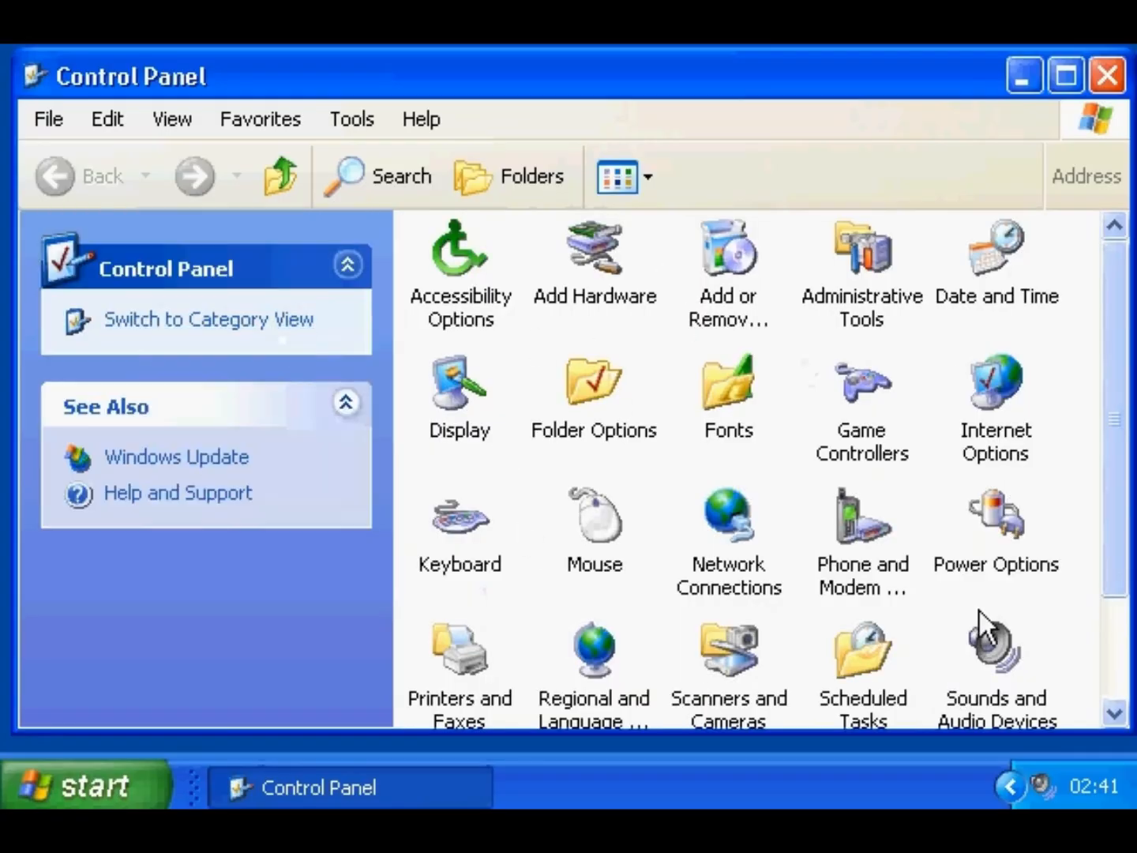
pyautogui.hotkey('alt', 'F4')
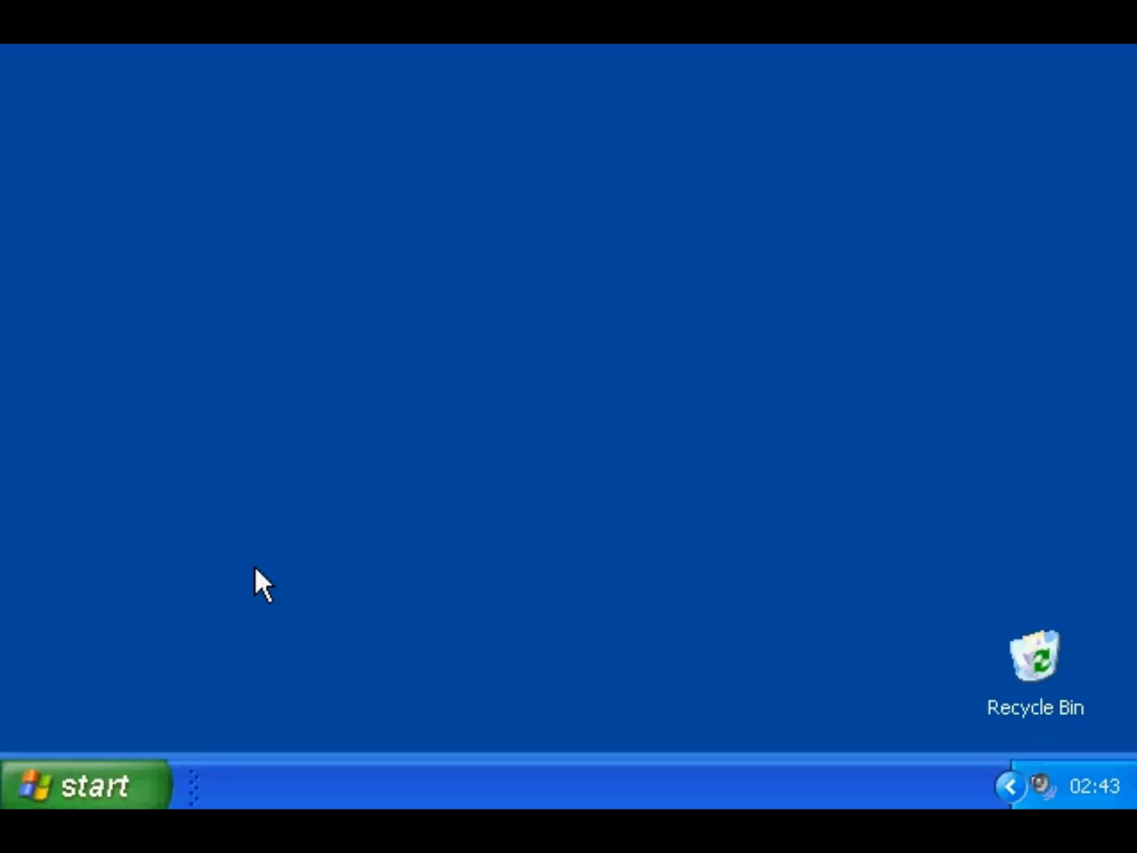
# - In Display Properties, change the theme from Windows Classic (Modified) to Windows XP and apply it
pyautogui.rightClick(255, 566)
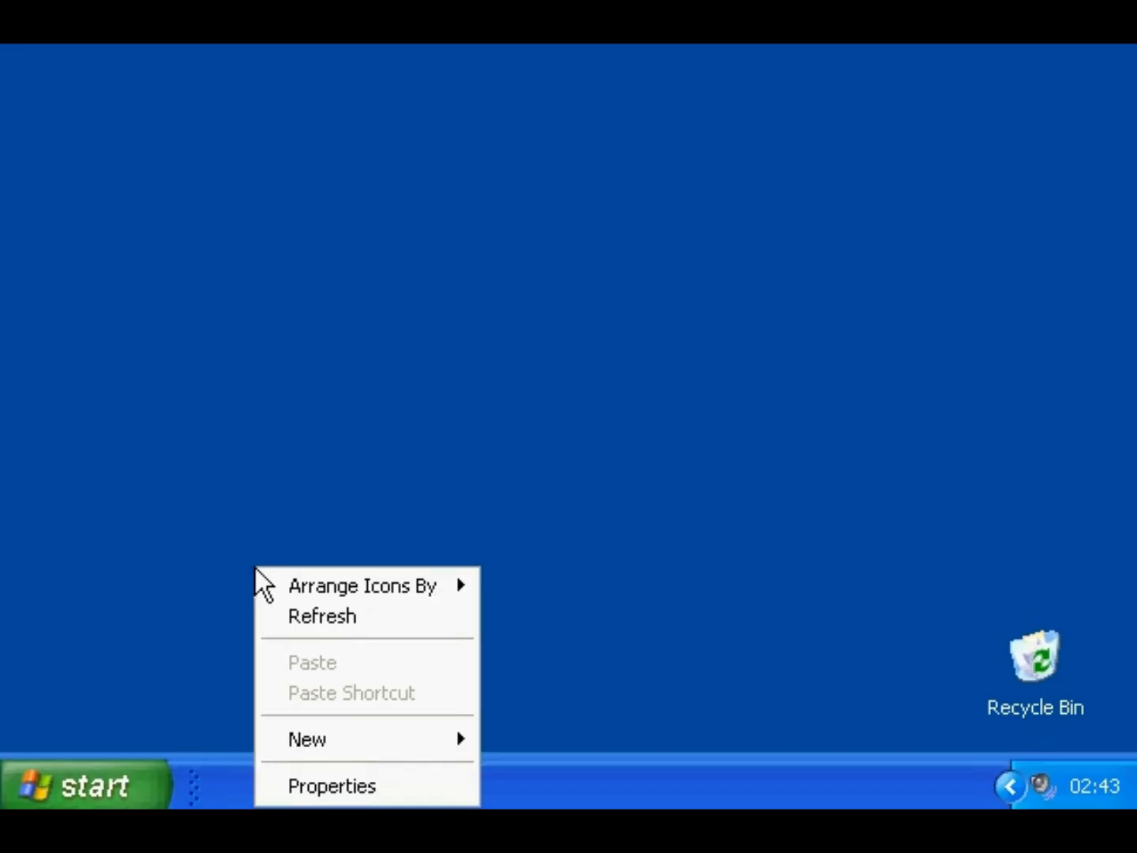
pyautogui.click(303, 783)
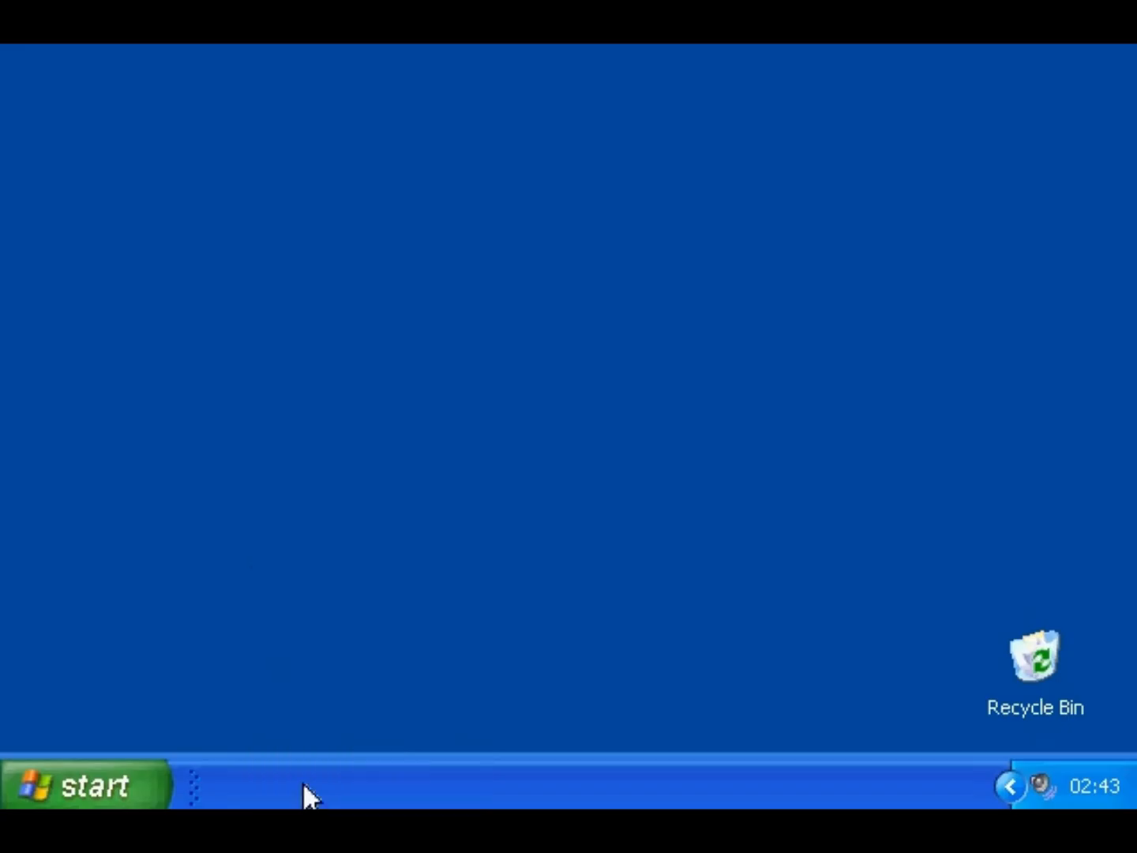
pyautogui.moveTo(260, 2); pyautogui.dragTo(274, 48)
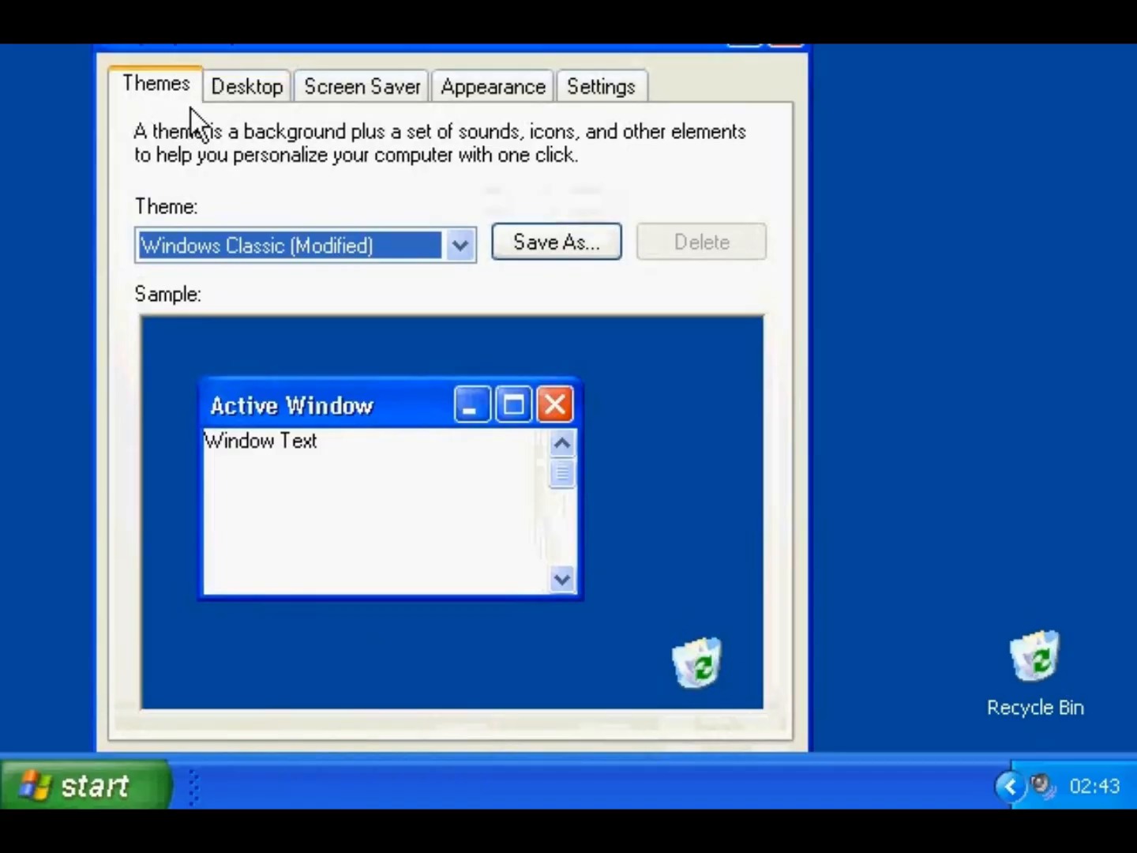
pyautogui.click(458, 244)
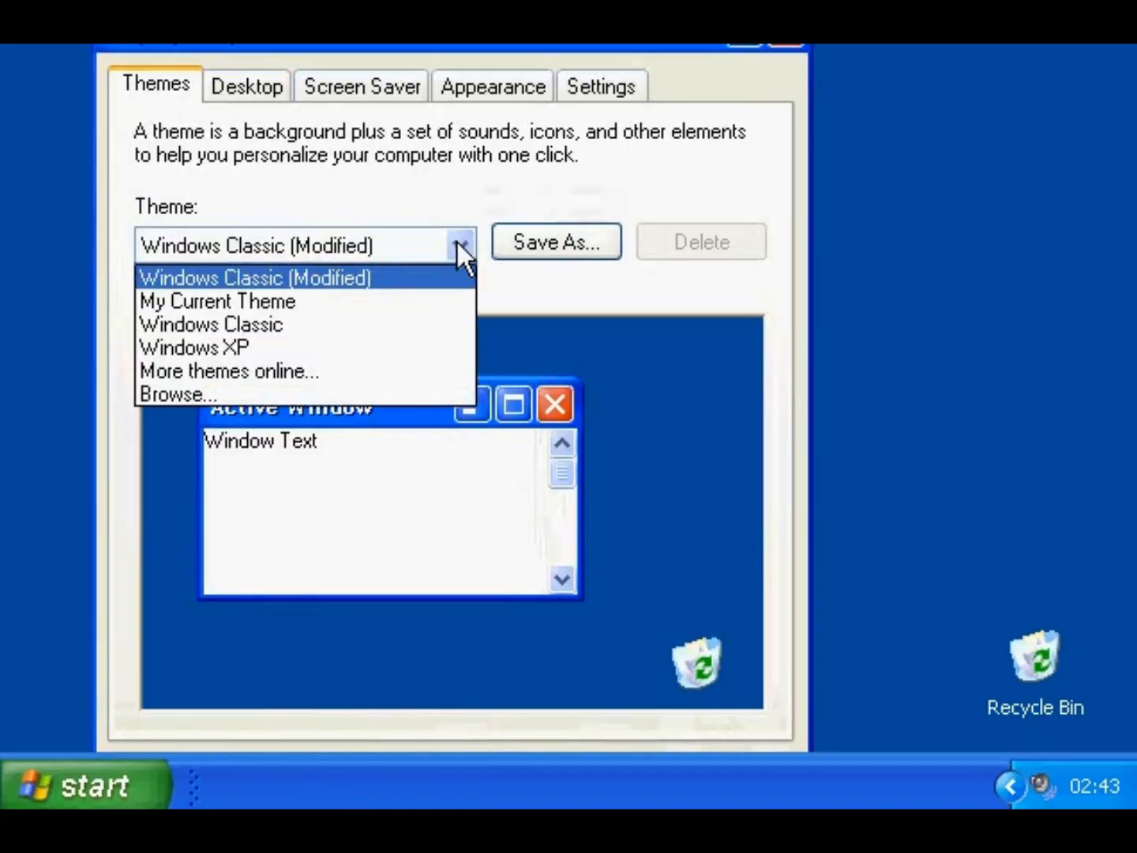
pyautogui.click(330, 347)
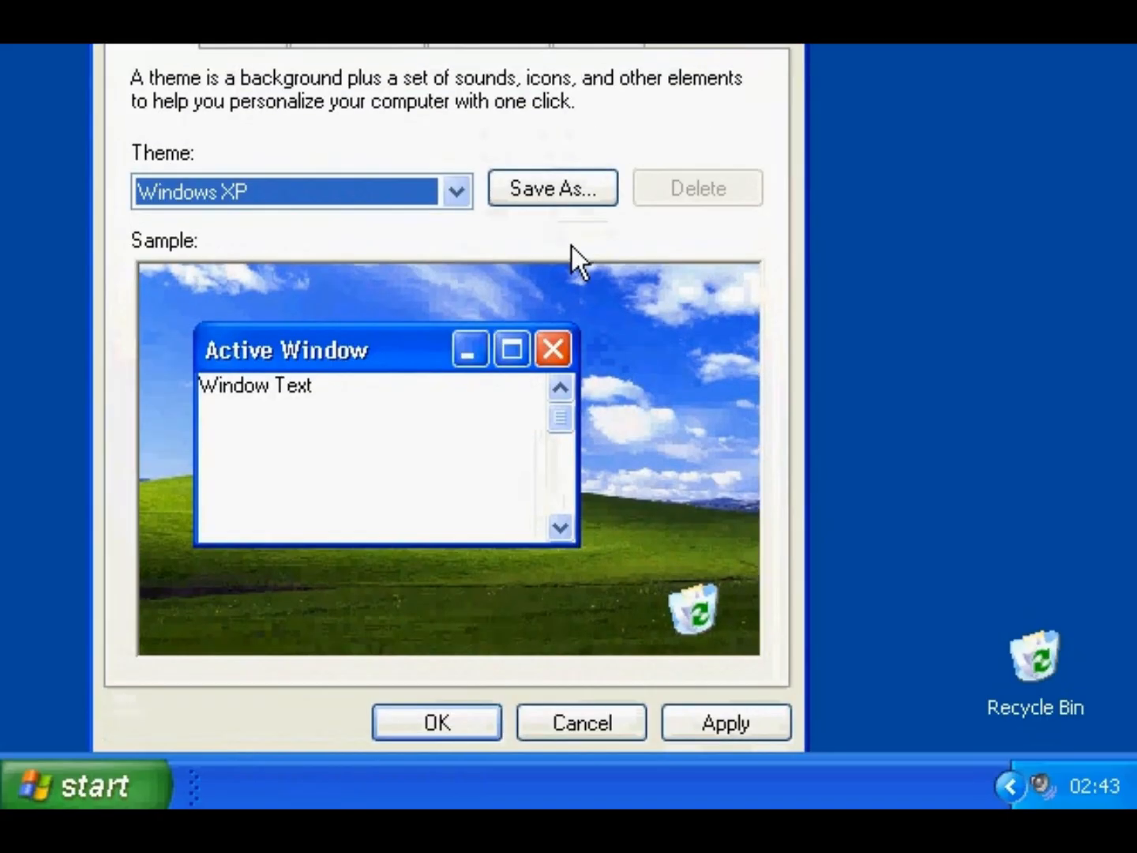
pyautogui.click(442, 720)
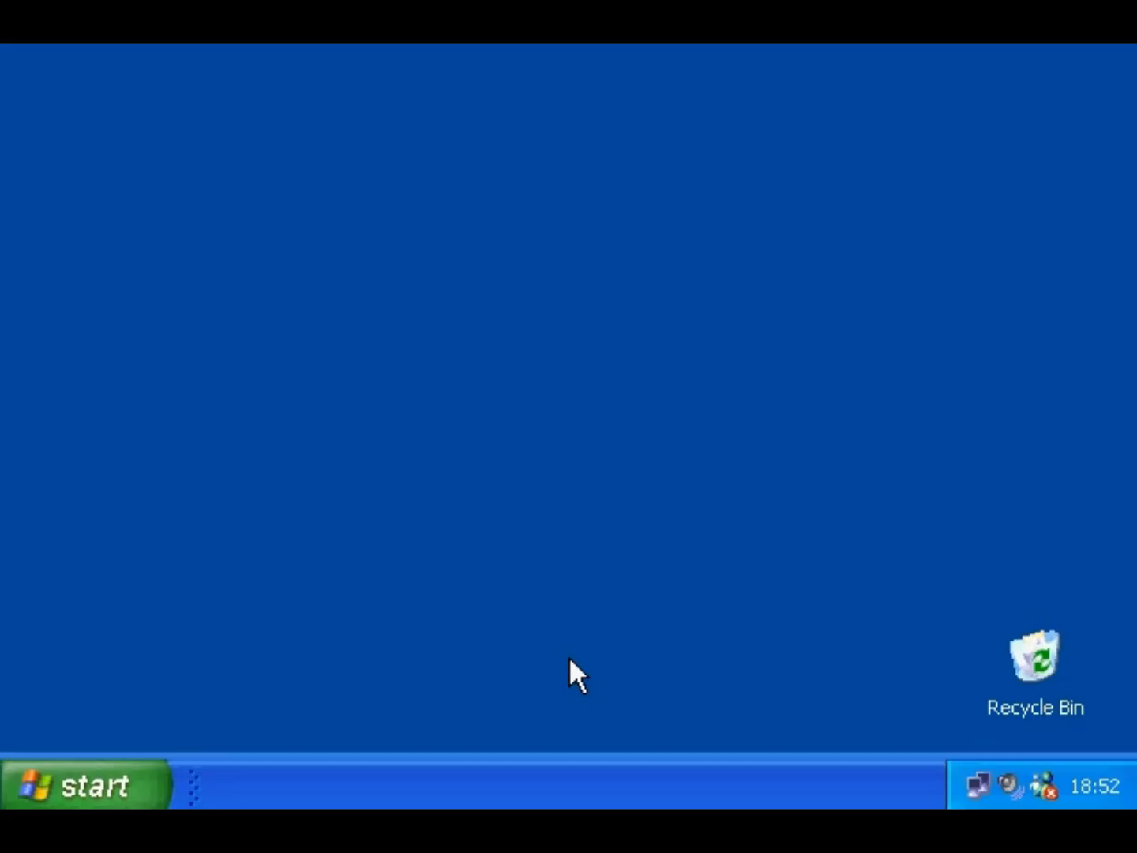
# - On the Desktop tab, browse the background list and select the Follow me fish picture
pyautogui.rightClick(571, 660)
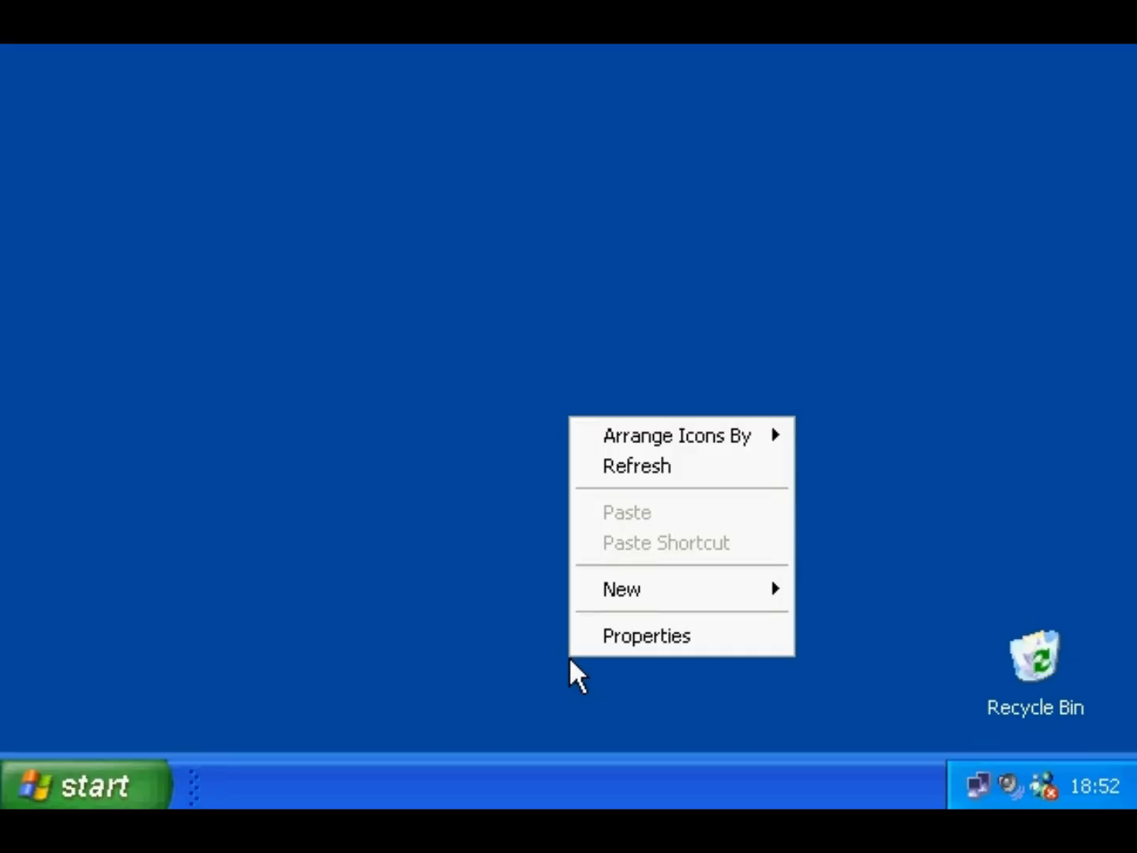
pyautogui.click(622, 637)
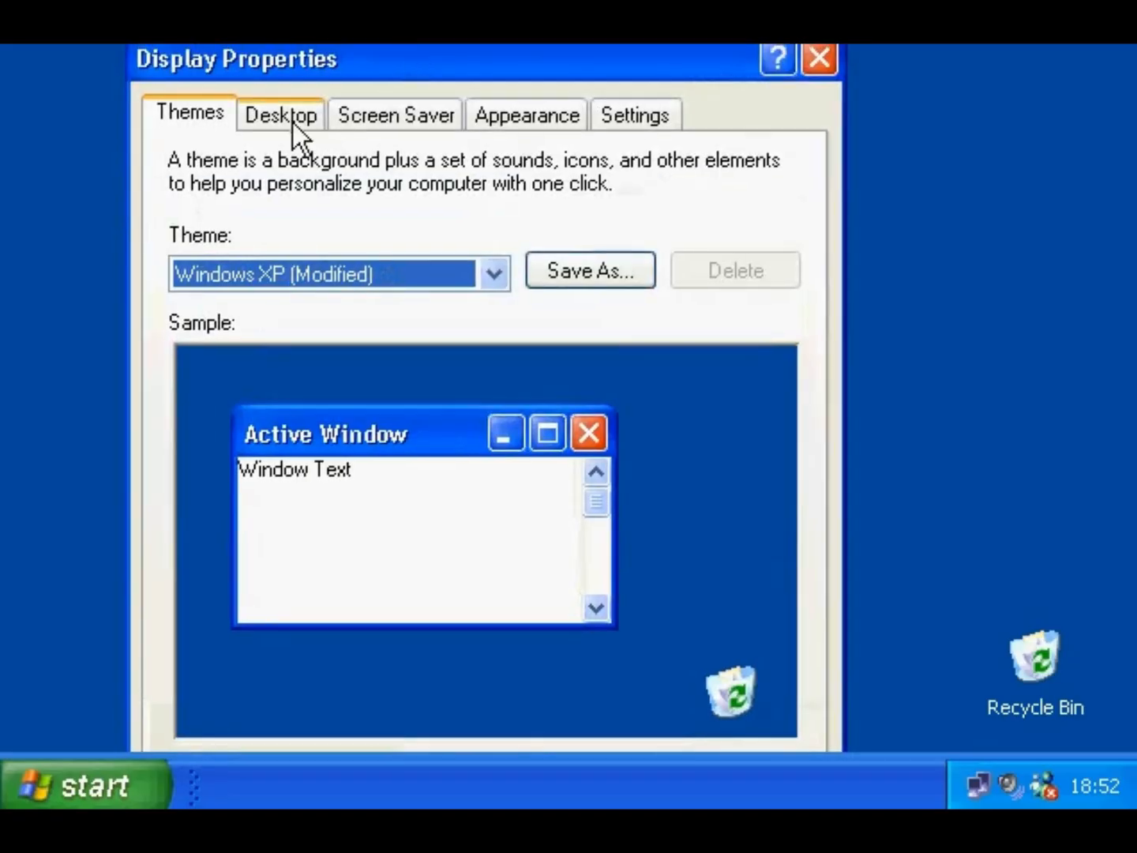
pyautogui.click(291, 122)
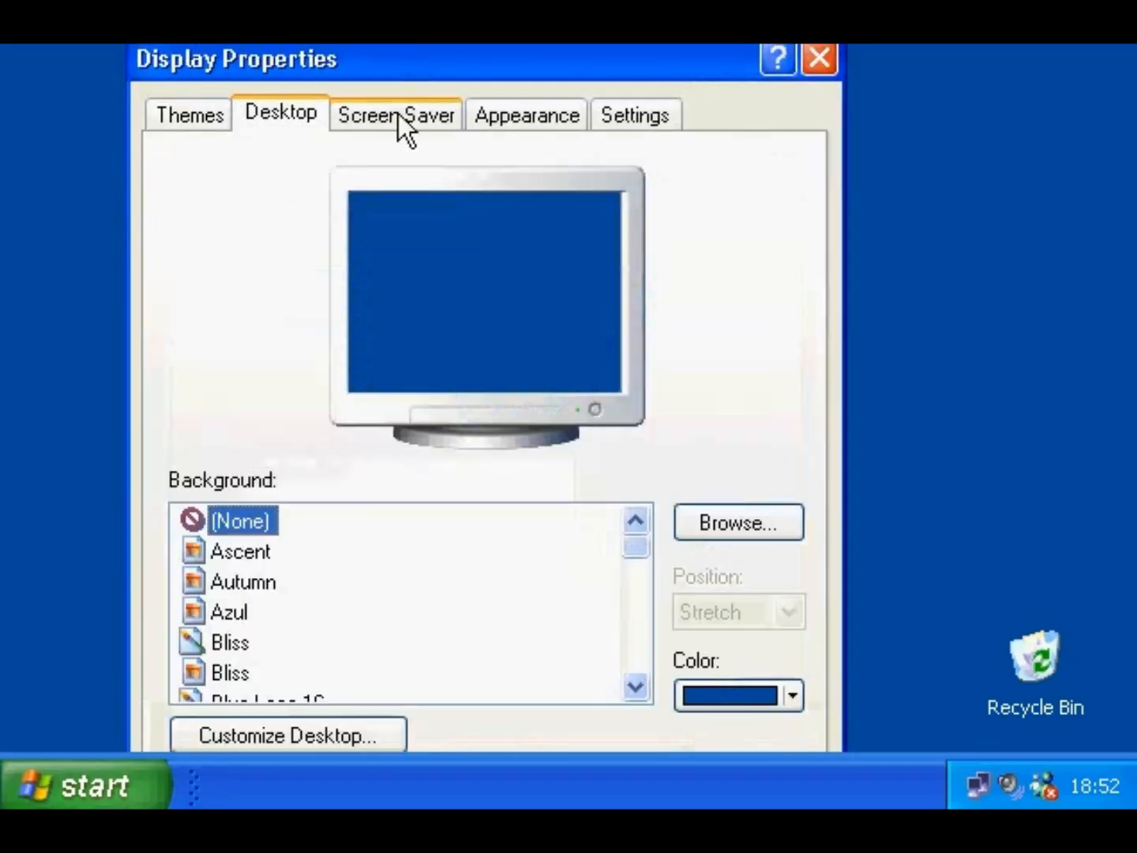
pyautogui.moveTo(408, 61); pyautogui.dragTo(409, 0)
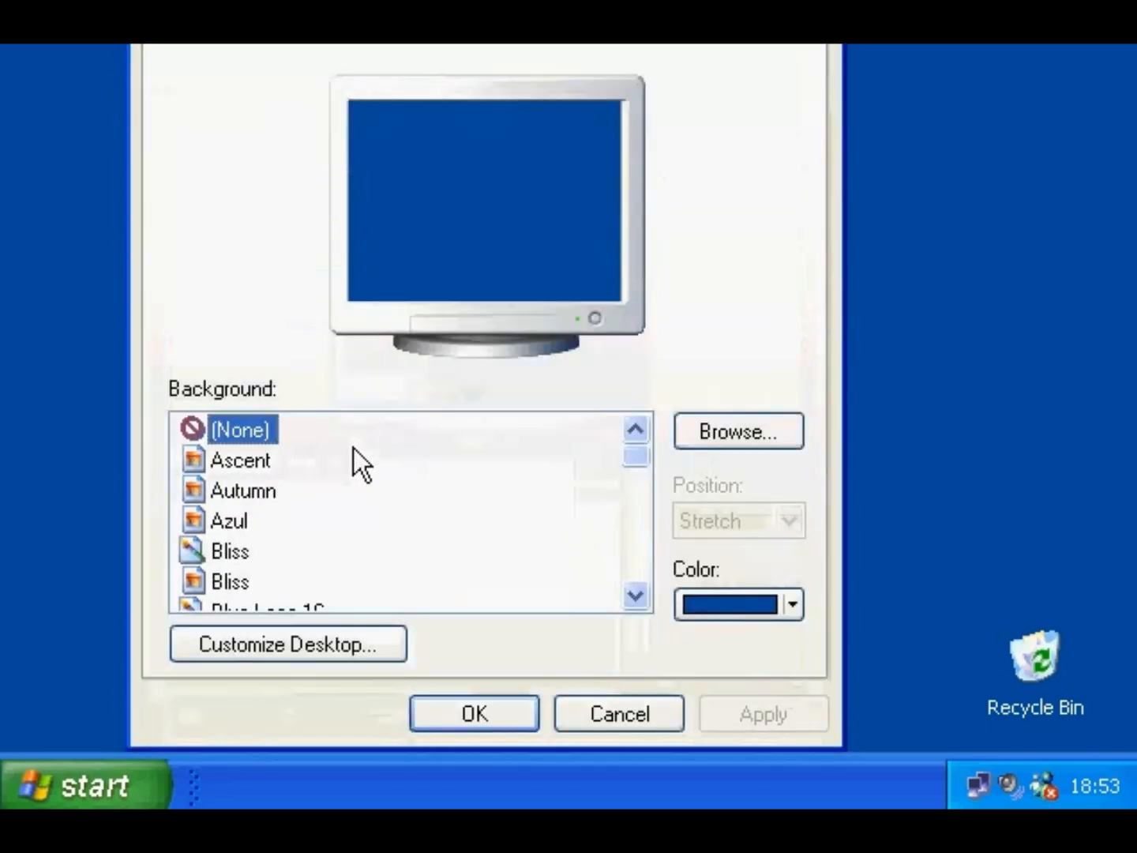
pyautogui.click(629, 529)
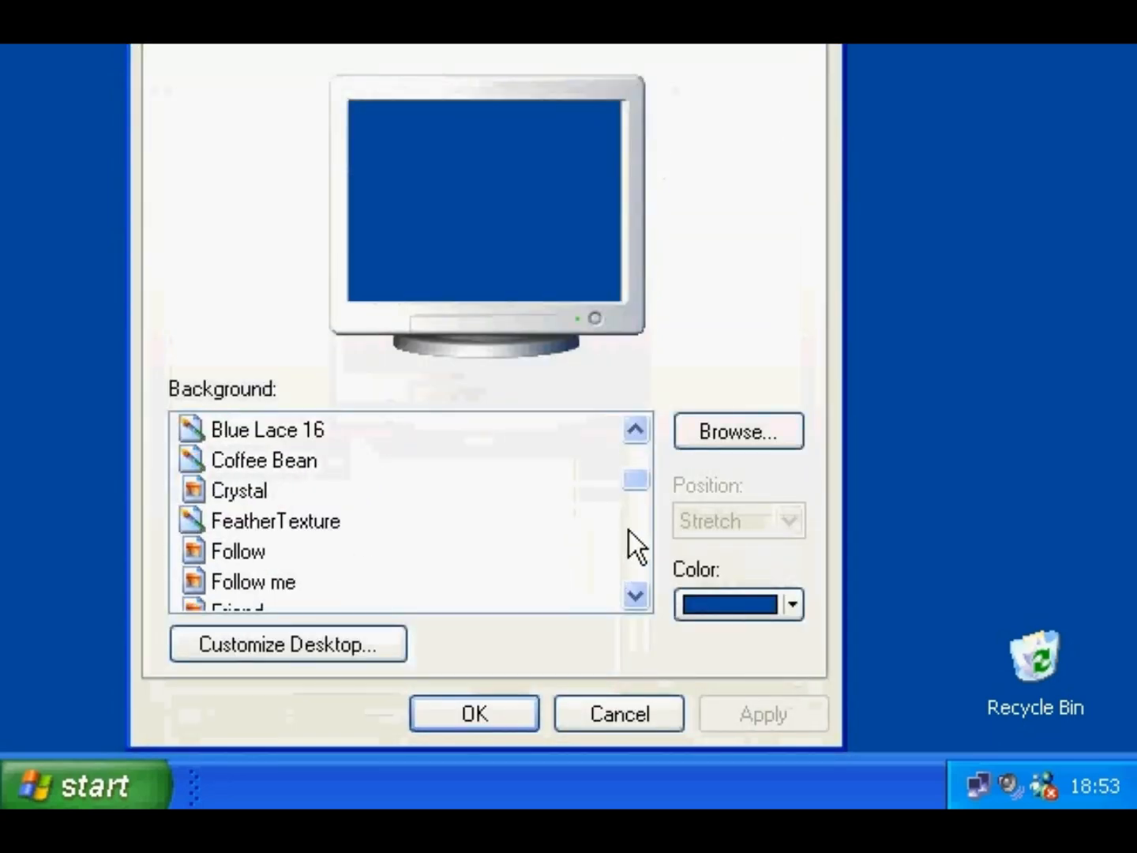
pyautogui.click(326, 439)
pyautogui.click(312, 459)
pyautogui.click(251, 496)
pyautogui.click(251, 525)
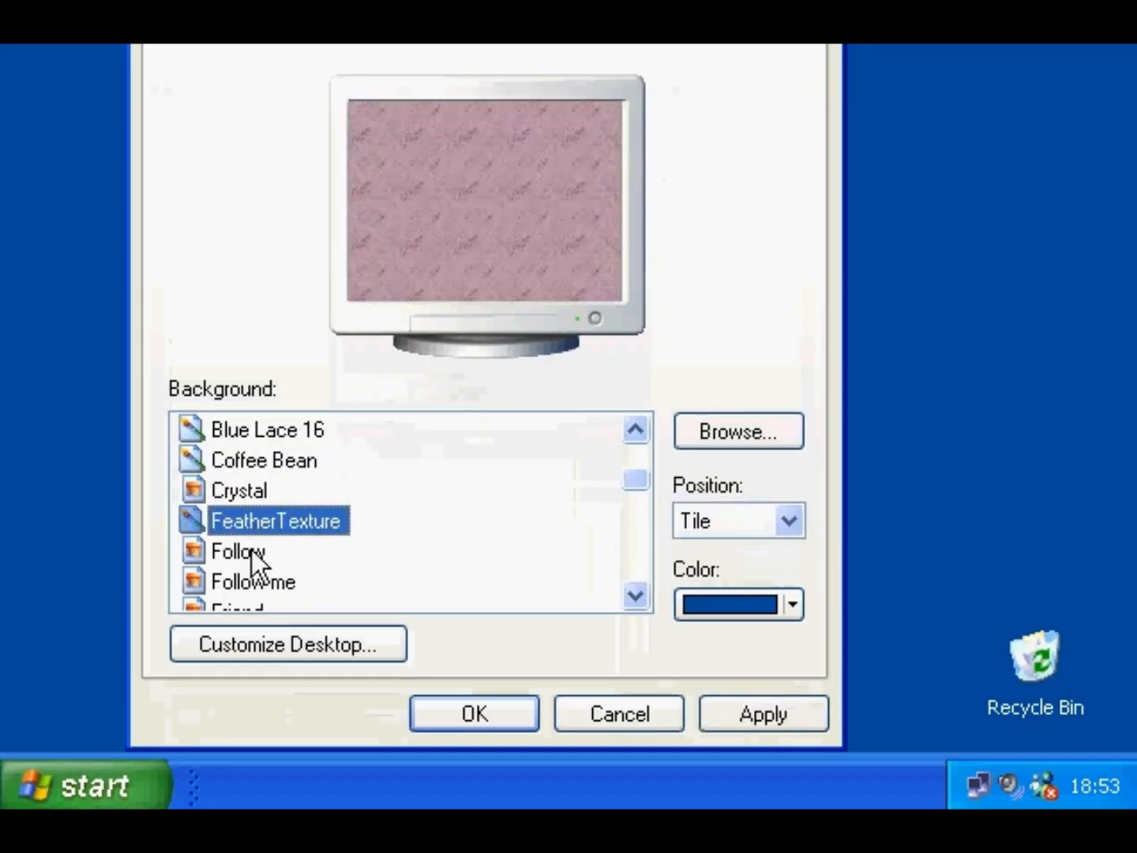
pyautogui.click(251, 552)
pyautogui.click(251, 582)
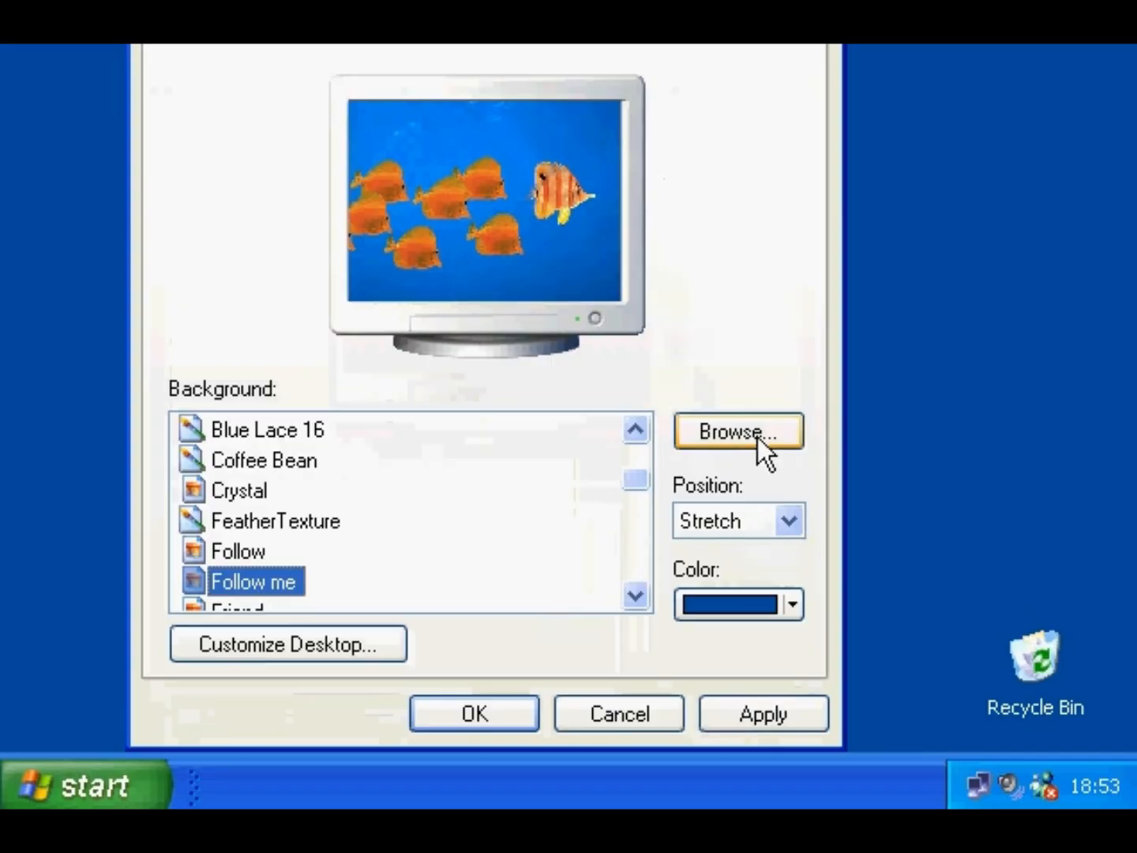
# - Set the picture position to Stretch and apply the new background
pyautogui.click(790, 521)
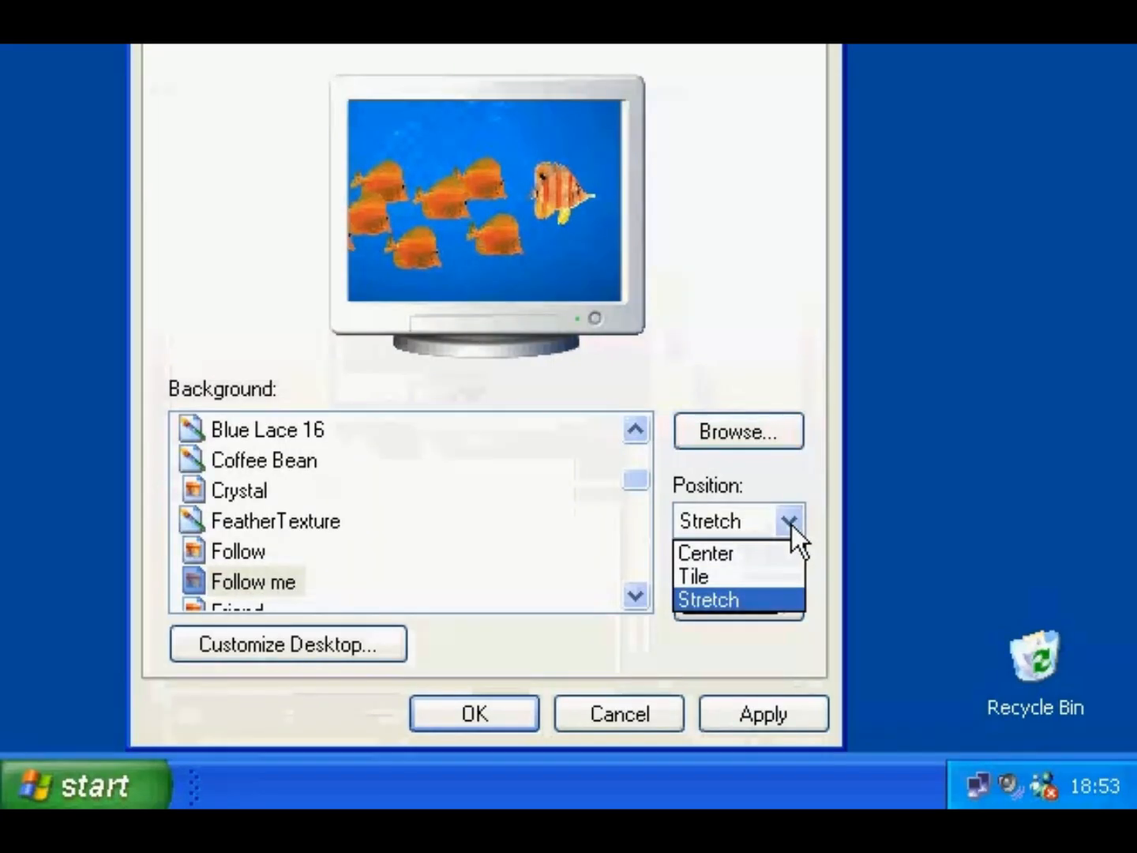
pyautogui.click(790, 523)
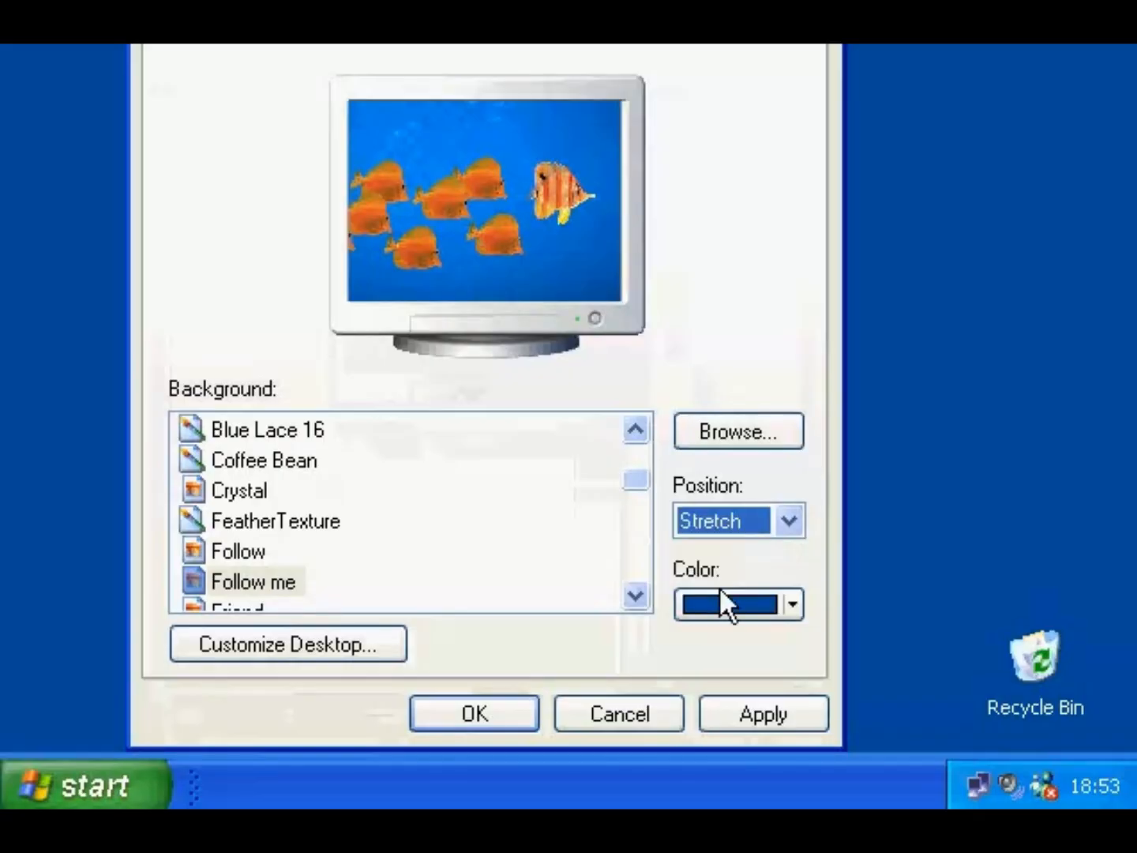
pyautogui.click(488, 713)
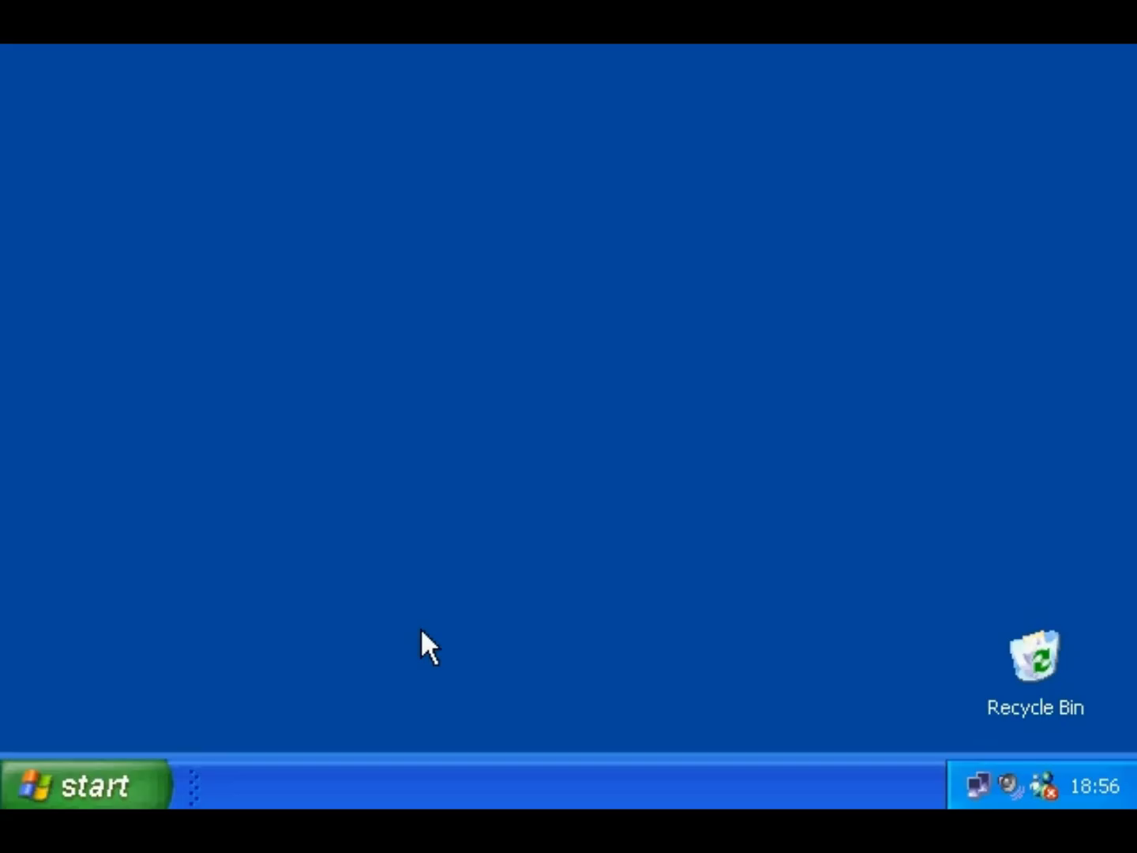
# - Keep 3D FlowerBox as the screen saver with a 15-minute wait, review its options, and confirm
pyautogui.rightClick(422, 631)
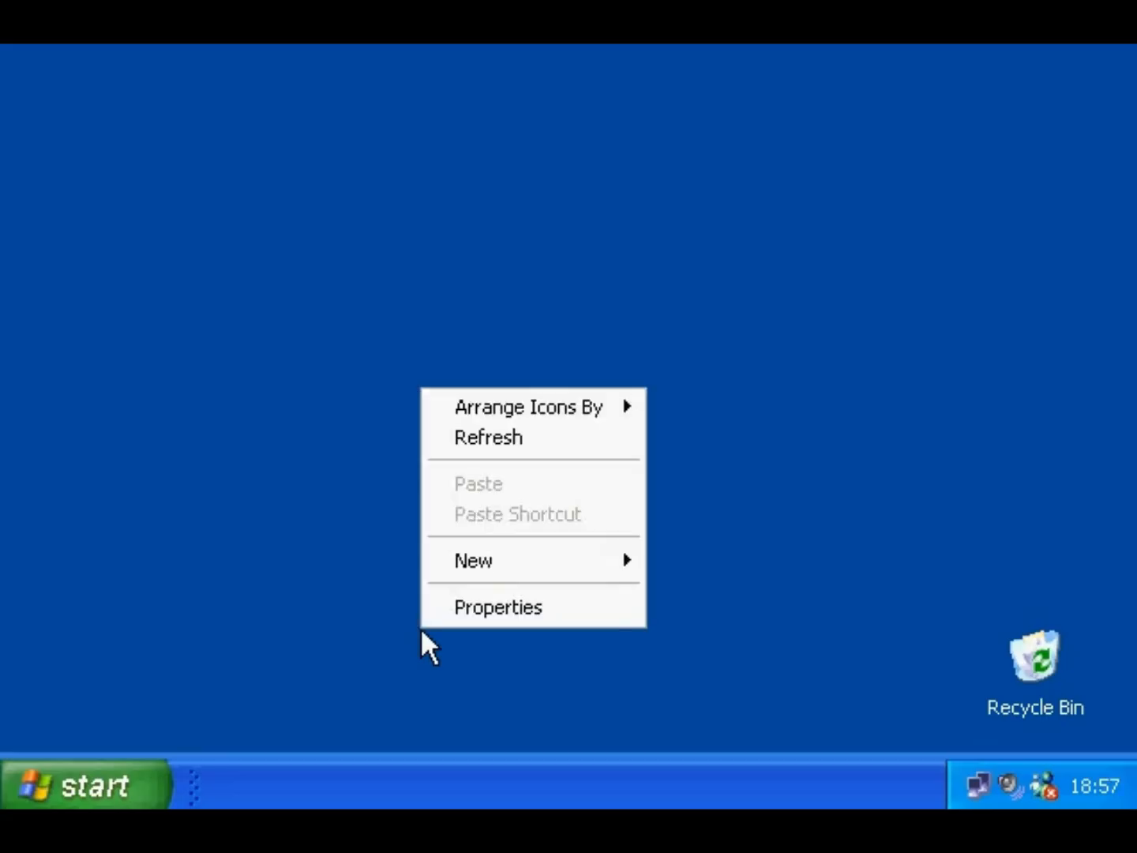
pyautogui.click(443, 607)
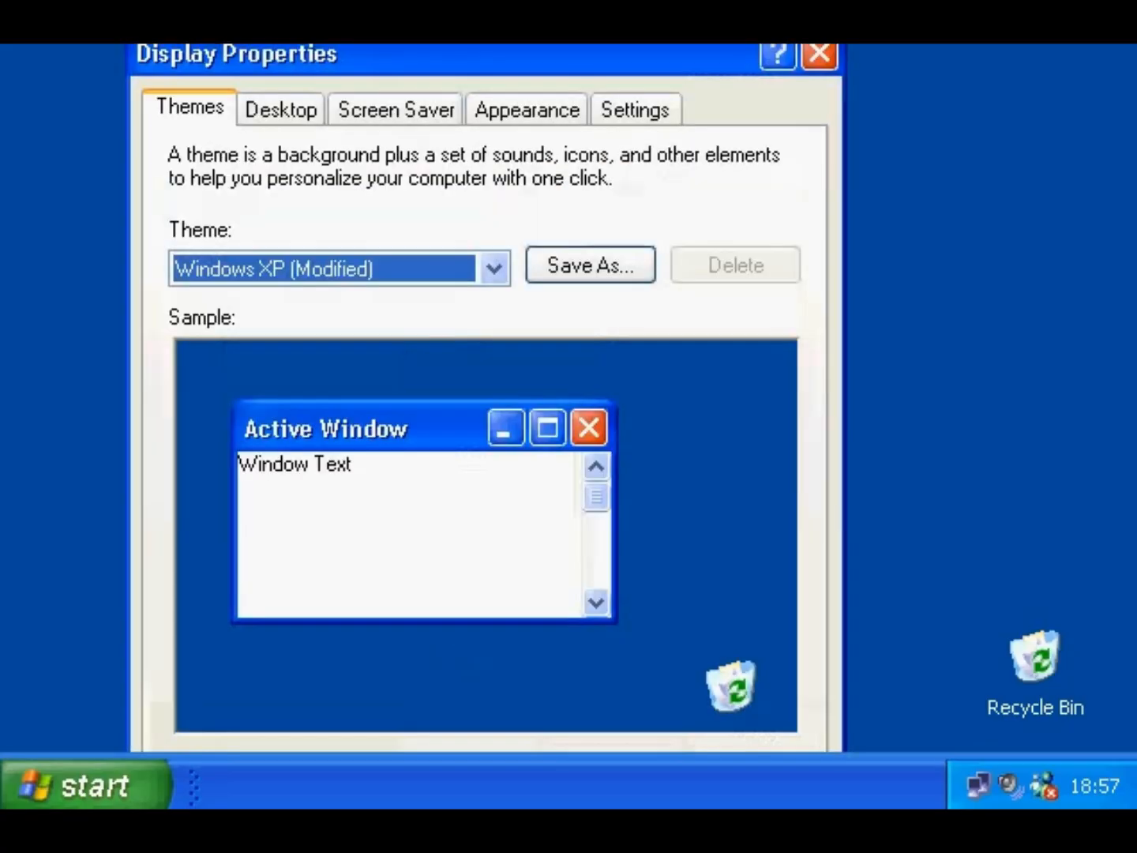
pyautogui.click(393, 129)
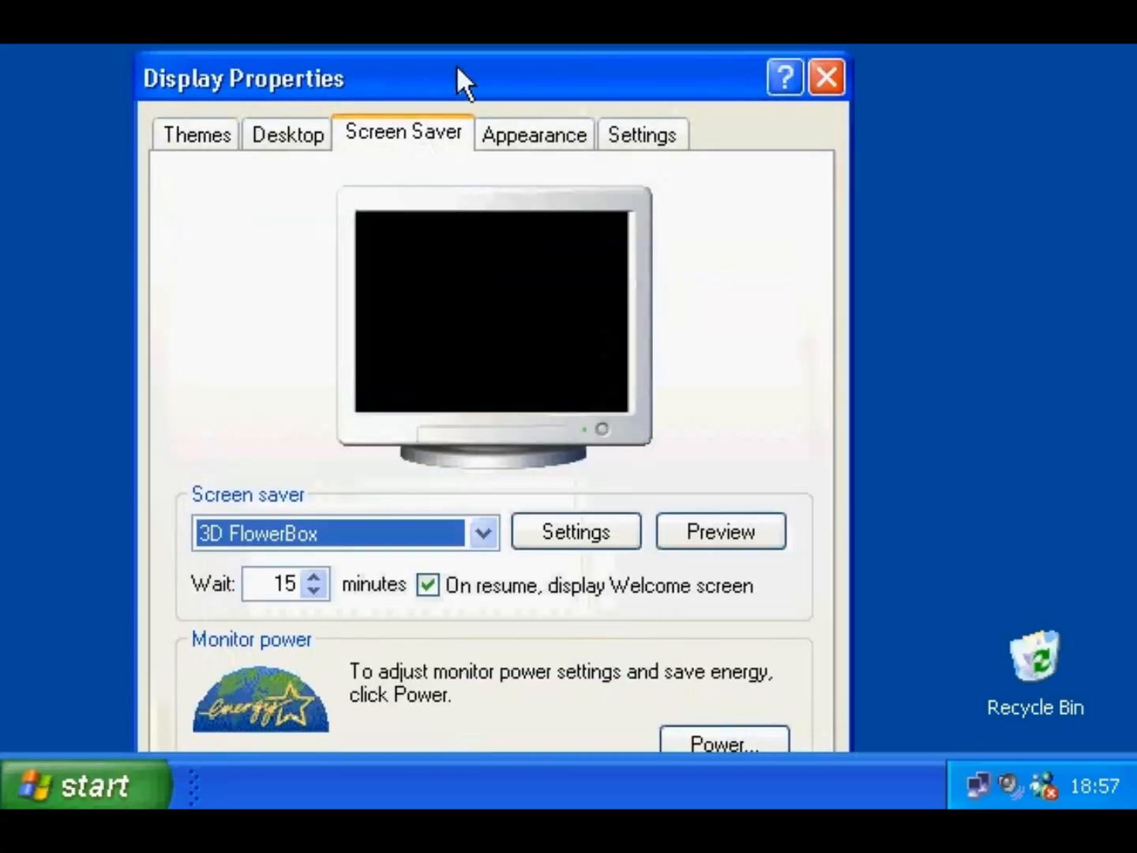
pyautogui.moveTo(457, 64); pyautogui.dragTo(422, 0)
pyautogui.click(445, 454)
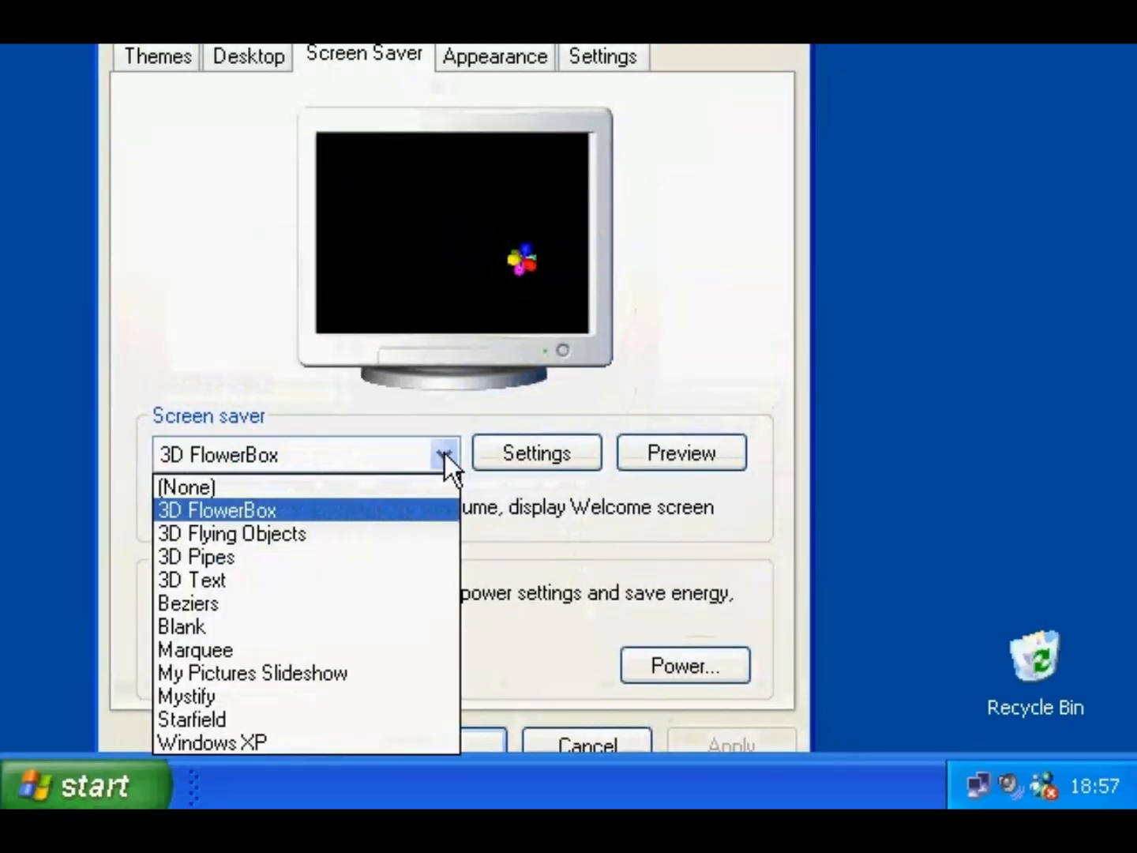
pyautogui.click(444, 453)
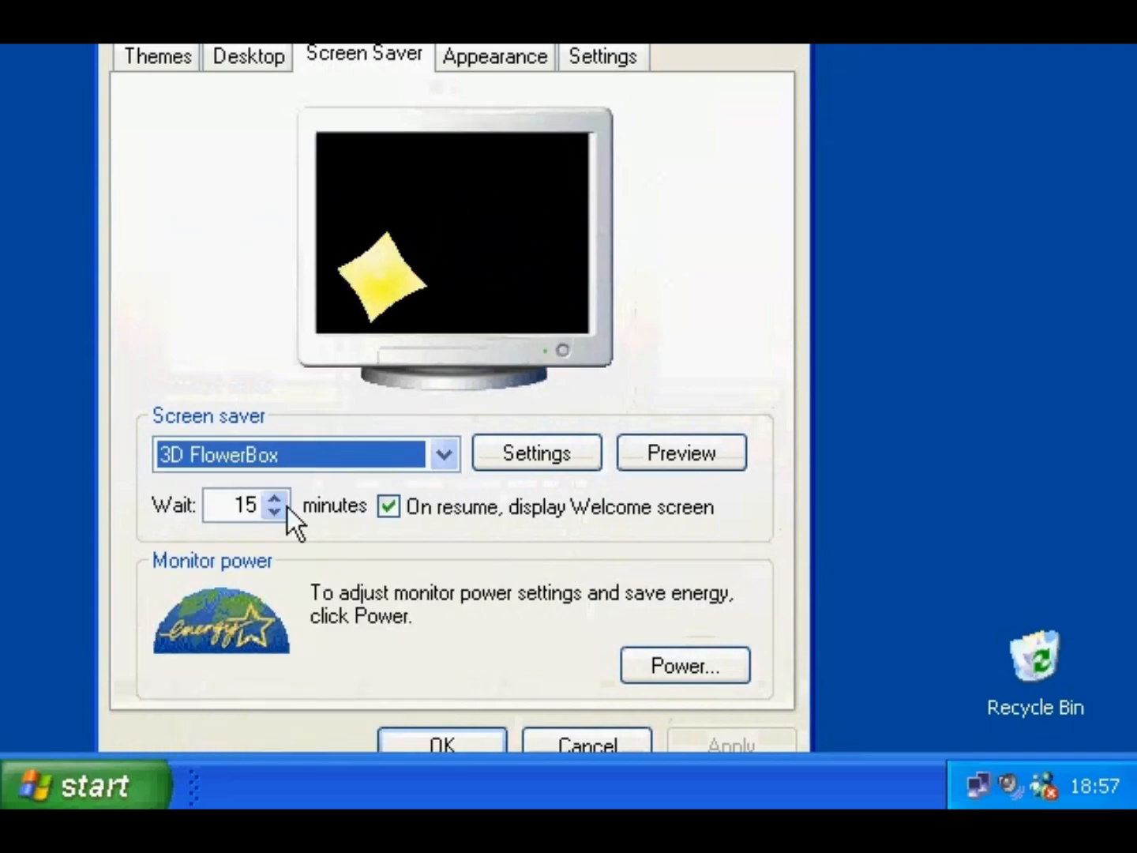
pyautogui.doubleClick(224, 506)
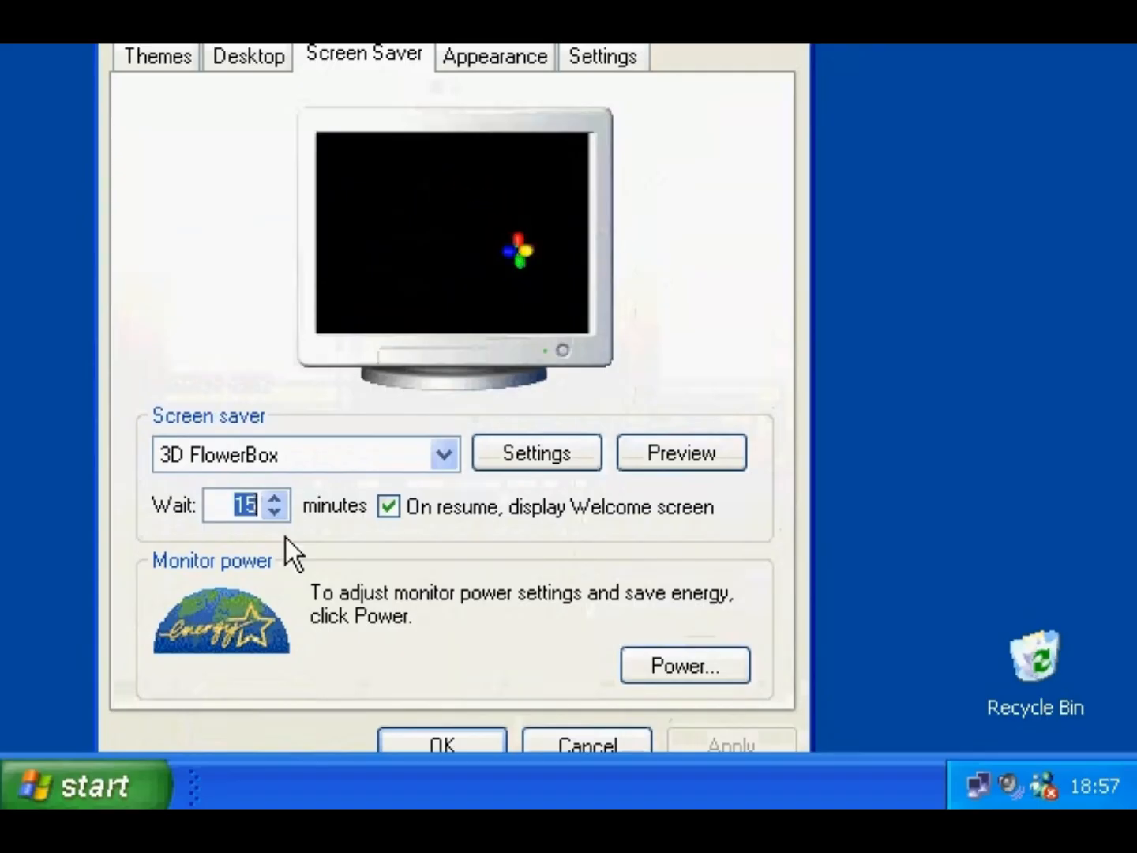
pyautogui.click(552, 453)
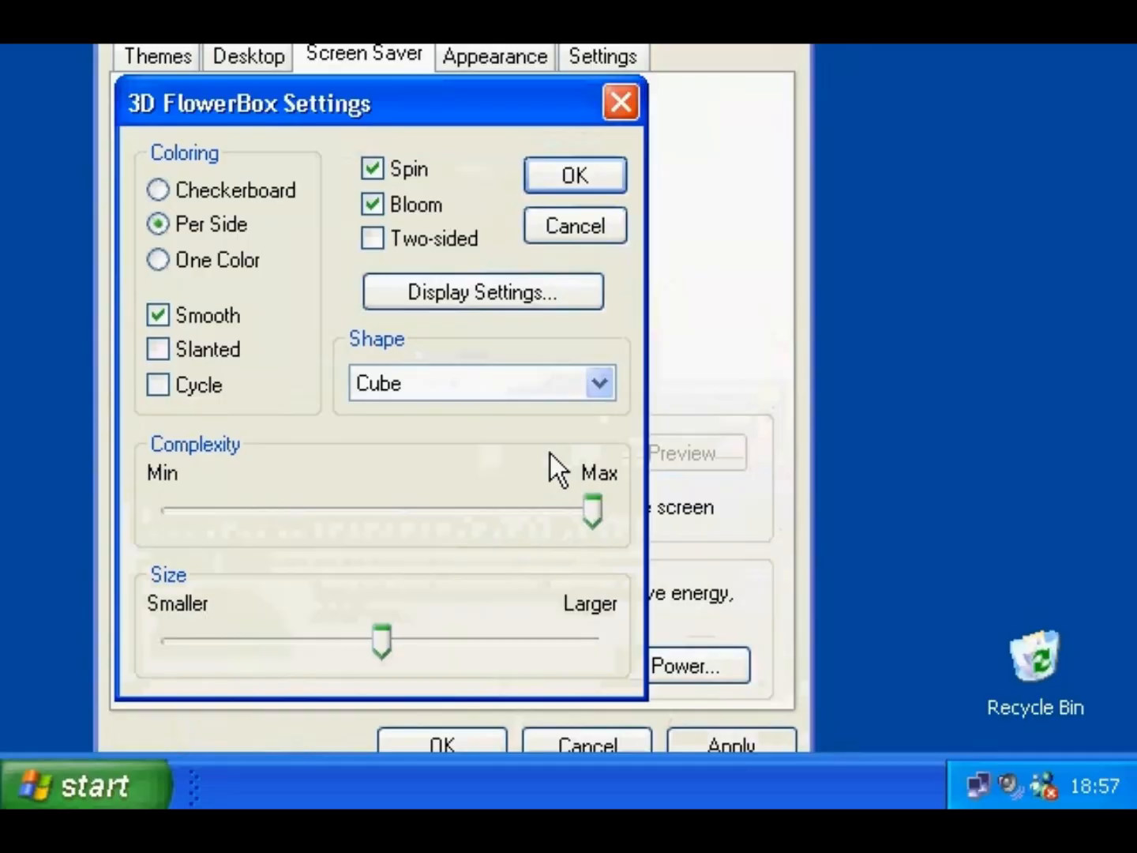
pyautogui.click(614, 100)
pyautogui.doubleClick(420, 515)
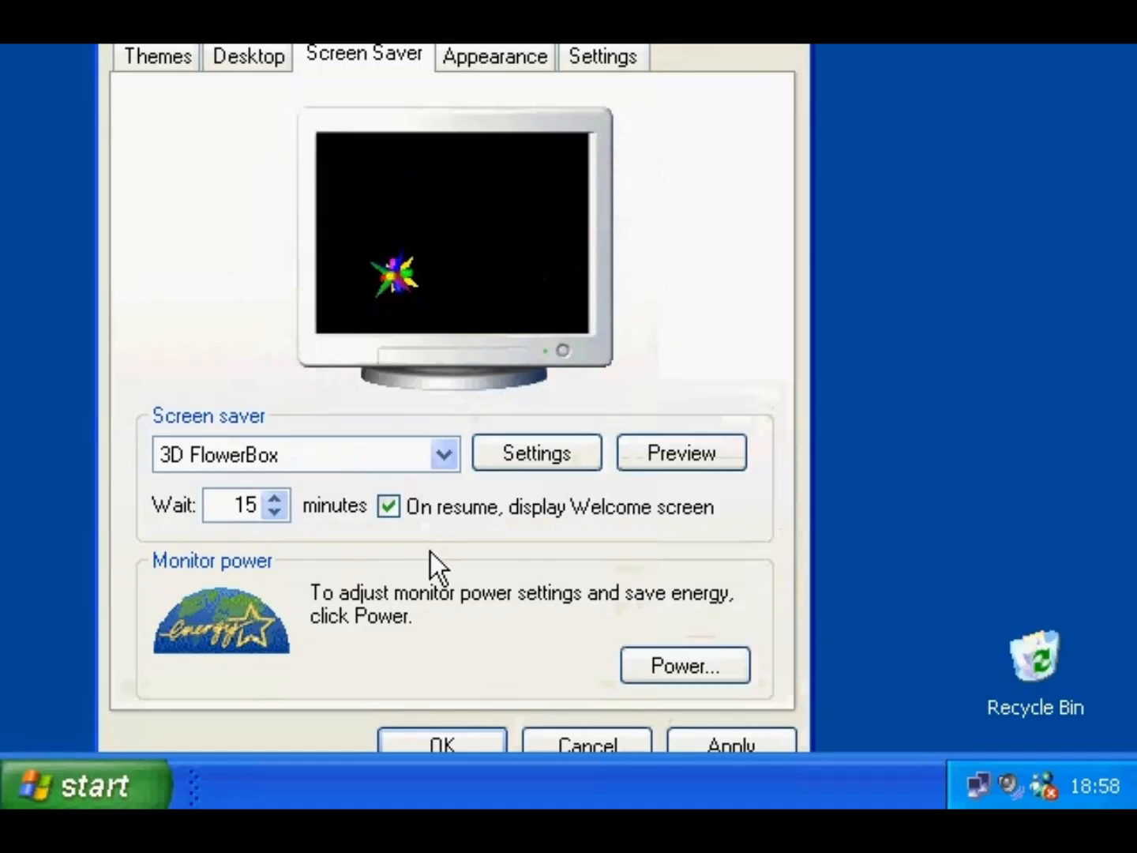
pyautogui.click(416, 741)
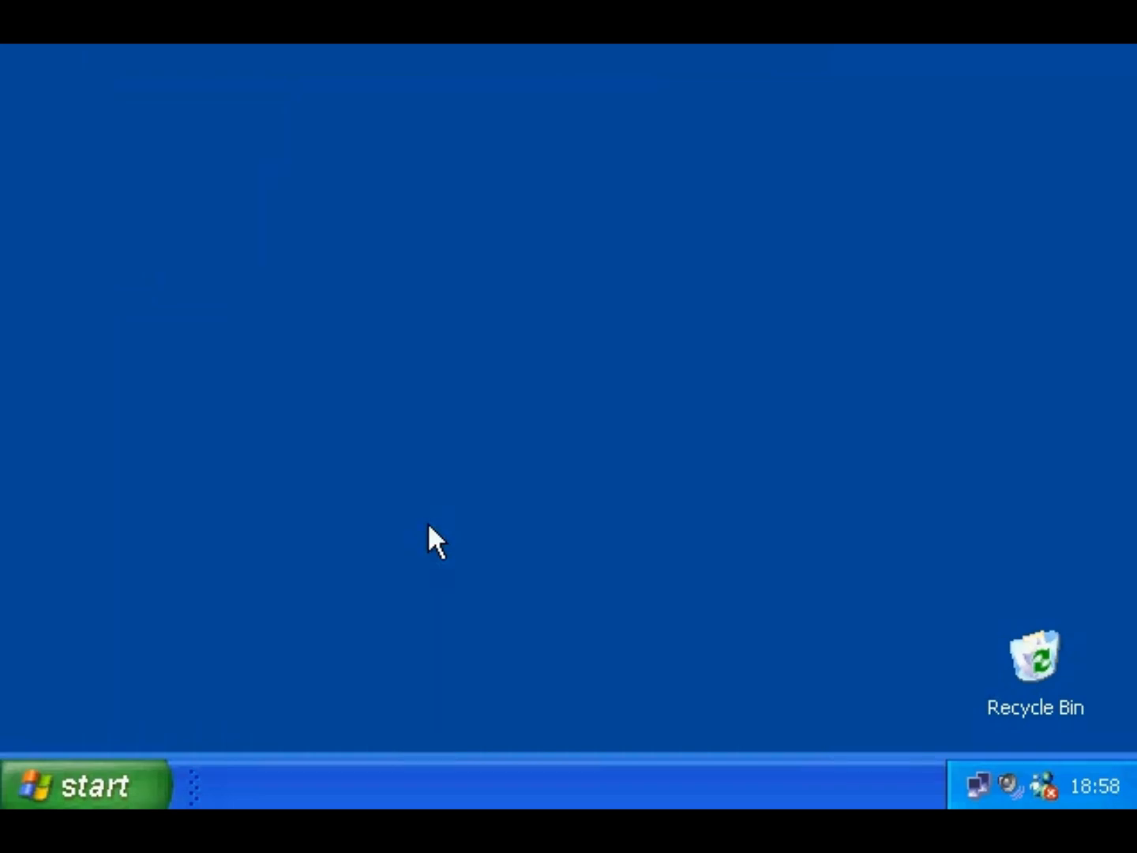
# - Check the advanced monitor DPI setting, keep normal size, and close Display Properties unchanged
pyautogui.rightClick(988, 431)
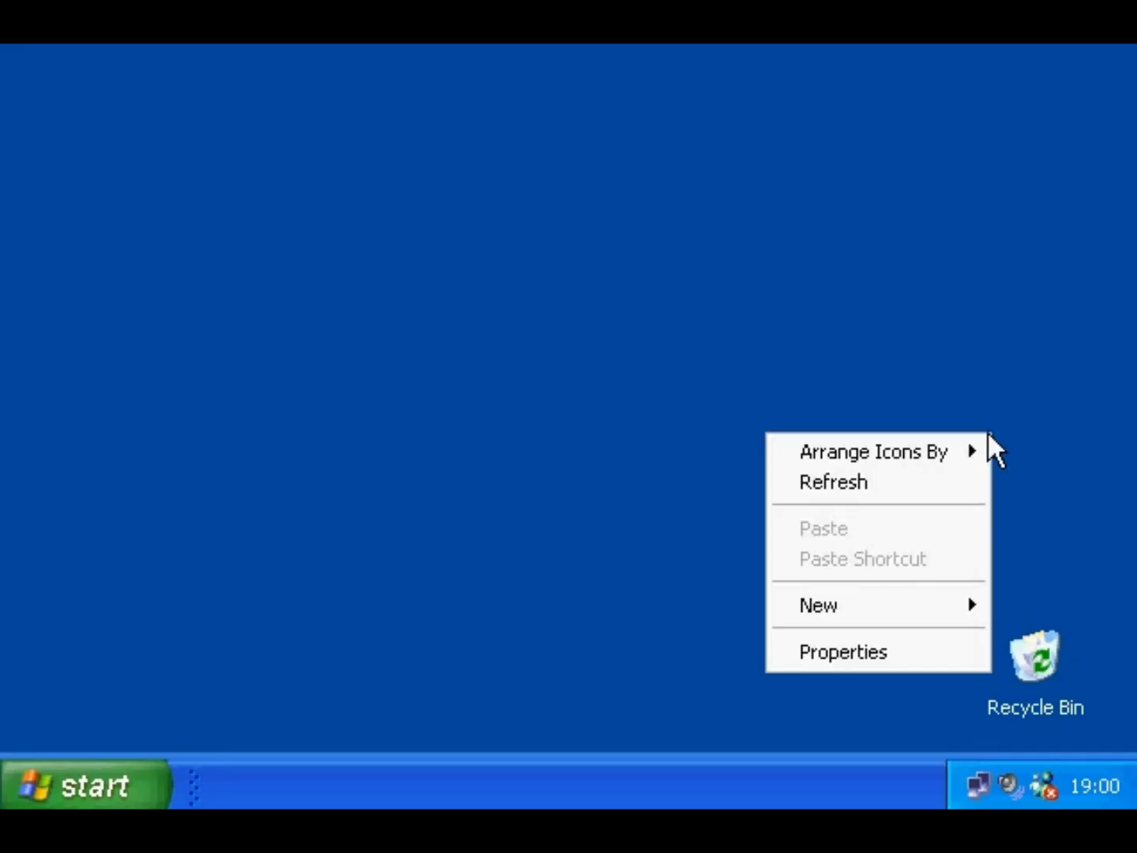
pyautogui.click(938, 653)
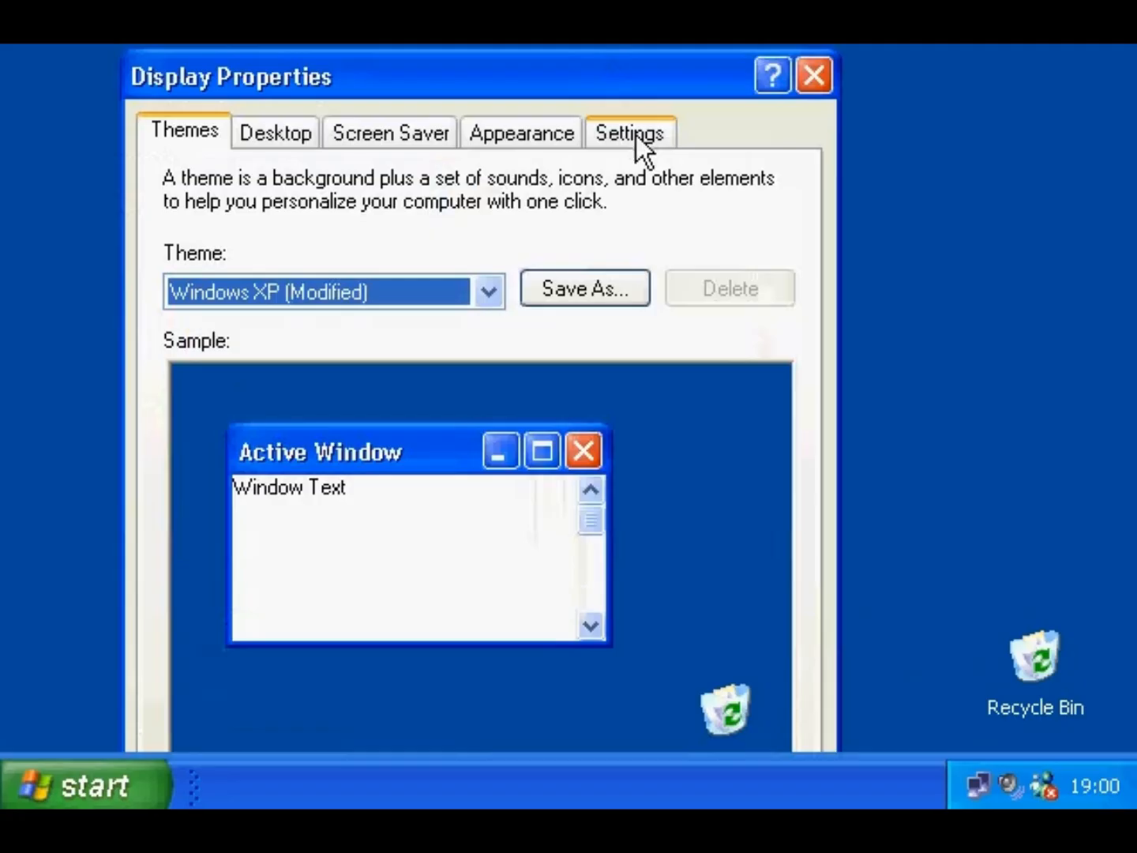
pyautogui.click(634, 136)
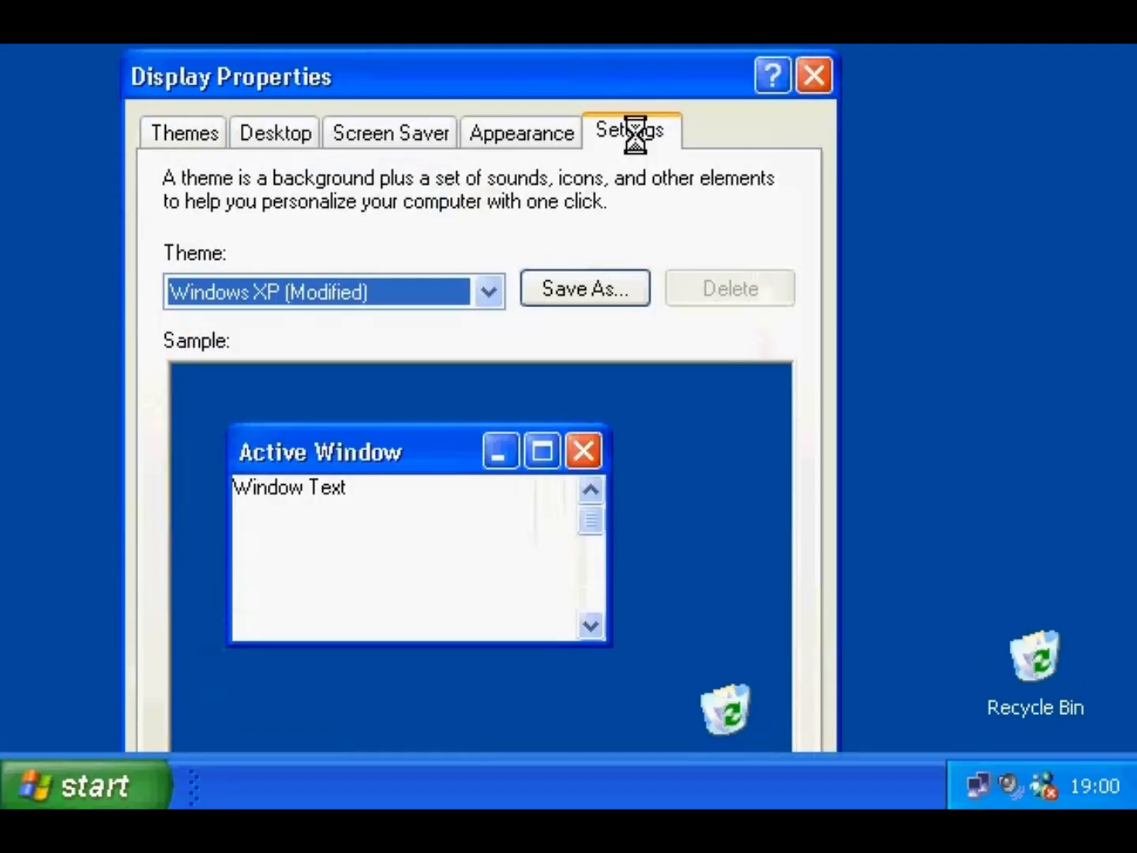
pyautogui.moveTo(627, 89); pyautogui.dragTo(626, 0)
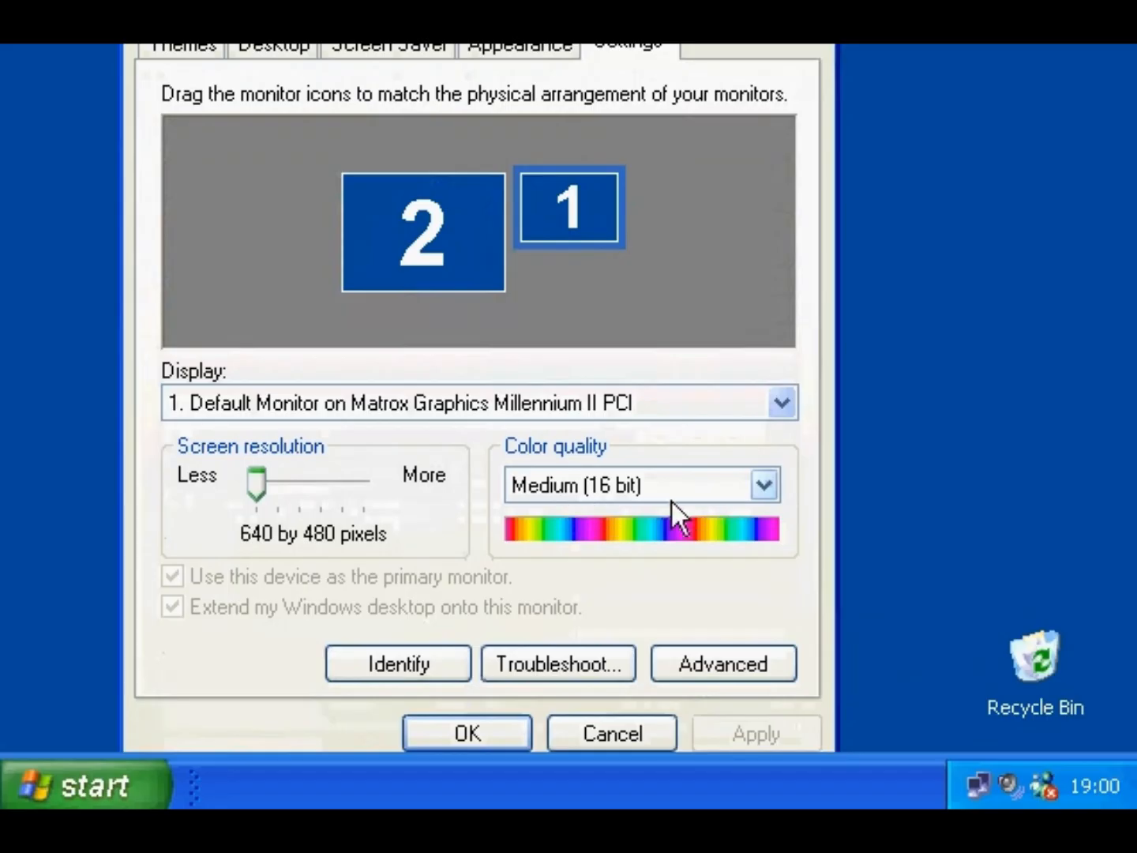
pyautogui.click(698, 664)
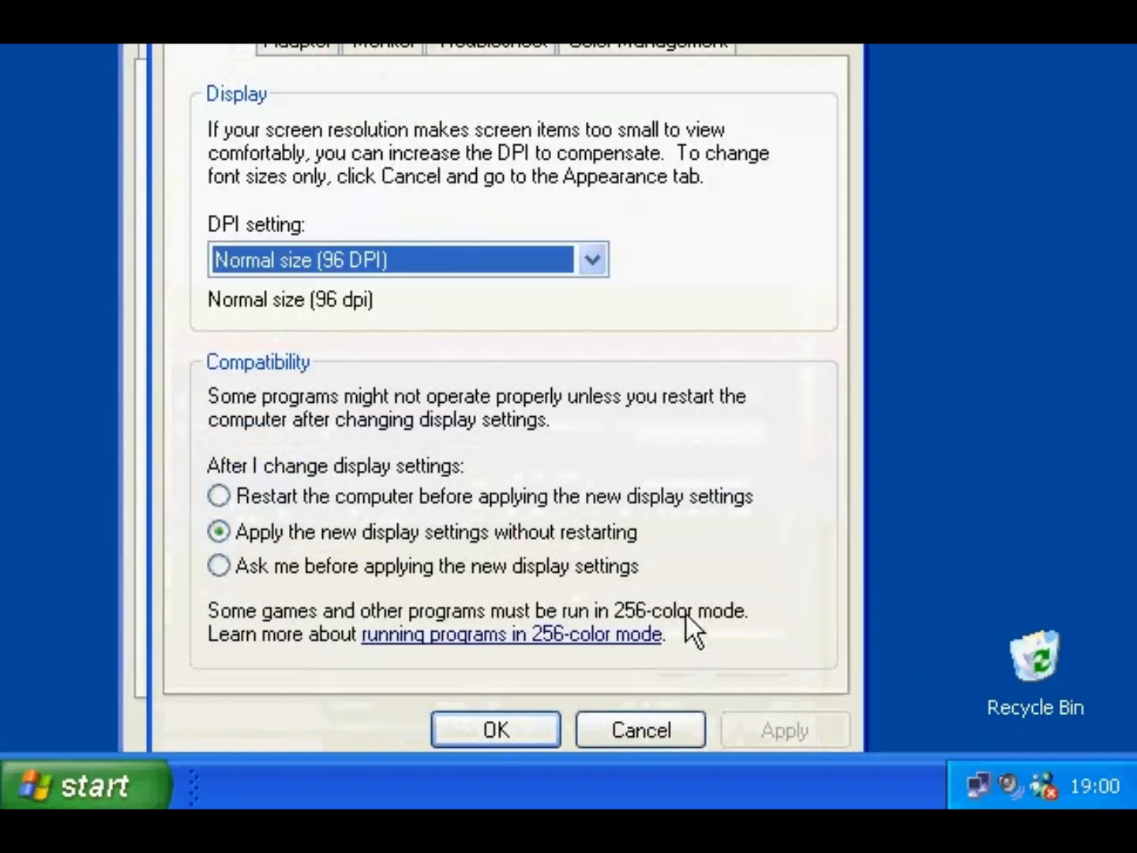
pyautogui.click(429, 323)
pyautogui.click(429, 323)
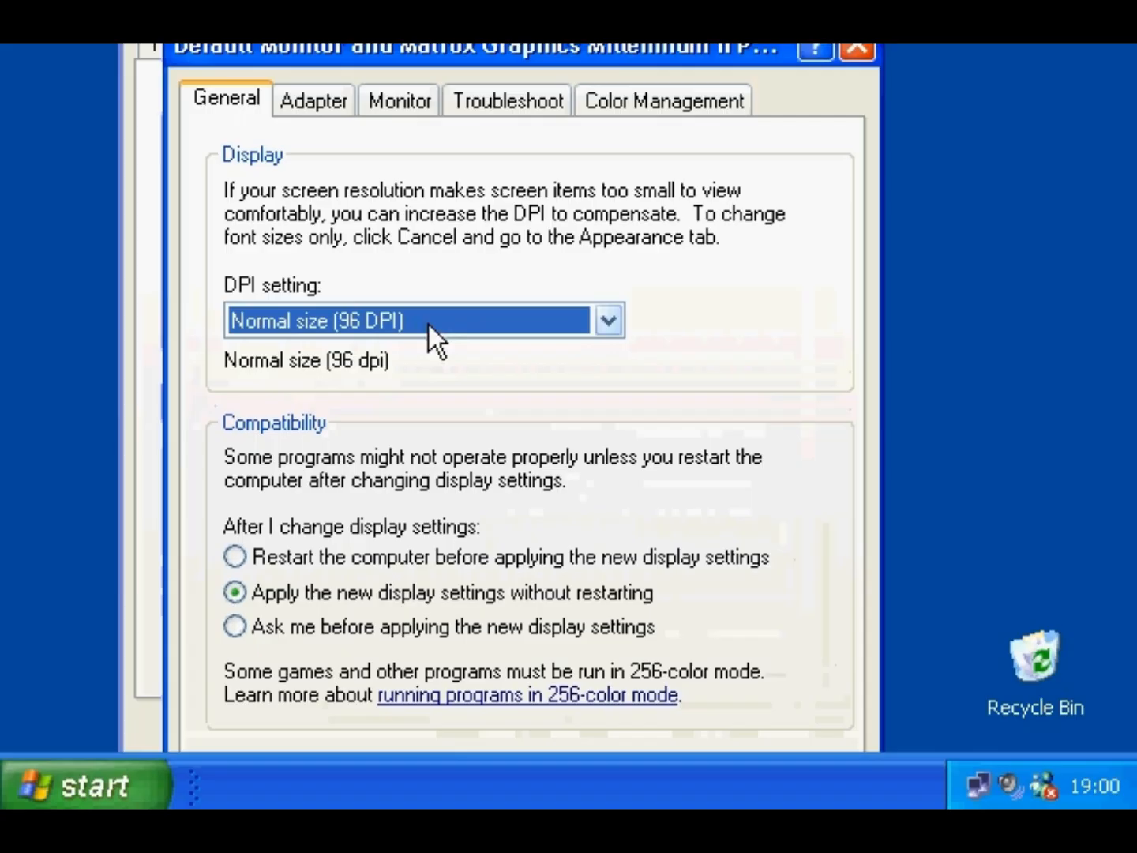
pyautogui.click(856, 49)
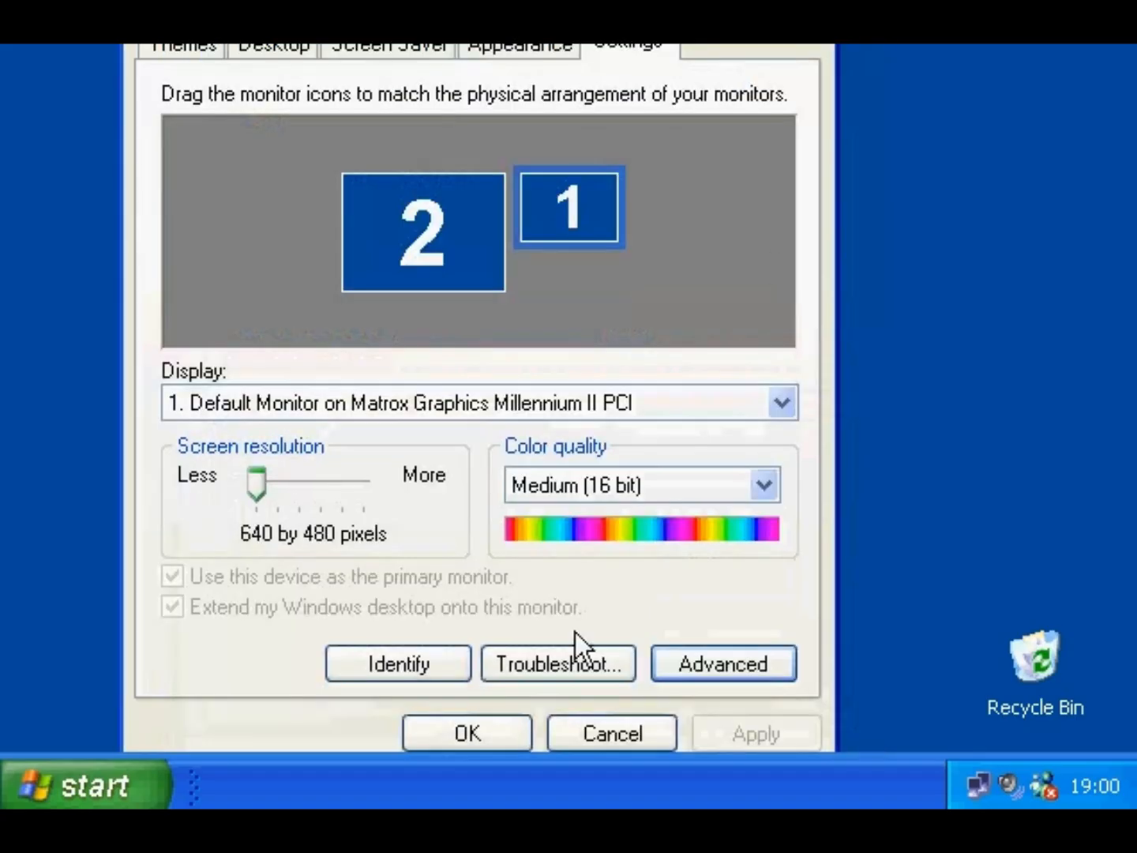
pyautogui.click(506, 730)
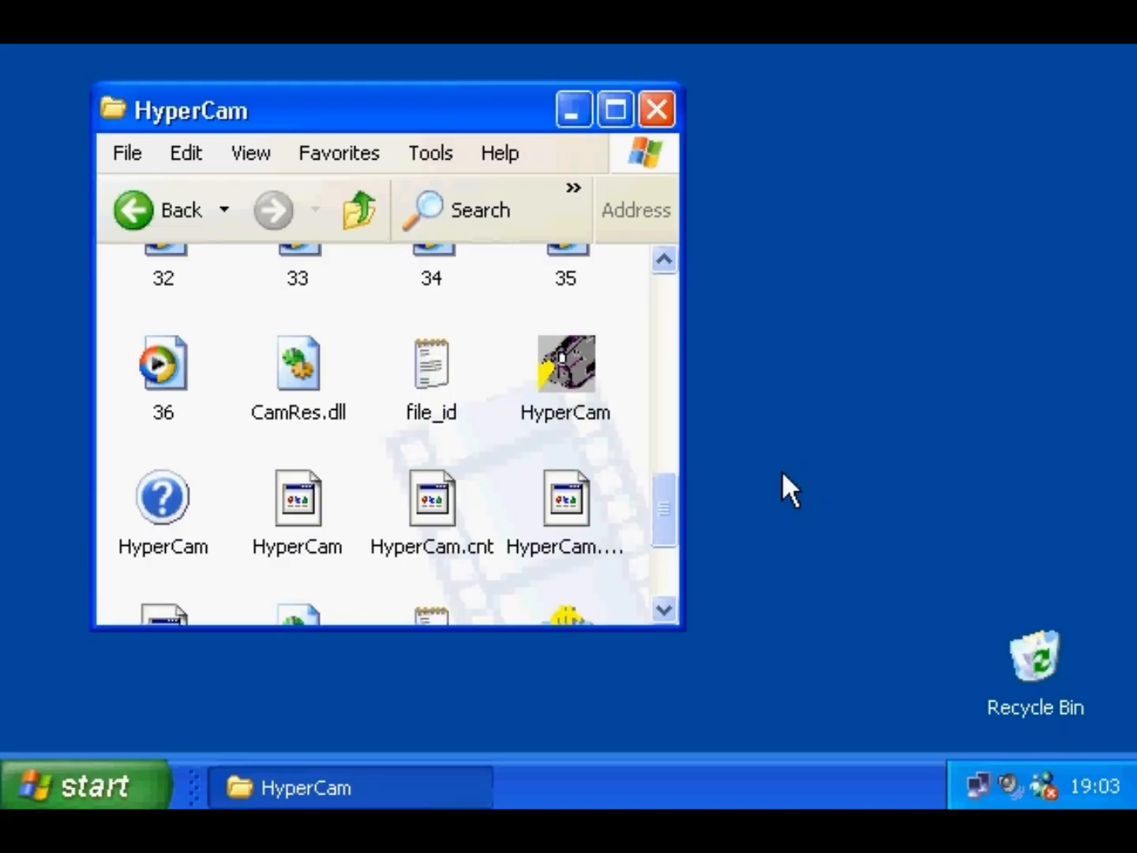
# - Enable compatibility mode for Windows 95 in HyperCam.exe's Properties and save
pyautogui.rightClick(577, 375)
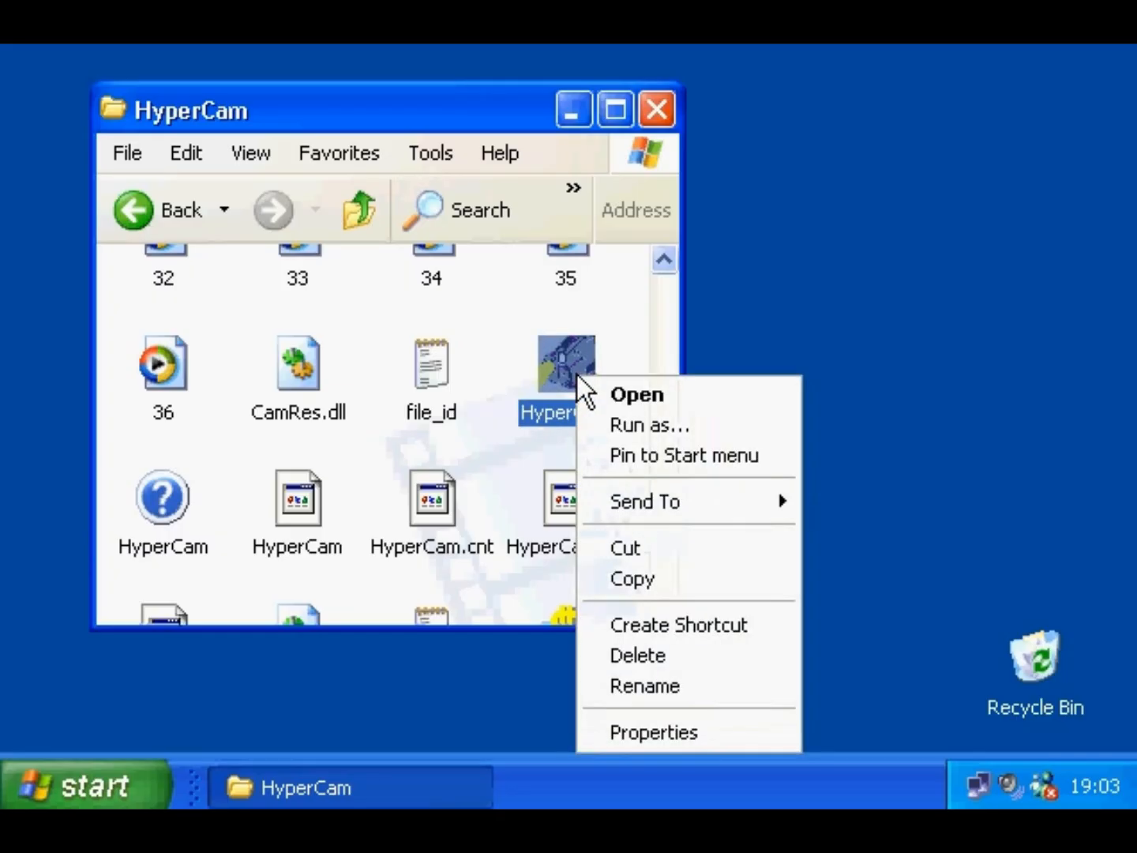
pyautogui.click(588, 732)
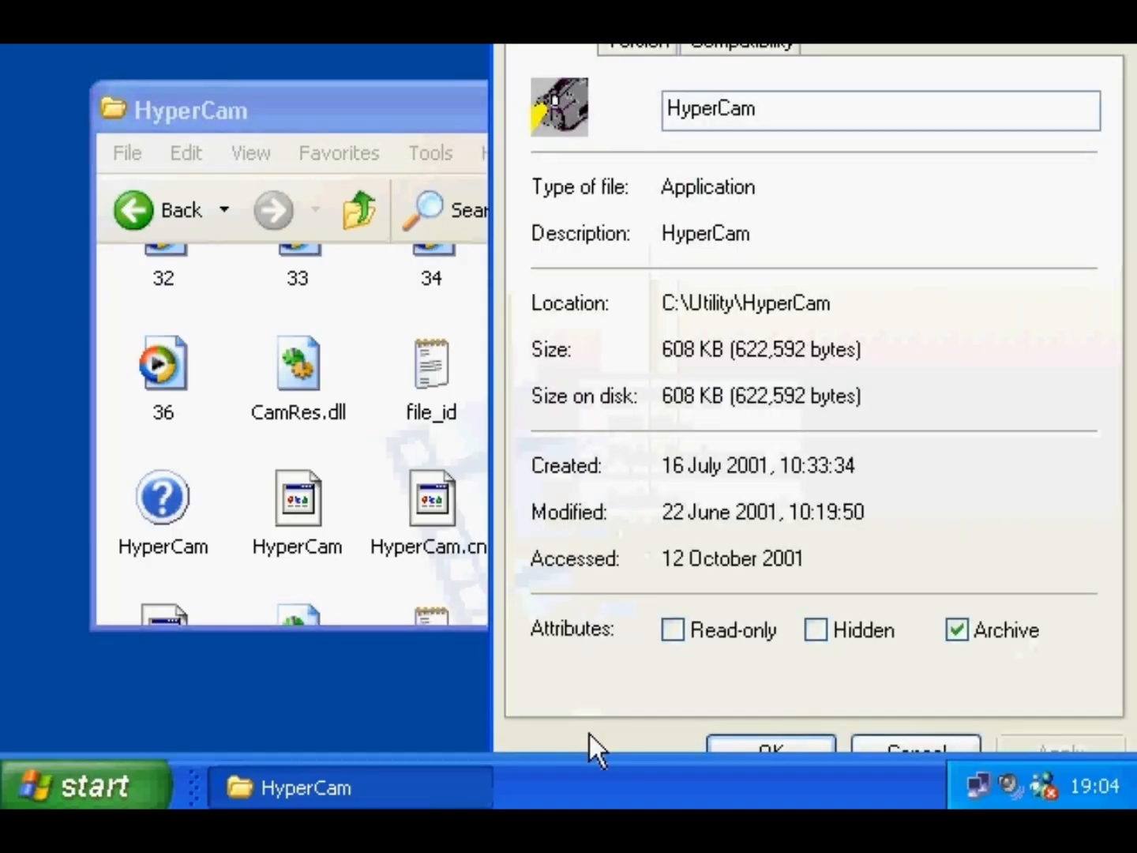
pyautogui.click(647, 124)
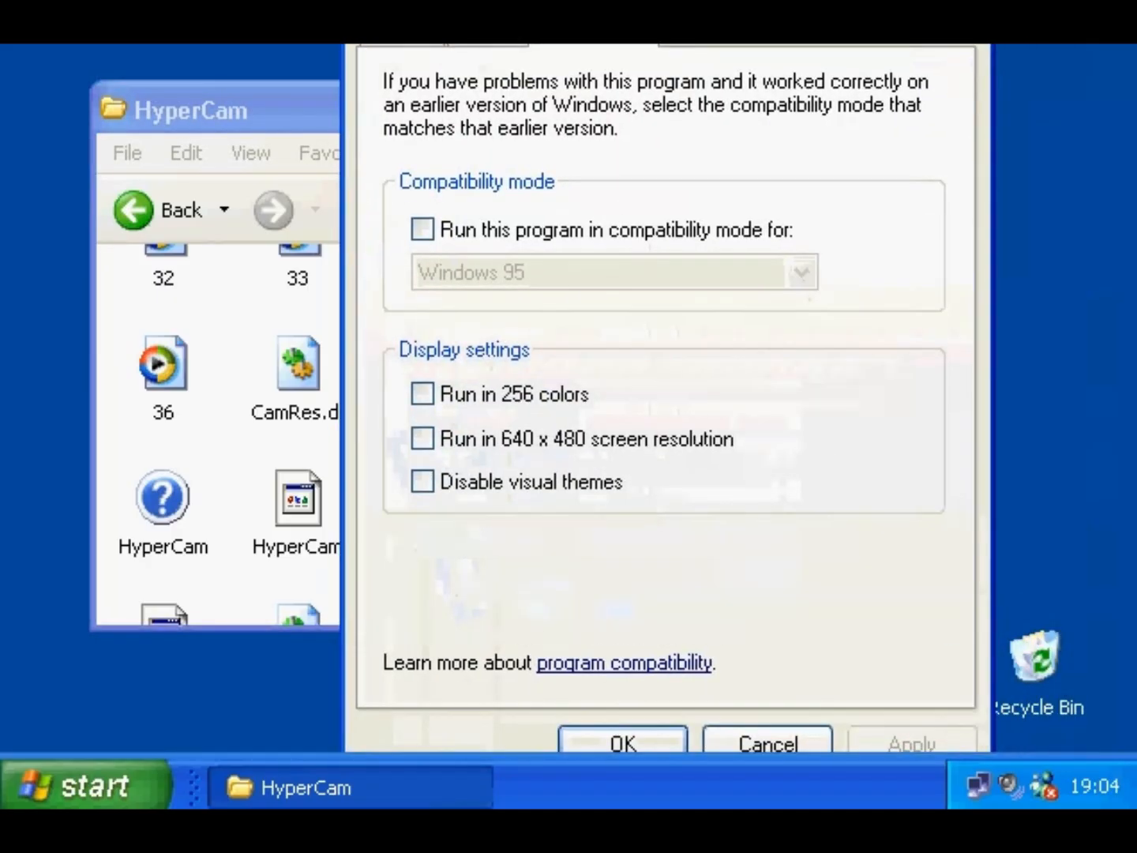
pyautogui.click(552, 231)
pyautogui.click(802, 273)
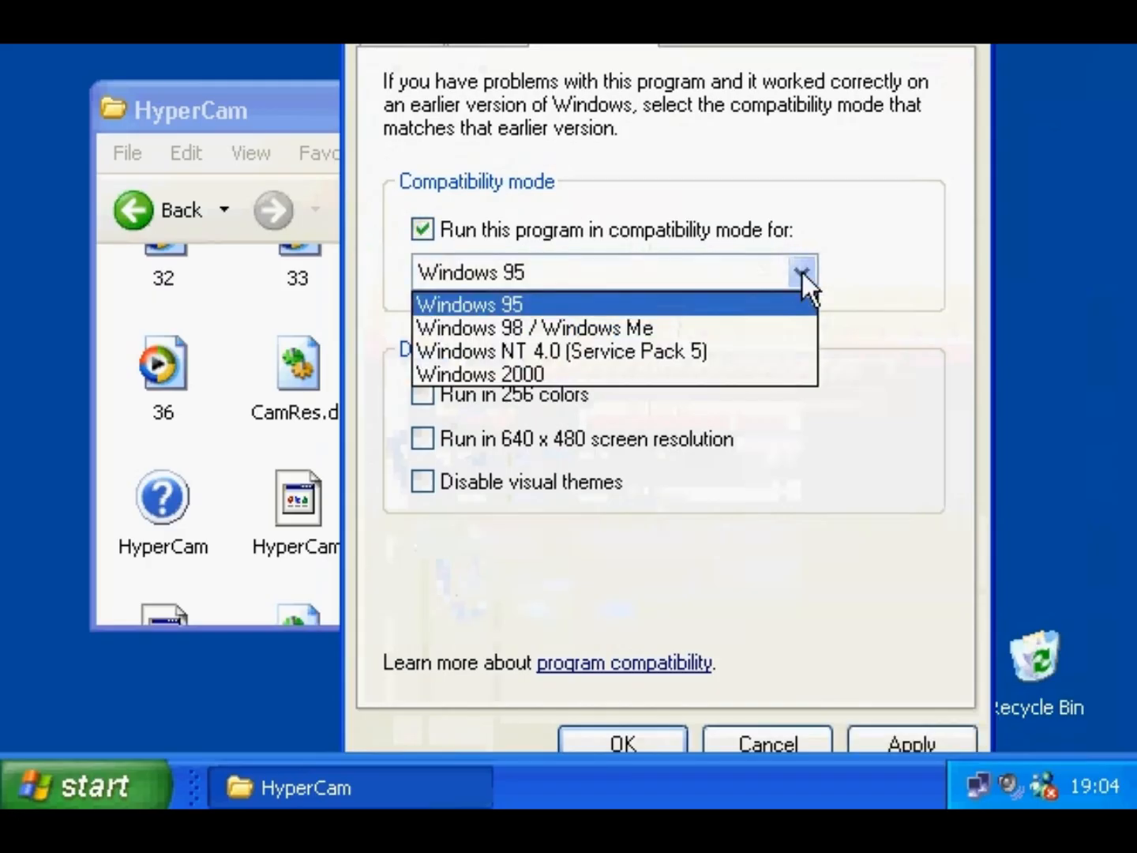
pyautogui.click(799, 272)
pyautogui.click(612, 738)
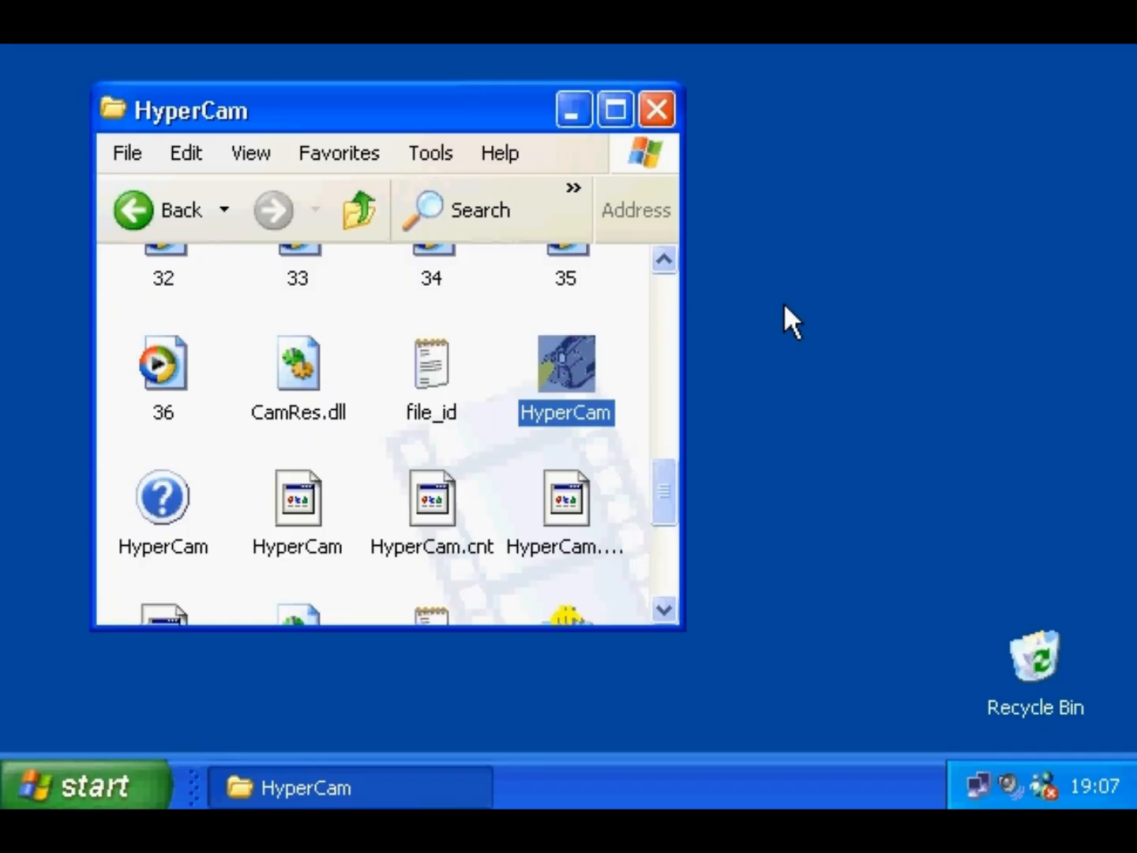
# - Turn on 'Run in 256 colors' in HyperCam's compatibility settings and save
pyautogui.rightClick(571, 367)
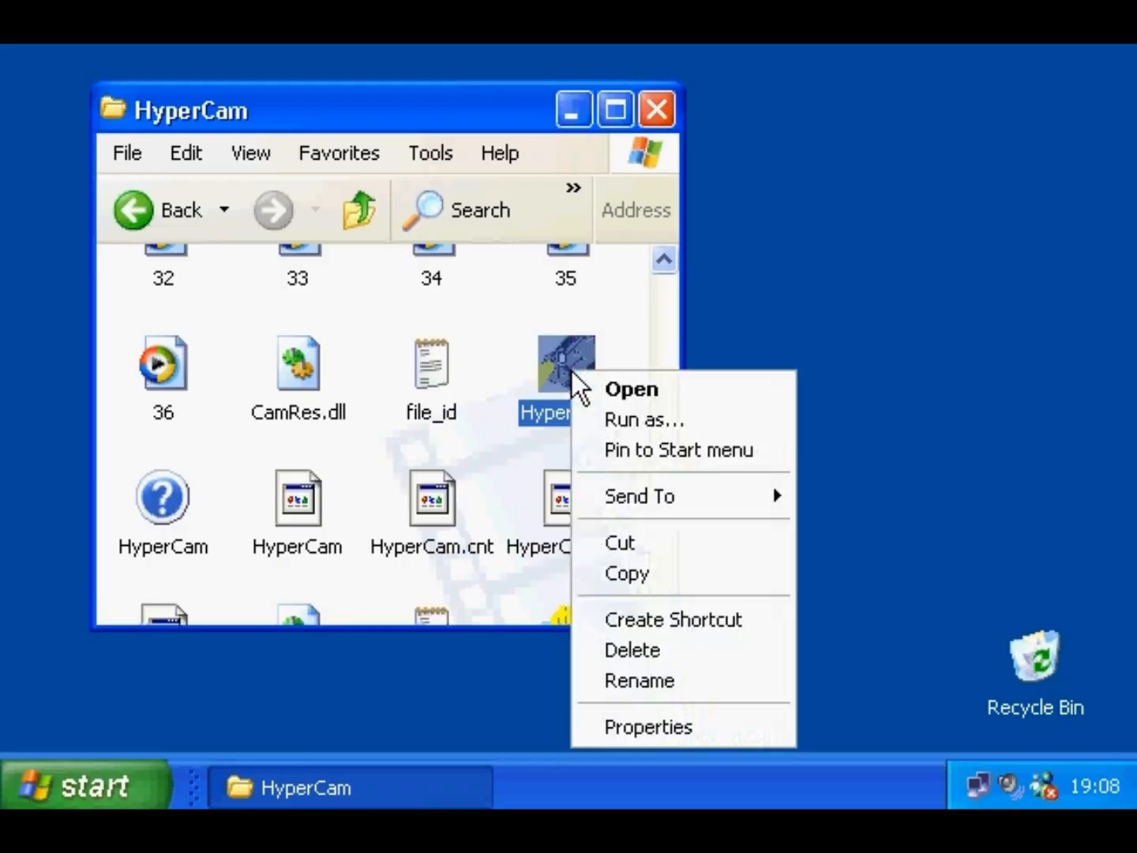
pyautogui.click(593, 723)
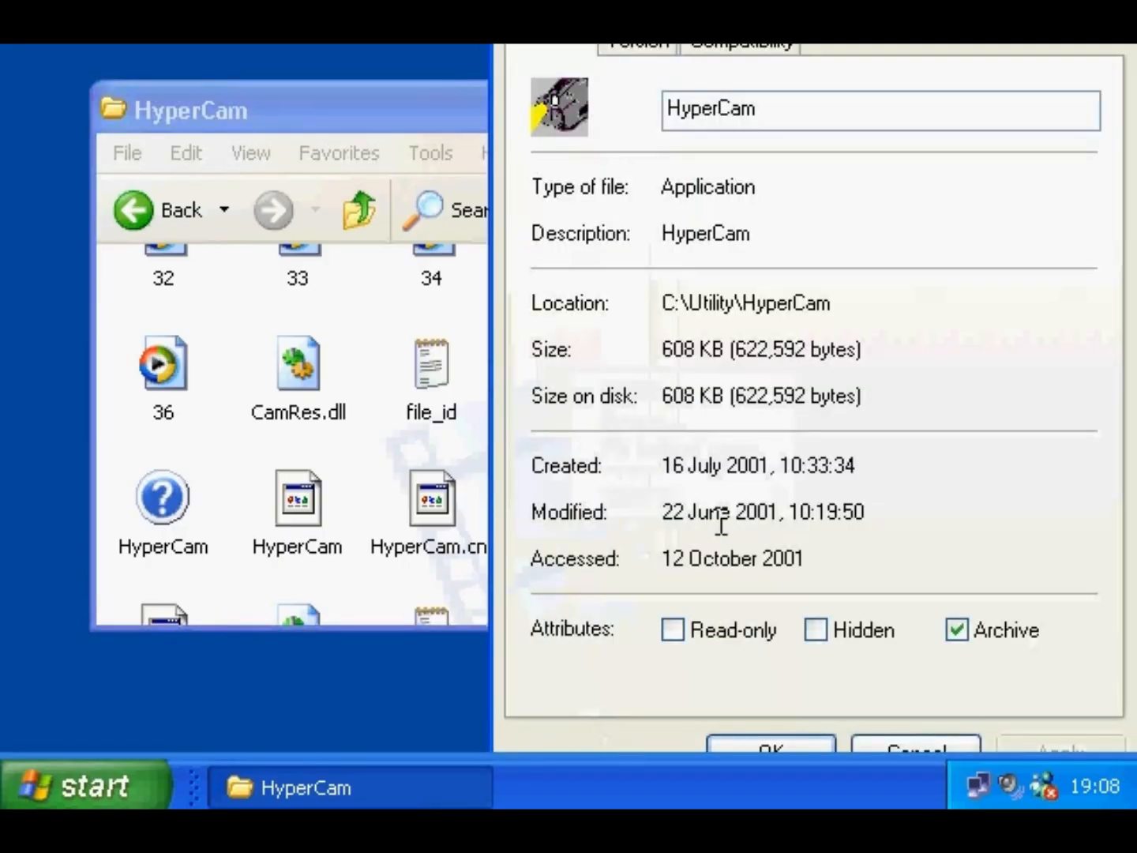
pyautogui.click(743, 46)
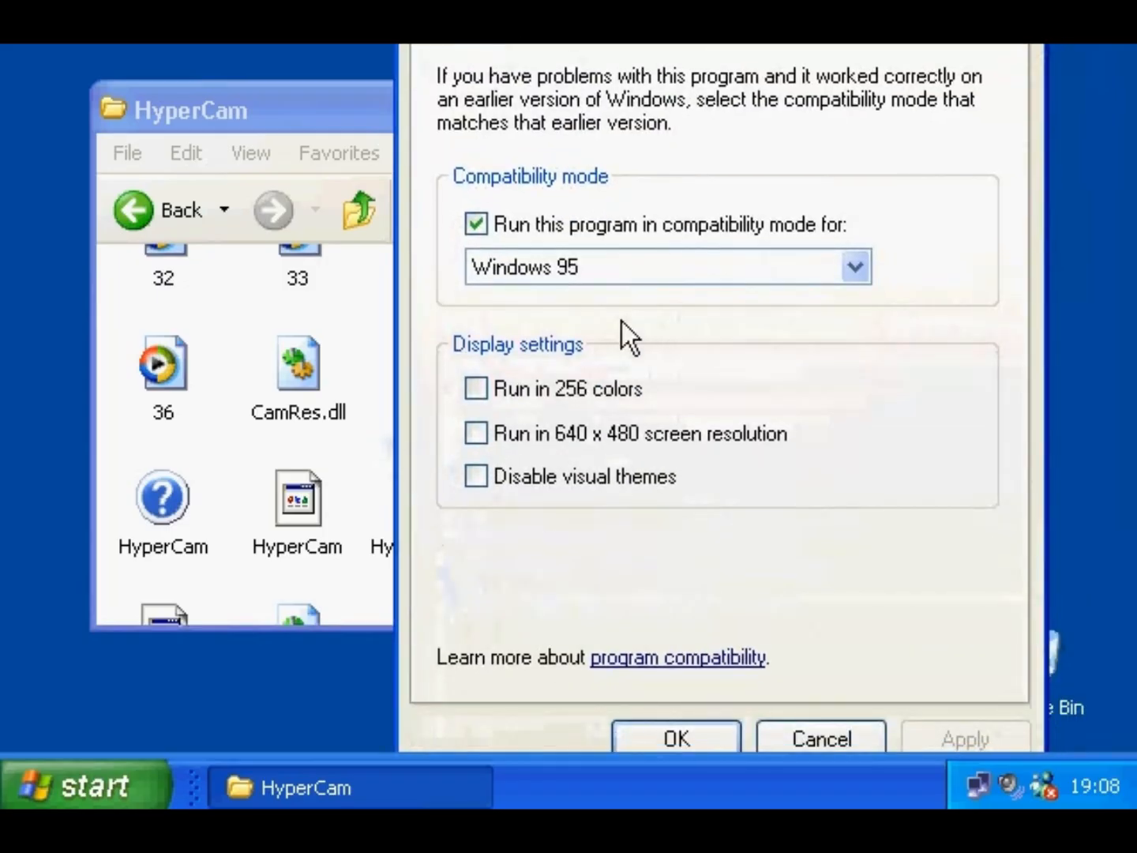
pyautogui.click(610, 387)
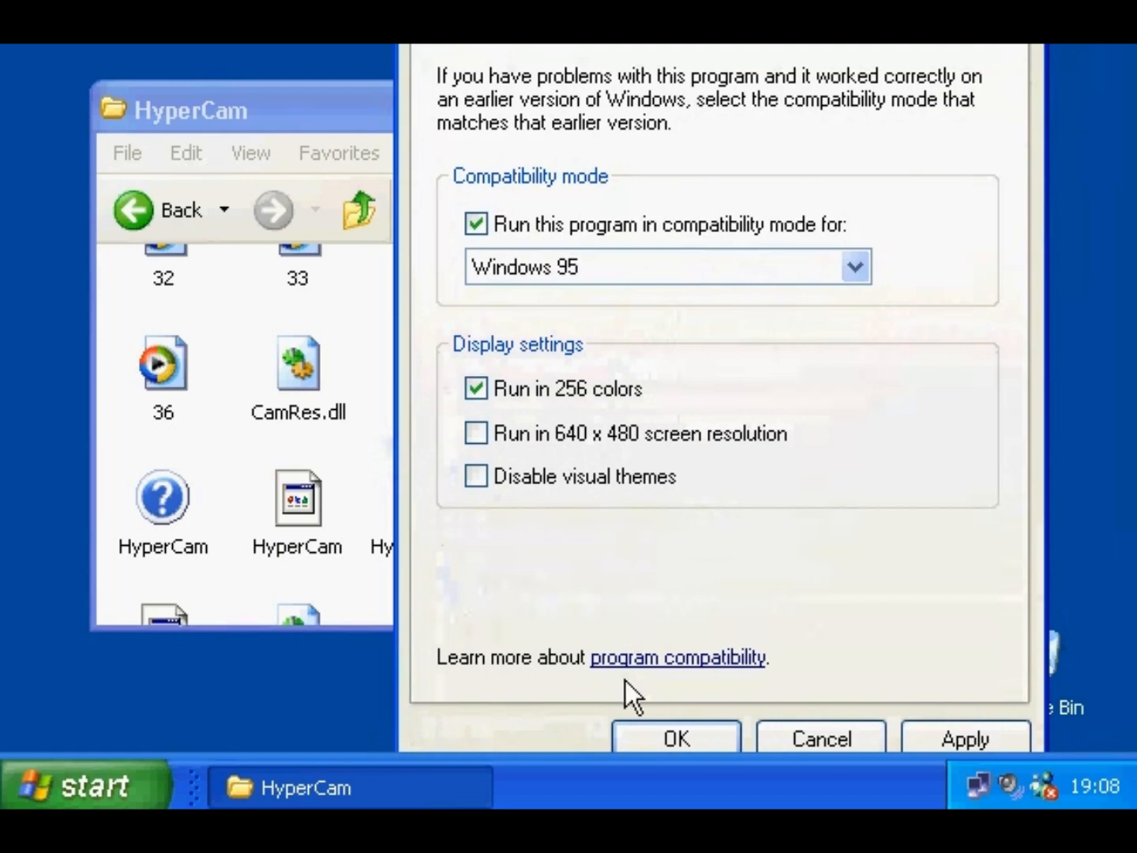
pyautogui.click(649, 737)
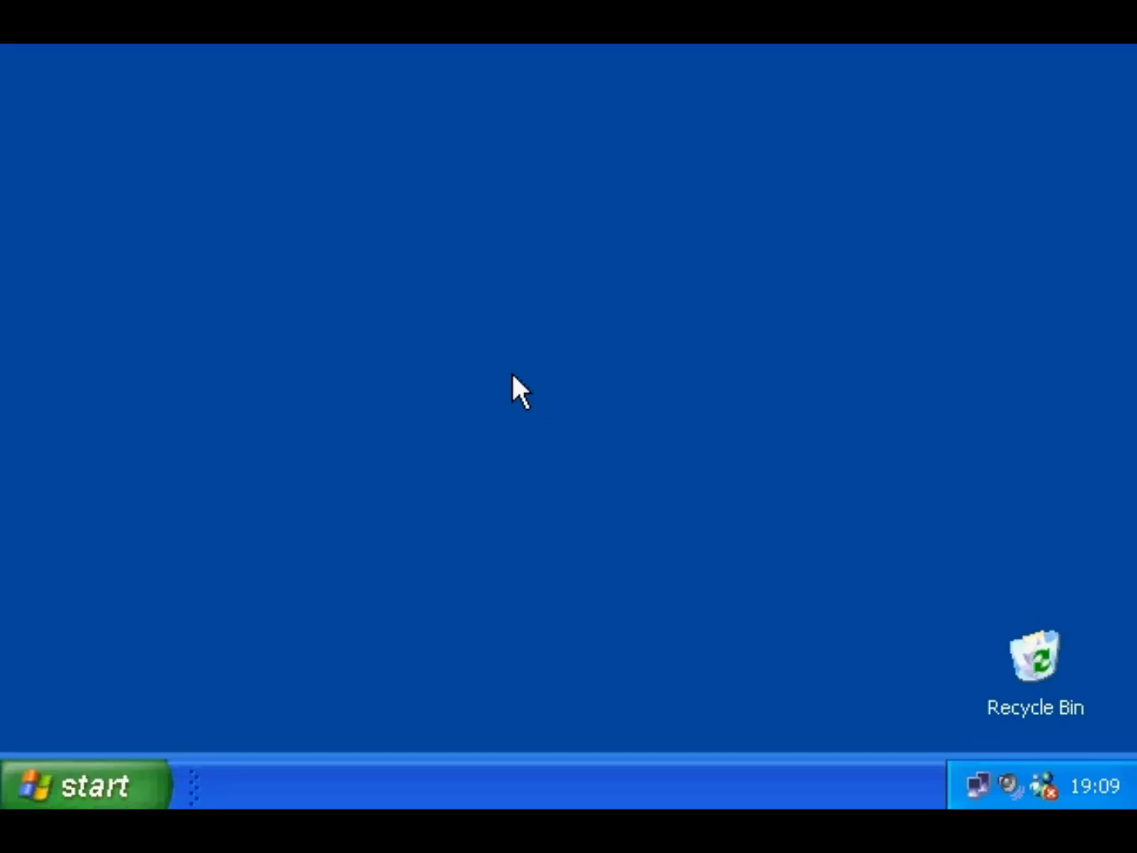
pyautogui.rightClick(513, 374)
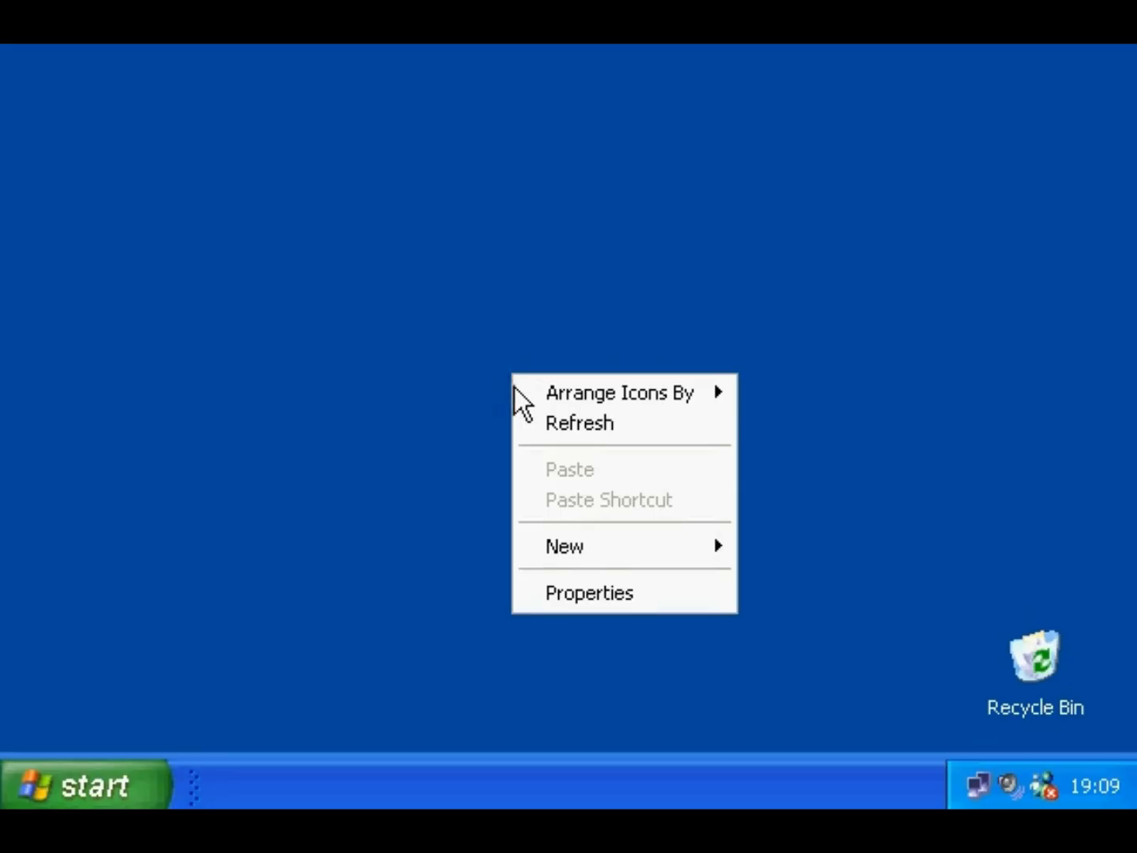
pyautogui.click(579, 590)
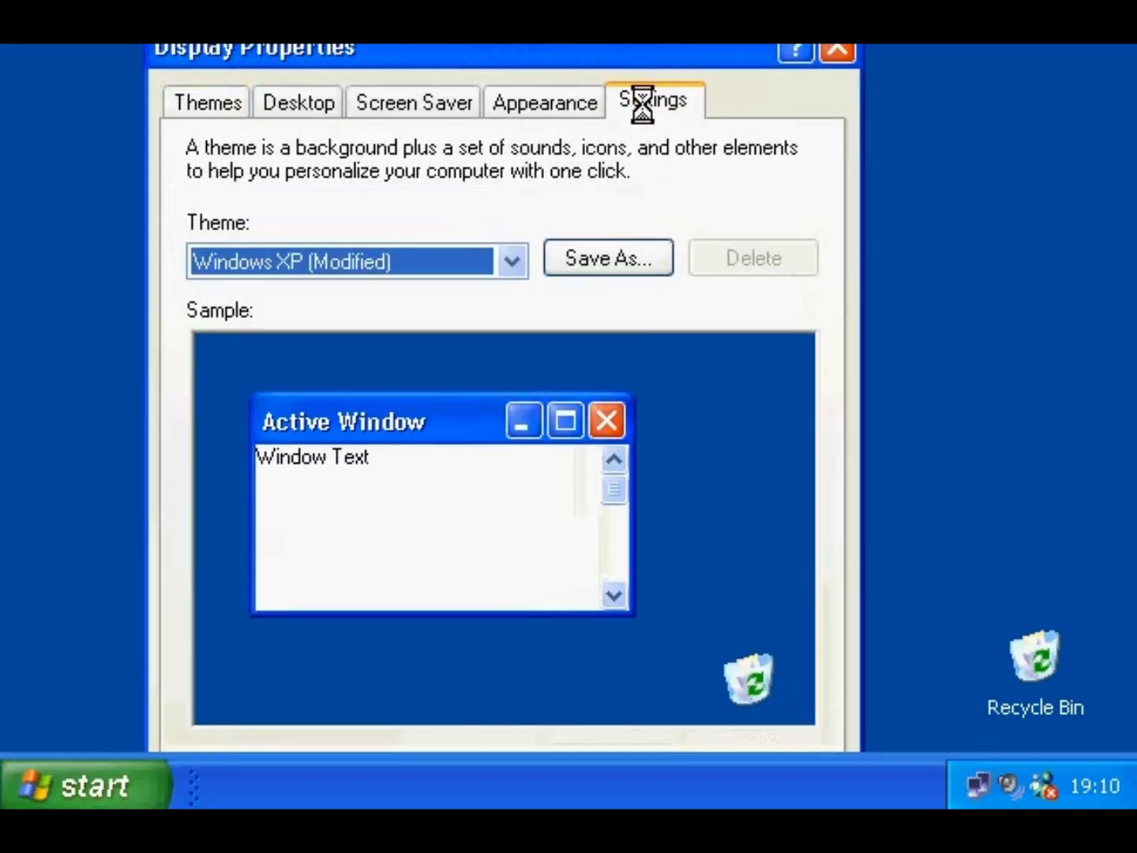
pyautogui.click(642, 103)
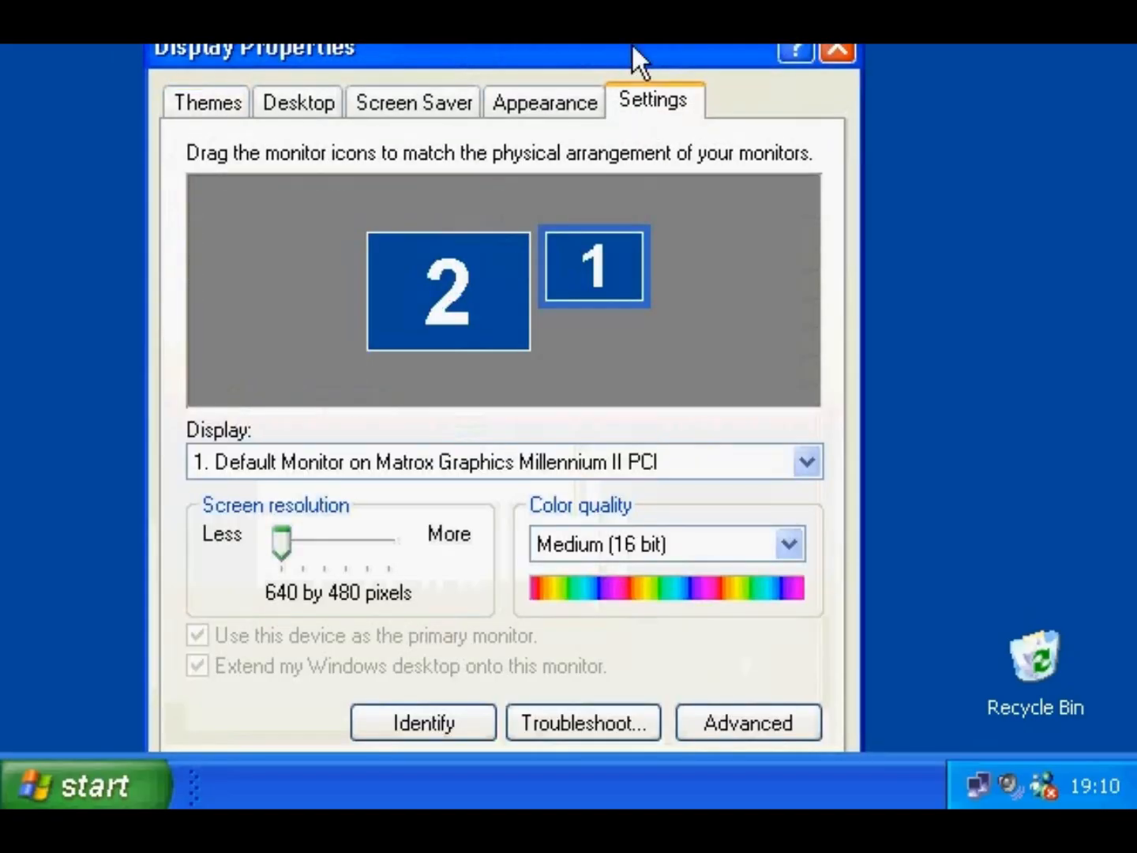
pyautogui.click(771, 649)
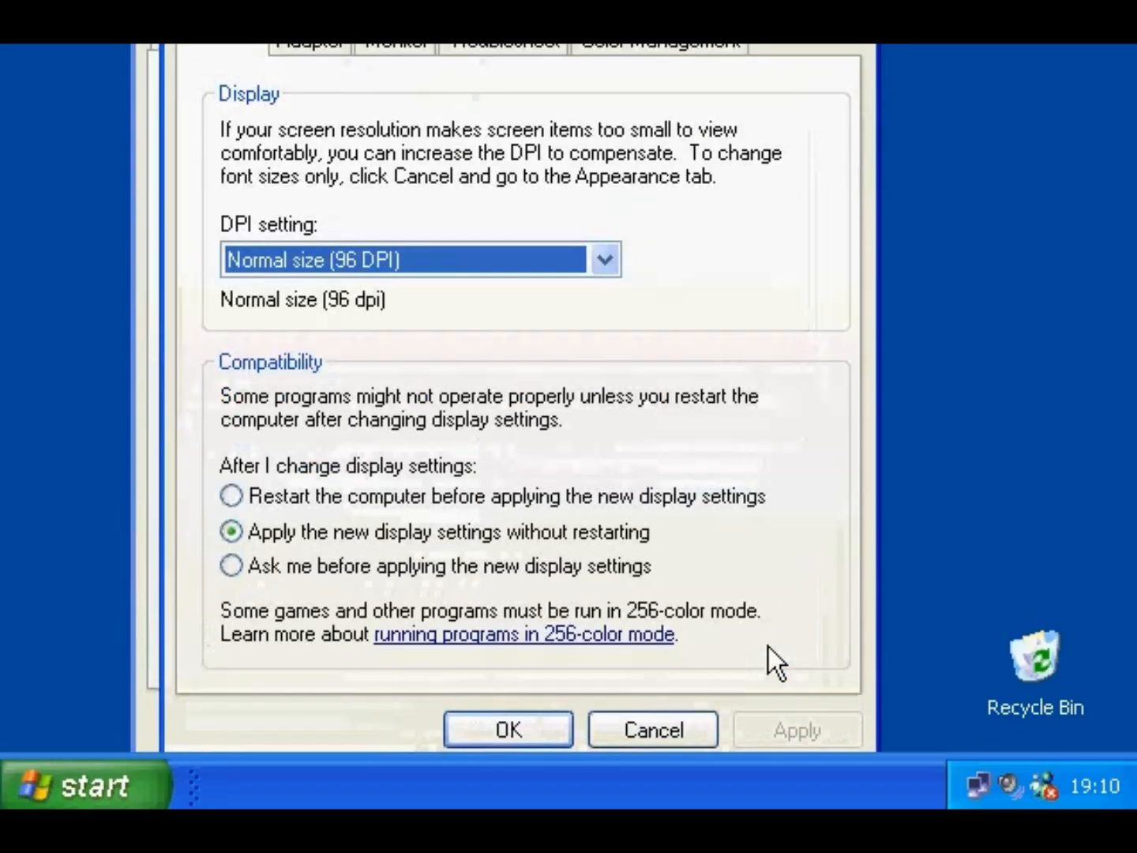
pyautogui.click(412, 80)
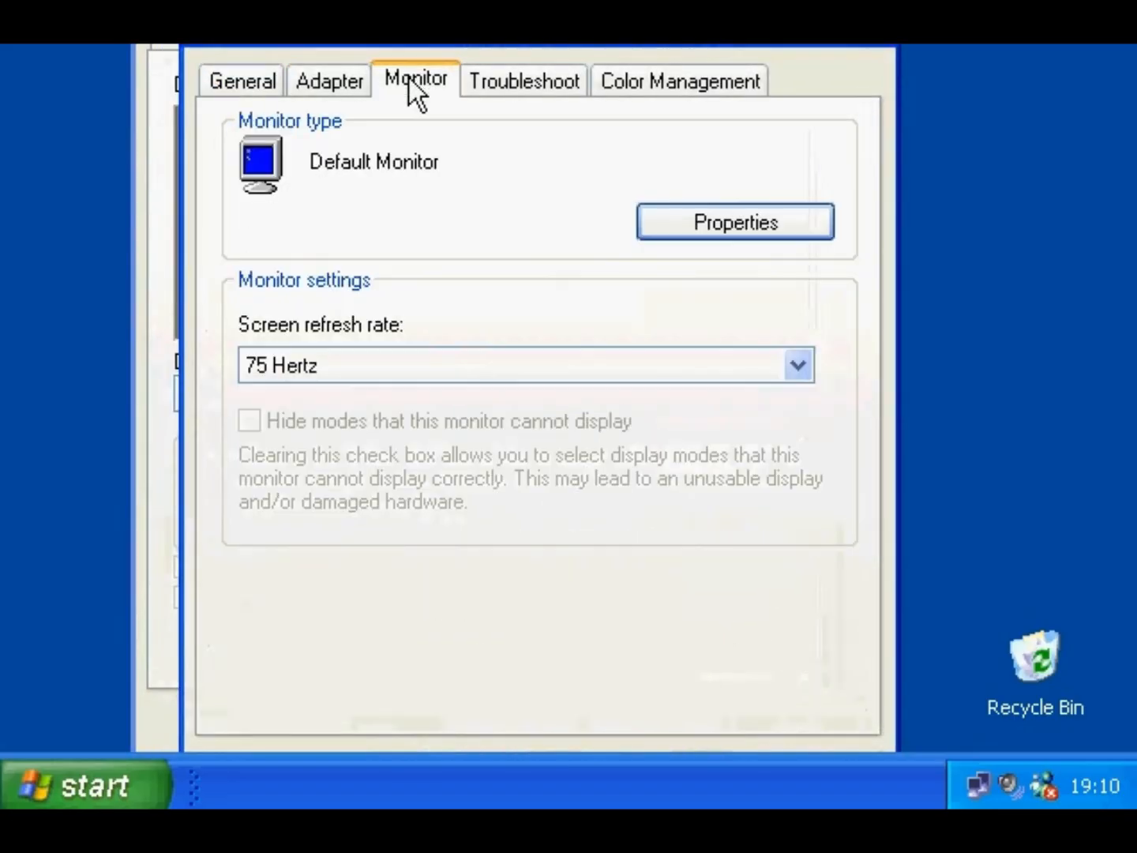
pyautogui.click(798, 366)
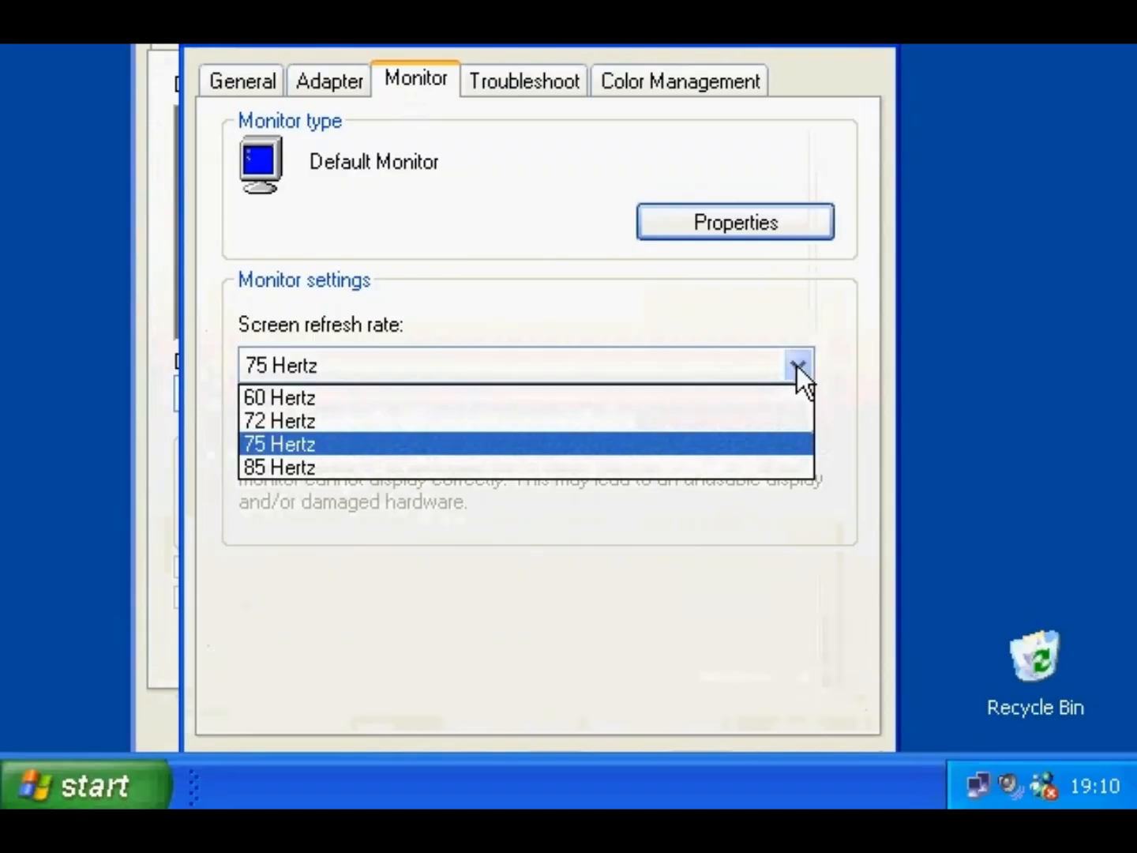
pyautogui.click(792, 364)
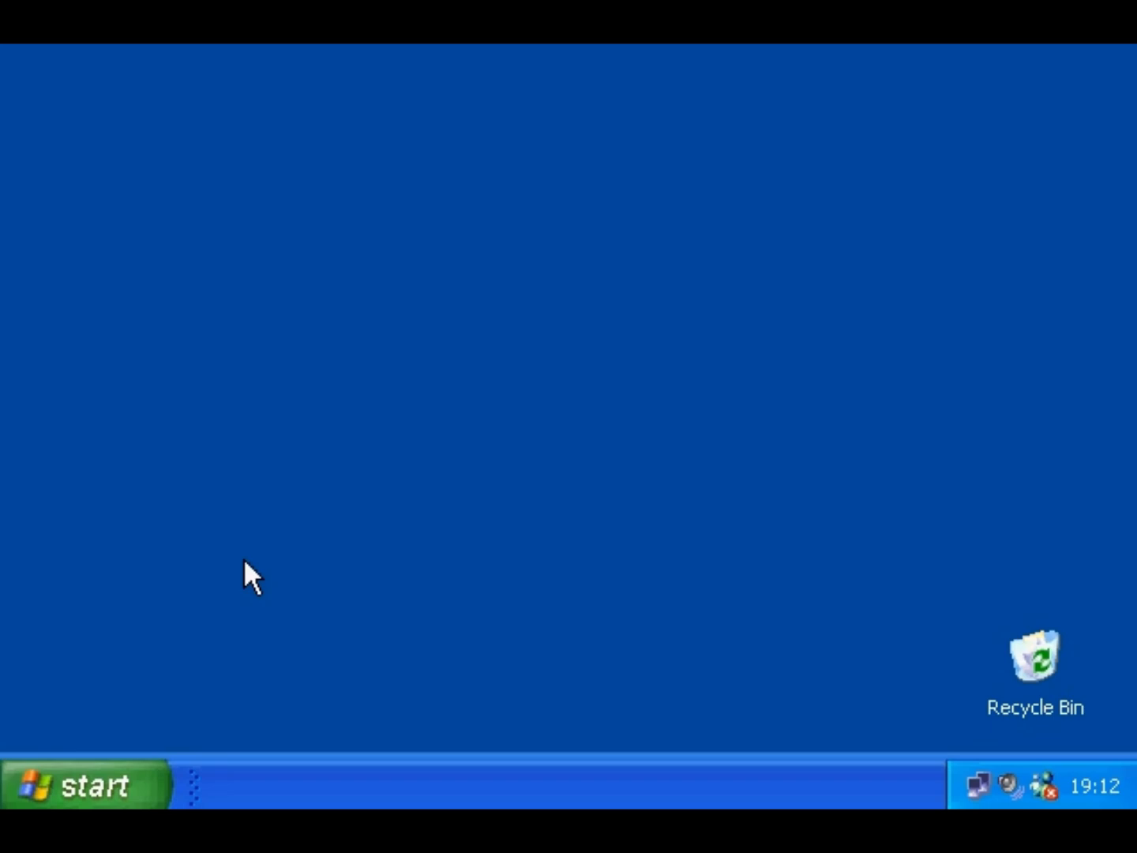
# - Open Mouse Properties from Control Panel's Printers and Other Hardware category
pyautogui.click(86, 779)
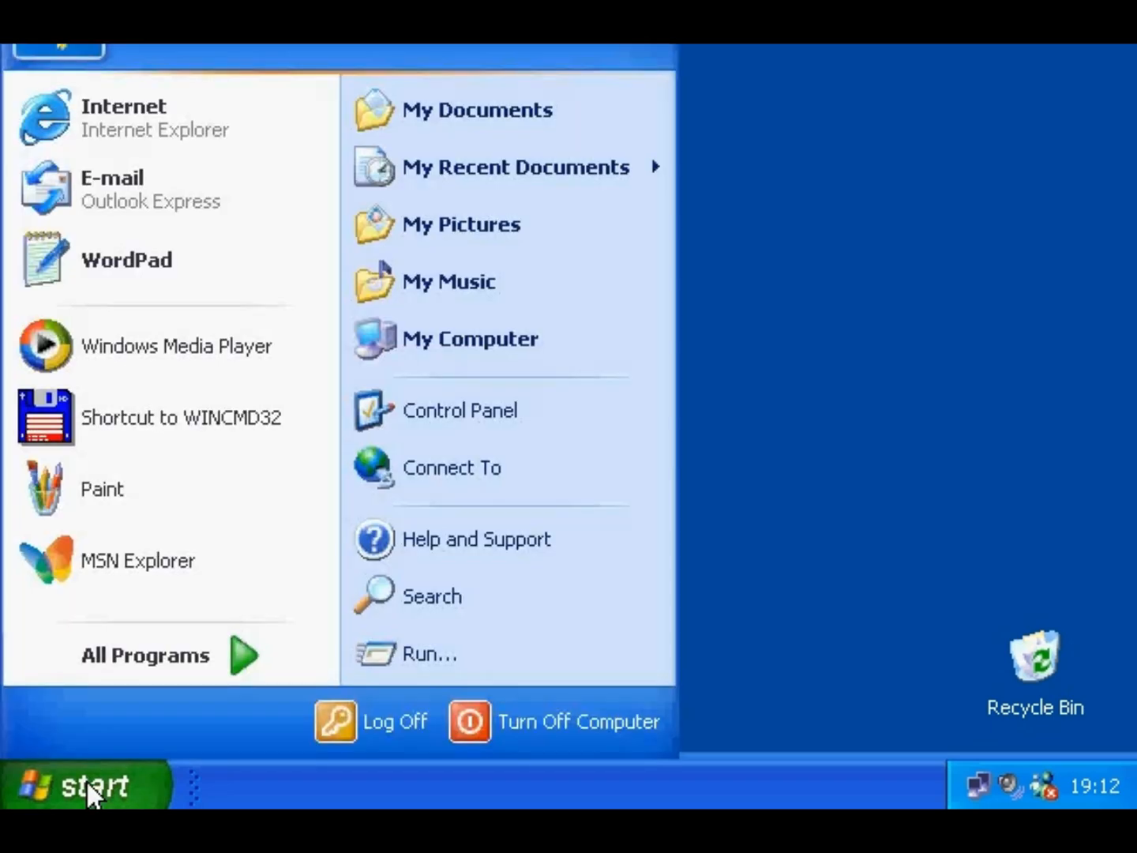
pyautogui.click(451, 410)
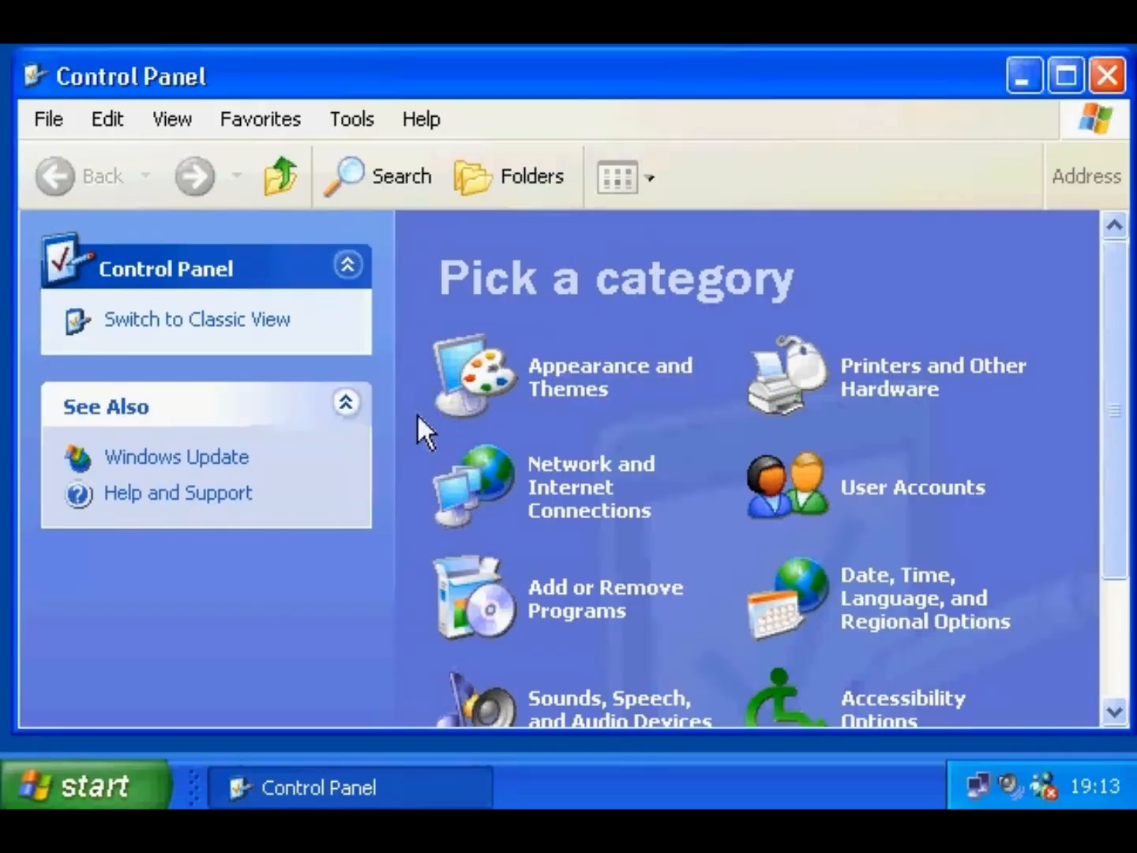
pyautogui.click(864, 370)
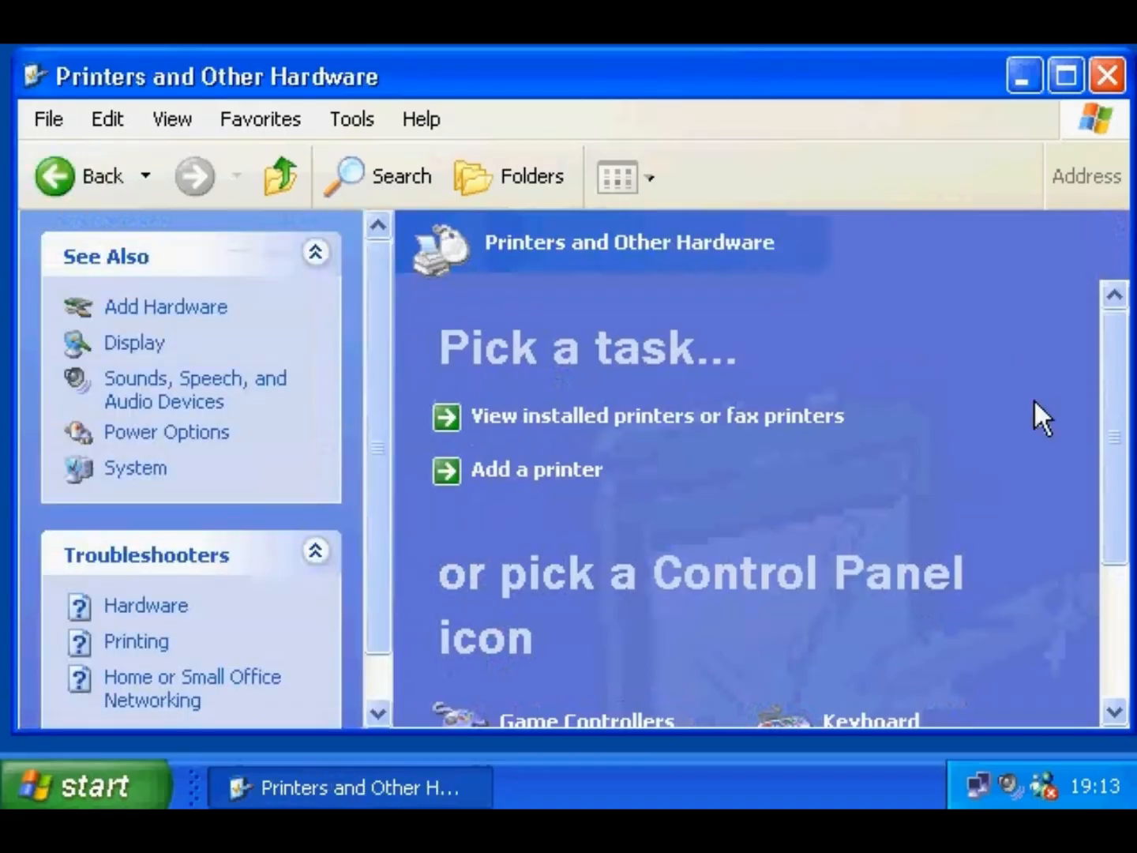
pyautogui.moveTo(1115, 377); pyautogui.dragTo(1112, 549)
pyautogui.click(553, 596)
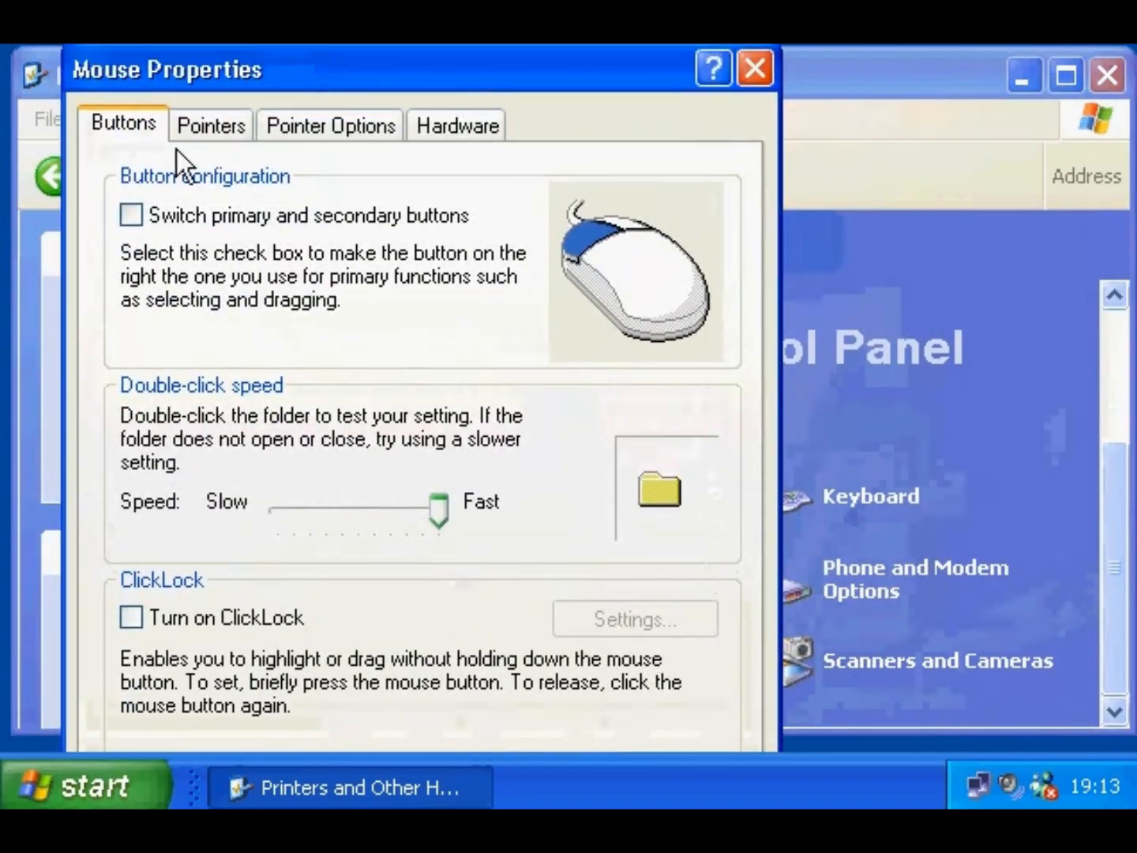
# - Try swapping buttons and ClickLock, revert both, and keep the Windows Default pointer scheme
pyautogui.click(131, 214)
pyautogui.rightClick(132, 216)
pyautogui.click(171, 627)
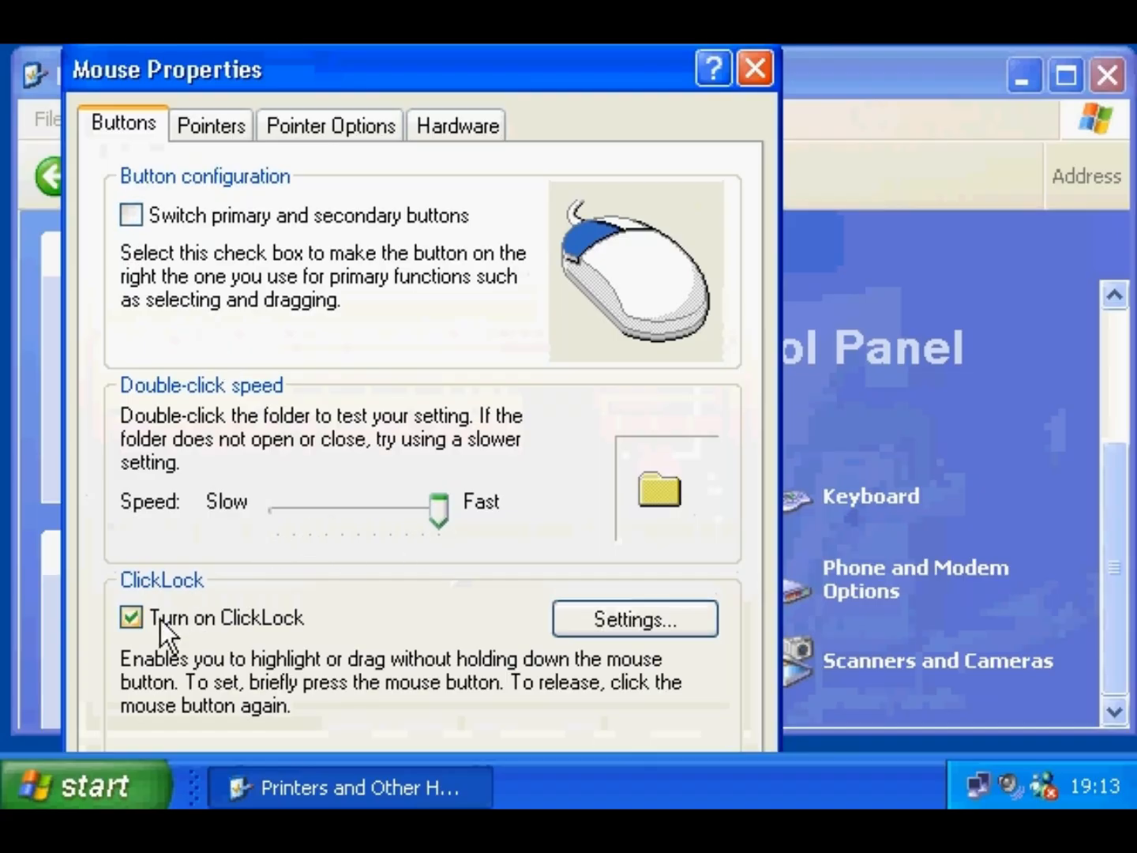
pyautogui.click(160, 619)
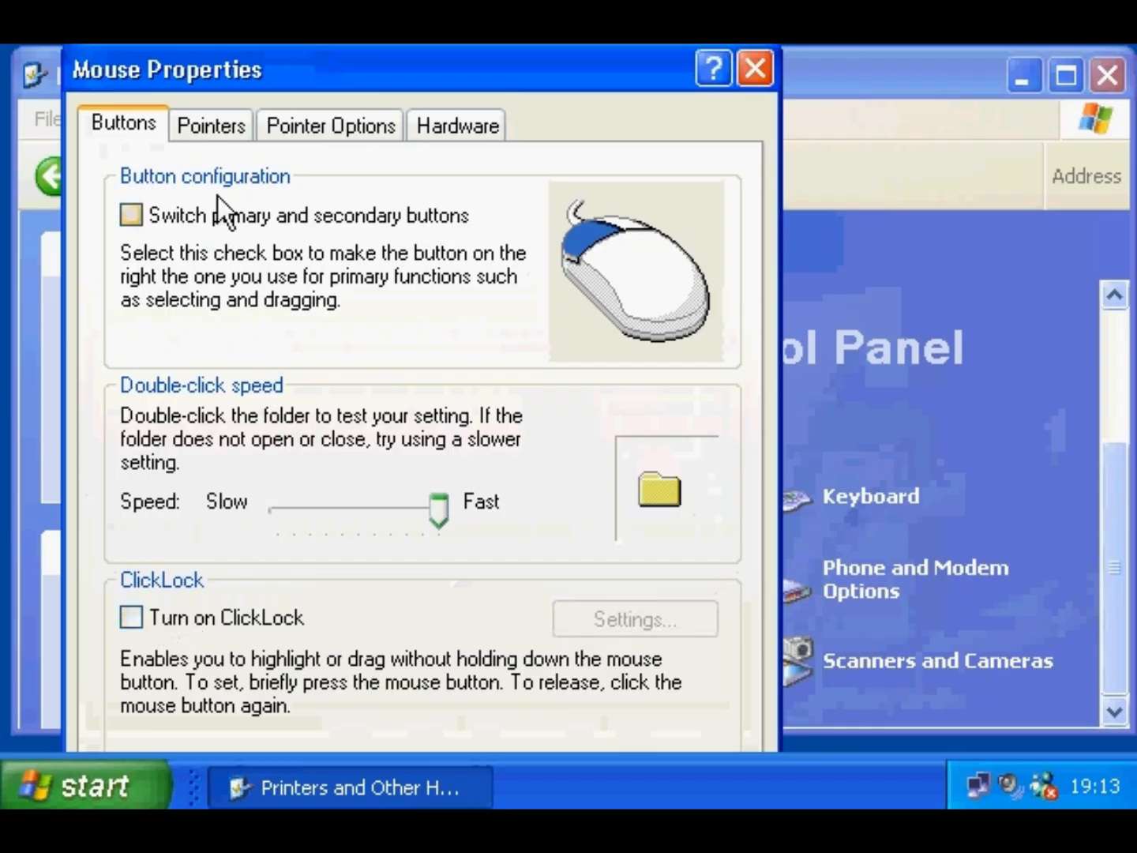
pyautogui.click(212, 125)
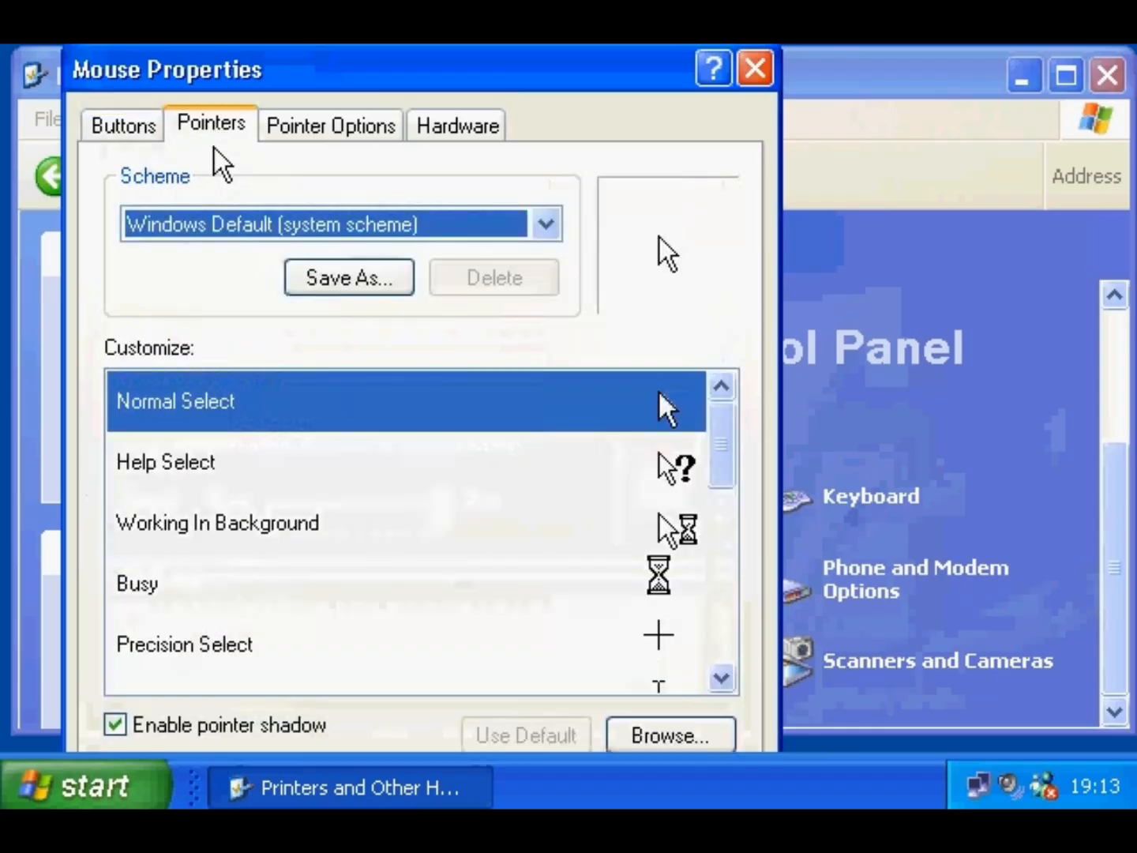
pyautogui.click(204, 228)
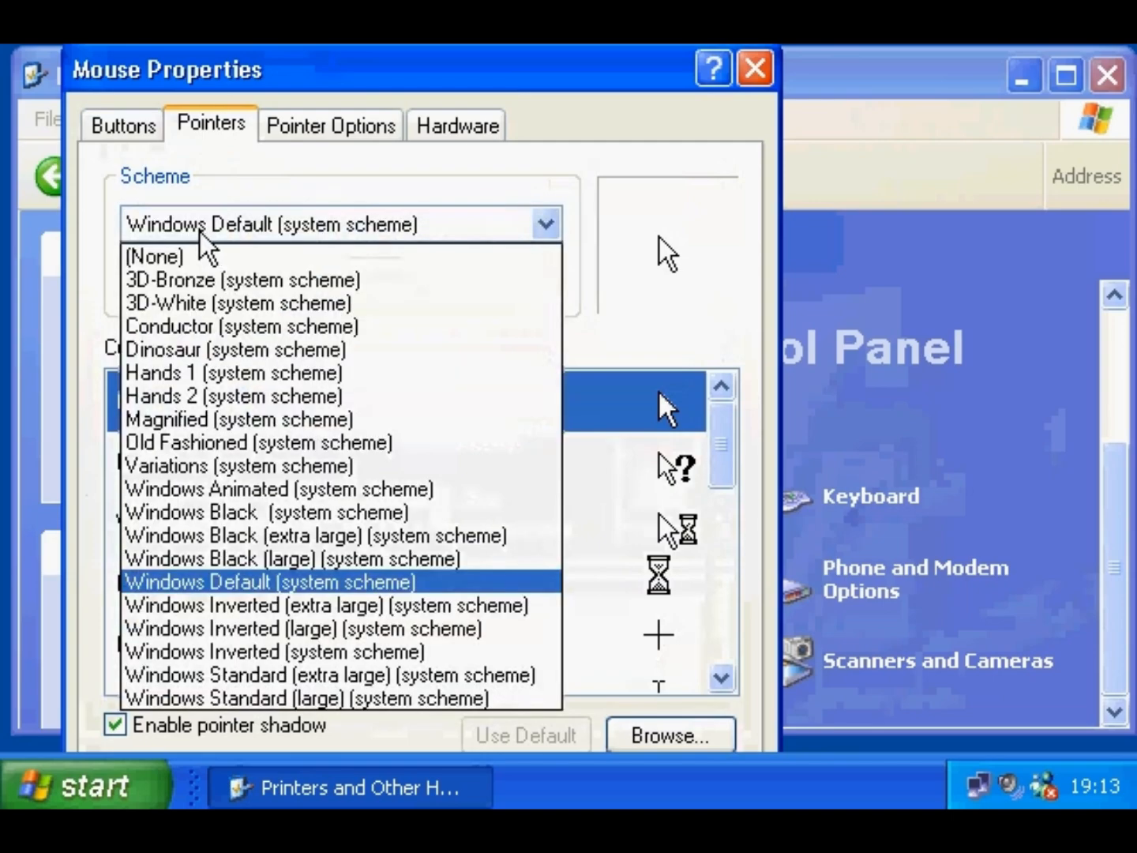
pyautogui.click(199, 232)
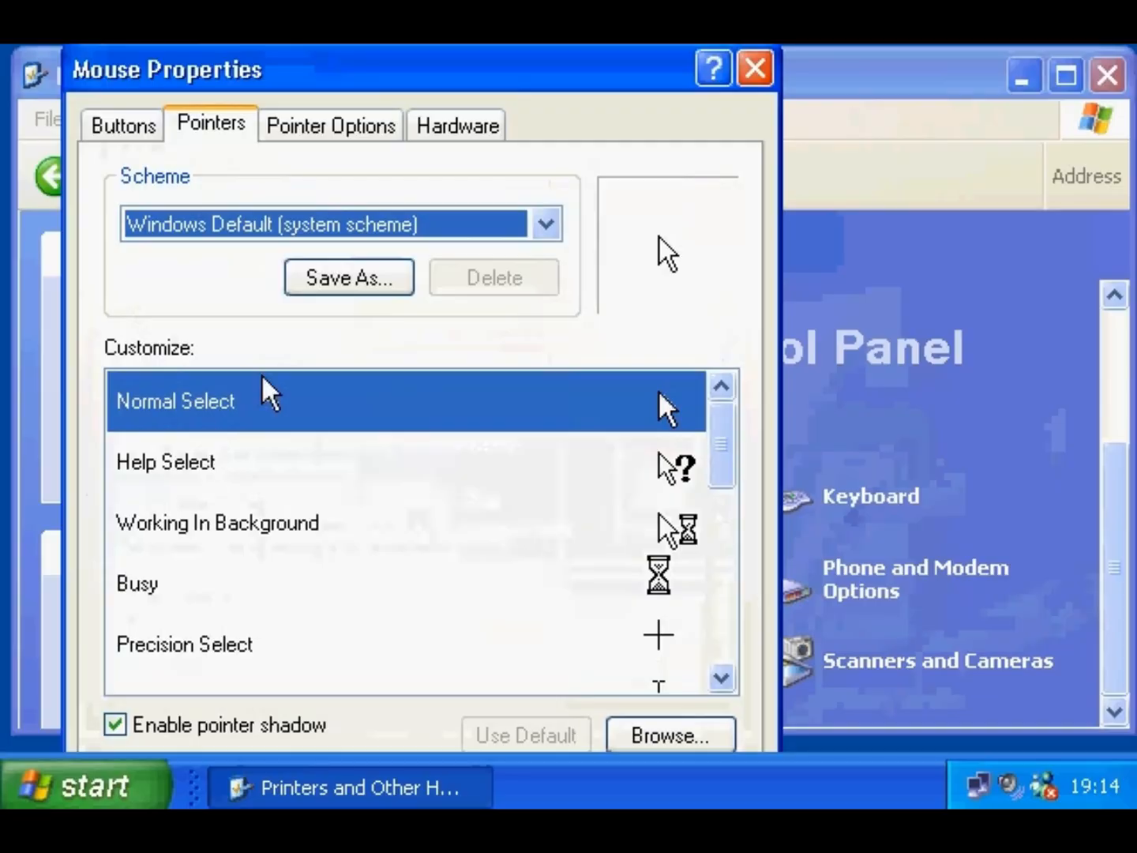
# - Leave Snap To and pointer trails off, then apply and close Mouse Properties
pyautogui.click(298, 130)
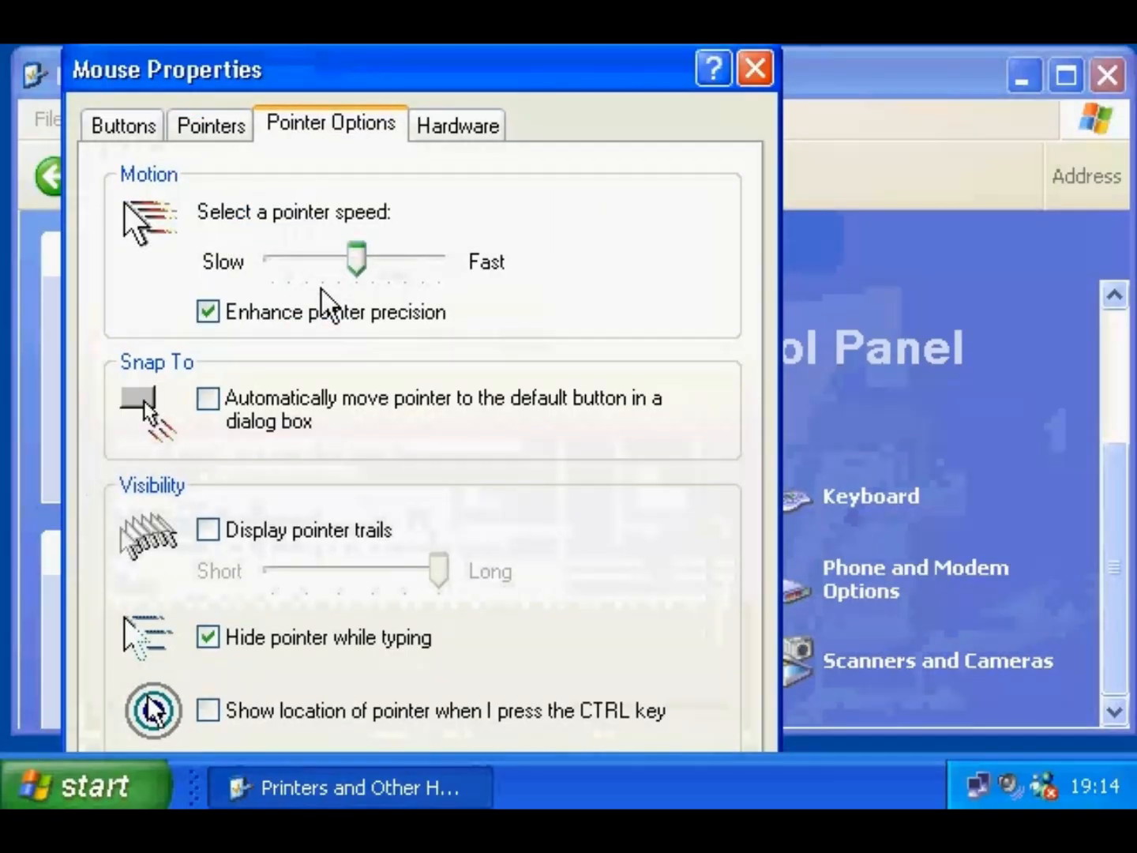
pyautogui.click(252, 404)
pyautogui.click(251, 404)
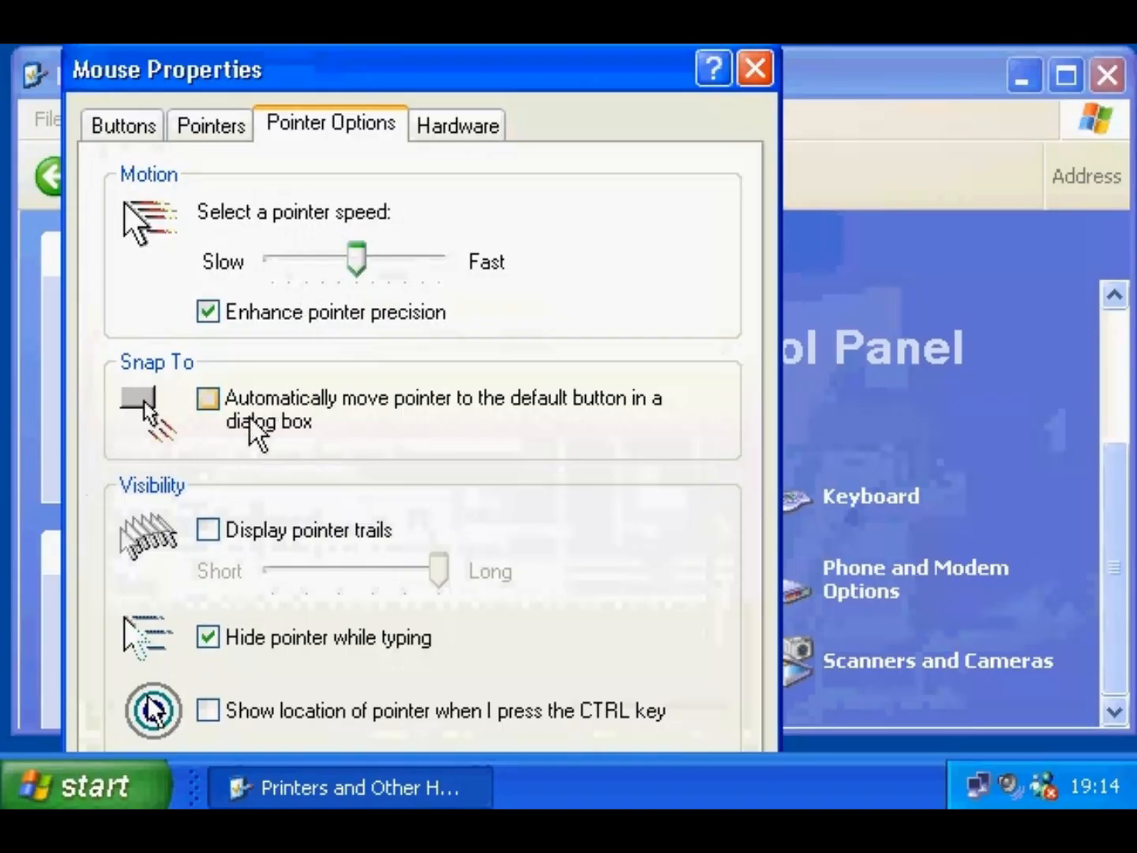
pyautogui.click(263, 532)
pyautogui.click(263, 532)
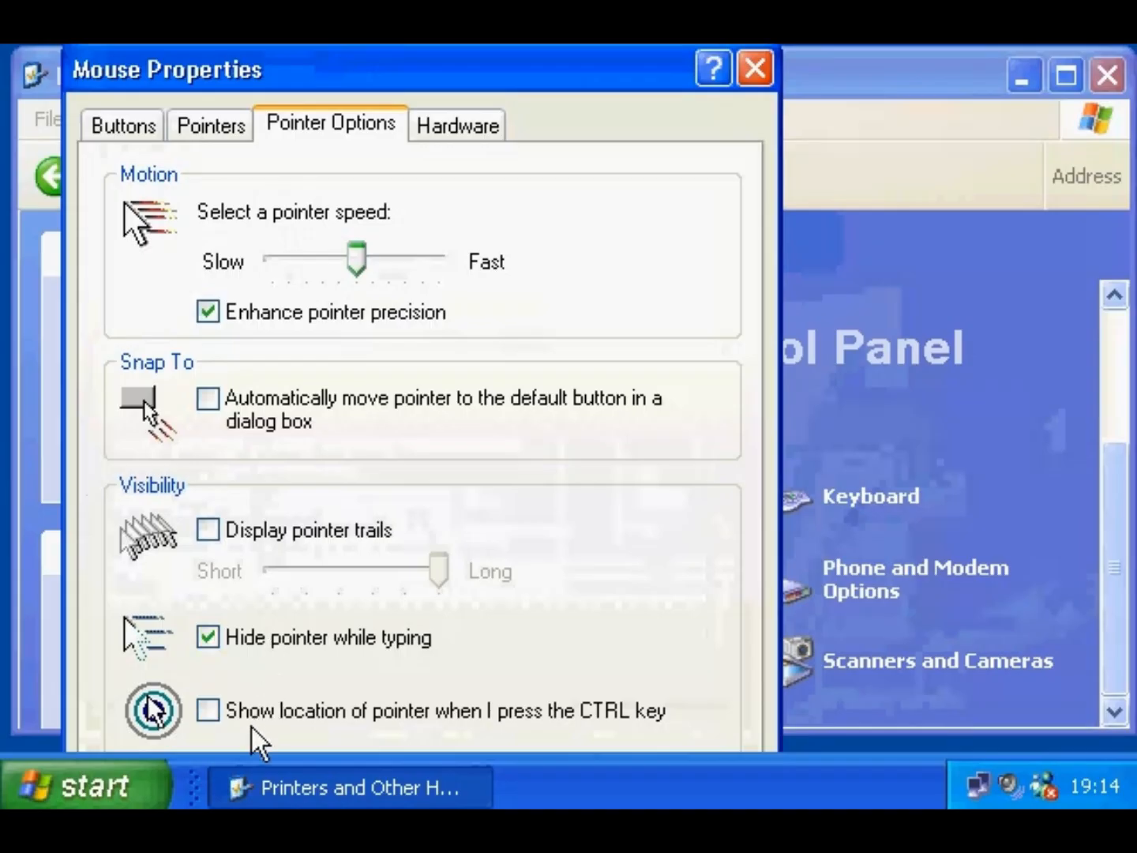
pyautogui.moveTo(450, 78); pyautogui.dragTo(423, 0)
pyautogui.click(668, 687)
pyautogui.click(407, 690)
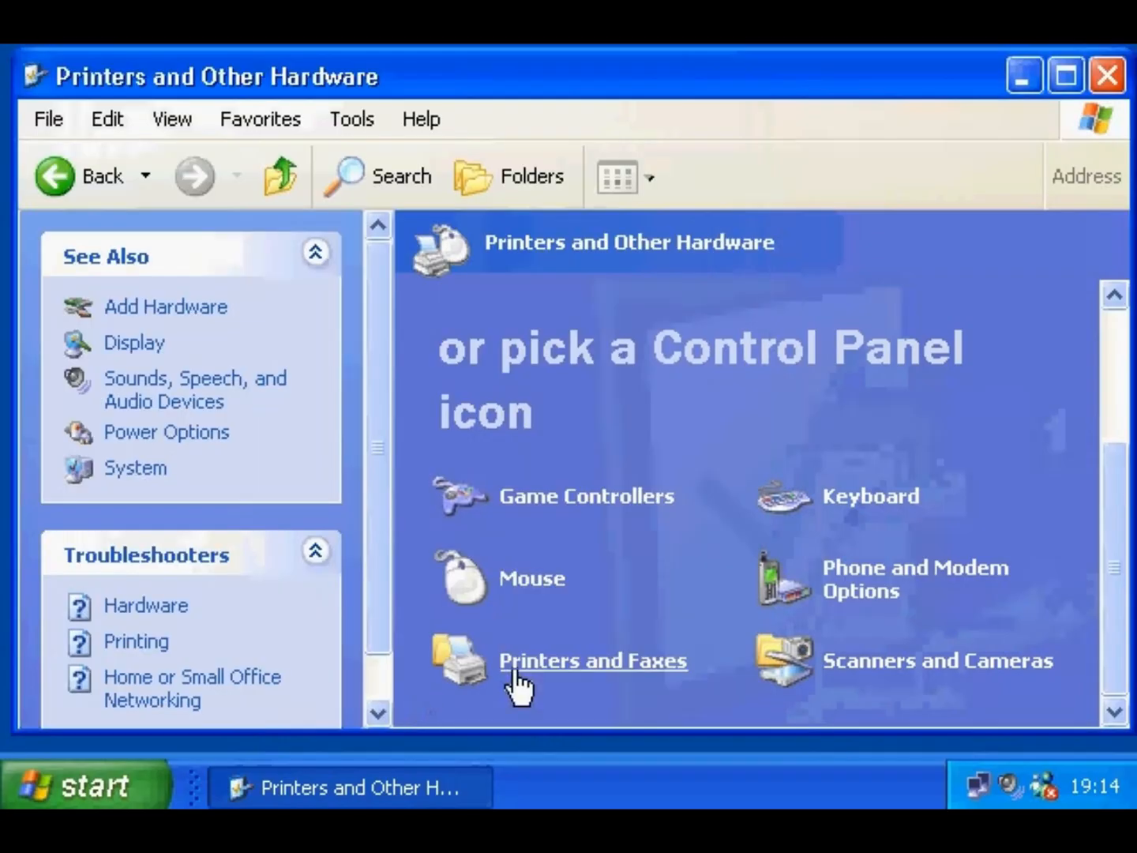
# - Reopen Control Panel's Printers and Other Hardware category and open Printers and Faxes
pyautogui.click(1105, 76)
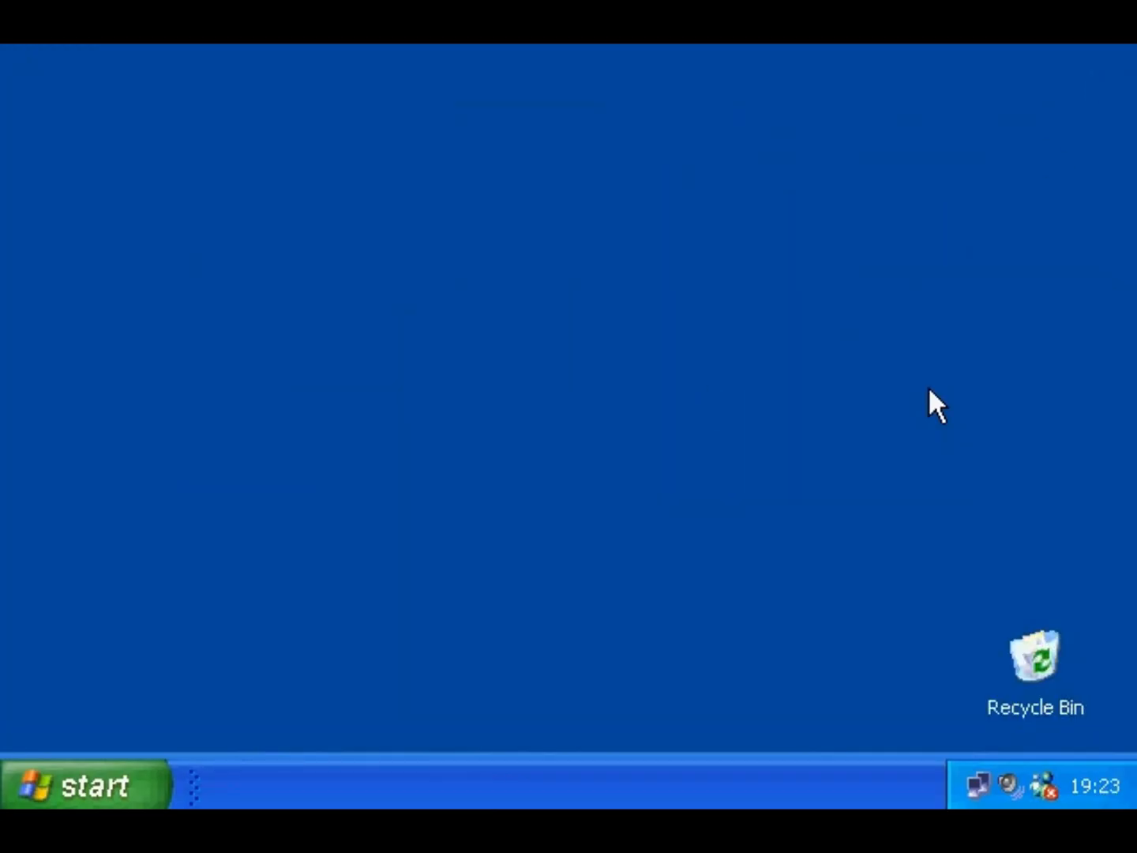
pyautogui.click(153, 774)
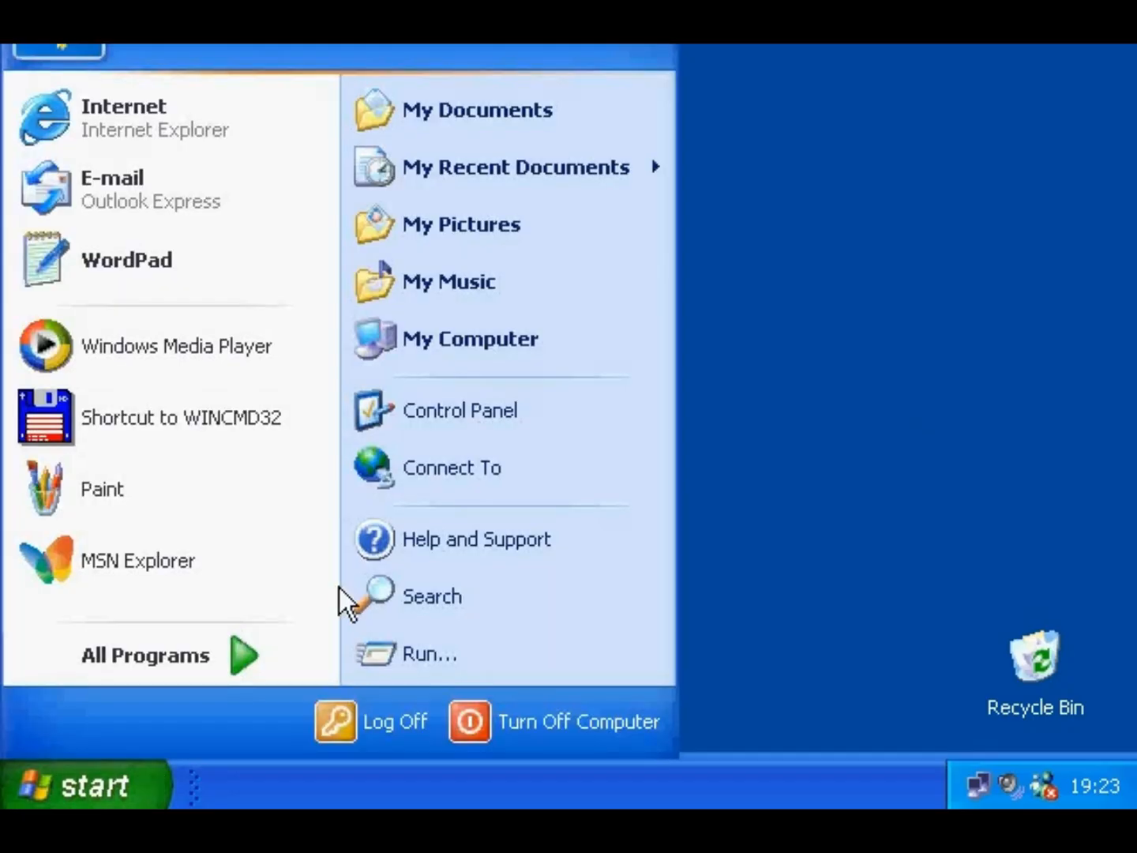
pyautogui.click(412, 422)
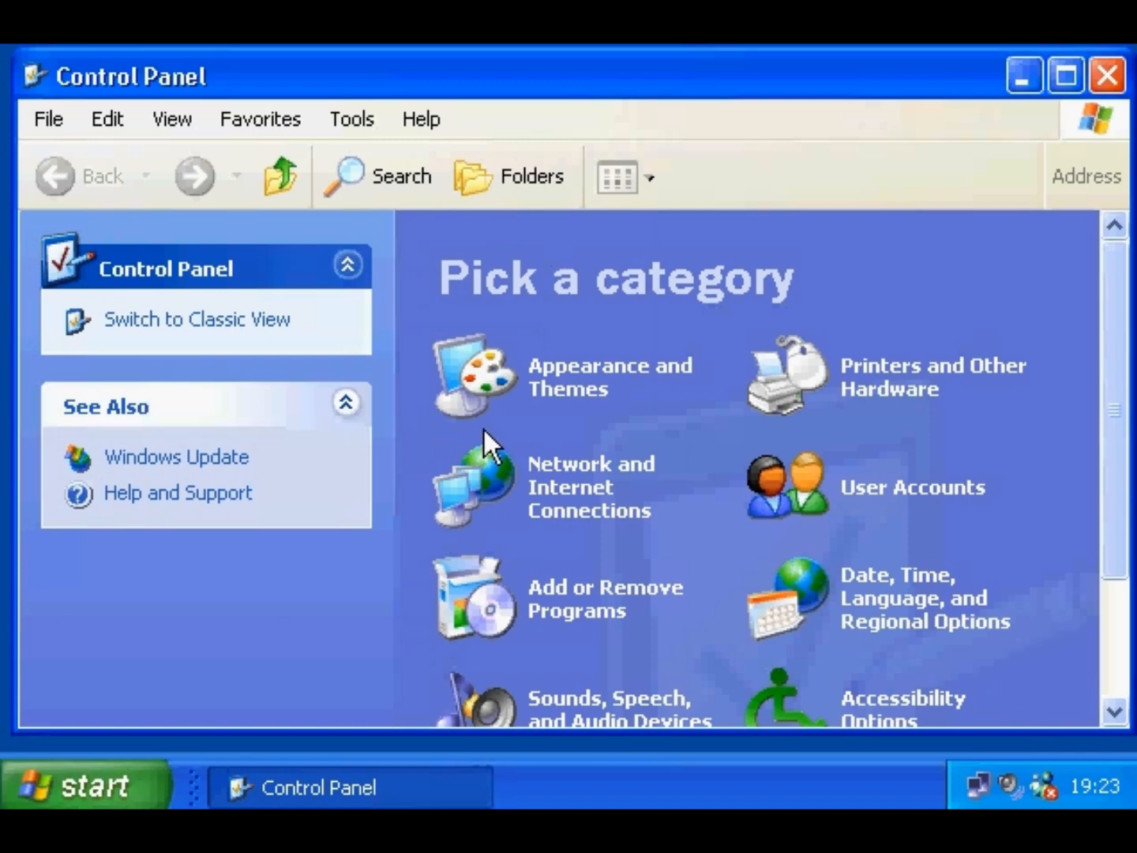
pyautogui.click(883, 380)
pyautogui.scroll(-3, 1115, 441)
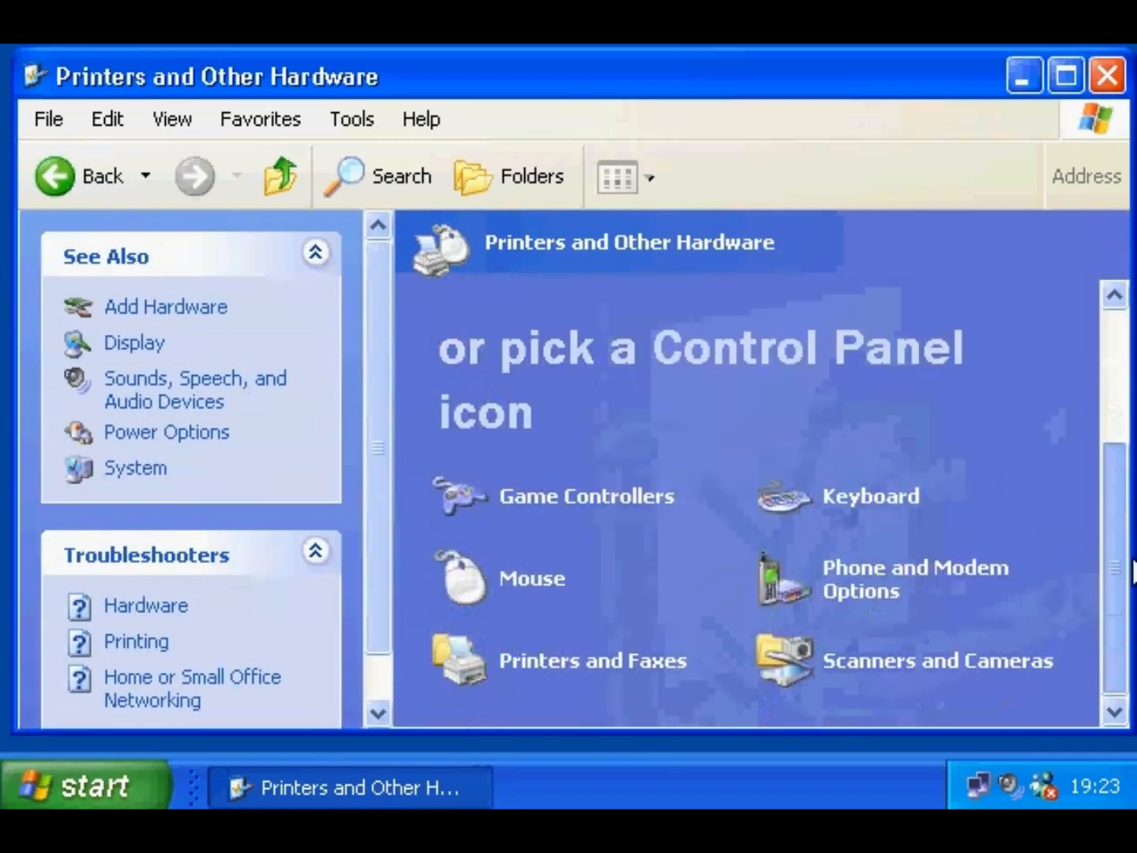
pyautogui.click(613, 666)
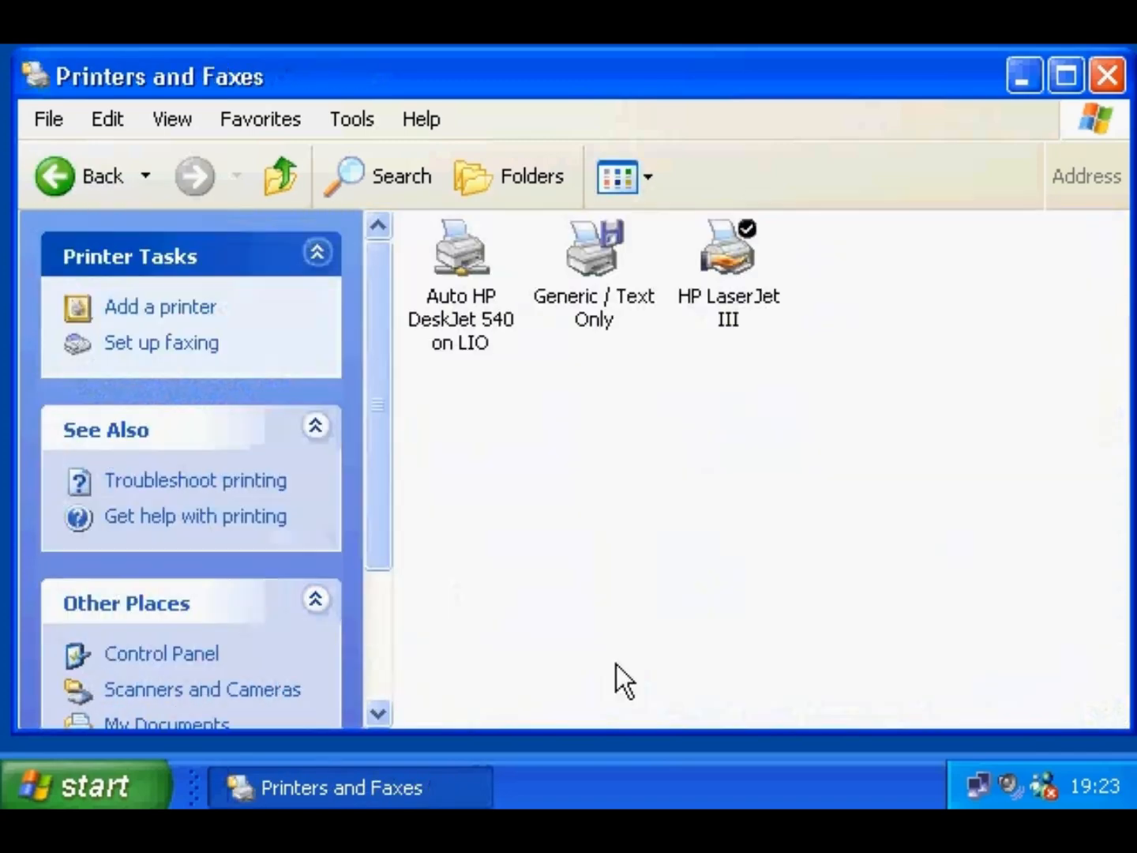
# - Start the Add Printer Wizard for a local printer on port LPT1
pyautogui.click(187, 313)
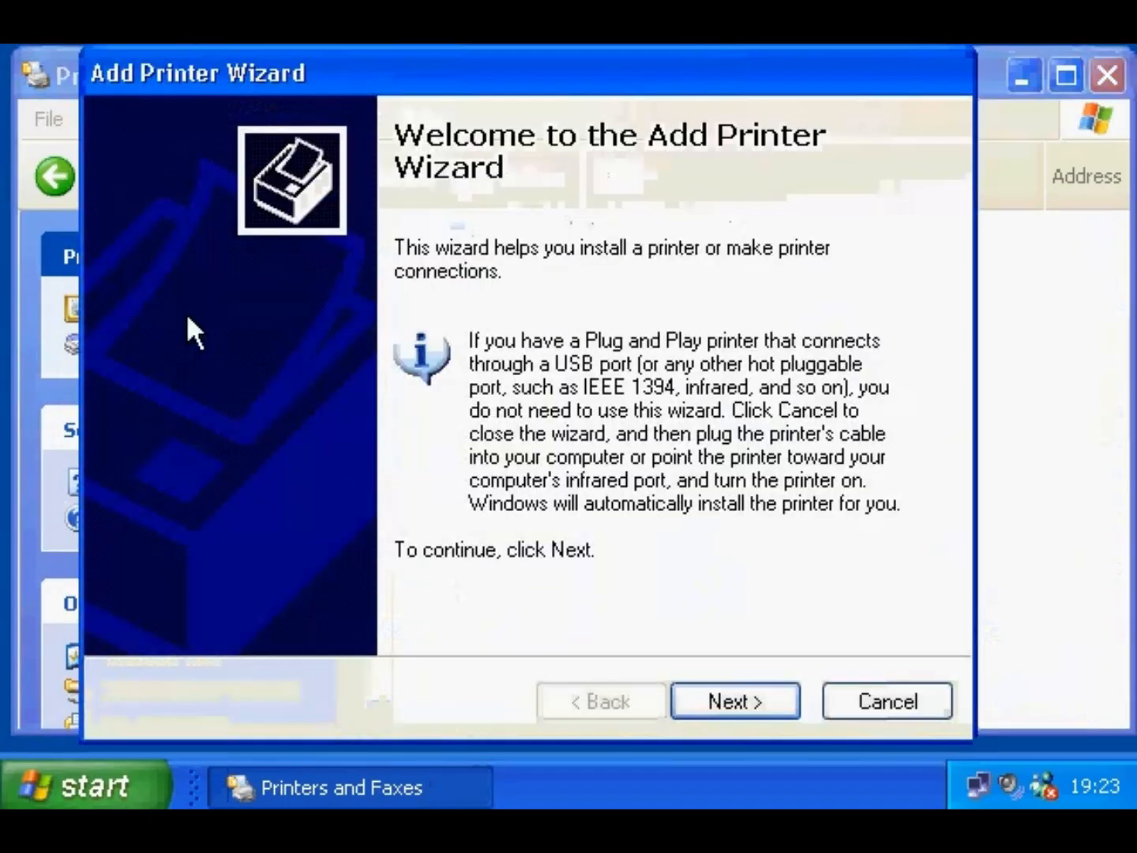
pyautogui.moveTo(282, 88); pyautogui.dragTo(285, 93)
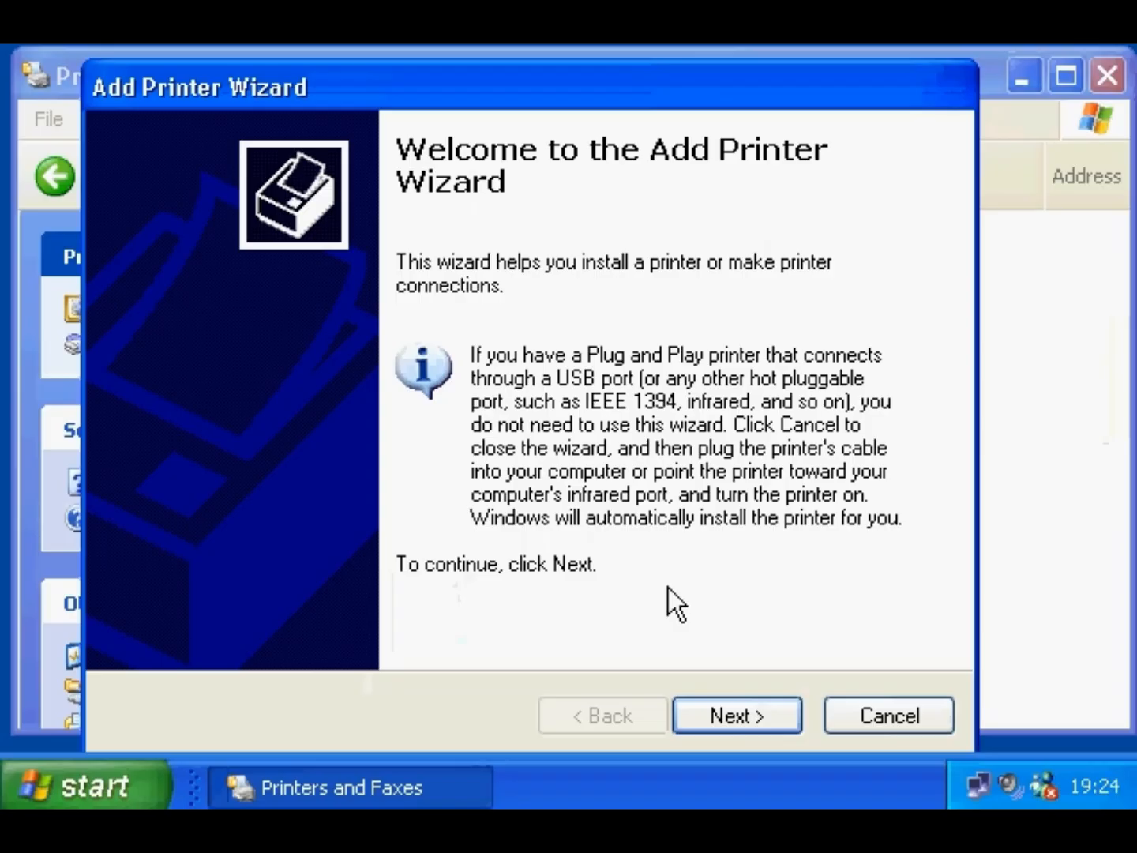
pyautogui.click(722, 710)
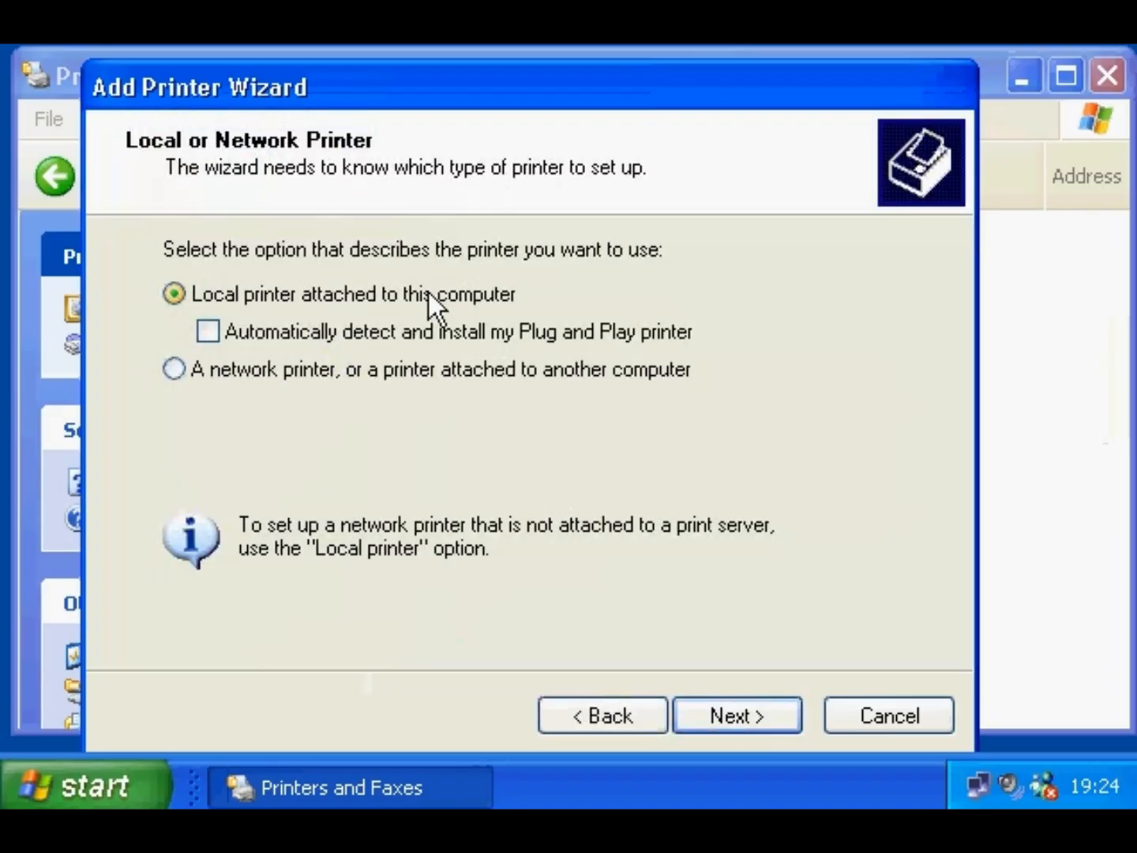
pyautogui.click(698, 713)
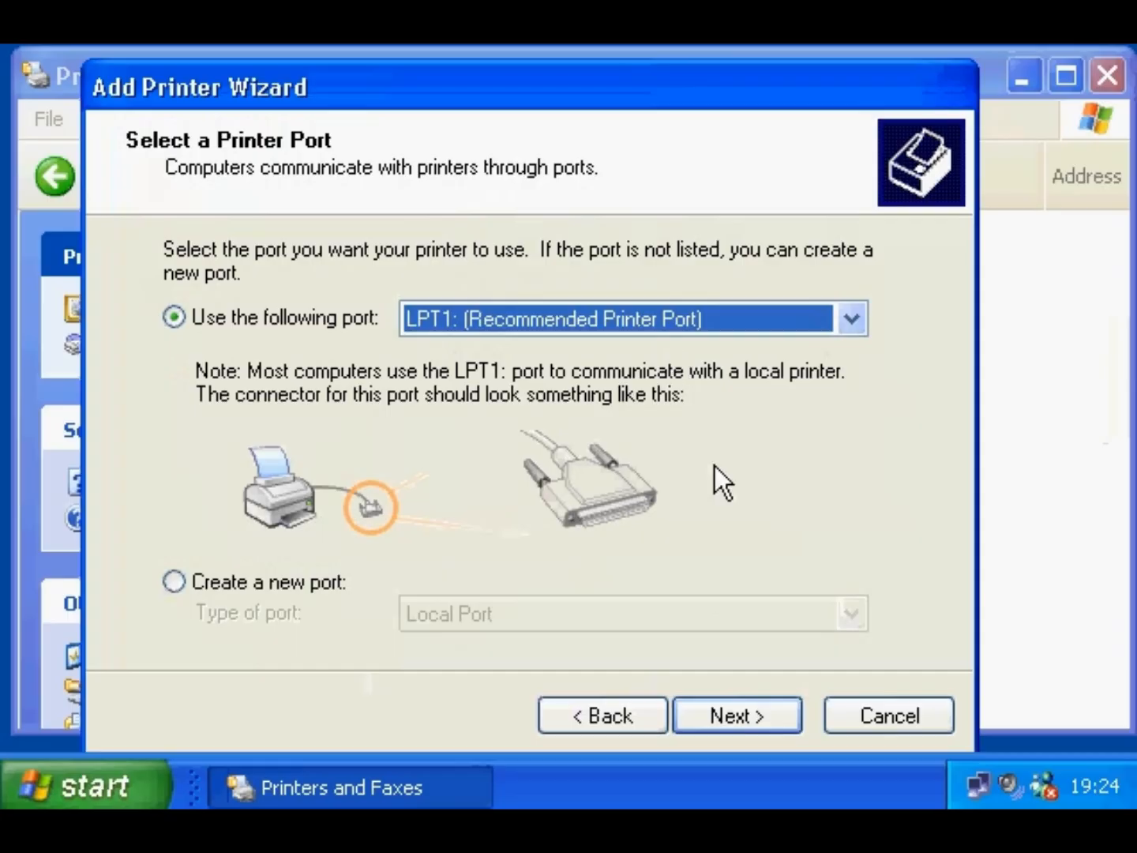
pyautogui.click(738, 714)
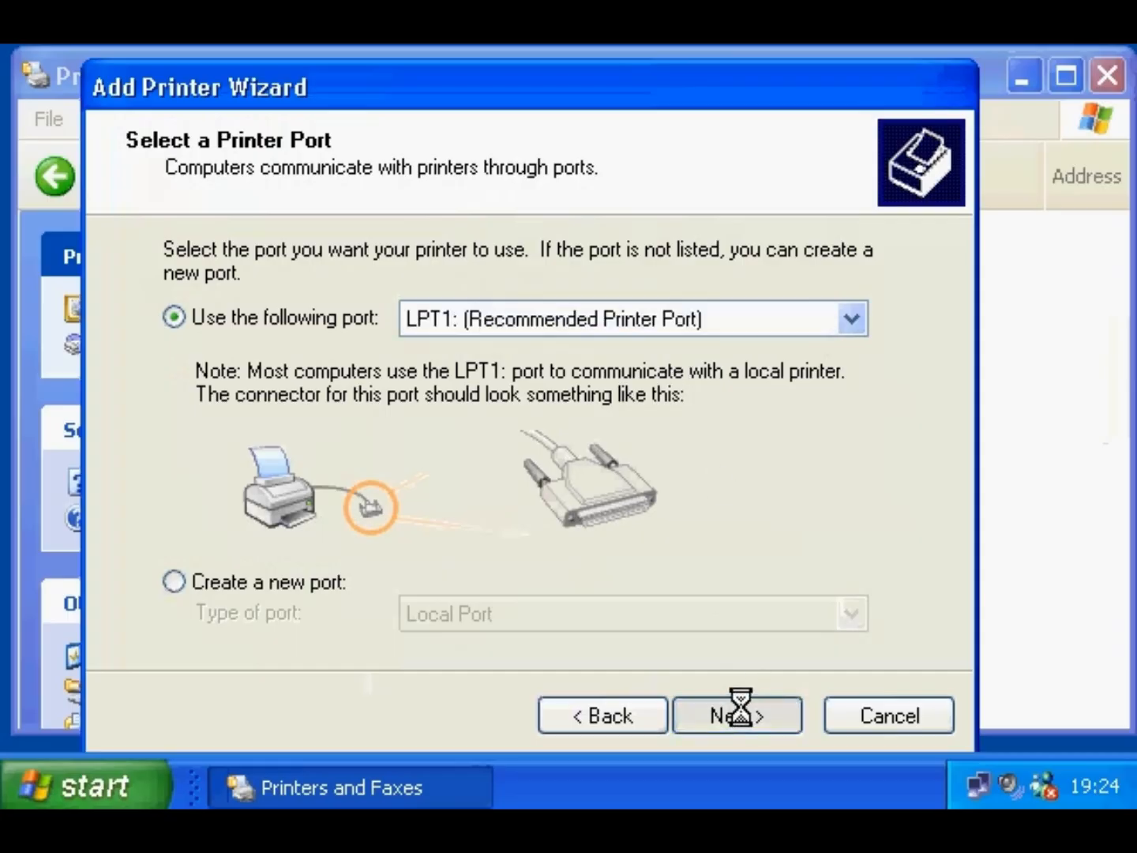
# - Choose the HP 2000C model and keep the existing driver
pyautogui.scroll(-2, 395, 515)
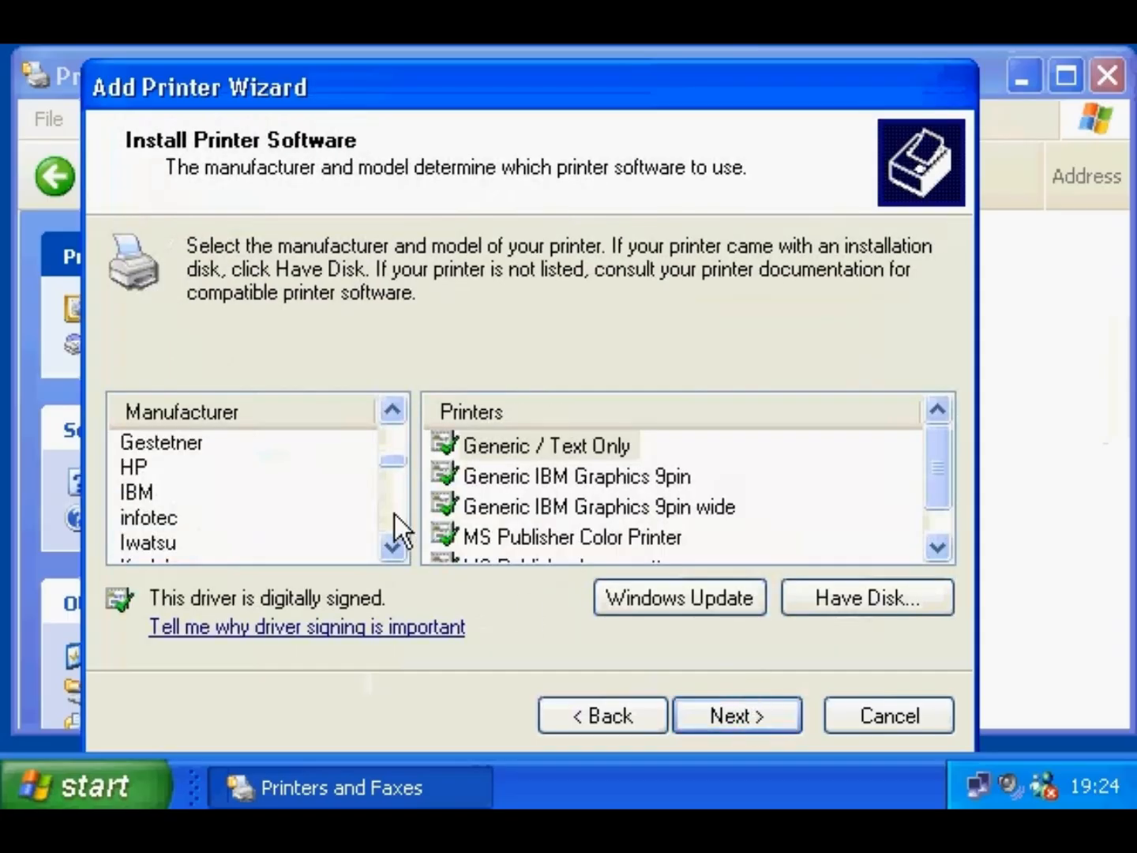
pyautogui.click(136, 468)
pyautogui.click(547, 479)
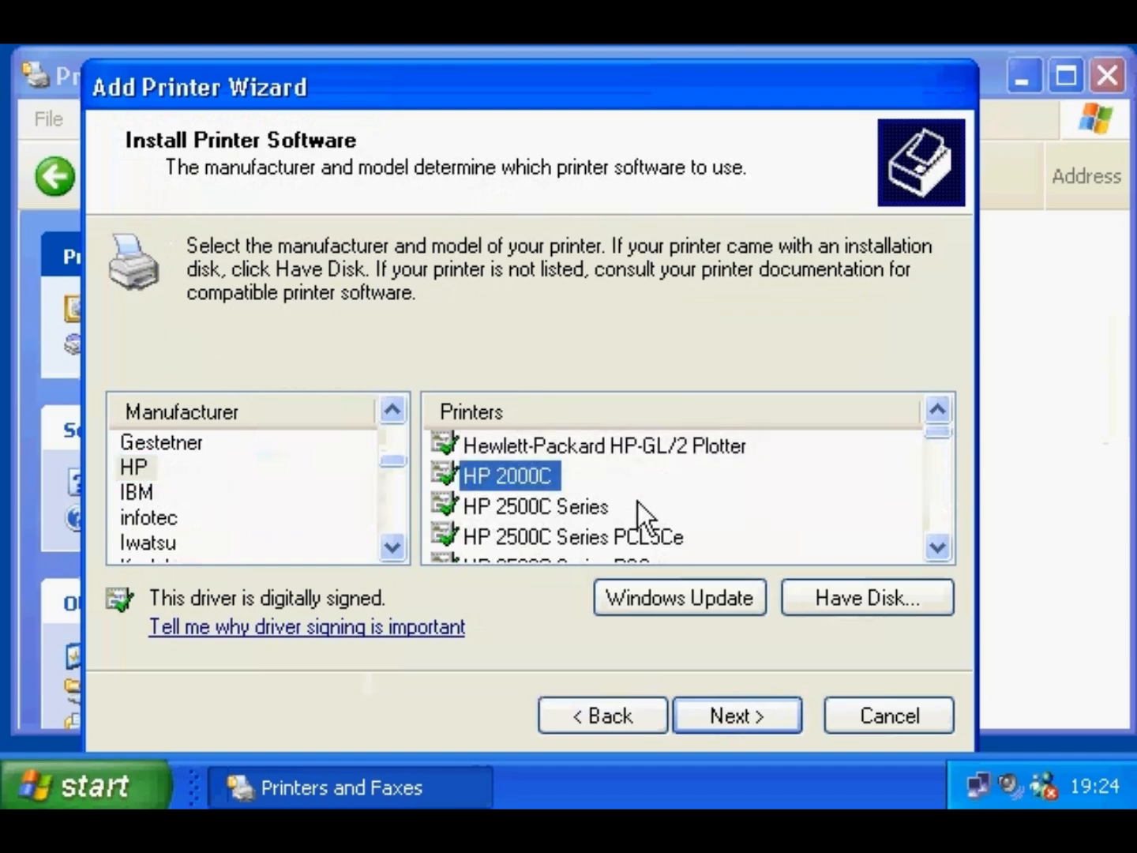
pyautogui.click(749, 711)
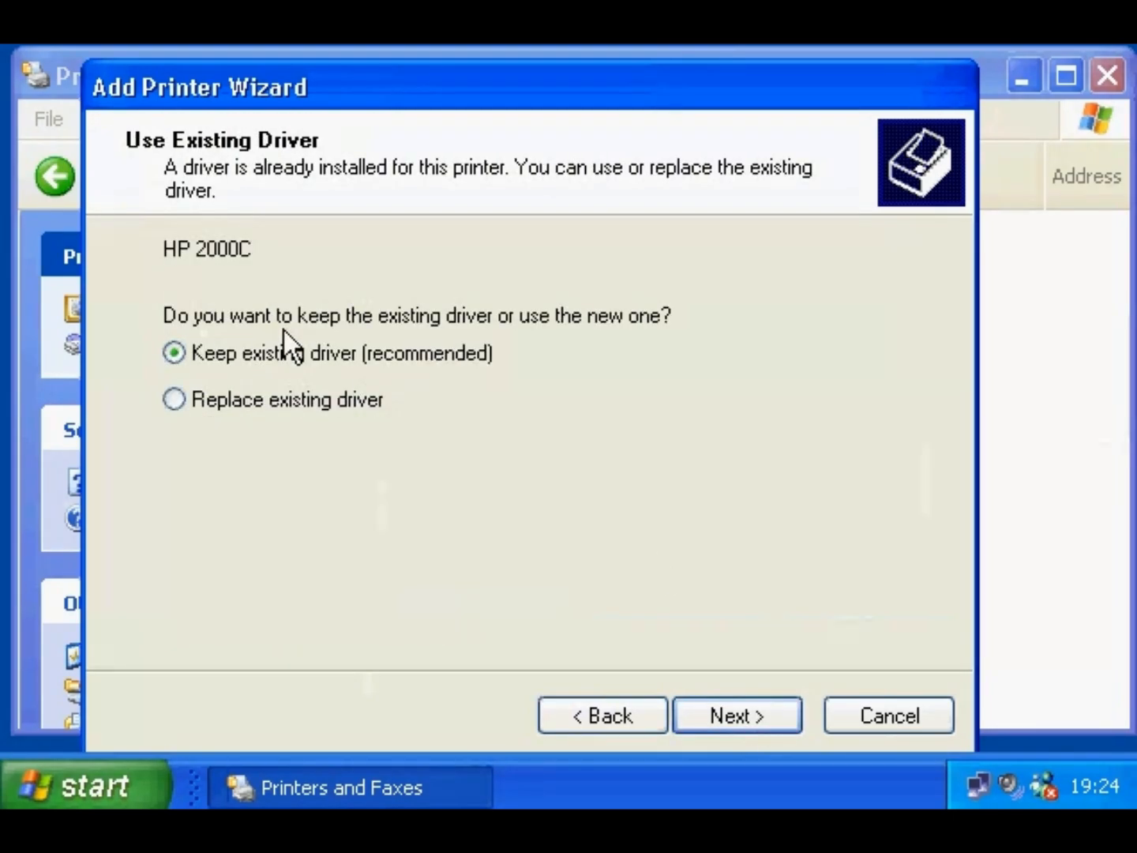
pyautogui.click(747, 715)
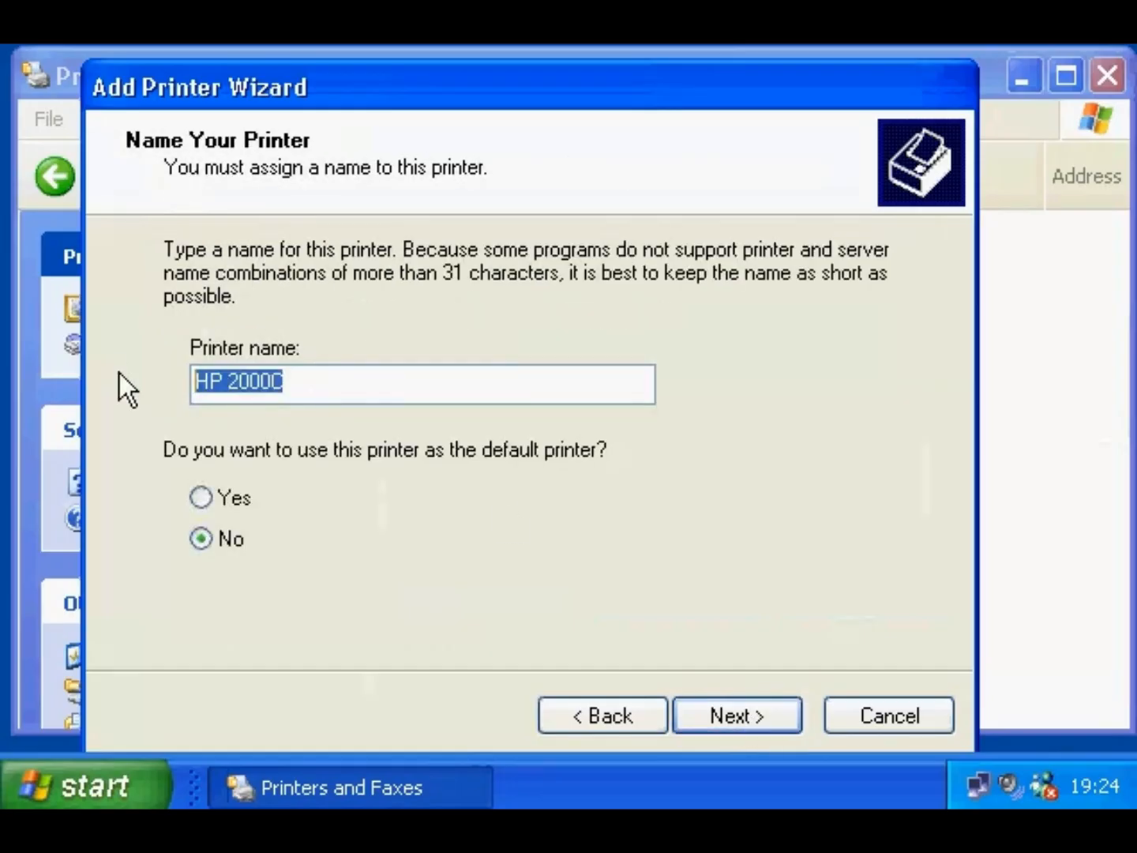
# - Name it HP 2000C, not default, unshared, no test page, and finish the install
pyautogui.click(750, 717)
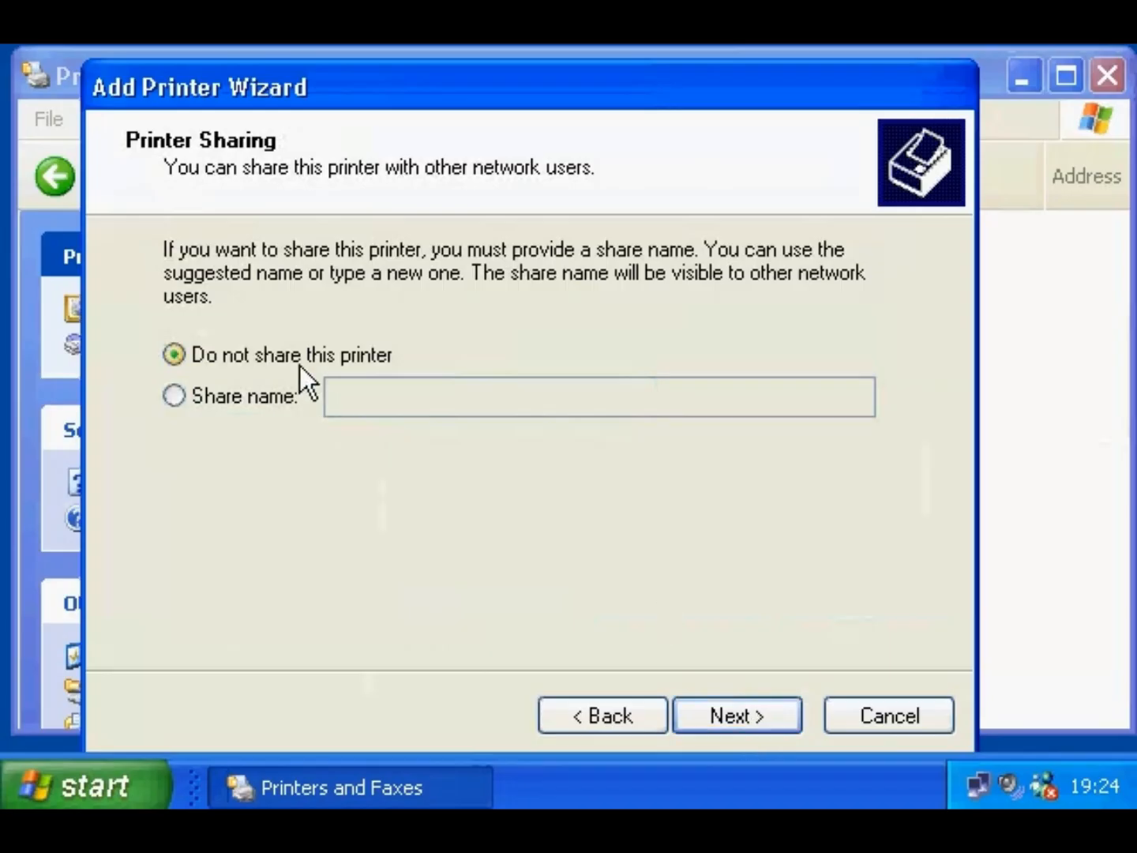
pyautogui.click(713, 717)
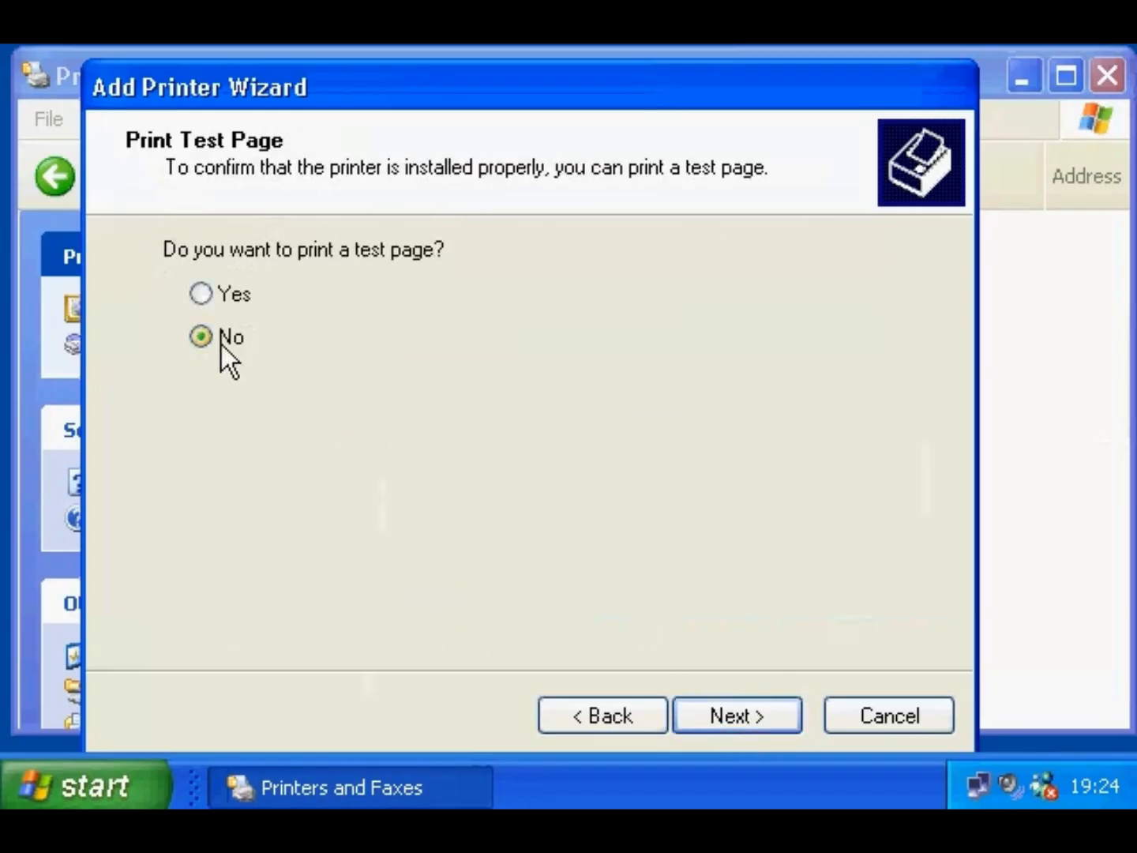
pyautogui.click(730, 720)
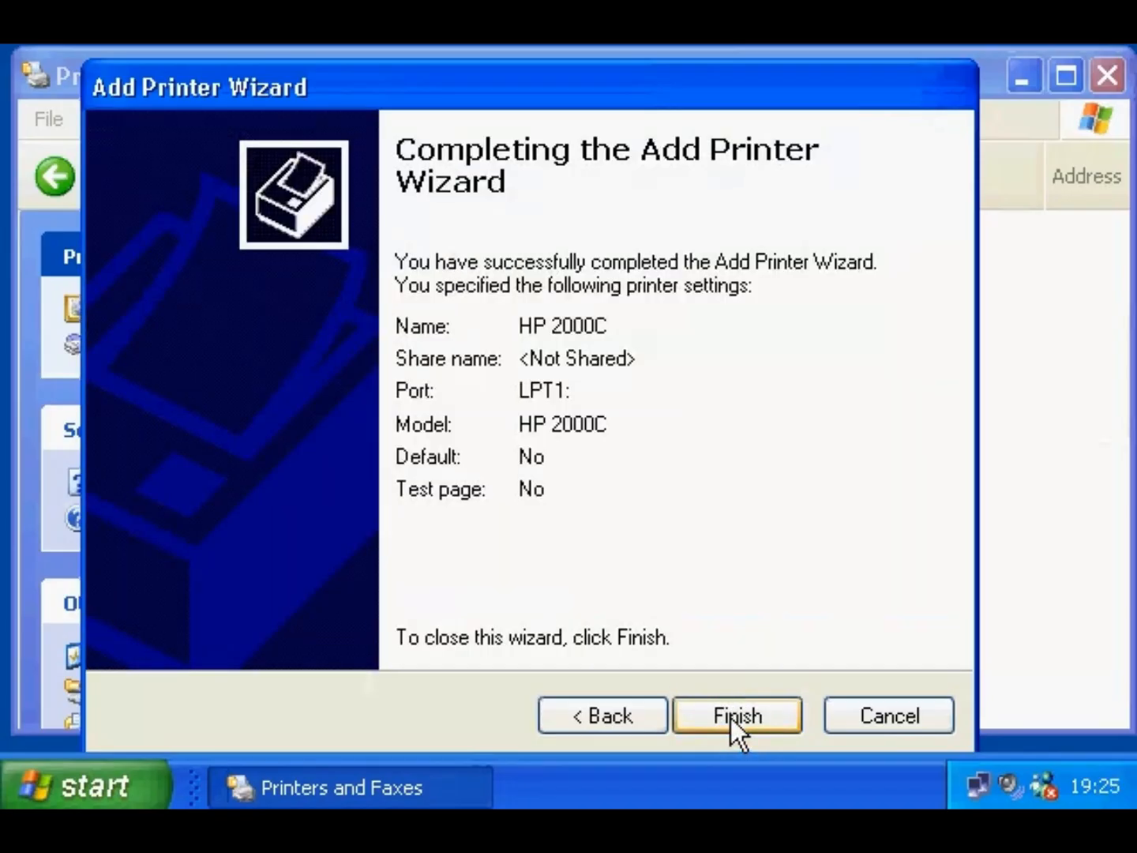
pyautogui.click(730, 716)
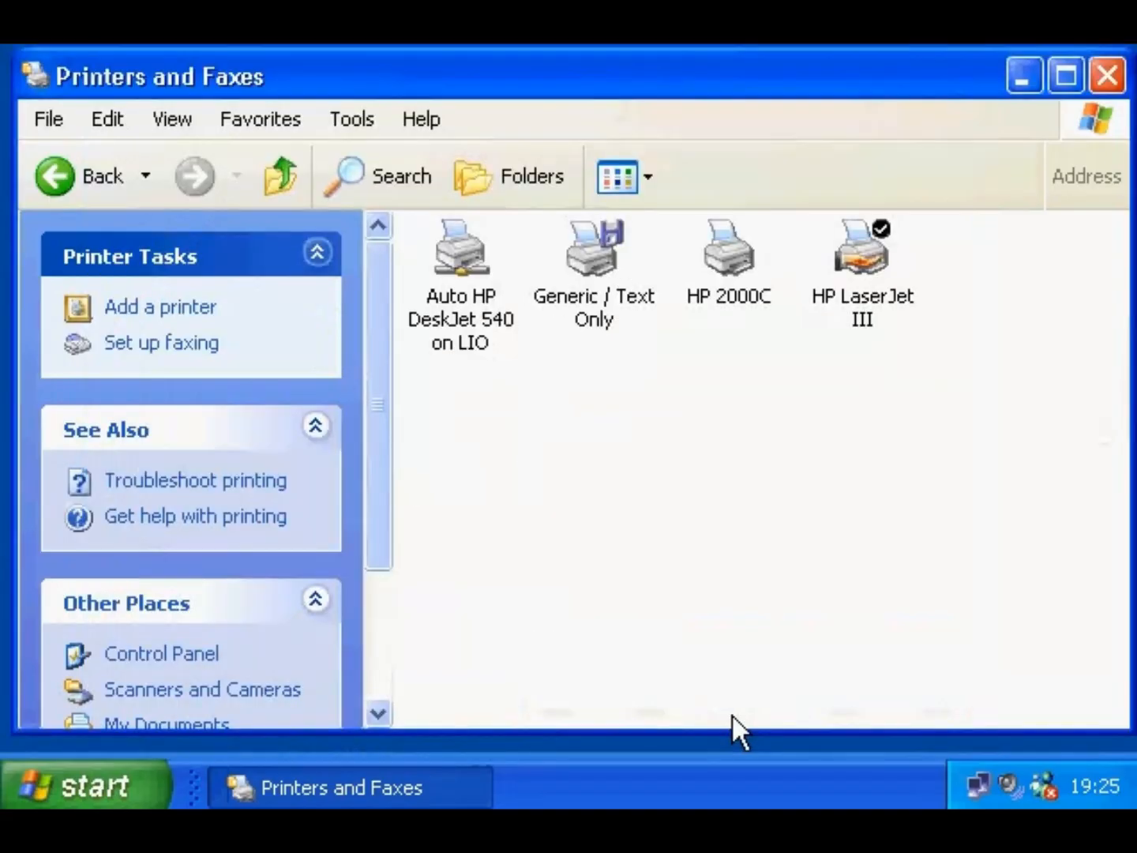
pyautogui.click(718, 254)
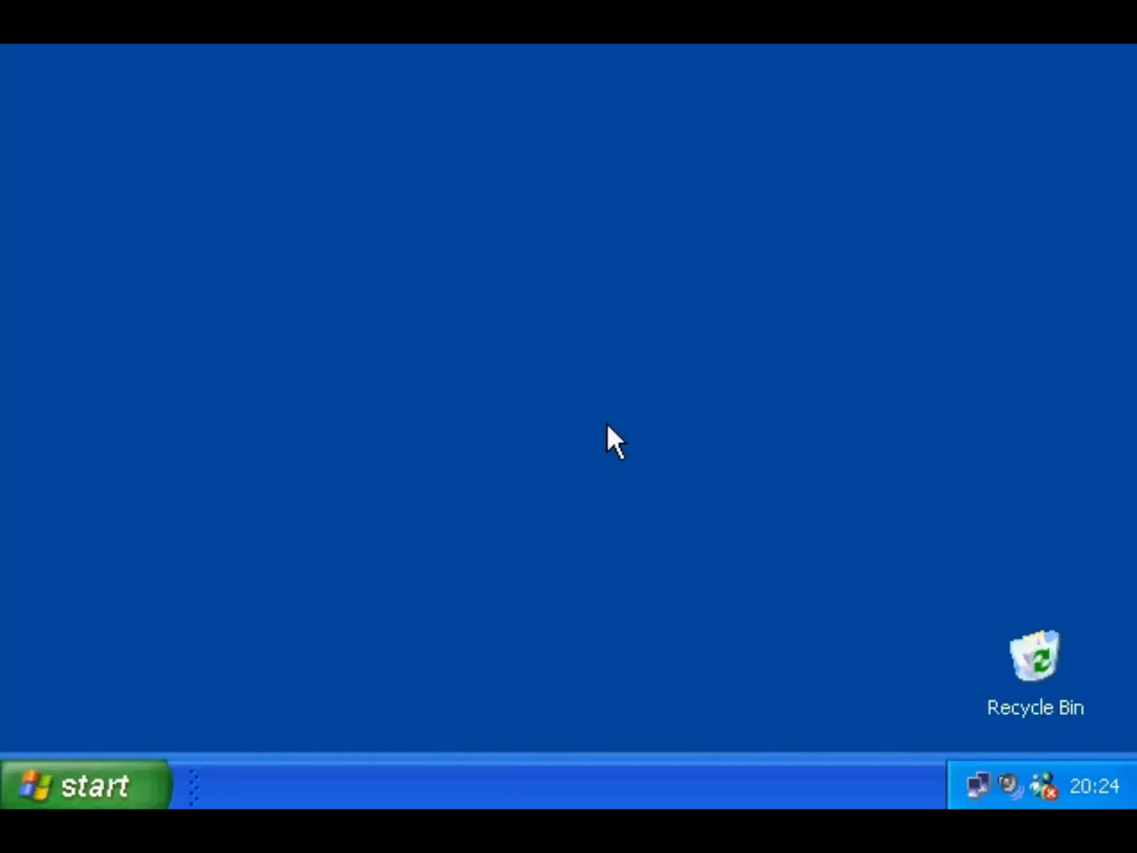
# - Open Printers and Faxes through Control Panel's Printers and Other Hardware category
pyautogui.click(117, 781)
pyautogui.click(441, 430)
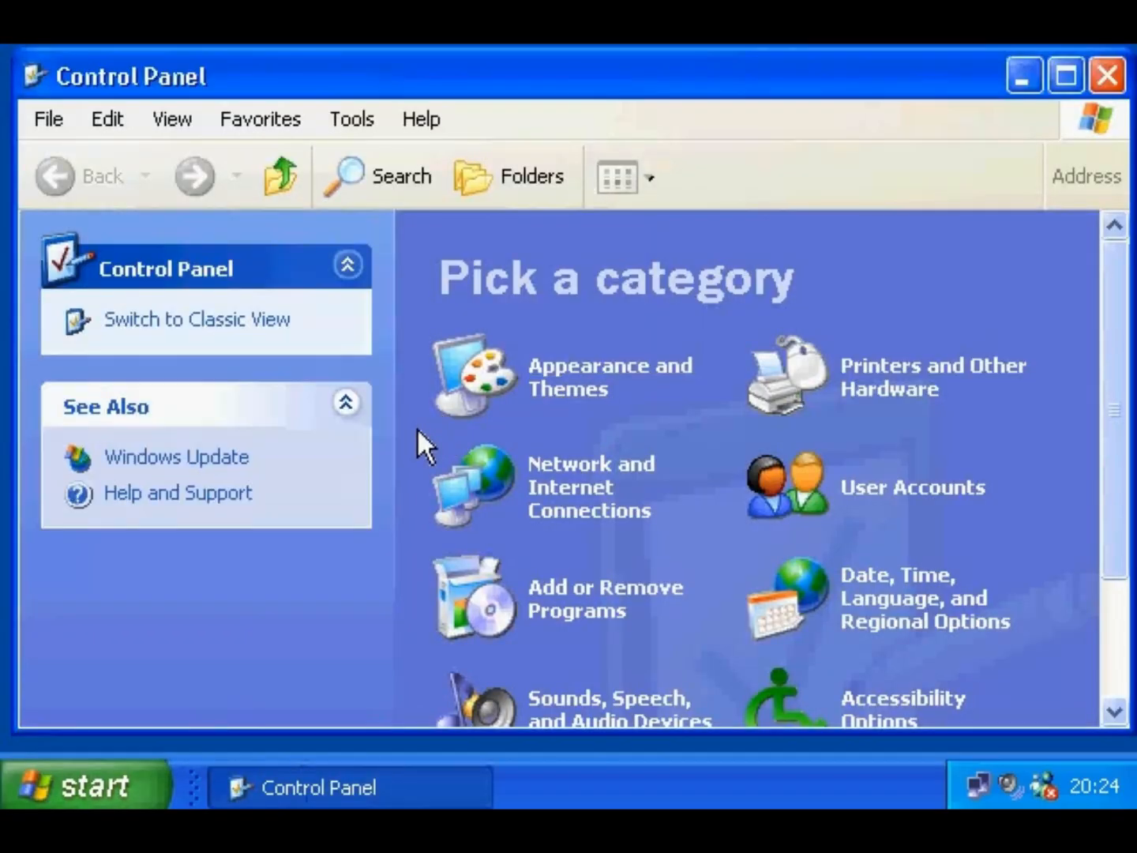
pyautogui.click(865, 373)
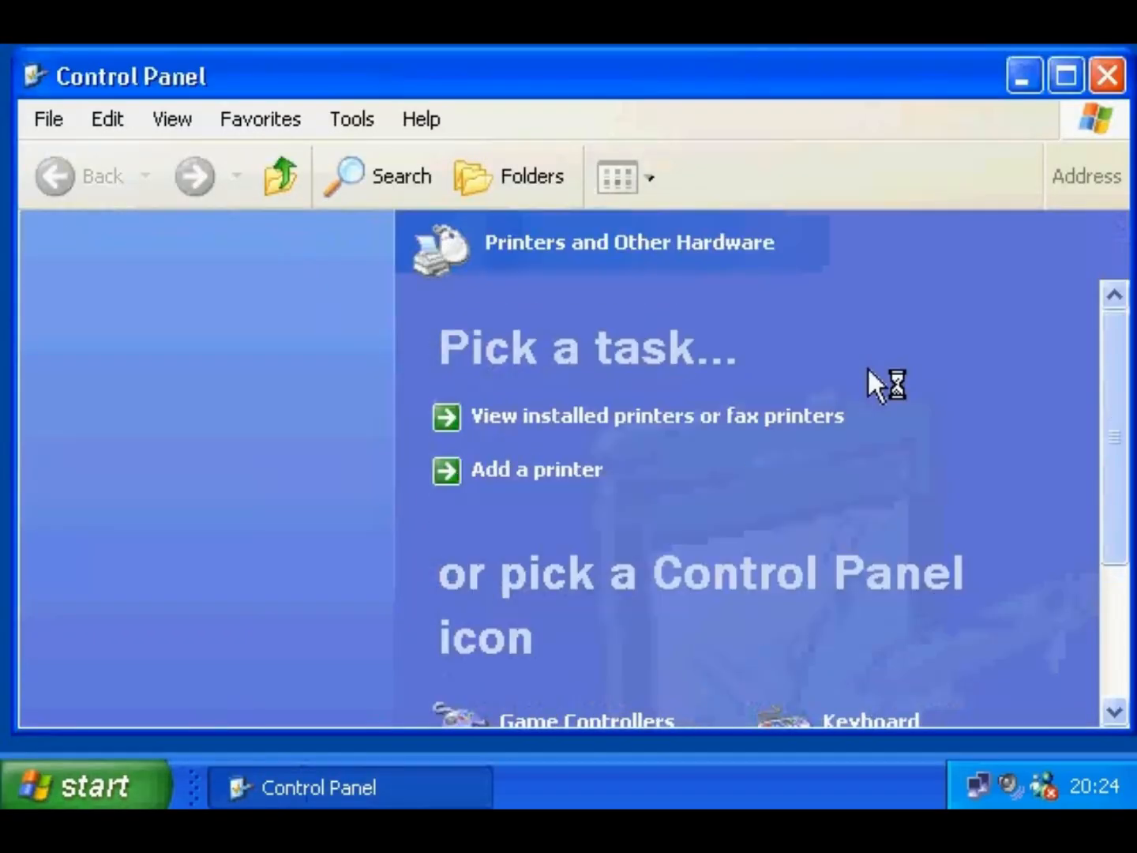
pyautogui.moveTo(1119, 385); pyautogui.dragTo(1125, 546)
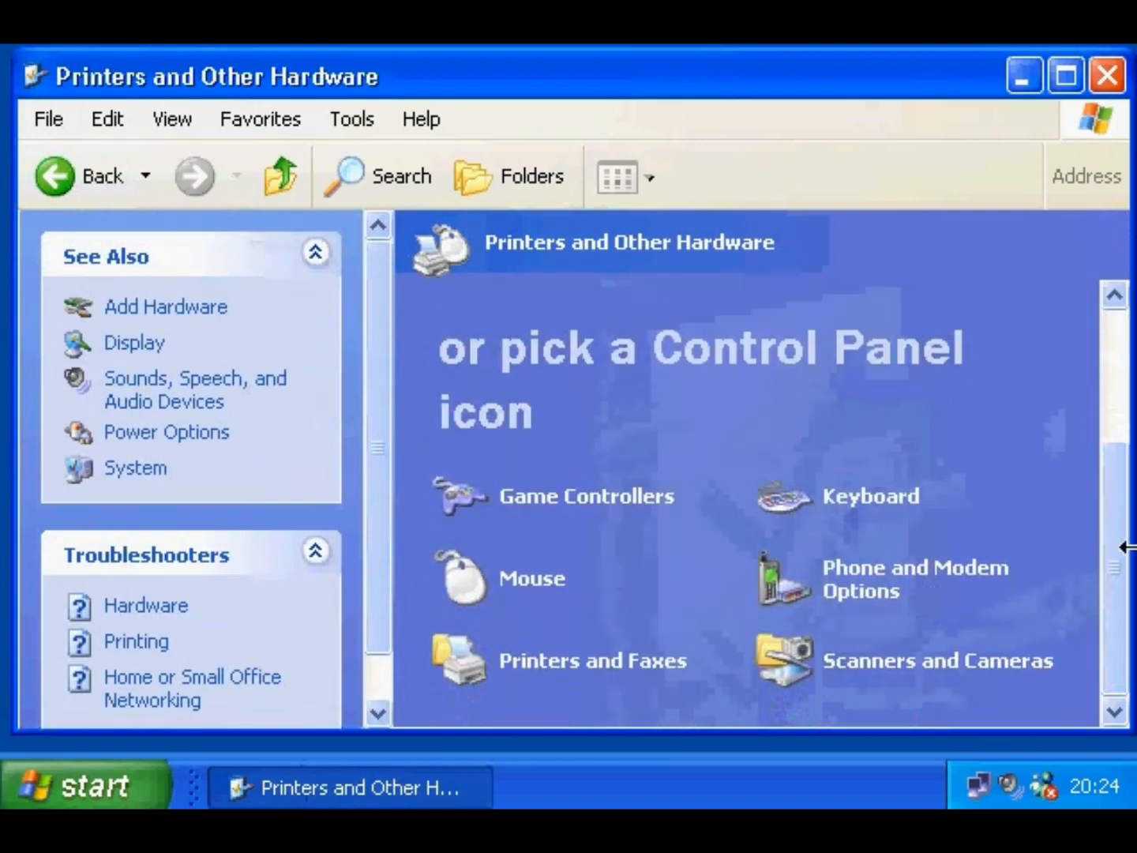
pyautogui.click(594, 679)
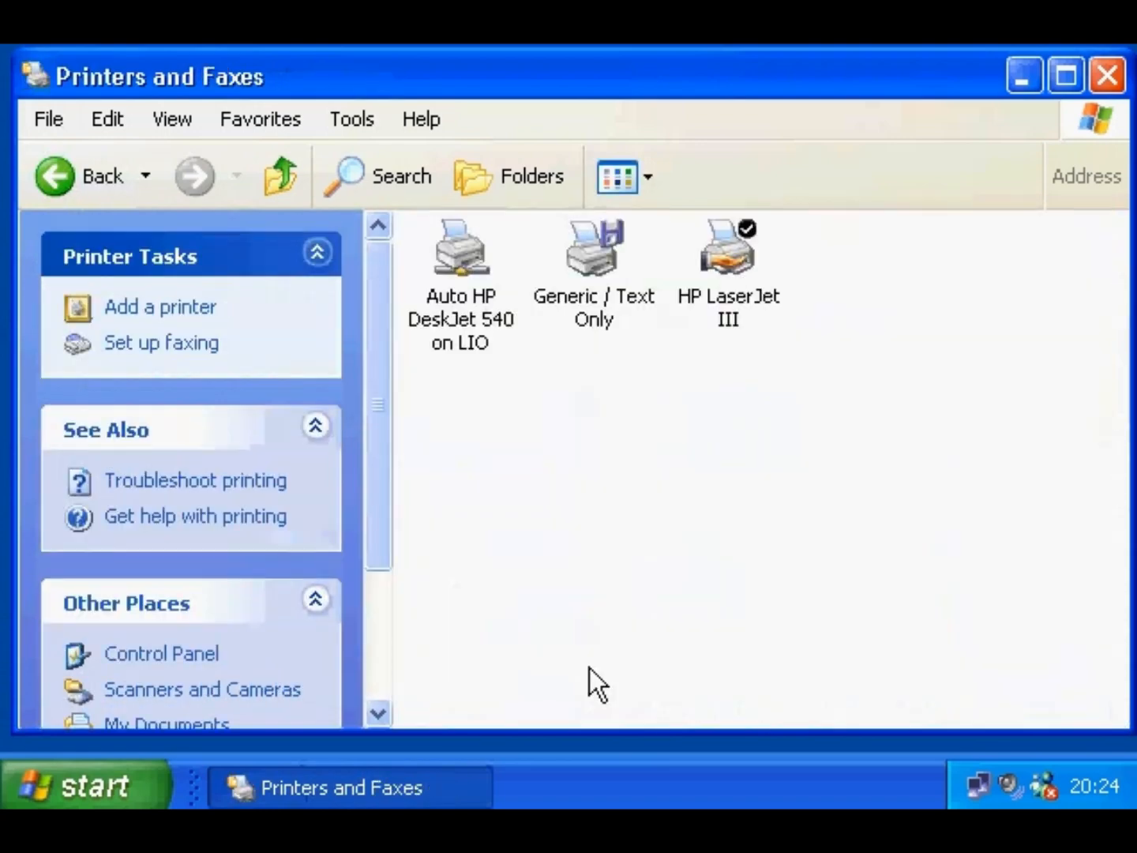
# - Check HP LaserJet III's General, Sharing and Device Settings tabs, then close its properties with OK
pyautogui.rightClick(724, 242)
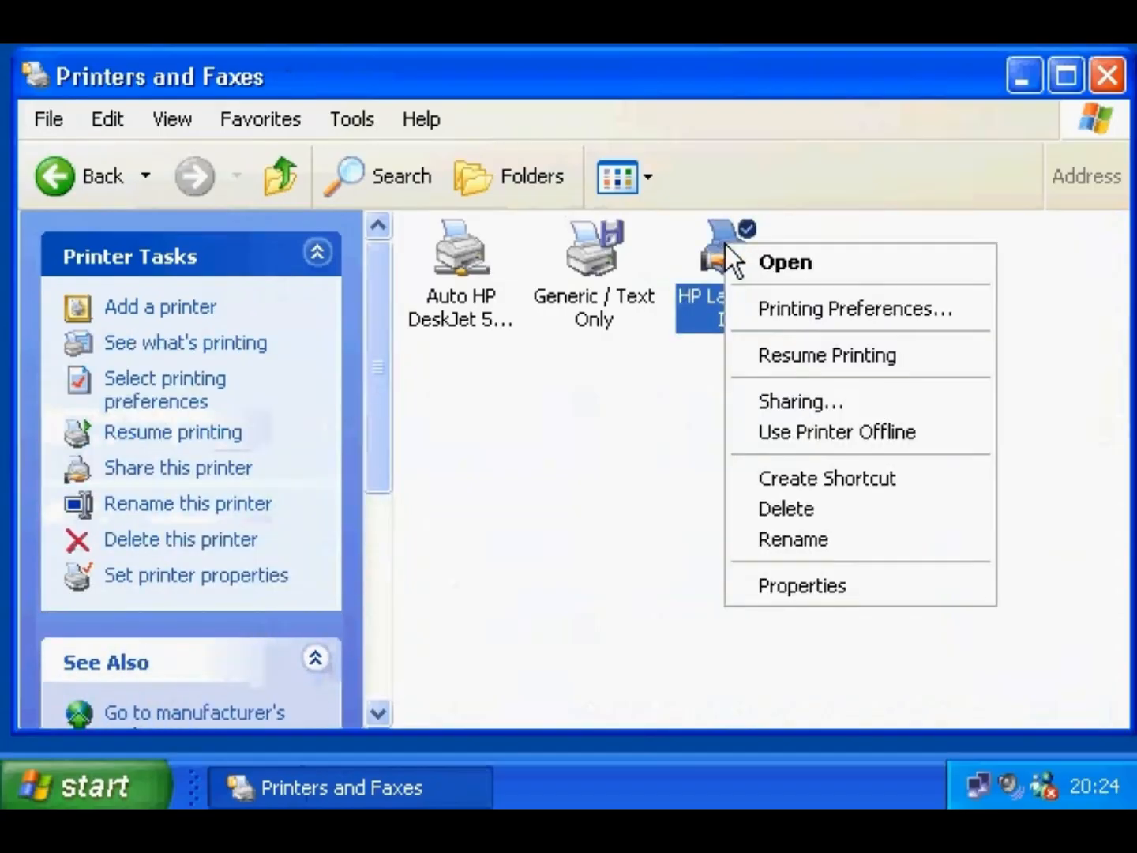
pyautogui.click(813, 588)
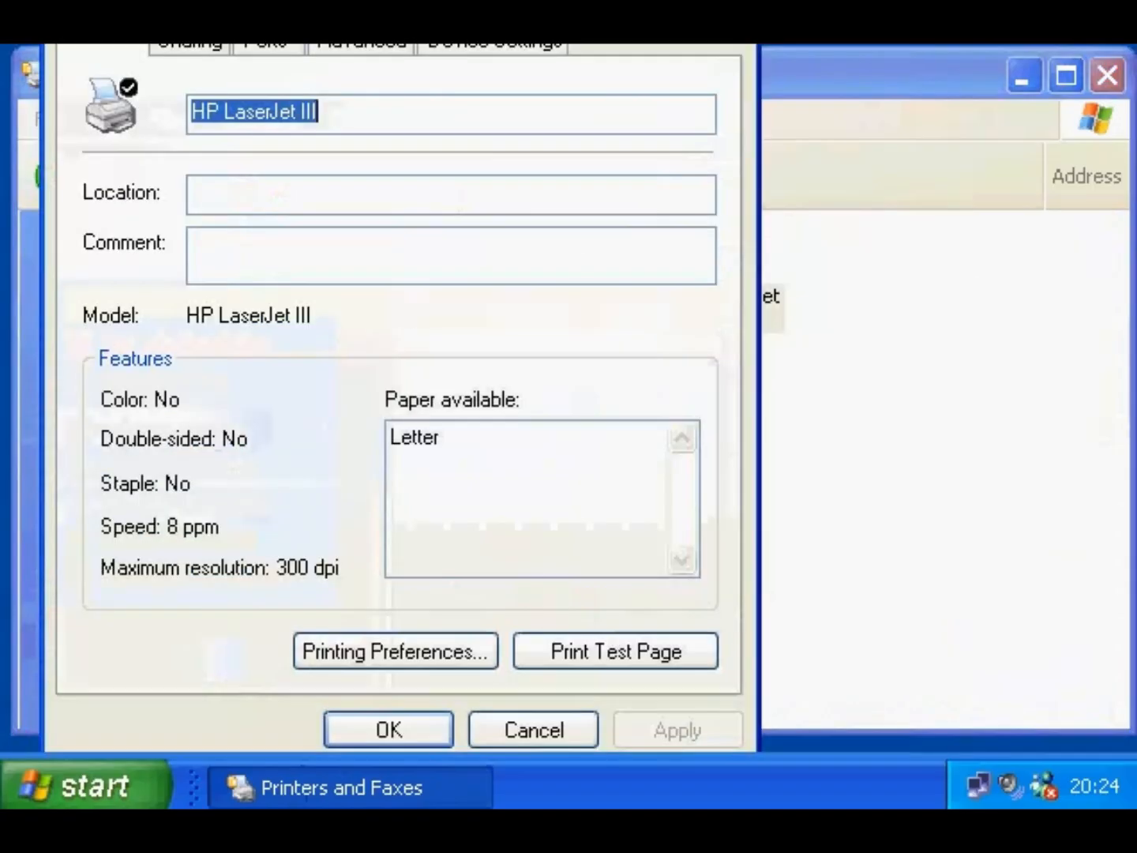
pyautogui.moveTo(443, 0); pyautogui.dragTo(509, 45)
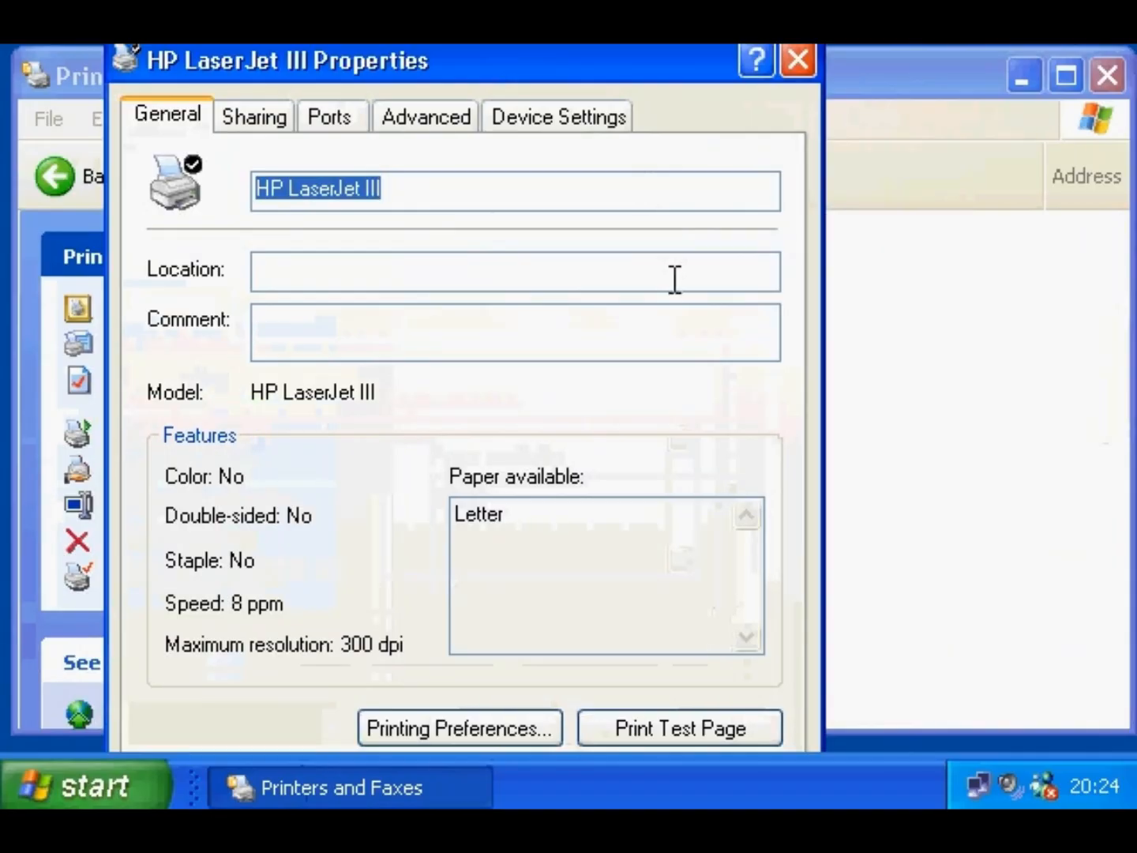
pyautogui.click(273, 120)
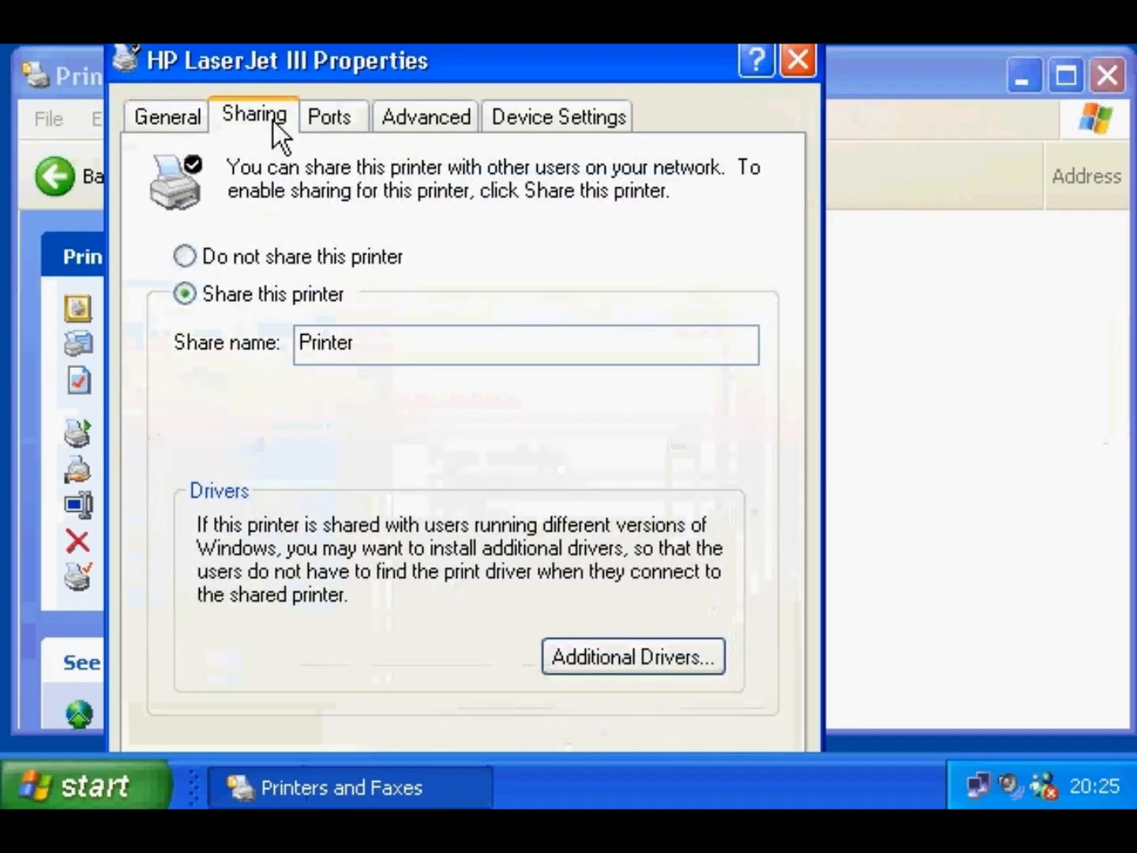
pyautogui.click(531, 112)
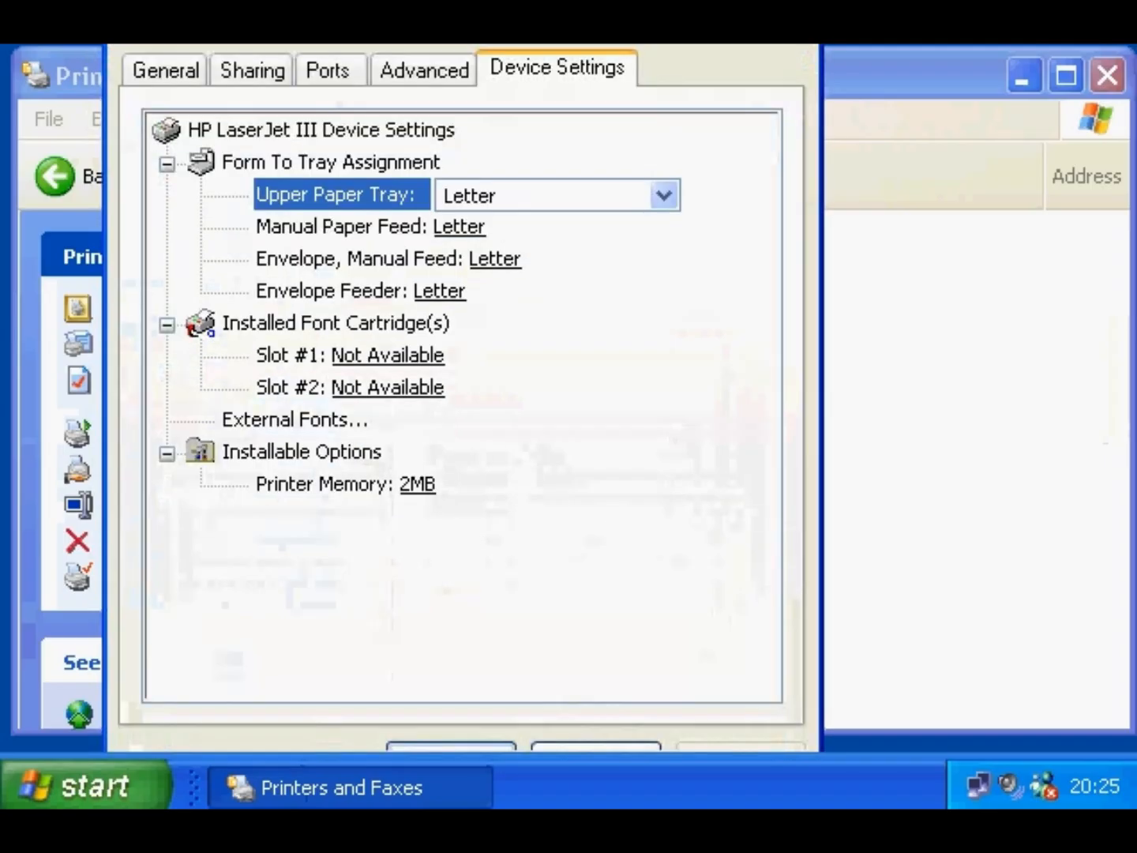
pyautogui.click(450, 707)
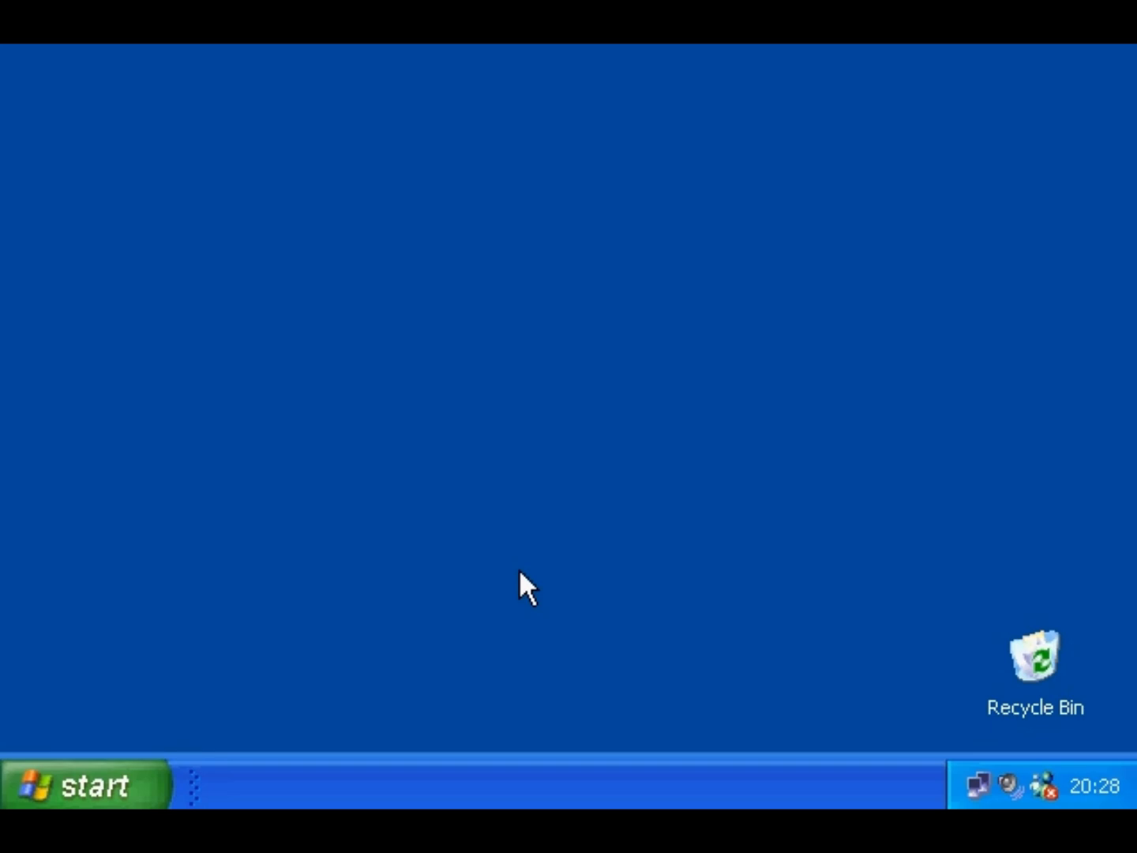
# - Reopen Printers and Faxes from Control Panel's Printers and Other Hardware category
pyautogui.click(118, 774)
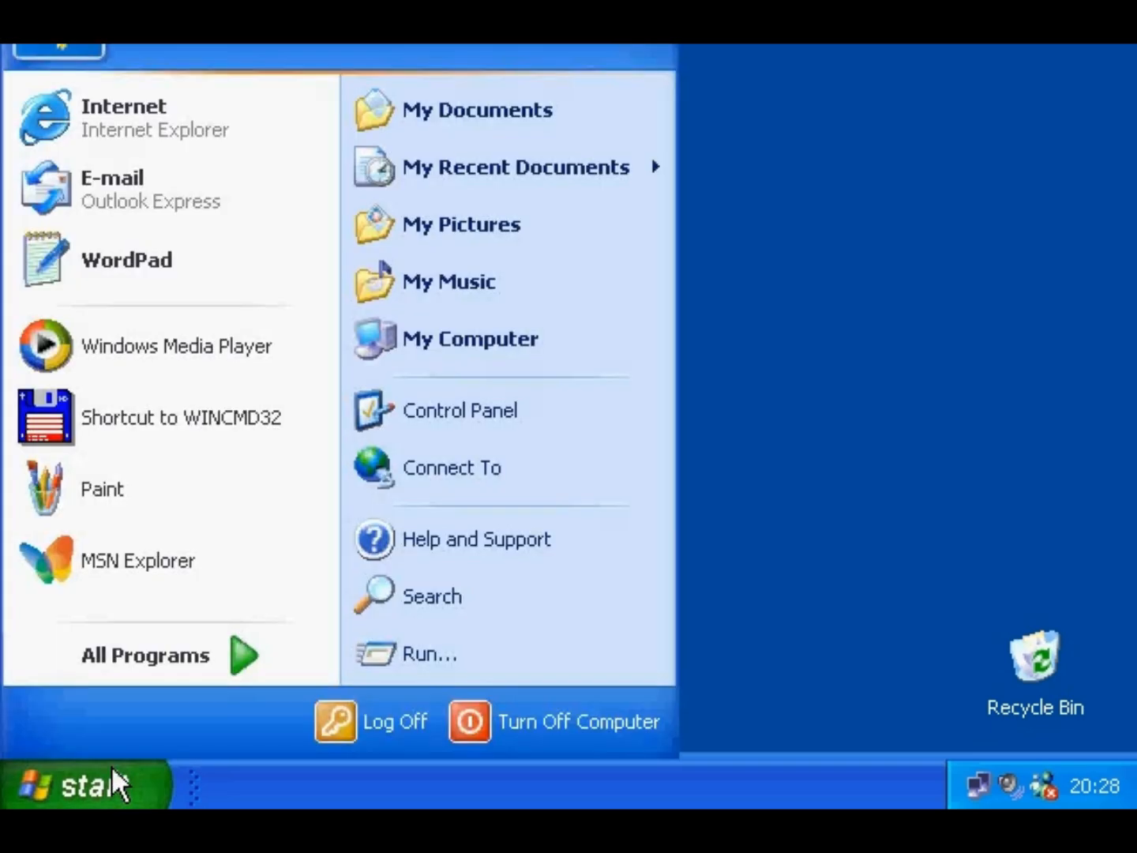
pyautogui.click(439, 427)
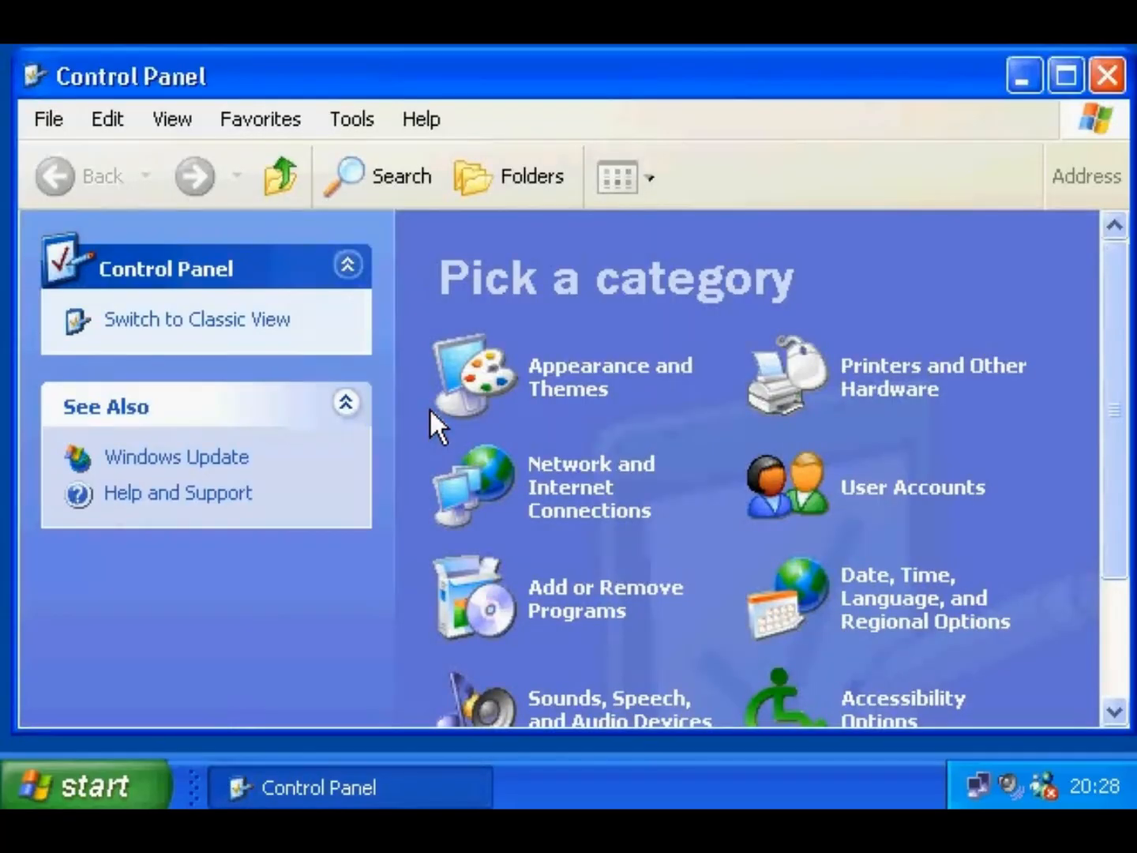
pyautogui.click(888, 391)
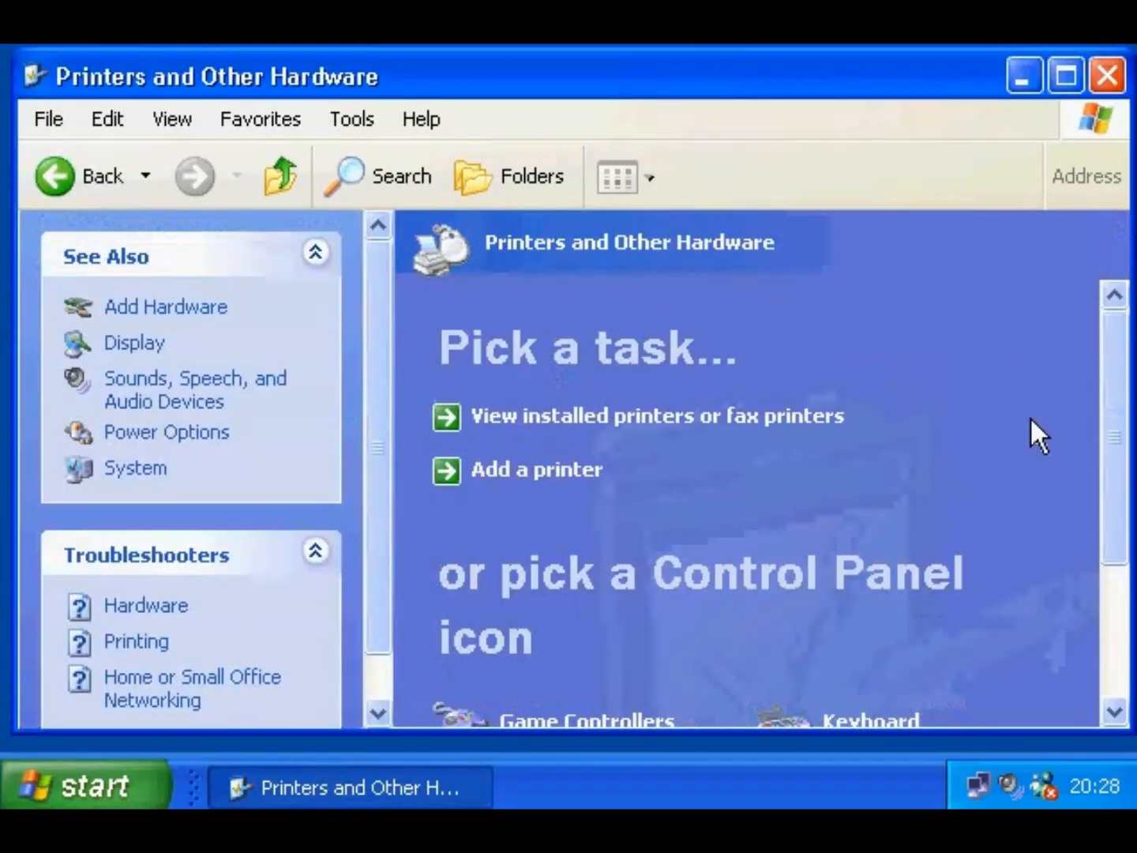
pyautogui.scroll(-5, 1120, 356)
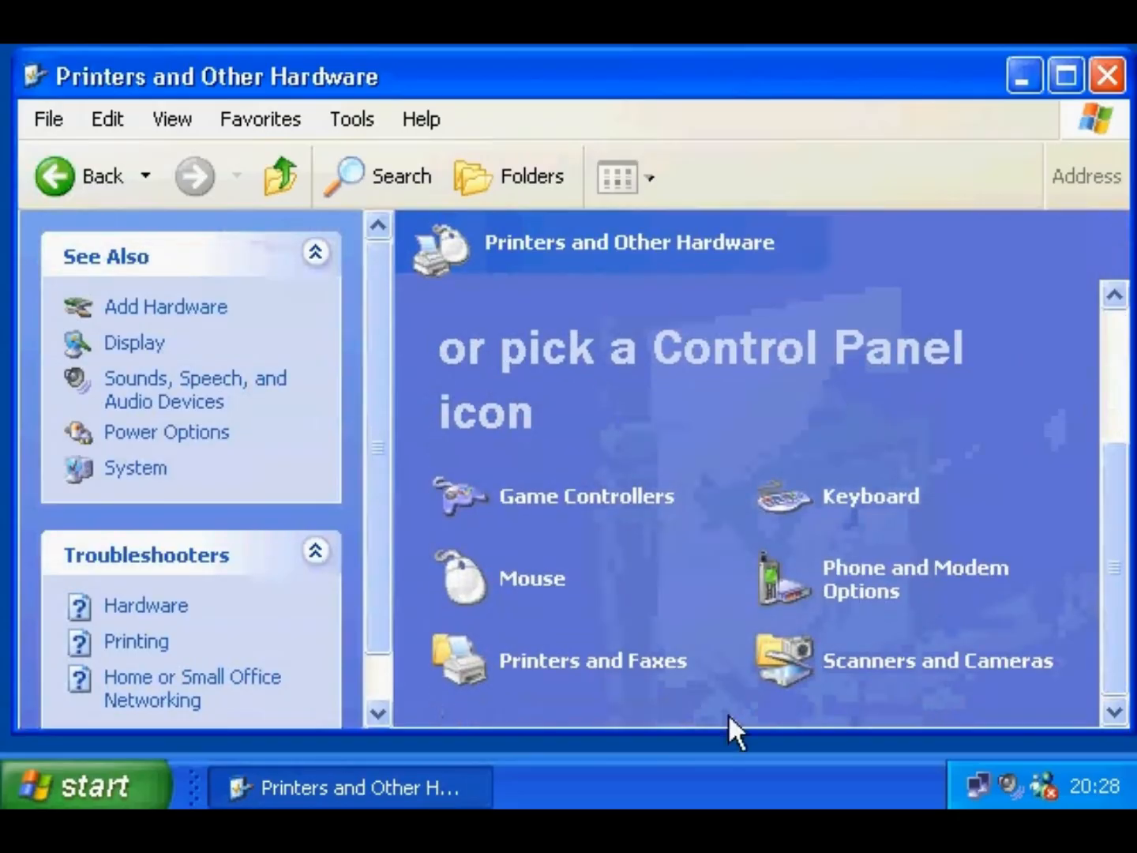
pyautogui.click(627, 668)
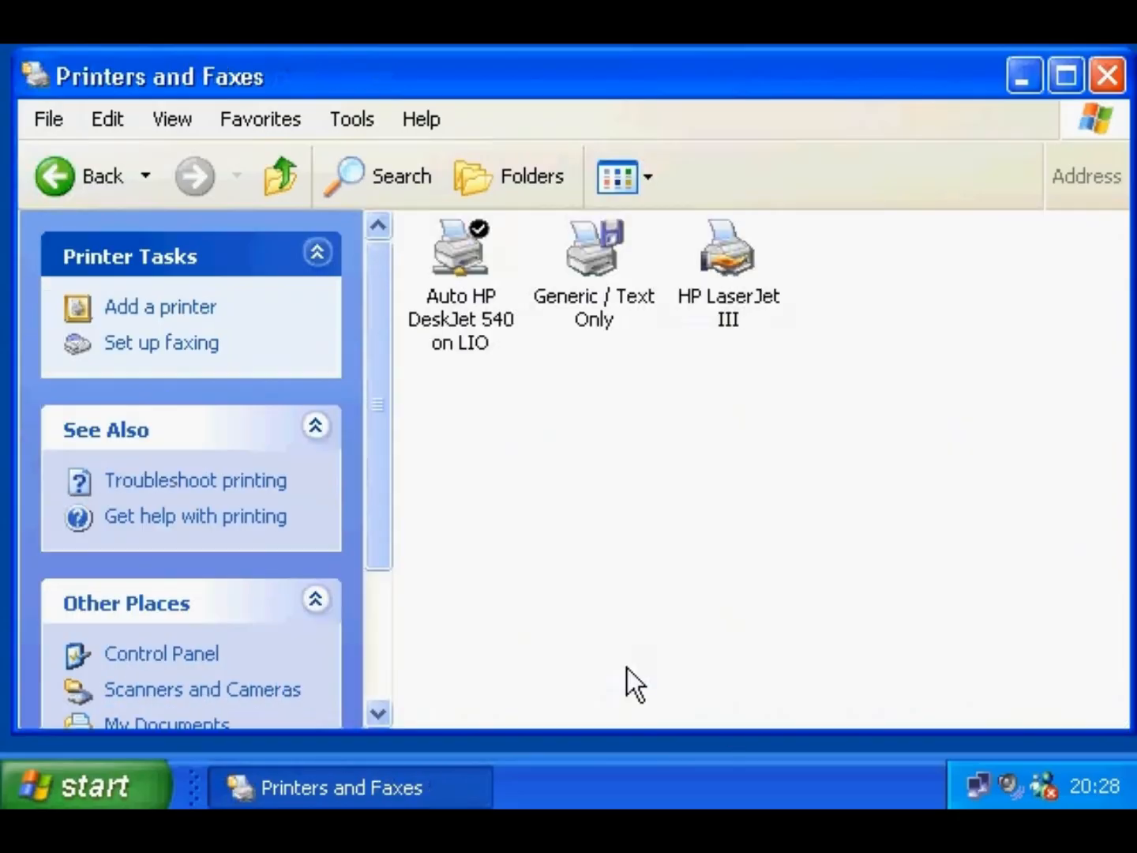
# - Set HP LaserJet III as the default printer and close the folder
pyautogui.rightClick(728, 259)
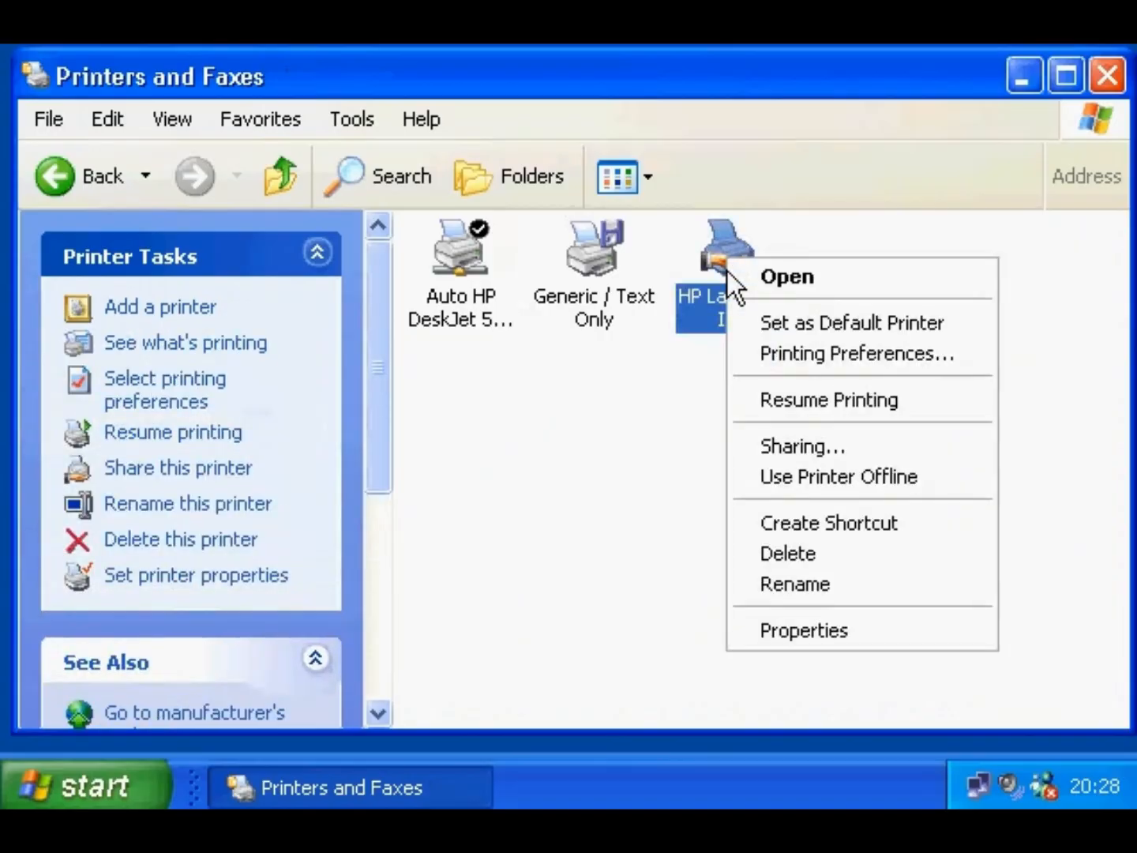
pyautogui.click(750, 323)
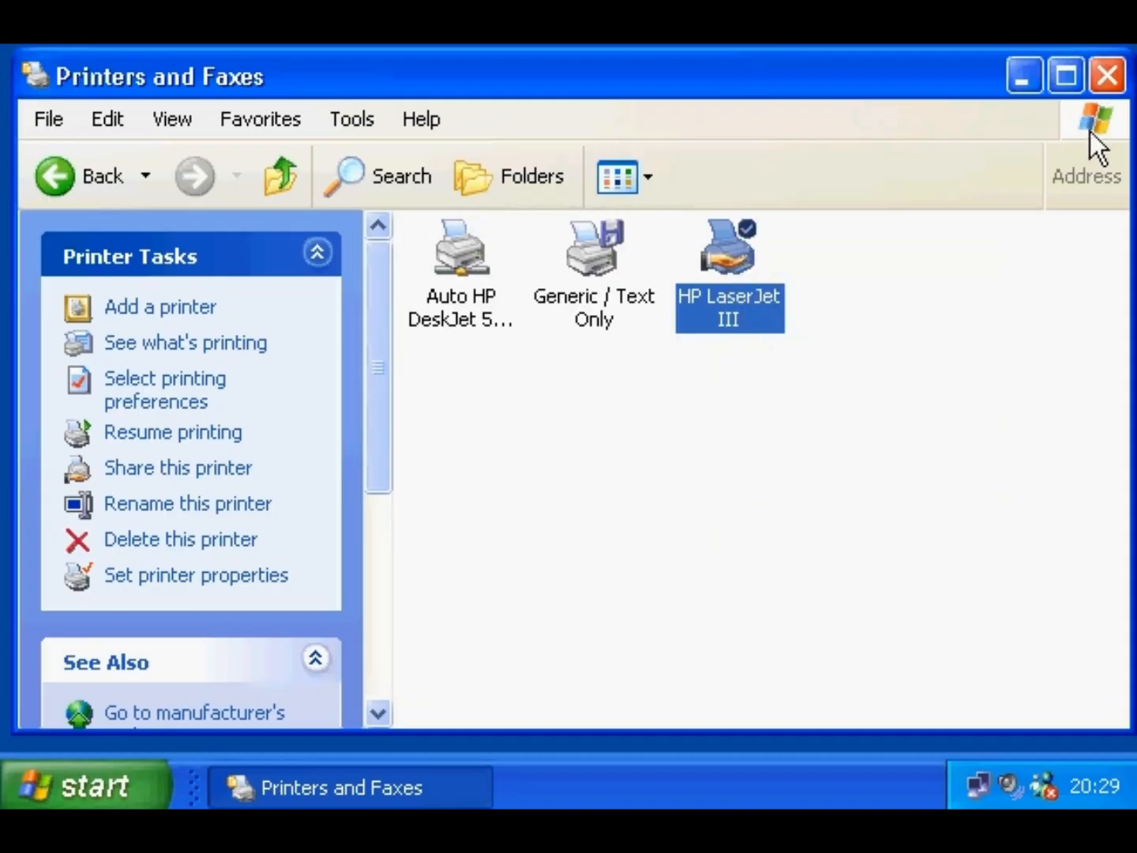
pyautogui.click(1107, 75)
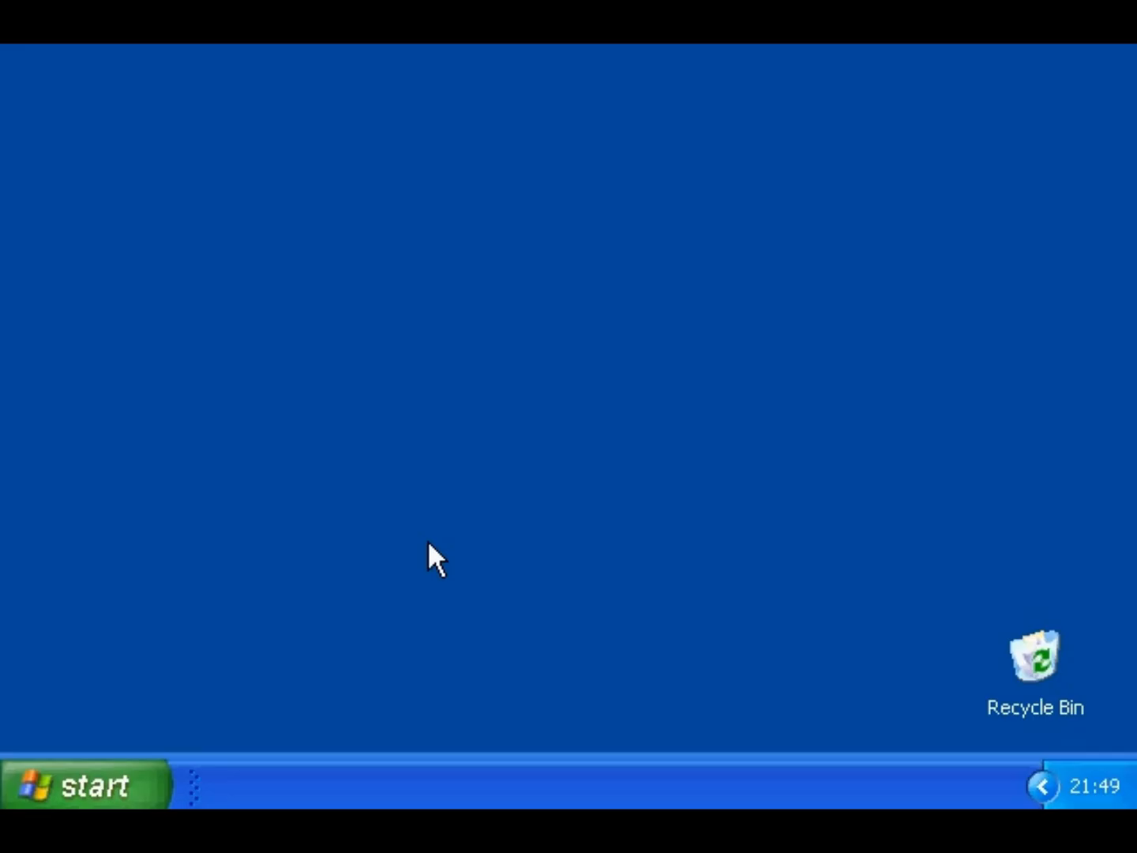
# - Launch the Add/Remove Windows Components wizard from Control Panel's Add or Remove Programs
pyautogui.click(99, 779)
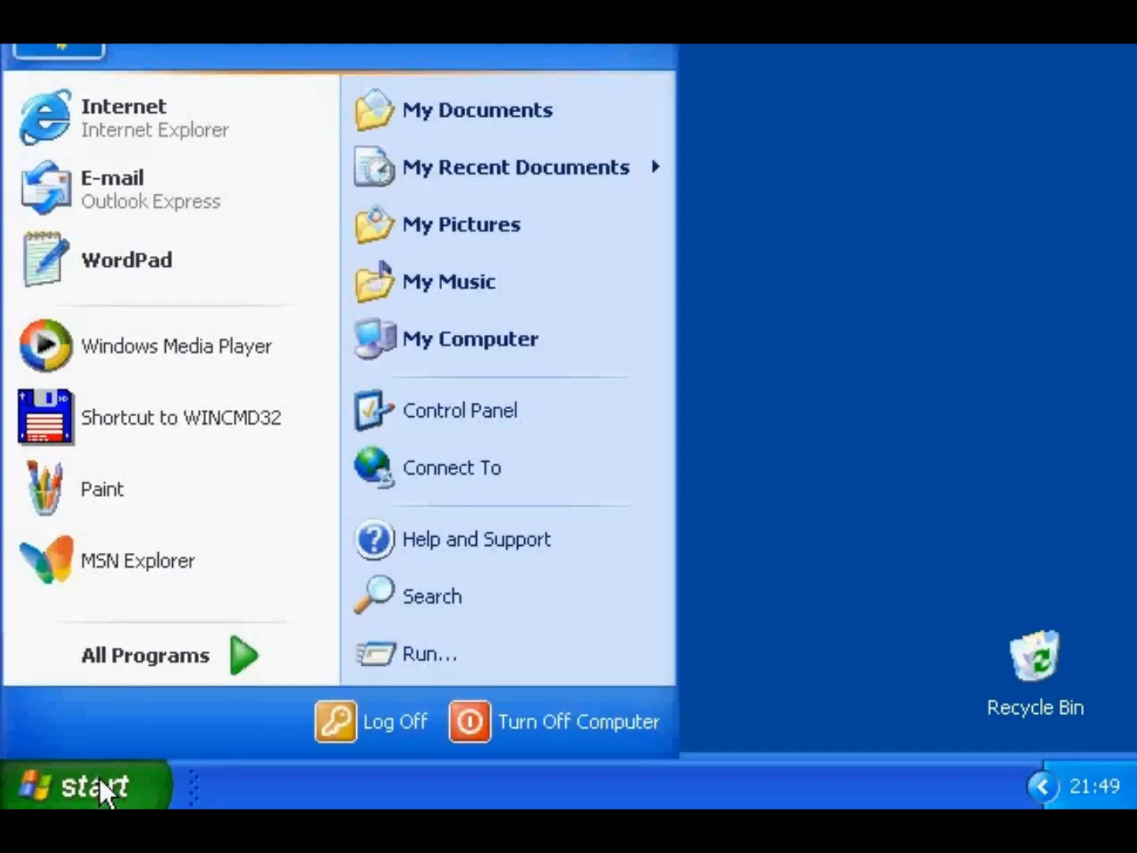
pyautogui.click(440, 406)
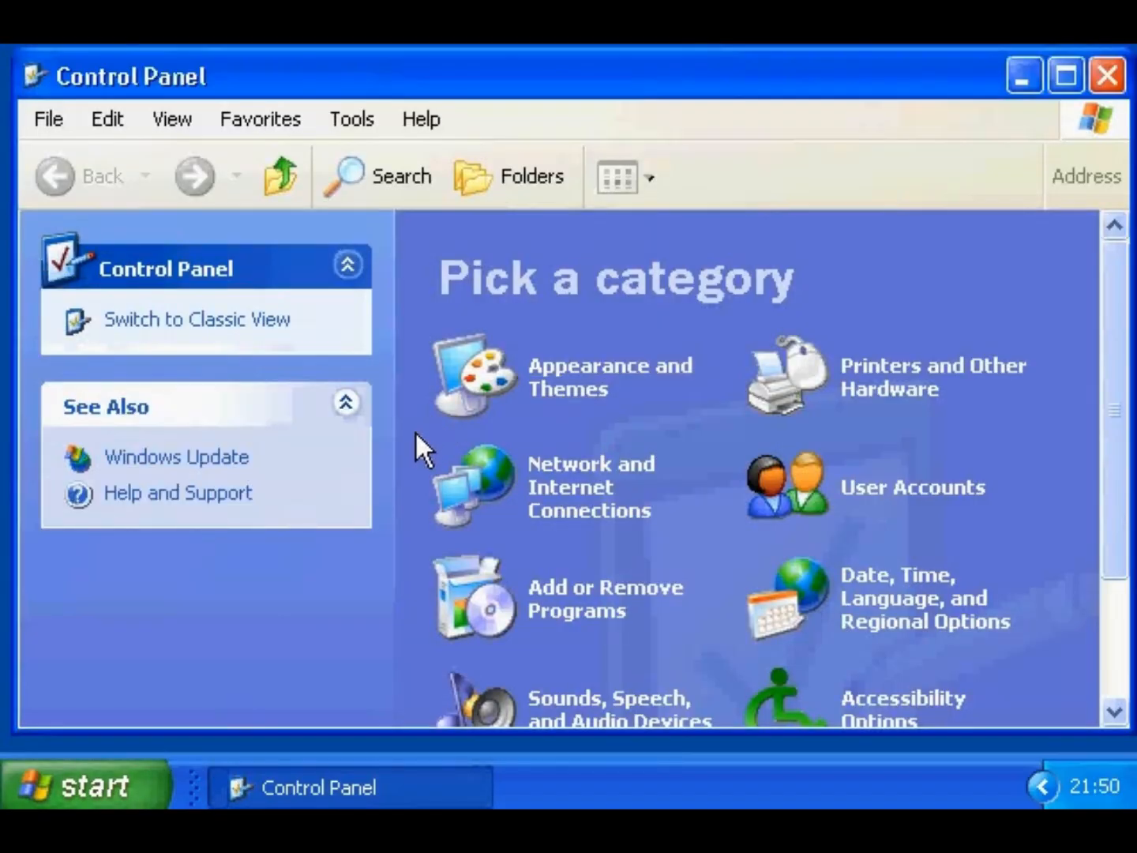
pyautogui.click(472, 606)
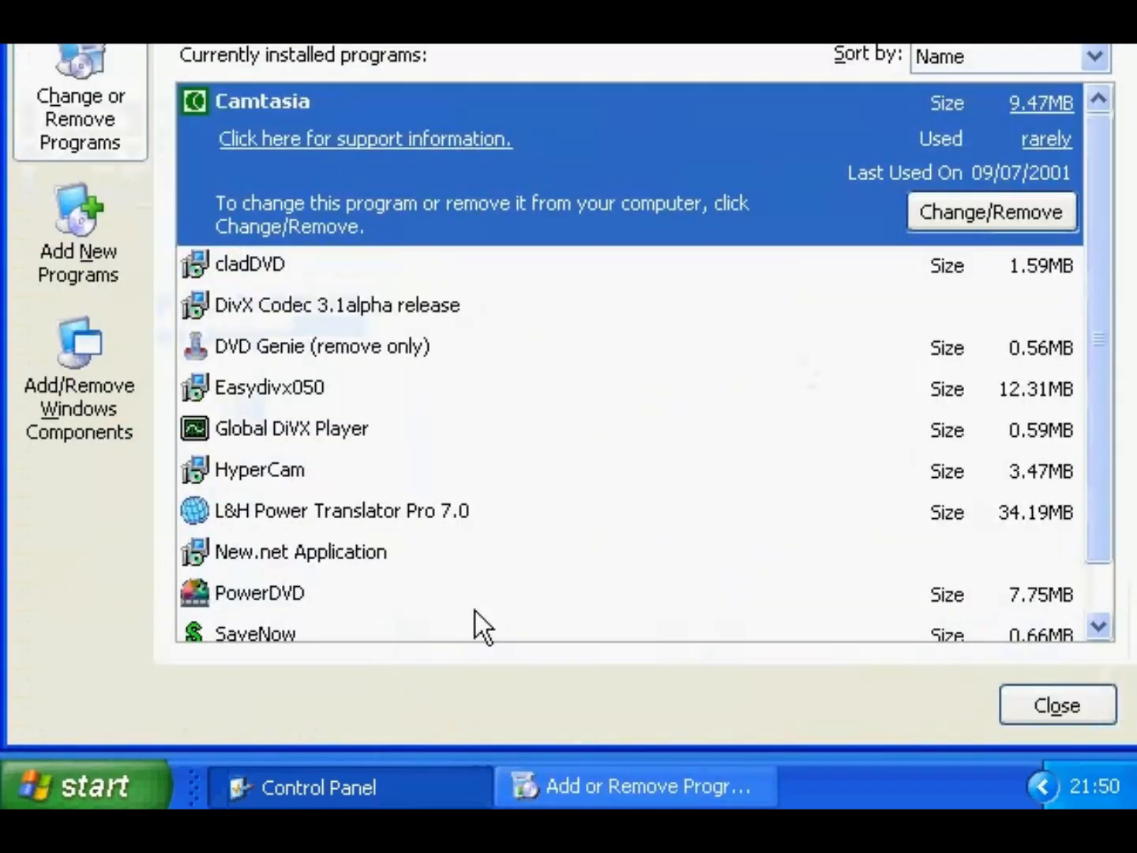
pyautogui.click(89, 419)
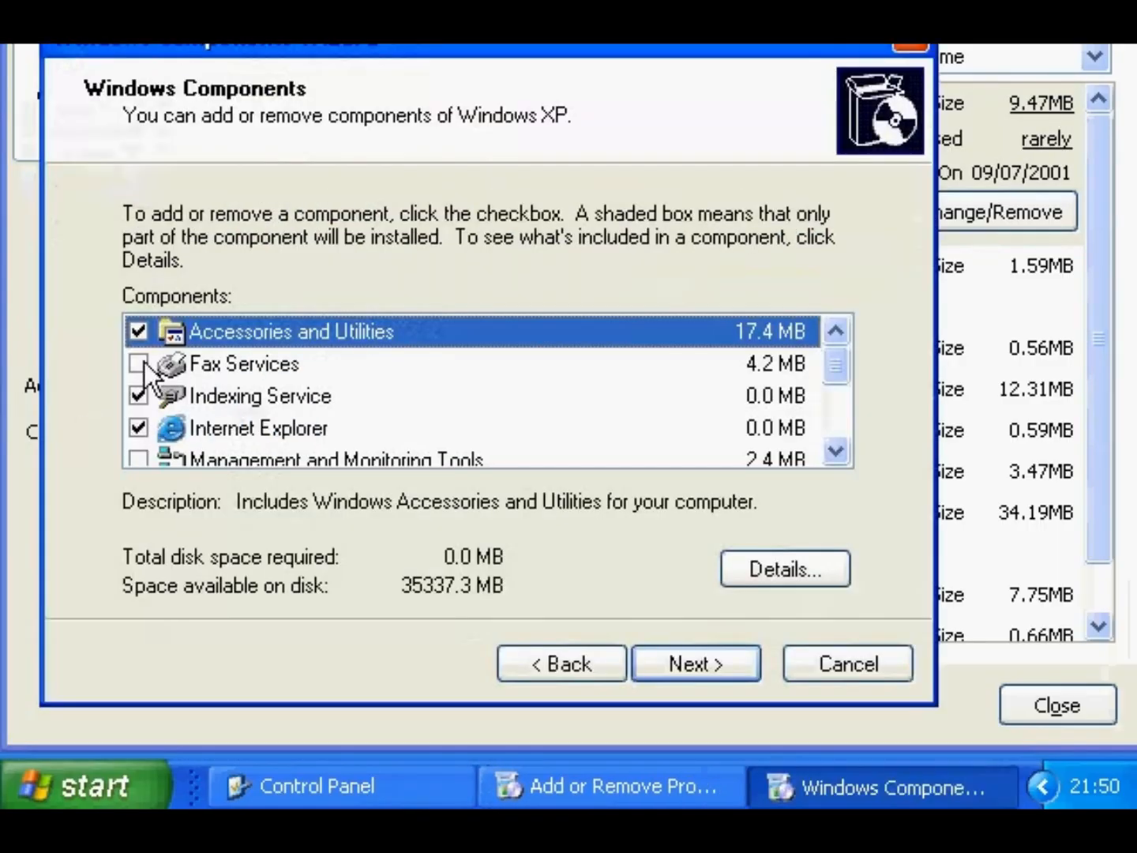
pyautogui.moveTo(309, 50); pyautogui.dragTo(338, 83)
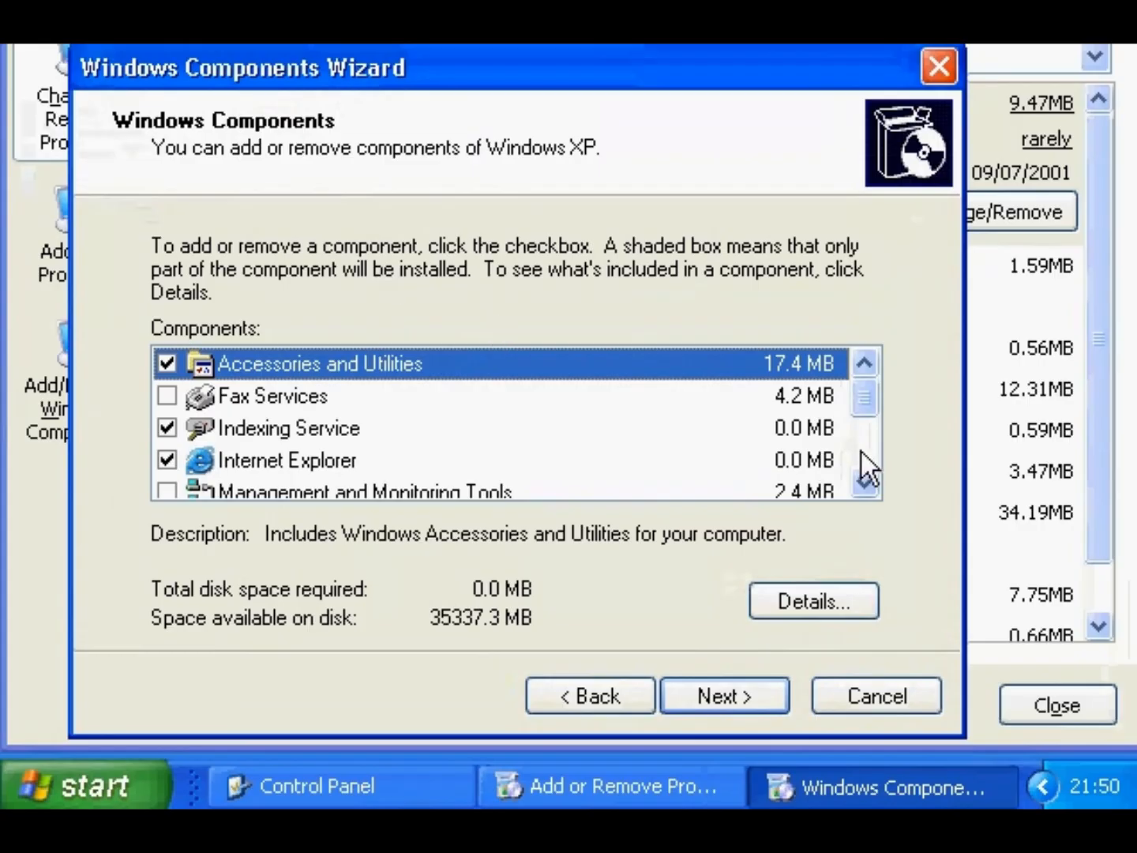
pyautogui.scroll(-1, 864, 451)
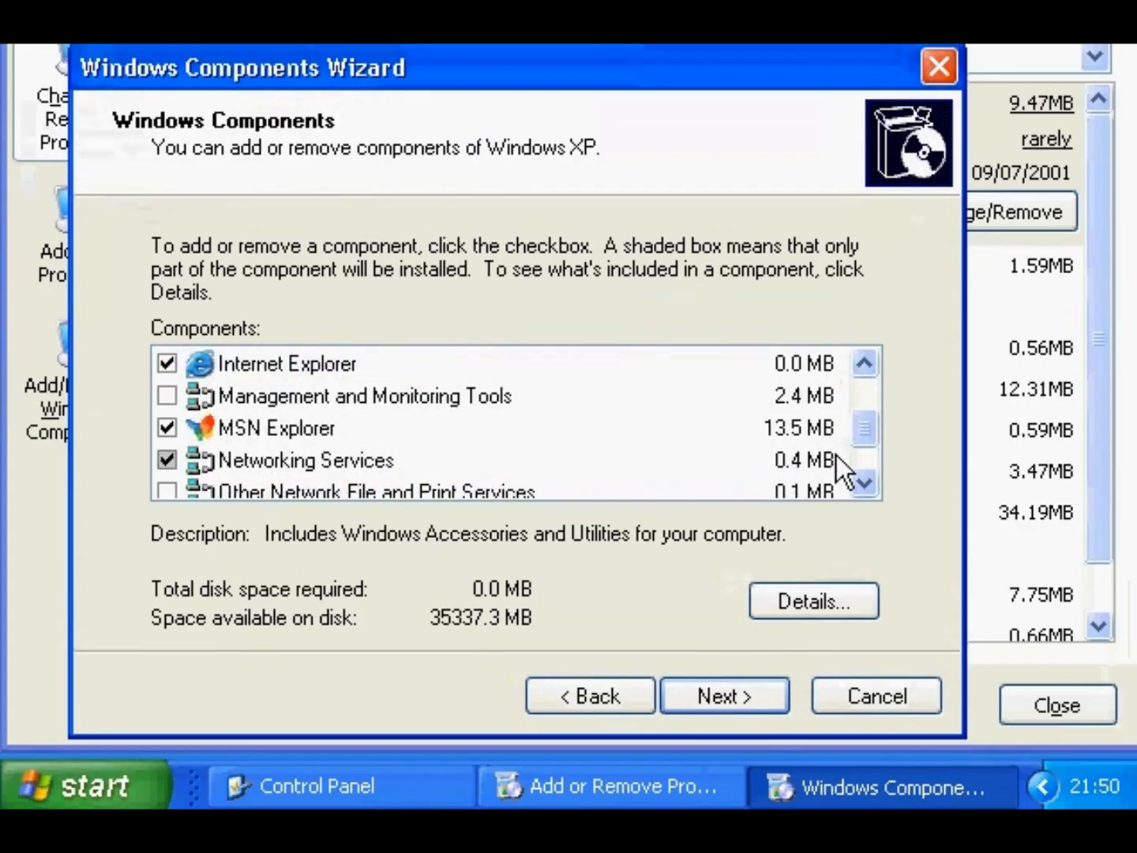
pyautogui.click(322, 362)
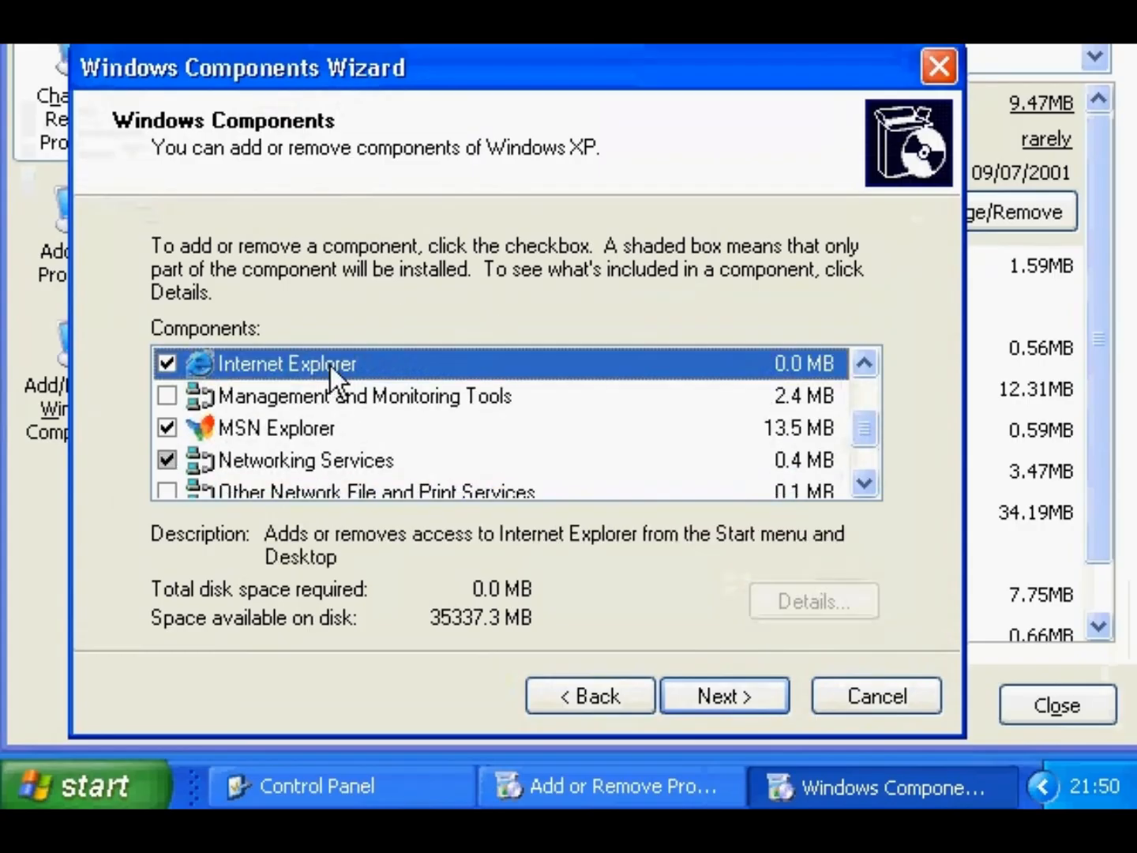
pyautogui.click(342, 397)
pyautogui.click(344, 462)
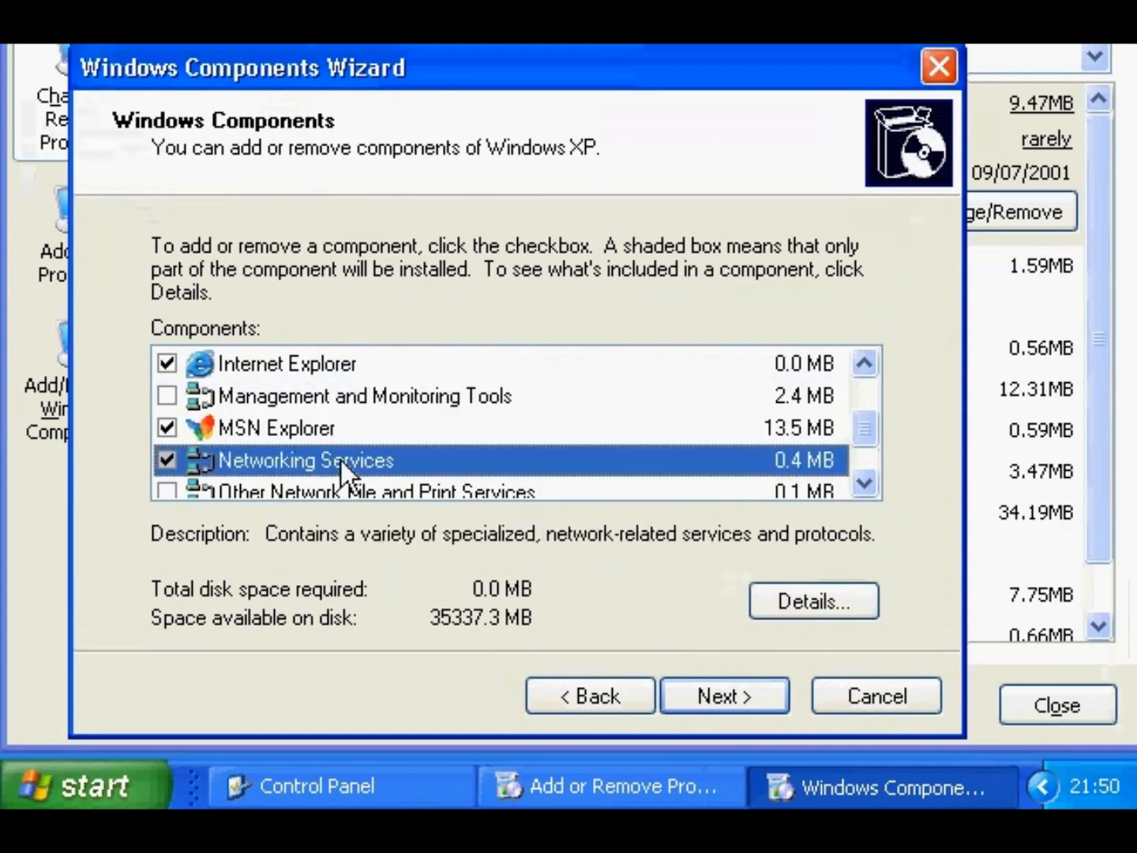
pyautogui.click(328, 430)
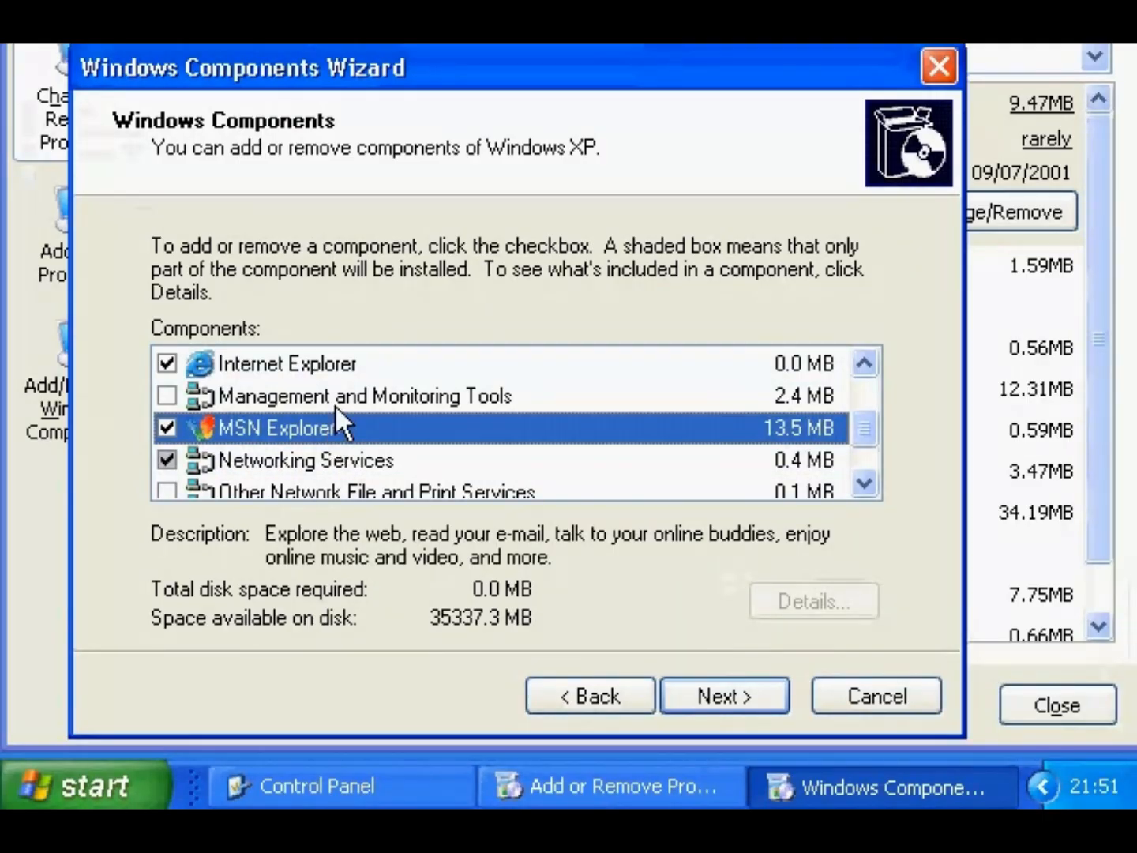
pyautogui.click(334, 398)
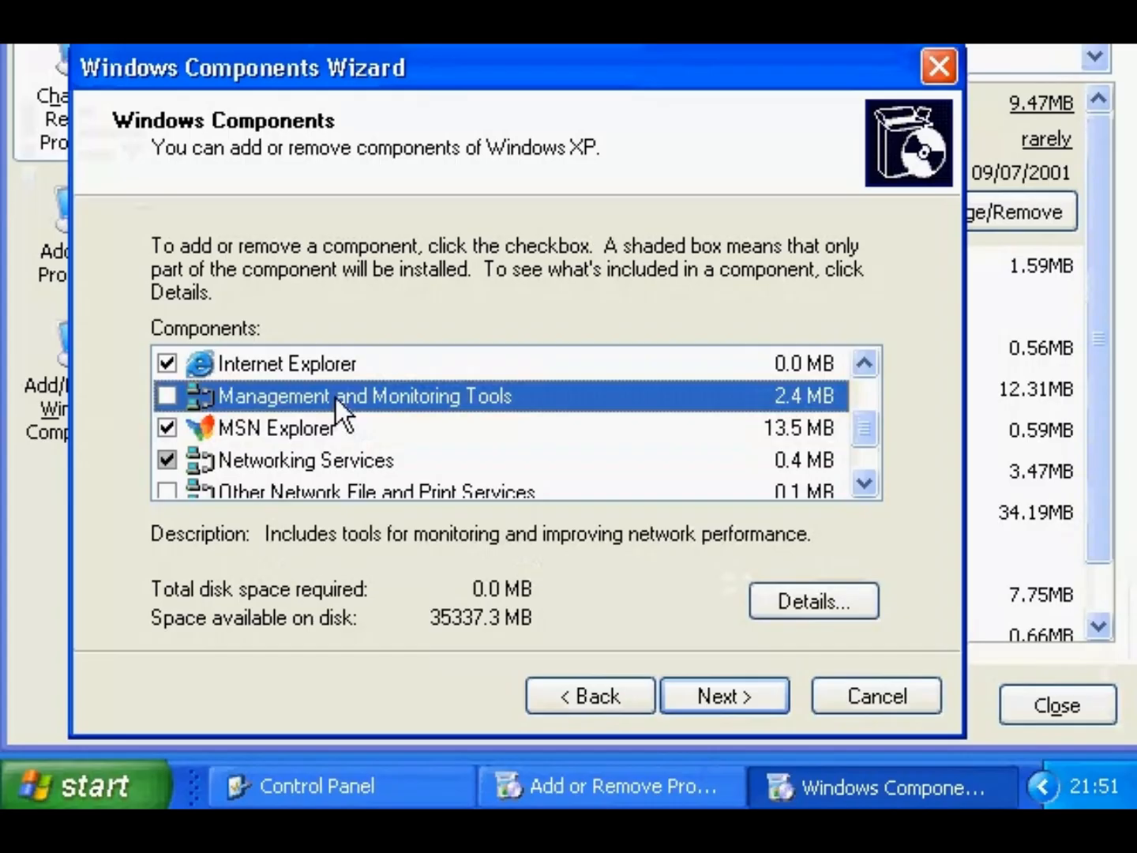
pyautogui.click(321, 462)
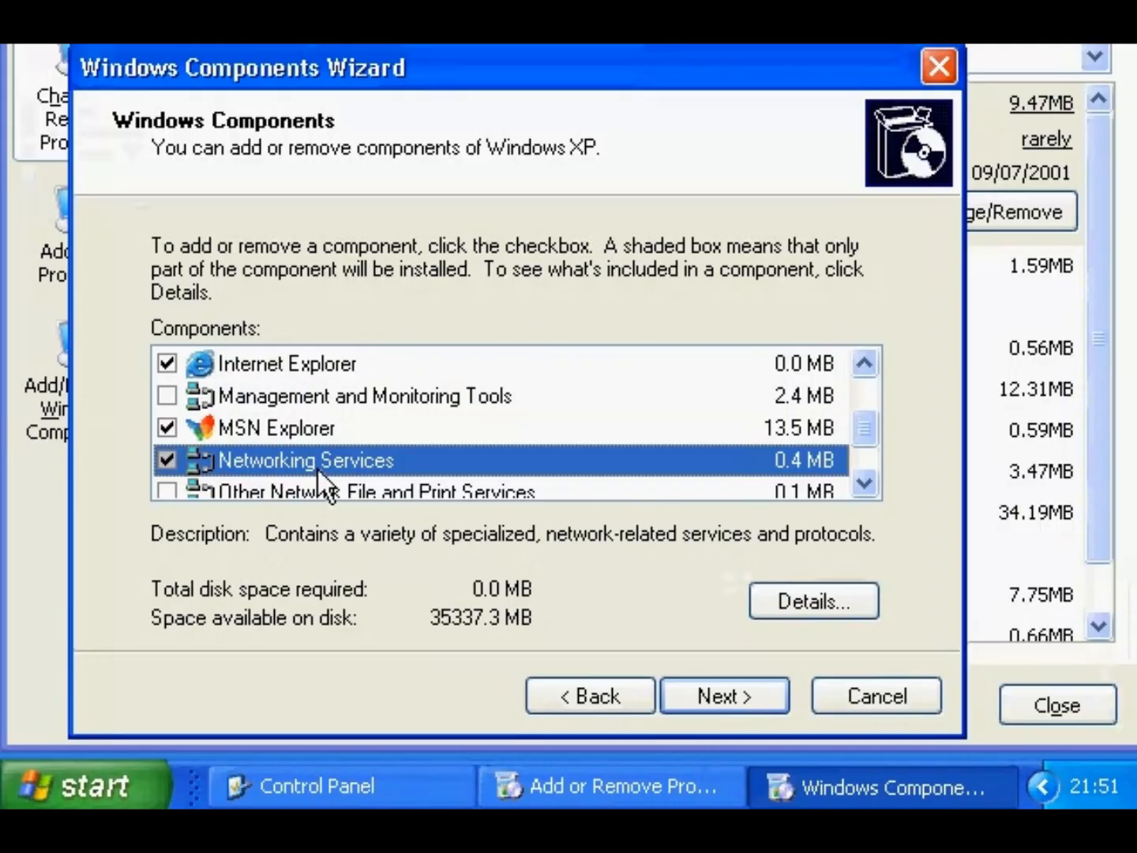
pyautogui.click(167, 395)
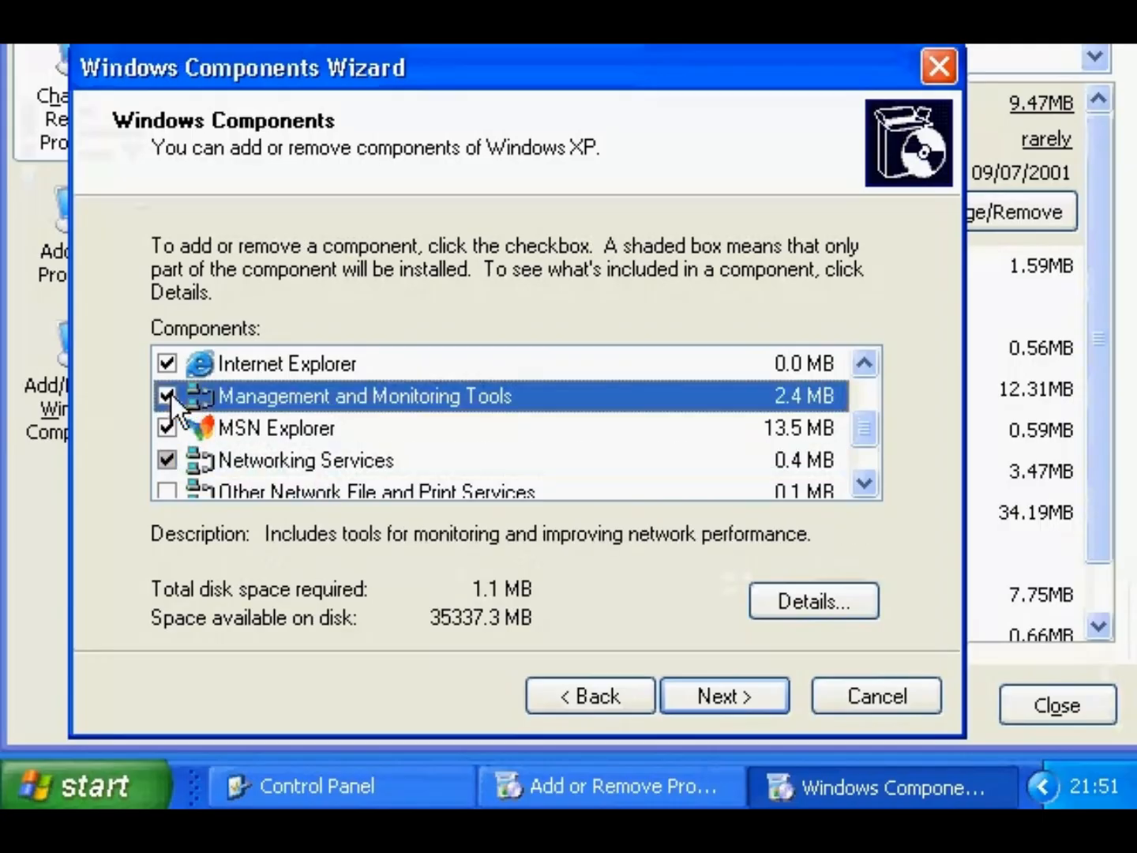
pyautogui.click(170, 394)
pyautogui.click(239, 458)
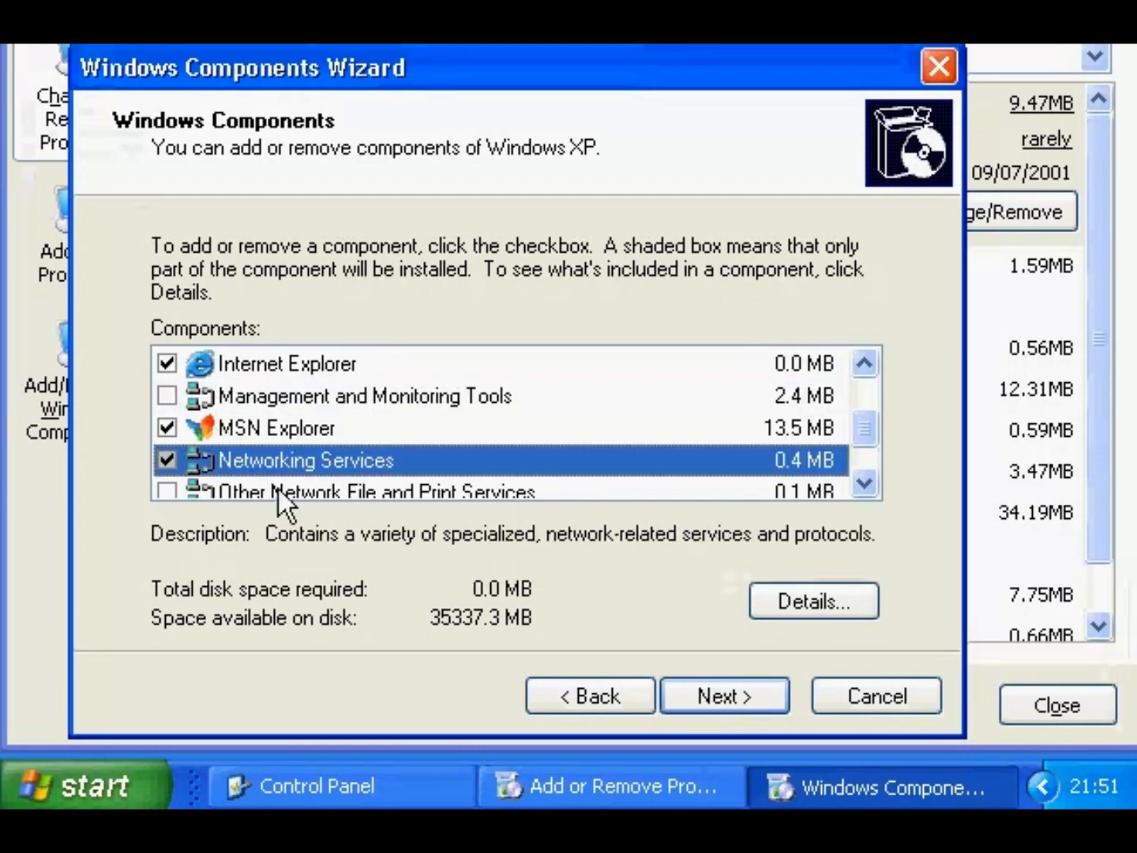
# - Include Simple TCP/IP Services among the Networking Services subcomponents
pyautogui.click(780, 600)
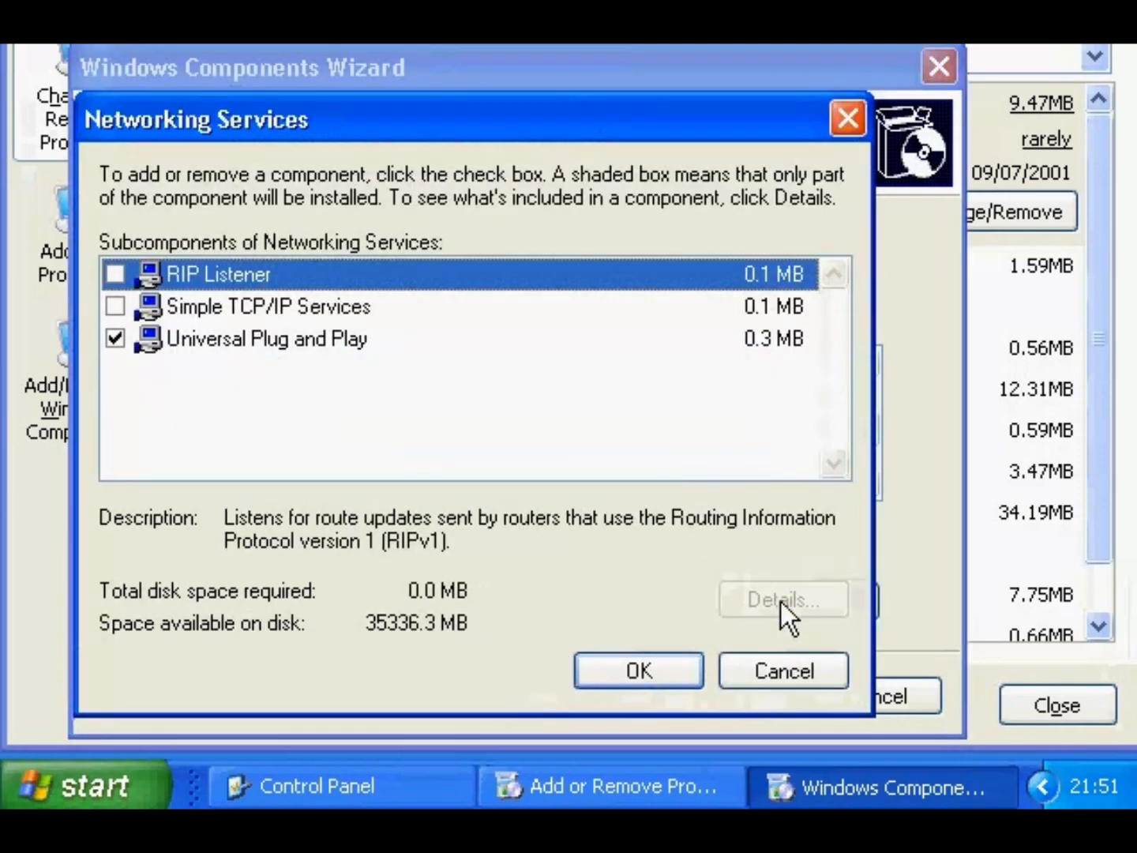
pyautogui.click(116, 306)
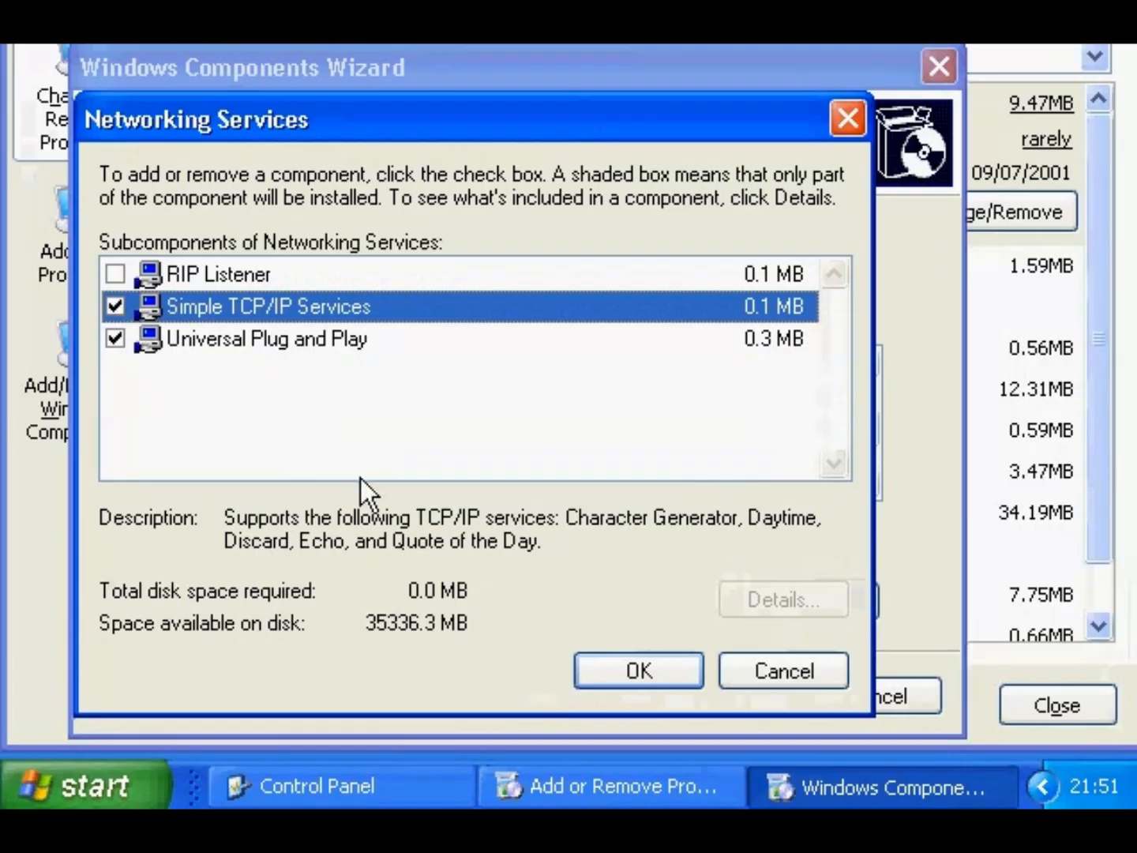
pyautogui.click(606, 661)
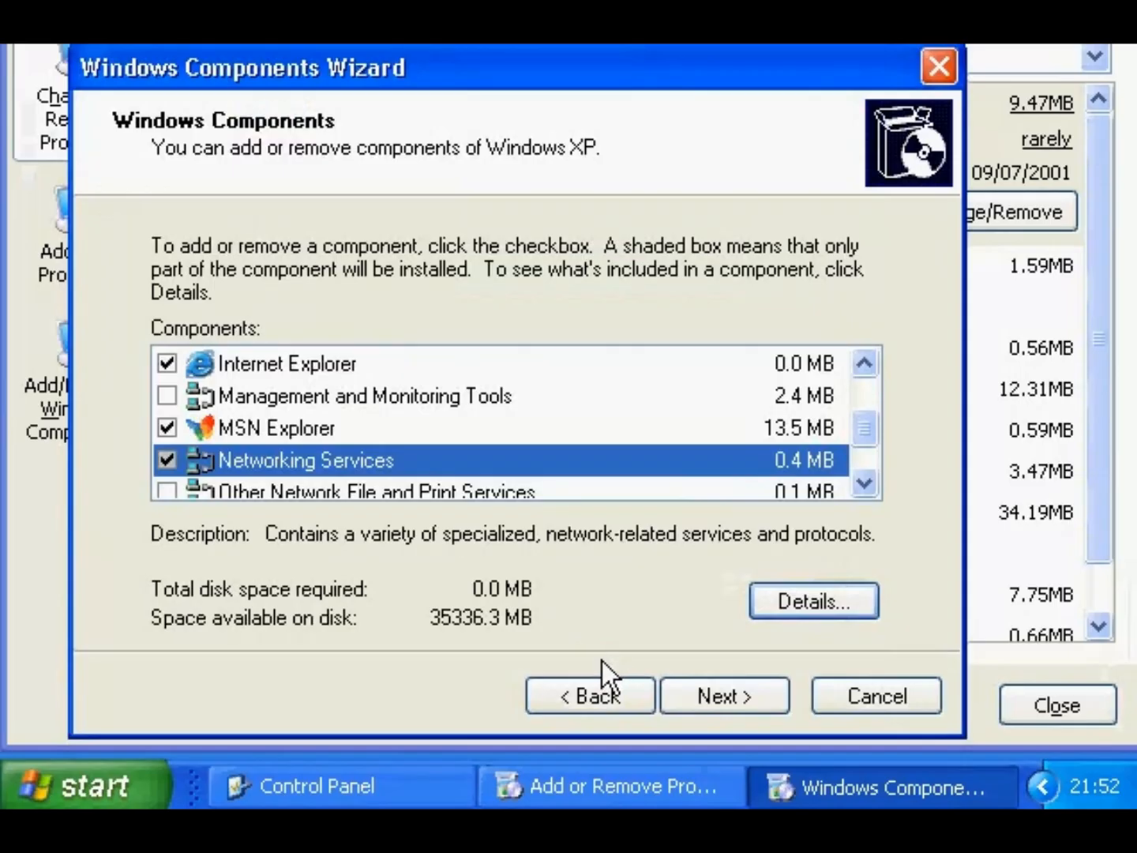
# - Install the chosen components, finish the wizard and close Add or Remove Programs
pyautogui.click(675, 696)
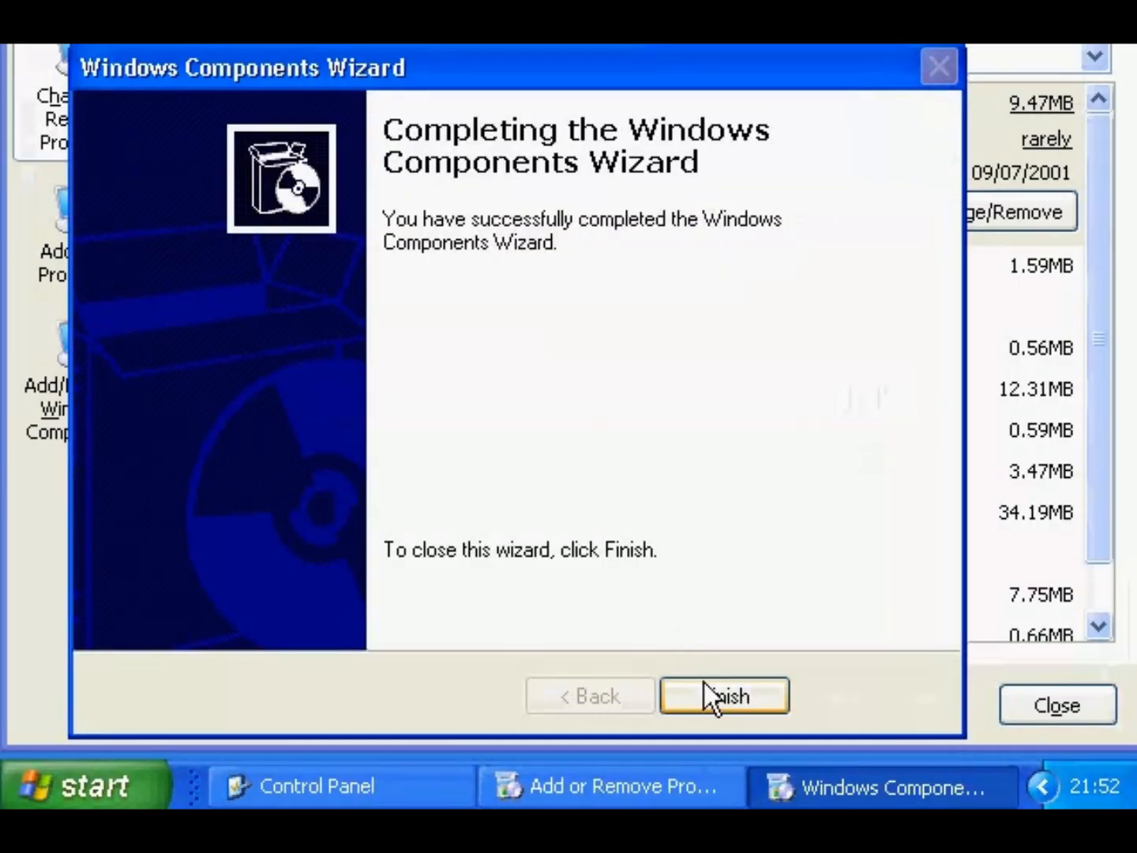
pyautogui.click(704, 688)
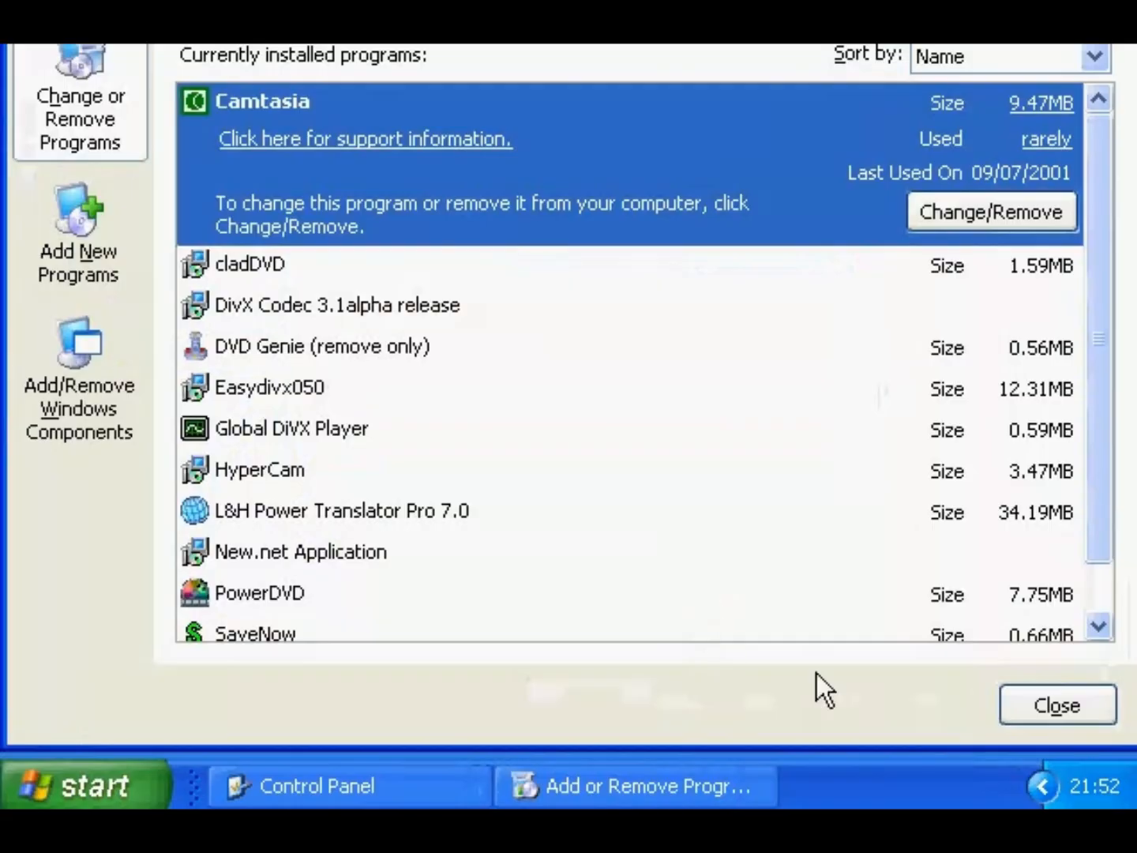
pyautogui.click(1054, 705)
# - Close Control Panel, then reopen Add or Remove Programs on its Add New Programs page
pyautogui.click(1105, 75)
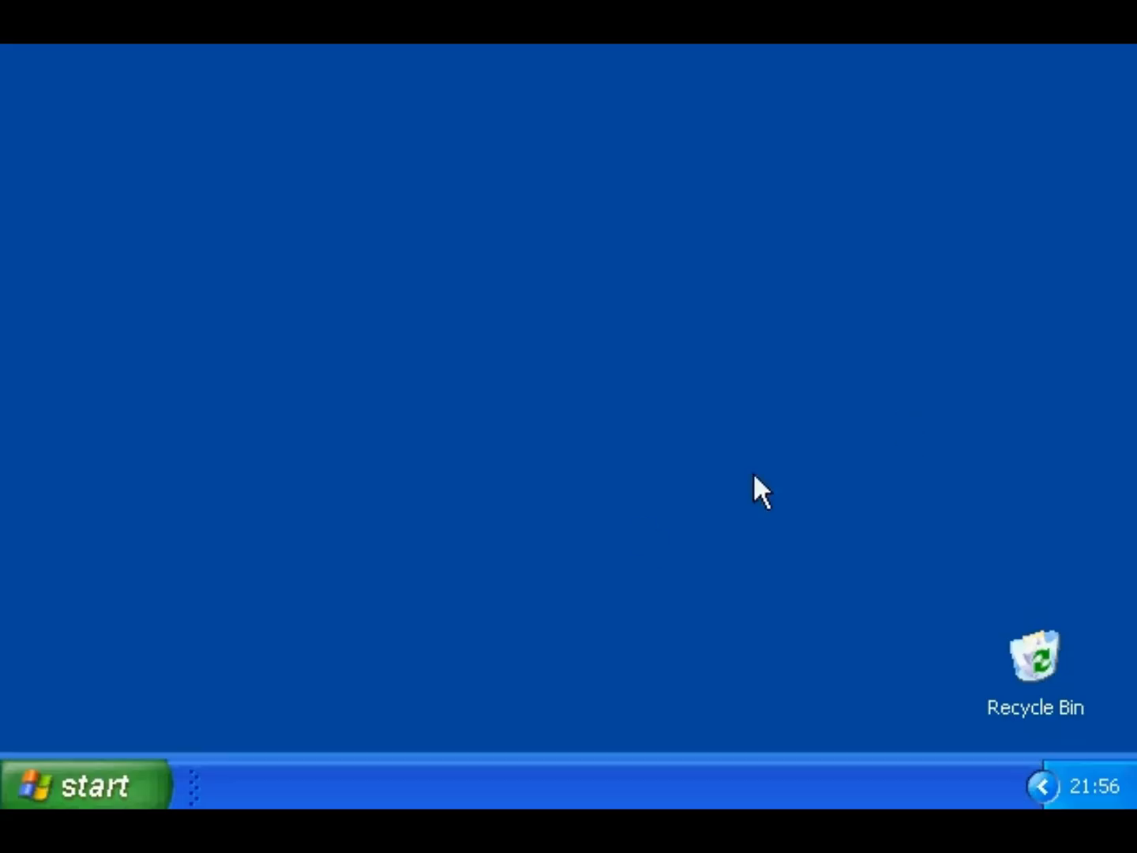
pyautogui.click(123, 790)
pyautogui.click(409, 425)
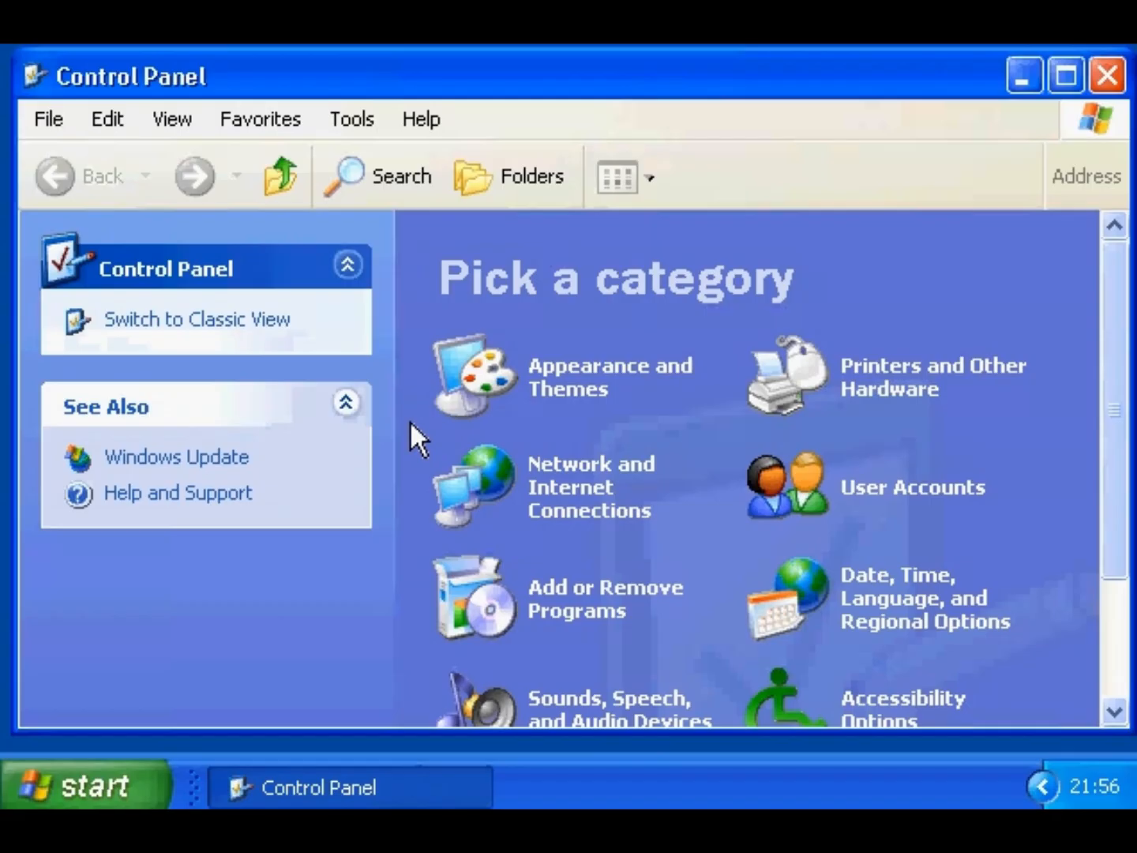
pyautogui.click(481, 592)
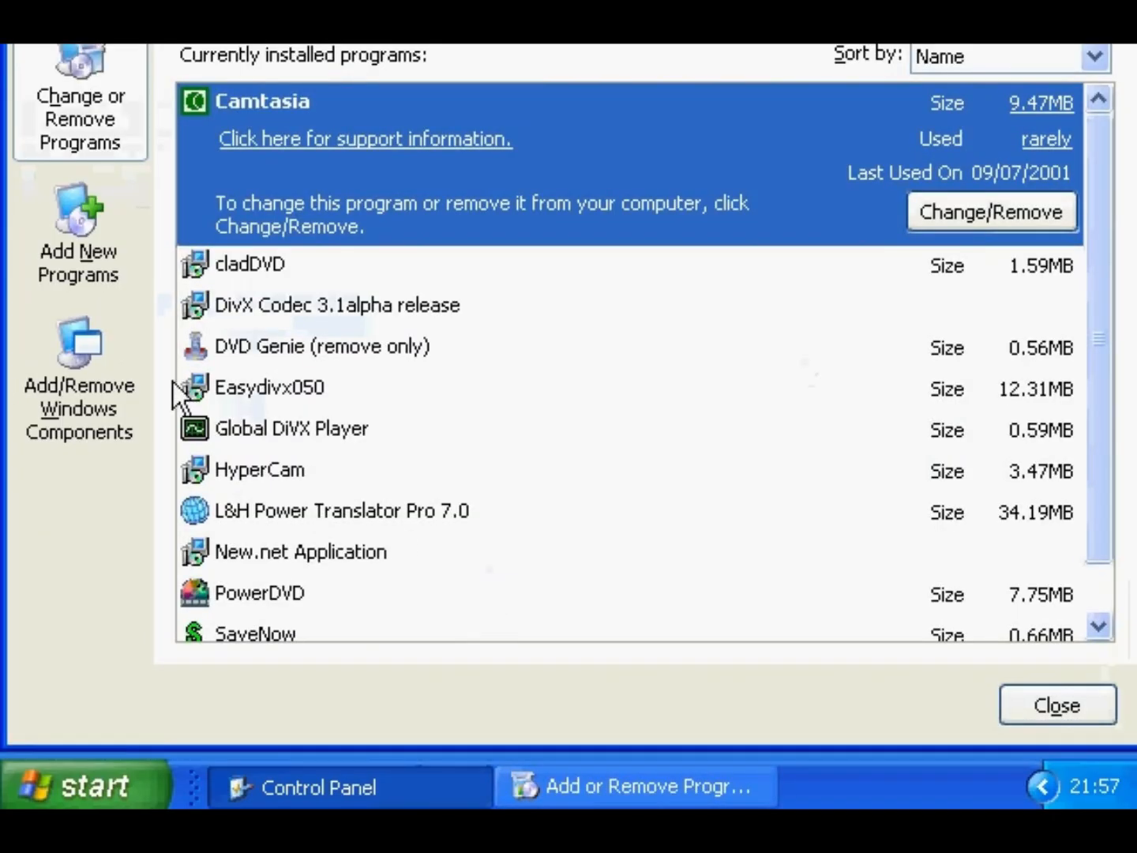
pyautogui.click(43, 238)
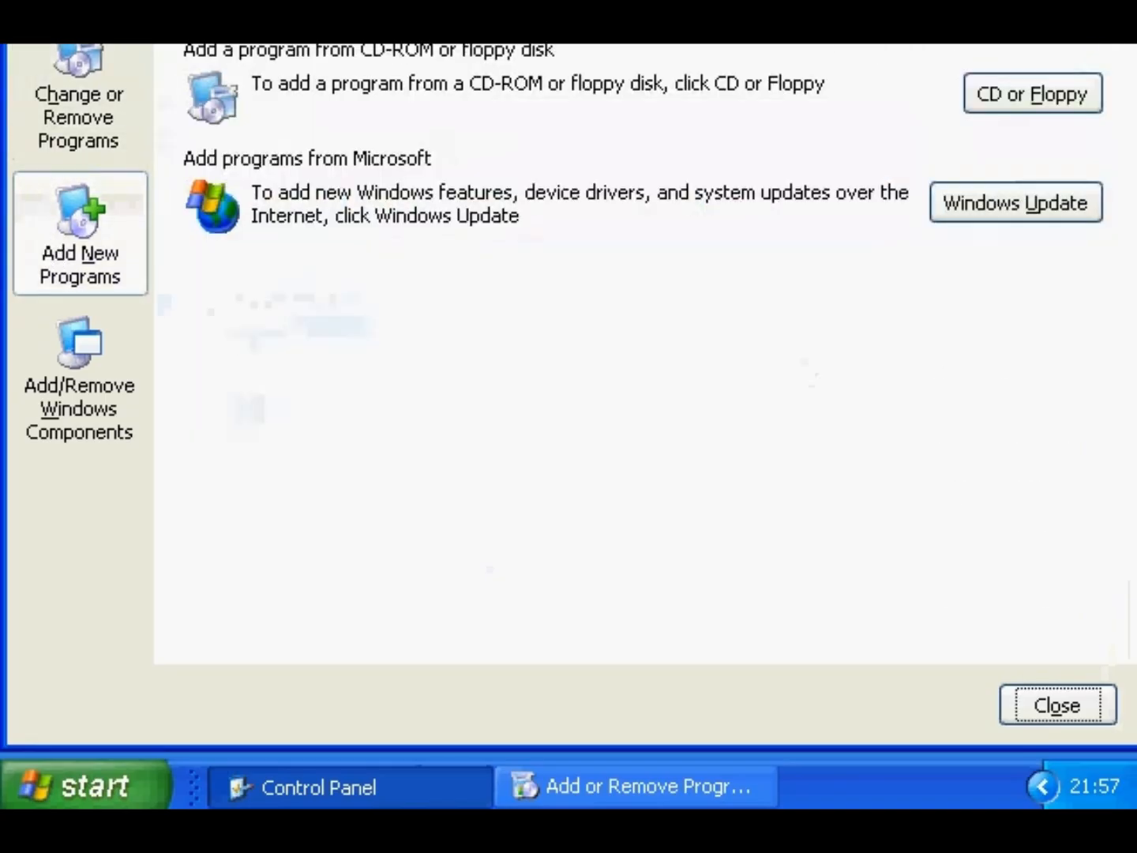
# - Search the CD or floppy for an installation program, then cancel running it
pyautogui.click(1042, 93)
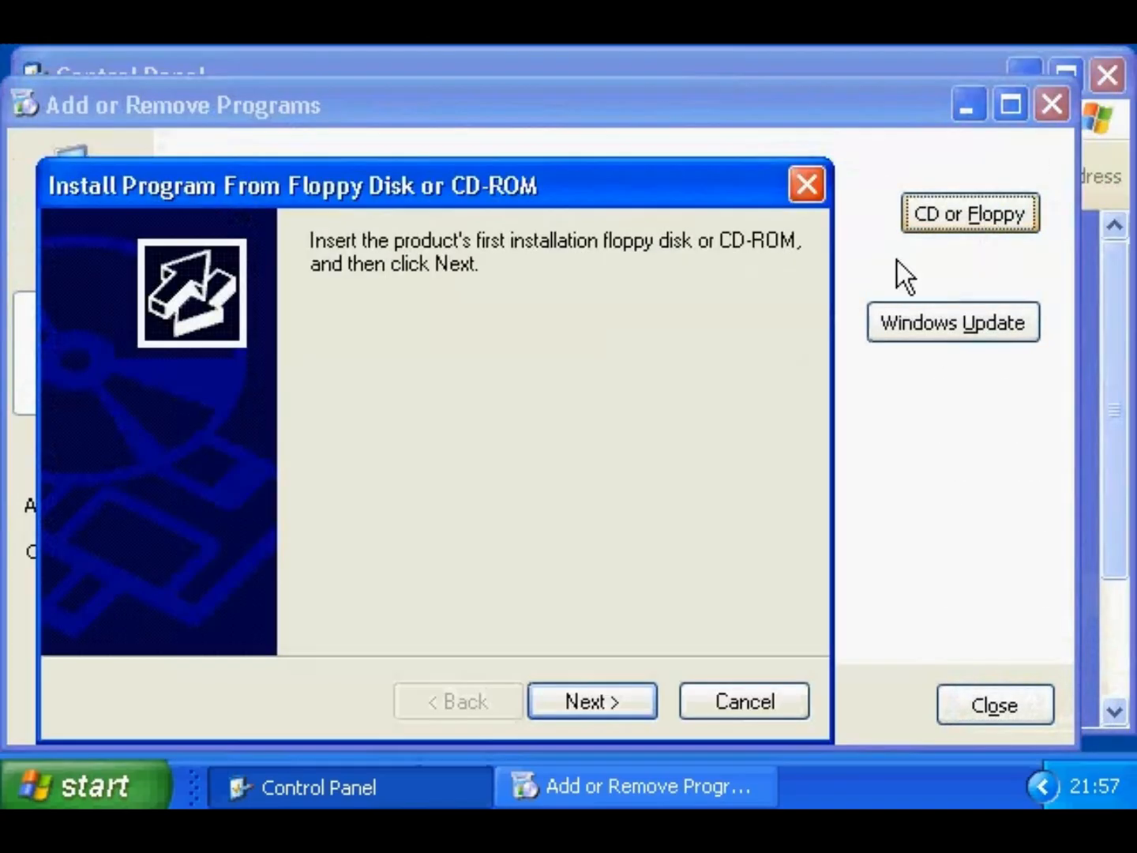
pyautogui.click(618, 696)
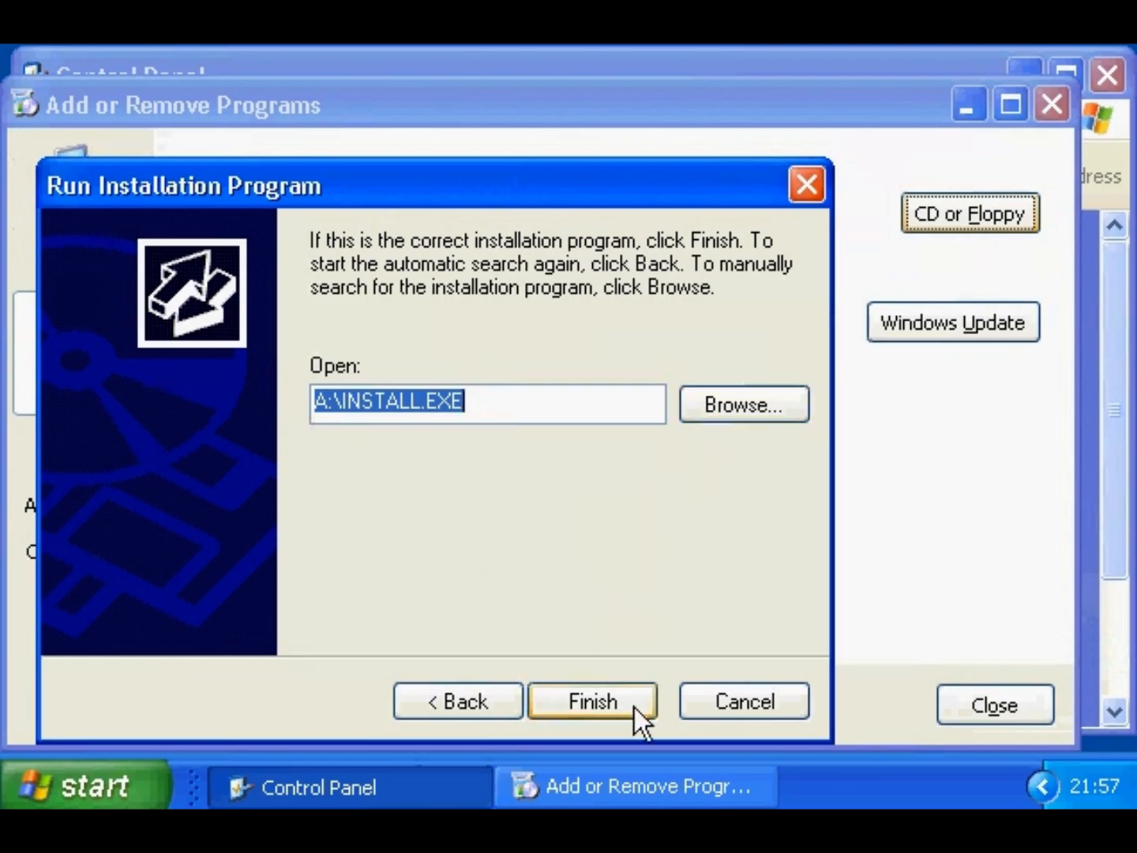
pyautogui.click(809, 192)
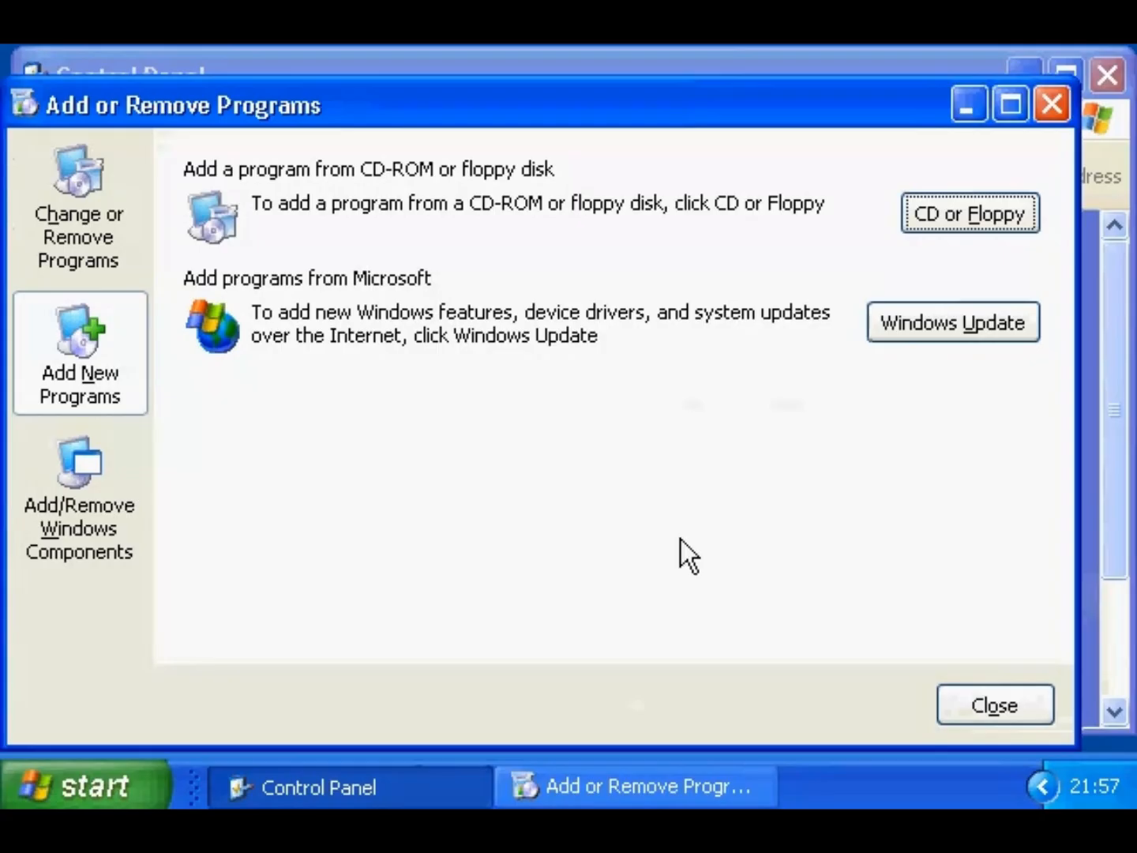
# - Find Windows Commander in the installed programs list and view its details
pyautogui.click(86, 212)
pyautogui.scroll(-2, 1040, 352)
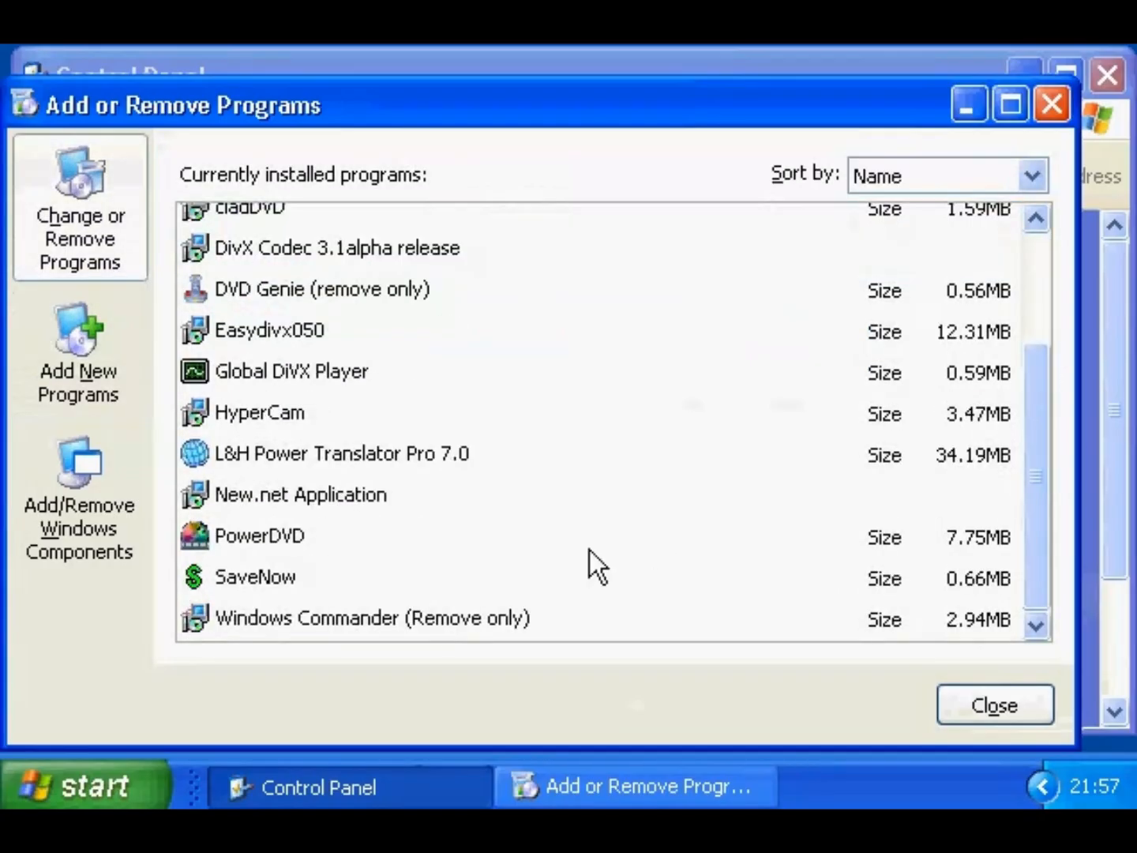
pyautogui.click(401, 616)
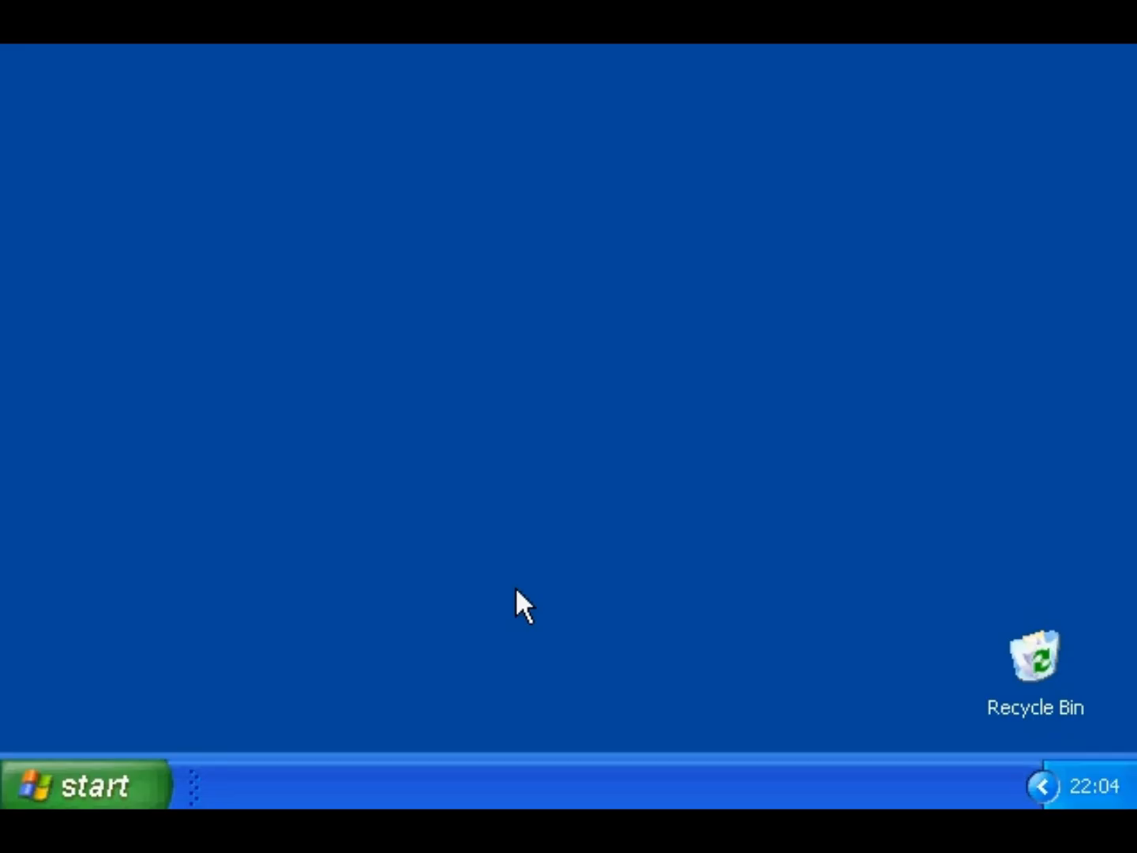
# - Open Device Manager via Performance and Maintenance, System Properties, Hardware tab
pyautogui.click(155, 781)
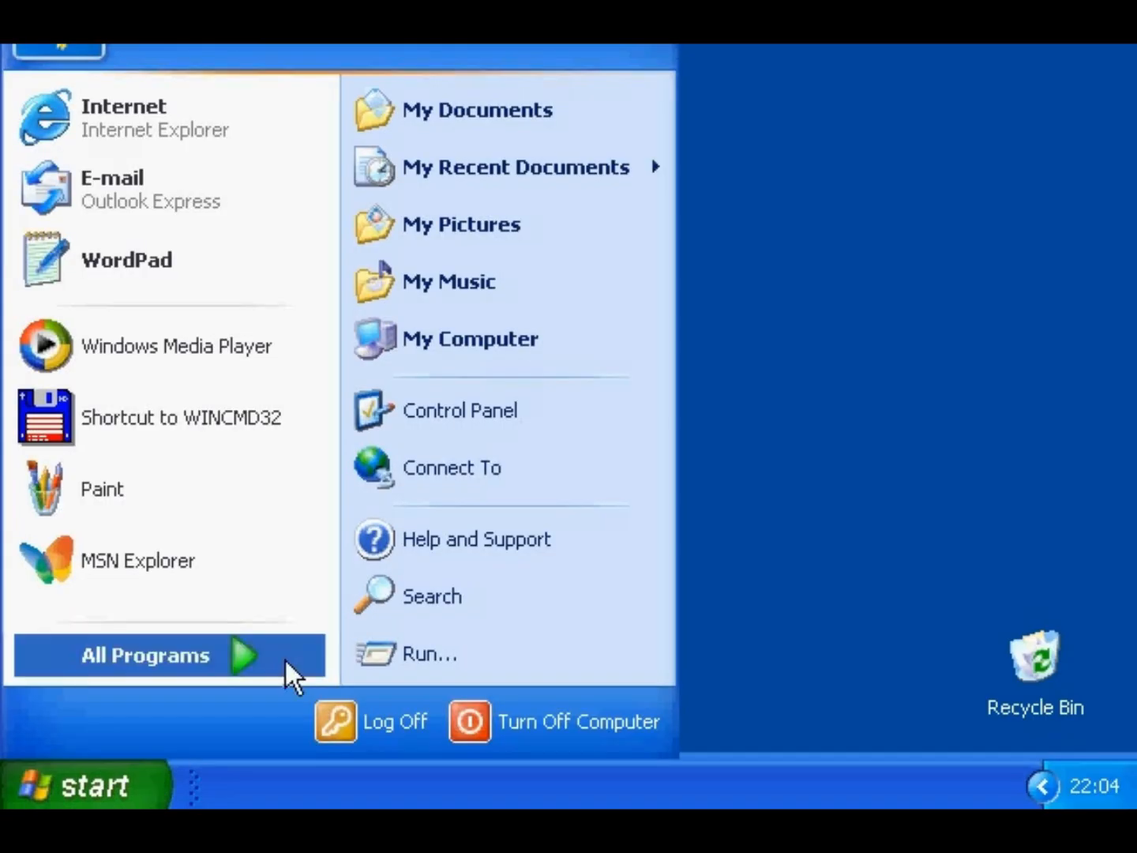
pyautogui.click(450, 419)
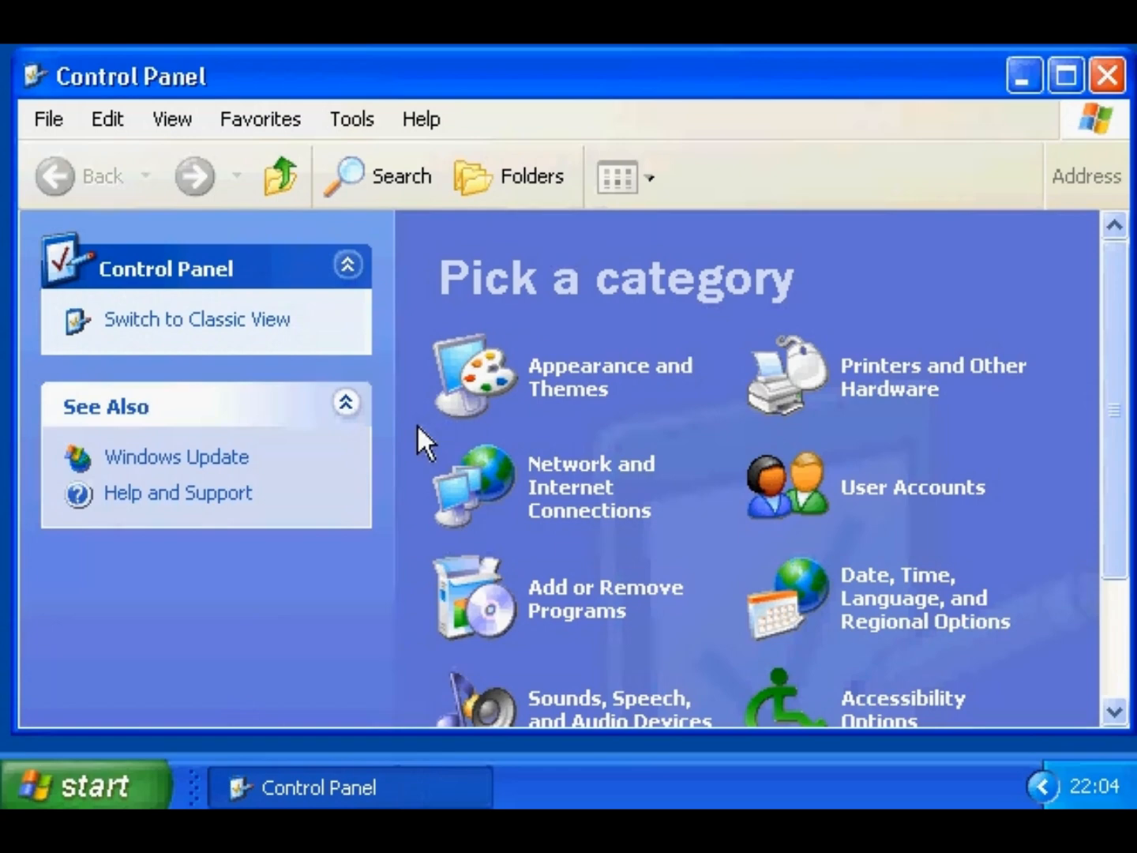
pyautogui.moveTo(1110, 497); pyautogui.dragTo(1110, 616)
pyautogui.click(585, 636)
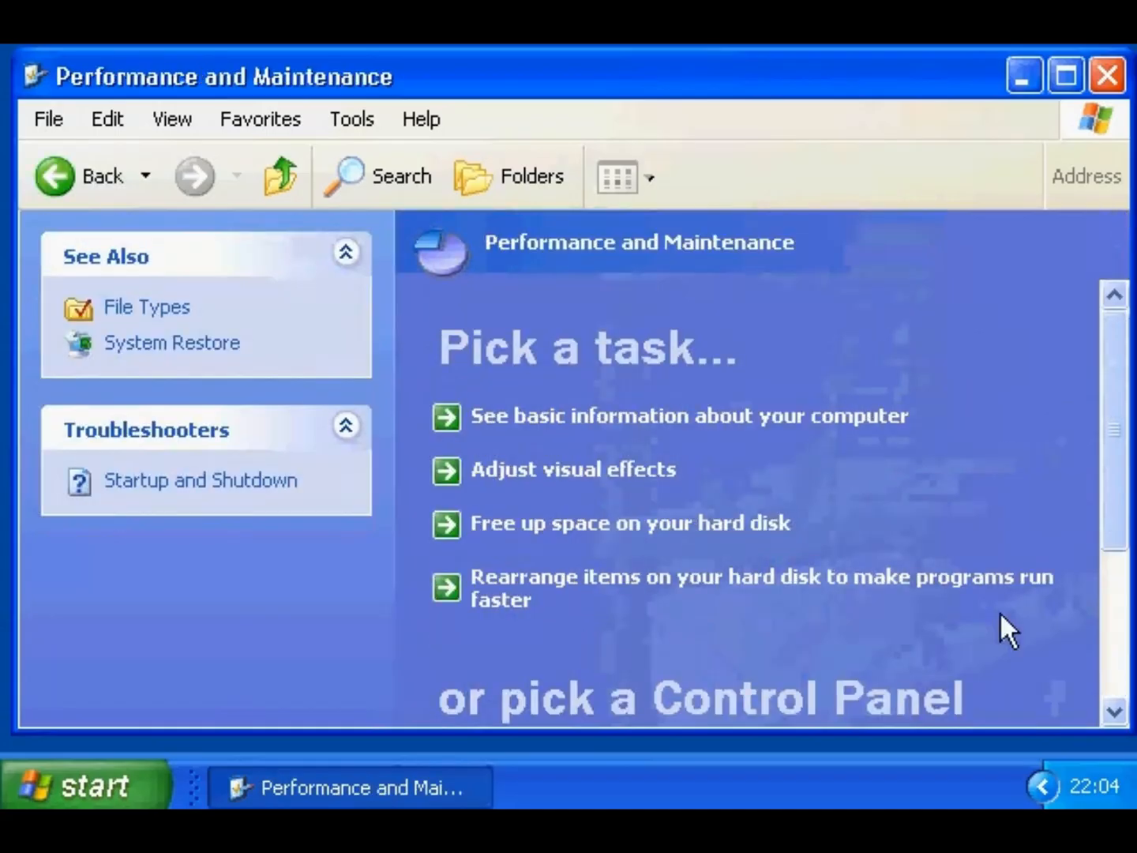
pyautogui.moveTo(1111, 525); pyautogui.dragTo(1111, 680)
pyautogui.click(844, 669)
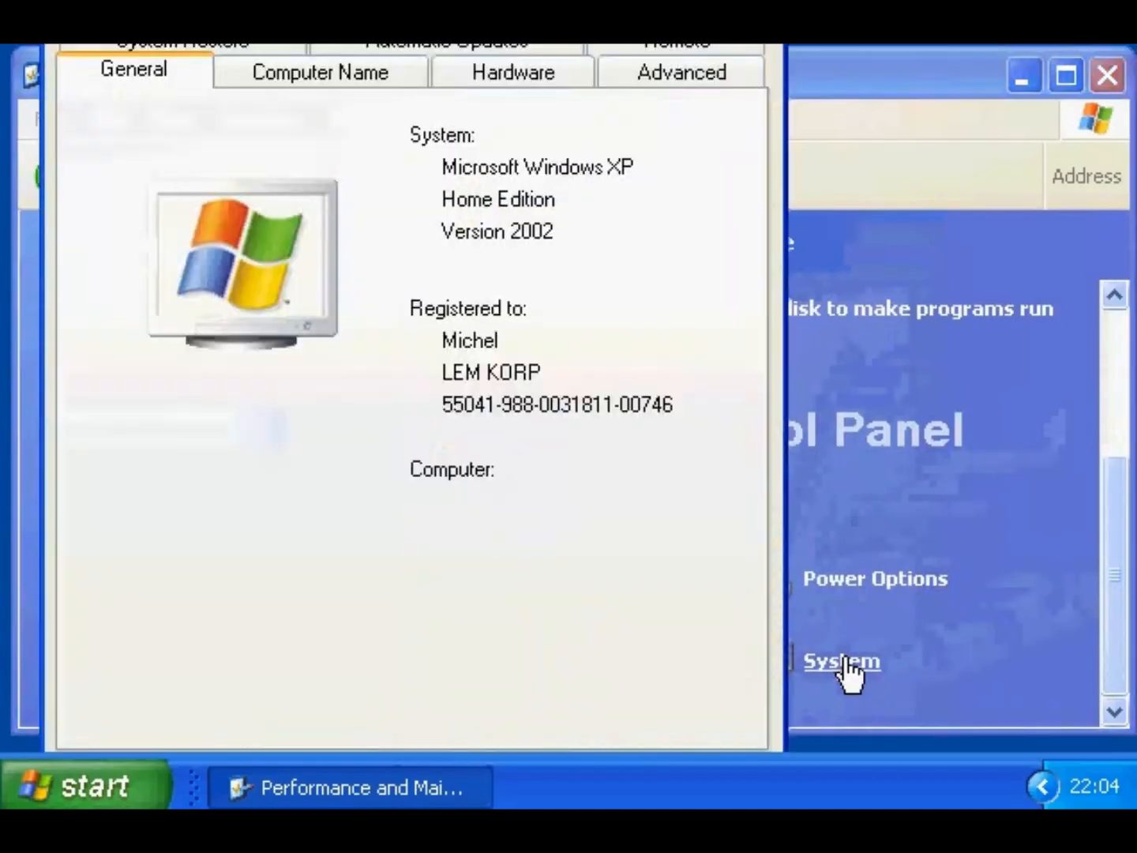
pyautogui.click(517, 74)
pyautogui.click(619, 468)
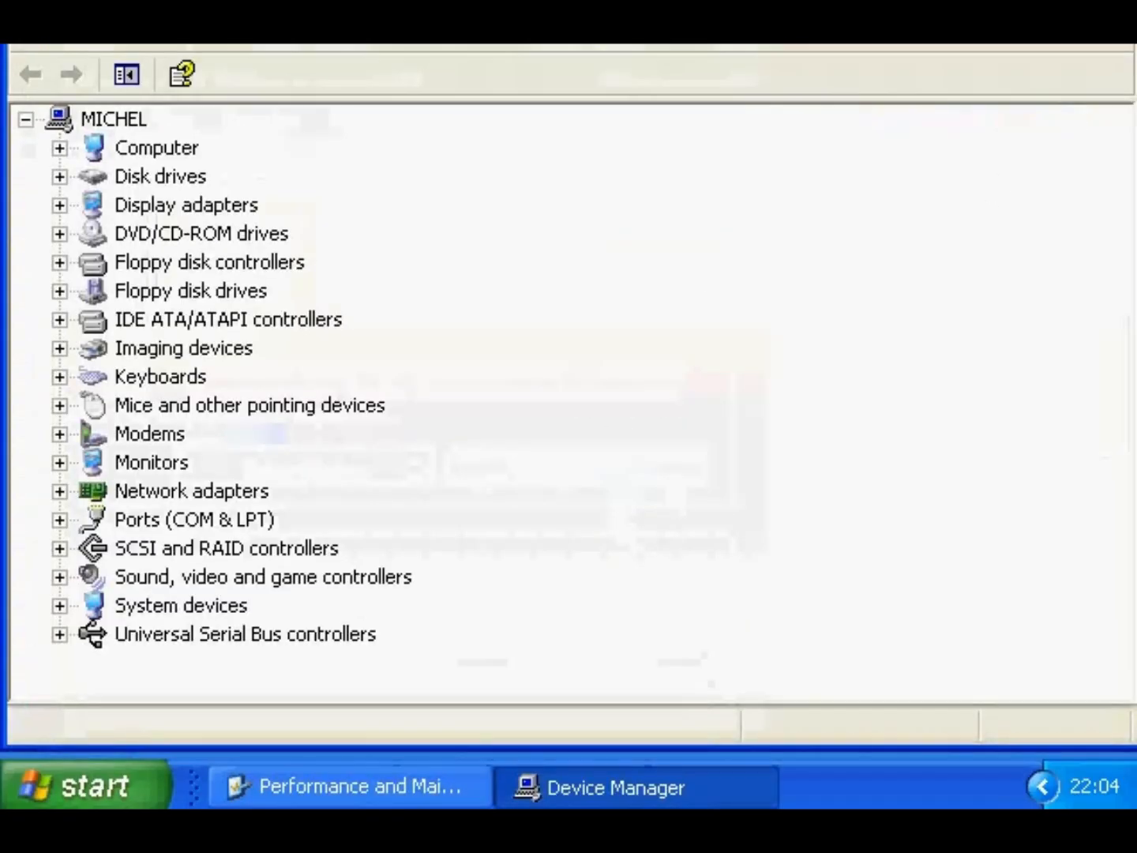
# - Scan the computer at the root of the device tree for hardware changes
pyautogui.moveTo(1136, 2); pyautogui.dragTo(1108, 93)
pyautogui.rightClick(124, 253)
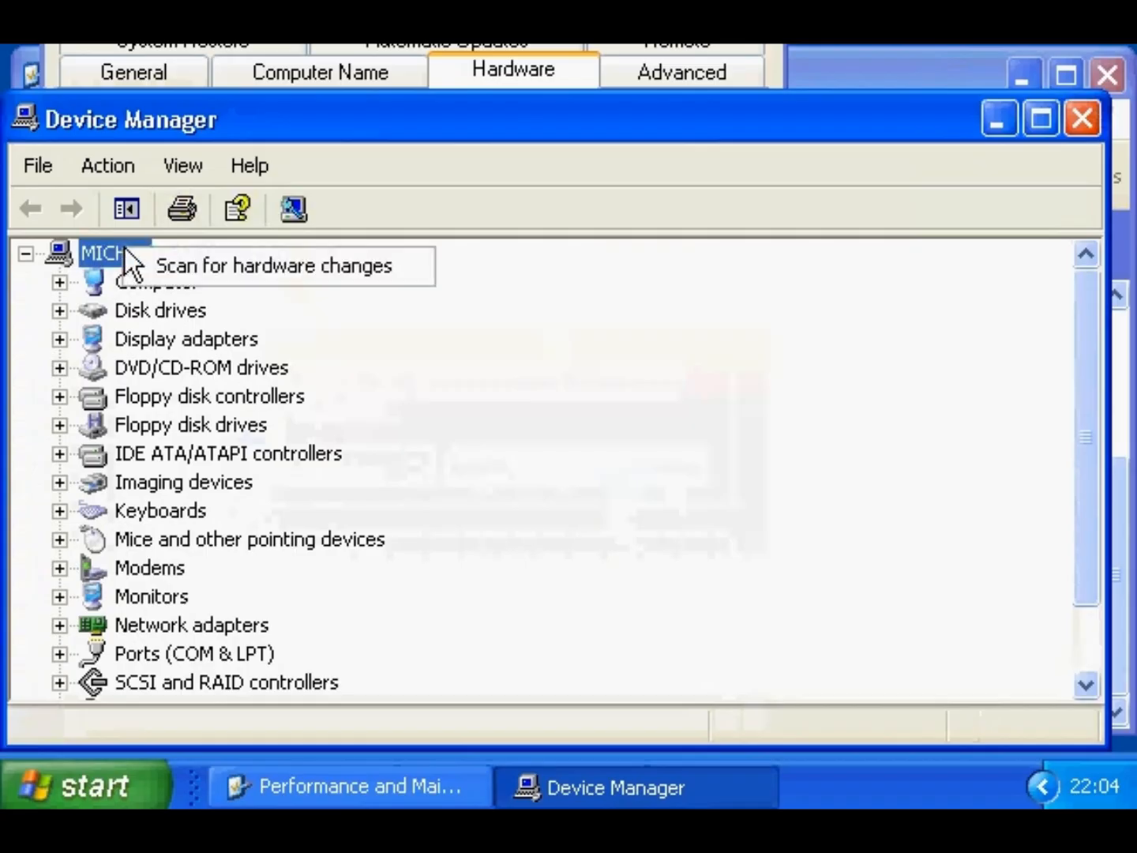
pyautogui.click(137, 263)
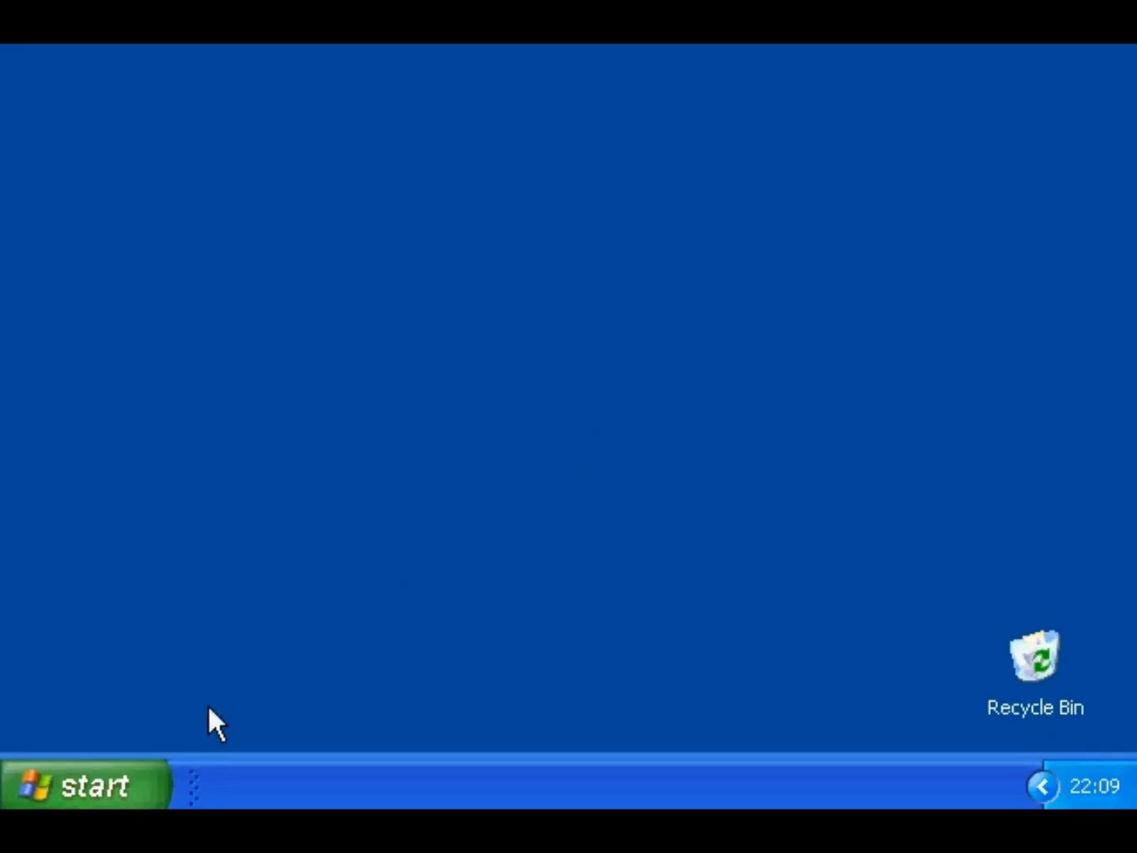
# - Open Sounds and Audio Devices Properties from Control Panel and show its Sounds tab
pyautogui.click(110, 786)
pyautogui.click(411, 408)
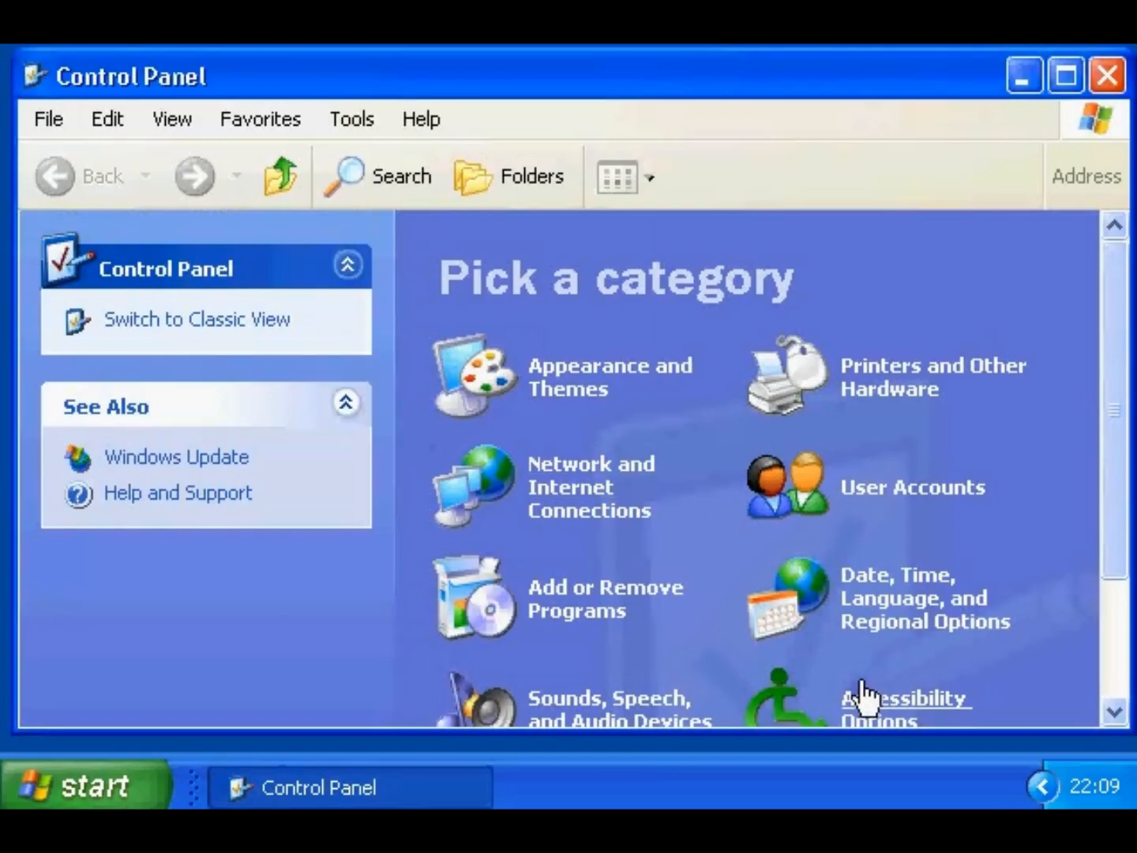
pyautogui.click(1113, 713)
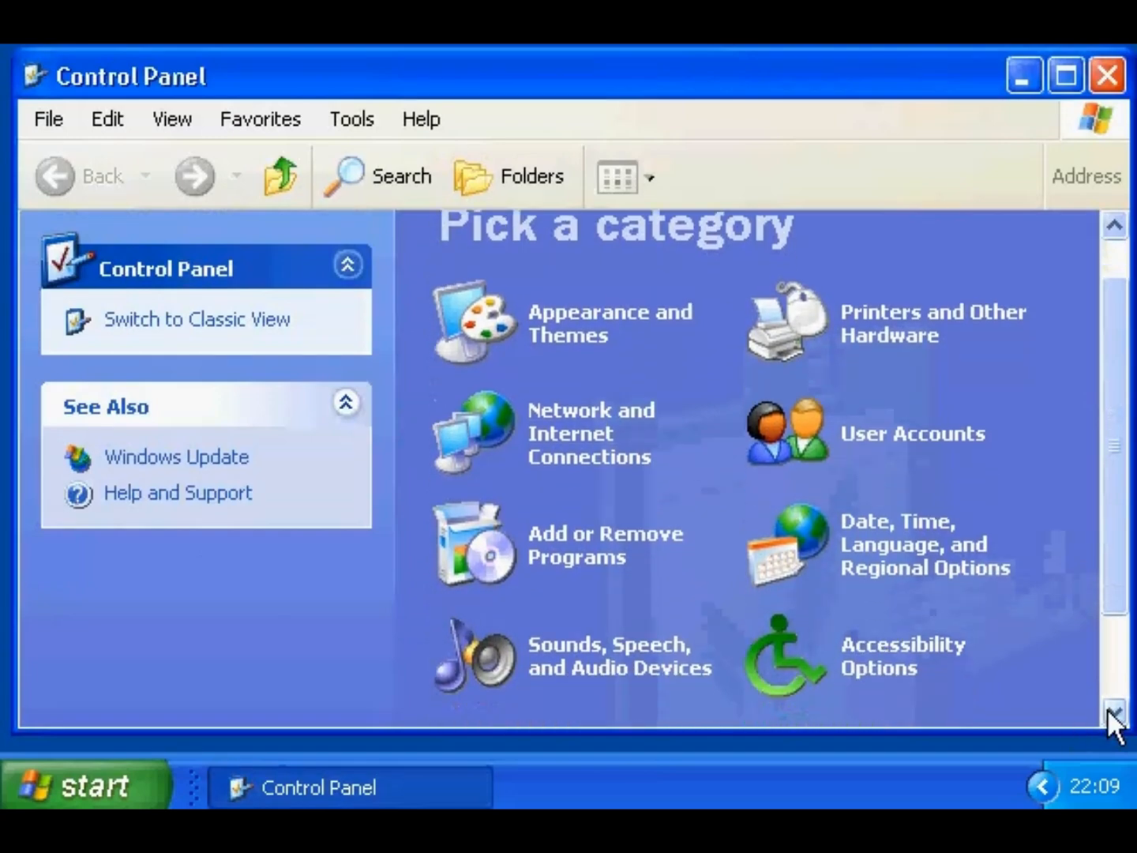
pyautogui.click(619, 670)
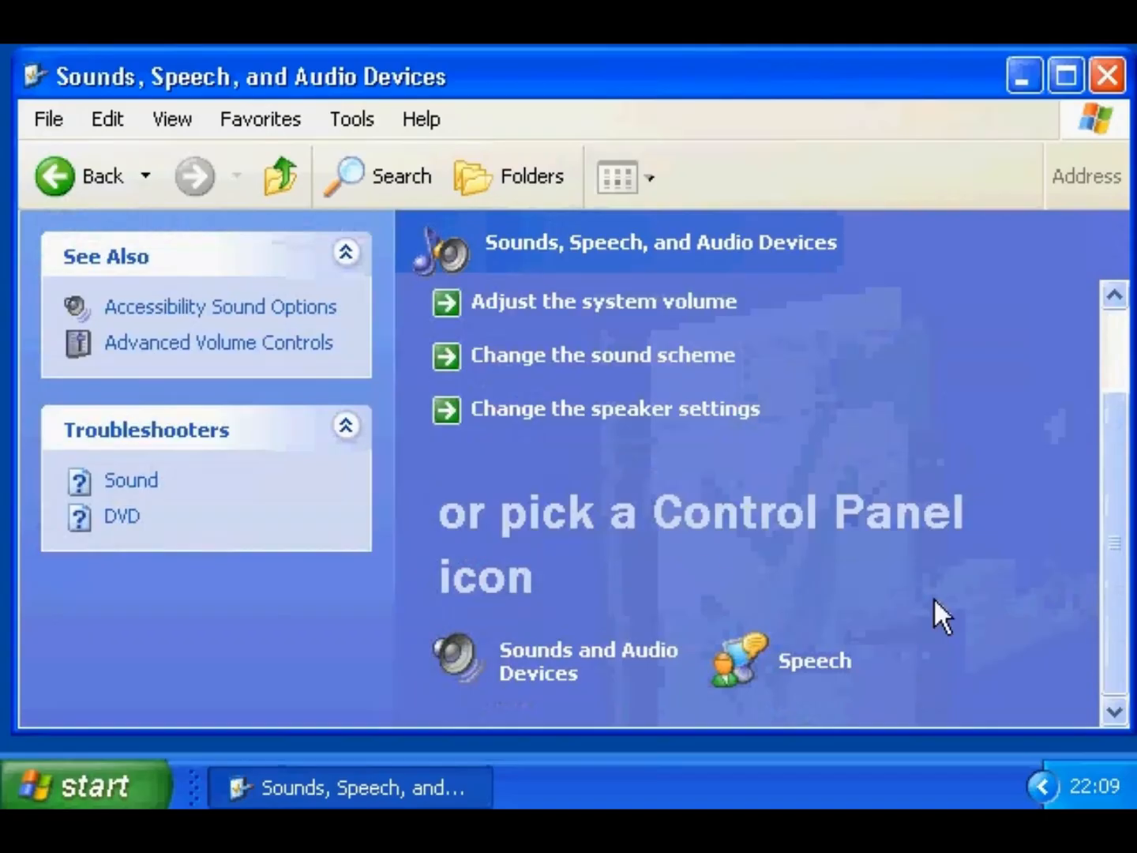
pyautogui.click(548, 682)
pyautogui.moveTo(270, 0); pyautogui.dragTo(303, 73)
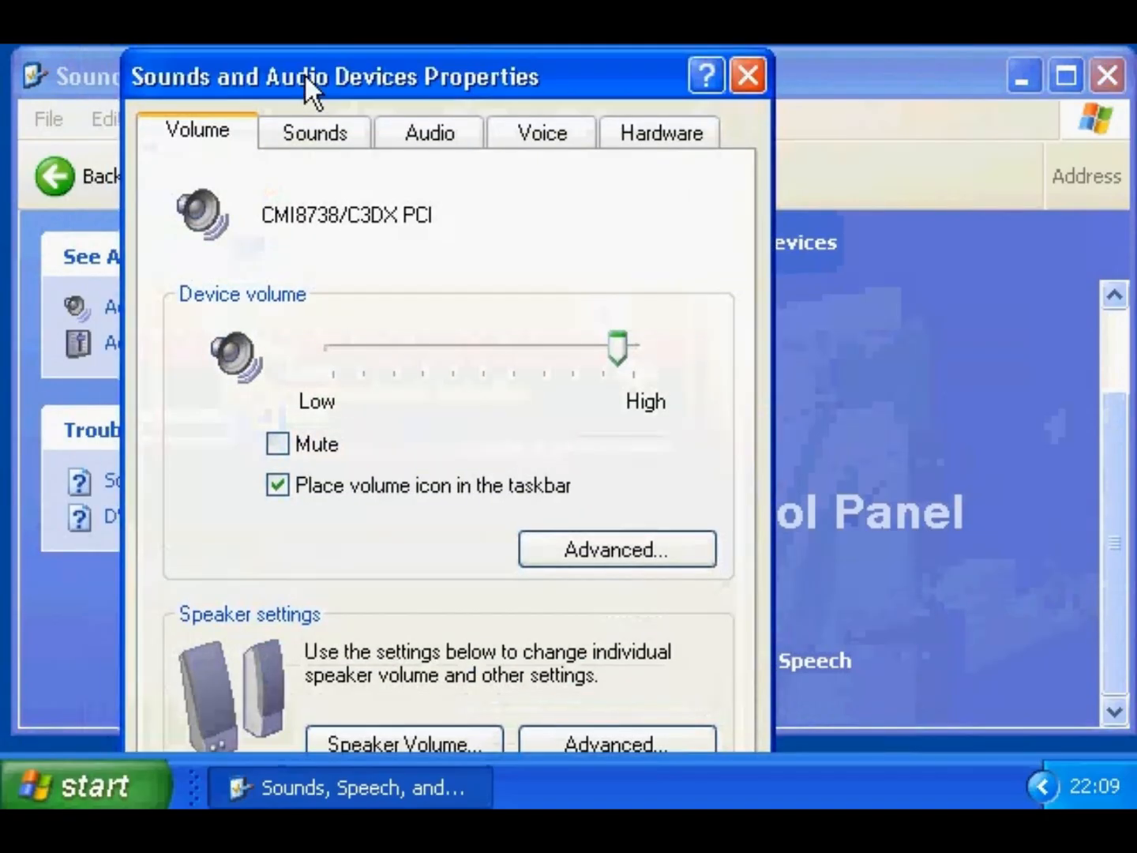
pyautogui.click(315, 131)
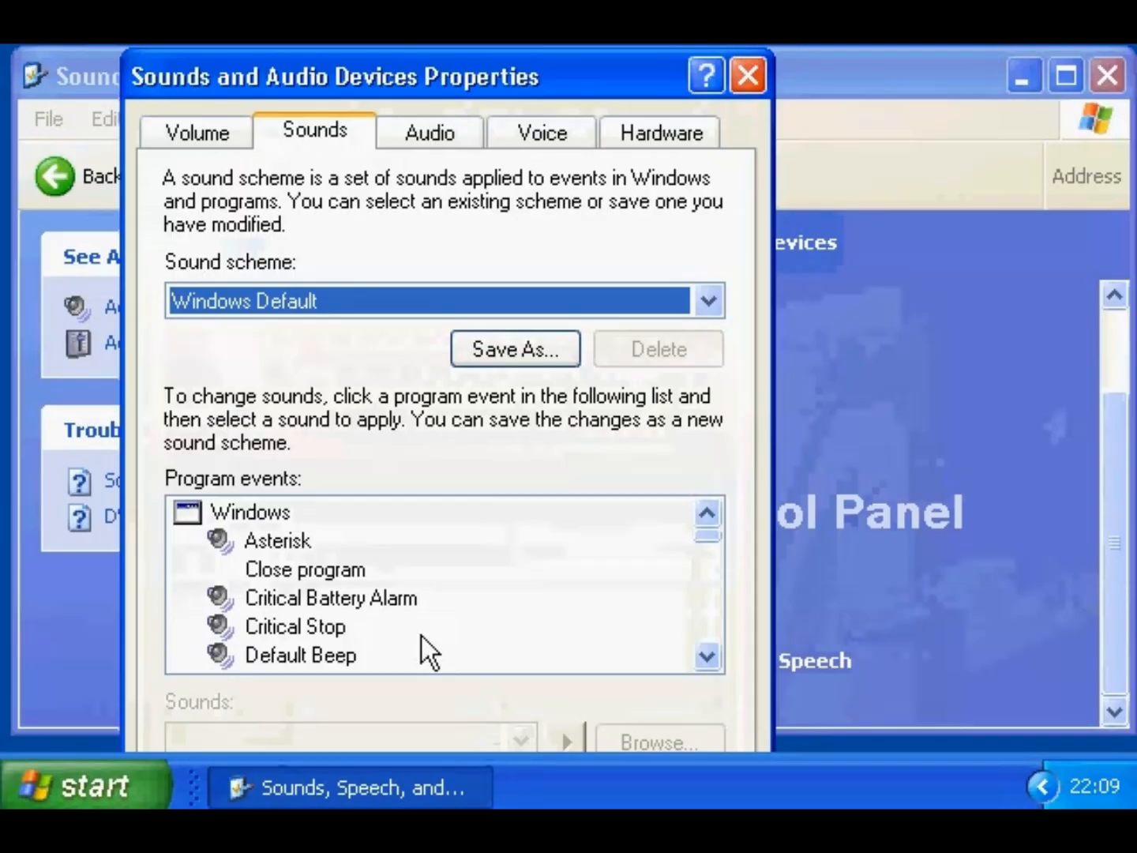
# - Assign the Utopia Close sound to the Close program event
pyautogui.click(305, 569)
pyautogui.moveTo(377, 93); pyautogui.dragTo(369, 30)
pyautogui.click(514, 675)
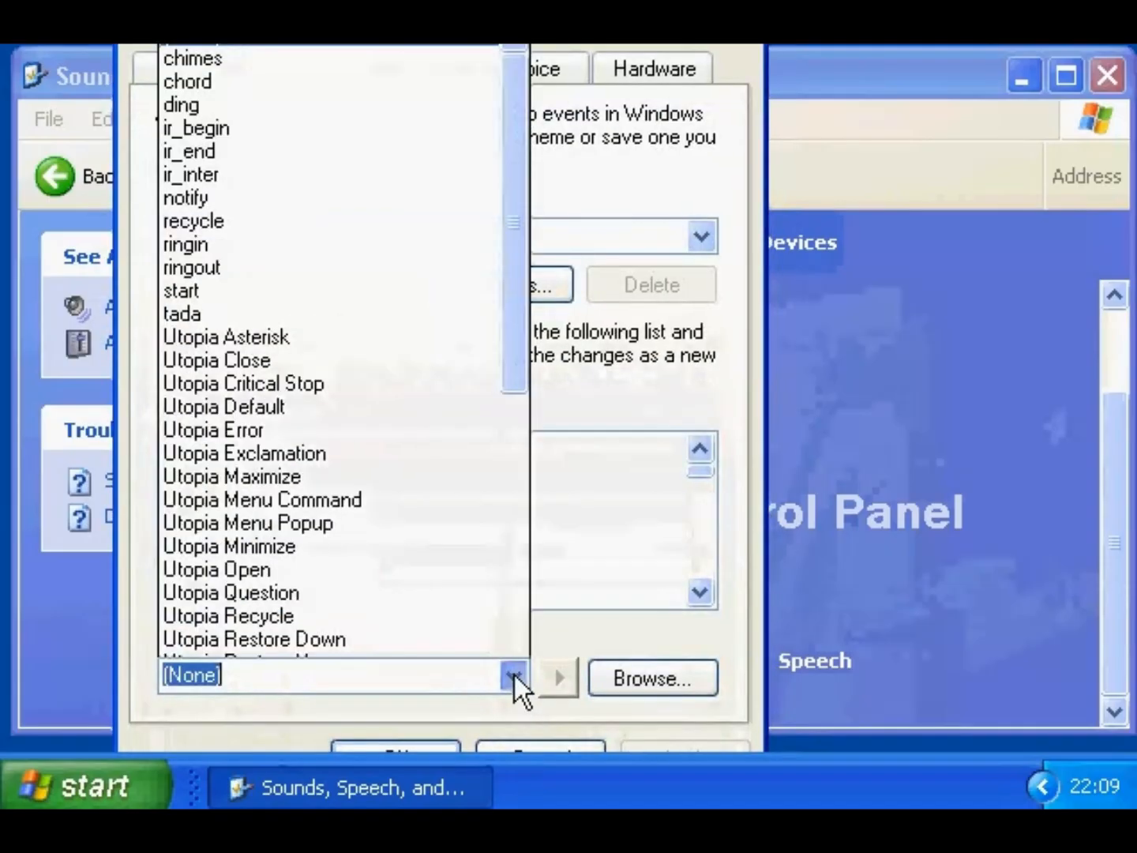
pyautogui.scroll(-1, 515, 672)
pyautogui.click(330, 296)
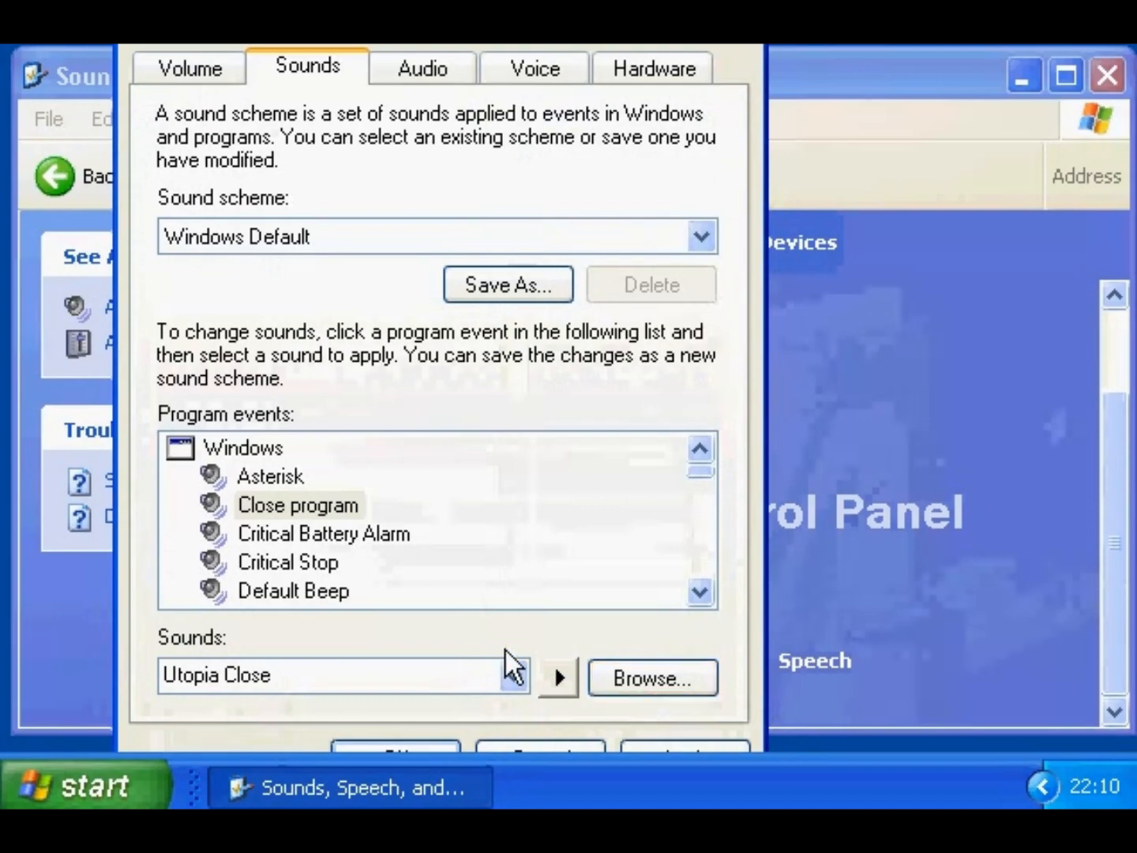
# - Set the Close program event's sound back to (None)
pyautogui.click(344, 509)
pyautogui.click(514, 678)
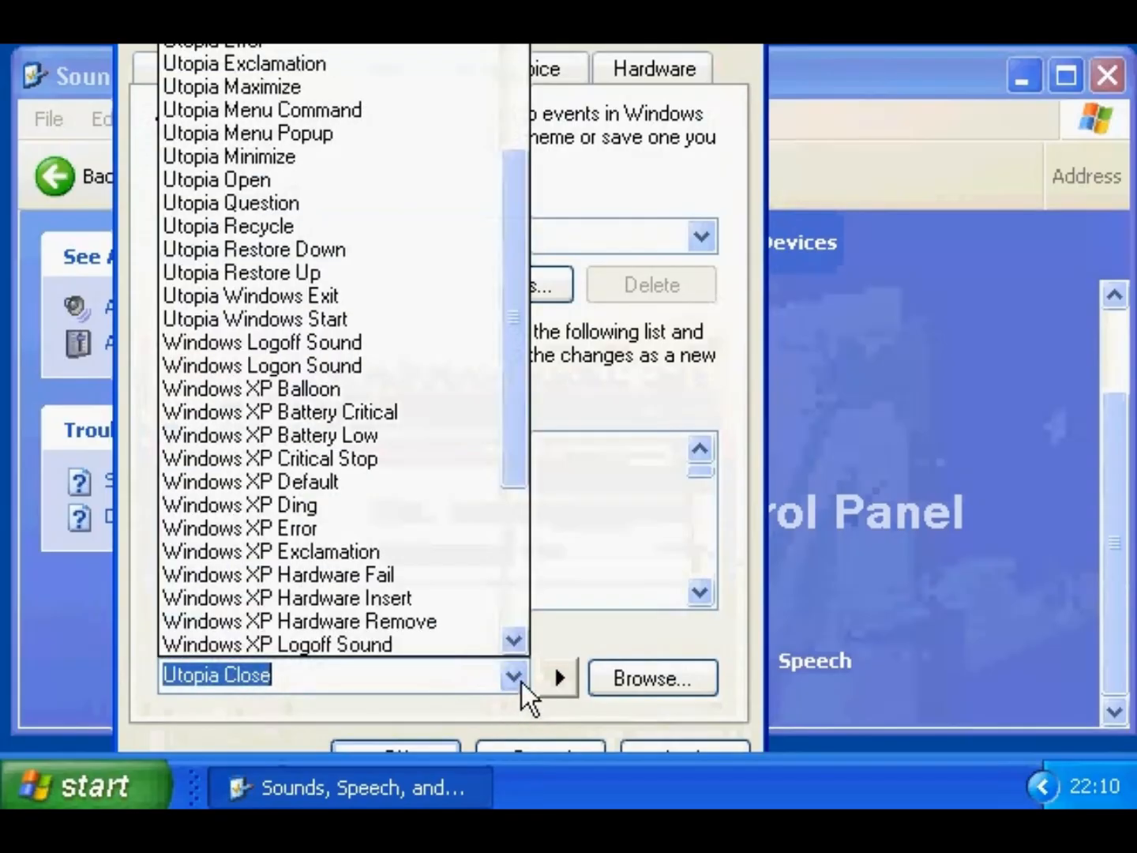
pyautogui.scroll(5, 510, 392)
pyautogui.click(309, 2)
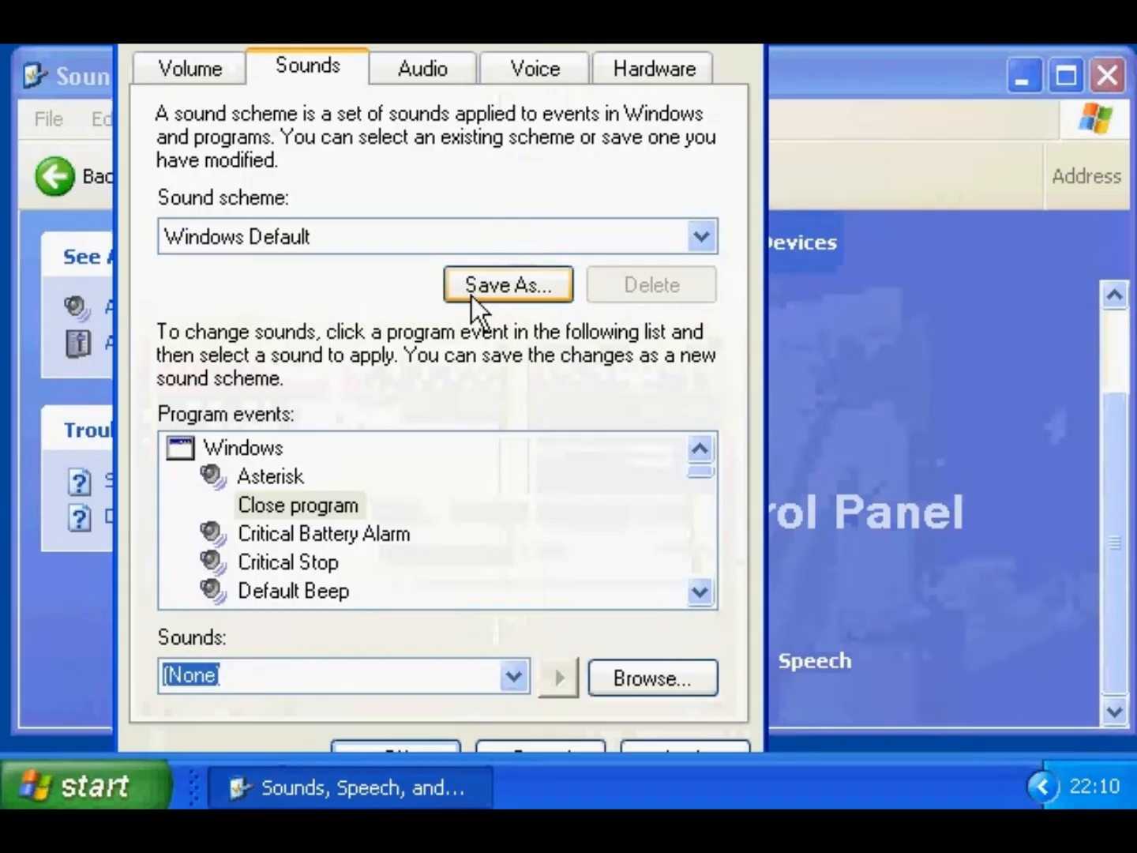
# - Keep the Windows Default sound scheme and close the dialog
pyautogui.click(699, 236)
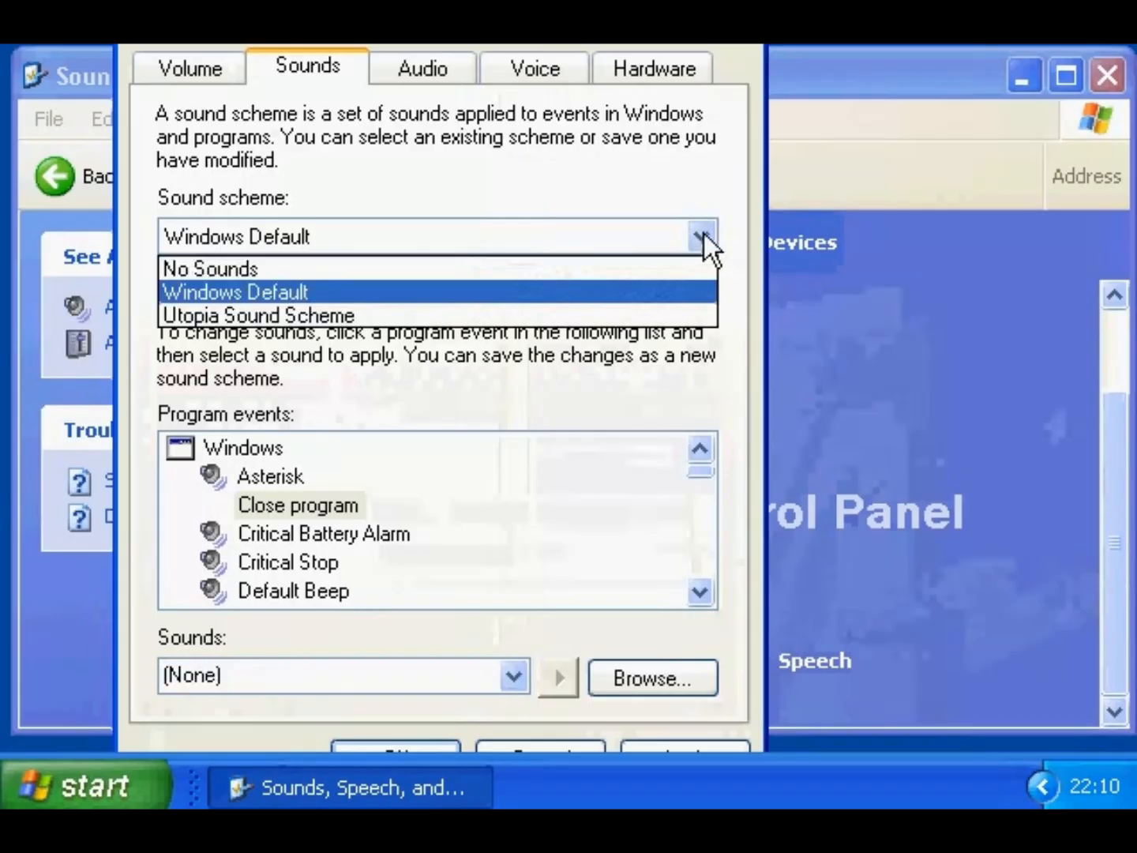
pyautogui.click(704, 233)
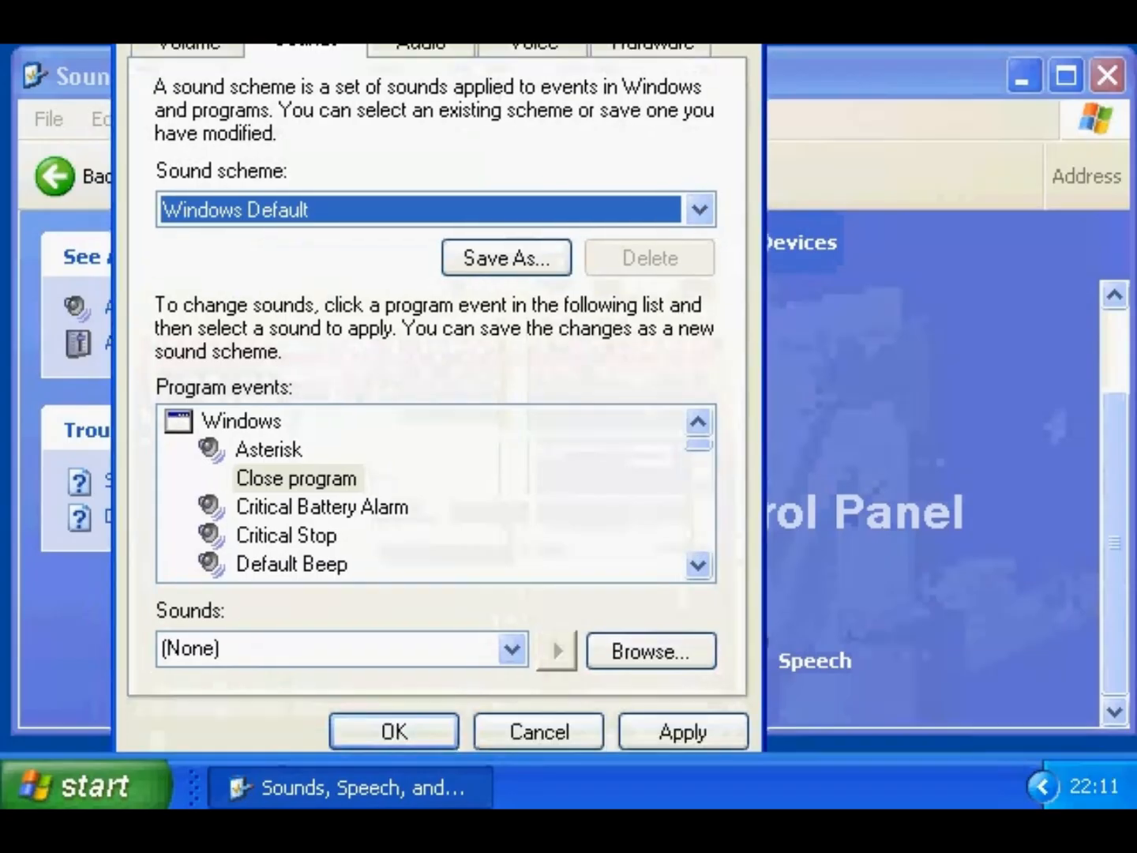
pyautogui.click(387, 719)
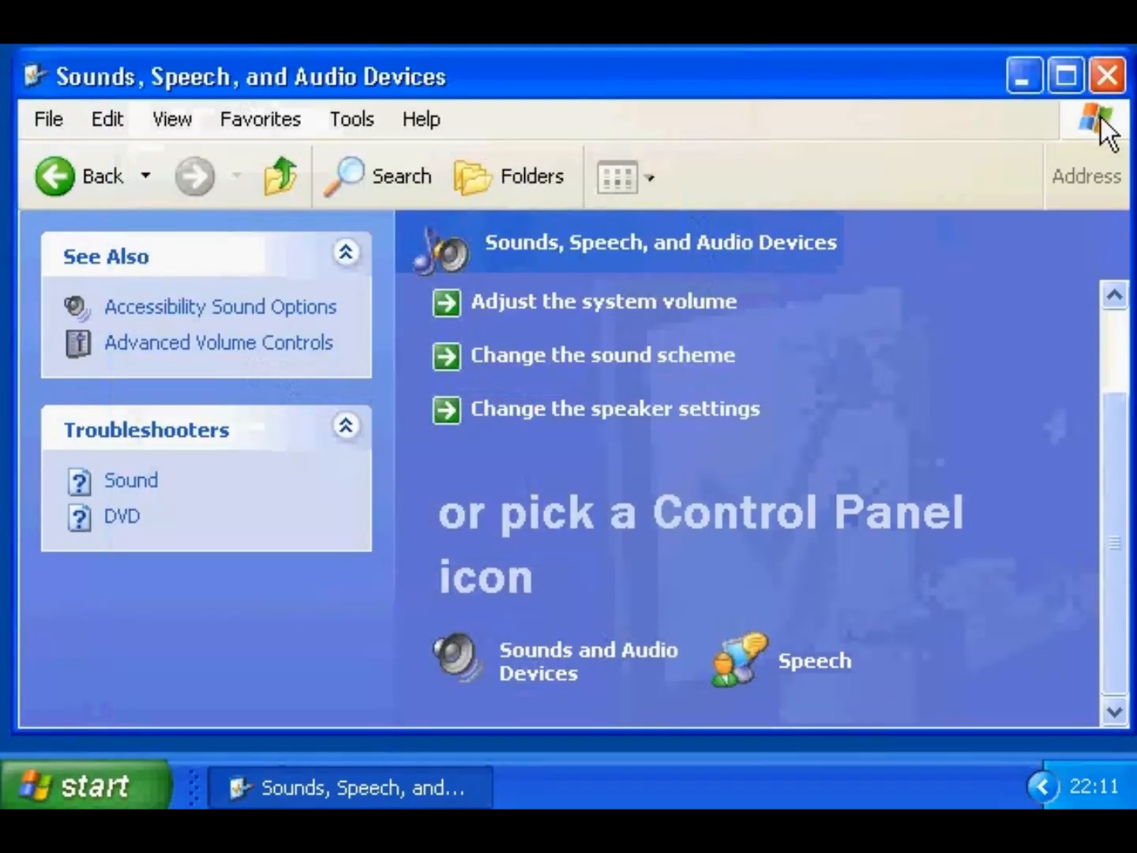
# - Close the Sounds window, switch to the Classic Start menu, and begin adding a Start menu shortcut
pyautogui.click(1108, 76)
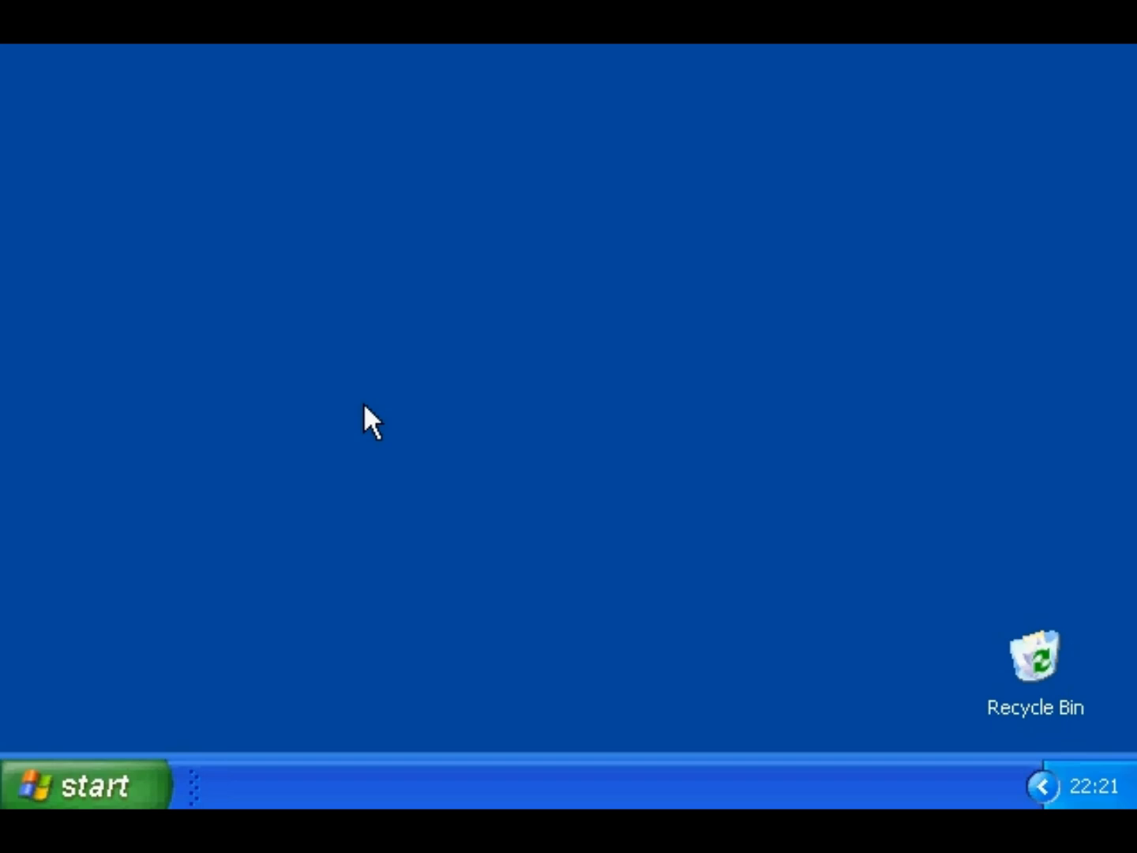
pyautogui.rightClick(111, 773)
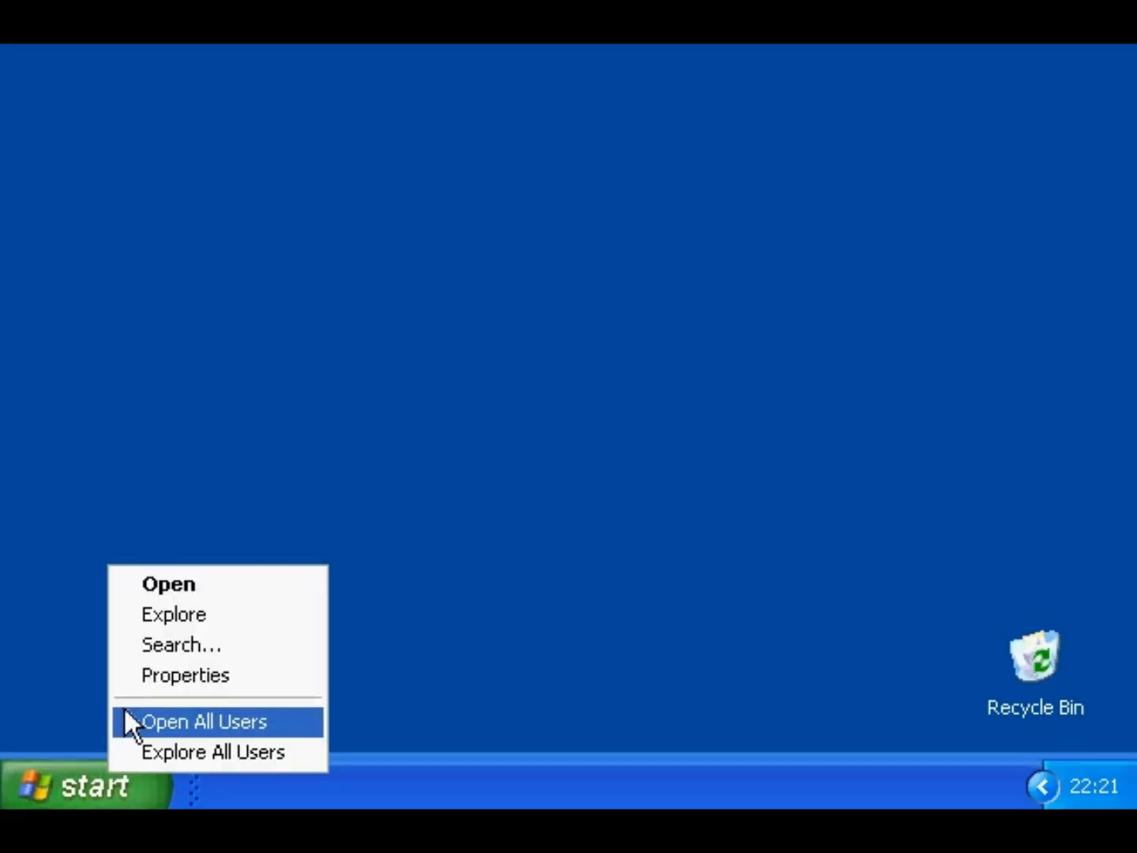
pyautogui.click(121, 678)
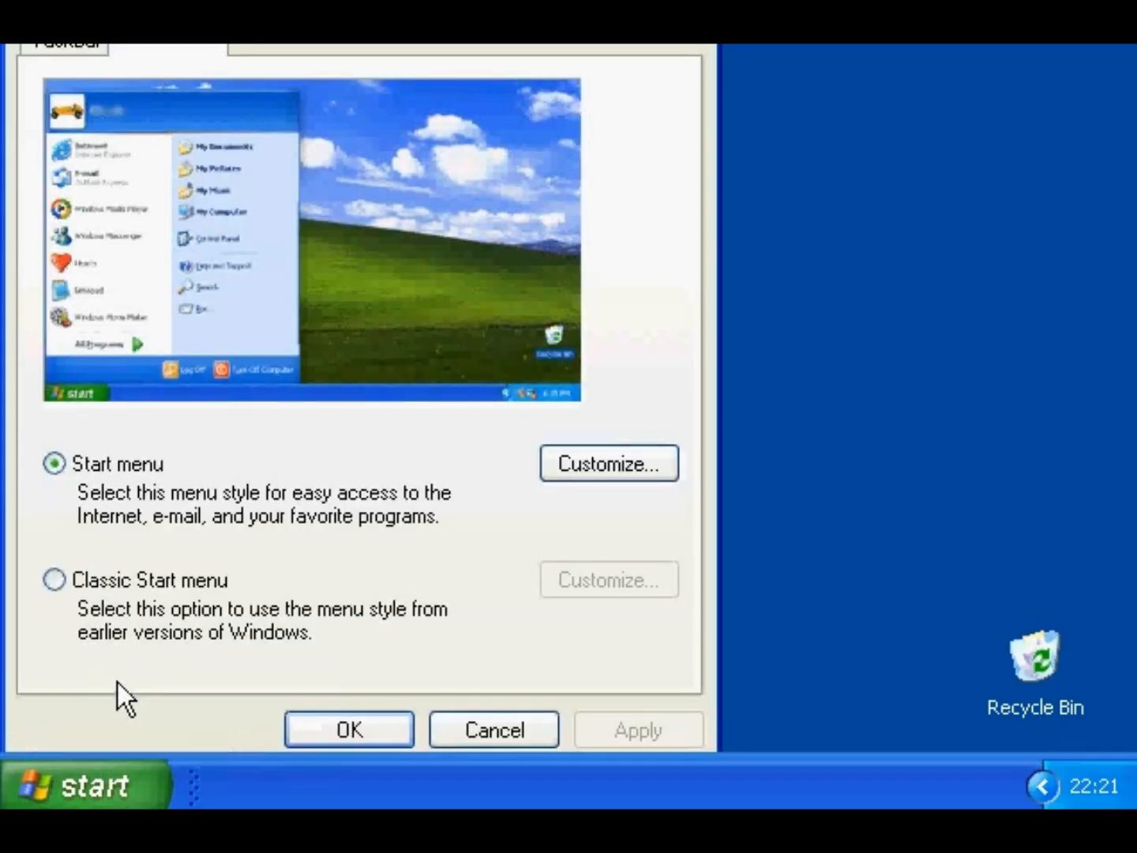
pyautogui.click(113, 578)
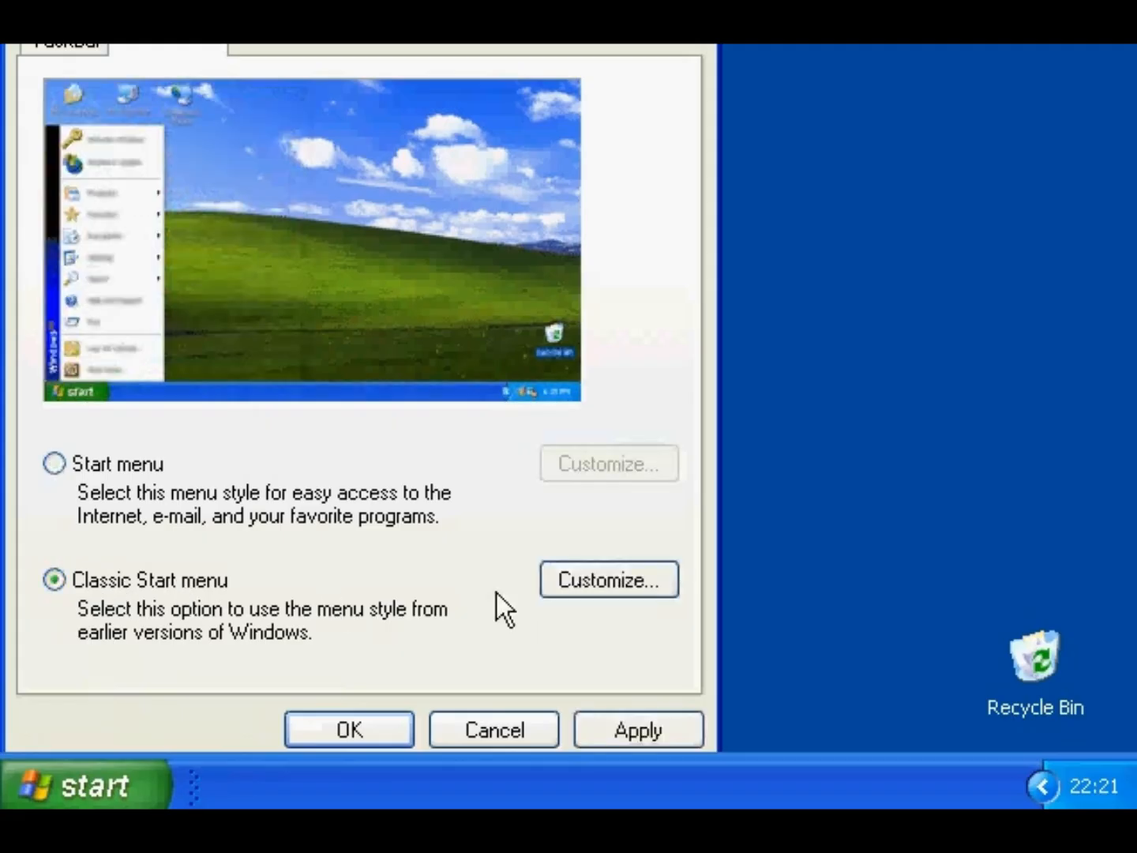
pyautogui.click(602, 580)
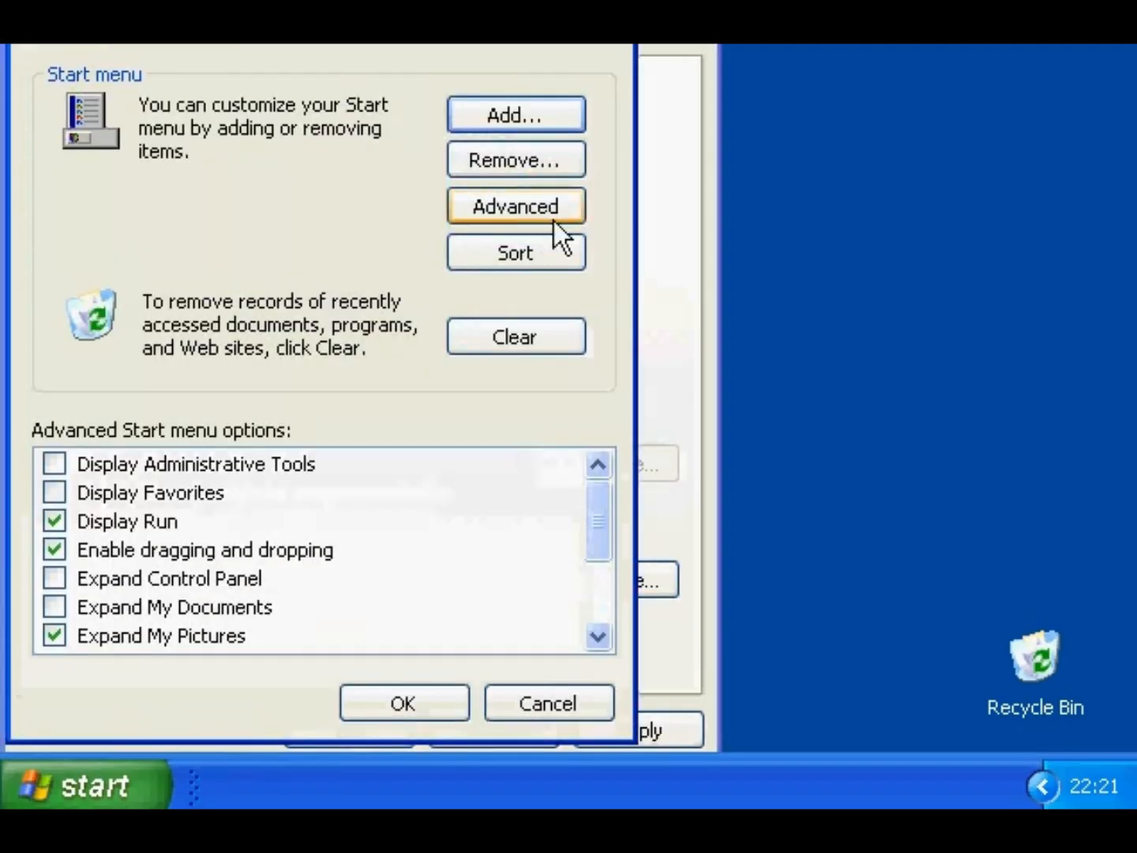
pyautogui.click(529, 129)
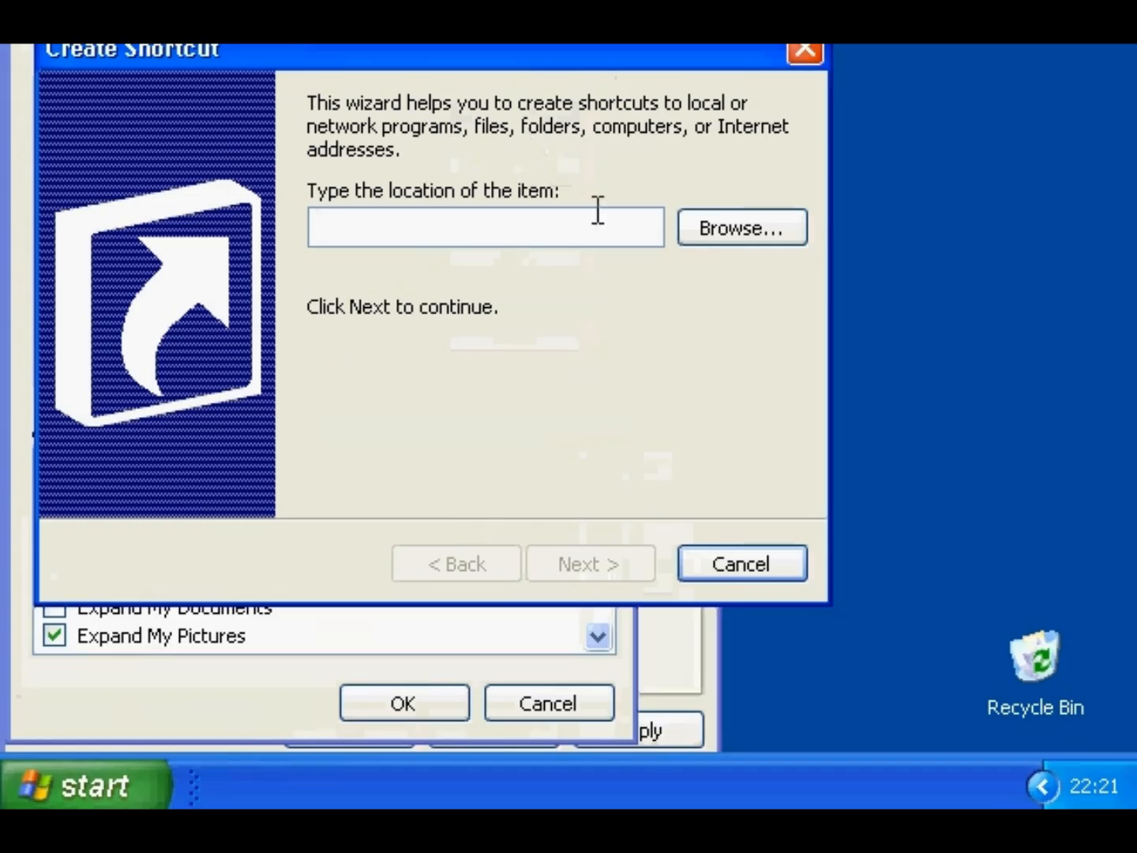
# - Set the shortcut target to C:\Utility\wincmd451\WINCMD32.EXE
pyautogui.click(720, 215)
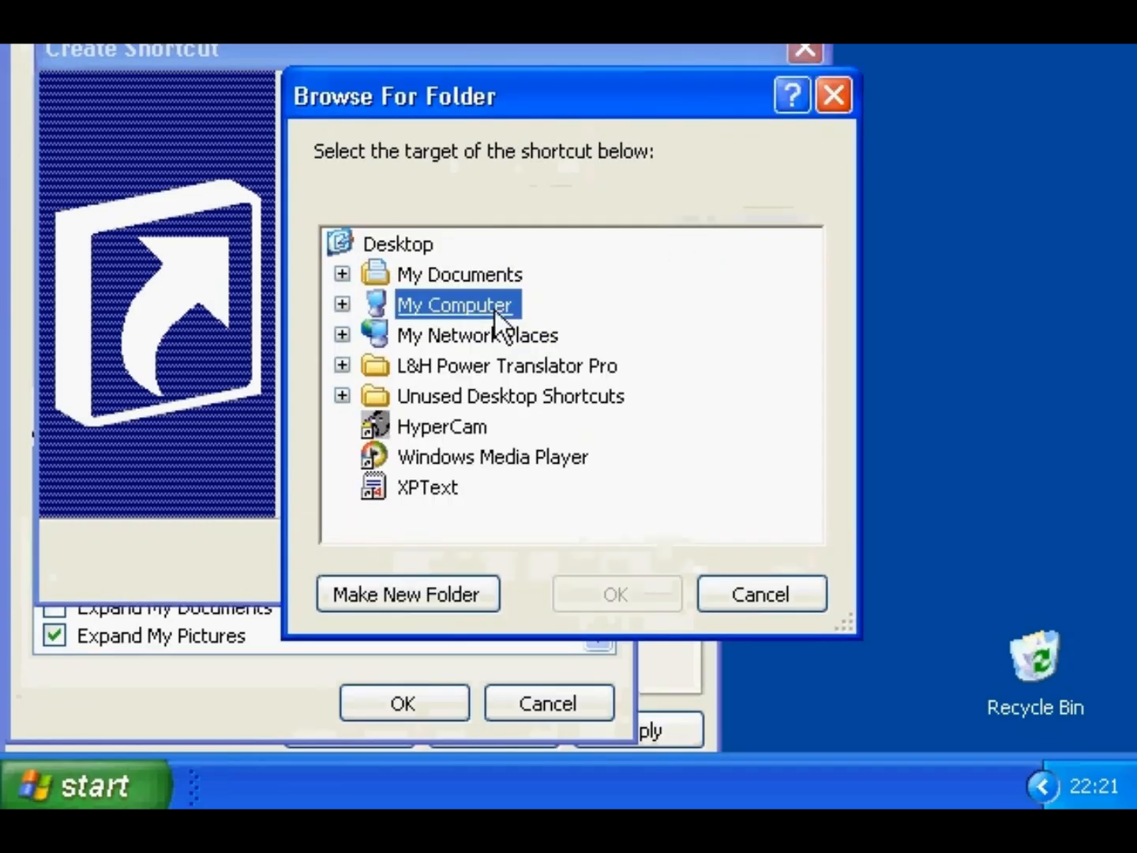
pyautogui.click(345, 304)
pyautogui.click(376, 304)
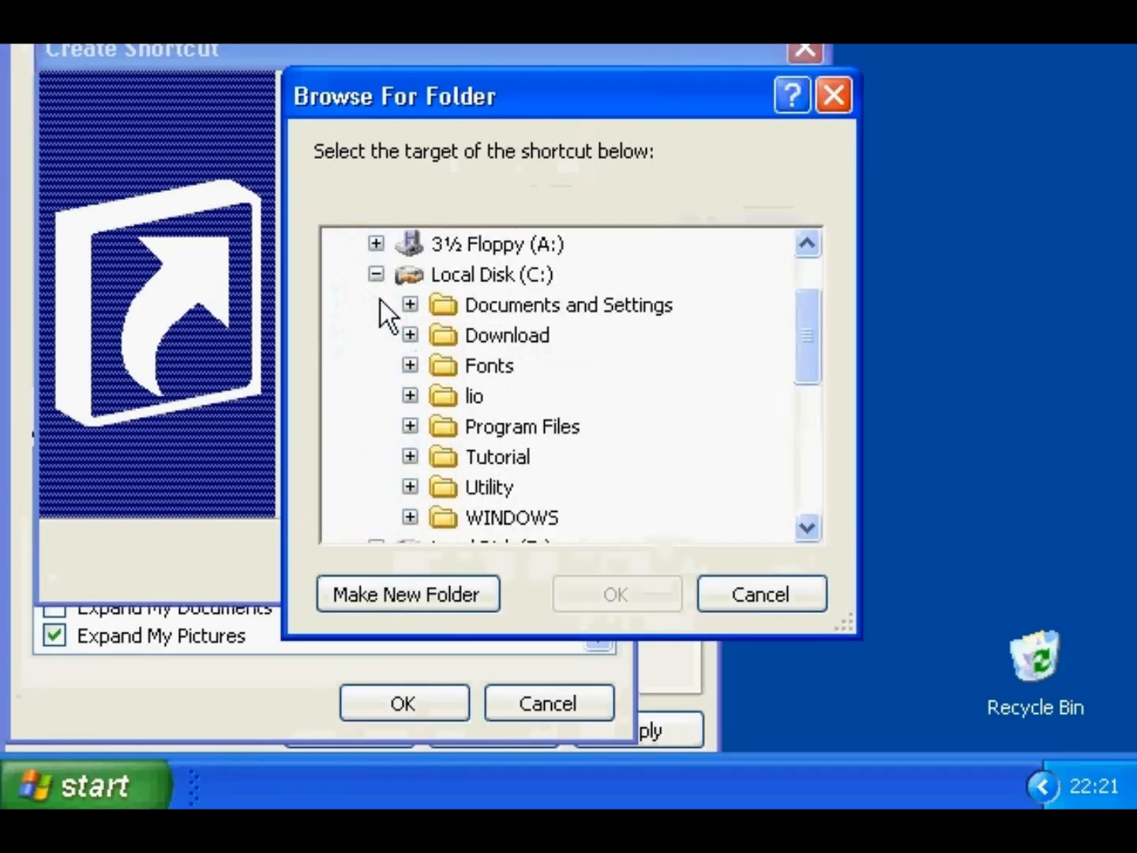
pyautogui.click(409, 486)
pyautogui.click(443, 486)
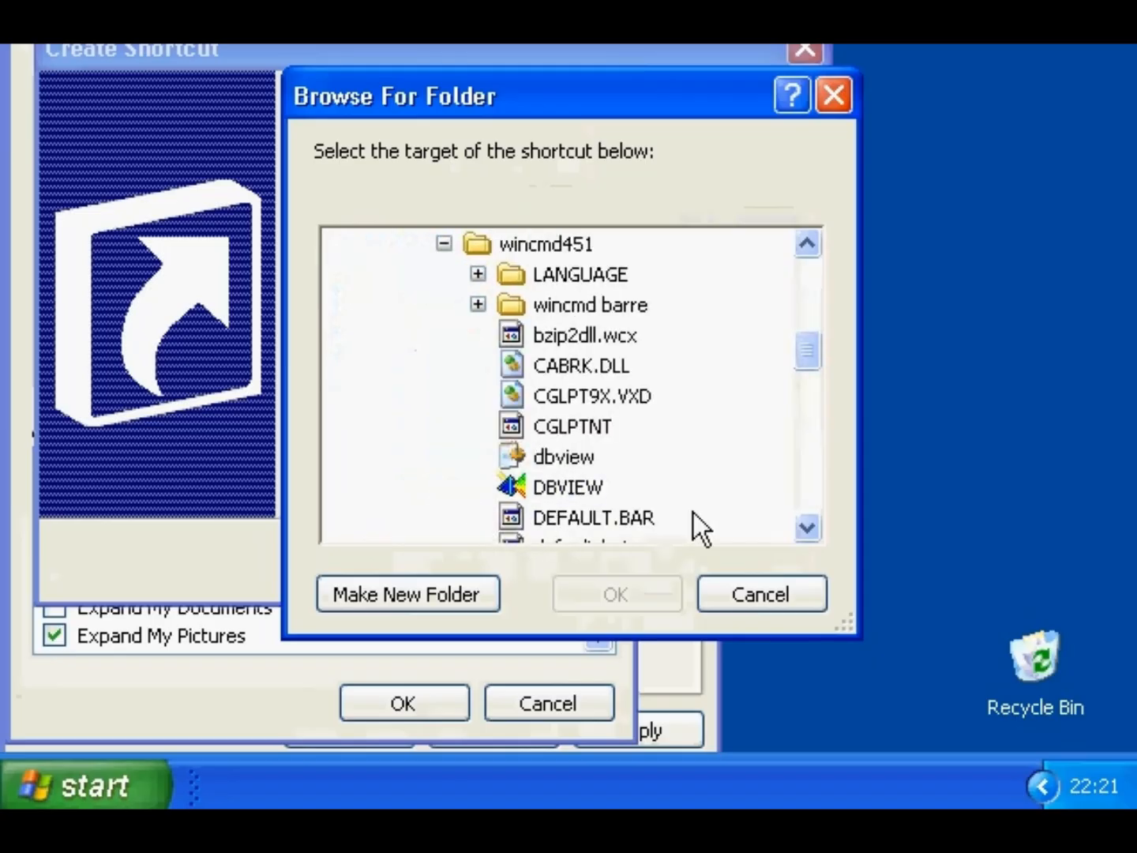
pyautogui.scroll(-7, 803, 486)
pyautogui.scroll(-3, 803, 494)
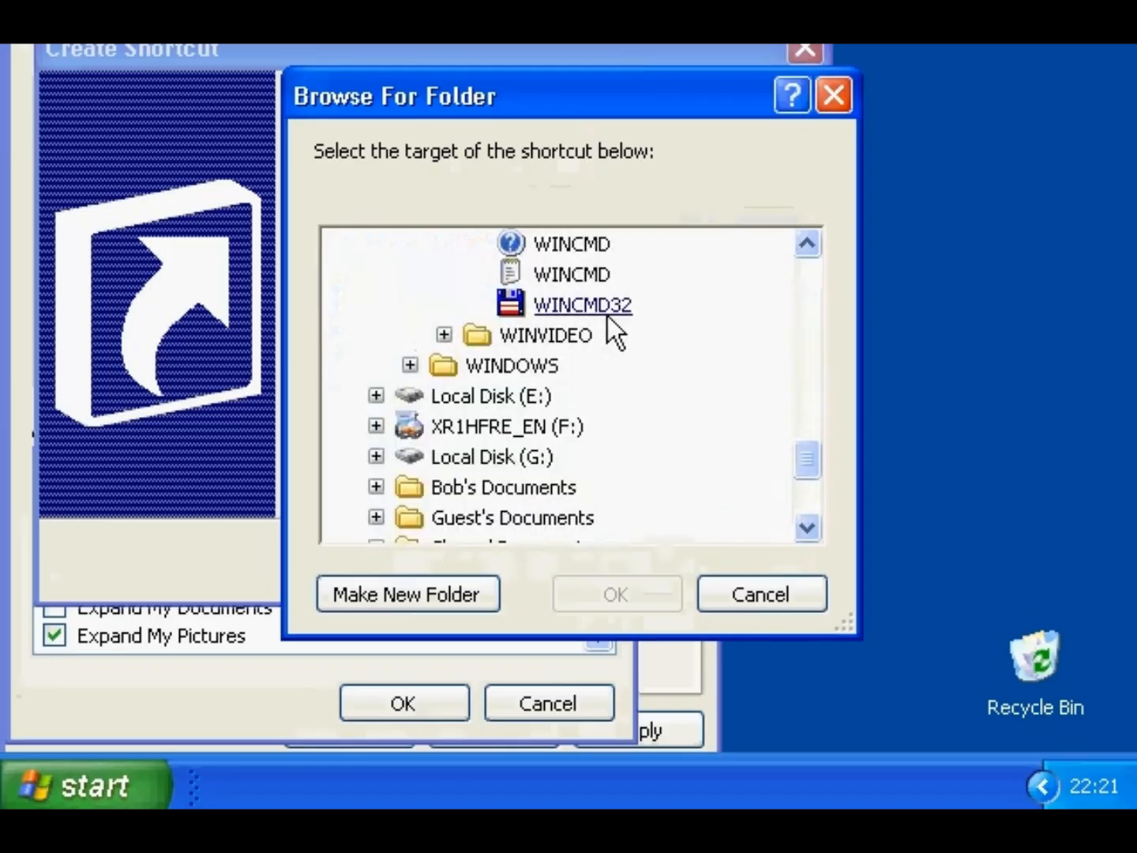
pyautogui.click(607, 311)
pyautogui.click(624, 593)
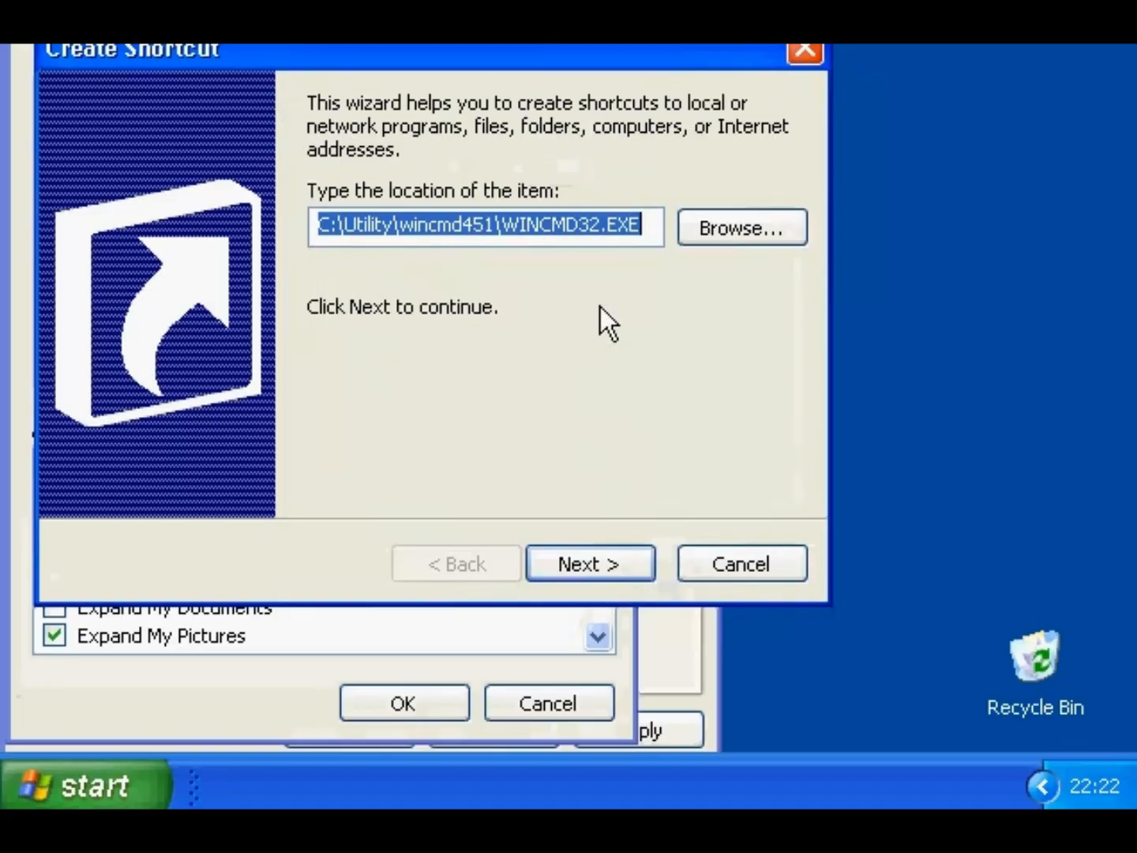
pyautogui.moveTo(643, 225); pyautogui.dragTo(316, 225)
# - Keep the Programs folder, name the shortcut 'Windows Commander', and finish the wizard
pyautogui.click(596, 564)
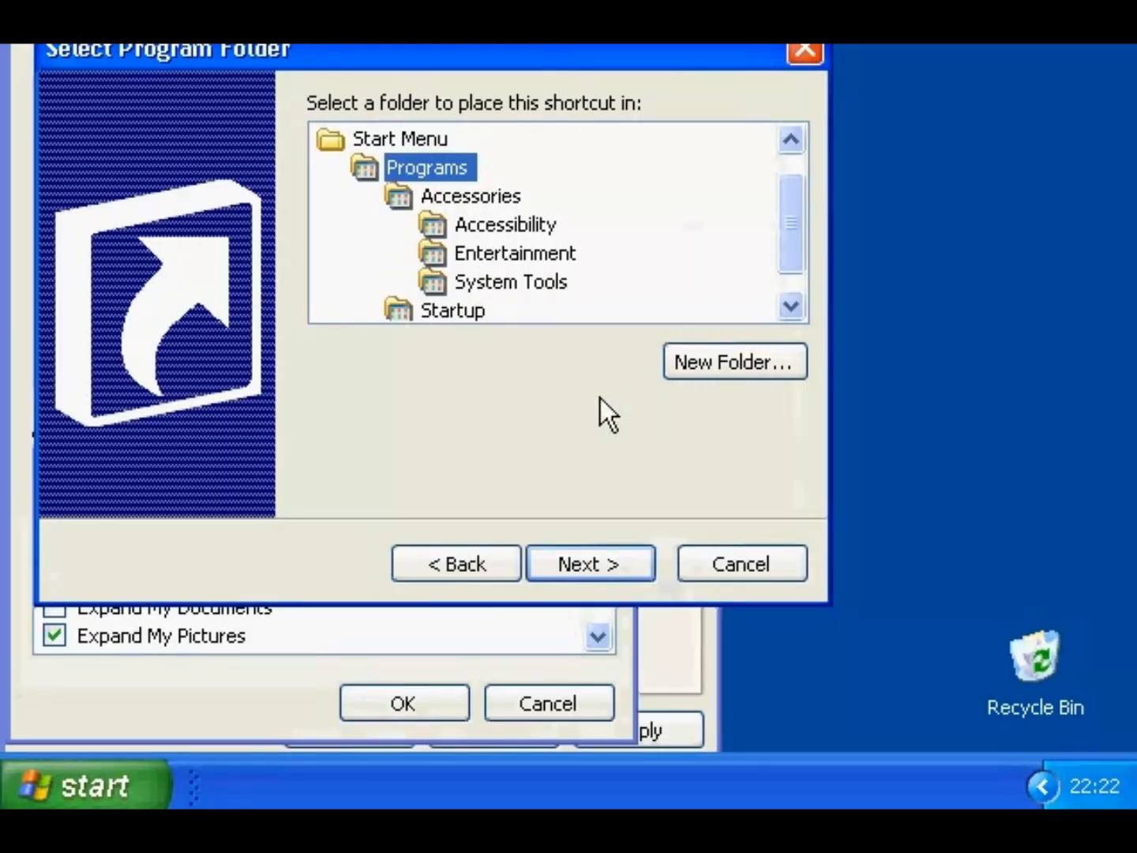
pyautogui.click(600, 563)
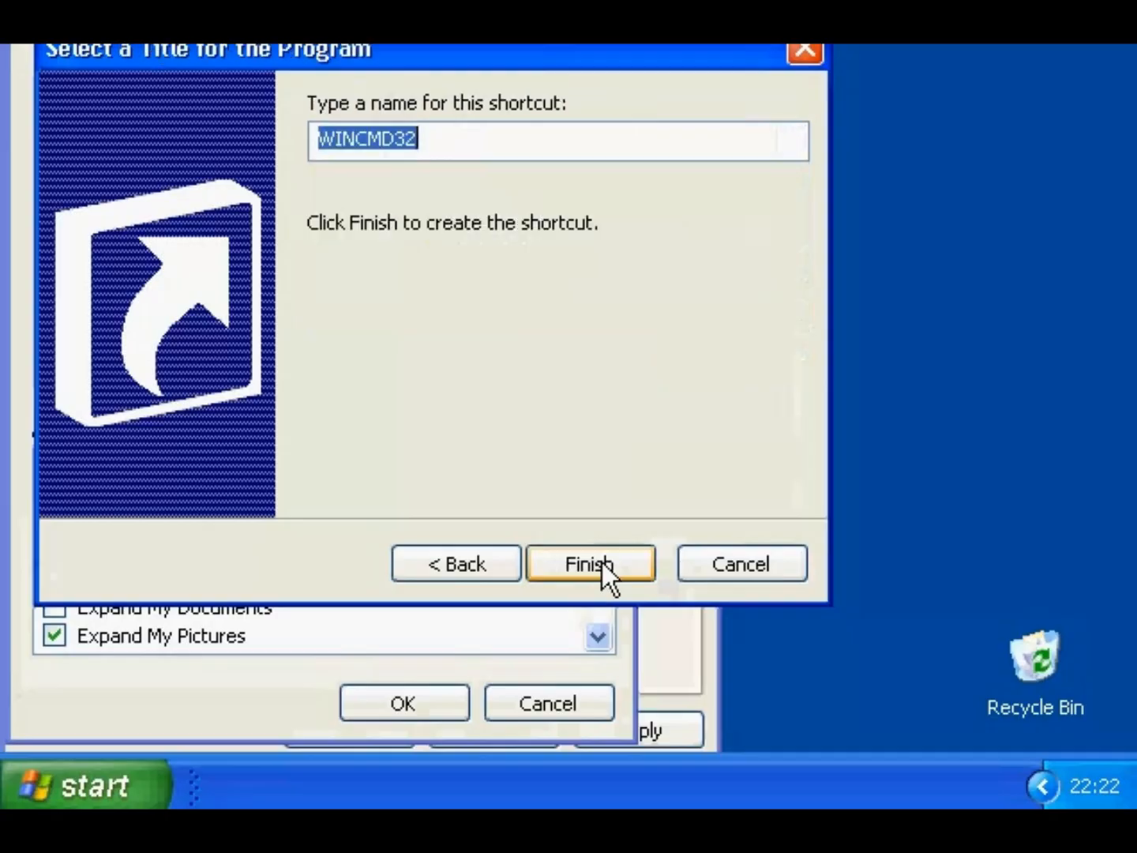
pyautogui.write('Win')
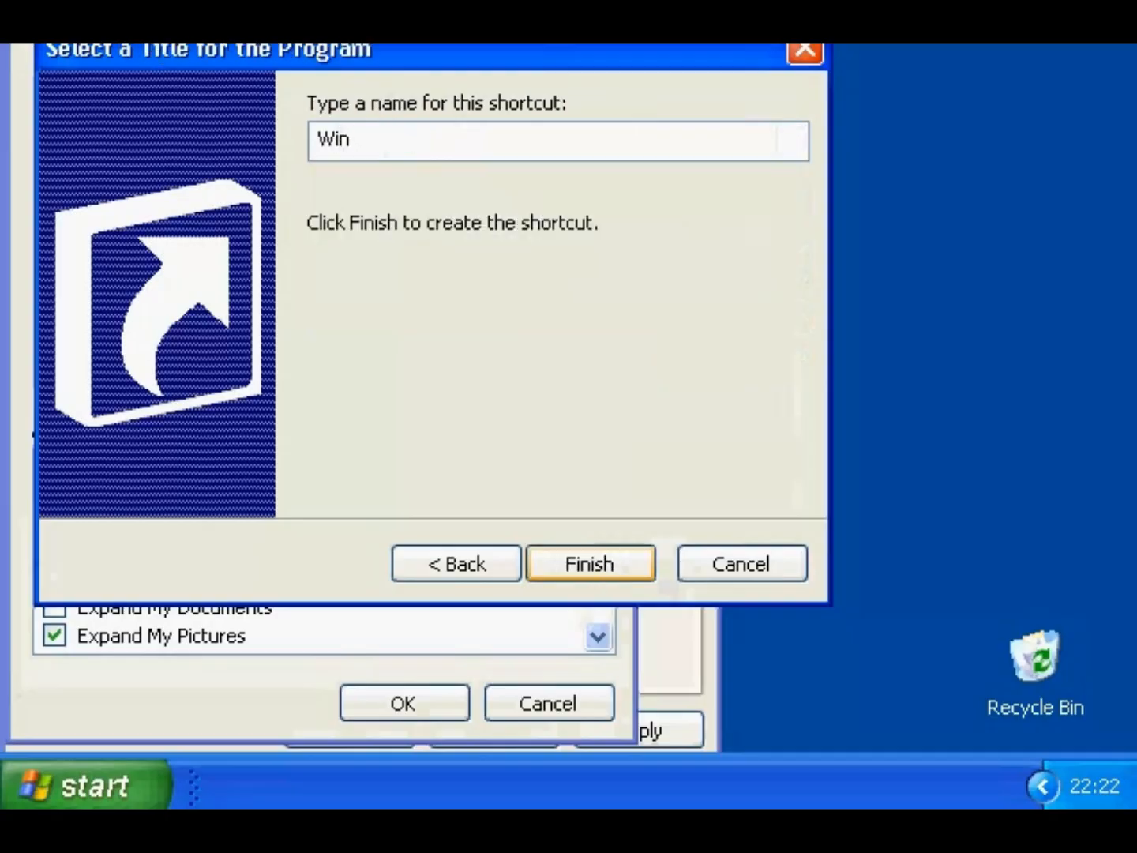
pyautogui.write('dows Commander')
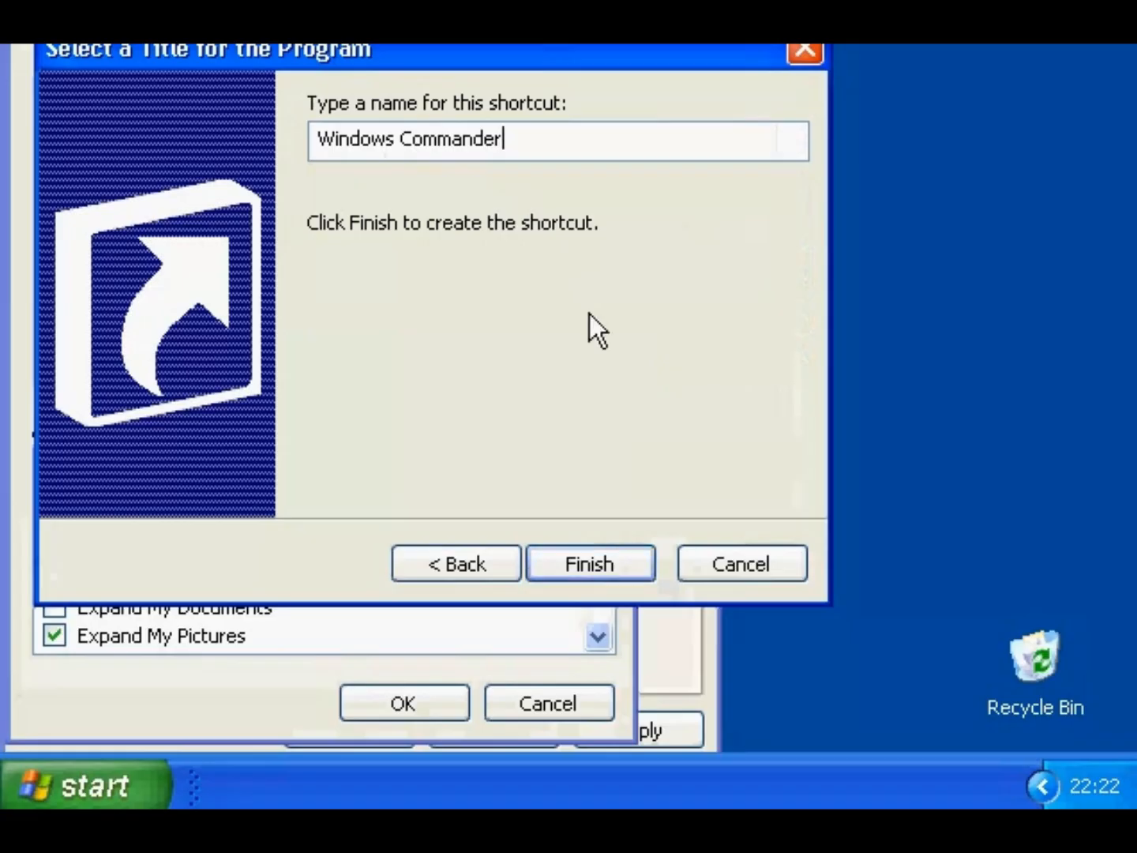
pyautogui.moveTo(503, 142); pyautogui.dragTo(298, 192)
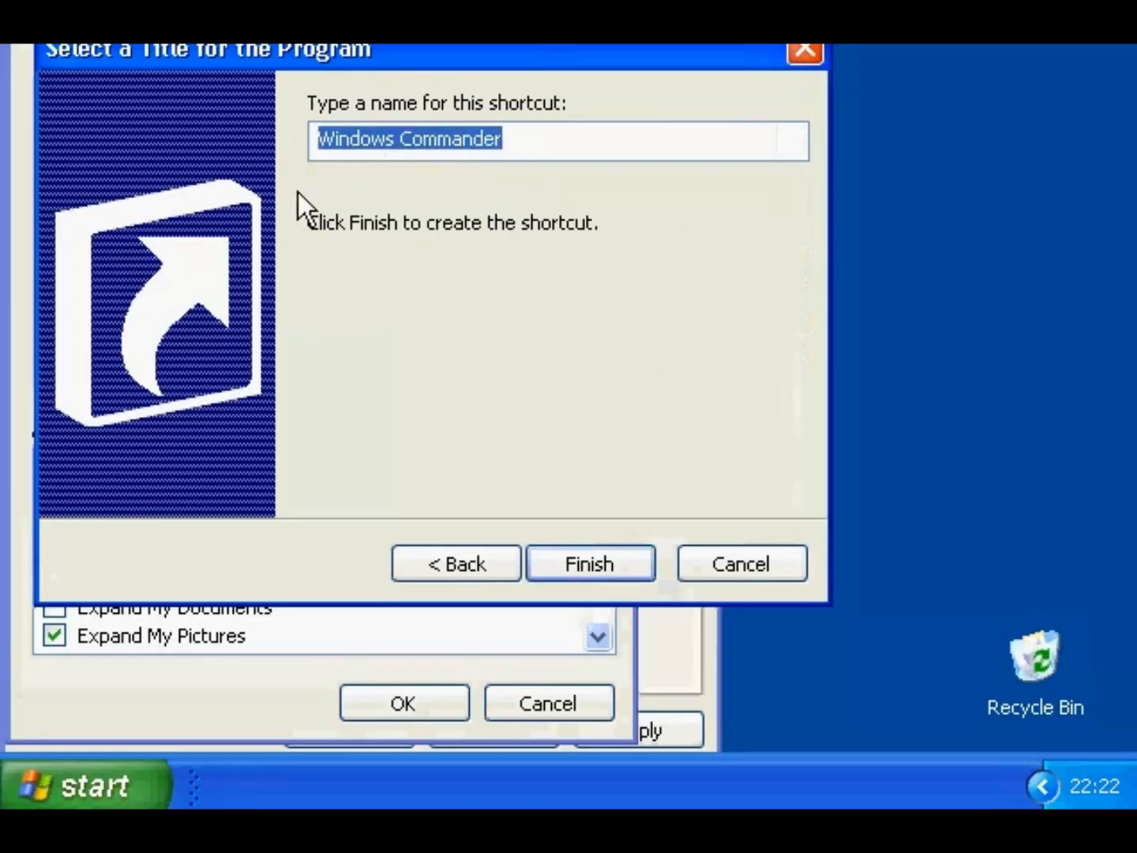
pyautogui.click(585, 564)
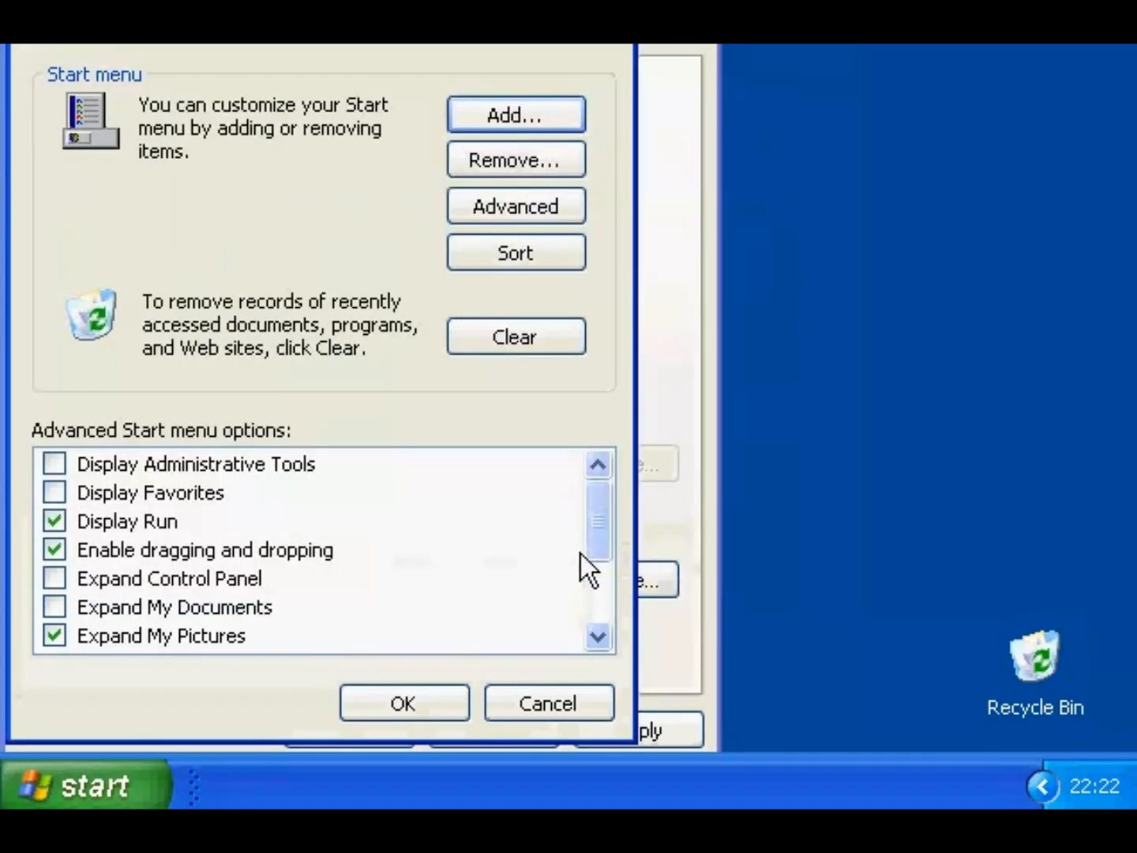
# - Restore the standard Windows XP Start menu style and apply it
pyautogui.click(458, 700)
pyautogui.click(139, 464)
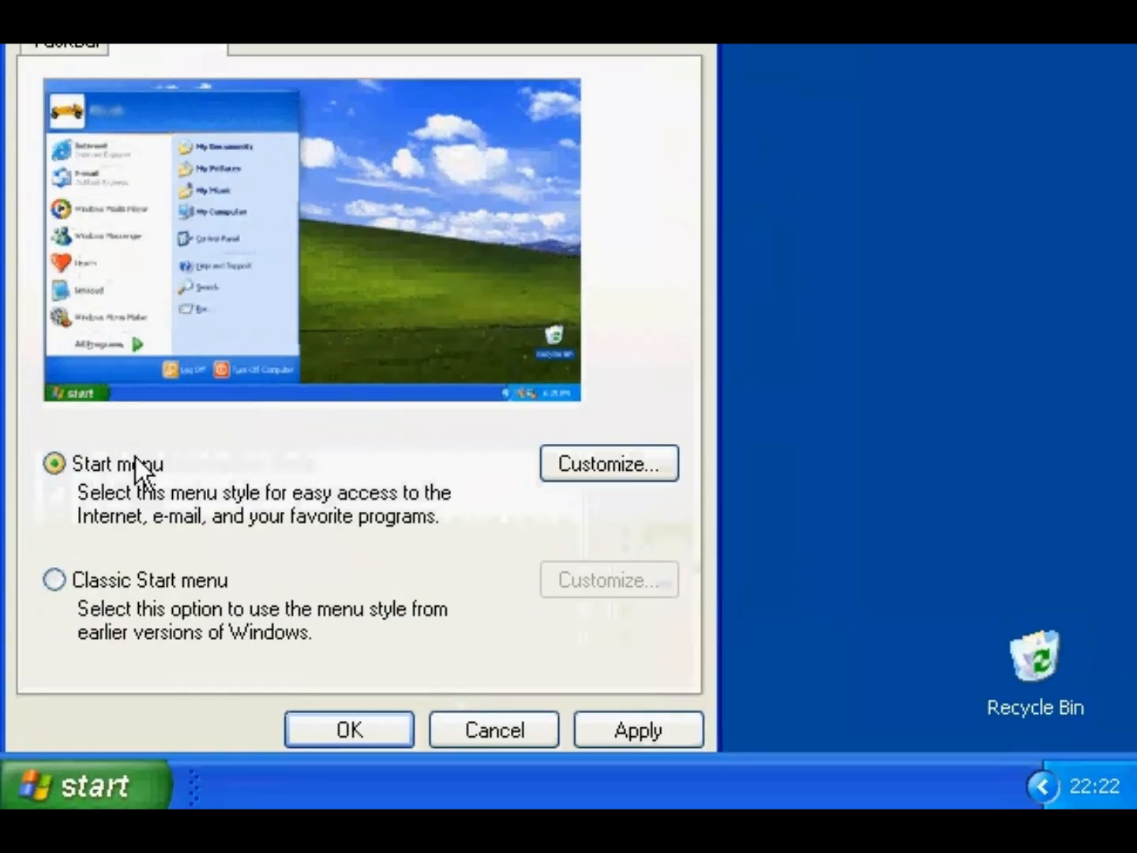
pyautogui.click(335, 725)
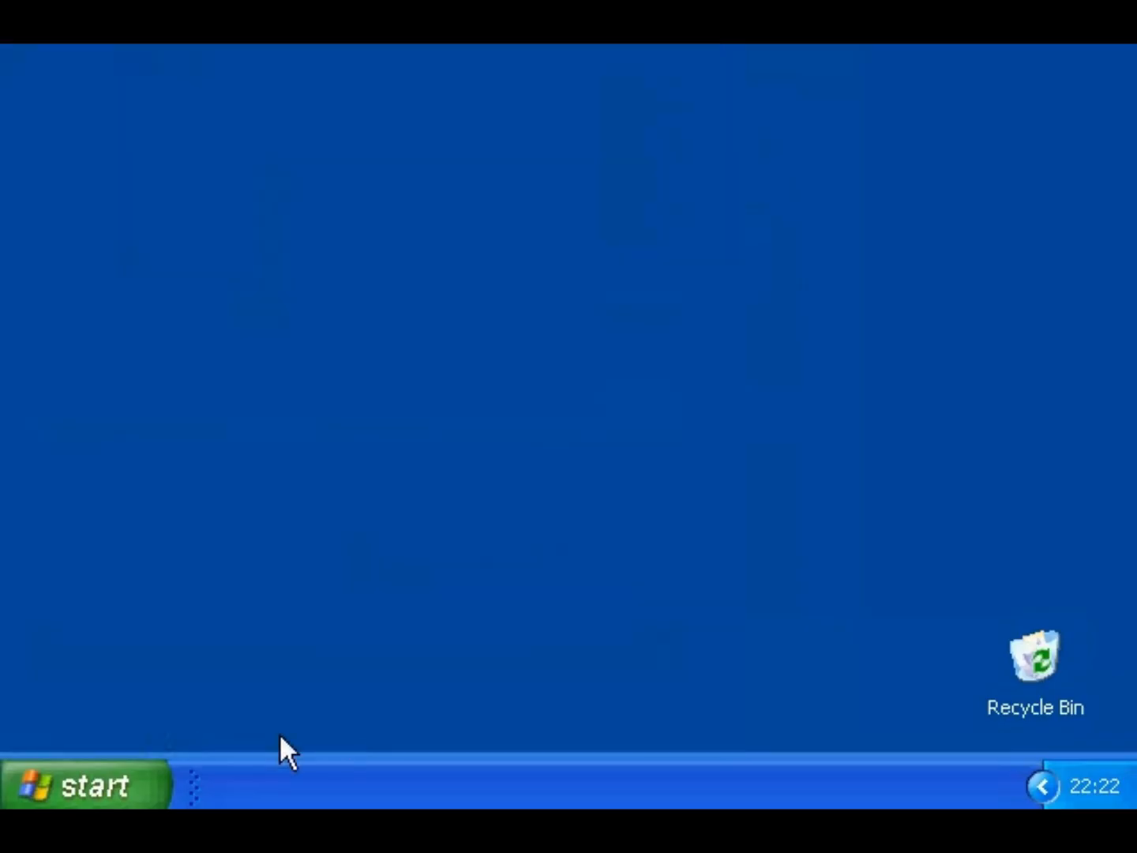
# - Launch Windows Commander from Start > All Programs
pyautogui.click(134, 789)
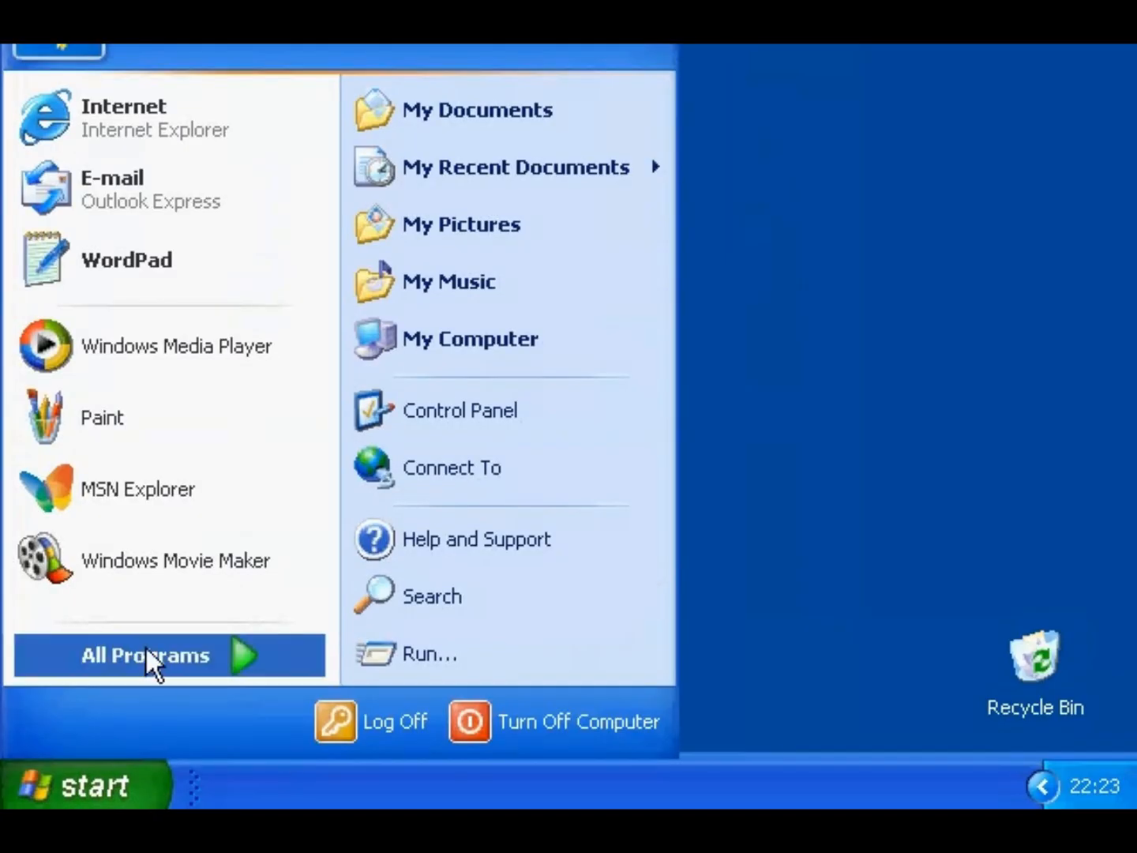
pyautogui.moveTo(146, 649)
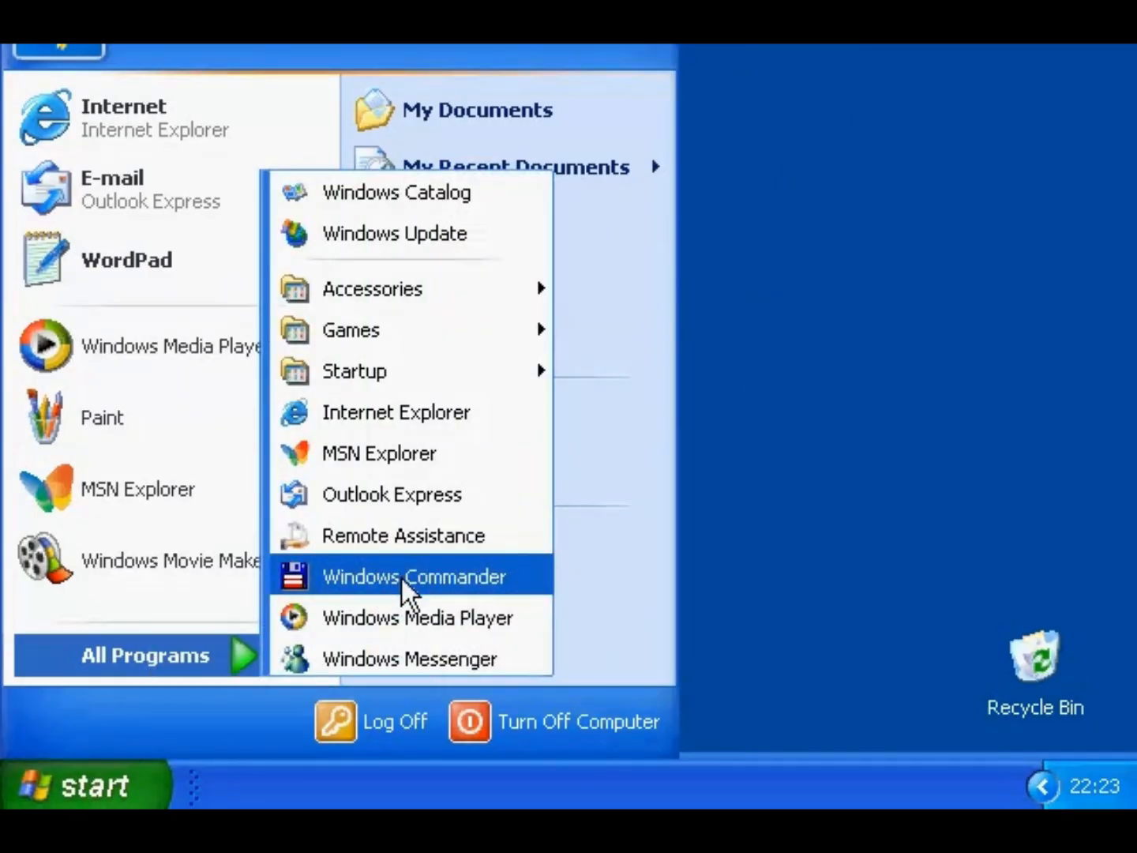
pyautogui.click(402, 580)
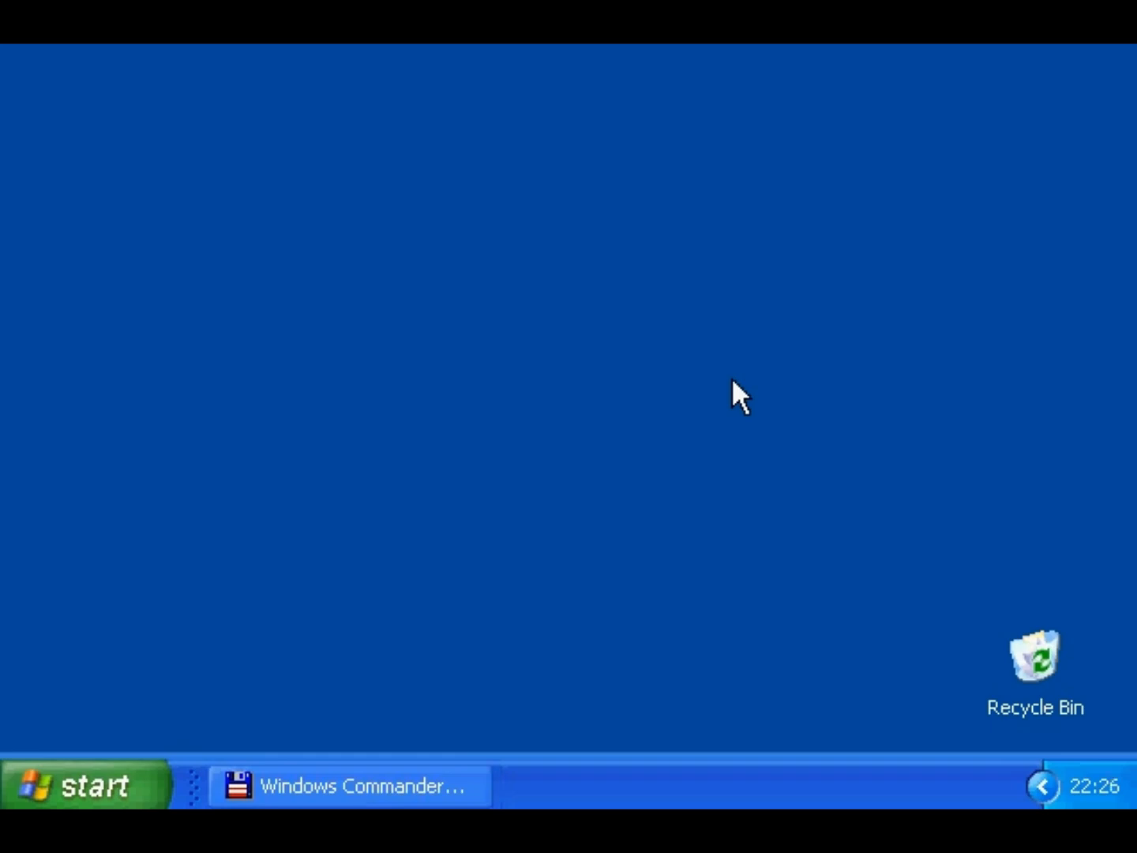
# - Open the Start Menu's Programs folder and drag the Windows Commander shortcut into the Recycle Bin
pyautogui.rightClick(88, 775)
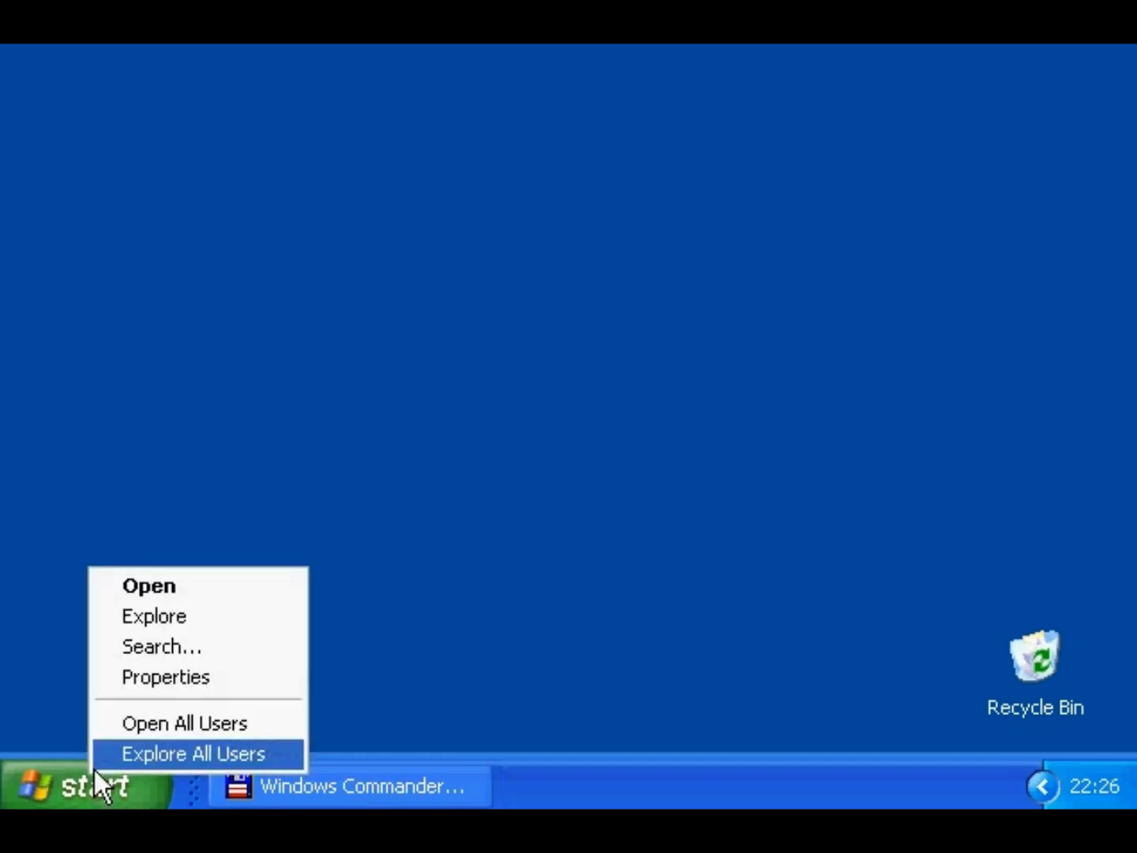
pyautogui.click(104, 592)
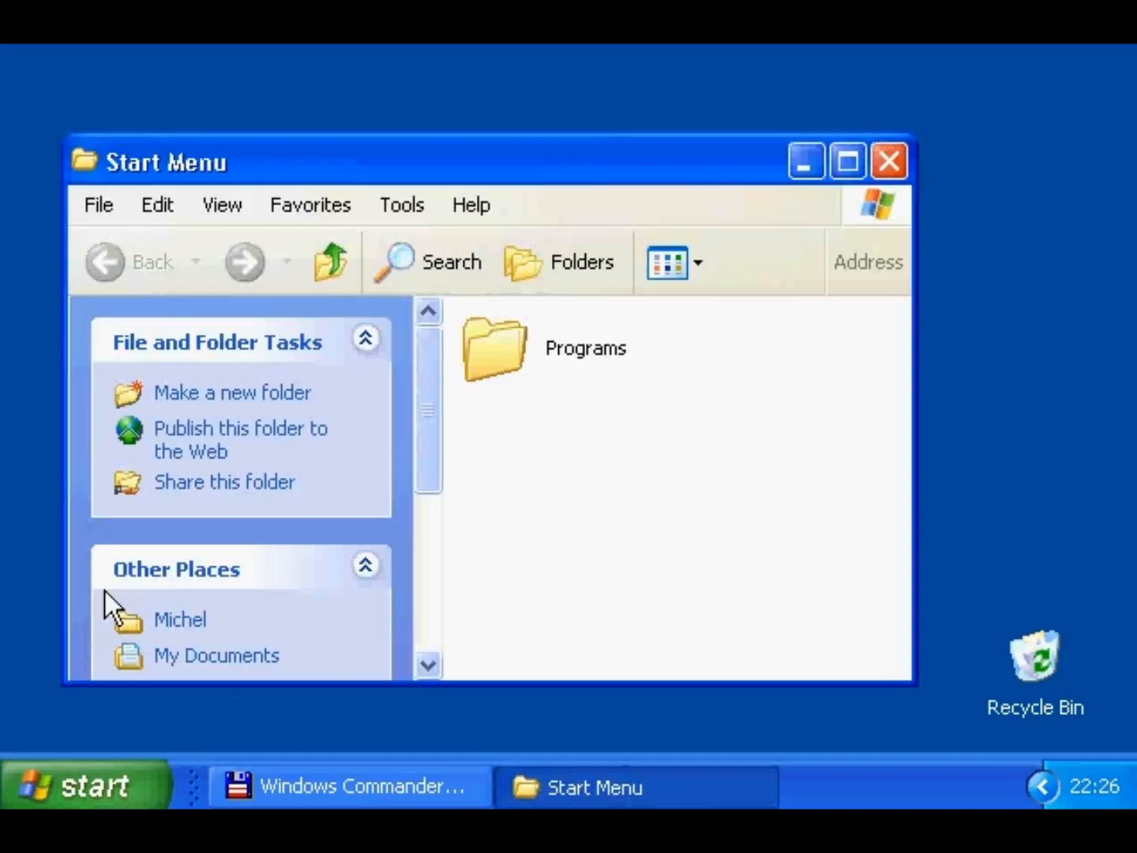
pyautogui.doubleClick(495, 347)
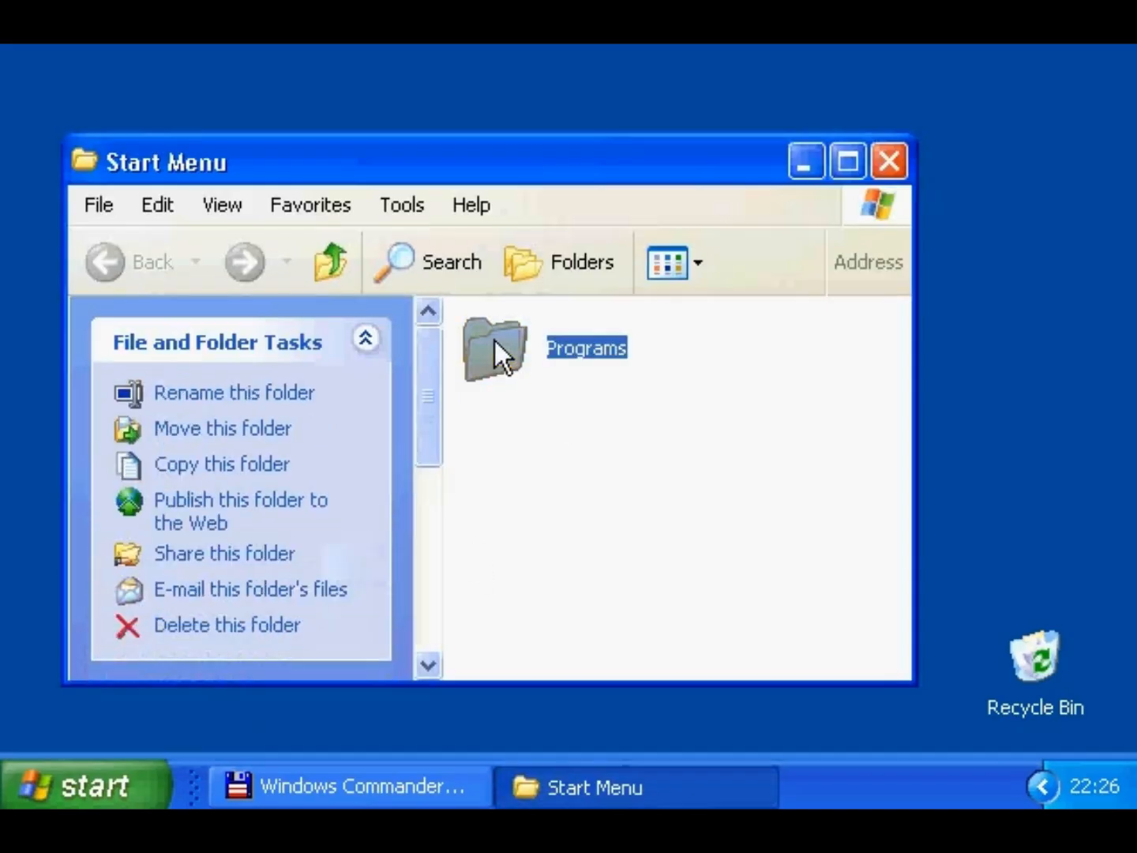
pyautogui.moveTo(895, 397); pyautogui.dragTo(905, 552)
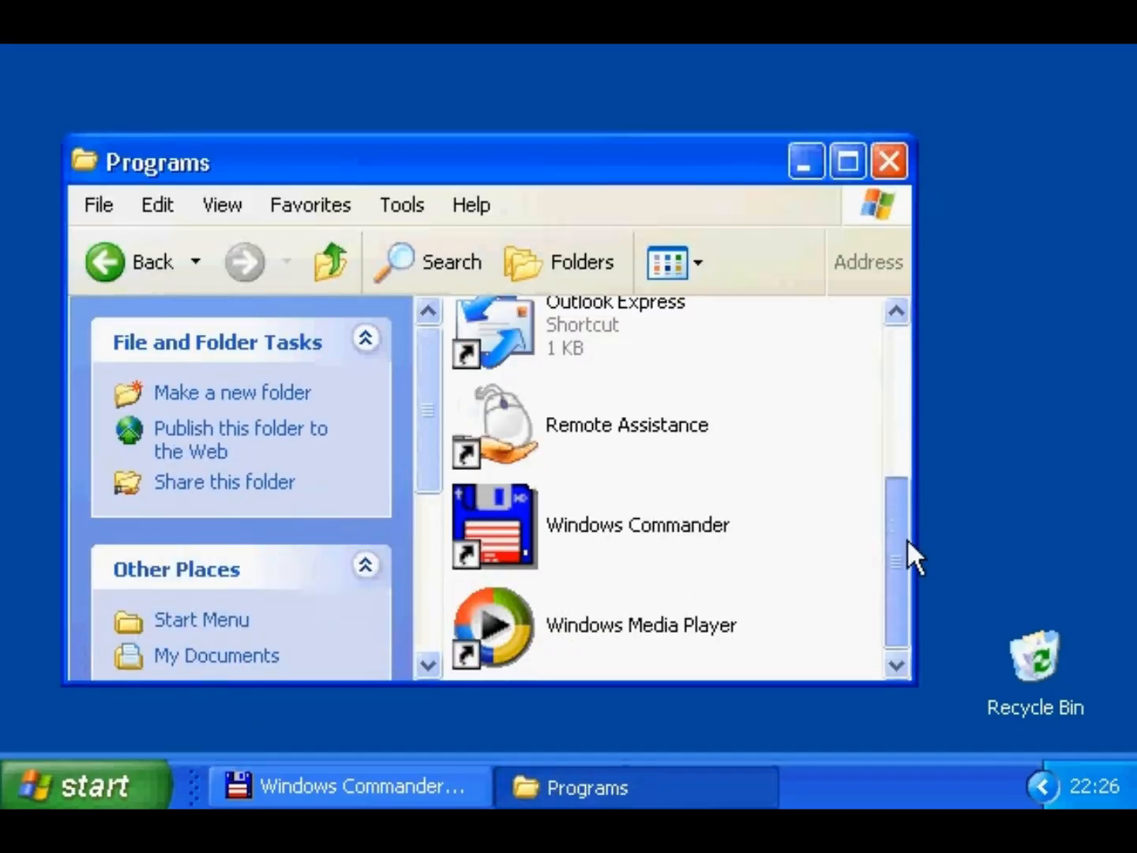
pyautogui.moveTo(483, 514); pyautogui.dragTo(1031, 656)
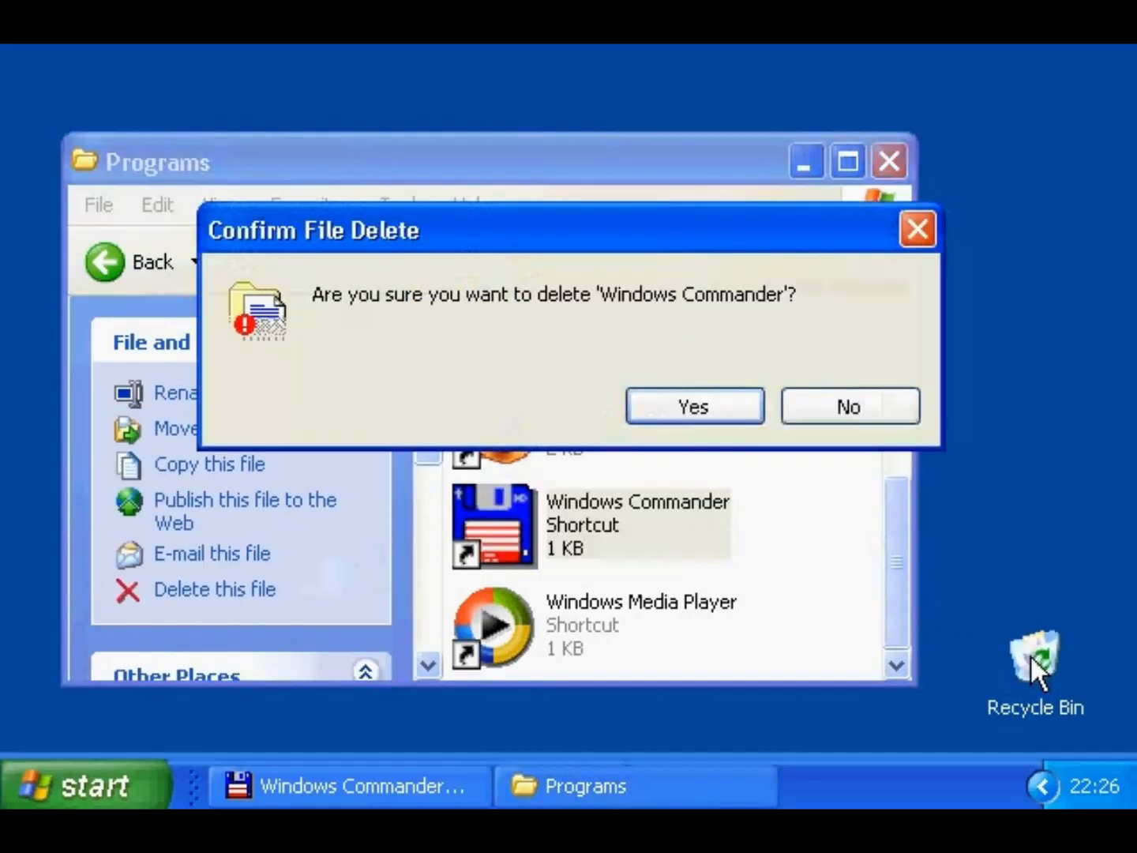
pyautogui.click(742, 412)
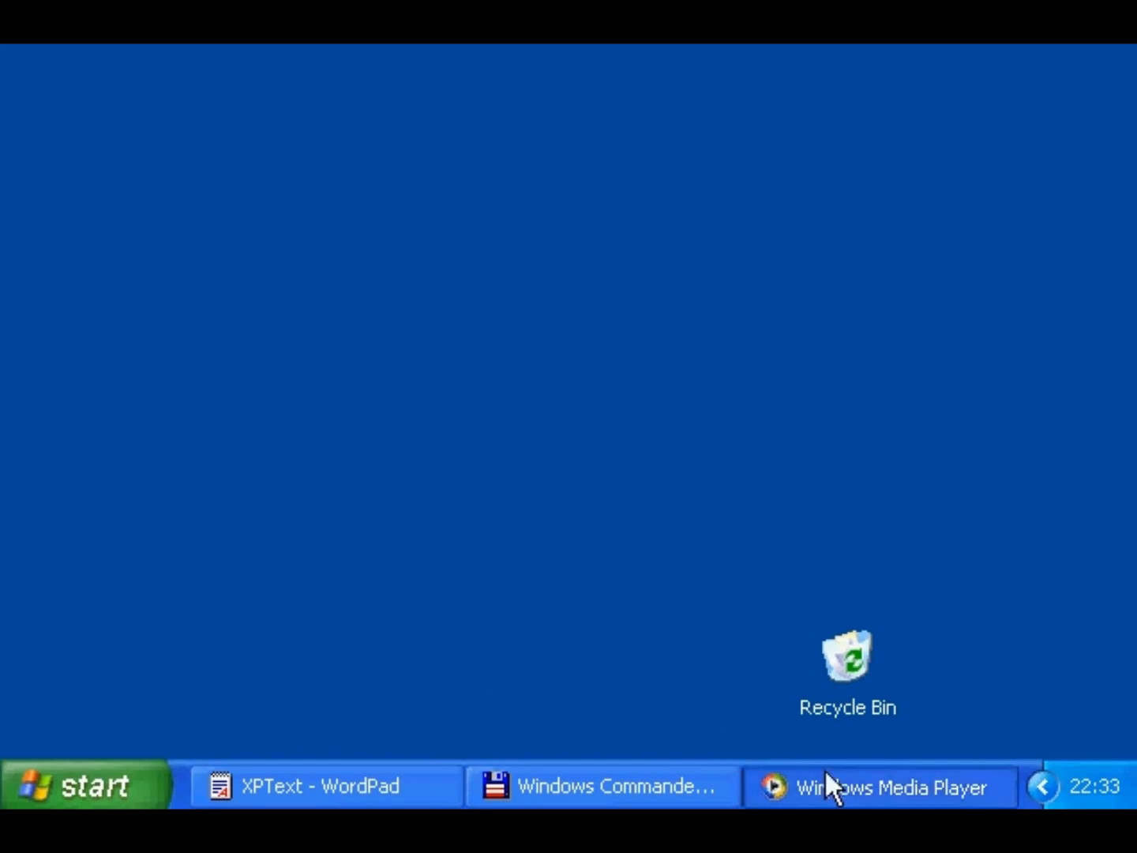
# - Uncheck Lock the Taskbar and drag the taskbar to dock on the right screen edge
pyautogui.rightClick(1027, 768)
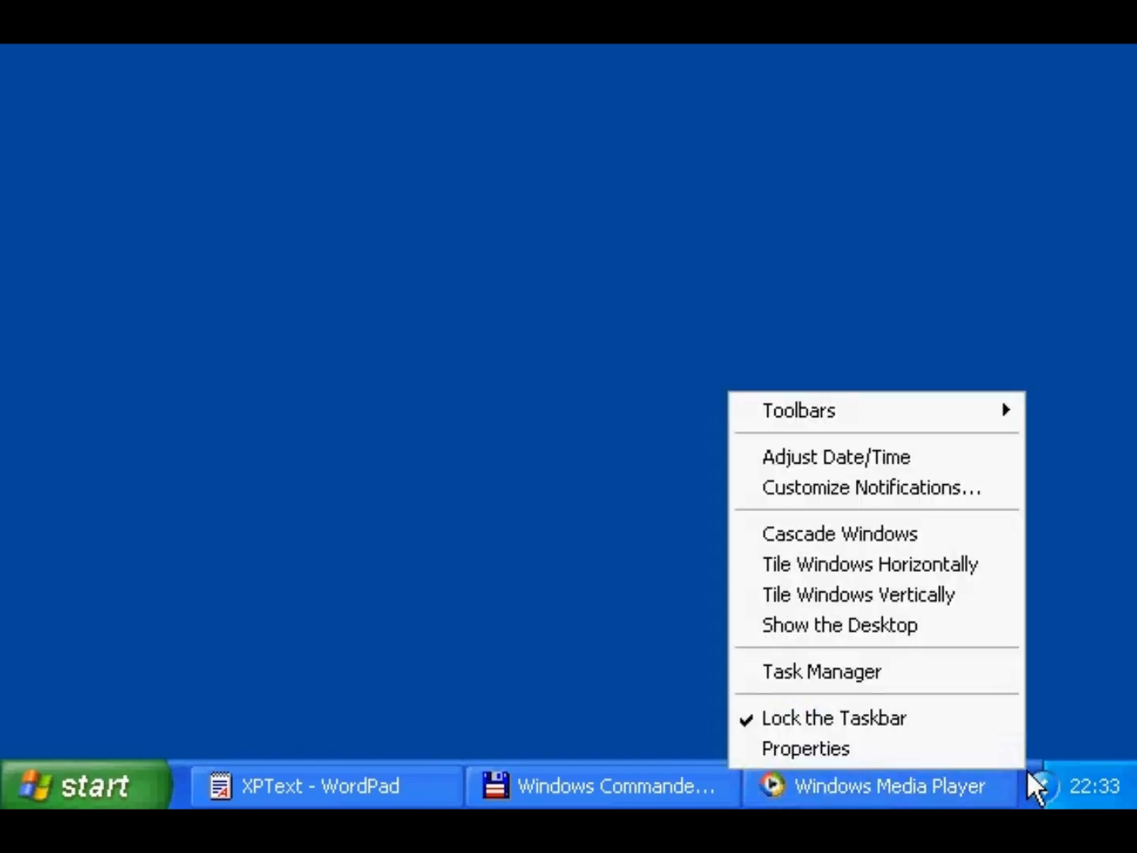
pyautogui.click(979, 706)
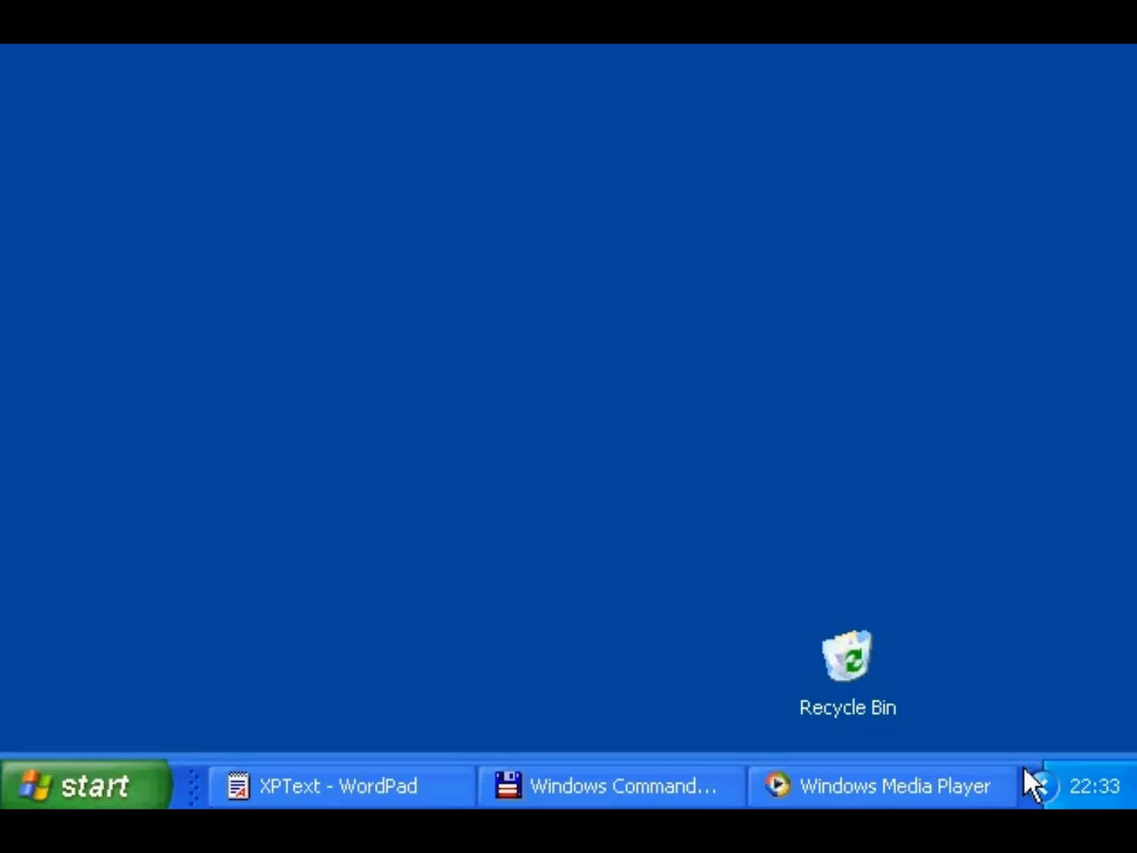
pyautogui.moveTo(1023, 765); pyautogui.dragTo(1055, 685)
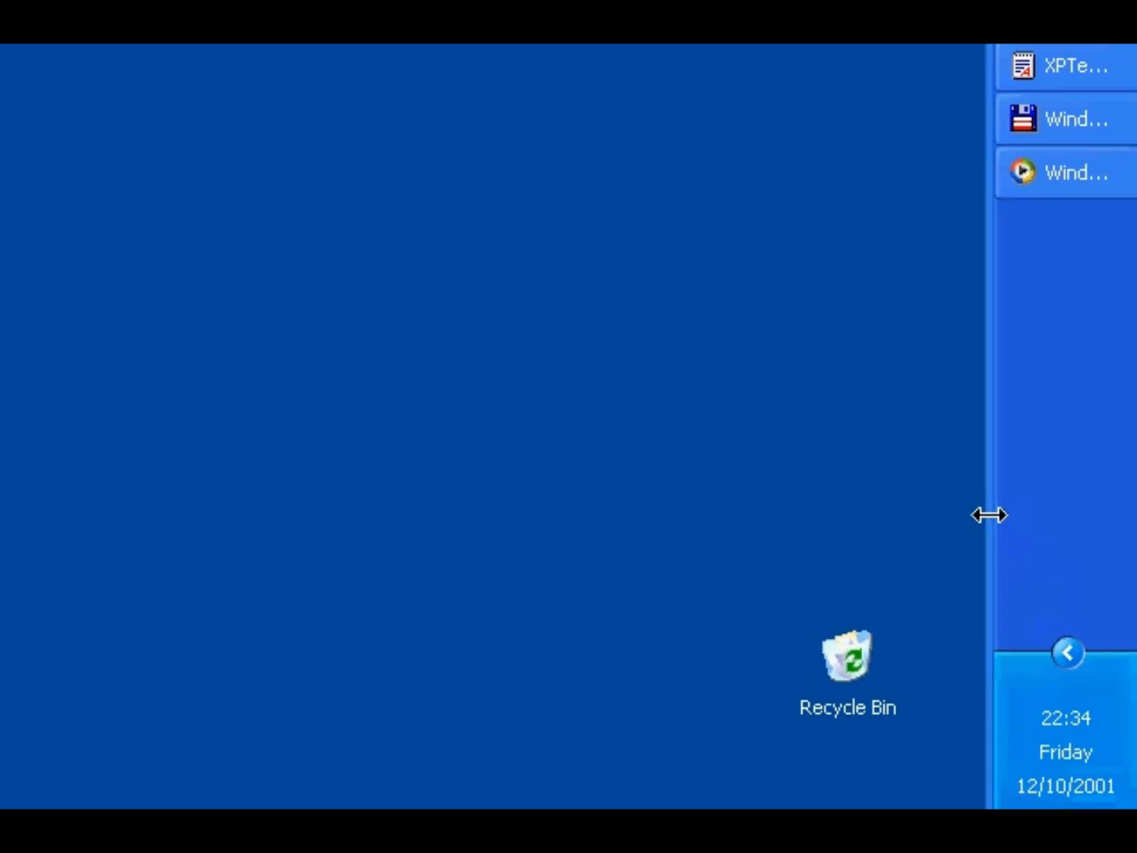
# - Resize the side taskbar, return it to the bottom, and bring up the Start button menu
pyautogui.moveTo(990, 515); pyautogui.dragTo(819, 719)
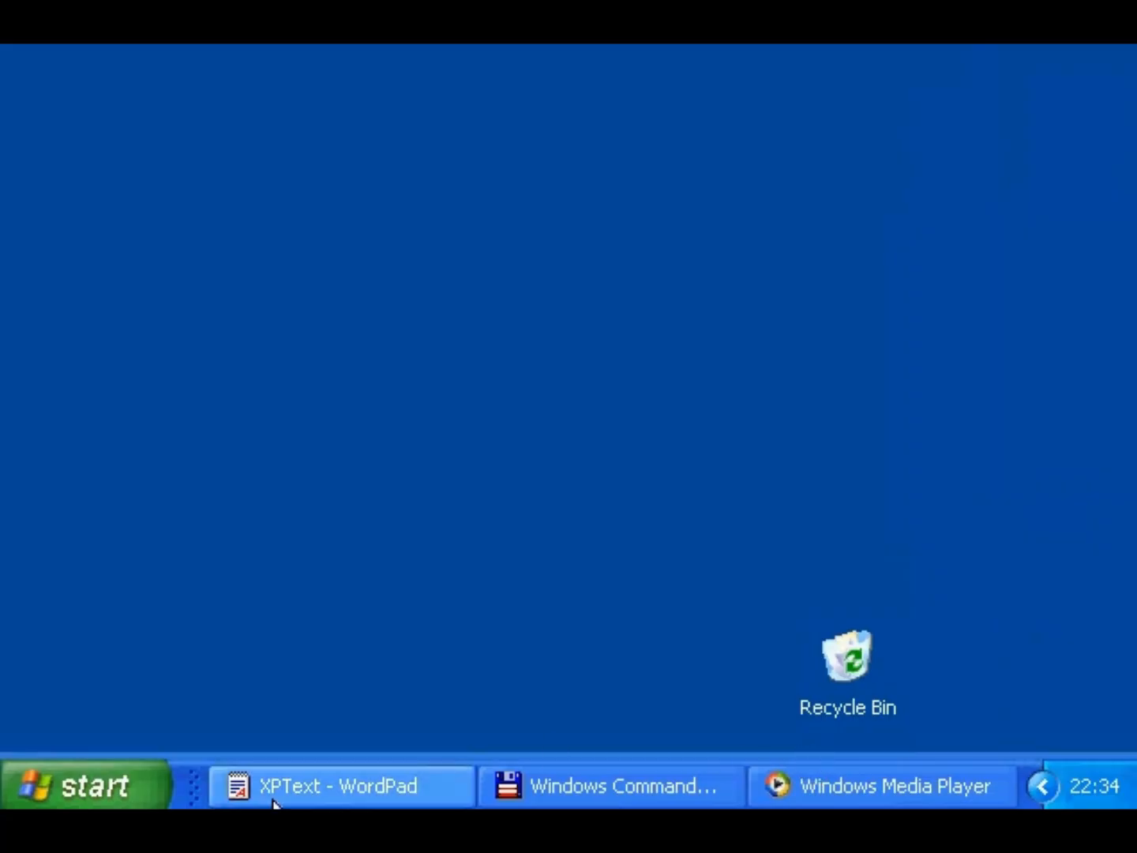
pyautogui.rightClick(125, 784)
# - Toggle Auto-hide, Keep on top, Group similar buttons and Quick Launch on the Taskbar tab, then accept with OK
pyautogui.click(142, 692)
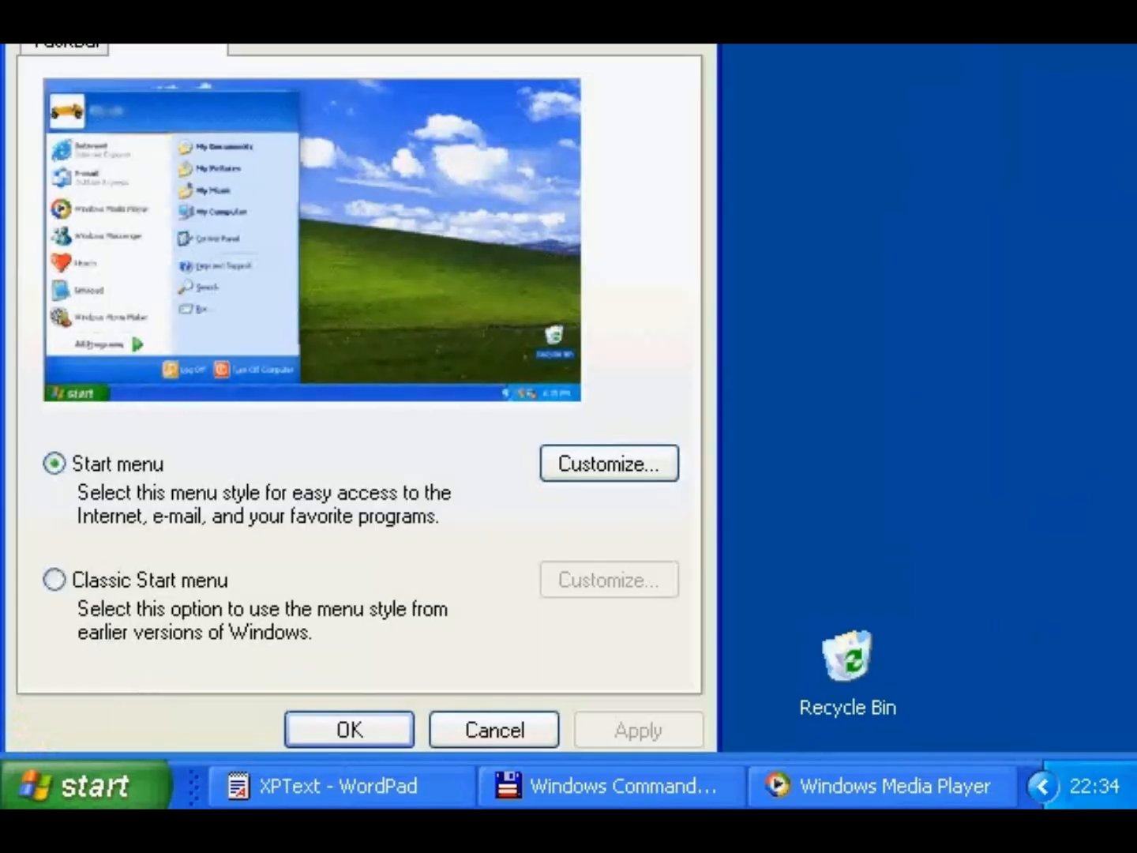
pyautogui.click(111, 101)
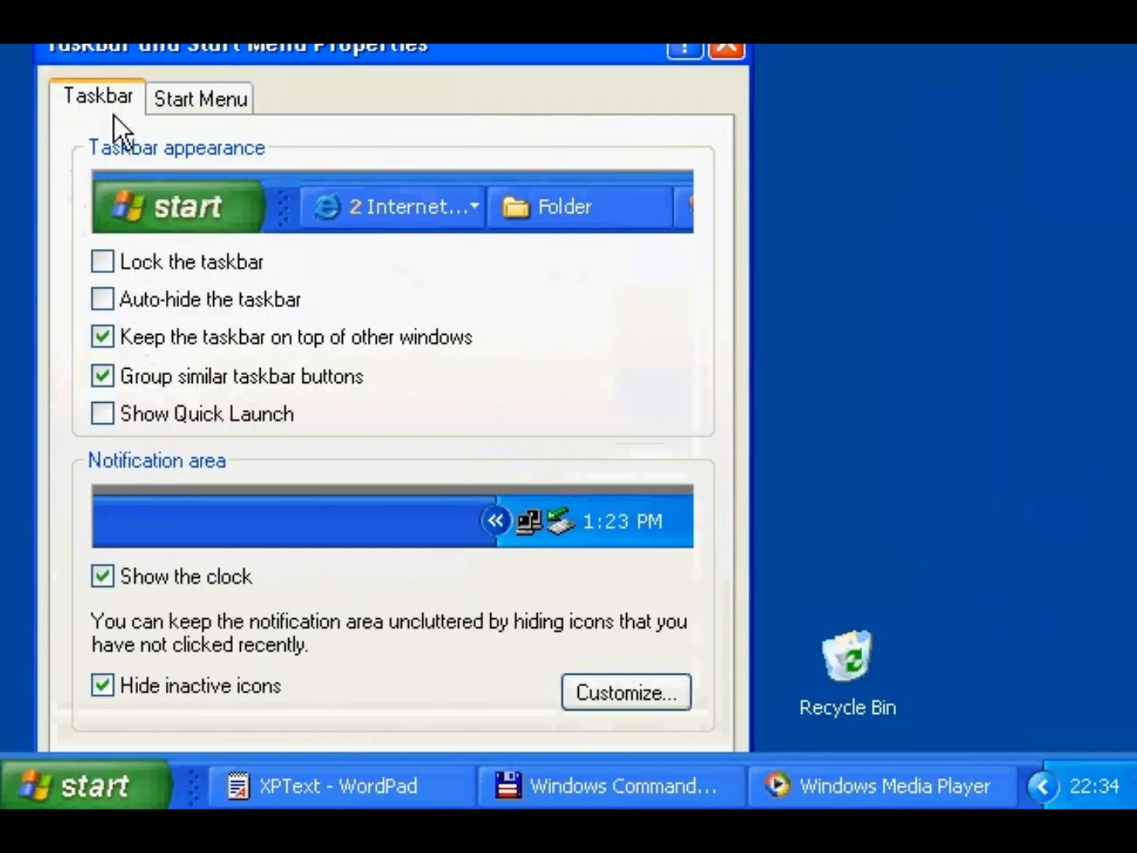
pyautogui.click(126, 306)
pyautogui.click(126, 306)
pyautogui.click(131, 333)
pyautogui.click(131, 334)
pyautogui.click(132, 377)
pyautogui.click(132, 377)
pyautogui.click(141, 410)
pyautogui.click(140, 410)
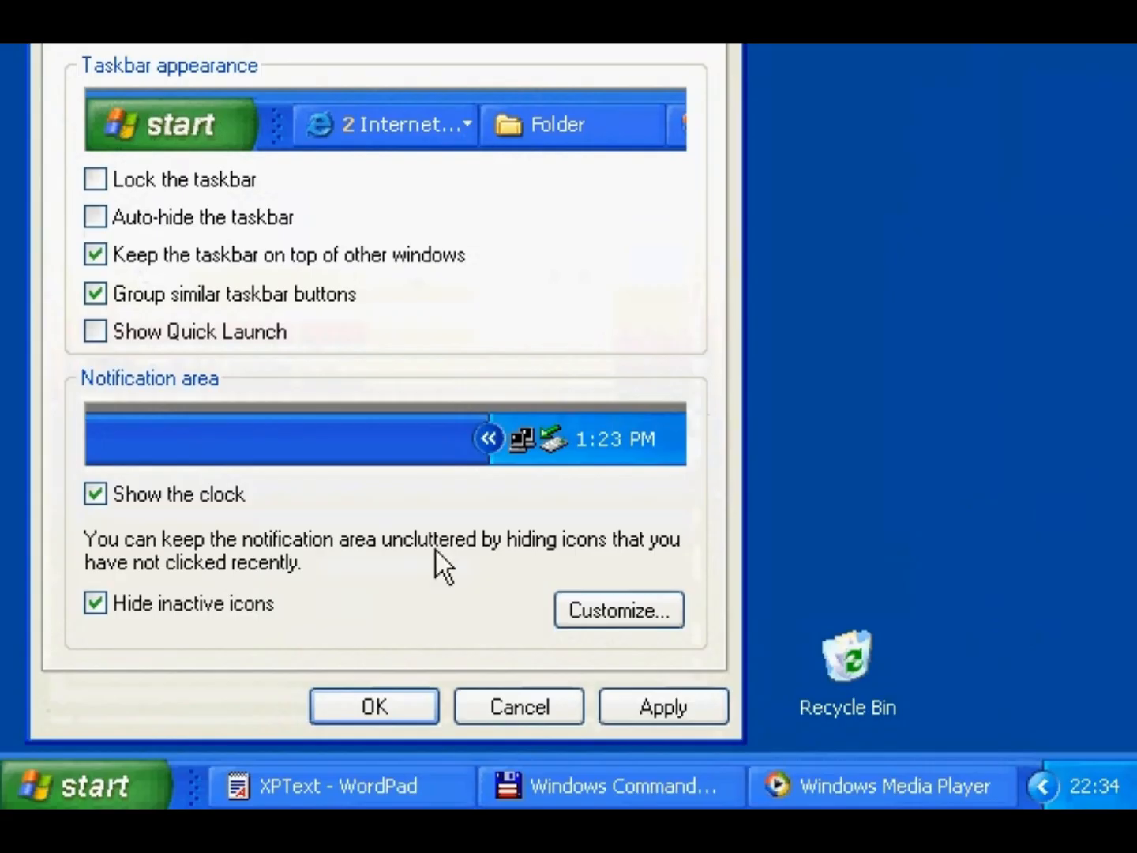
pyautogui.click(386, 703)
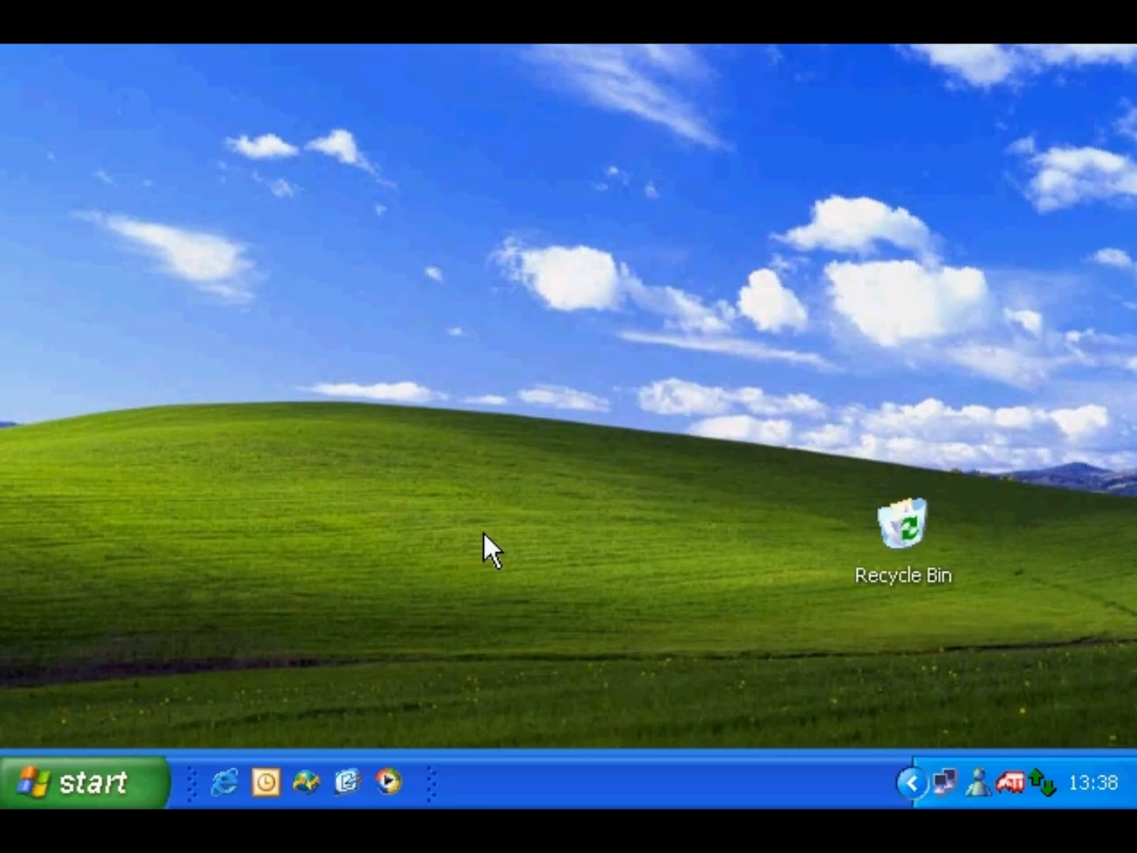
# - Open Set Program Access and Defaults from All Programs
pyautogui.click(82, 784)
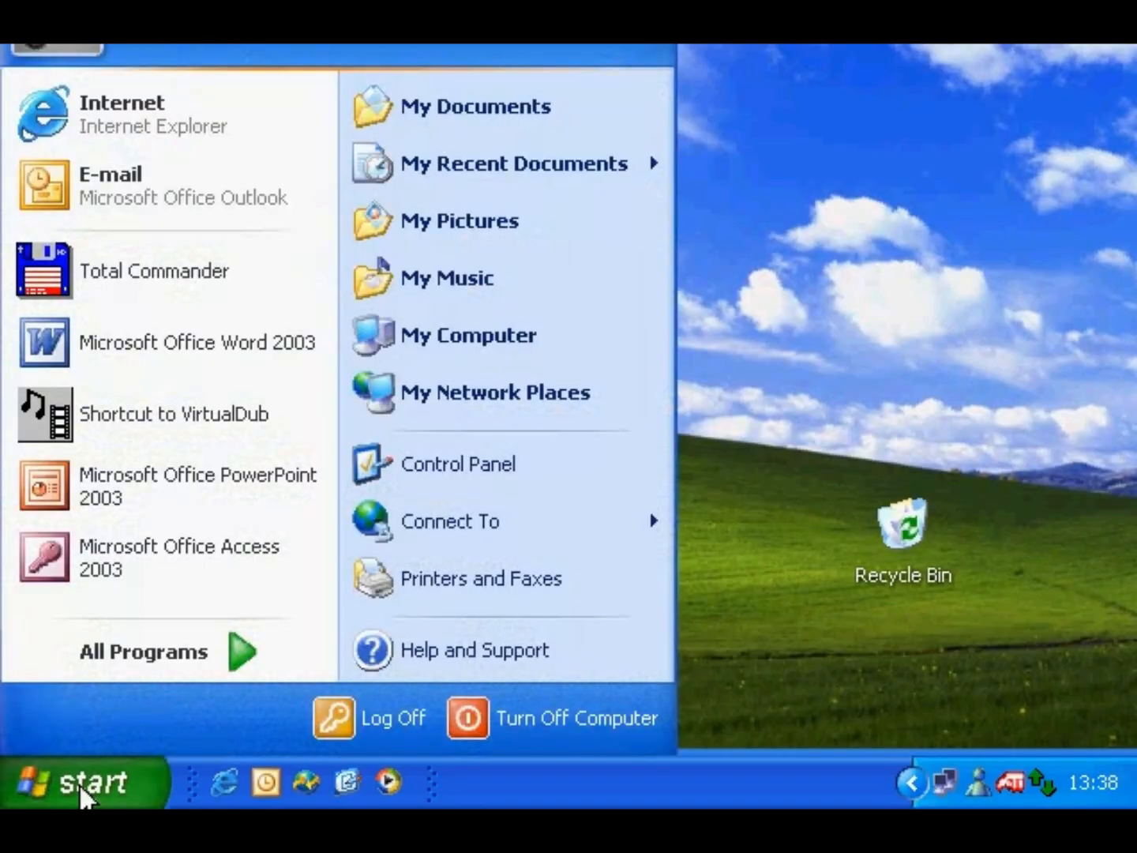
pyautogui.moveTo(96, 654)
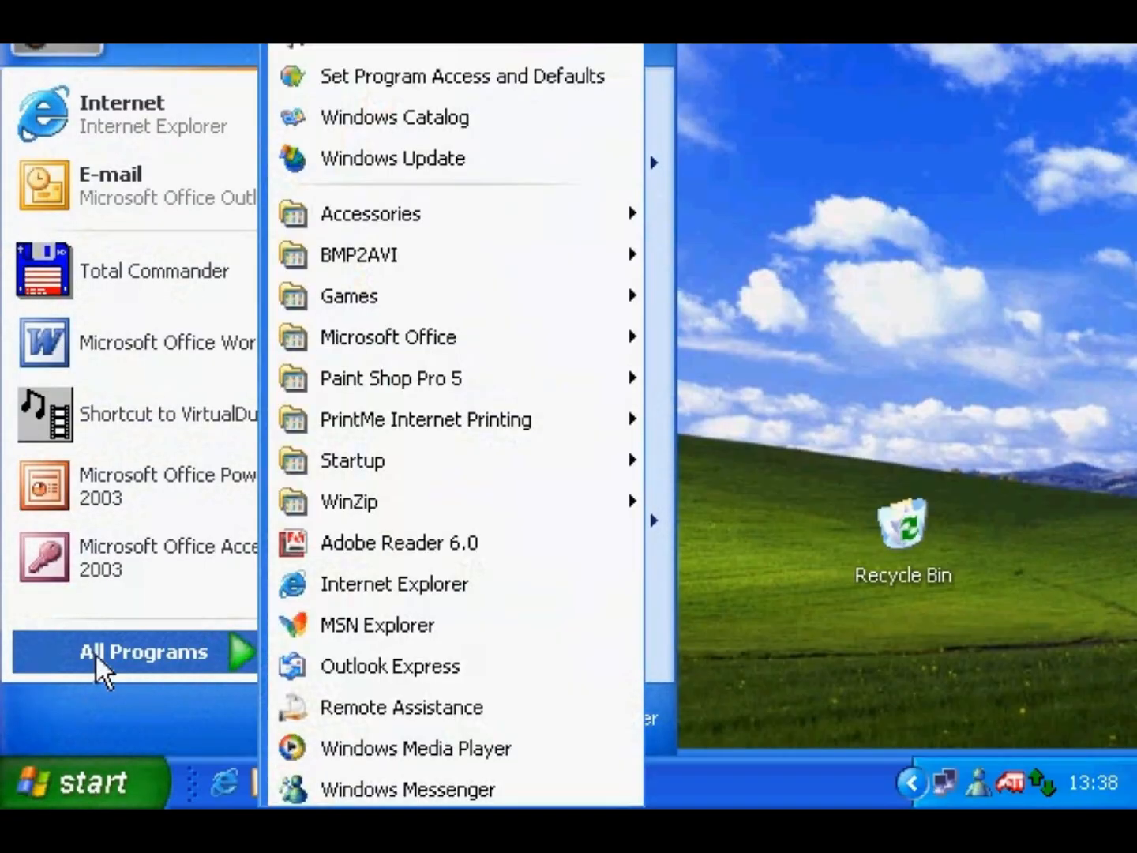
pyautogui.click(477, 82)
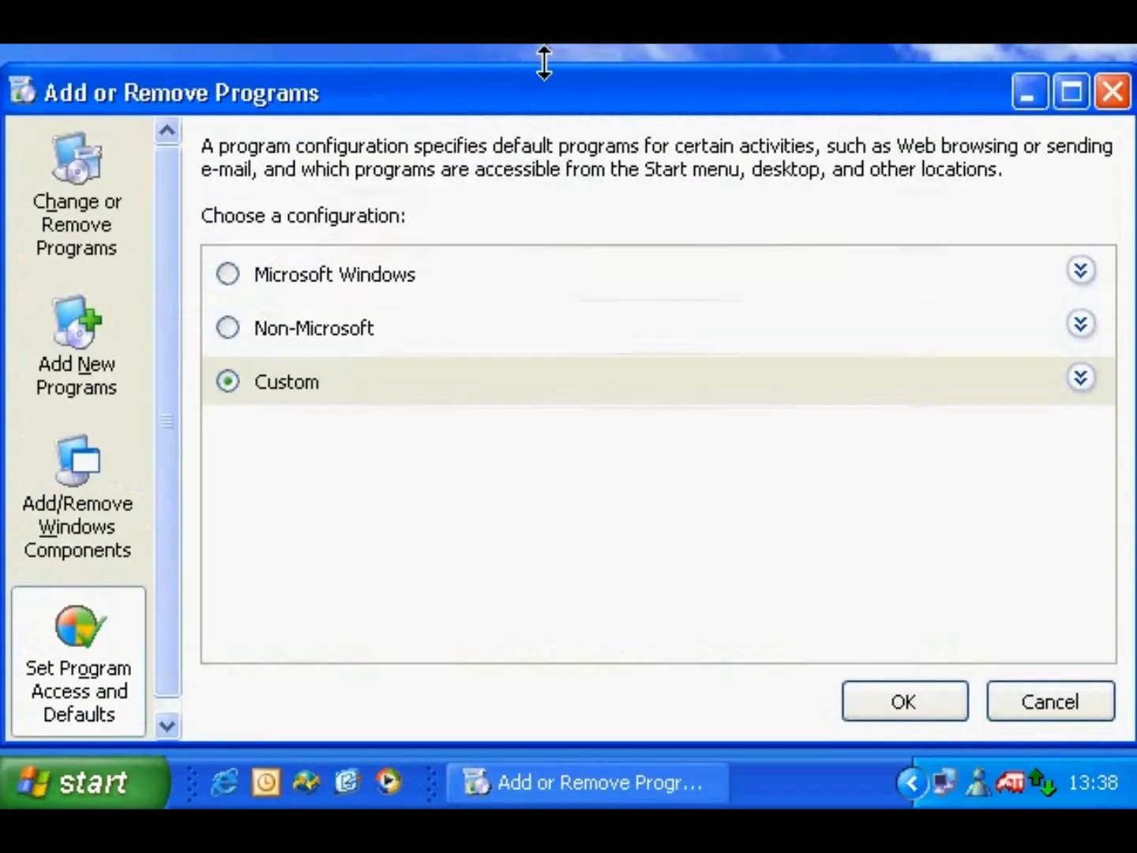
# - Expand the Non-Microsoft and Microsoft Windows configurations, then select Custom and scroll its options
pyautogui.click(296, 330)
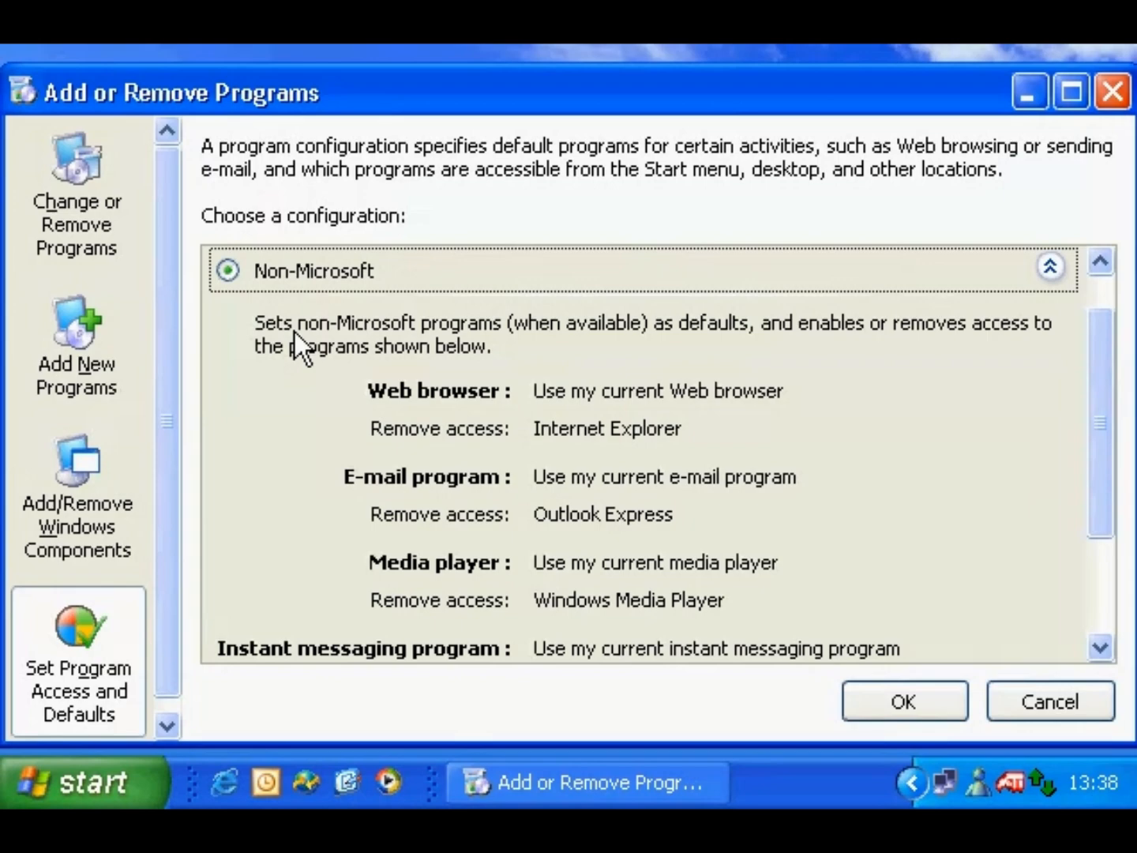
pyautogui.click(1051, 264)
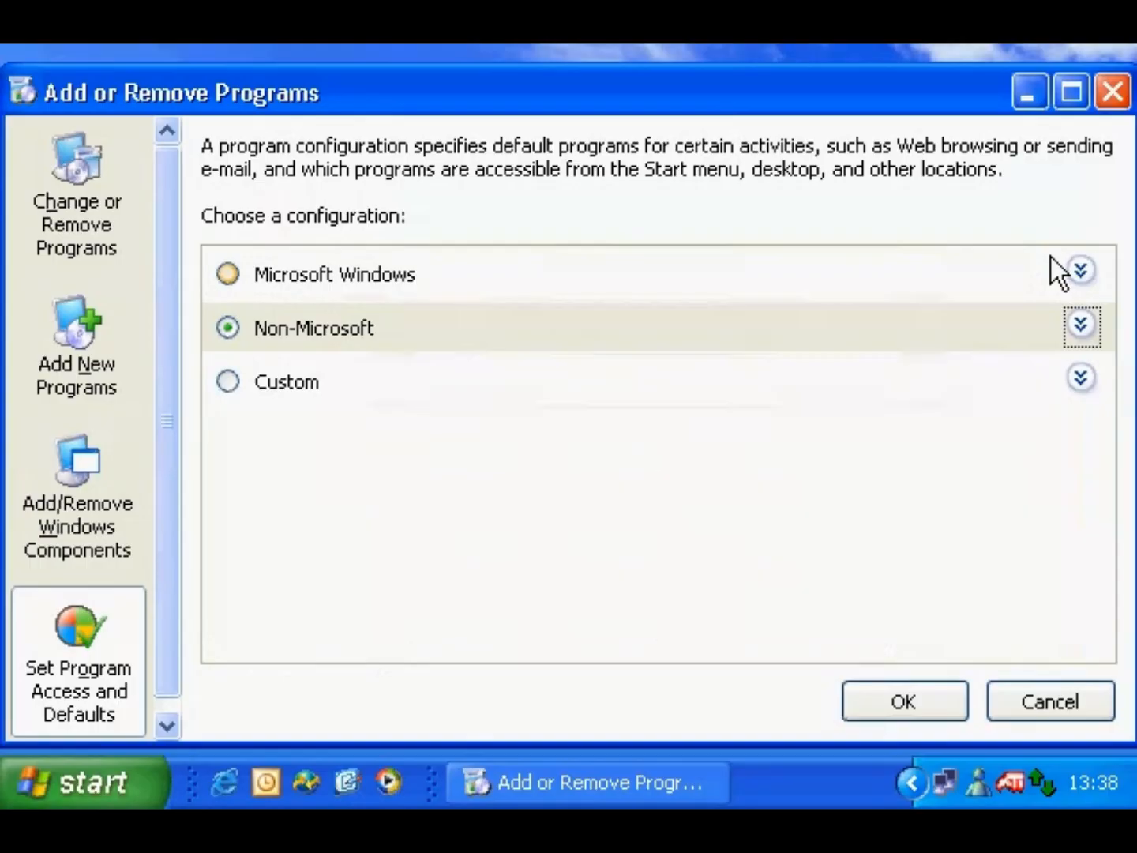
pyautogui.click(366, 283)
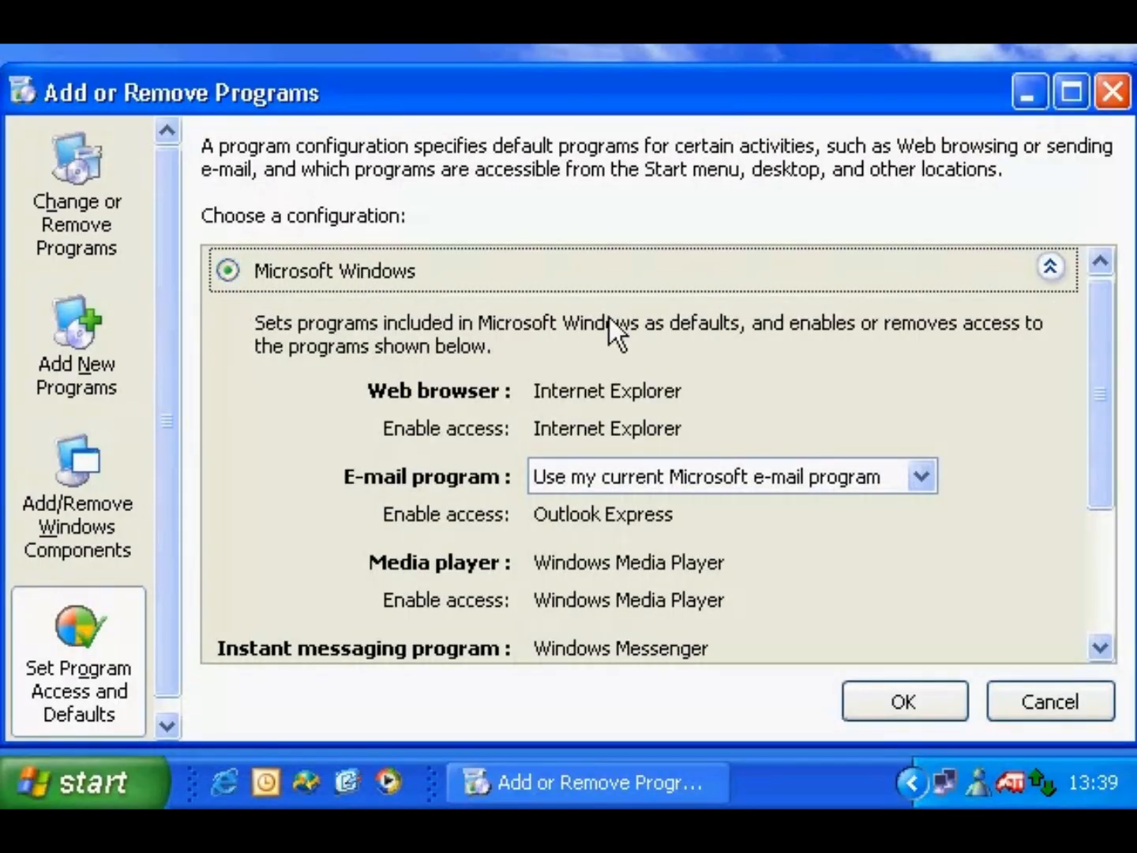
pyautogui.click(1050, 266)
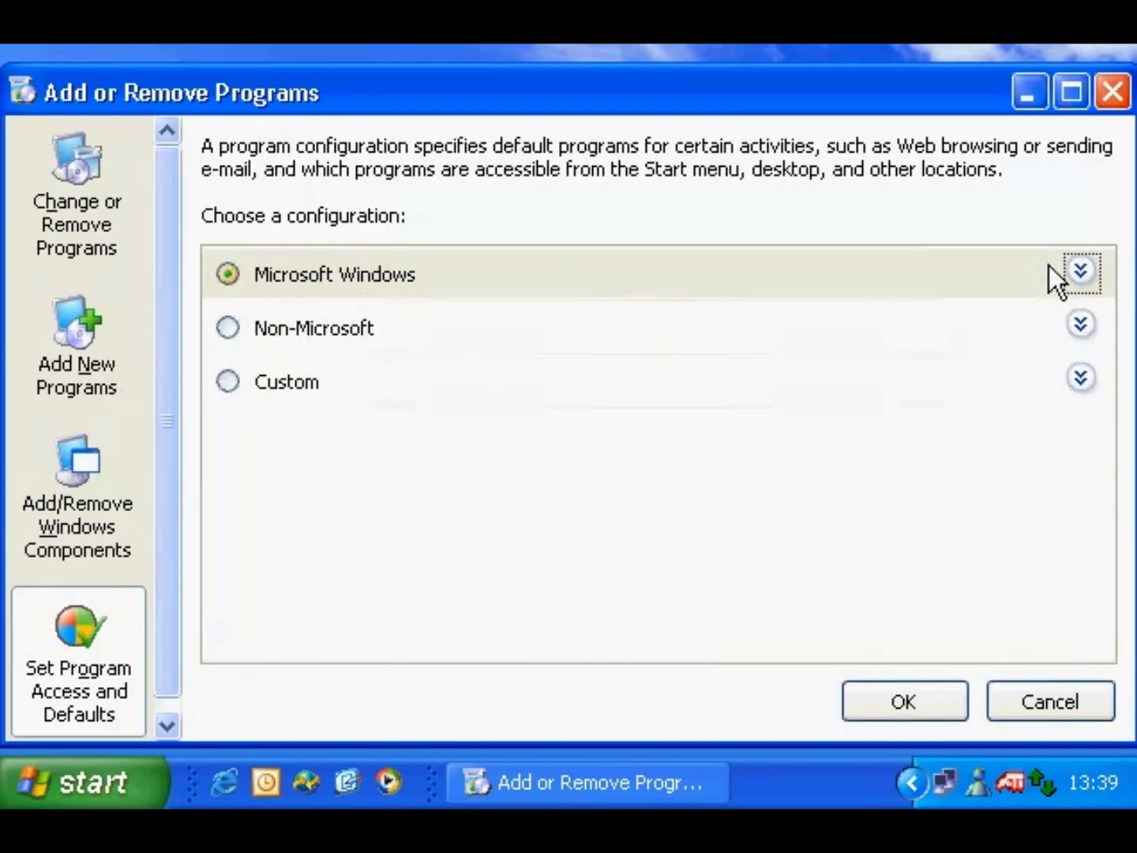
pyautogui.click(277, 385)
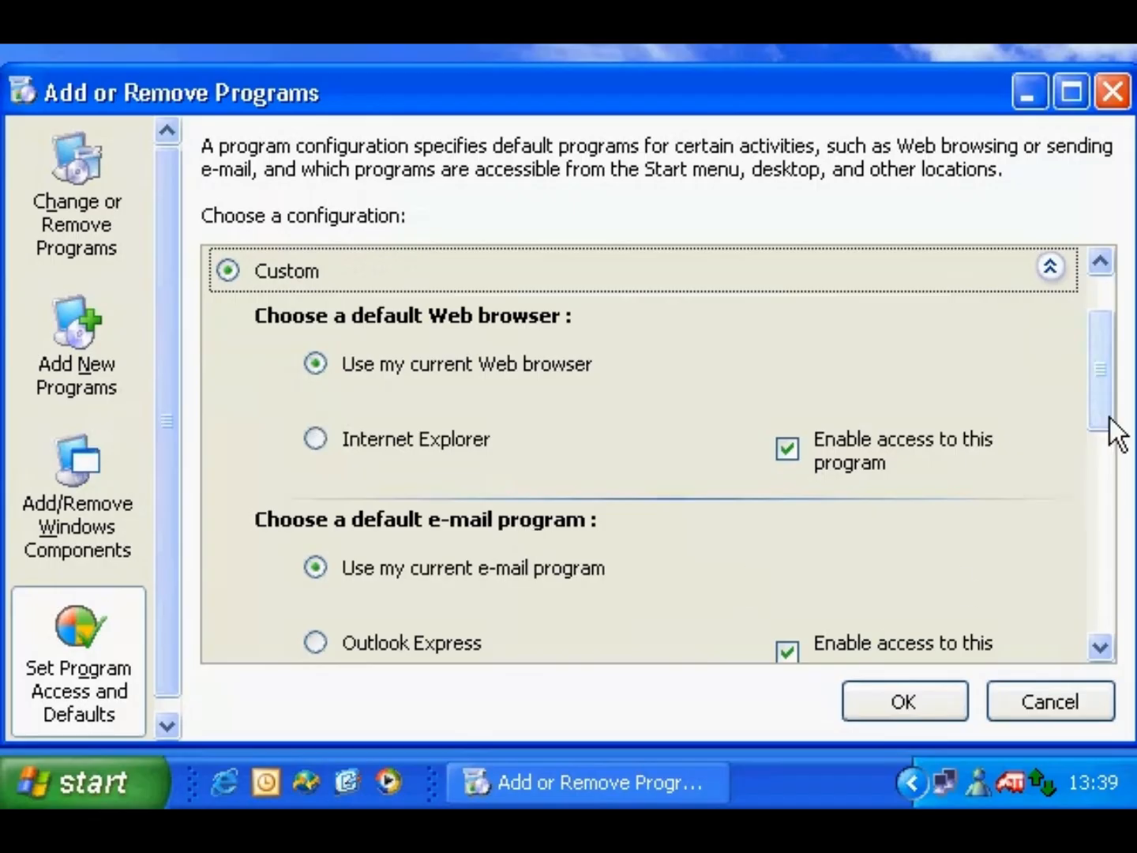
pyautogui.moveTo(1109, 417); pyautogui.dragTo(1125, 631)
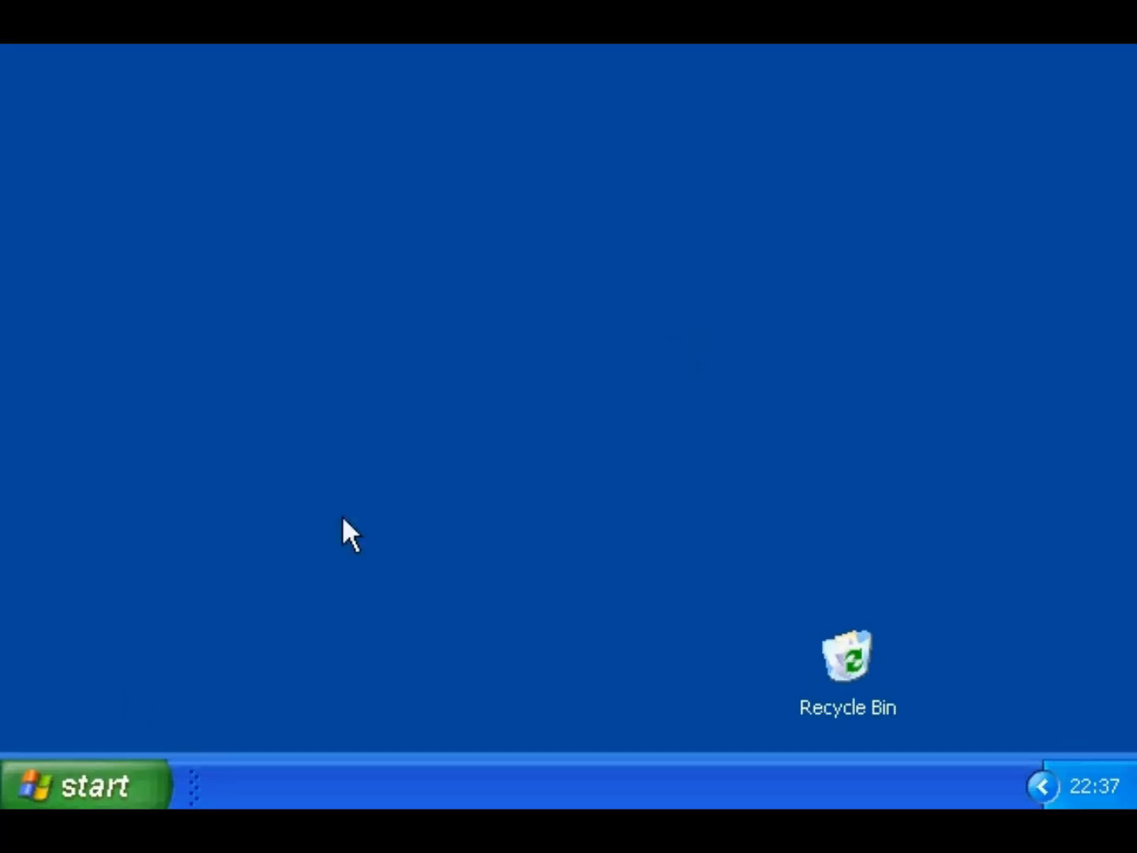
# - Open the Fonts folder via Control Panel and preview Arial Narrow Bold
pyautogui.click(90, 783)
pyautogui.click(441, 412)
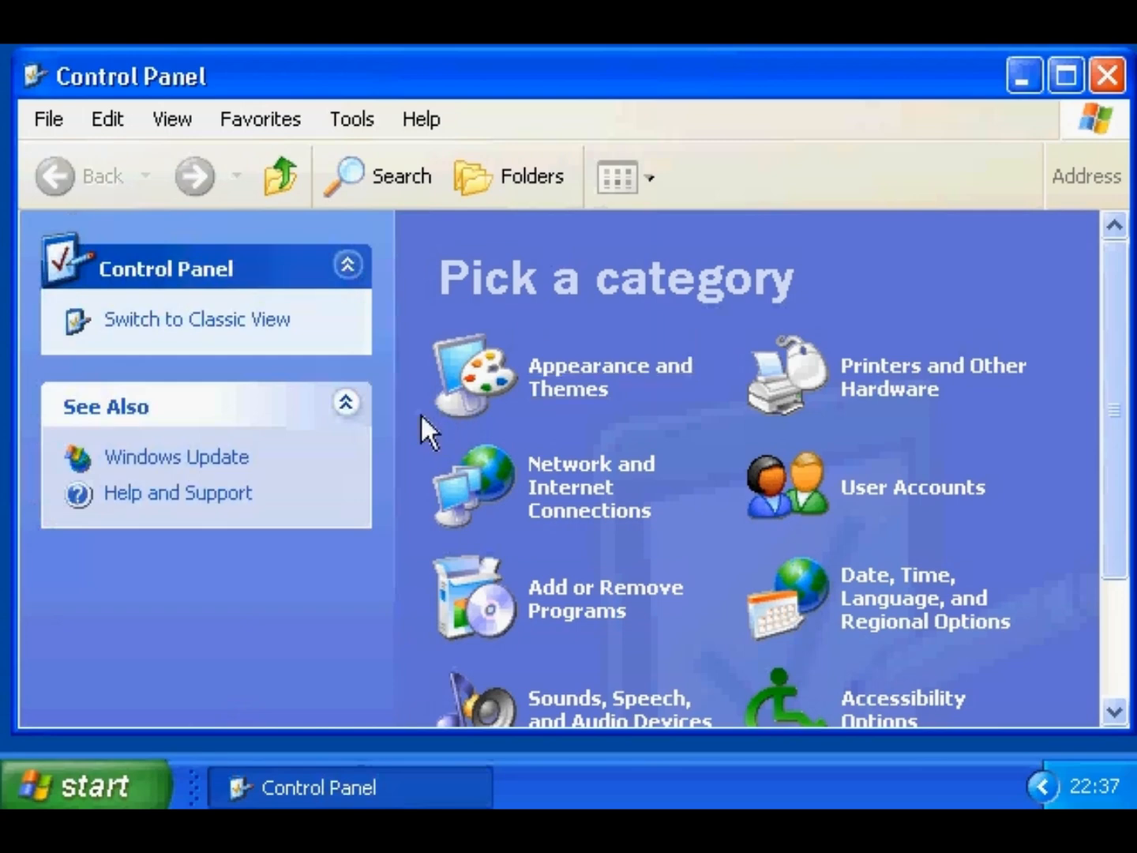
pyautogui.click(572, 380)
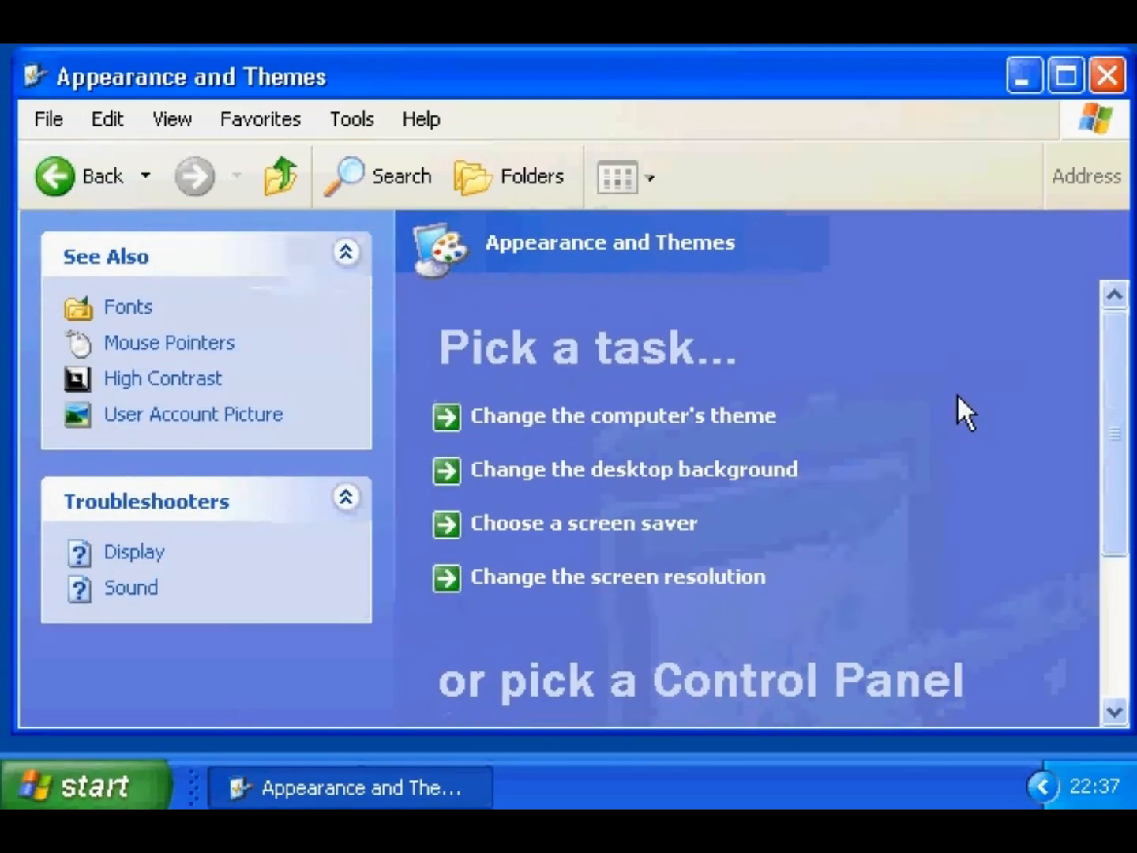
pyautogui.click(133, 309)
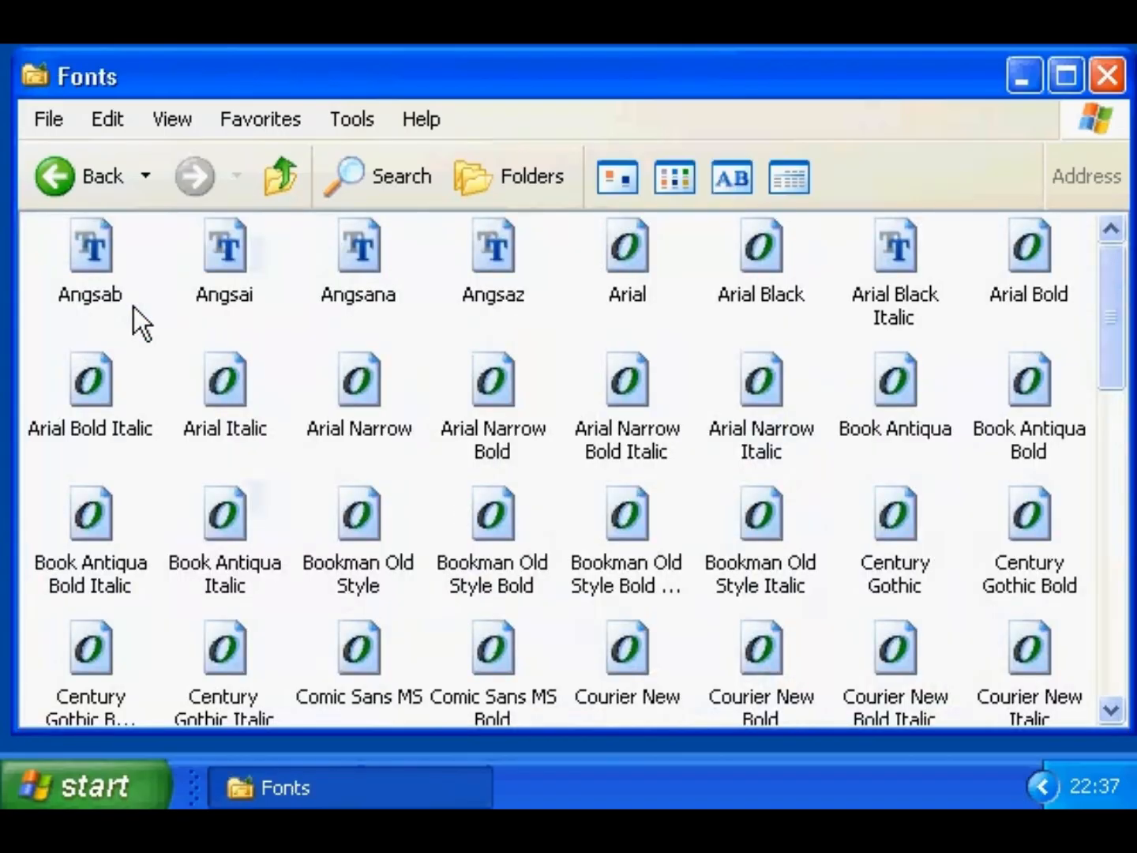
pyautogui.doubleClick(499, 398)
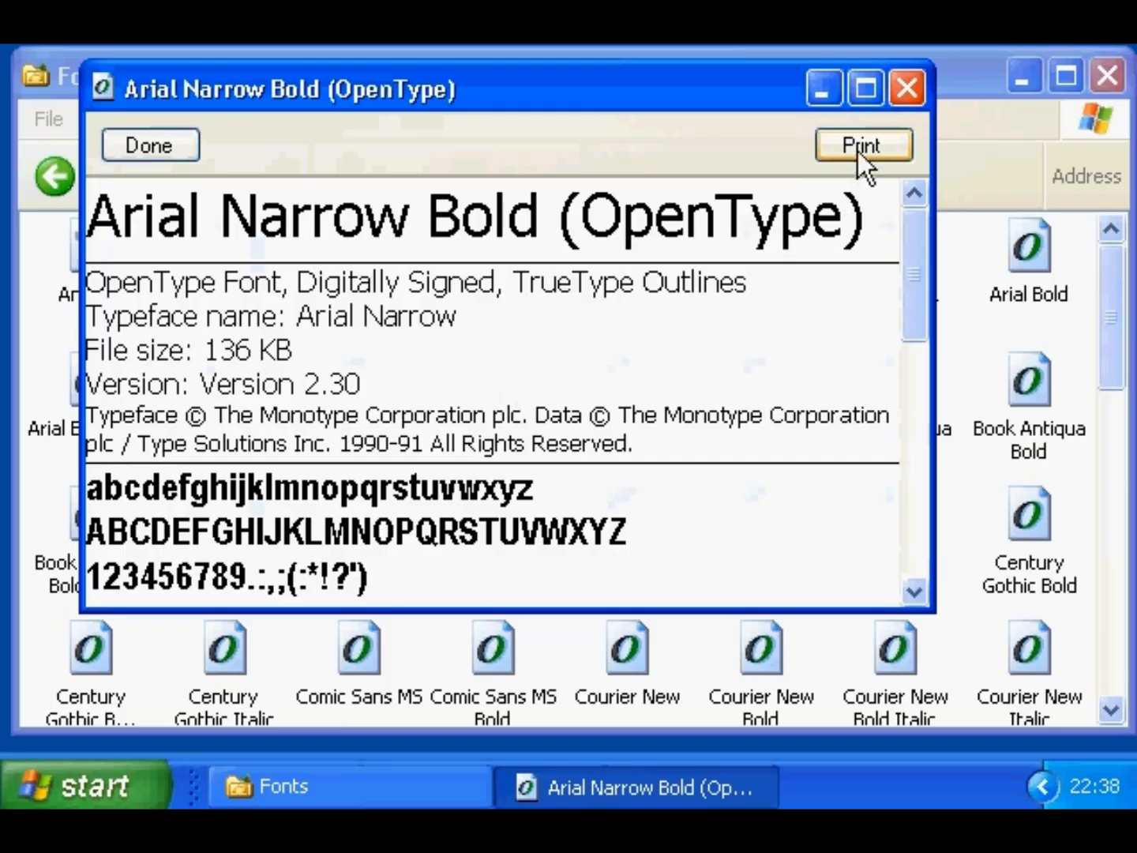
pyautogui.click(907, 90)
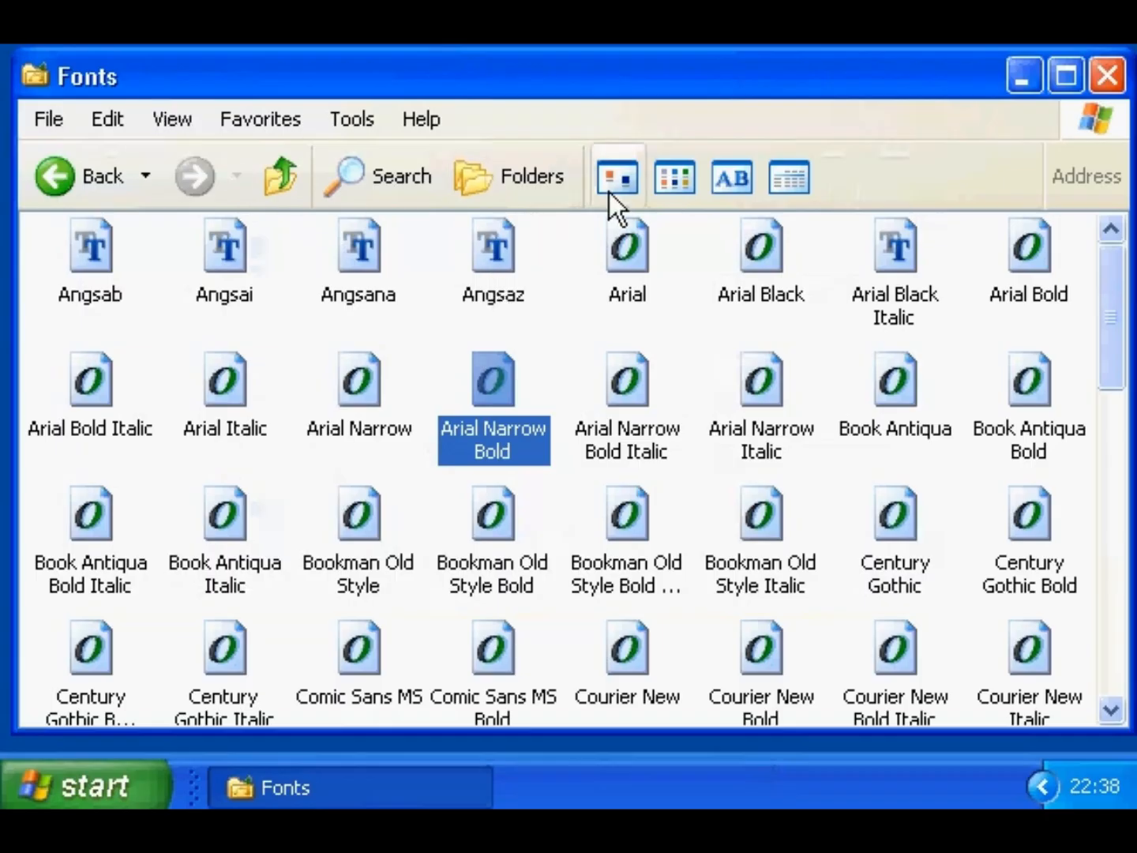
# - List the installed fonts by similarity to Arial
pyautogui.click(161, 118)
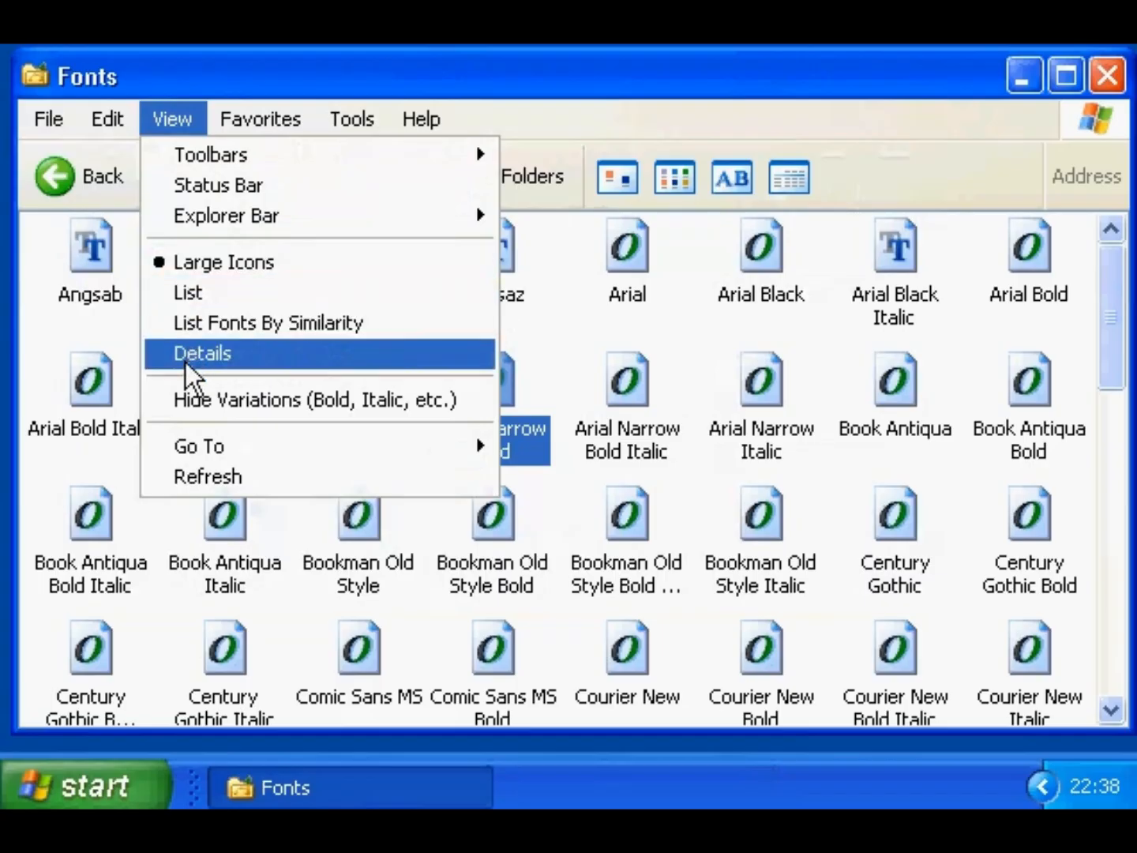
pyautogui.click(197, 330)
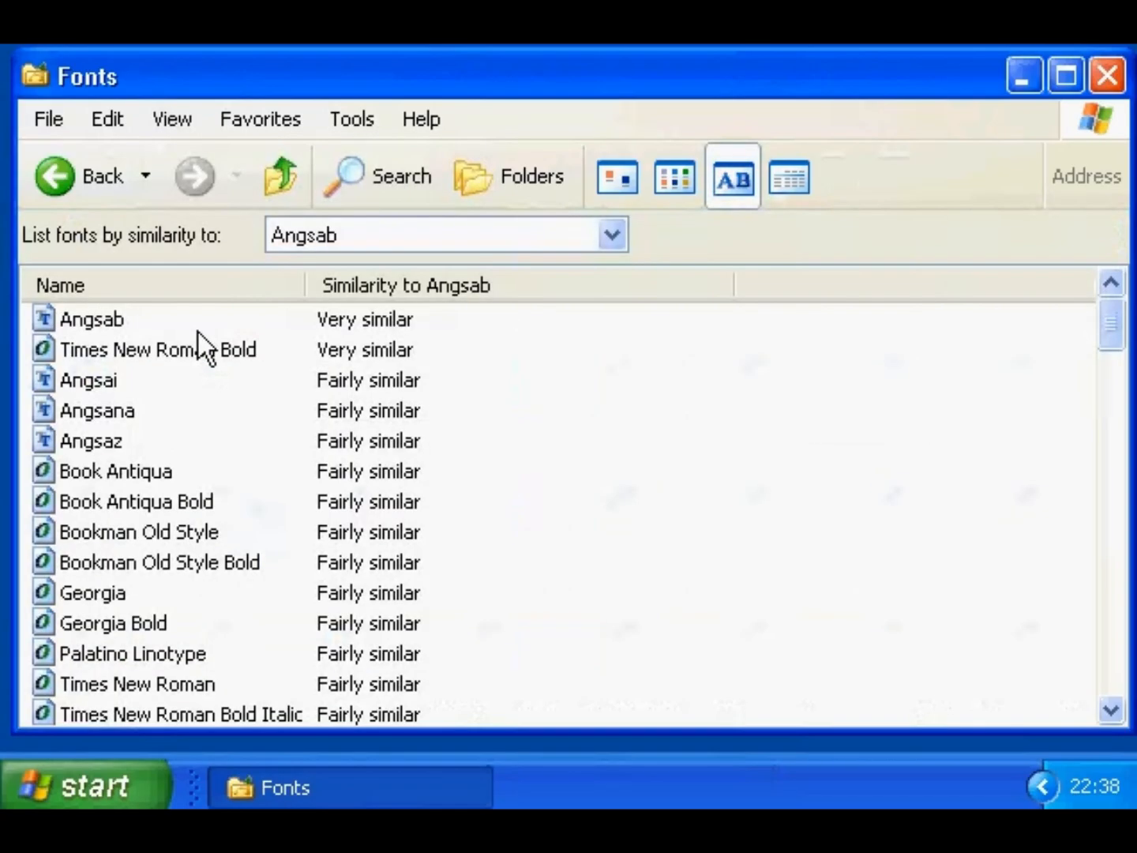
pyautogui.click(608, 232)
pyautogui.click(423, 64)
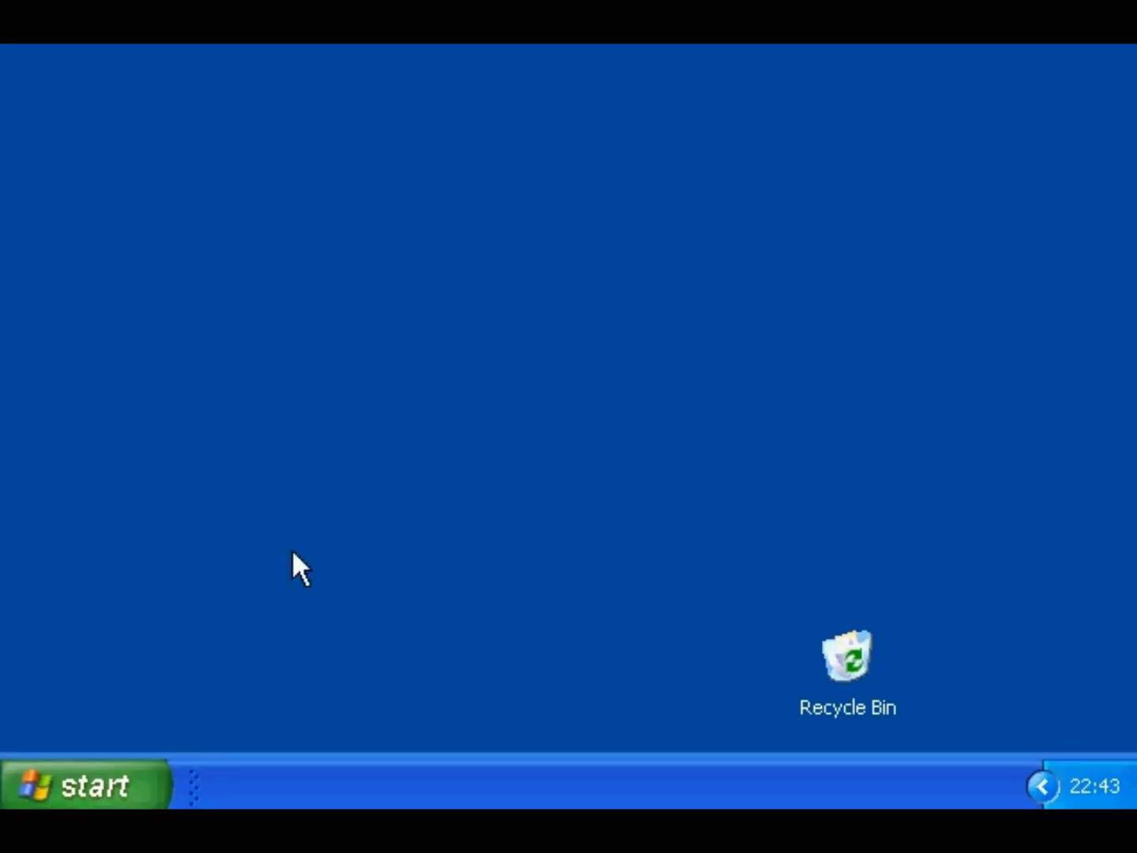
# - Open the Fonts folder from Control Panel and start Install New Font
pyautogui.click(130, 778)
pyautogui.click(444, 417)
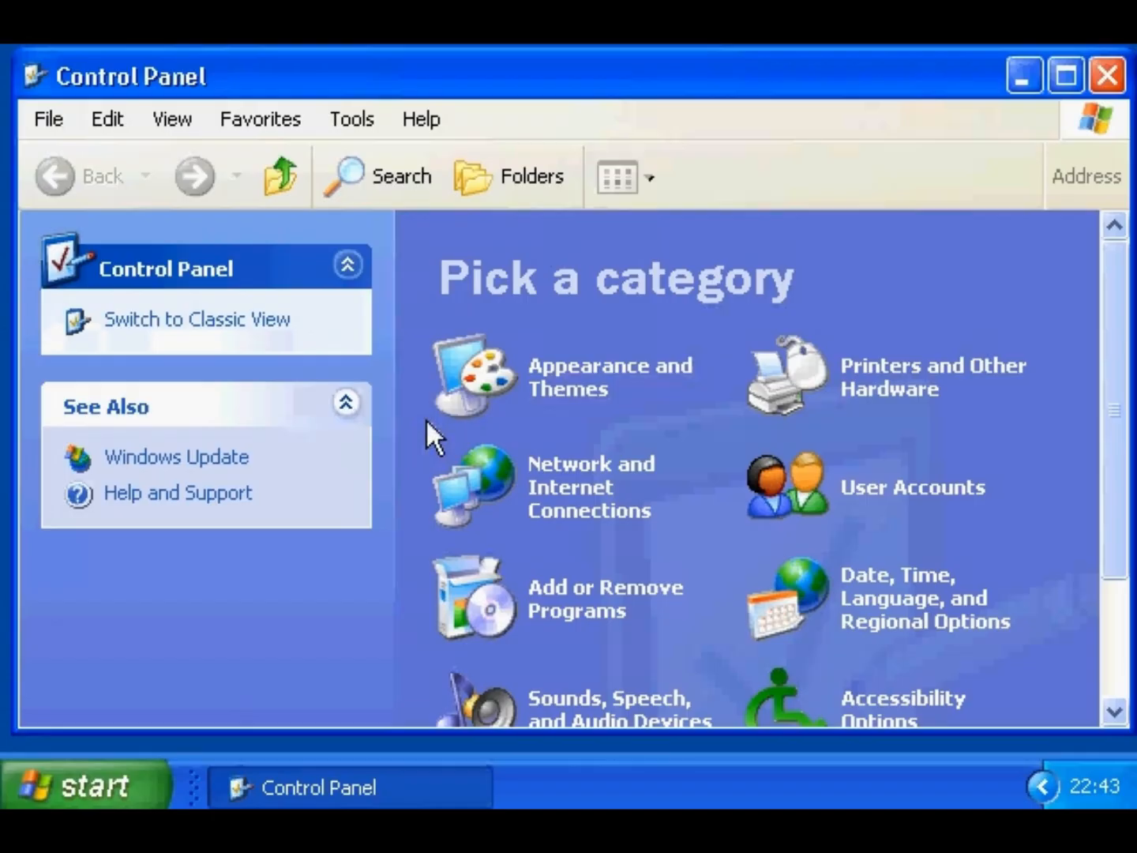
pyautogui.click(541, 388)
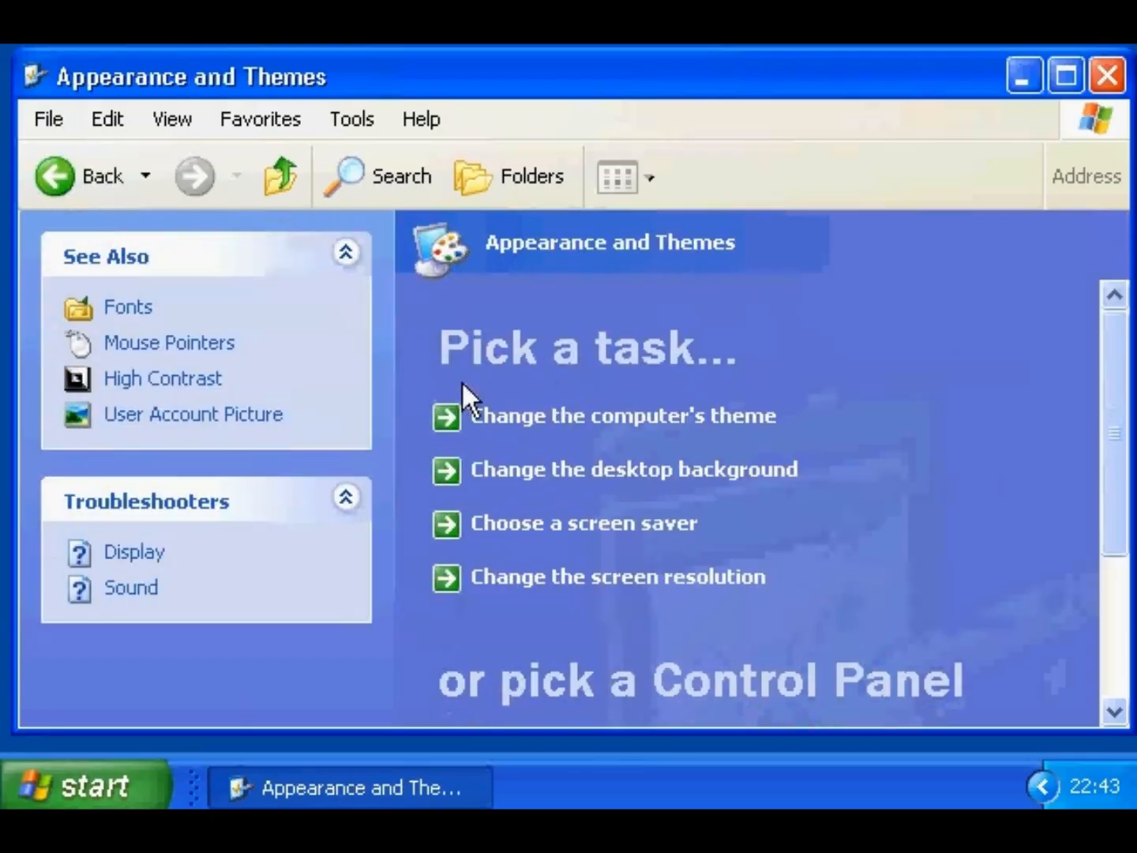
pyautogui.click(147, 310)
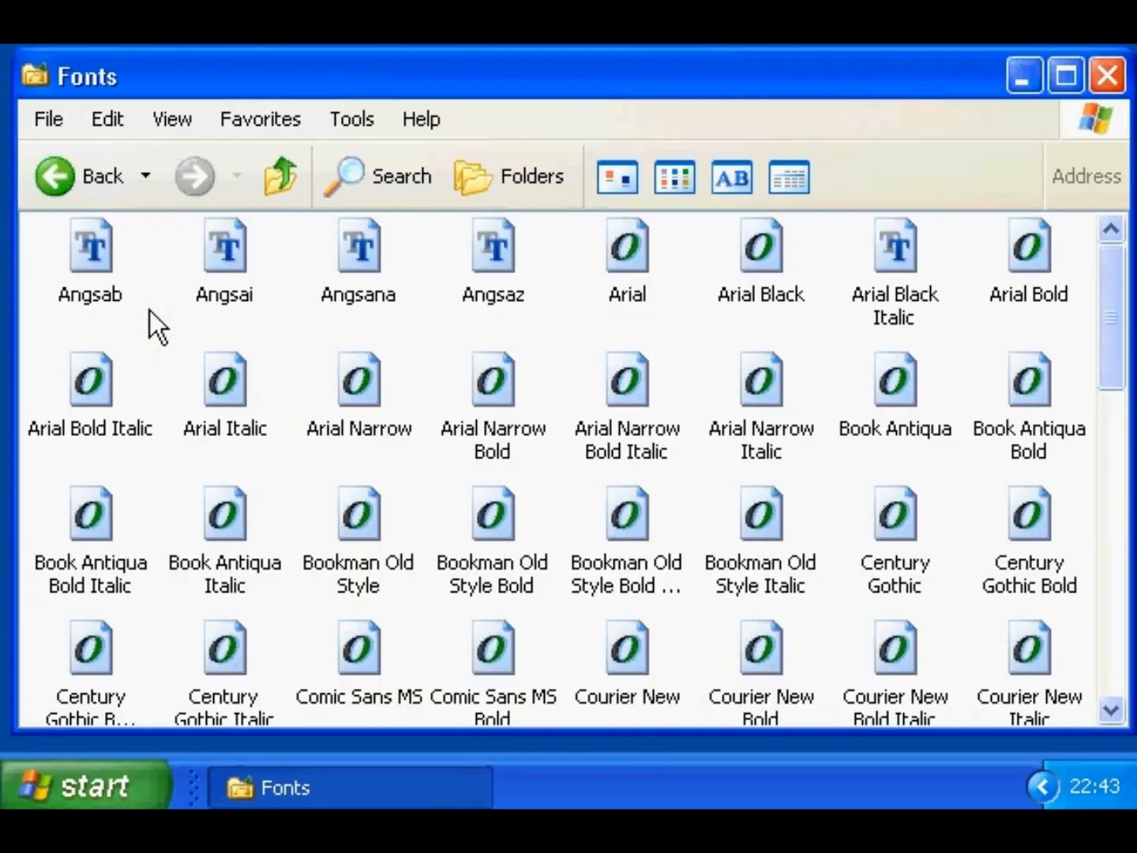
pyautogui.click(46, 119)
pyautogui.click(51, 219)
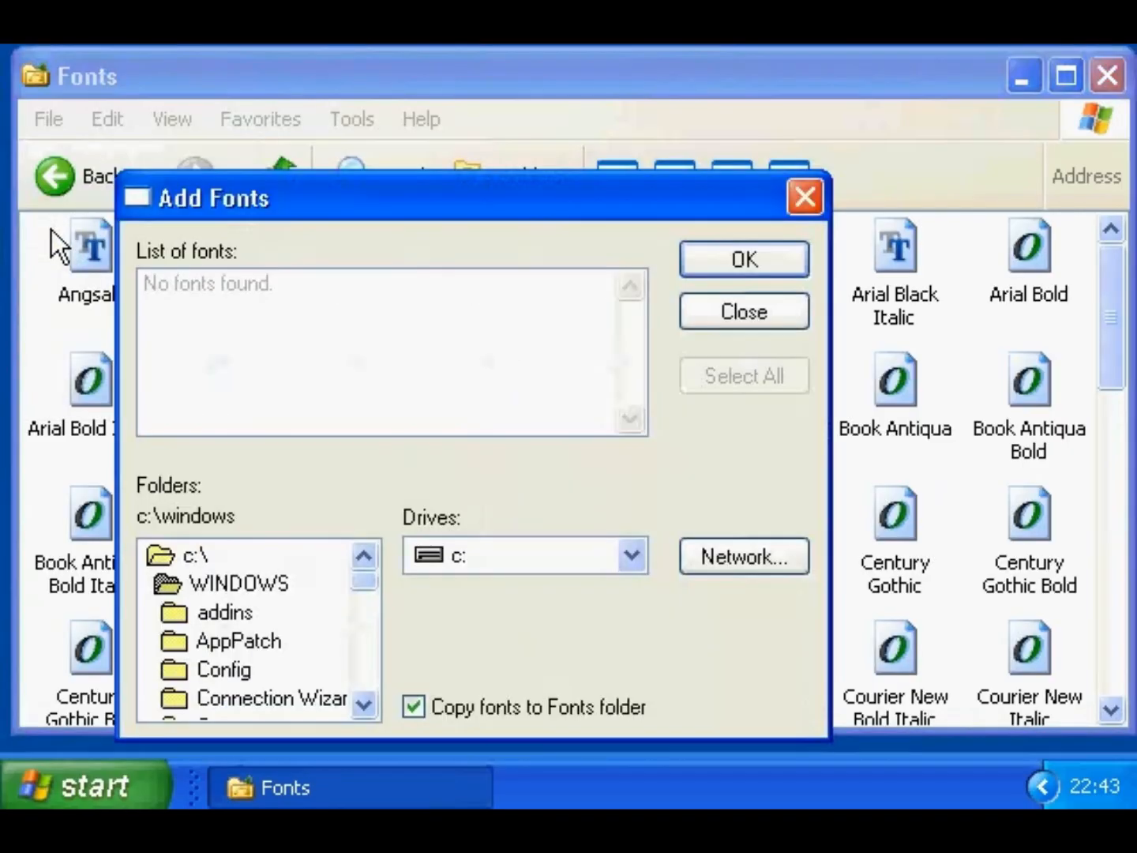
# - Install DearTeacher-Normal and Delegate-Normal from c:\utility\fonts
pyautogui.doubleClick(185, 552)
pyautogui.scroll(-1, 330, 675)
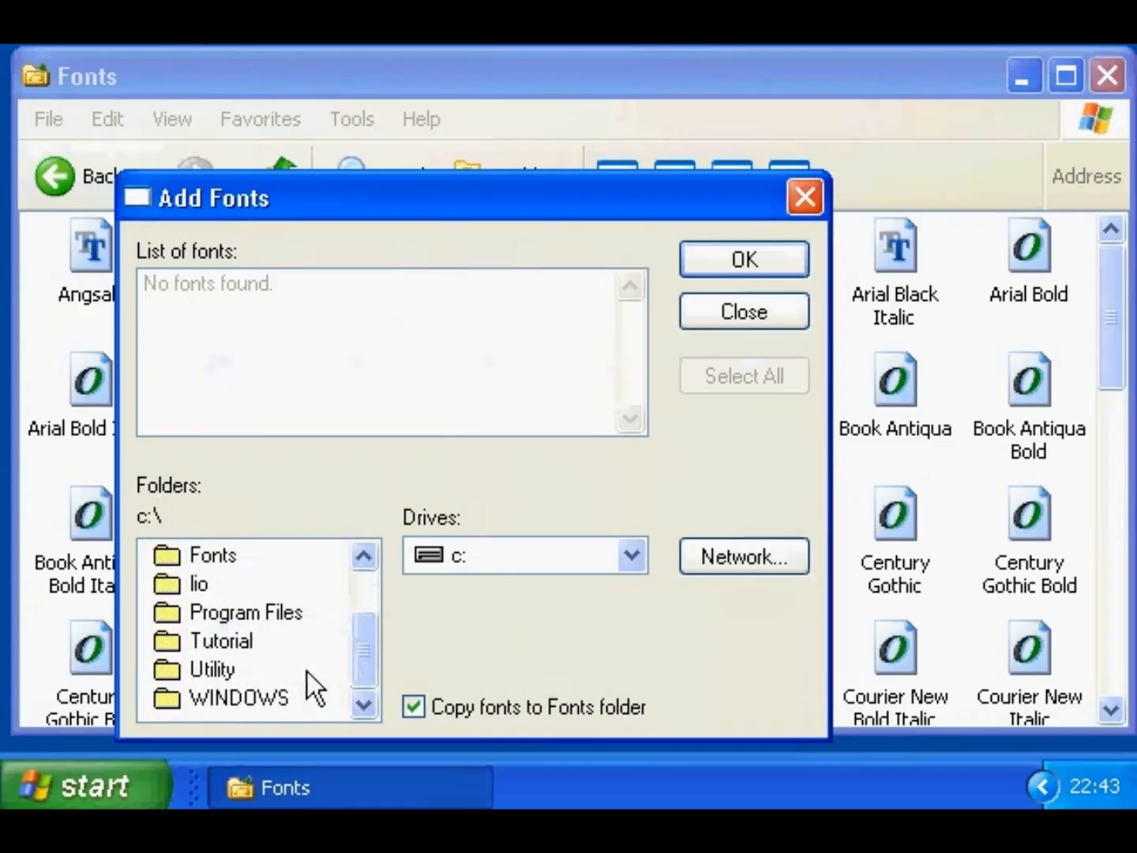
pyautogui.doubleClick(230, 671)
pyautogui.doubleClick(289, 642)
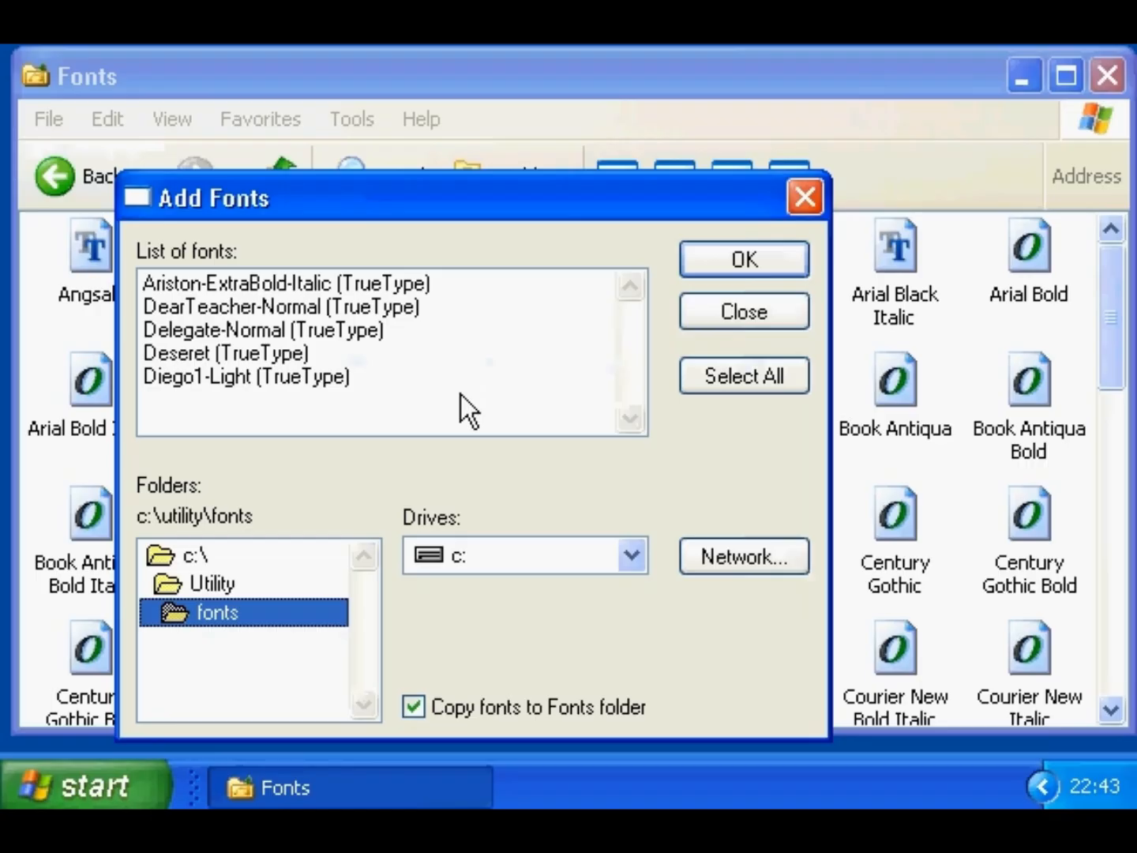
pyautogui.click(315, 308)
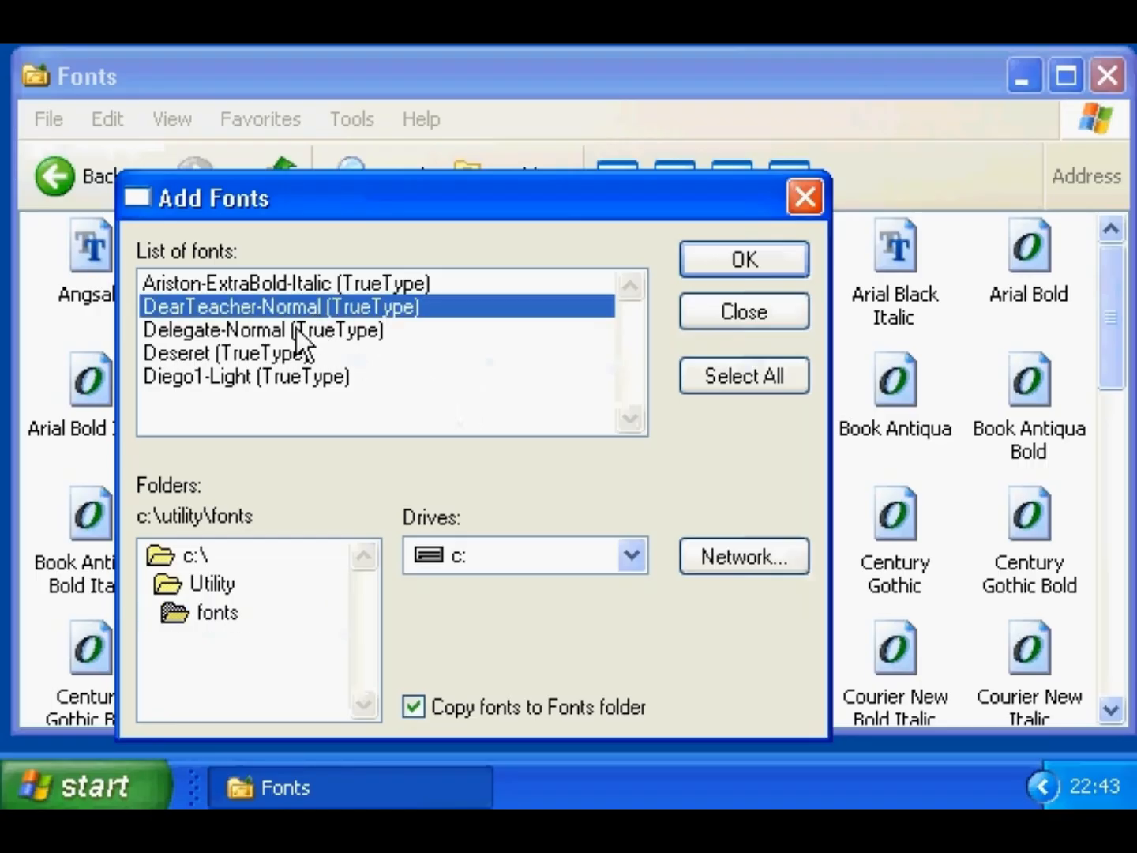
pyautogui.keyDown('ctrl'); pyautogui.click(293, 331); pyautogui.keyUp('ctrl')
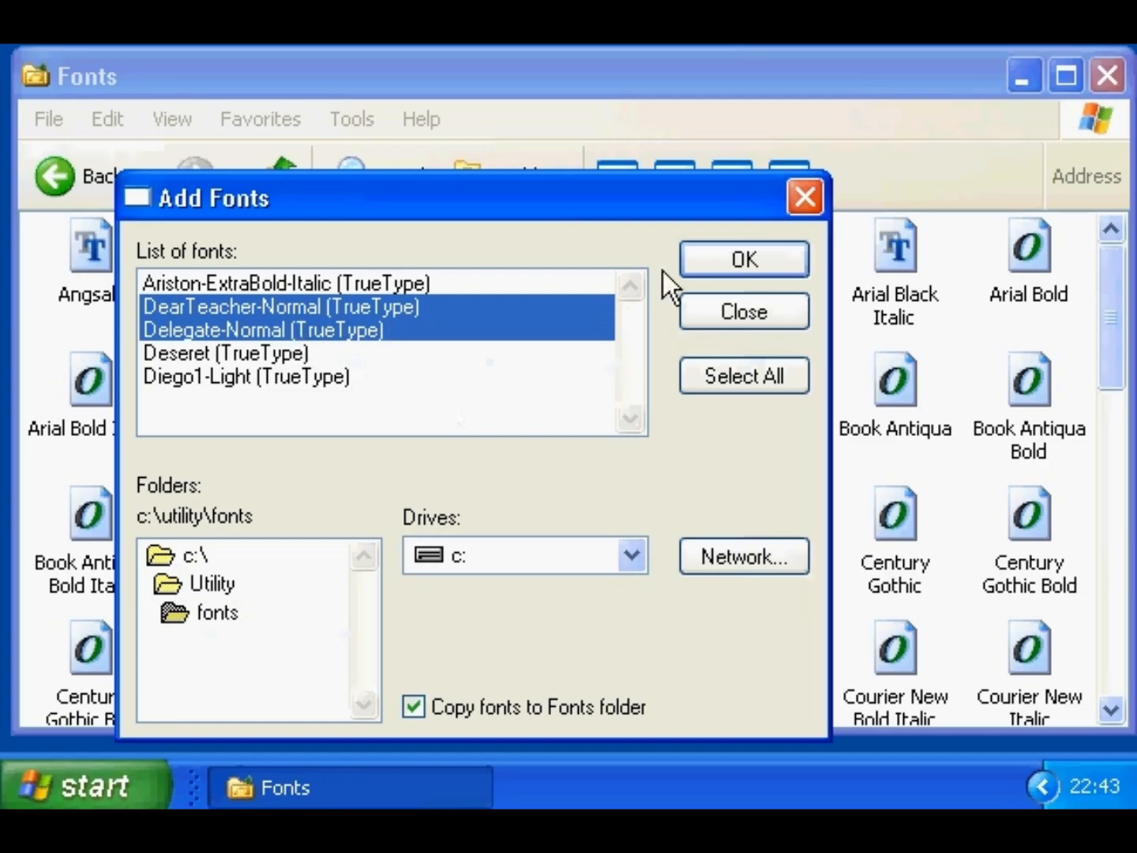
pyautogui.click(707, 261)
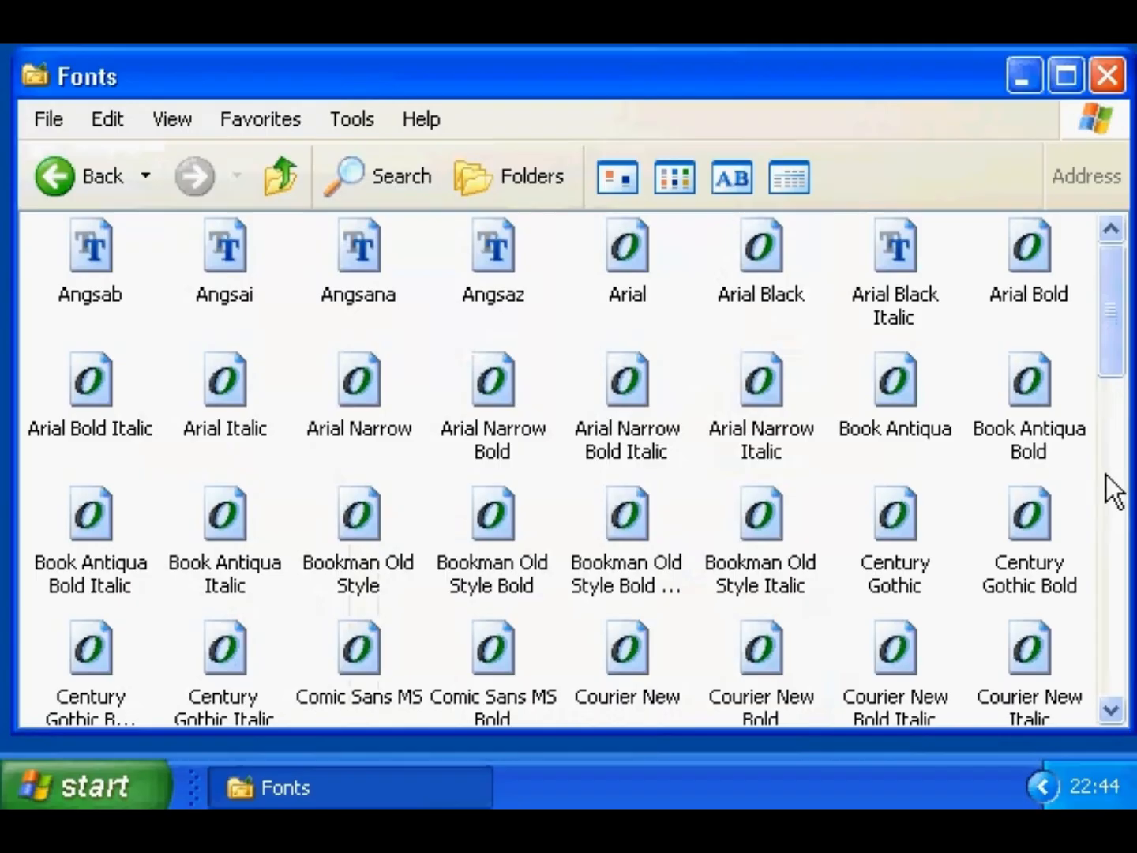
# - Drag the Delegate-Normal font from the Fonts folder onto the Recycle Bin and confirm deletion
pyautogui.click(1112, 491)
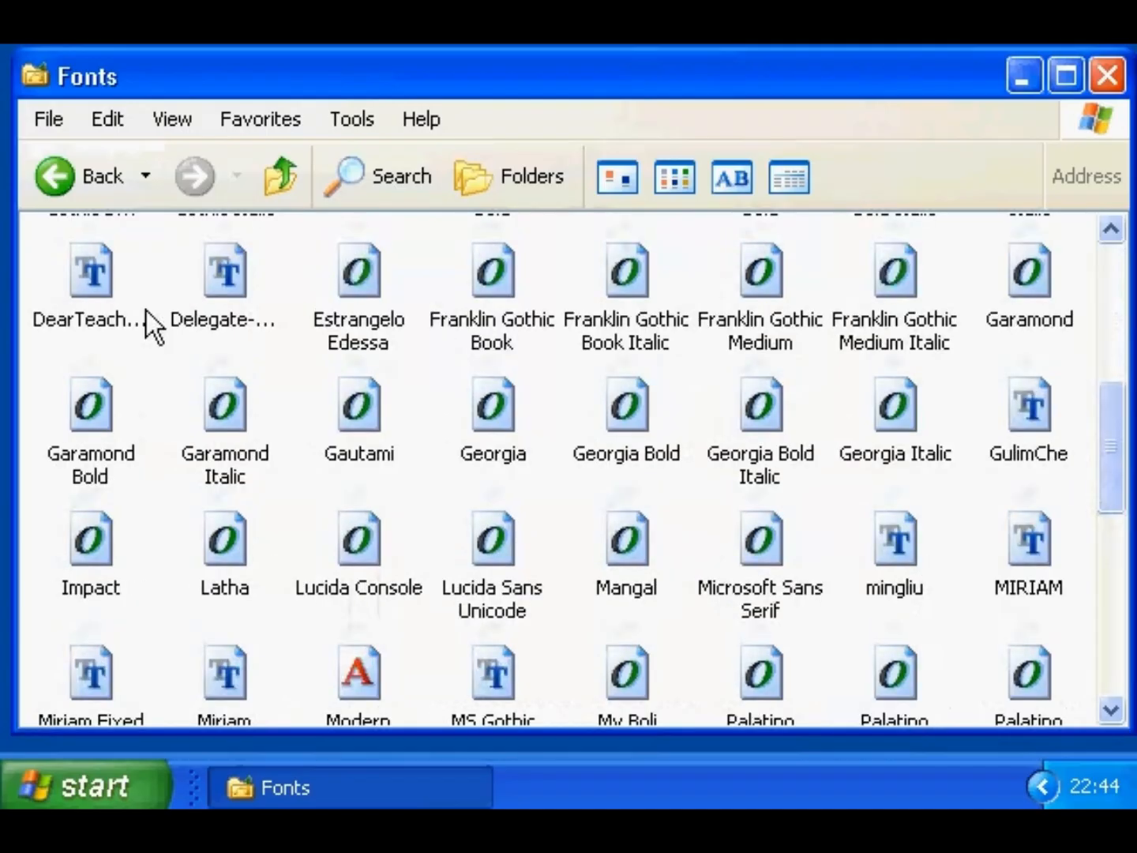
pyautogui.click(142, 321)
pyautogui.click(223, 273)
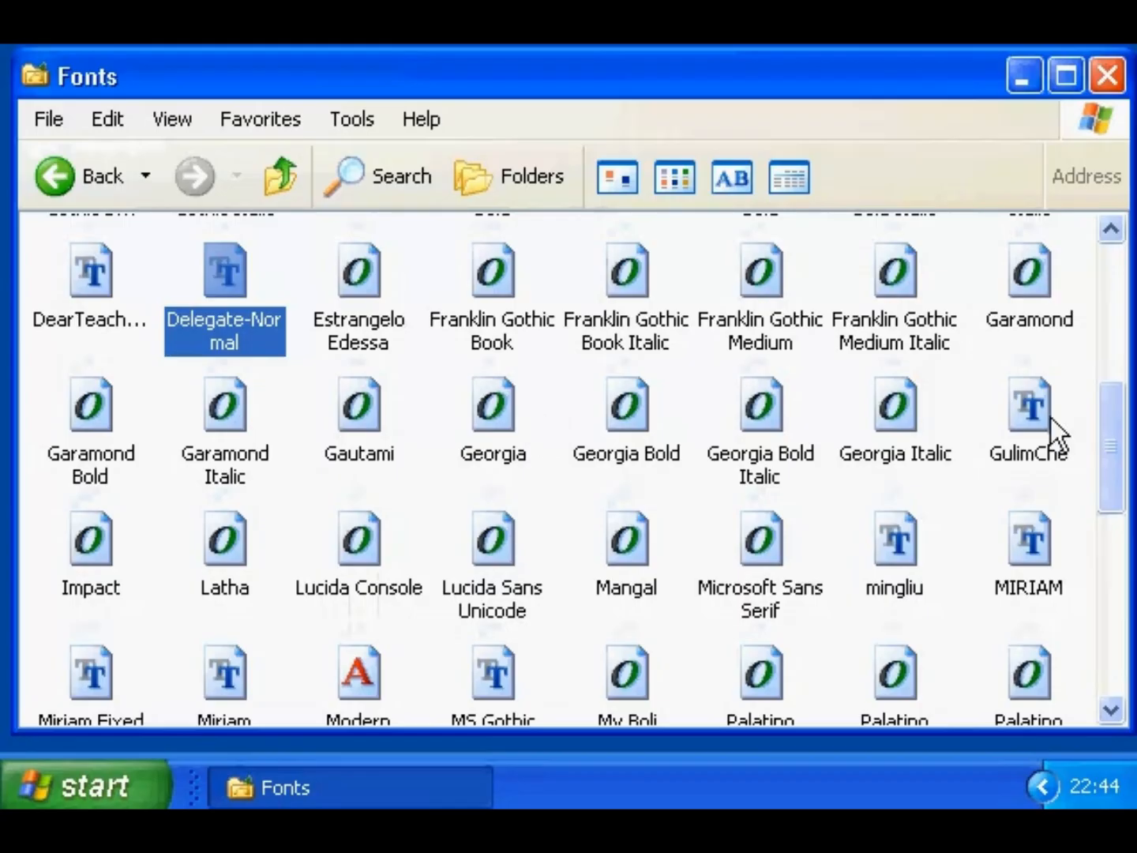
pyautogui.moveTo(1127, 386); pyautogui.dragTo(764, 441)
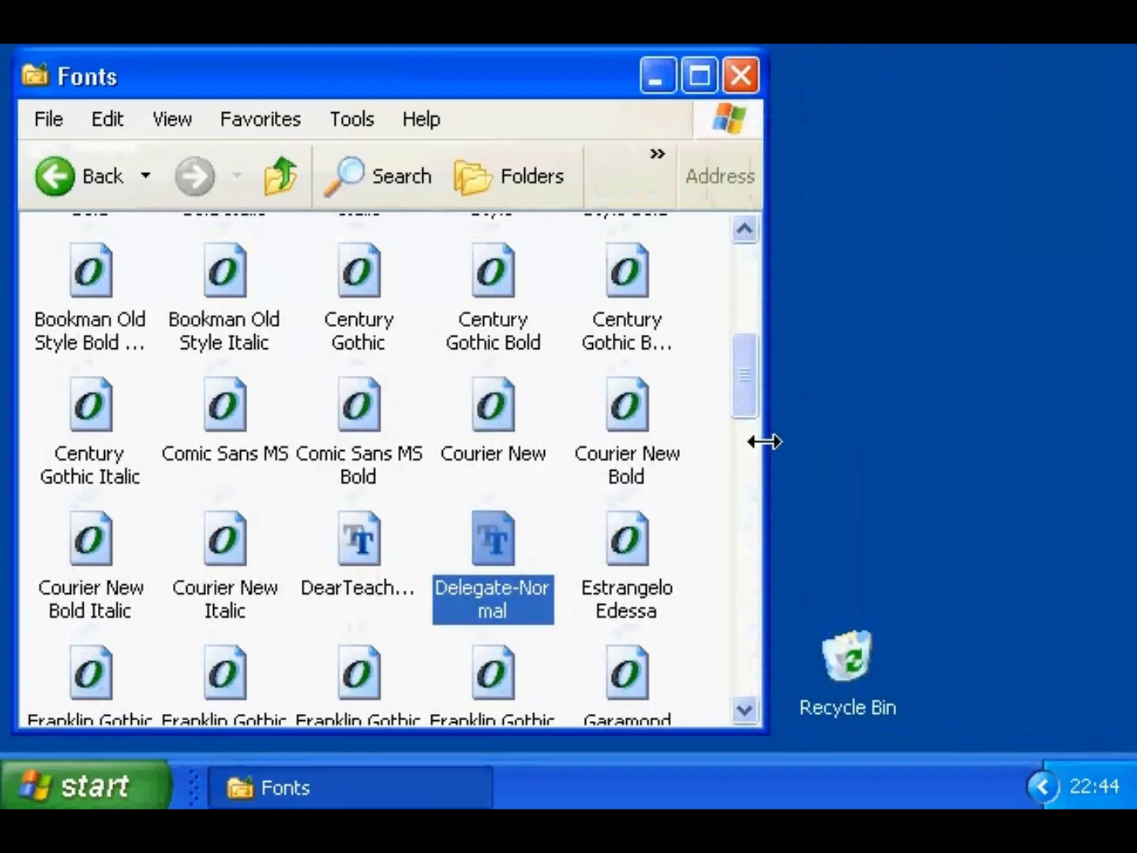
pyautogui.moveTo(490, 553); pyautogui.dragTo(858, 654)
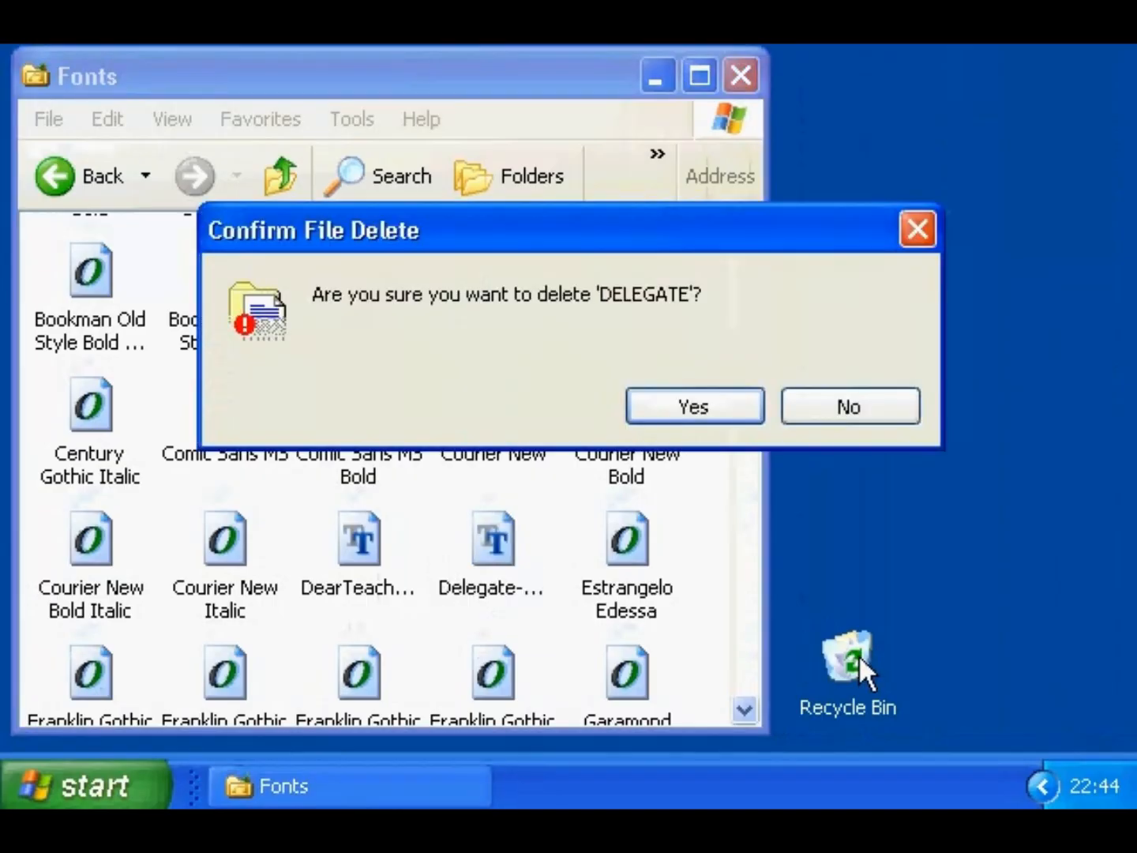
pyautogui.click(716, 416)
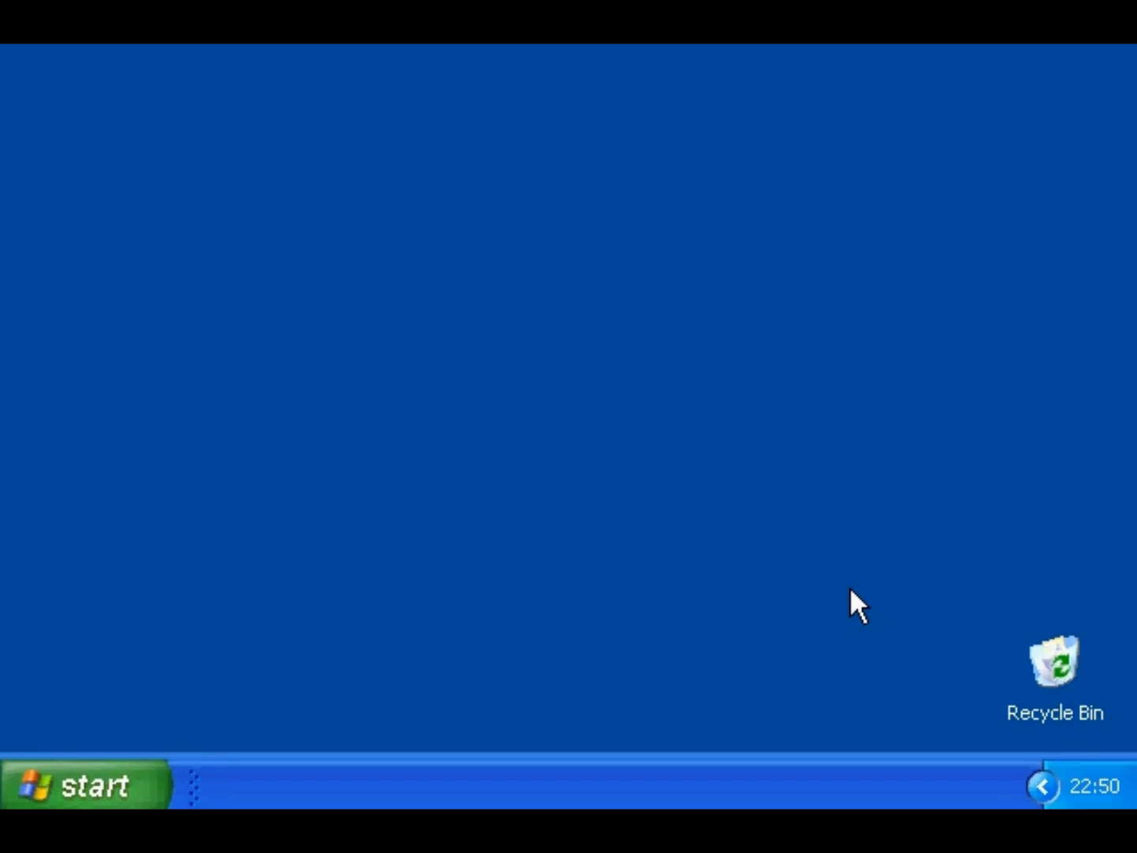
# - Launch Character Map from Accessories > System Tools in the Start menu
pyautogui.click(116, 778)
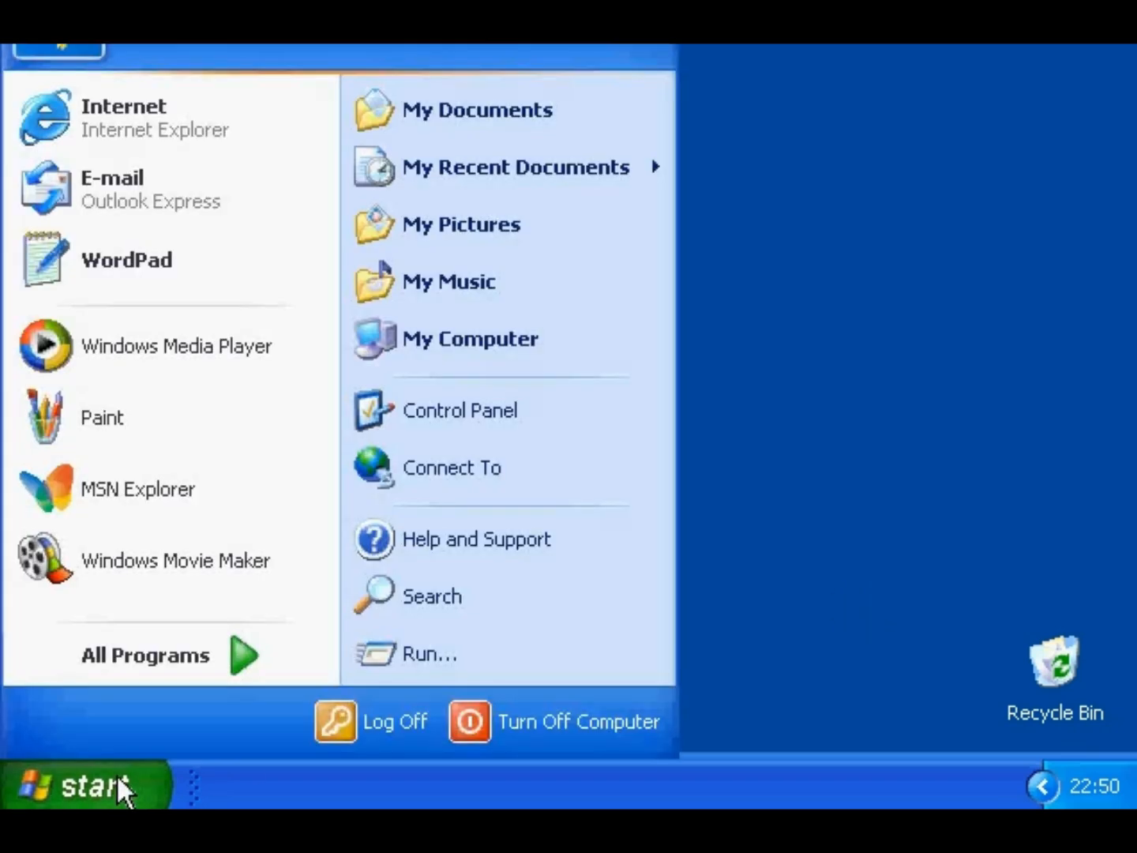
pyautogui.click(171, 658)
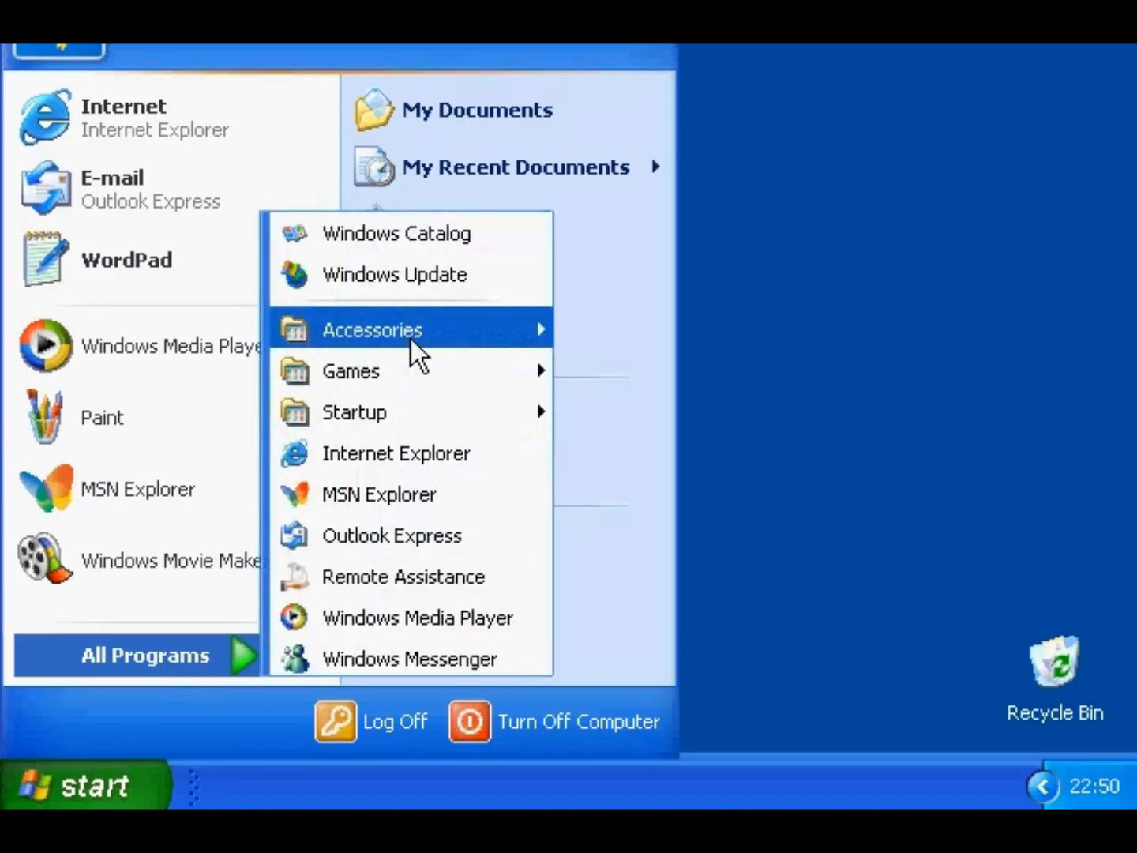
pyautogui.moveTo(411, 339)
pyautogui.moveTo(696, 307)
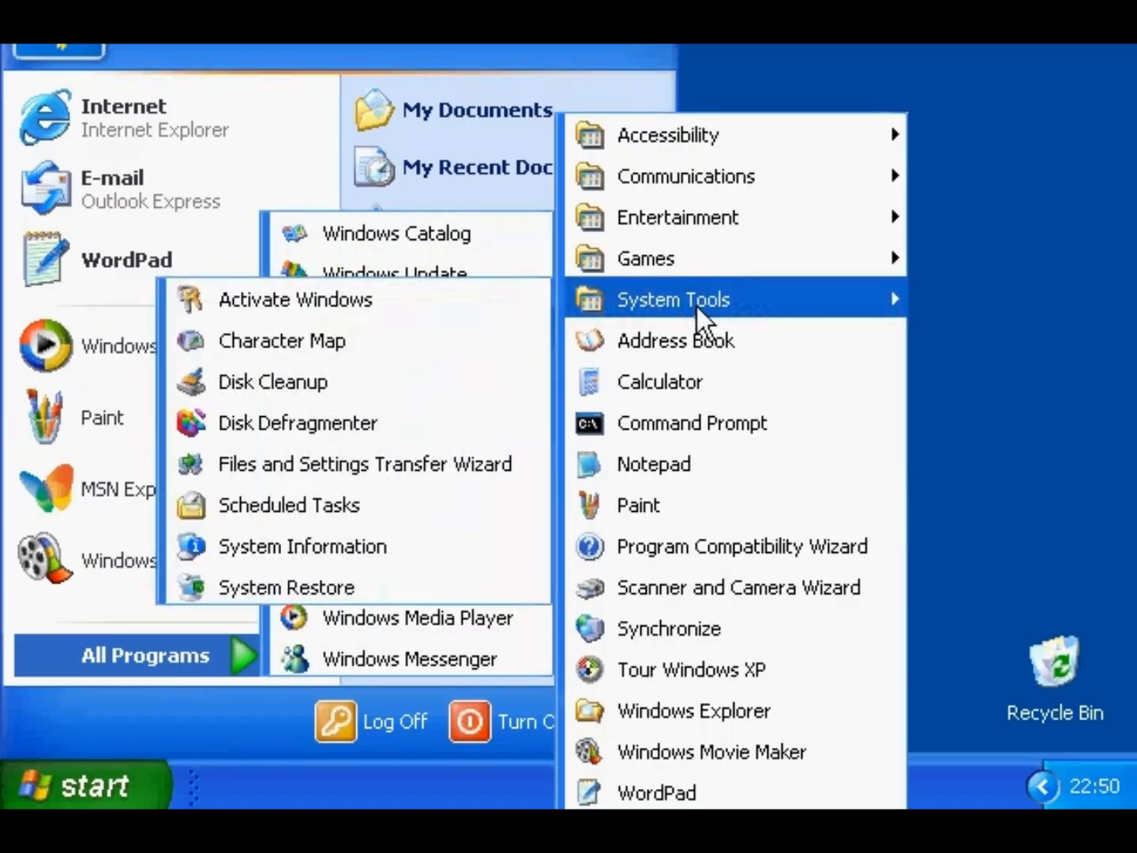
pyautogui.click(362, 345)
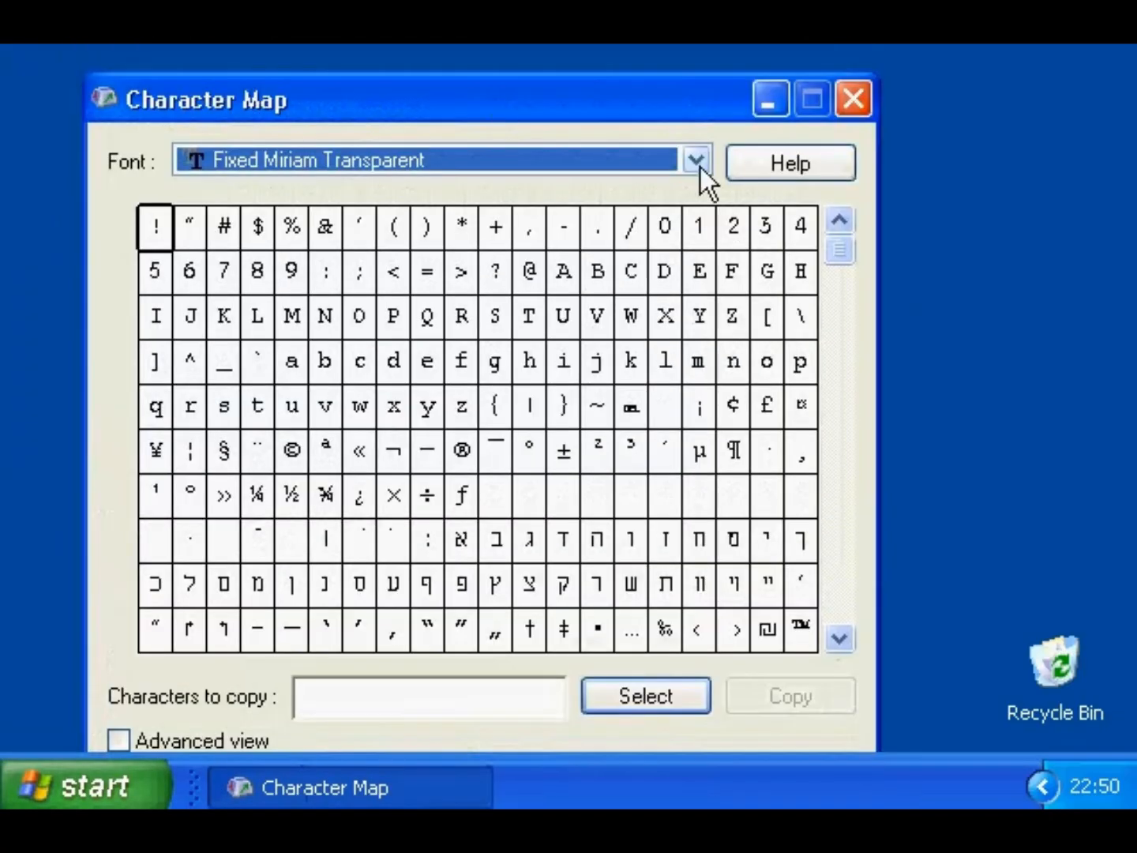
# - Switch the font to Arial and add Æ and ¥ to the characters to copy
pyautogui.click(700, 167)
pyautogui.scroll(6, 703, 268)
pyautogui.click(408, 123)
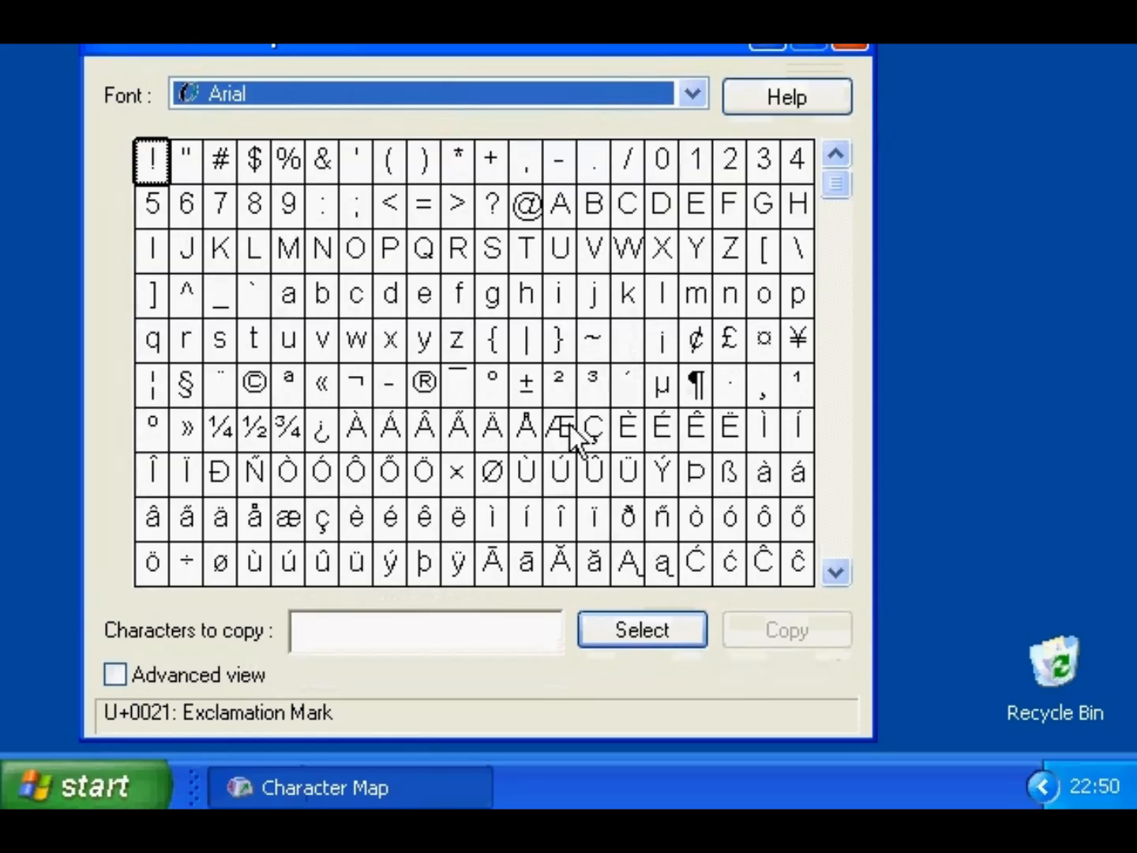
pyautogui.doubleClick(566, 428)
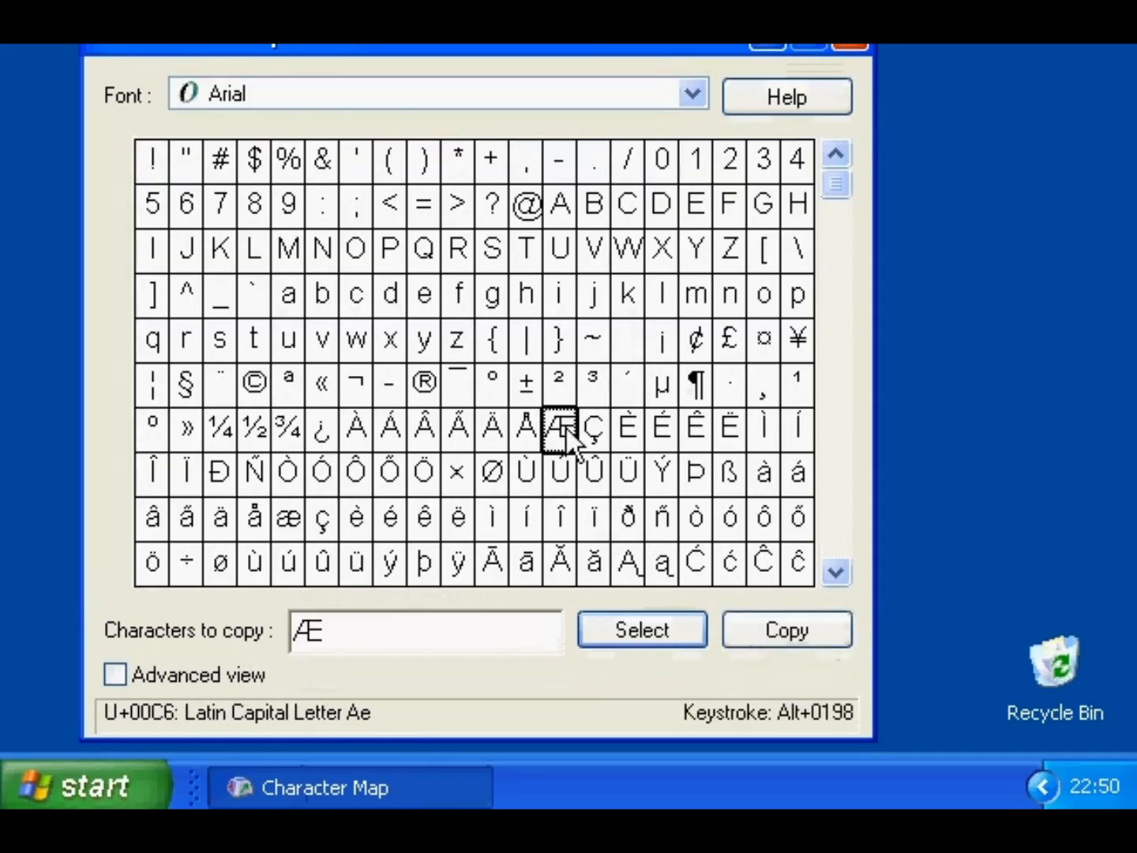
pyautogui.doubleClick(803, 339)
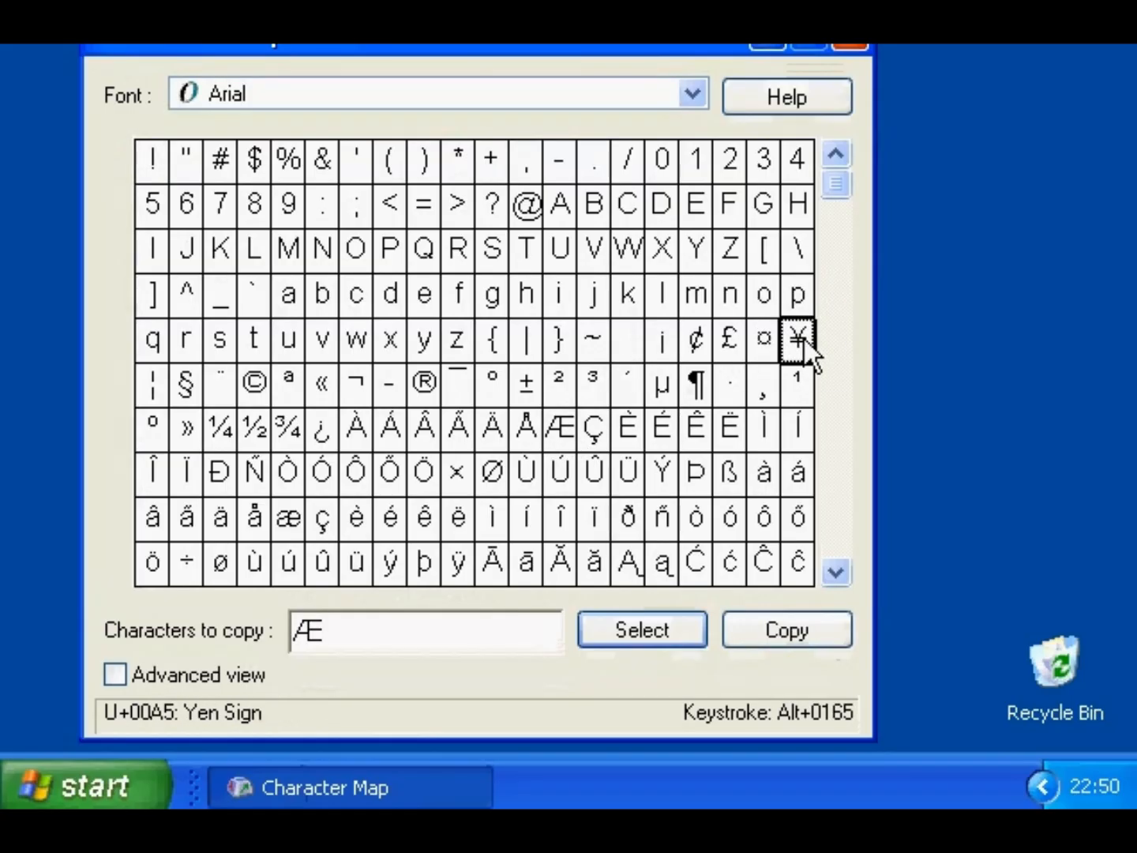
# - Copy Æ¥ and paste it into a new WordPad document
pyautogui.click(804, 628)
pyautogui.click(86, 784)
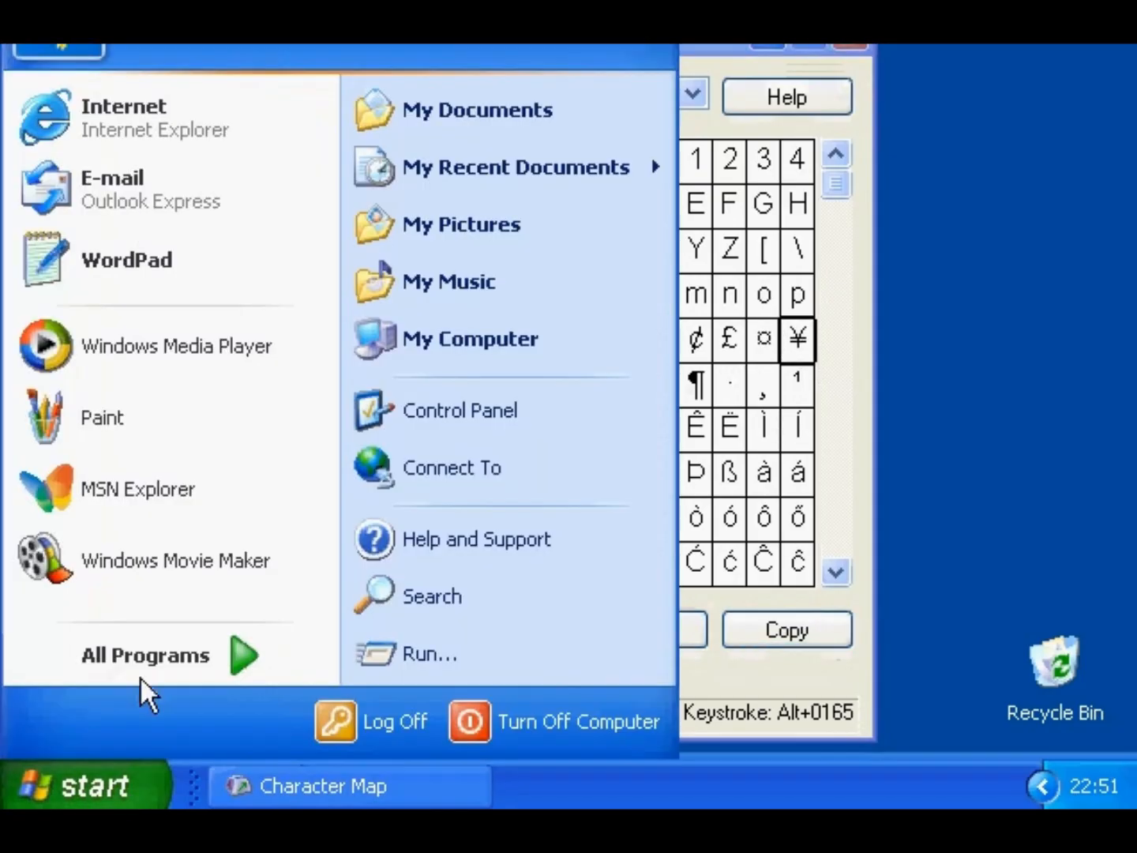
pyautogui.click(126, 255)
pyautogui.click(101, 110)
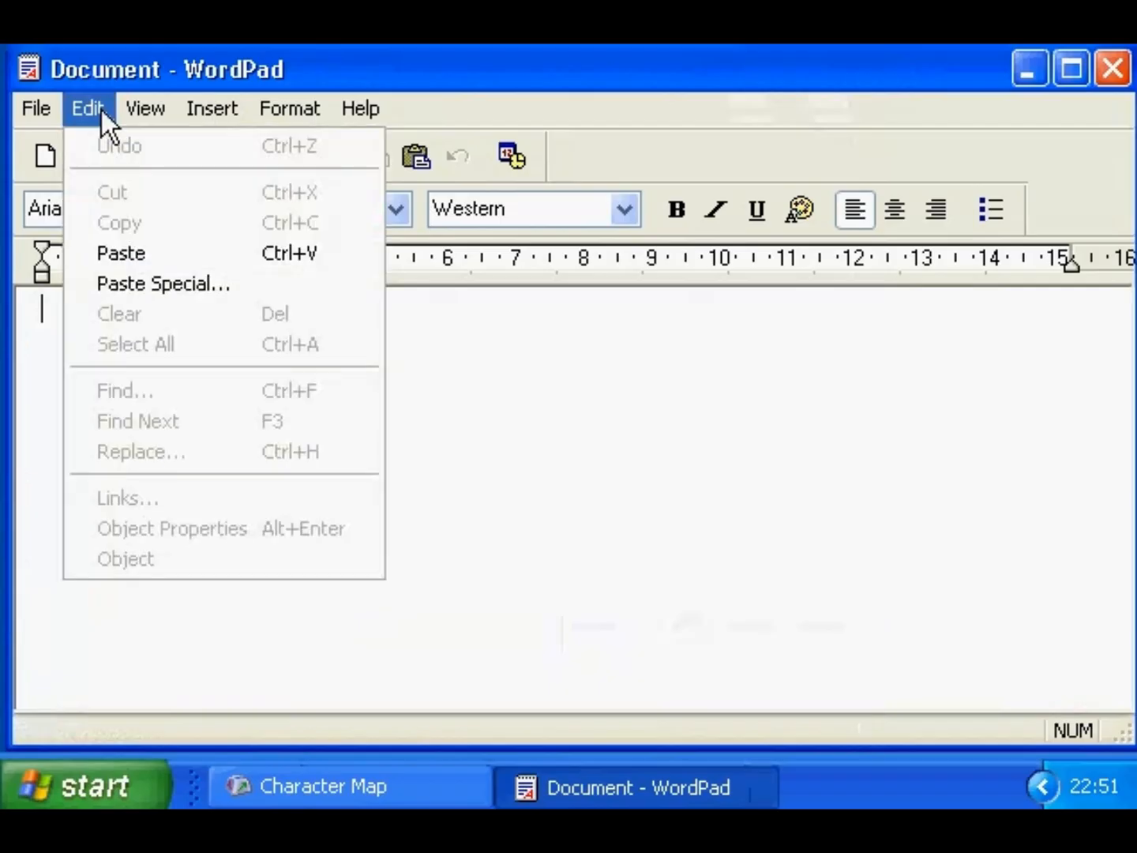
pyautogui.click(122, 251)
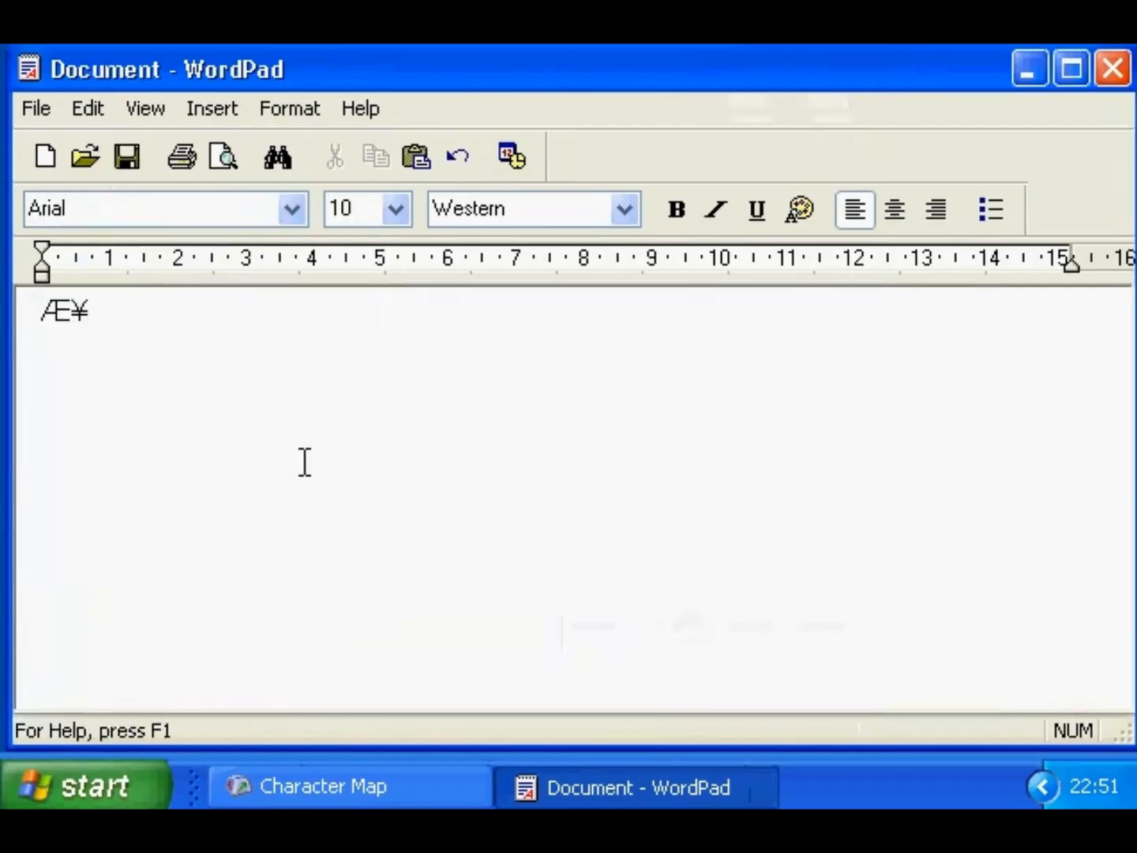
# - Look up the copyright sign's code and enter © below Æ¥ using Alt+0169
pyautogui.click(1034, 76)
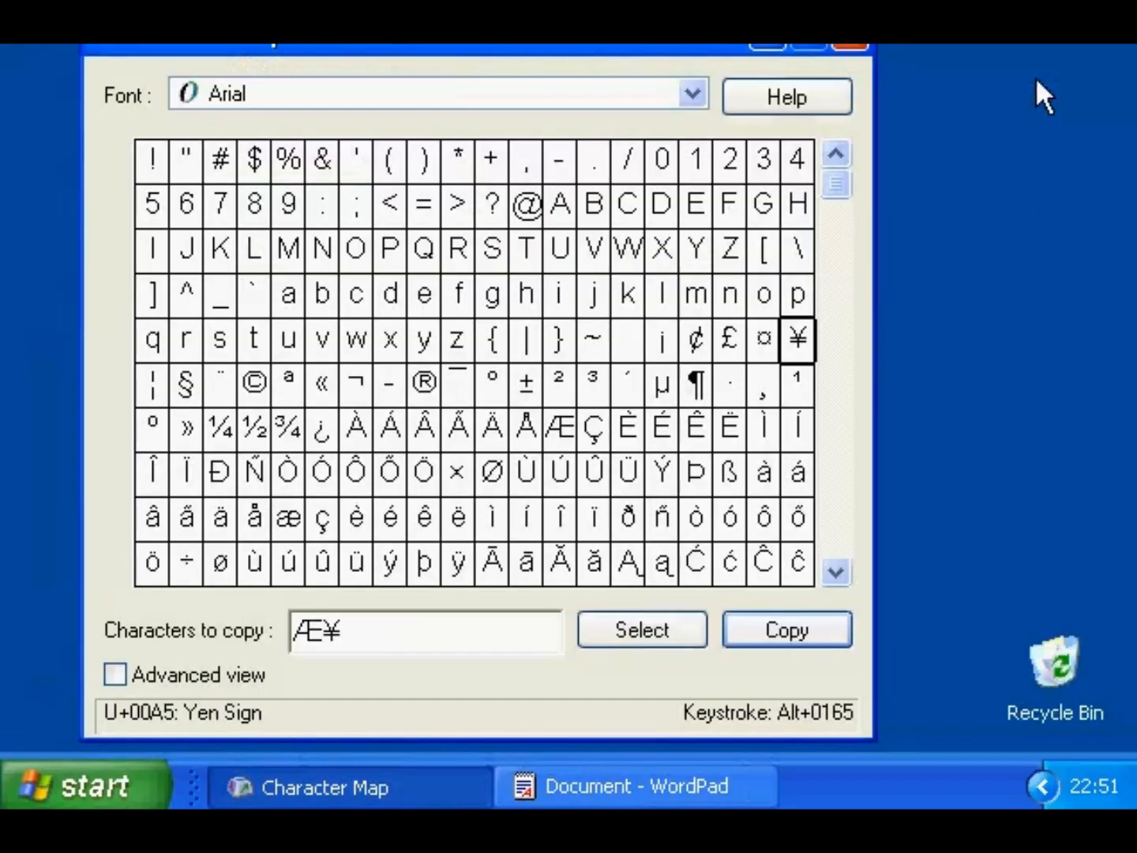
pyautogui.click(253, 385)
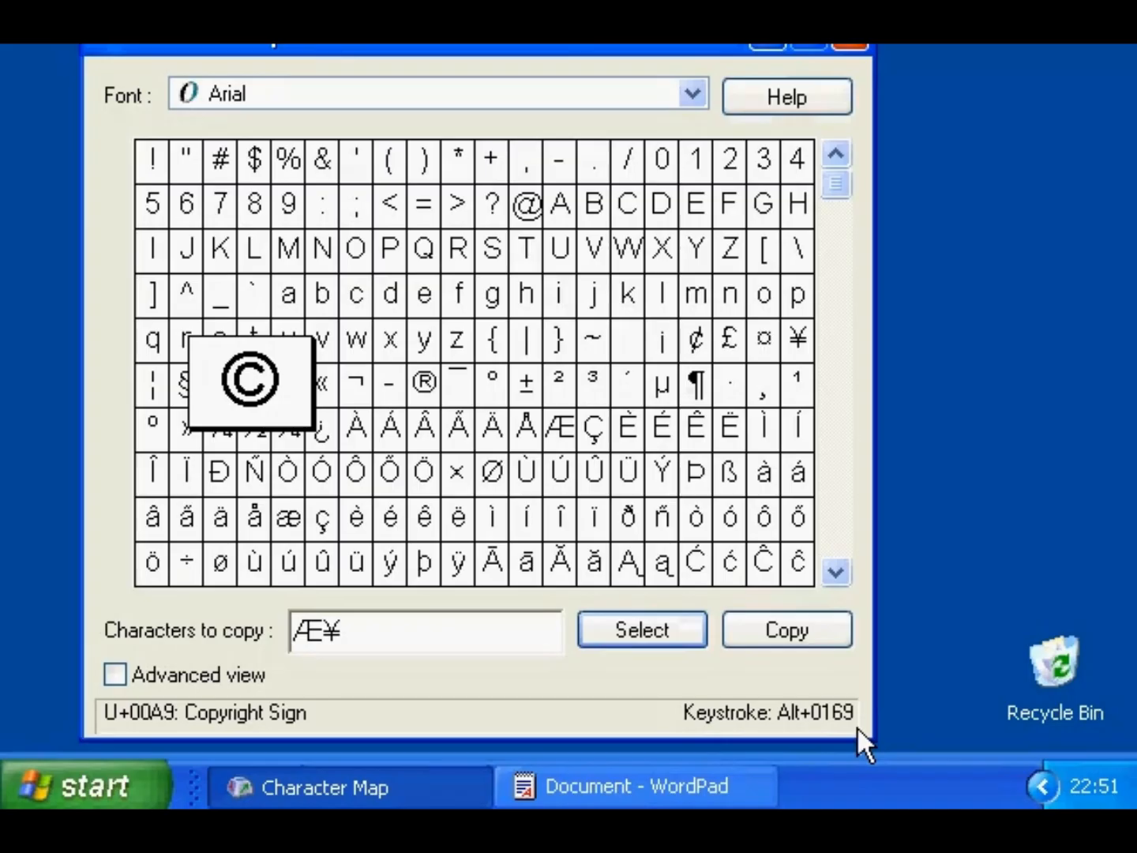
pyautogui.click(705, 787)
pyautogui.press('Return')
pyautogui.press('Return')
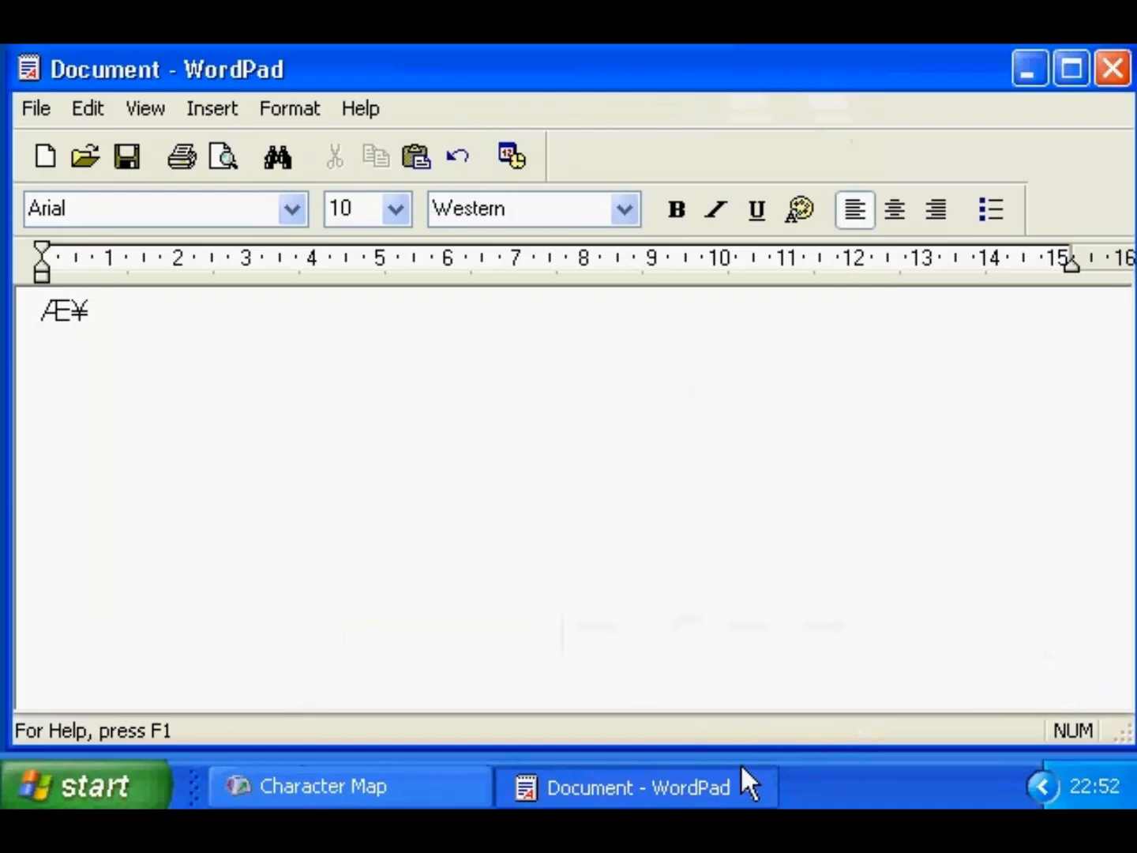
pyautogui.press('alt')
pyautogui.write('©')
pyautogui.press('Return')
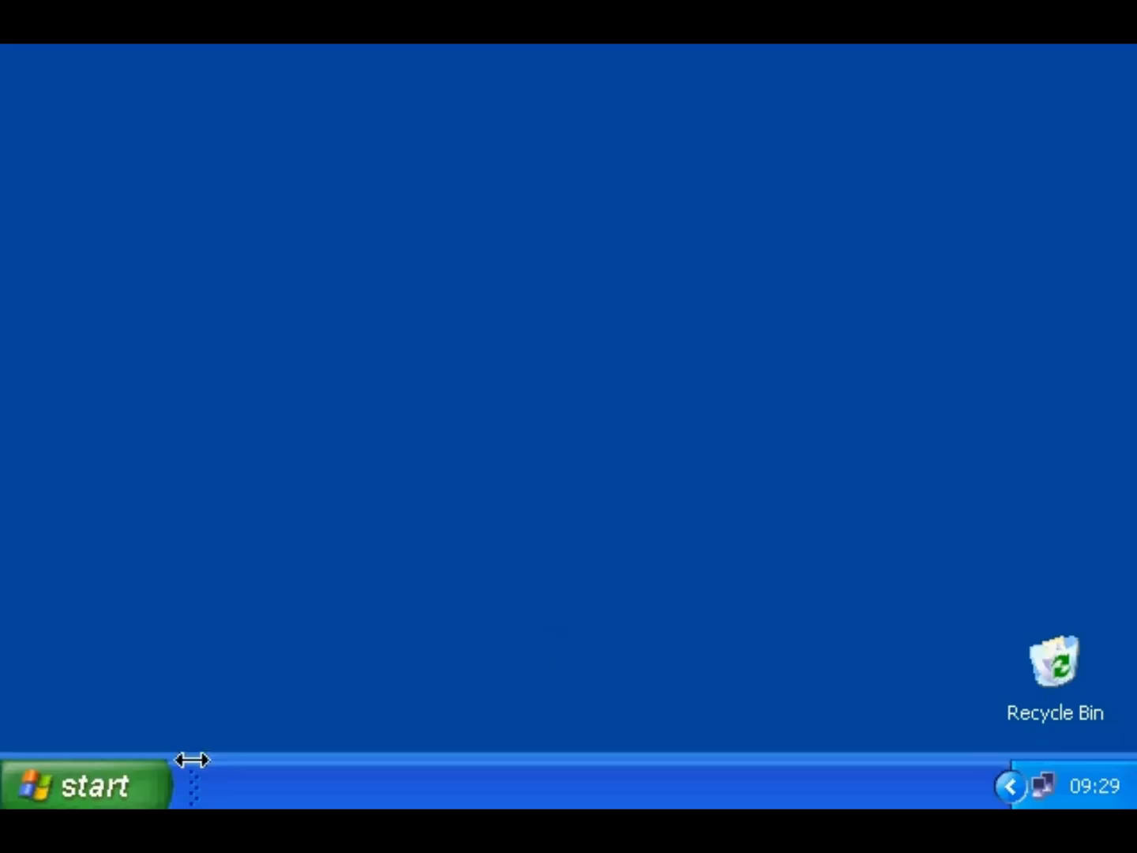
# - Run Private Character Editor and choose code E000 for the new character
pyautogui.click(142, 790)
pyautogui.click(395, 654)
pyautogui.click(218, 592)
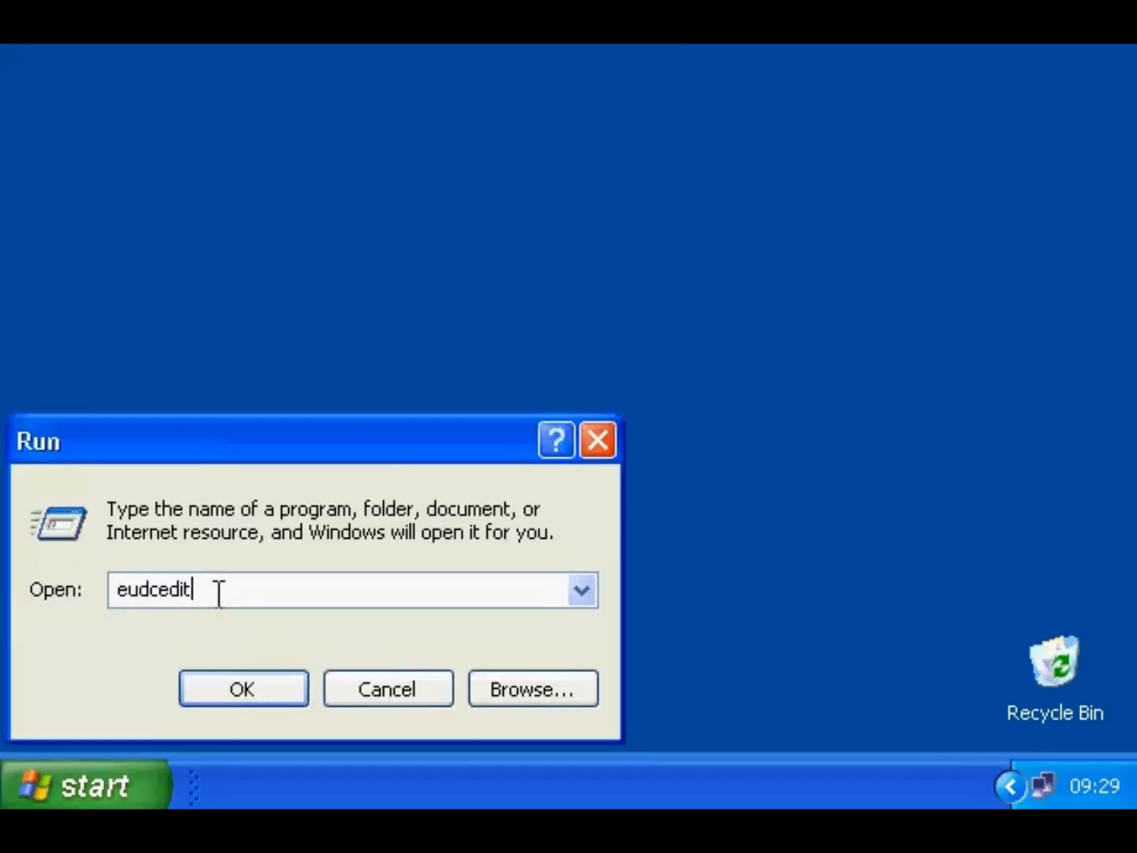
pyautogui.click(214, 689)
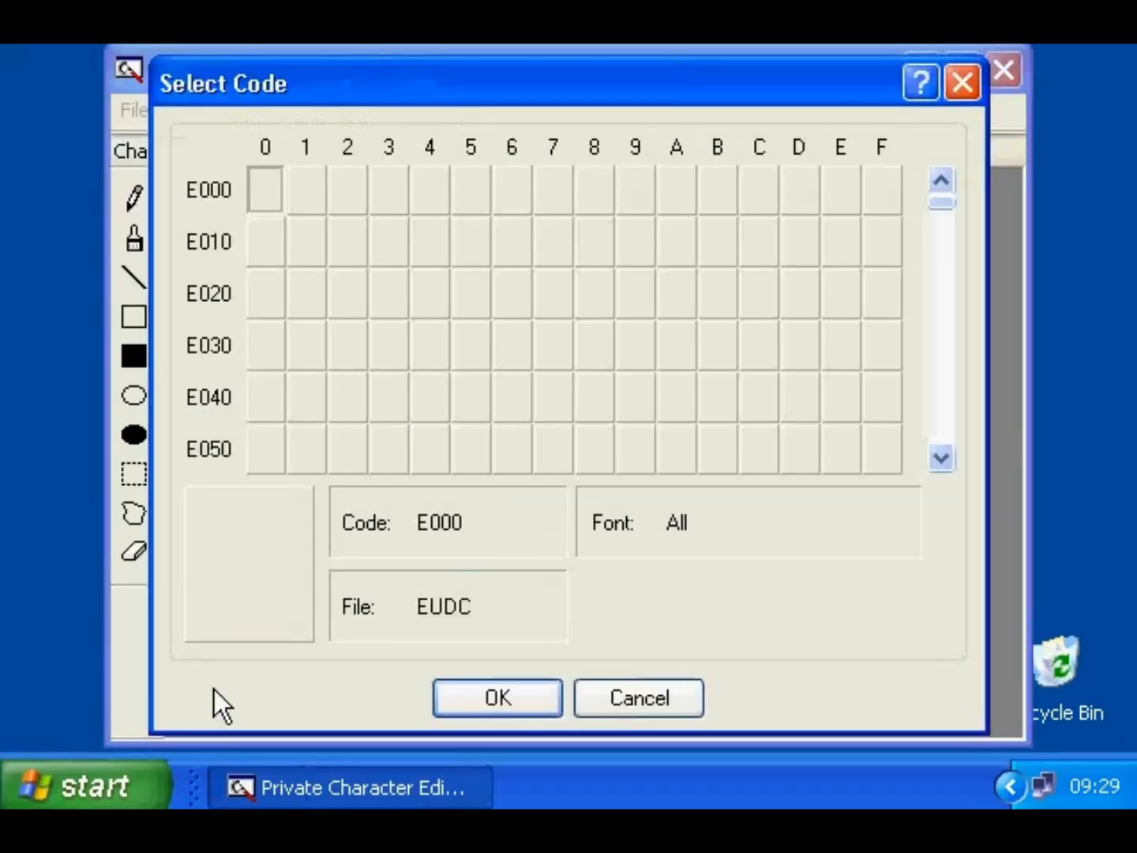
pyautogui.doubleClick(274, 195)
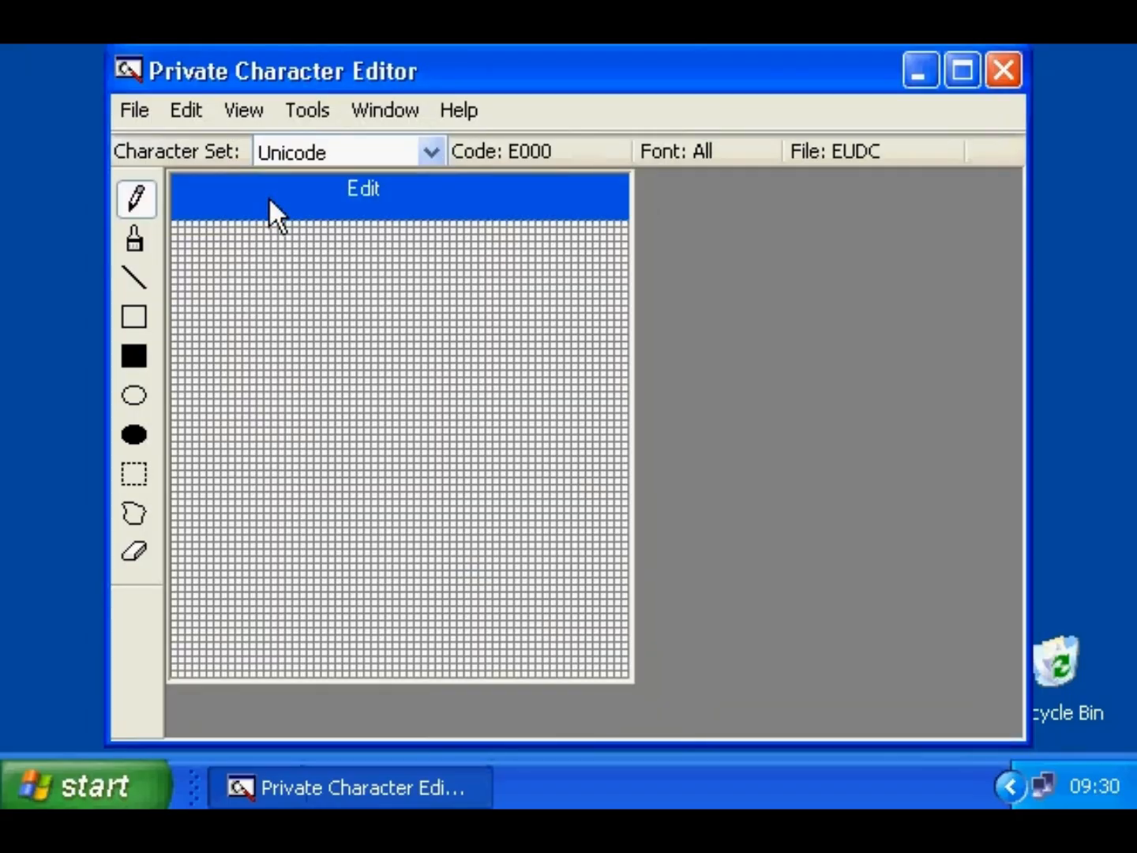
# - Copy Arial's @ character onto the editing grid
pyautogui.click(183, 110)
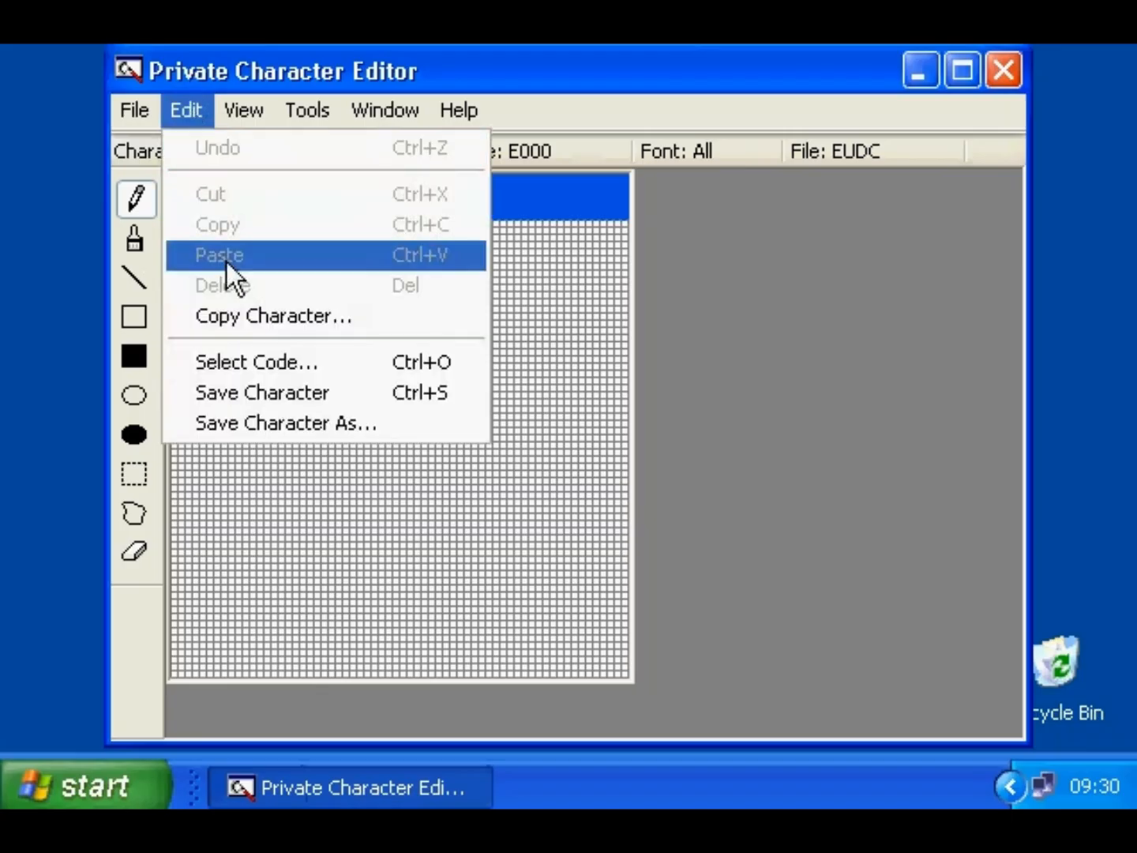
pyautogui.click(233, 313)
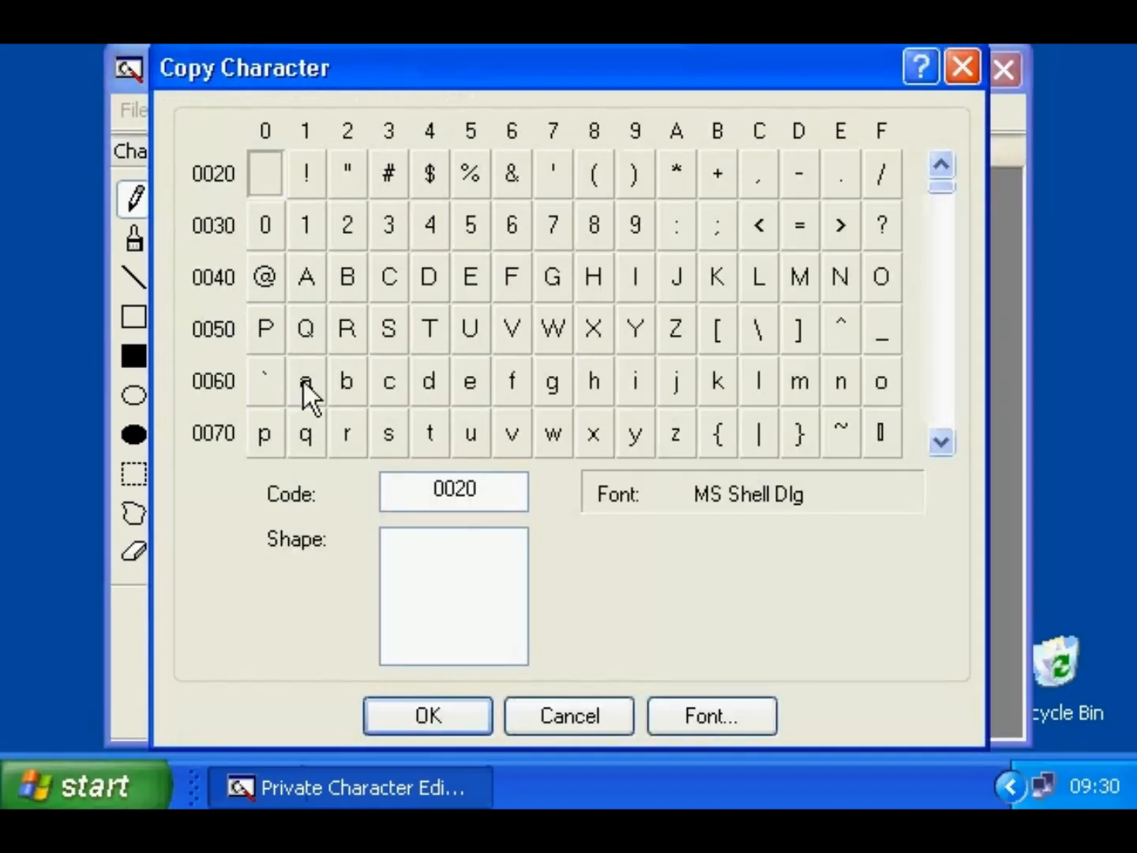
pyautogui.click(710, 715)
pyautogui.scroll(5, 513, 372)
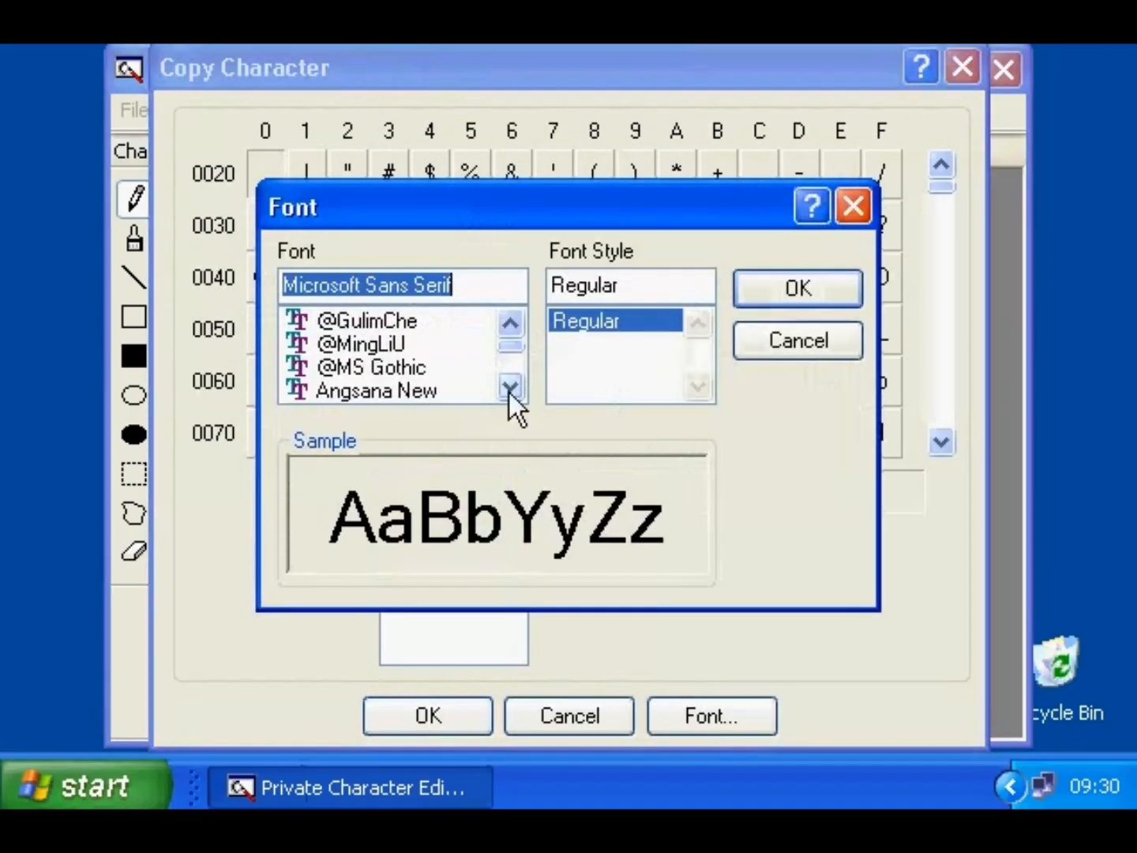
pyautogui.scroll(-1, 507, 392)
pyautogui.click(378, 344)
pyautogui.click(797, 289)
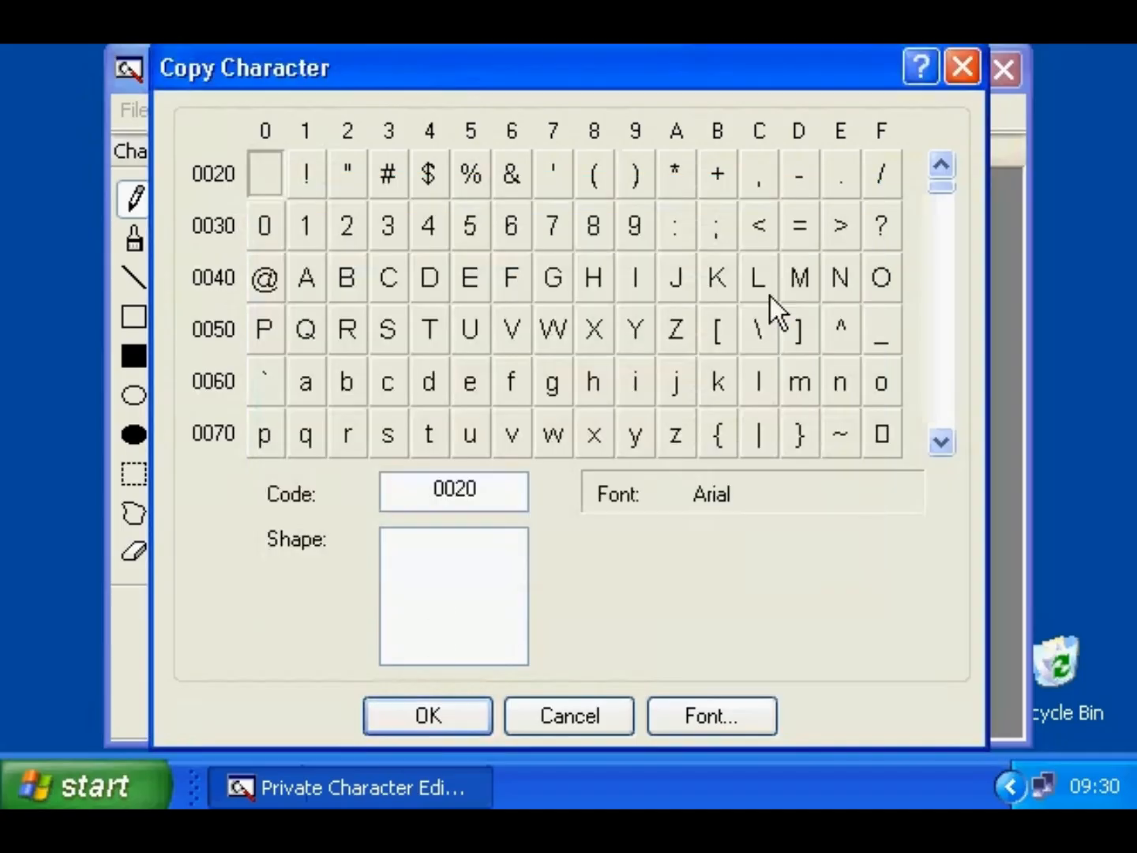
pyautogui.click(266, 278)
pyautogui.click(427, 714)
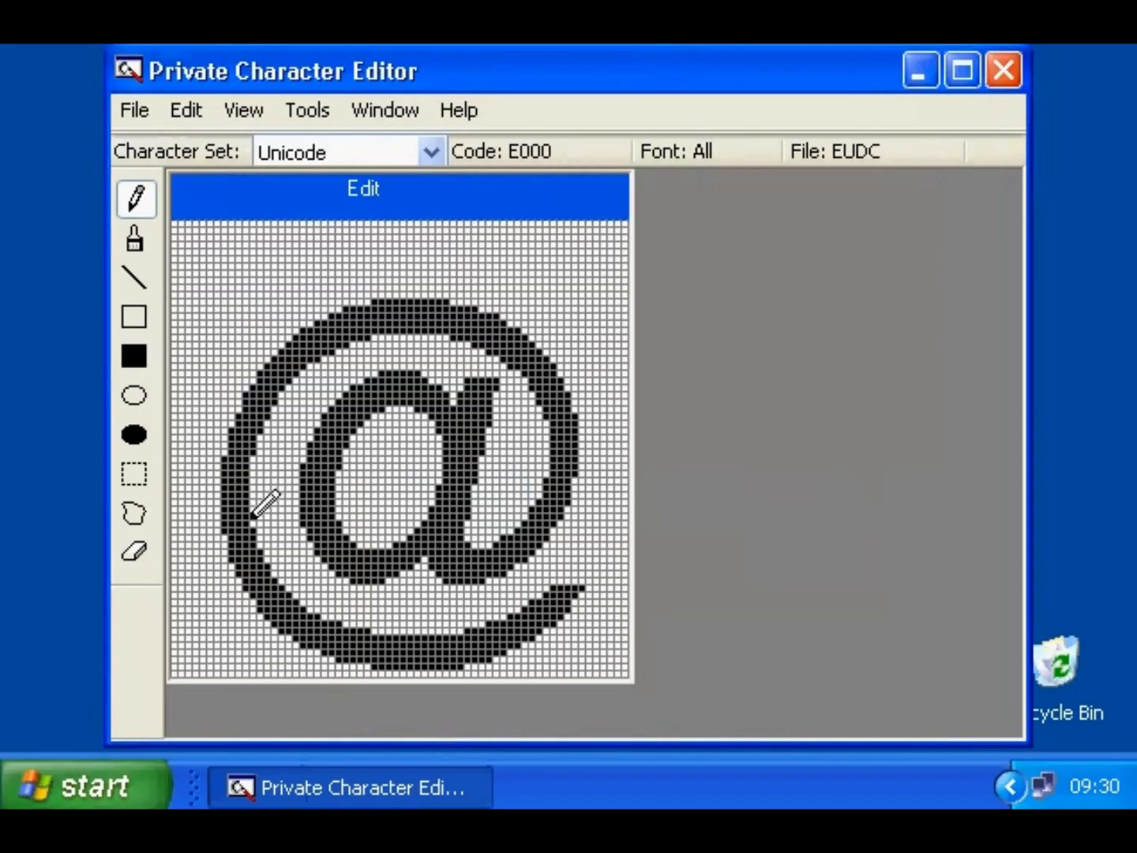
# - Erase the top of the @'s inner stroke, save the character, and minimize the editor
pyautogui.moveTo(469, 368)
pyautogui.mouseDown()
pyautogui.moveTo(474, 429)
pyautogui.moveTo(484, 401)
pyautogui.moveTo(471, 401)
pyautogui.moveTo(467, 382)
pyautogui.moveTo(473, 416)
pyautogui.moveTo(483, 381)
pyautogui.moveTo(494, 388)
pyautogui.moveTo(492, 371)
pyautogui.moveTo(502, 389)
pyautogui.moveTo(492, 445)
pyautogui.mouseUp()
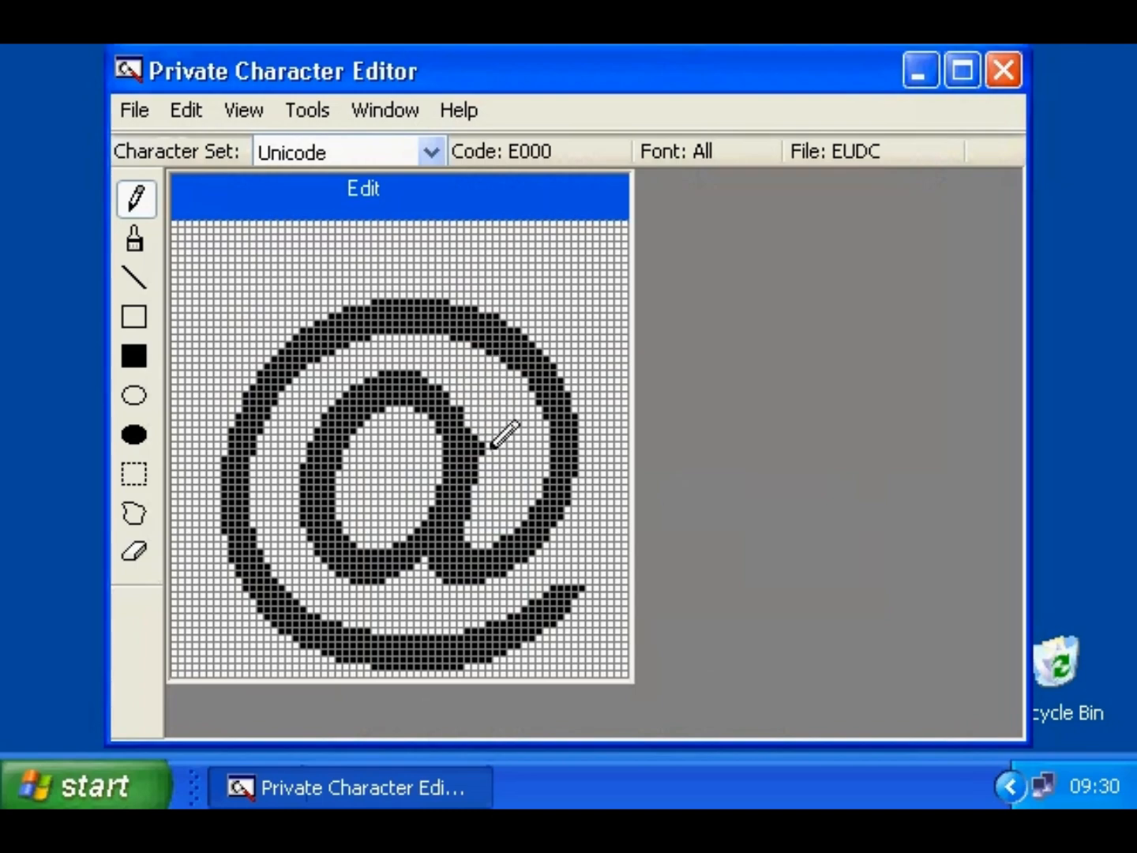
pyautogui.click(181, 112)
pyautogui.click(253, 391)
pyautogui.click(919, 70)
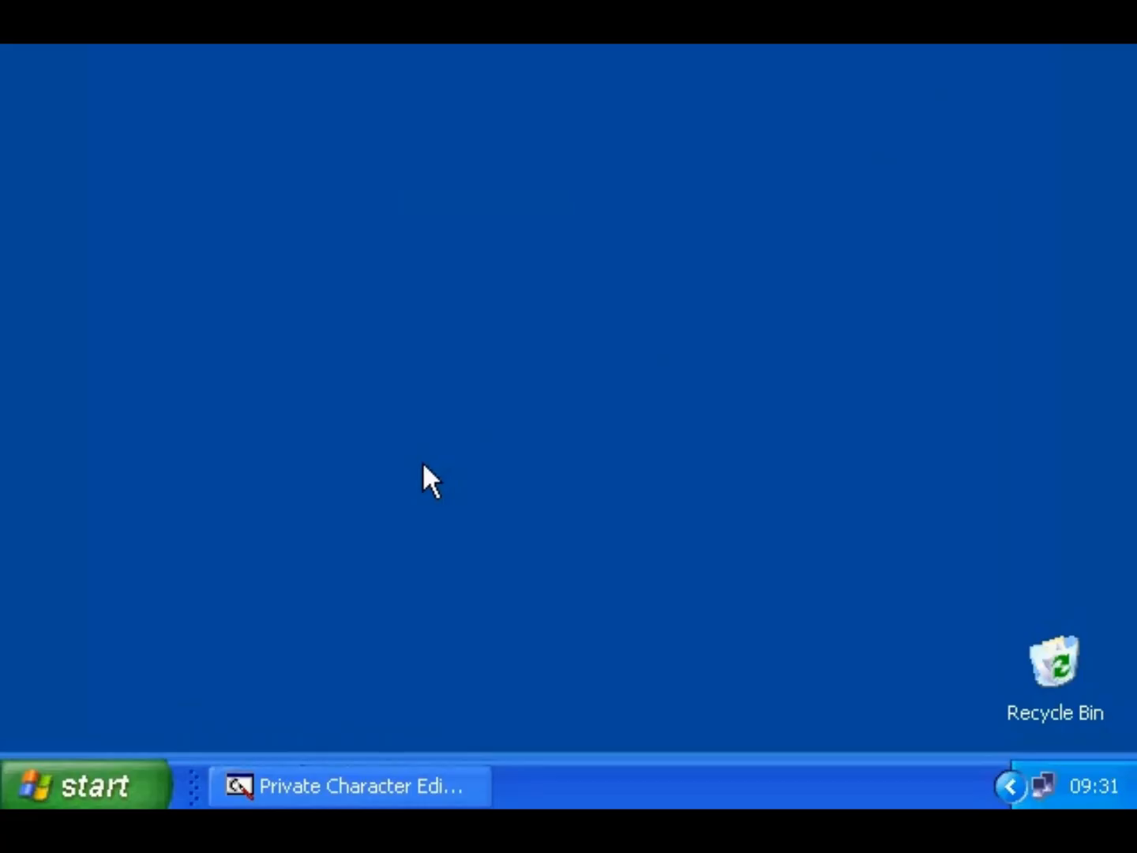
# - Launch Character Map from Accessories > System Tools
pyautogui.click(110, 782)
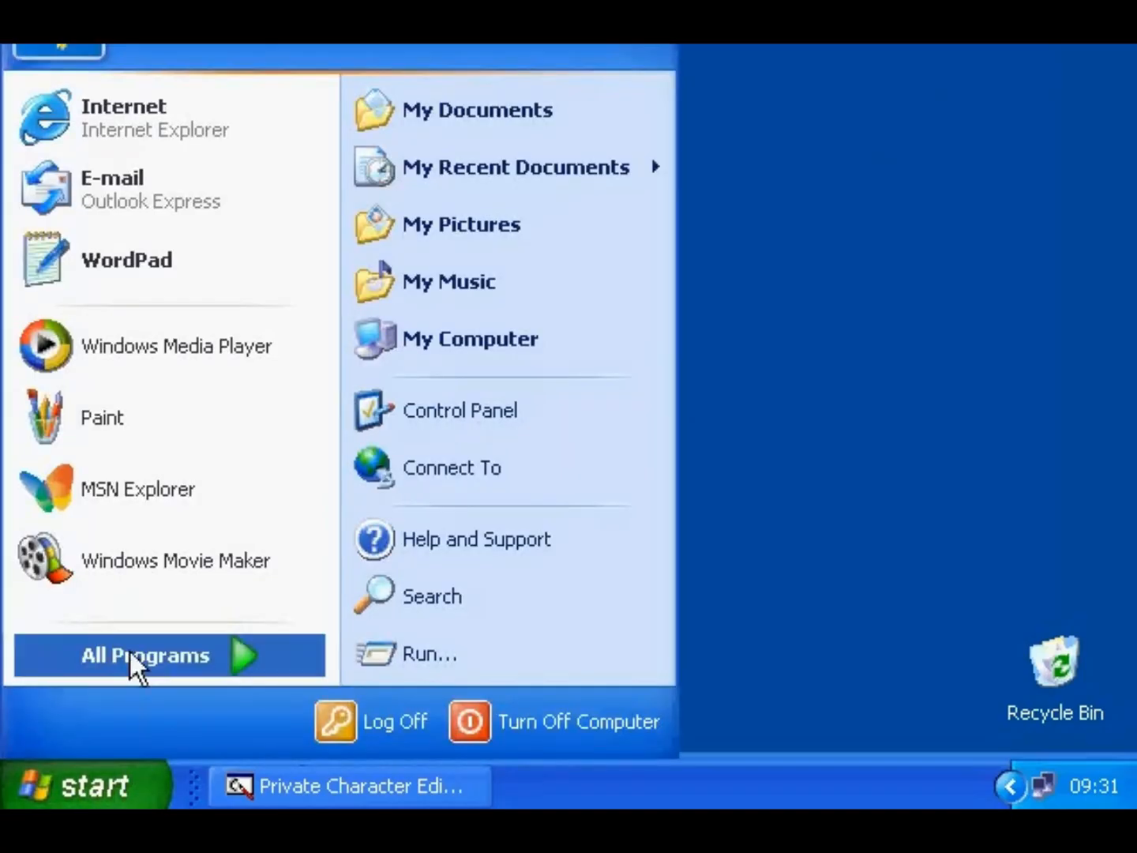
pyautogui.moveTo(129, 649)
pyautogui.moveTo(438, 336)
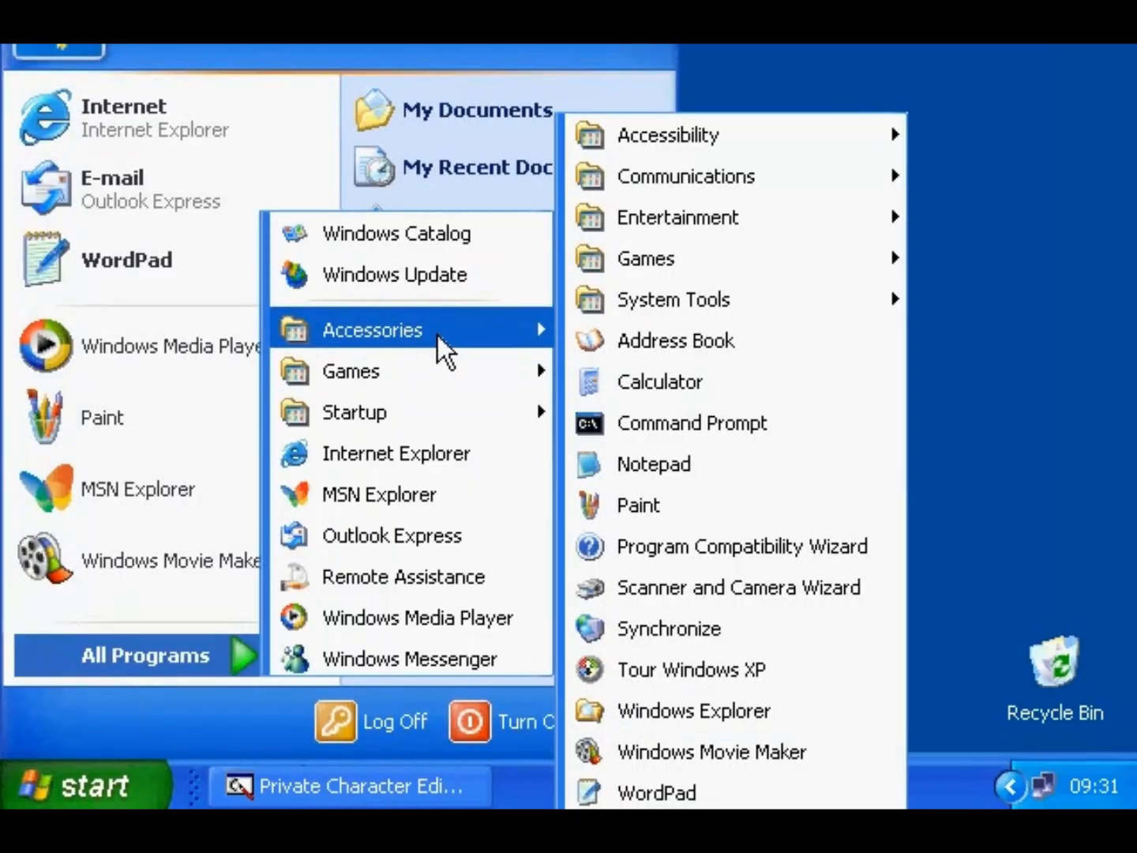
pyautogui.moveTo(652, 296)
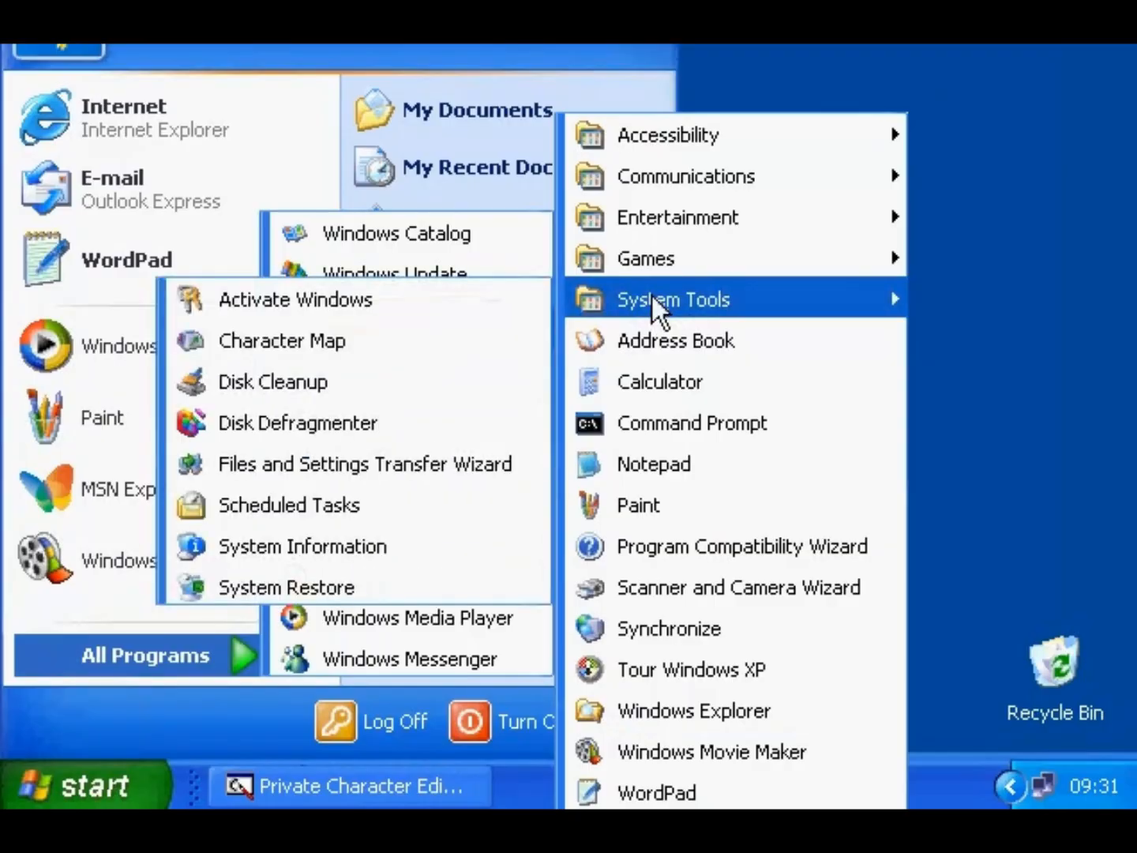
pyautogui.click(408, 352)
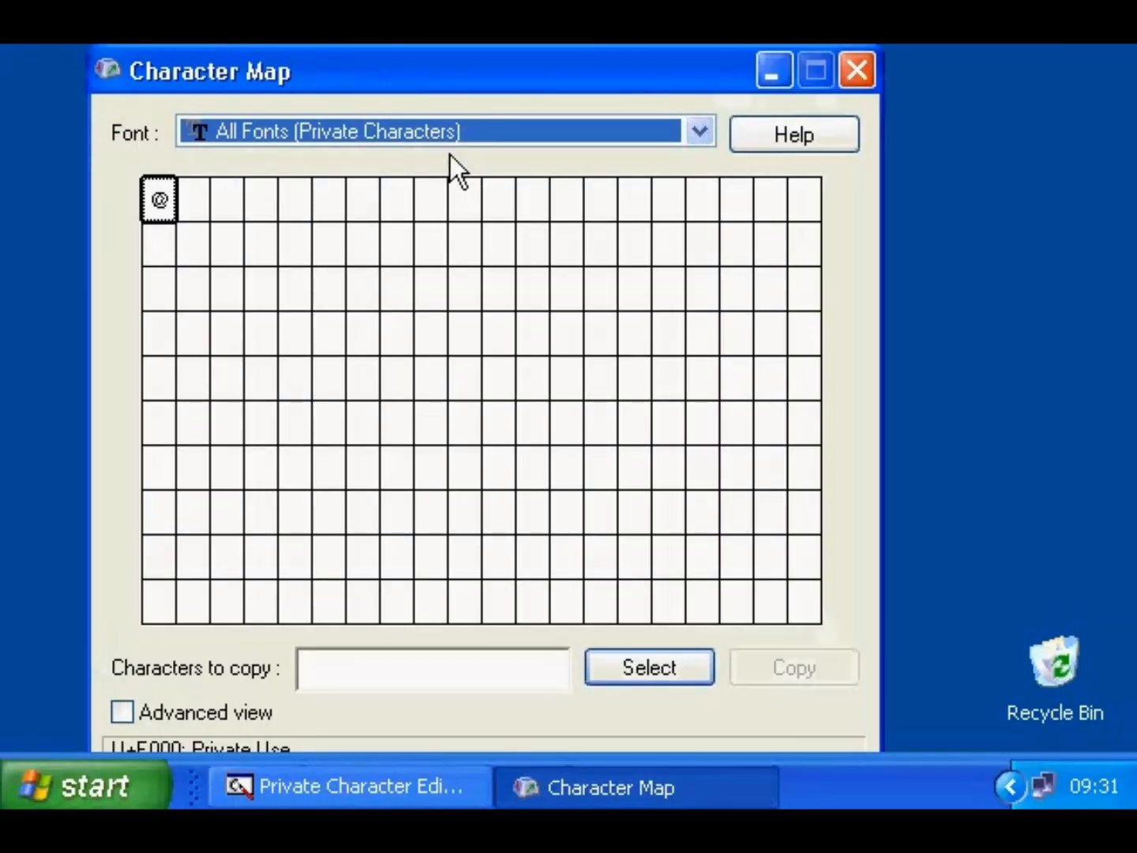
# - Add the custom private @ character to the characters-to-copy box and move the window up
pyautogui.click(160, 197)
pyautogui.doubleClick(165, 194)
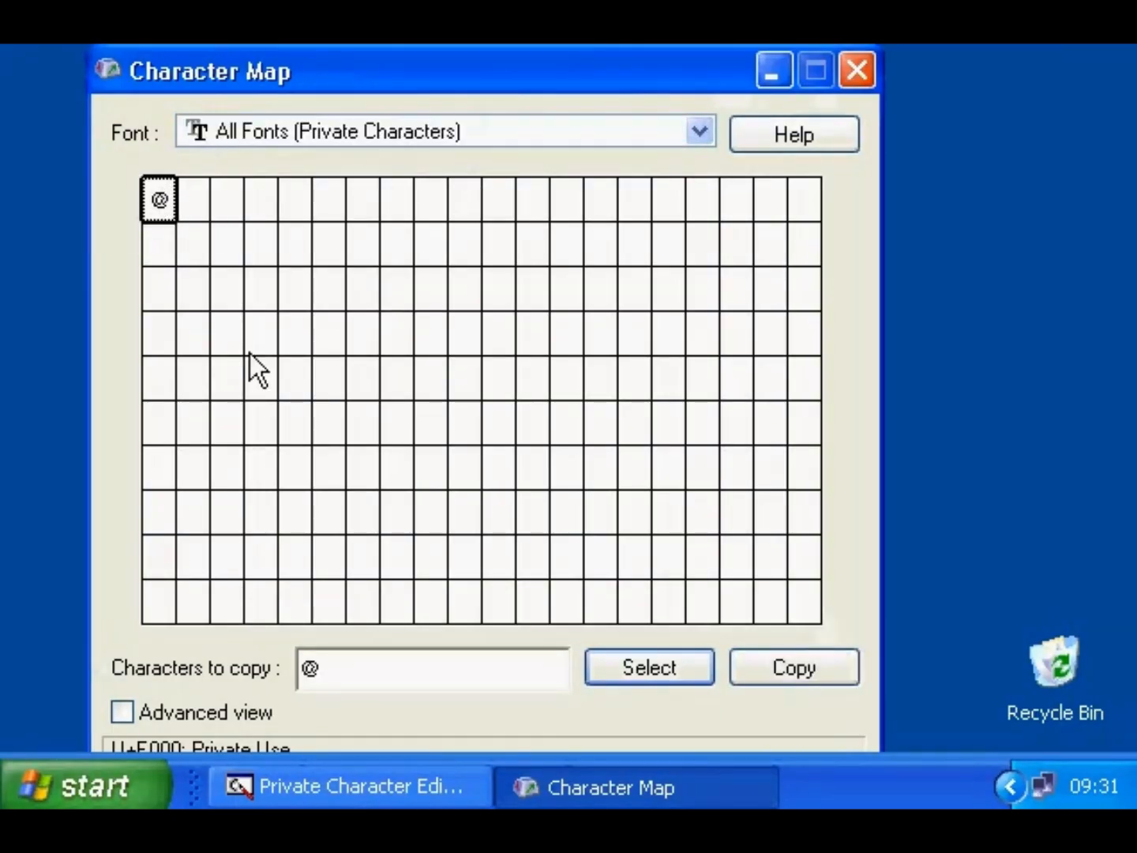
pyautogui.doubleClick(324, 670)
pyautogui.moveTo(407, 74); pyautogui.dragTo(408, 32)
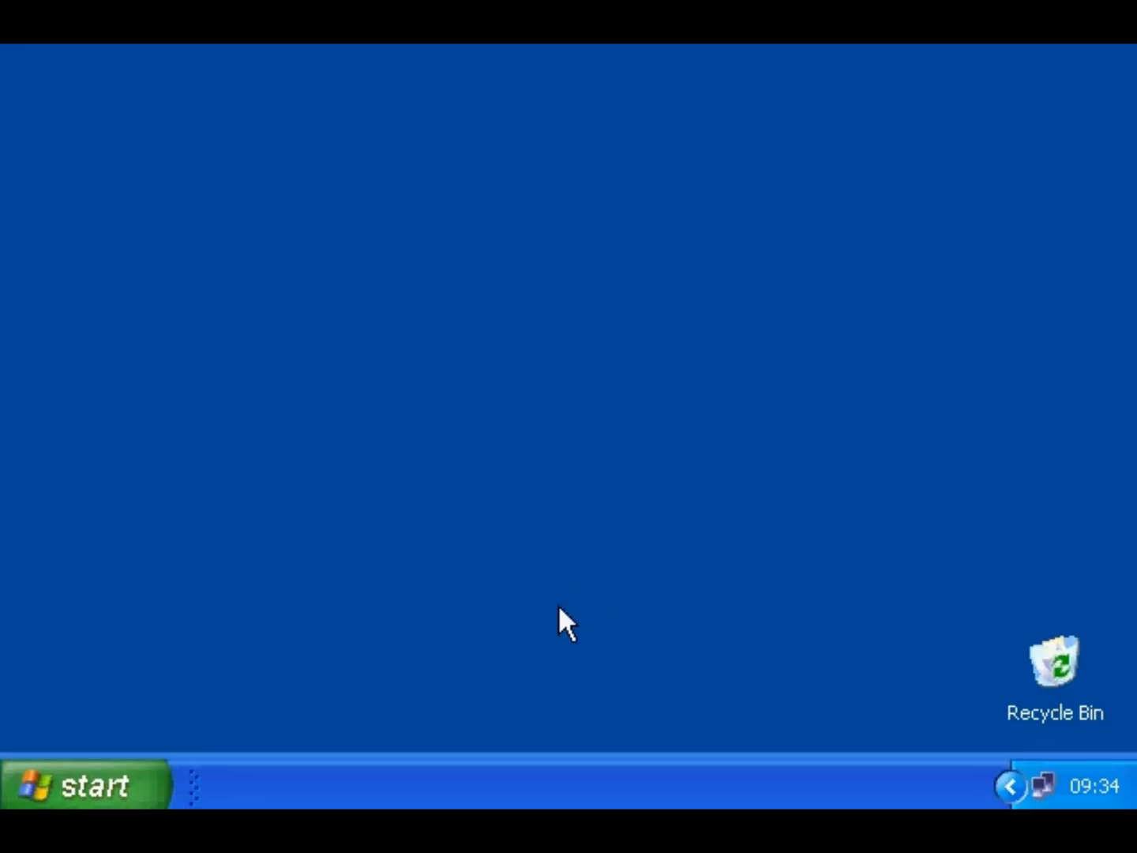
# - Tick Fax Services under Add/Remove Windows Components and start installing it
pyautogui.click(118, 789)
pyautogui.click(428, 402)
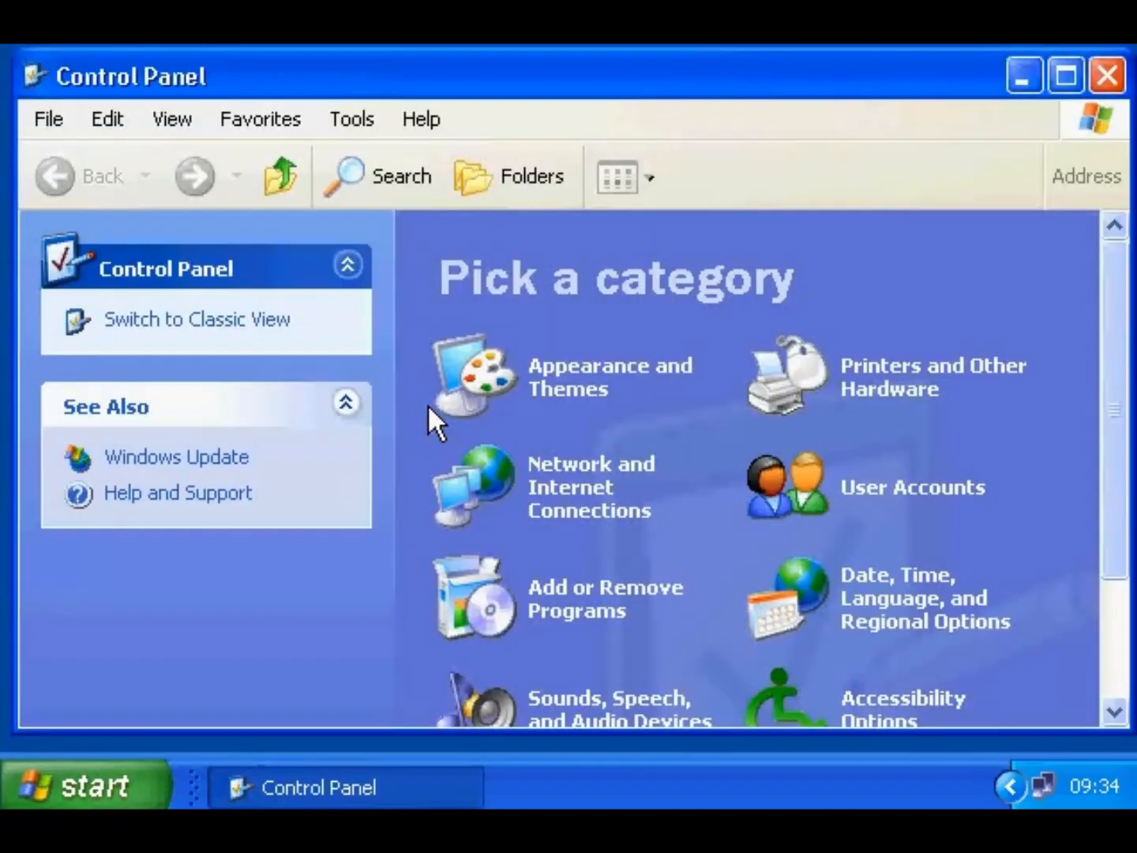
pyautogui.click(548, 609)
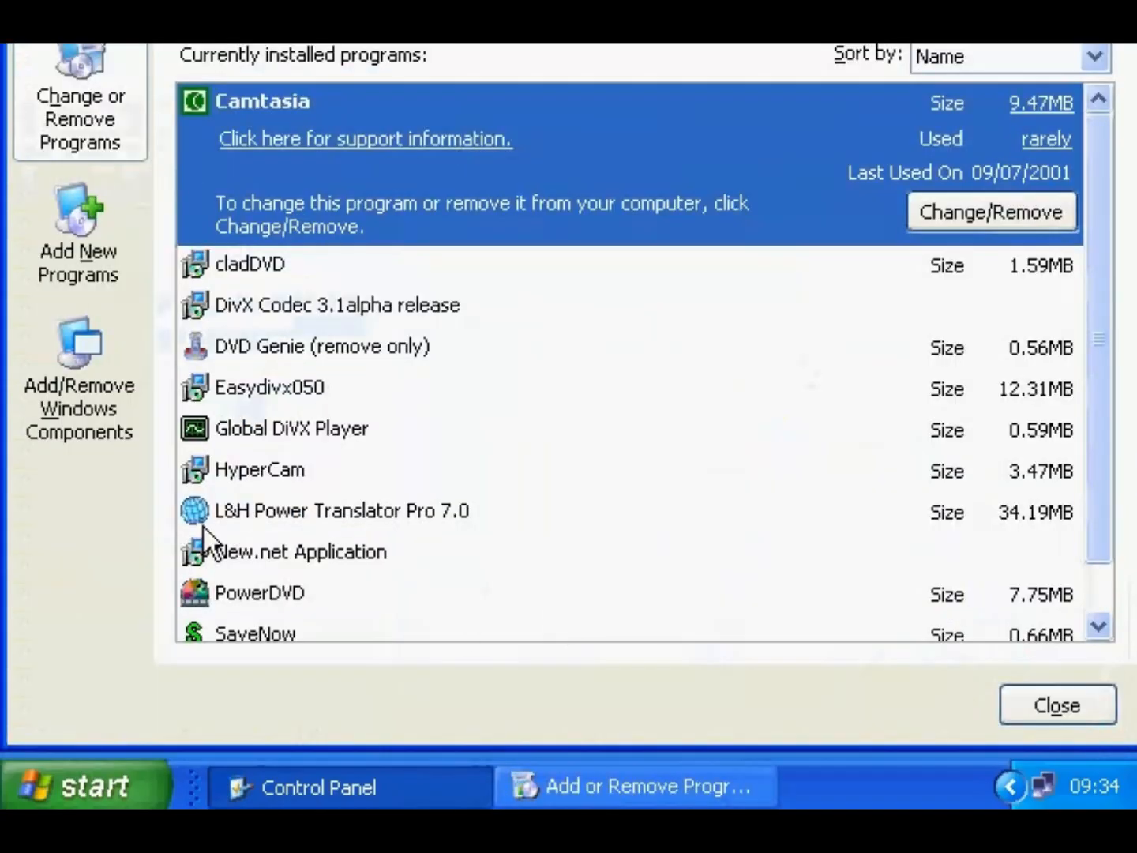
pyautogui.click(105, 408)
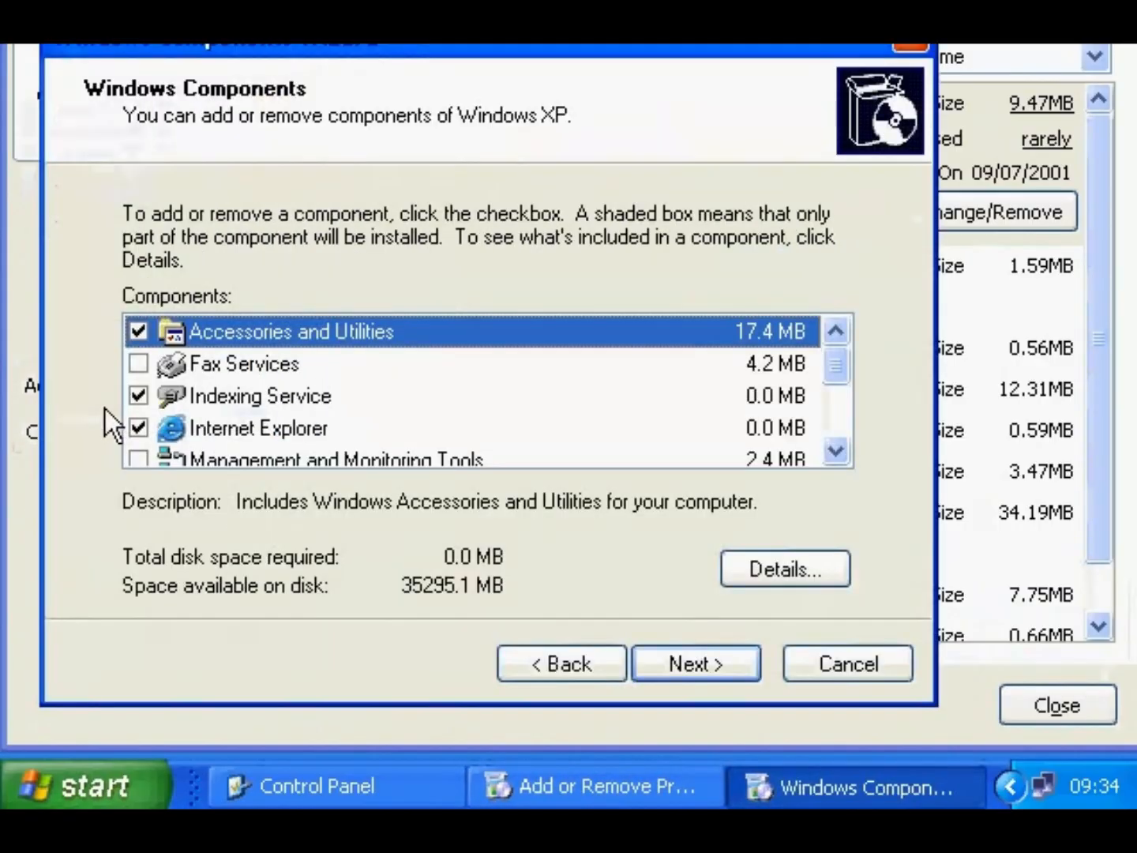
pyautogui.click(141, 365)
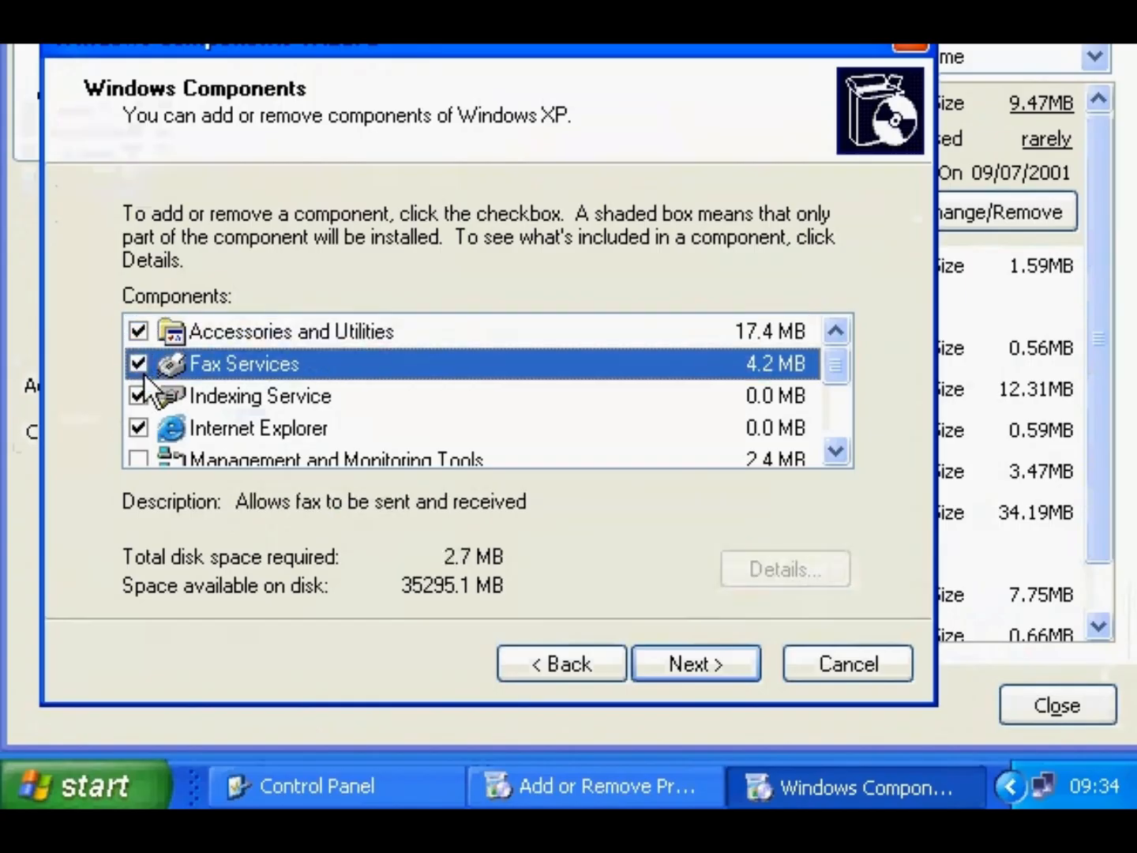
pyautogui.click(673, 651)
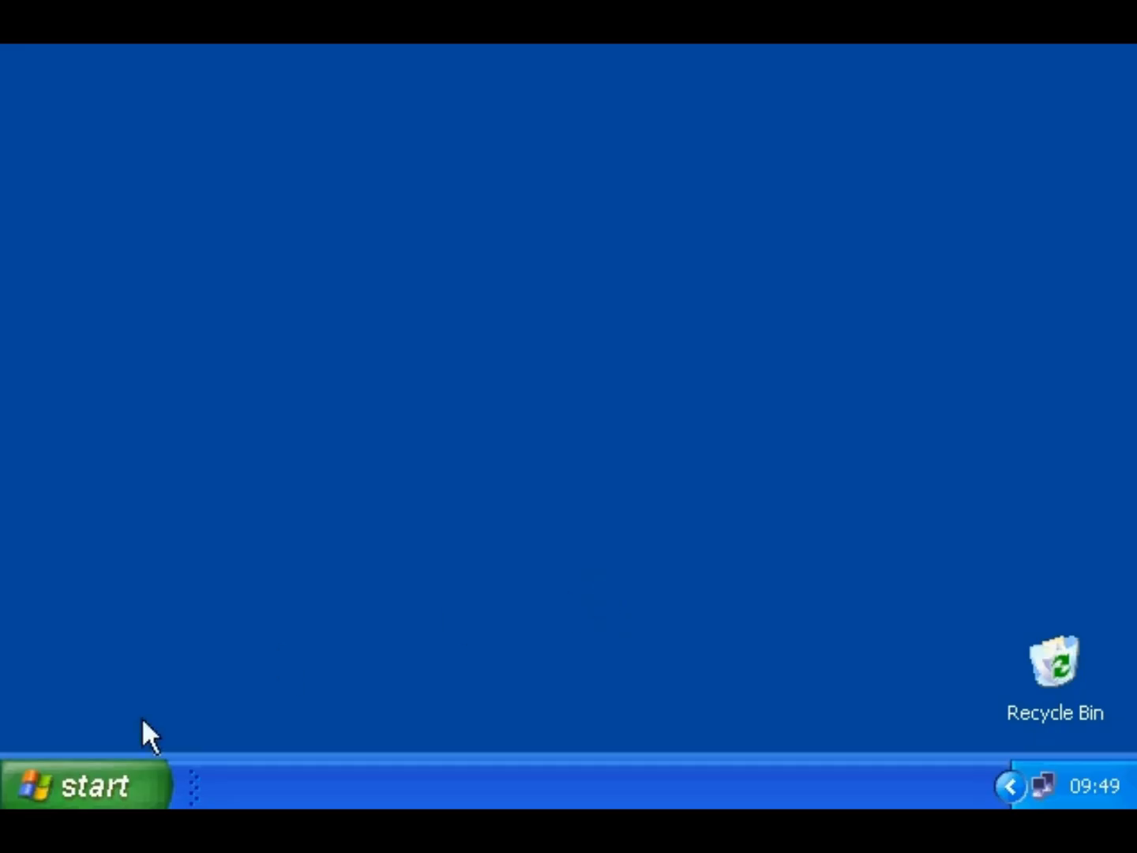
# - Open the XPText document from My Recent Documents
pyautogui.click(76, 782)
pyautogui.moveTo(443, 180)
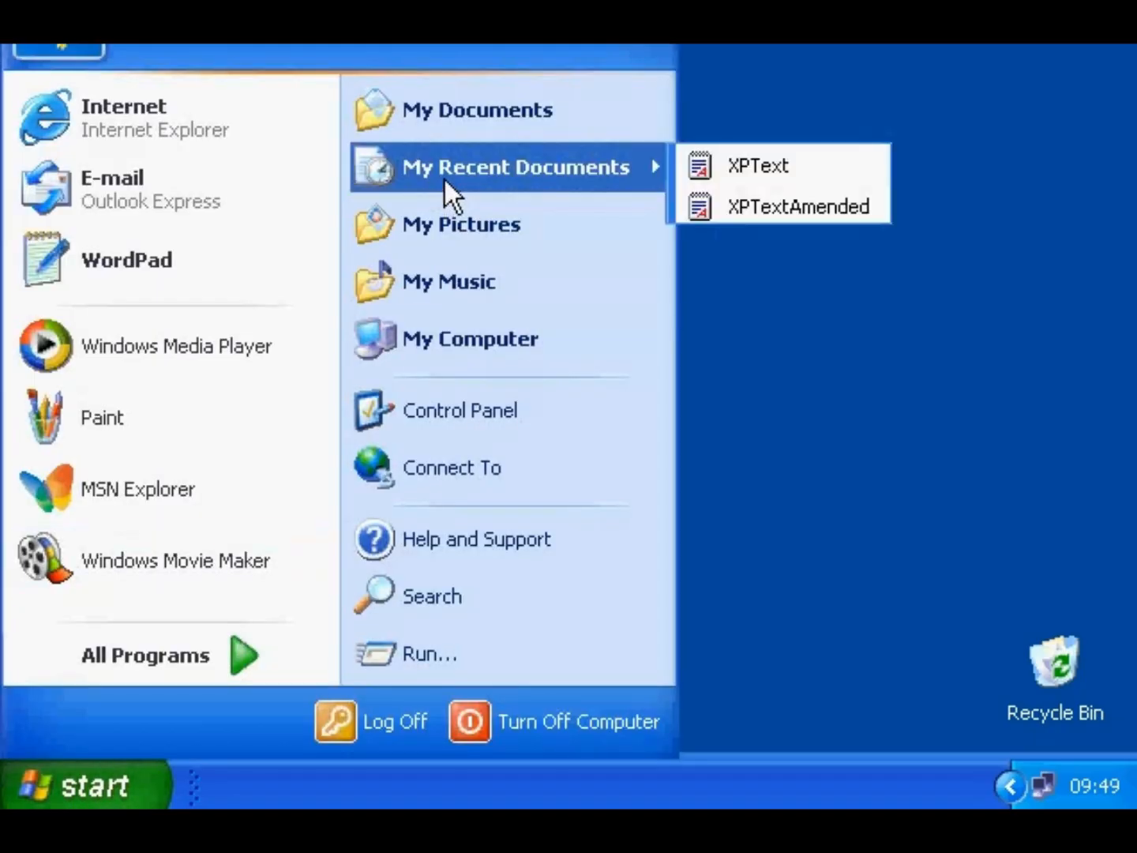
pyautogui.click(697, 160)
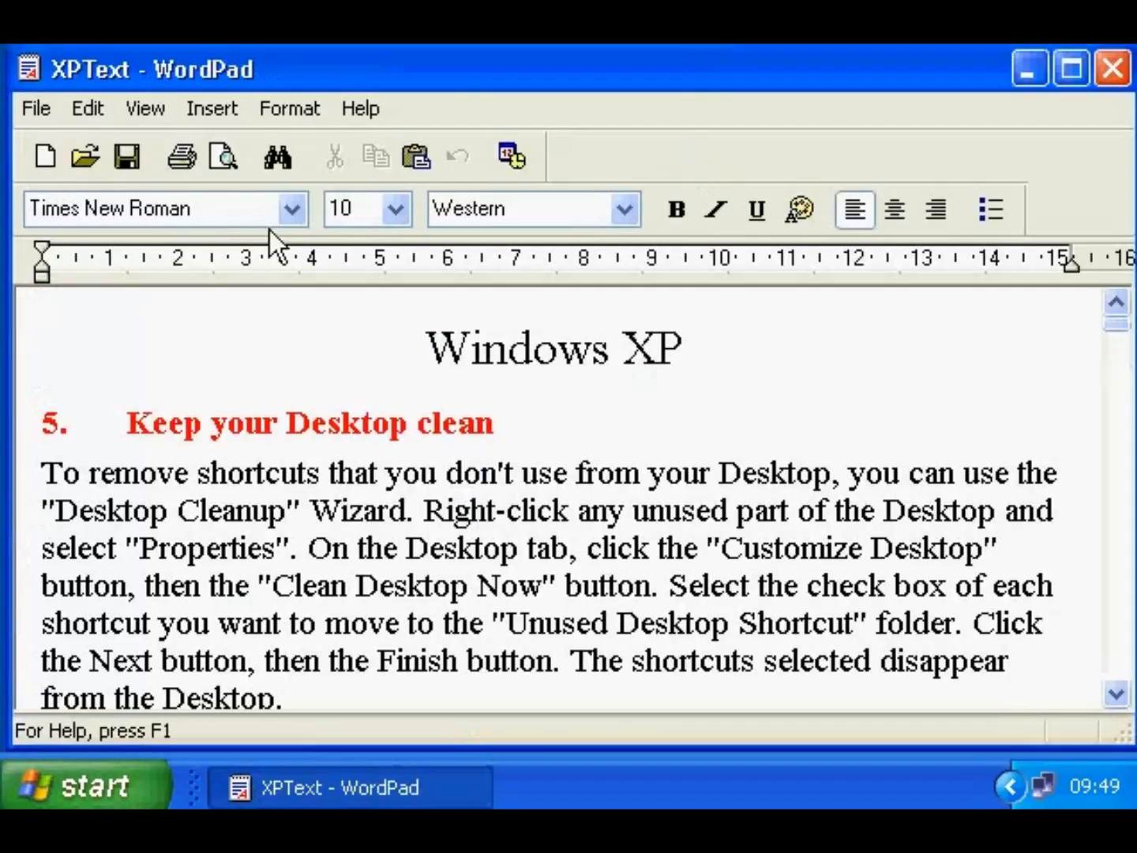
# - Print XPText to the Fax printer
pyautogui.click(45, 111)
pyautogui.click(76, 277)
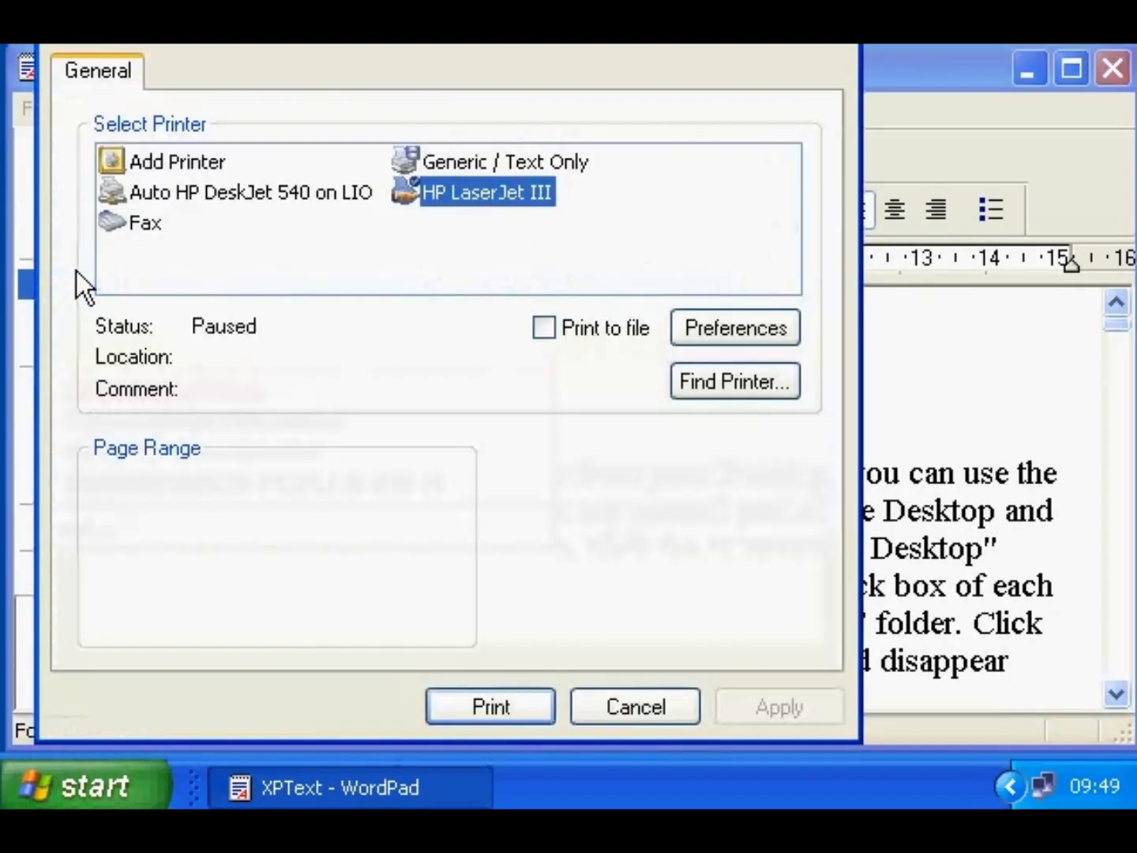
pyautogui.click(142, 222)
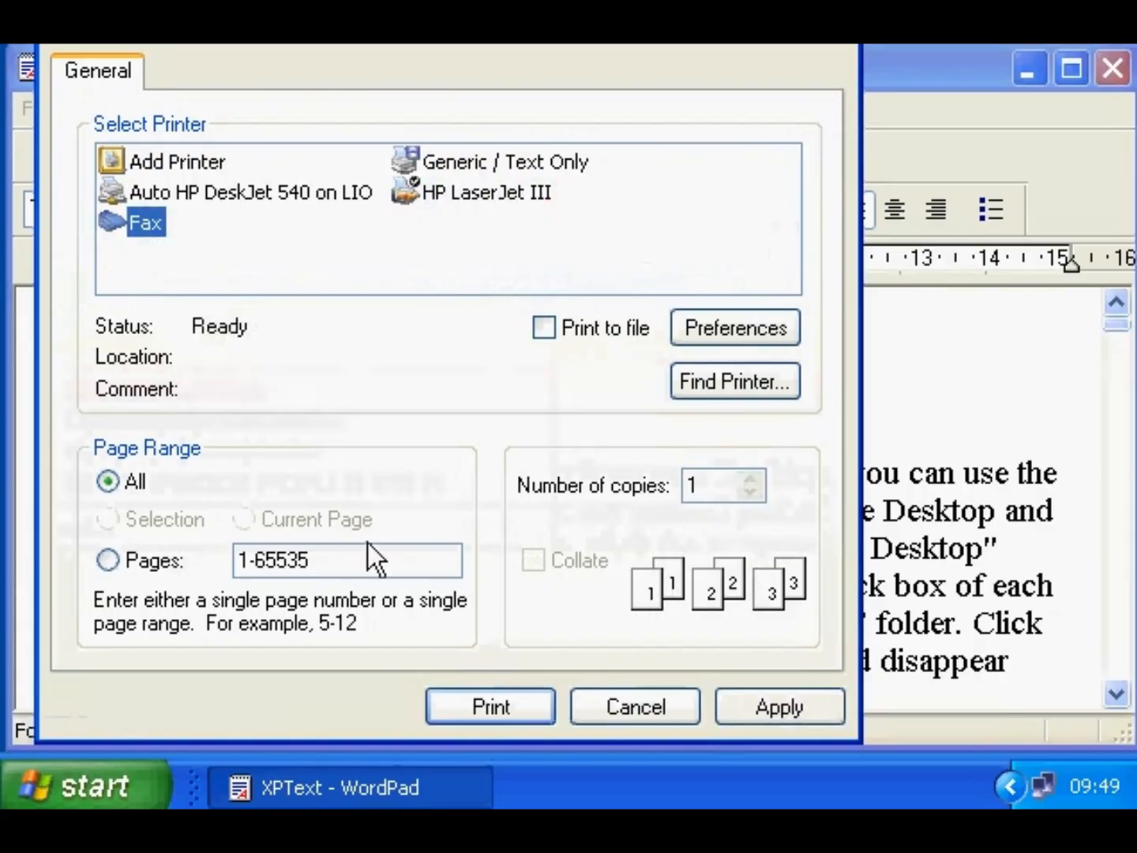
pyautogui.click(443, 693)
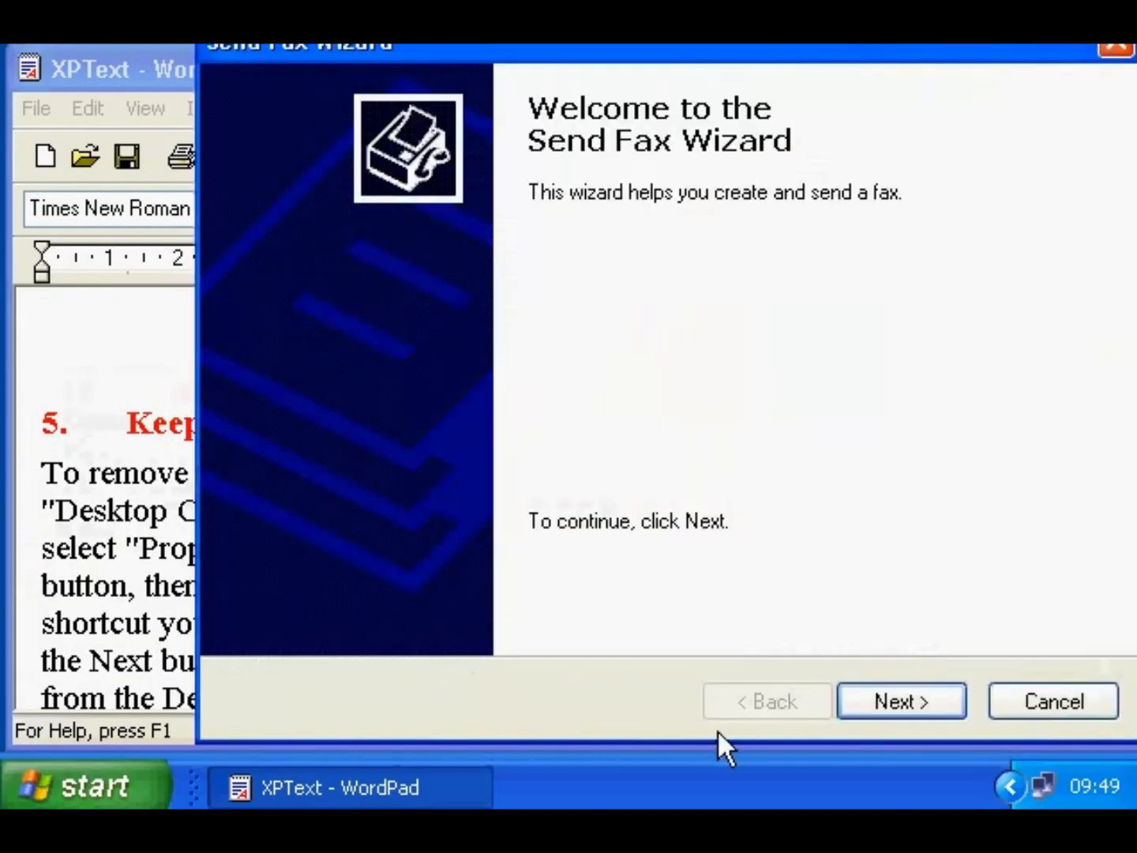
# - Enter the recipient's name and fax number in the Send Fax Wizard
pyautogui.click(862, 700)
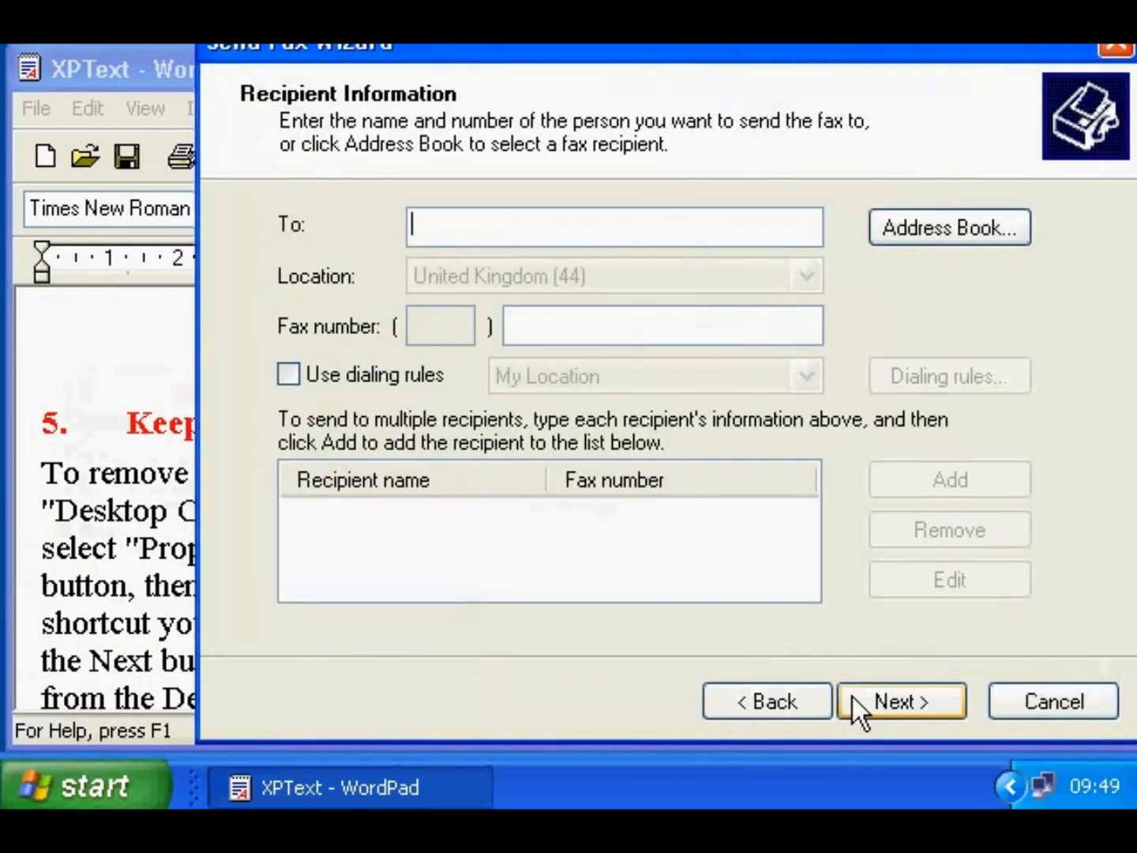
pyautogui.write('LK')
pyautogui.press('Tab')
pyautogui.press('Tab')
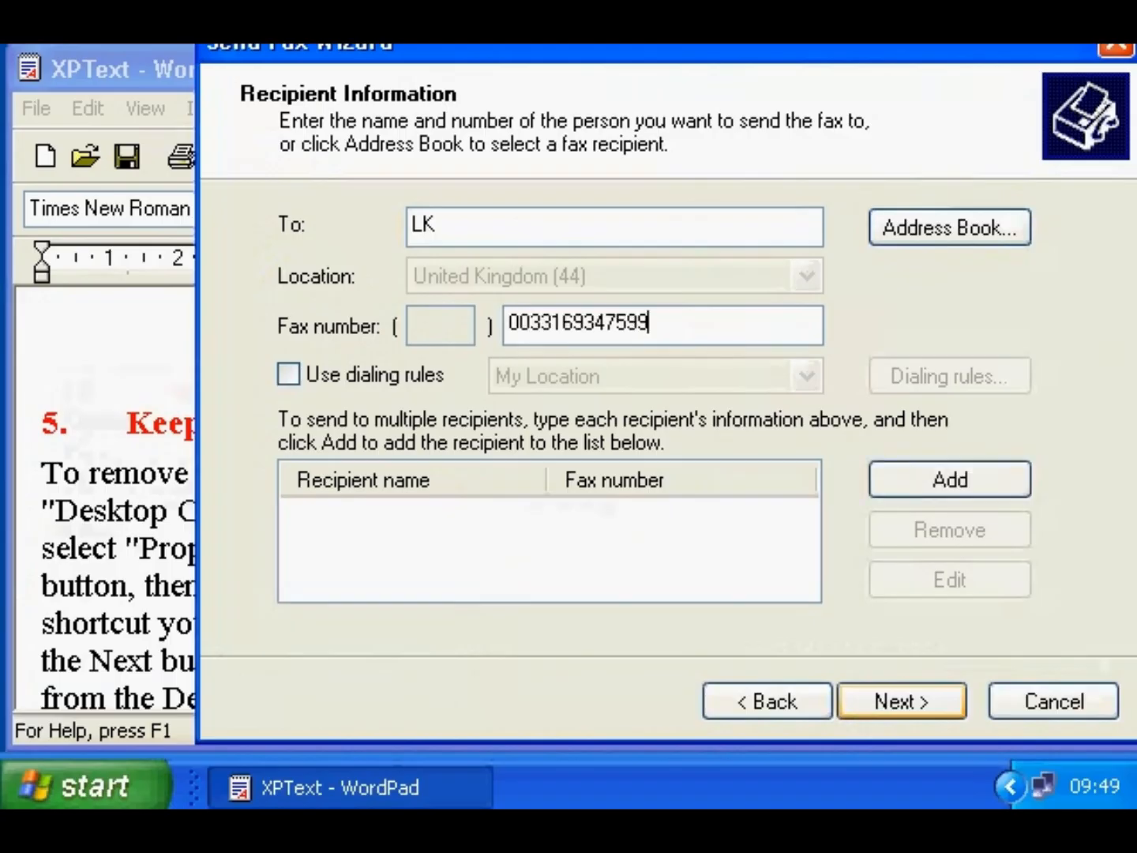
# - Skip the cover page, choose to send now, and finish sending the fax
pyautogui.click(904, 703)
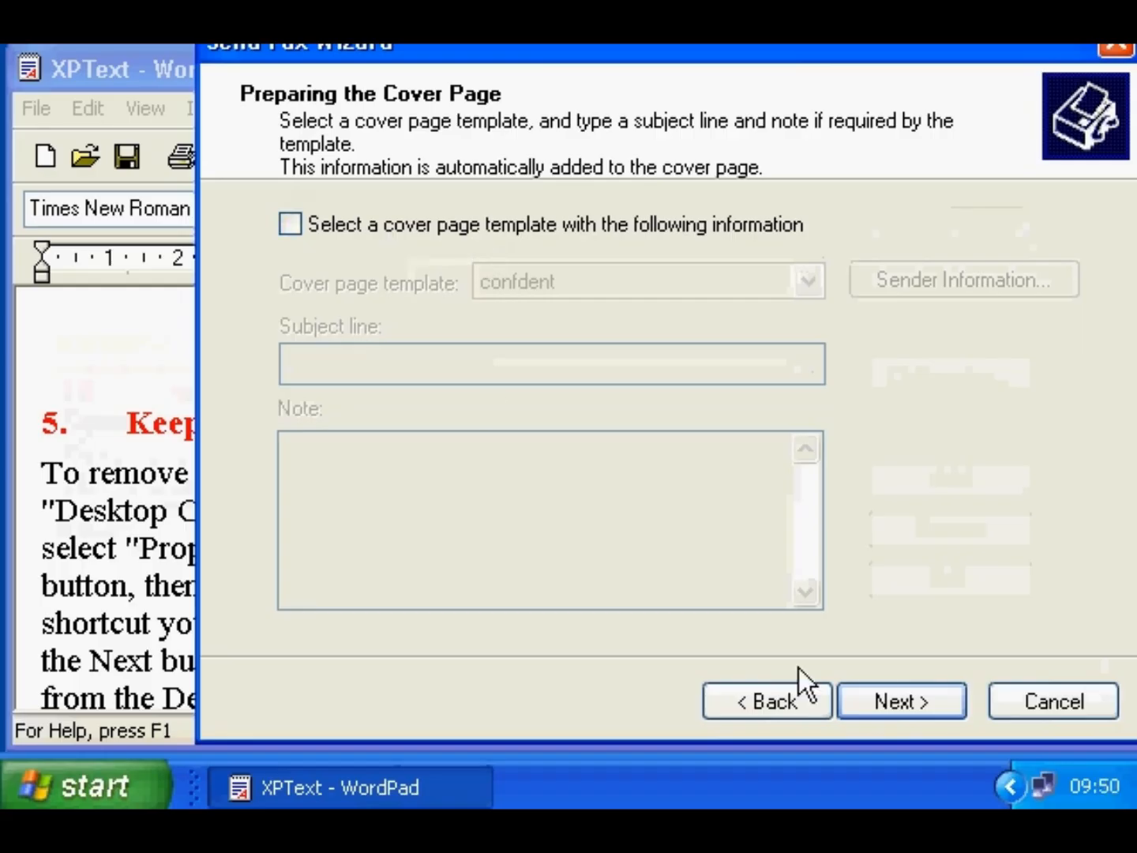
pyautogui.click(873, 704)
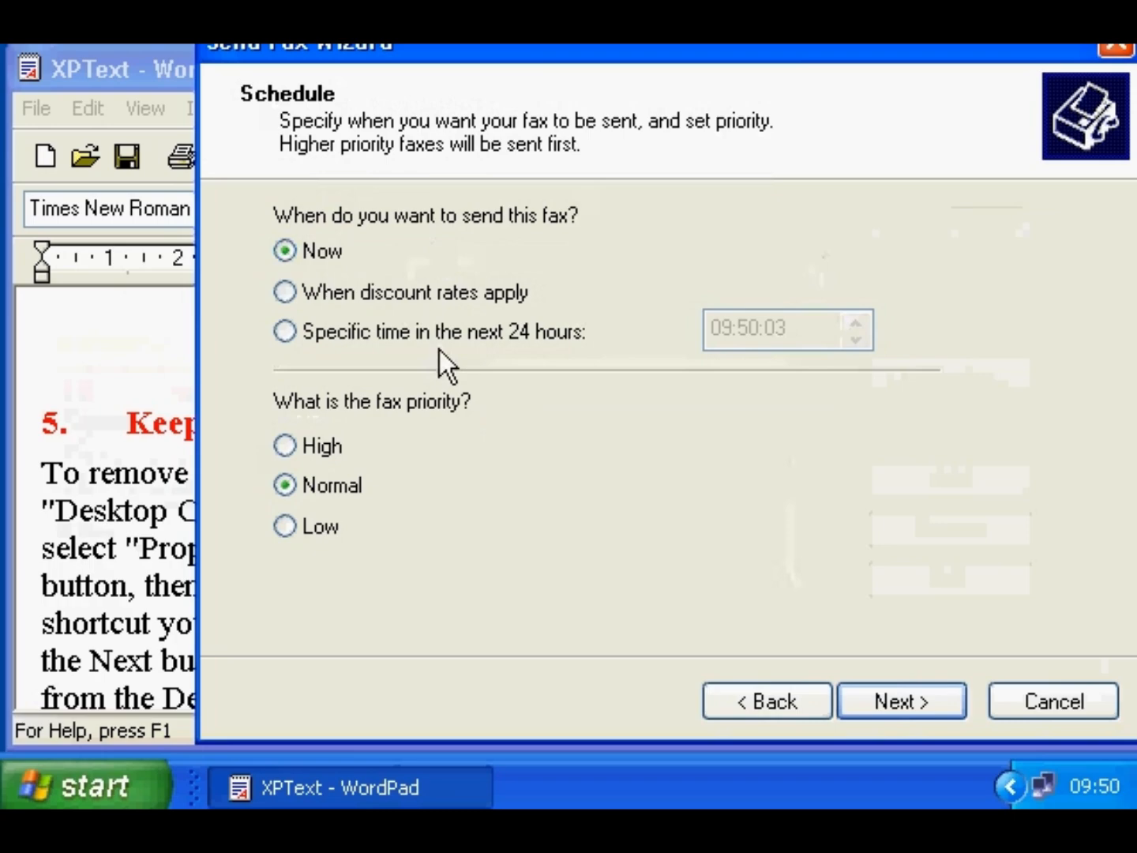
pyautogui.click(863, 697)
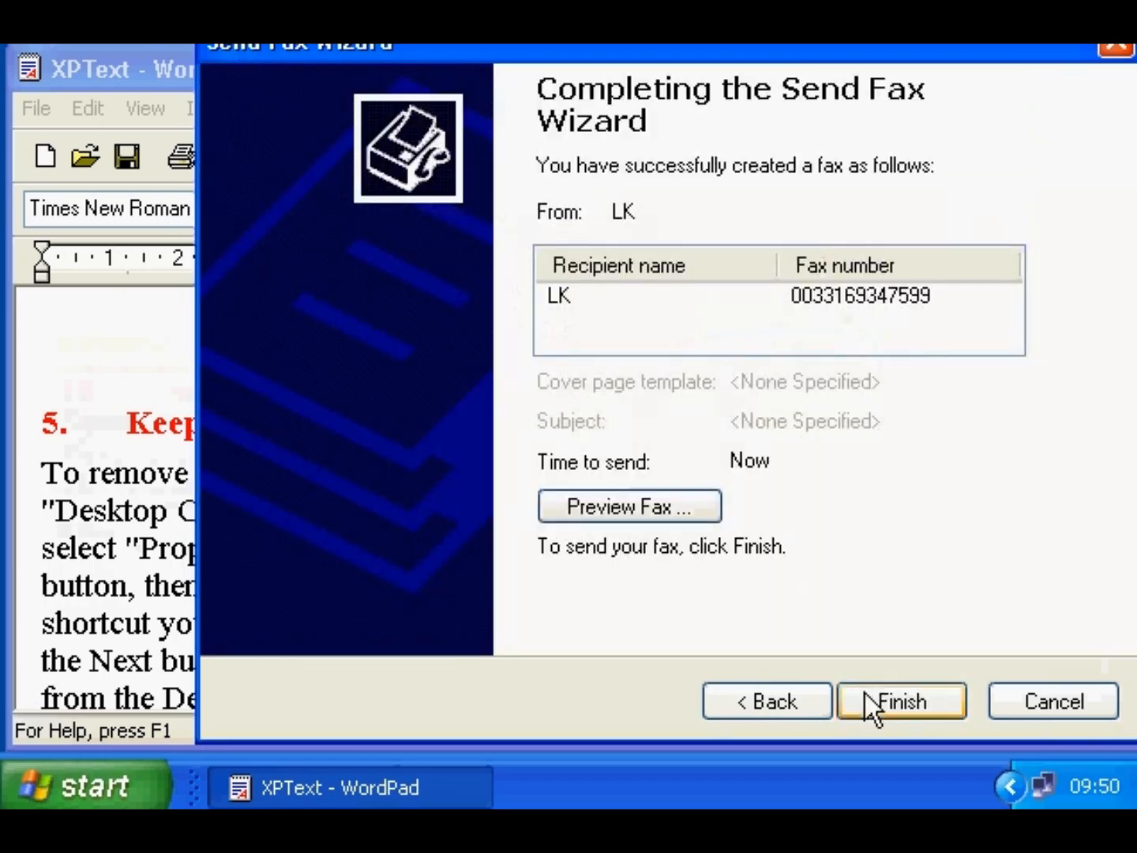
pyautogui.click(875, 696)
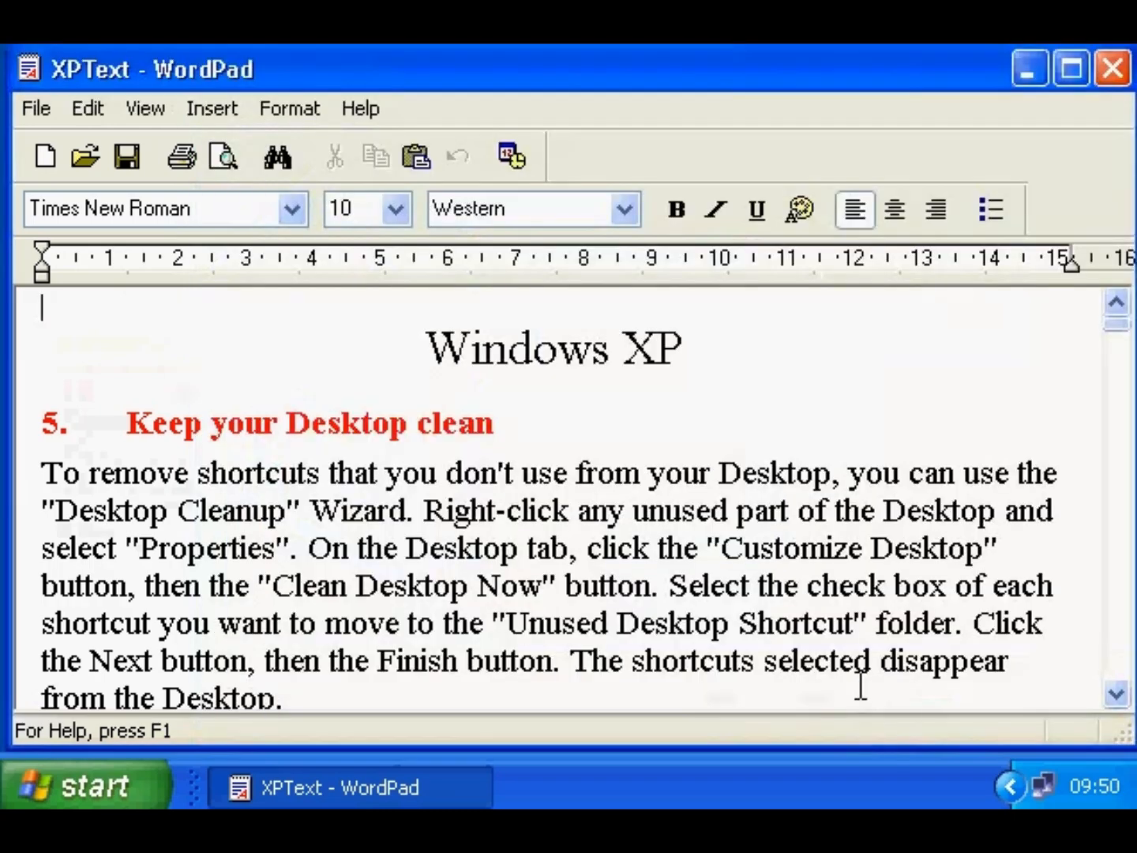
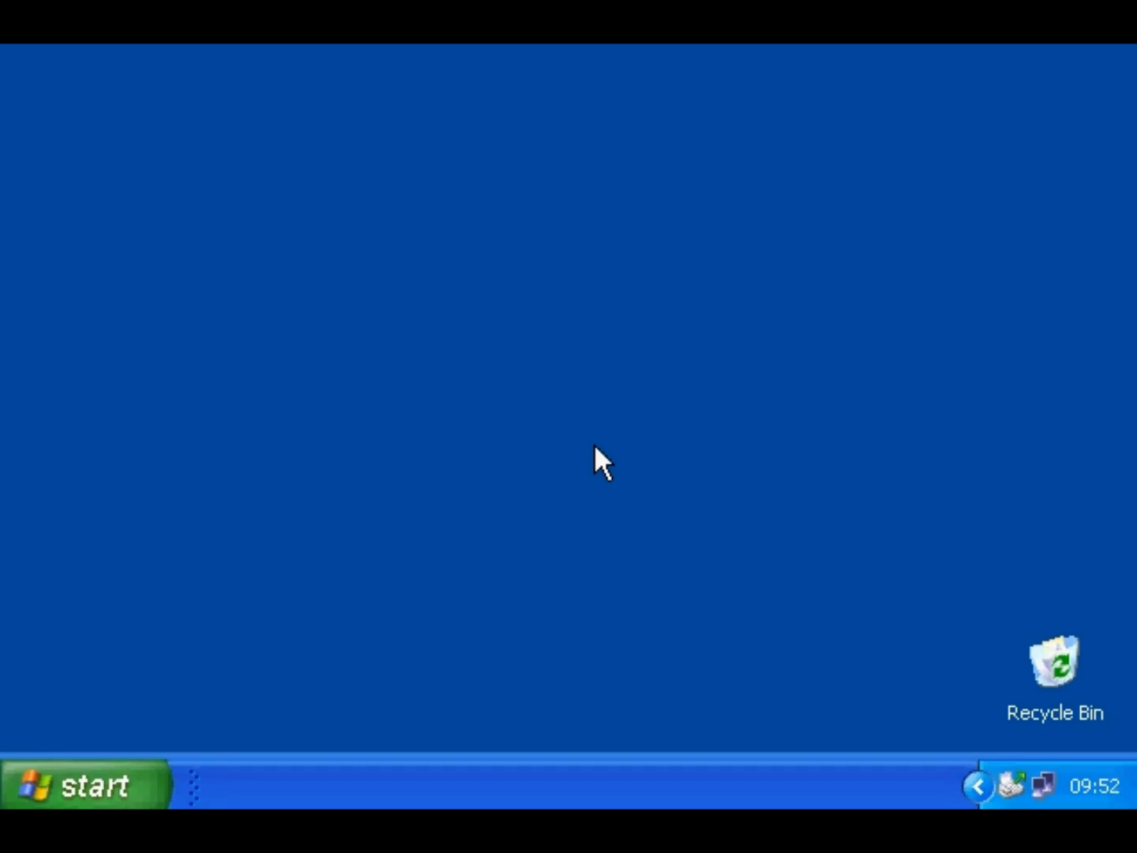
# - Launch WordPad with a blank document and look through its context and Format menus
pyautogui.click(95, 782)
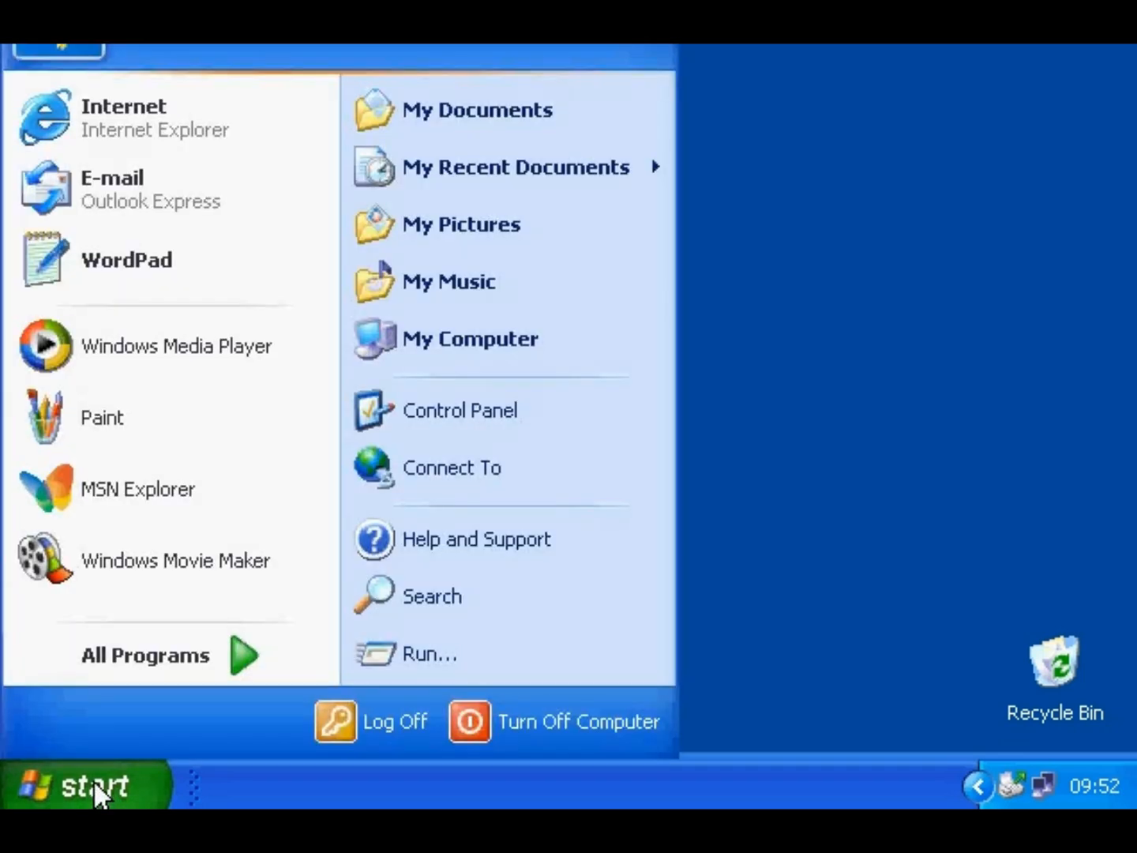
pyautogui.moveTo(135, 651)
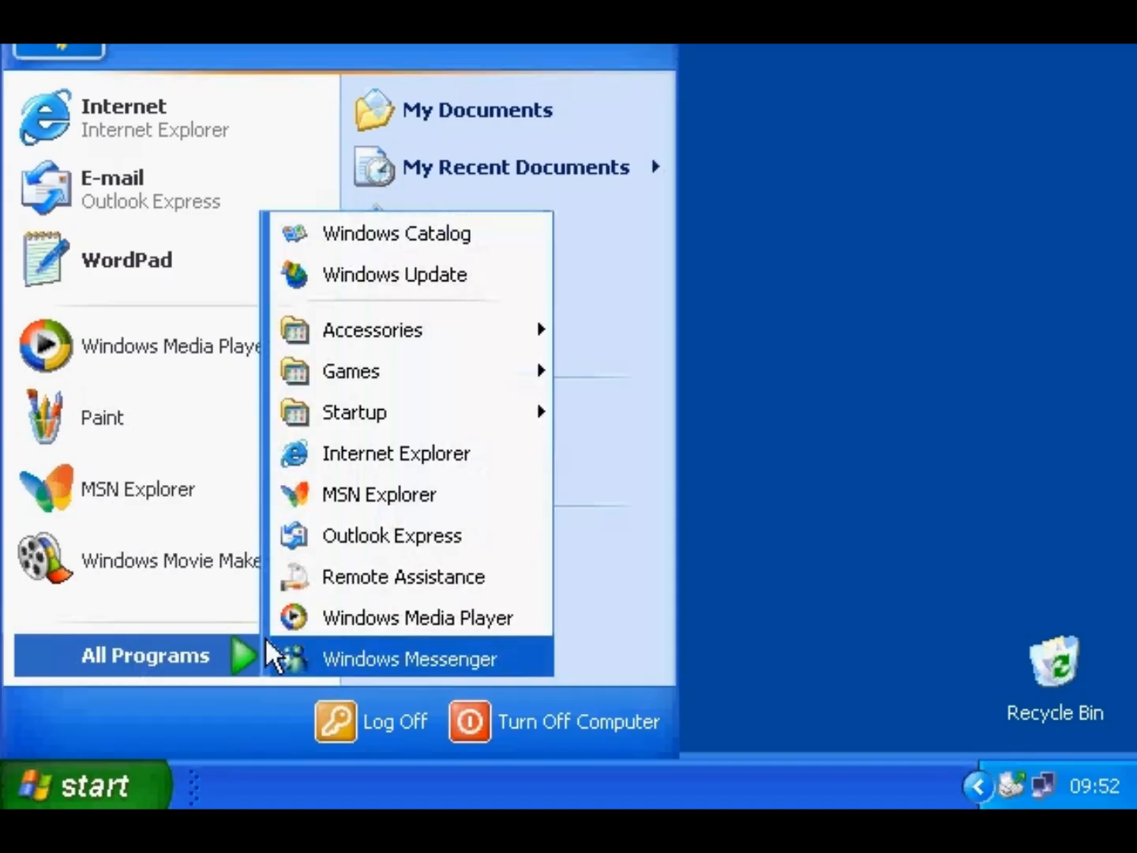
pyautogui.moveTo(385, 324)
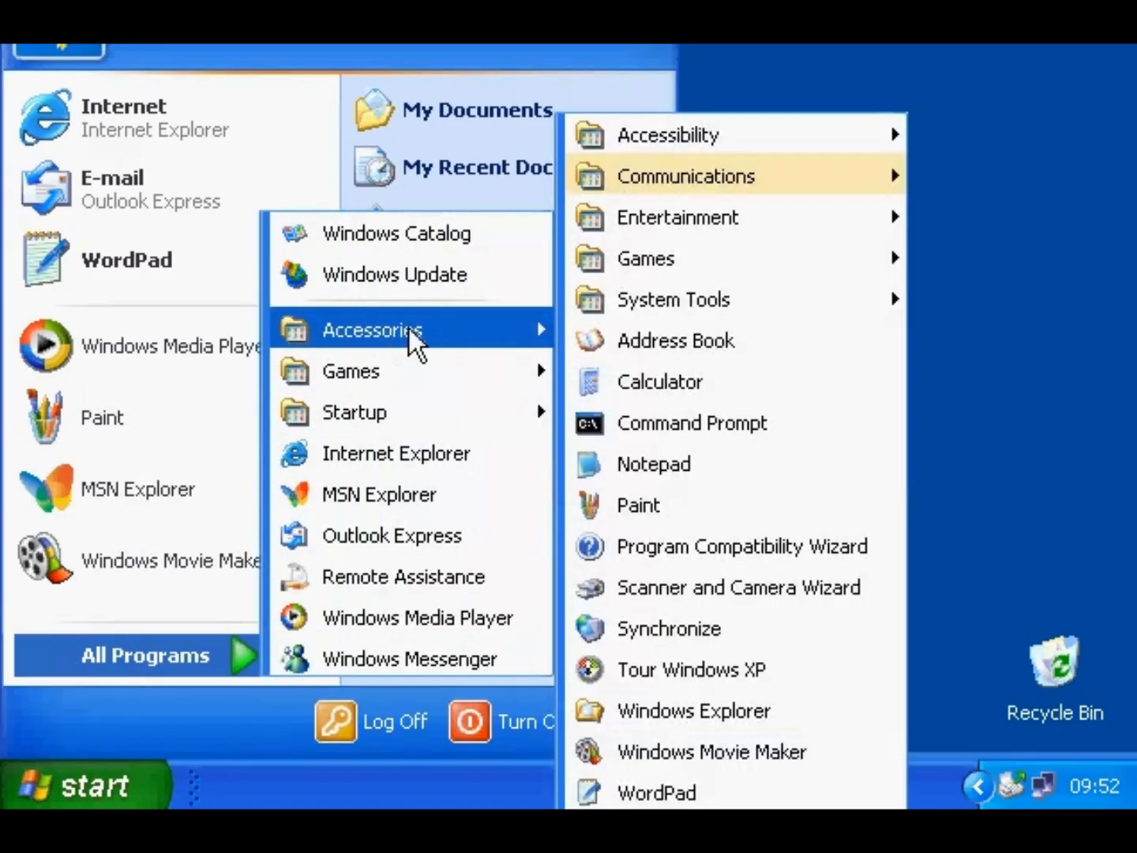
pyautogui.click(642, 794)
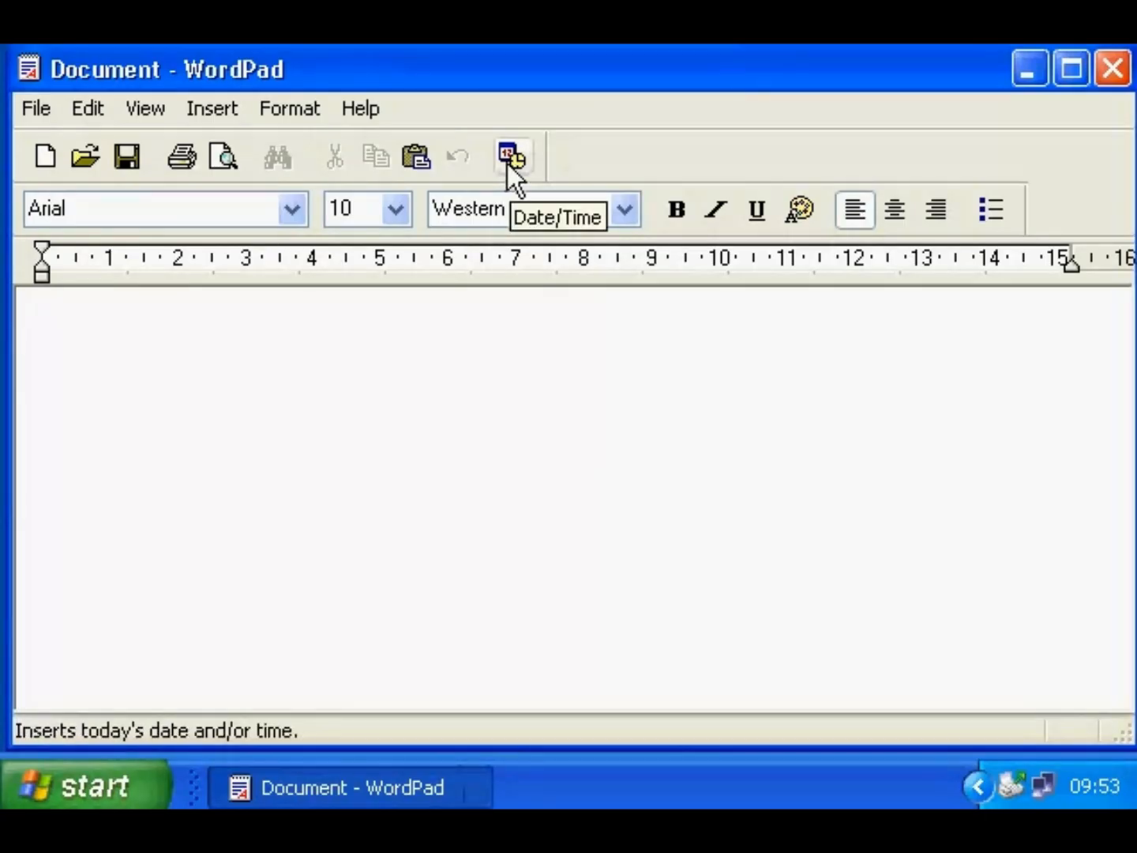
pyautogui.rightClick(457, 367)
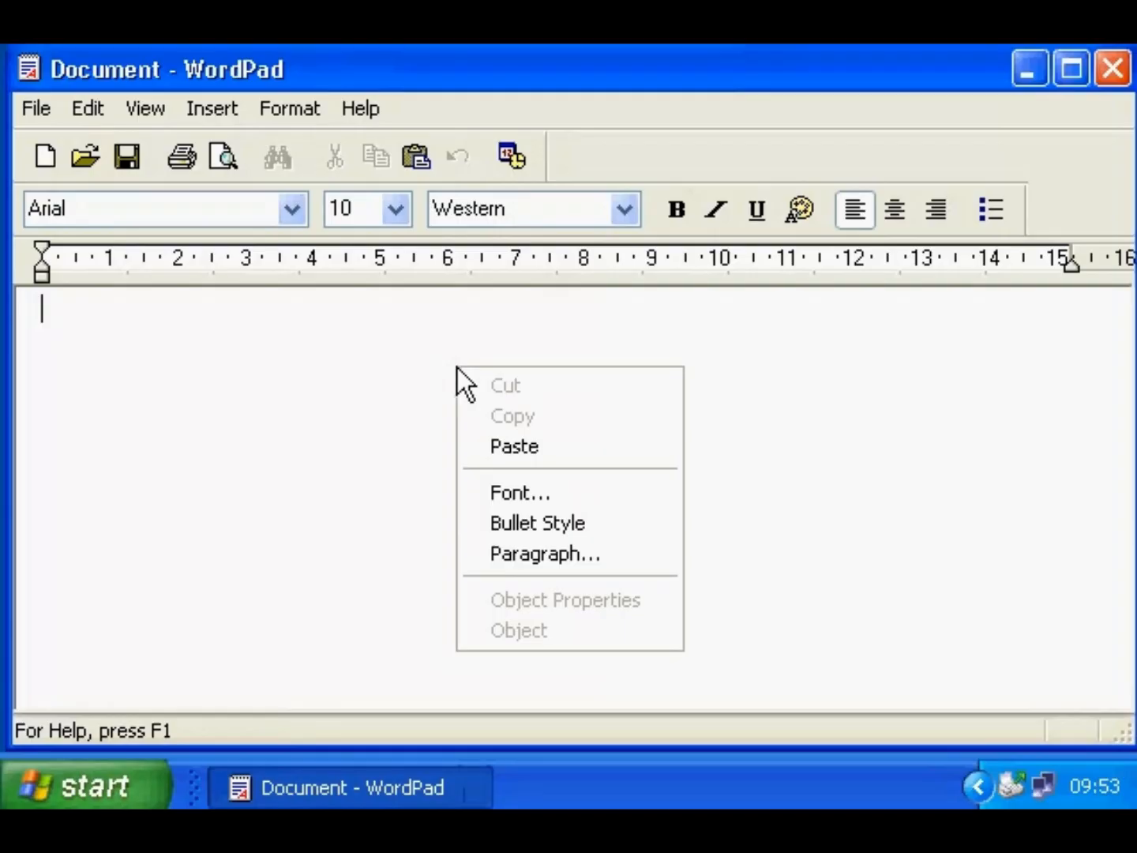
pyautogui.click(406, 364)
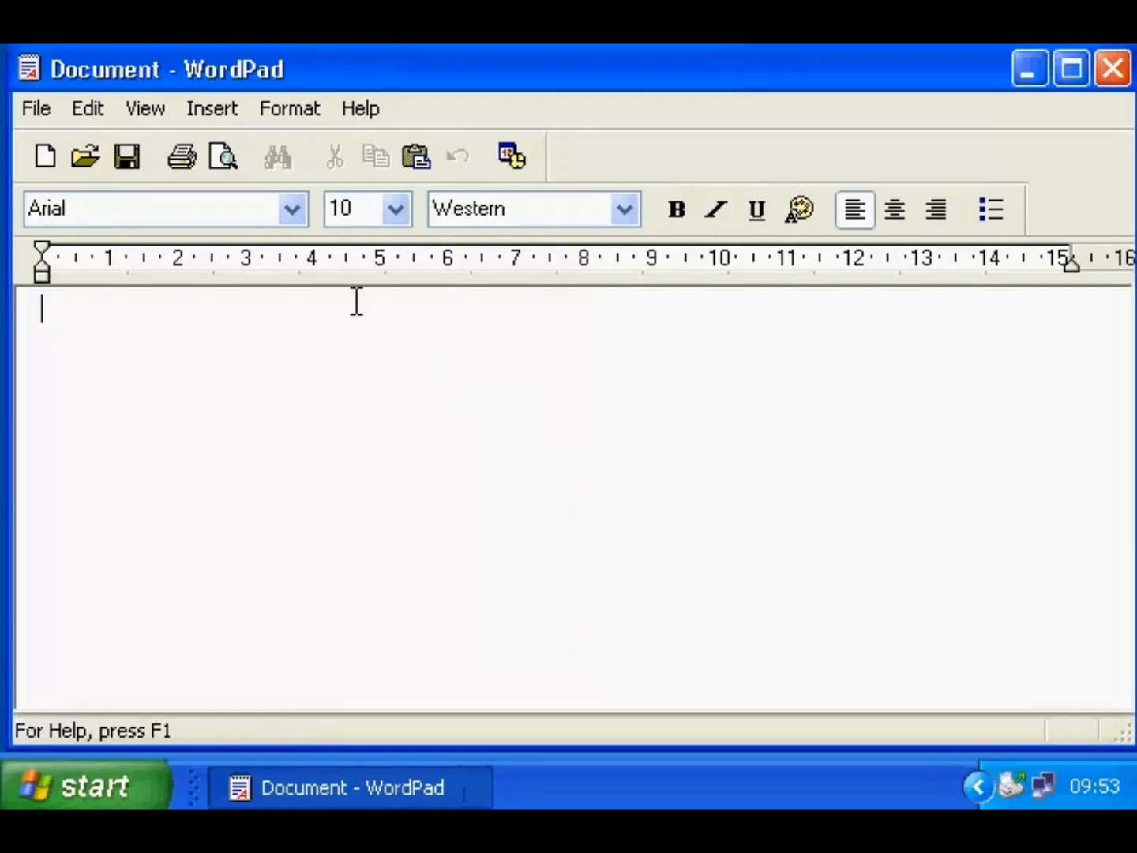
pyautogui.click(297, 110)
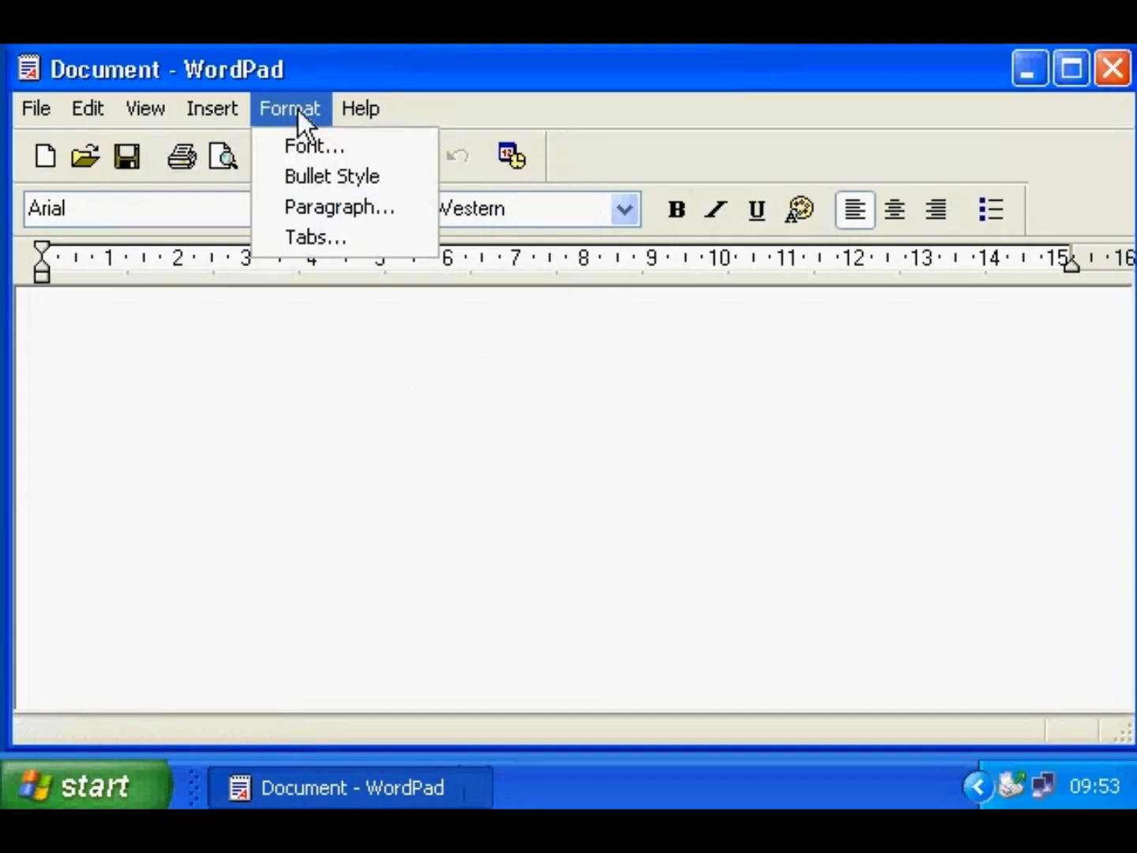
pyautogui.click(297, 110)
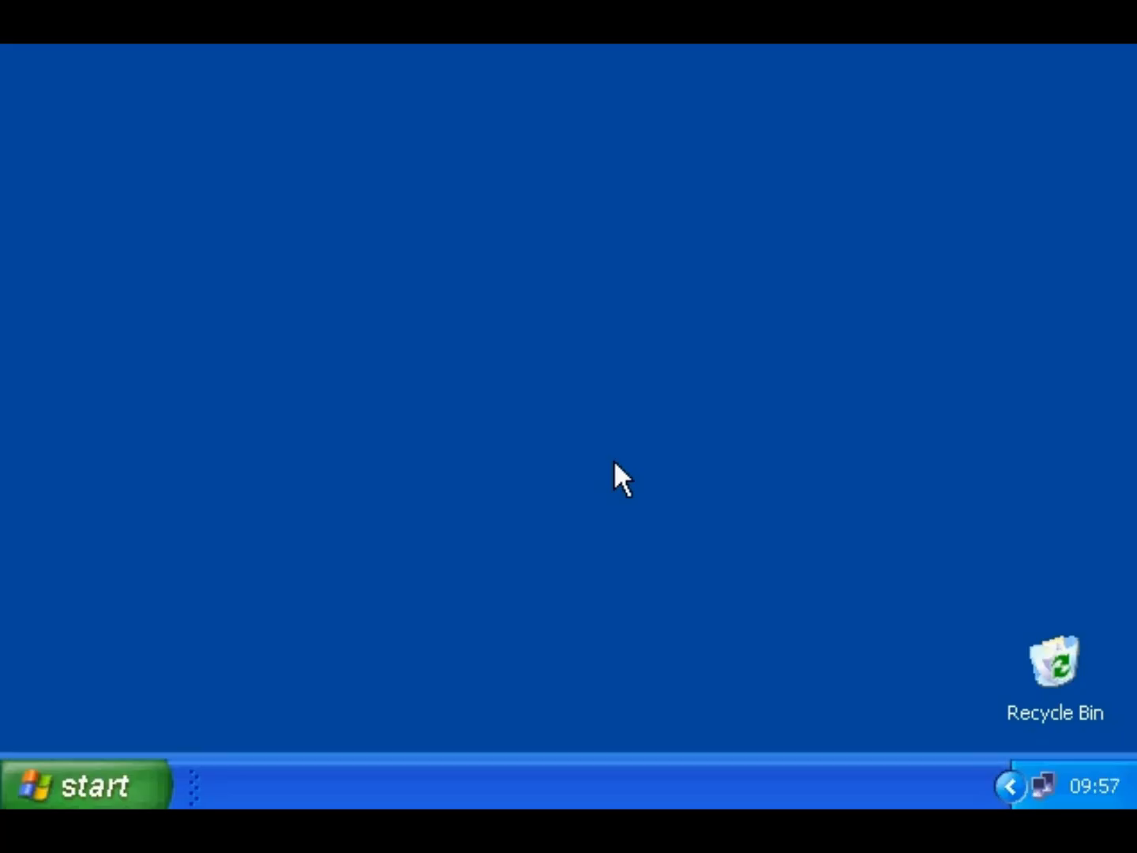
# - Launch Paint, draw a freehand squiggle, pick white from the canvas, and zoom in
pyautogui.click(78, 782)
pyautogui.moveTo(107, 651)
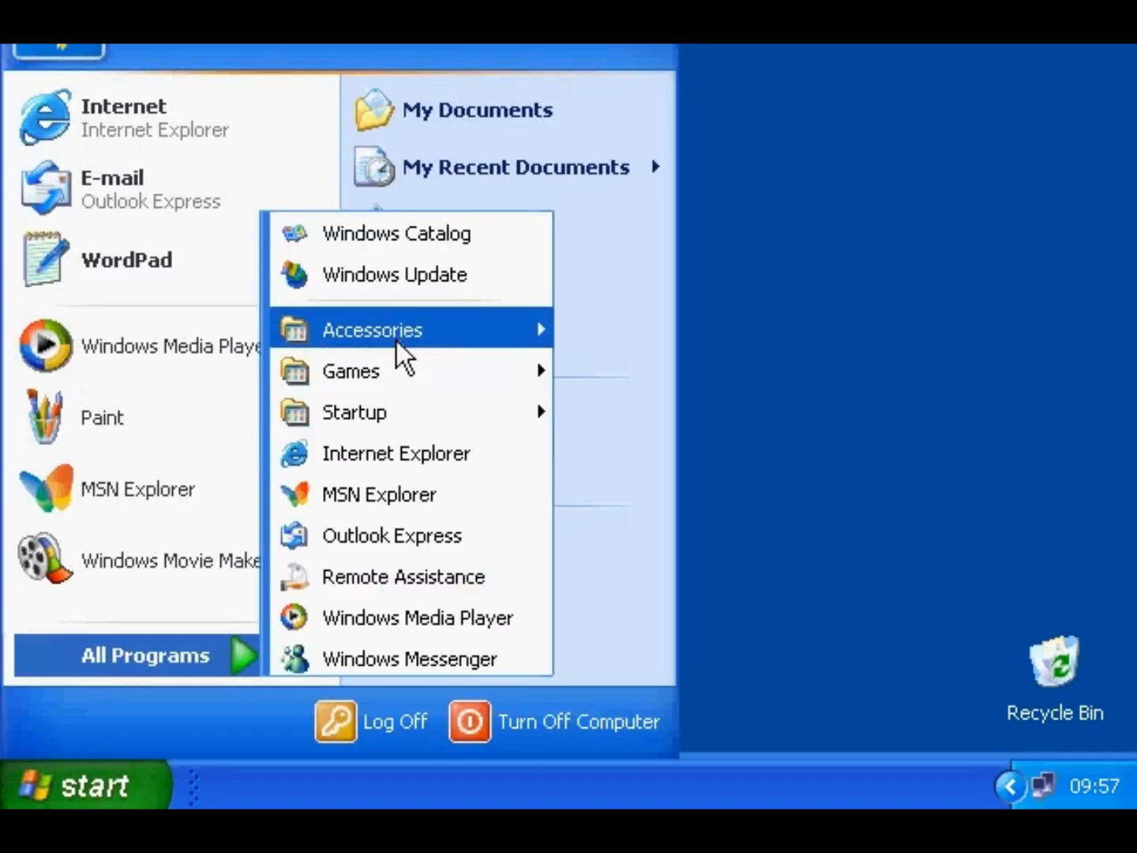
pyautogui.moveTo(396, 340)
pyautogui.click(670, 515)
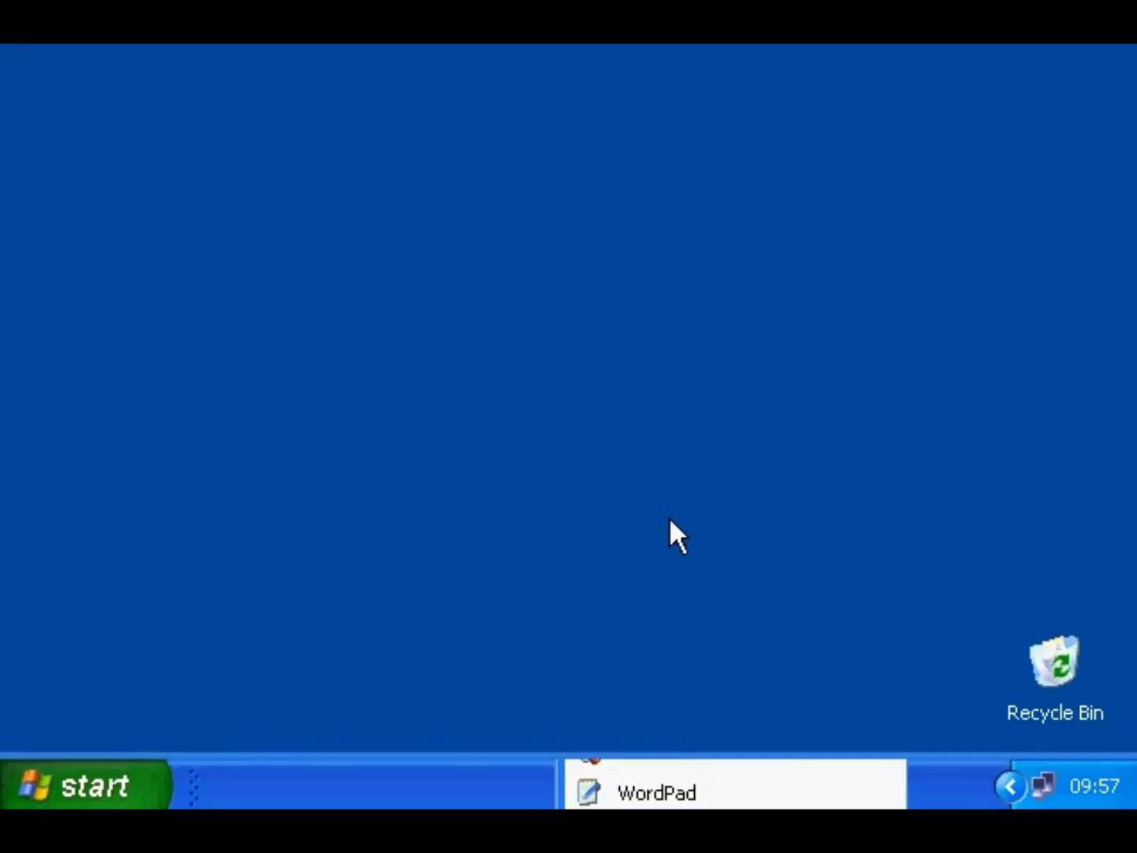
pyautogui.moveTo(330, 173)
pyautogui.mouseDown()
pyautogui.moveTo(358, 229)
pyautogui.moveTo(344, 217)
pyautogui.mouseUp()
pyautogui.click(214, 225)
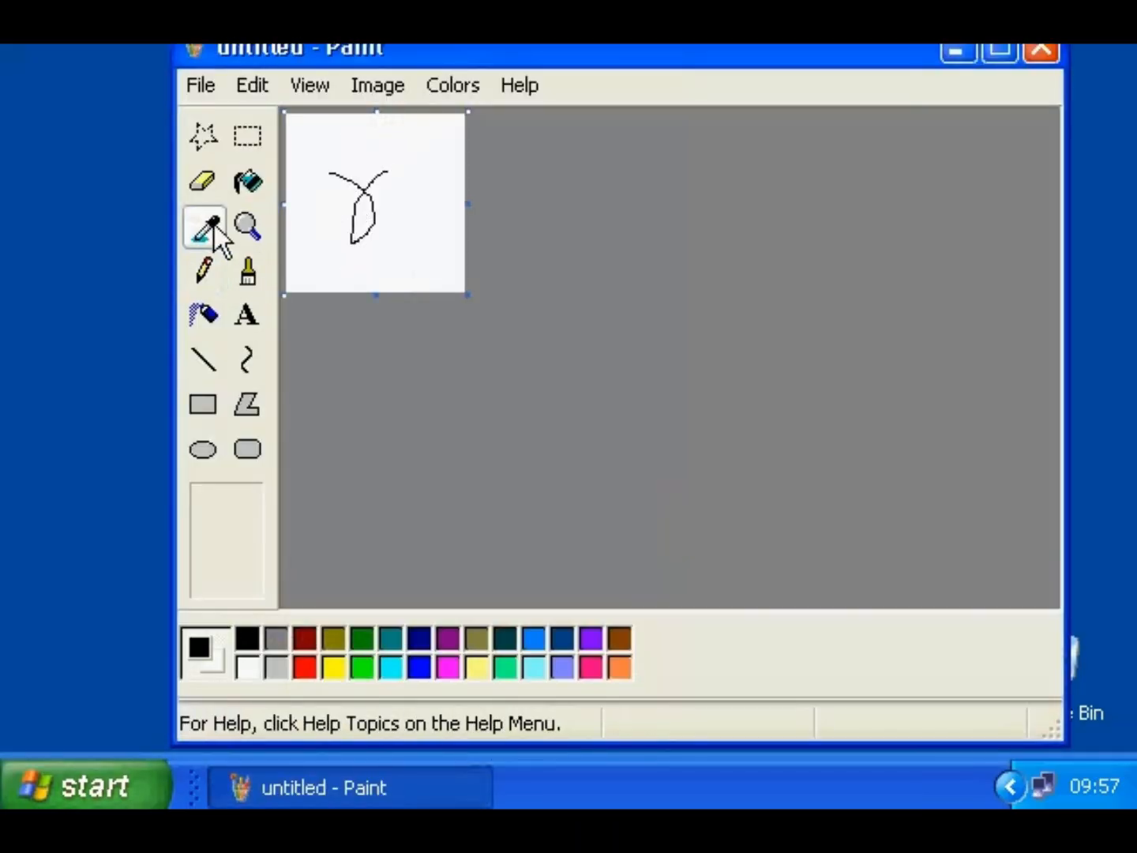
pyautogui.click(362, 188)
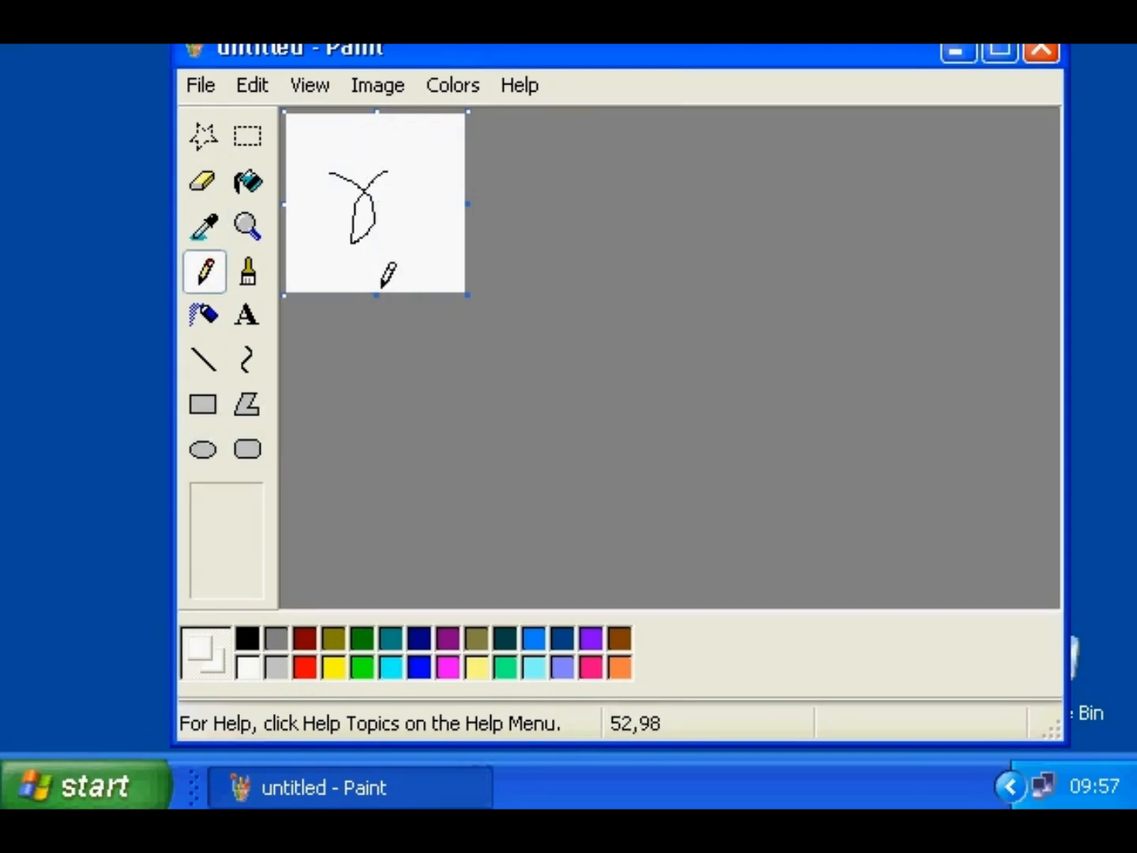
pyautogui.click(260, 233)
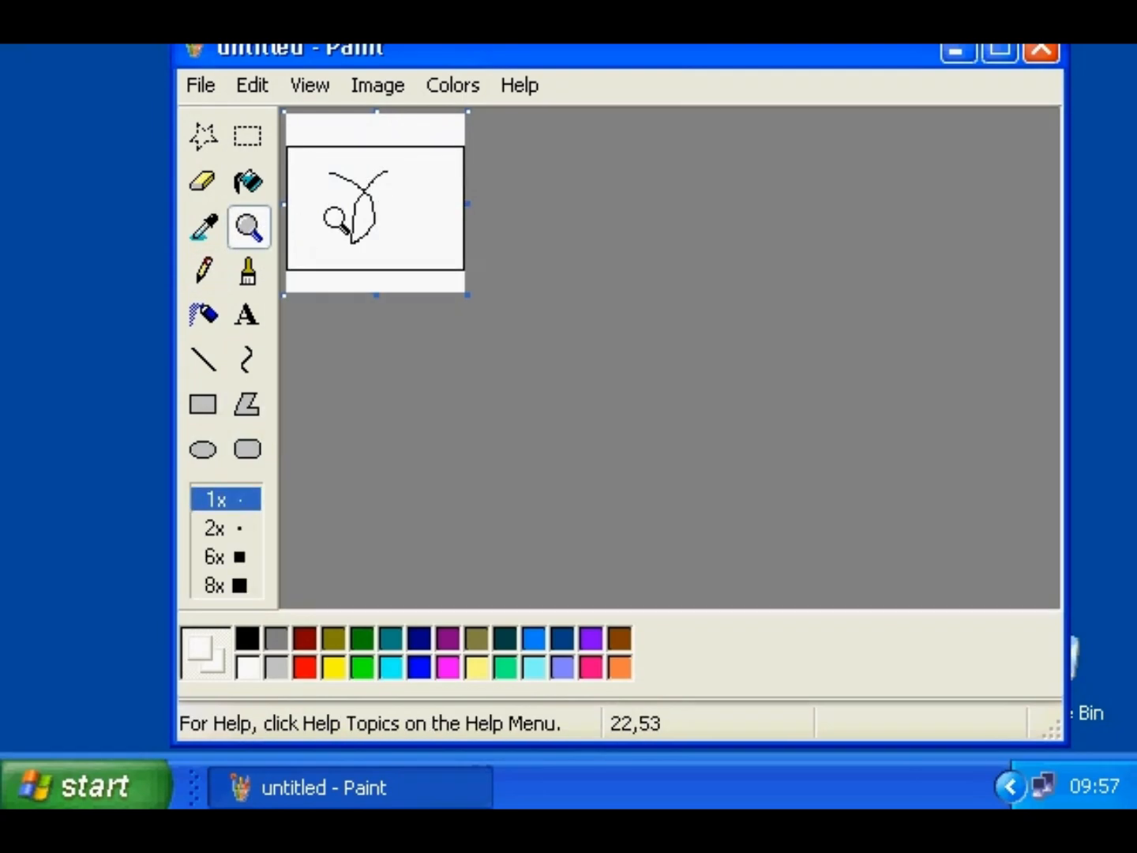
pyautogui.click(334, 217)
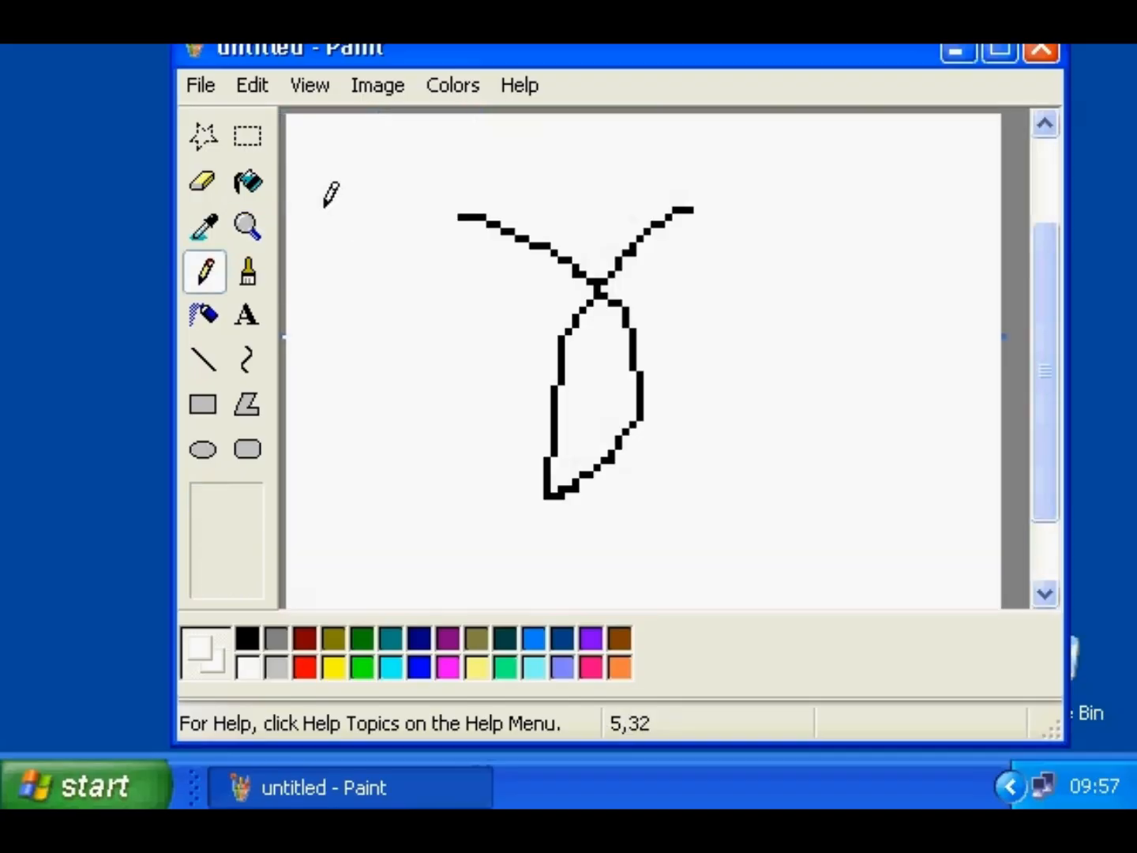
# - Select a rectangular area around the Paint drawing and view its actions and File menu
pyautogui.click(260, 143)
pyautogui.moveTo(418, 189)
pyautogui.mouseDown()
pyautogui.moveTo(771, 458)
pyautogui.moveTo(790, 536)
pyautogui.mouseUp()
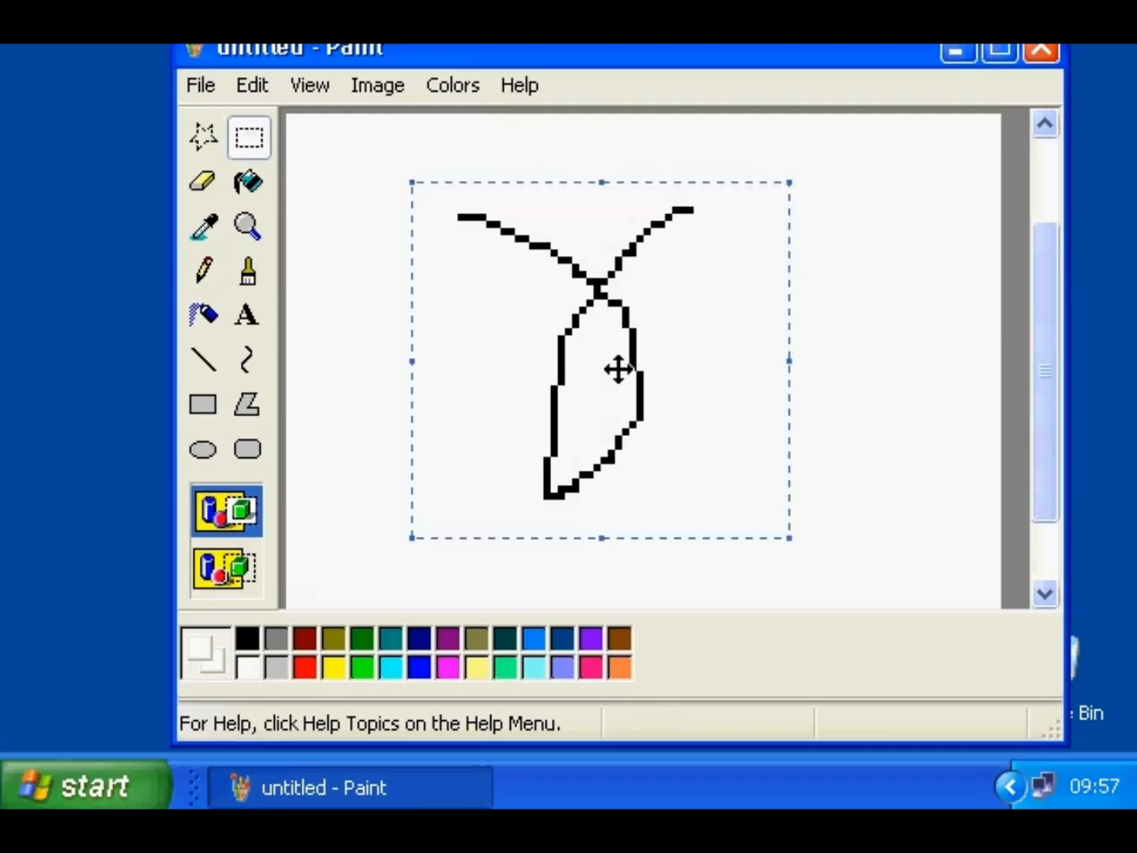
pyautogui.rightClick(623, 326)
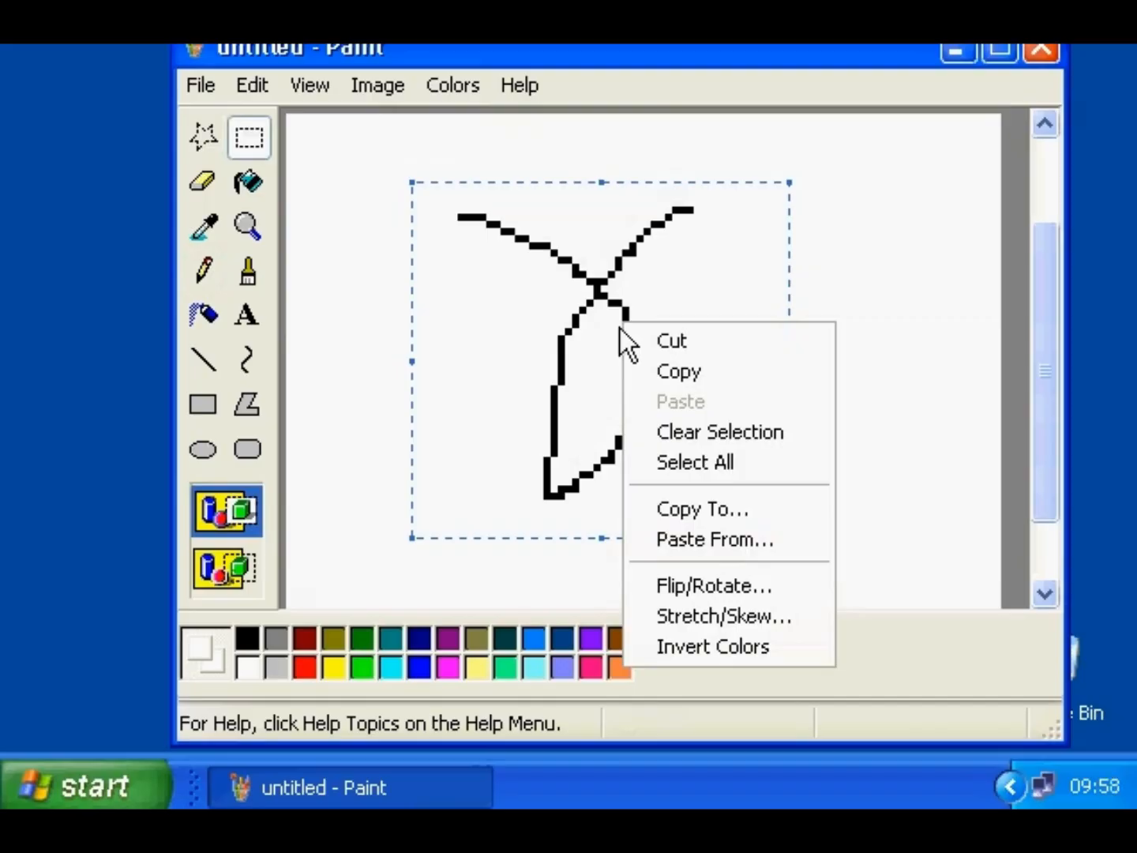
pyautogui.click(214, 89)
pyautogui.click(214, 88)
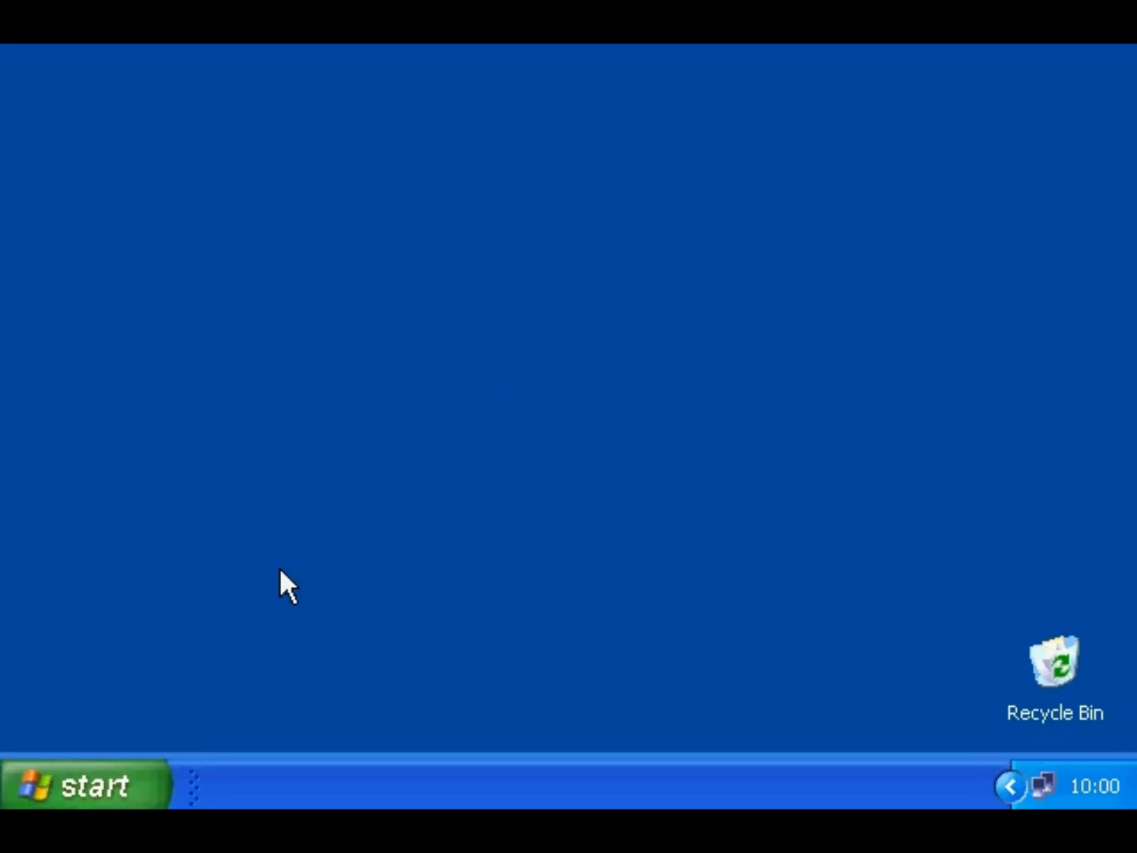
# - Launch Calculator from Accessories and move it toward the screen centre
pyautogui.click(109, 774)
pyautogui.moveTo(129, 661)
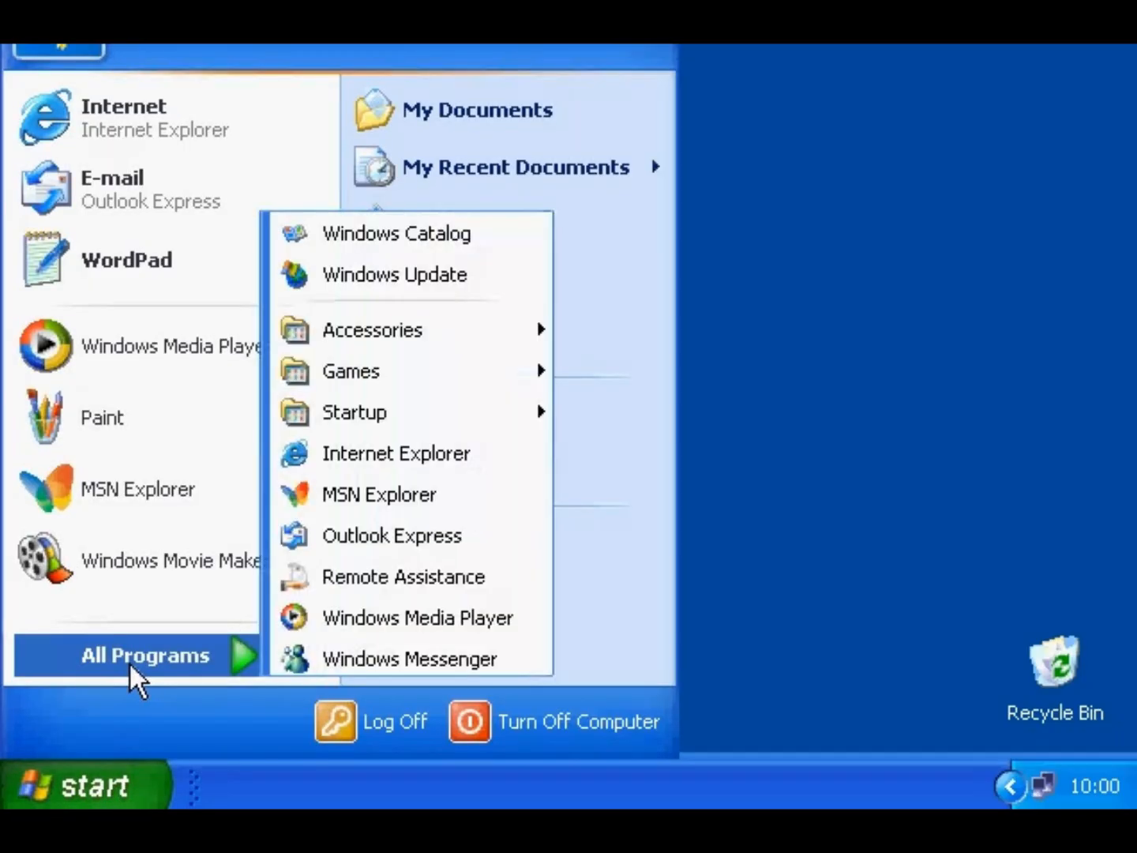
pyautogui.moveTo(344, 316)
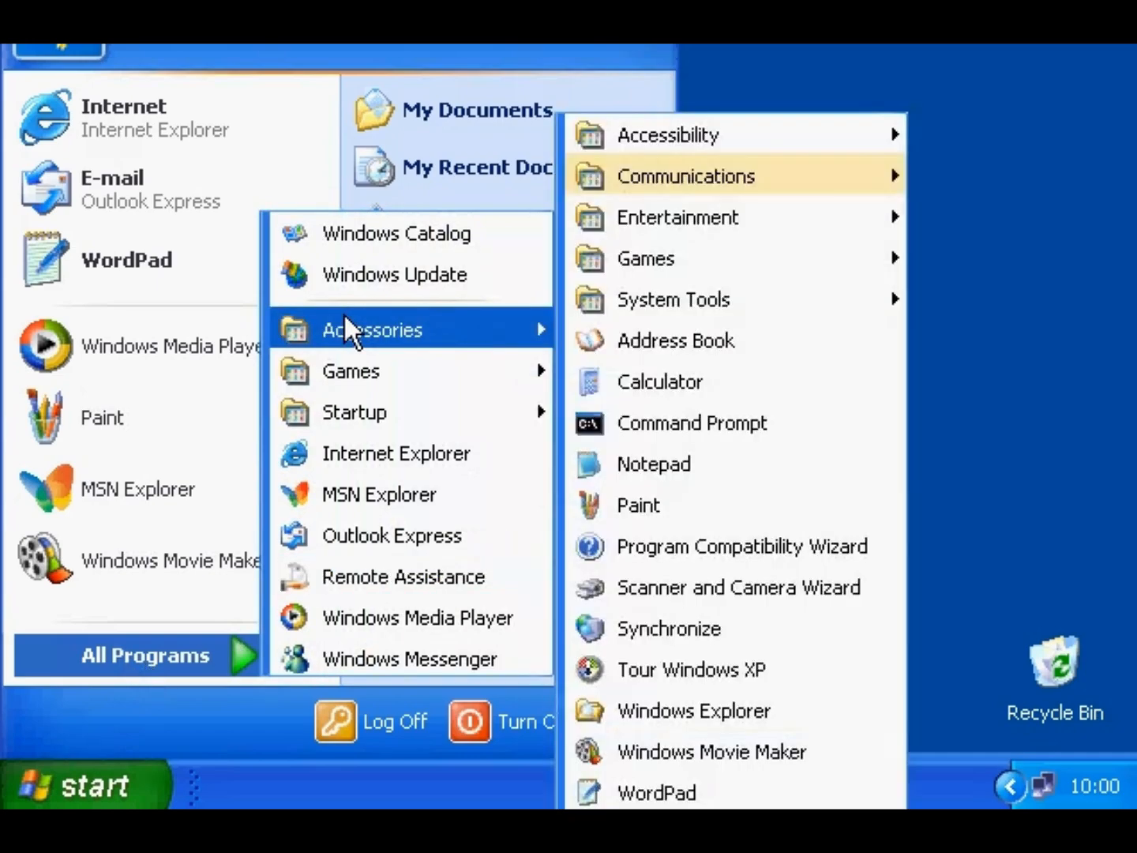
pyautogui.click(615, 382)
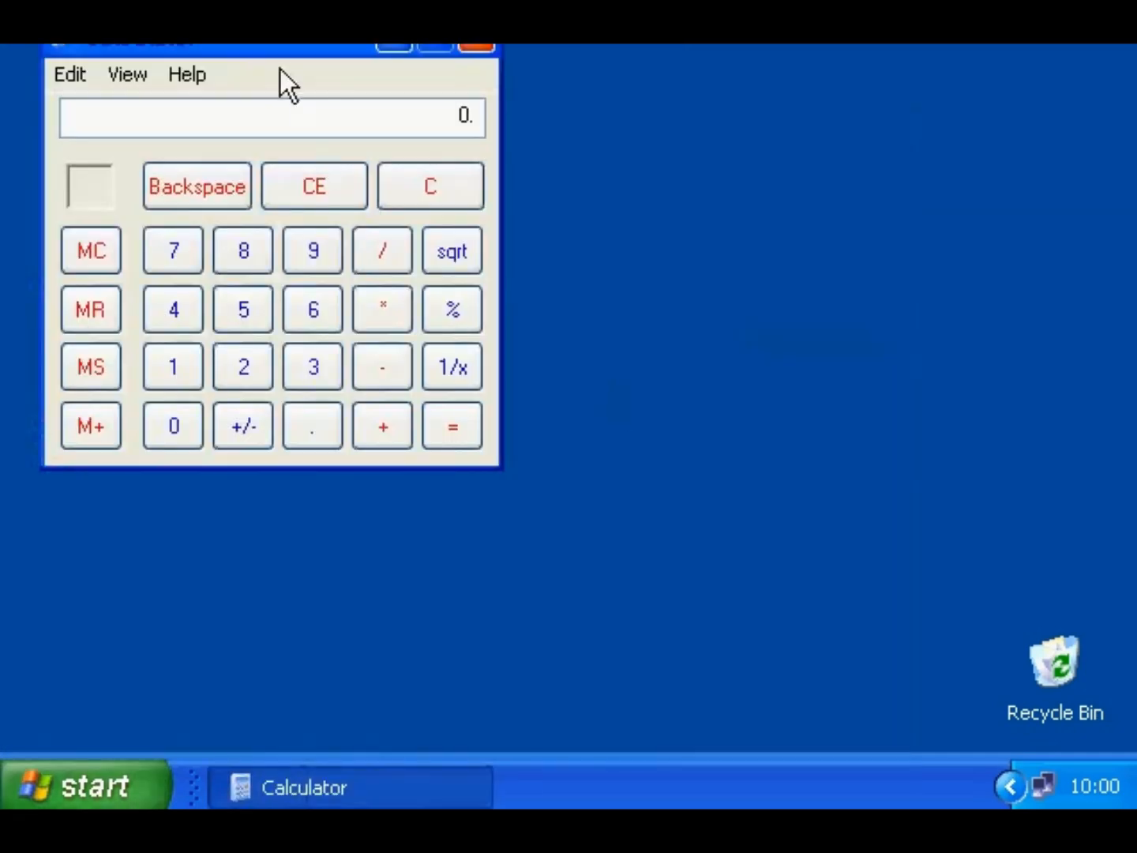
pyautogui.moveTo(281, 49); pyautogui.dragTo(454, 175)
pyautogui.click(288, 205)
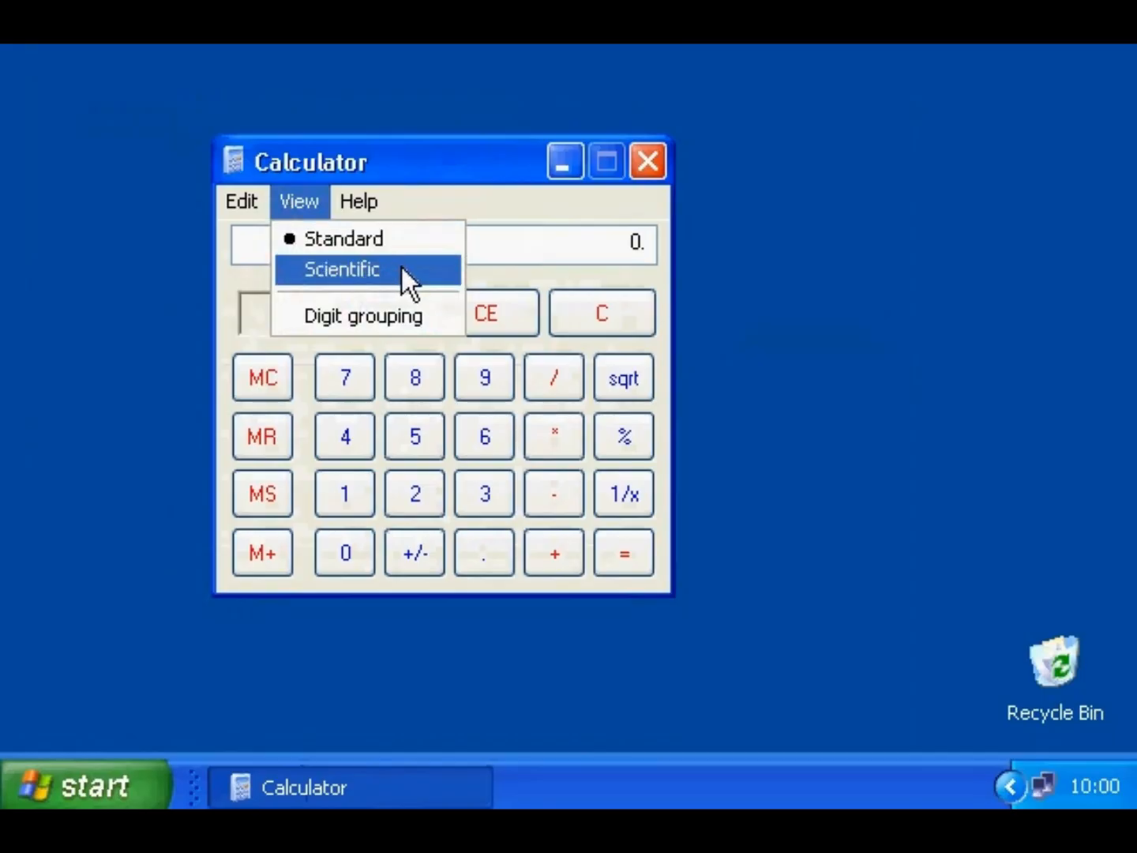
pyautogui.press('Escape')
pyautogui.press('Escape')
# - Calculate 85 × 6.23 on the keypad to get 529.55
pyautogui.click(413, 378)
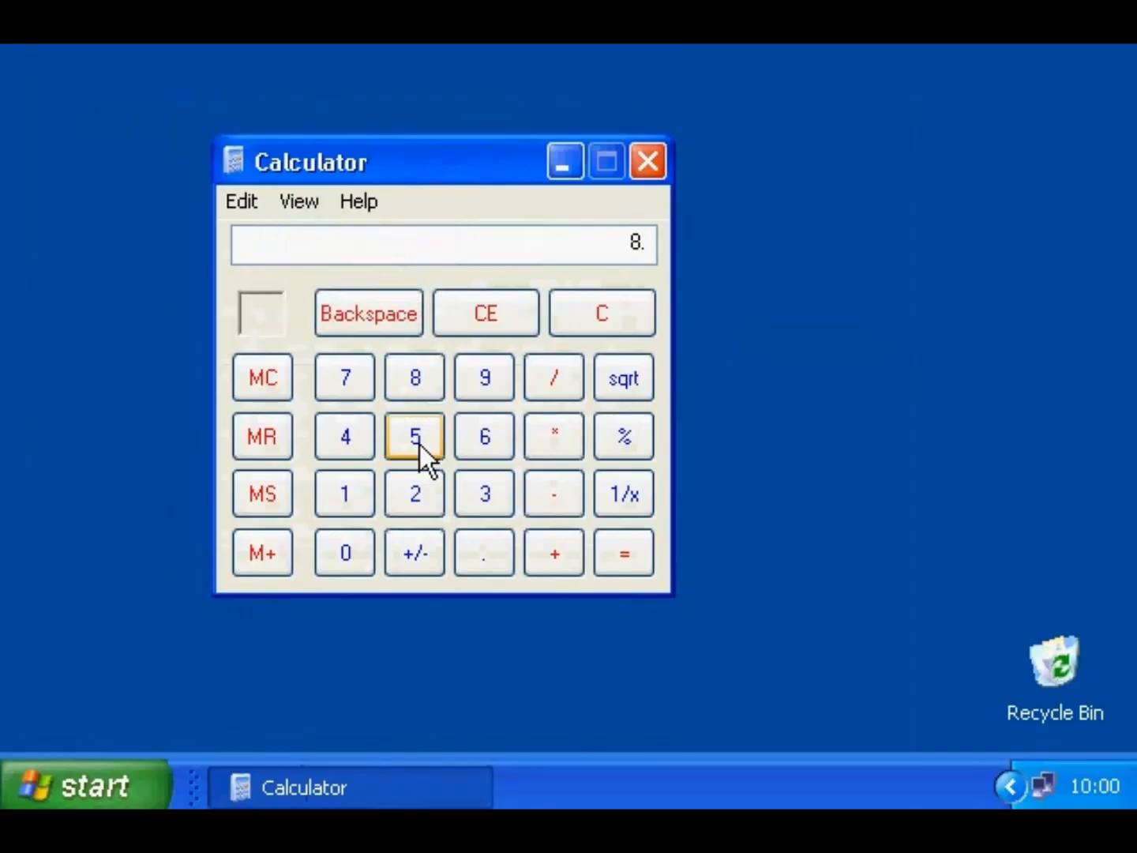
pyautogui.click(420, 442)
pyautogui.click(553, 437)
pyautogui.click(486, 446)
pyautogui.click(483, 551)
pyautogui.click(427, 505)
pyautogui.click(485, 494)
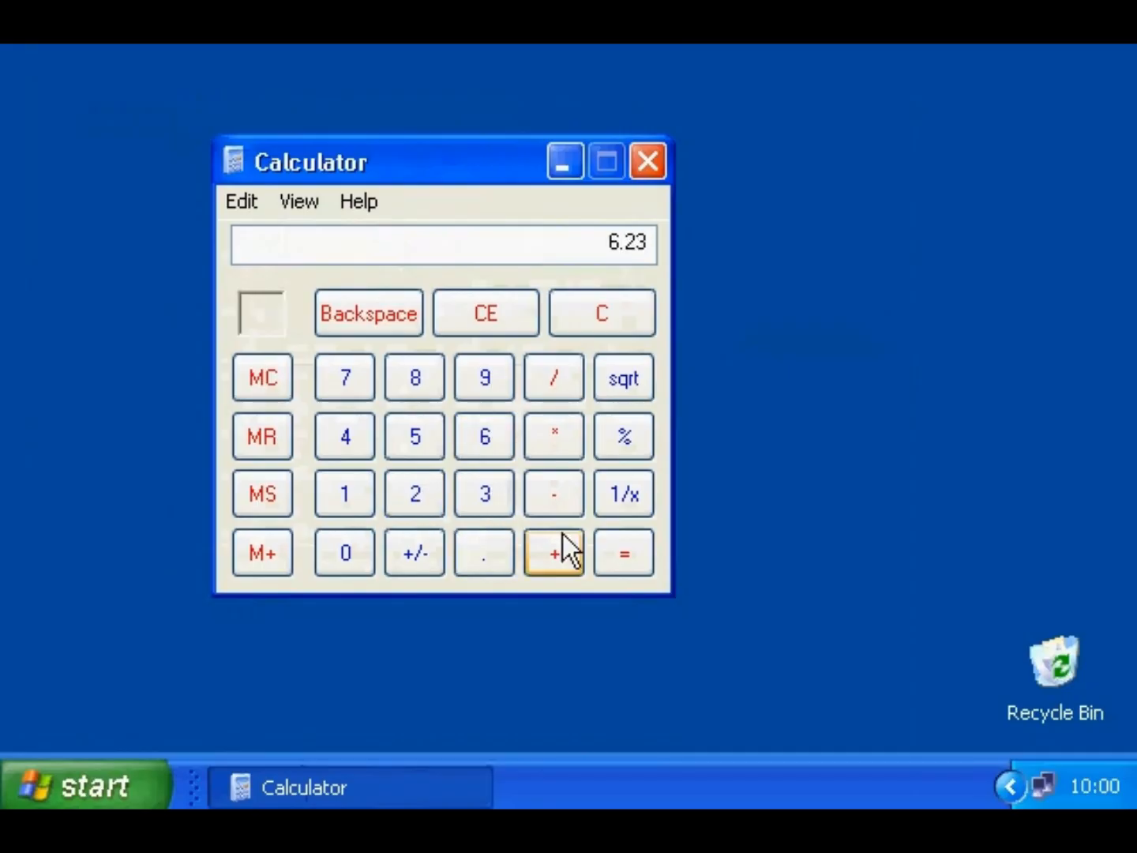
pyautogui.click(622, 552)
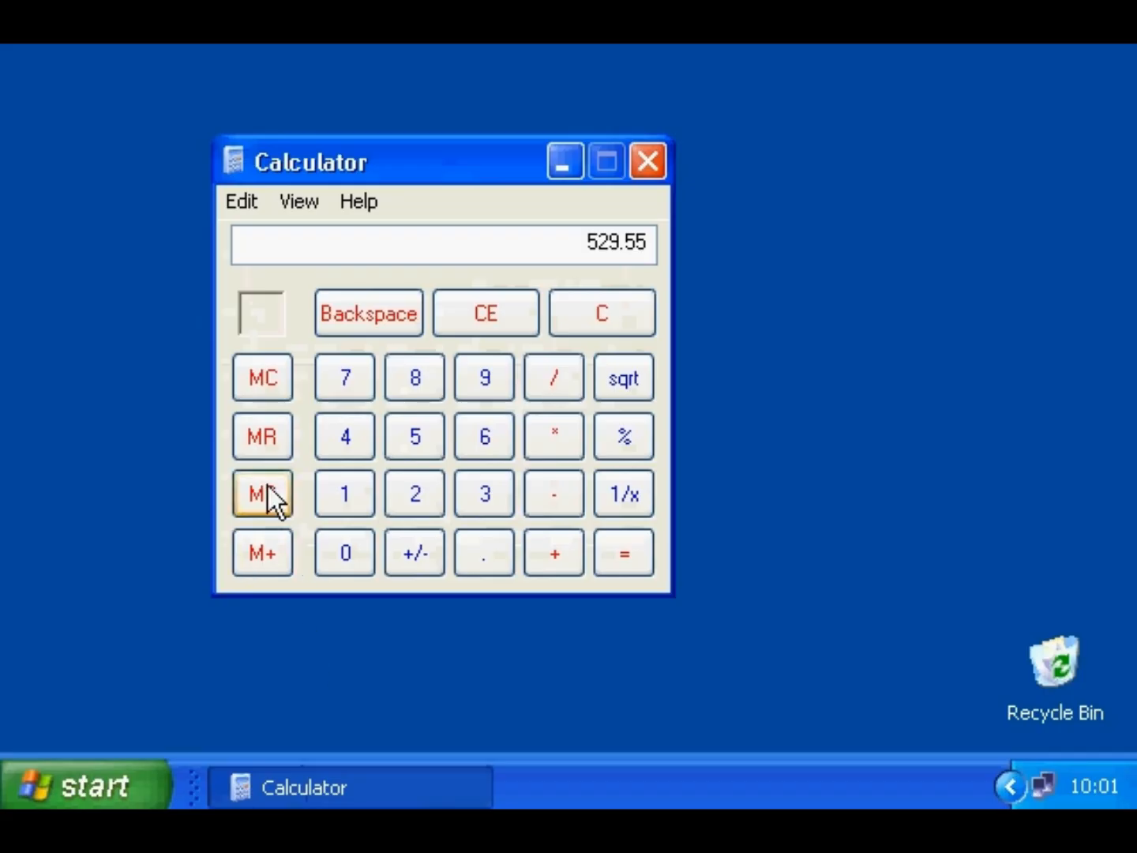
# - Copy 529.55, paste it into a new WordPad document, and minimize WordPad
pyautogui.click(242, 203)
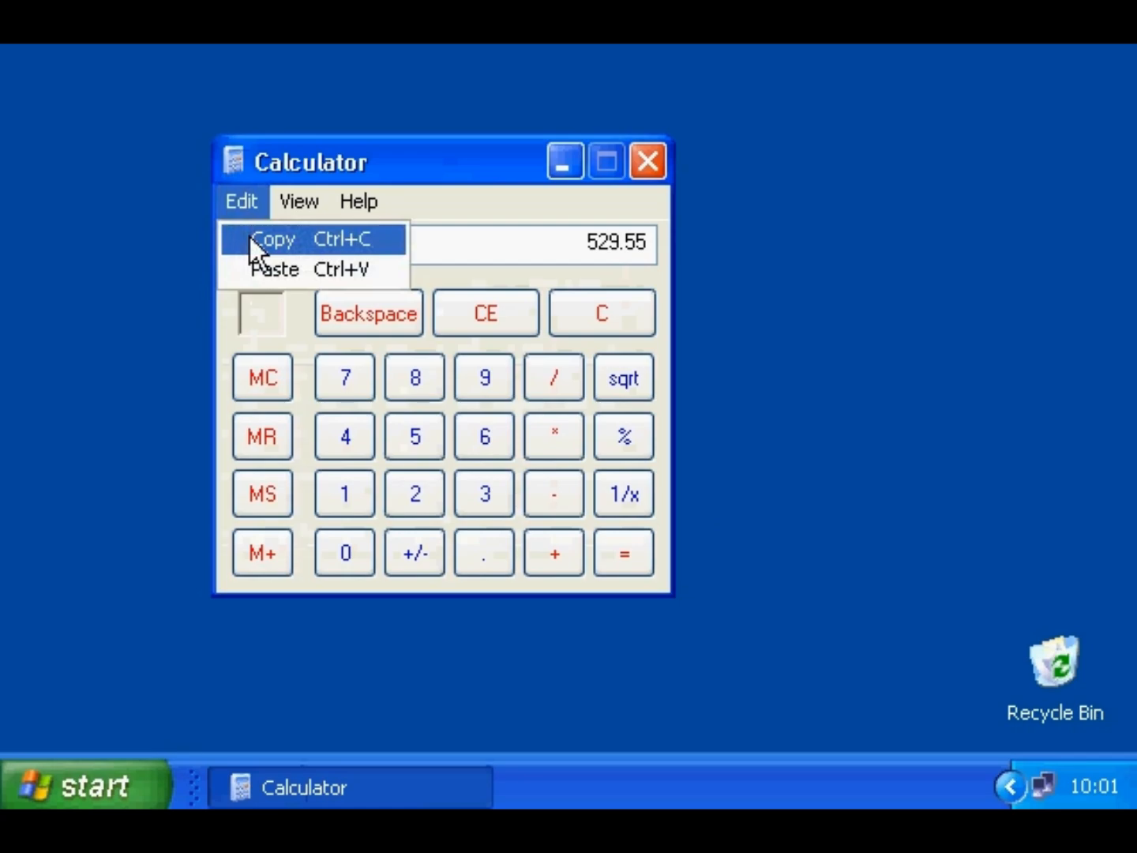
pyautogui.click(249, 239)
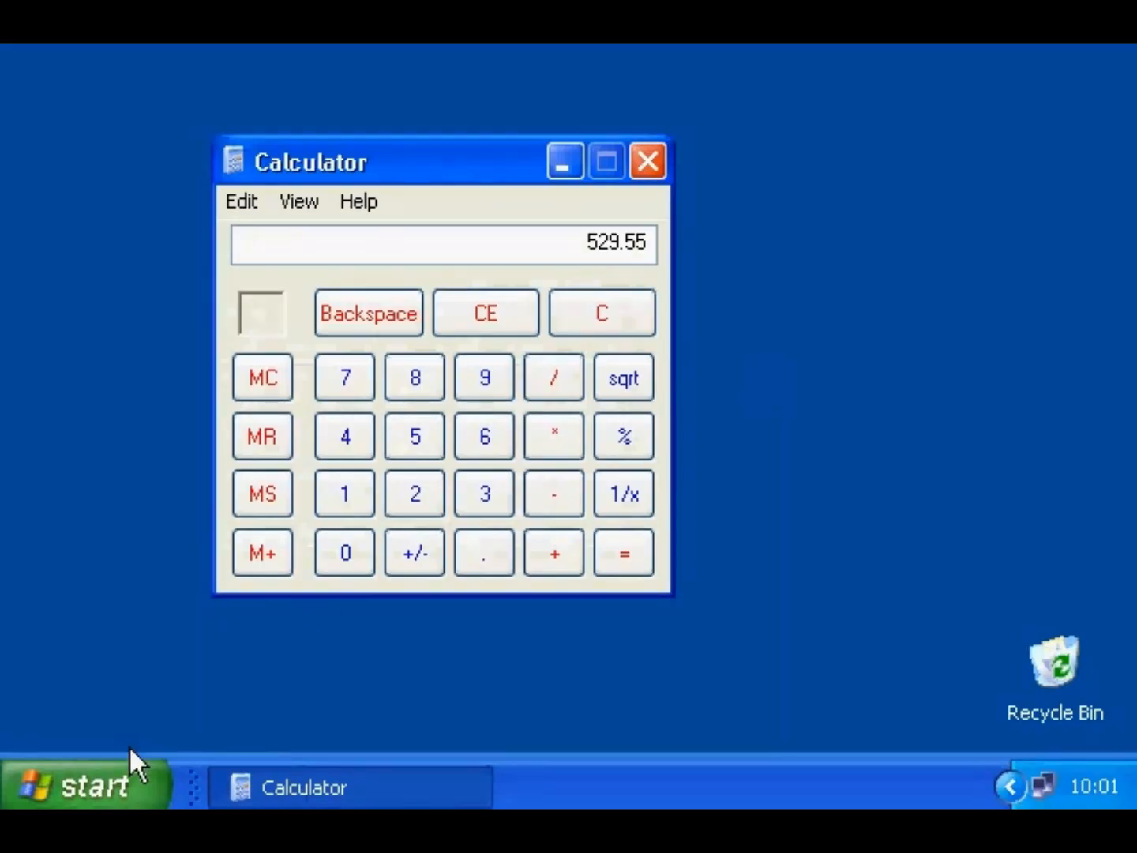
pyautogui.click(127, 781)
pyautogui.click(167, 271)
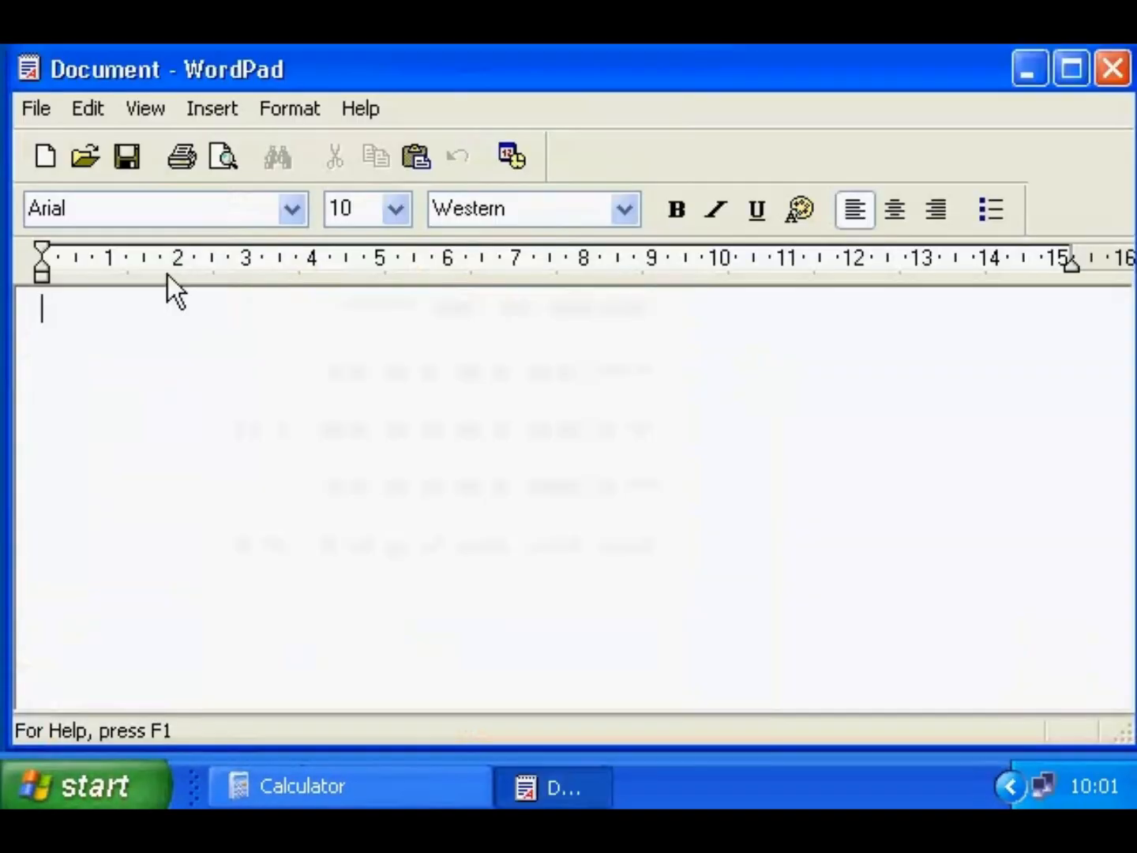
pyautogui.click(101, 111)
pyautogui.click(117, 252)
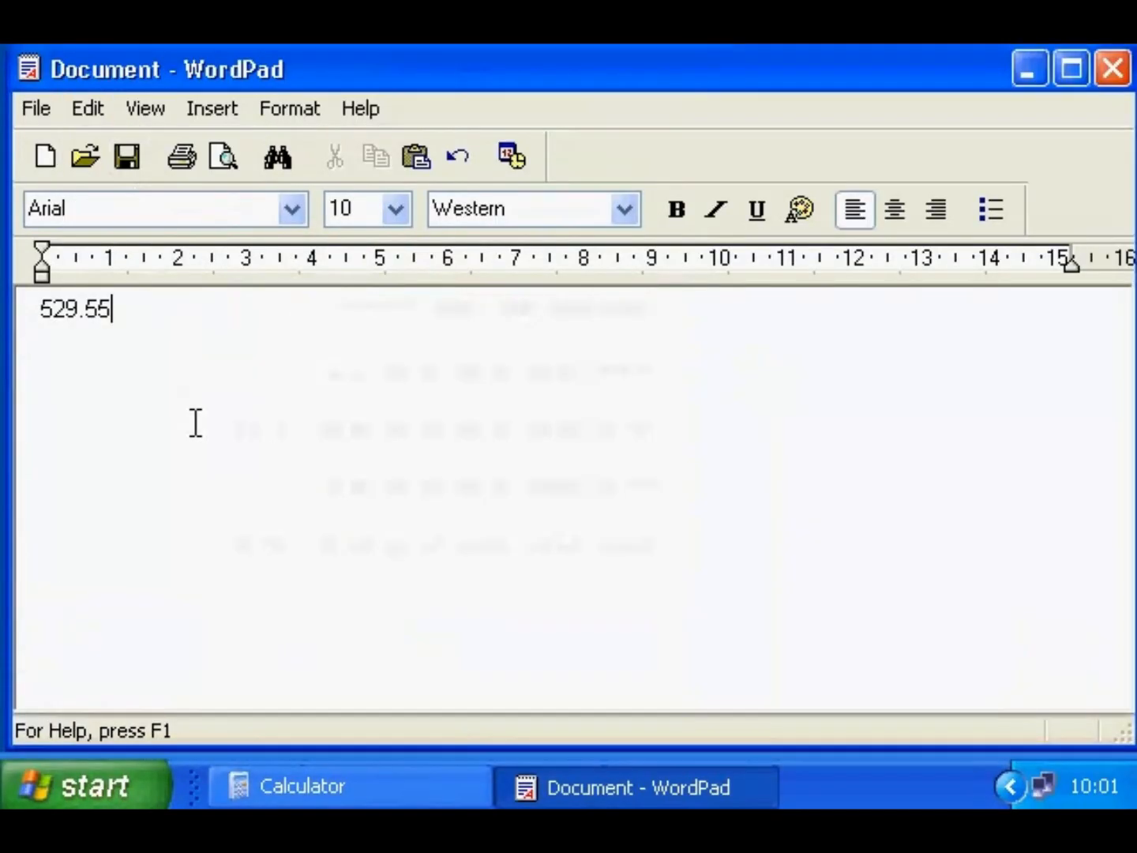
pyautogui.click(1028, 63)
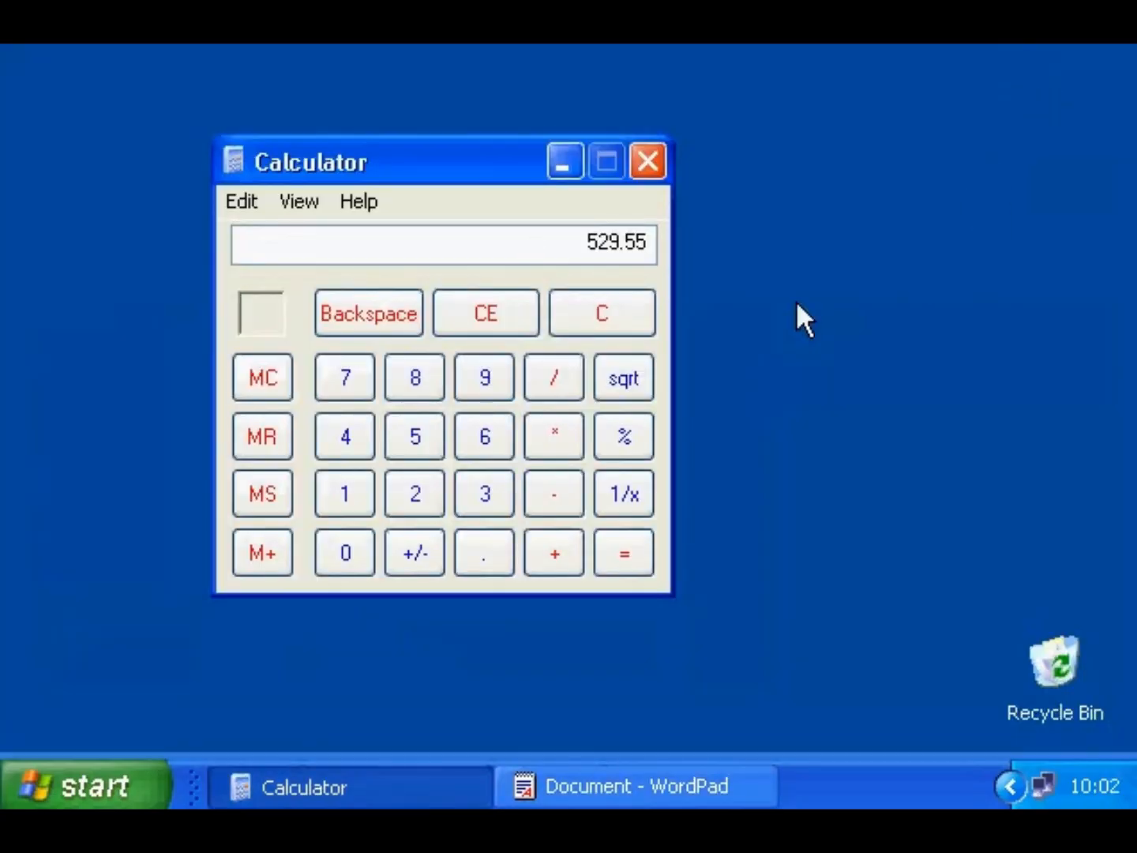
pyautogui.click(299, 202)
pyautogui.click(322, 271)
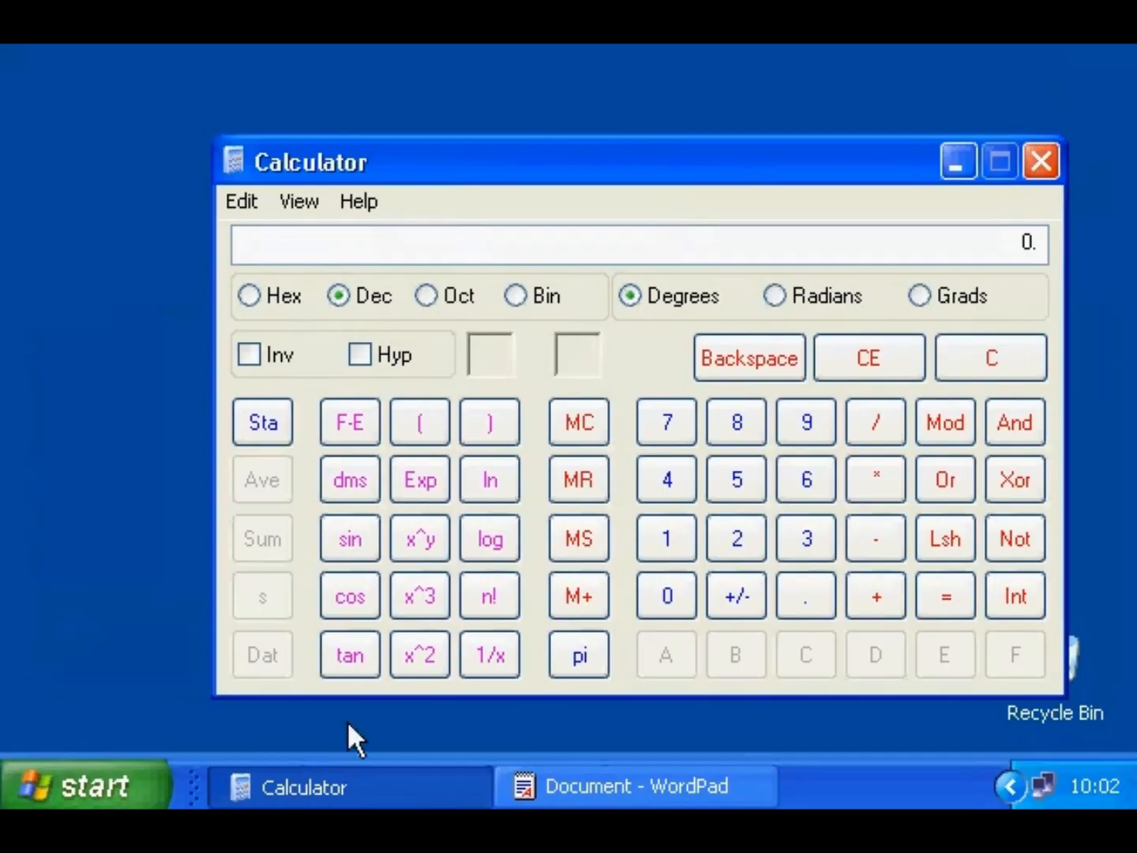
pyautogui.click(735, 480)
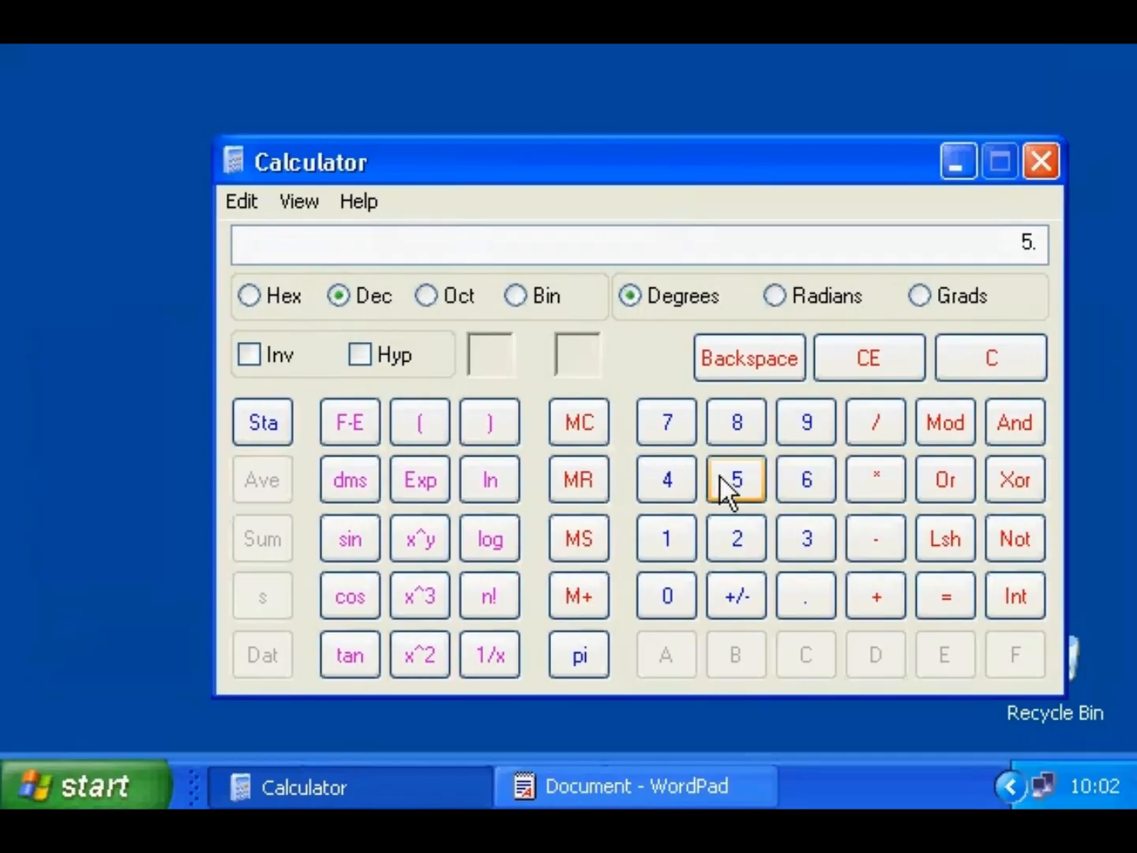
pyautogui.click(668, 480)
pyautogui.click(736, 538)
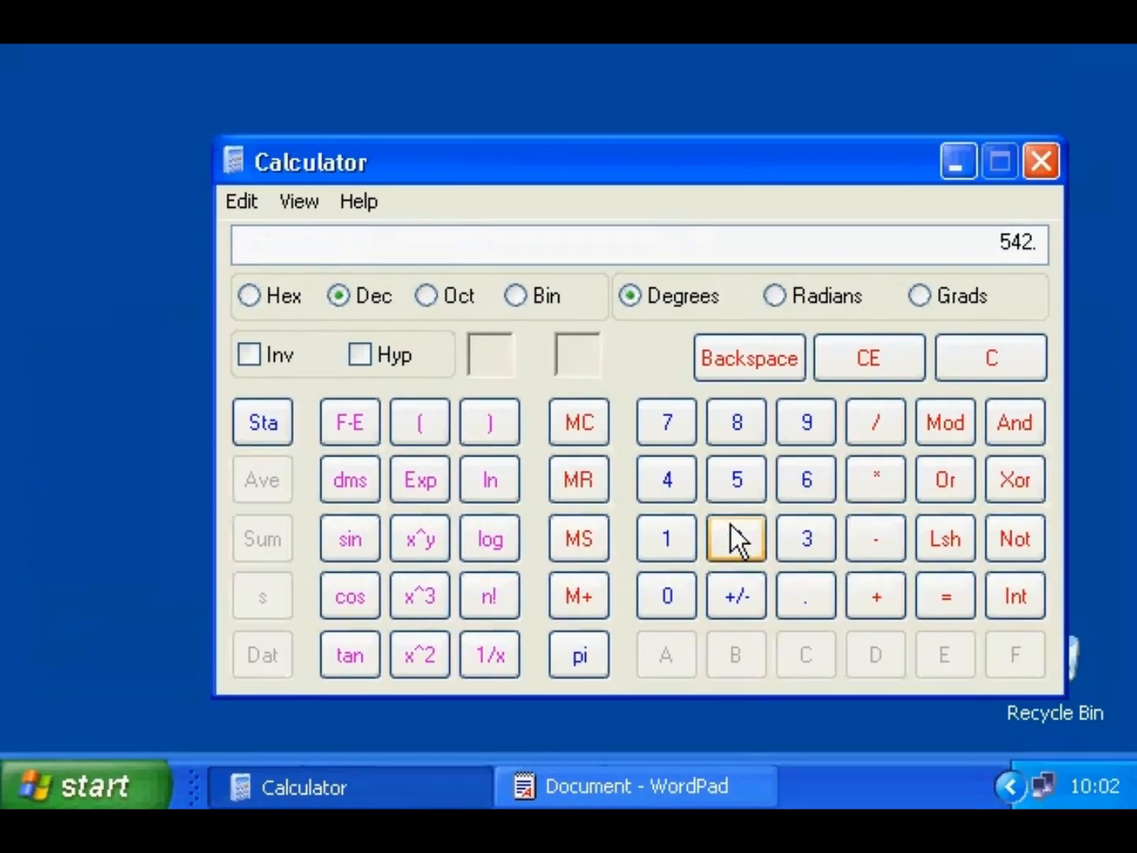
pyautogui.click(282, 295)
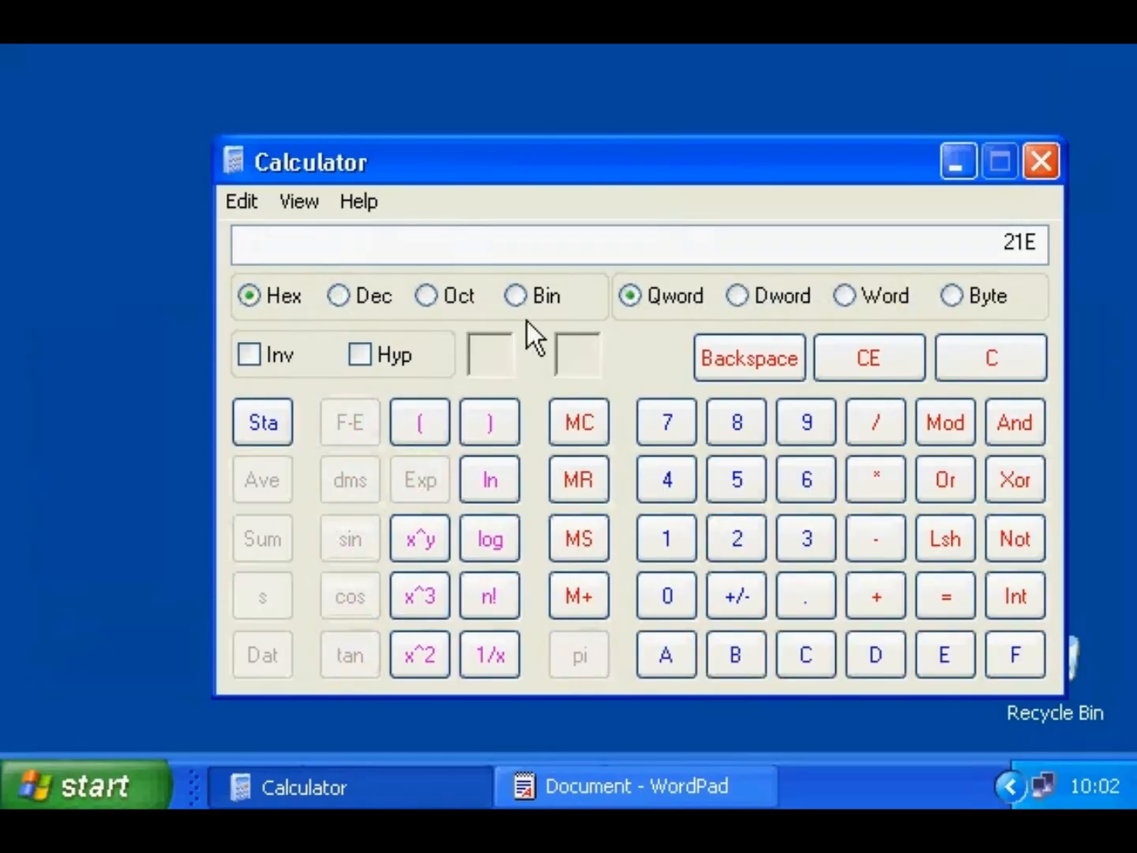
pyautogui.click(544, 296)
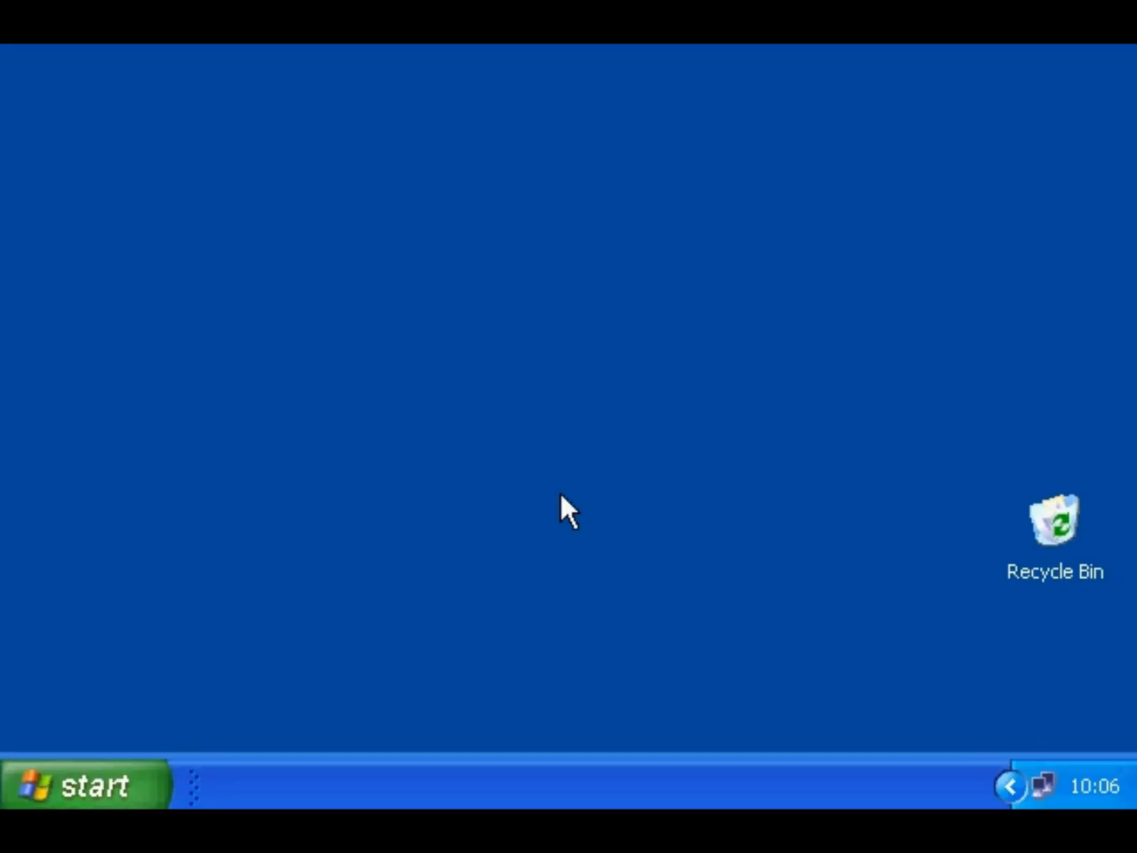
pyautogui.click(131, 777)
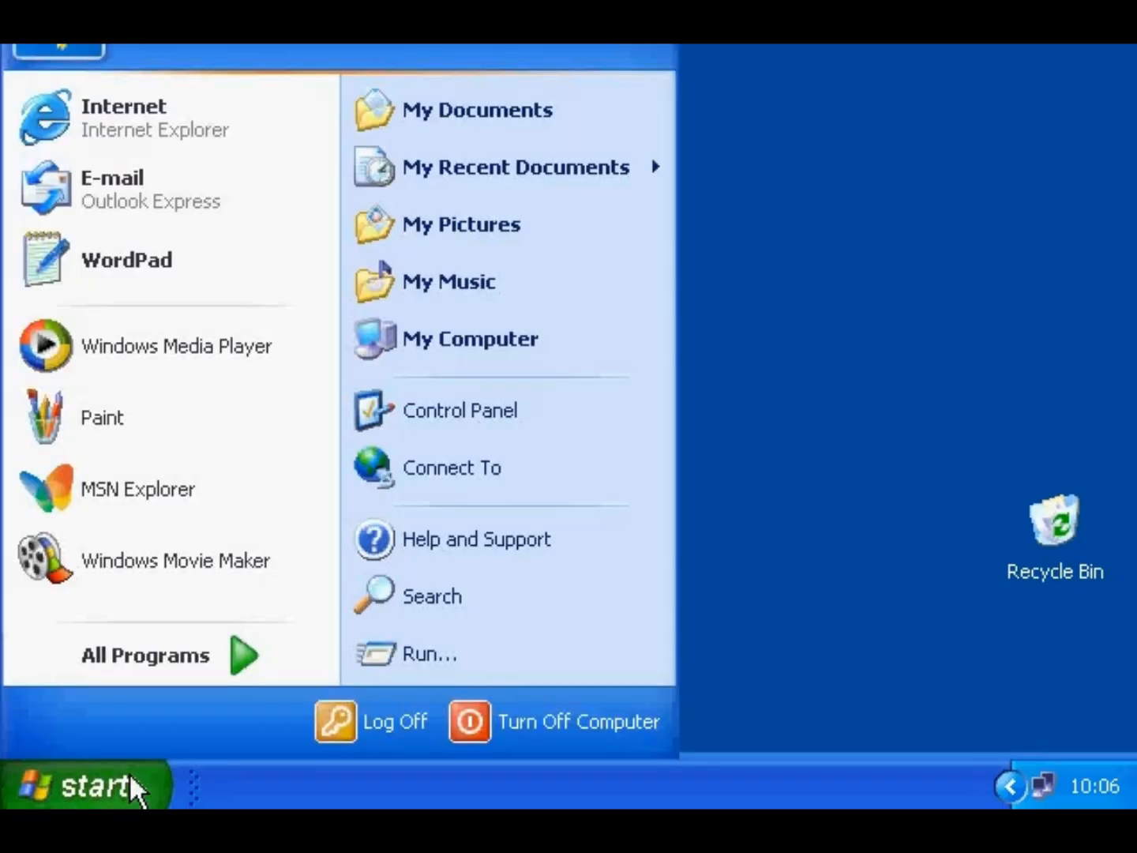
pyautogui.moveTo(150, 654)
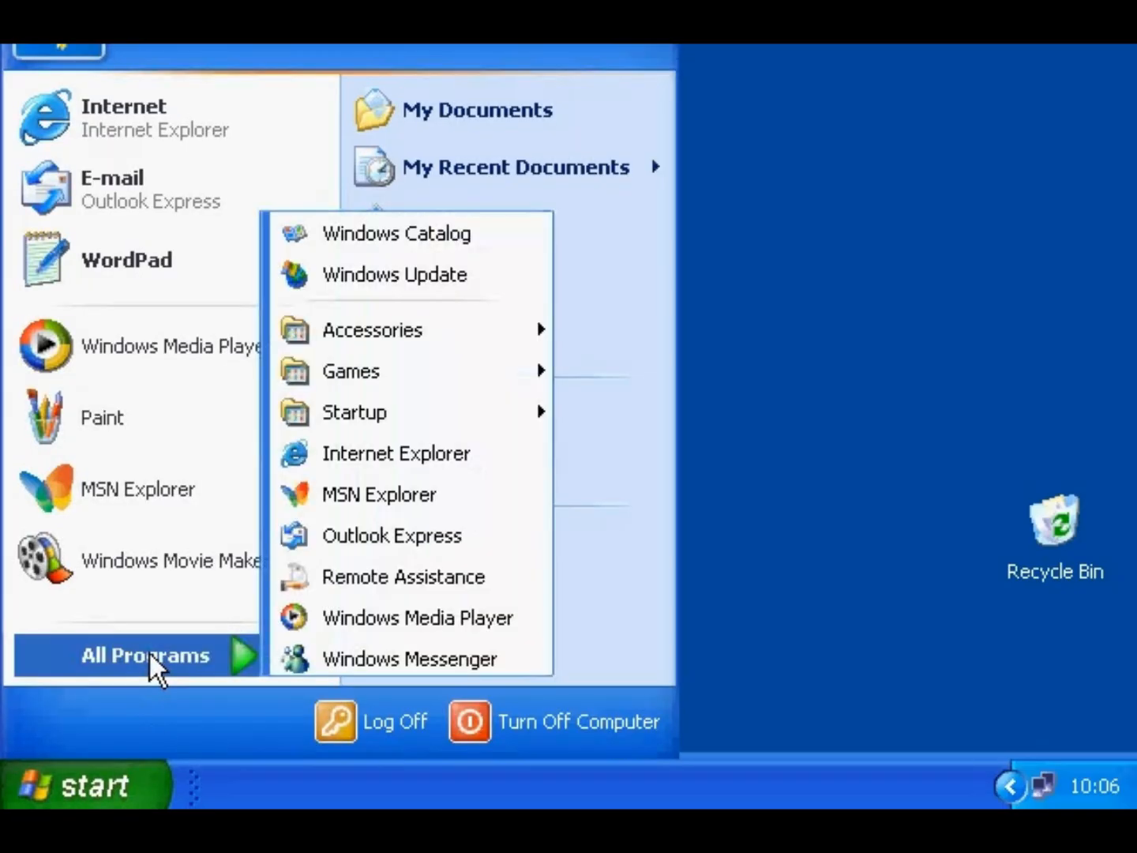
pyautogui.moveTo(451, 338)
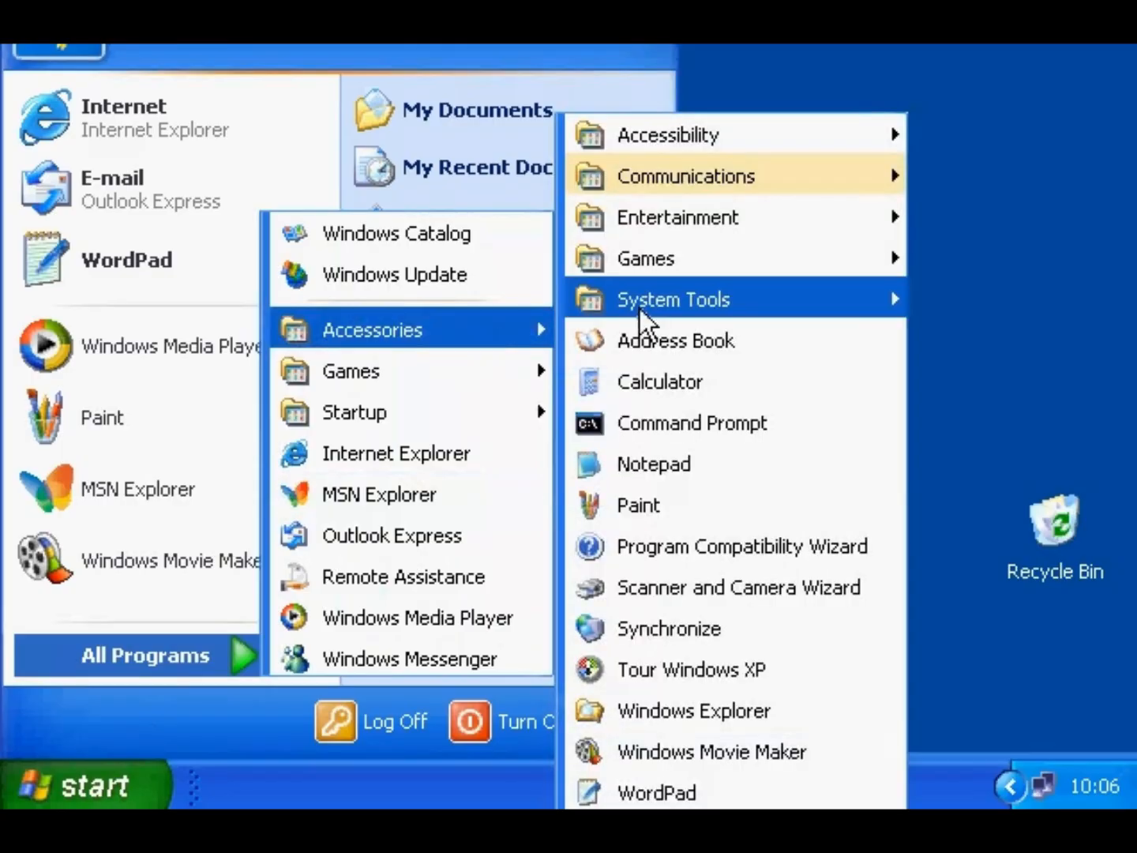
pyautogui.moveTo(670, 131)
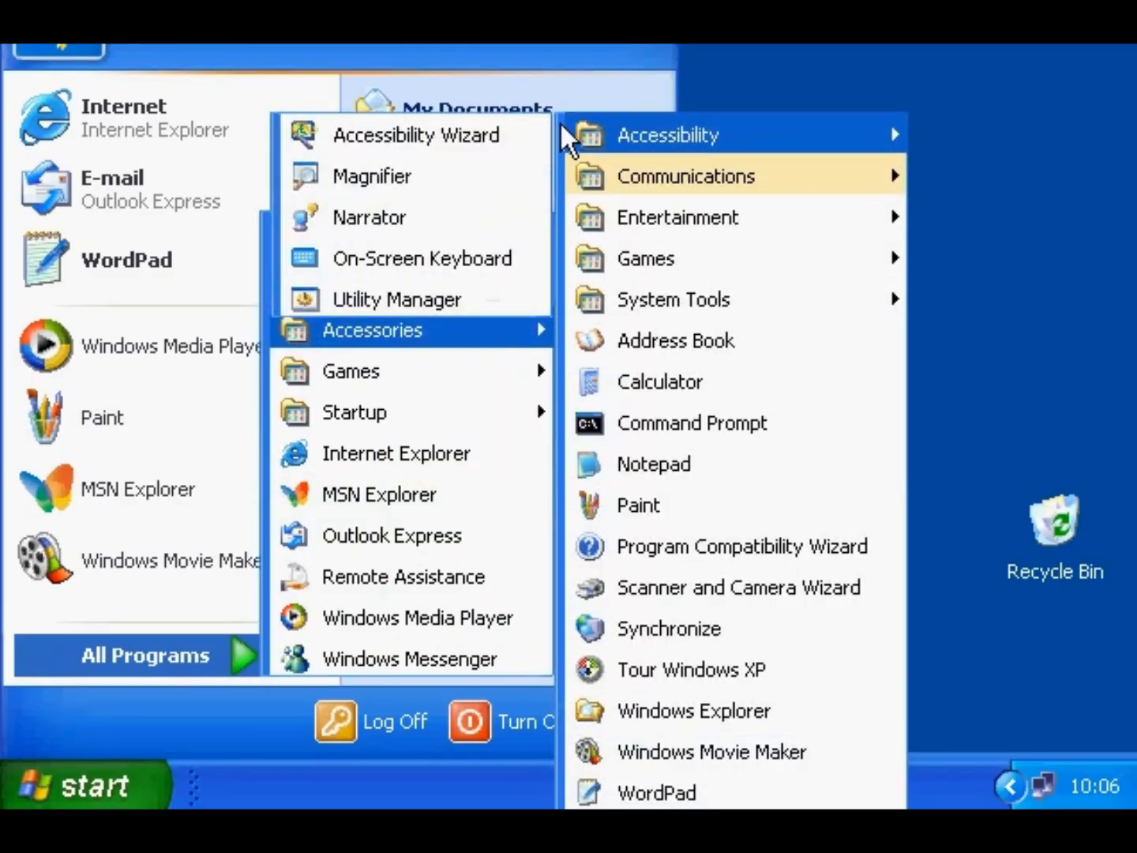
pyautogui.click(433, 175)
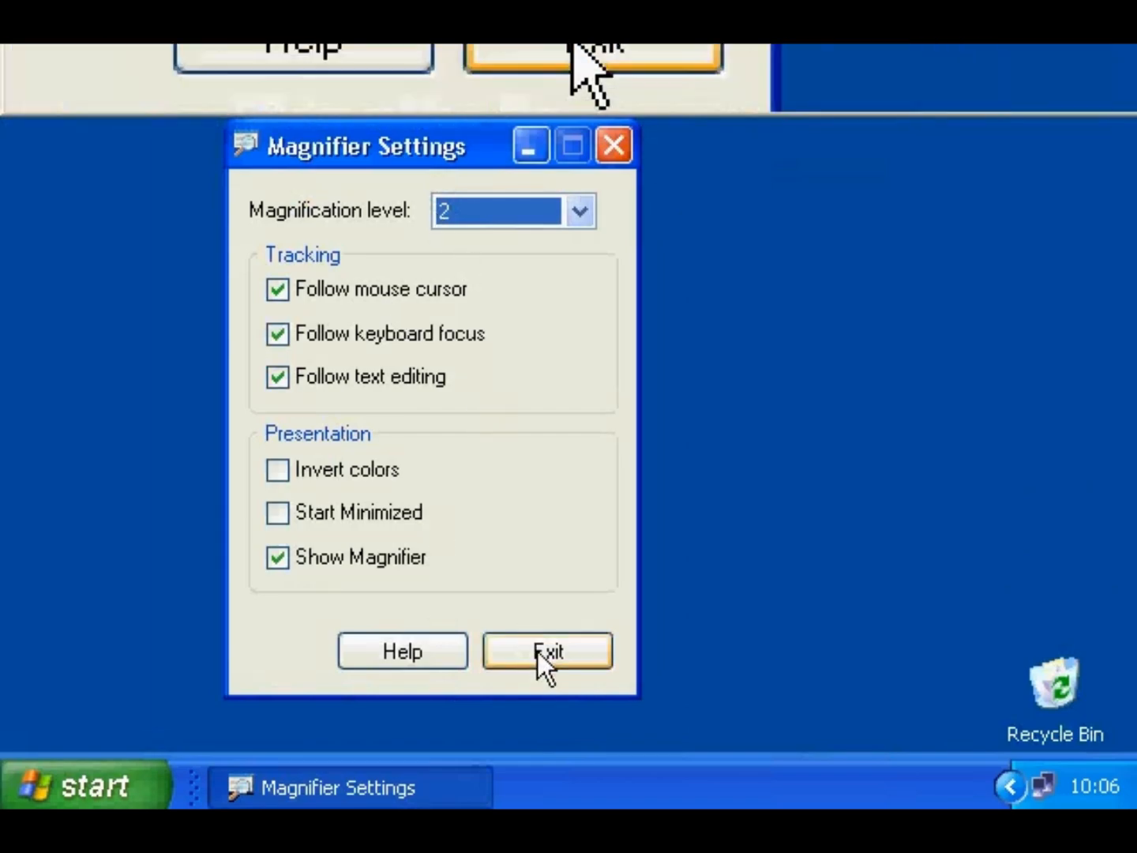
pyautogui.click(545, 653)
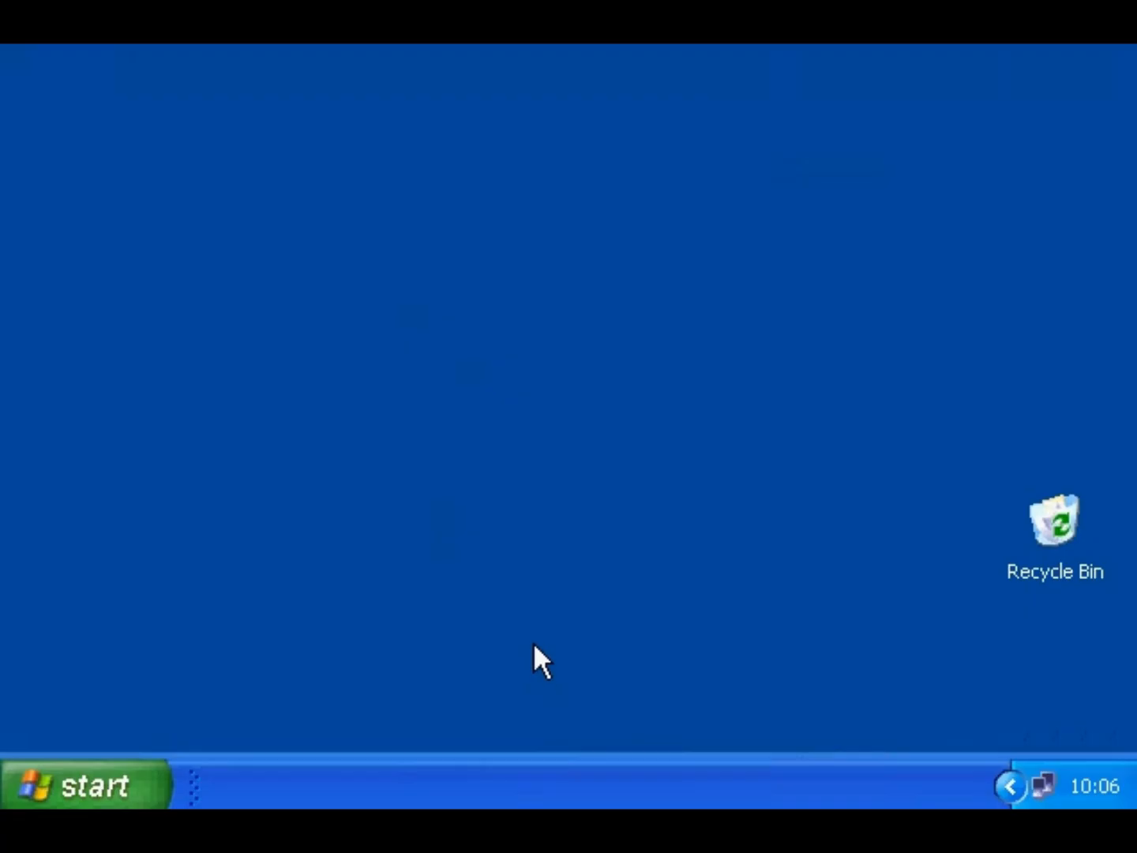
# - Start Narrator from Accessories > Accessibility, then exit it and confirm
pyautogui.click(124, 784)
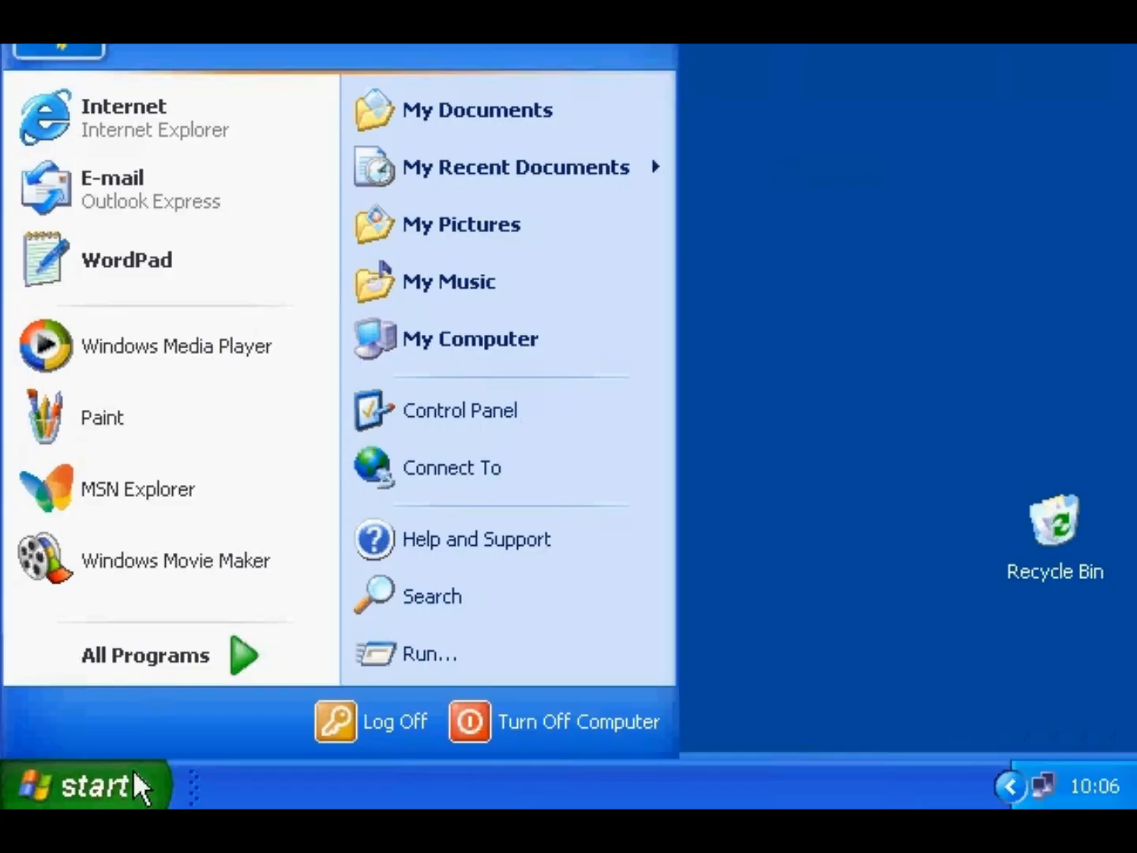
pyautogui.moveTo(161, 656)
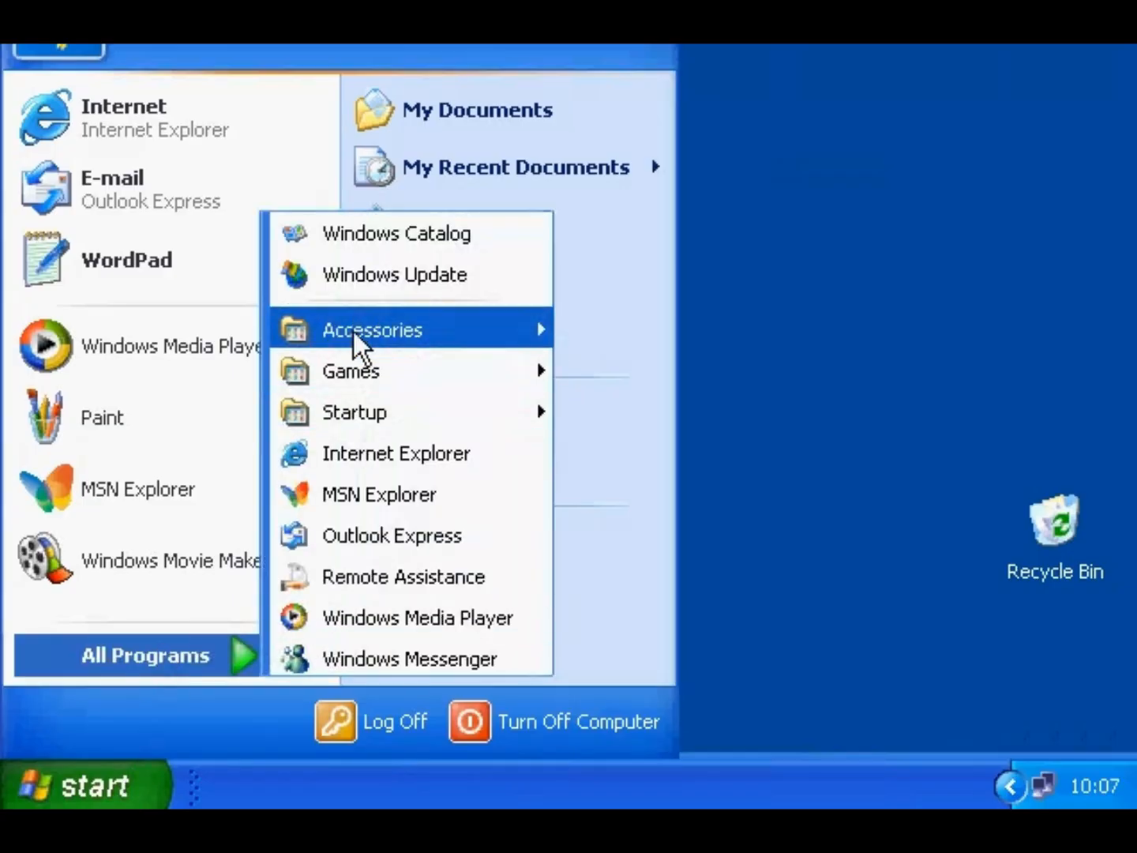
pyautogui.moveTo(352, 332)
pyautogui.moveTo(629, 130)
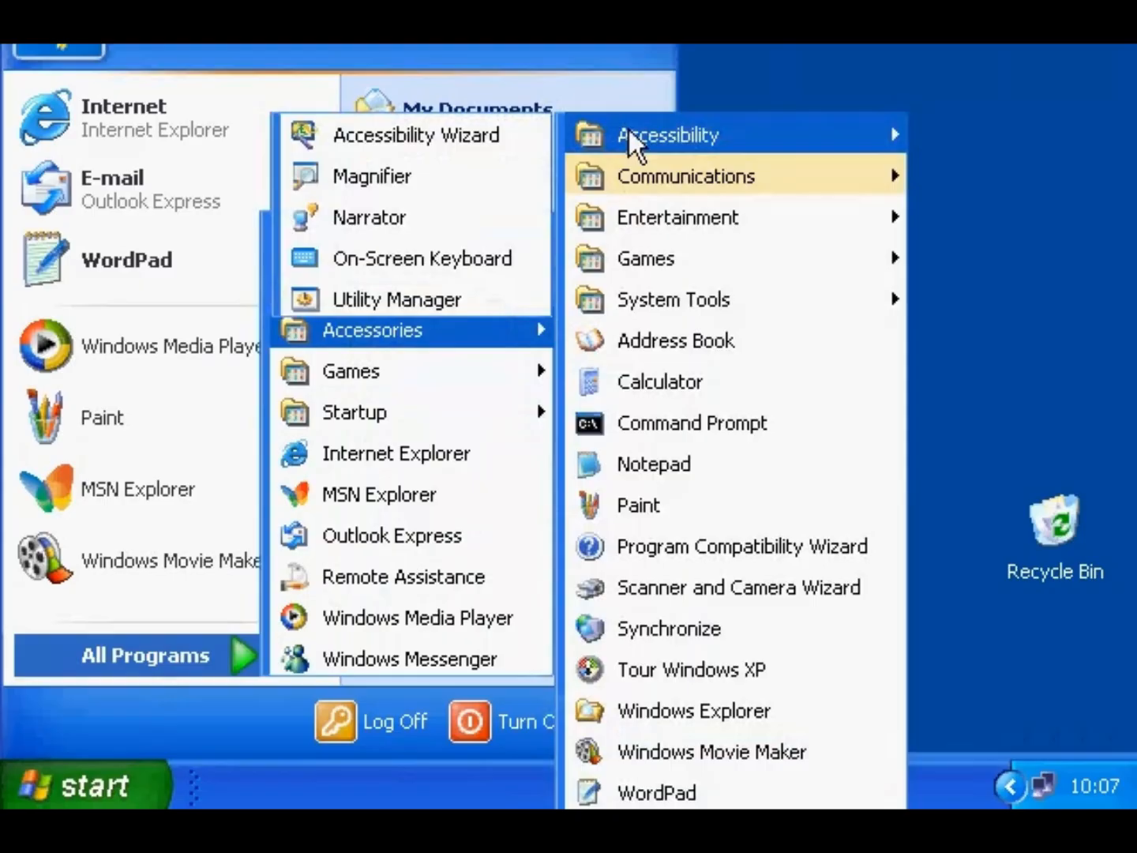
pyautogui.click(438, 217)
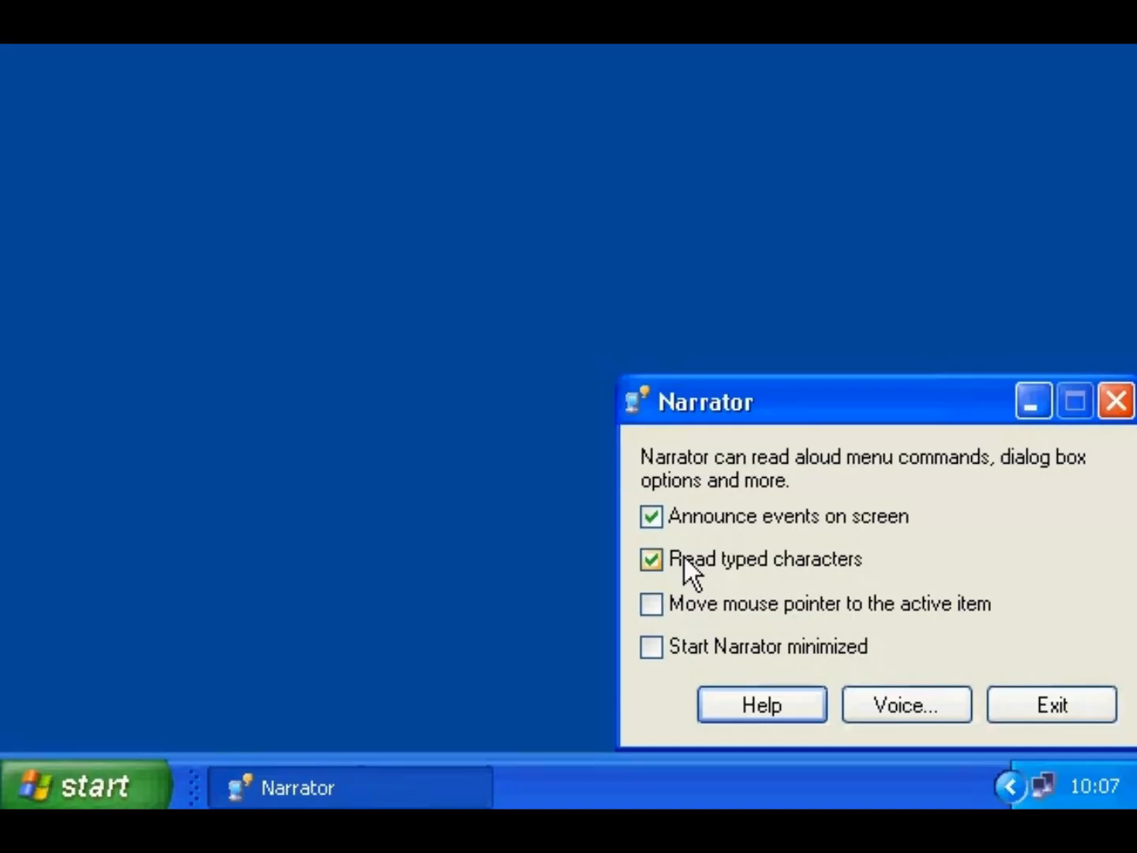
pyautogui.click(1011, 702)
pyautogui.click(801, 564)
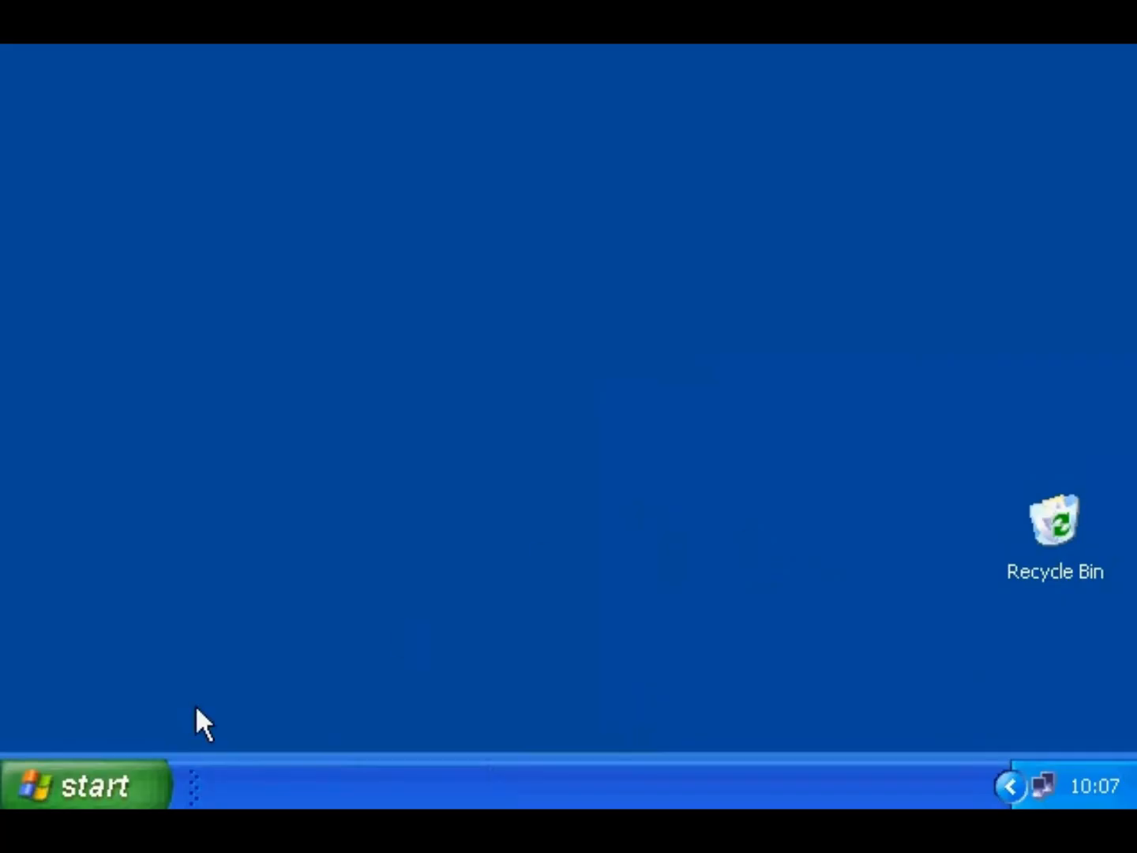
# - Launch the On-Screen Keyboard from the Accessibility menu
pyautogui.click(140, 771)
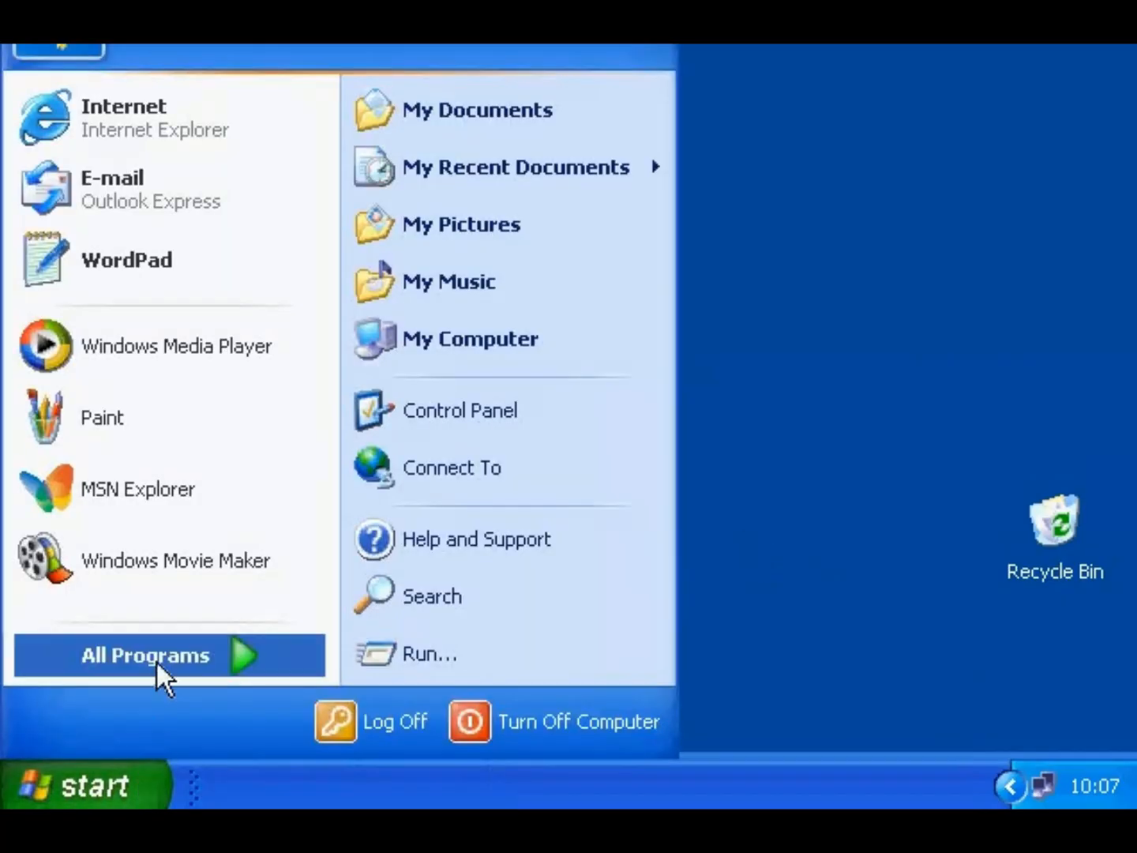
pyautogui.moveTo(156, 657)
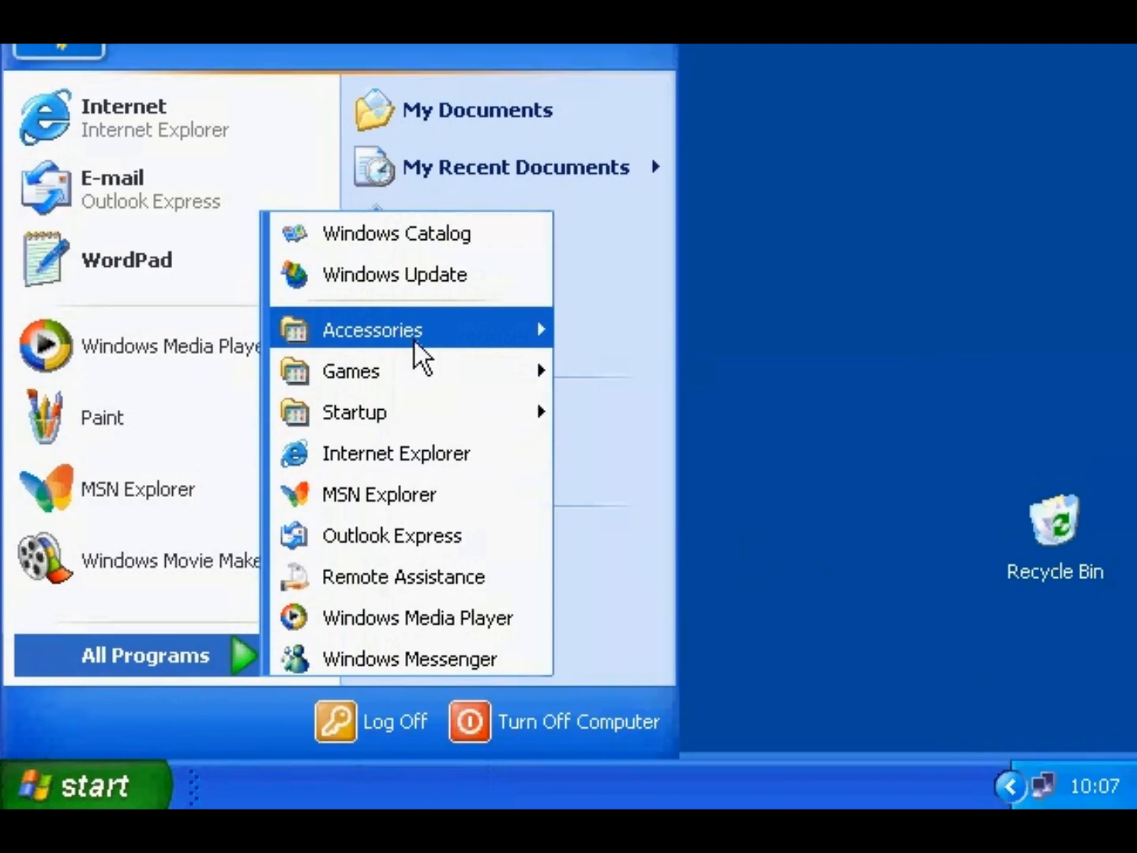
pyautogui.moveTo(415, 337)
pyautogui.moveTo(648, 133)
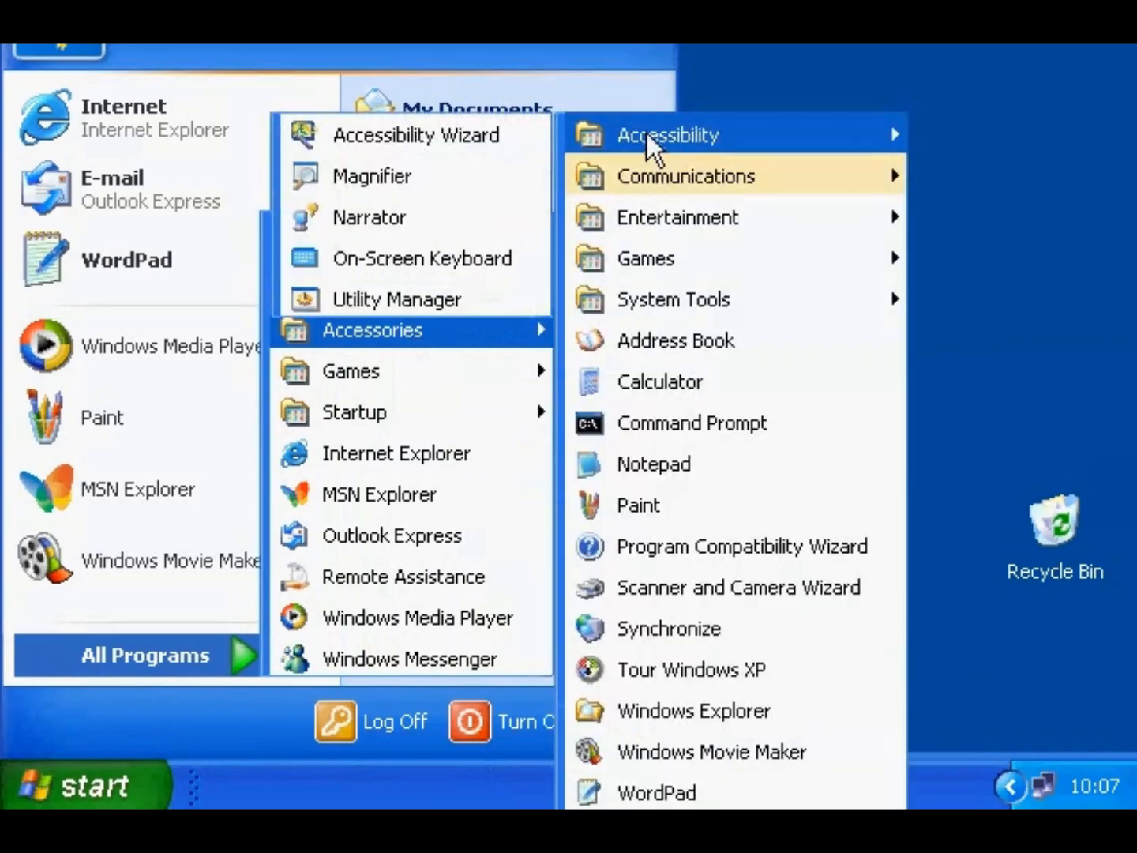
pyautogui.click(458, 267)
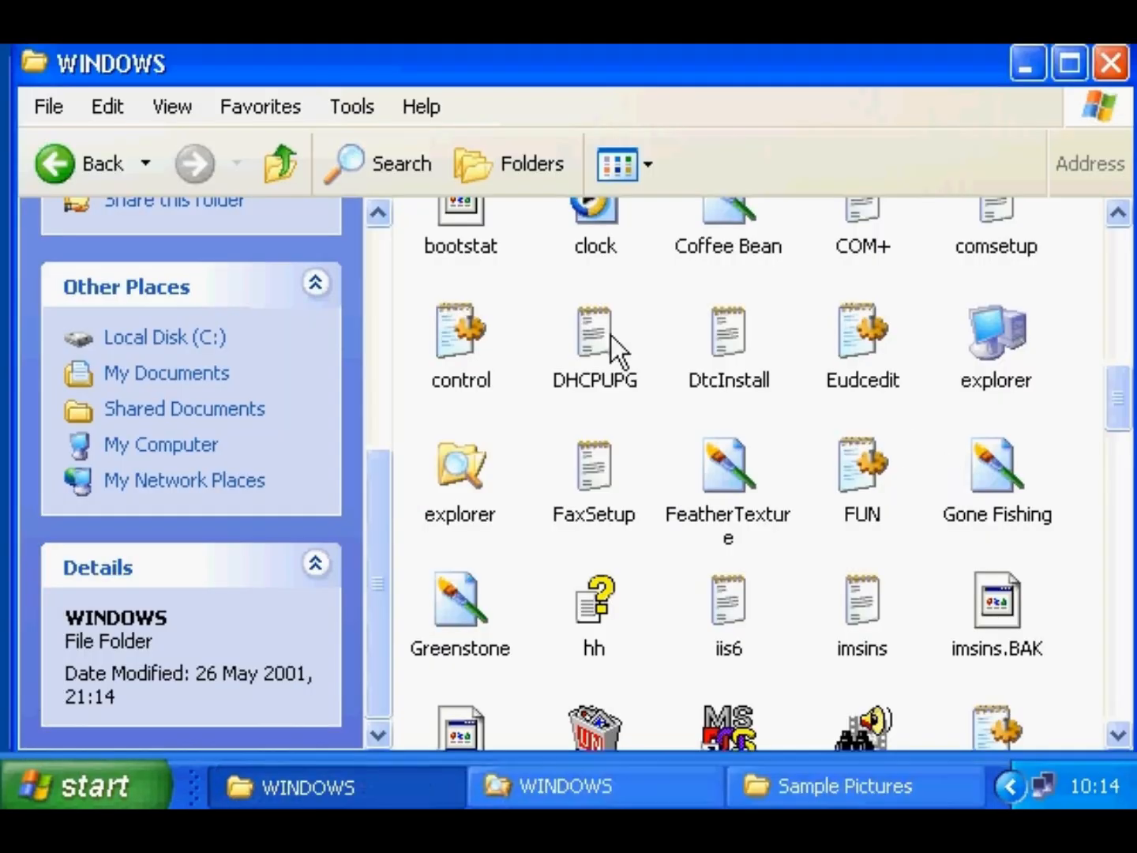
# - Show the WINDOWS folder in Details view, narrow the Name column, then return to Icons
pyautogui.click(169, 111)
pyautogui.click(169, 111)
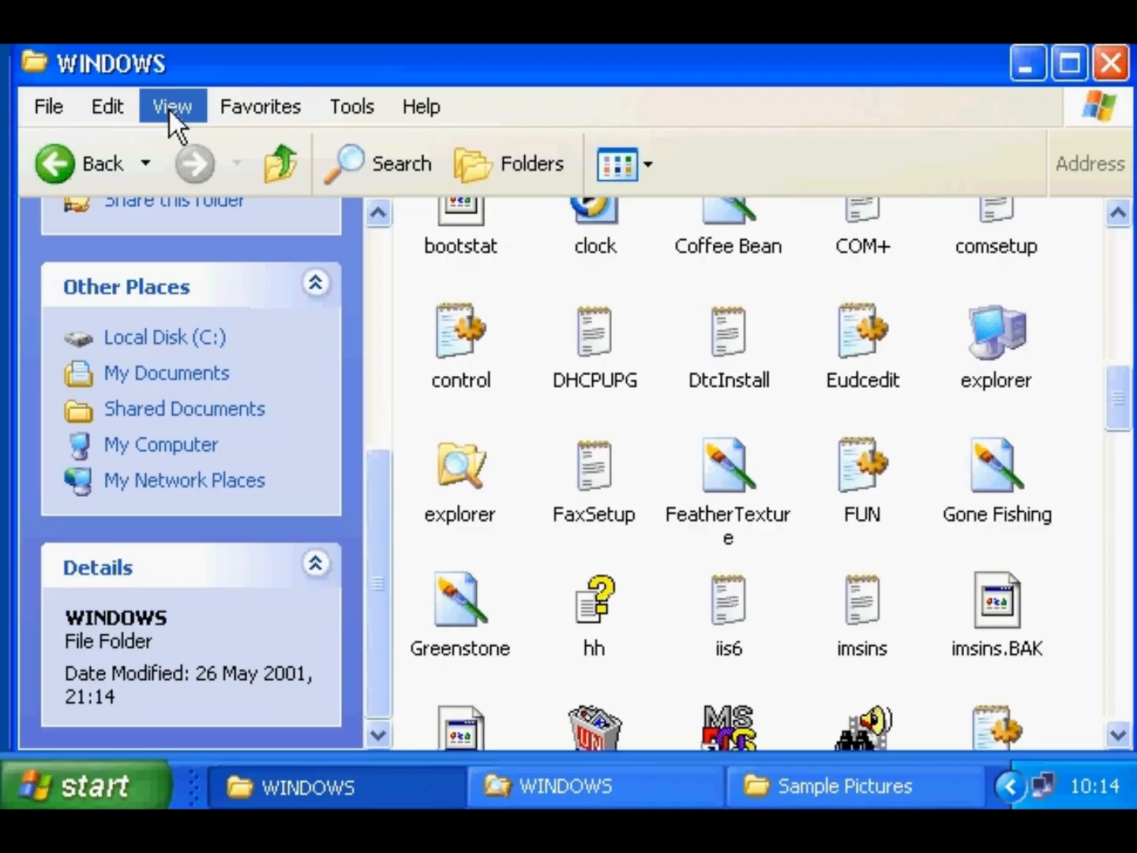
pyautogui.click(623, 162)
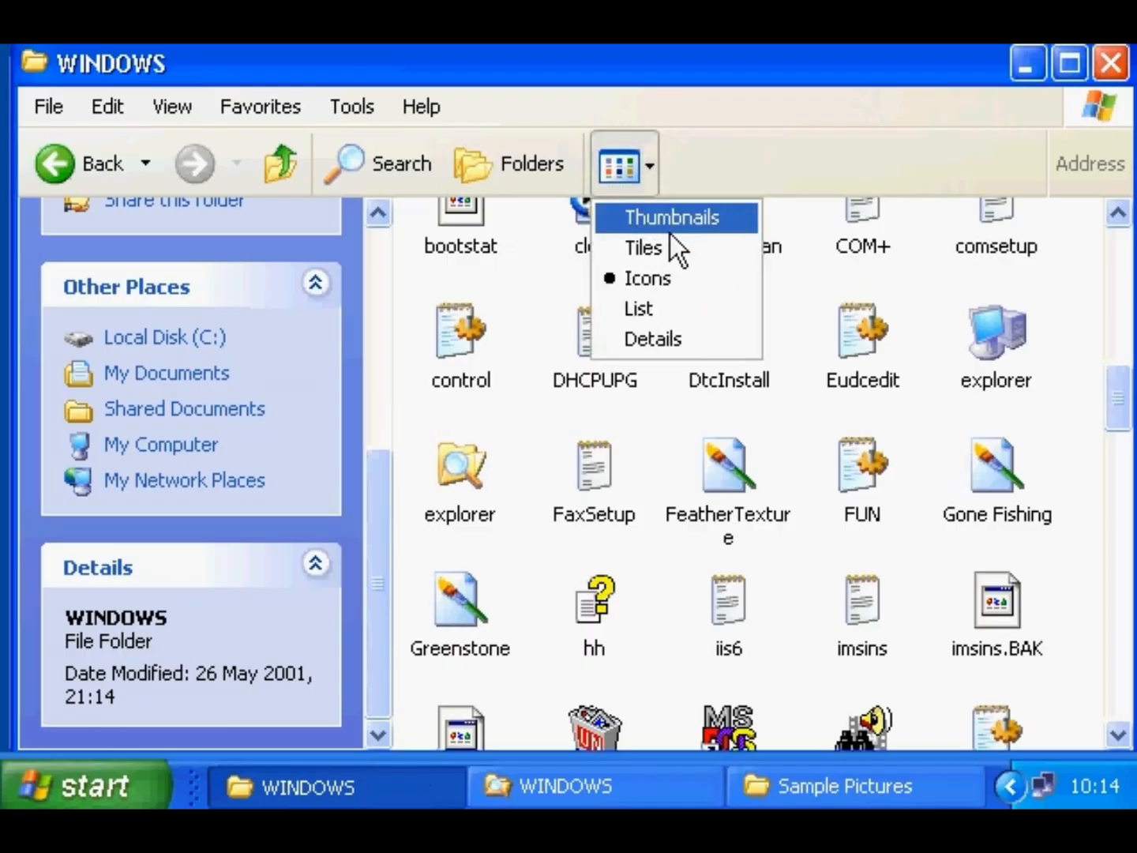
pyautogui.click(704, 337)
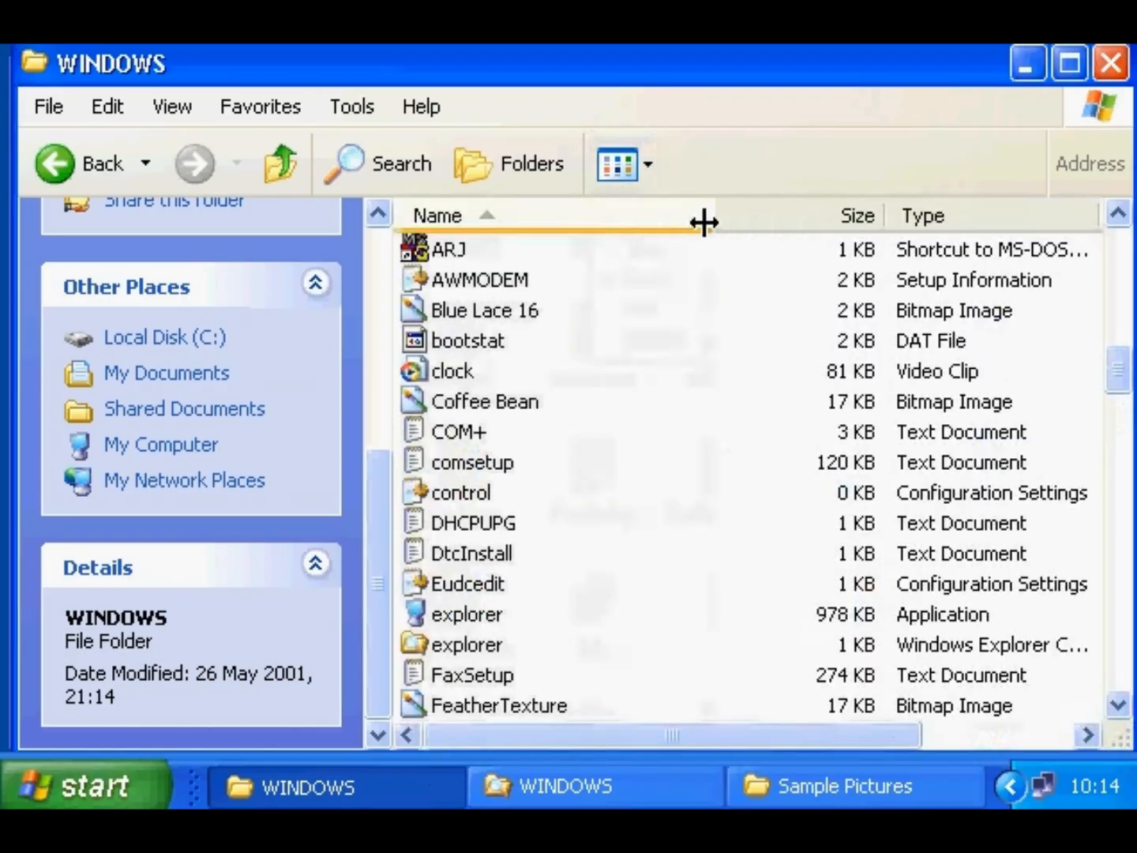
pyautogui.moveTo(703, 225); pyautogui.dragTo(618, 215)
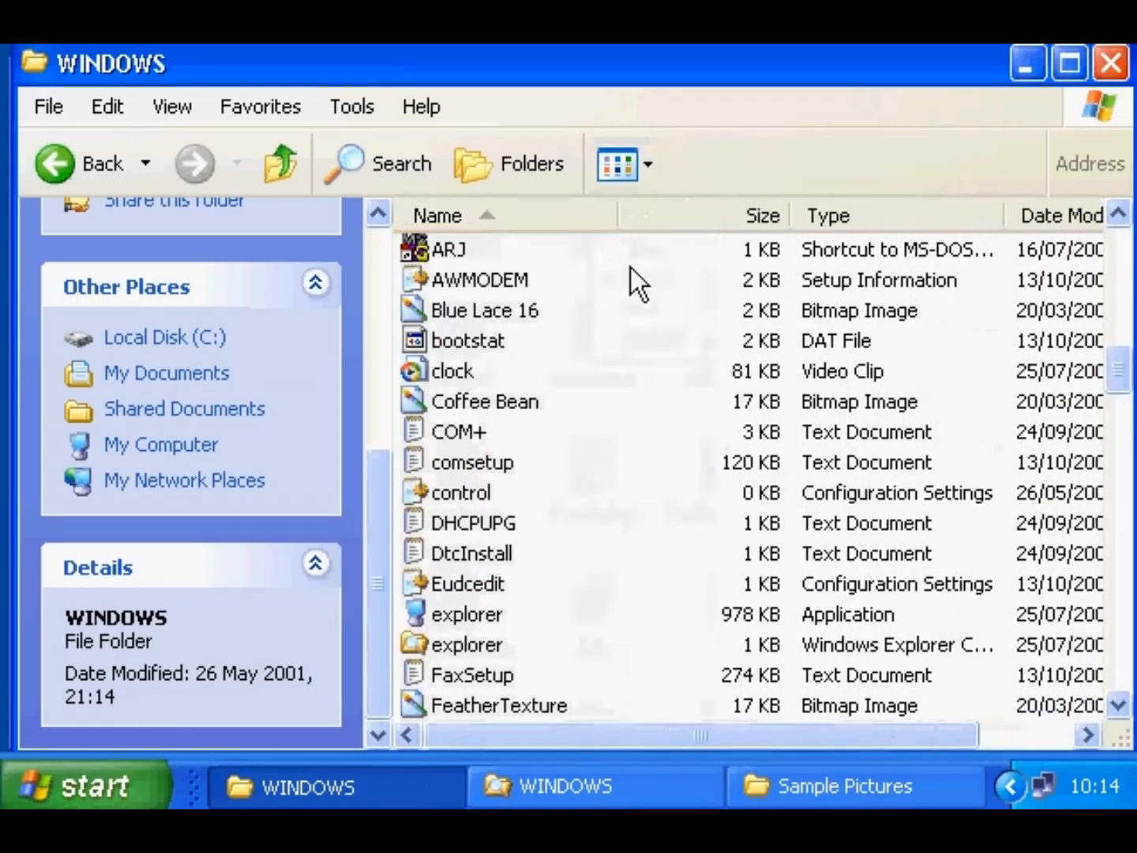
pyautogui.click(626, 164)
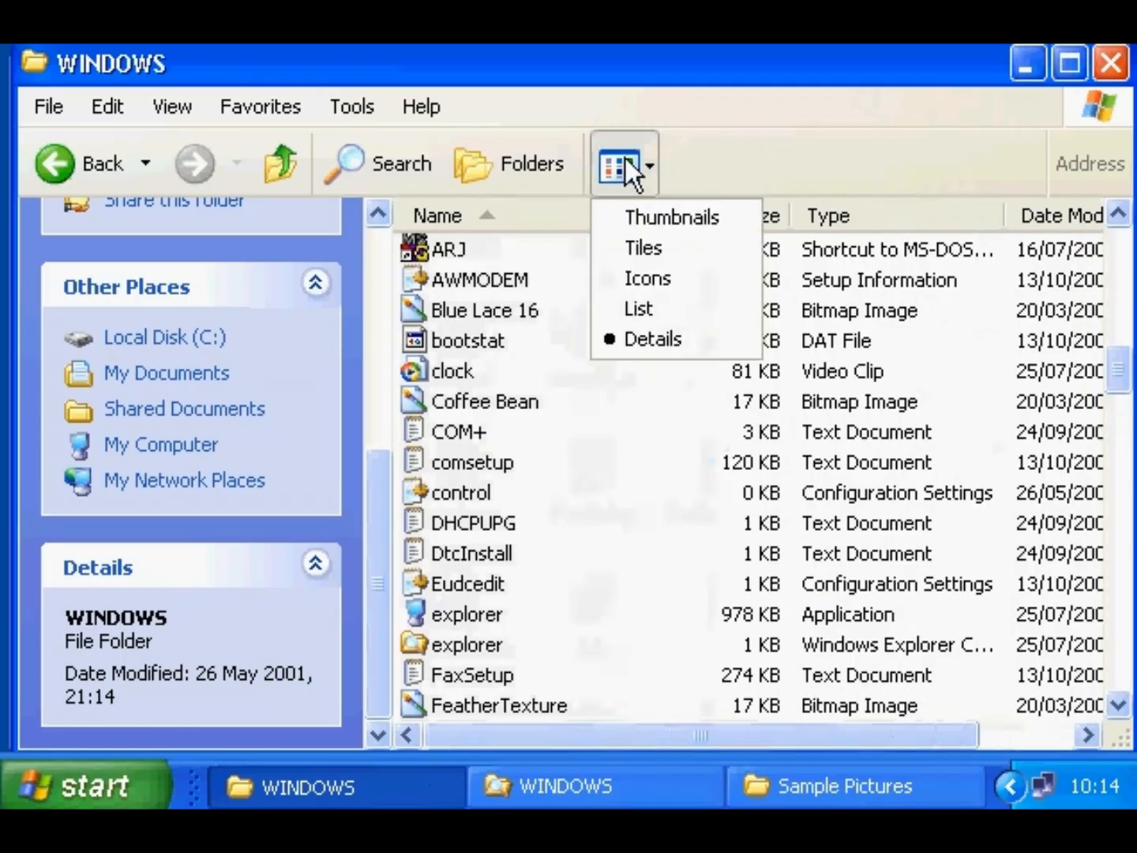
pyautogui.click(663, 279)
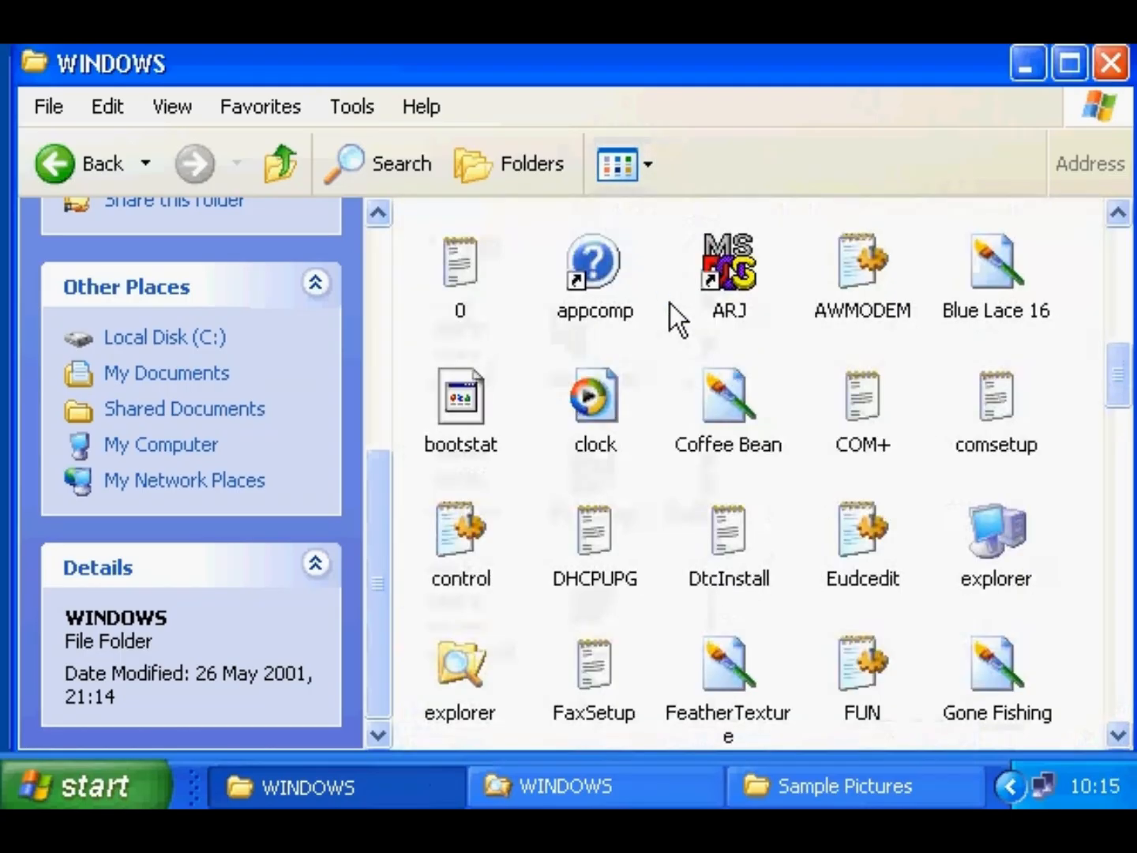
# - Preview Coffee Bean, look at View > Arrange Icons by, then bring Sample Pictures forward
pyautogui.click(673, 800)
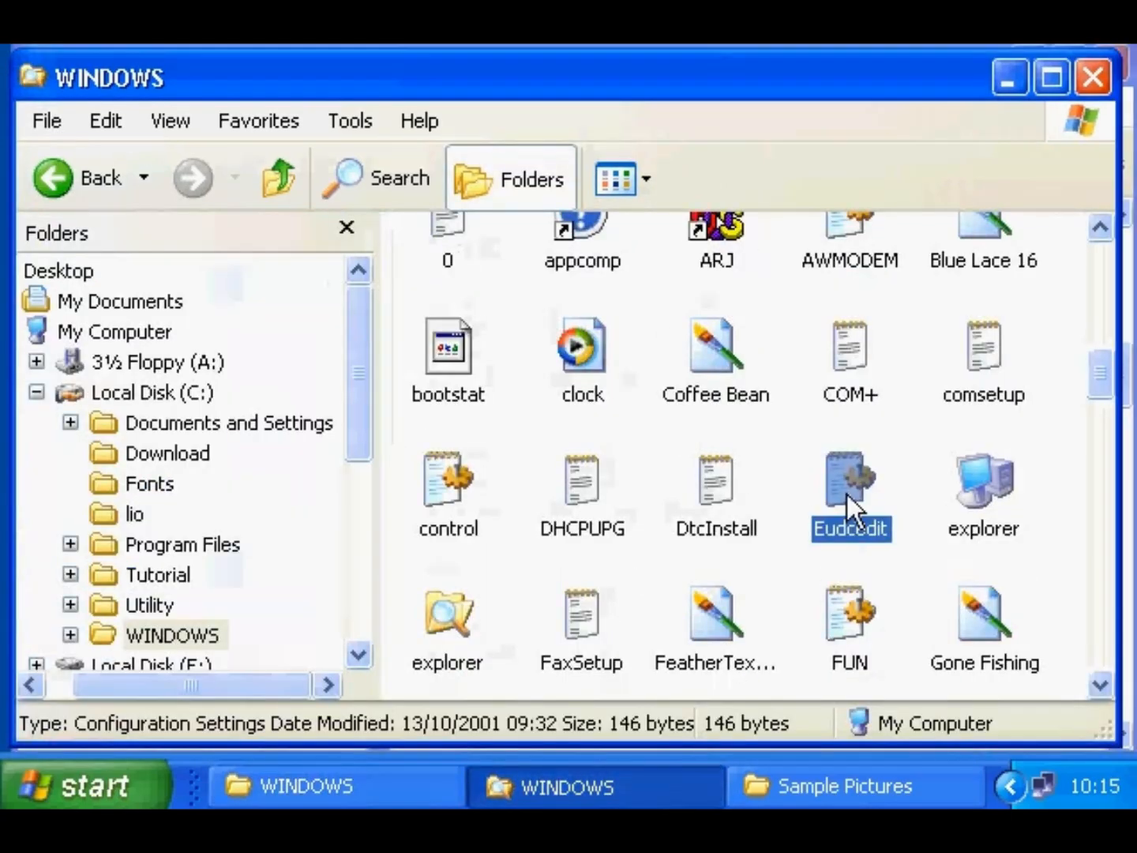
pyautogui.click(370, 798)
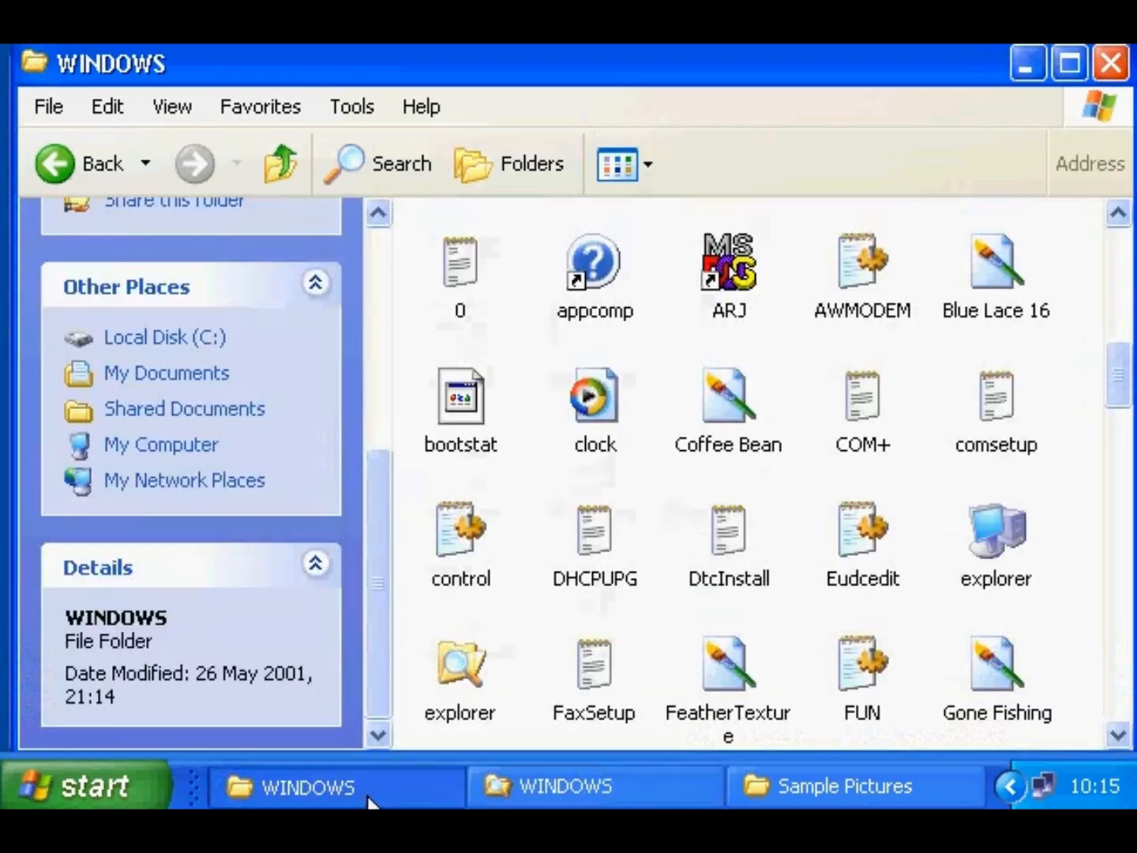
pyautogui.click(737, 450)
pyautogui.moveTo(381, 470); pyautogui.dragTo(390, 658)
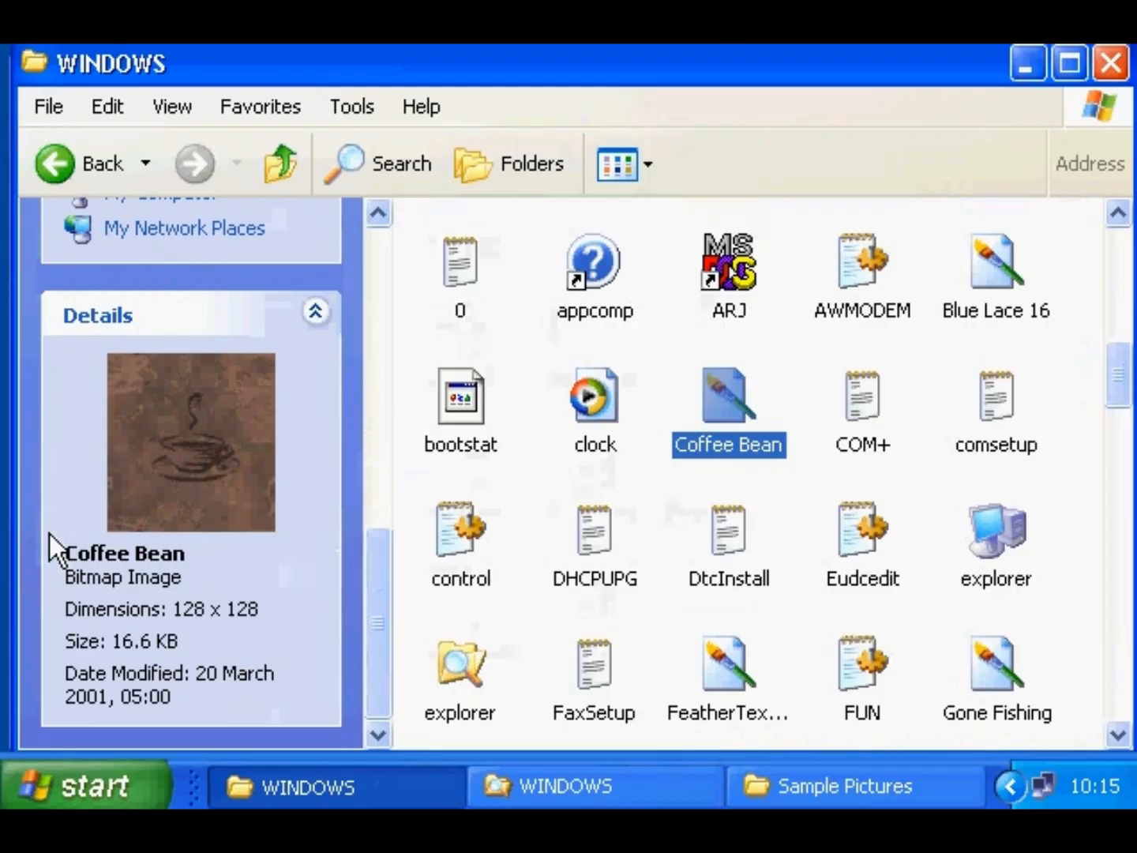
pyautogui.click(169, 106)
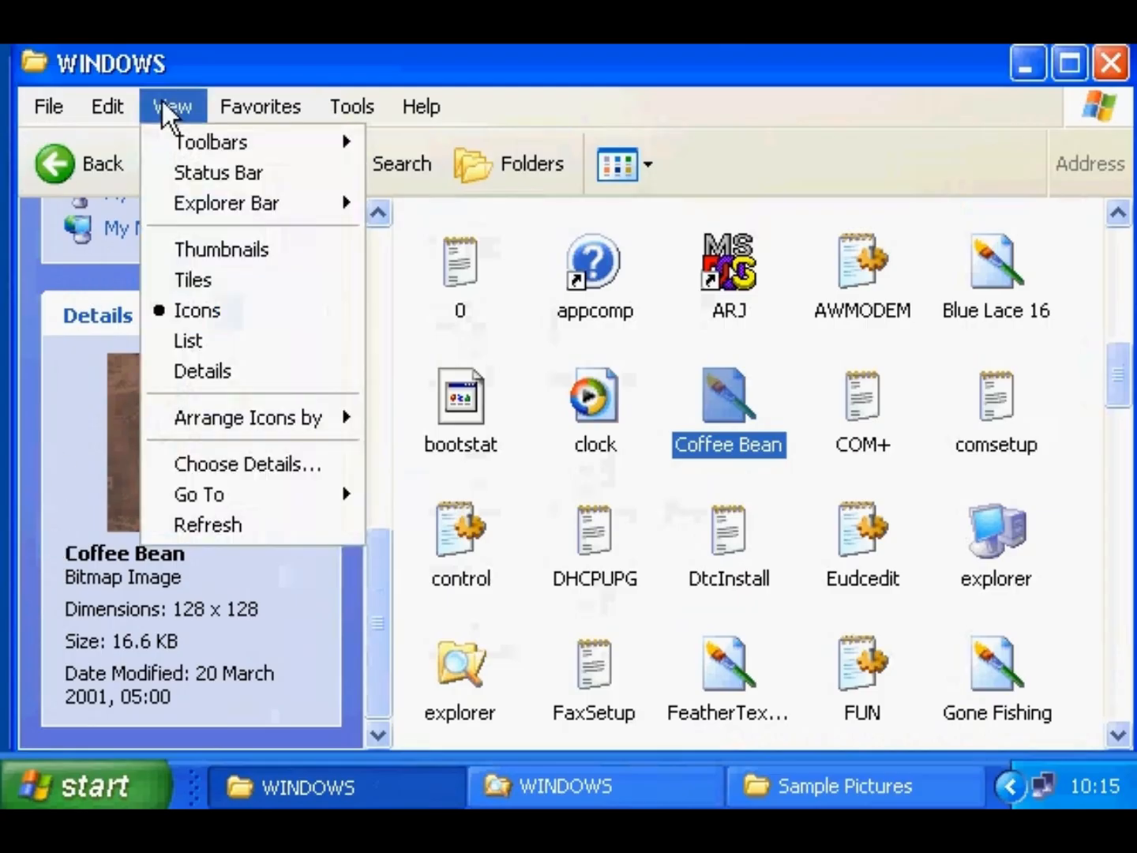
pyautogui.moveTo(207, 421)
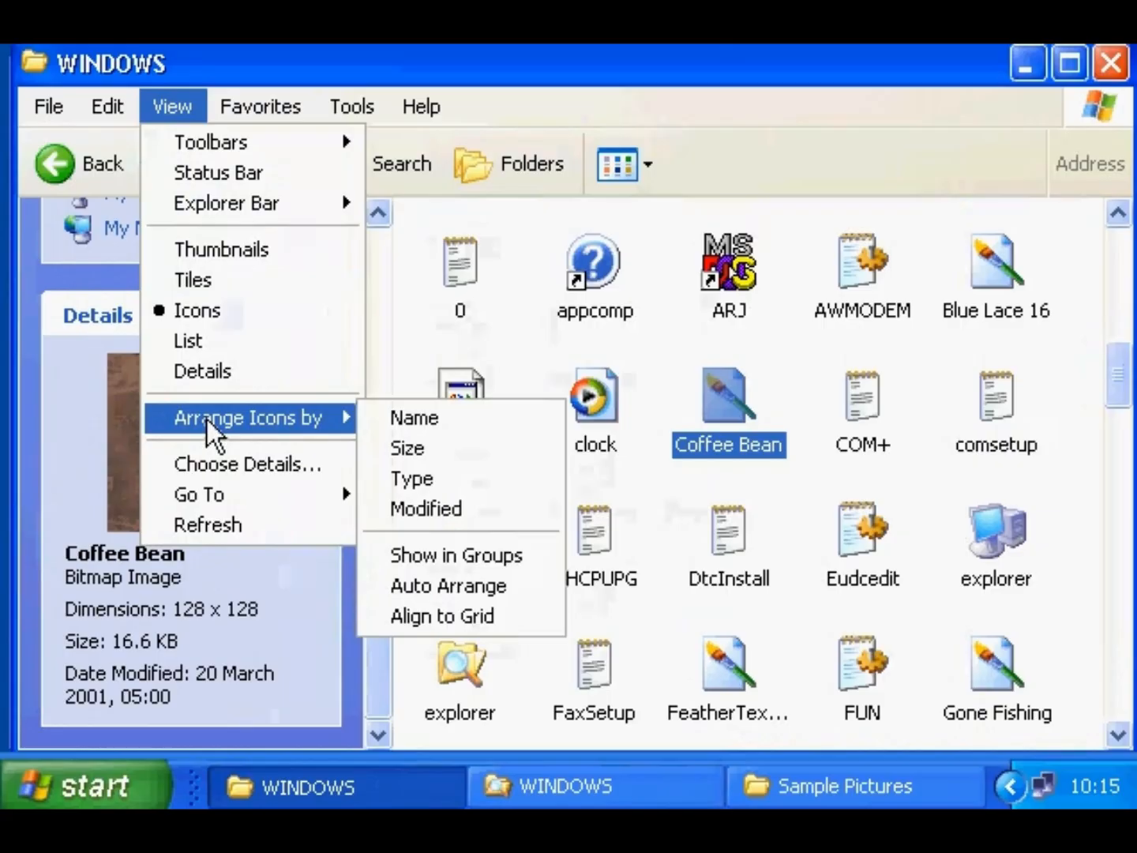
pyautogui.click(790, 795)
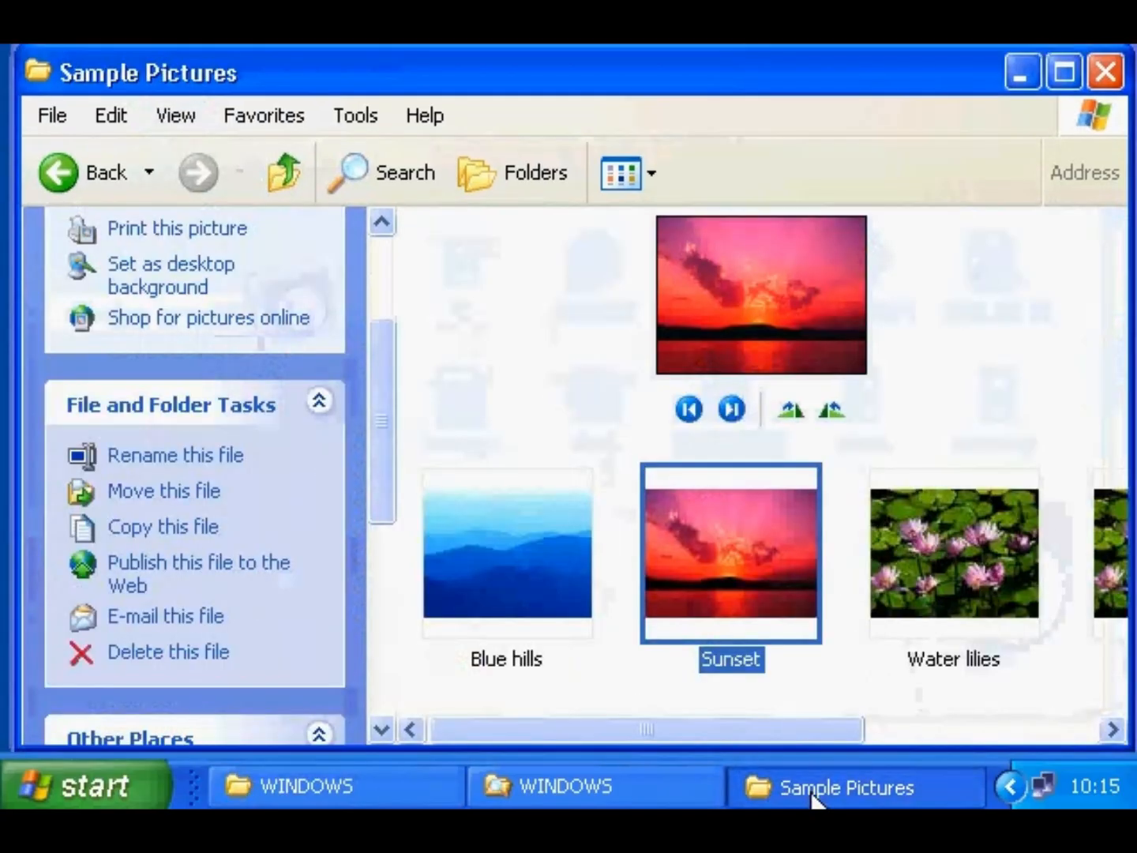
# - Browse Sample Pictures as a Filmstrip, step through the pictures, and view Sunset full size
pyautogui.click(625, 179)
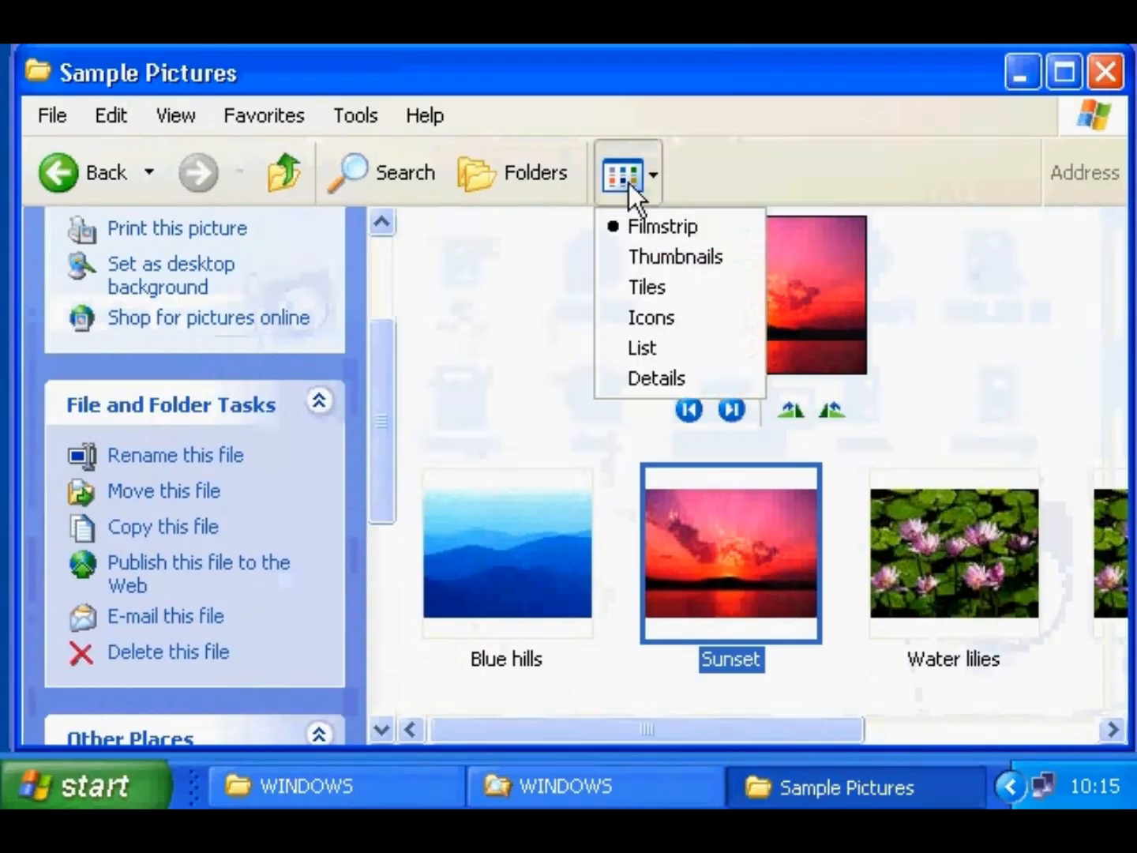
pyautogui.click(717, 225)
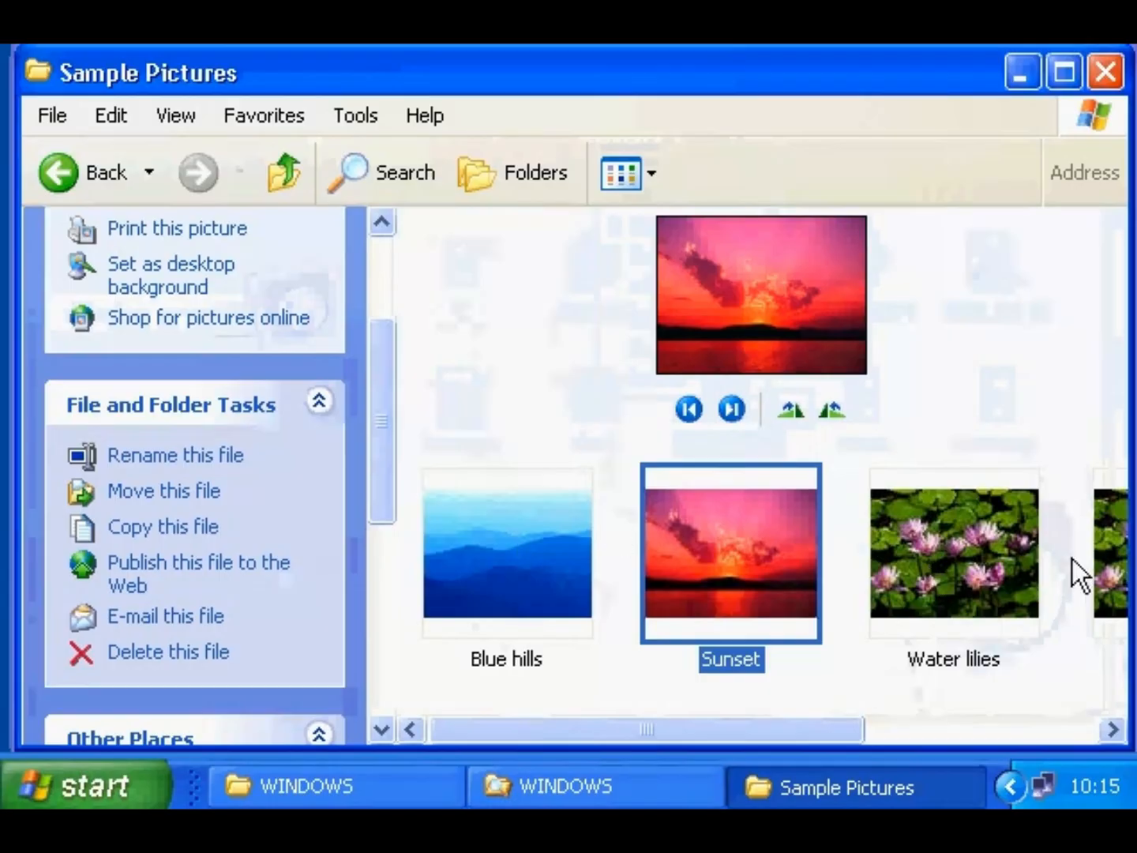
pyautogui.click(731, 408)
pyautogui.click(731, 409)
pyautogui.click(699, 406)
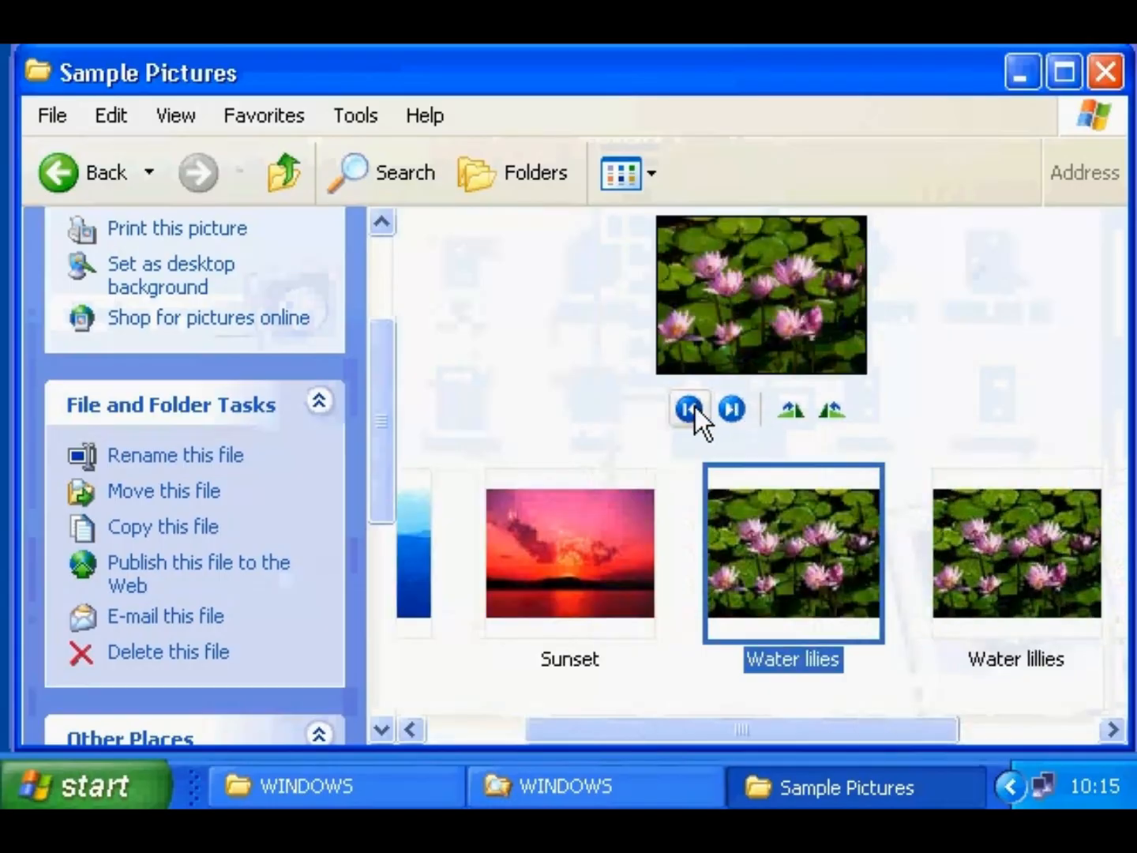
pyautogui.click(694, 407)
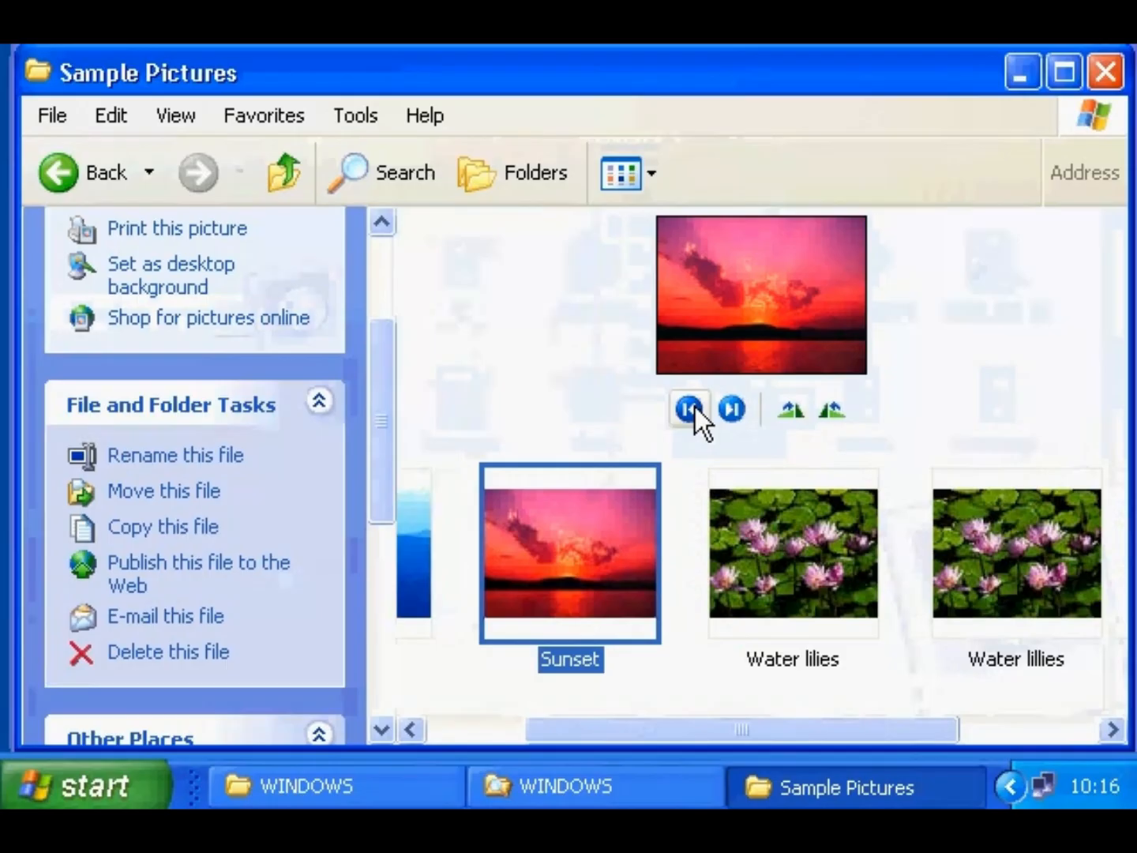
pyautogui.click(983, 537)
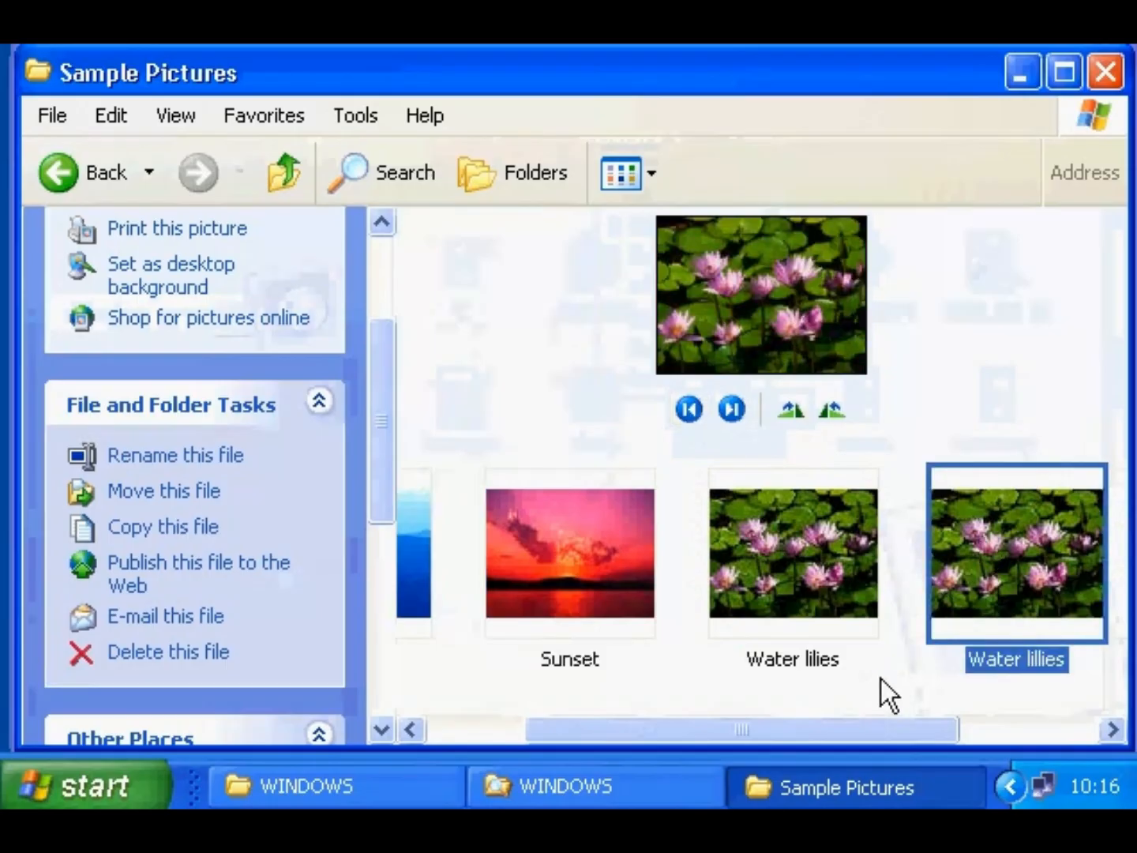
pyautogui.doubleClick(597, 555)
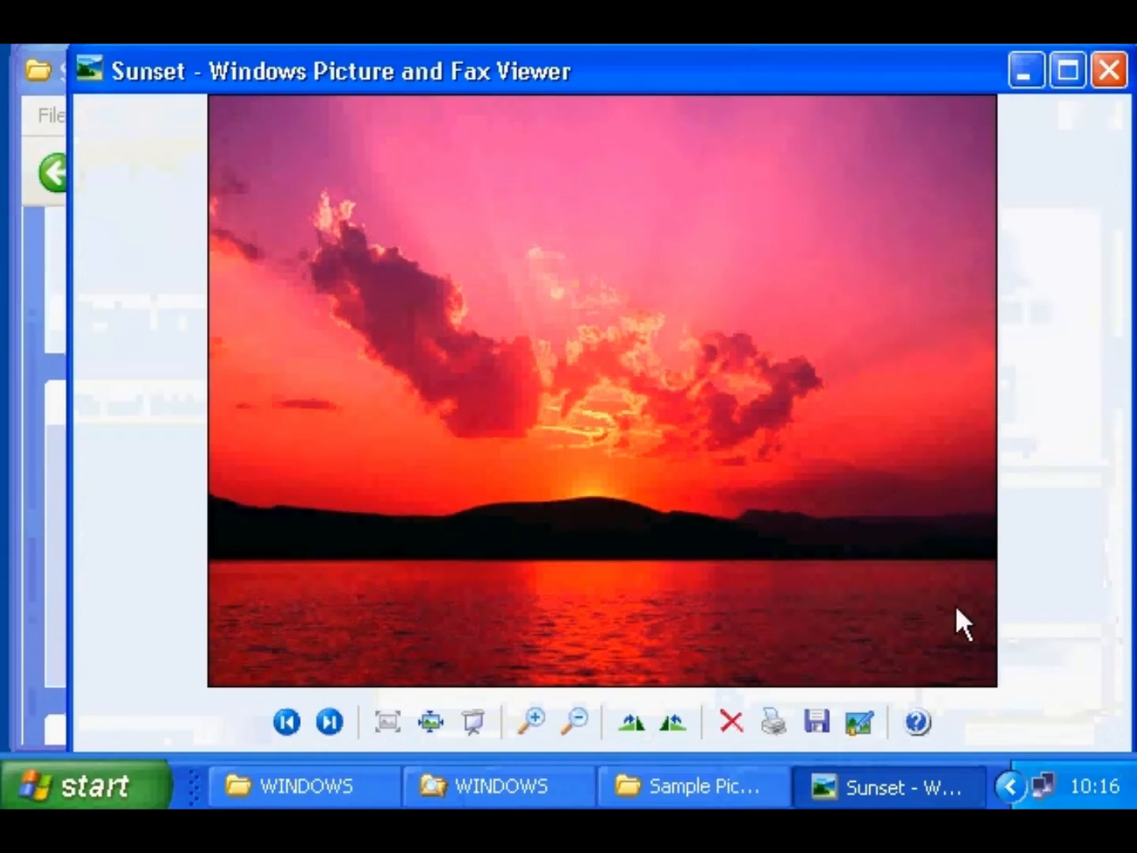
pyautogui.click(1110, 69)
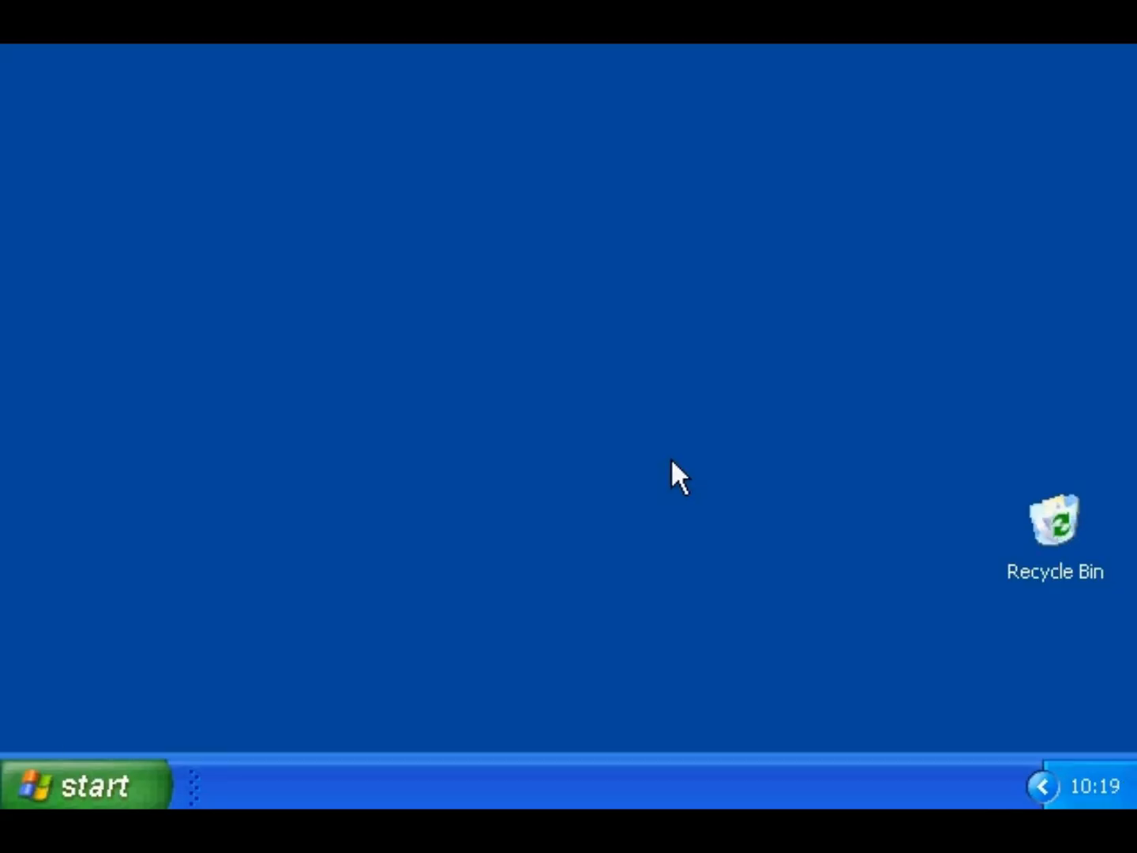
# - Explore the Start Menu folder in a window with the Folders tree
pyautogui.rightClick(104, 783)
pyautogui.click(149, 629)
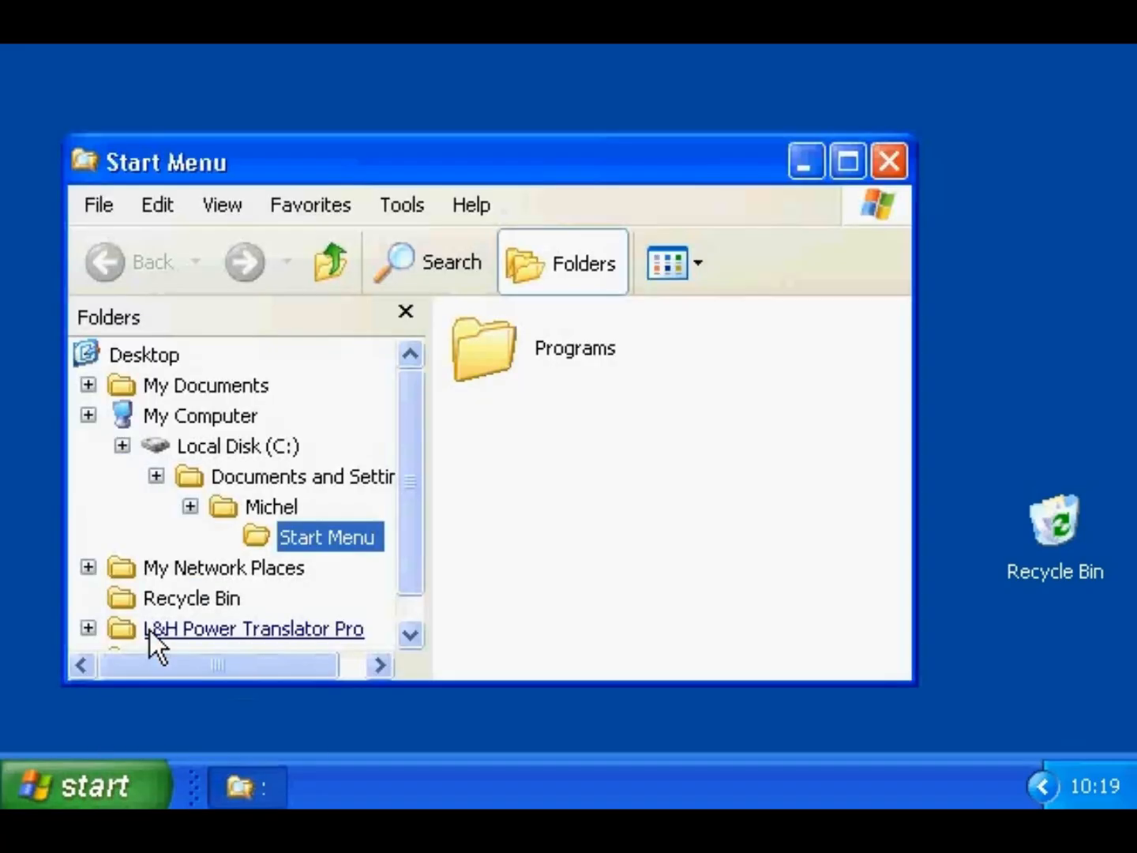
pyautogui.moveTo(412, 439); pyautogui.dragTo(413, 394)
pyautogui.click(89, 476)
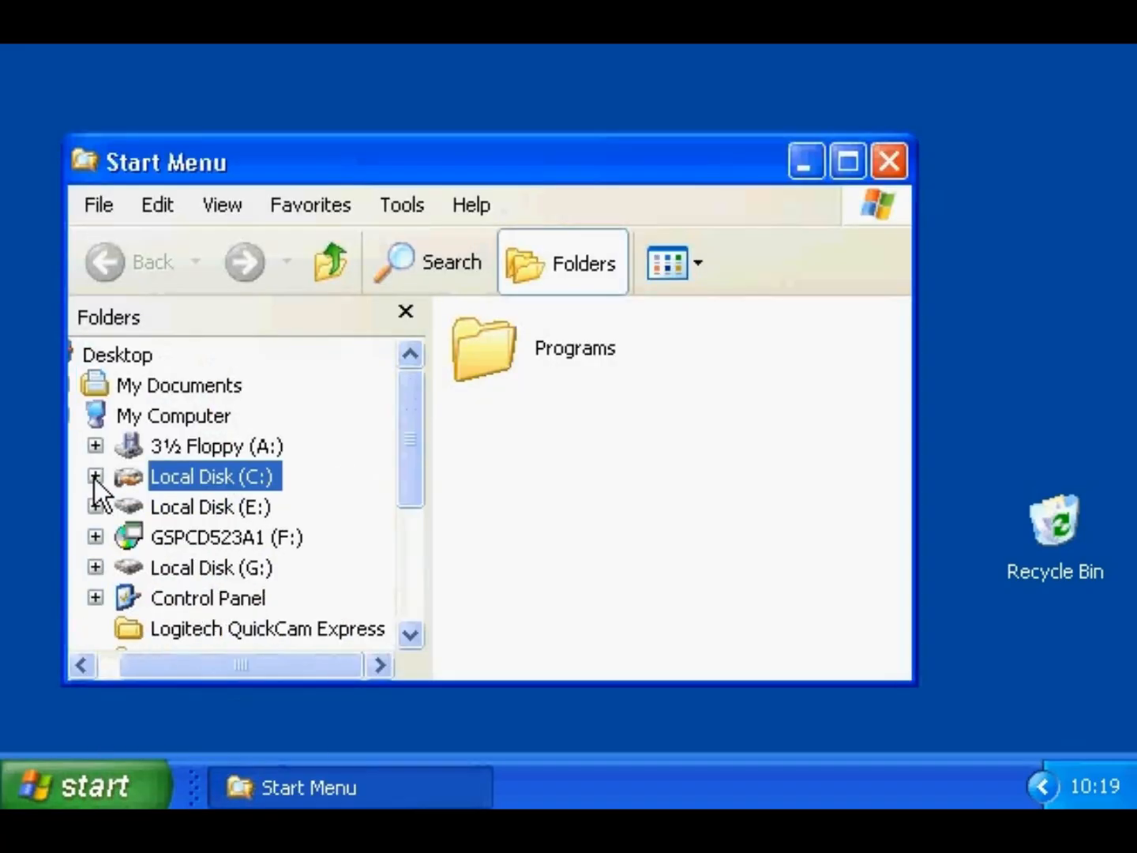
pyautogui.moveTo(188, 665); pyautogui.dragTo(161, 665)
pyautogui.click(89, 414)
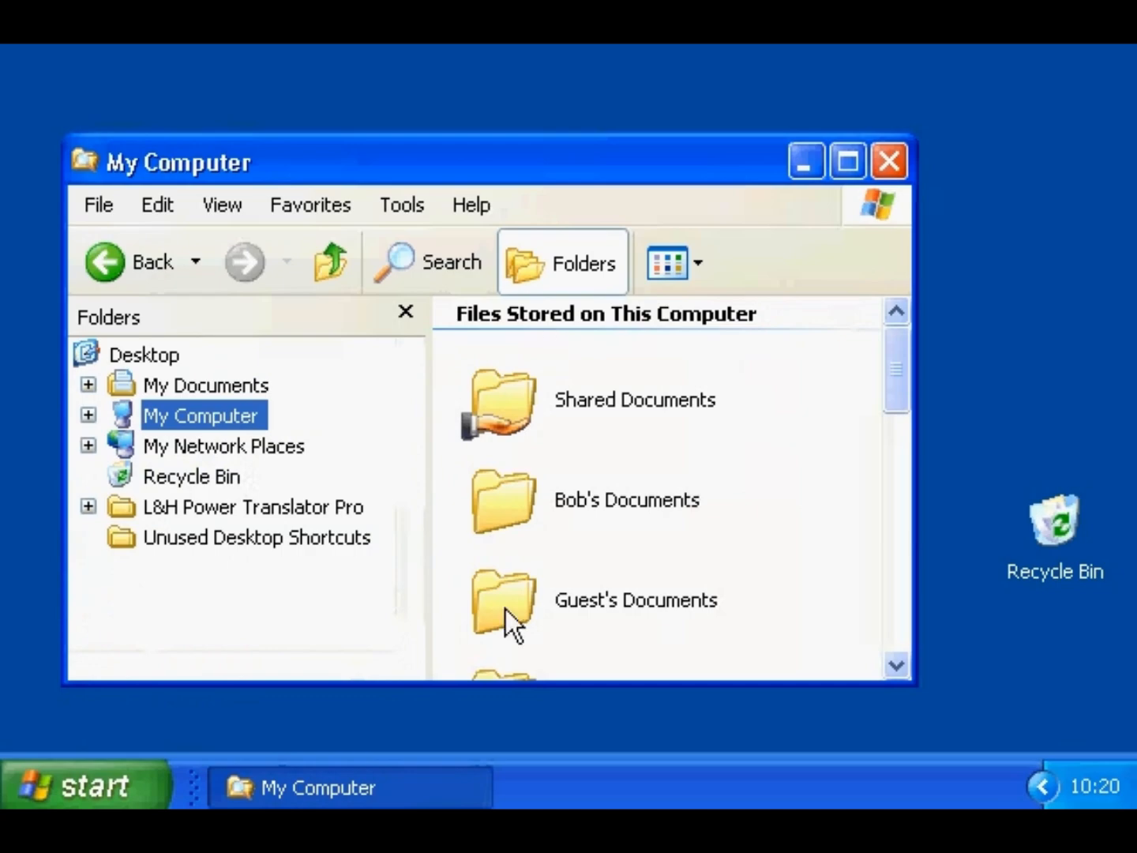
pyautogui.moveTo(893, 398); pyautogui.dragTo(904, 356)
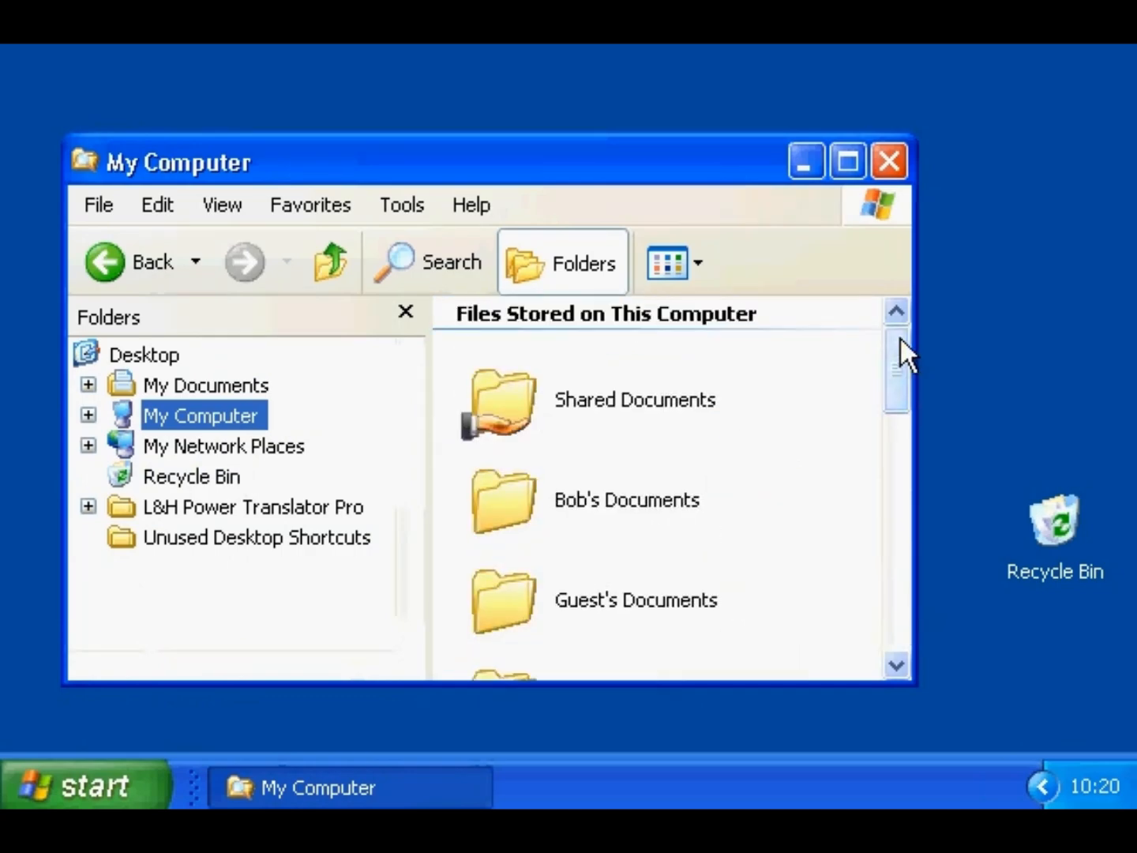
# - Expand My Computer and Local Disk (C:) and open the user's profile under Documents and Settings
pyautogui.click(89, 415)
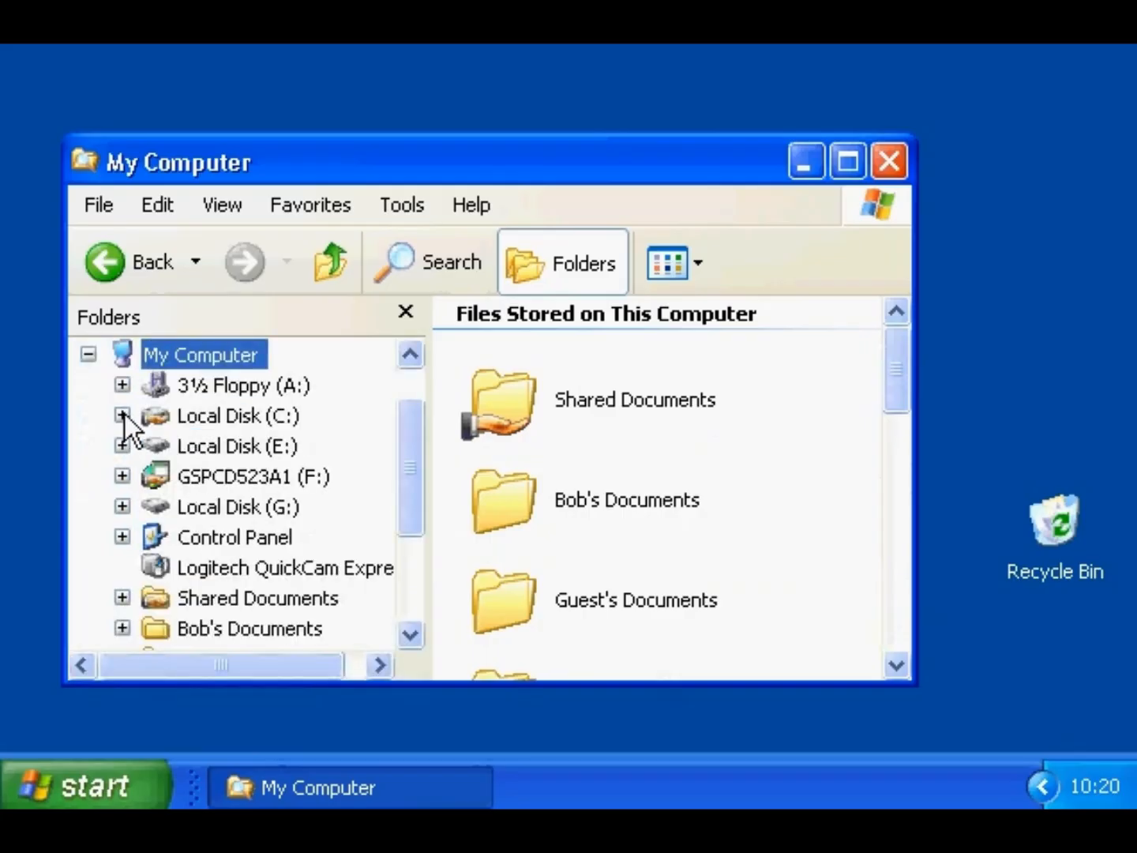
pyautogui.click(123, 415)
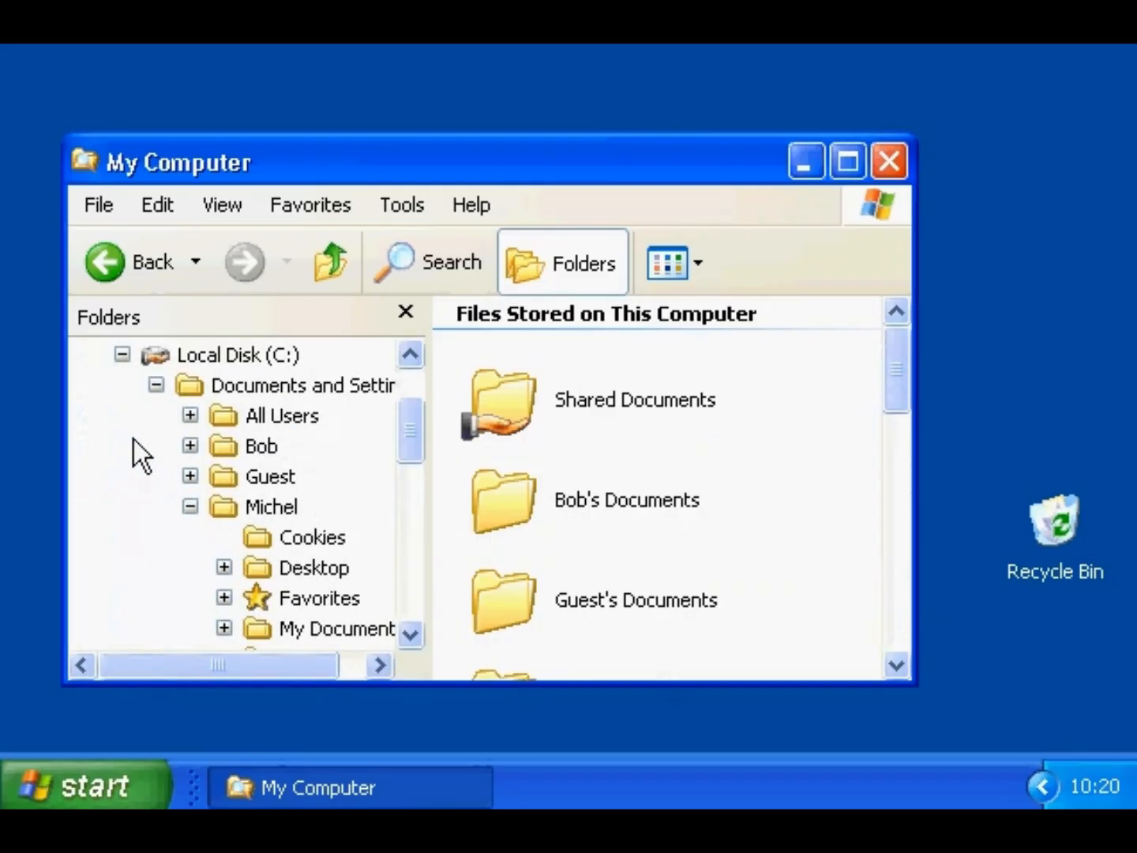
pyautogui.click(253, 508)
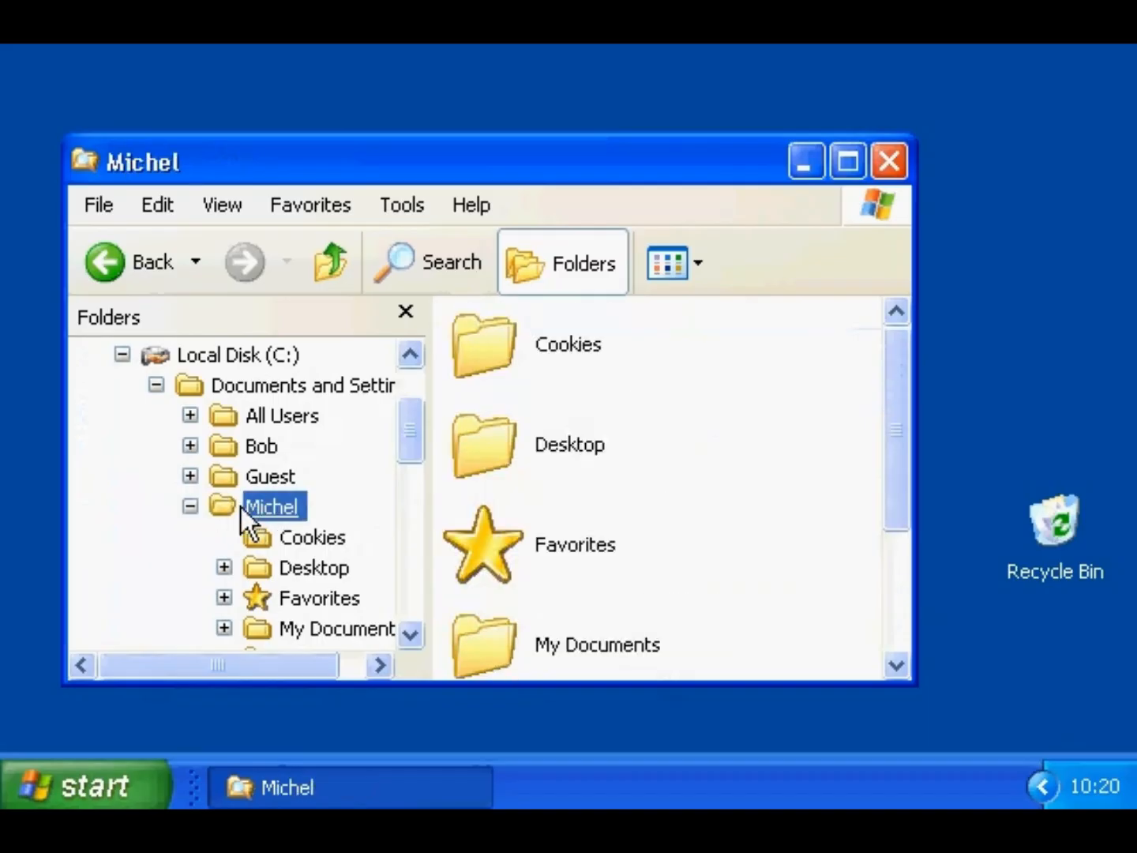
pyautogui.click(192, 480)
pyautogui.click(193, 479)
pyautogui.click(190, 507)
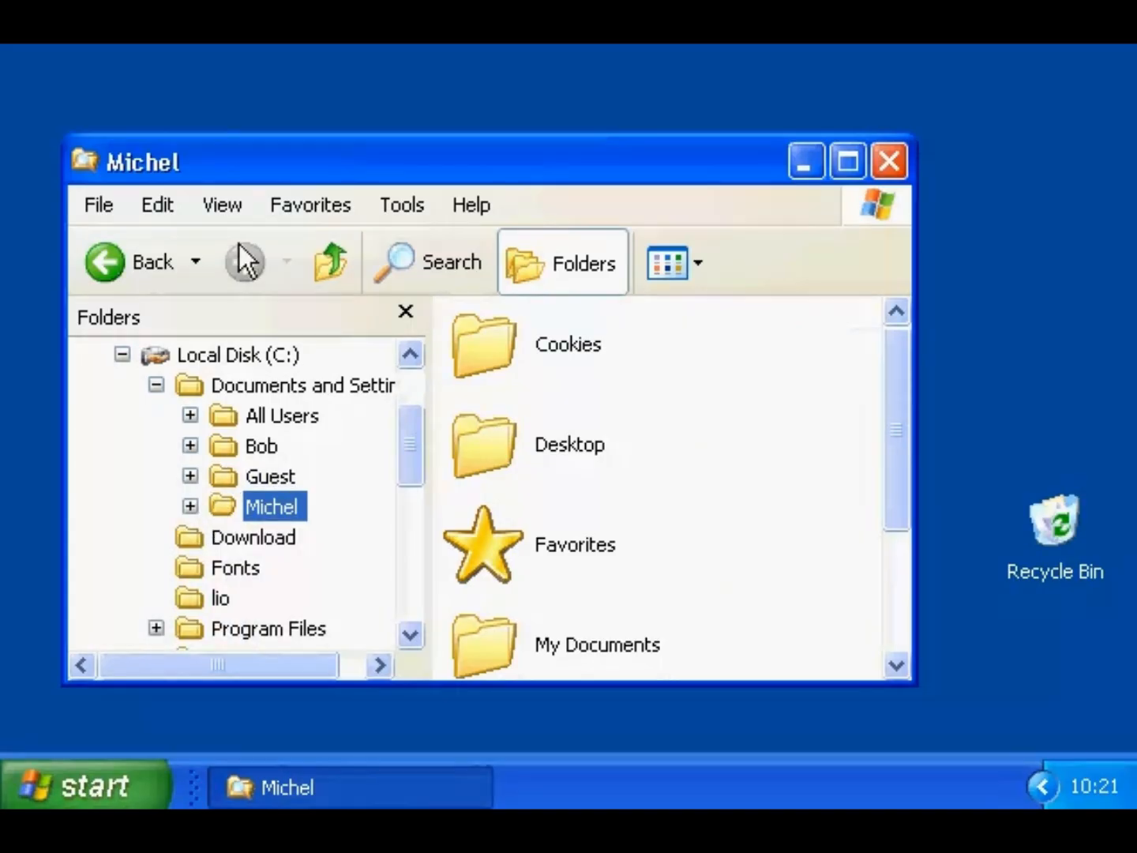
# - Check View > Toolbars, then go Up twice to Local Disk (C:)
pyautogui.click(236, 206)
pyautogui.moveTo(239, 240)
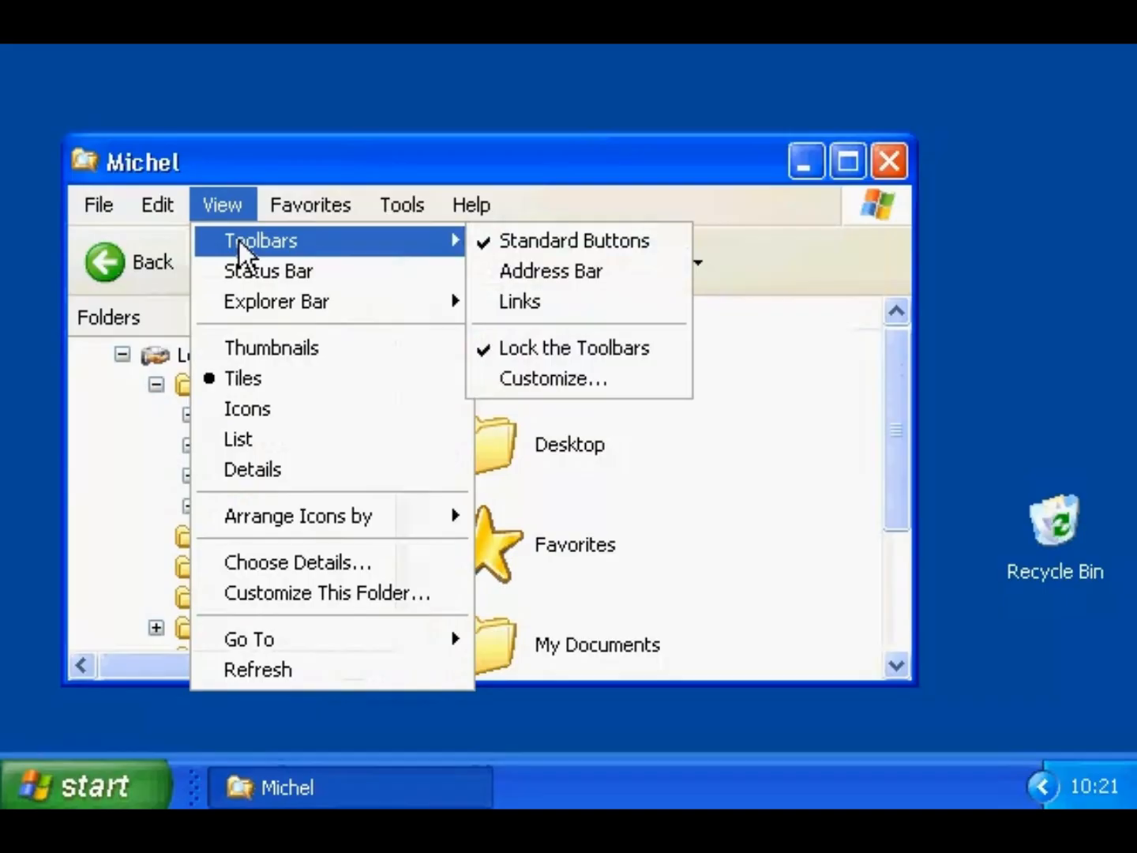
pyautogui.click(278, 159)
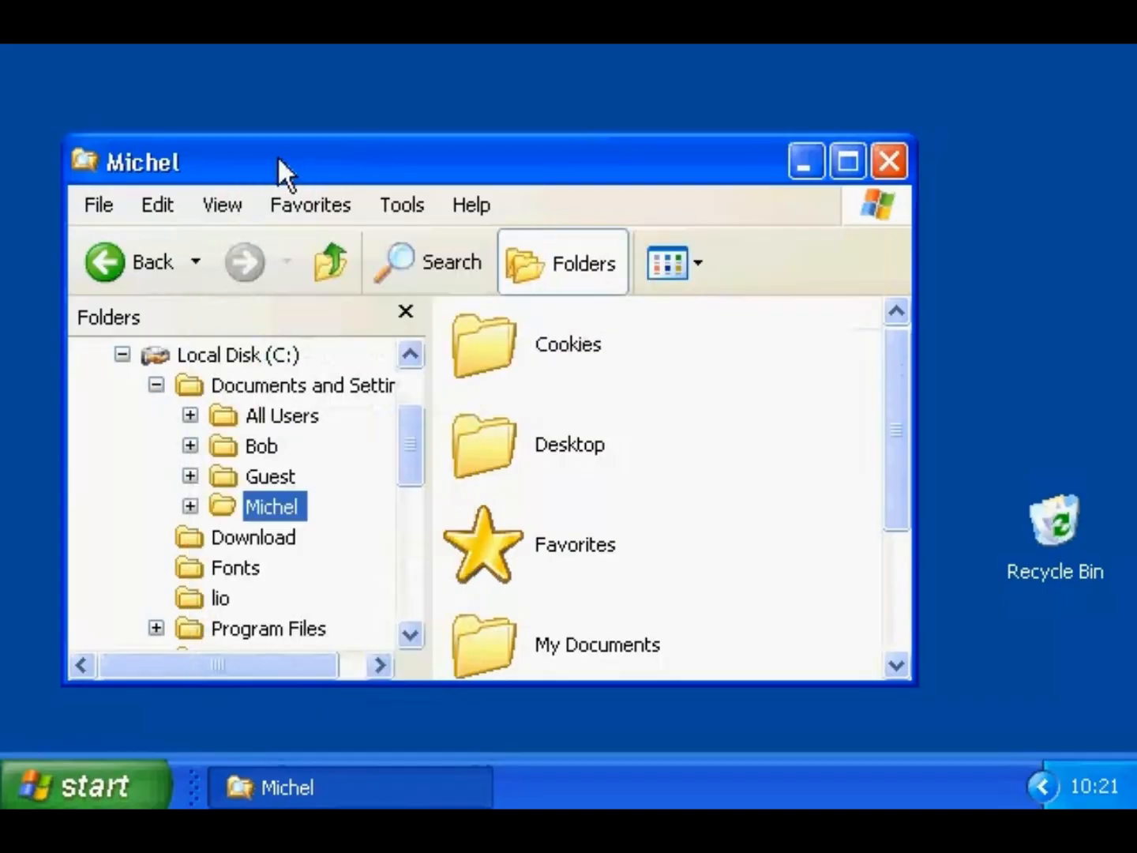
pyautogui.click(327, 269)
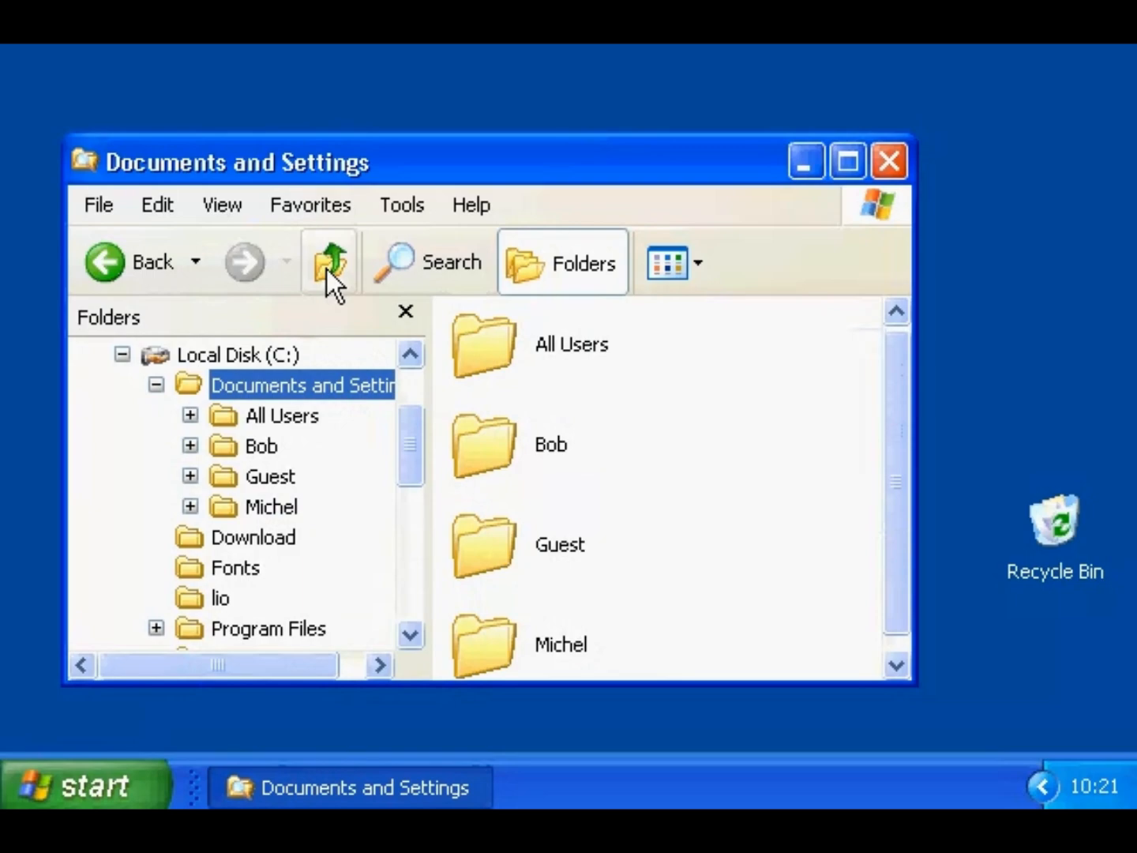
pyautogui.click(327, 269)
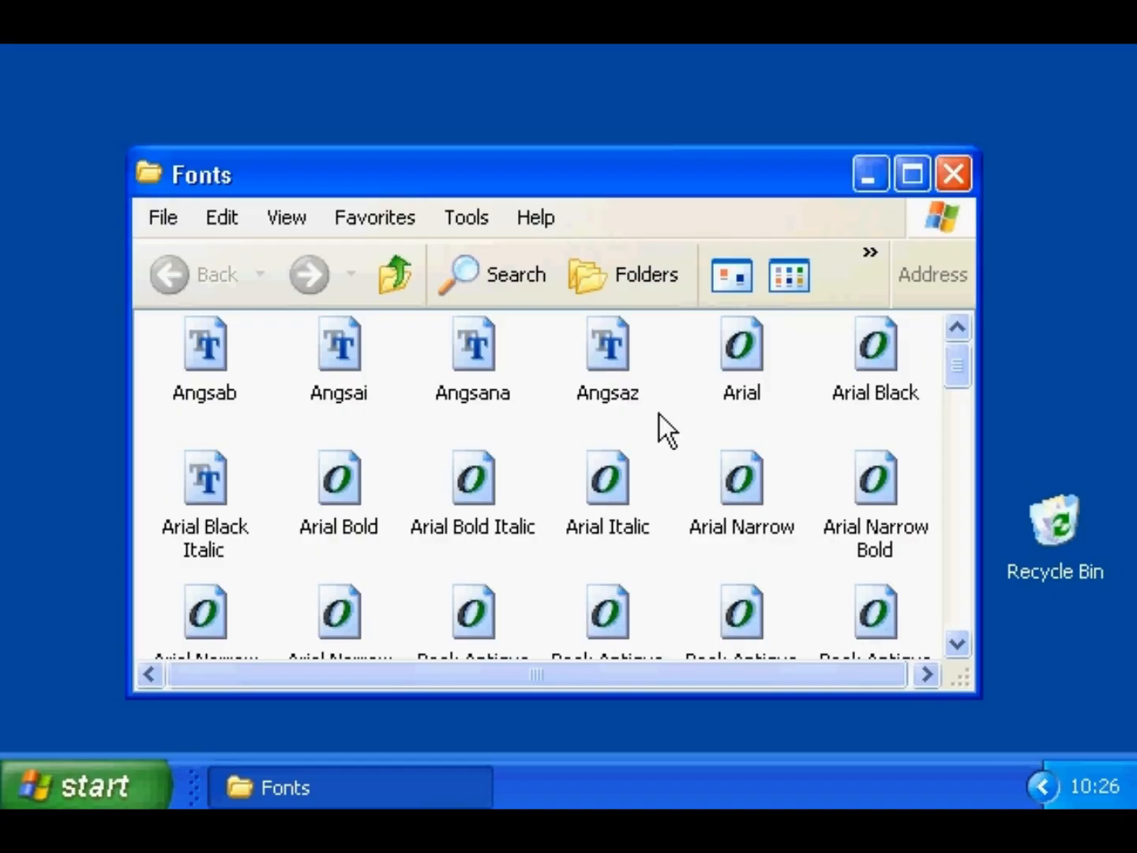
# - Select single fonts, Shift-select Angsana through Arial Bold, then clear the selection
pyautogui.click(605, 477)
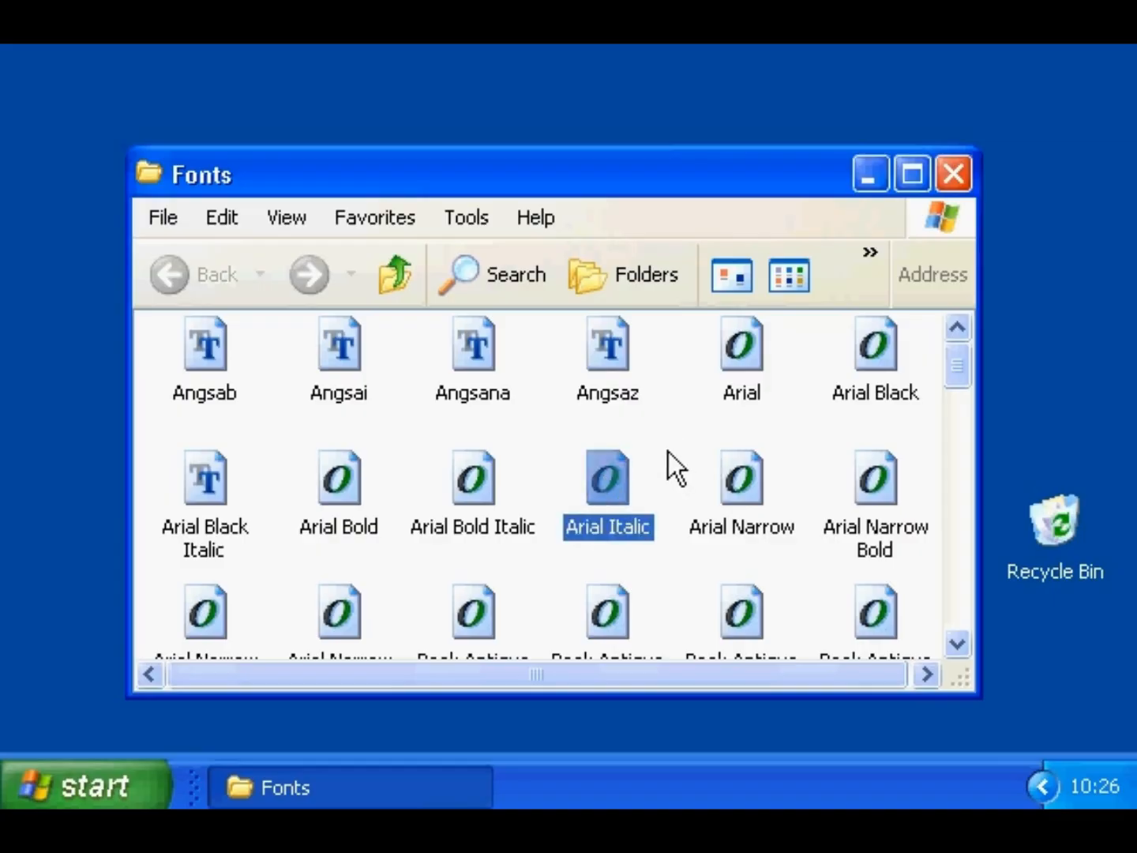
pyautogui.click(462, 340)
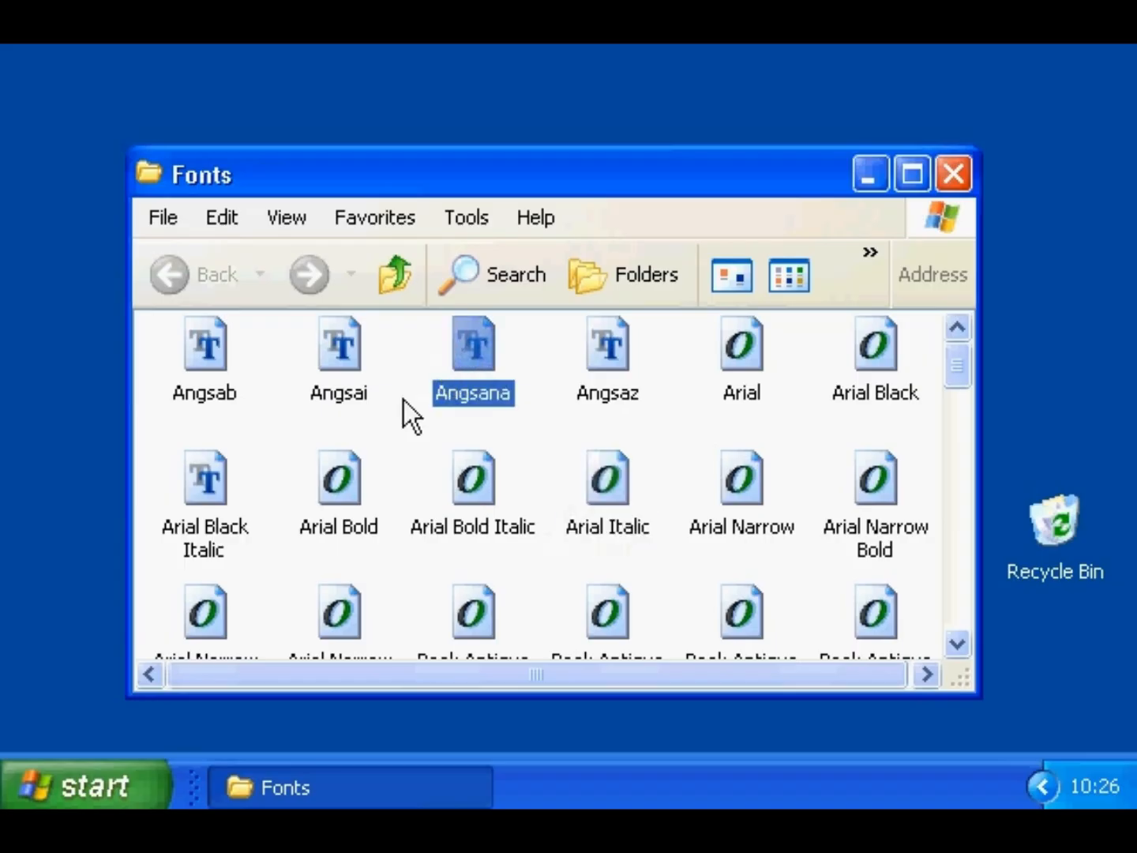
pyautogui.keyDown('shift'); pyautogui.click(334, 487); pyautogui.keyUp('shift')
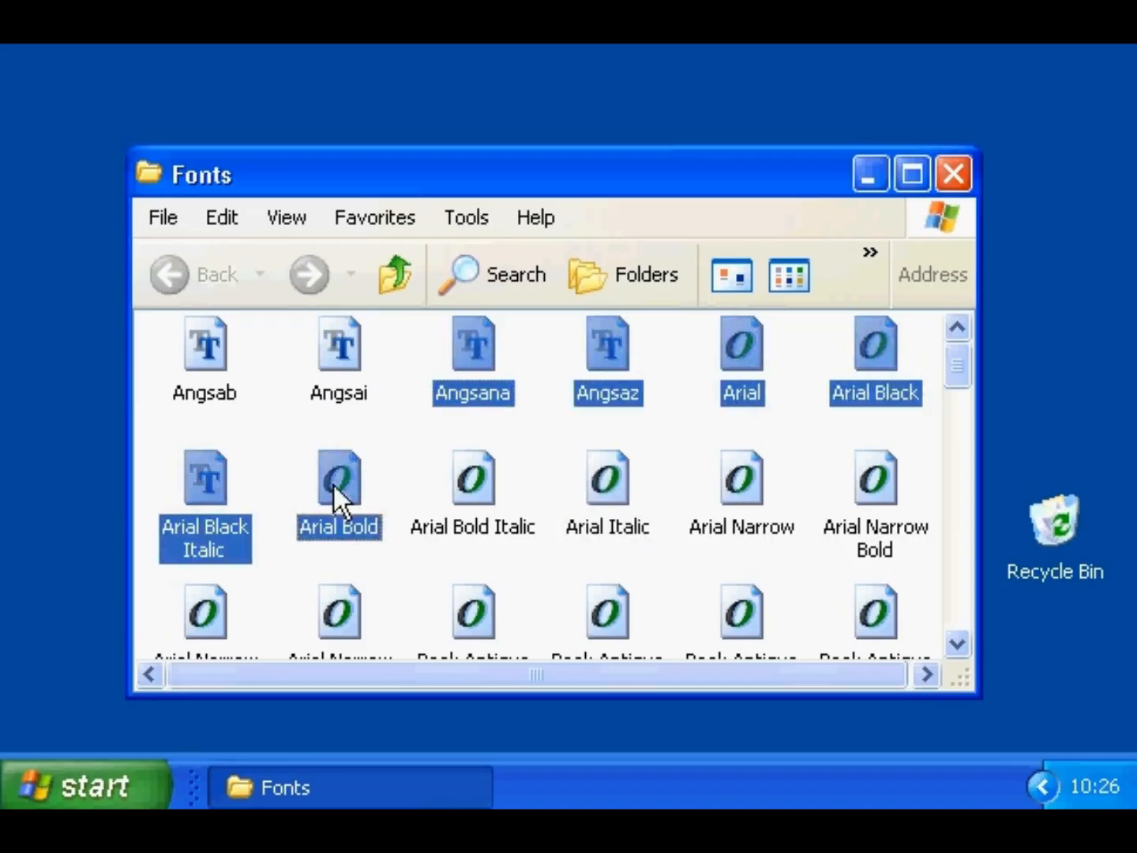
pyautogui.click(389, 560)
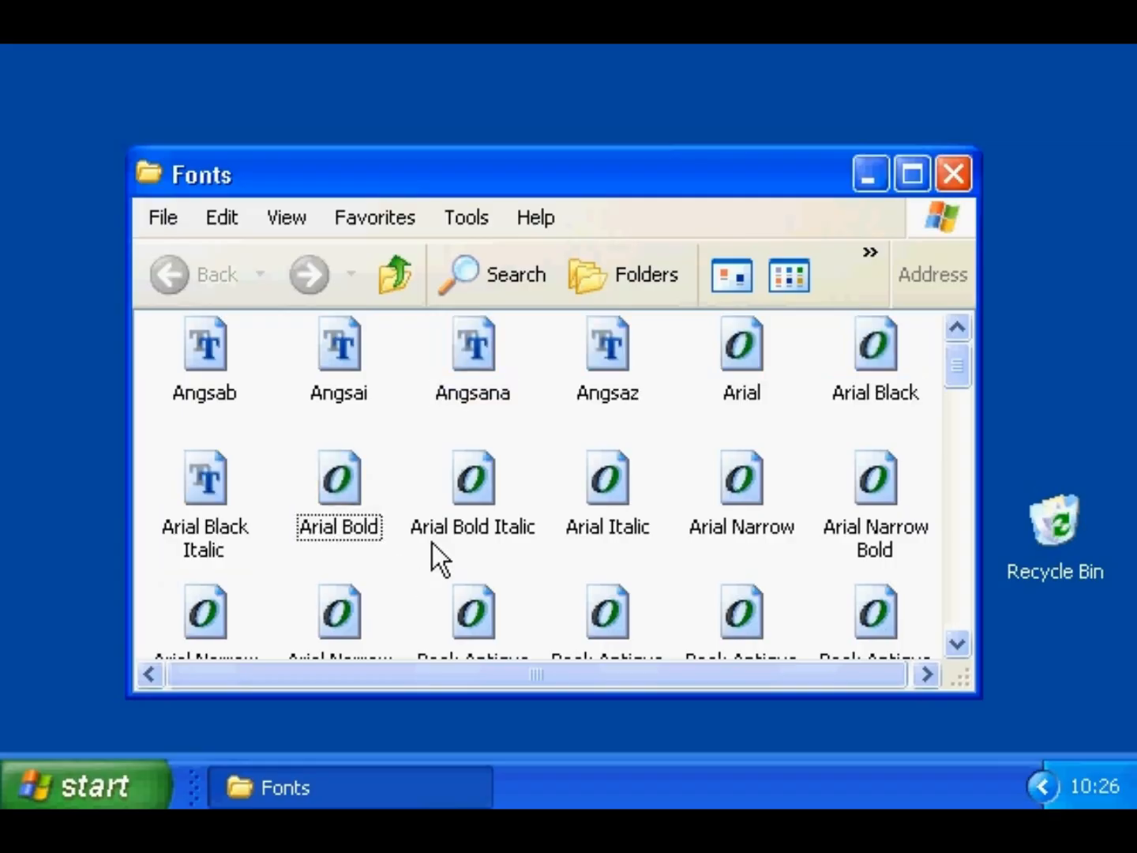
# - Ctrl-select Angsana, Arial Black Italic, Book Antiqua Bold, and Bookman Old Style Bold
pyautogui.click(472, 348)
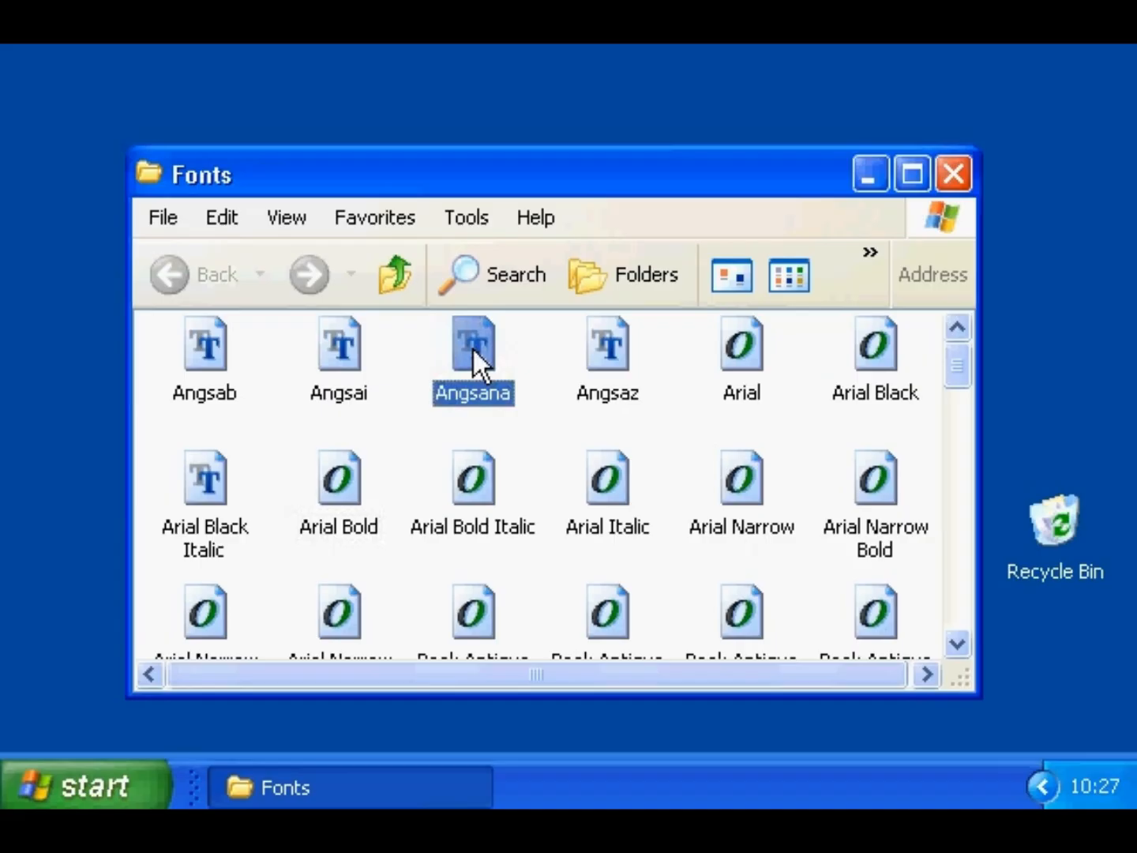
pyautogui.keyDown('ctrl'); pyautogui.click(235, 487); pyautogui.keyUp('ctrl')
pyautogui.keyDown('ctrl'); pyautogui.click(604, 620); pyautogui.keyUp('ctrl')
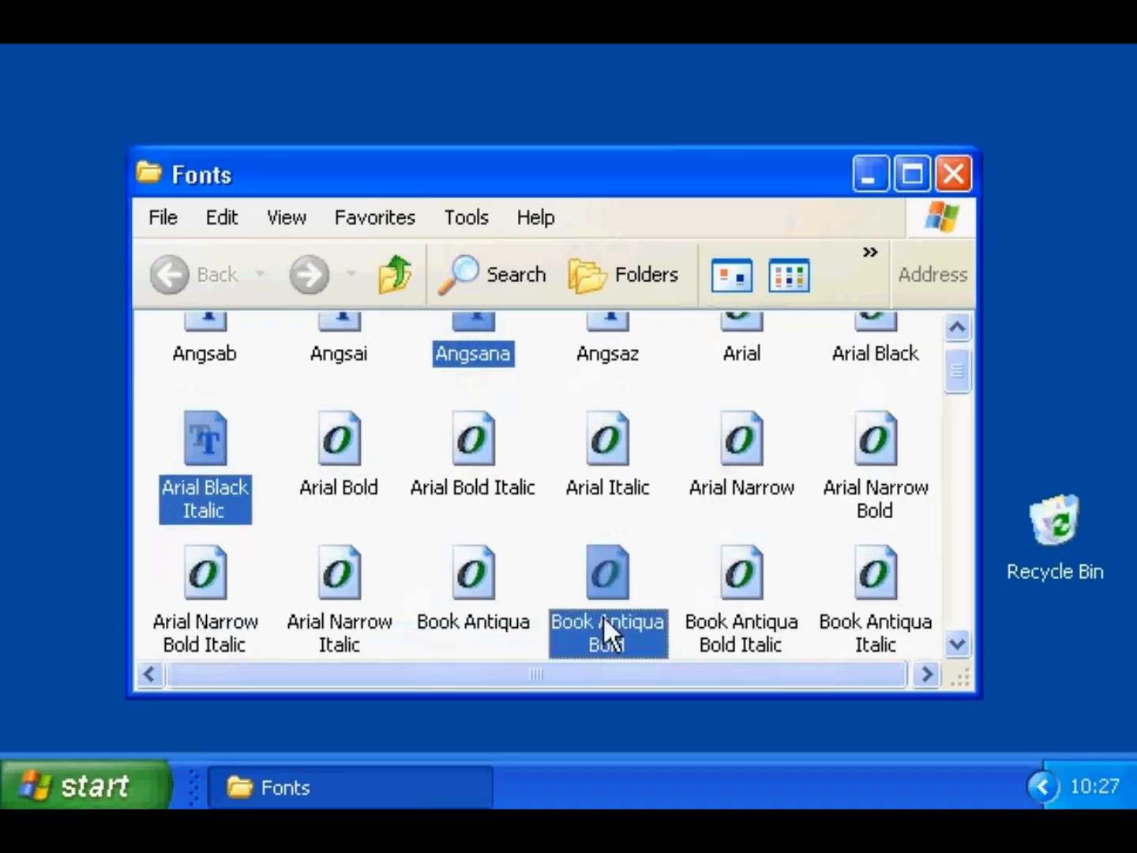
pyautogui.click(960, 562)
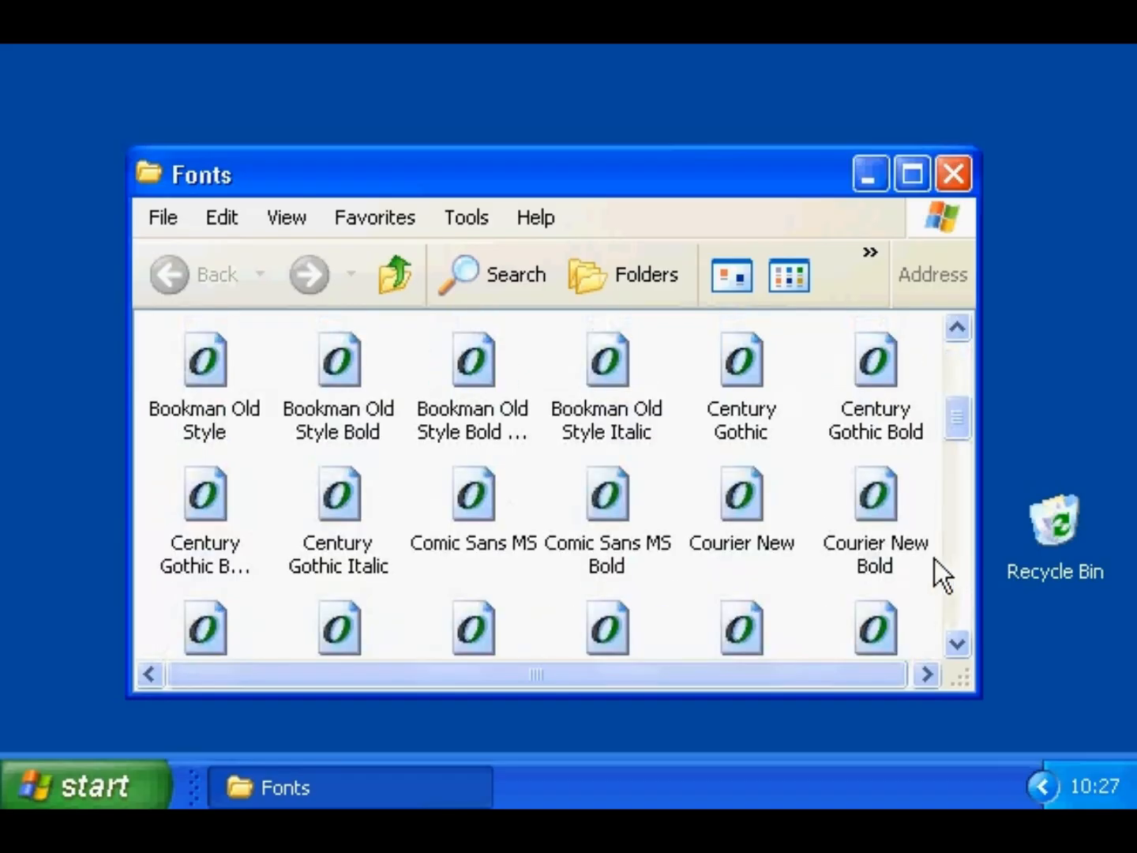
pyautogui.keyDown('ctrl'); pyautogui.click(737, 489); pyautogui.keyUp('ctrl')
pyautogui.keyDown('ctrl'); pyautogui.click(345, 360); pyautogui.keyUp('ctrl')
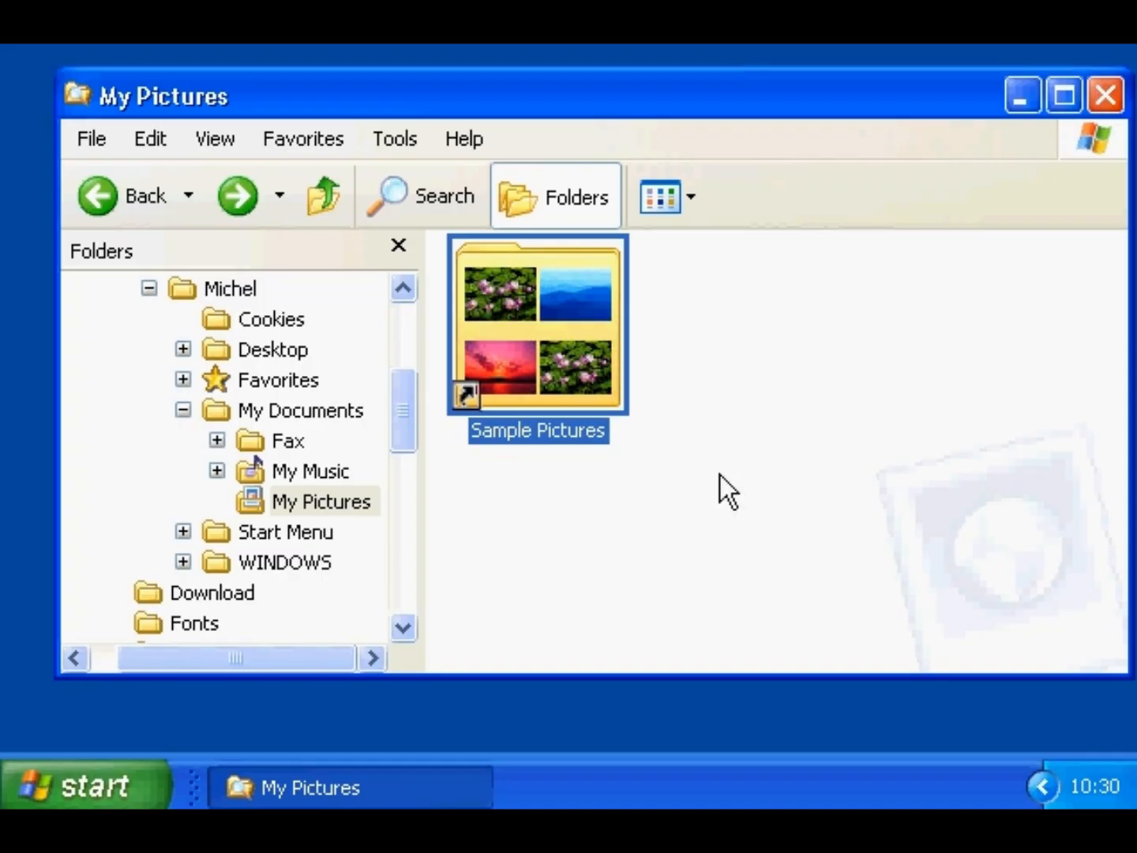
# - Open Sample Pictures and select Sunset and Water lillies
pyautogui.doubleClick(503, 297)
pyautogui.click(628, 273)
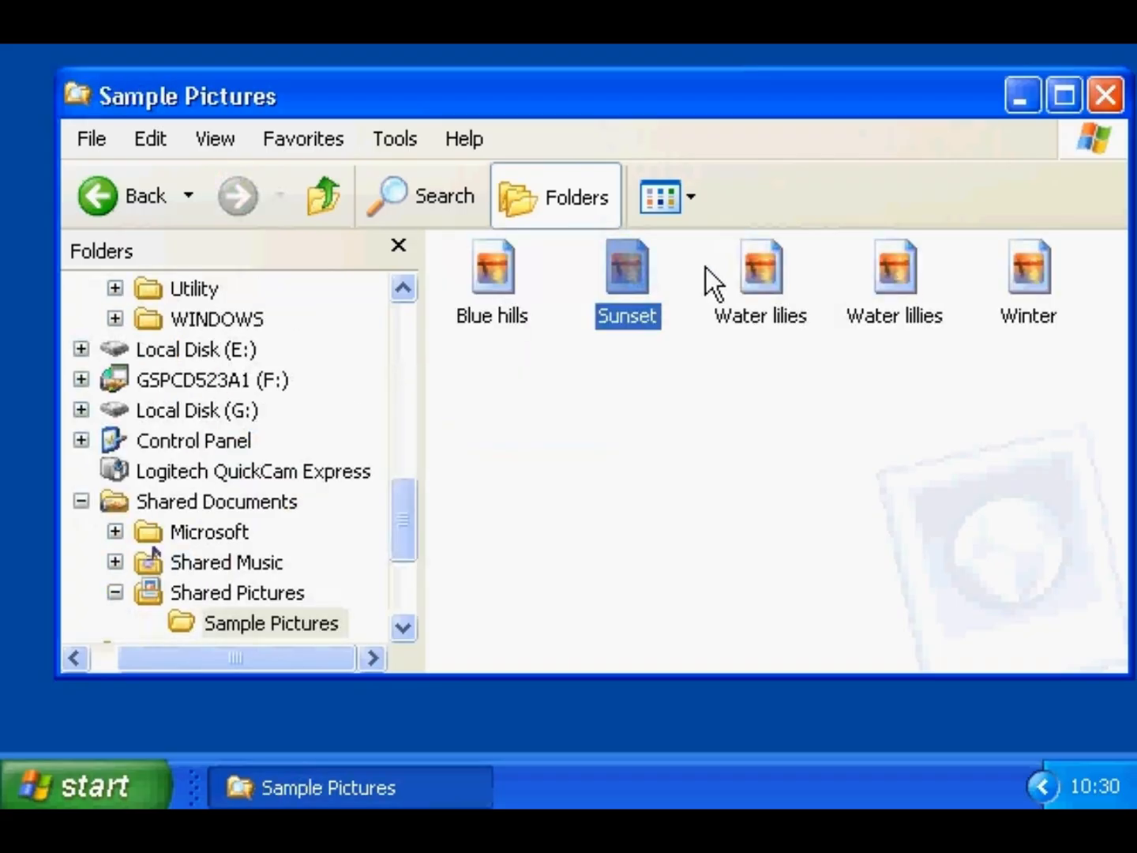
pyautogui.keyDown('ctrl'); pyautogui.click(900, 271); pyautogui.keyUp('ctrl')
pyautogui.moveTo(413, 517); pyautogui.dragTo(398, 409)
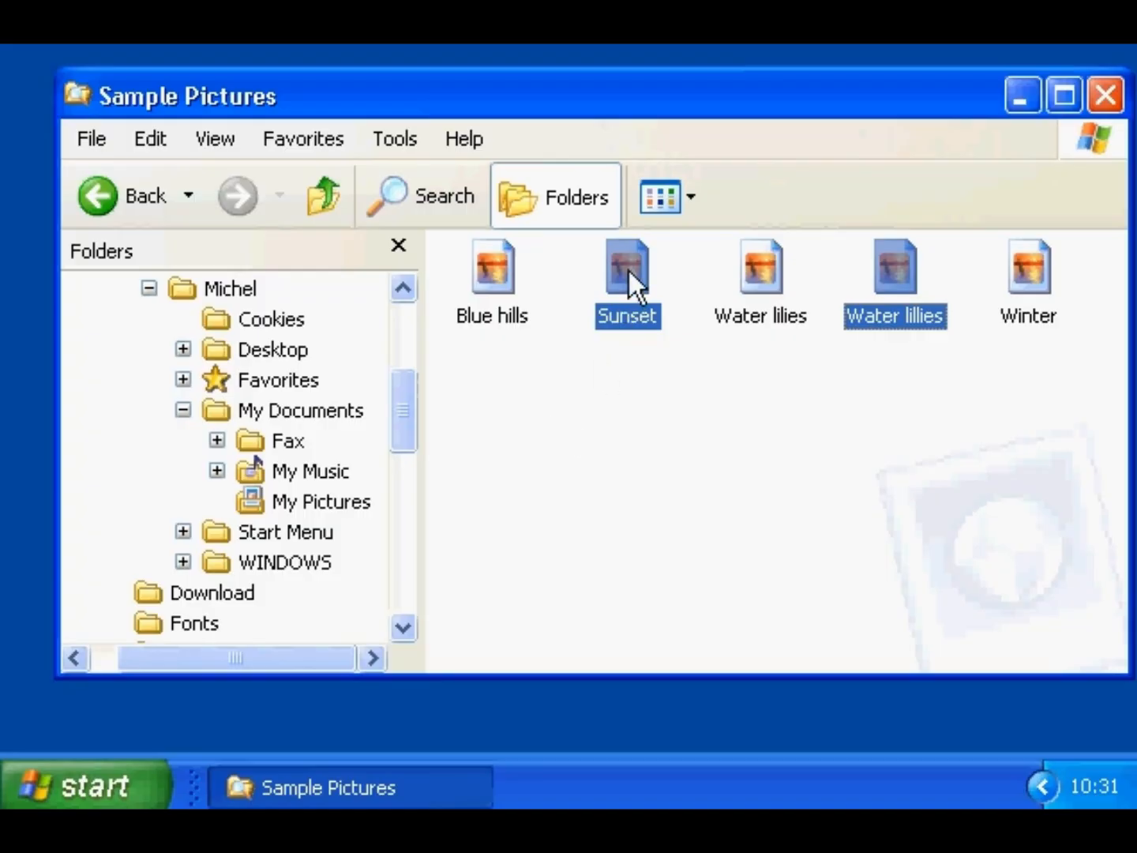
pyautogui.moveTo(628, 268); pyautogui.dragTo(327, 412)
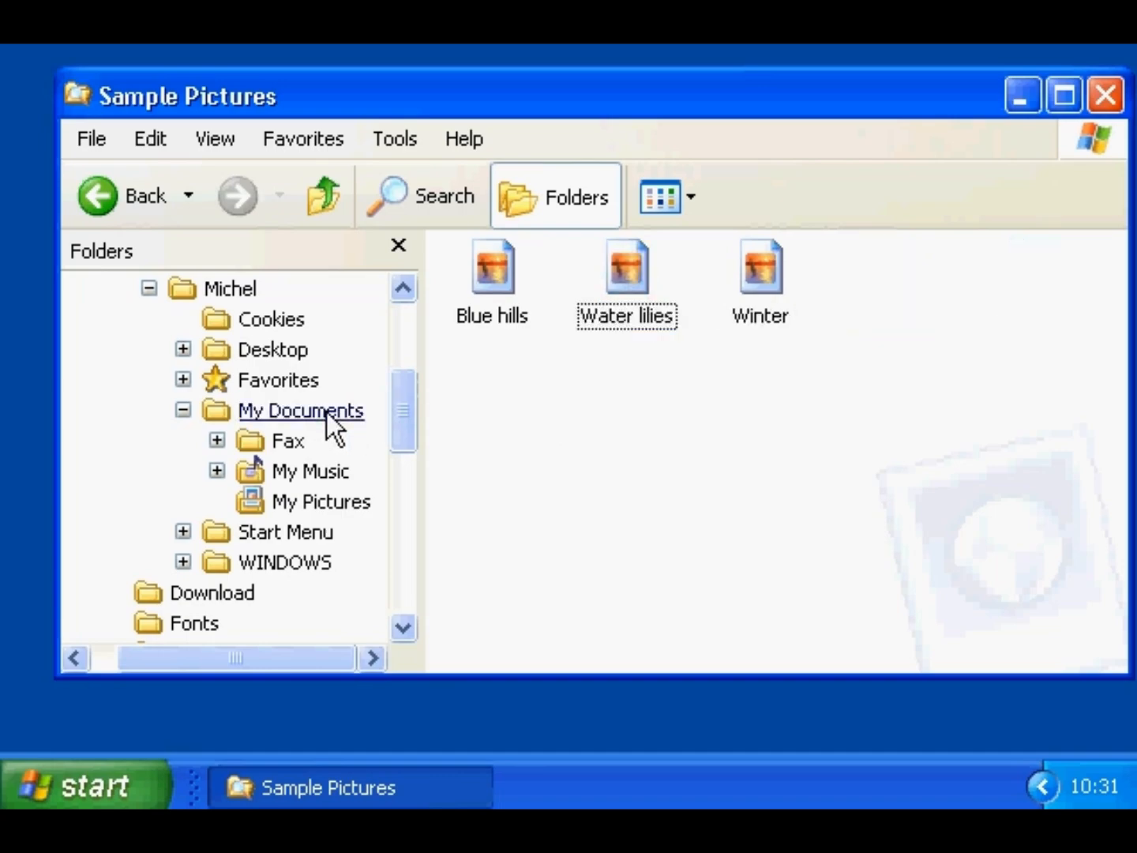
# - Right-drag the Winter picture onto My Documents and choose Copy Here
pyautogui.click(498, 264)
pyautogui.moveTo(499, 262); pyautogui.dragTo(322, 412)
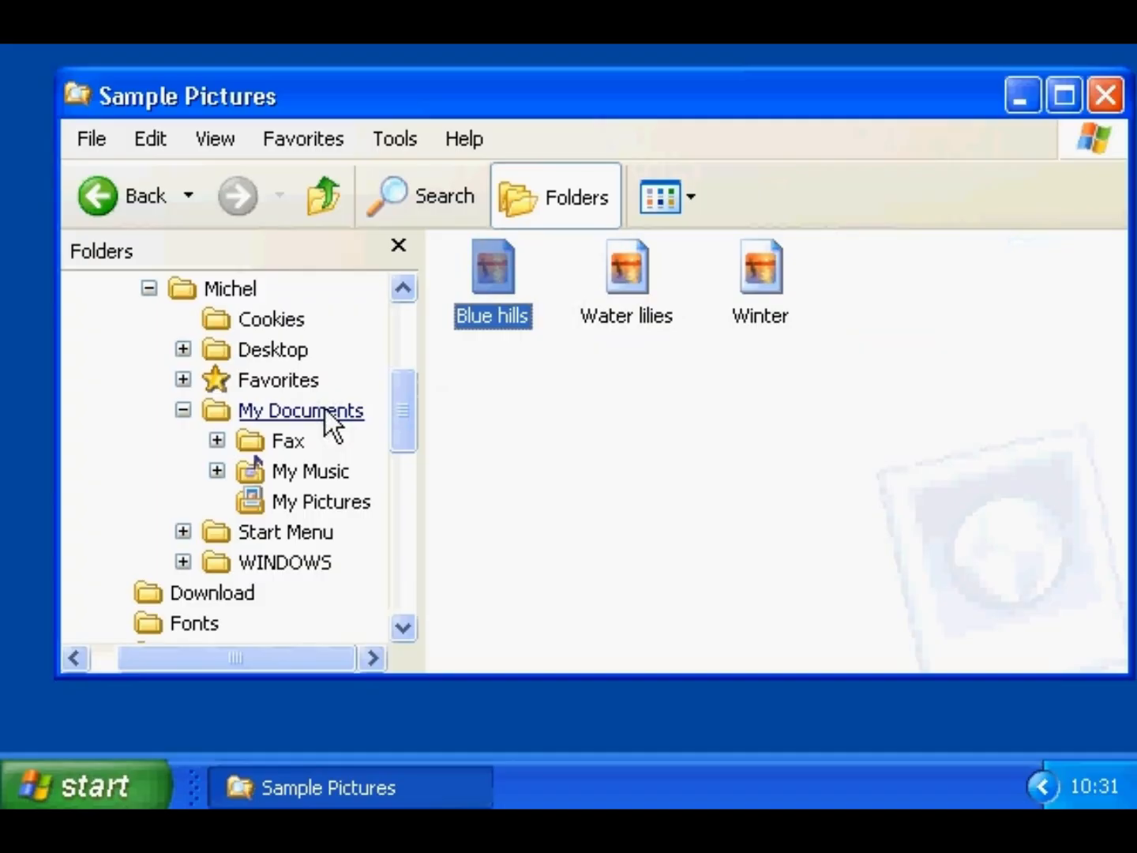
pyautogui.keyDown('ctrl'); pyautogui.click(624, 260); pyautogui.keyUp('ctrl')
pyautogui.moveTo(622, 260); pyautogui.dragTo(331, 412)
pyautogui.click(615, 259)
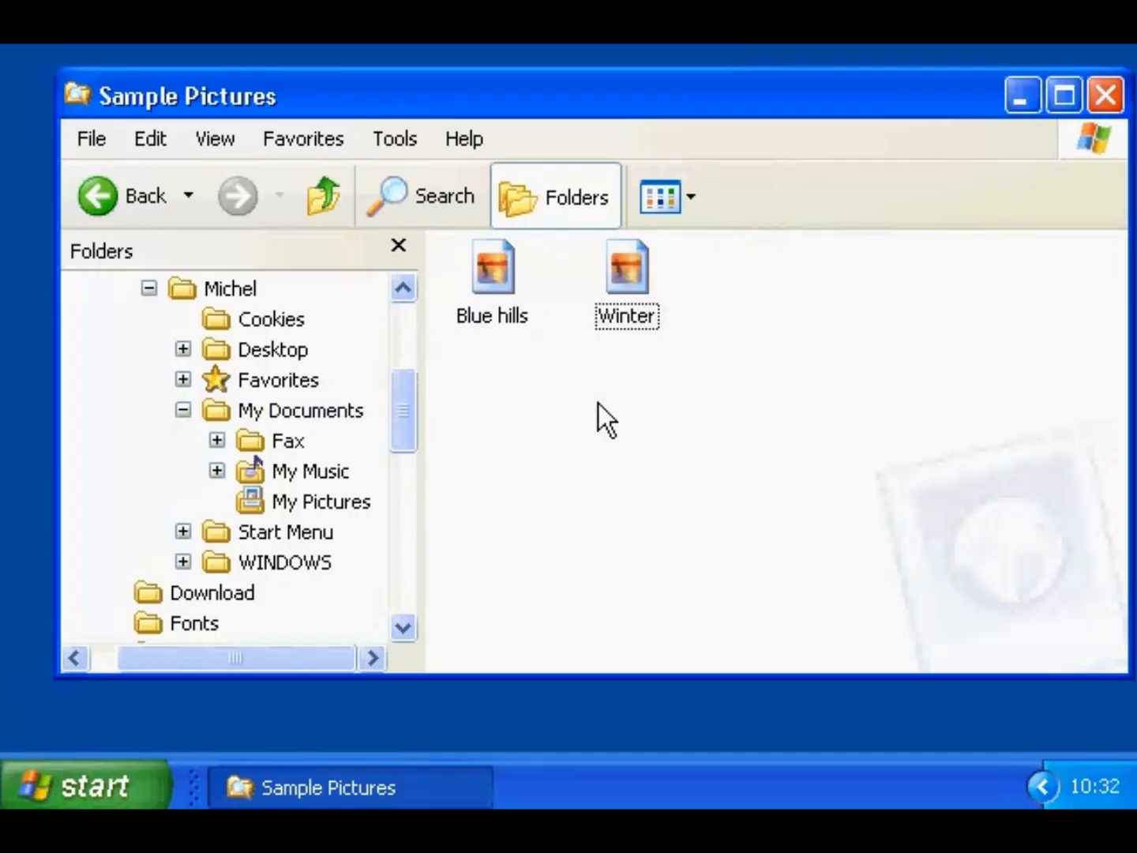
pyautogui.moveTo(627, 259); pyautogui.dragTo(333, 408)
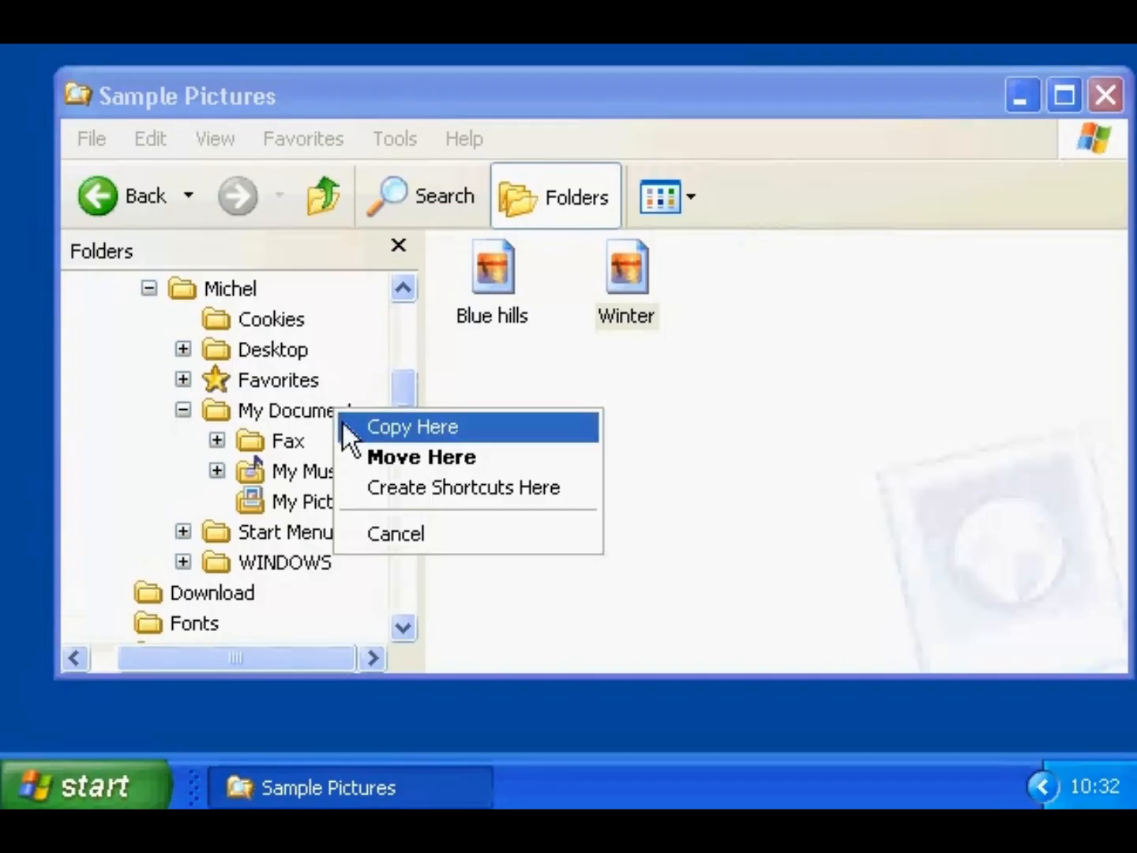
pyautogui.click(343, 425)
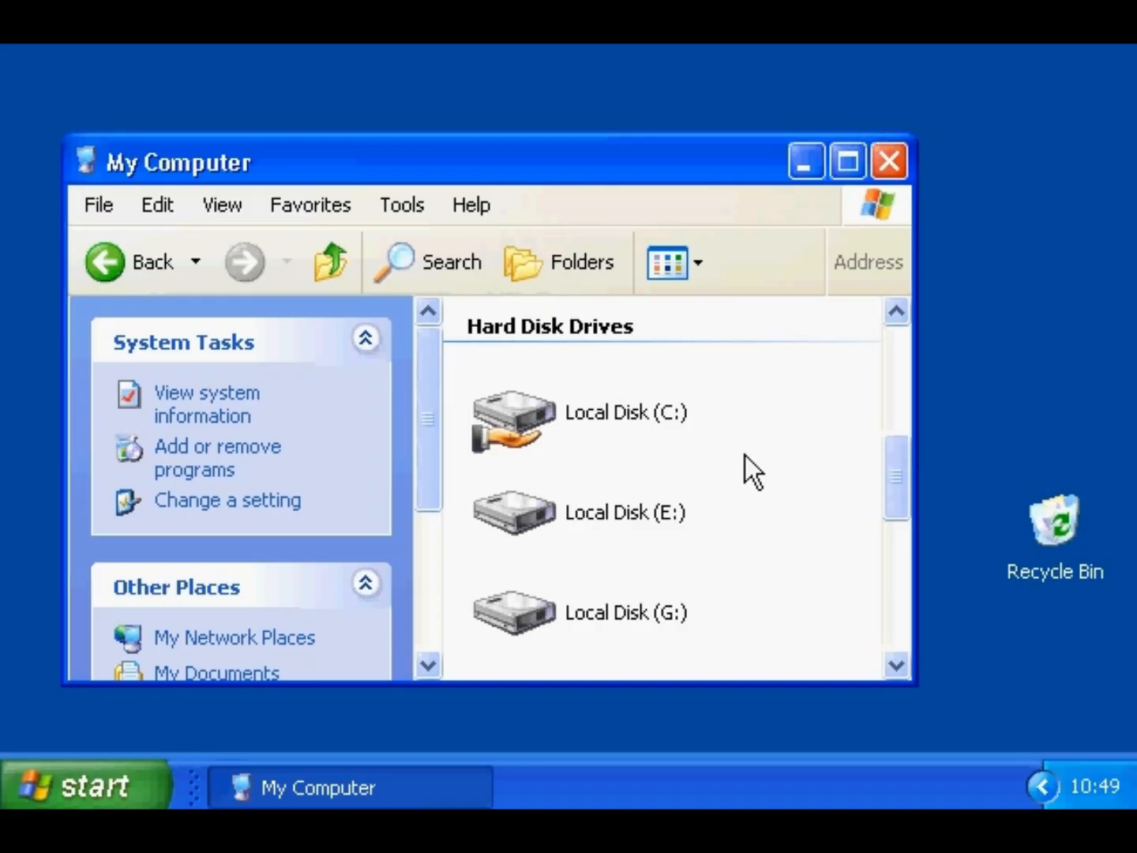
# - Open Local Disk (C:) and its Fonts folder, viewing the DURANGO and folder context menus
pyautogui.rightClick(521, 408)
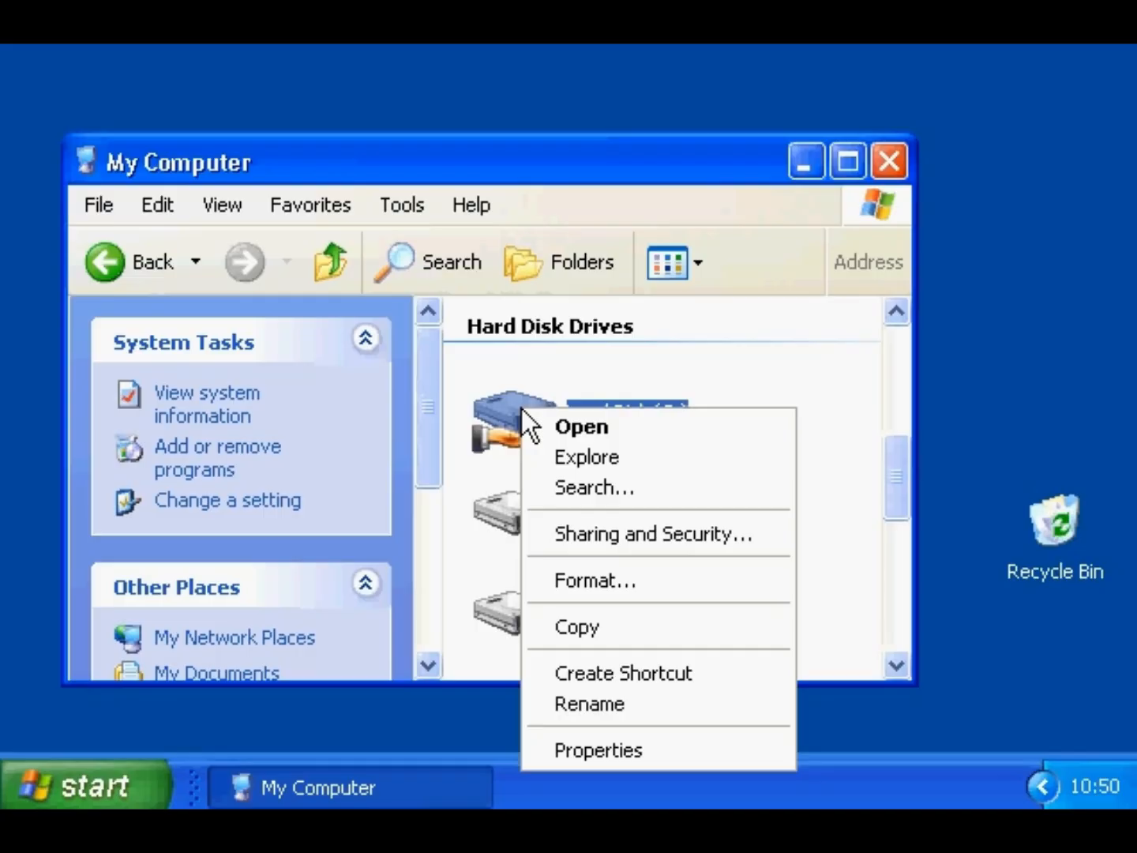
pyautogui.click(526, 412)
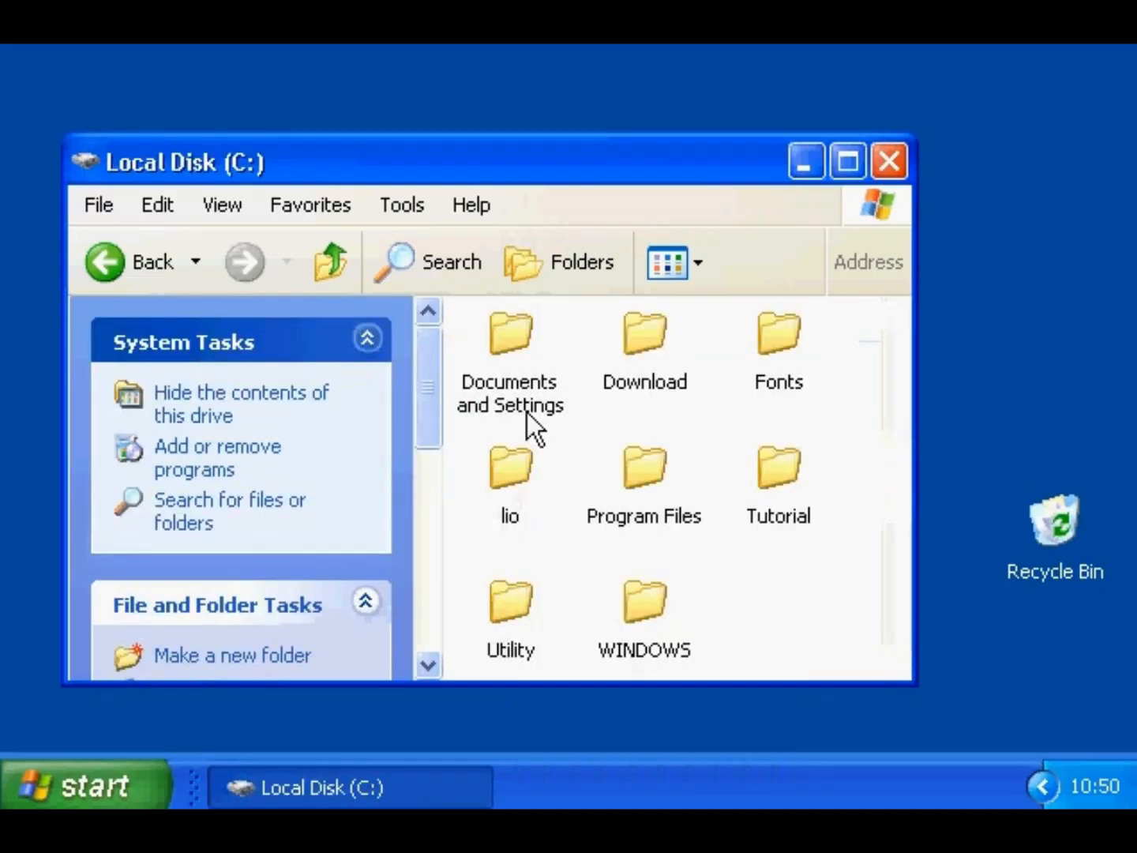
pyautogui.rightClick(774, 331)
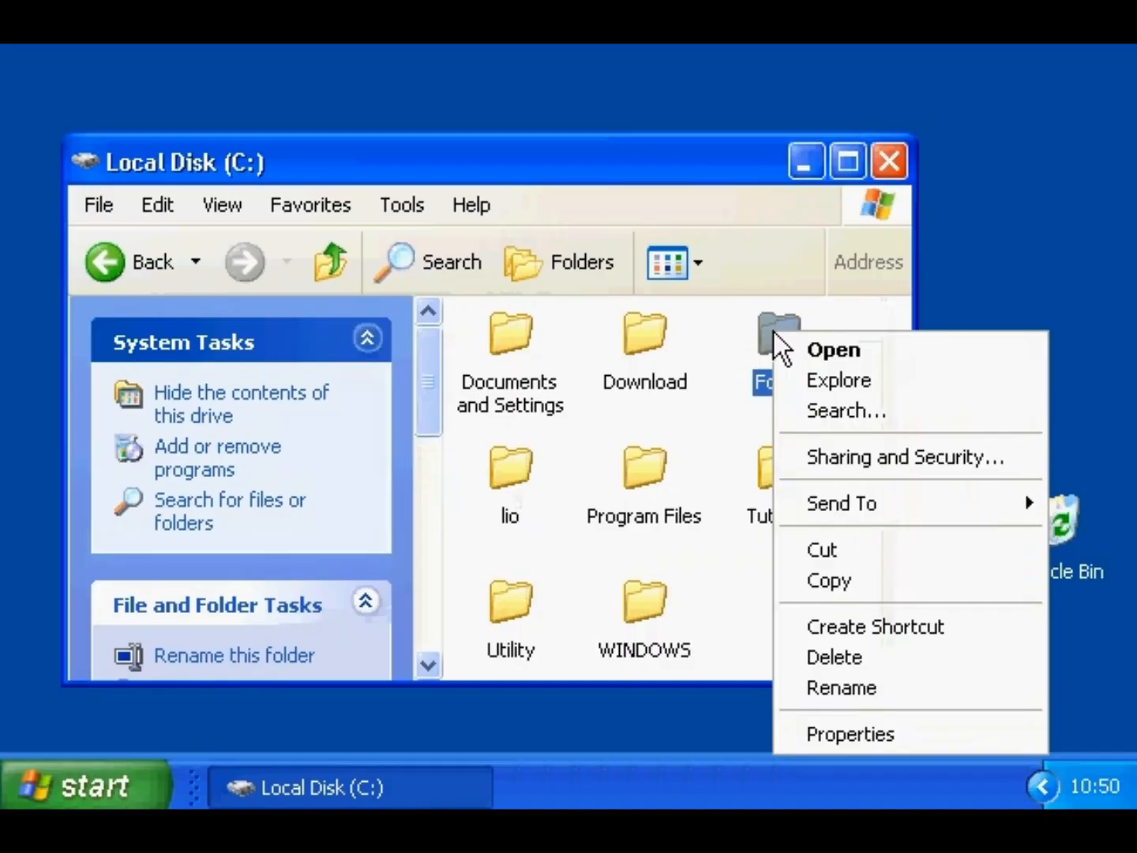
pyautogui.click(727, 345)
pyautogui.doubleClick(777, 331)
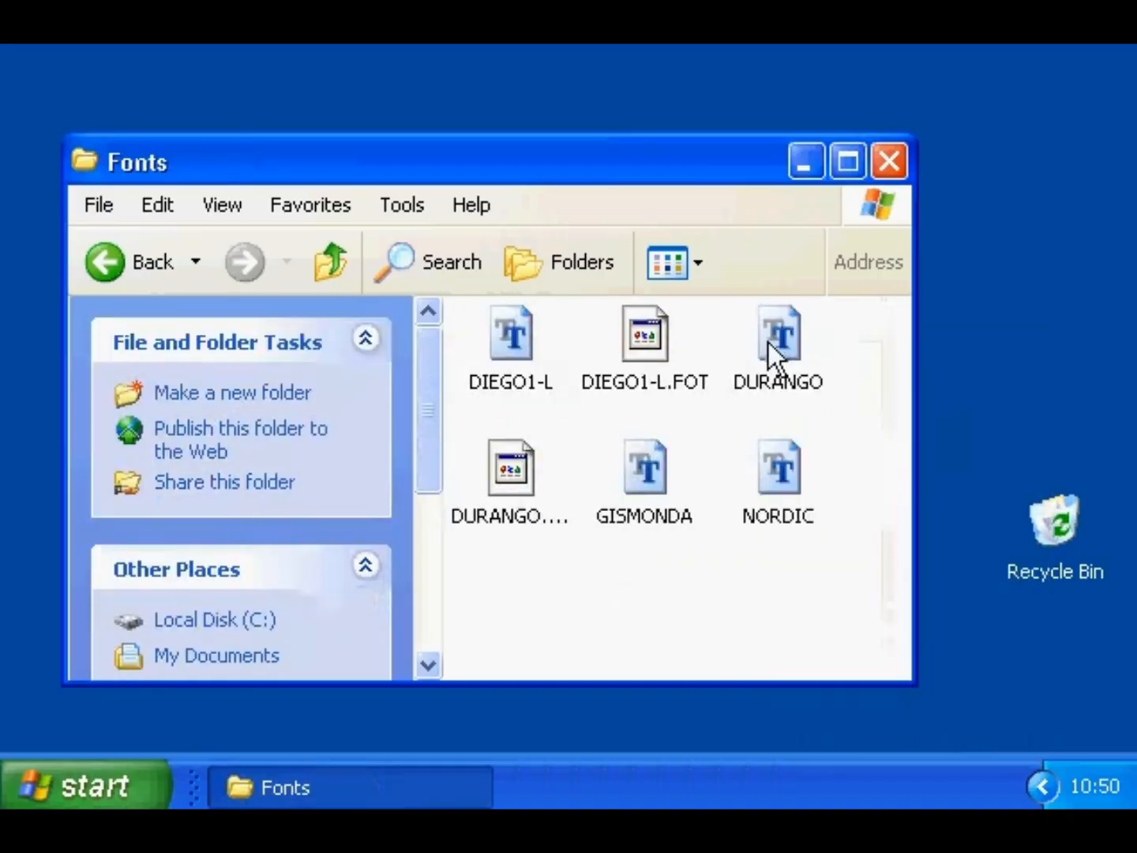
pyautogui.rightClick(774, 336)
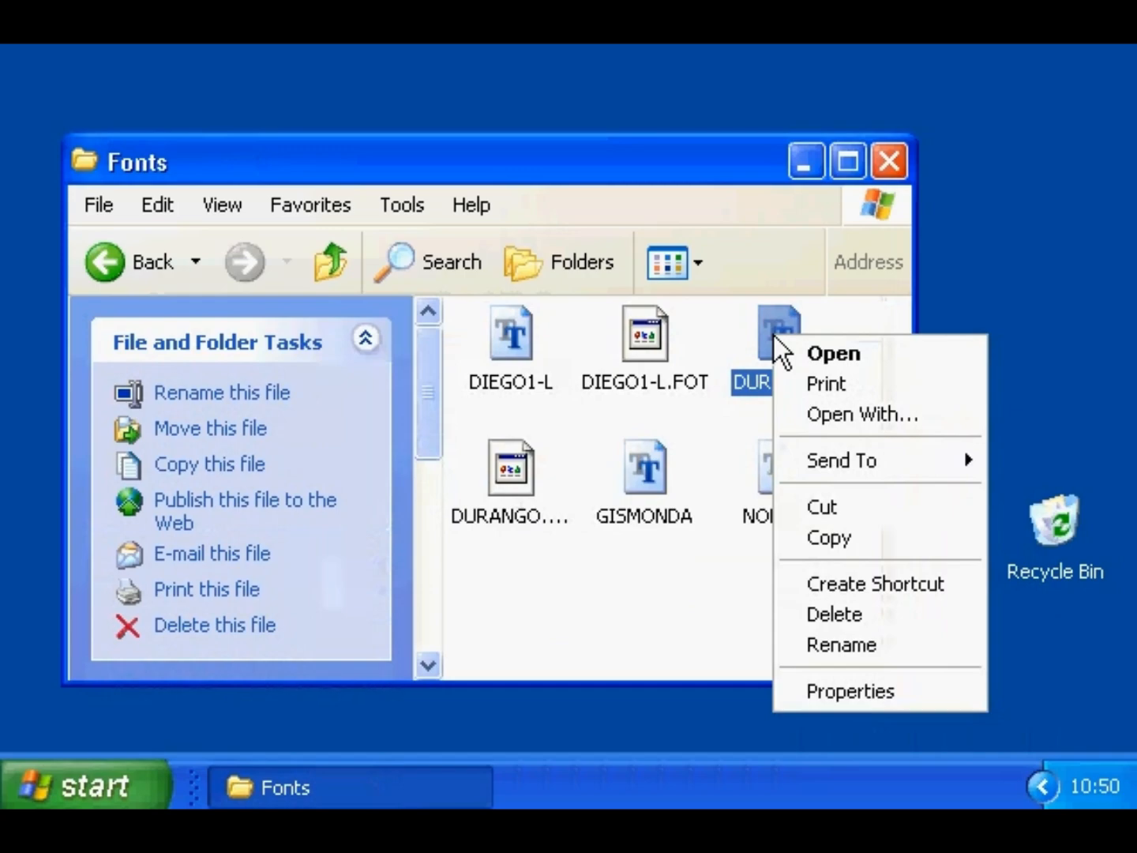
pyautogui.click(657, 587)
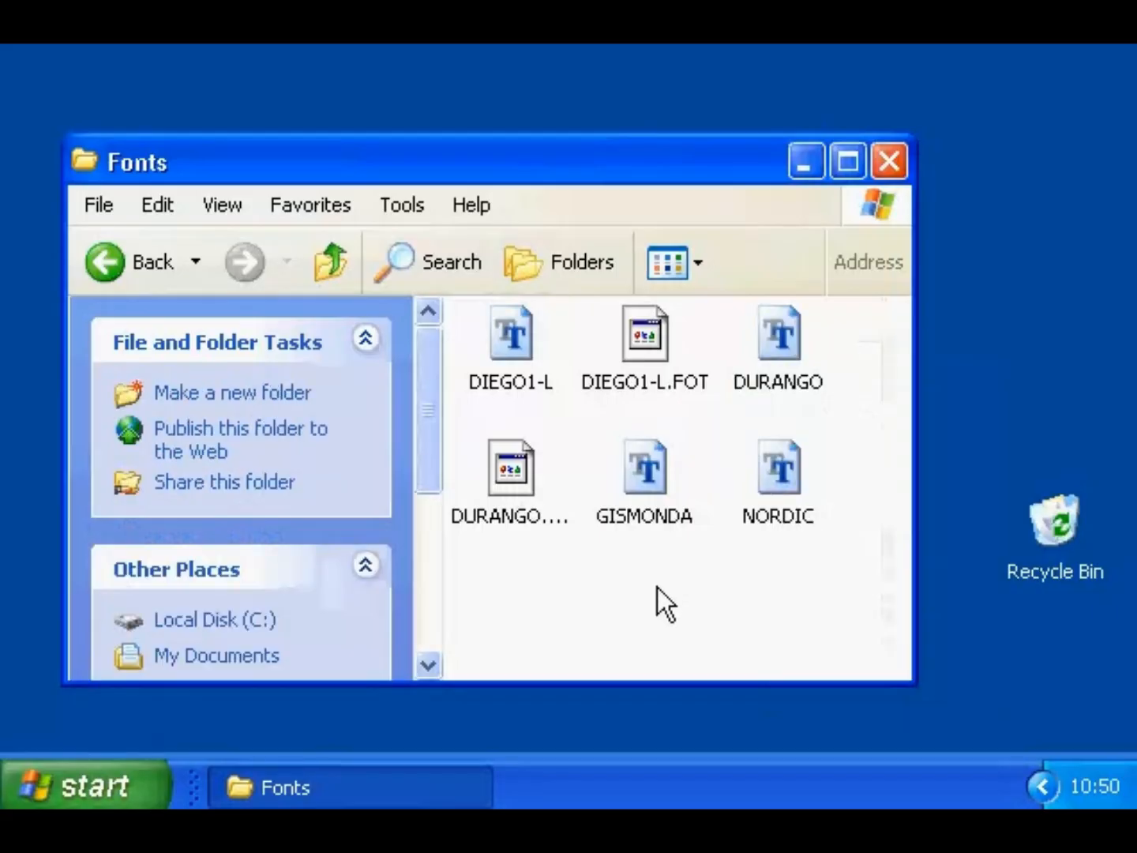
pyautogui.rightClick(655, 590)
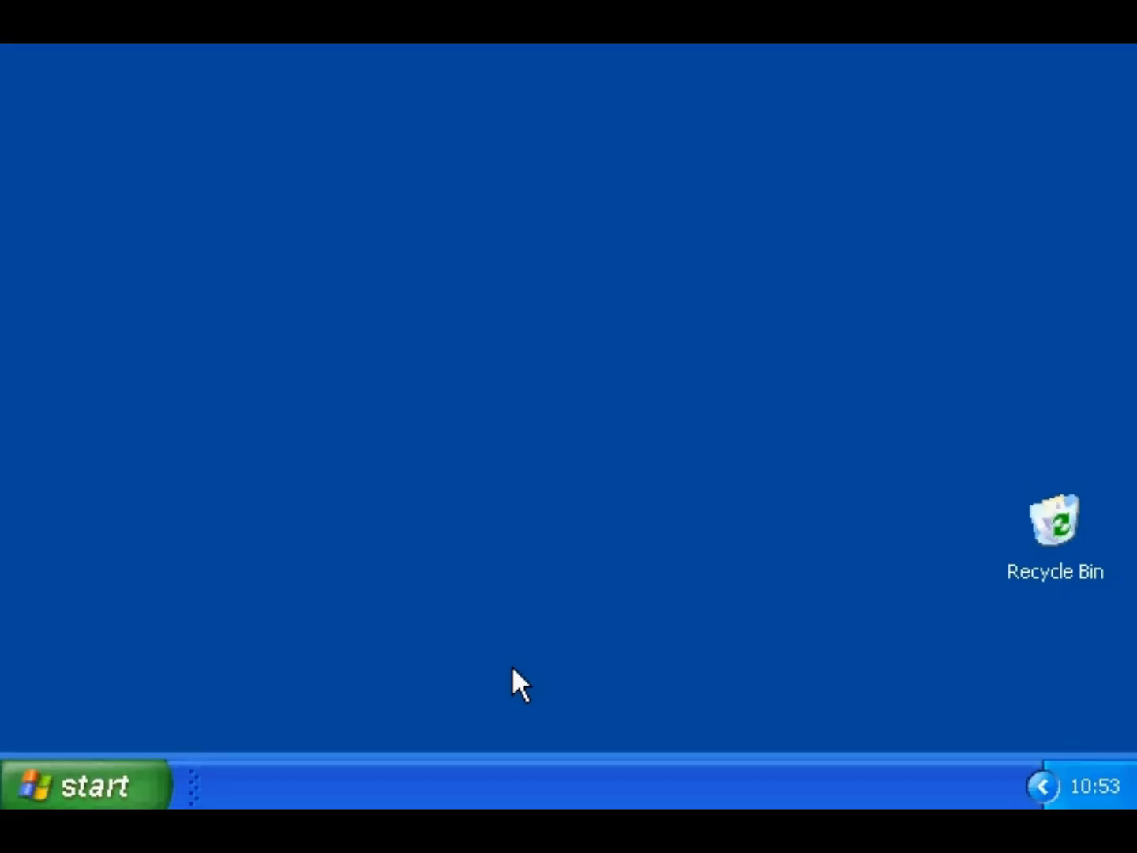
# - Open My Documents and view the Send To options for the XPText shortcut
pyautogui.click(131, 785)
pyautogui.click(438, 109)
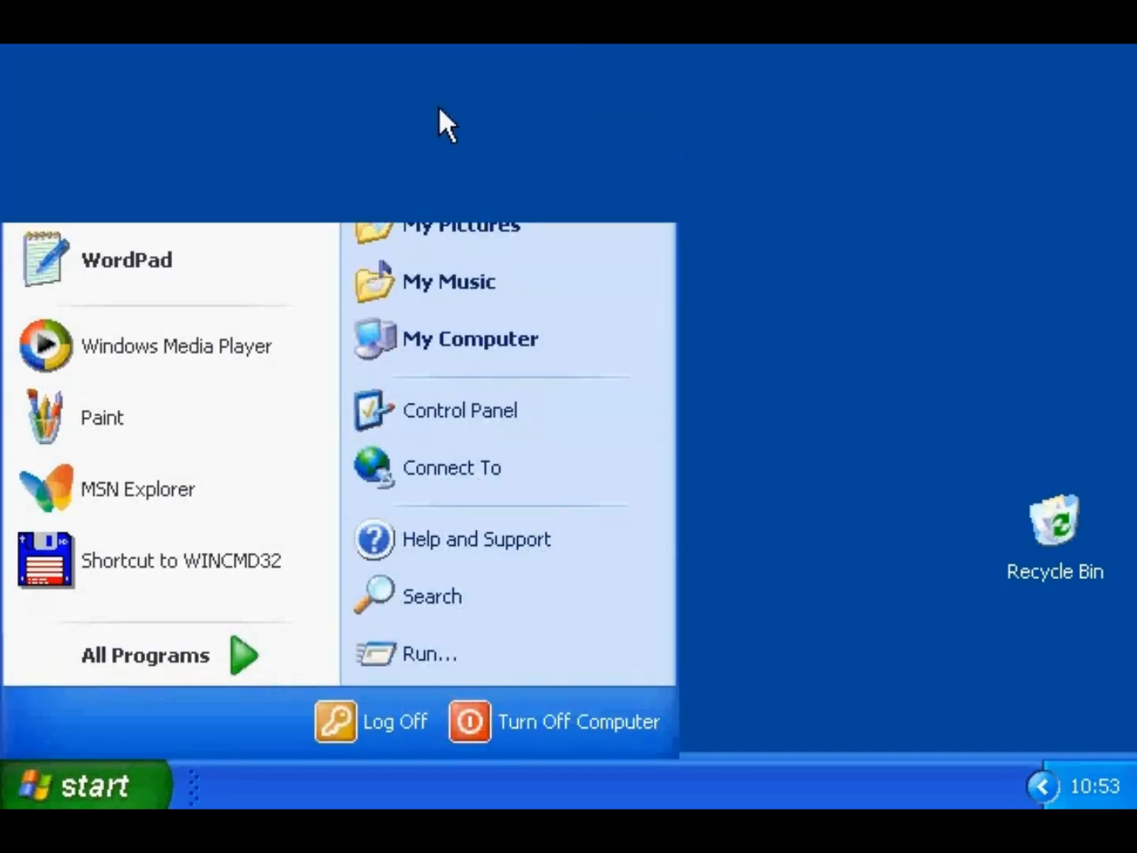
pyautogui.moveTo(876, 371); pyautogui.dragTo(906, 484)
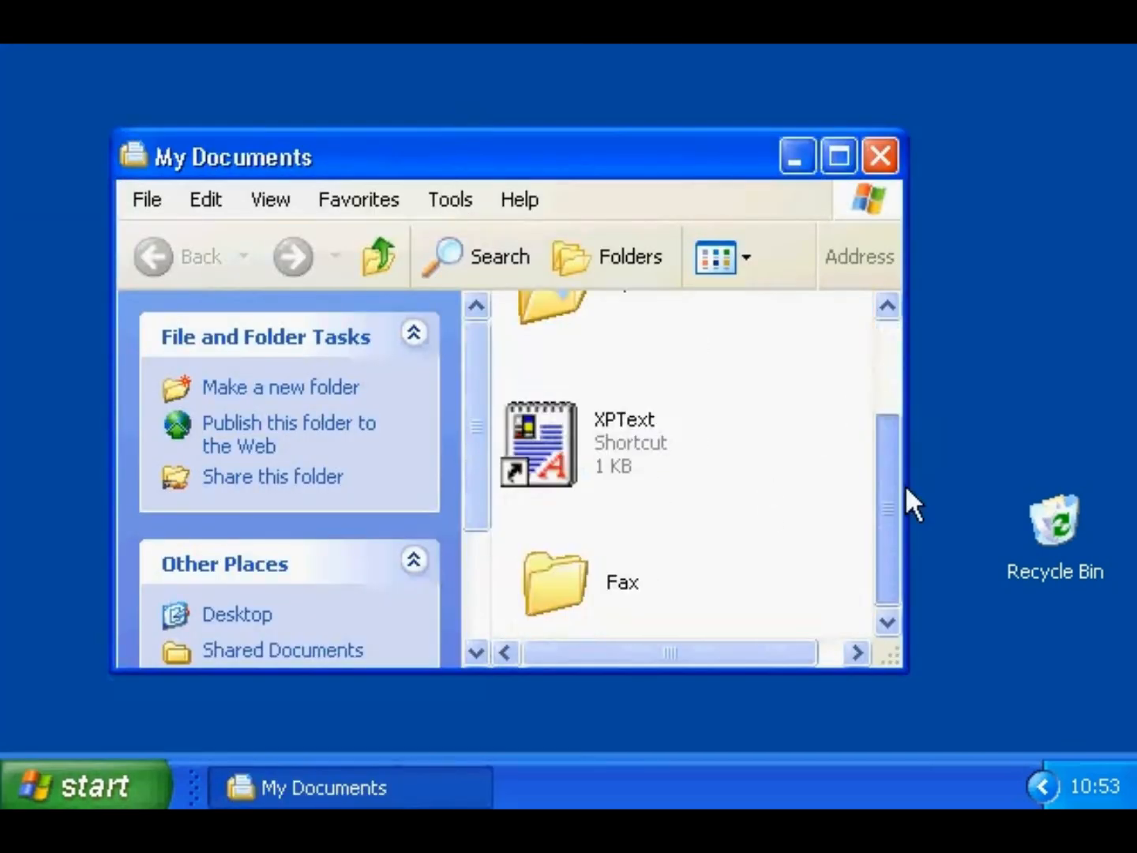
pyautogui.rightClick(536, 433)
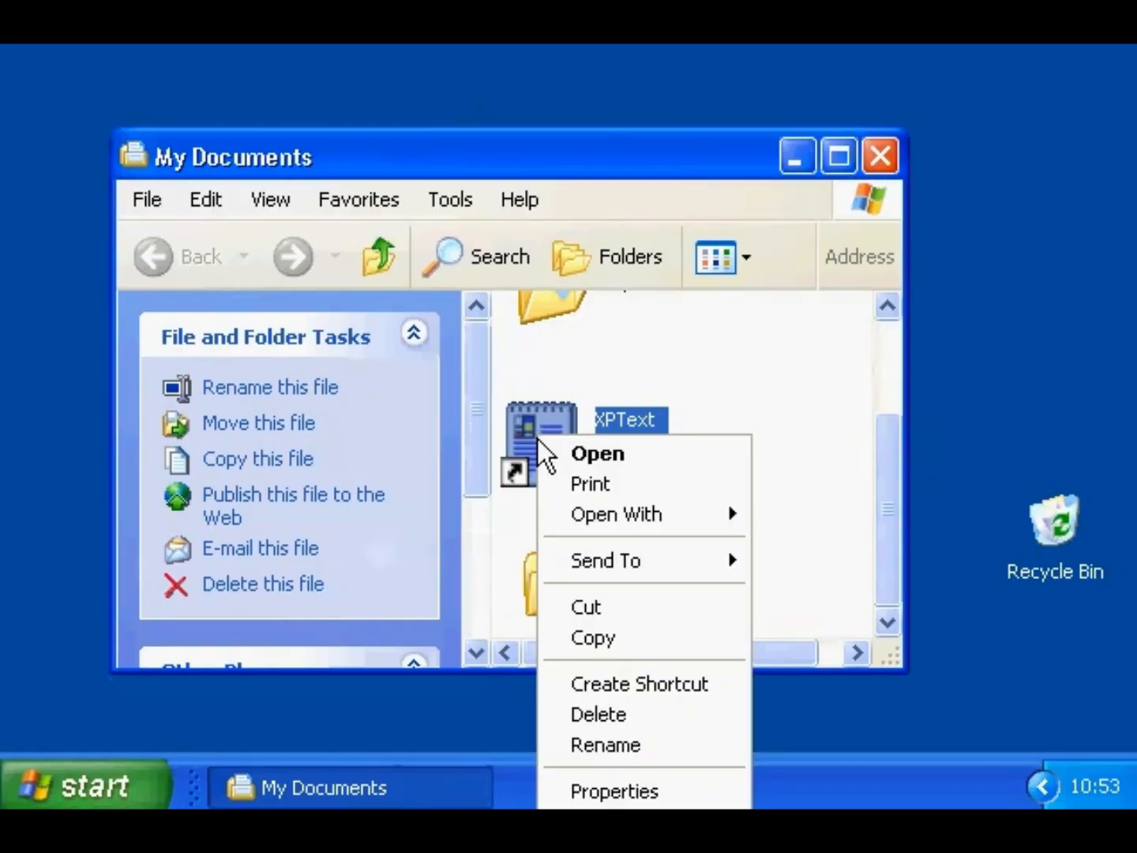
pyautogui.moveTo(568, 558)
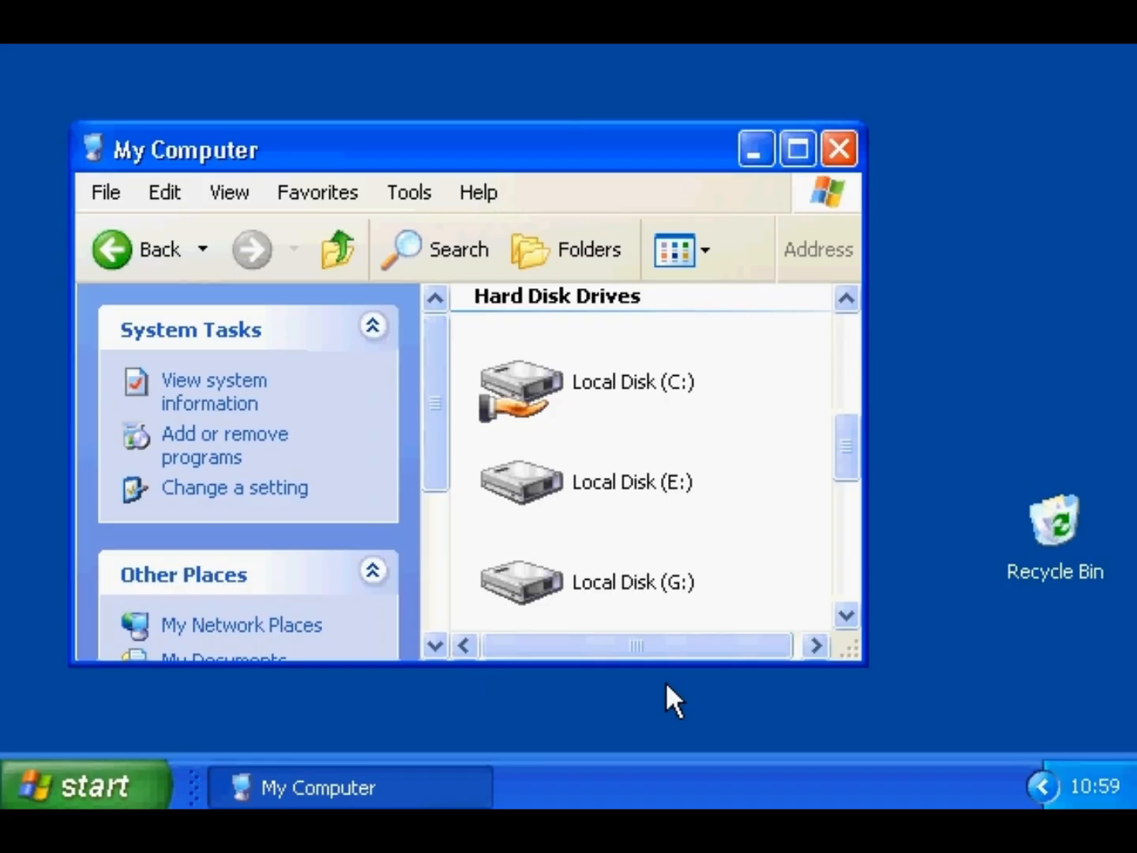
# - Open the SendTo folder with the sendto command and add a Local Disk (C:) shortcut there
pyautogui.click(131, 770)
pyautogui.click(357, 655)
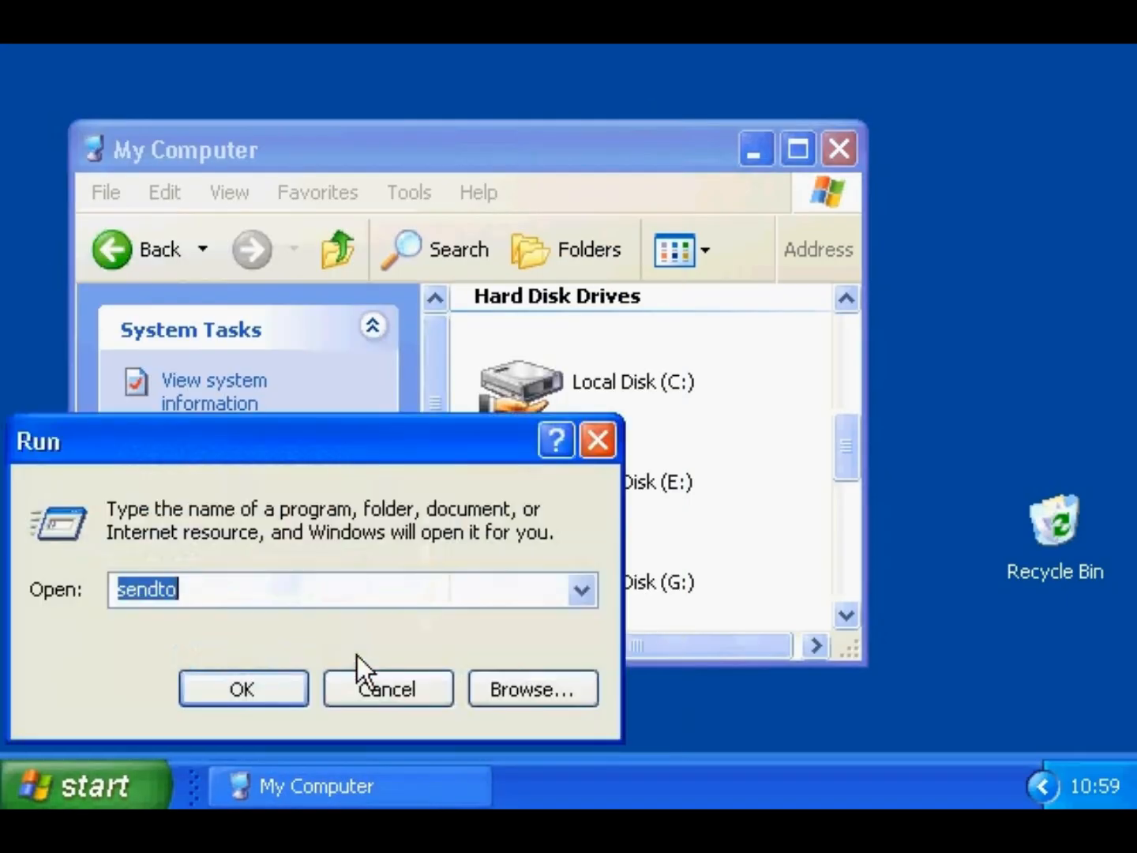
pyautogui.click(300, 687)
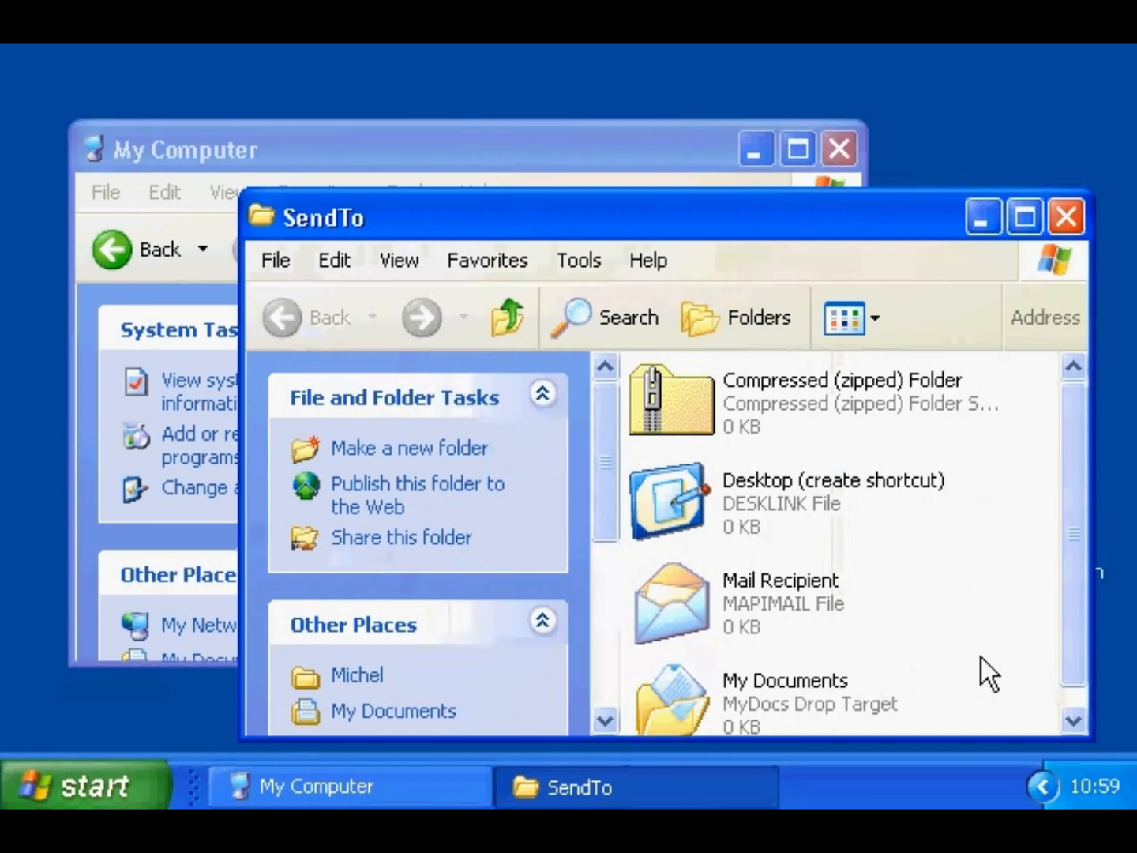
pyautogui.click(643, 162)
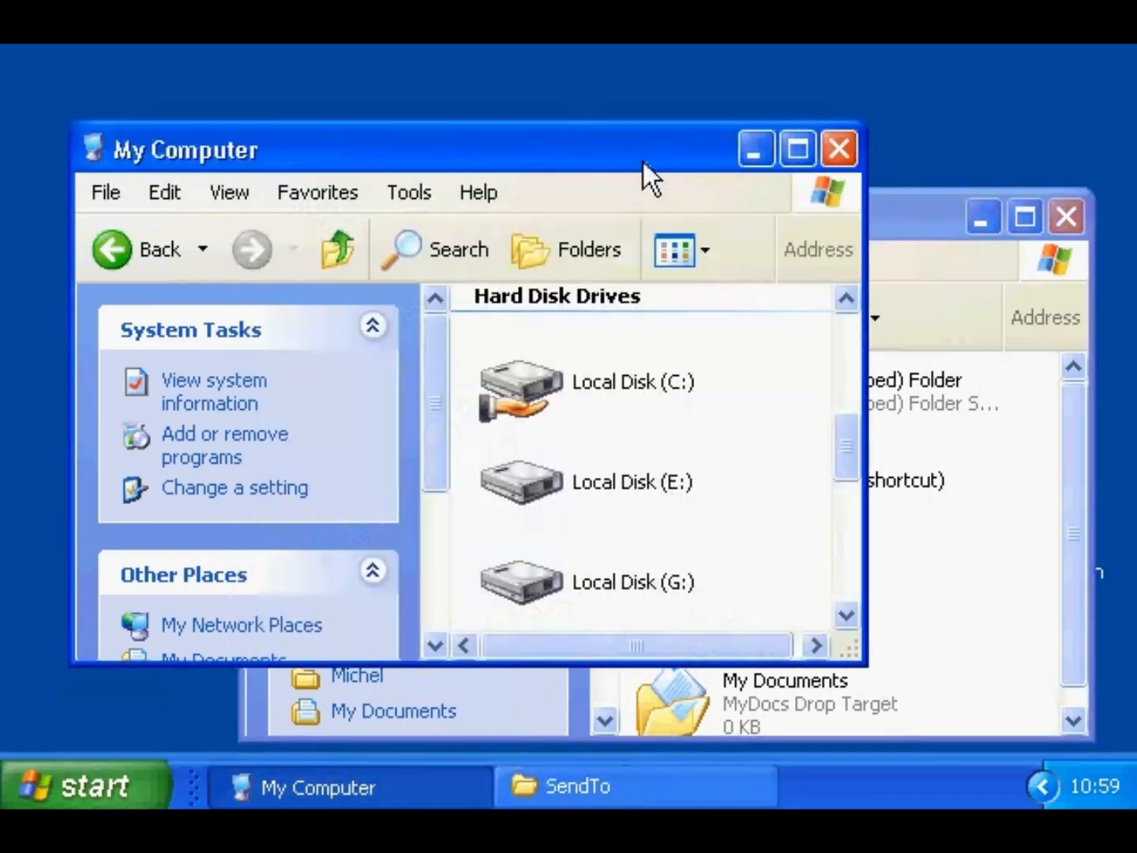
pyautogui.moveTo(535, 377); pyautogui.dragTo(939, 574)
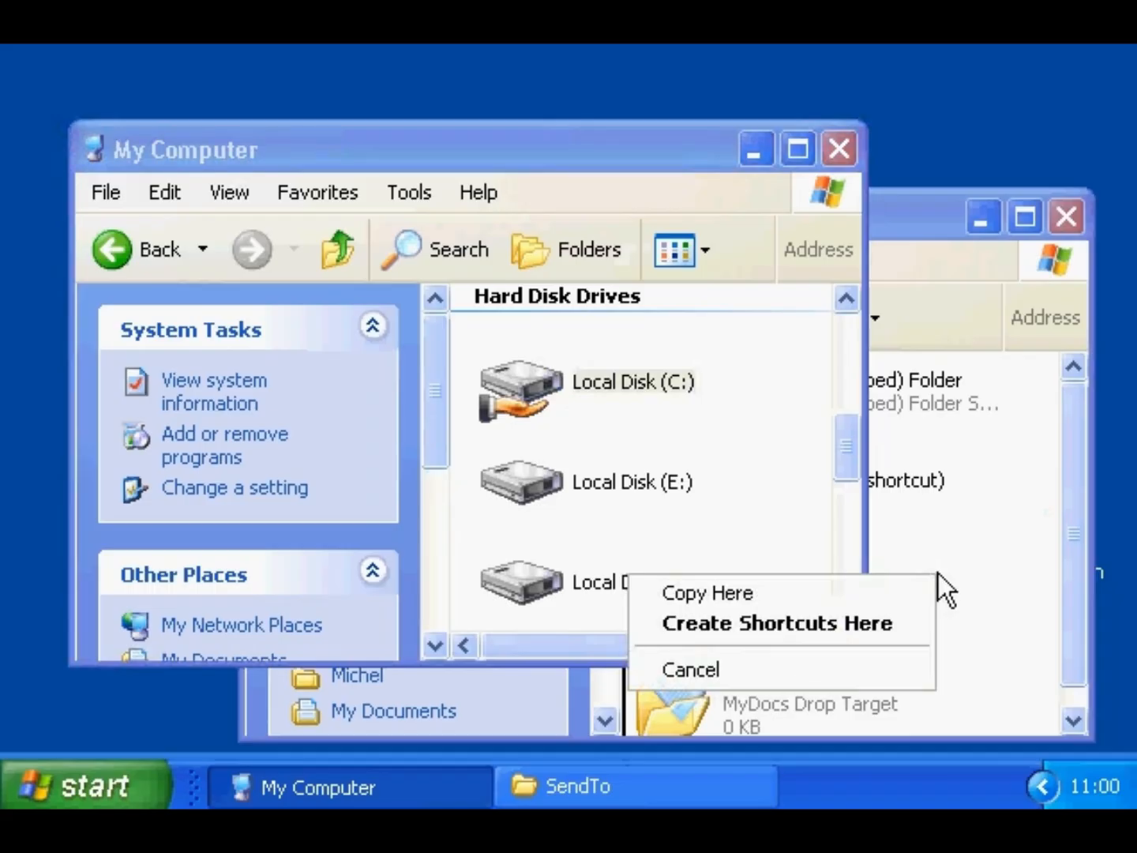
pyautogui.click(917, 625)
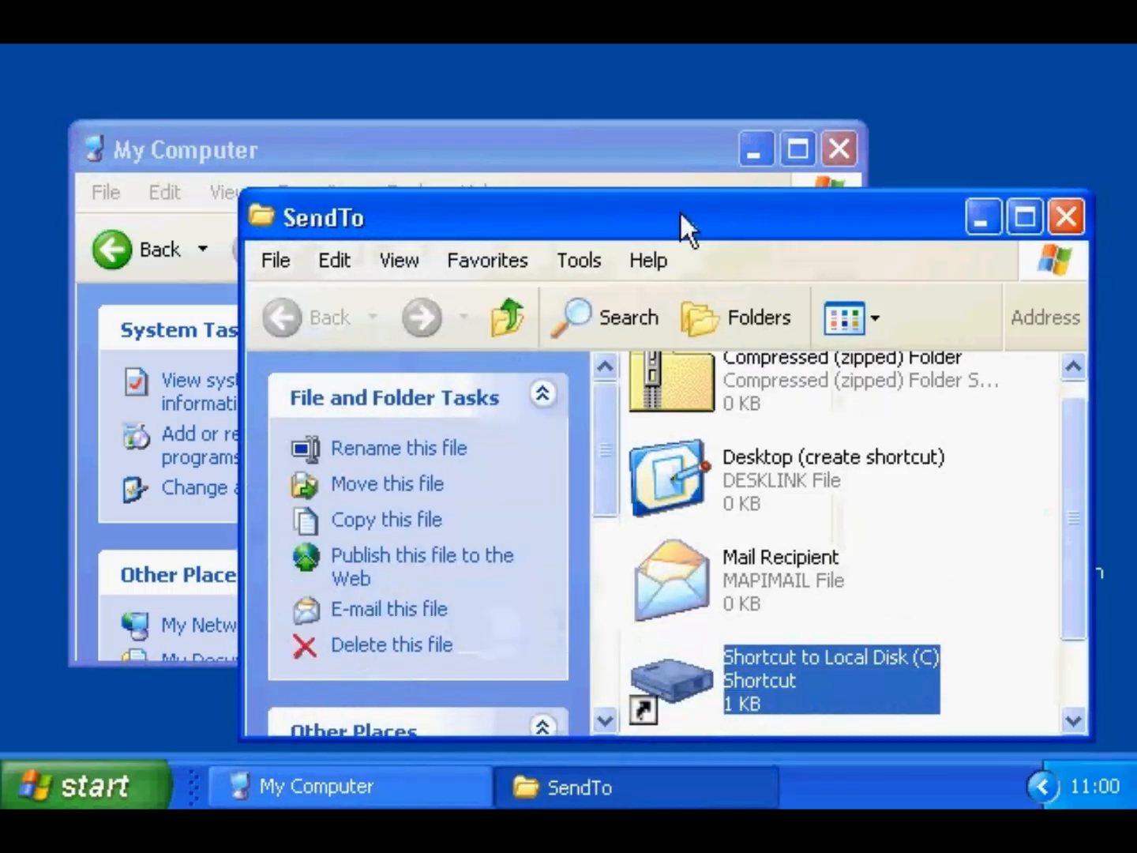
# - Check the new entry in the lio folder's Send To menu, then delete the shortcut
pyautogui.click(664, 150)
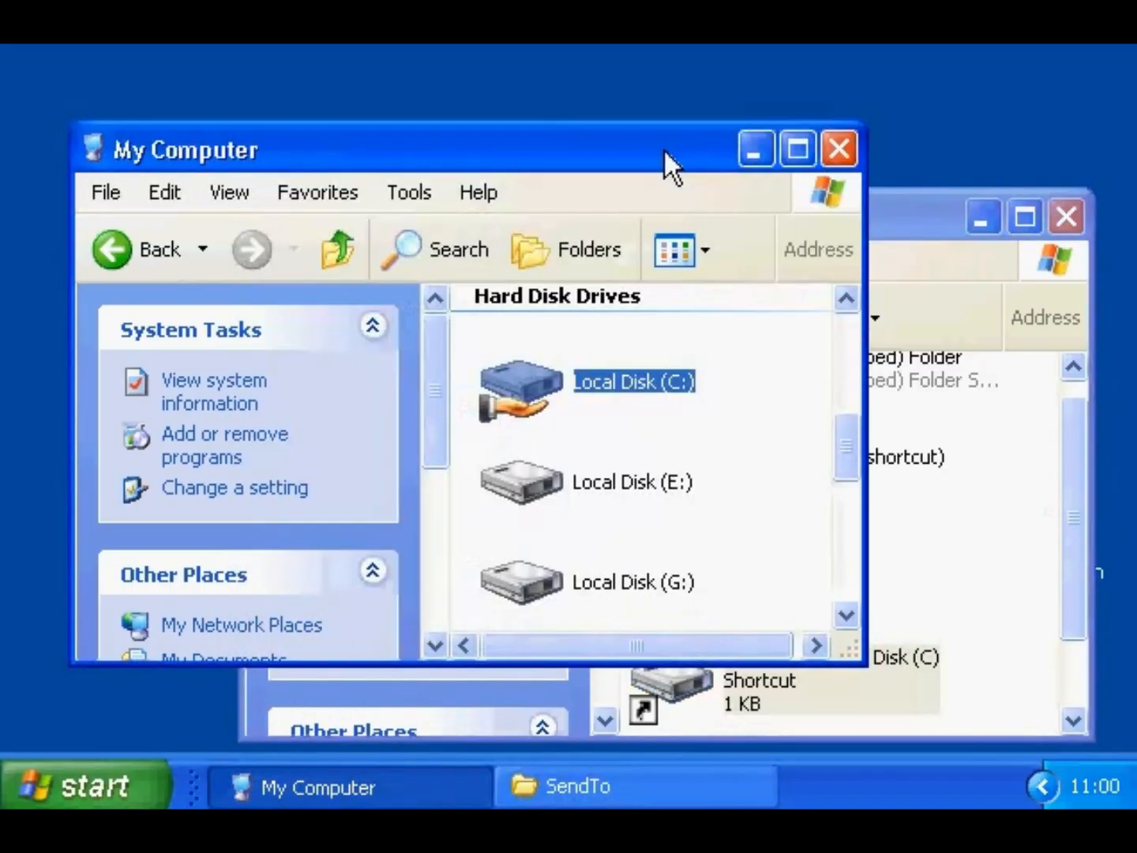
pyautogui.doubleClick(544, 378)
pyautogui.click(648, 456)
pyautogui.rightClick(647, 451)
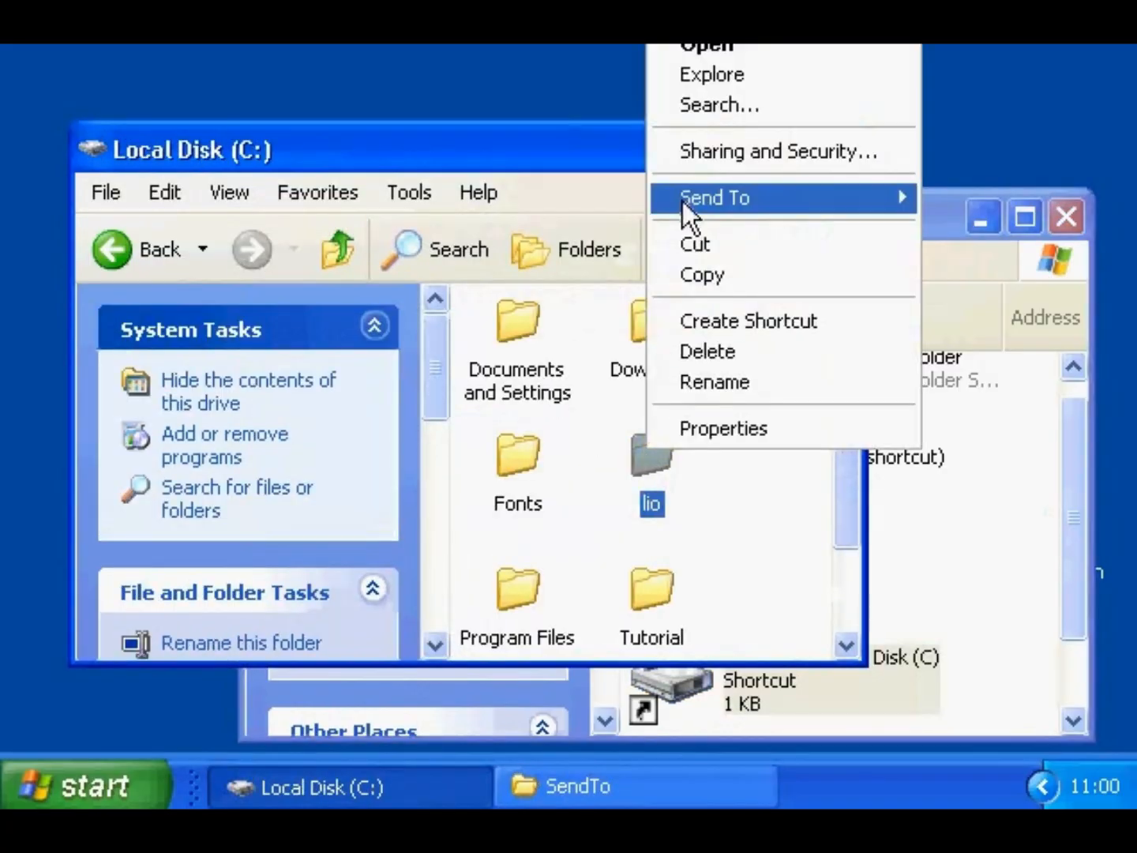
pyautogui.moveTo(682, 201)
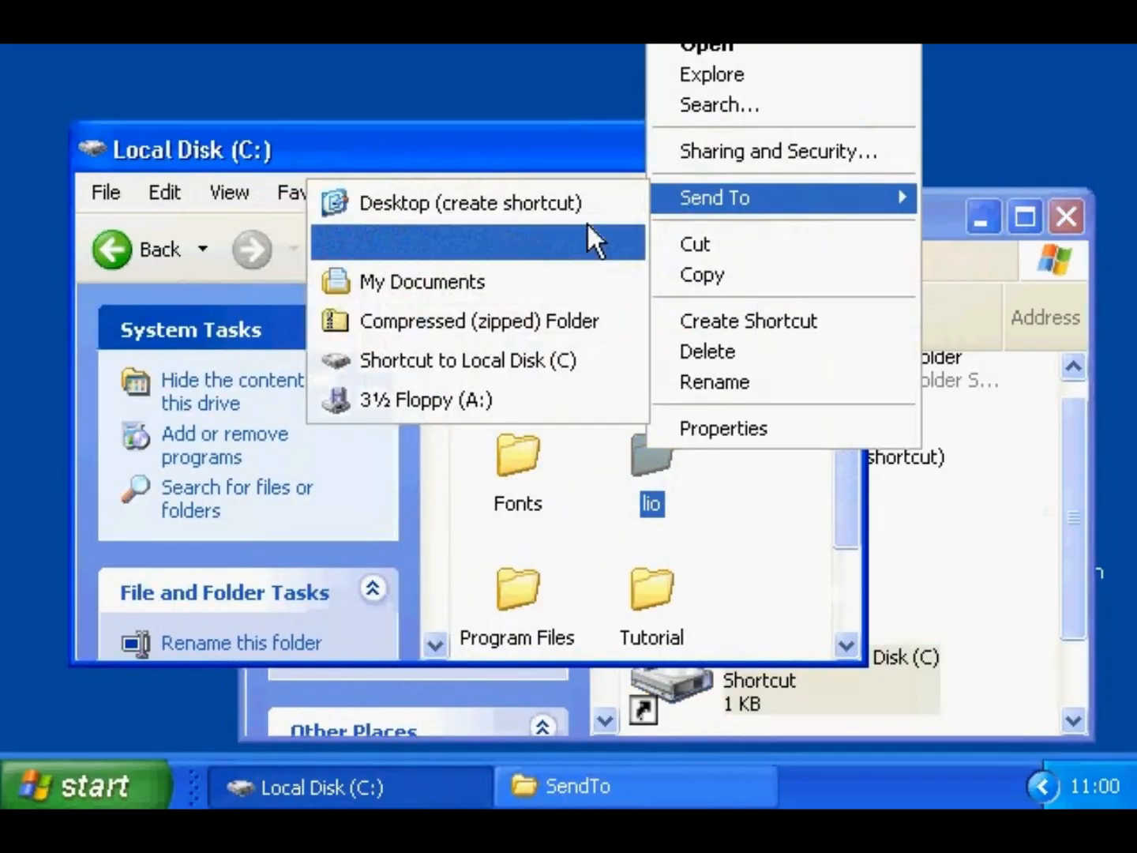
pyautogui.click(574, 360)
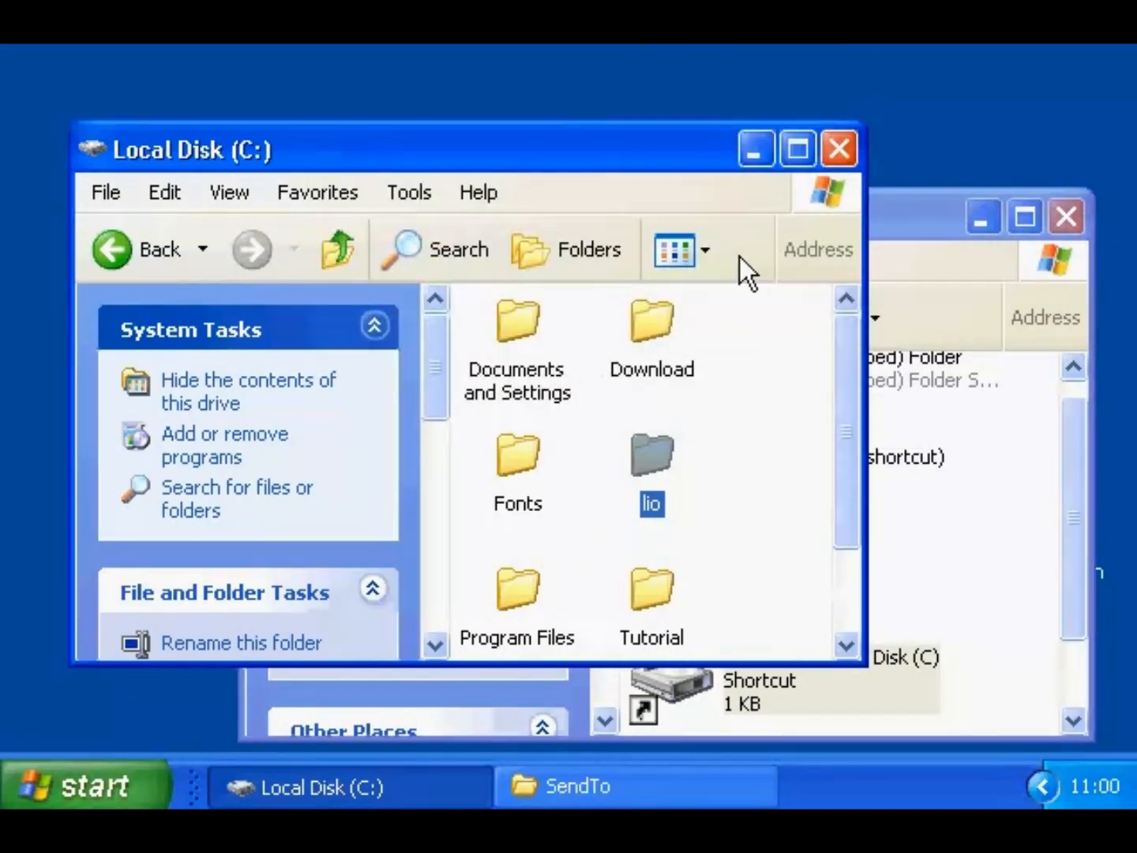
pyautogui.click(839, 150)
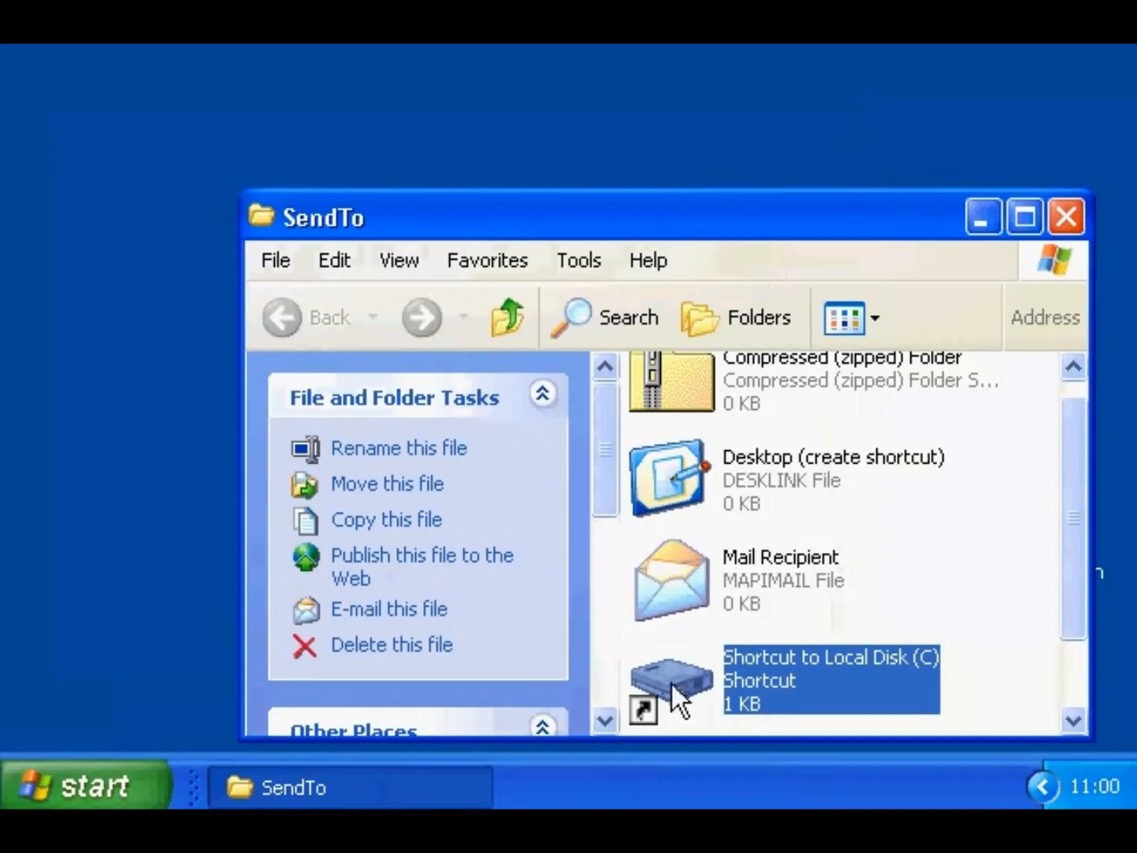
pyautogui.press('Delete')
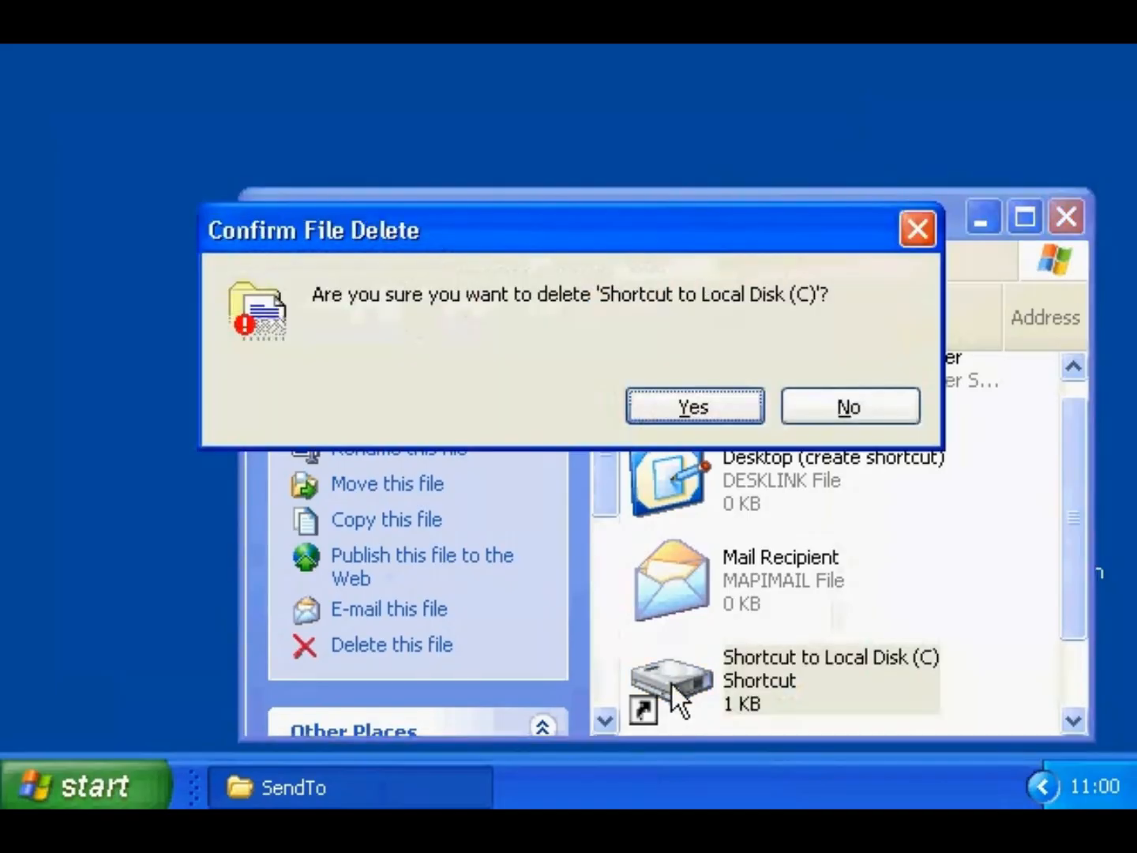
pyautogui.click(705, 406)
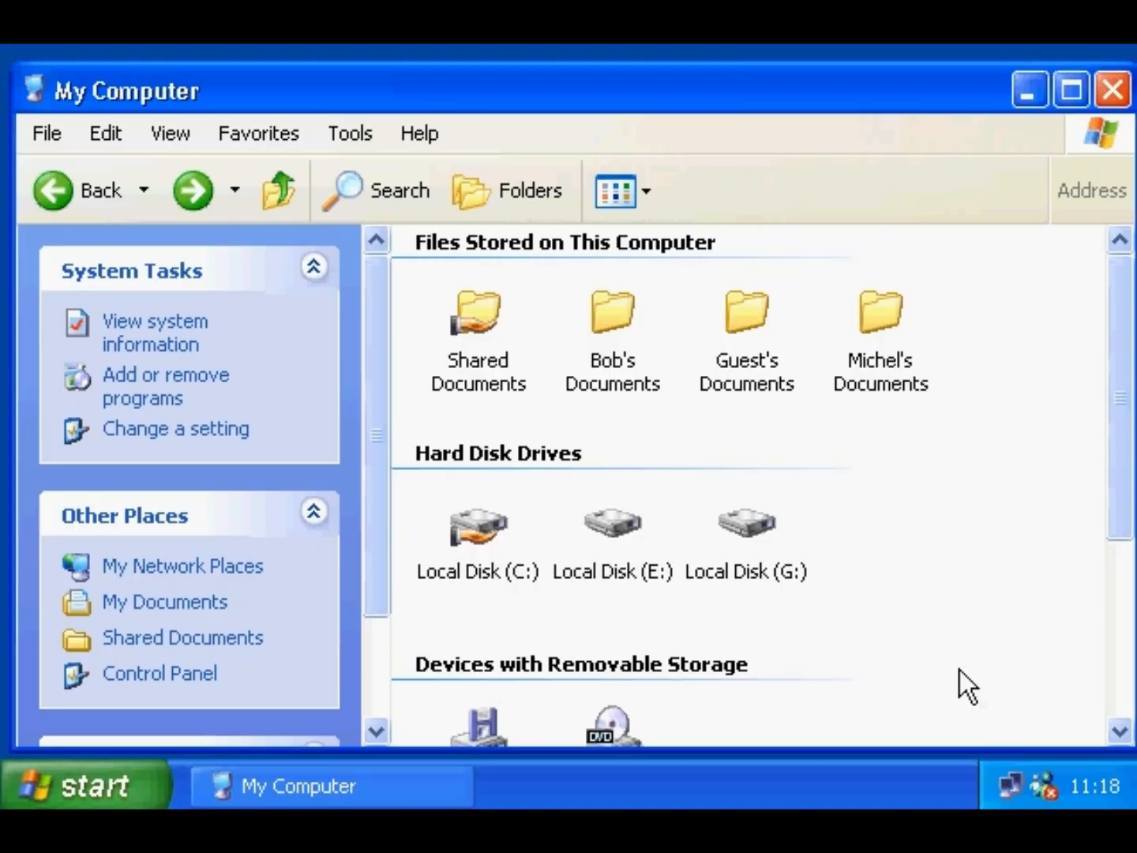
# - In the Fonts folder's Customize properties, keep the Documents template and choose the red power icon
pyautogui.doubleClick(500, 537)
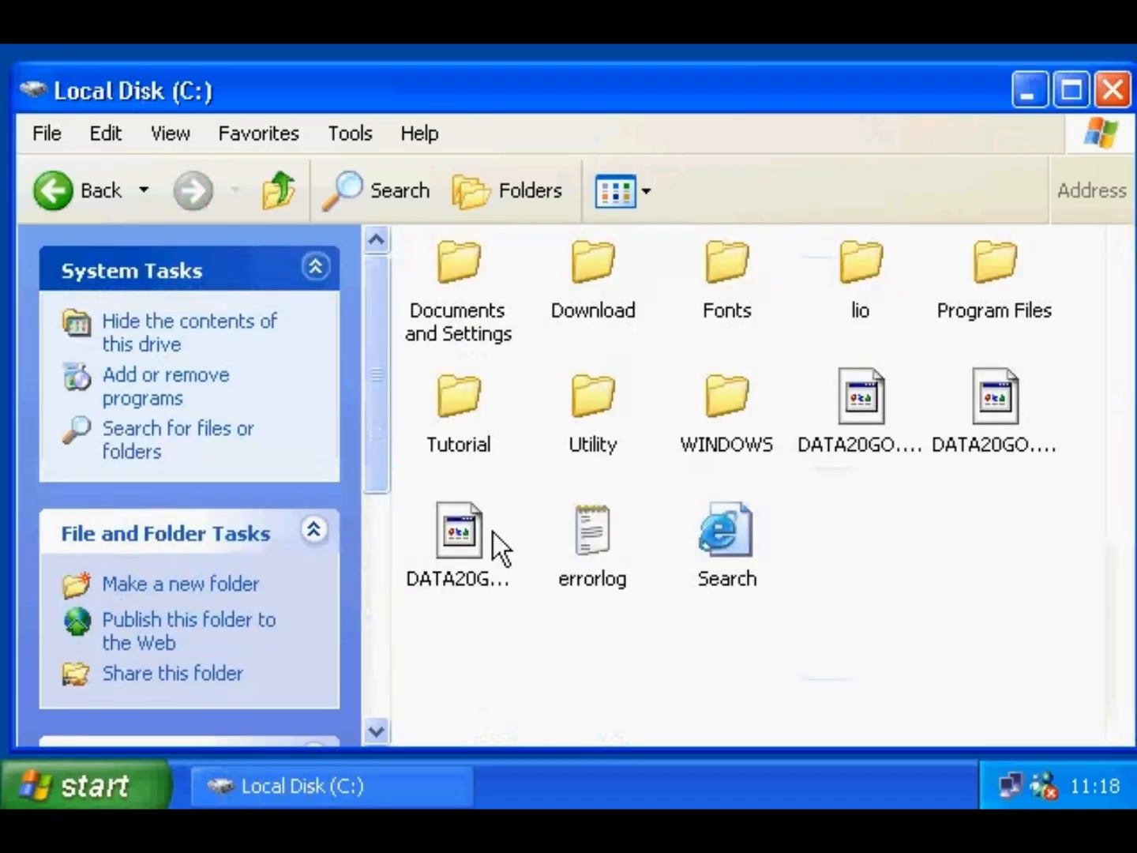
pyautogui.click(732, 268)
pyautogui.rightClick(733, 268)
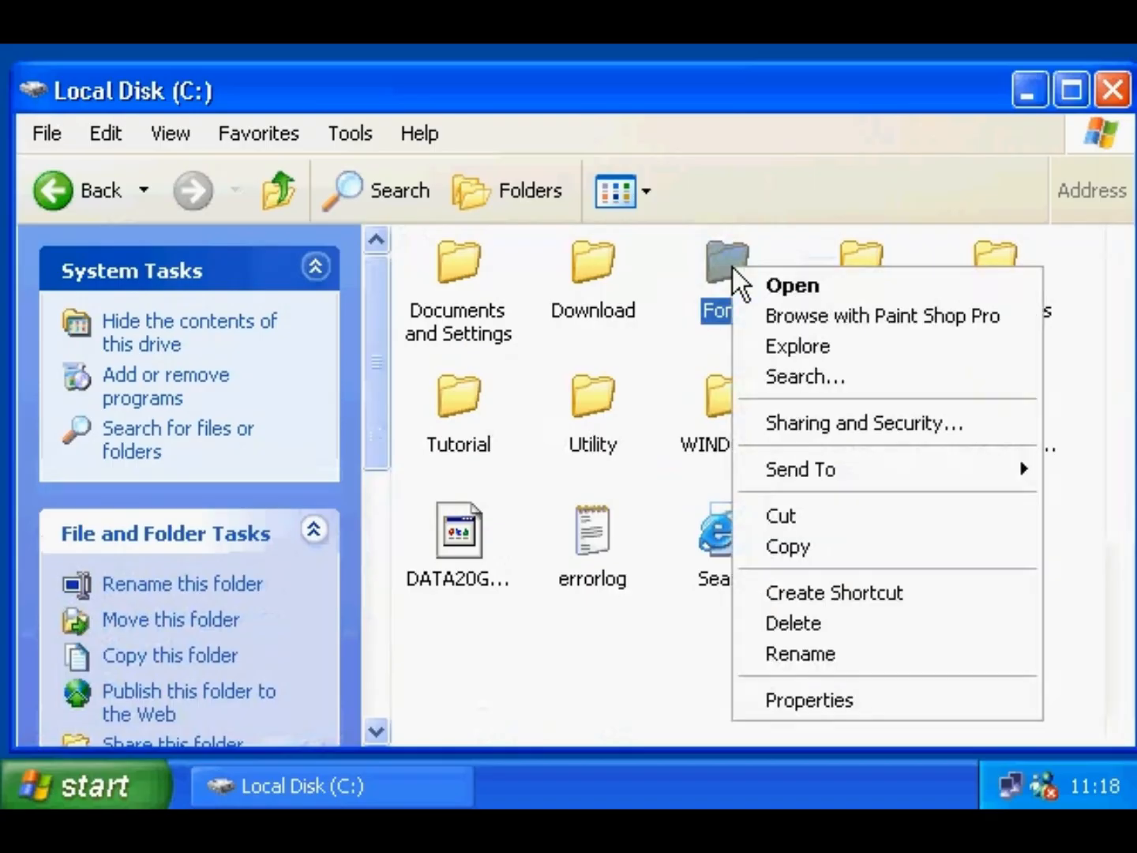
pyautogui.click(767, 697)
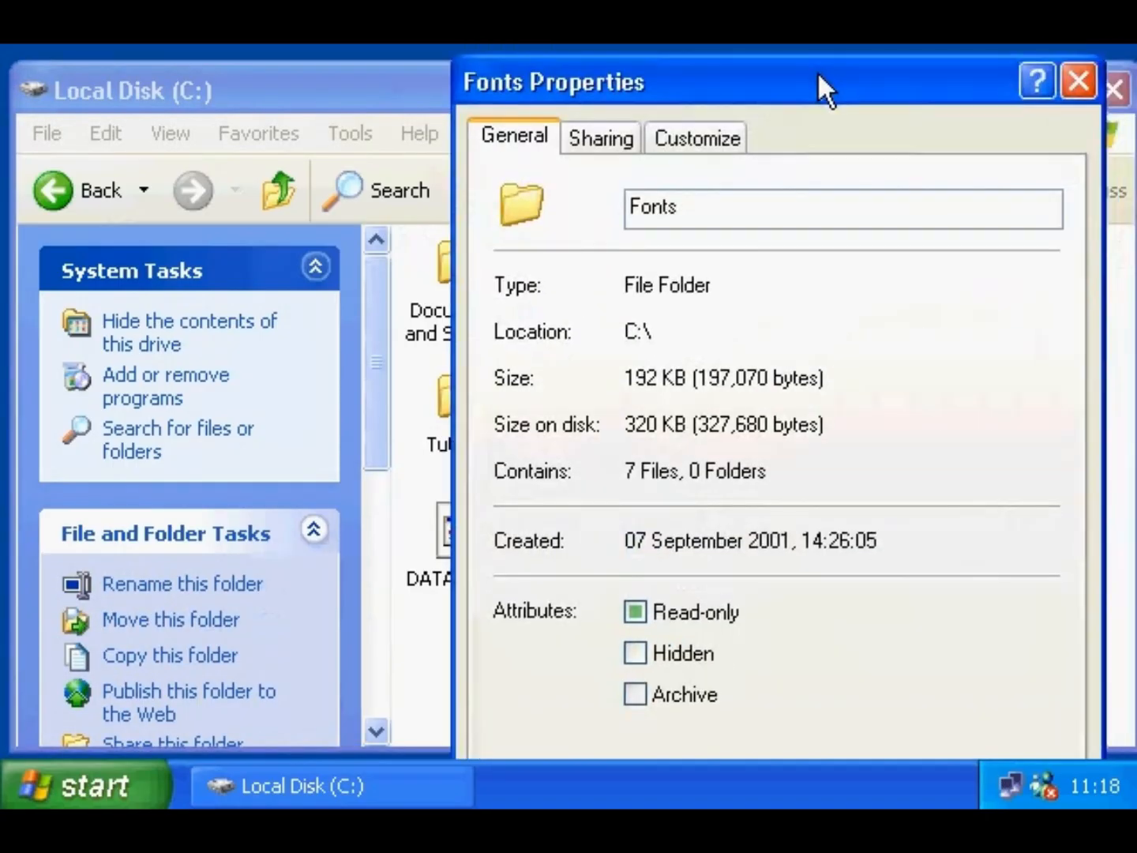
pyautogui.click(733, 140)
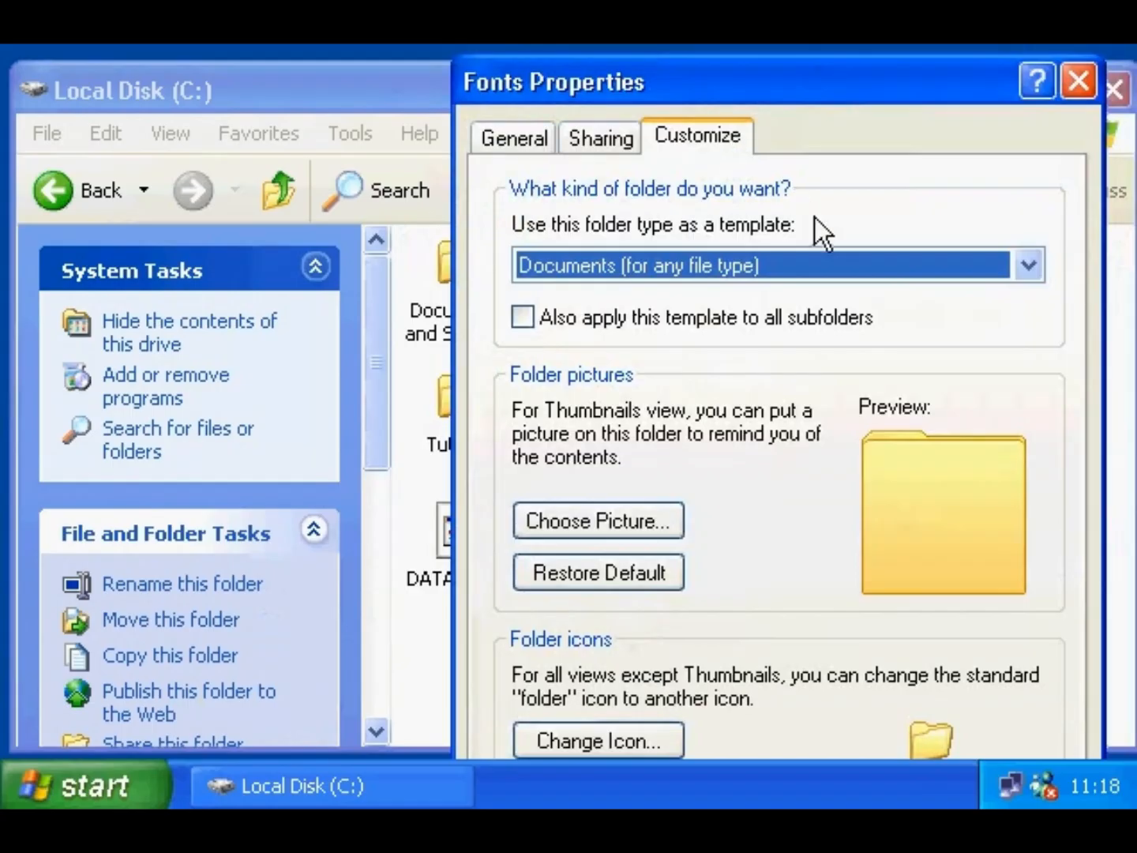
pyautogui.click(824, 273)
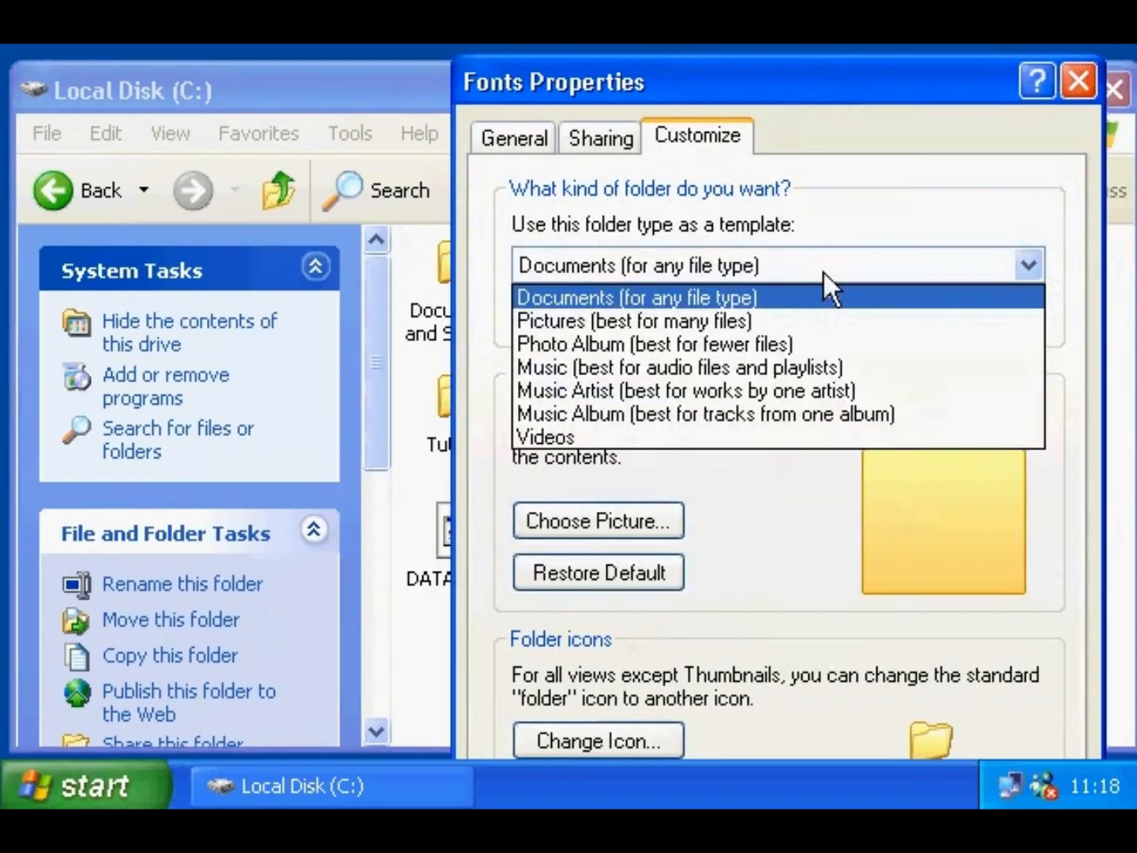
pyautogui.click(823, 273)
pyautogui.moveTo(800, 81); pyautogui.dragTo(776, 49)
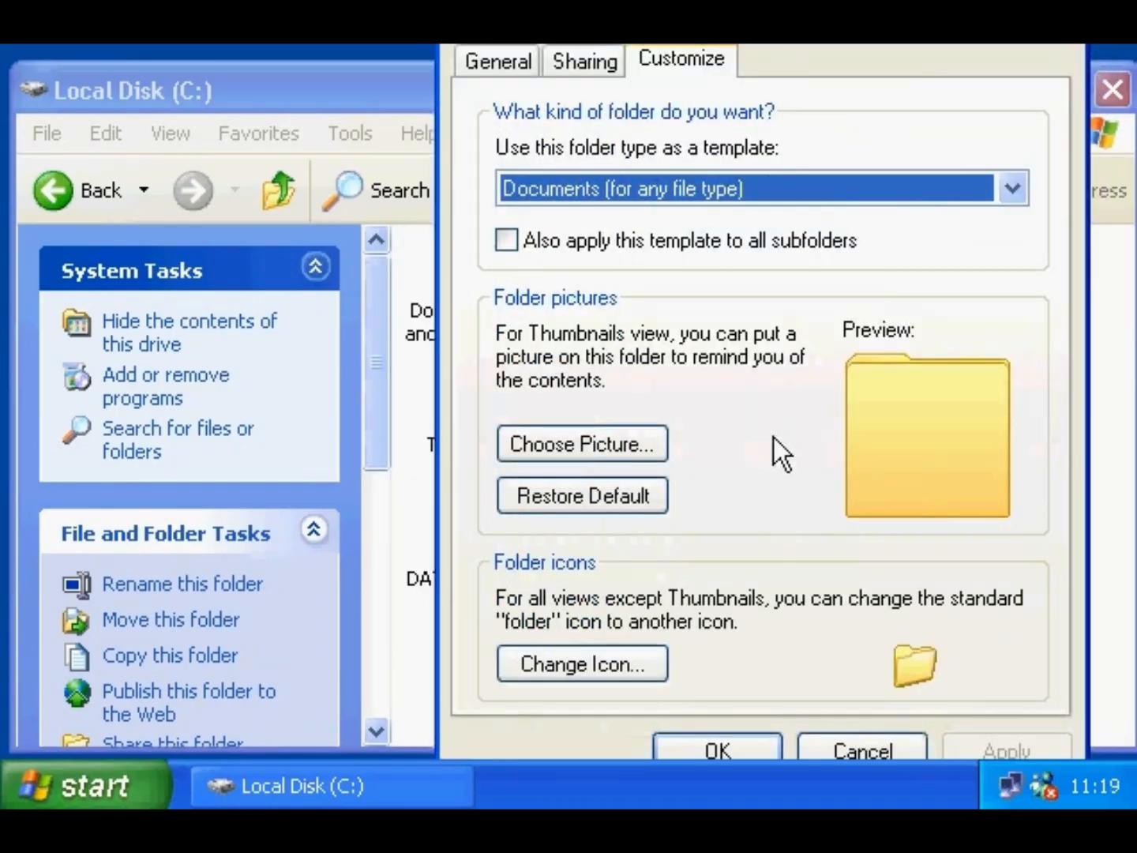
pyautogui.click(611, 666)
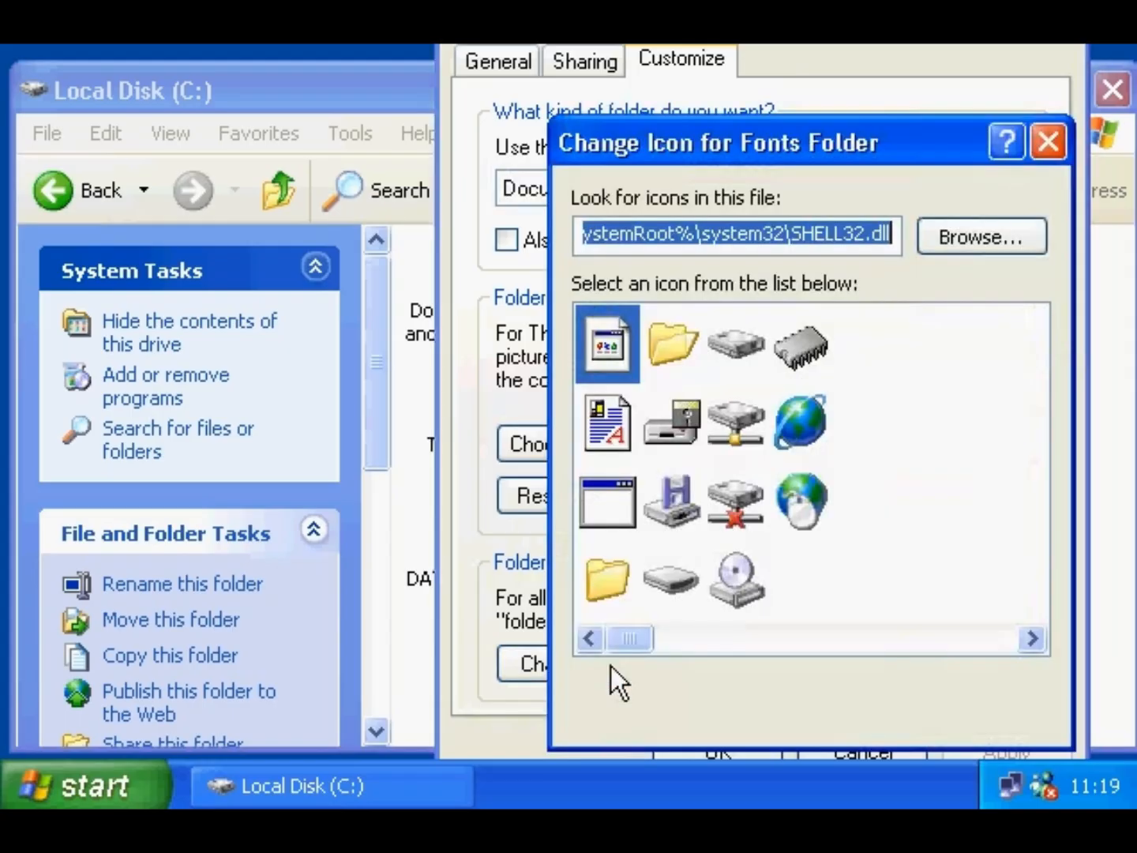
pyautogui.click(997, 576)
pyautogui.click(890, 694)
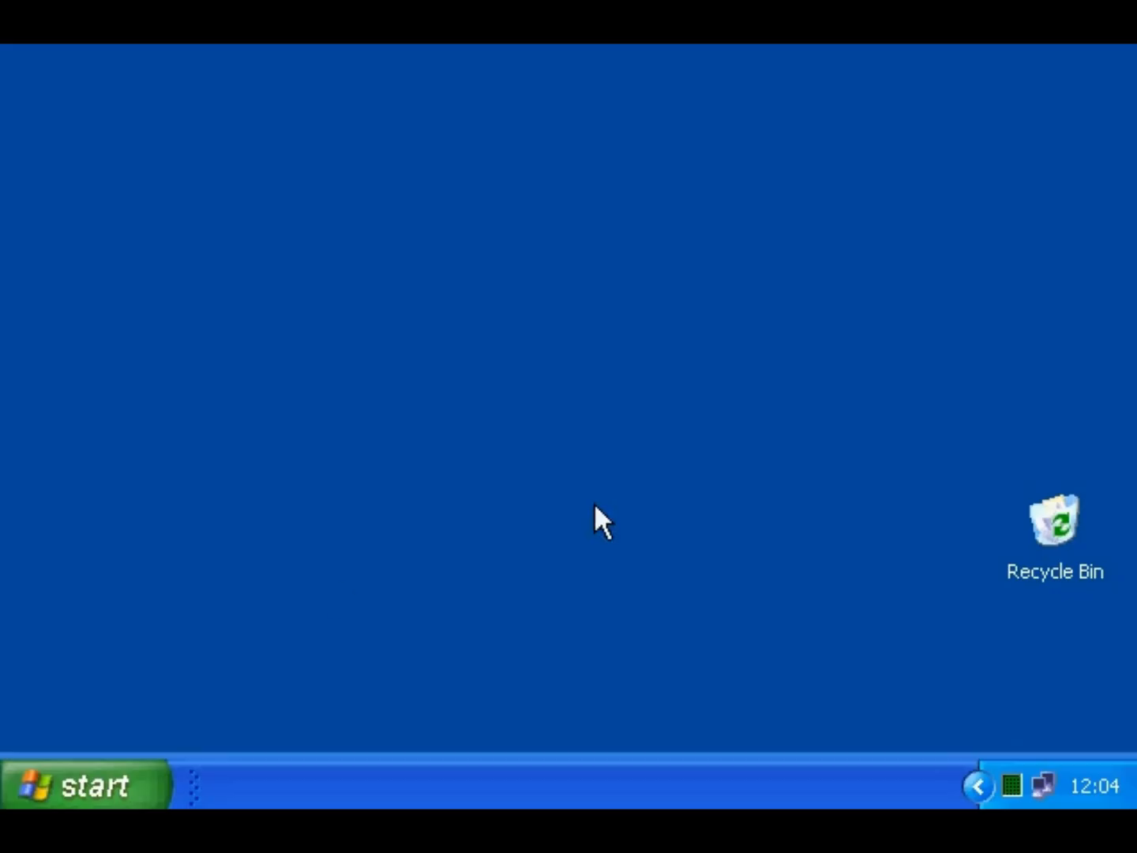
# - Open My Documents and preview, then close, the DEMOACT picture
pyautogui.click(88, 784)
pyautogui.click(514, 119)
pyautogui.moveTo(882, 426); pyautogui.dragTo(886, 555)
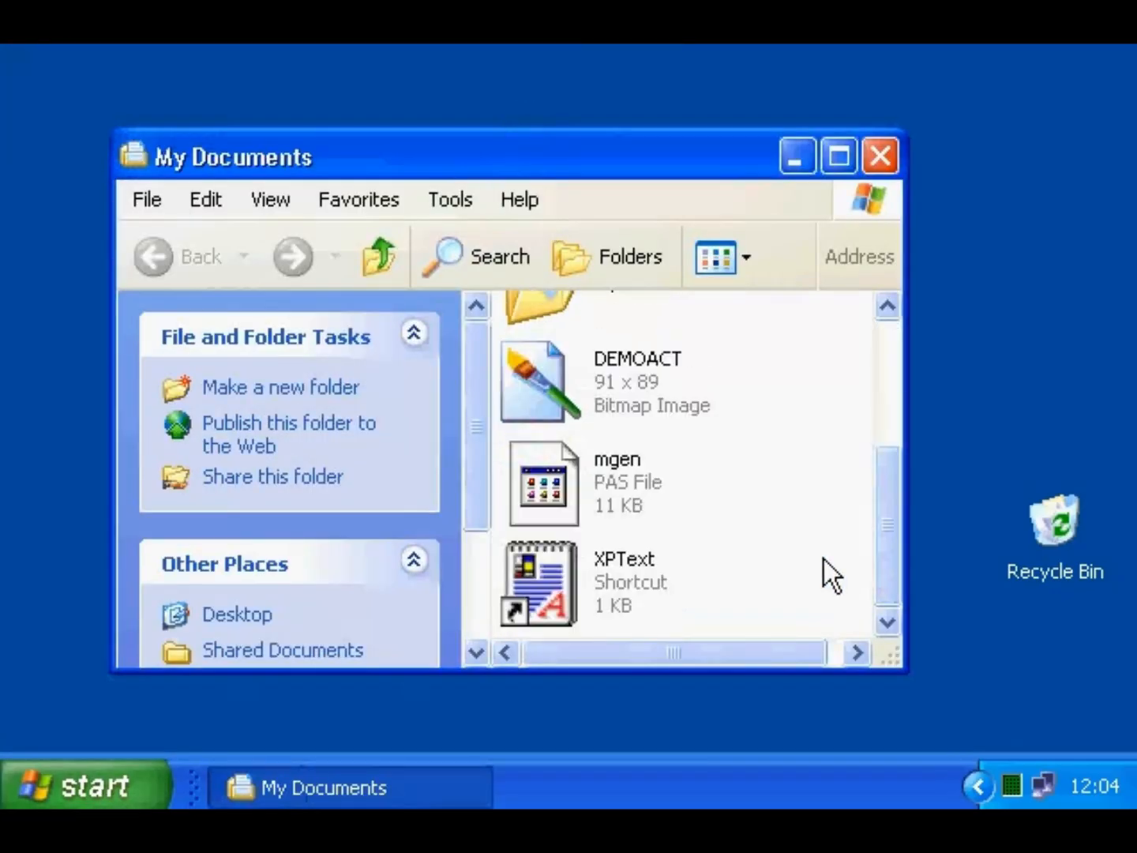
pyautogui.doubleClick(528, 386)
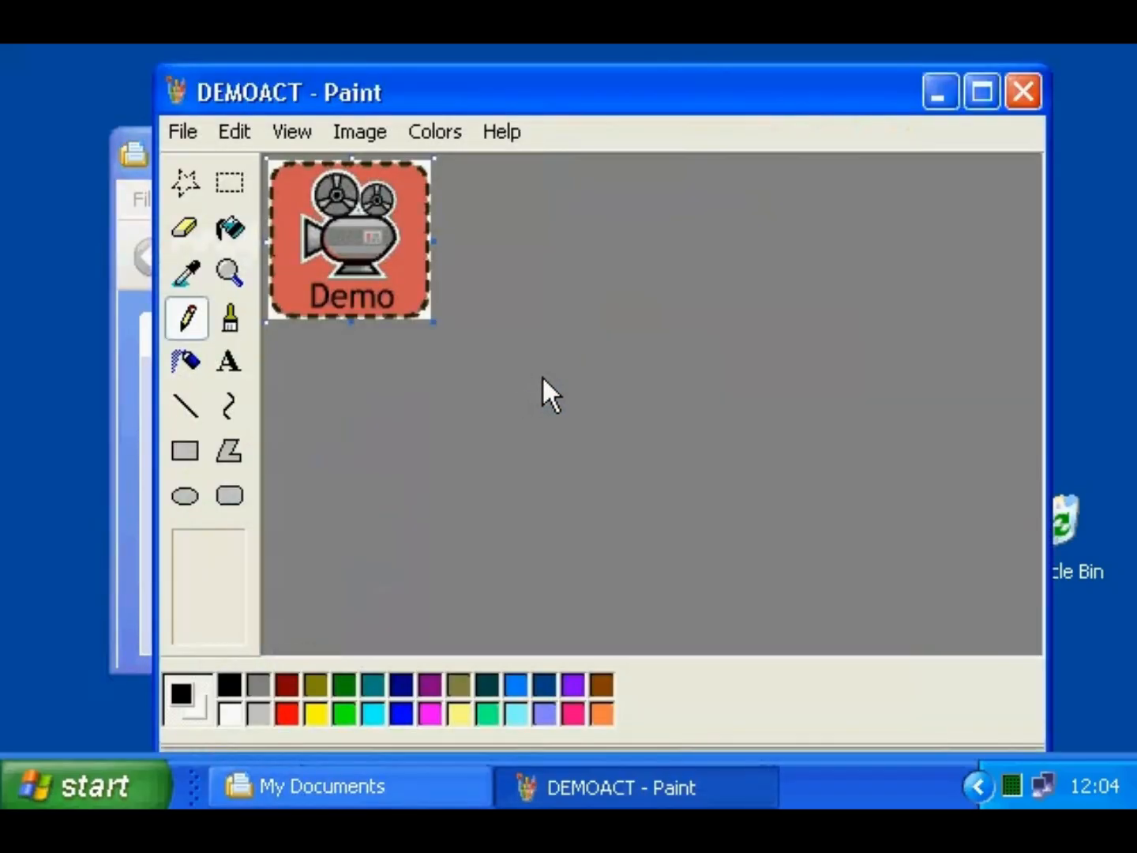
pyautogui.click(1023, 92)
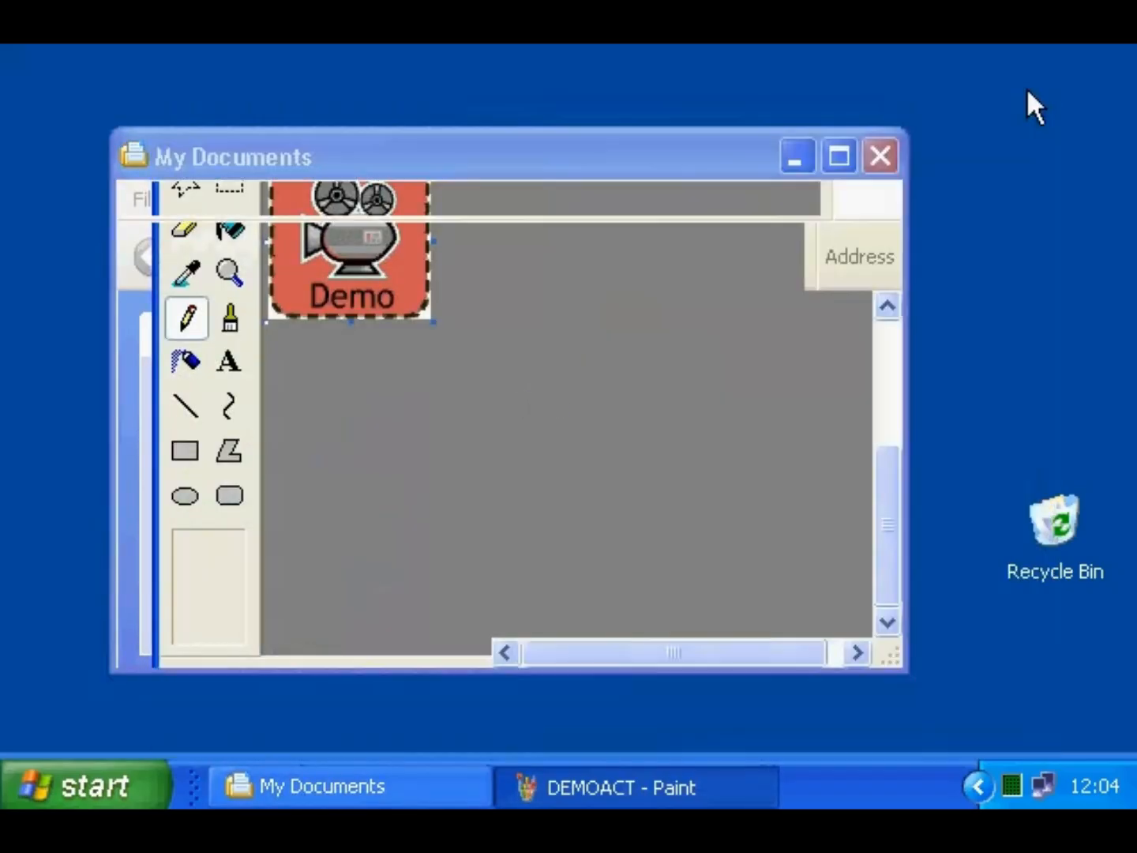
# - Open mgen.pas in Notepad with 'Always use the selected program' kept checked
pyautogui.doubleClick(555, 487)
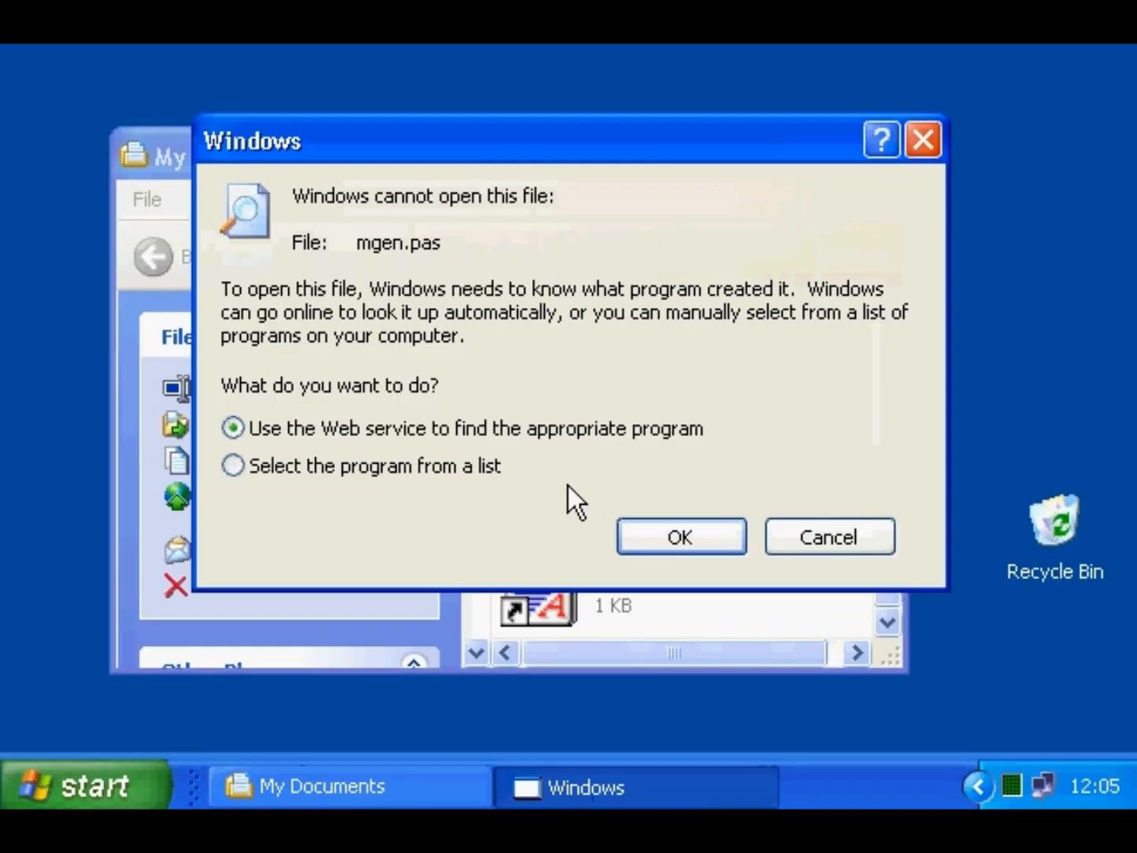
pyautogui.click(475, 471)
pyautogui.click(670, 539)
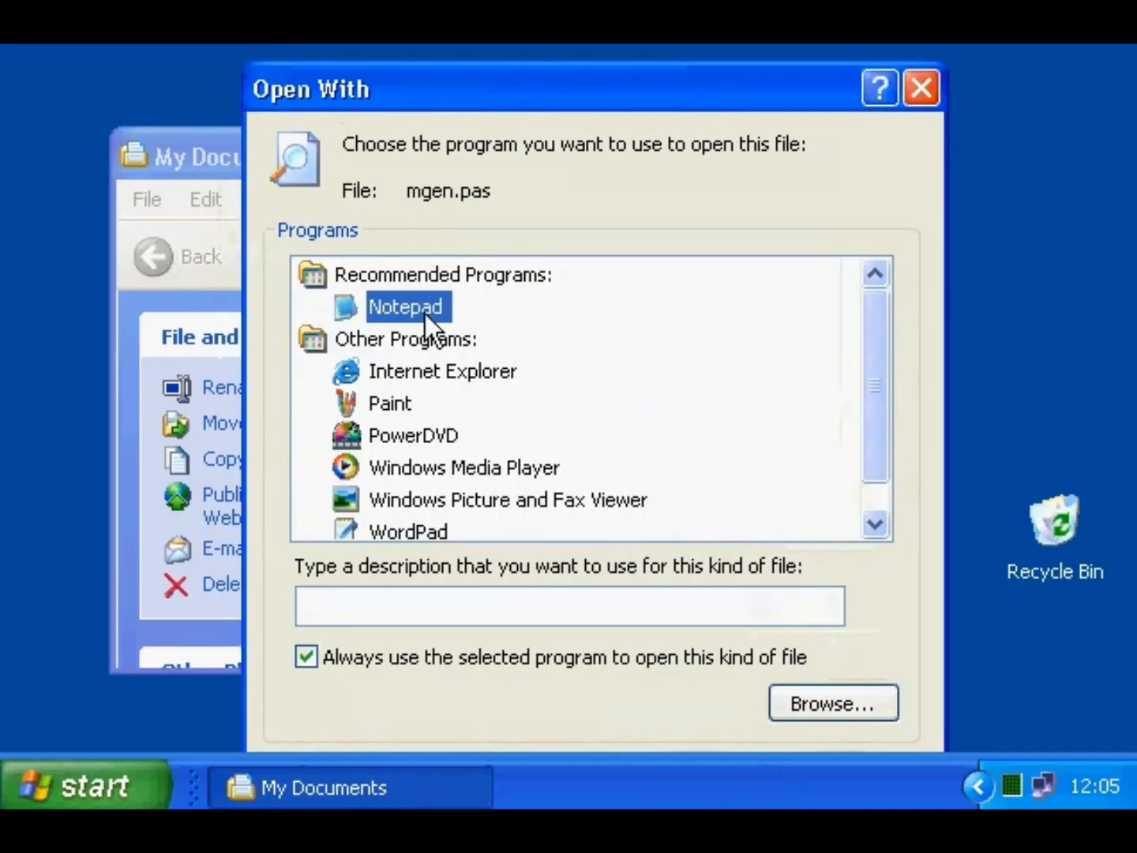
pyautogui.click(407, 657)
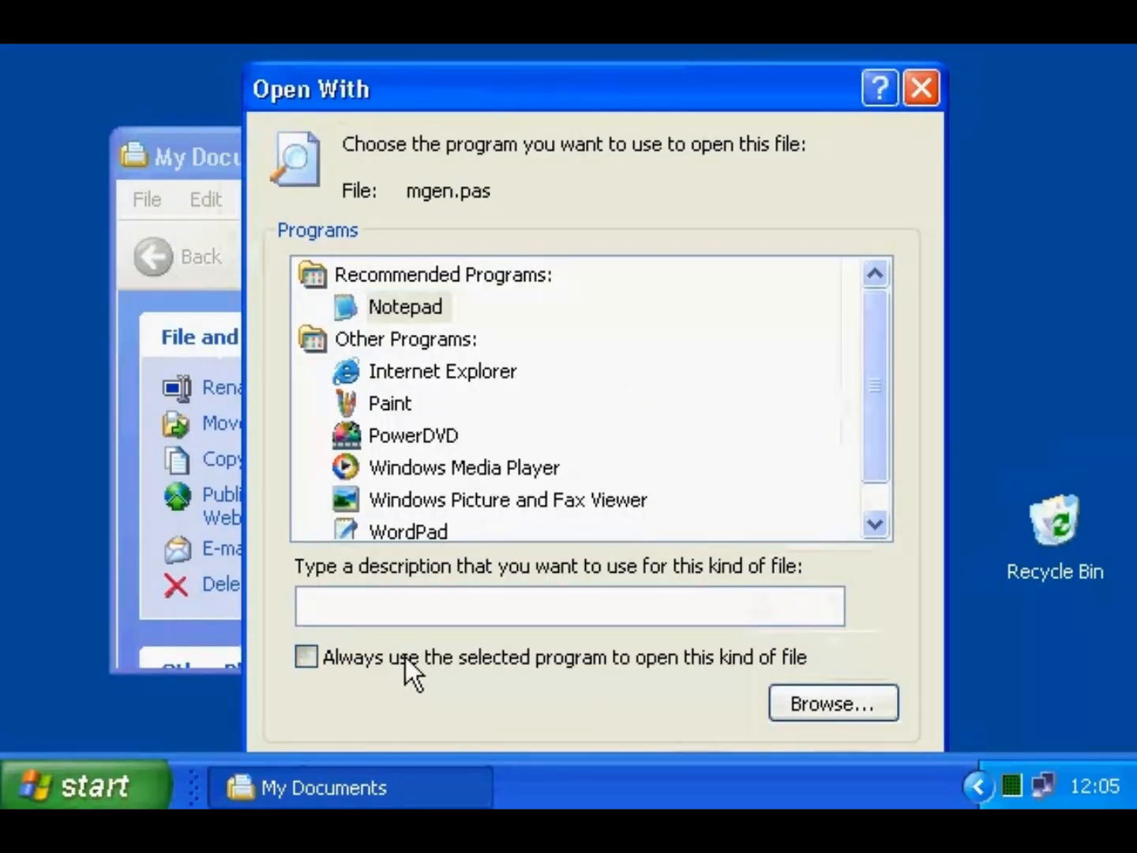
pyautogui.click(406, 657)
pyautogui.moveTo(638, 99); pyautogui.dragTo(611, 44)
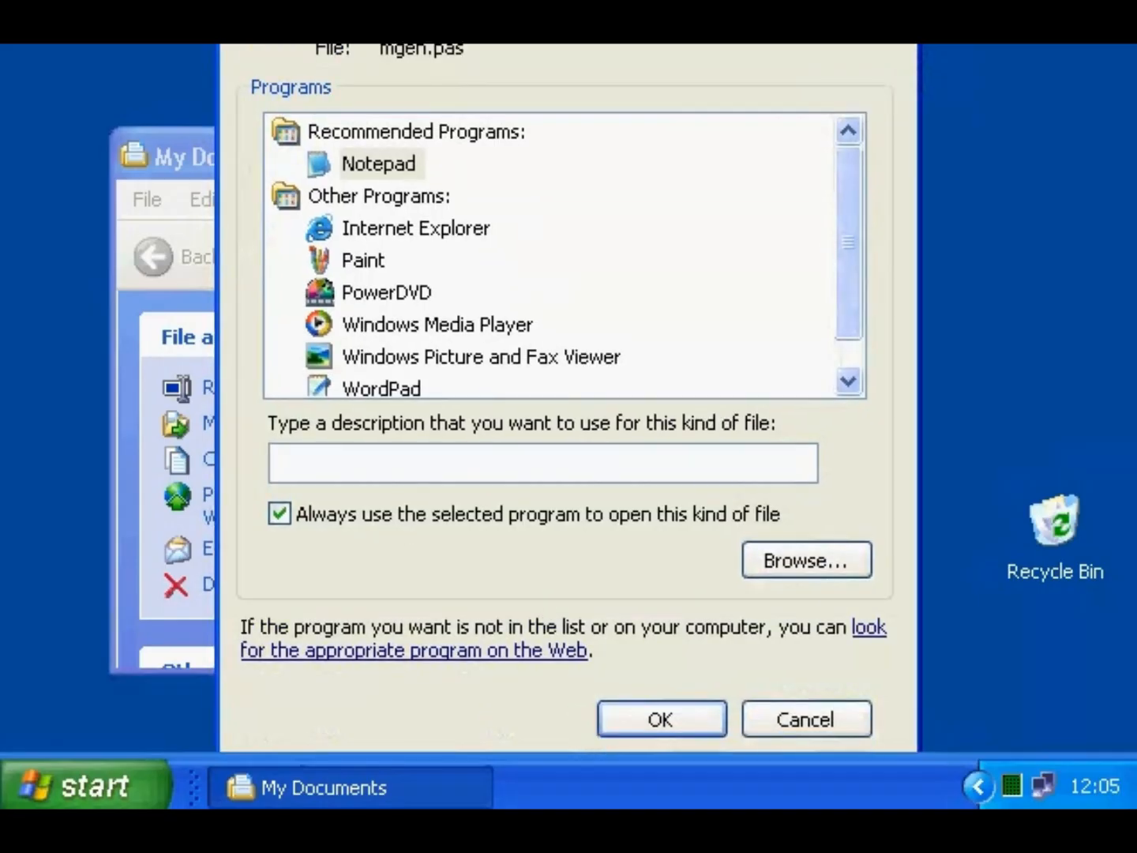
pyautogui.click(661, 718)
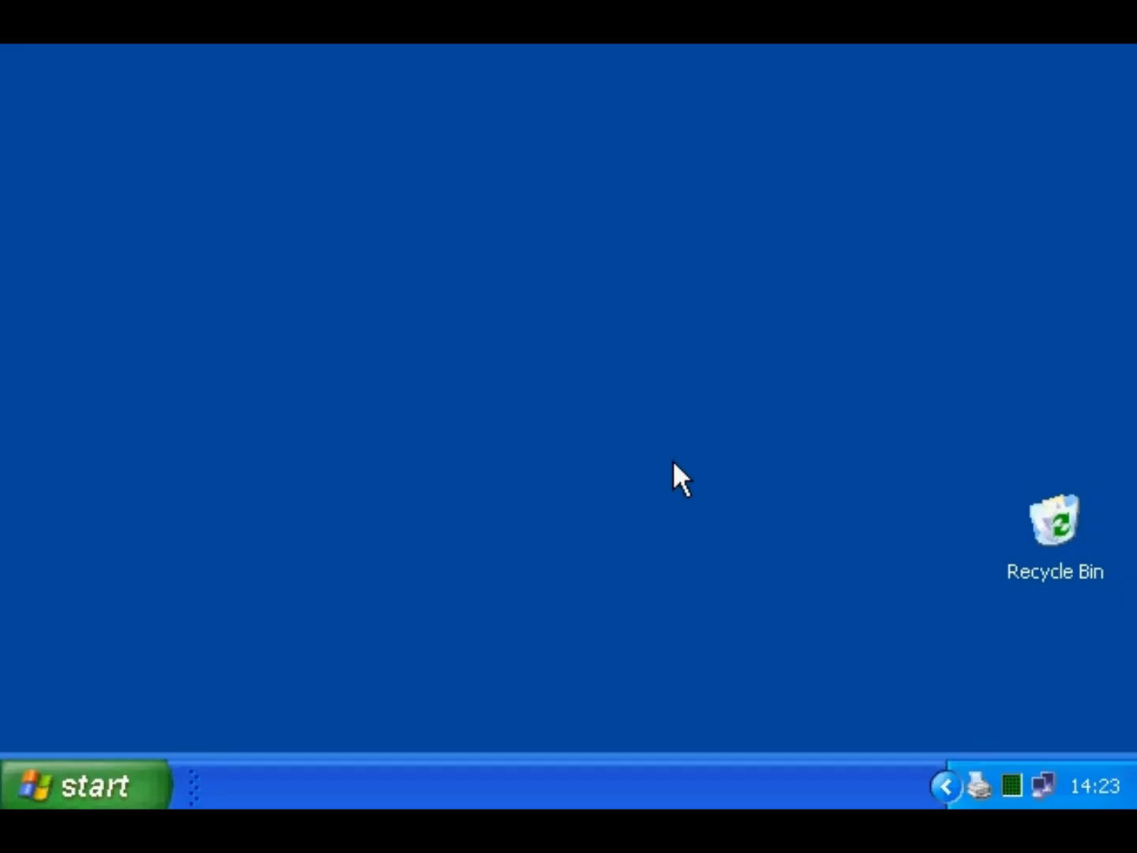
# - Tick the Hidden attribute in the DEMOACT file's properties in My Documents
pyautogui.click(155, 794)
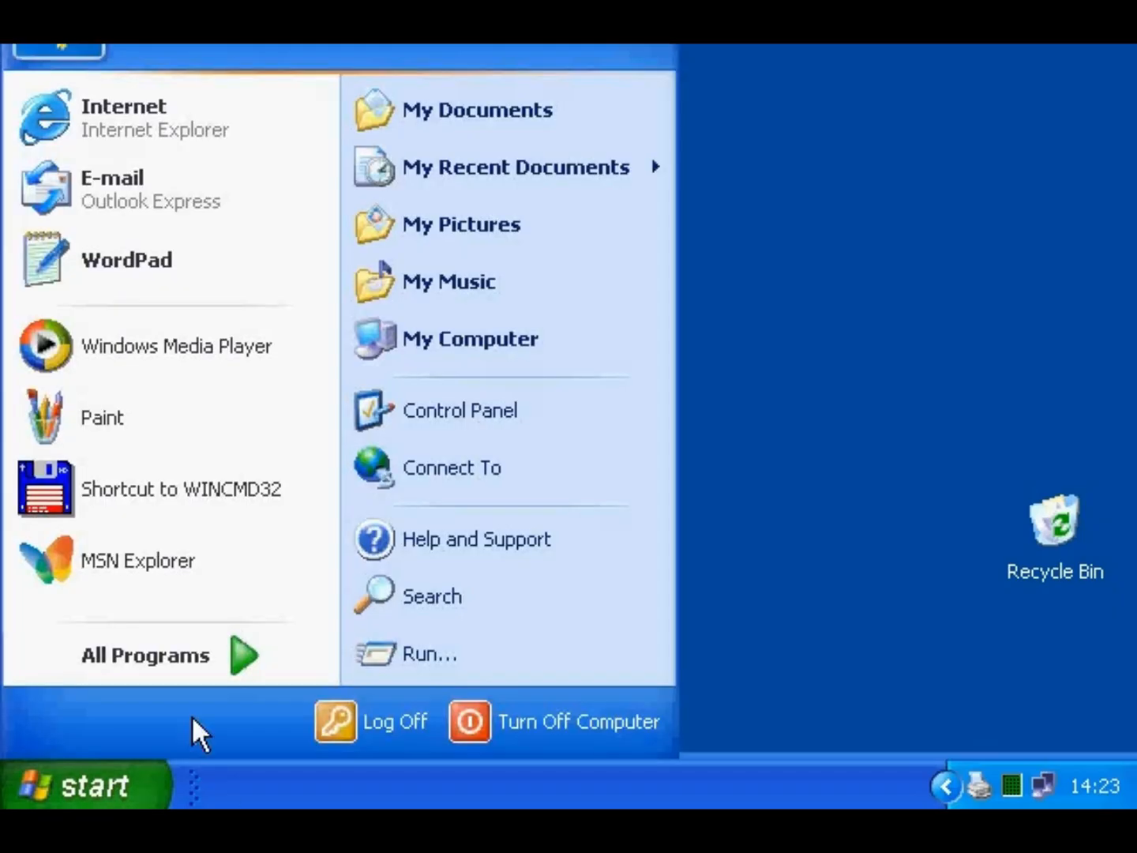
pyautogui.click(422, 127)
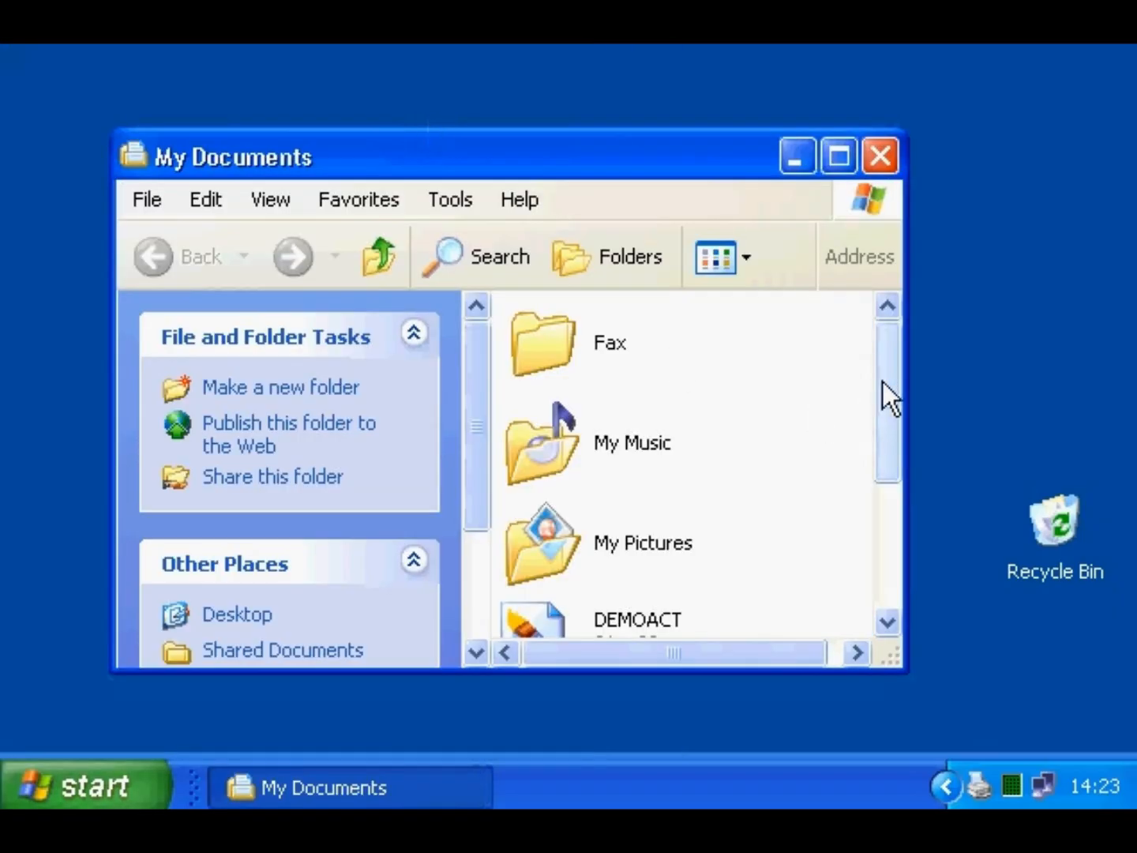
pyautogui.moveTo(882, 382); pyautogui.dragTo(881, 511)
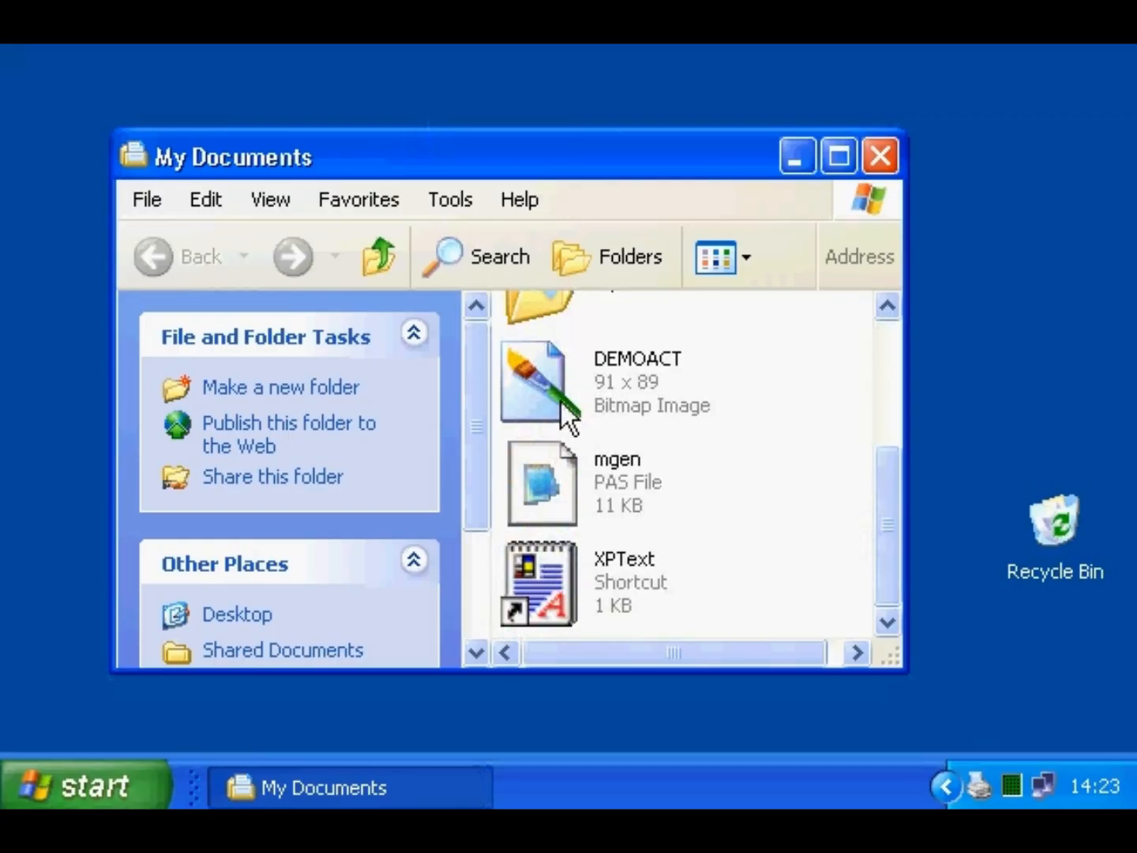
pyautogui.rightClick(525, 378)
pyautogui.click(589, 790)
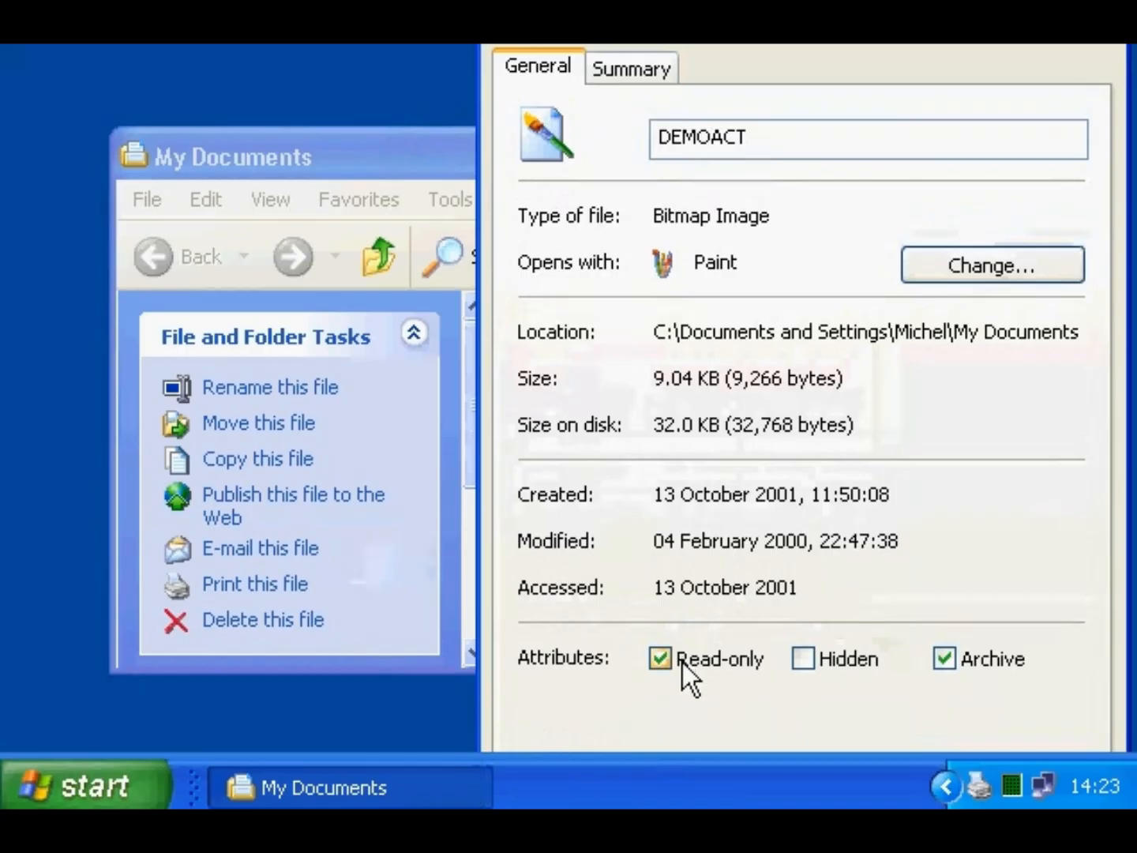
pyautogui.click(843, 662)
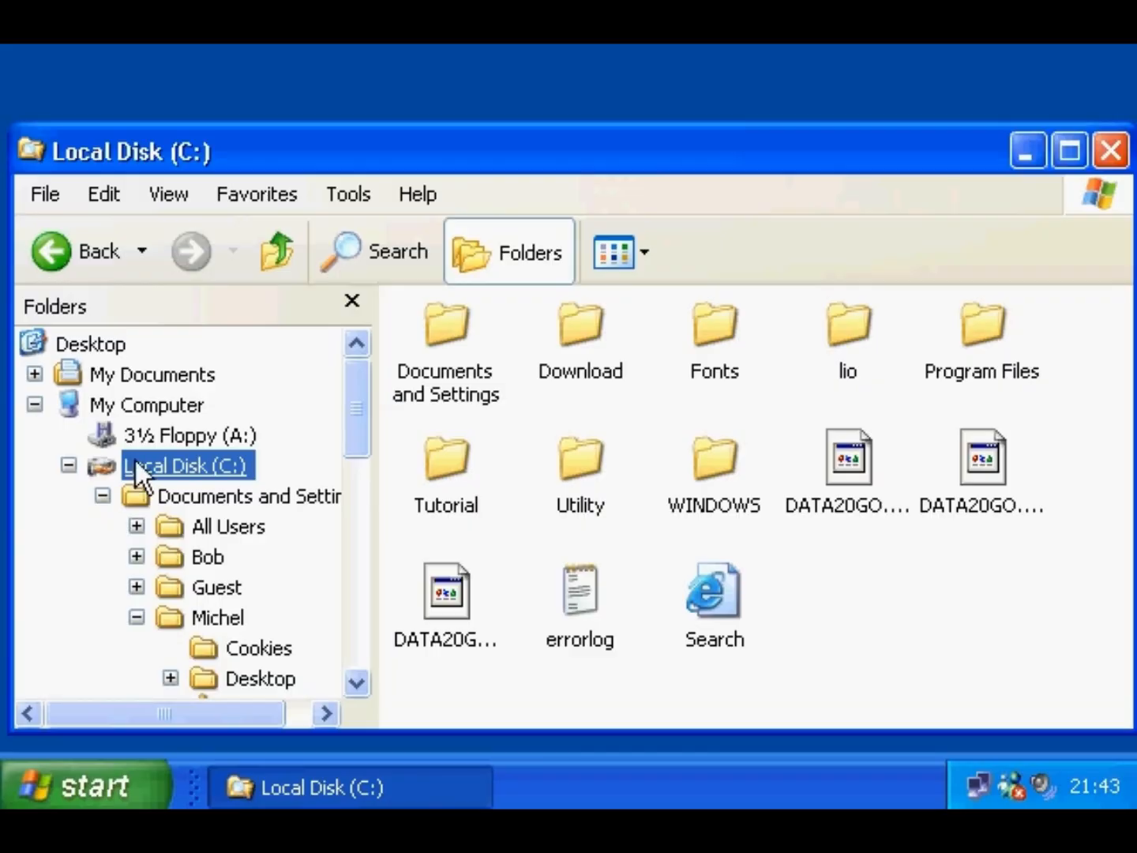
# - Format 3½ Floppy (A:) as FAT with volume label H131415, accepting the data-erase warning
pyautogui.rightClick(146, 437)
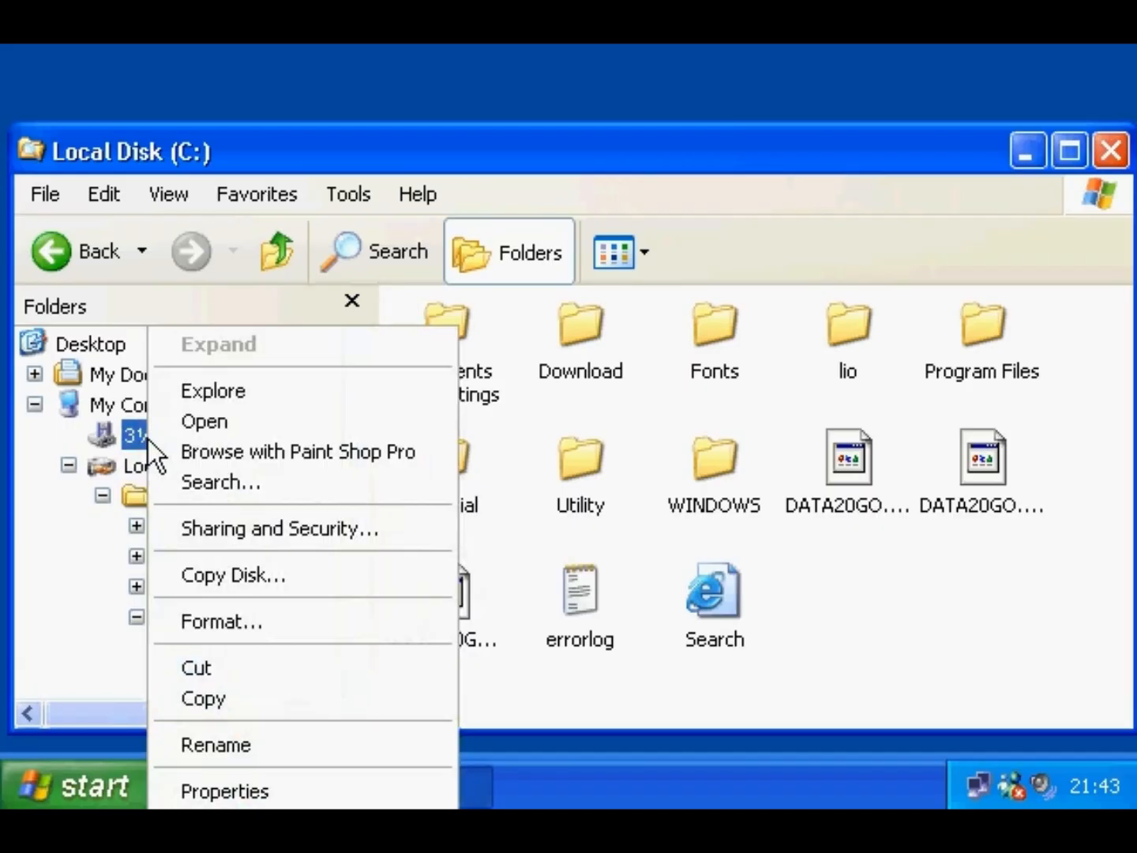
pyautogui.click(197, 622)
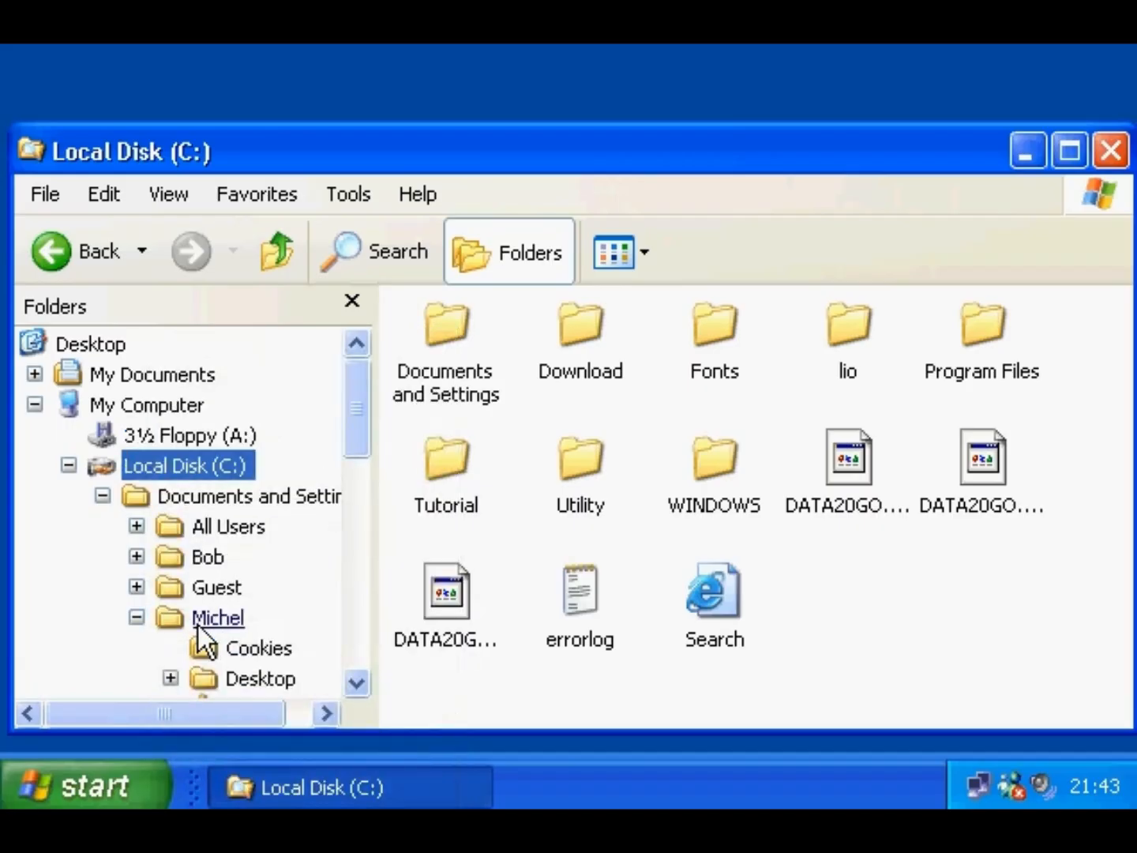
pyautogui.moveTo(321, 68); pyautogui.dragTo(347, 82)
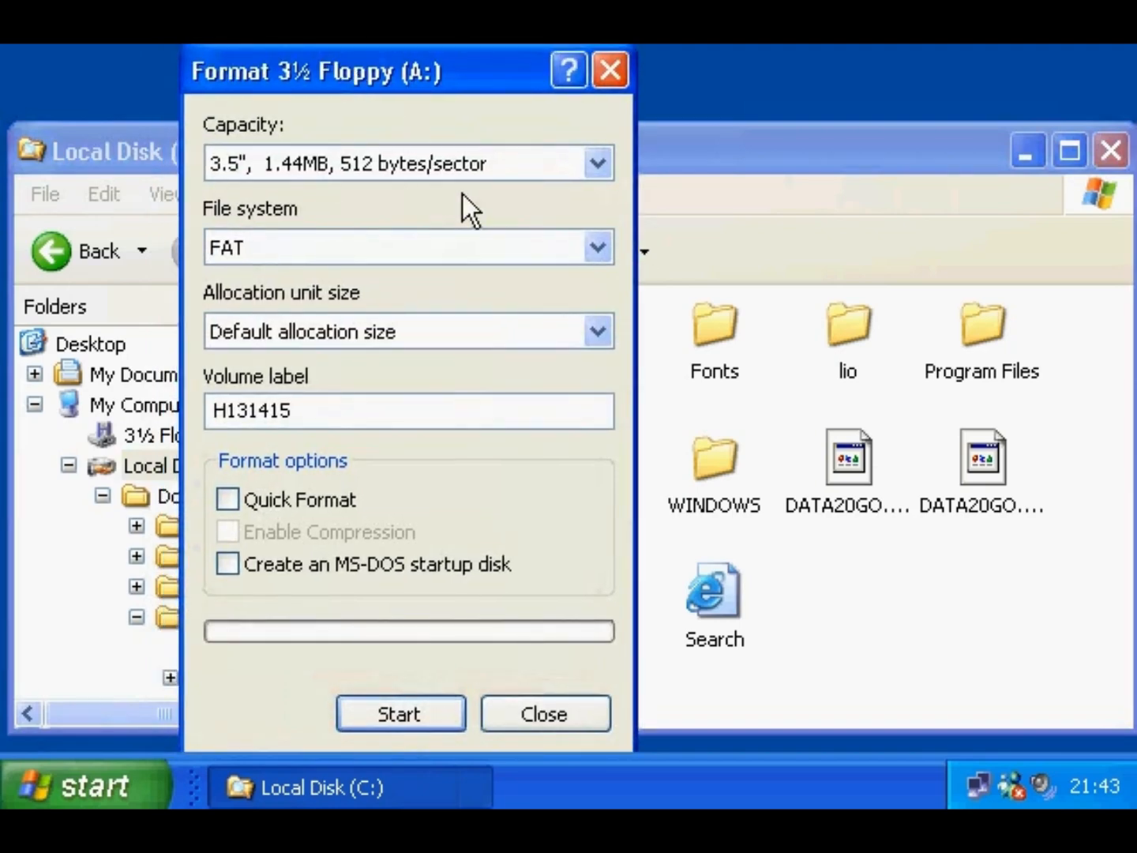
pyautogui.moveTo(316, 408); pyautogui.dragTo(196, 408)
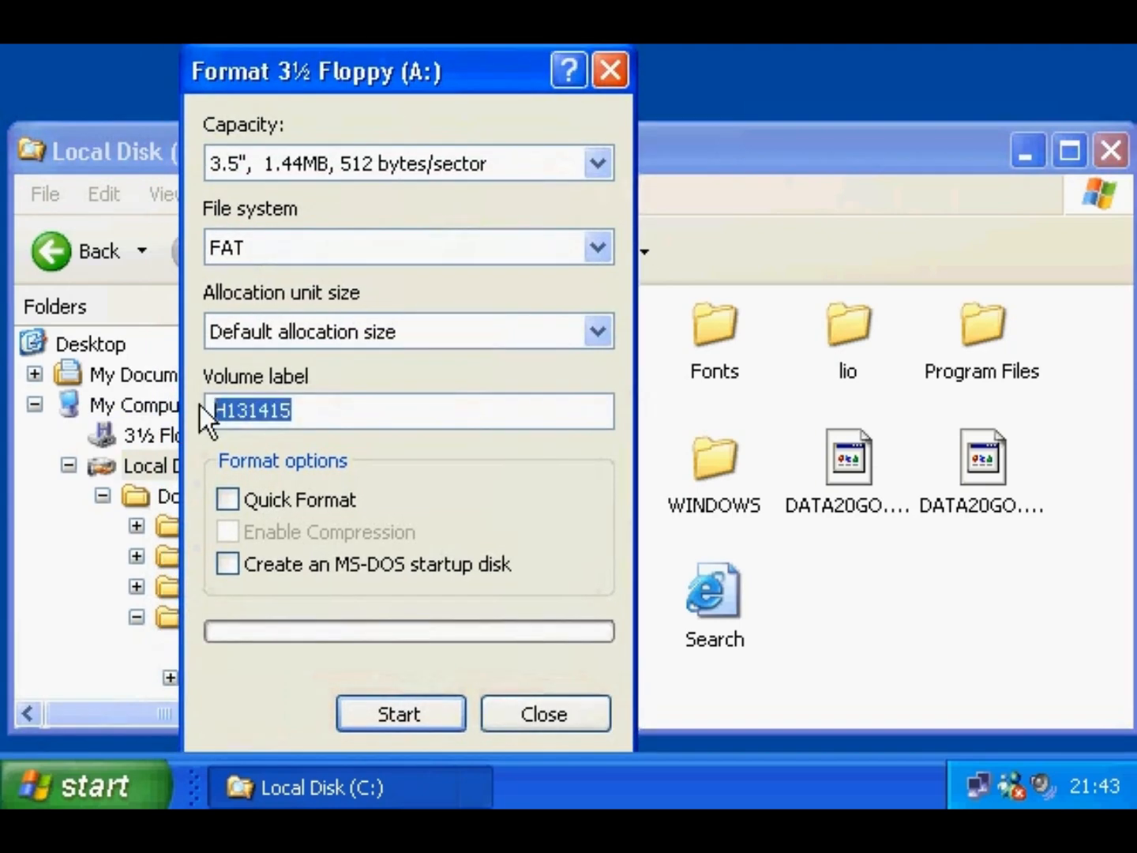
pyautogui.click(312, 417)
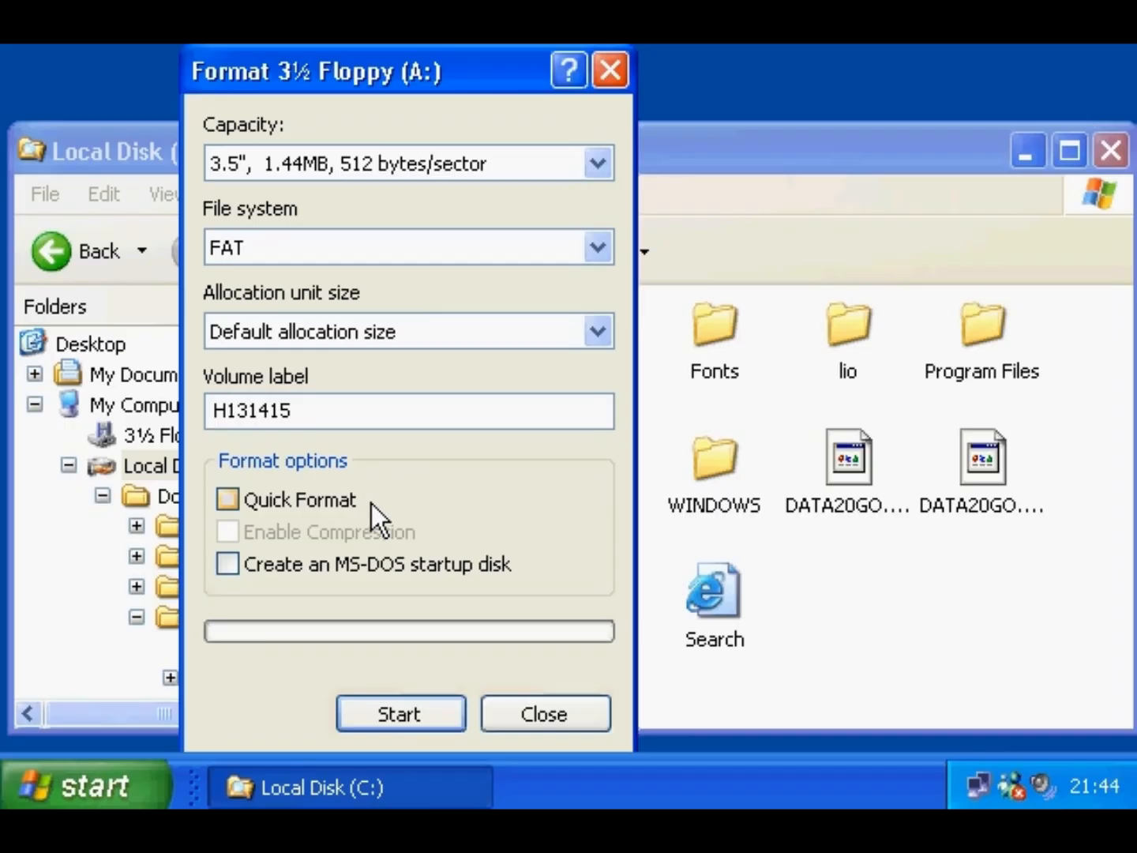
pyautogui.click(405, 704)
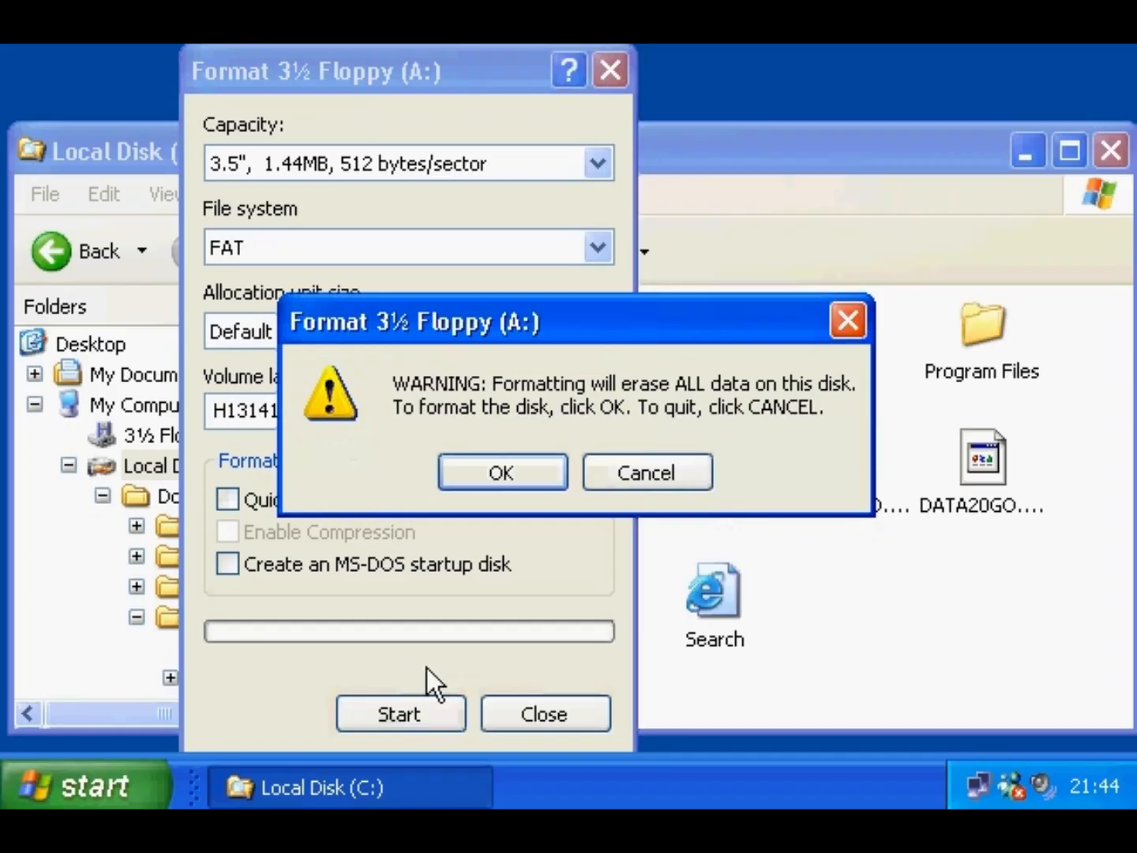
pyautogui.click(486, 479)
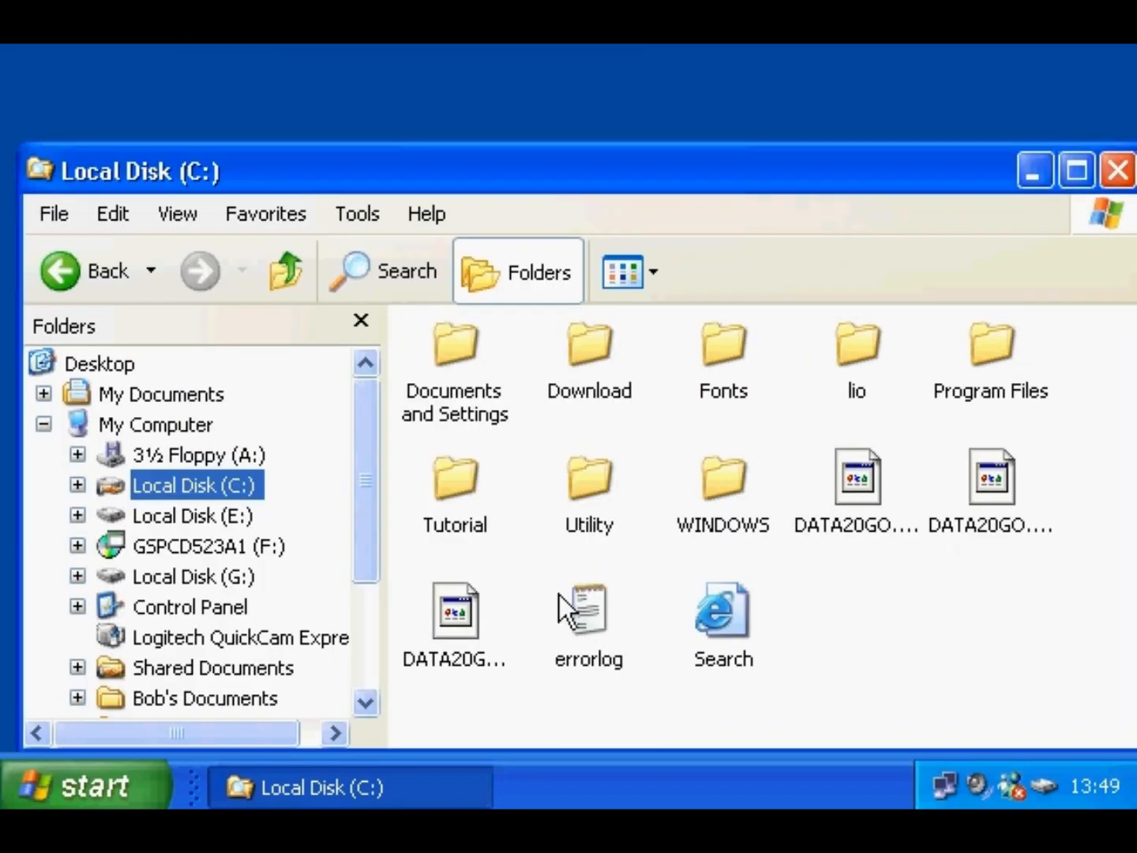
# - Run Copy Disk with A: as both source and destination and confirm the inserted disk
pyautogui.click(239, 455)
pyautogui.rightClick(238, 454)
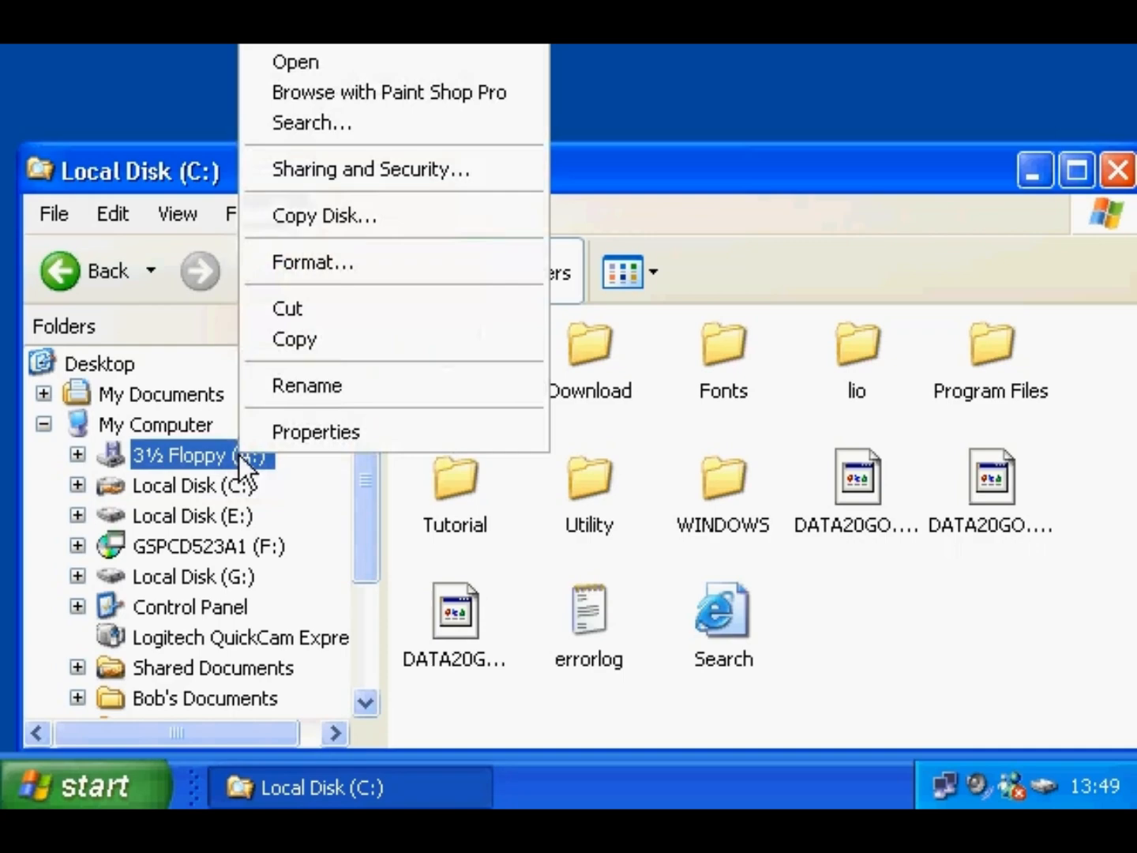
pyautogui.click(281, 216)
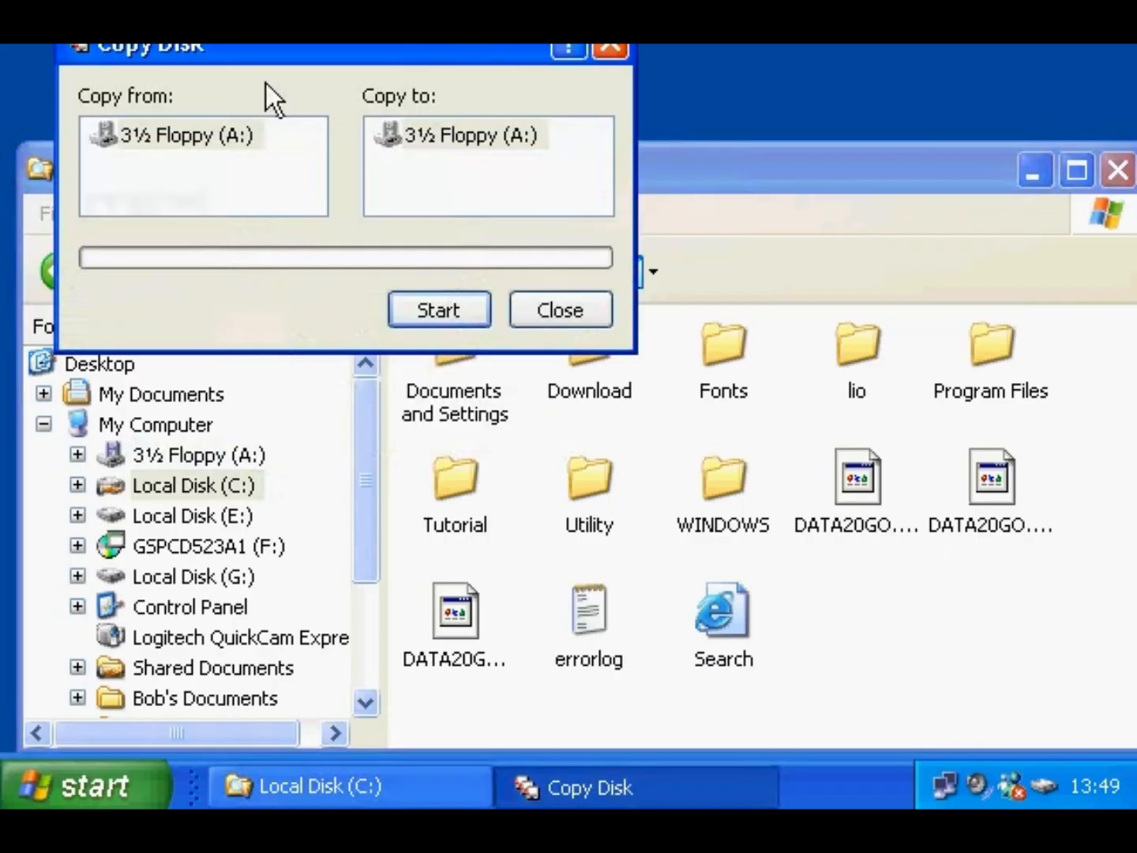
pyautogui.moveTo(263, 49); pyautogui.dragTo(323, 238)
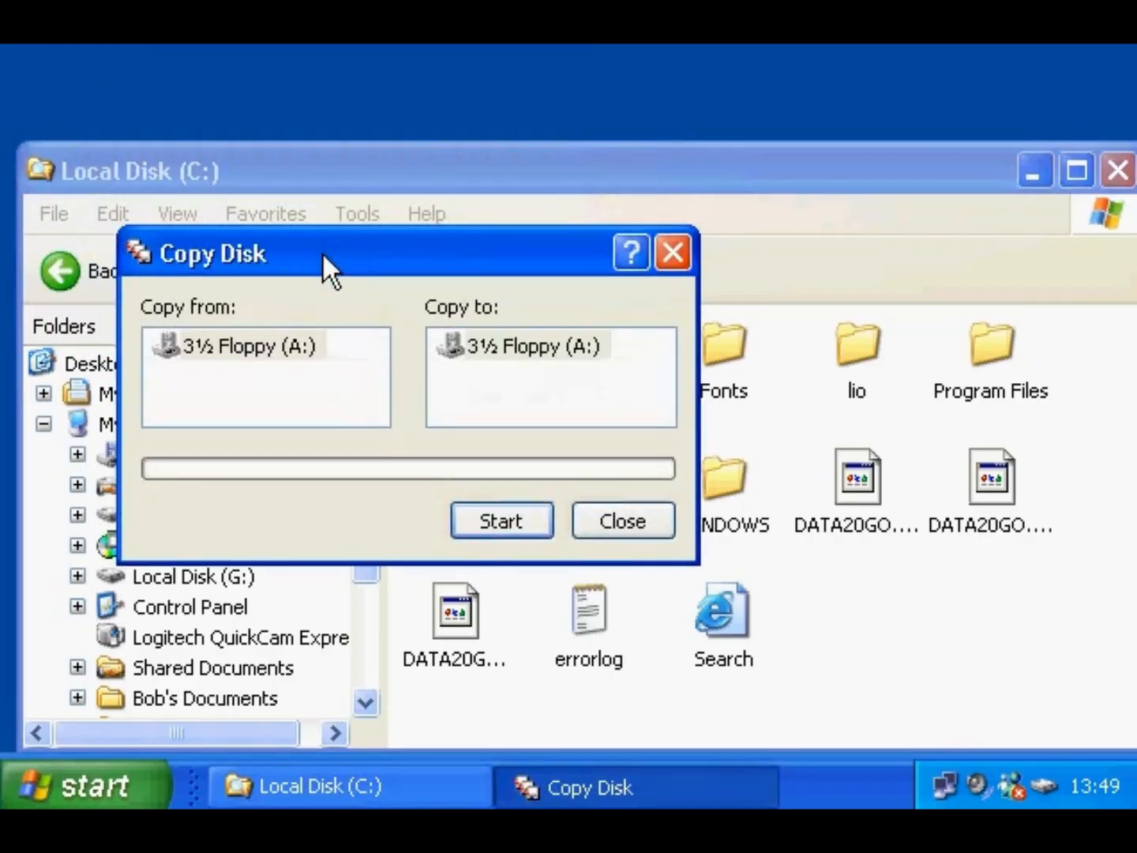
pyautogui.click(254, 357)
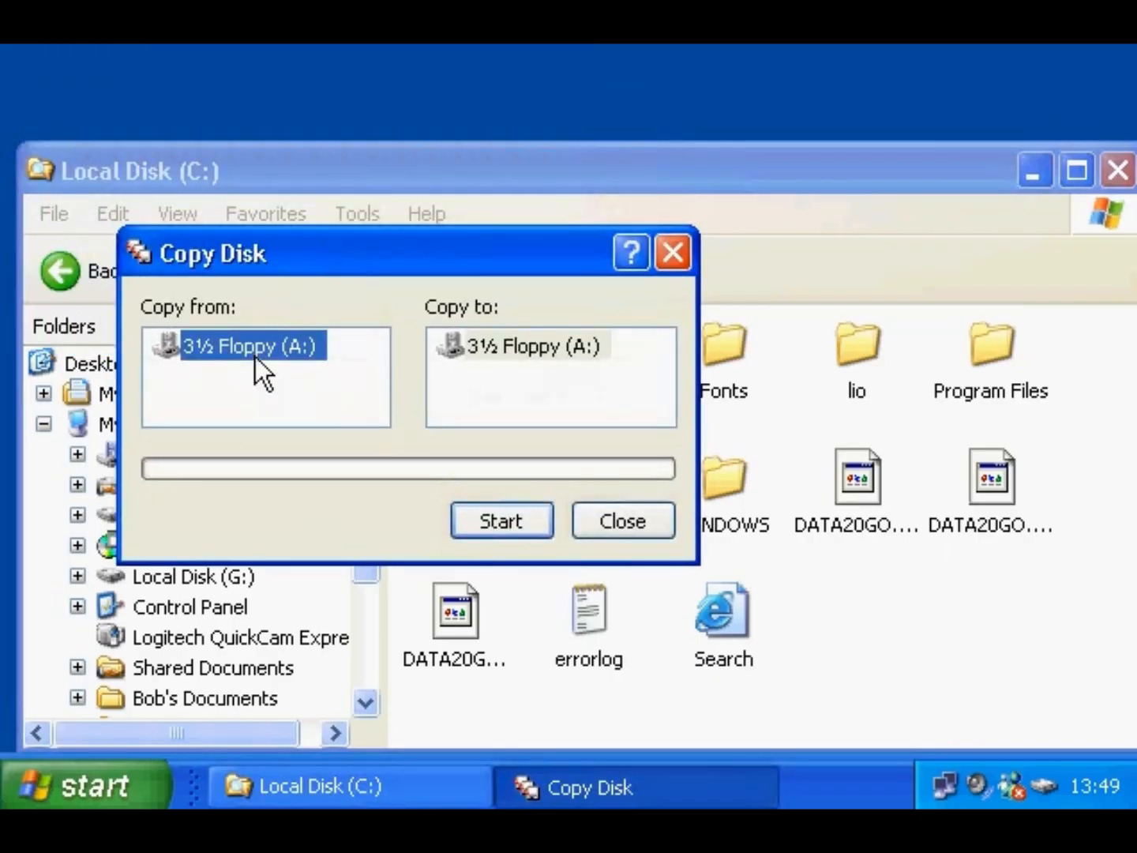
pyautogui.click(520, 352)
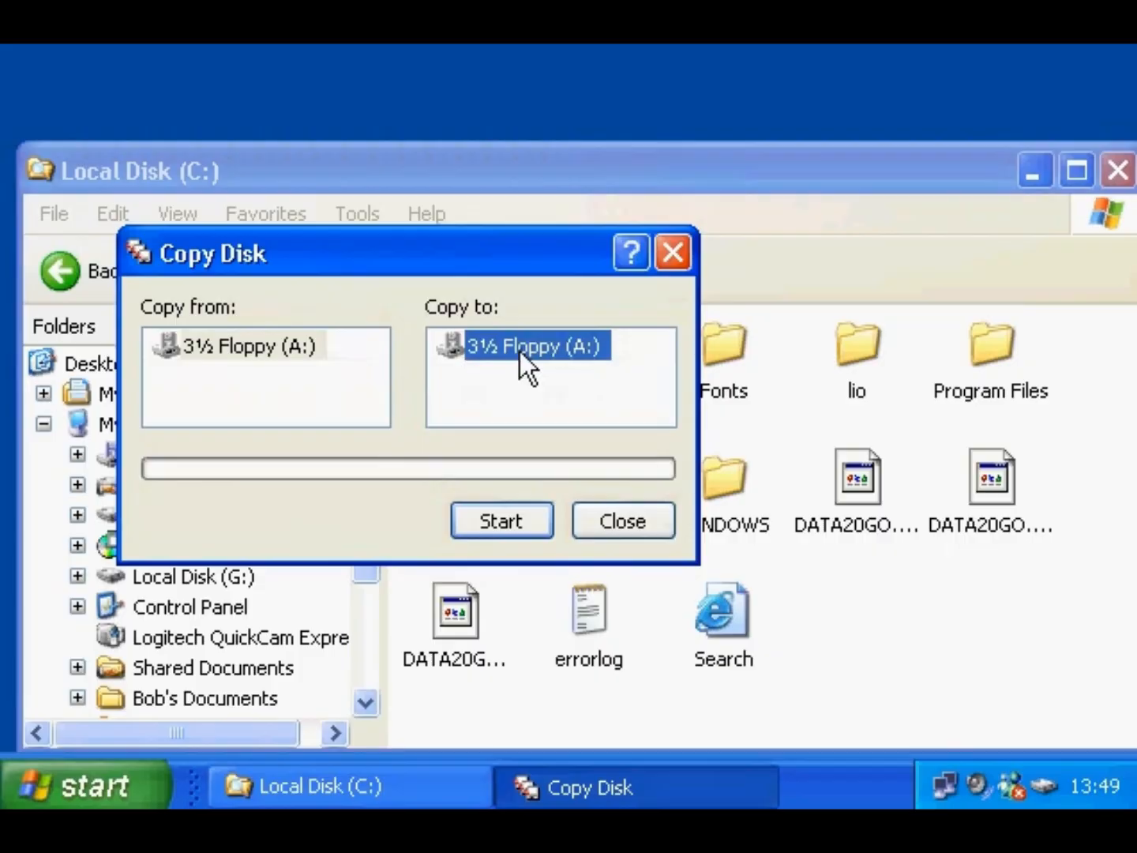
pyautogui.click(515, 522)
pyautogui.click(516, 472)
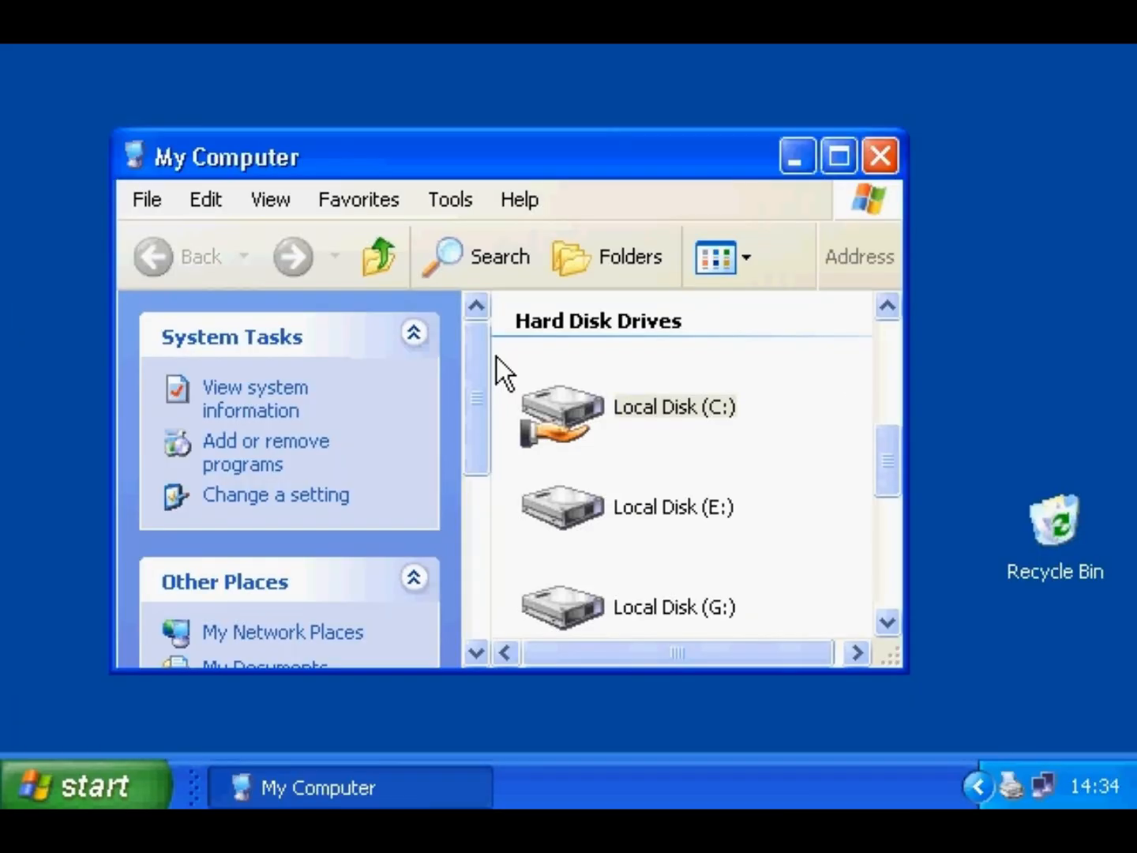
# - From Local Disk (C:) Properties > Tools, launch Disk Defragmenter and defragment drive C:
pyautogui.rightClick(571, 411)
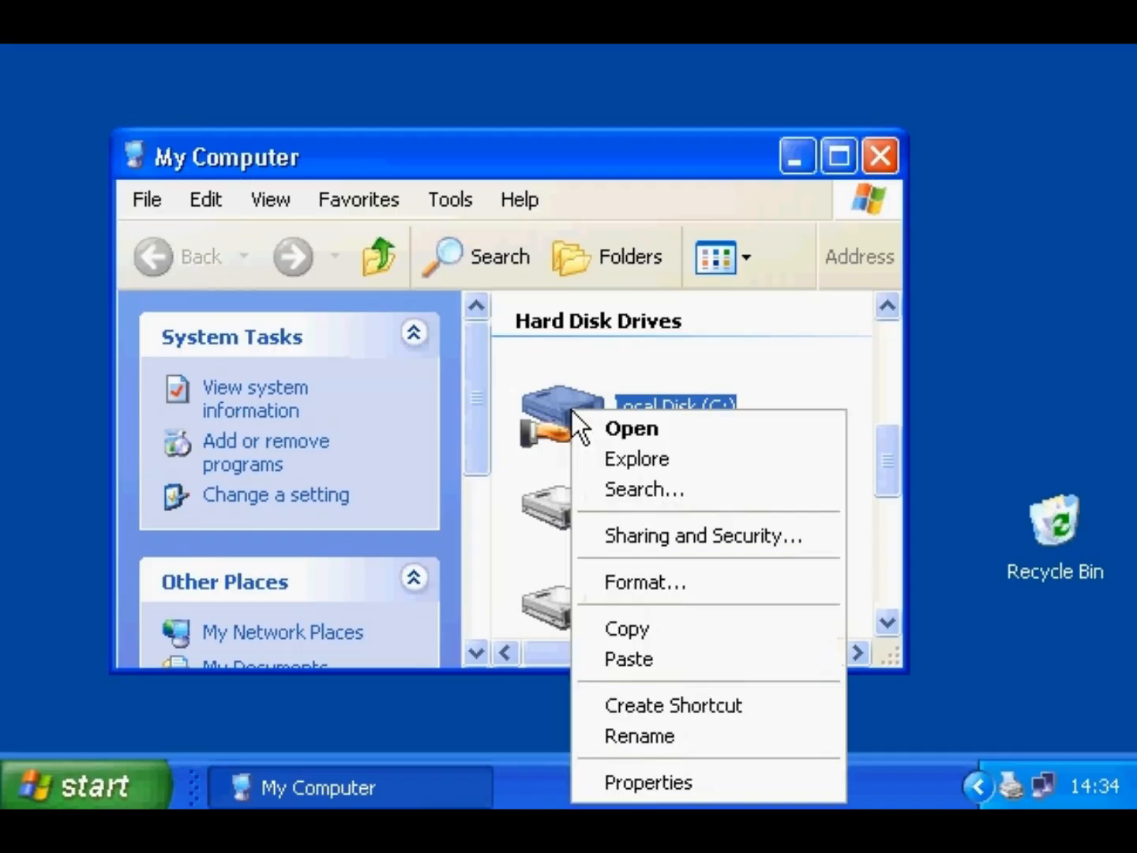
pyautogui.click(634, 784)
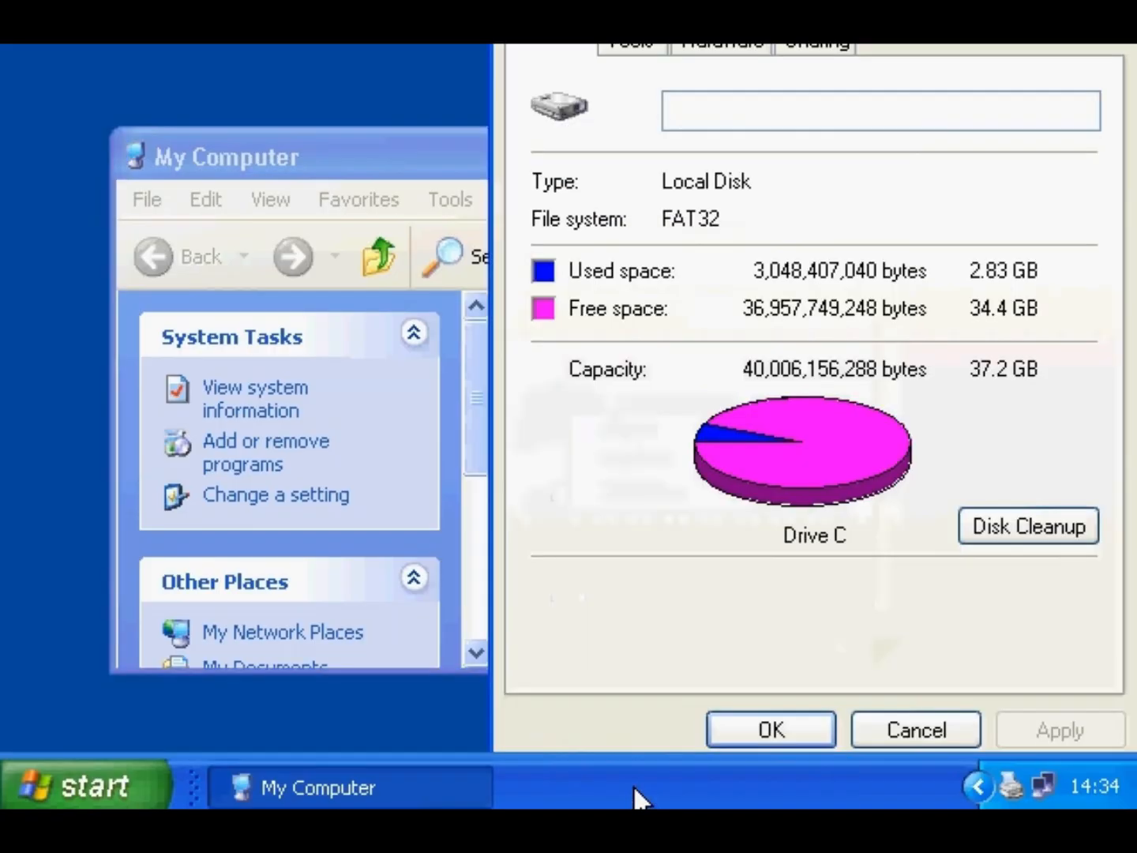
pyautogui.moveTo(844, 3); pyautogui.dragTo(728, 84)
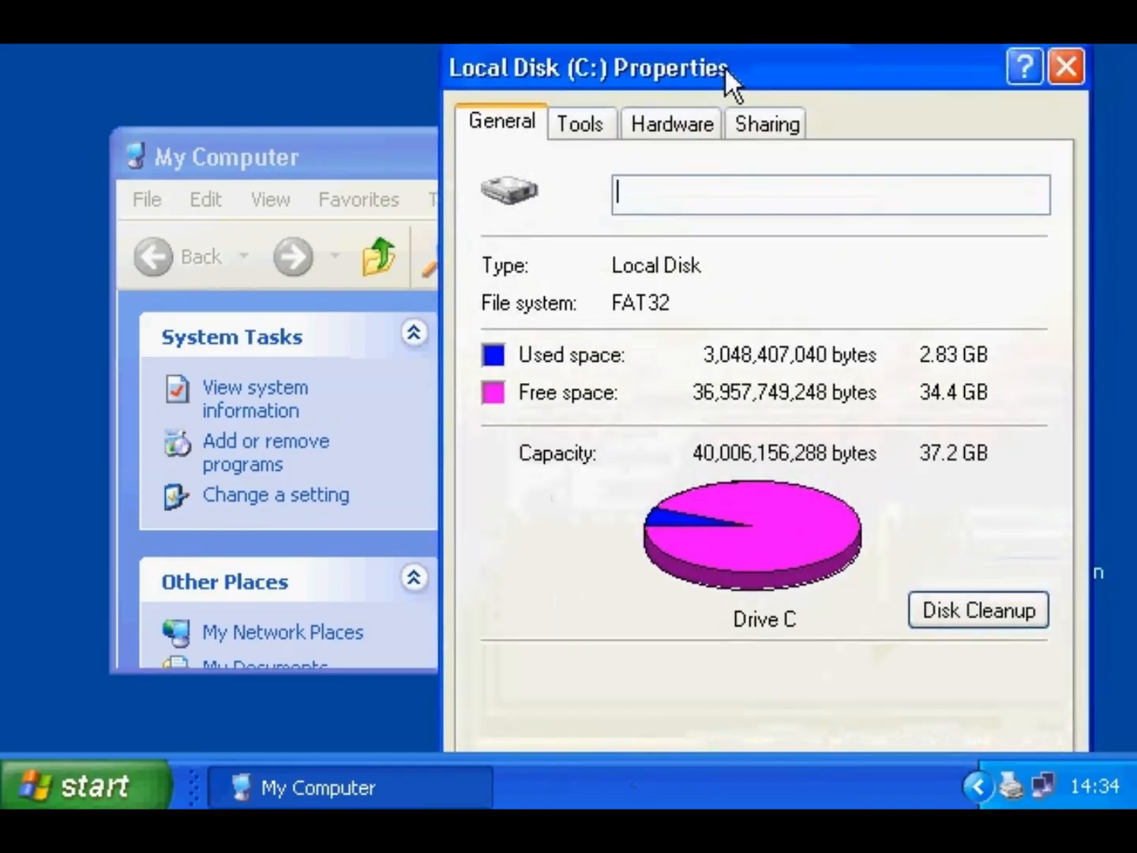
pyautogui.click(591, 137)
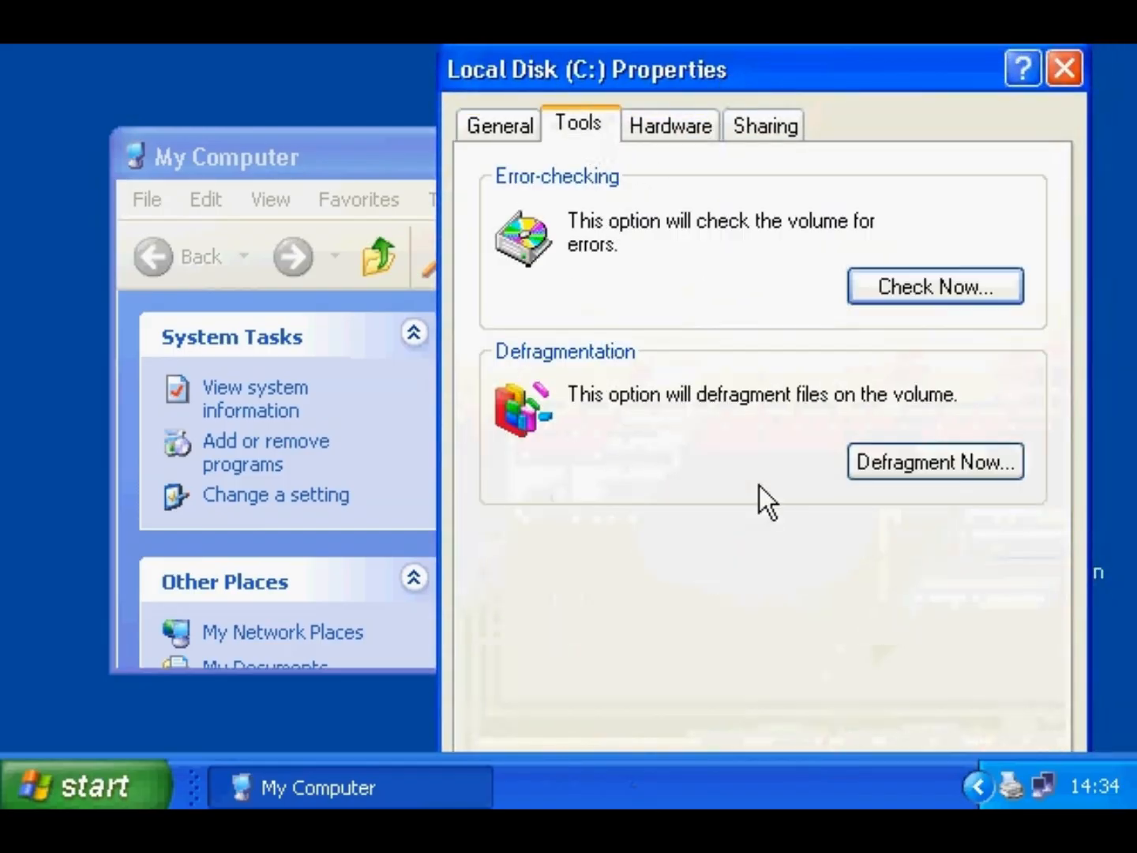
pyautogui.click(873, 457)
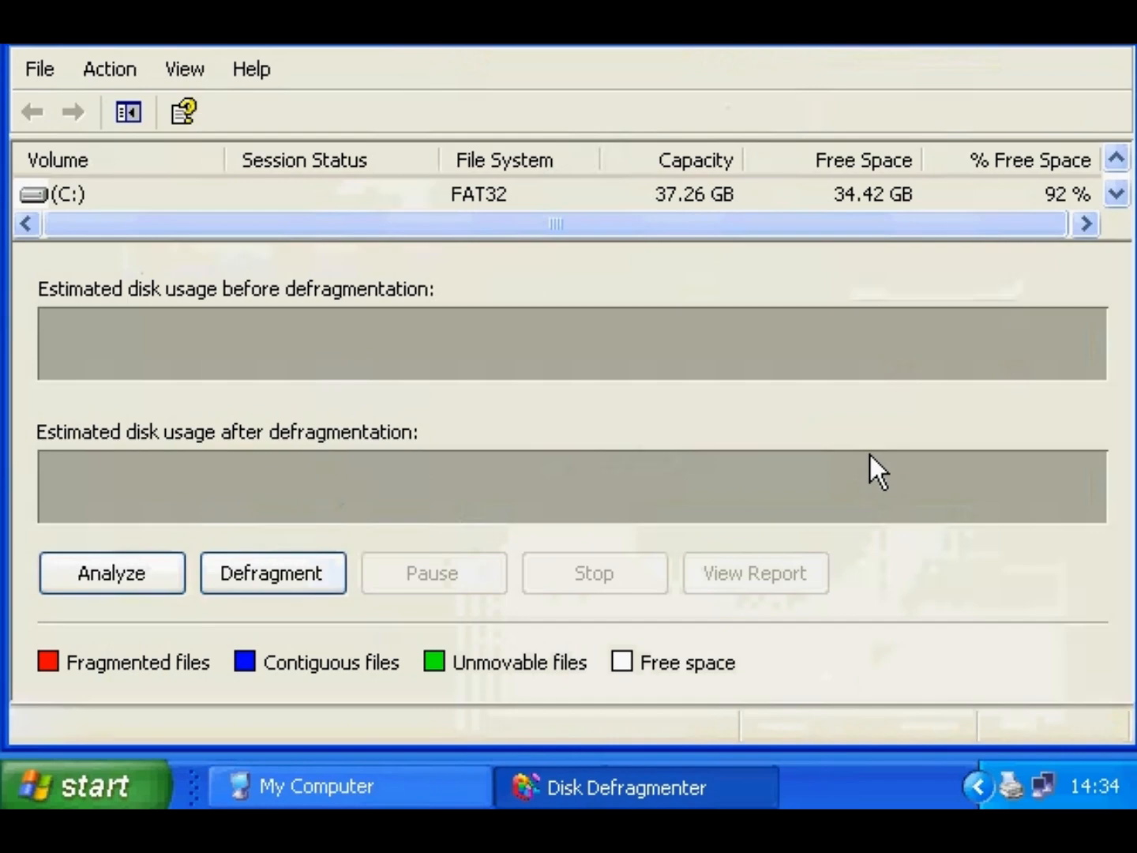
pyautogui.click(72, 195)
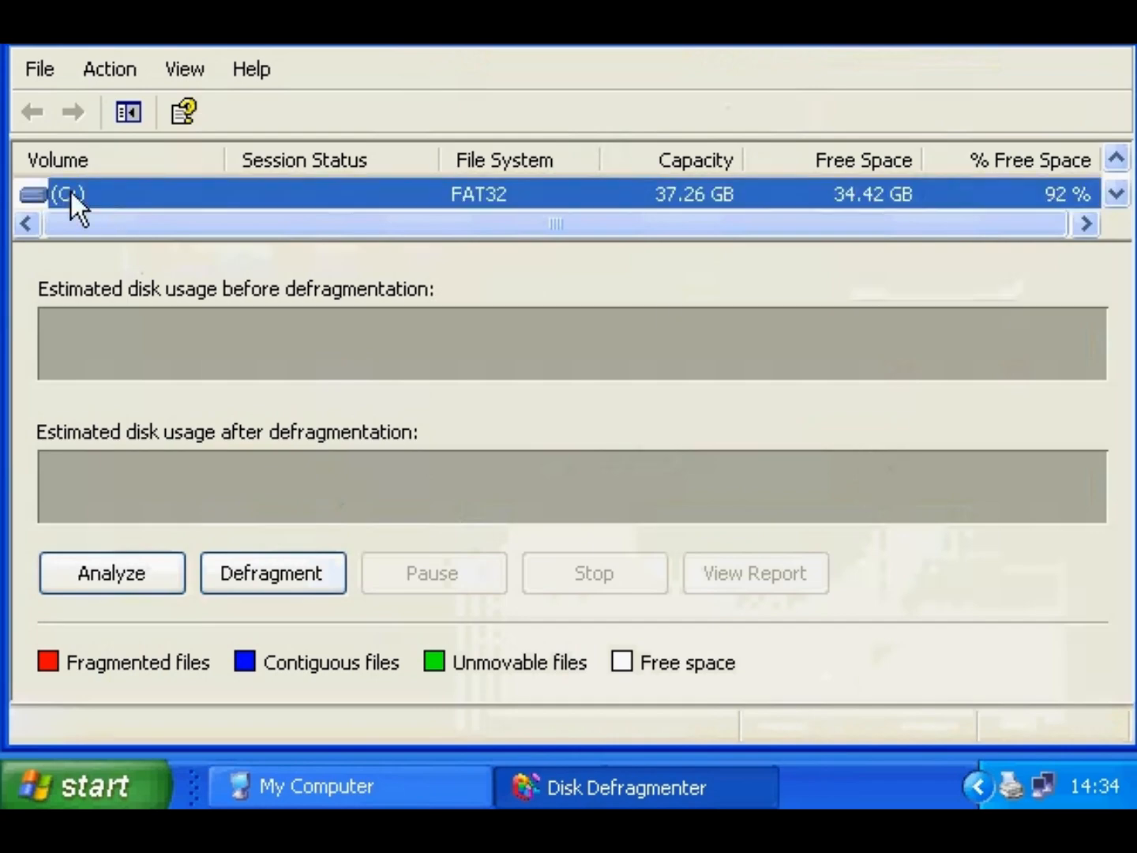
pyautogui.click(297, 573)
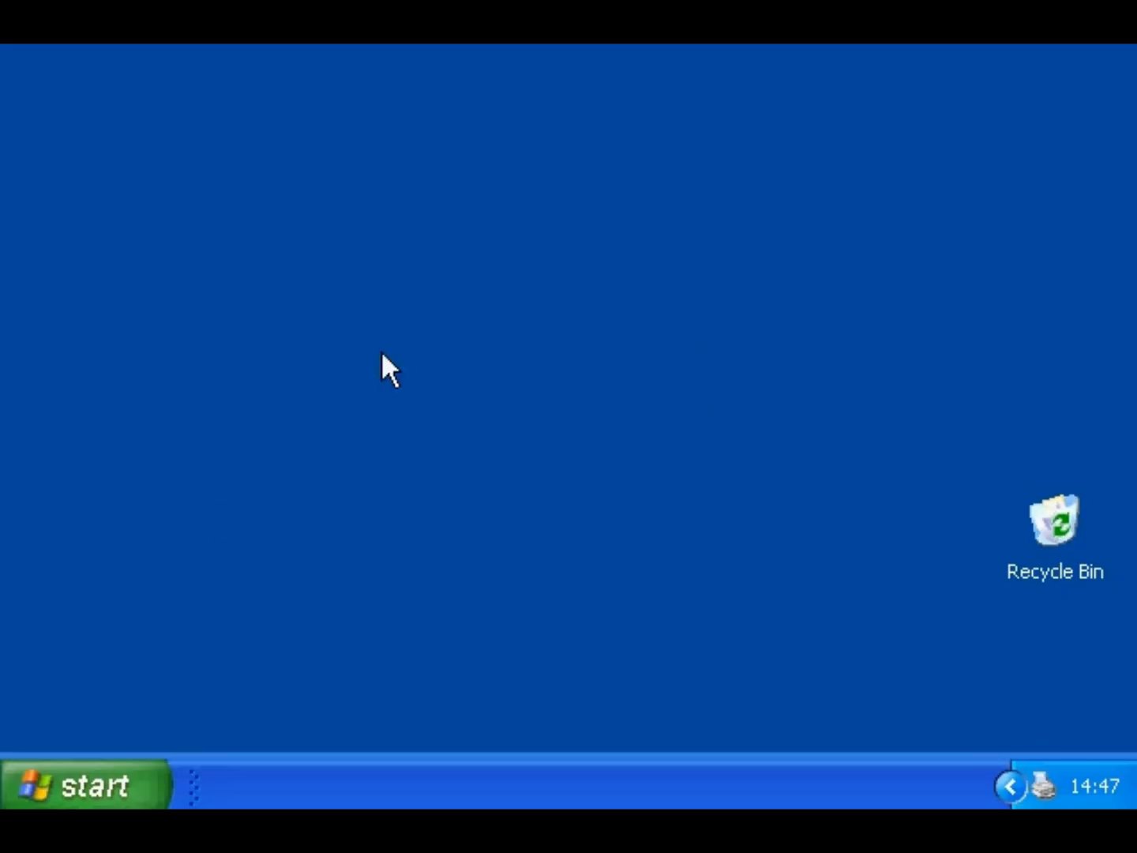
# - Check Local Disk (E:) with both fix file system errors and recover bad sectors ticked
pyautogui.click(75, 778)
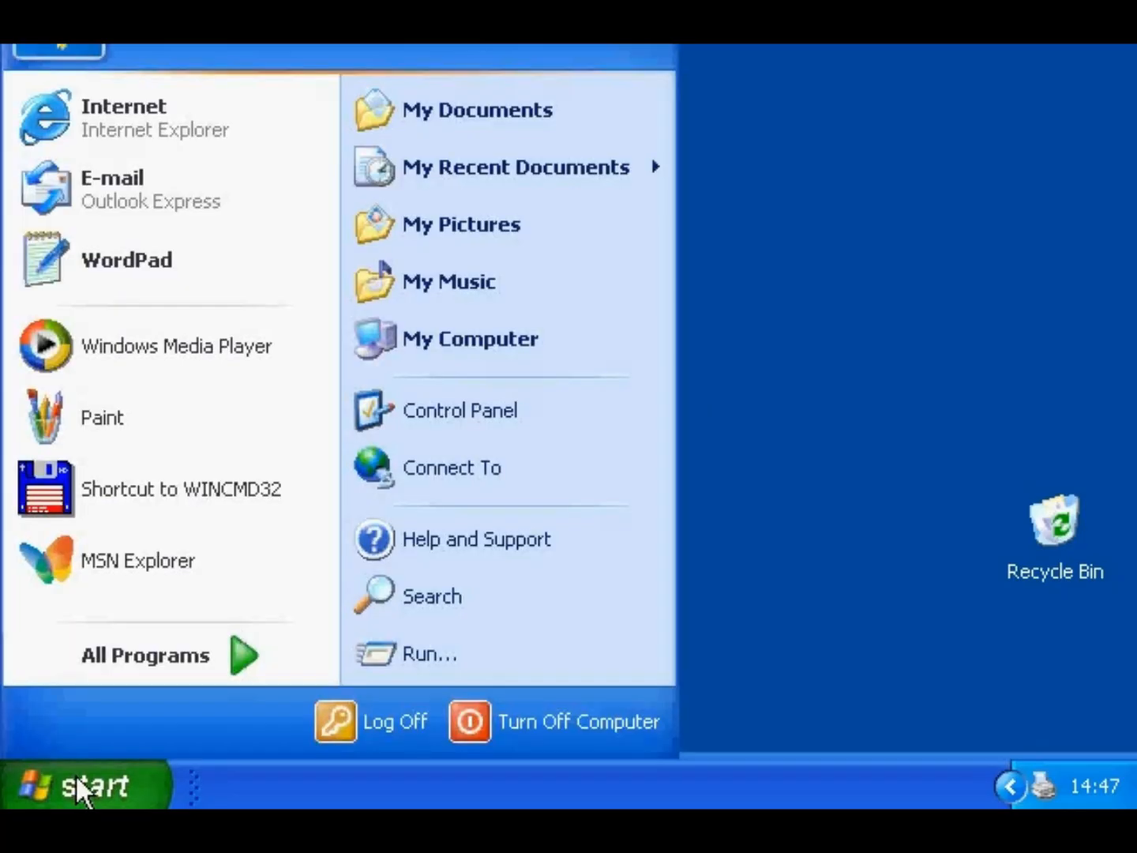
pyautogui.click(473, 344)
pyautogui.moveTo(891, 371); pyautogui.dragTo(852, 482)
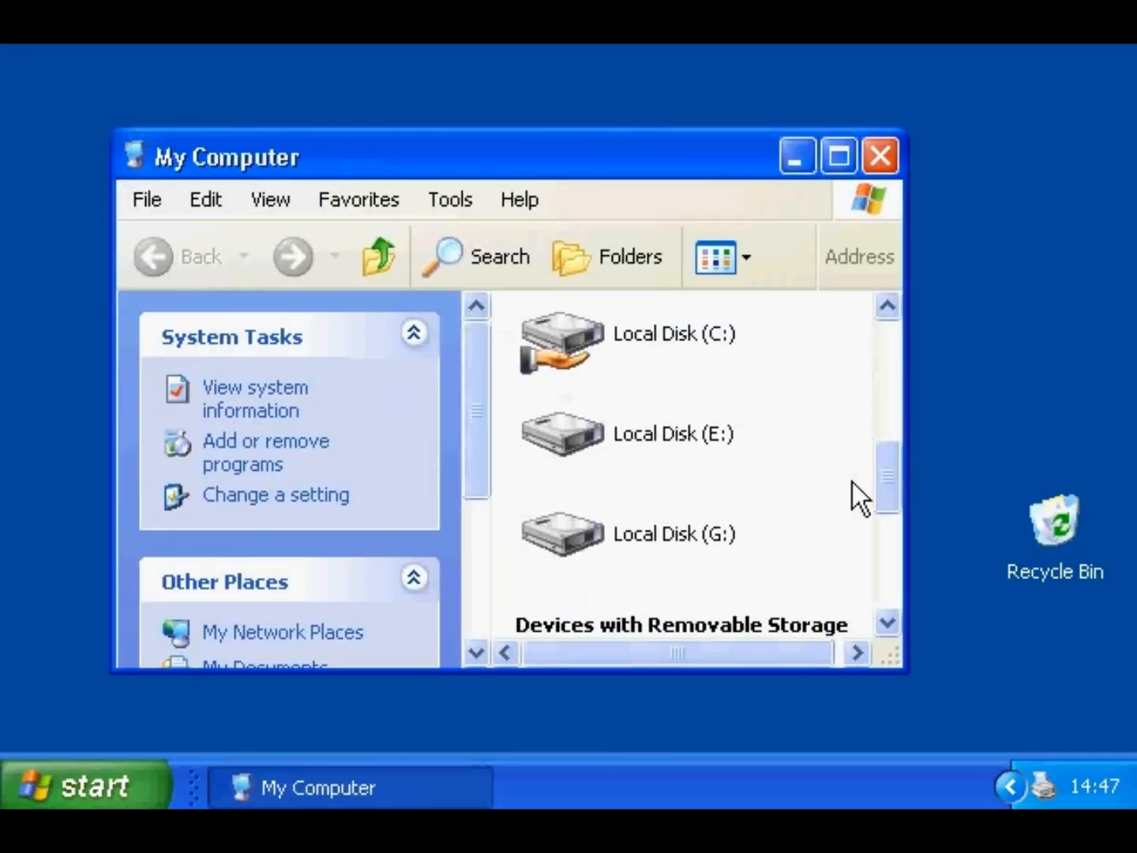
pyautogui.rightClick(556, 426)
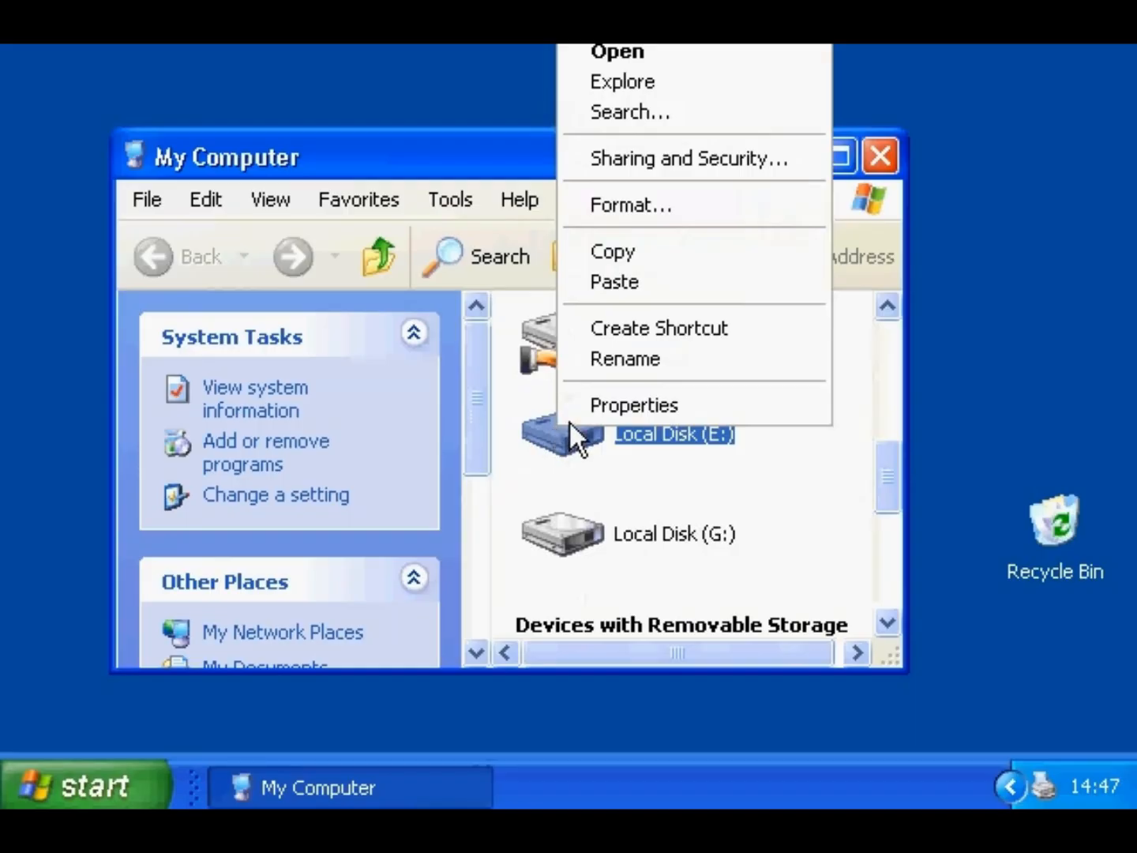
pyautogui.click(584, 409)
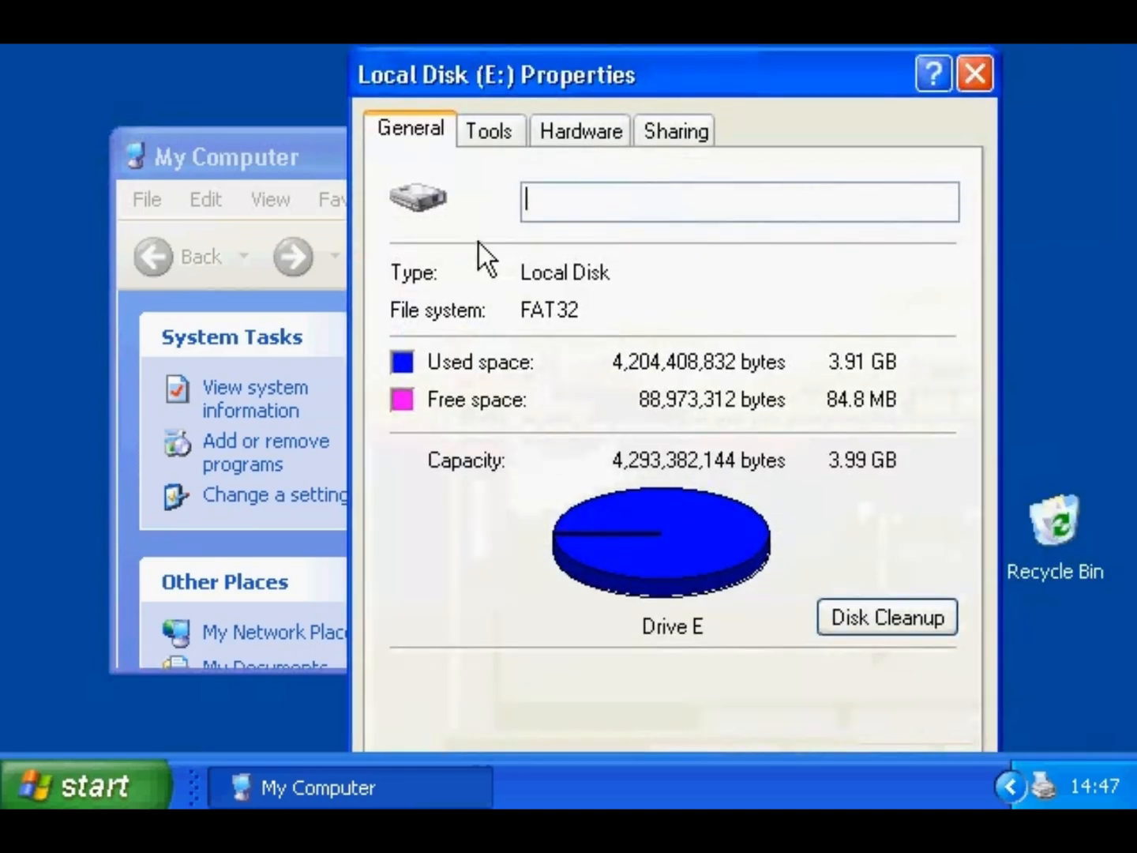
pyautogui.click(509, 128)
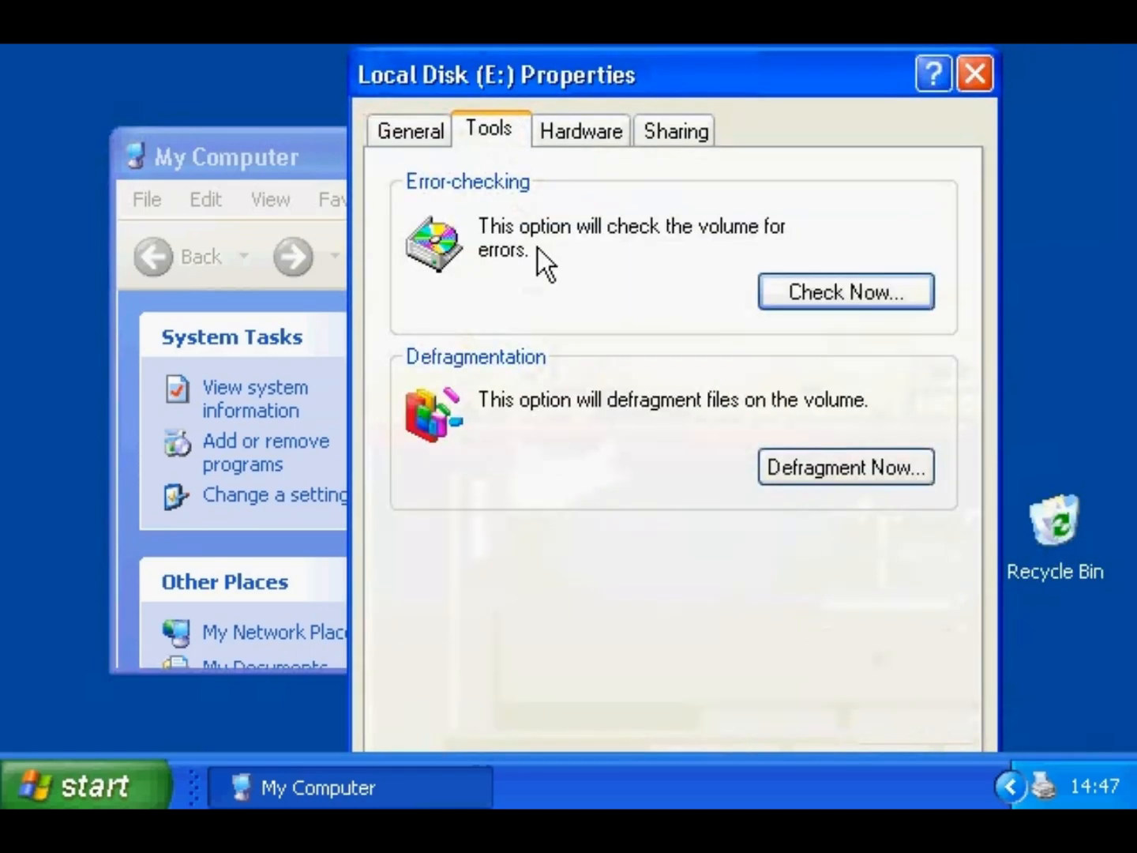
pyautogui.click(771, 303)
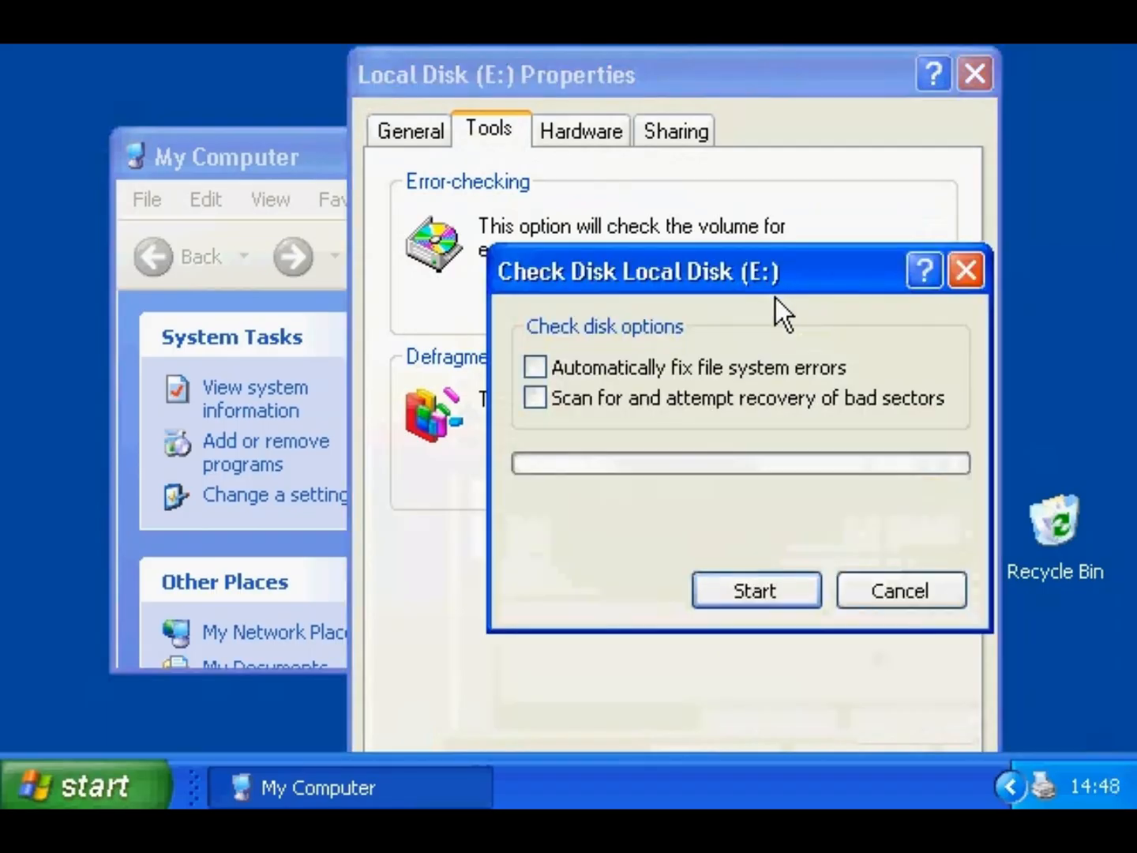
pyautogui.click(680, 369)
pyautogui.click(644, 401)
pyautogui.click(730, 591)
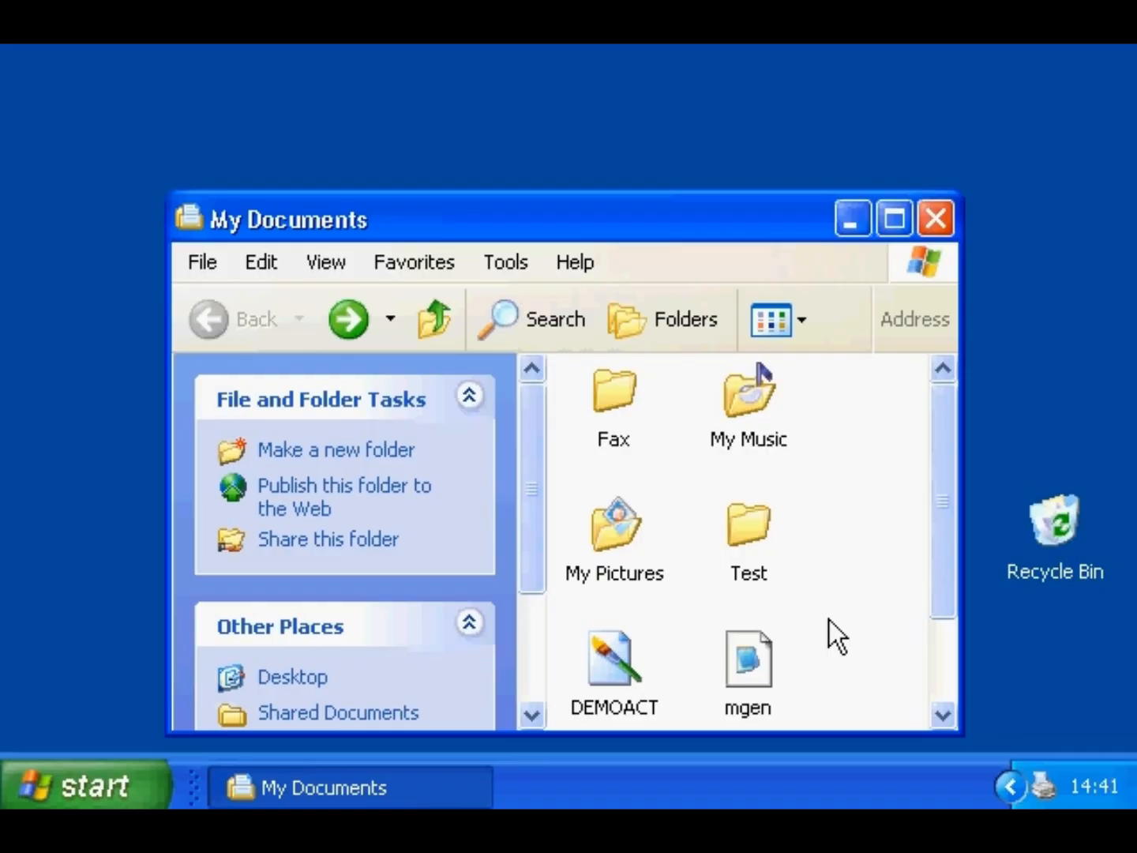
# - Open Local Disk (C:) from My Computer
pyautogui.click(94, 771)
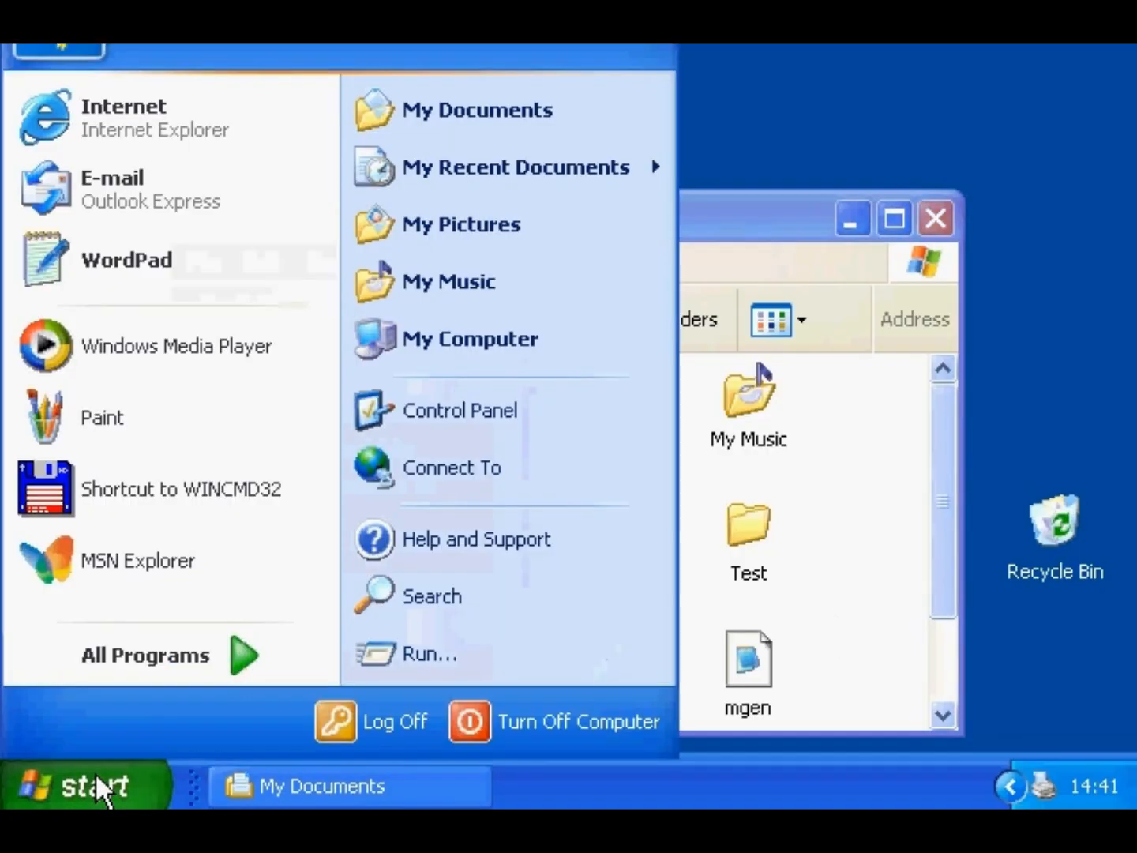
pyautogui.click(438, 341)
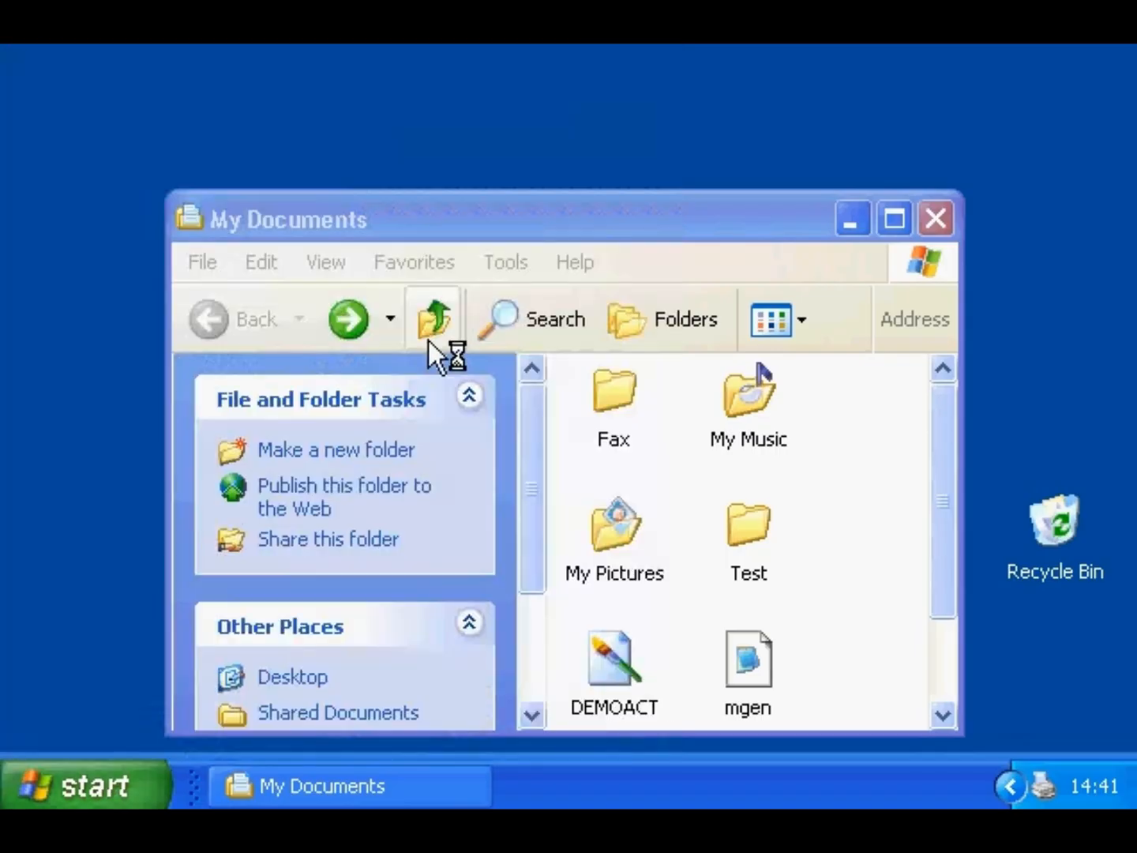
pyautogui.click(885, 514)
pyautogui.doubleClick(664, 523)
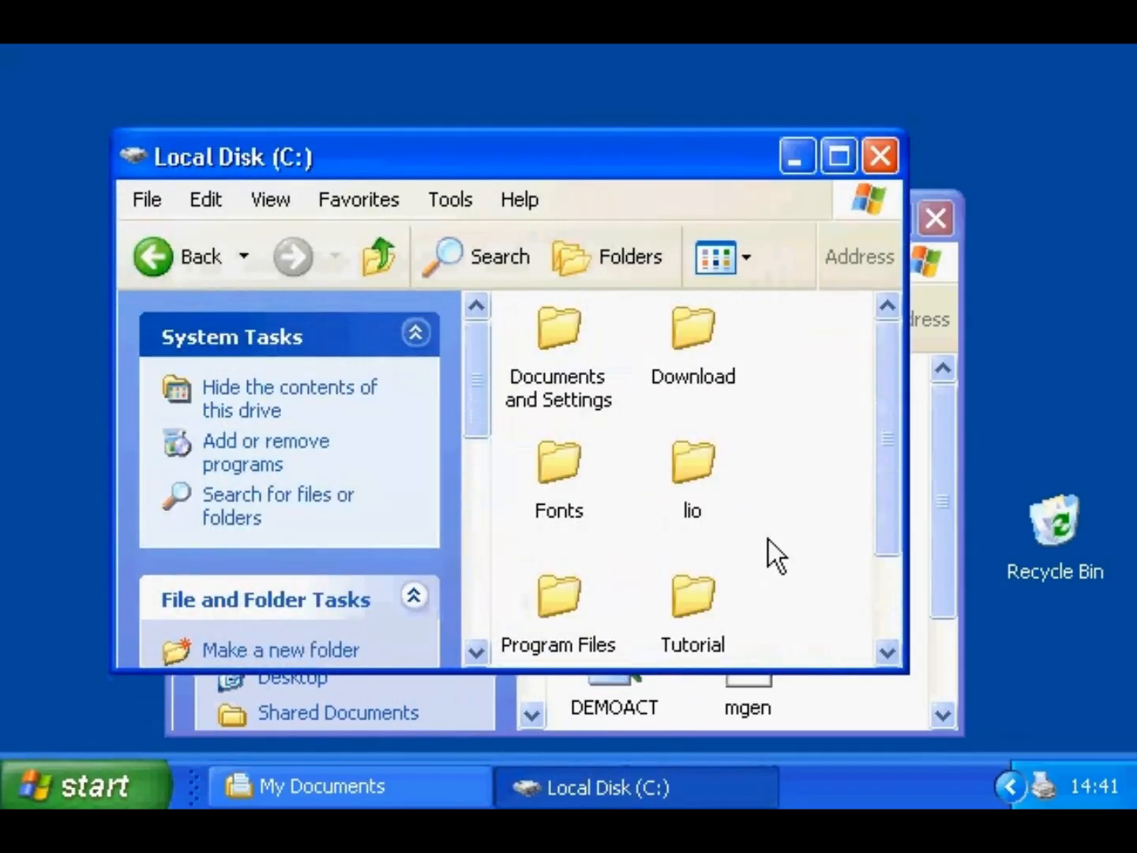
# - Create a zipped folder named 'fonts compressed' and drag the Fonts folder into it
pyautogui.rightClick(768, 539)
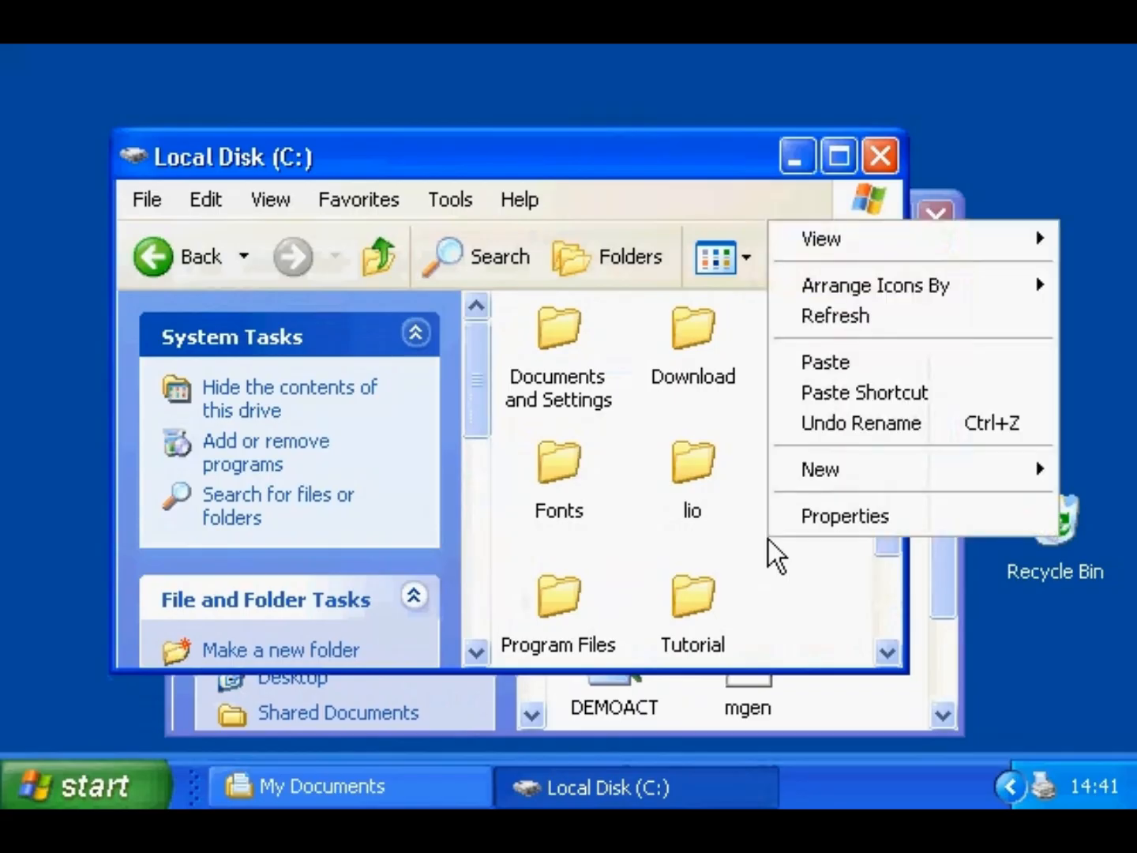
pyautogui.moveTo(786, 480)
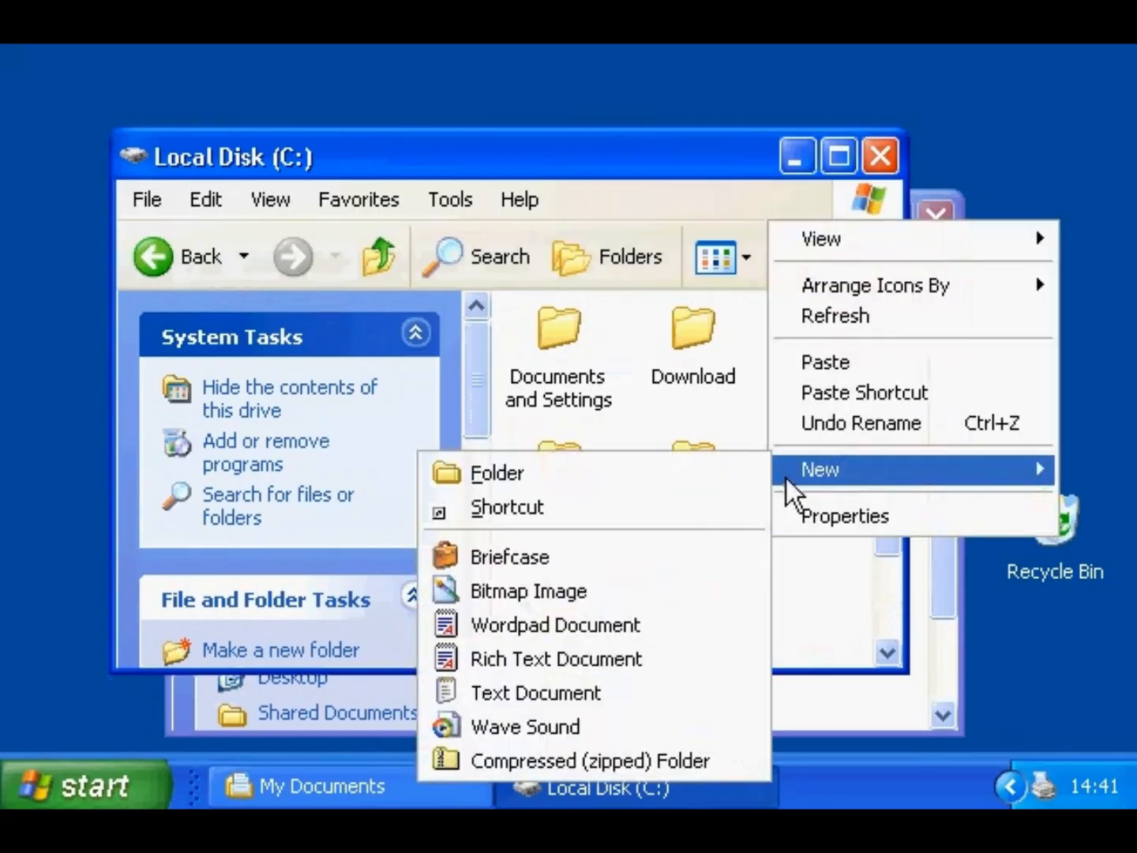
pyautogui.click(670, 760)
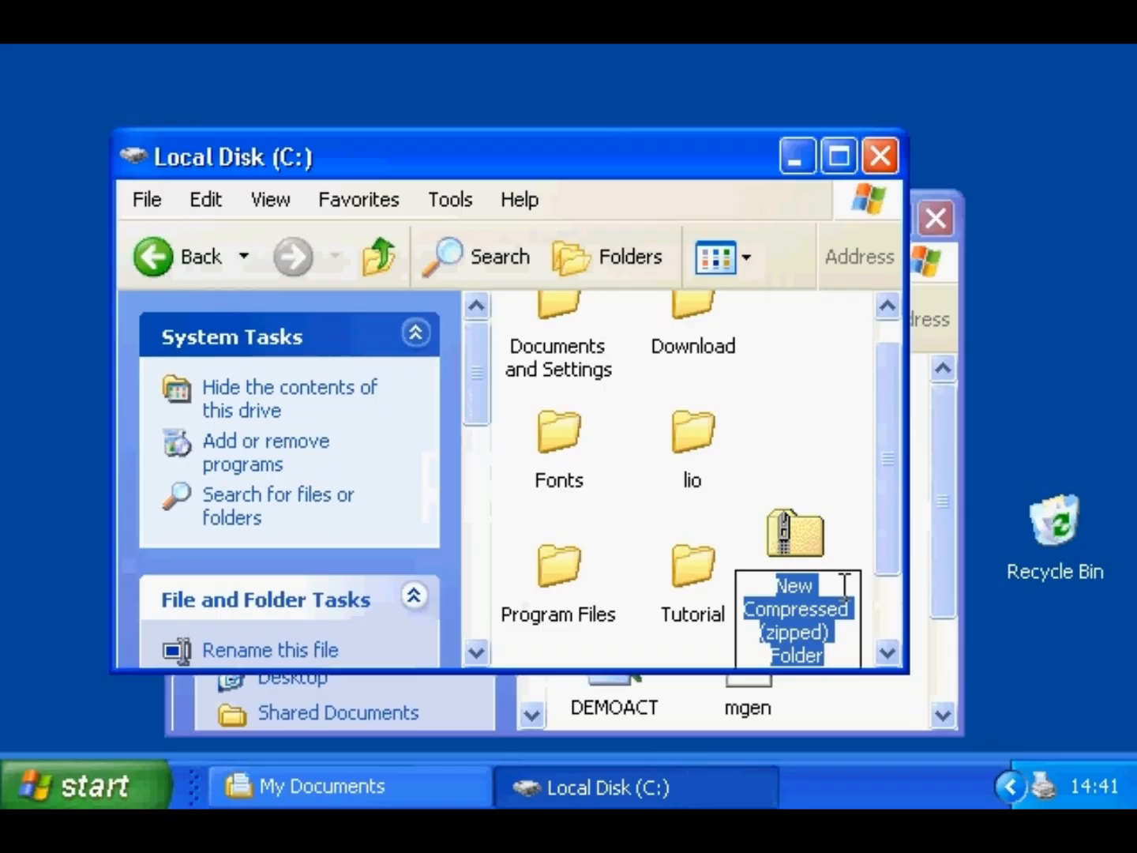
pyautogui.write('font')
pyautogui.write('s compressed')
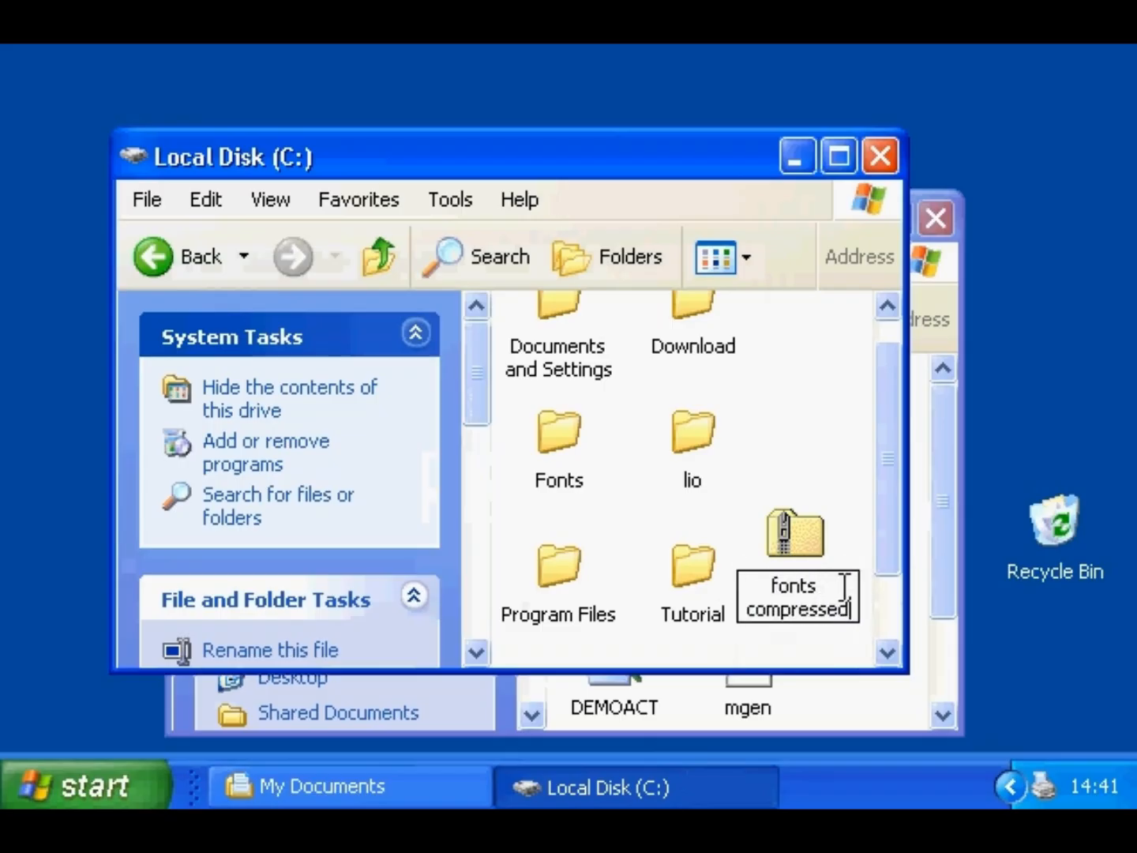
pyautogui.press('Return')
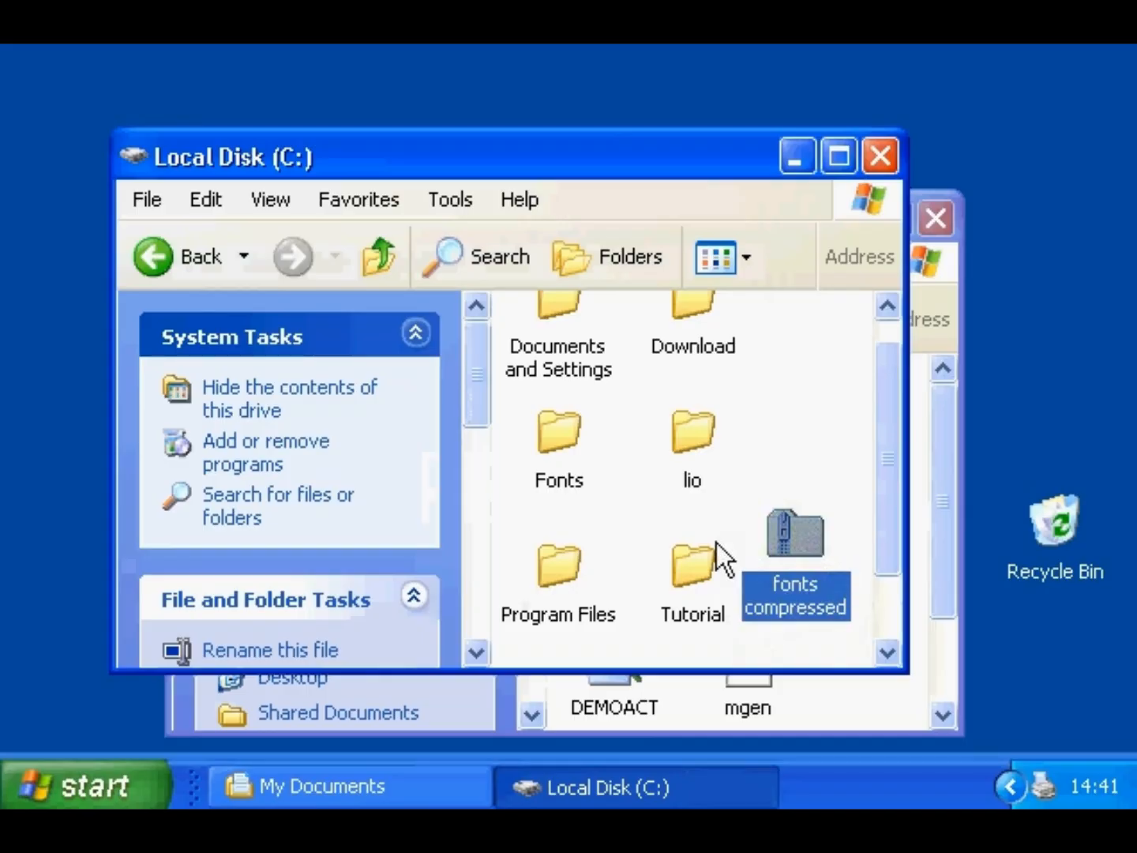
pyautogui.moveTo(570, 435); pyautogui.dragTo(791, 531)
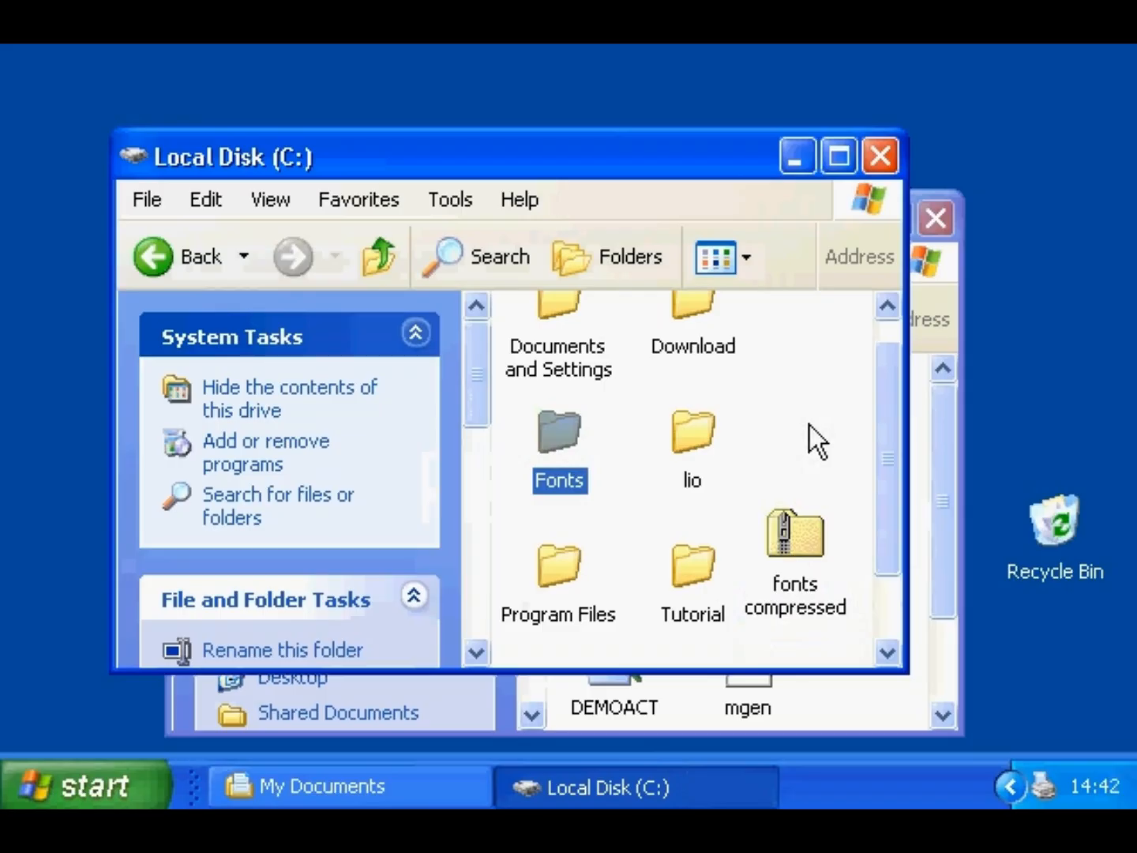
# - Delete DIEGO1-L.FOT and GISMONDA from the Fonts folder inside the zipped fonts archive
pyautogui.doubleClick(793, 539)
pyautogui.doubleClick(559, 330)
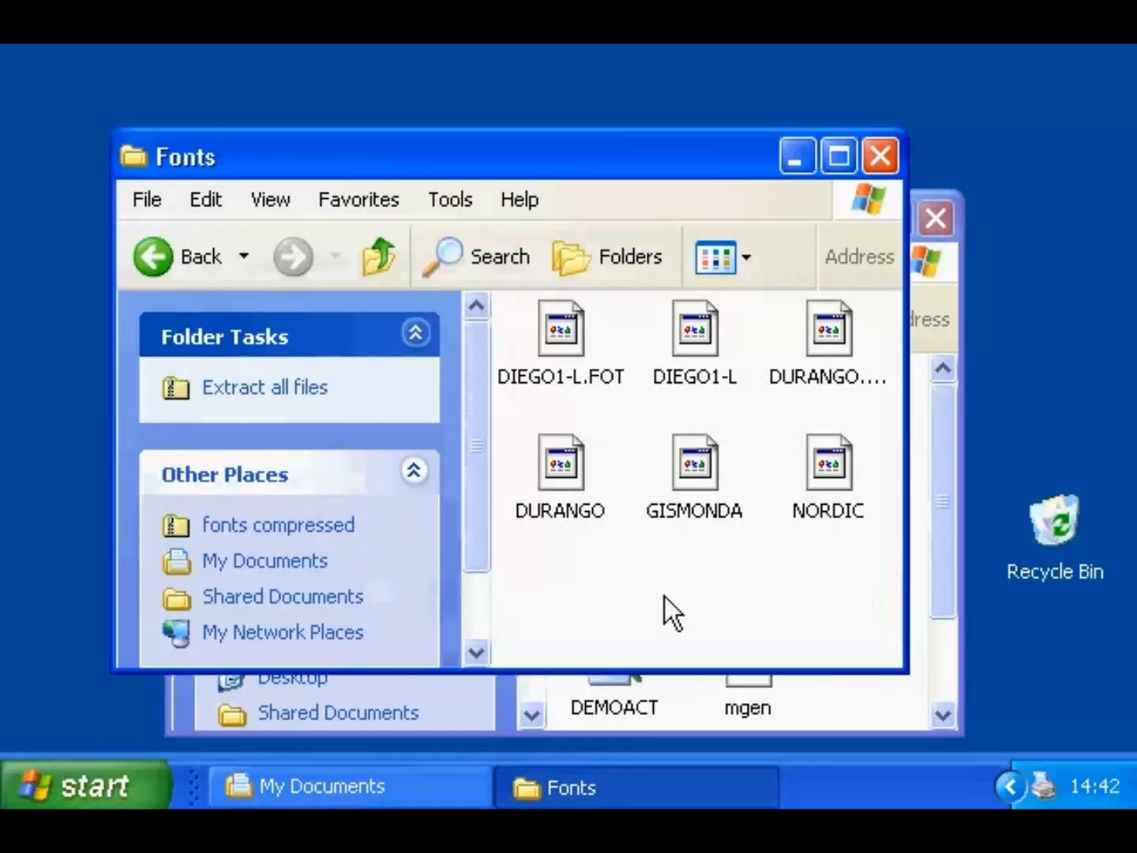
pyautogui.click(550, 323)
pyautogui.keyDown('ctrl'); pyautogui.click(702, 476); pyautogui.keyUp('ctrl')
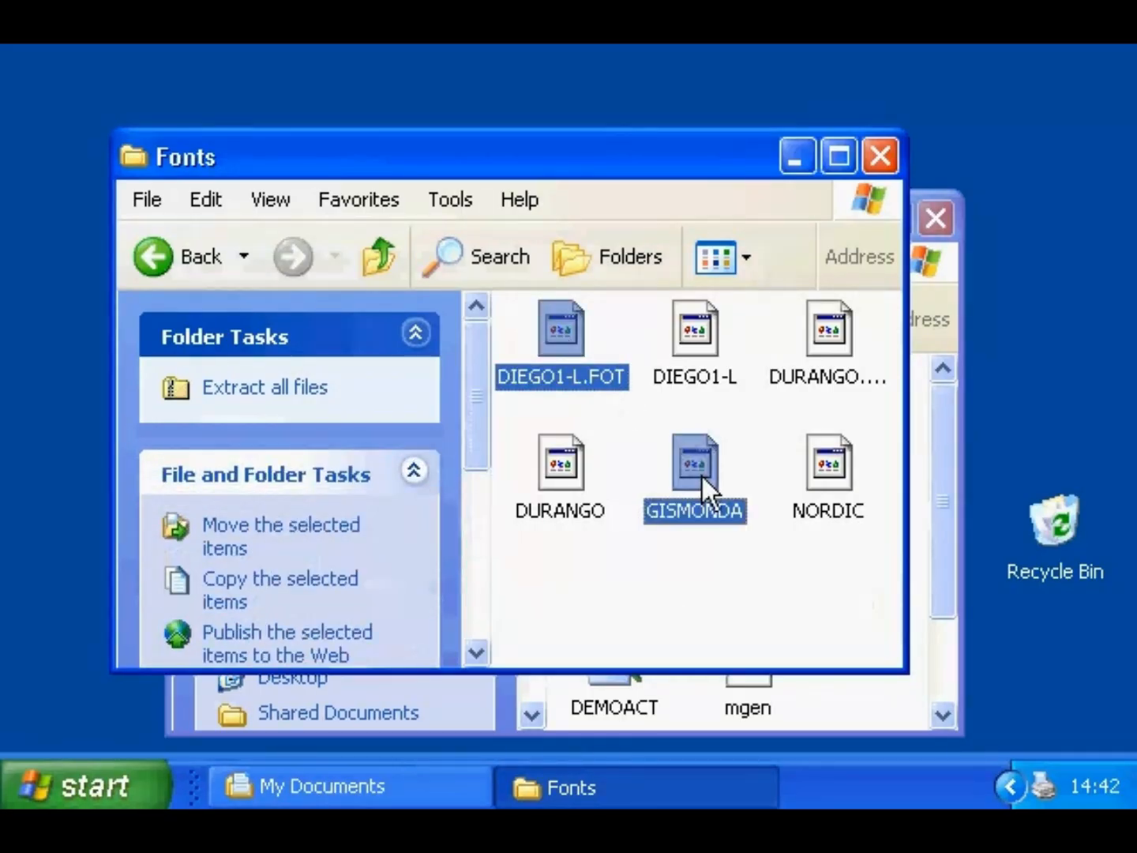
pyautogui.press('Delete')
pyautogui.click(531, 465)
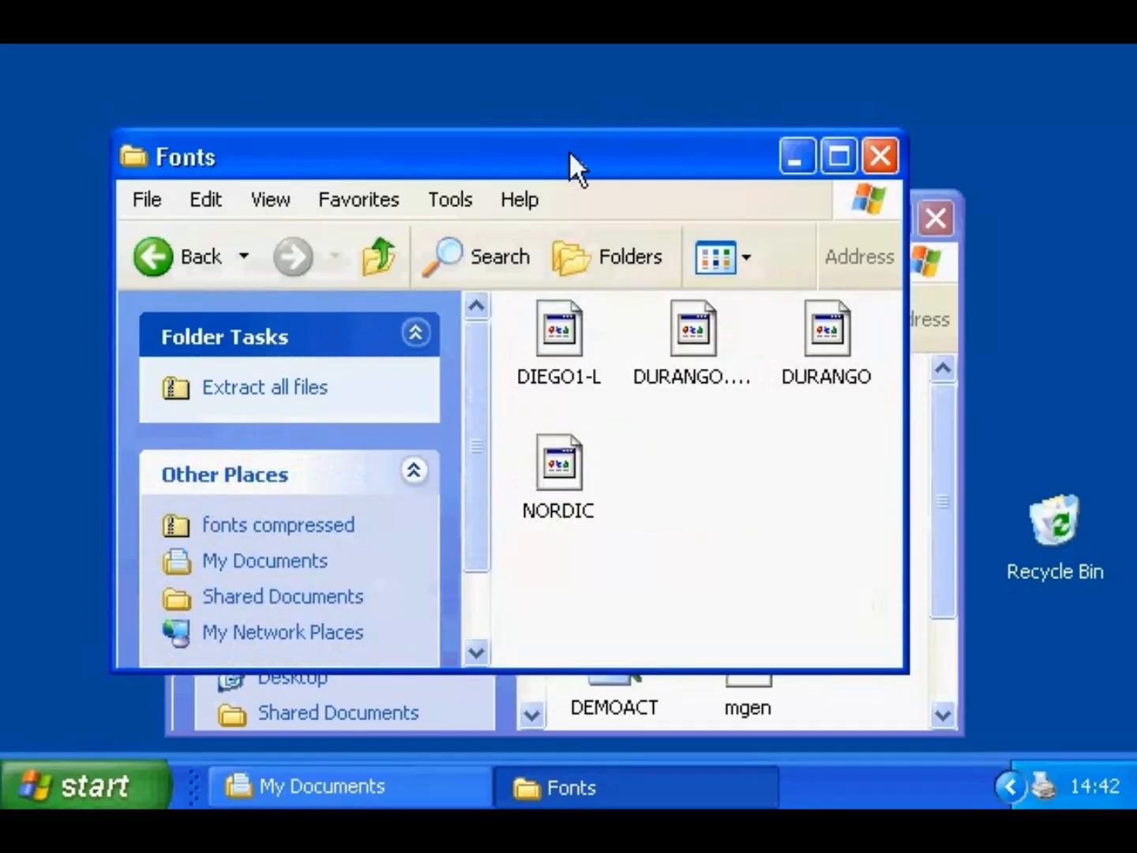
# - Copy DURANGO.FOT into the Test folder and check that the copy arrived
pyautogui.moveTo(569, 149); pyautogui.dragTo(350, 157)
pyautogui.click(484, 337)
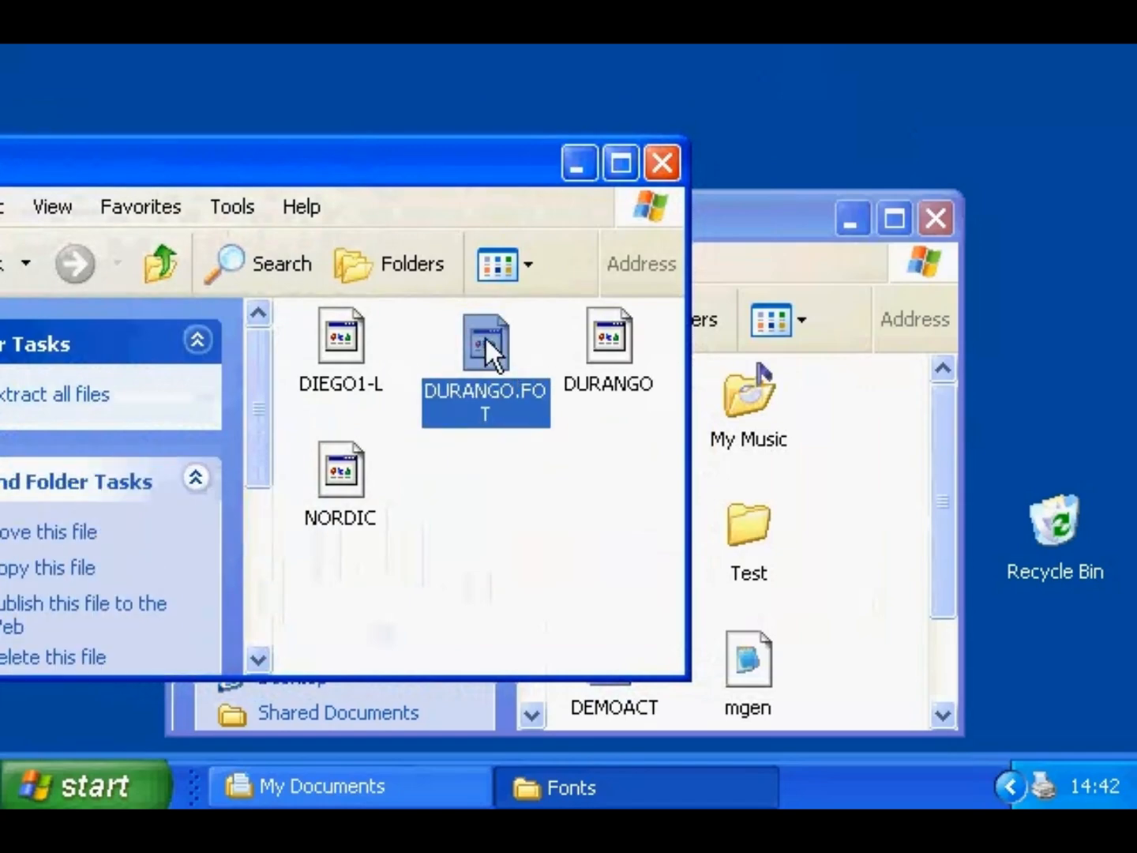
pyautogui.moveTo(484, 335); pyautogui.dragTo(747, 524)
pyautogui.doubleClick(747, 525)
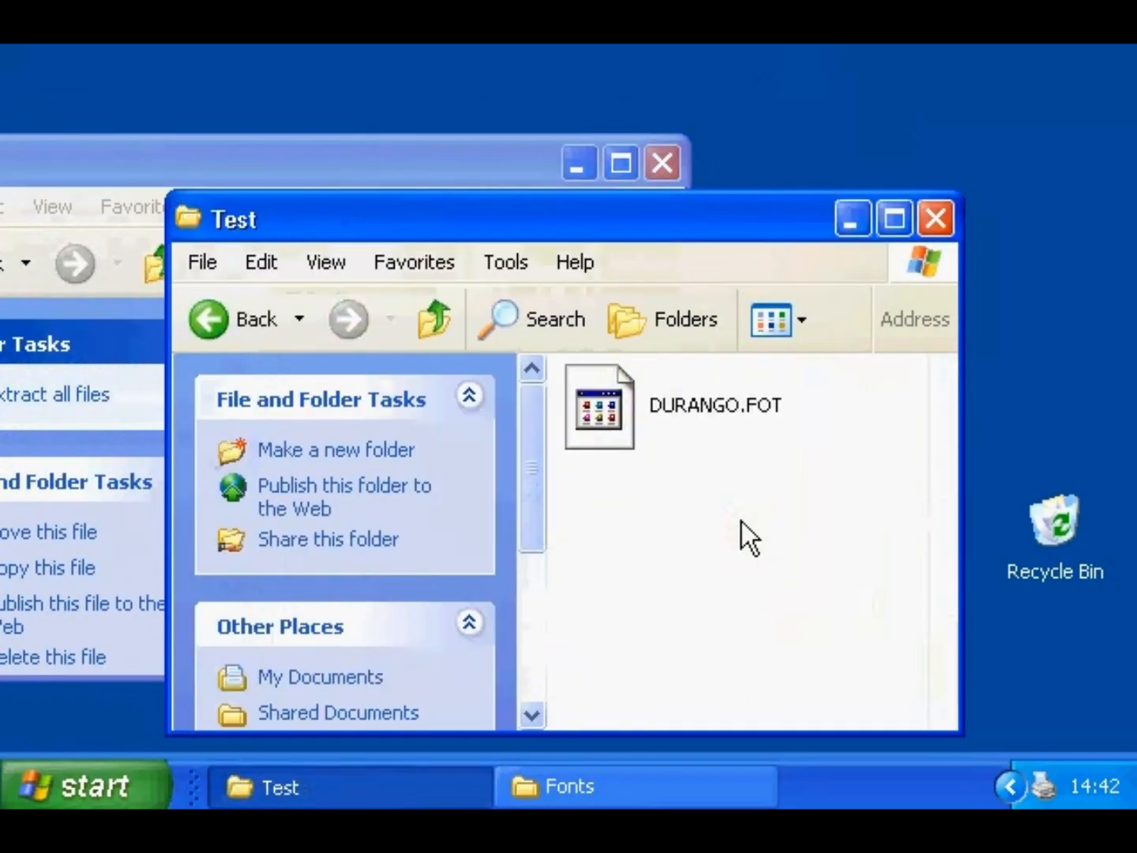
pyautogui.click(484, 165)
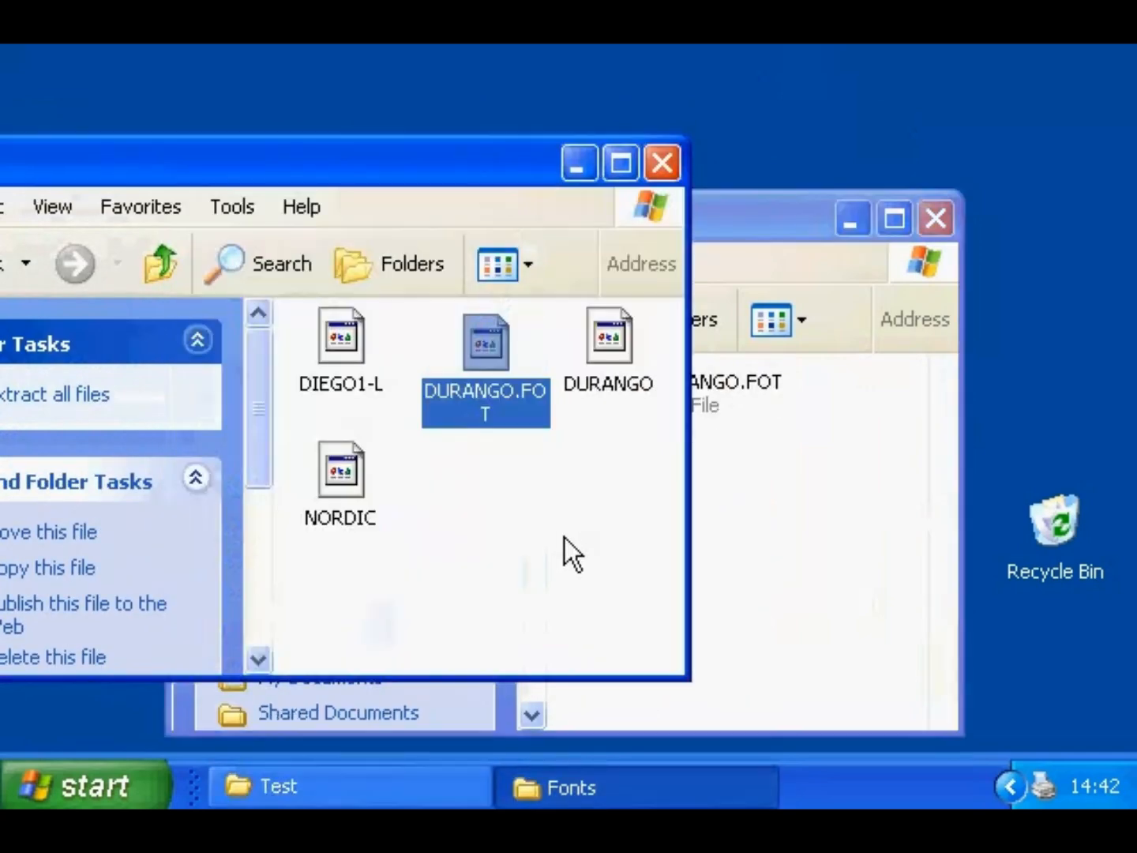
pyautogui.rightClick(565, 539)
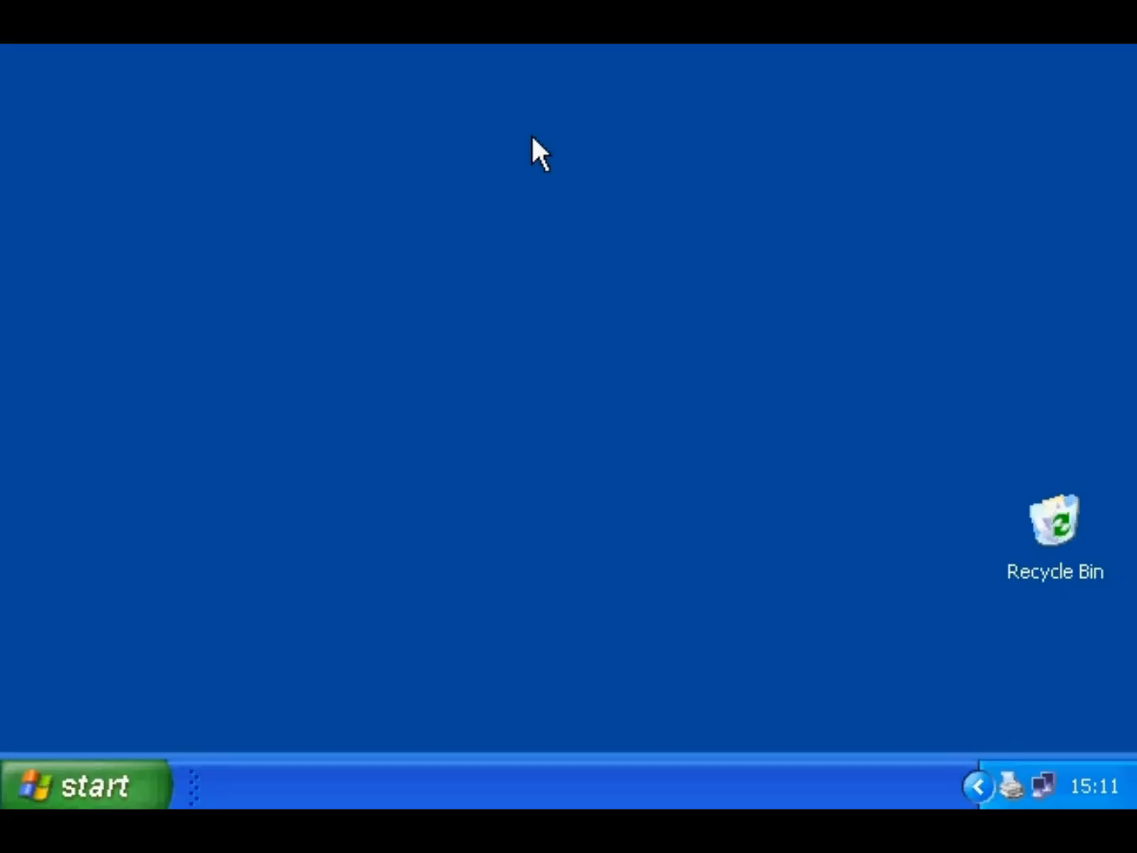
# - Open the Properties of Local Disk (D:) from My Computer
pyautogui.click(107, 782)
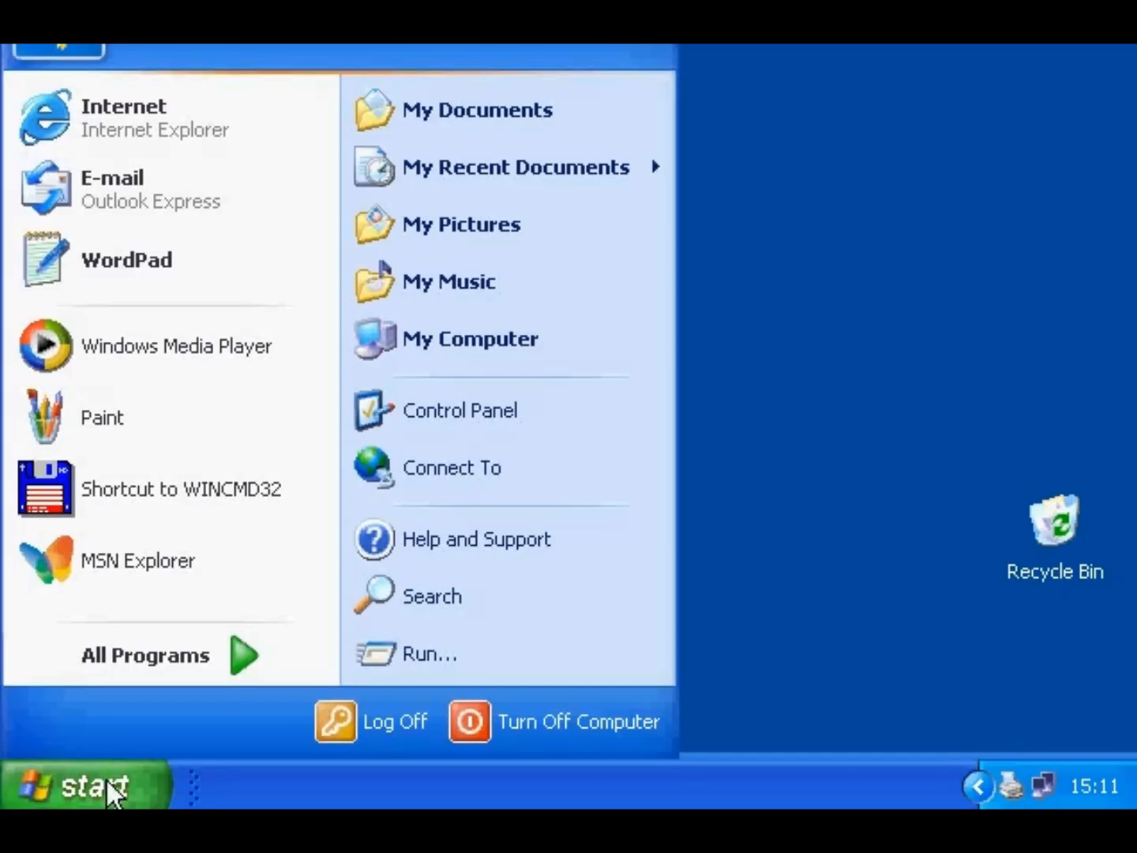
pyautogui.click(411, 355)
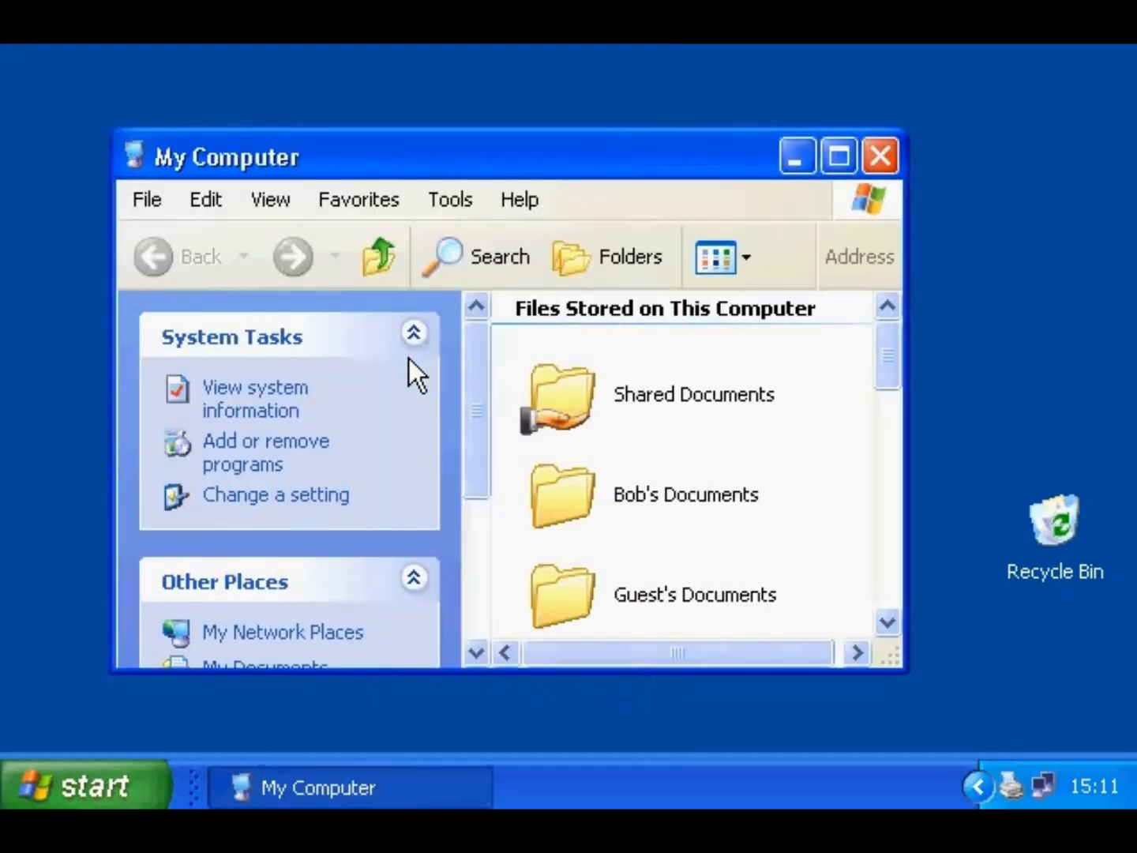
pyautogui.moveTo(883, 353); pyautogui.dragTo(818, 473)
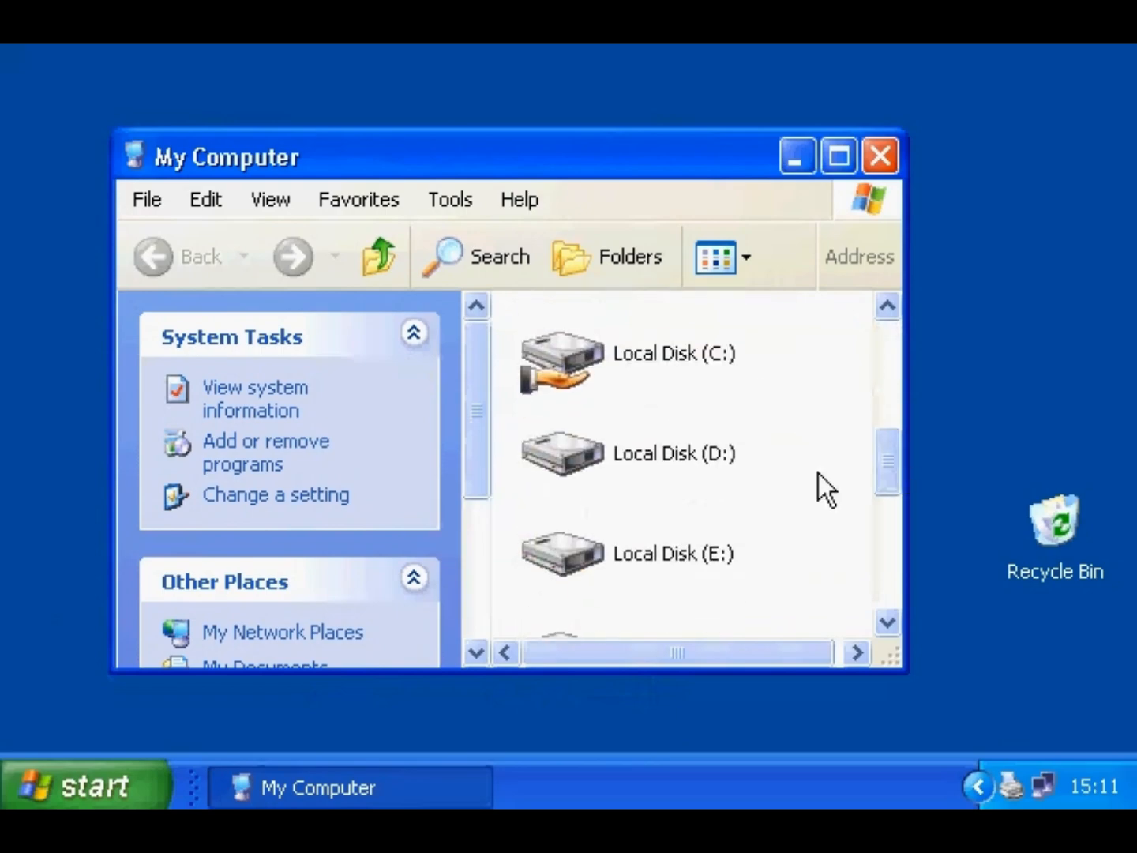
pyautogui.rightClick(673, 462)
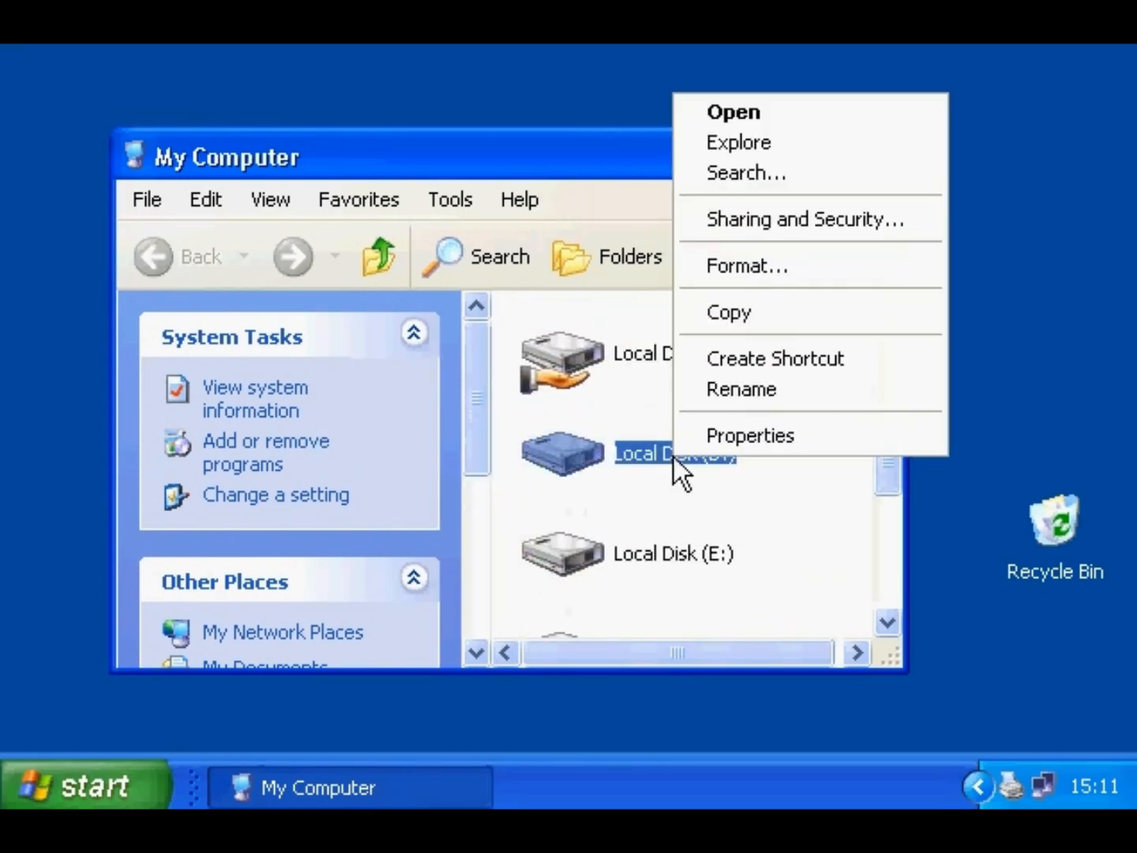
pyautogui.click(688, 441)
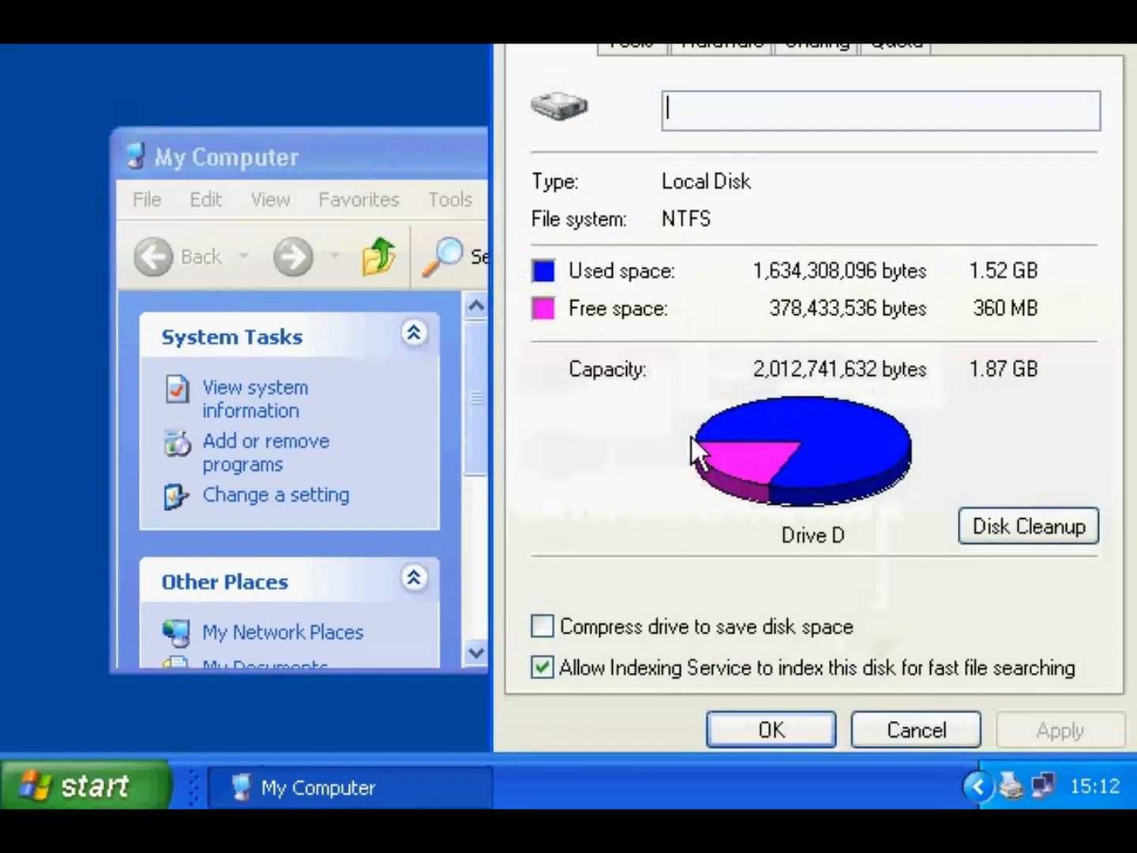
# - Compress drive D, applying it to all subfolders and files
pyautogui.moveTo(700, 44); pyautogui.dragTo(621, 71)
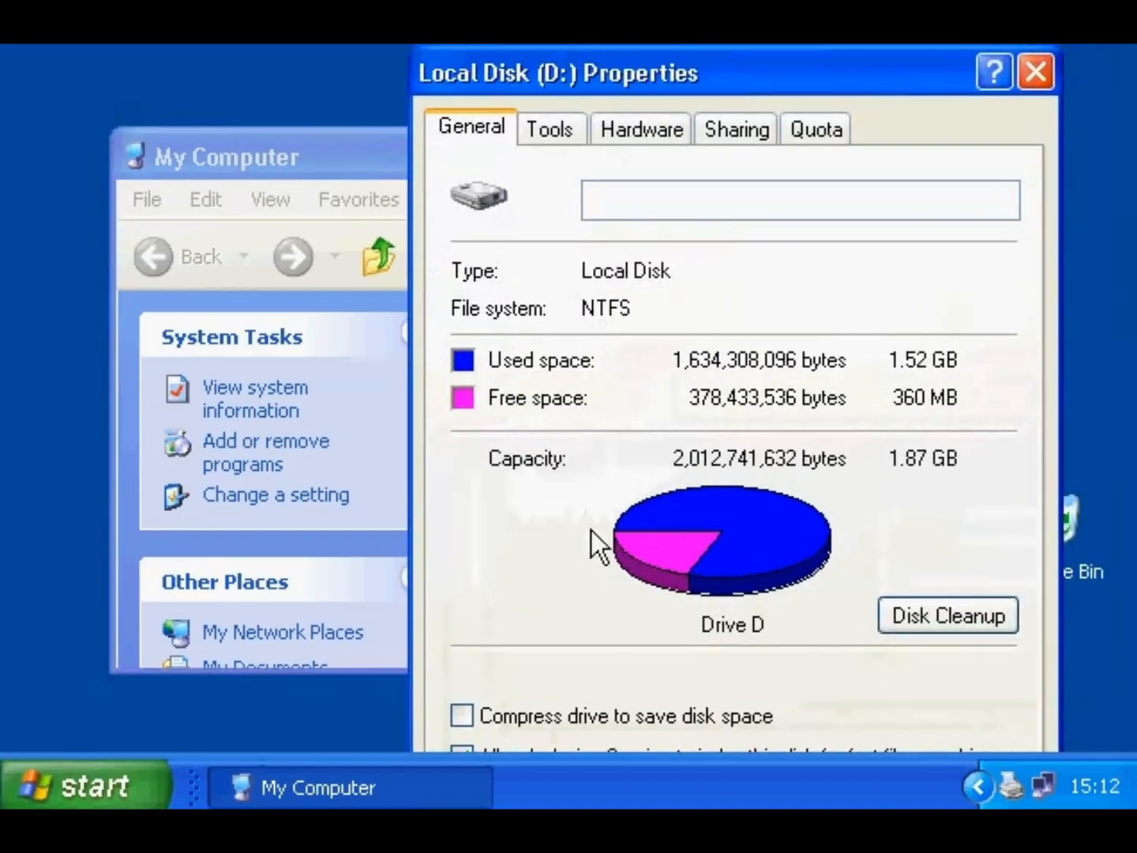
pyautogui.click(579, 713)
pyautogui.moveTo(660, 82); pyautogui.dragTo(645, 19)
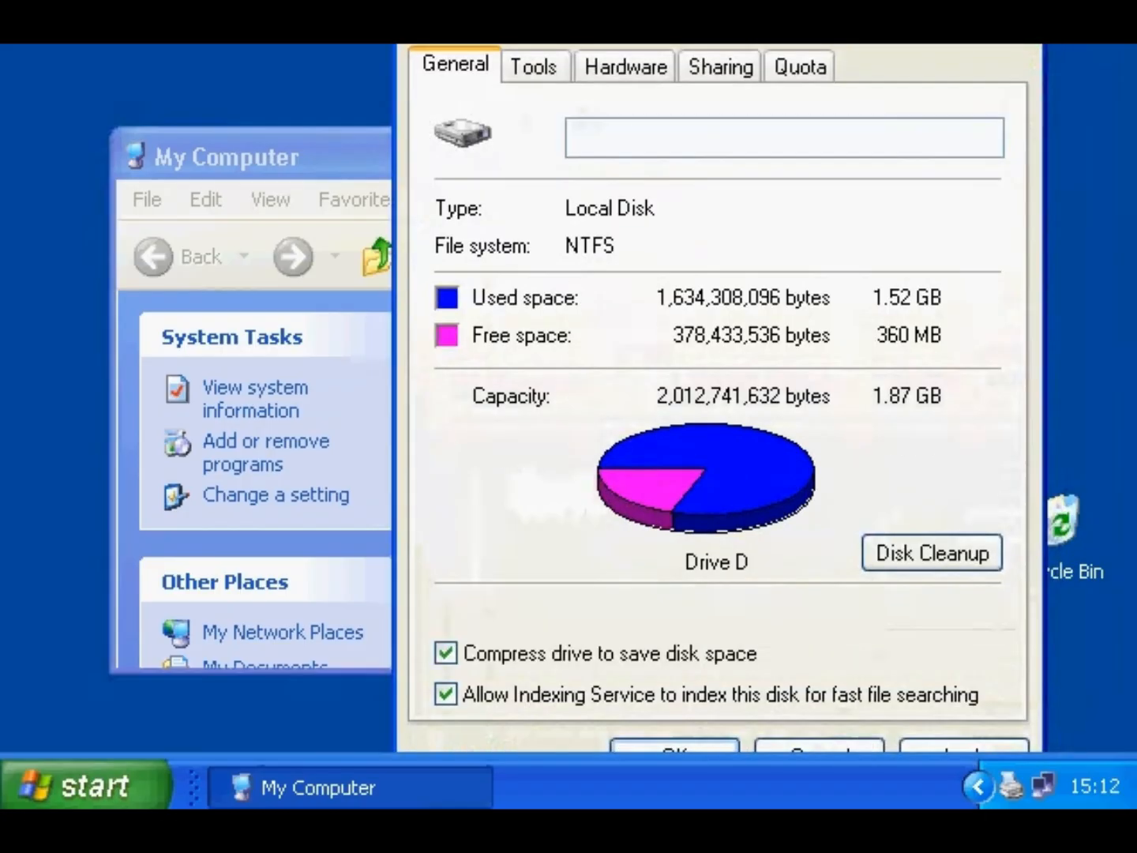
pyautogui.click(684, 744)
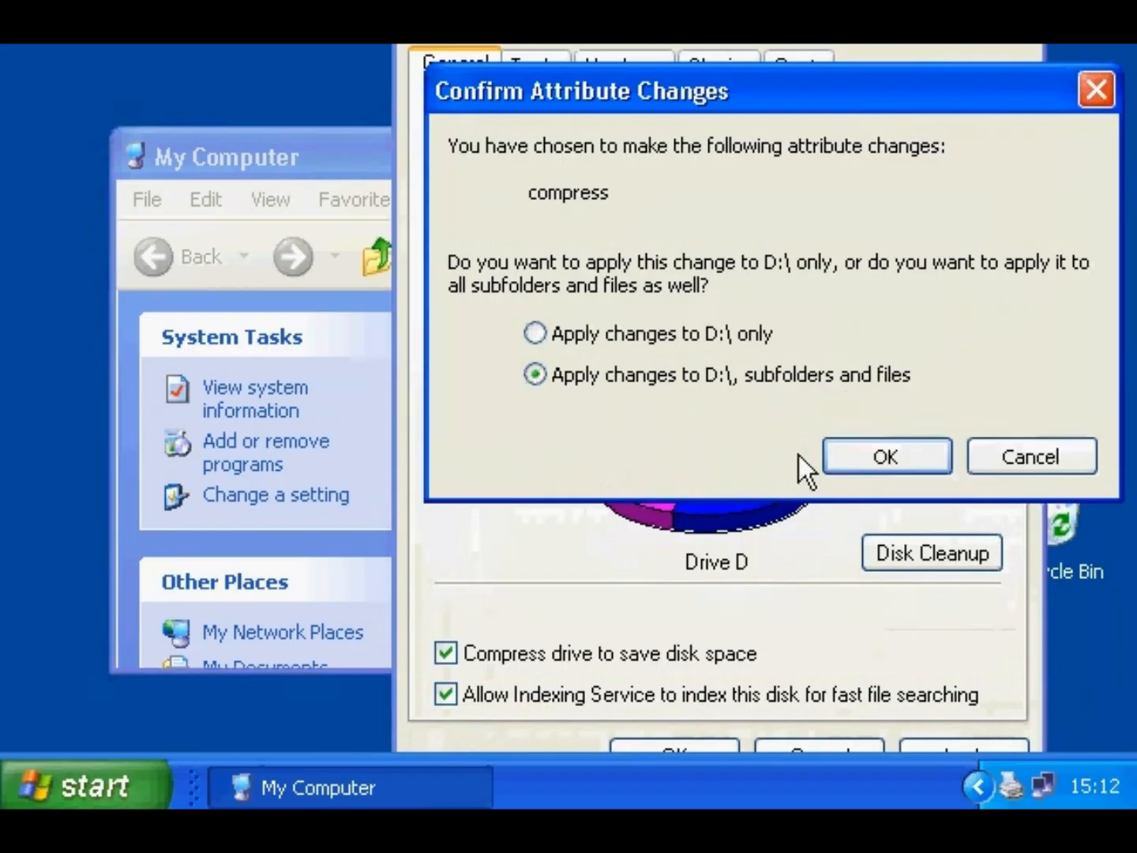
pyautogui.click(911, 455)
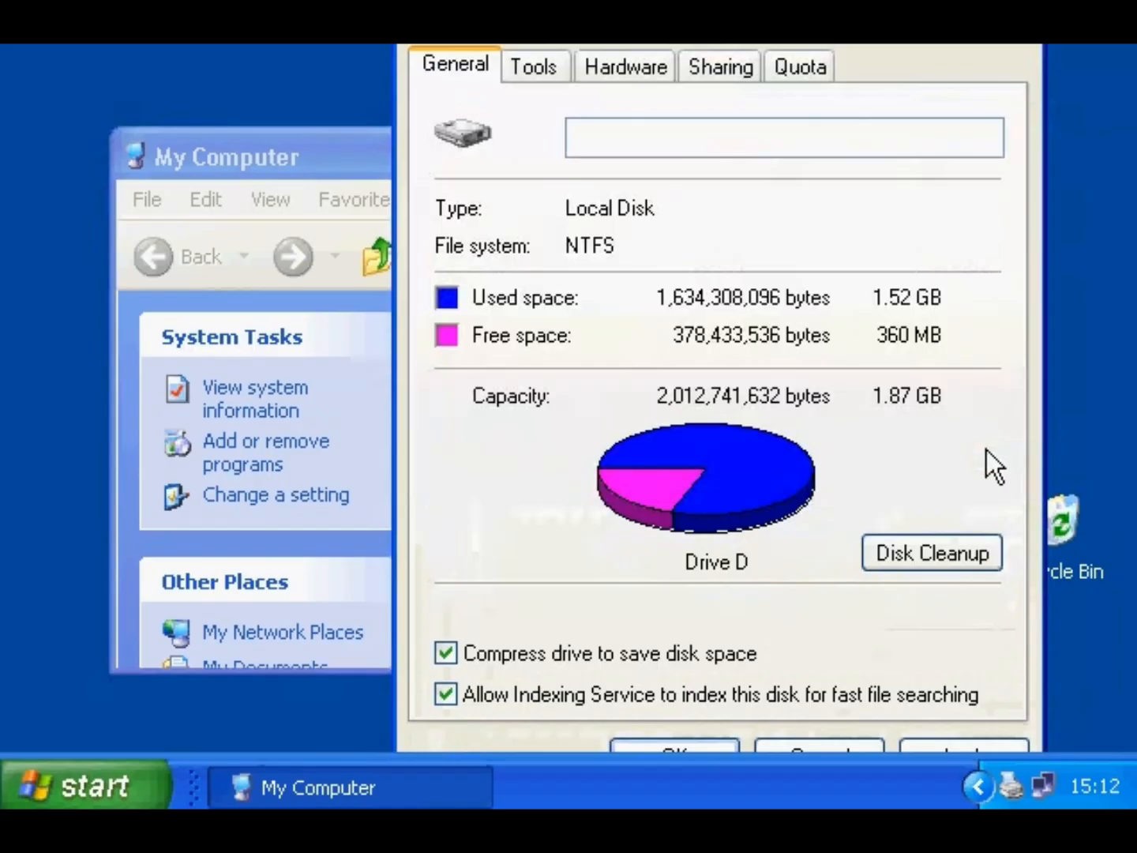
# - Turn drive D compression back off and close its properties
pyautogui.click(587, 654)
pyautogui.moveTo(655, 53); pyautogui.dragTo(643, 6)
pyautogui.click(664, 695)
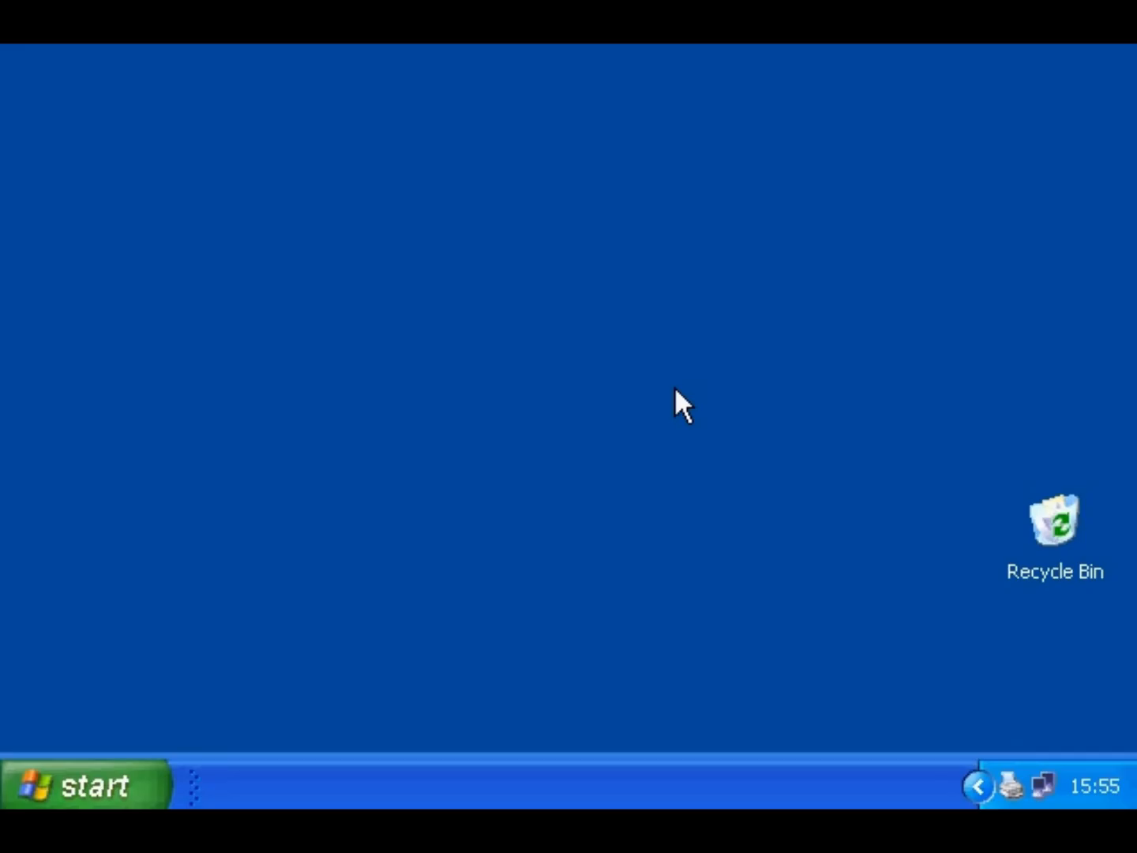
pyautogui.click(123, 778)
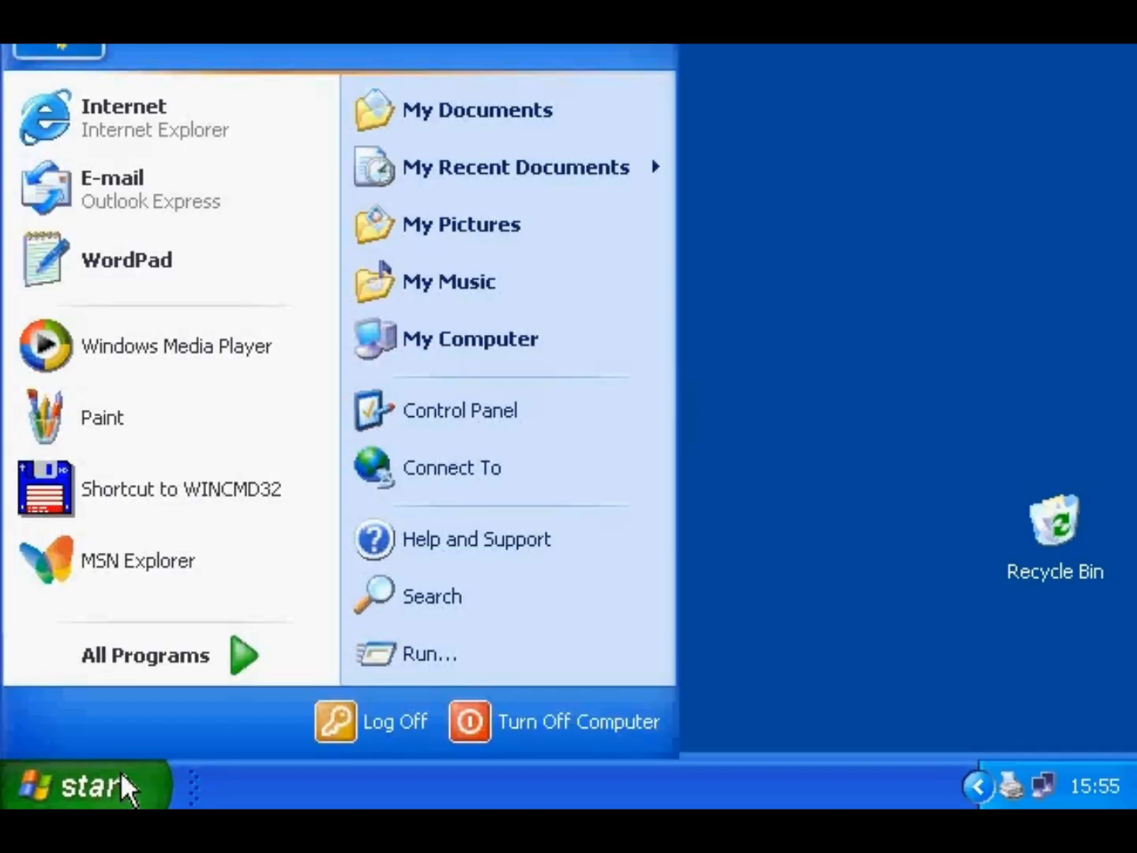
pyautogui.click(451, 346)
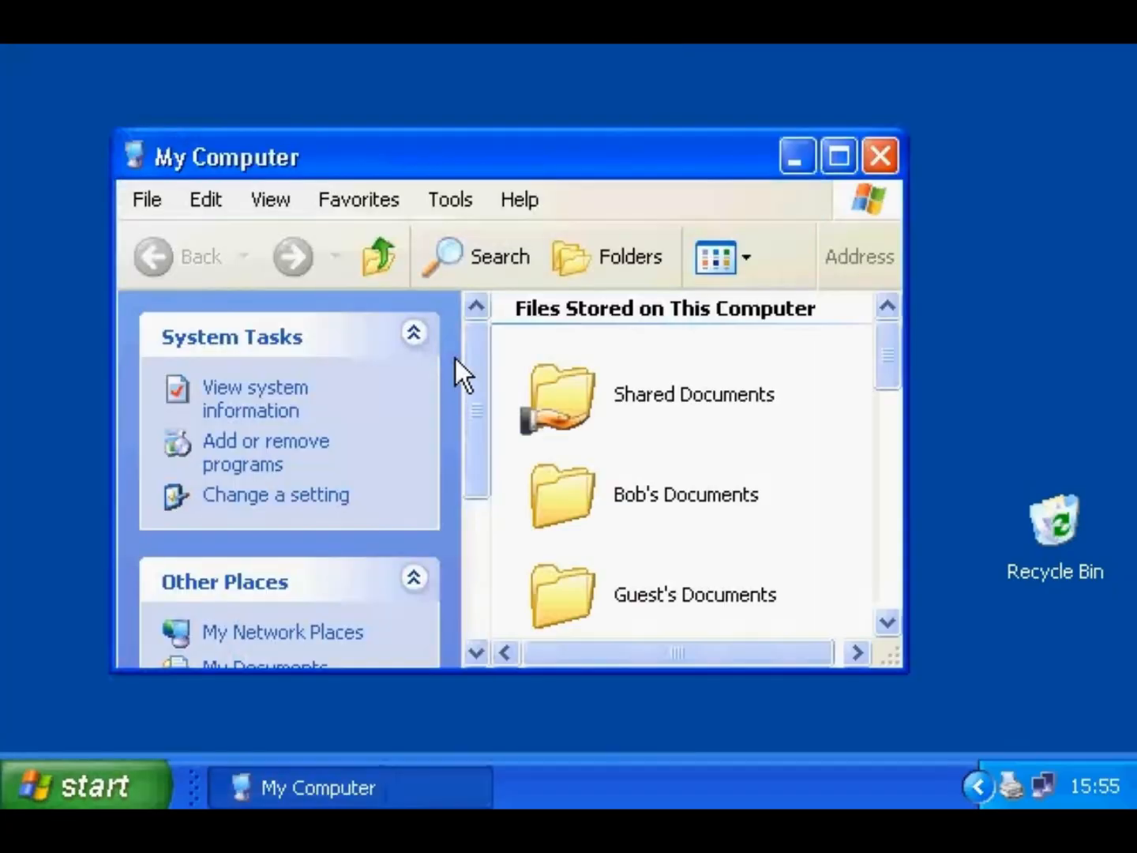
pyautogui.scroll(-5, 868, 473)
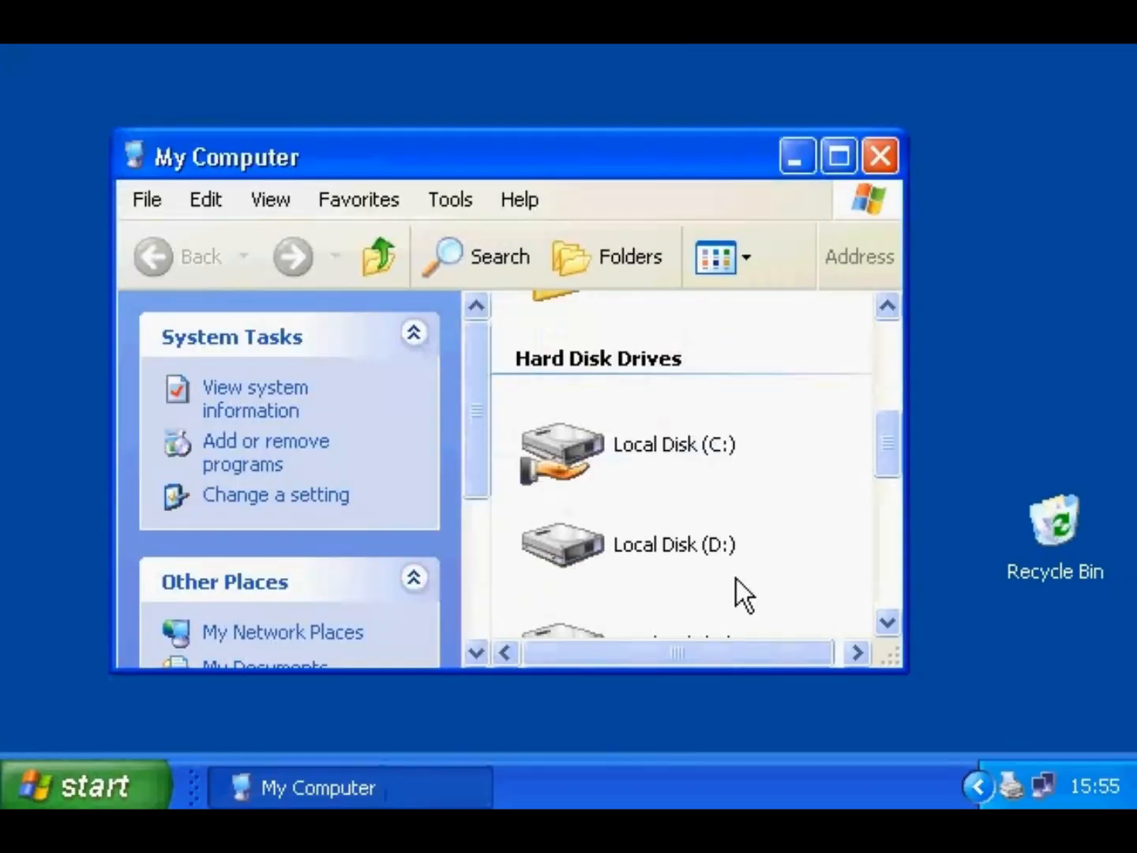
pyautogui.rightClick(664, 545)
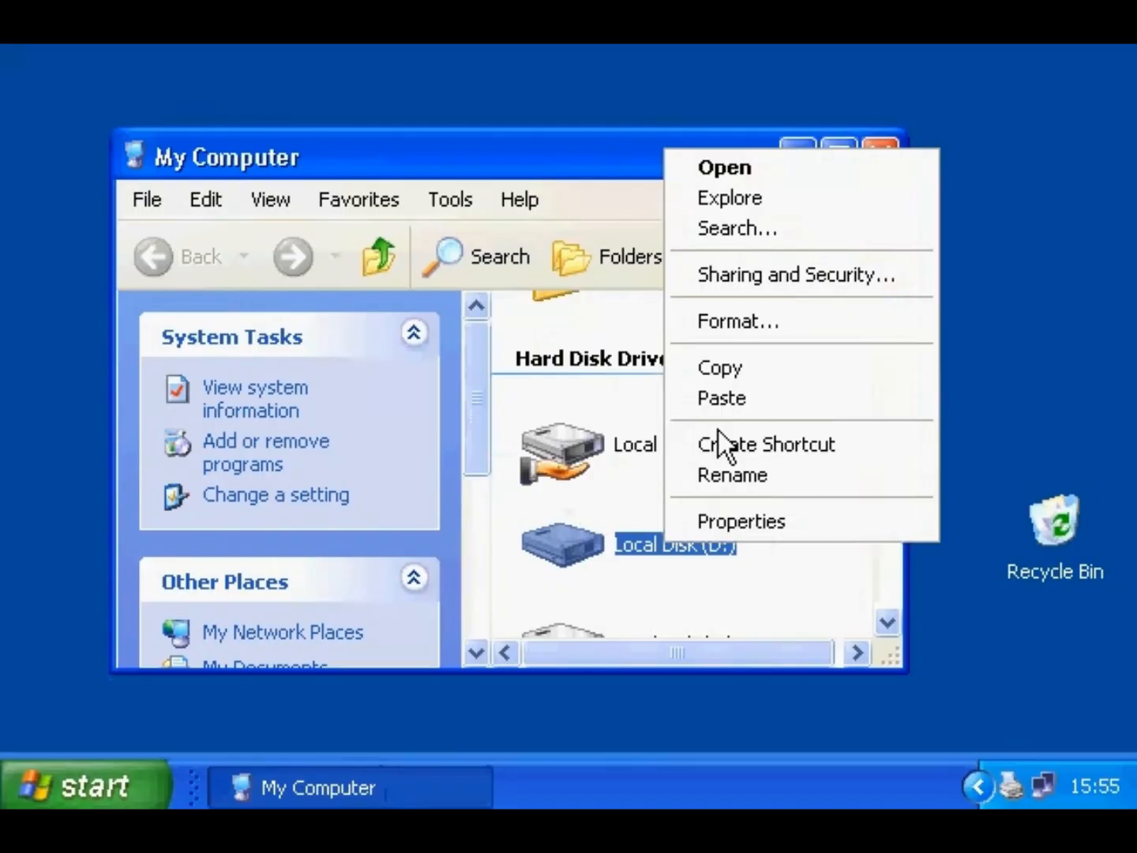
pyautogui.click(700, 331)
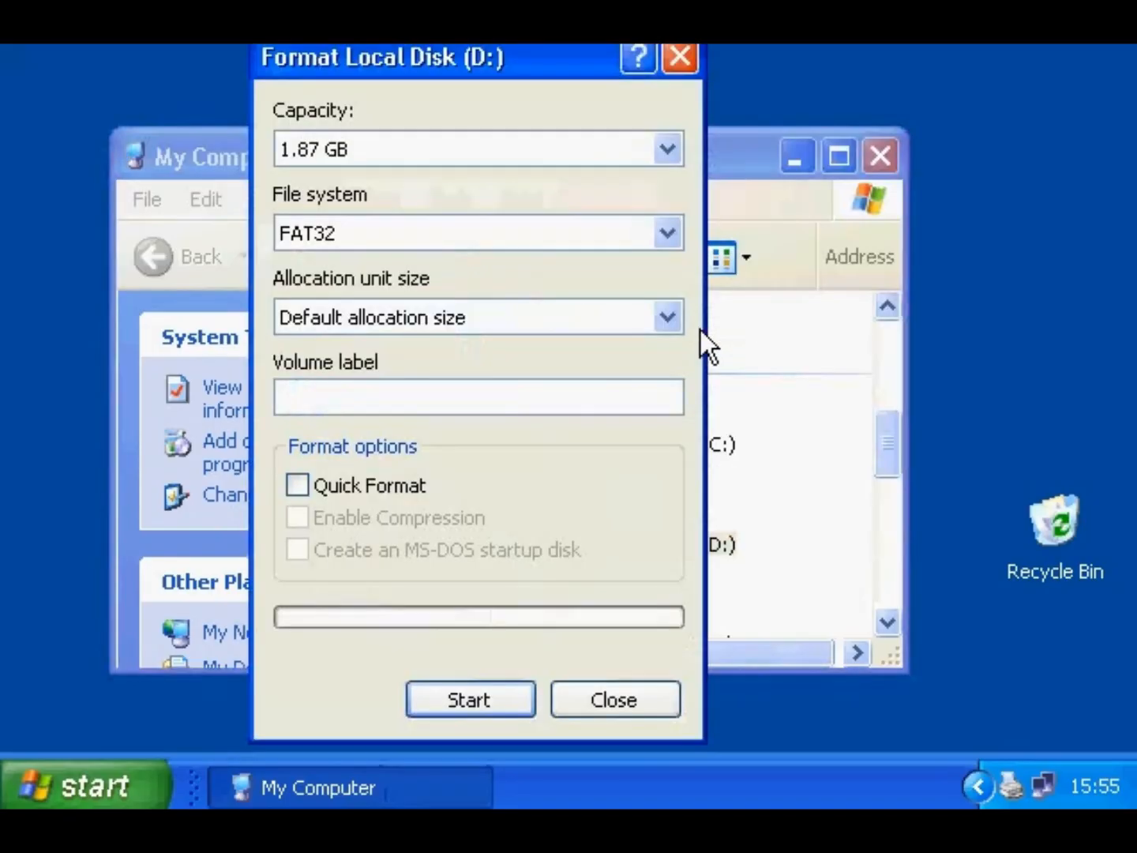
pyautogui.moveTo(542, 67); pyautogui.dragTo(601, 116)
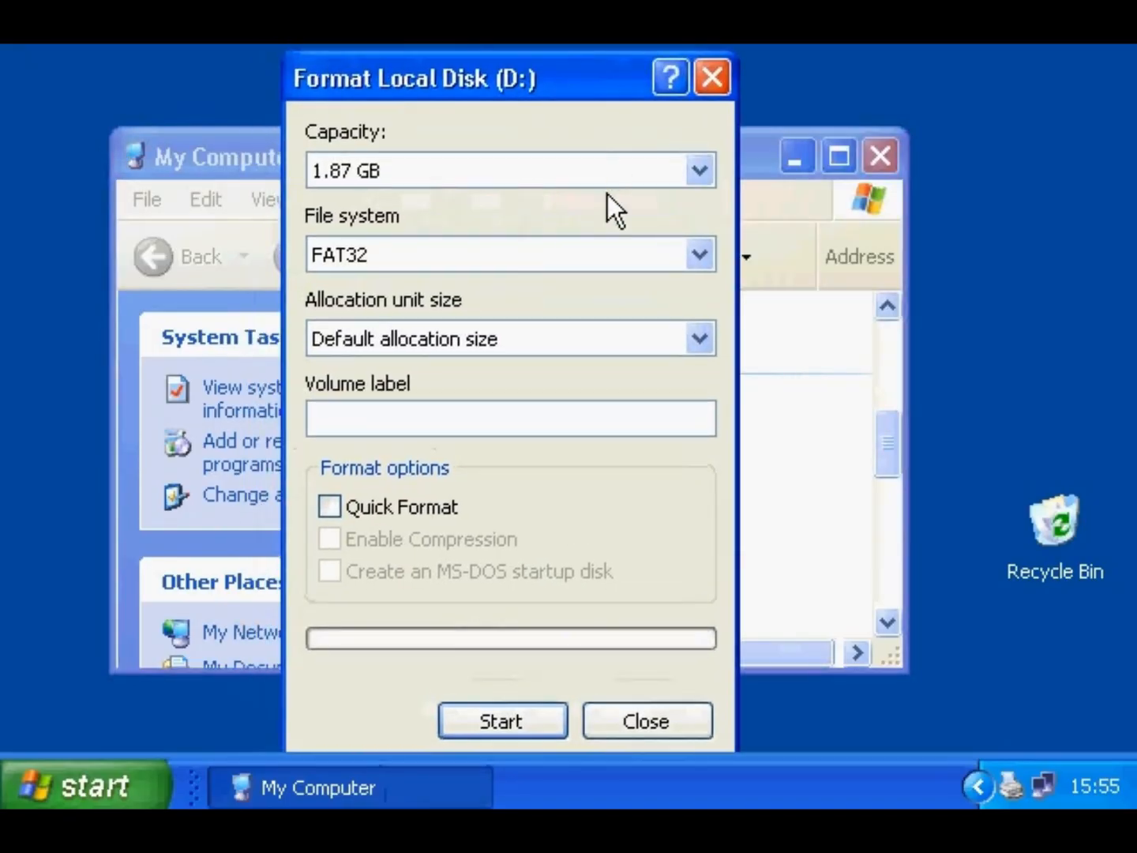
pyautogui.click(699, 257)
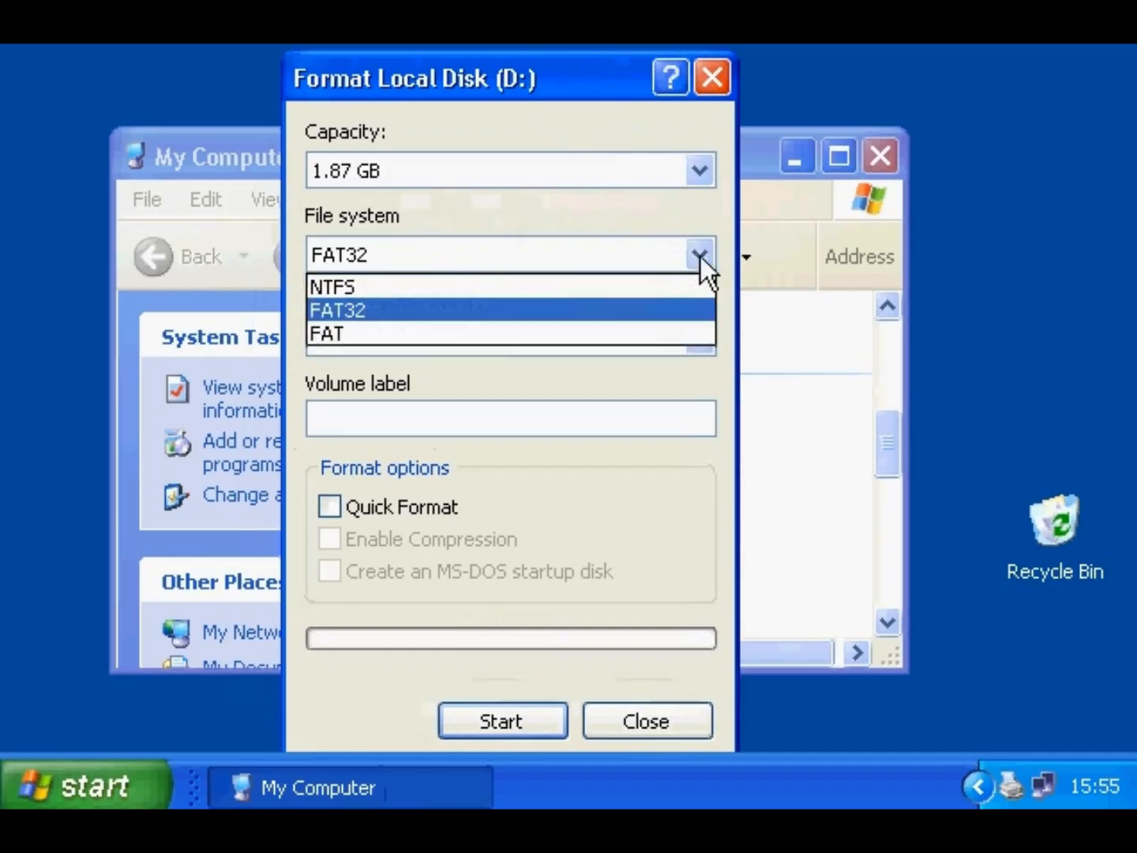
pyautogui.click(630, 285)
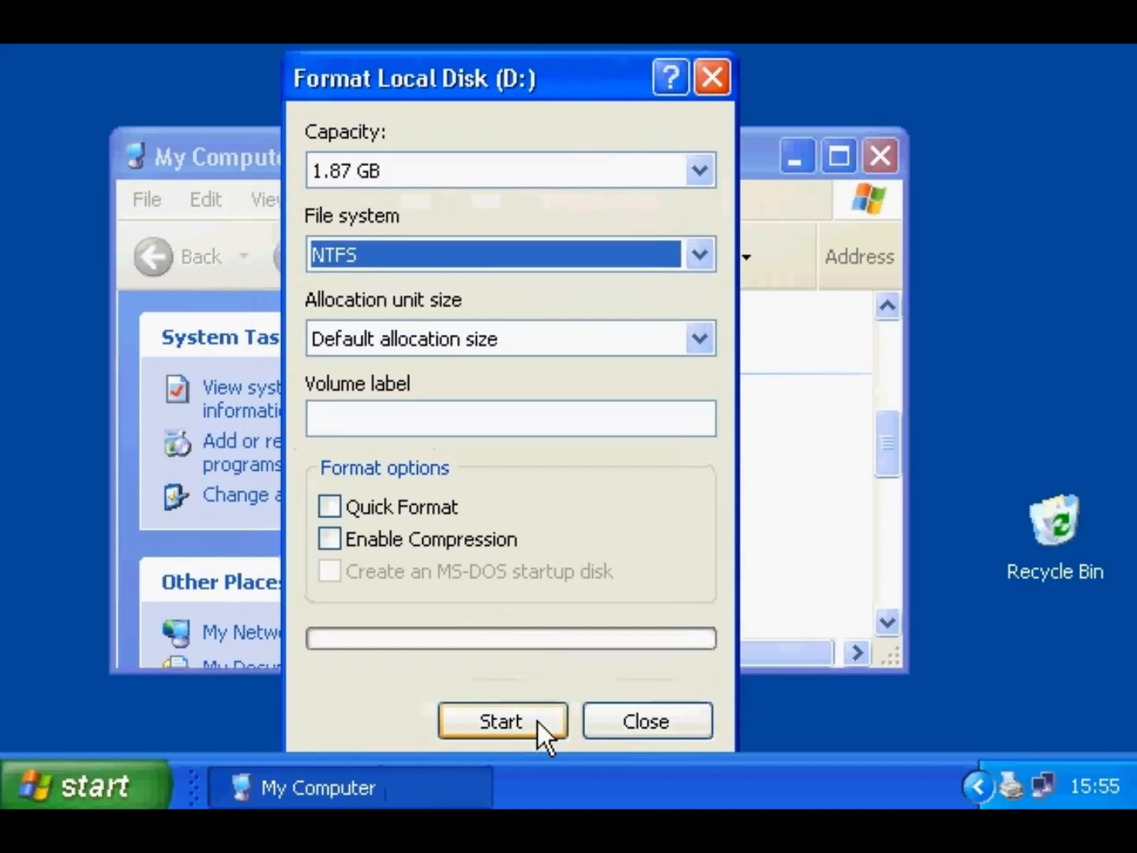
pyautogui.click(710, 79)
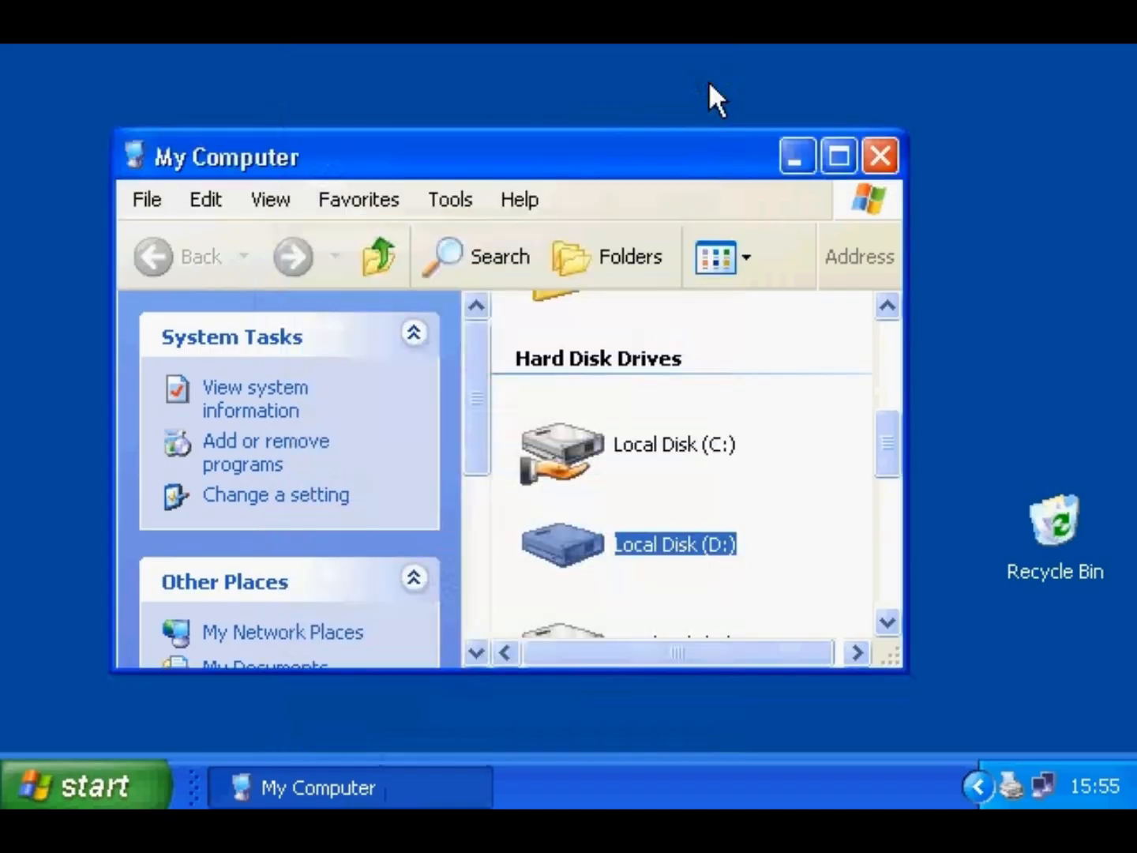
pyautogui.click(878, 157)
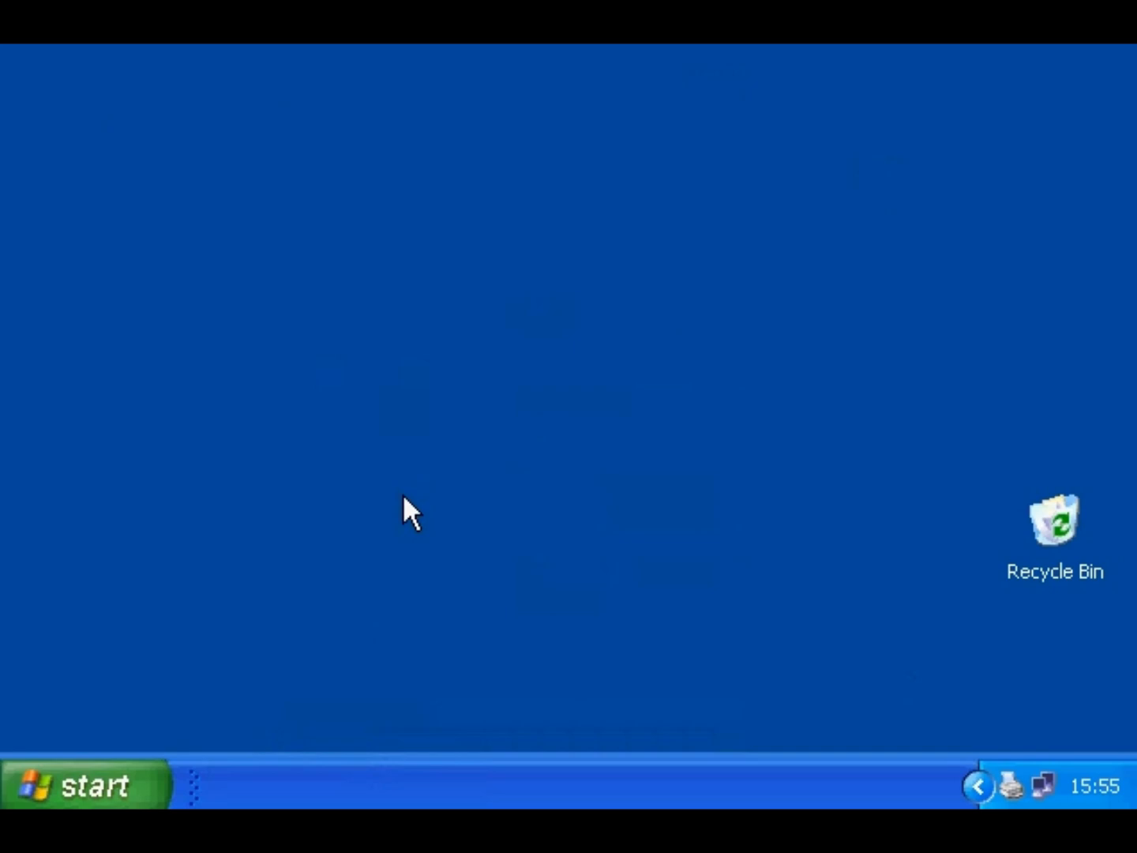
# - Run 'convert d: /fs:ntfs' in a Command Prompt to switch drive D to NTFS
pyautogui.click(102, 777)
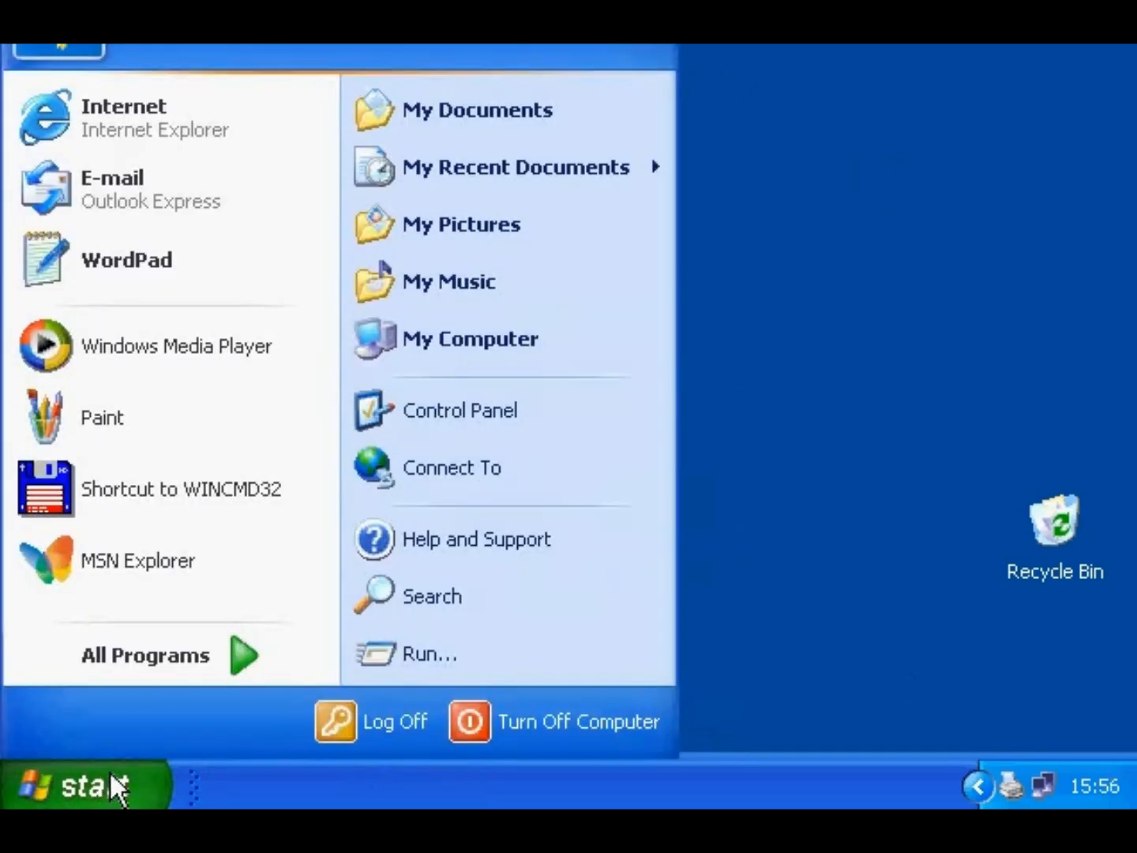
pyautogui.moveTo(148, 658)
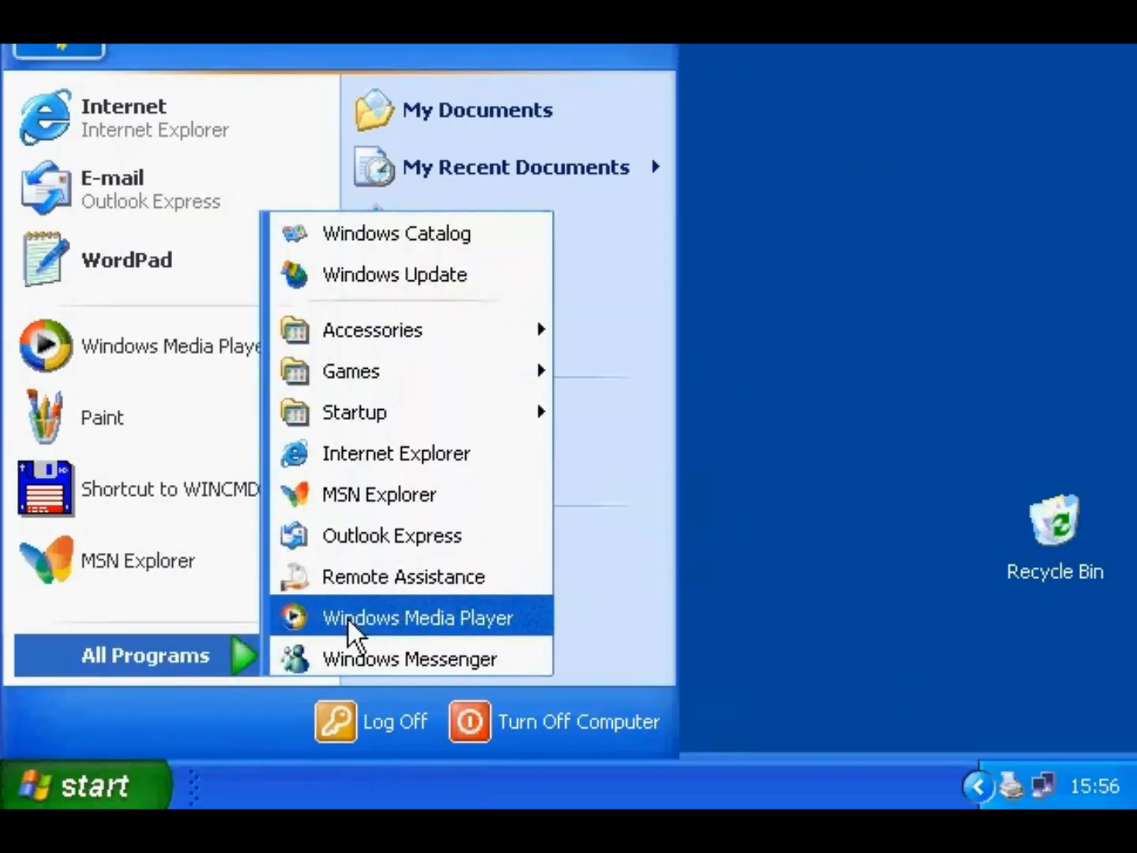
pyautogui.moveTo(388, 319)
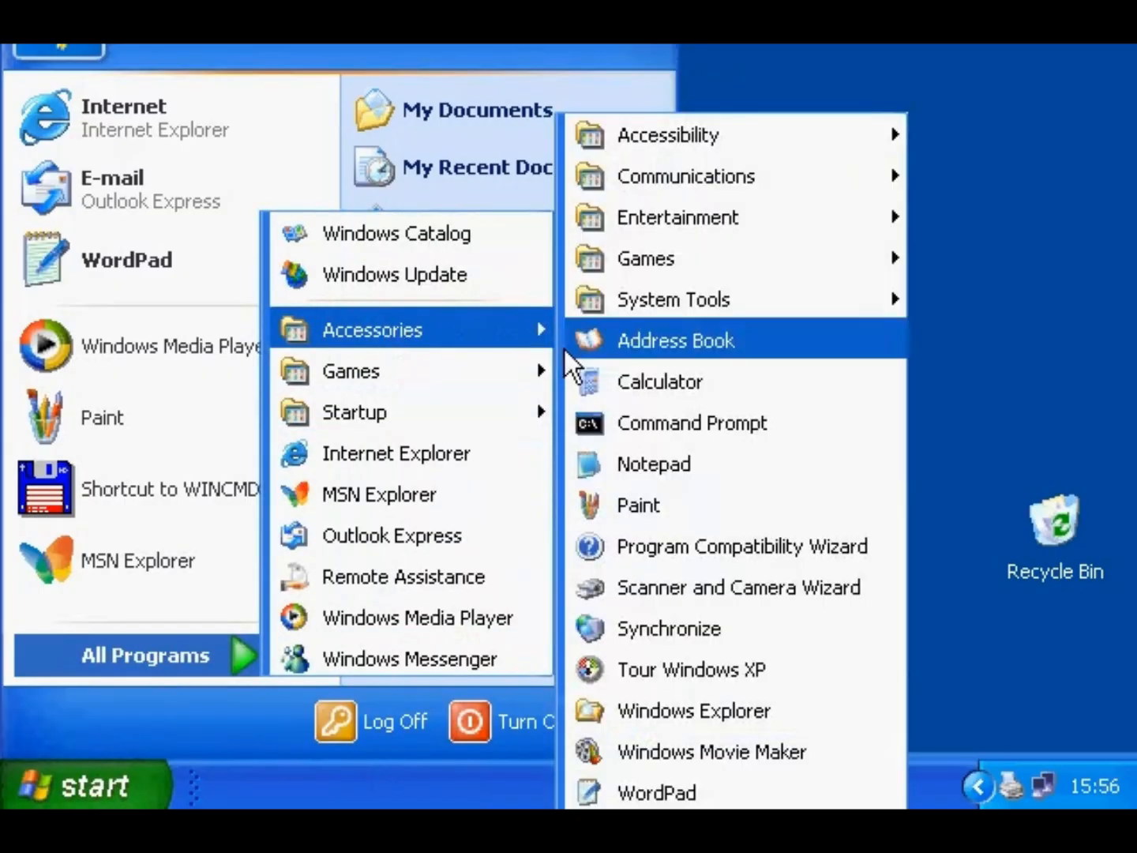
pyautogui.click(636, 419)
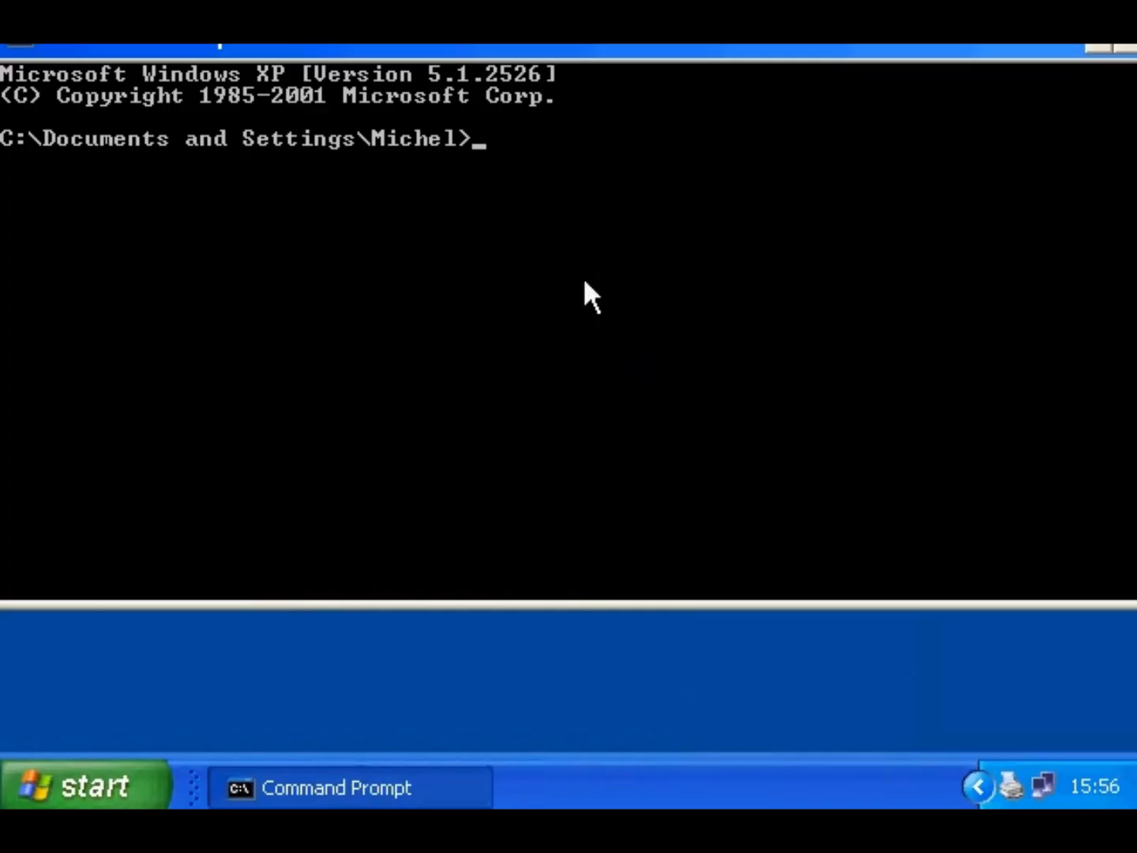
pyautogui.write('convert d:')
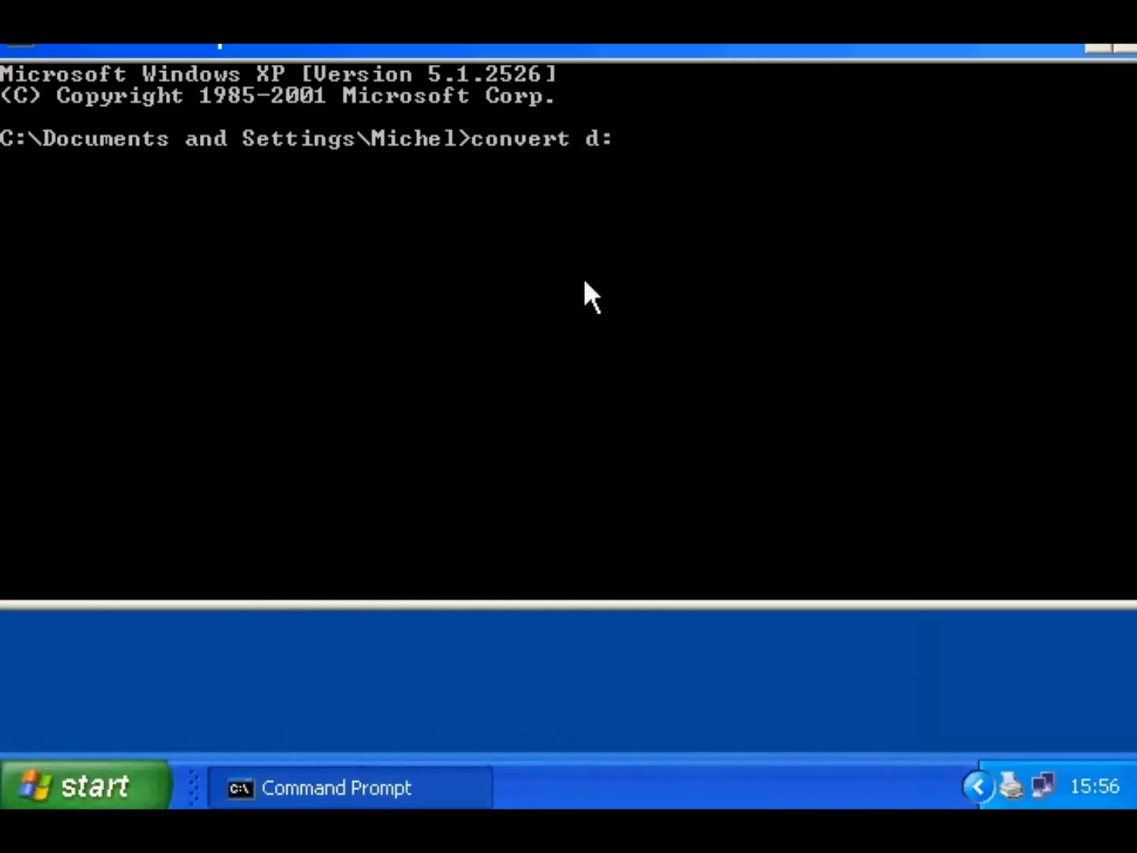
pyautogui.write(' /fs:ntfs')
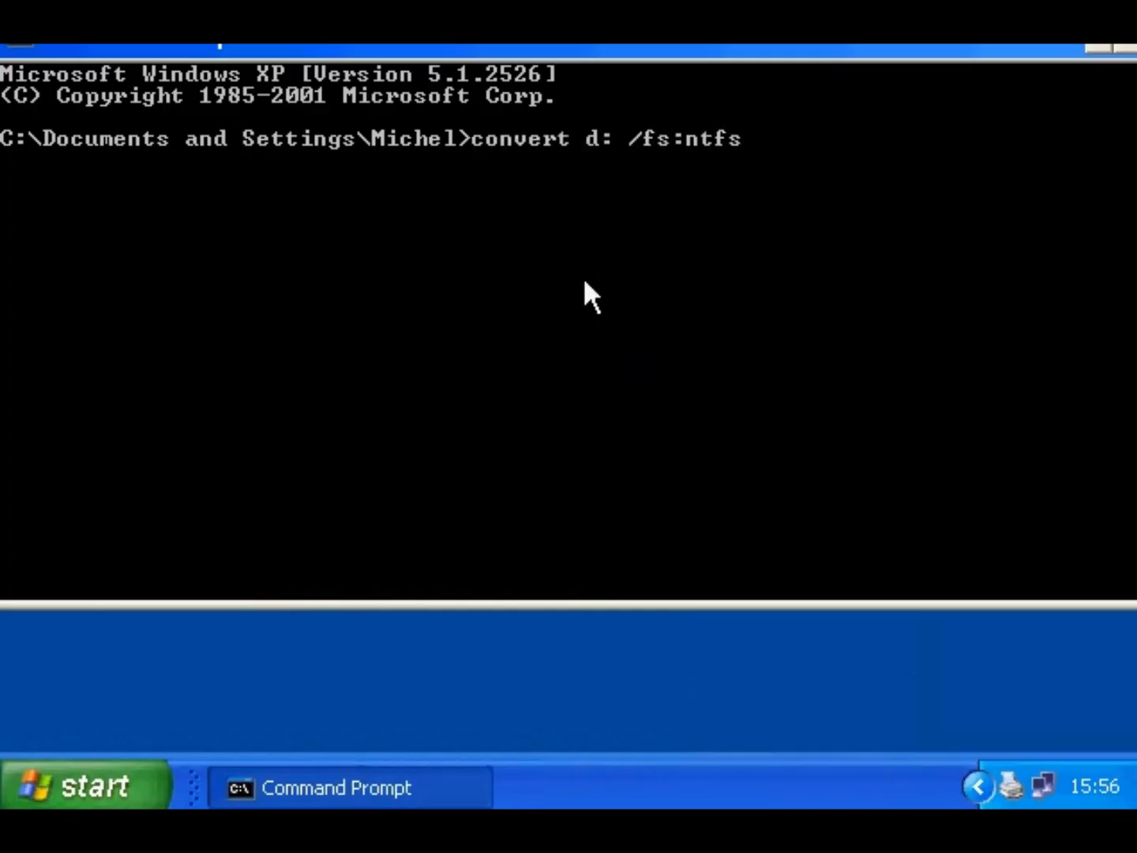
pyautogui.press('Return')
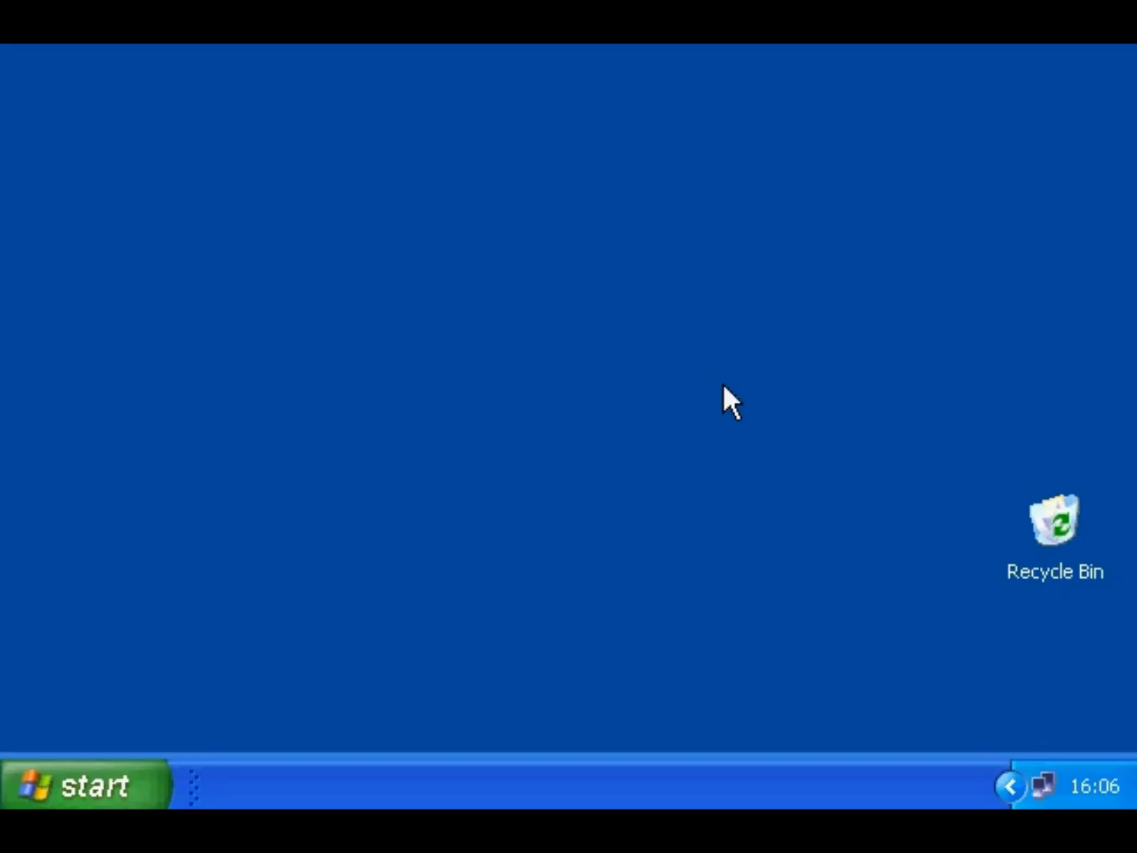
pyautogui.click(130, 780)
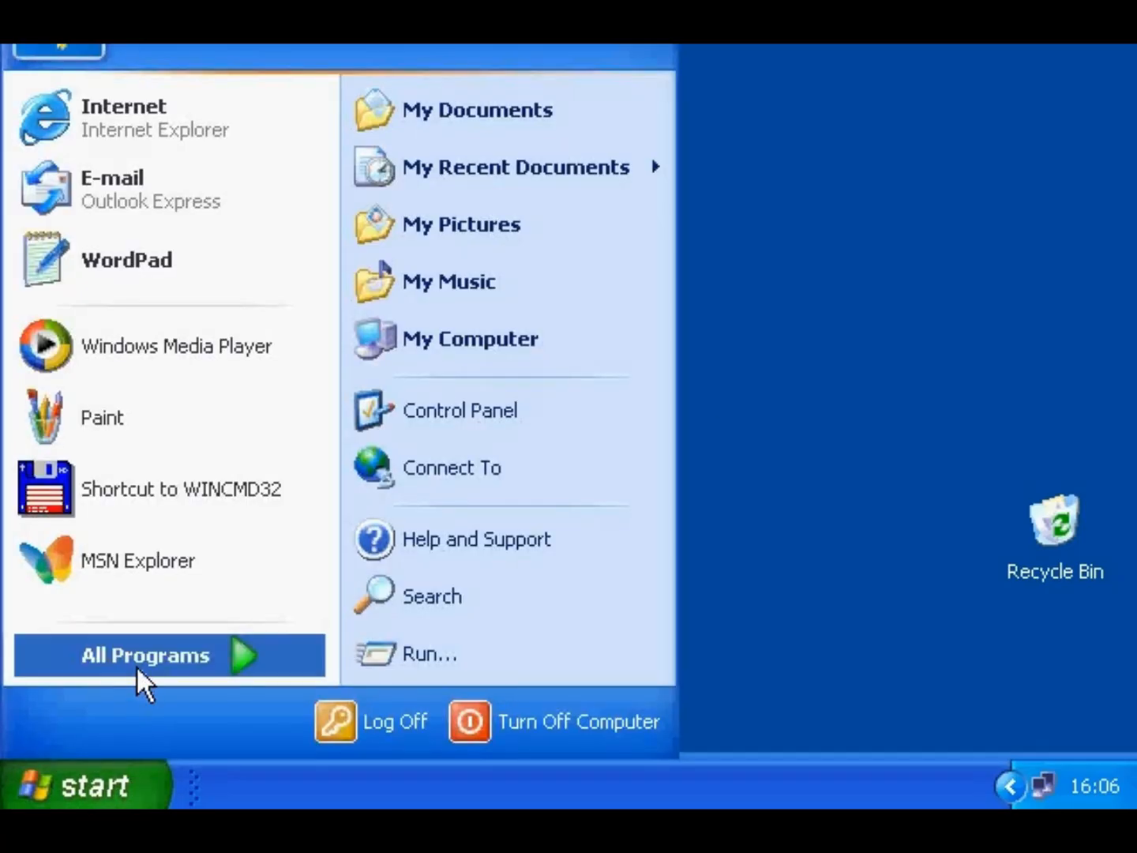
pyautogui.moveTo(136, 664)
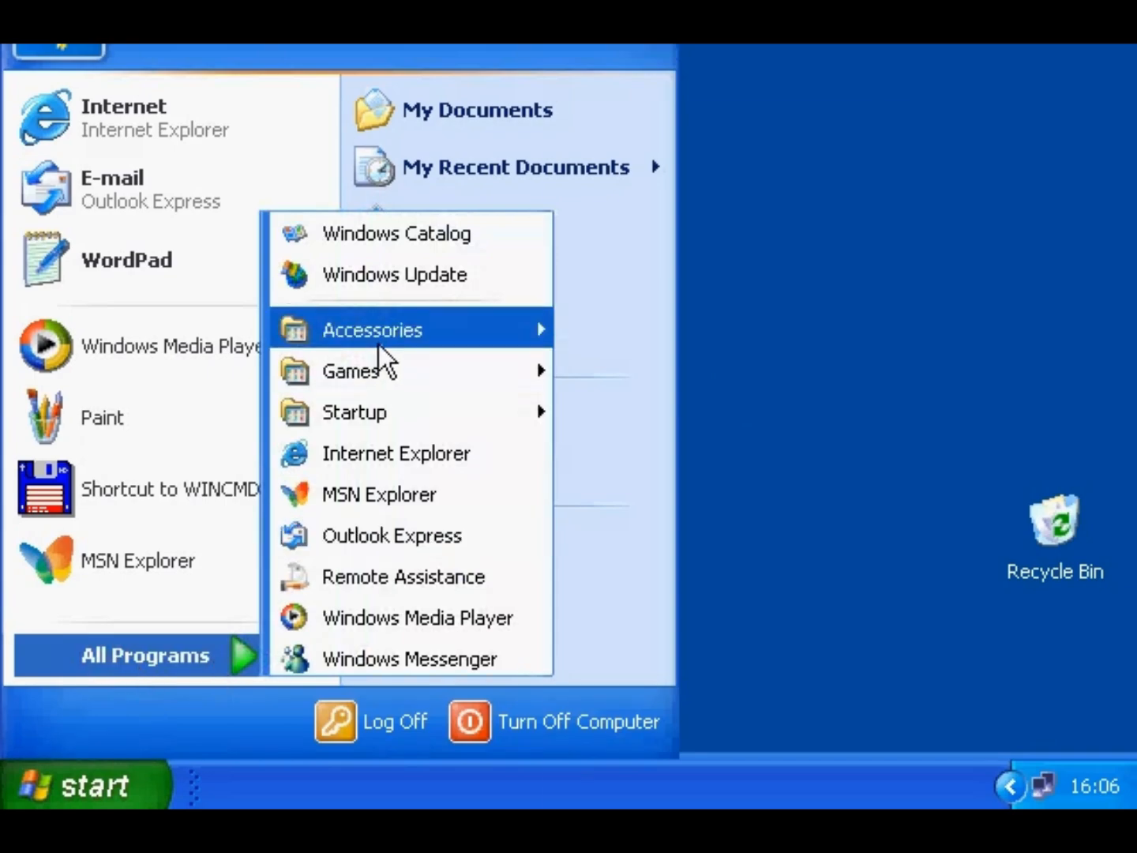
pyautogui.moveTo(377, 345)
pyautogui.moveTo(604, 287)
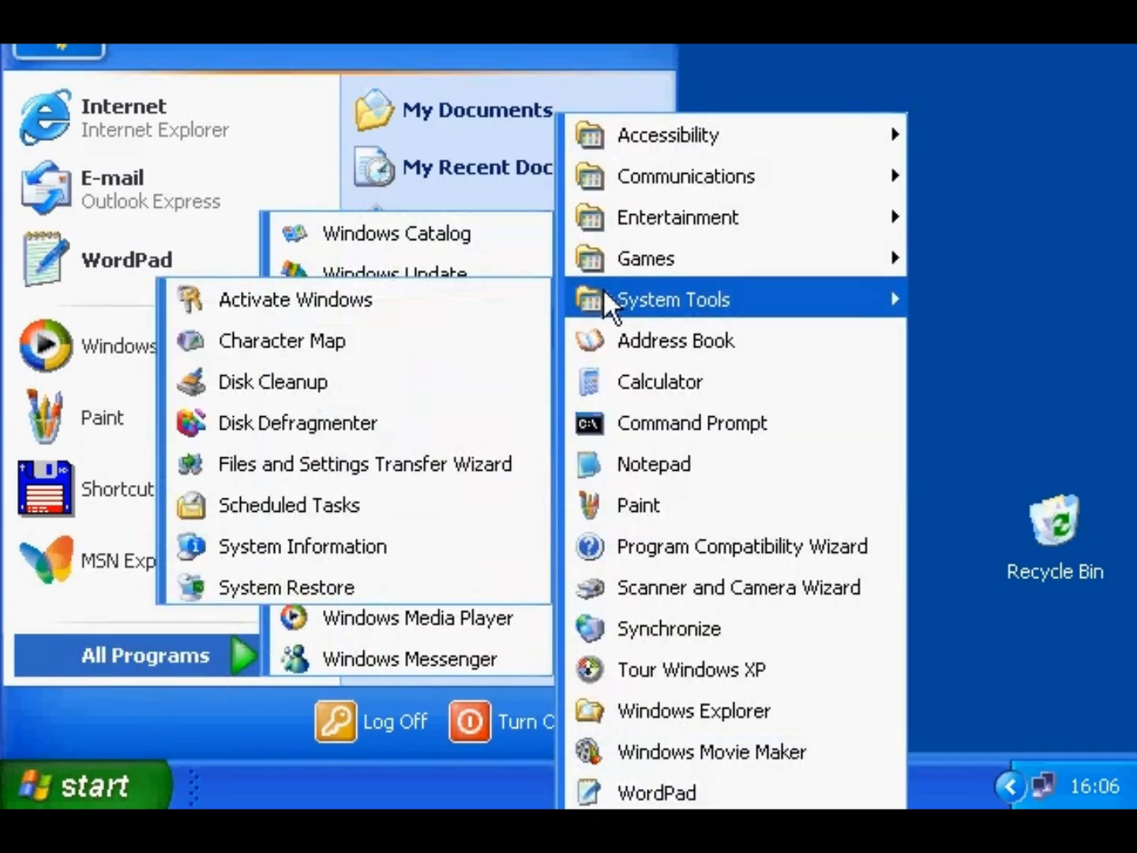
pyautogui.click(393, 584)
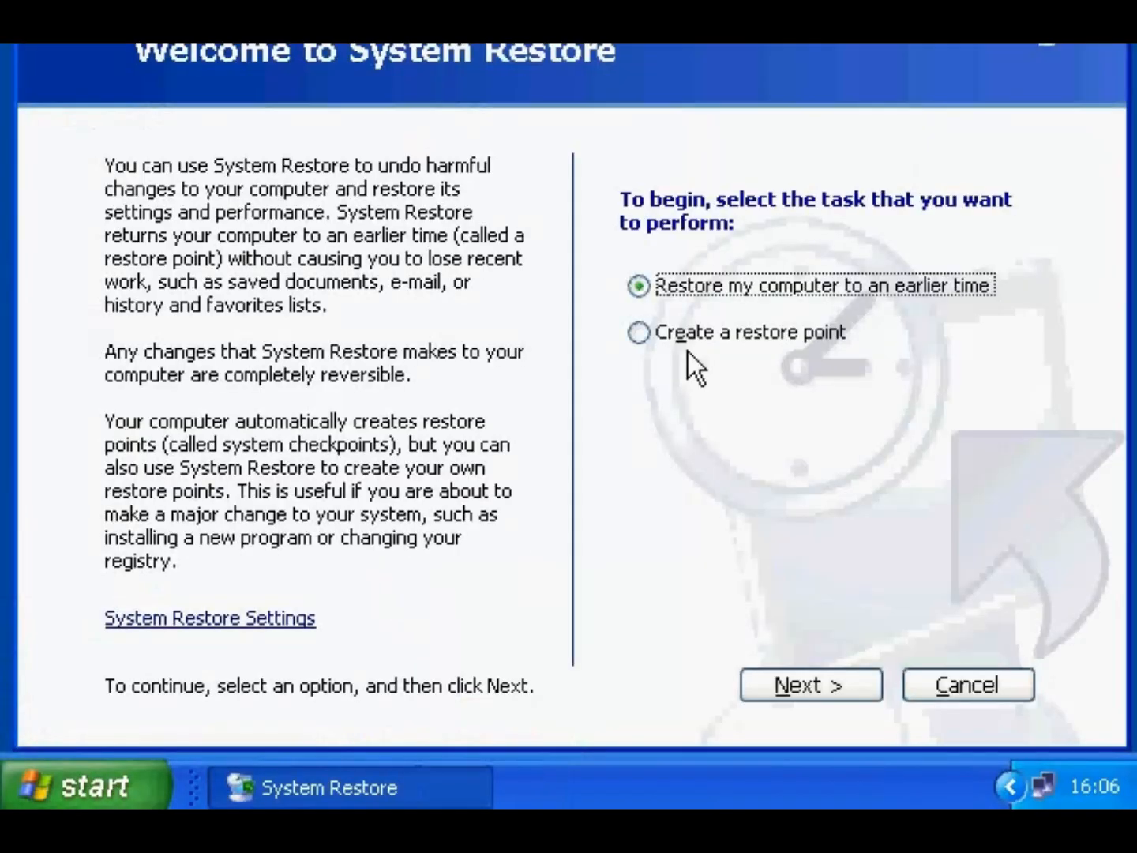
pyautogui.click(691, 341)
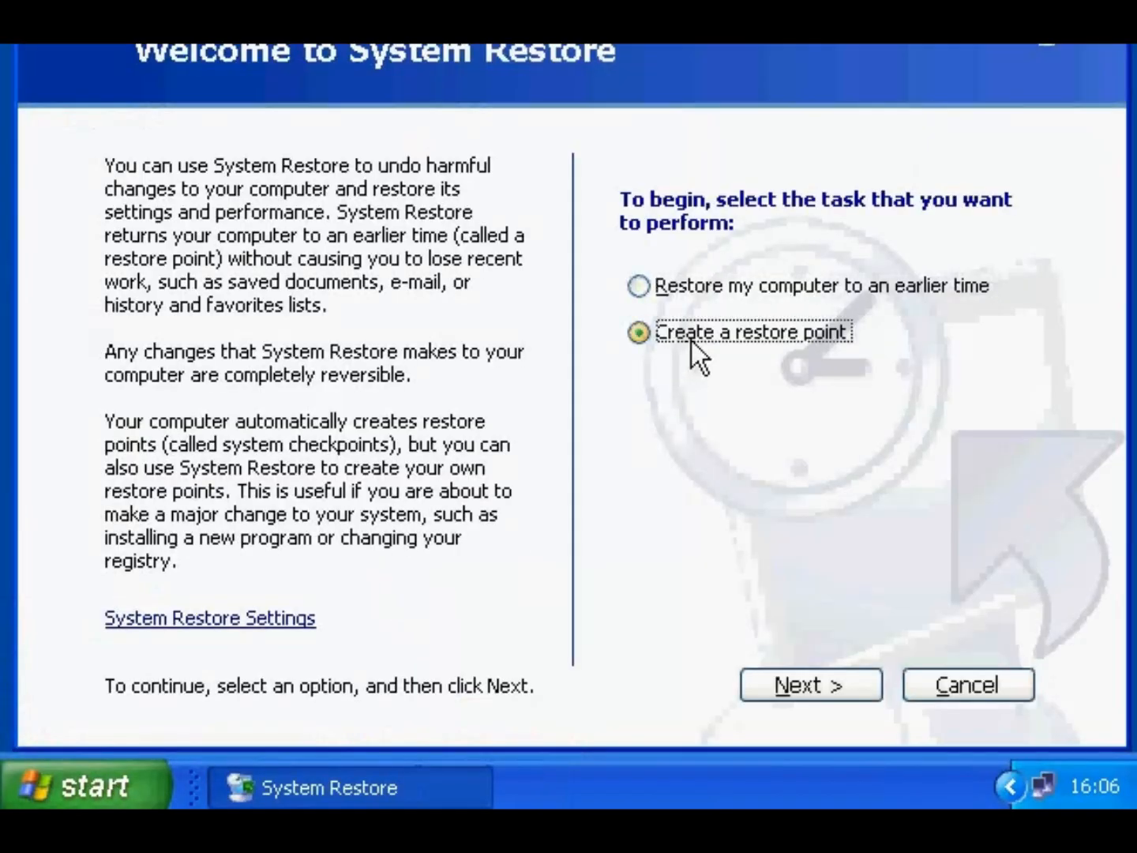
pyautogui.click(683, 291)
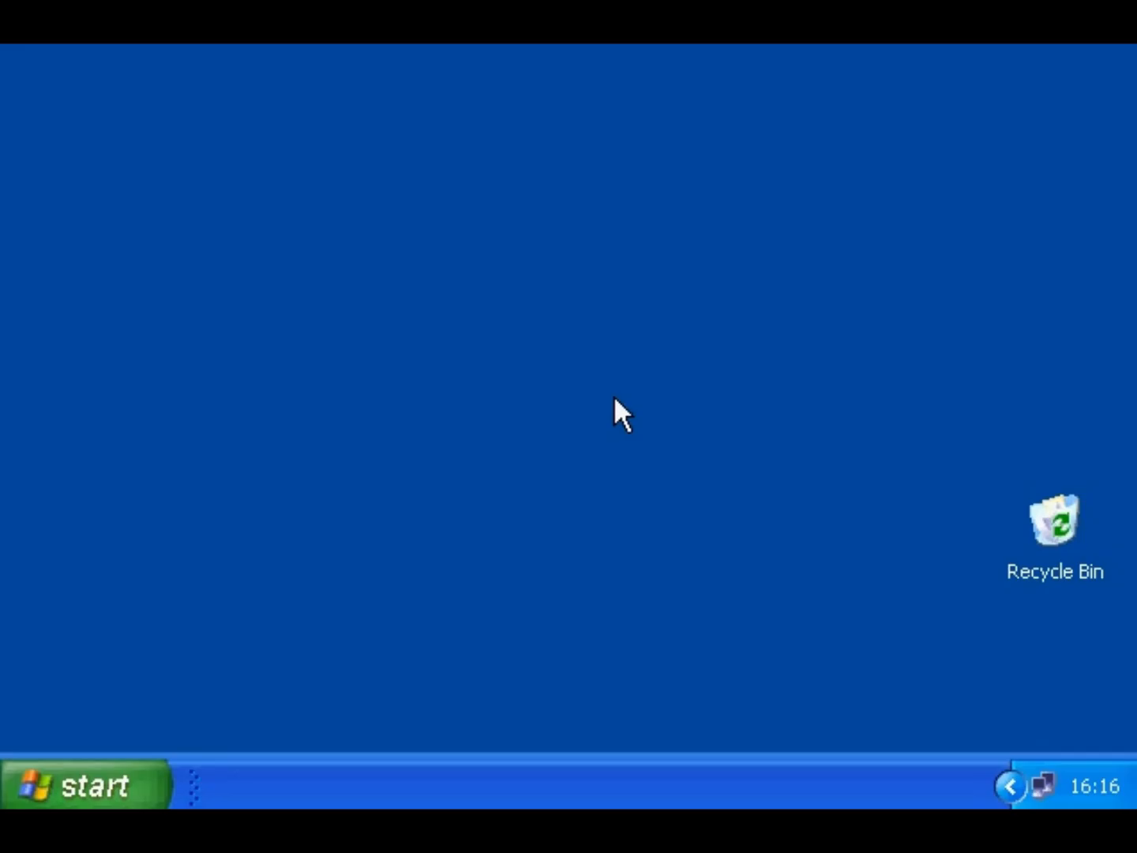
# - Open Scheduled Tasks and start the Add Scheduled Task wizard
pyautogui.click(110, 778)
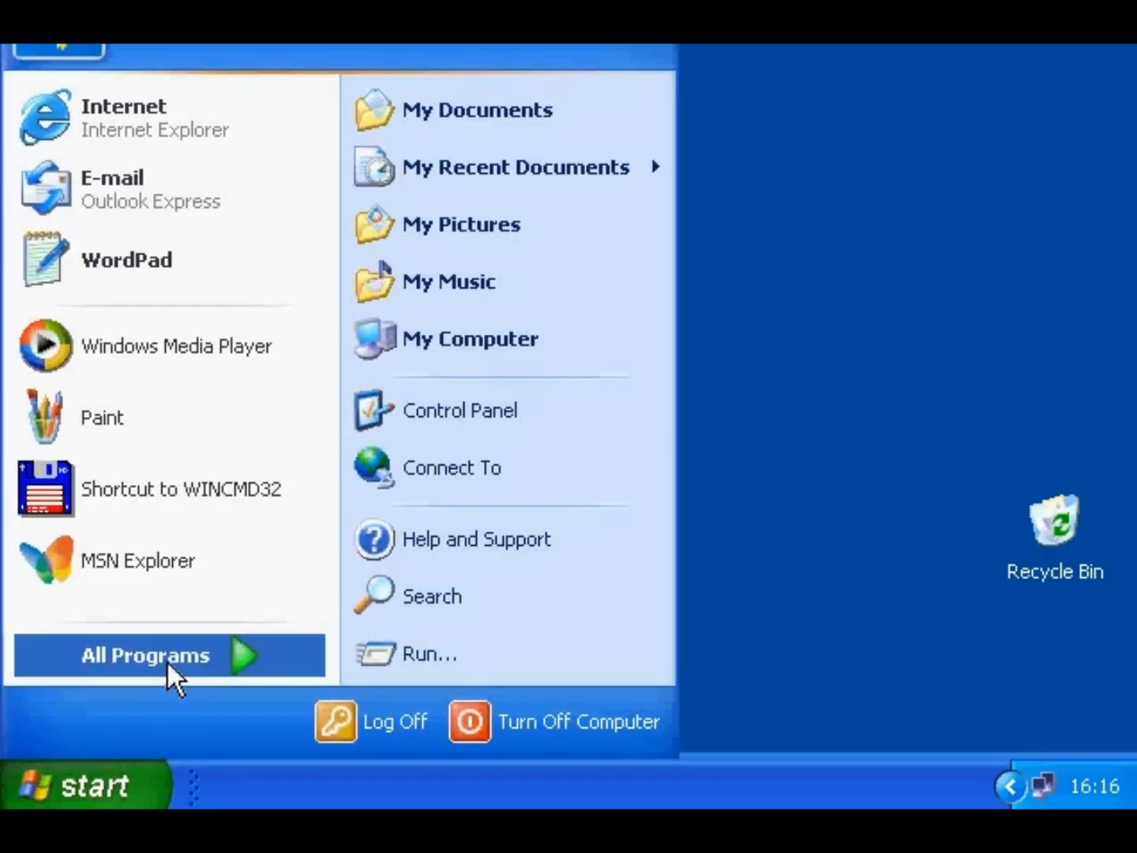
pyautogui.moveTo(167, 662)
pyautogui.moveTo(352, 309)
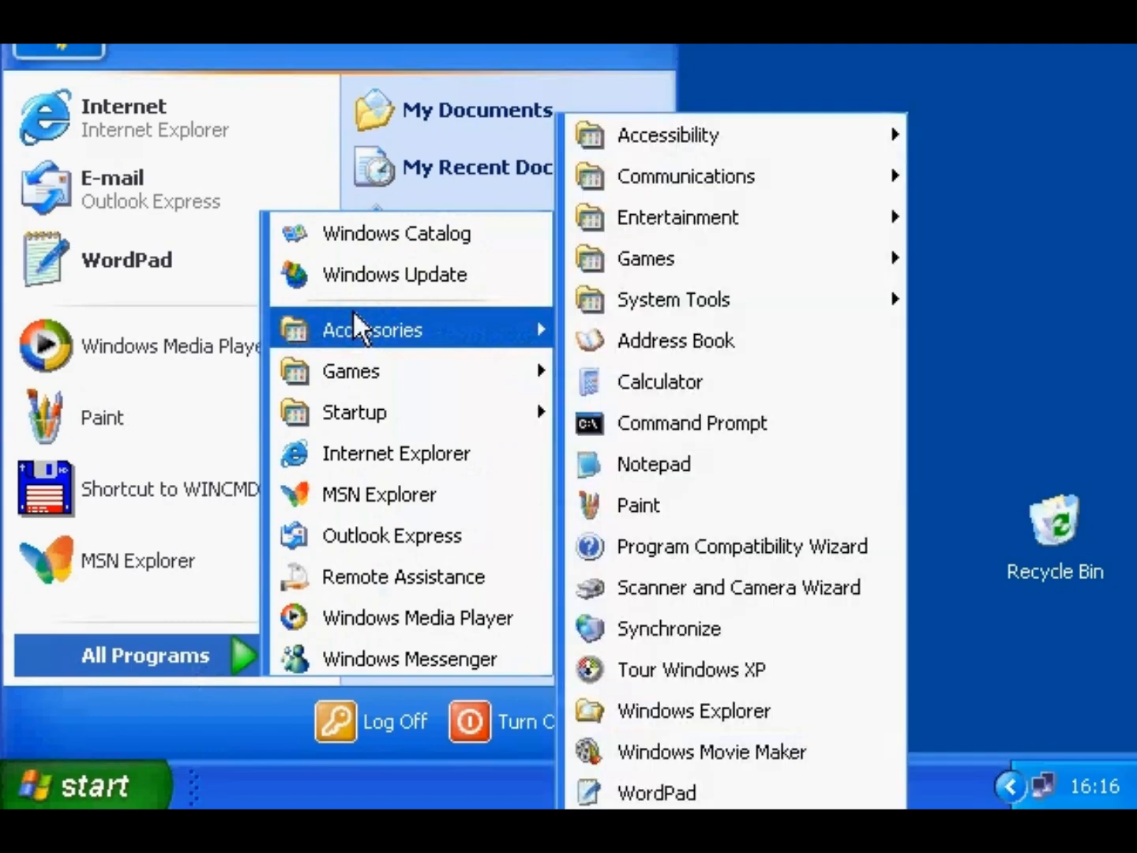
pyautogui.moveTo(633, 302)
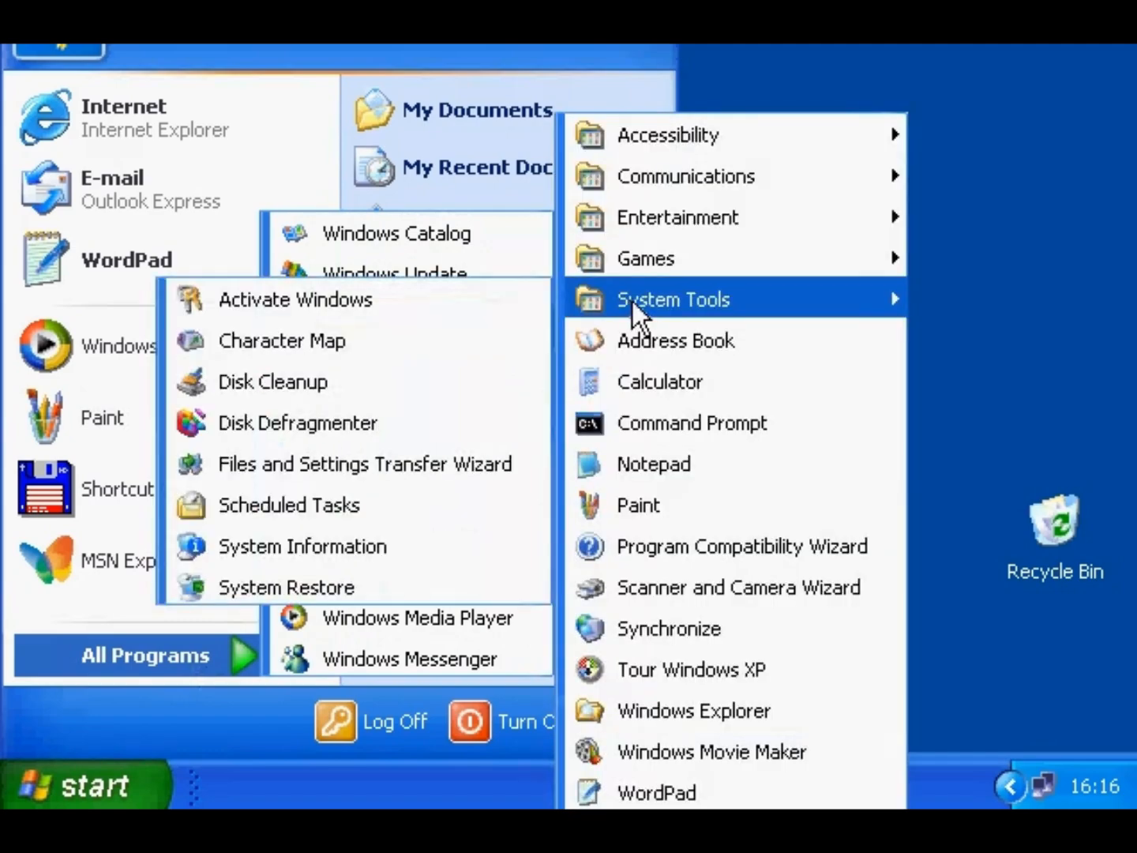
pyautogui.click(413, 497)
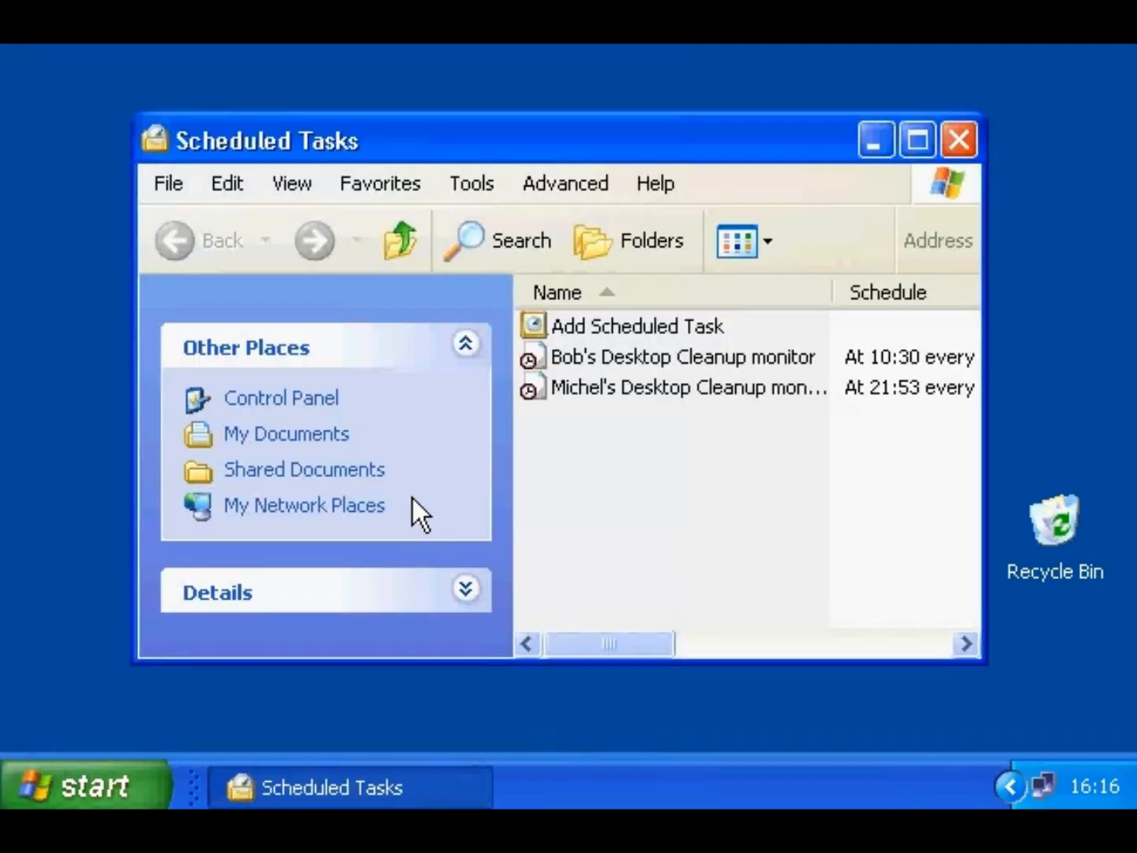
pyautogui.doubleClick(579, 324)
# - Choose Disk Cleanup as the program for the new scheduled task
pyautogui.moveTo(495, 37); pyautogui.dragTo(530, 106)
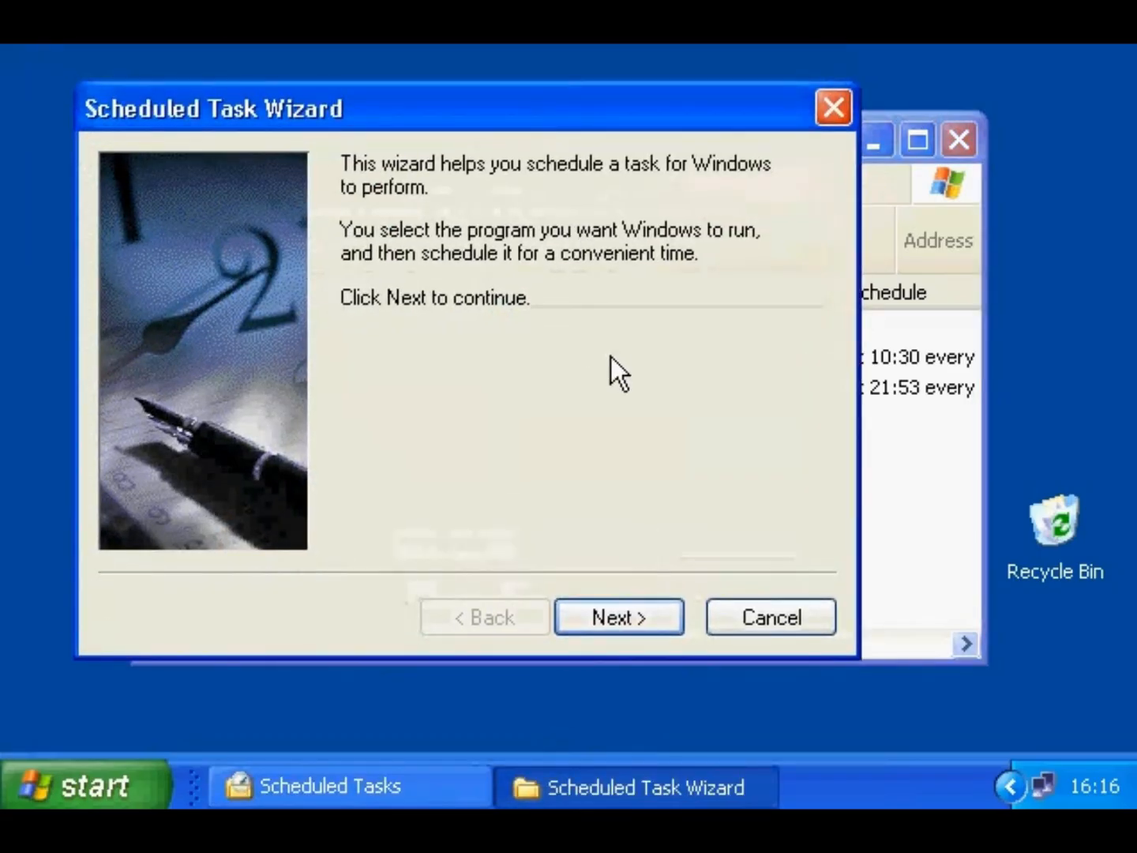
pyautogui.click(604, 608)
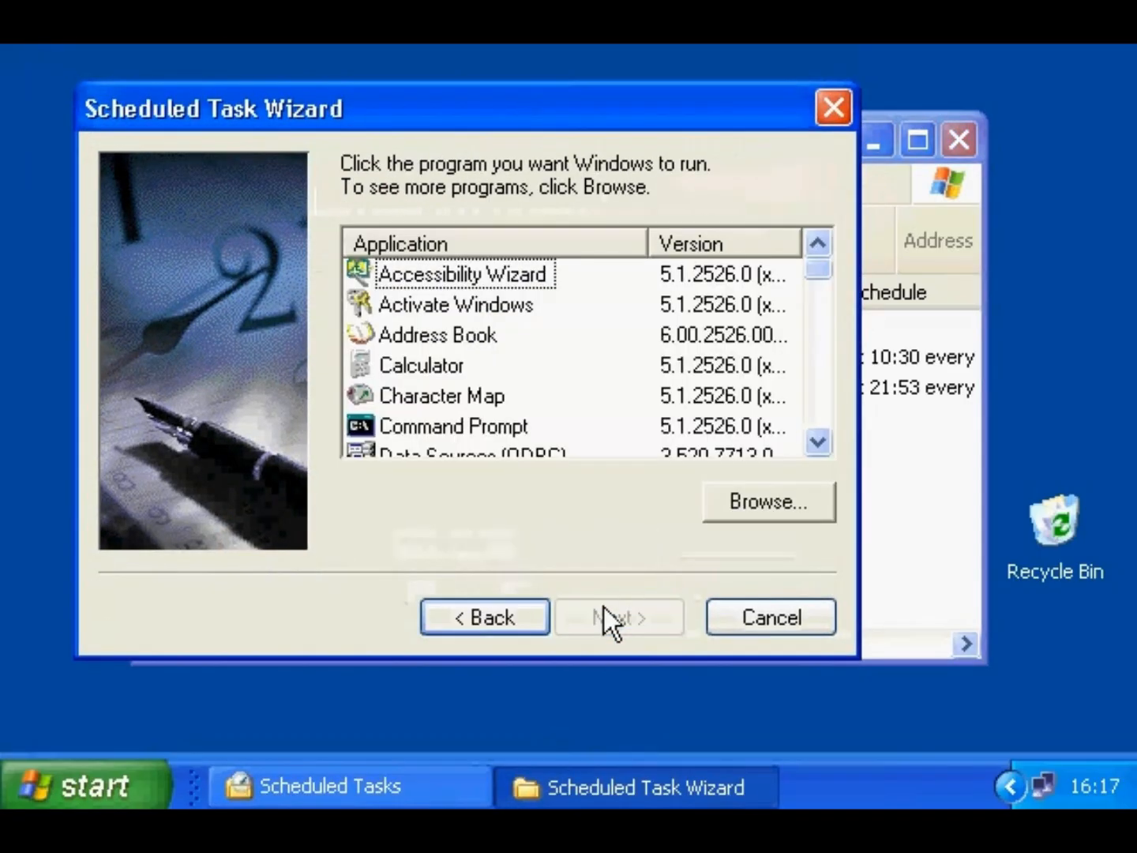
pyautogui.click(813, 380)
pyautogui.click(472, 307)
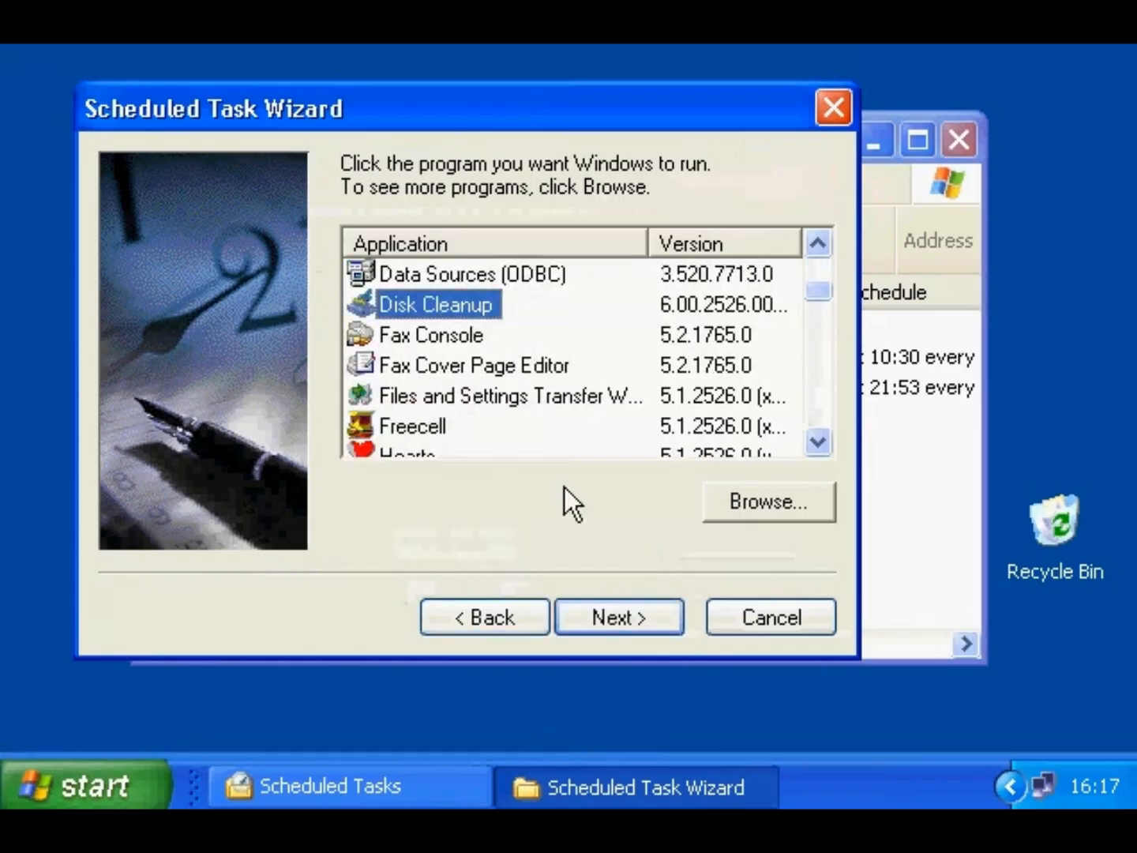
pyautogui.click(641, 615)
# - Schedule the task weekly on Mondays at 17:00 and finish the wizard
pyautogui.click(385, 363)
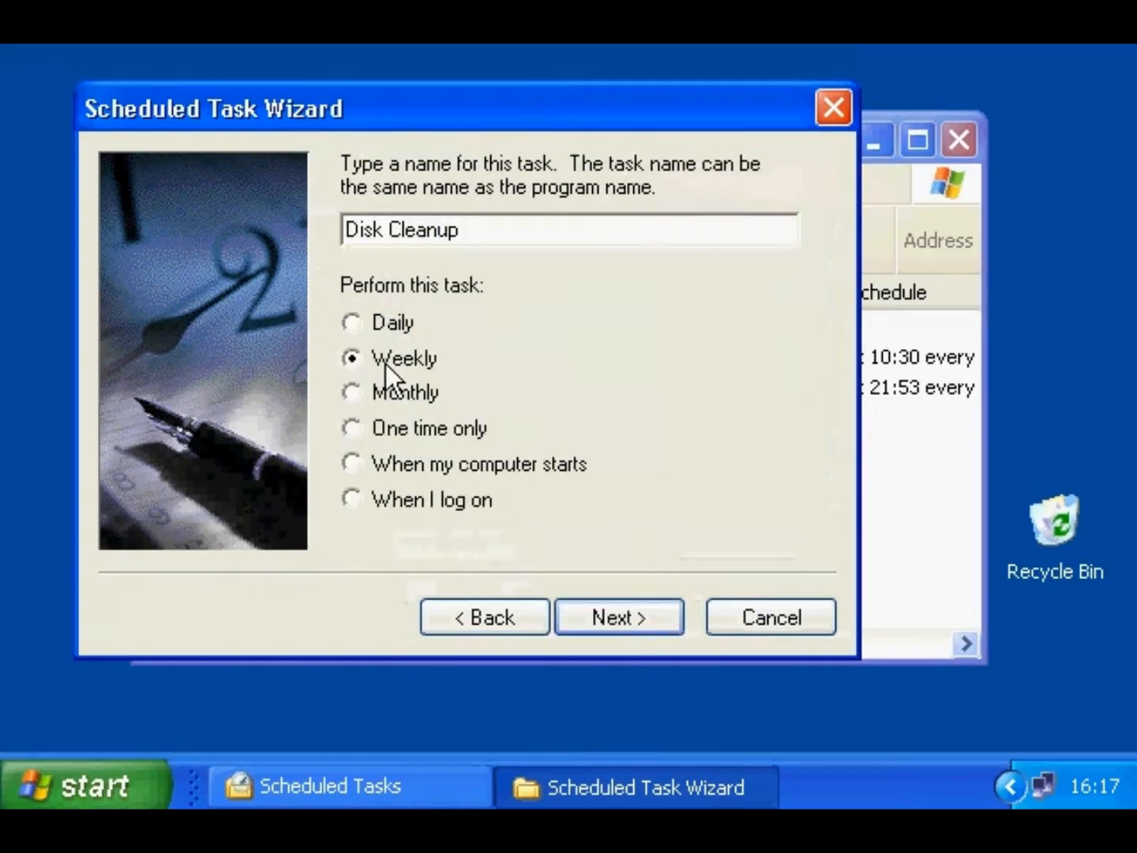
pyautogui.click(615, 616)
pyautogui.click(409, 380)
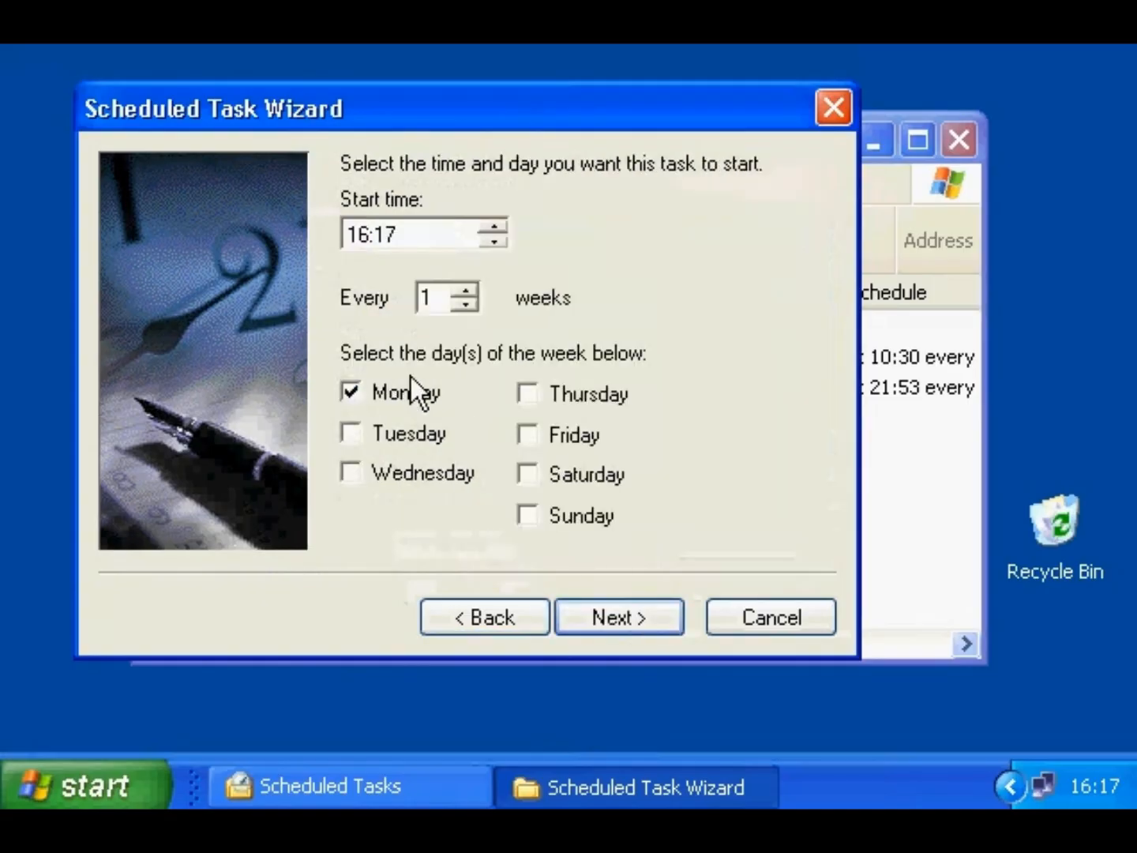
pyautogui.write('1700')
pyautogui.click(597, 612)
pyautogui.click(597, 612)
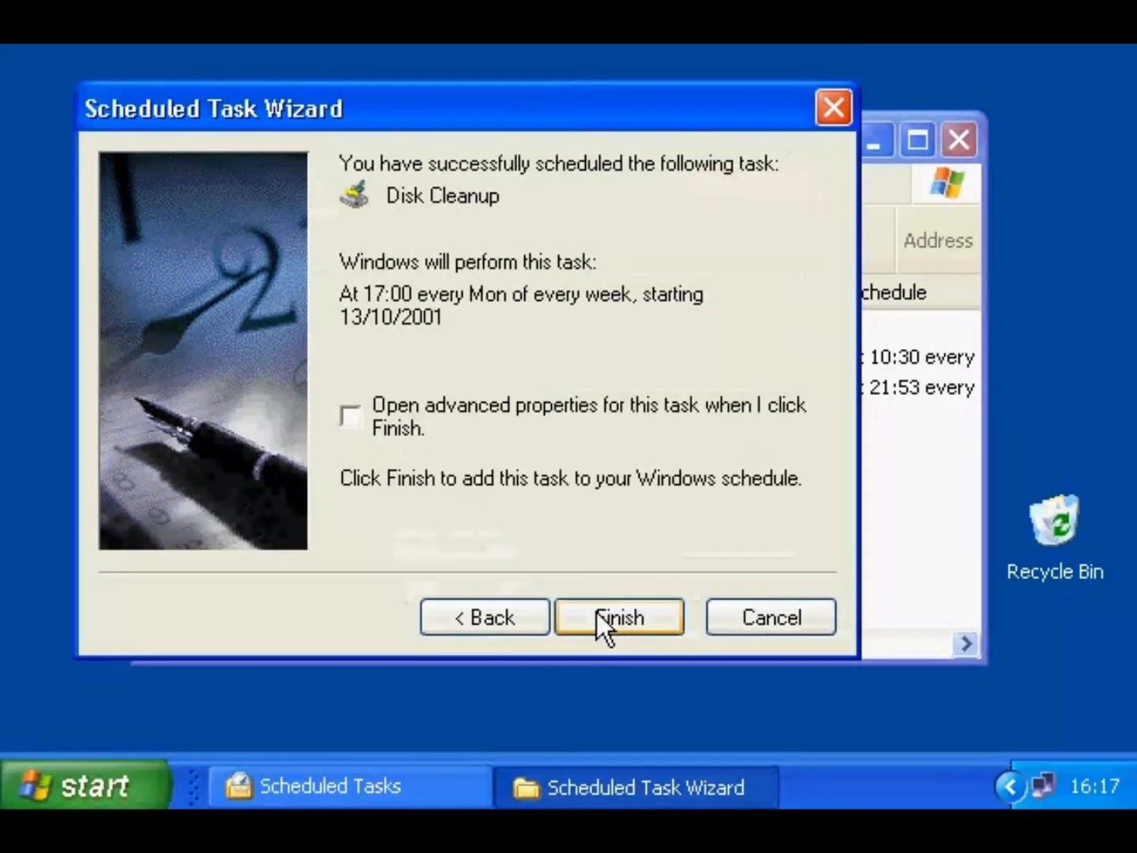
pyautogui.click(619, 616)
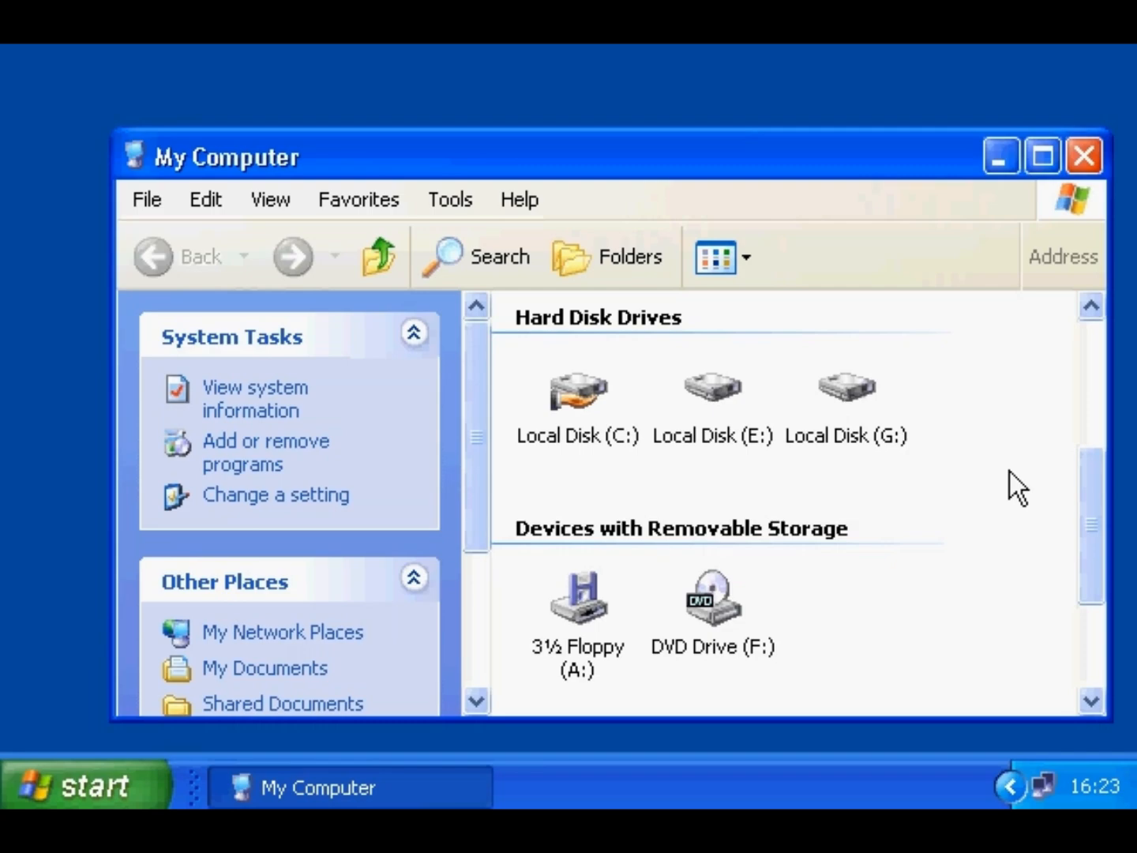
# - Select each drive in turn (A:, E:, G:, F:, C:), then Shared Documents
pyautogui.click(587, 611)
pyautogui.click(711, 393)
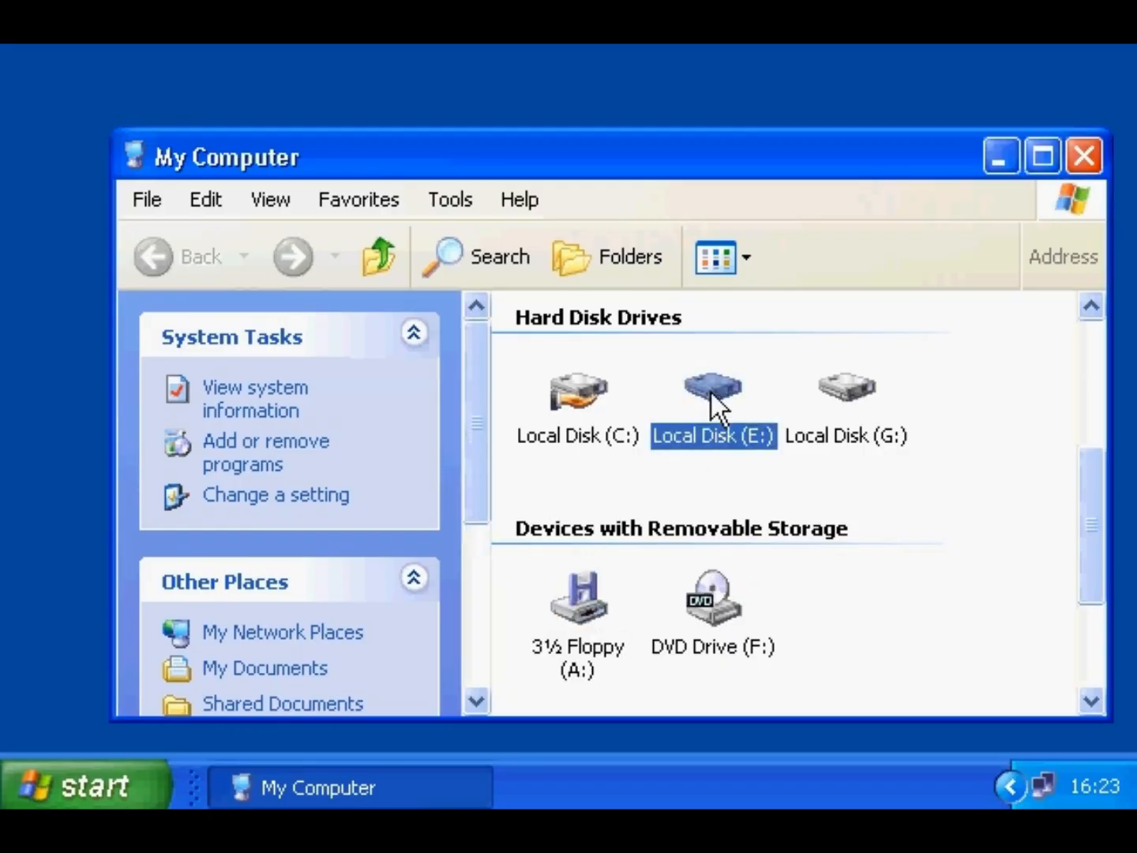
pyautogui.click(850, 384)
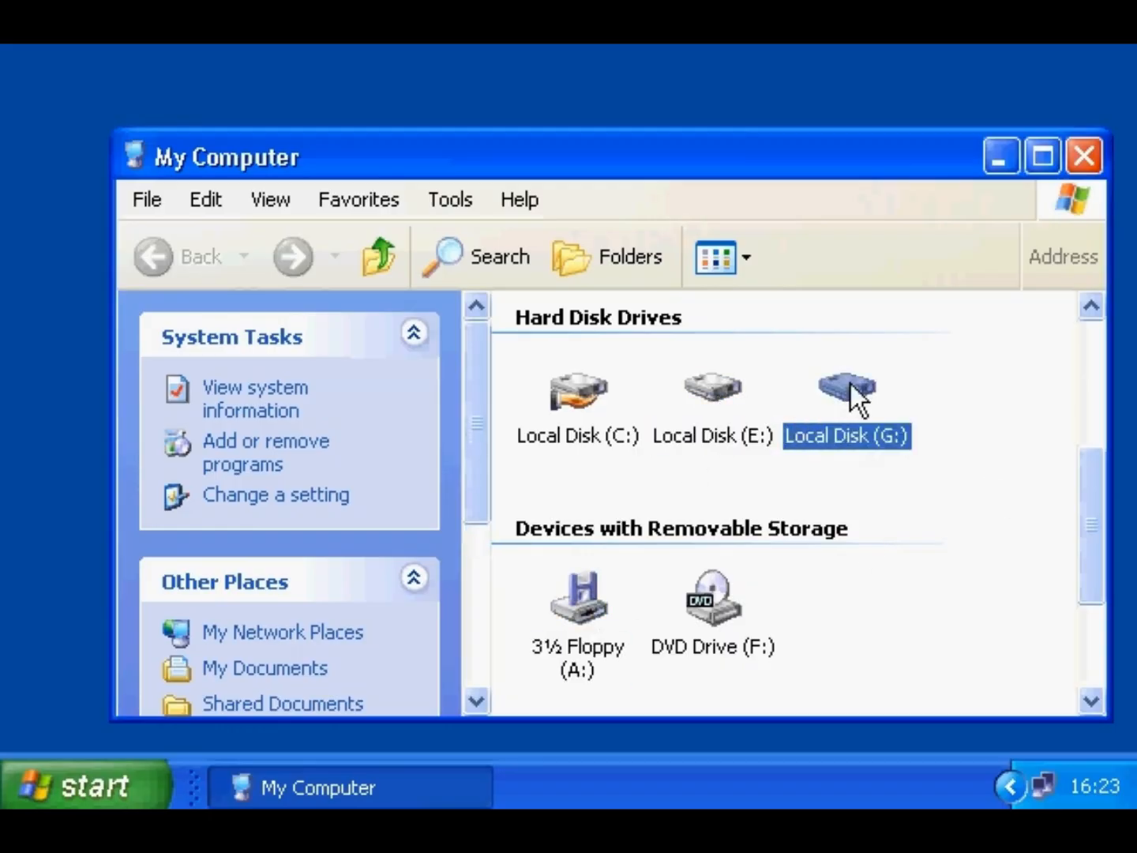
pyautogui.click(713, 601)
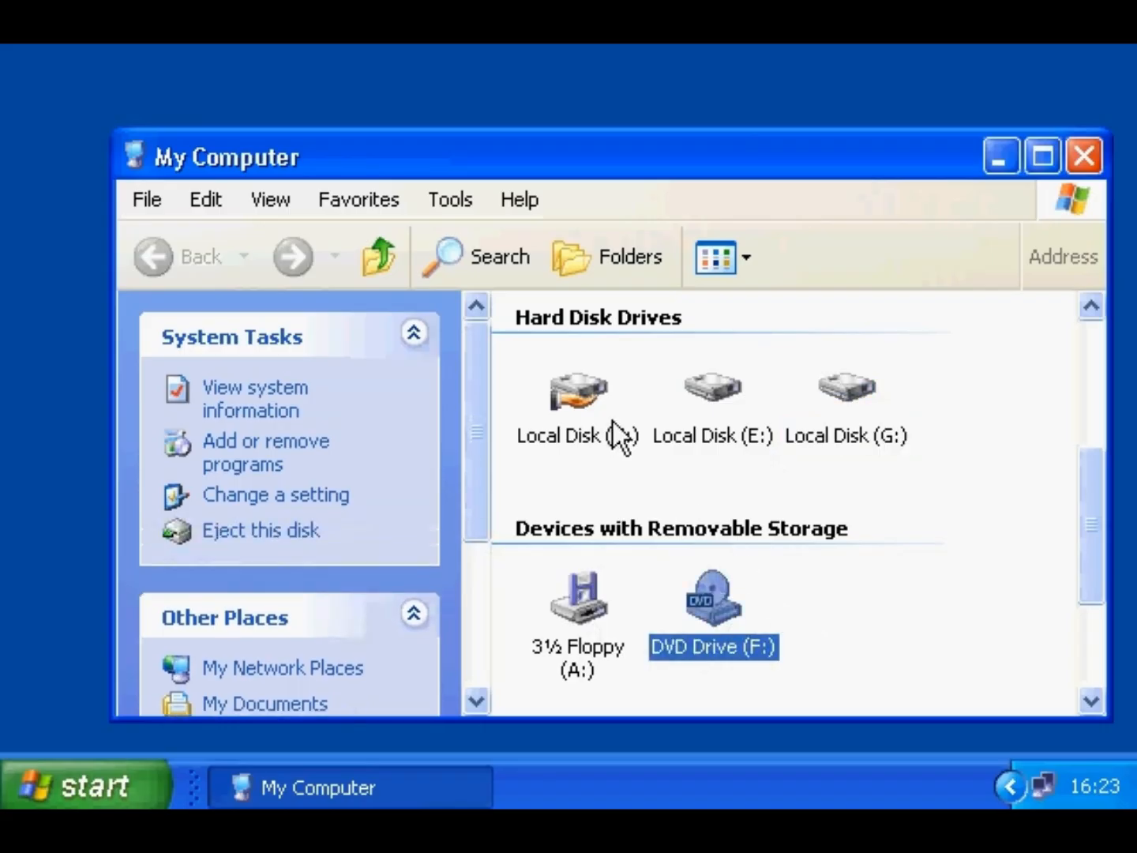
pyautogui.click(595, 395)
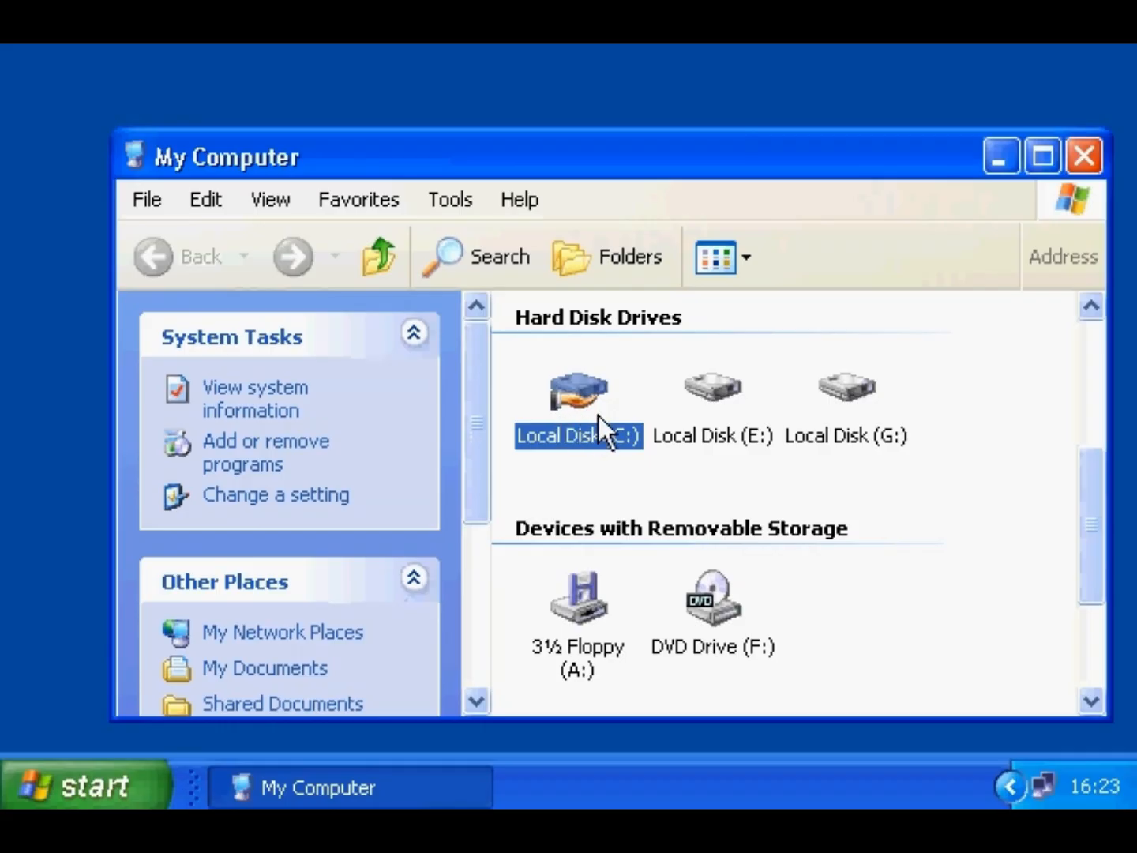
pyautogui.click(1085, 358)
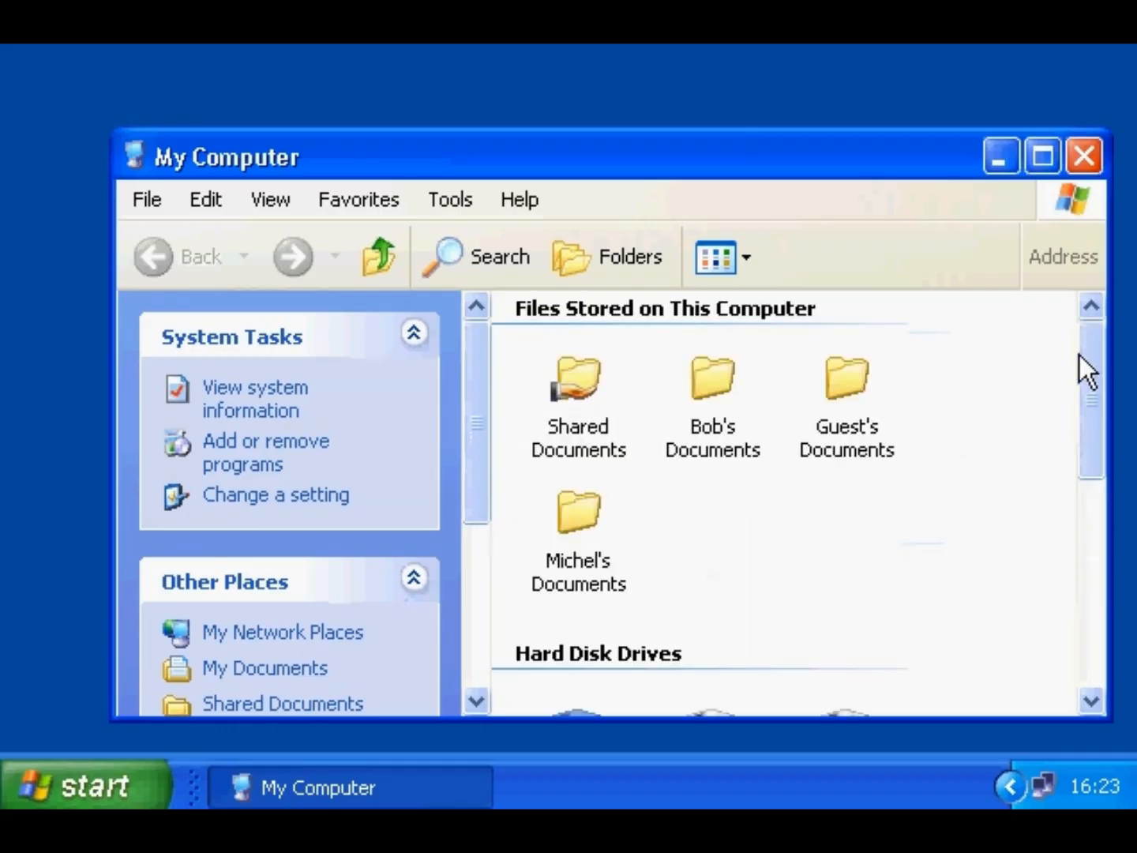
pyautogui.click(584, 376)
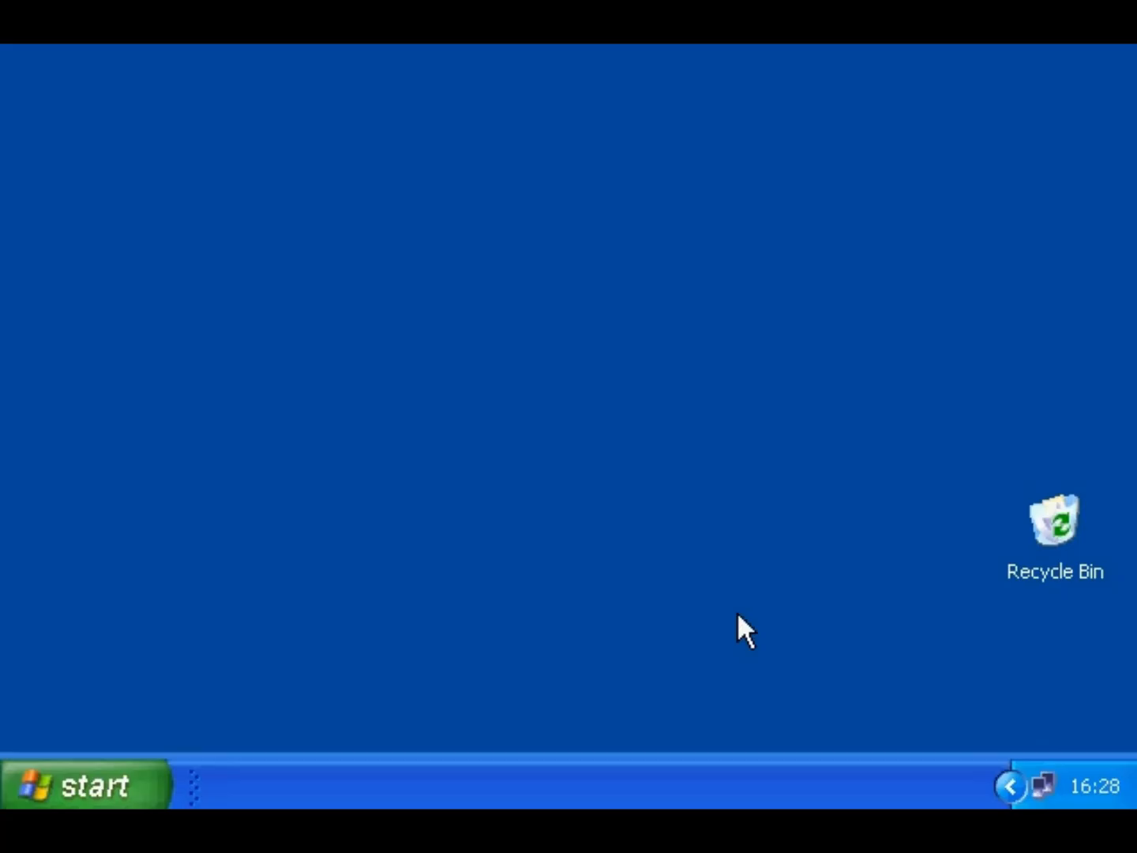
# - Share the Fonts folder on Local Disk (C:) on the network under the name Fonts
pyautogui.click(127, 792)
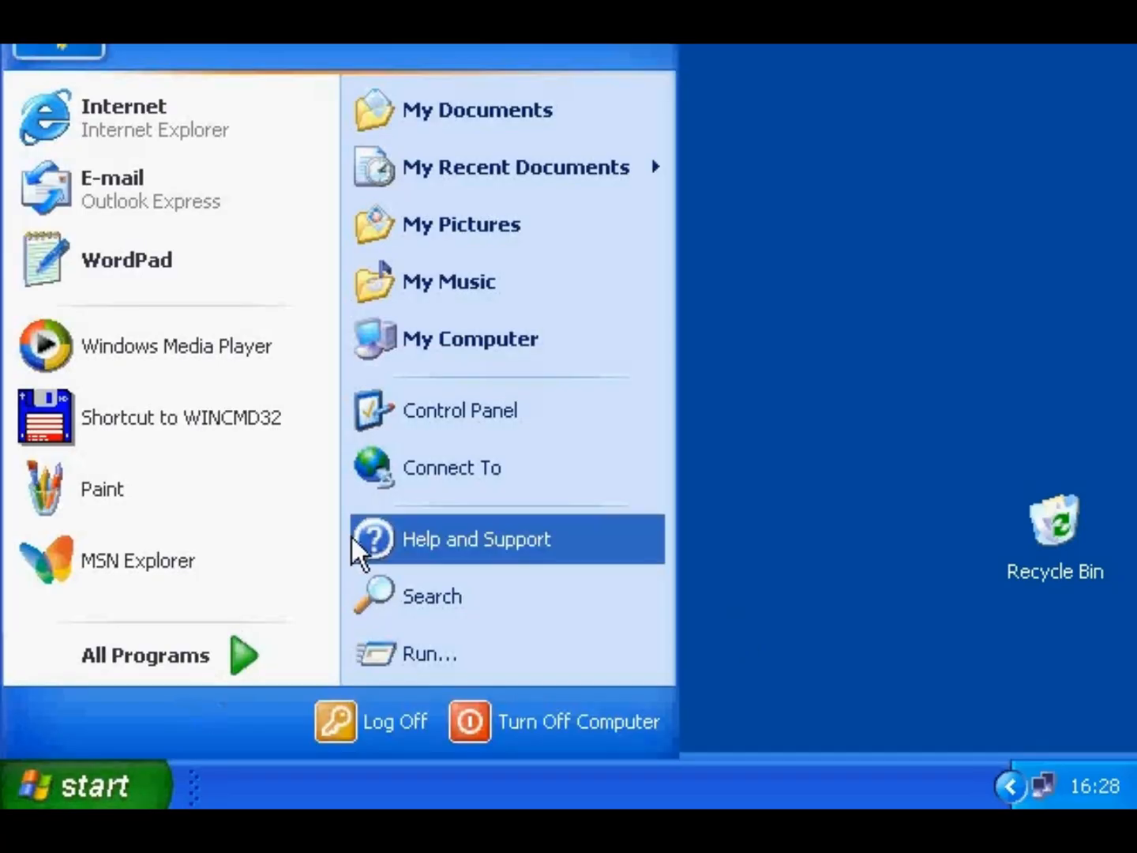
pyautogui.click(435, 348)
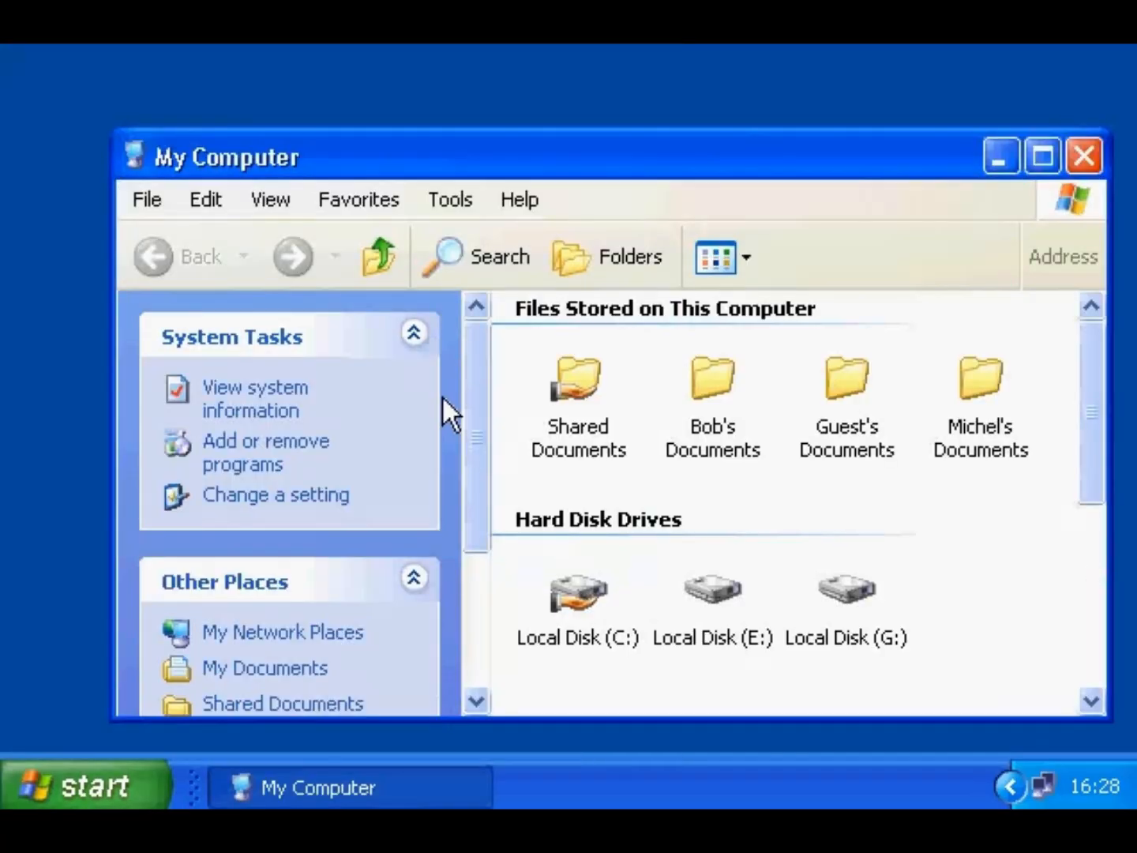
pyautogui.doubleClick(574, 598)
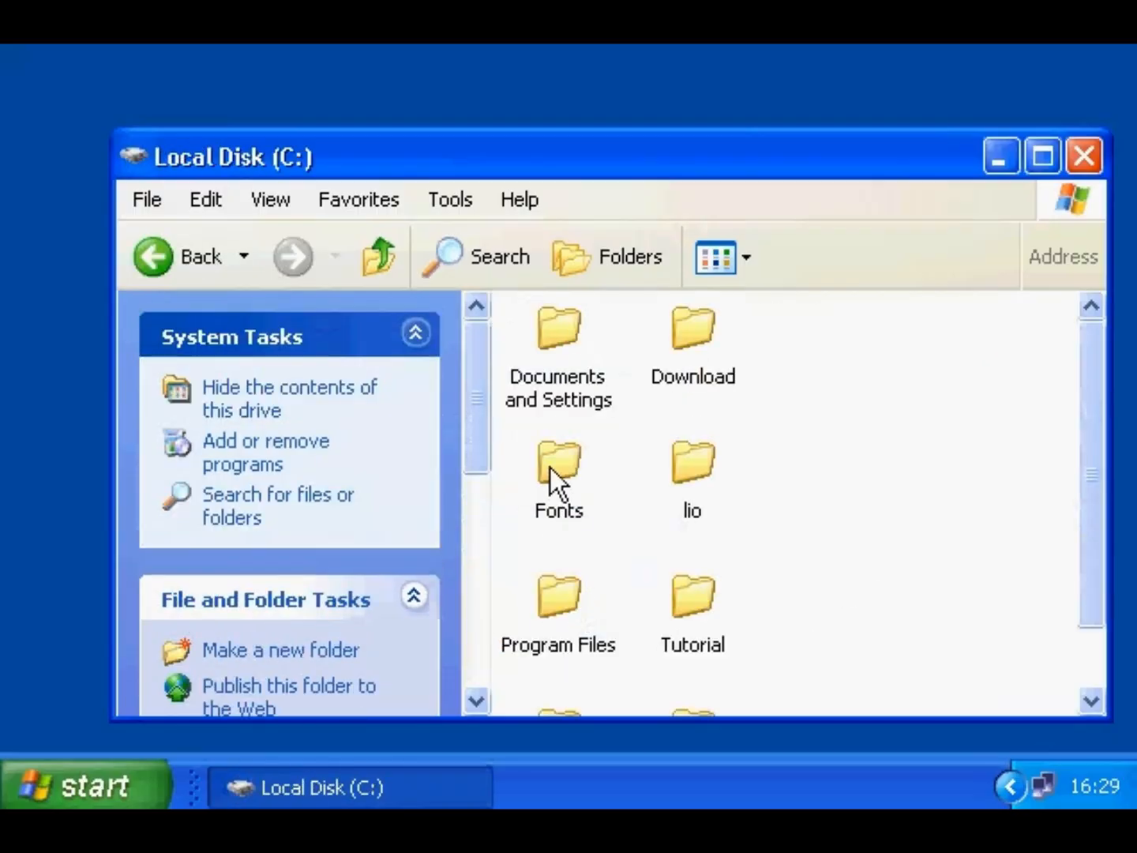
pyautogui.rightClick(552, 478)
pyautogui.click(641, 167)
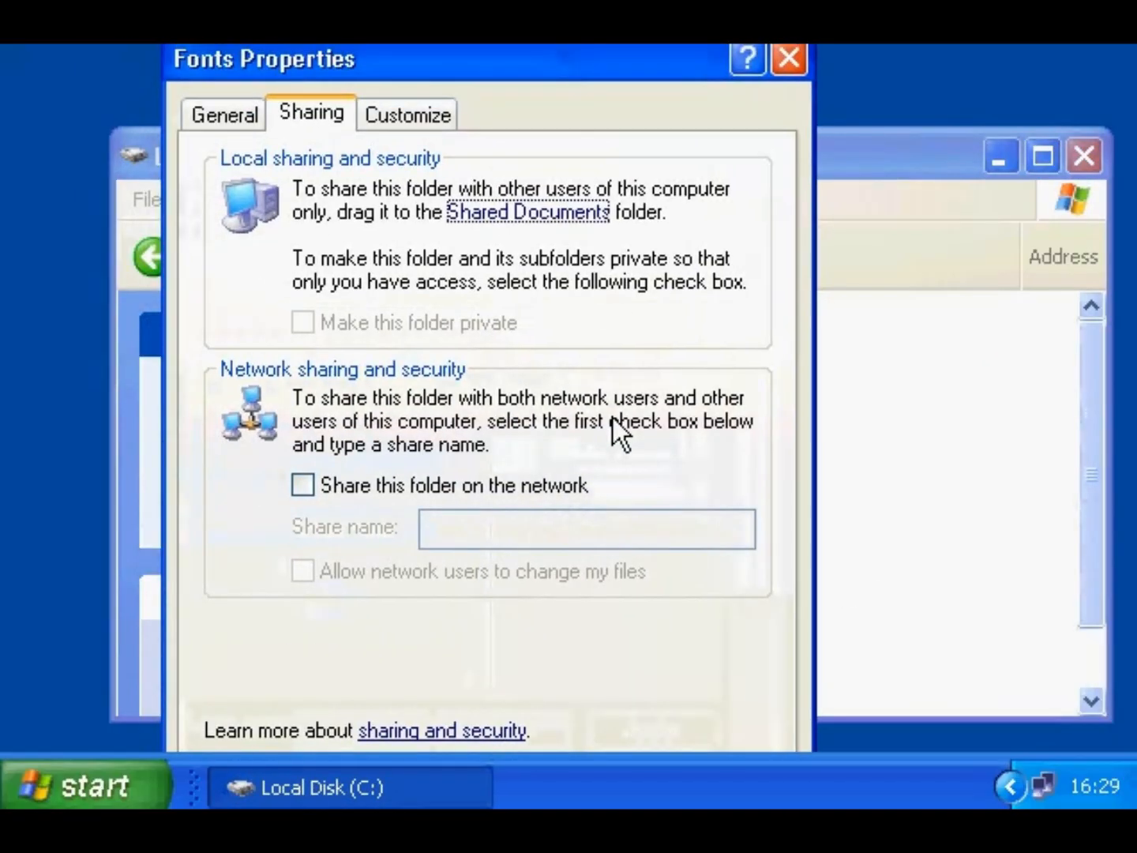
pyautogui.click(426, 494)
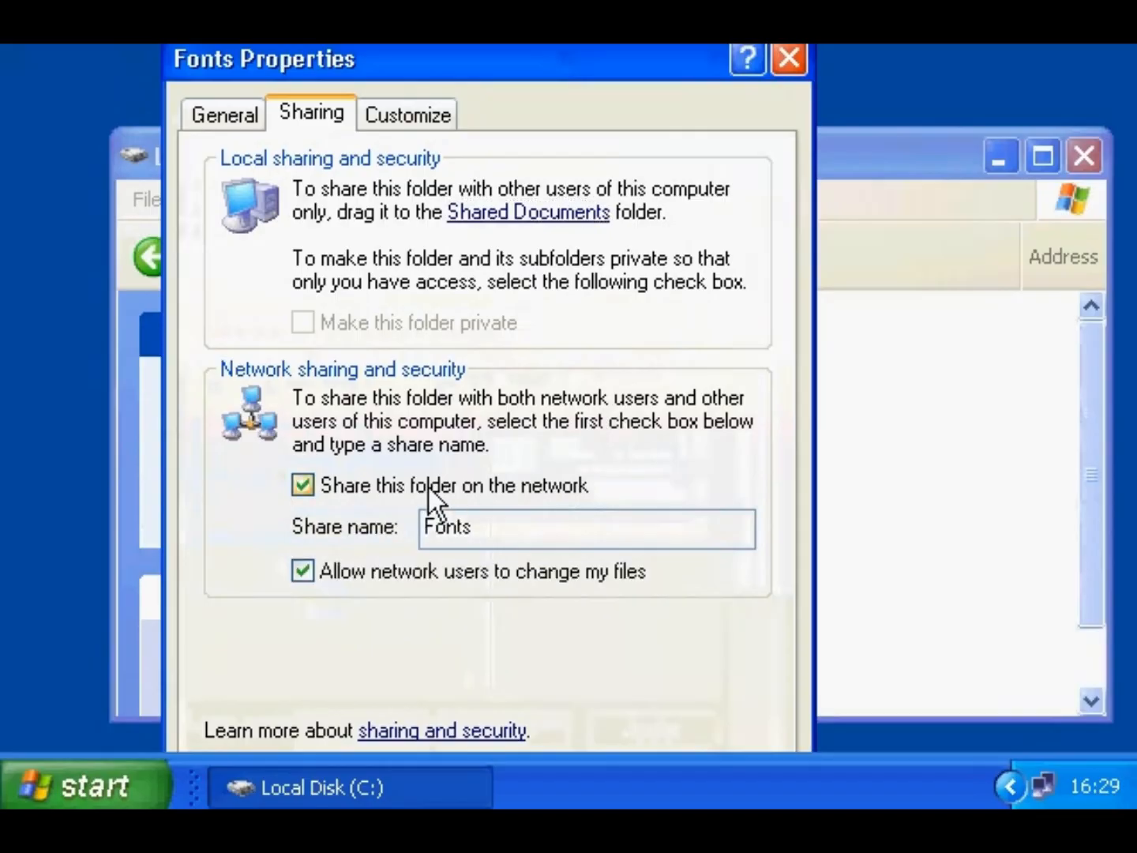
pyautogui.moveTo(489, 525); pyautogui.dragTo(393, 544)
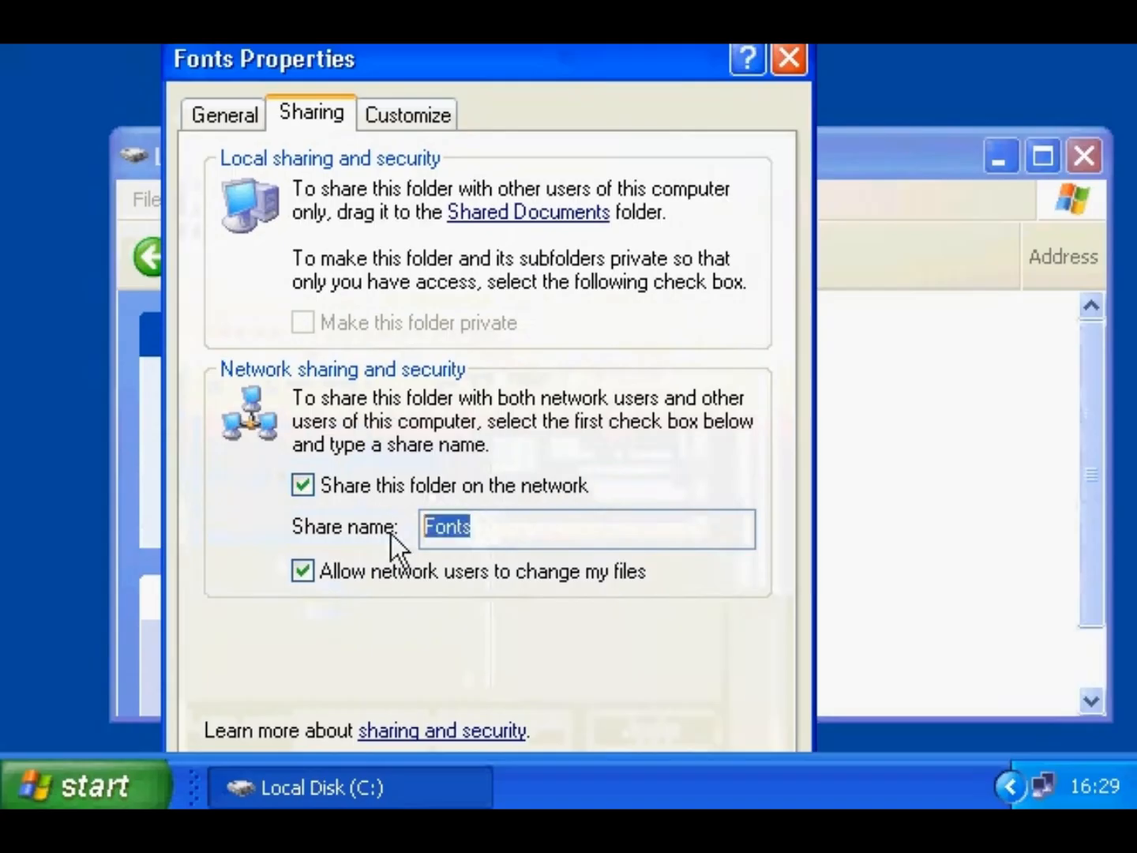
pyautogui.moveTo(535, 69); pyautogui.dragTo(537, 1)
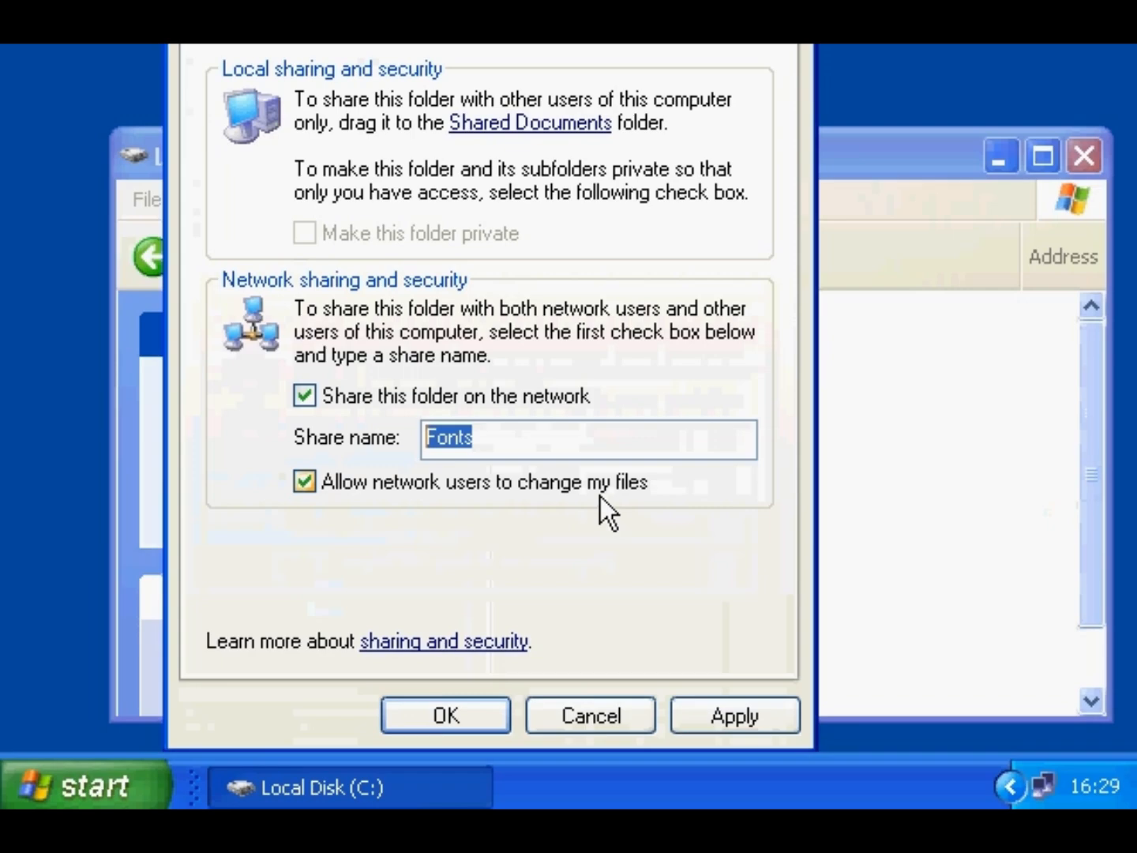
pyautogui.click(446, 715)
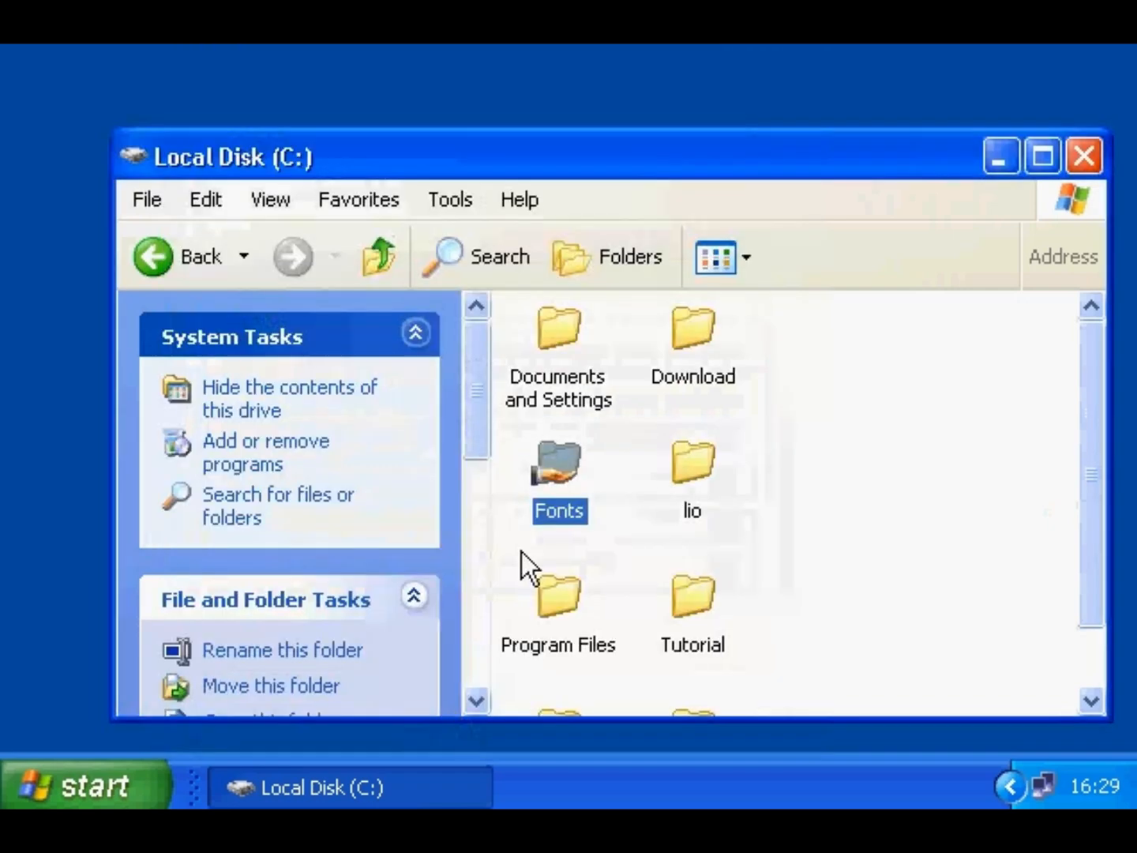
# - Stop sharing the Fonts folder again
pyautogui.rightClick(556, 477)
pyautogui.click(591, 180)
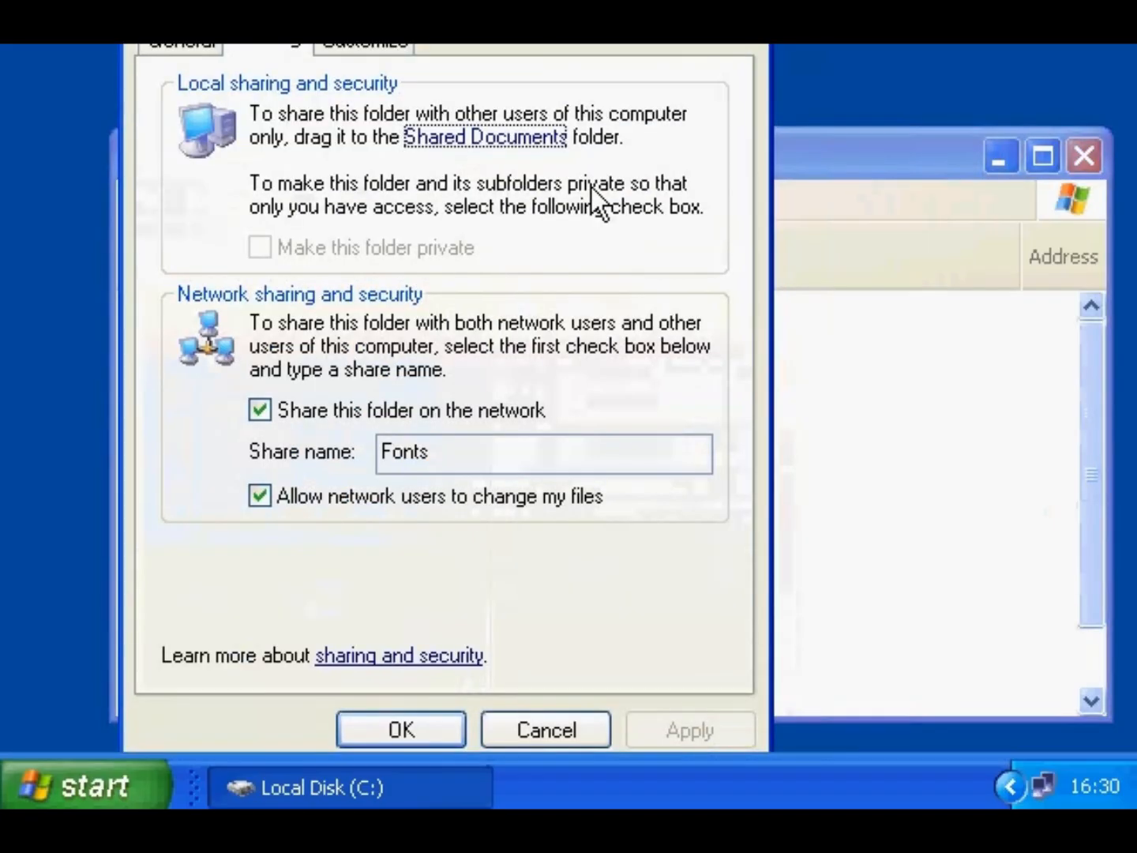
pyautogui.click(370, 410)
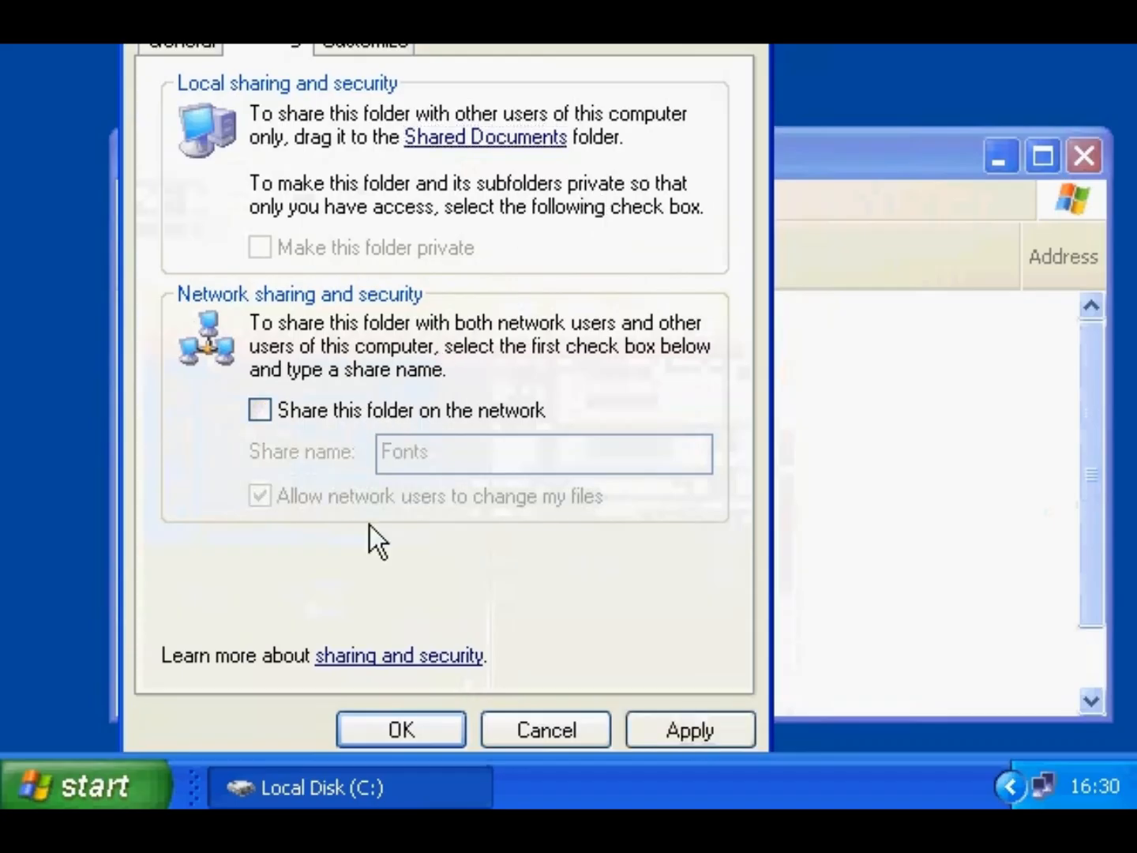
pyautogui.click(416, 727)
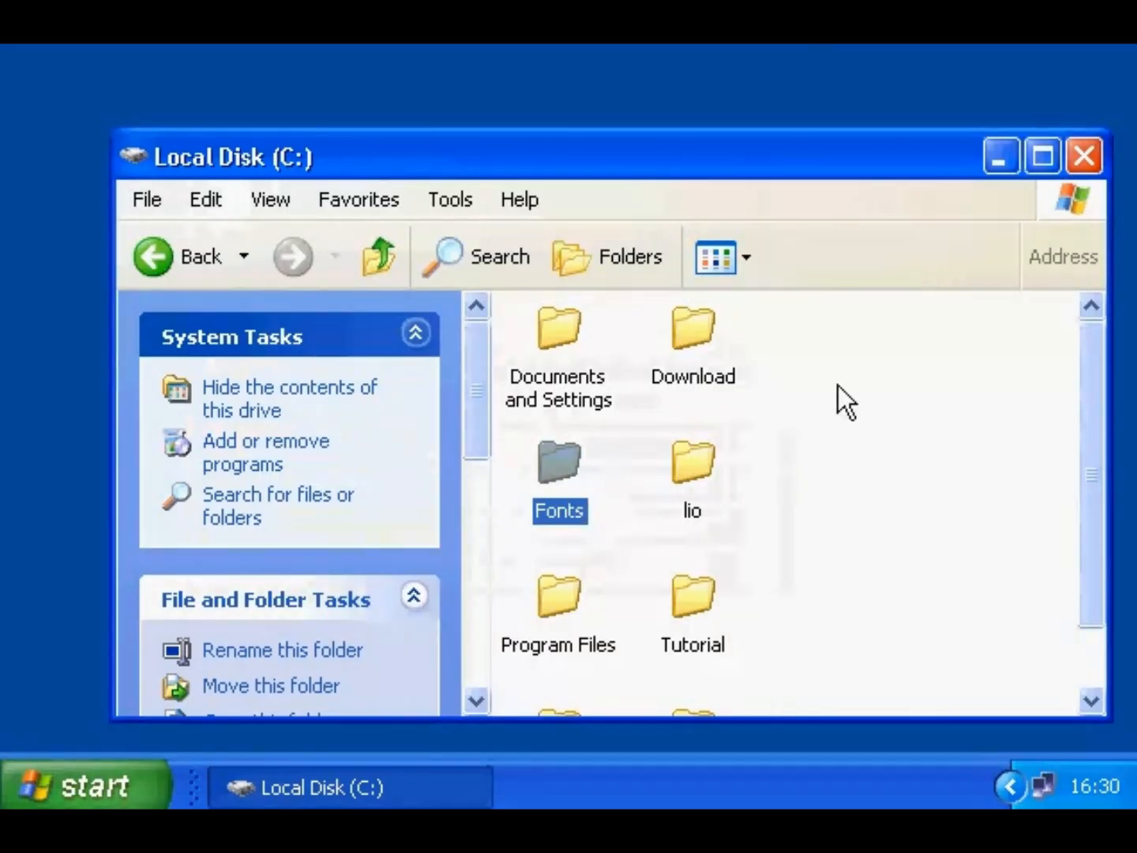
# - Close Local Disk (C:) and open Printers and Faxes through Control Panel
pyautogui.click(1084, 156)
pyautogui.click(92, 778)
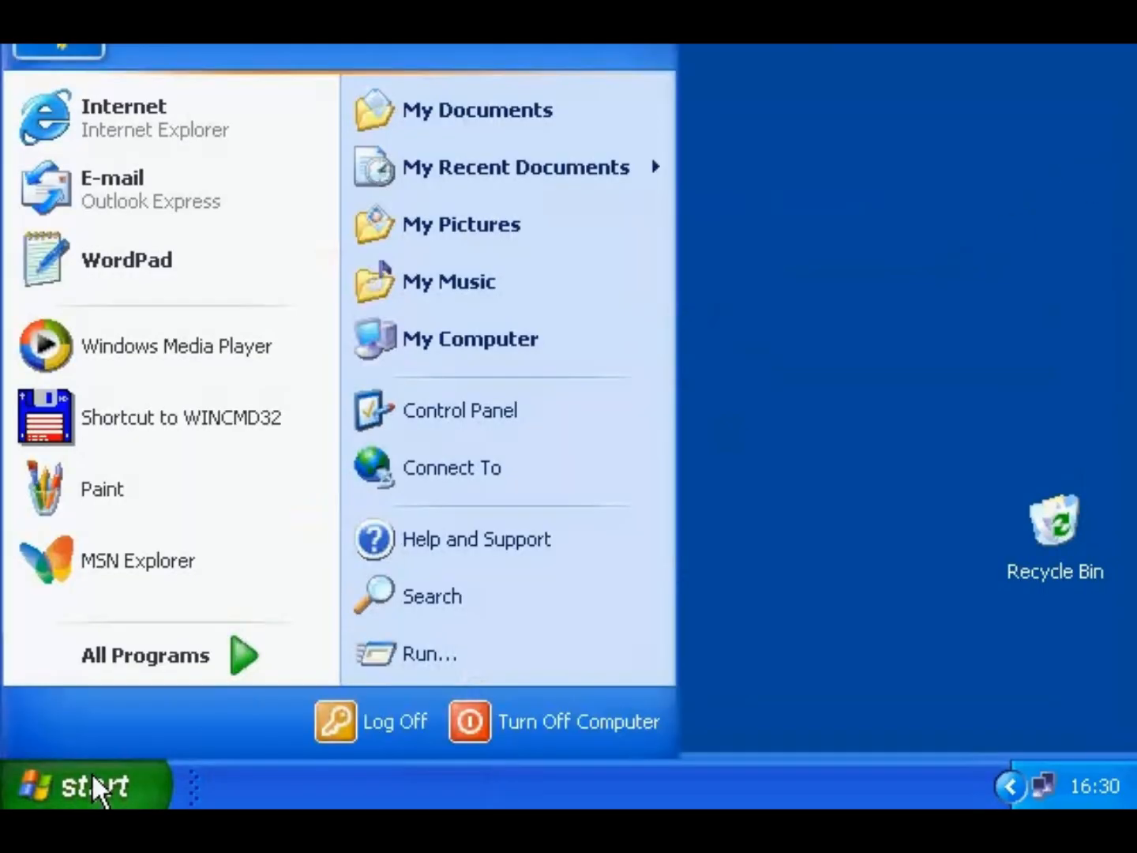
pyautogui.click(422, 408)
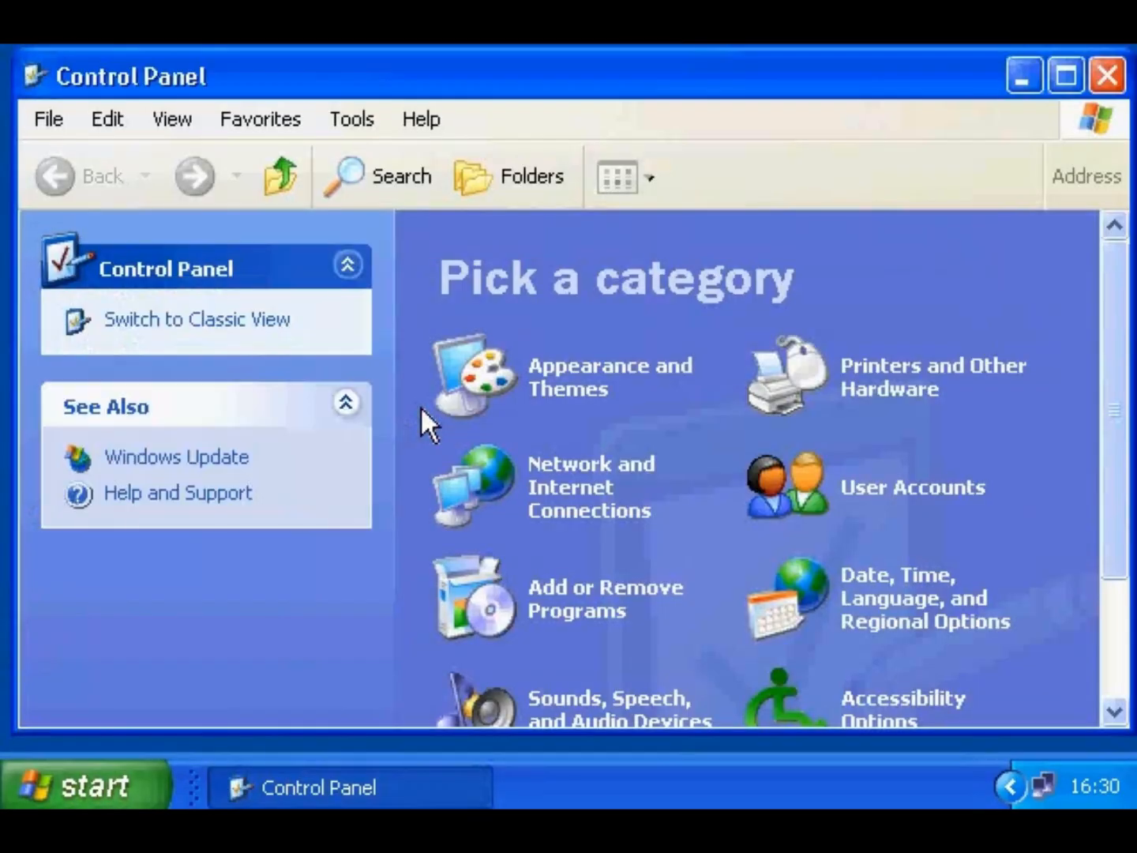
pyautogui.click(838, 368)
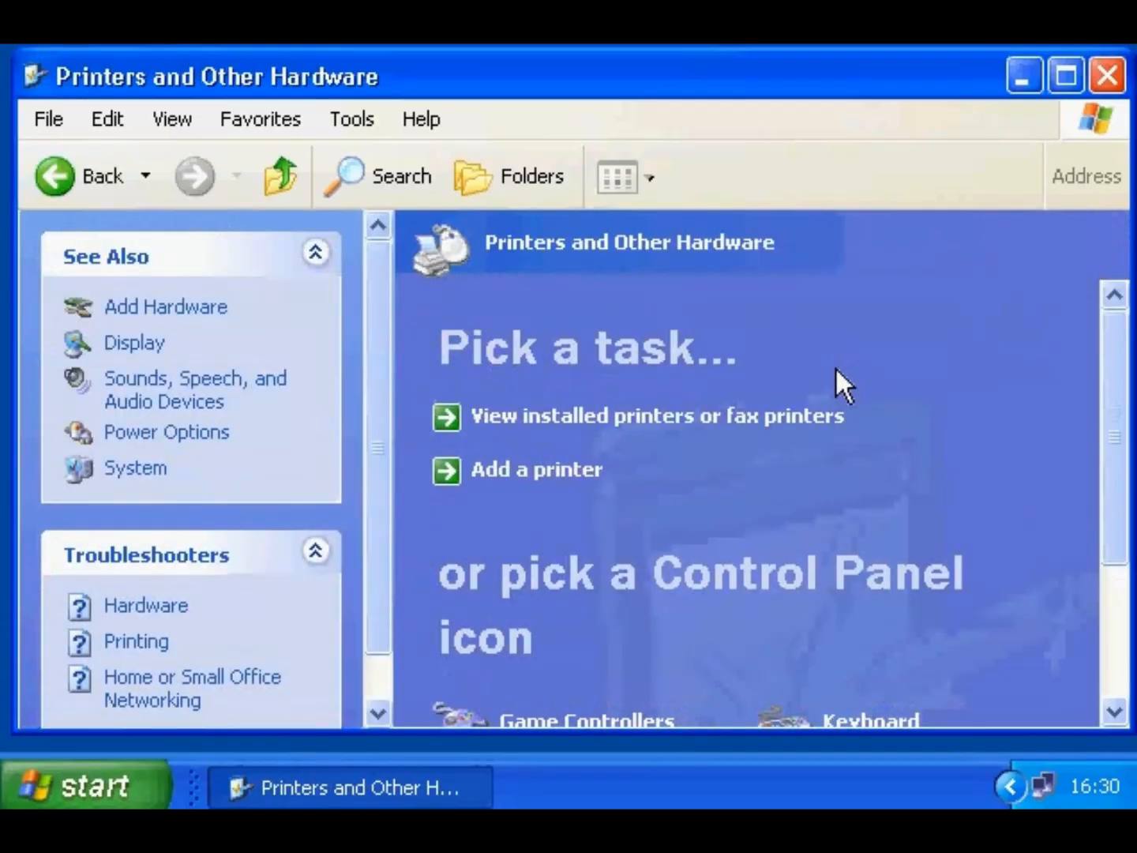
pyautogui.click(1110, 636)
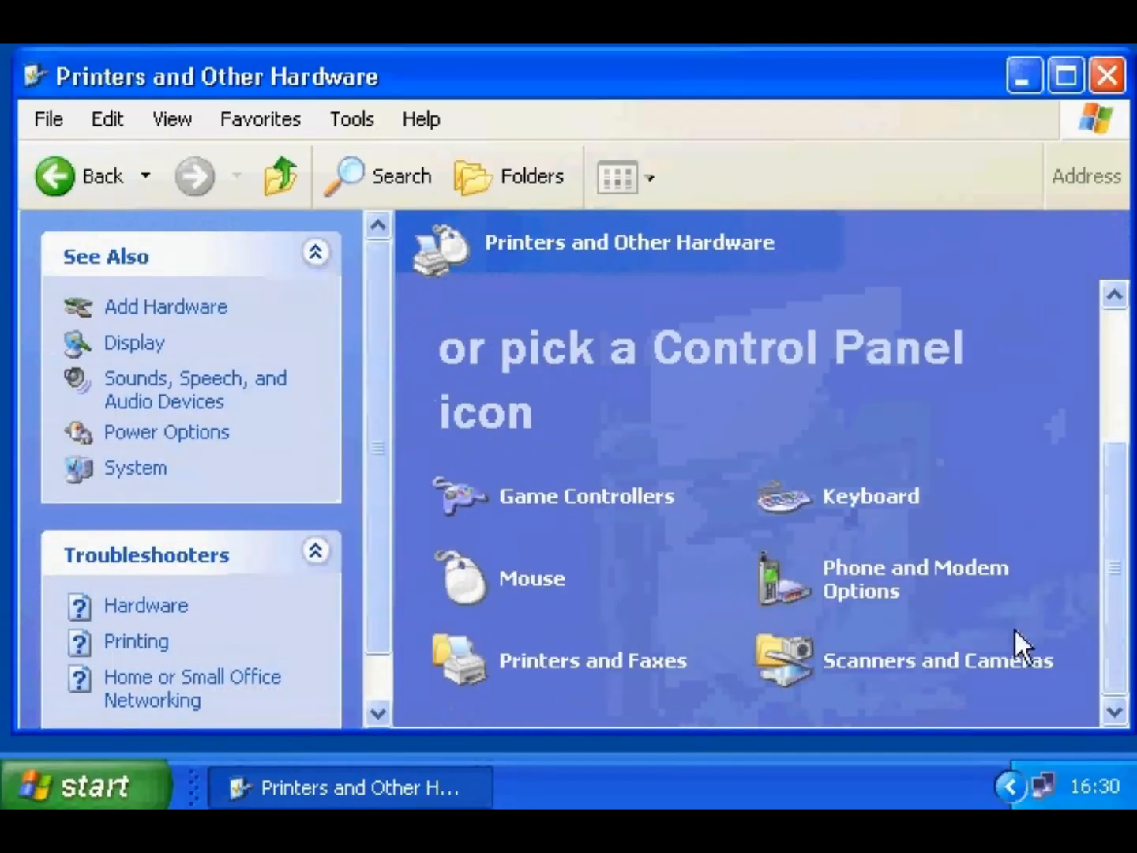
pyautogui.click(620, 664)
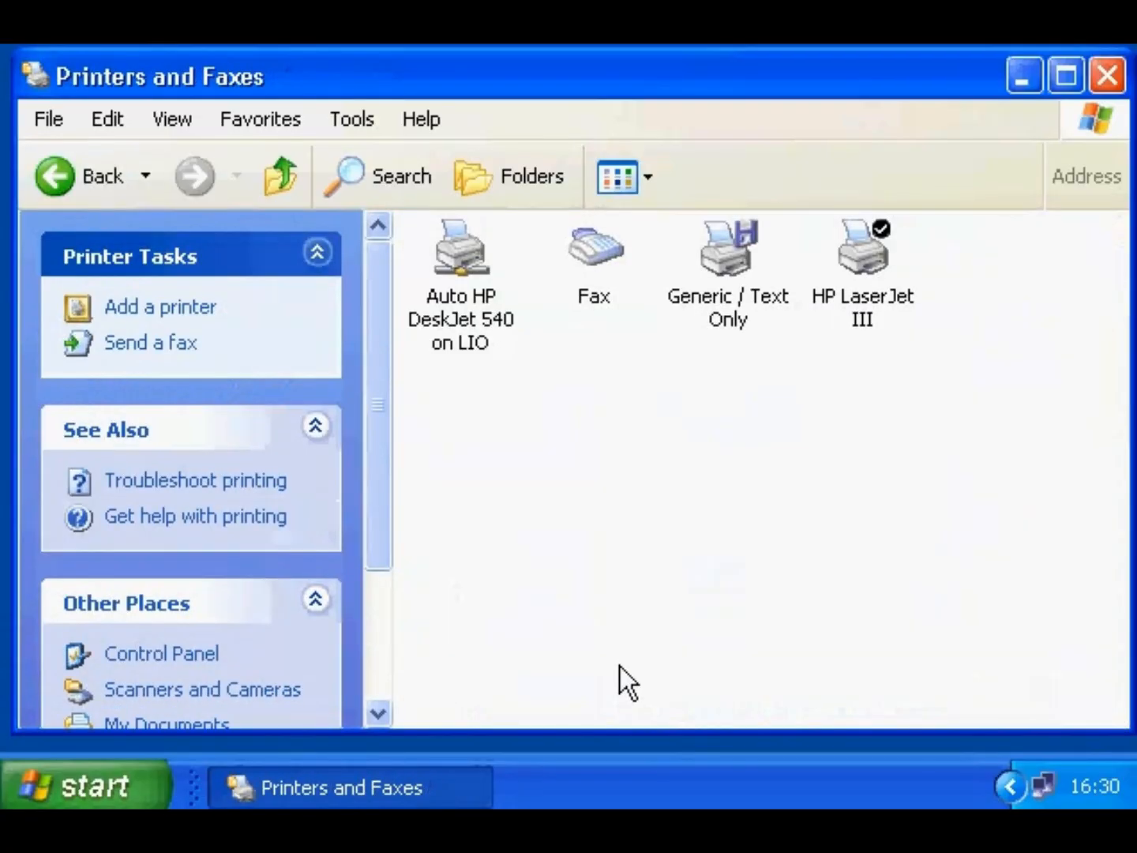
# - Share the HP LaserJet III printer as 'HP III', accepting the MS-DOS warning
pyautogui.rightClick(869, 260)
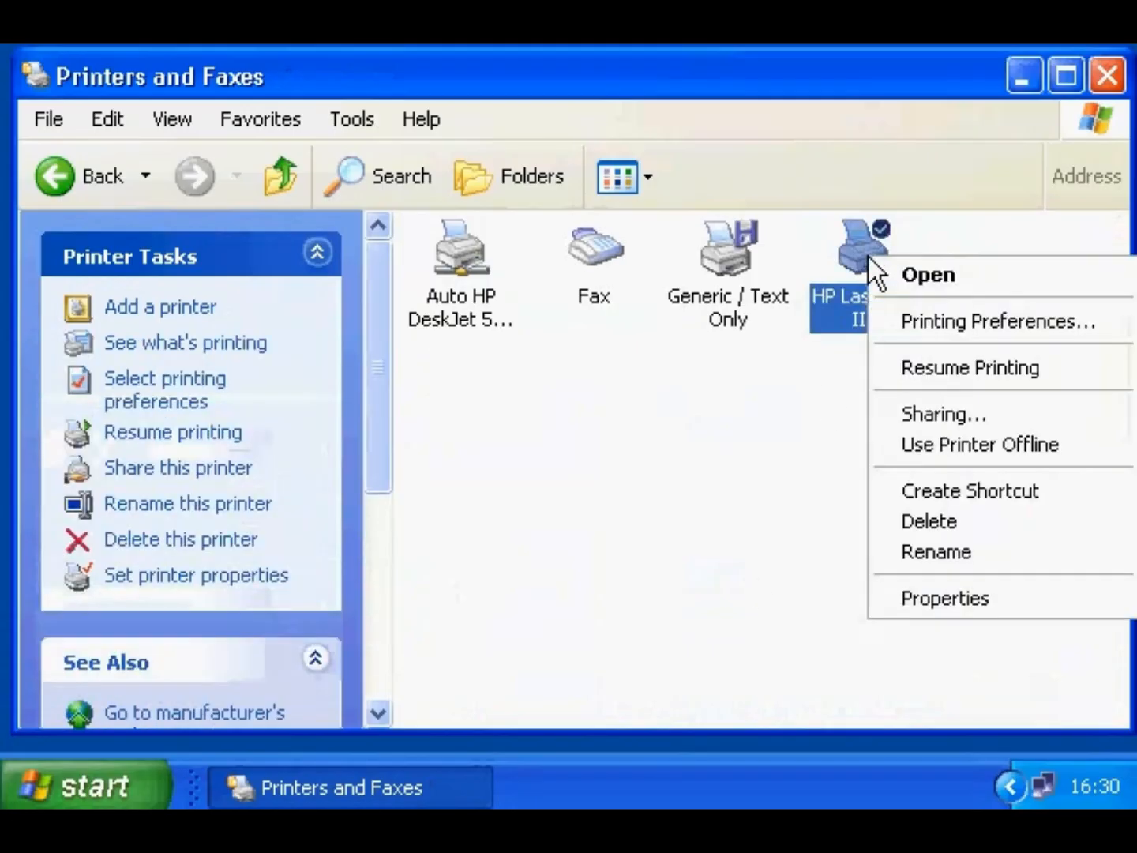
pyautogui.click(895, 407)
pyautogui.moveTo(505, 0); pyautogui.dragTo(610, 74)
pyautogui.click(321, 308)
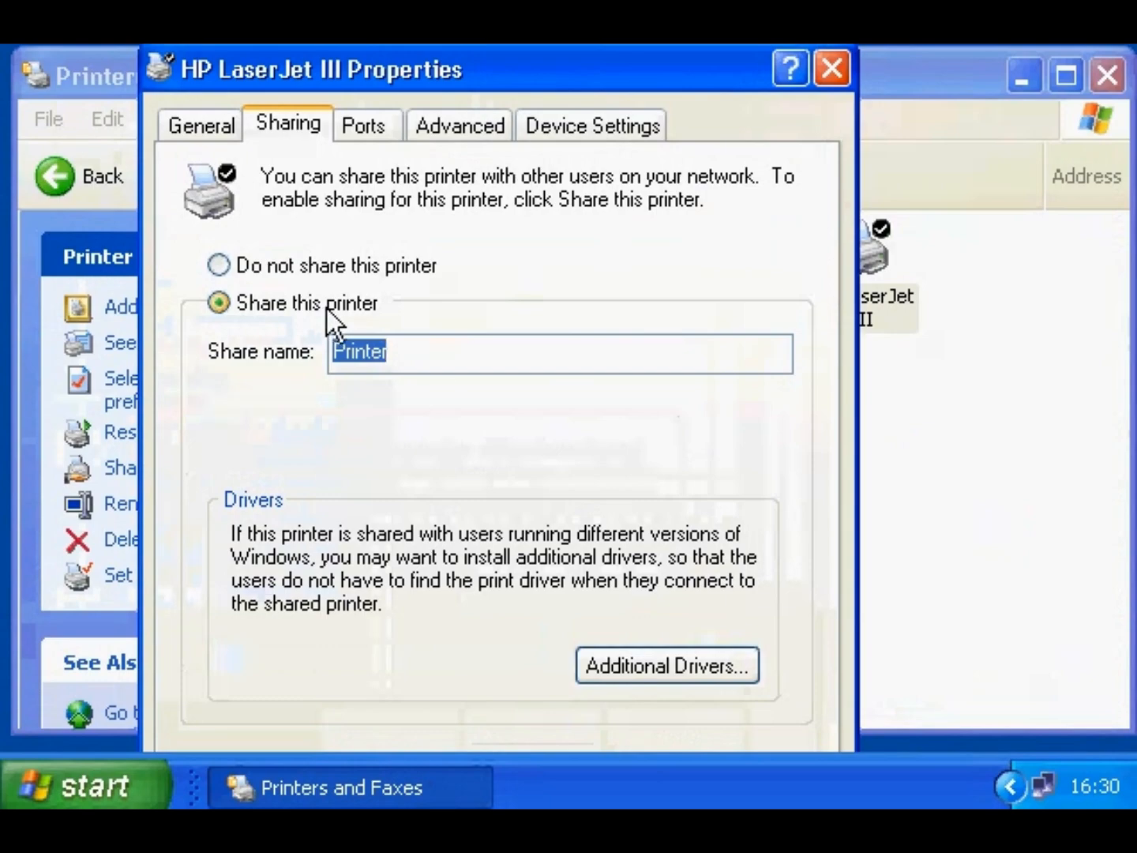
pyautogui.write('HP ')
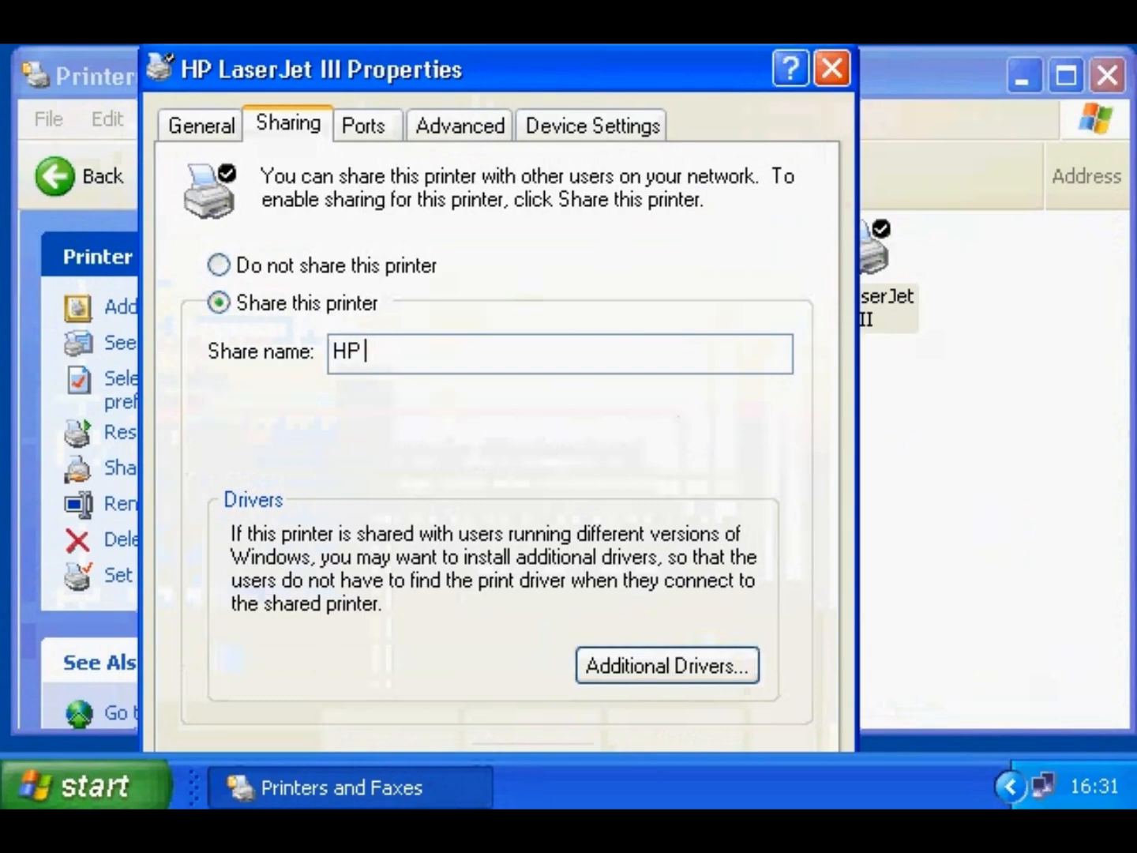
pyautogui.write('III')
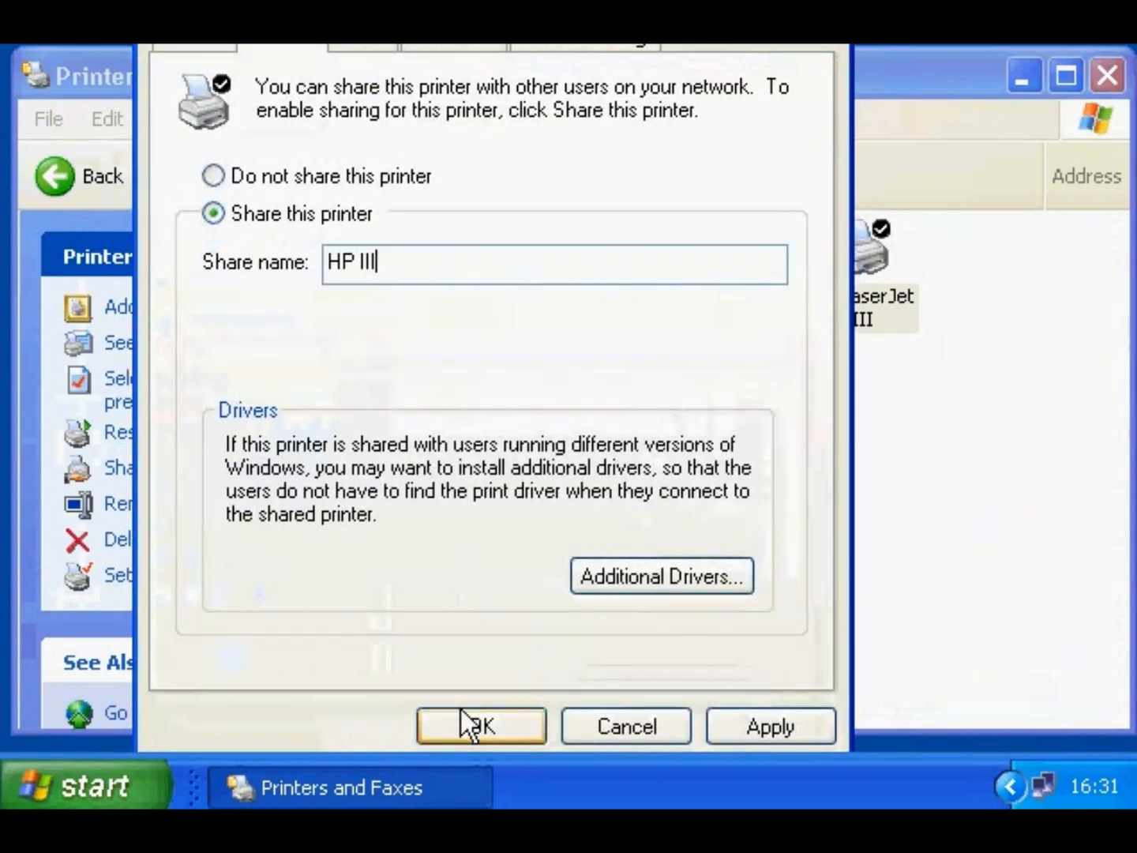
pyautogui.click(460, 711)
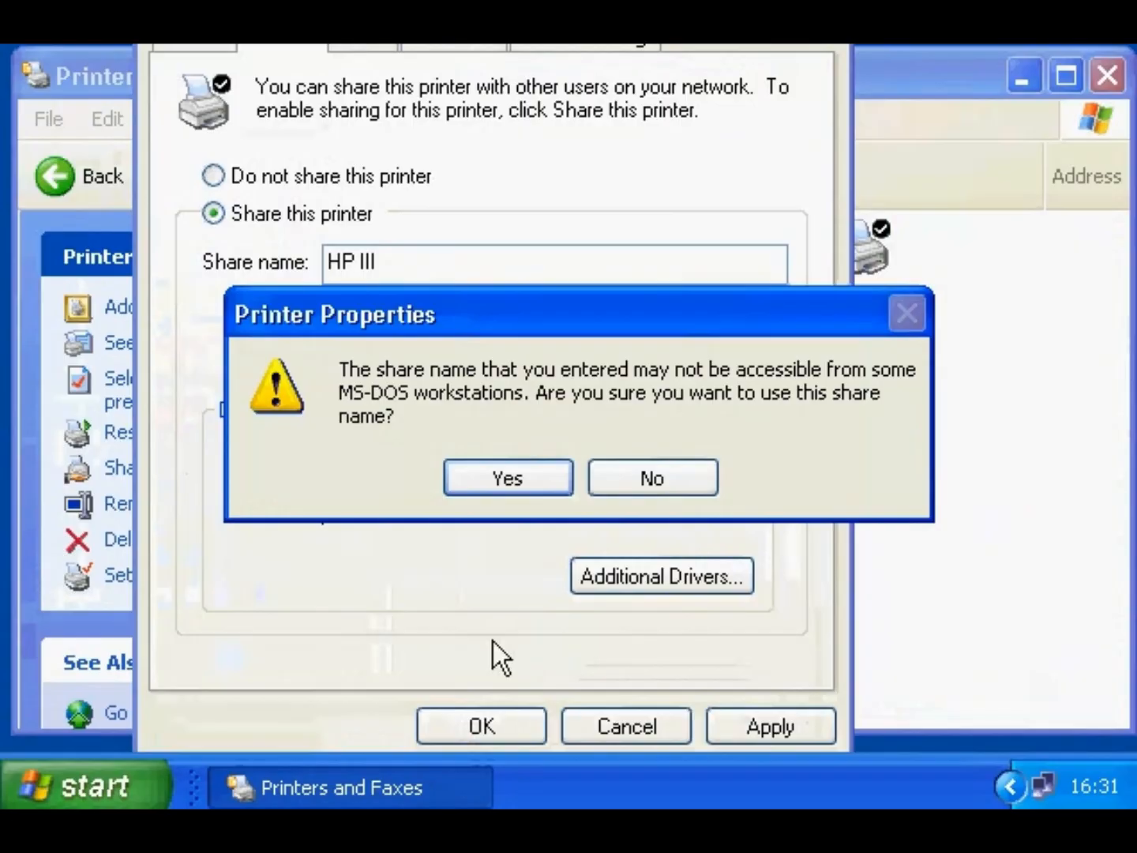
pyautogui.click(537, 478)
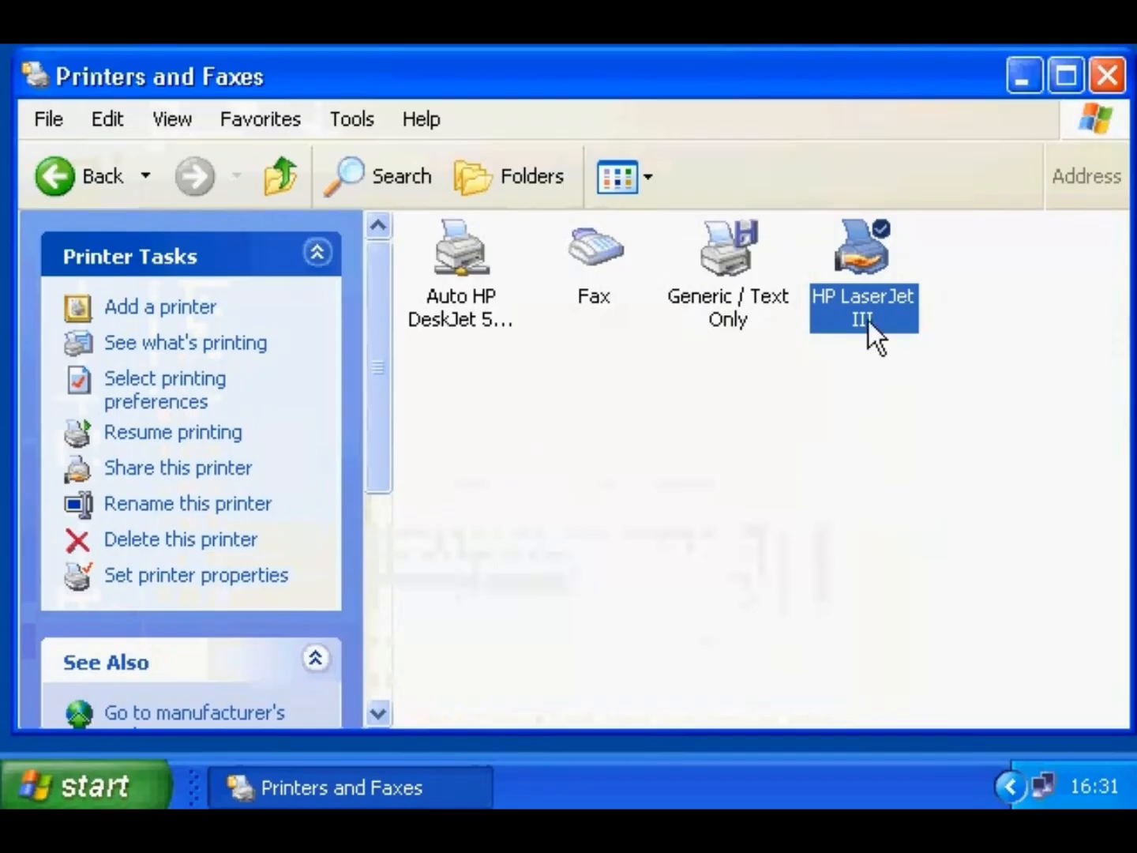
# - Set the HP LaserJet III back to Do not share this printer
pyautogui.rightClick(883, 257)
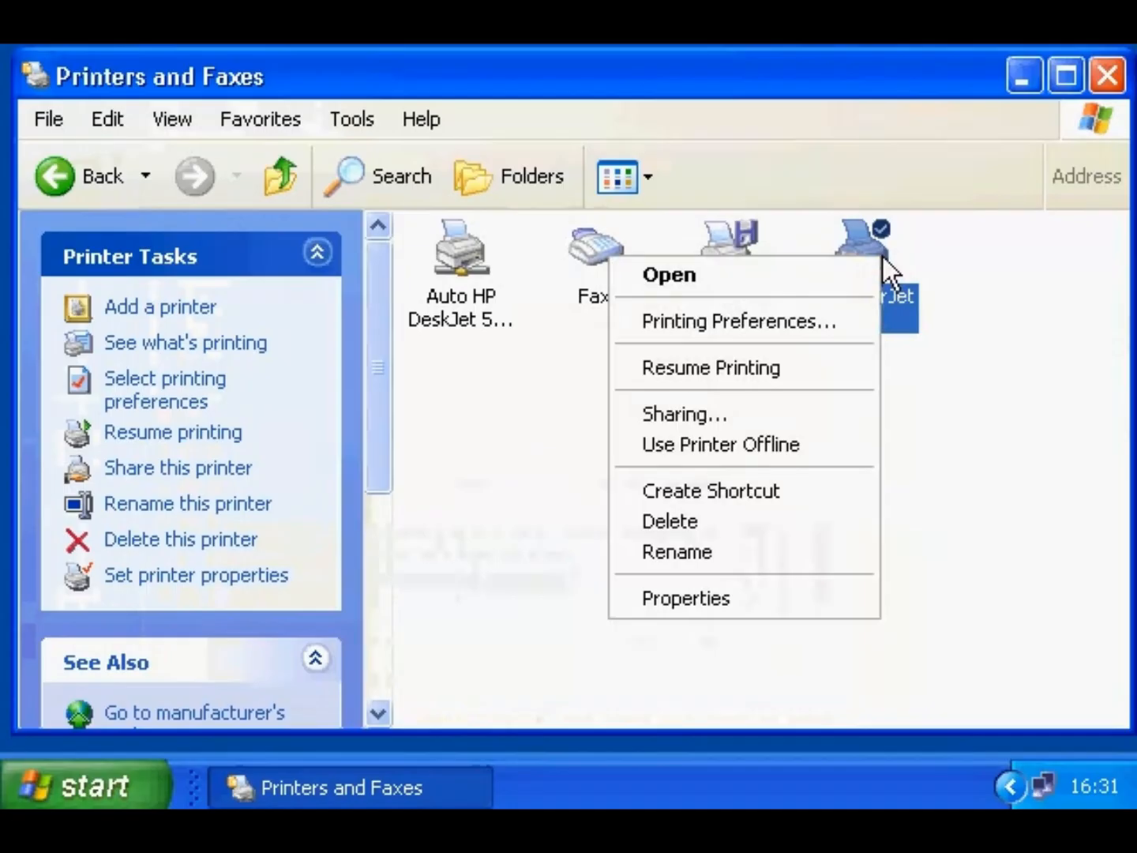
pyautogui.click(785, 406)
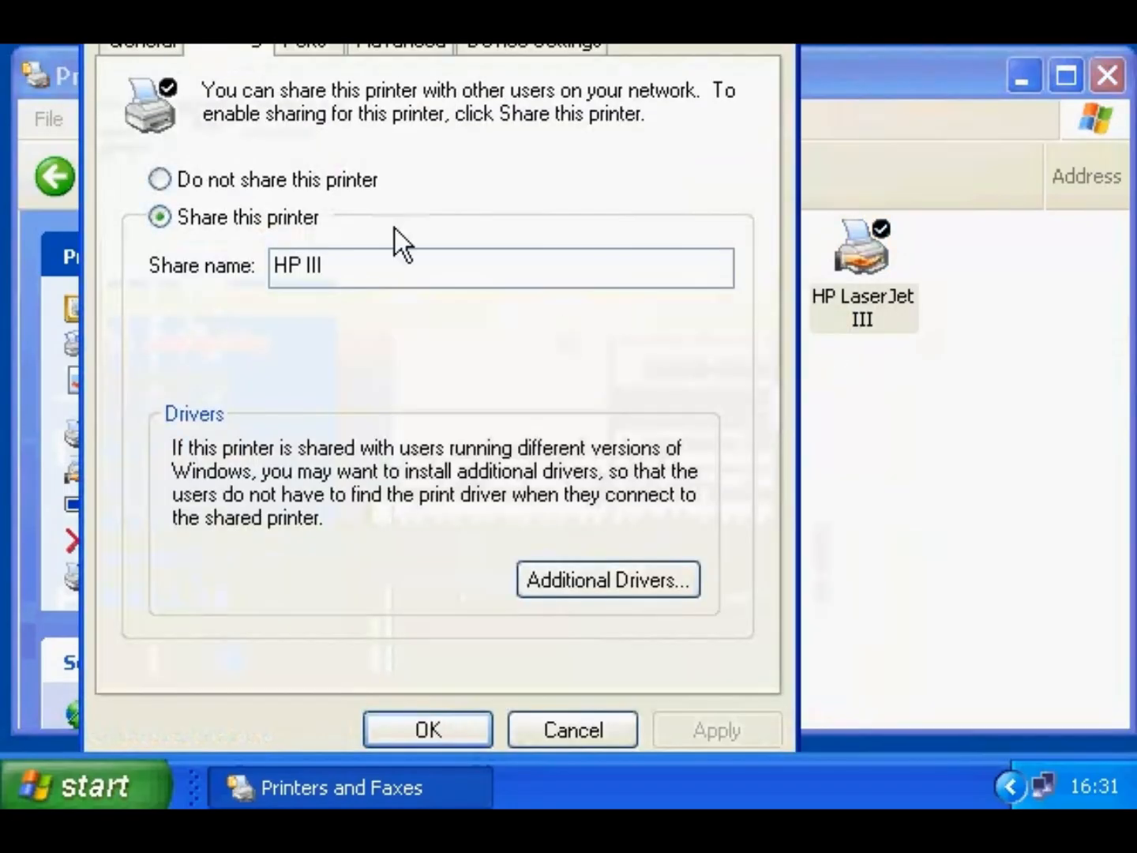
pyautogui.click(326, 182)
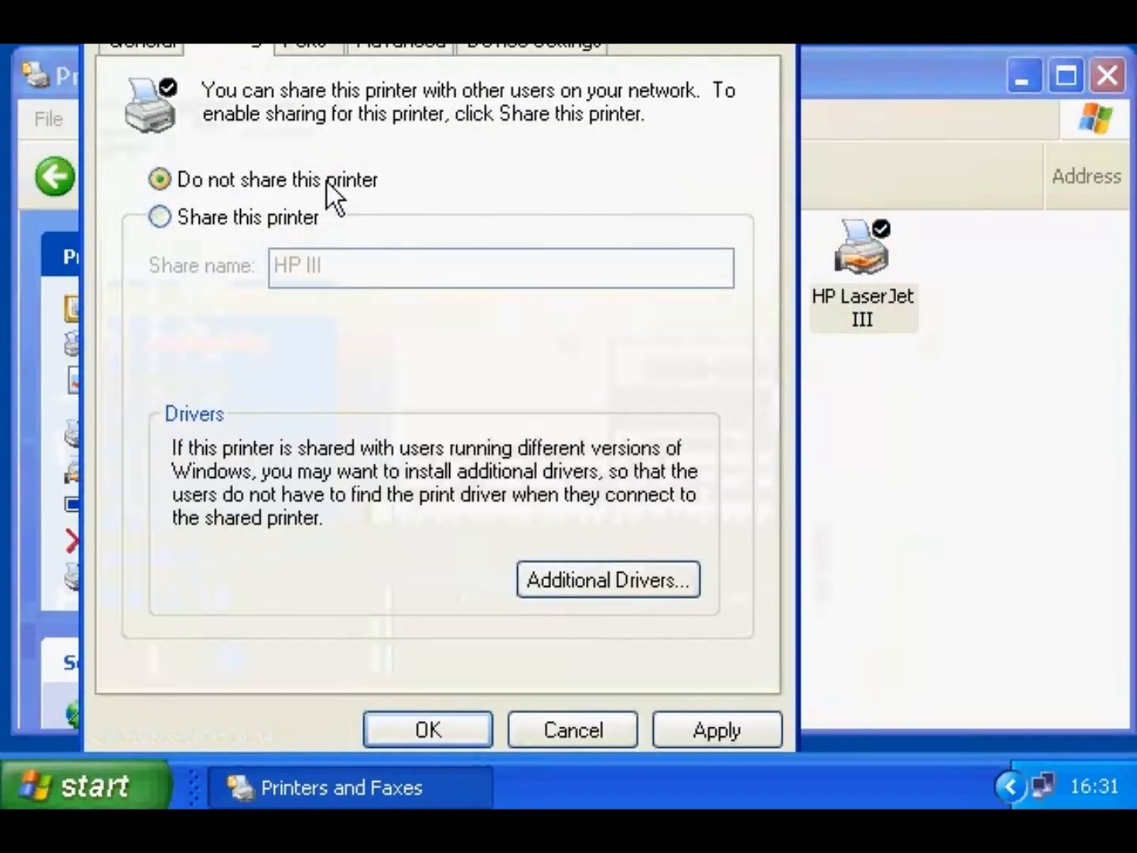
pyautogui.click(413, 734)
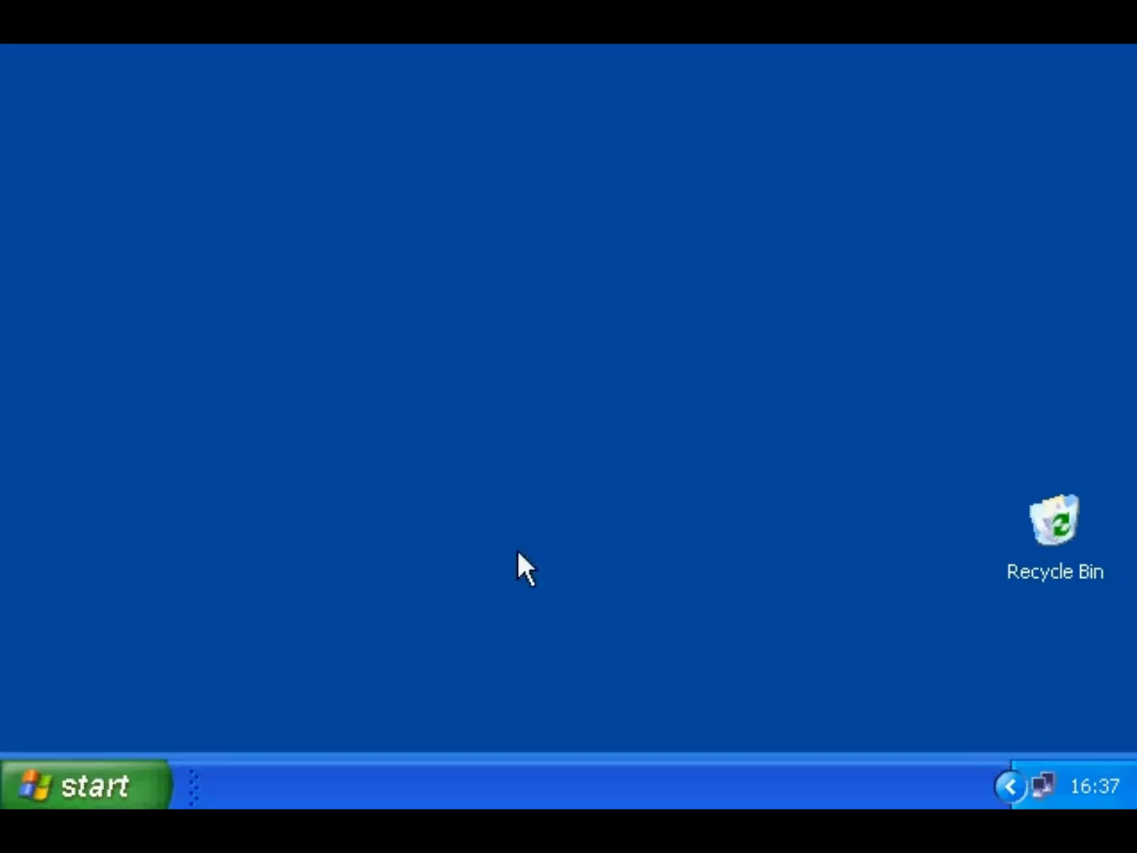
# - Start a new manually set up dial-up modem Internet connection in the New Connection Wizard
pyautogui.click(127, 782)
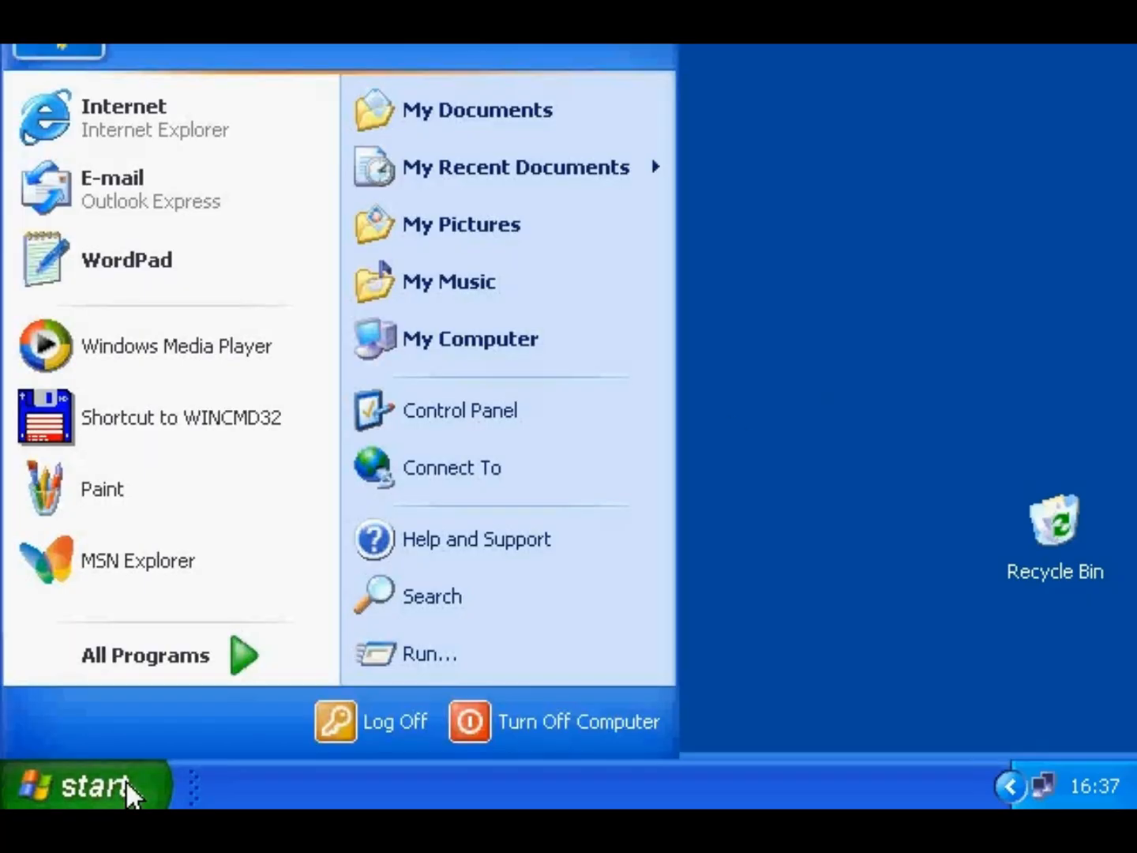
pyautogui.click(420, 471)
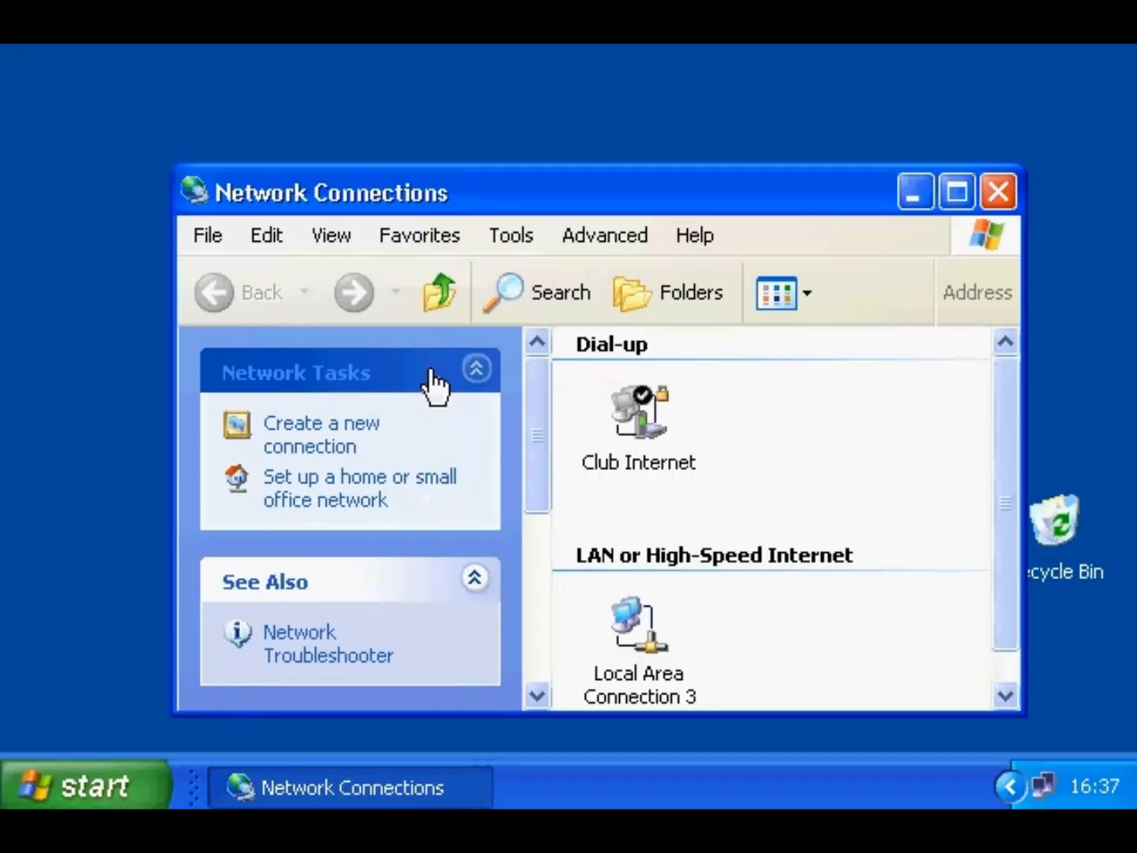
pyautogui.click(356, 444)
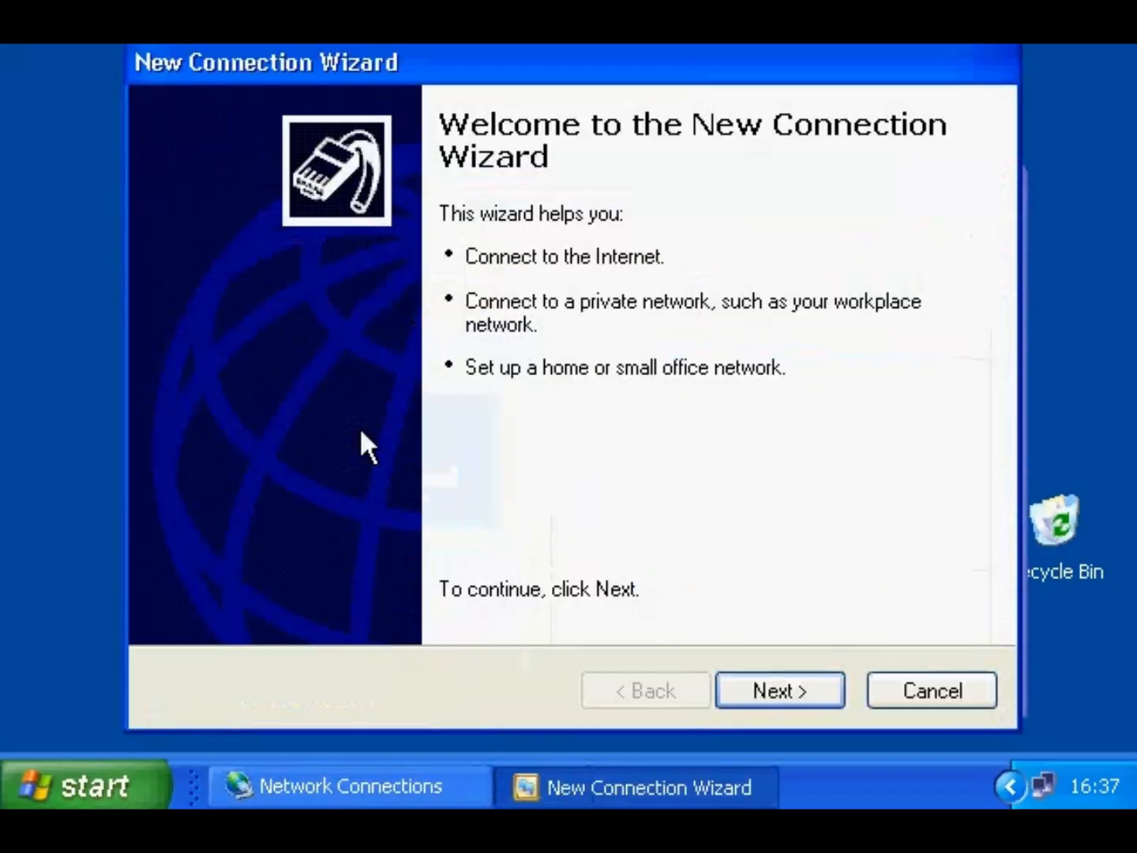
pyautogui.click(783, 687)
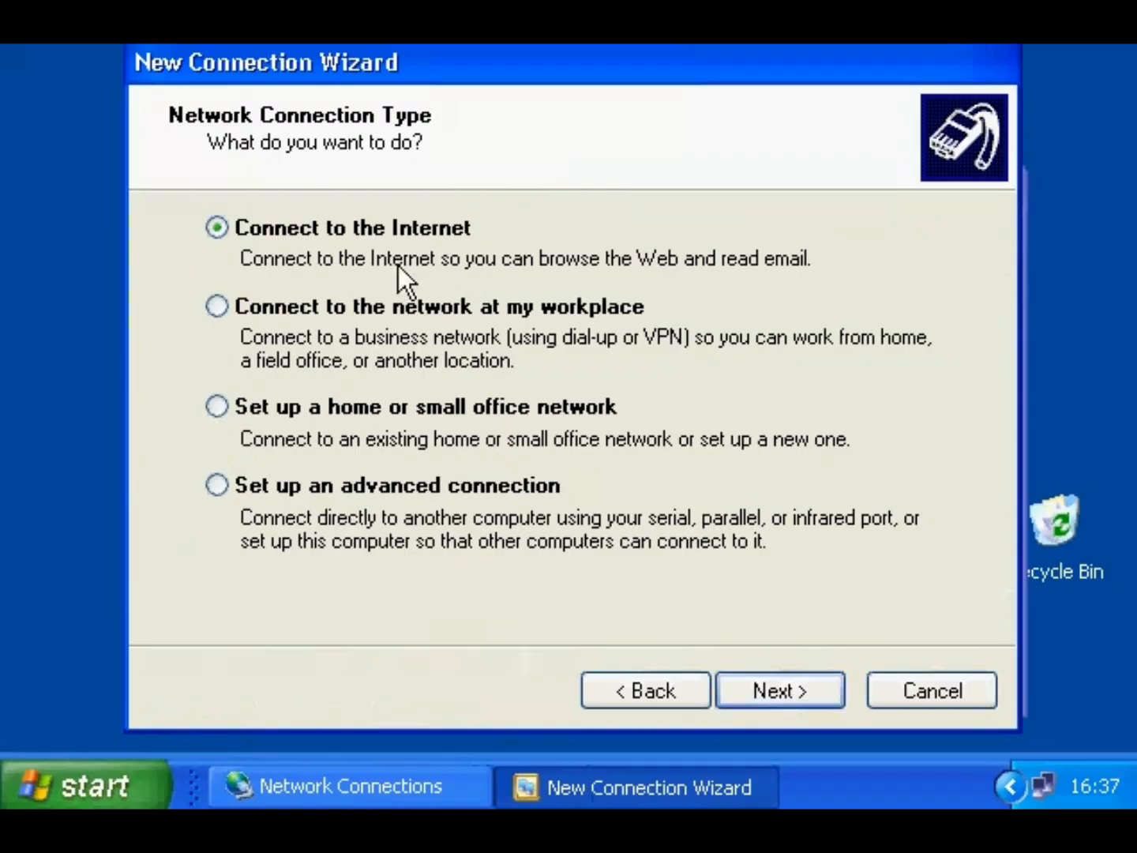
pyautogui.click(756, 686)
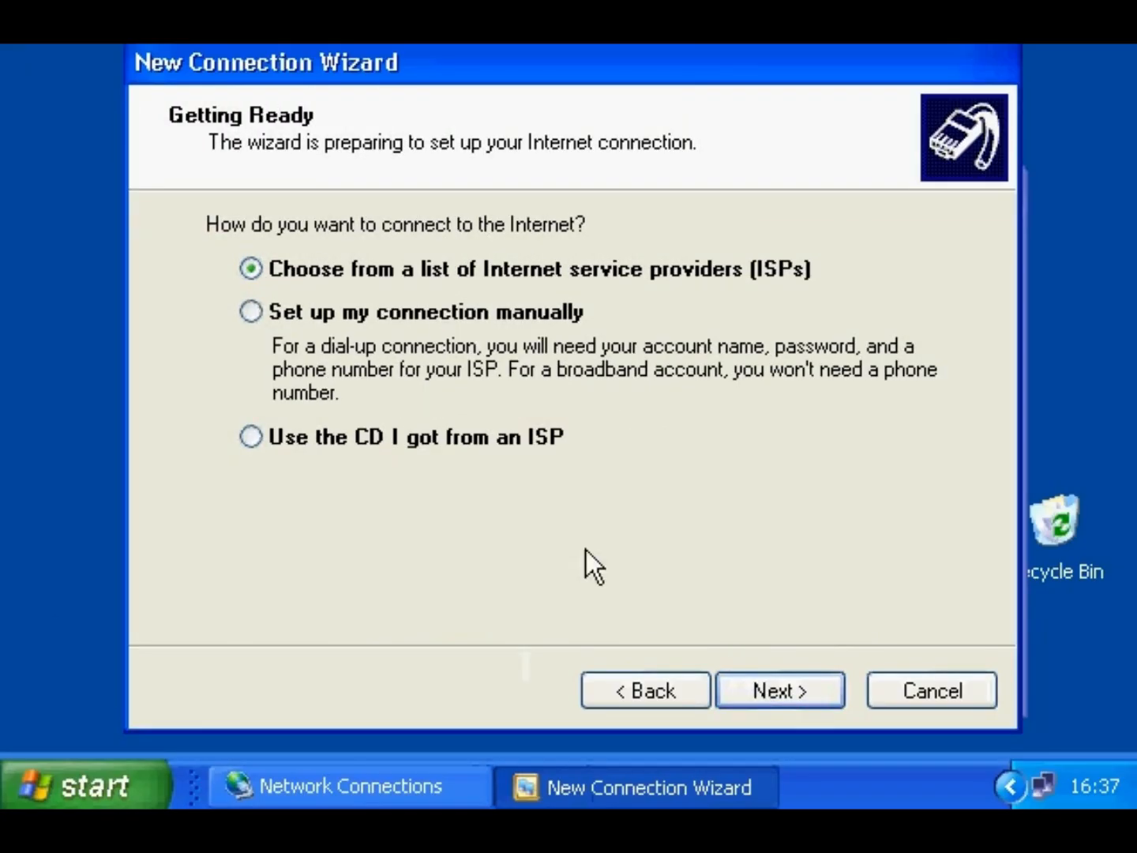
pyautogui.click(433, 312)
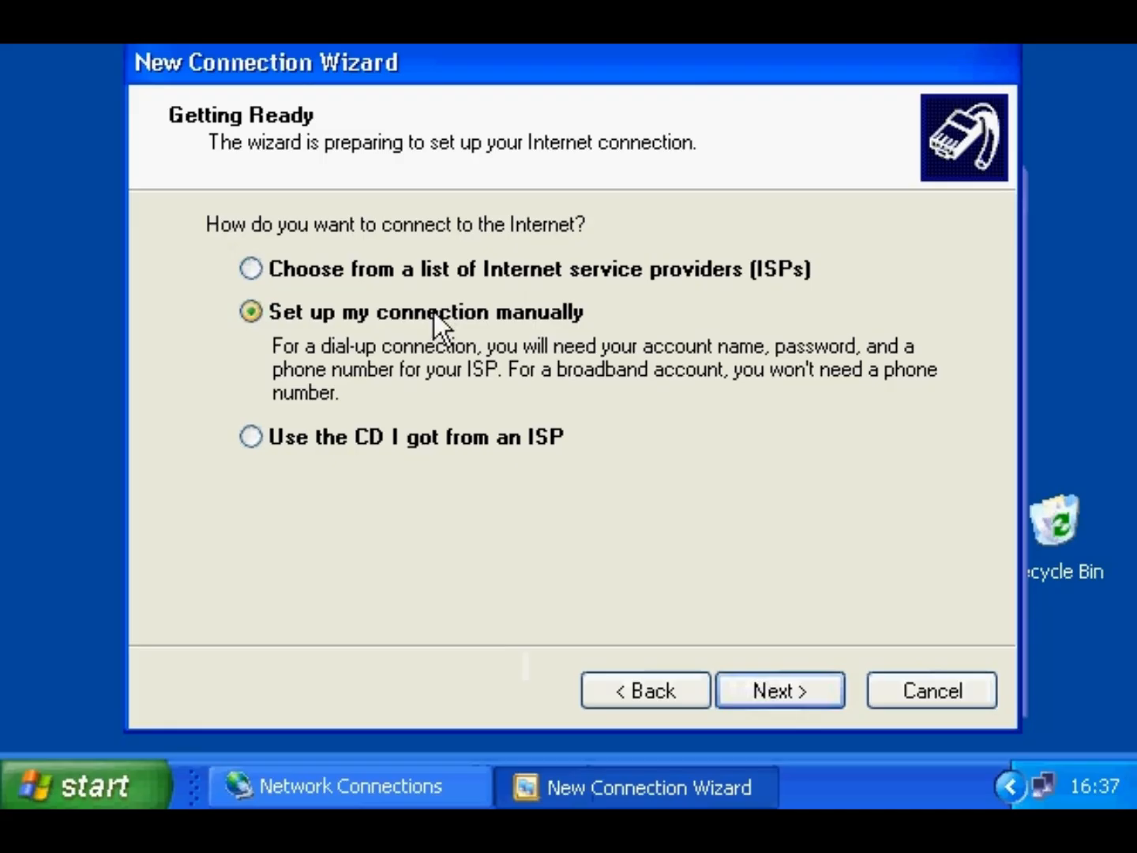
pyautogui.click(776, 688)
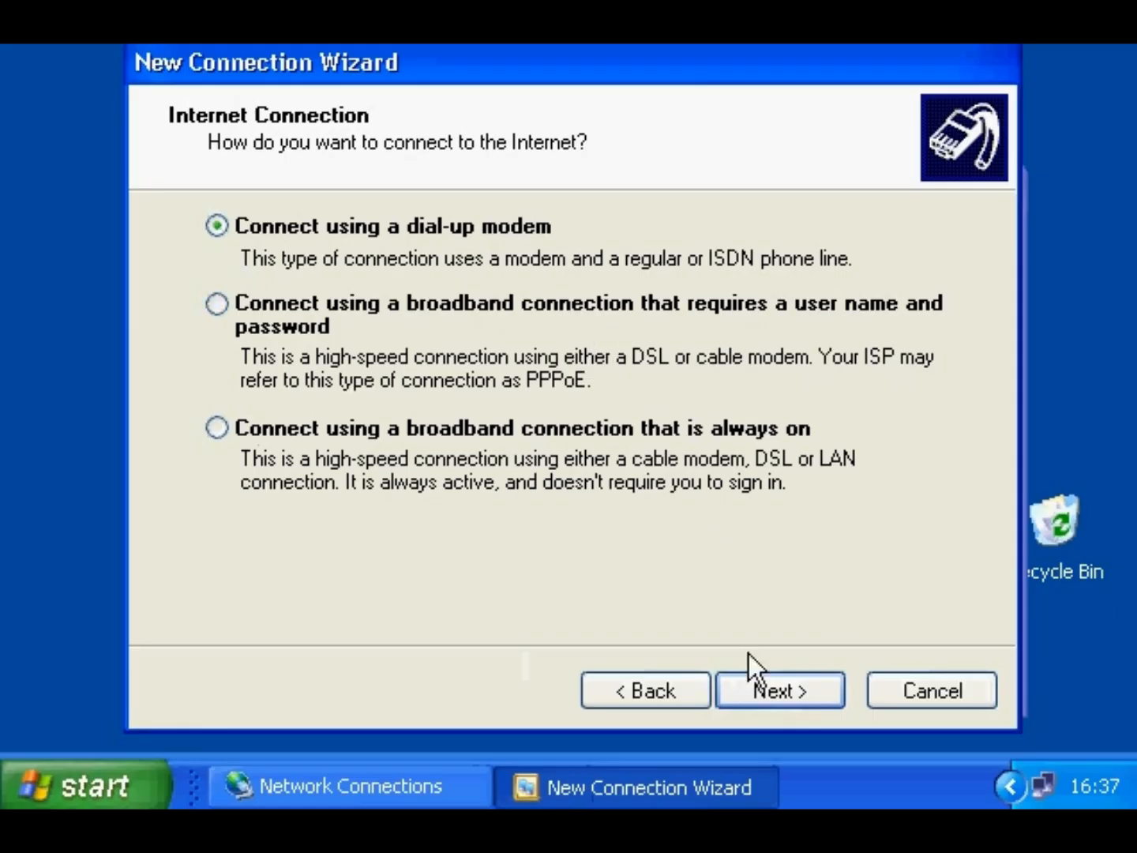
pyautogui.click(756, 690)
# - Name the ISP 'waitrose' and enter its dial-up phone number
pyautogui.write('waitrose')
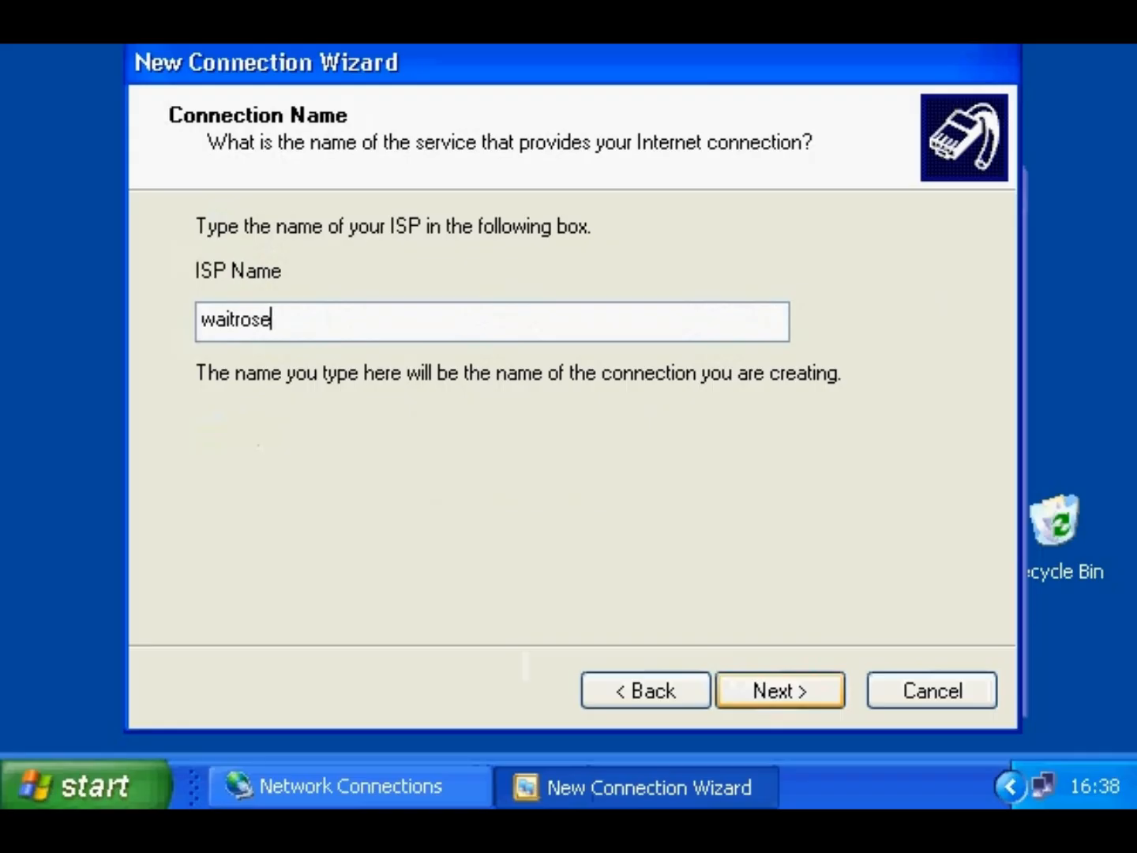
pyautogui.click(759, 689)
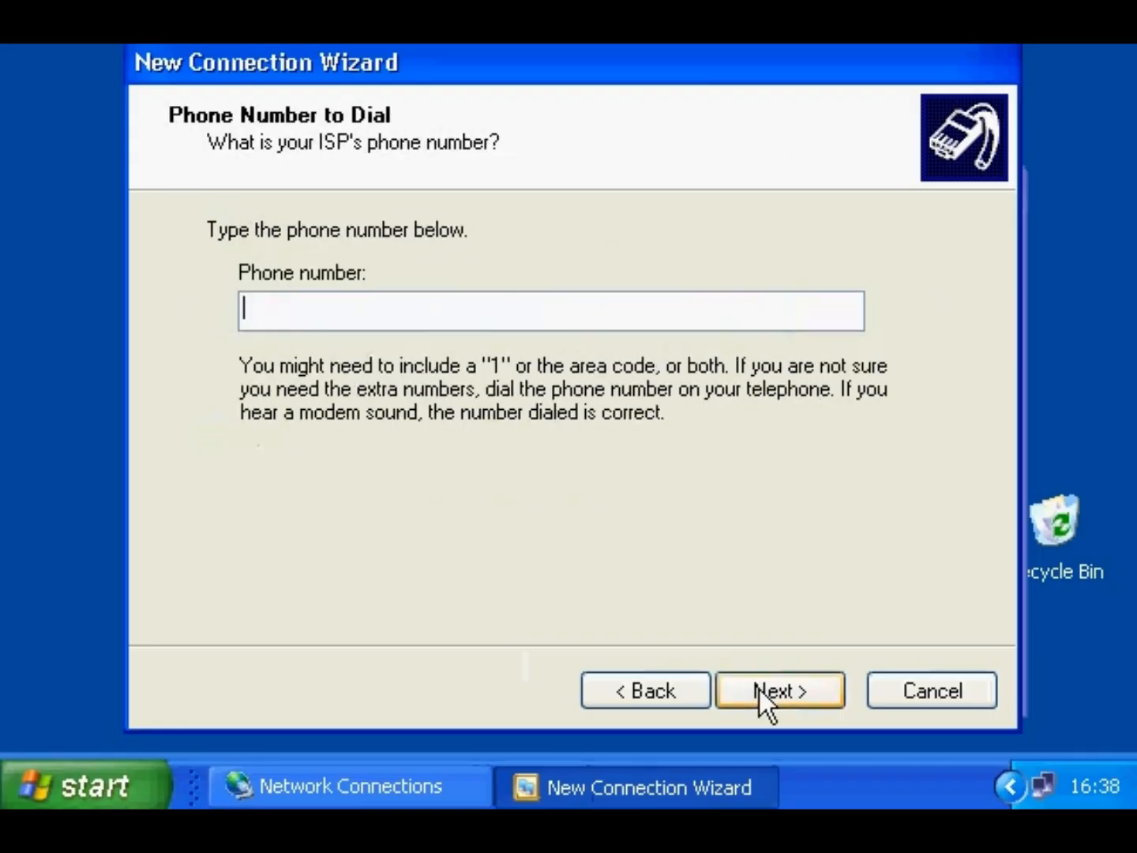
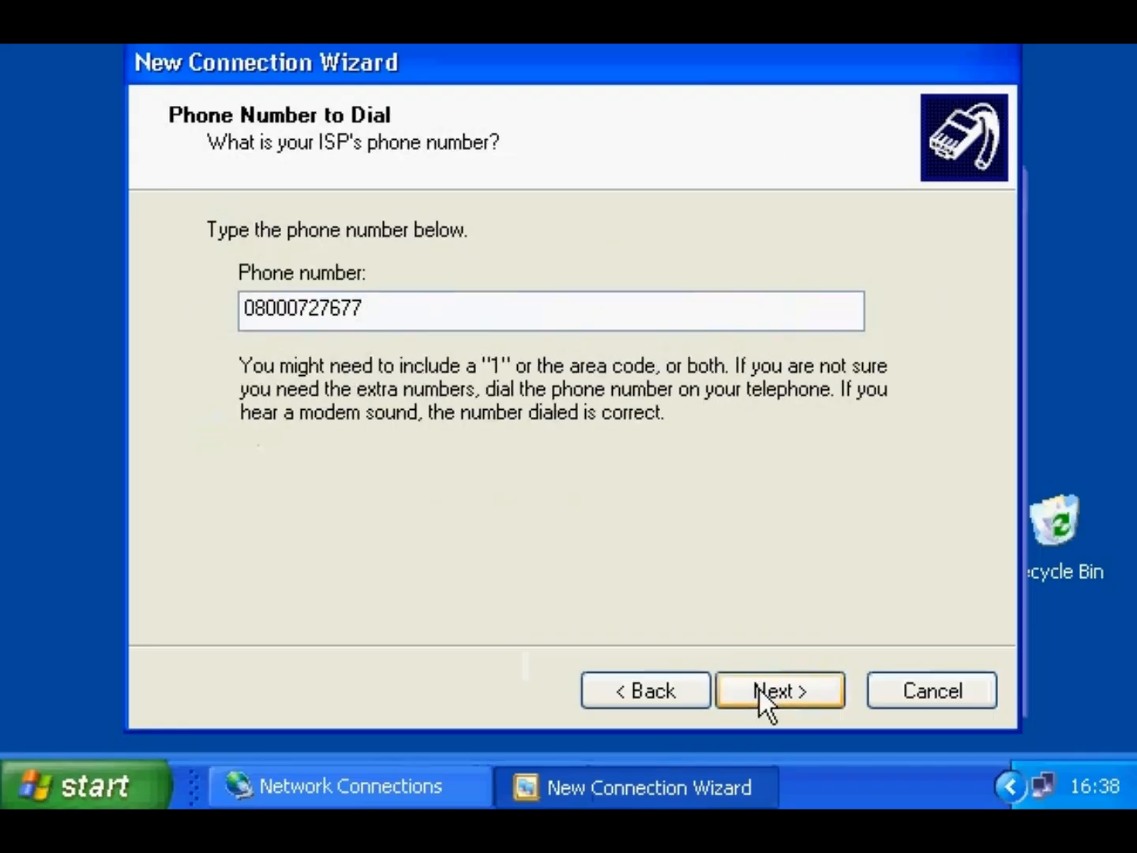
pyautogui.click(760, 690)
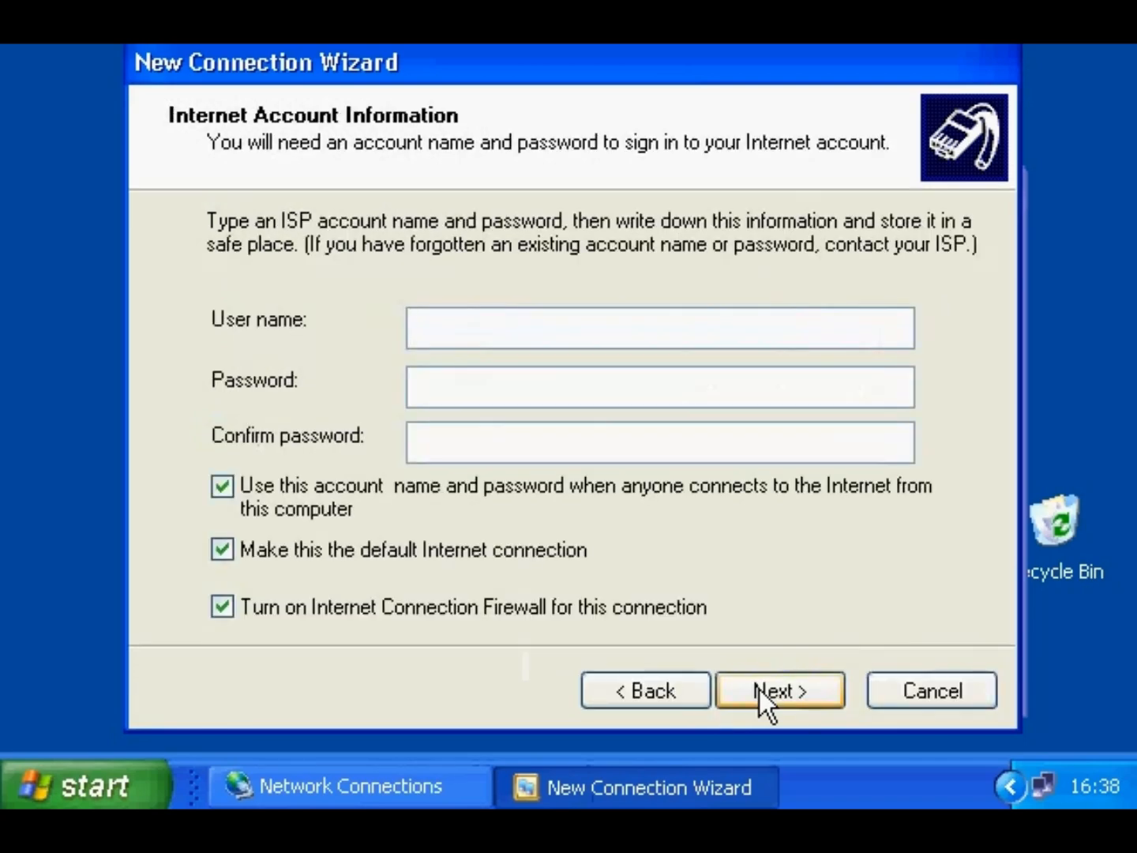
# - Enter the account user name and password twice, then finish the wizard
pyautogui.write('Michel555')
pyautogui.press('Tab')
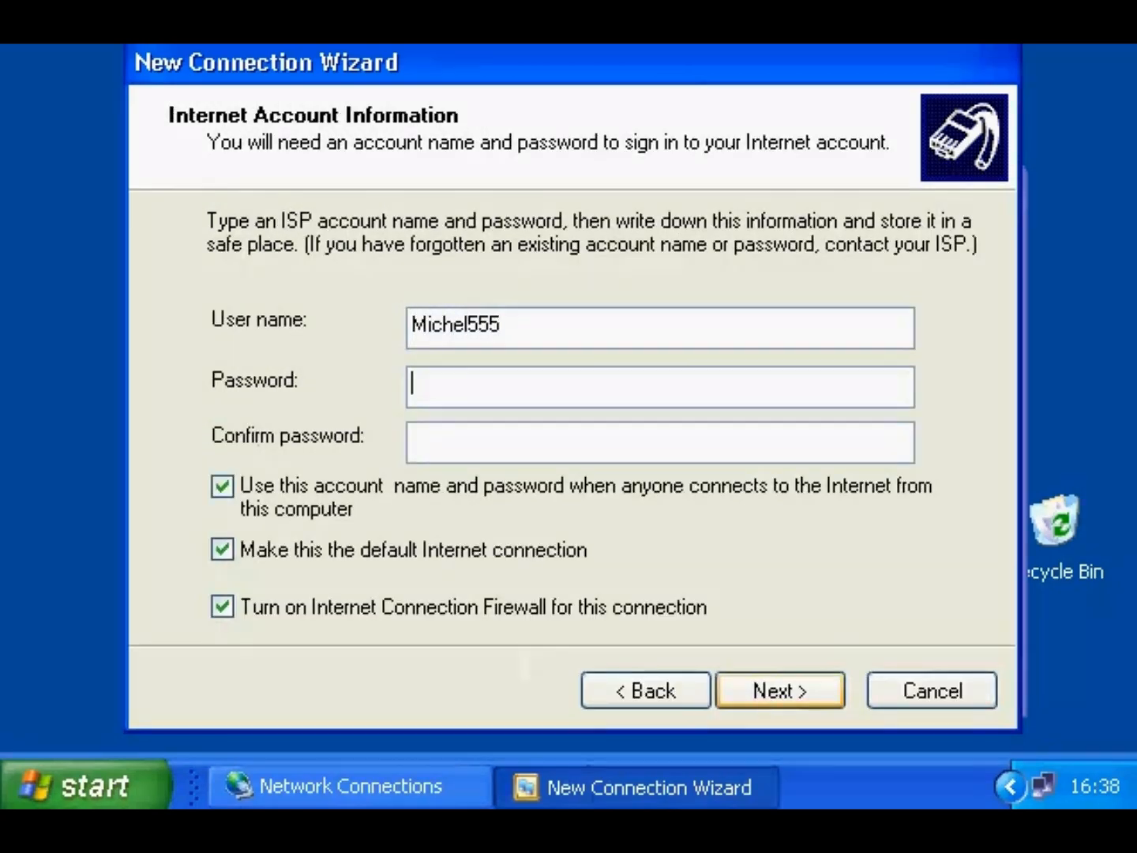
pyautogui.write('******')
pyautogui.press('Tab')
pyautogui.write('******')
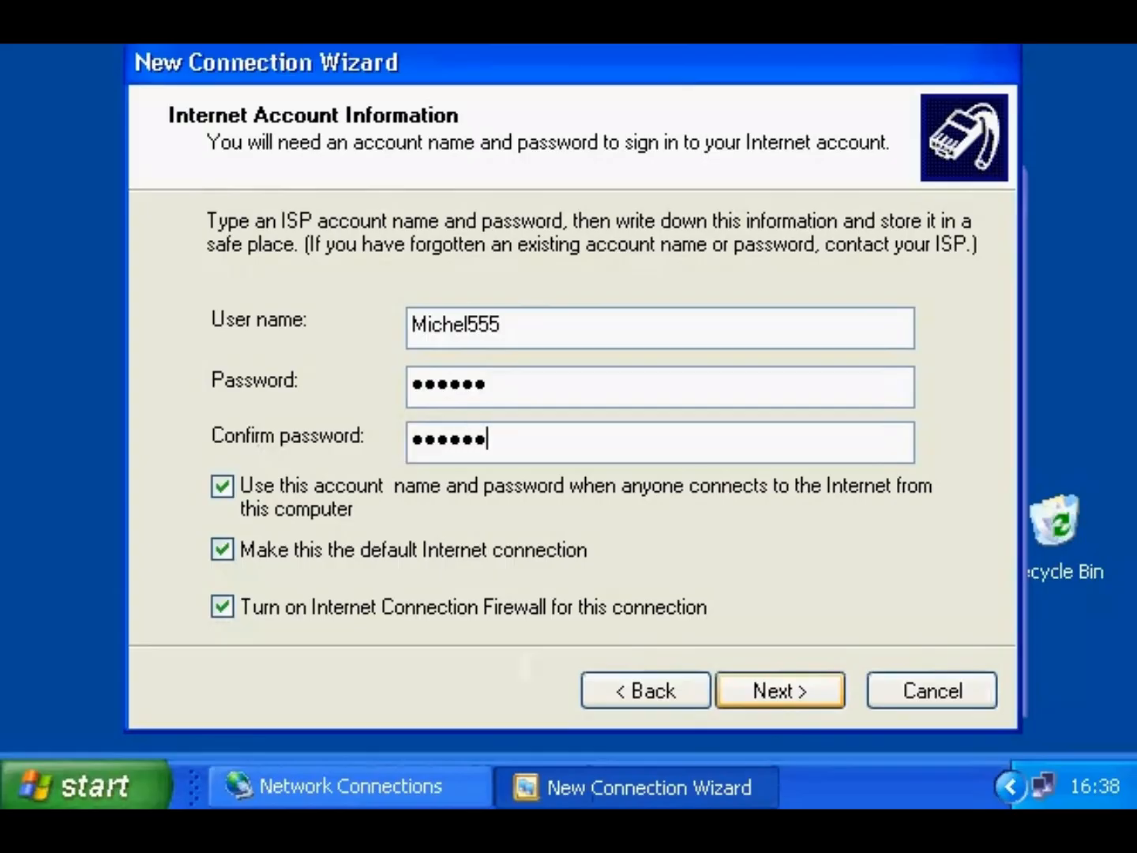
pyautogui.click(774, 699)
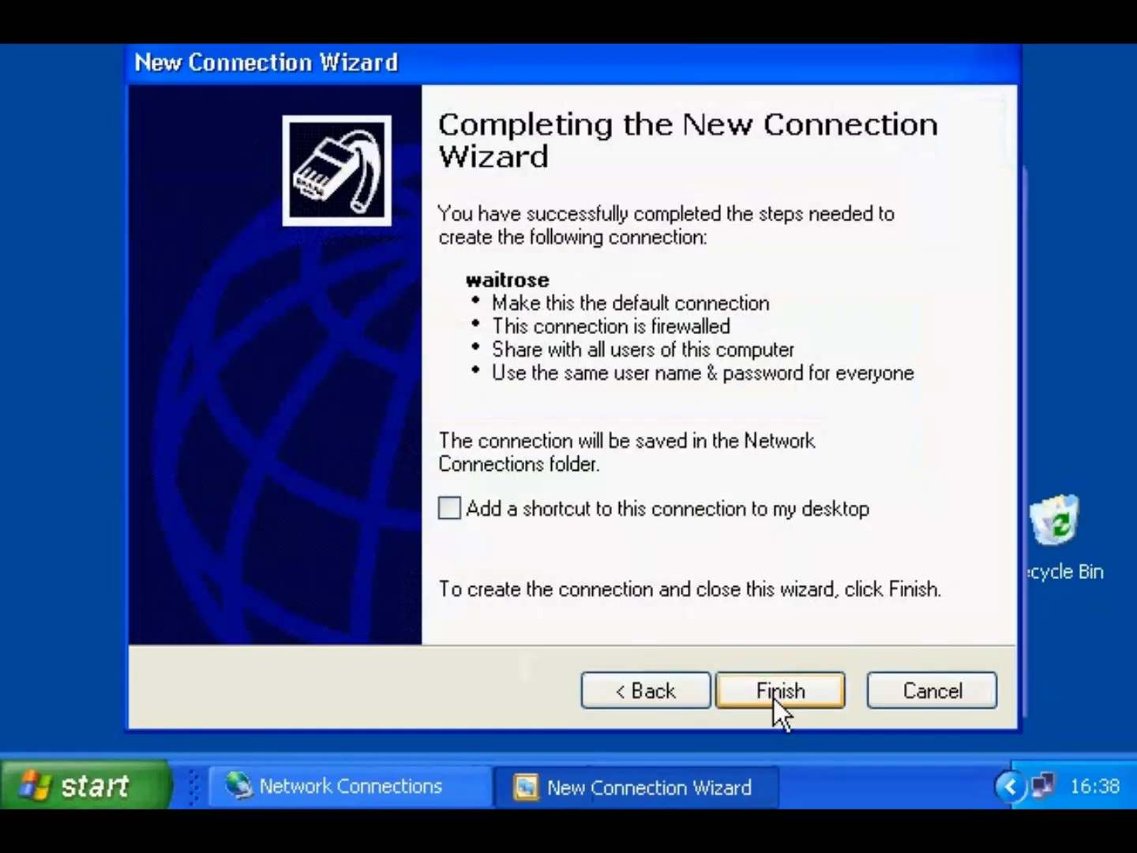
pyautogui.click(774, 696)
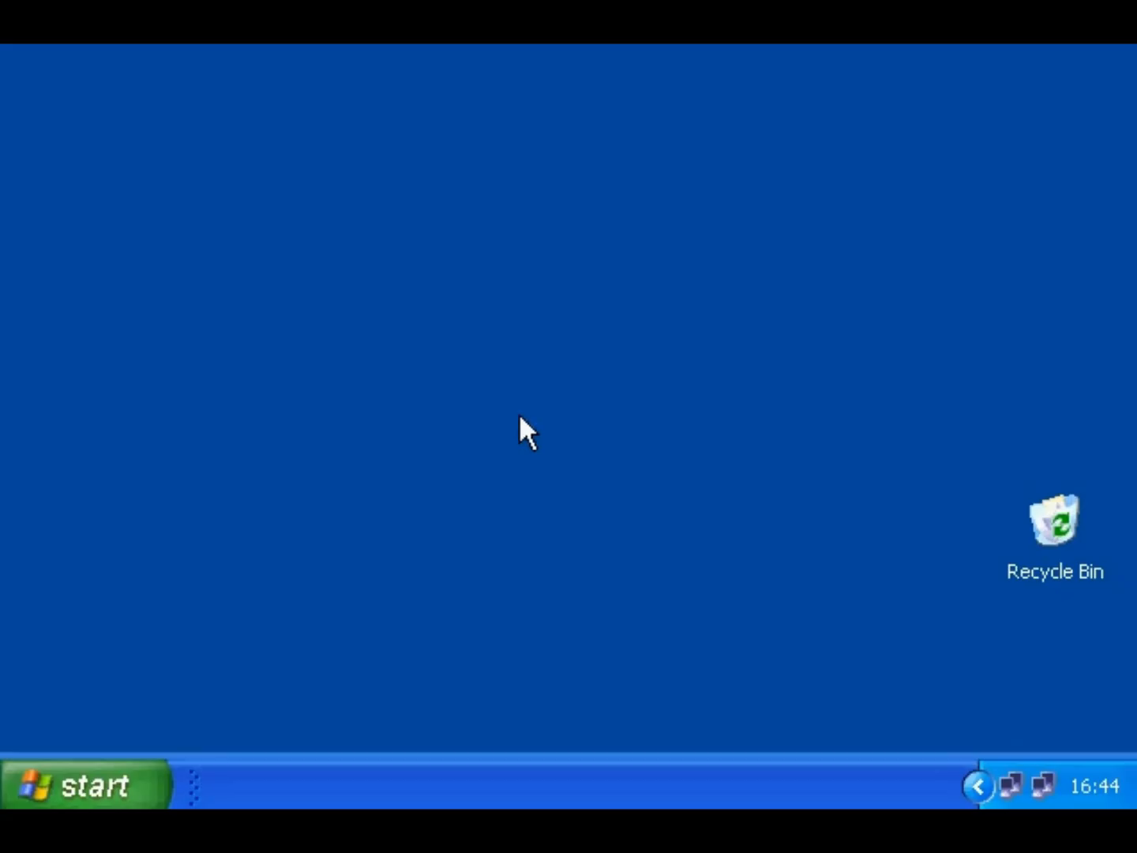
# - Launch Internet Explorer from the Start menu to load the MSN UK home page
pyautogui.click(139, 785)
pyautogui.click(173, 134)
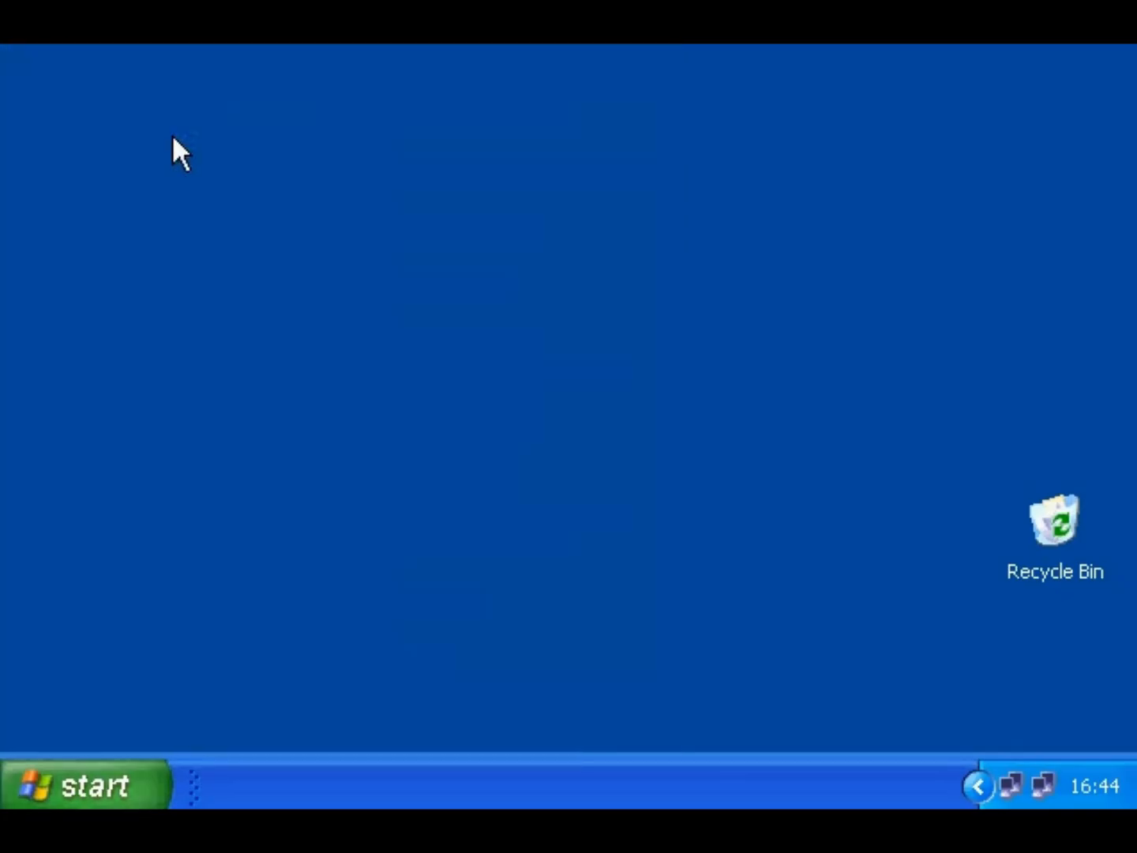
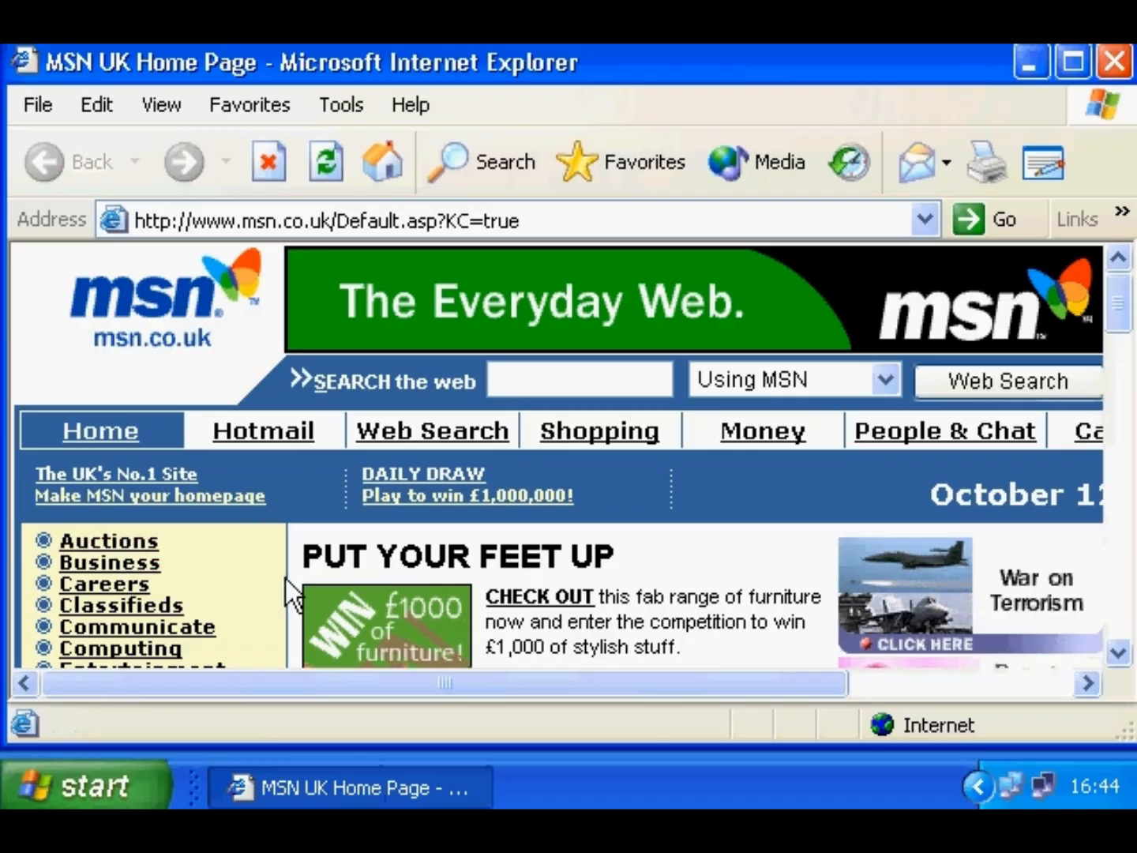
# - Follow MSN's Travel link to Expedia.co.uk, scroll to Express Search, and show the Media bar
pyautogui.moveTo(1120, 320); pyautogui.dragTo(1122, 387)
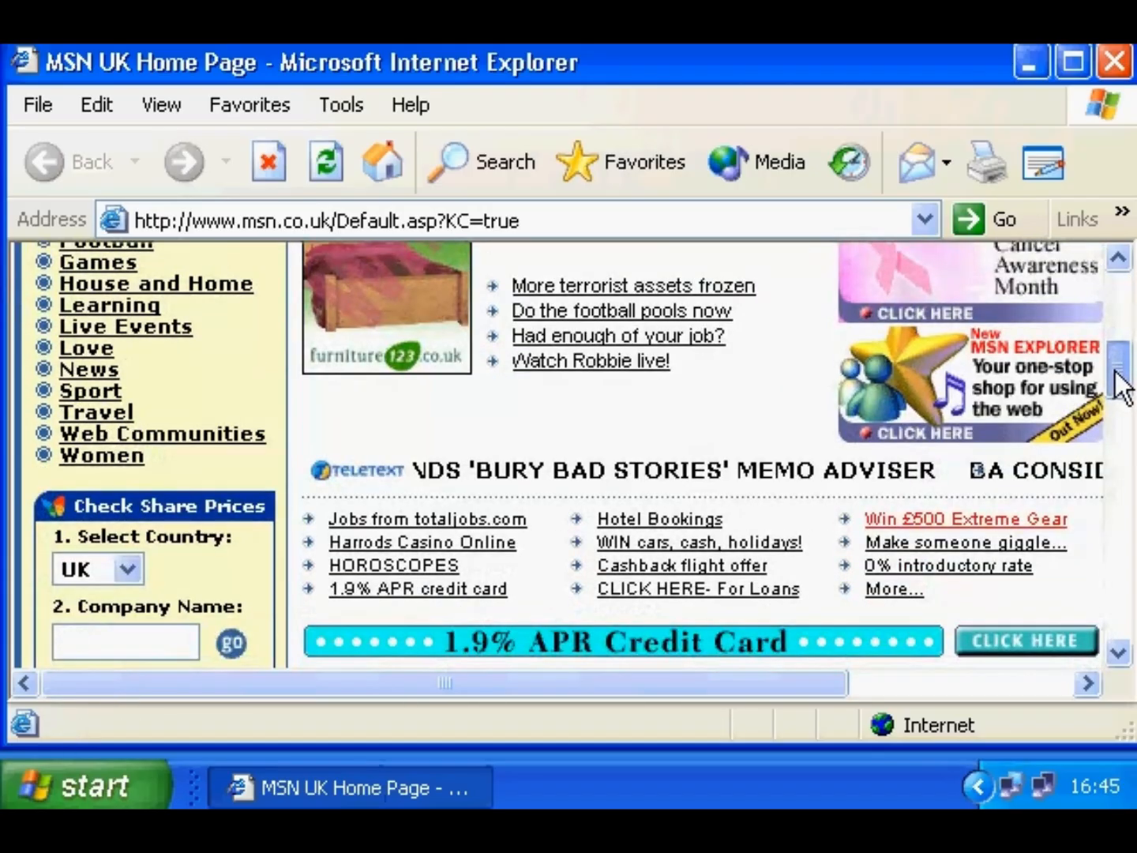
pyautogui.click(108, 419)
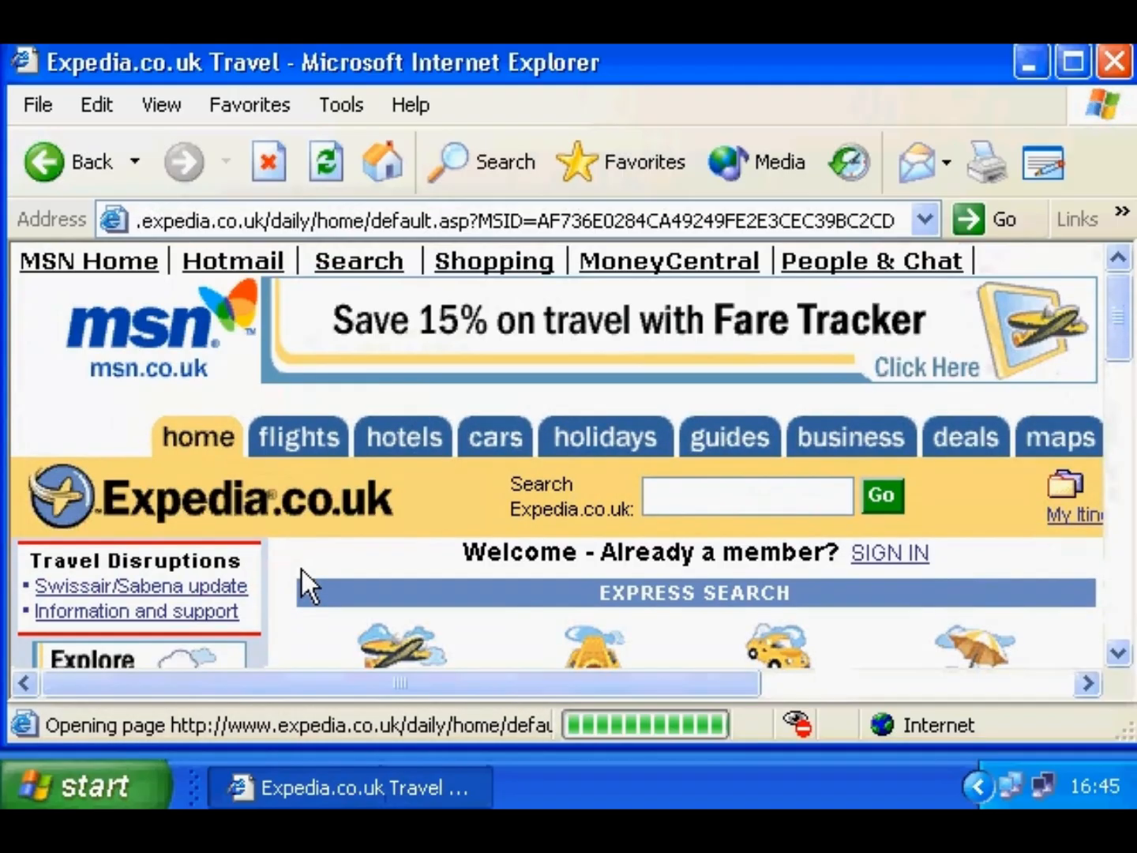
pyautogui.moveTo(1114, 323); pyautogui.dragTo(1115, 383)
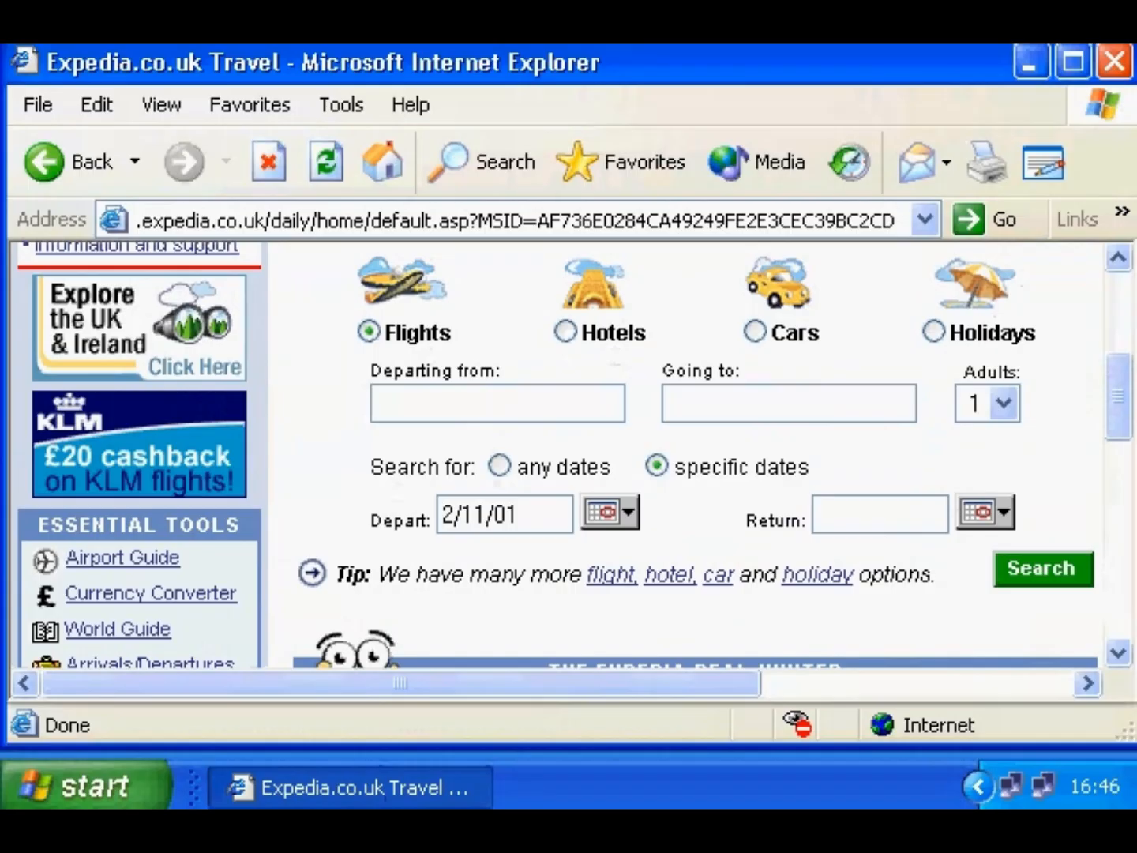
pyautogui.click(749, 182)
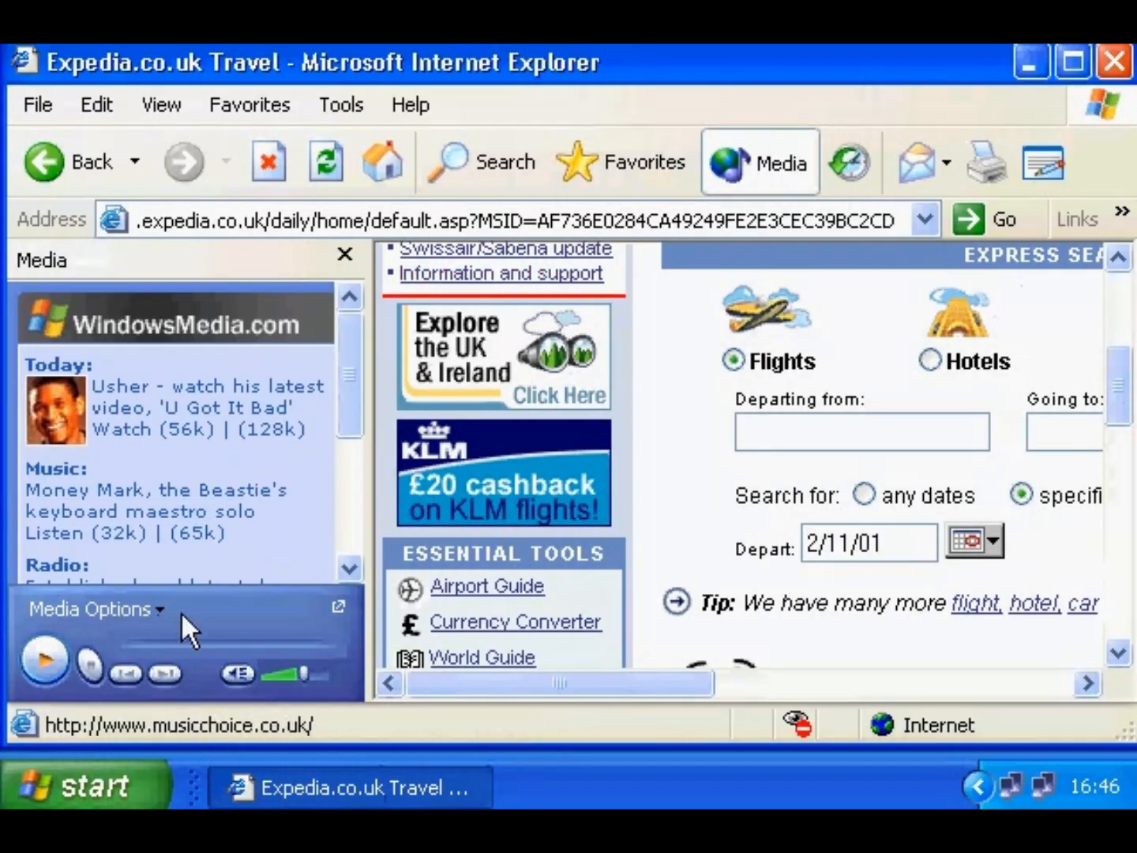
# - Load the WindowsMedia.com More Media guide in the Media bar, then switch to its Radio Guide
pyautogui.click(155, 612)
pyautogui.click(136, 638)
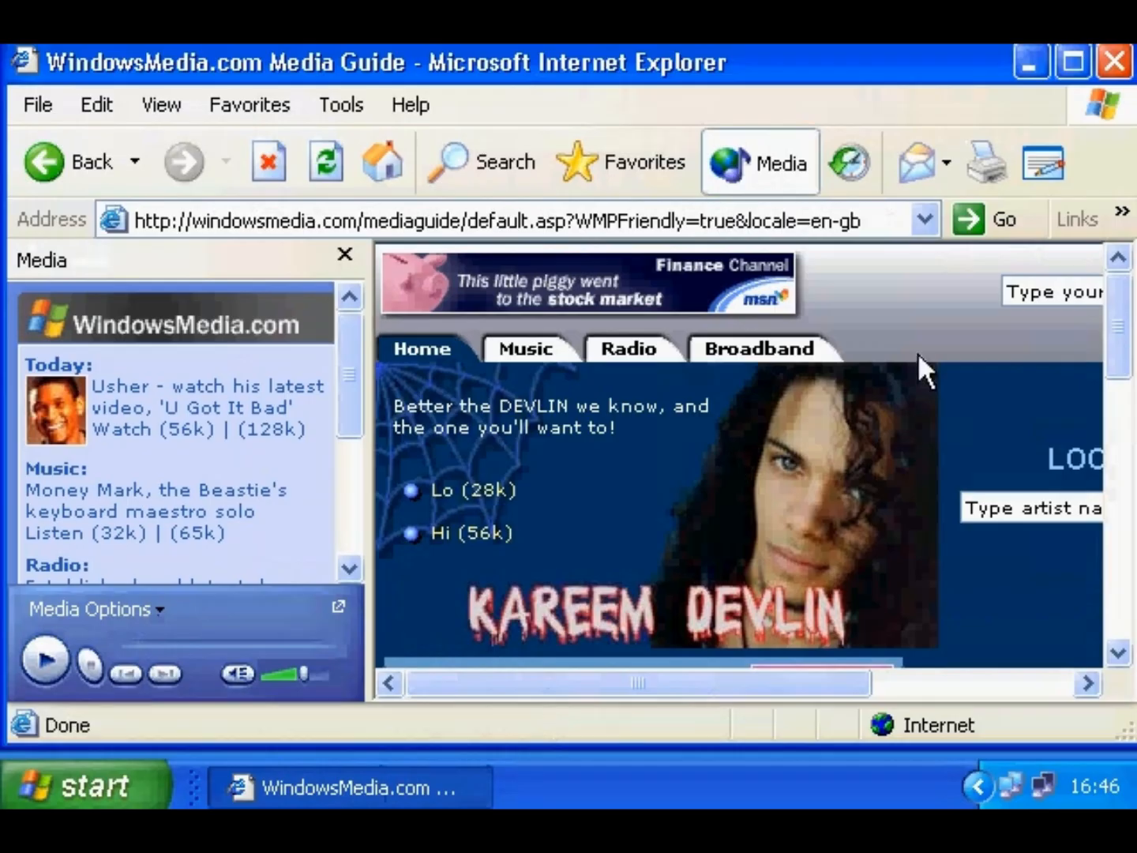
pyautogui.moveTo(1116, 343); pyautogui.dragTo(1104, 507)
pyautogui.click(90, 608)
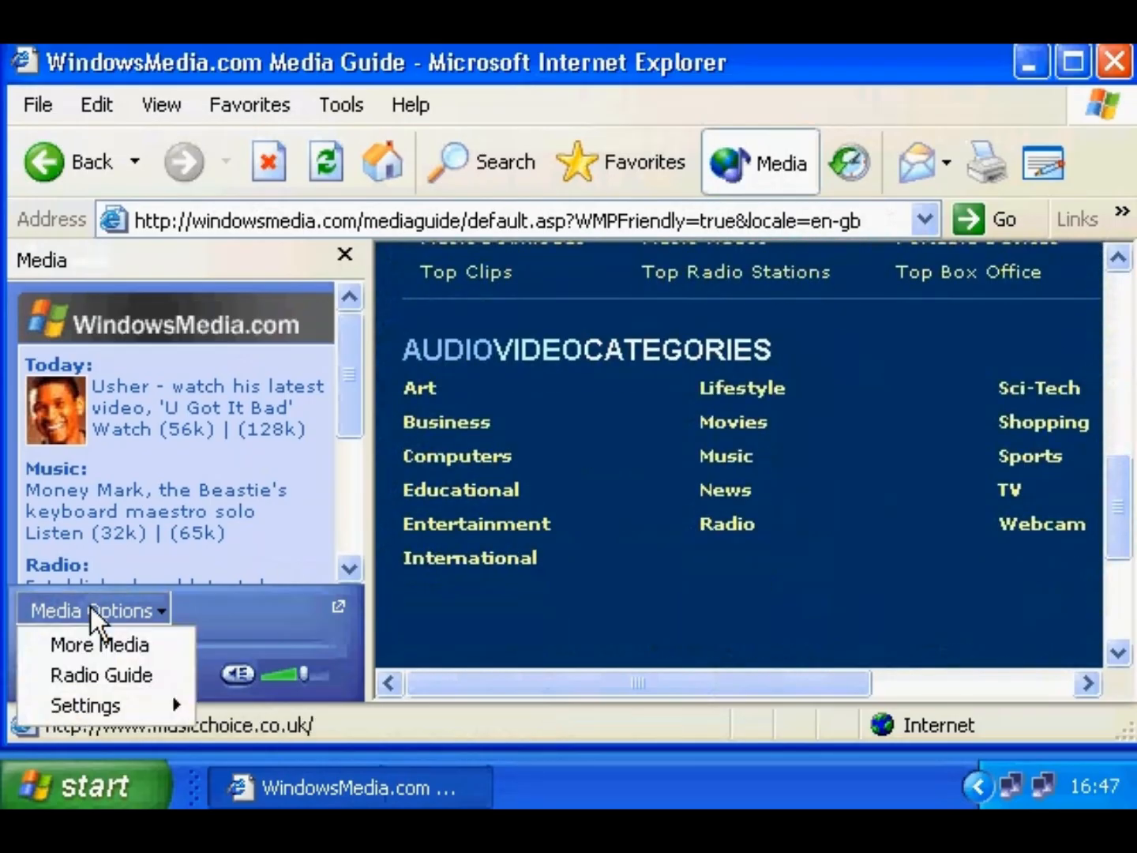
pyautogui.click(93, 671)
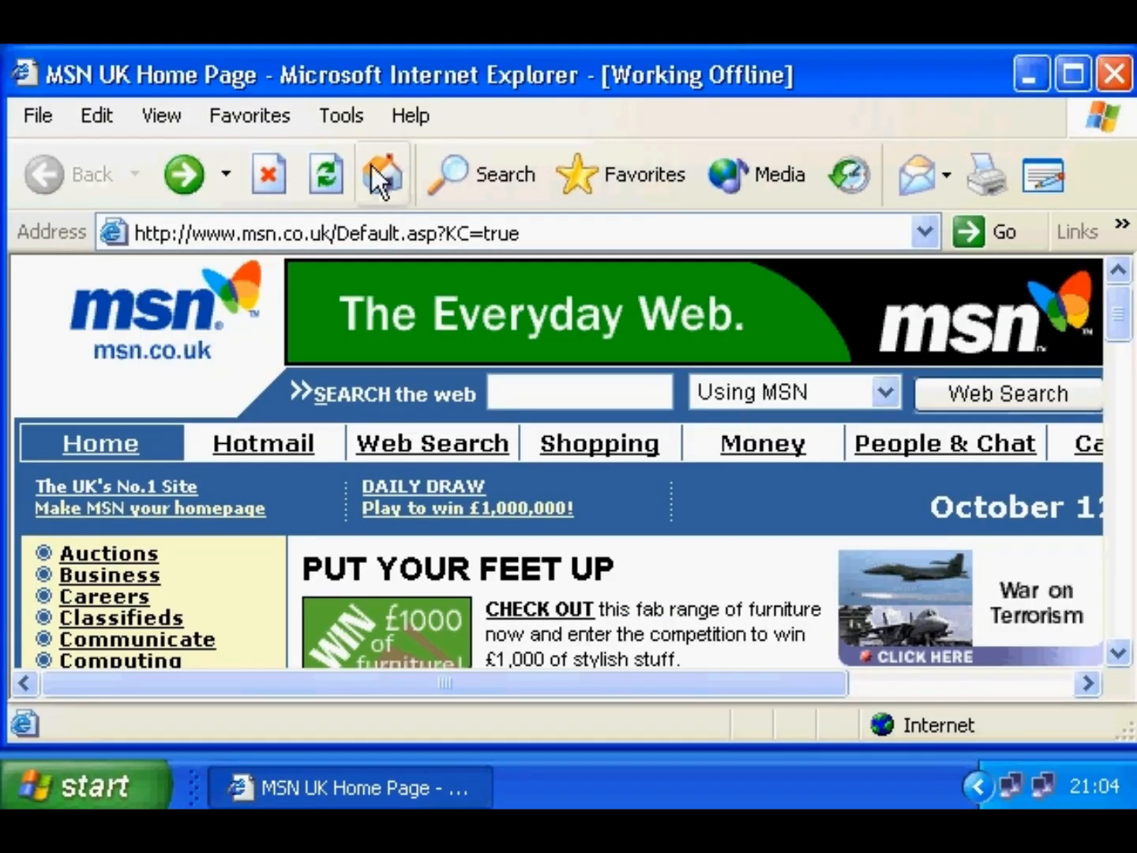
pyautogui.click(337, 119)
pyautogui.click(345, 299)
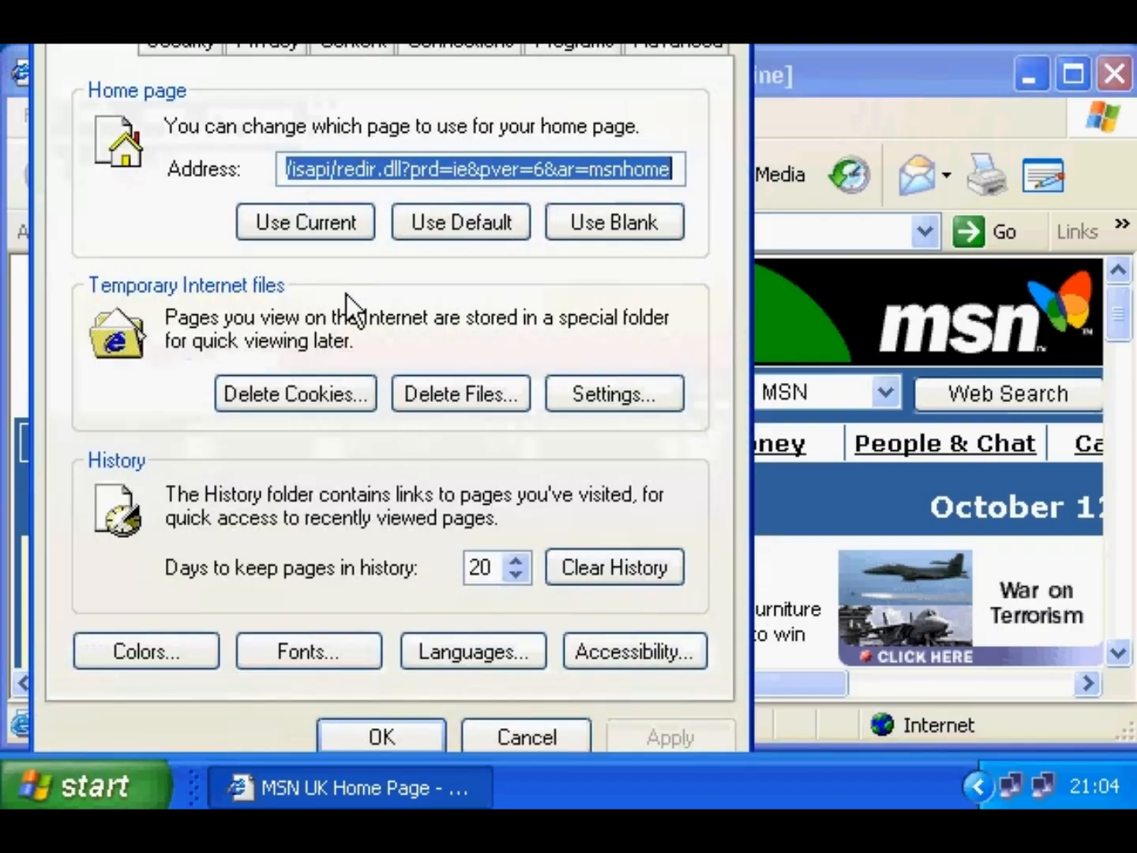
pyautogui.moveTo(311, 45); pyautogui.dragTo(317, 62)
pyautogui.moveTo(684, 258); pyautogui.dragTo(224, 253)
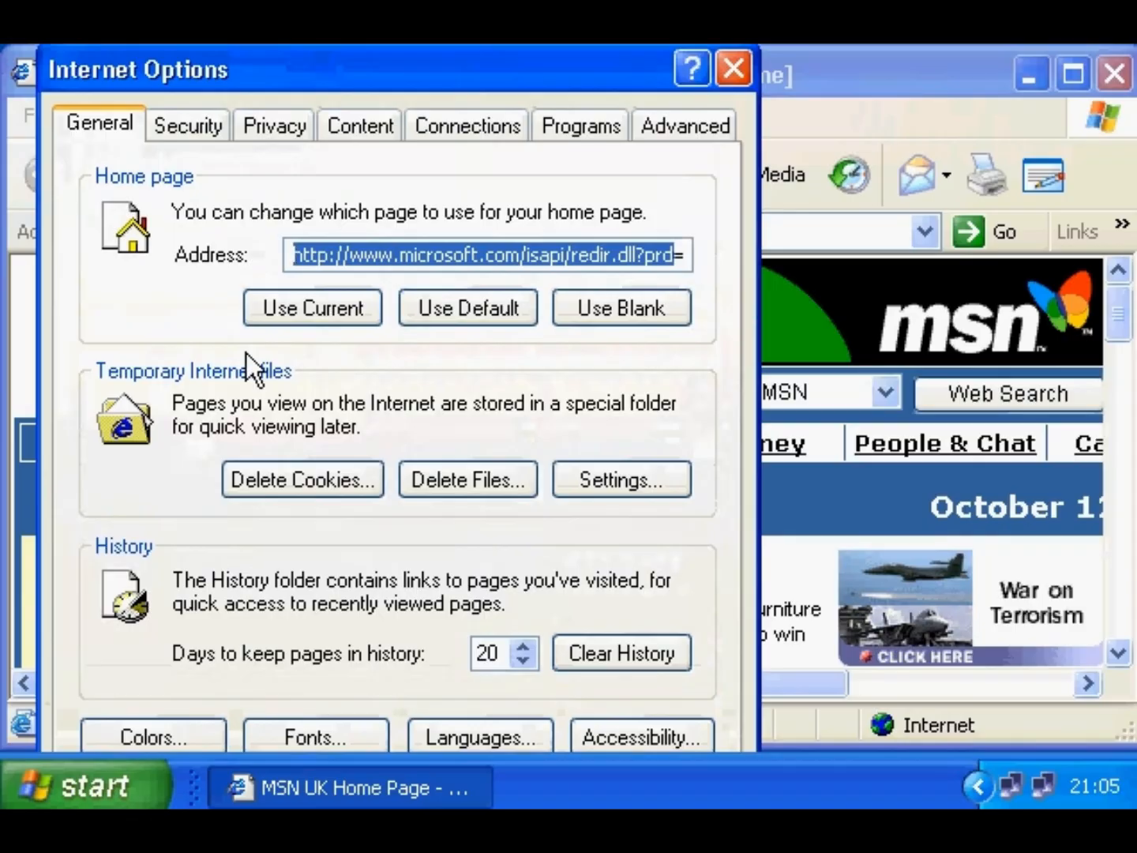
pyautogui.write('http://w')
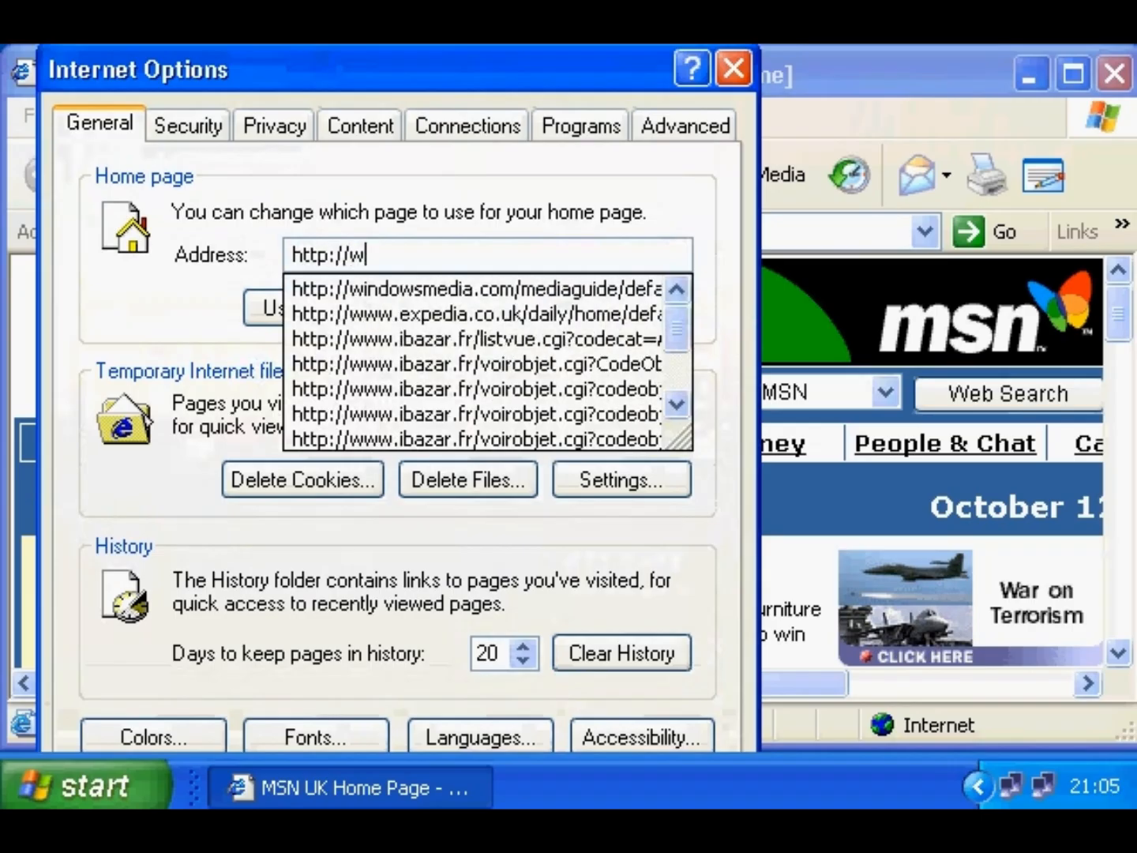
pyautogui.write('ww.yahoo.com')
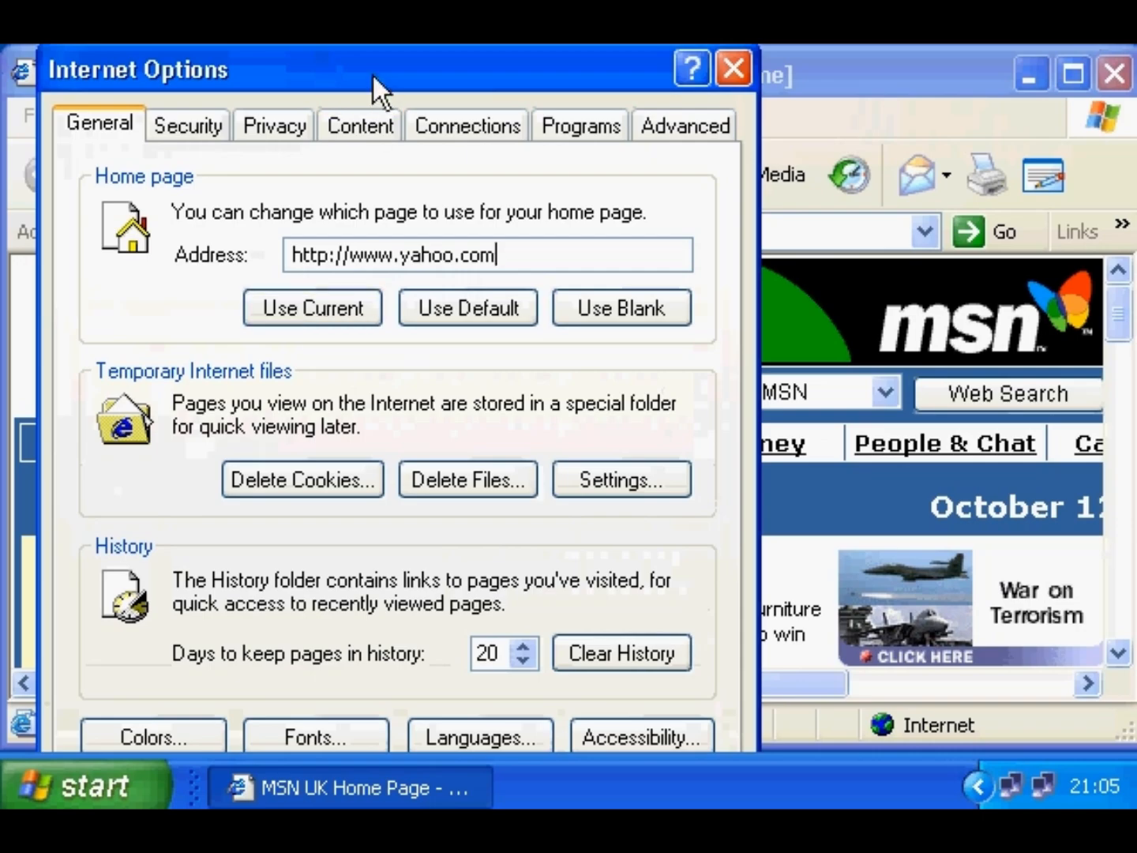
pyautogui.moveTo(373, 73); pyautogui.dragTo(375, 0)
pyautogui.click(406, 730)
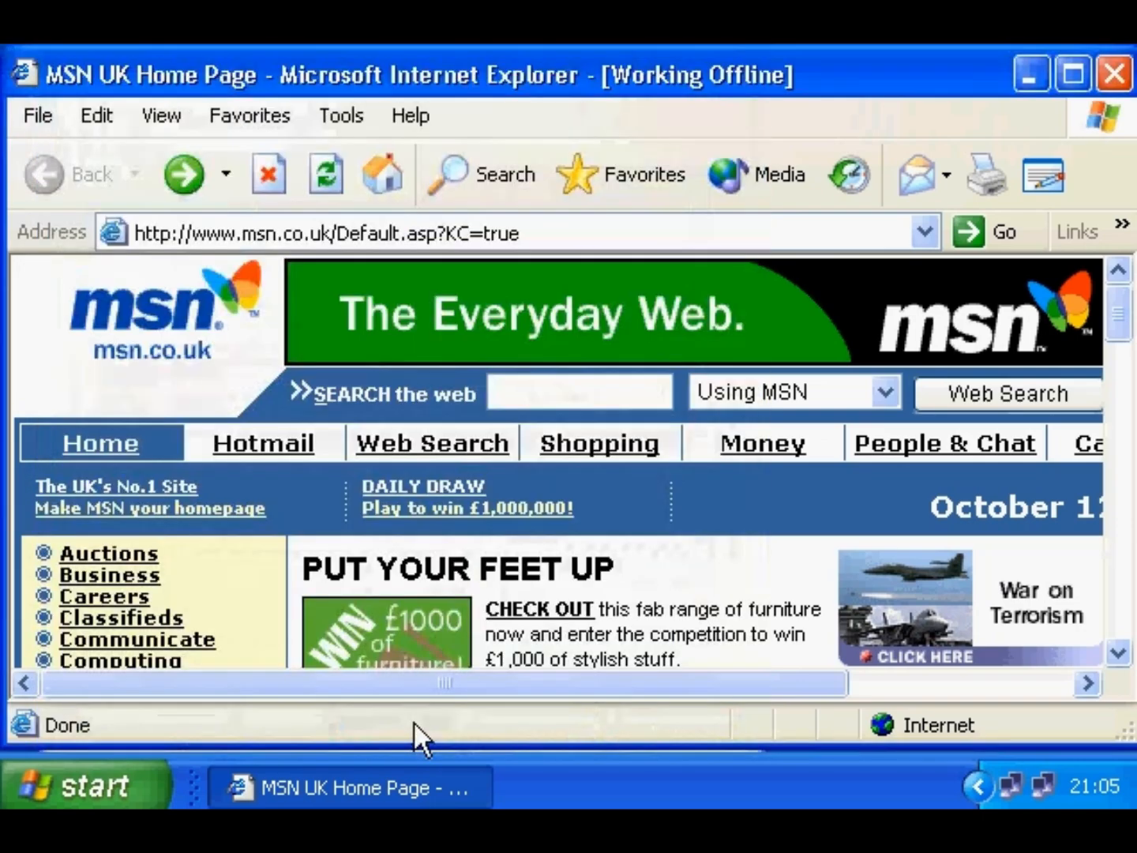
pyautogui.click(388, 183)
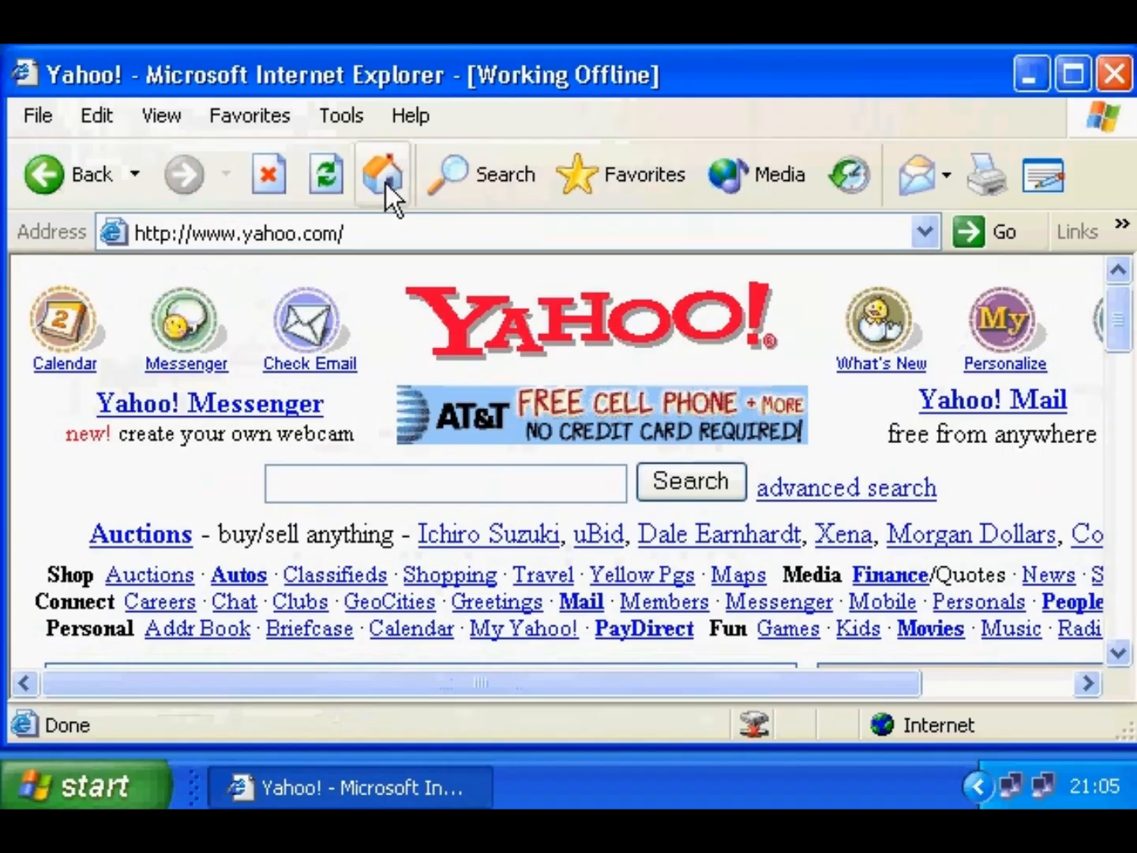
# - Change the home page to c:\search.htm, then load and reload it
pyautogui.click(331, 116)
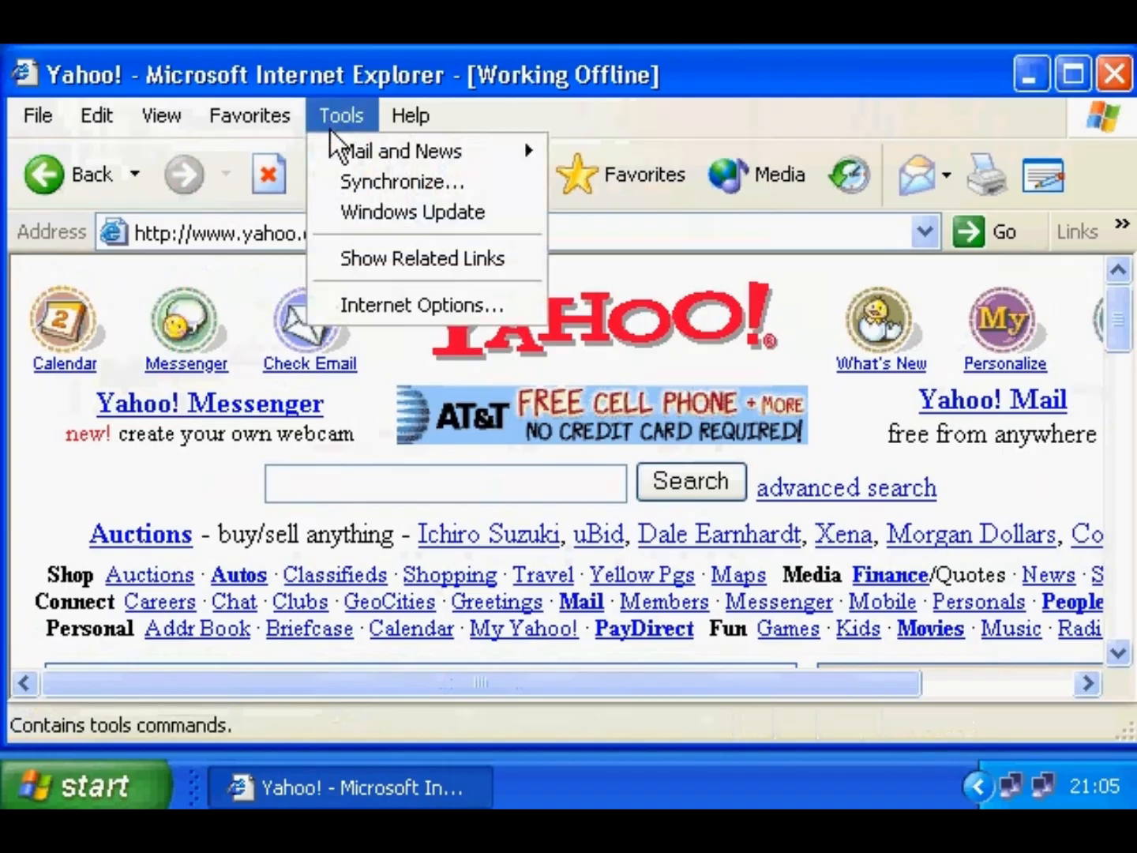
pyautogui.click(371, 303)
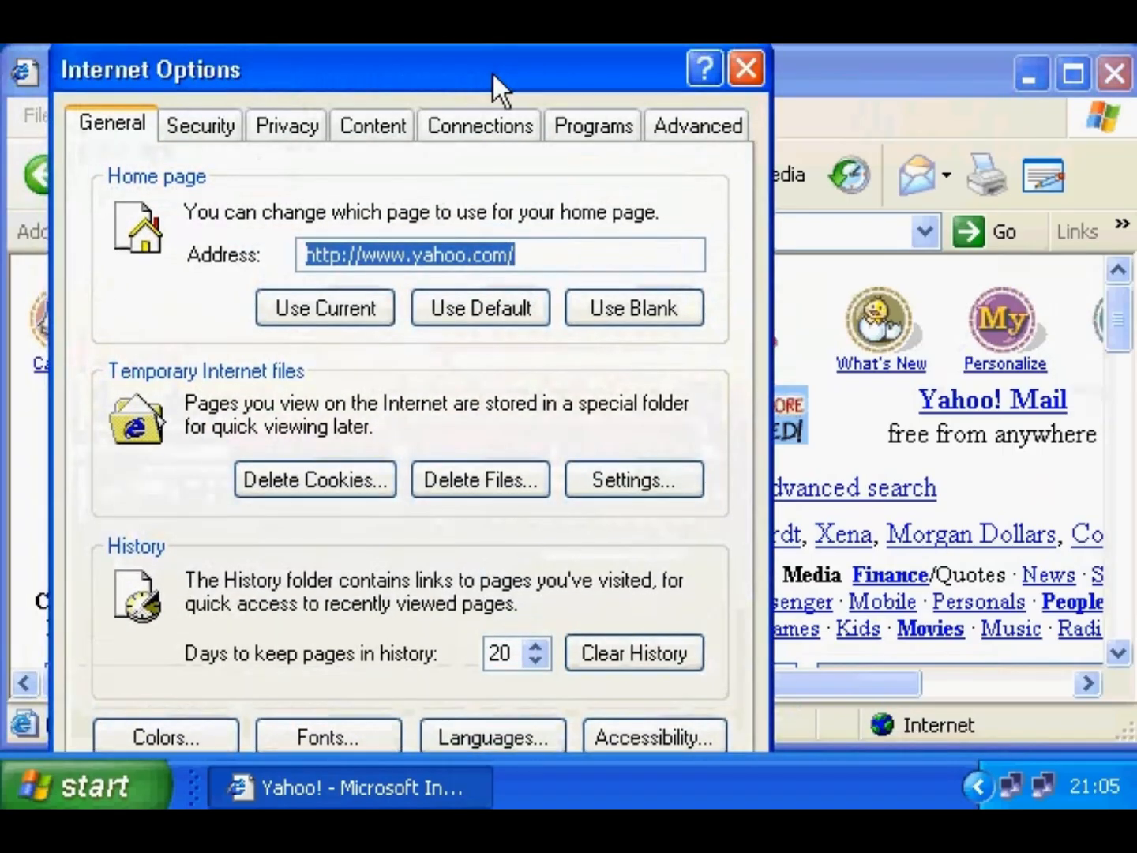
pyautogui.write('c:')
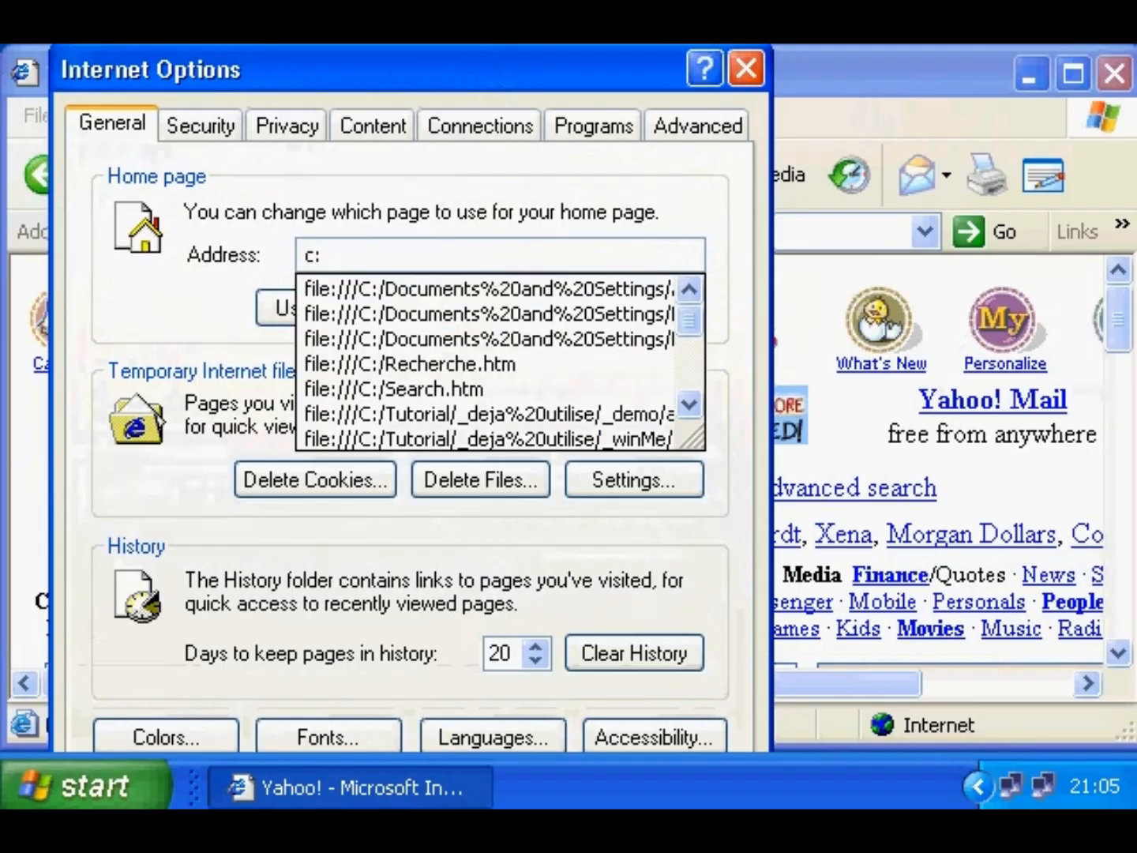
pyautogui.write('\\search')
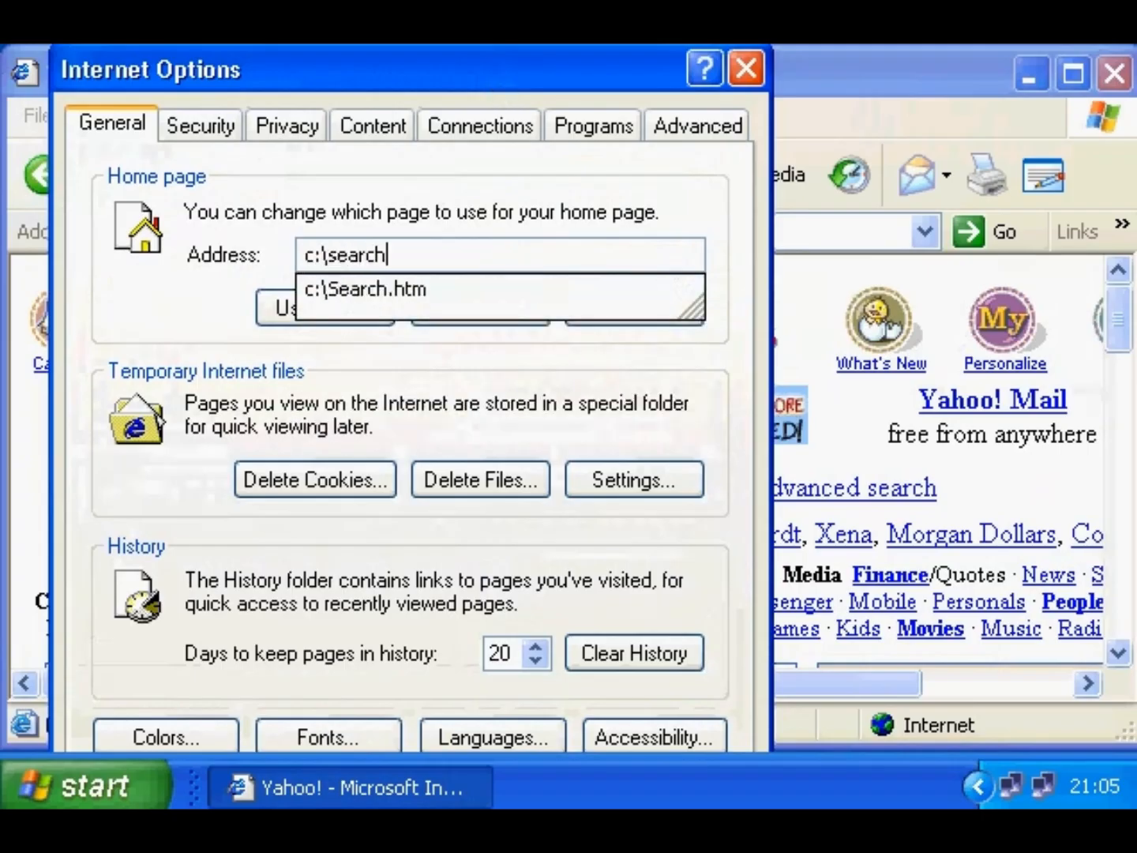
pyautogui.write('.htm')
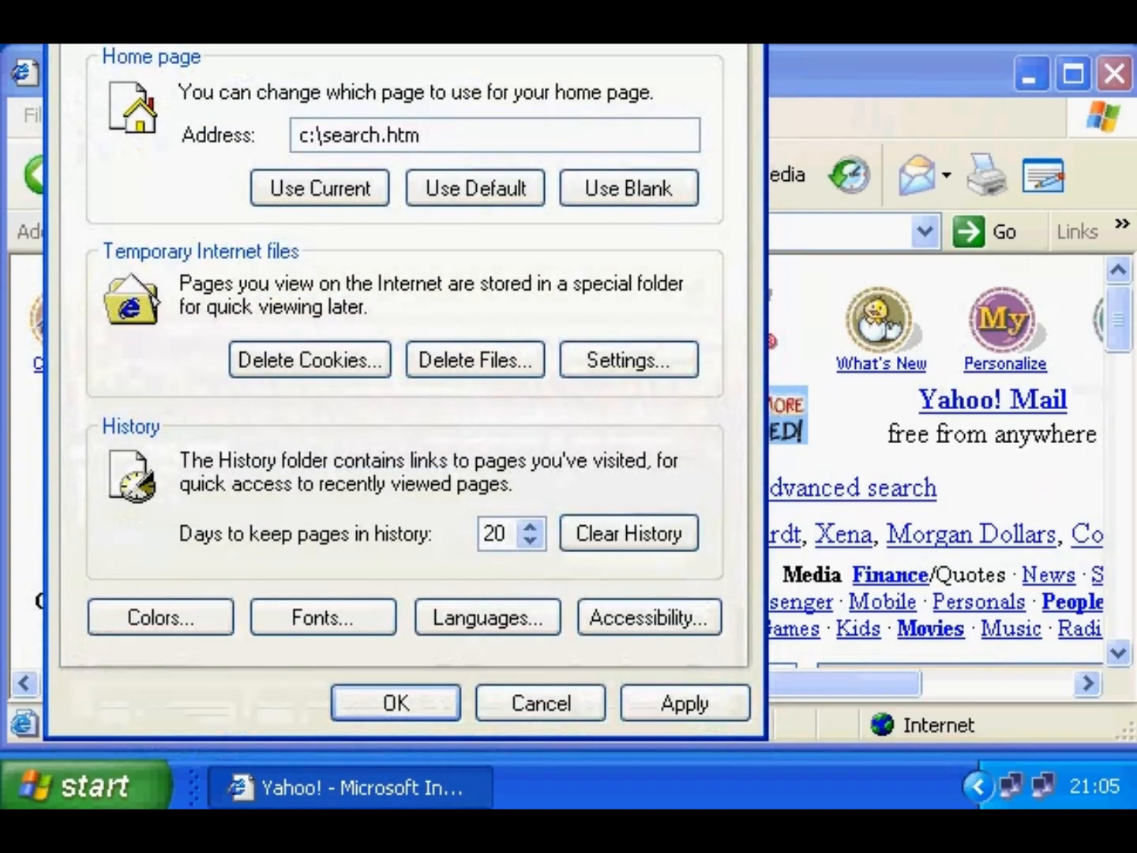
pyautogui.click(403, 698)
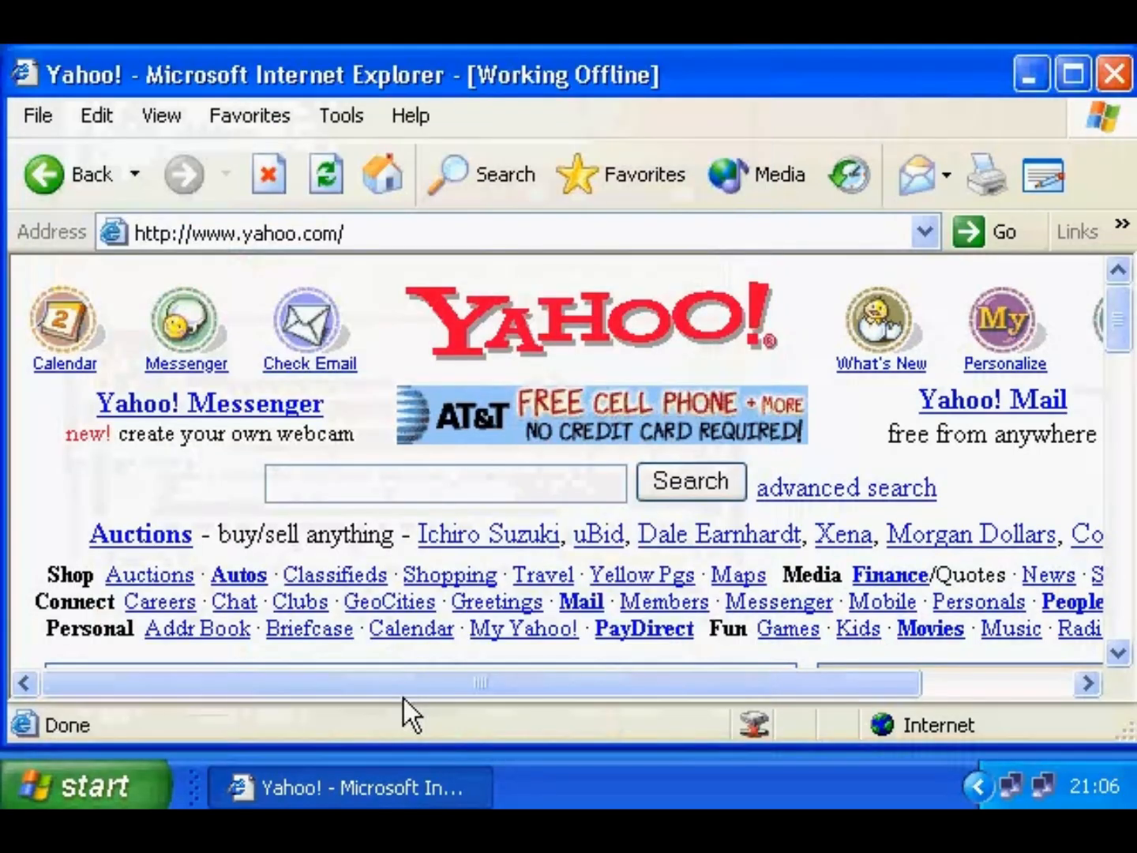
pyautogui.click(371, 188)
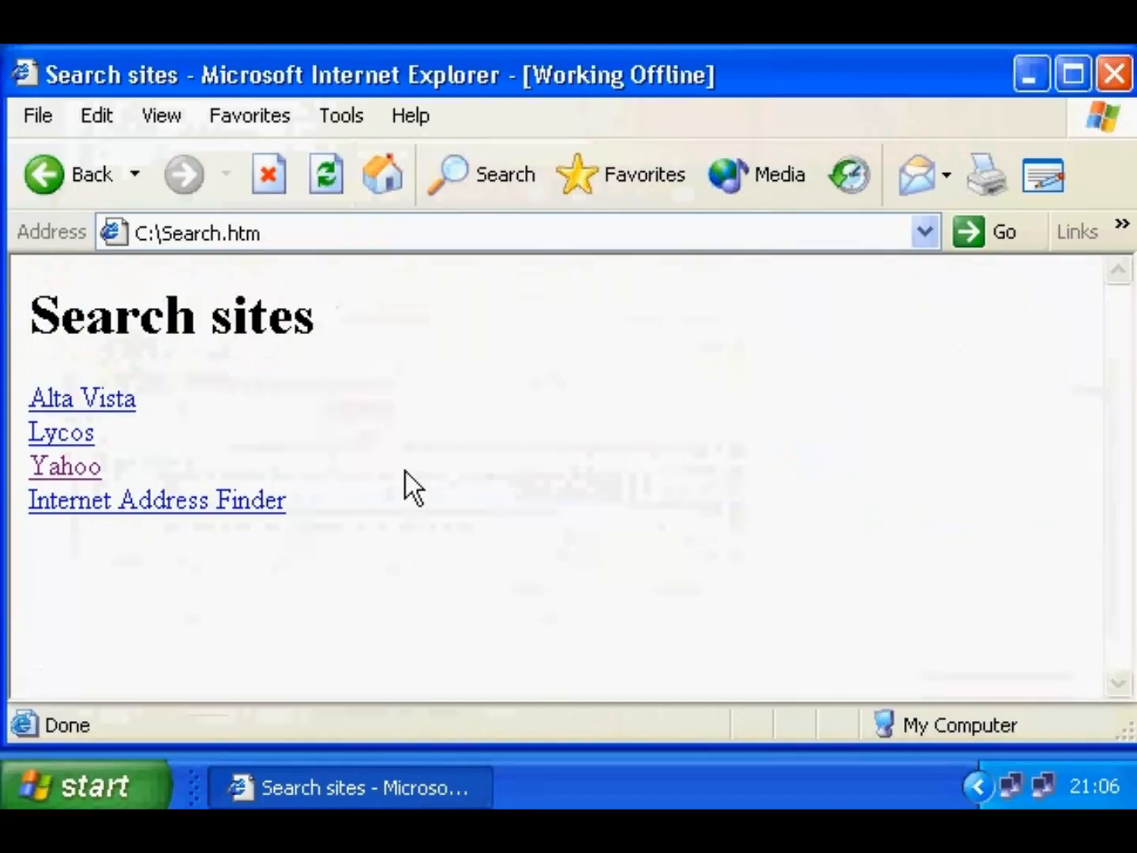
pyautogui.click(376, 191)
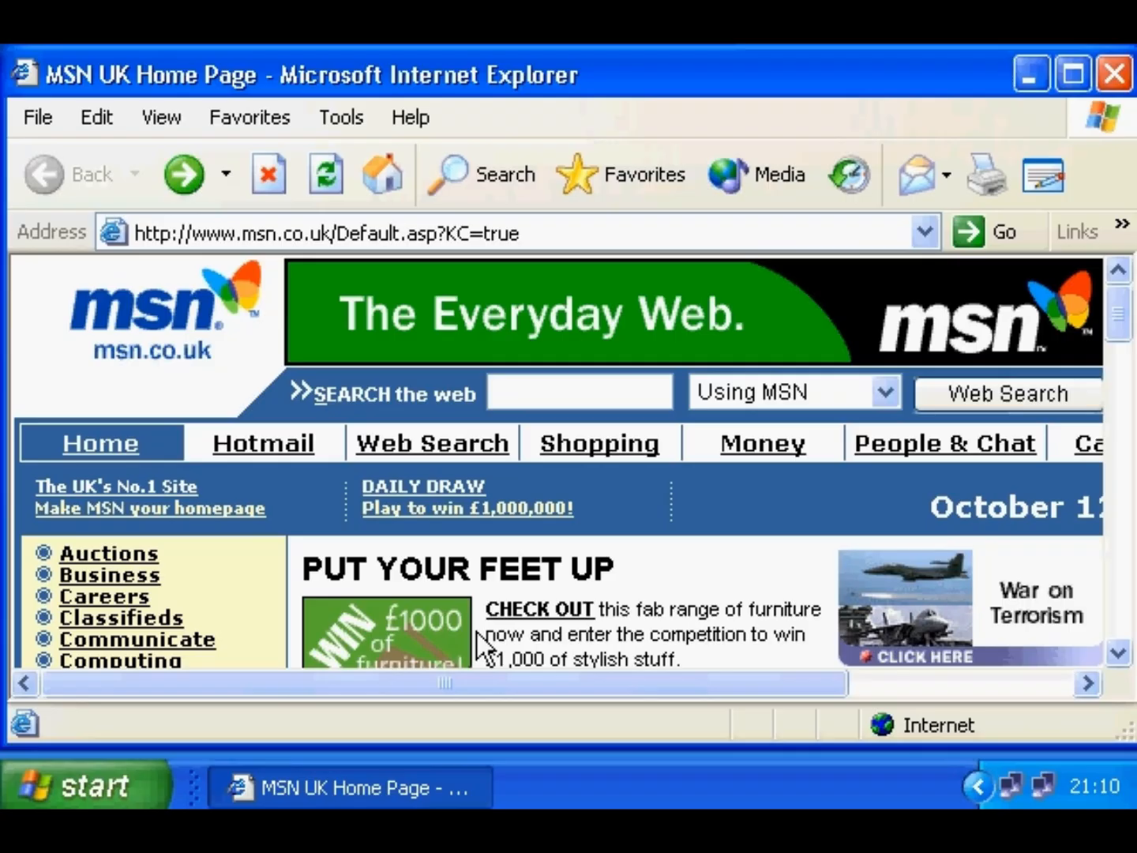
pyautogui.click(552, 233)
pyautogui.write('www')
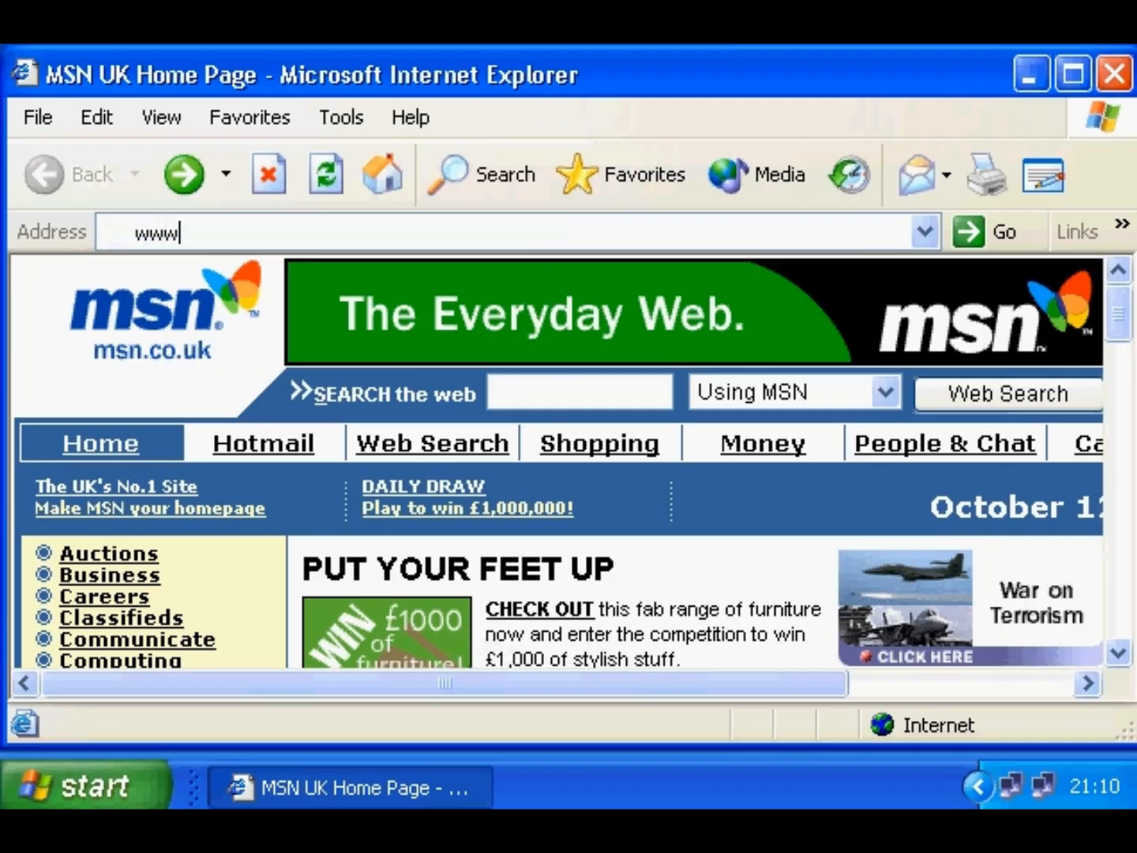
pyautogui.write('.yahoo.com')
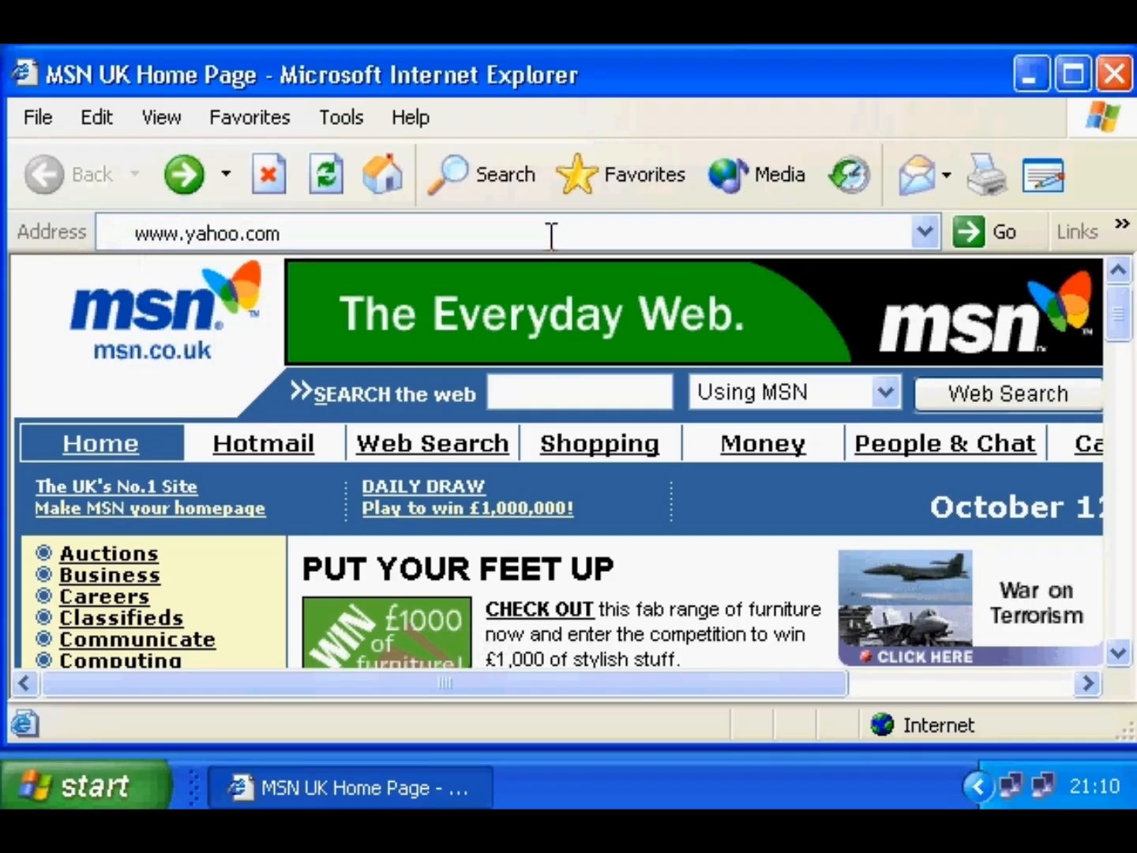
pyautogui.press('Return')
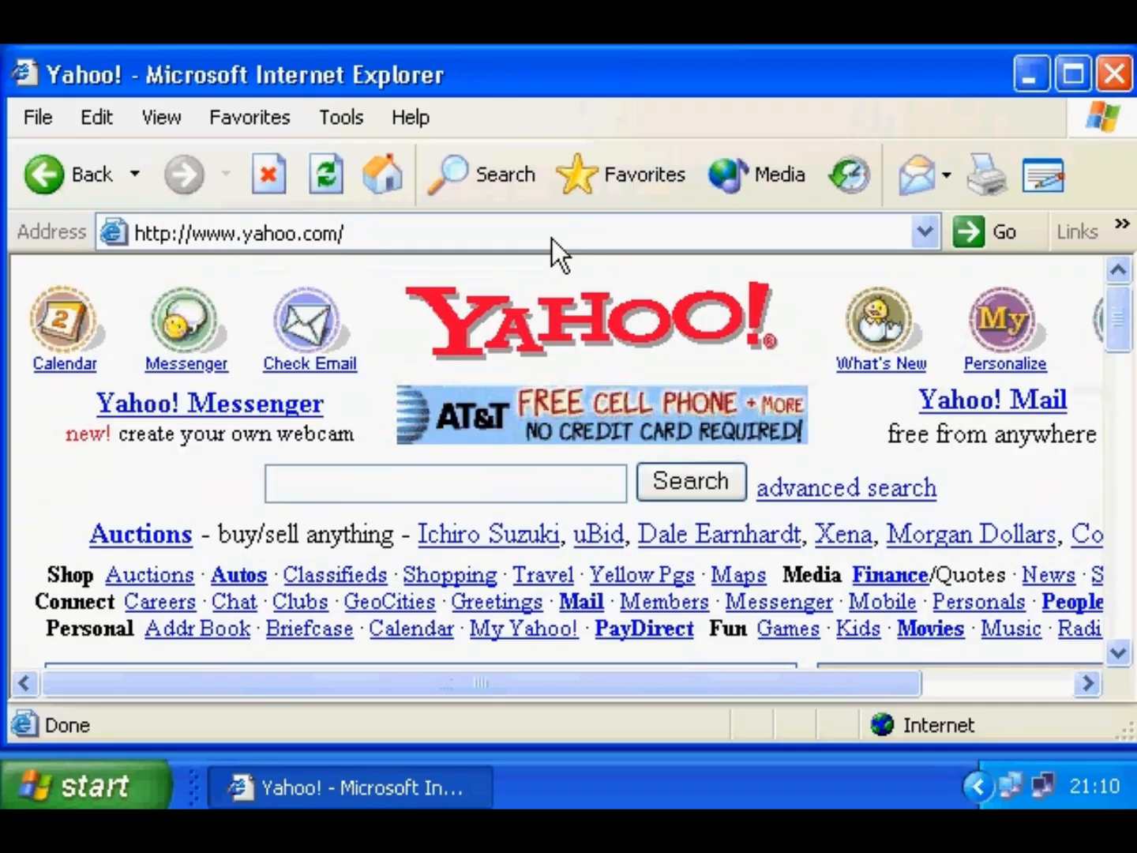
pyautogui.click(489, 181)
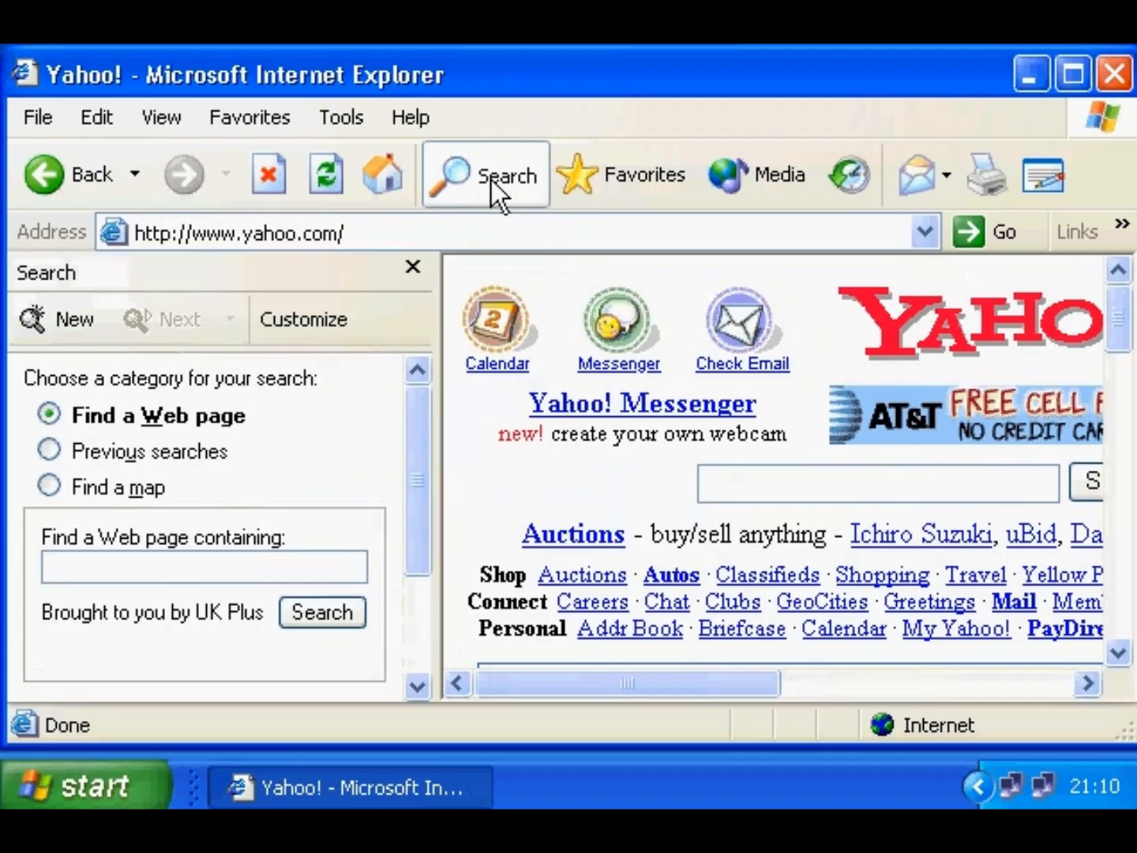
pyautogui.write('windows xp')
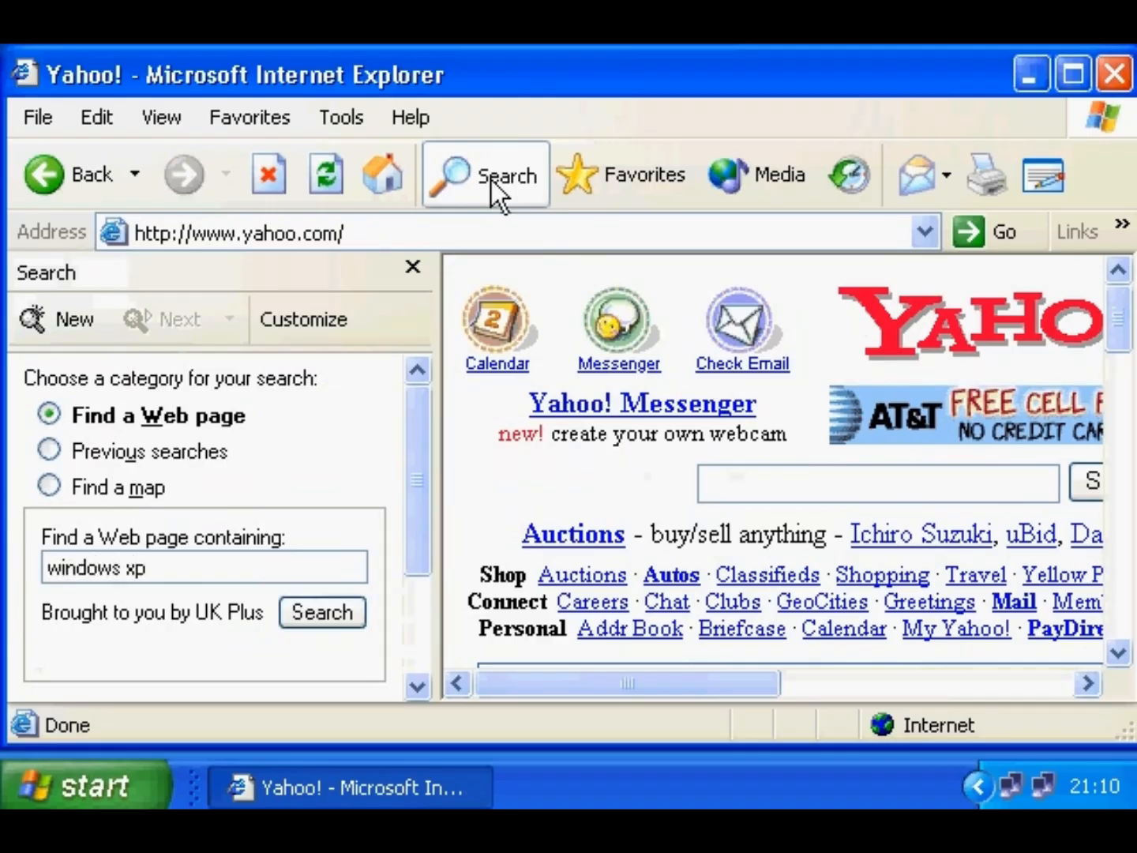
pyautogui.click(341, 611)
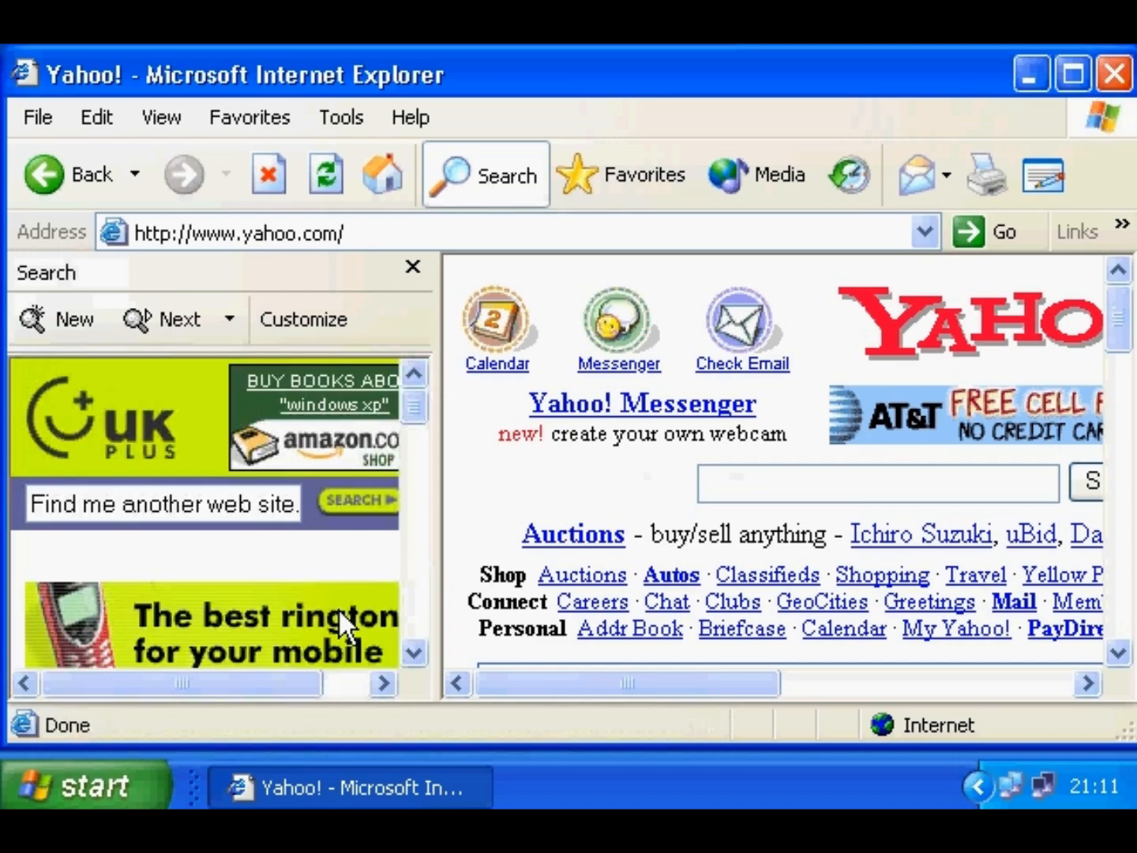
# - Open the Microsoft UK result from the search results
pyautogui.scroll(-5, 406, 582)
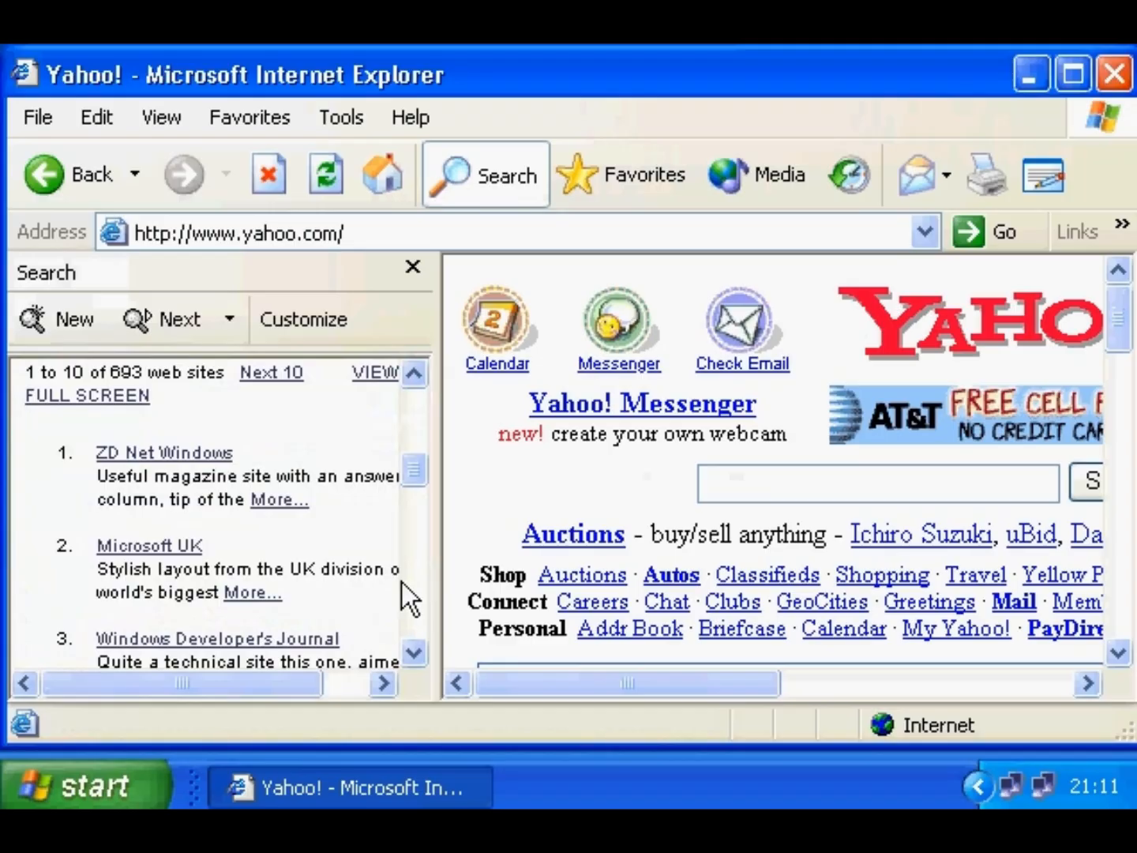
pyautogui.click(174, 546)
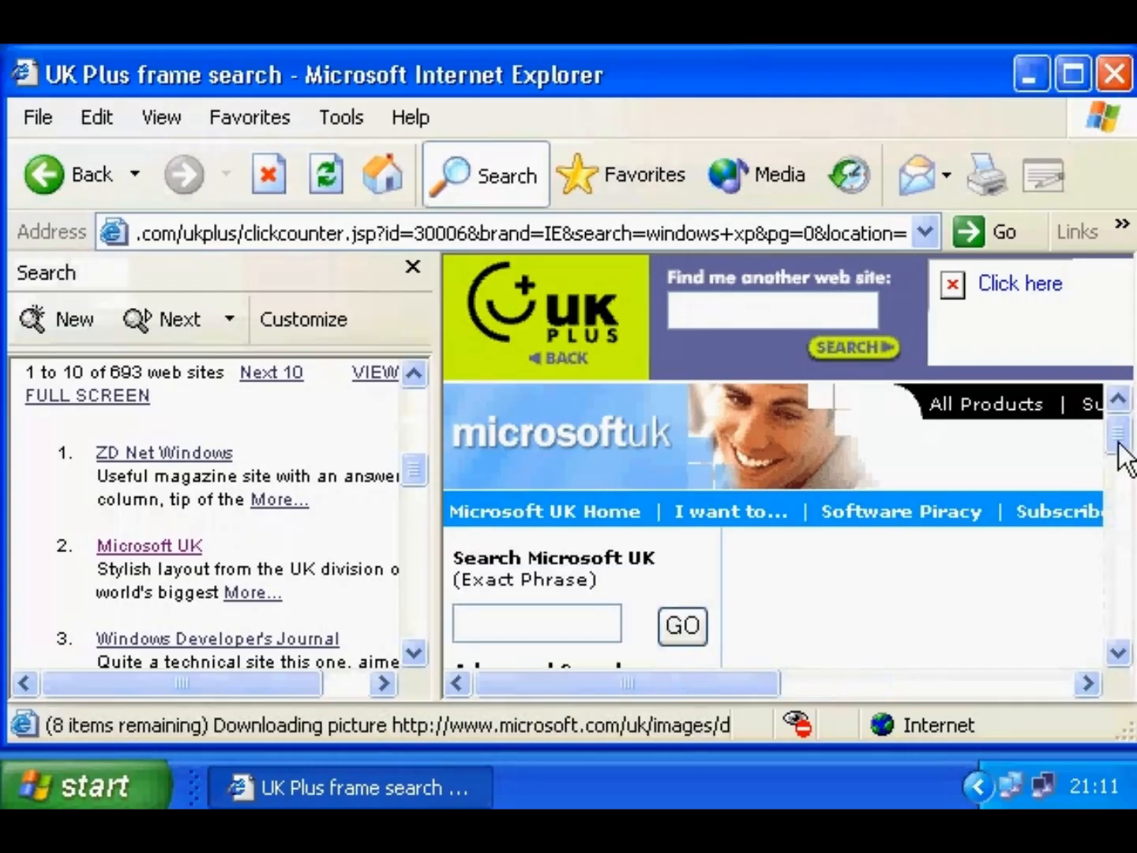
pyautogui.moveTo(1124, 459); pyautogui.dragTo(1127, 589)
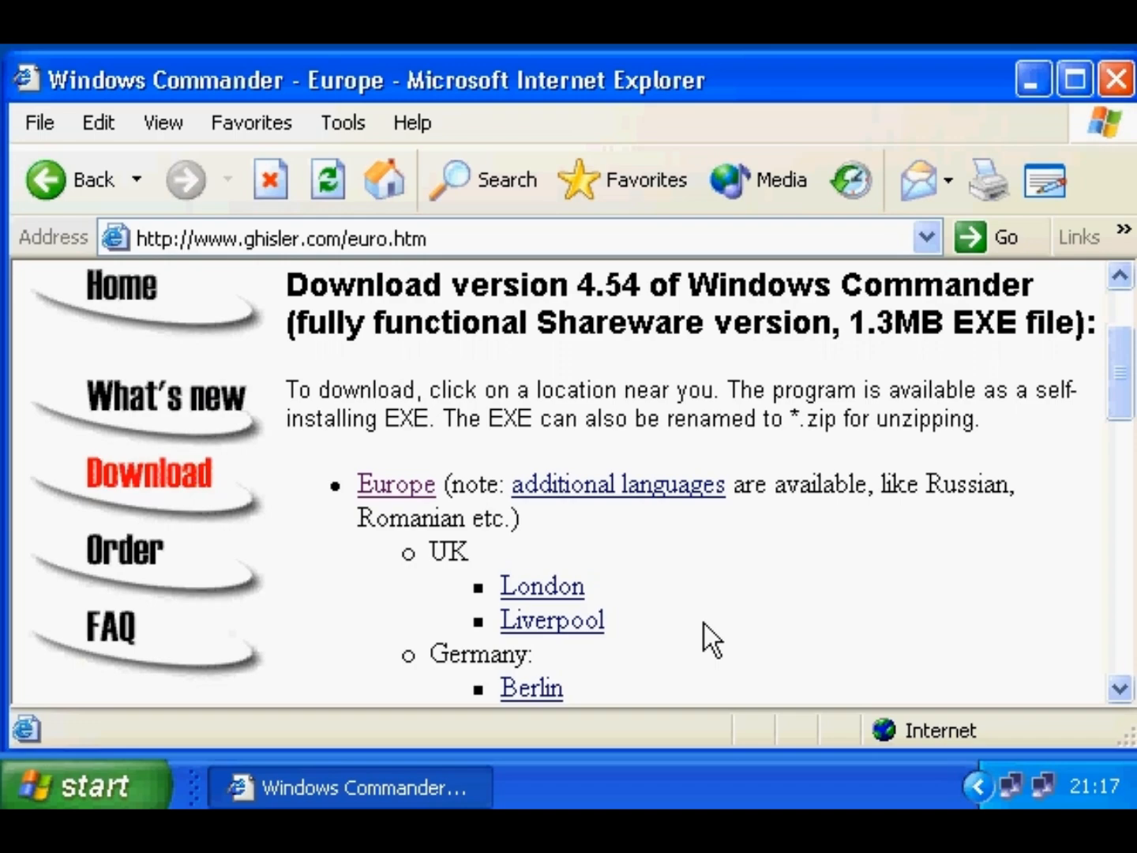
# - Save the London mirror download as wc32v454 in My Documents
pyautogui.click(551, 588)
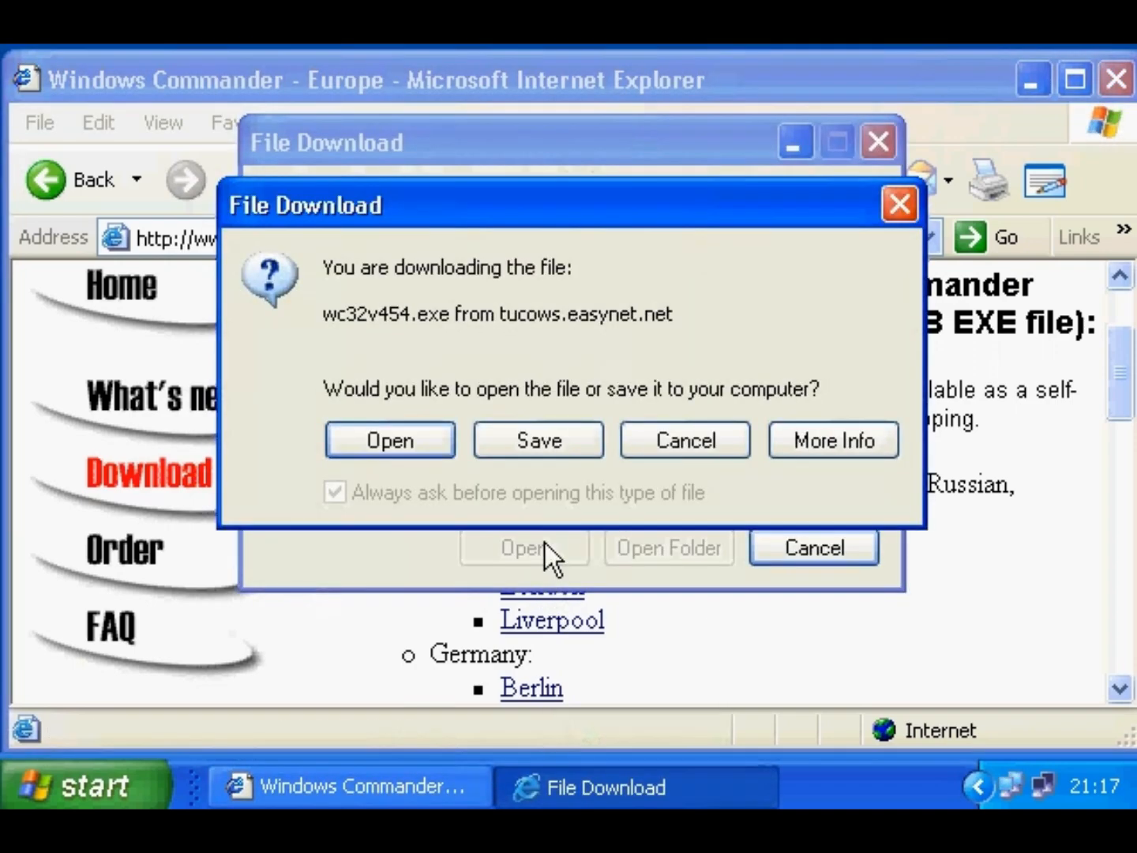
pyautogui.click(537, 443)
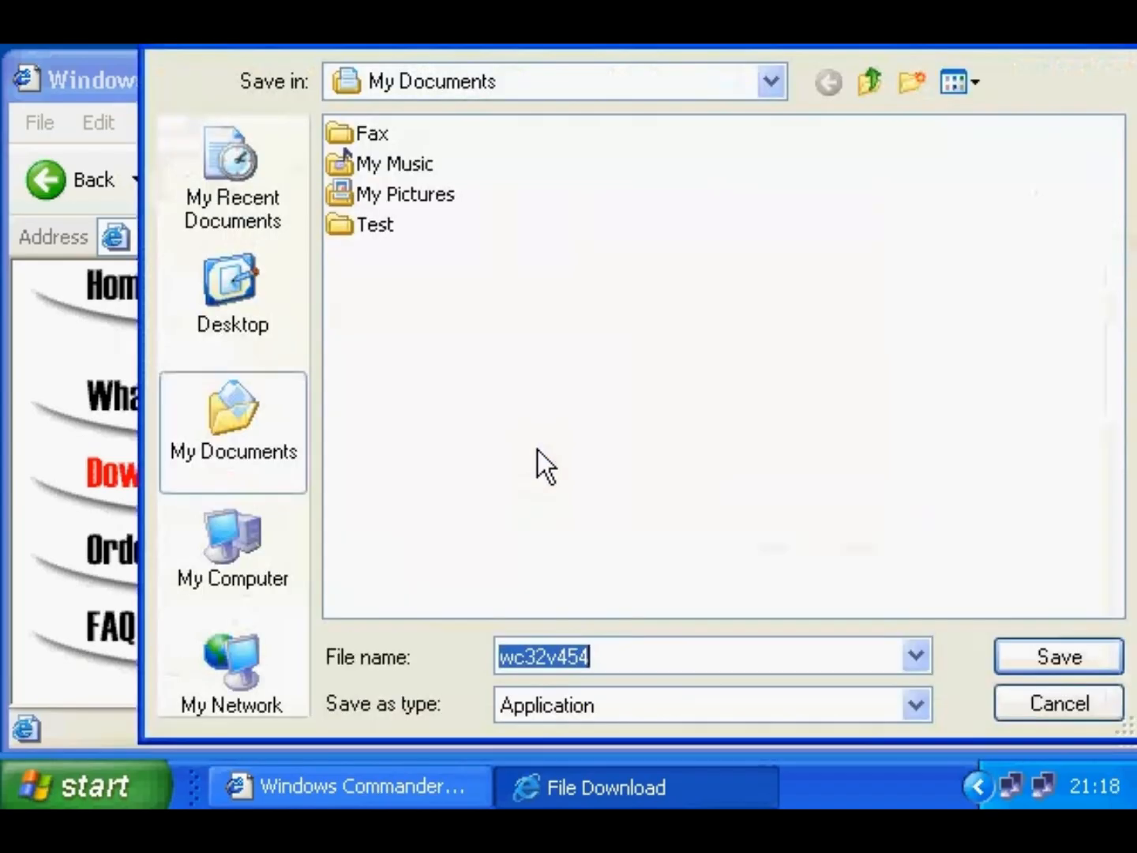
pyautogui.click(1017, 654)
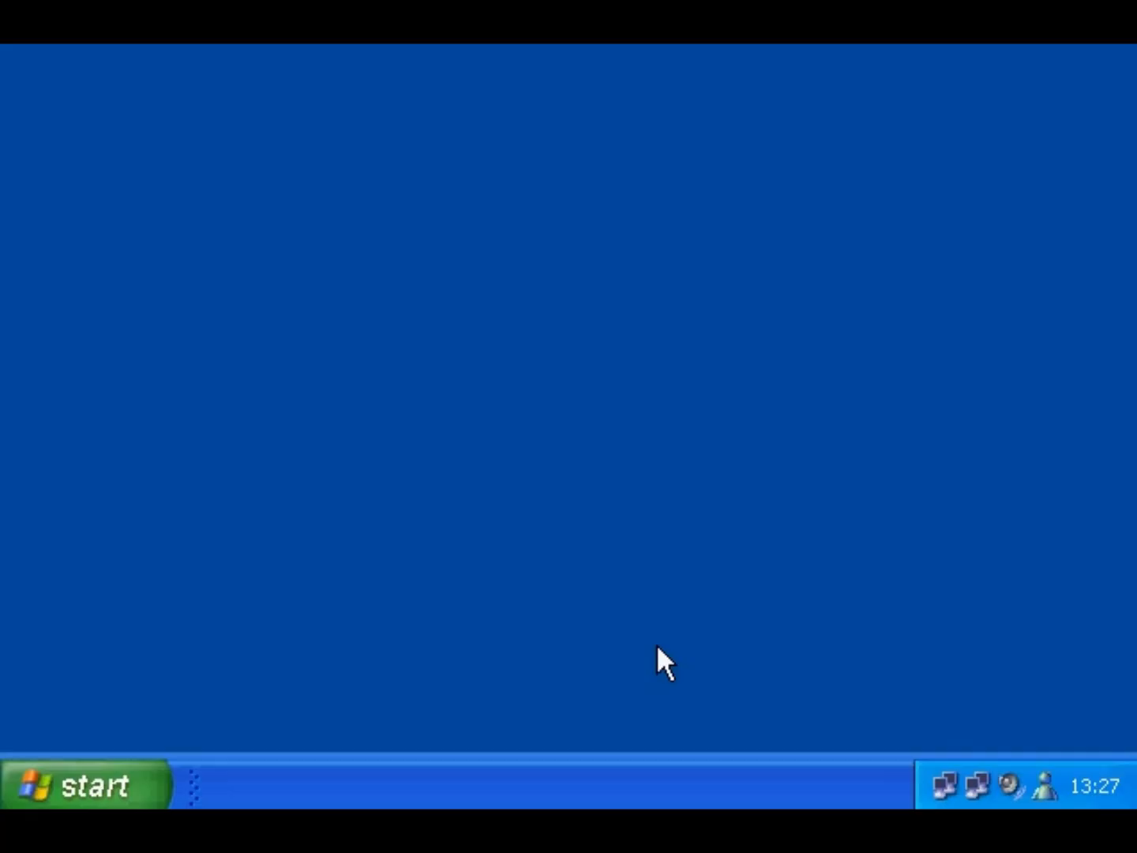
# - Reach the Desktop Gallery through Customize Desktop's Web tab and scroll to the Investor Ticker
pyautogui.rightClick(498, 525)
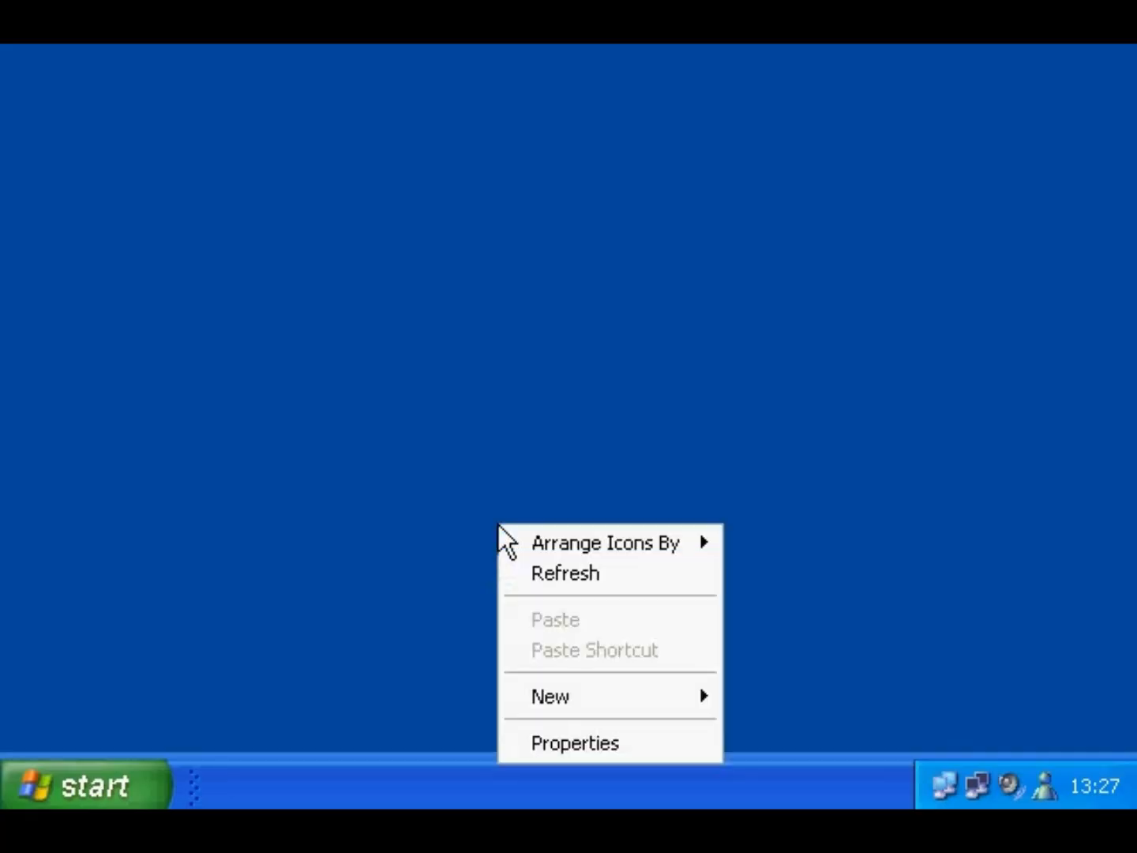
pyautogui.click(537, 744)
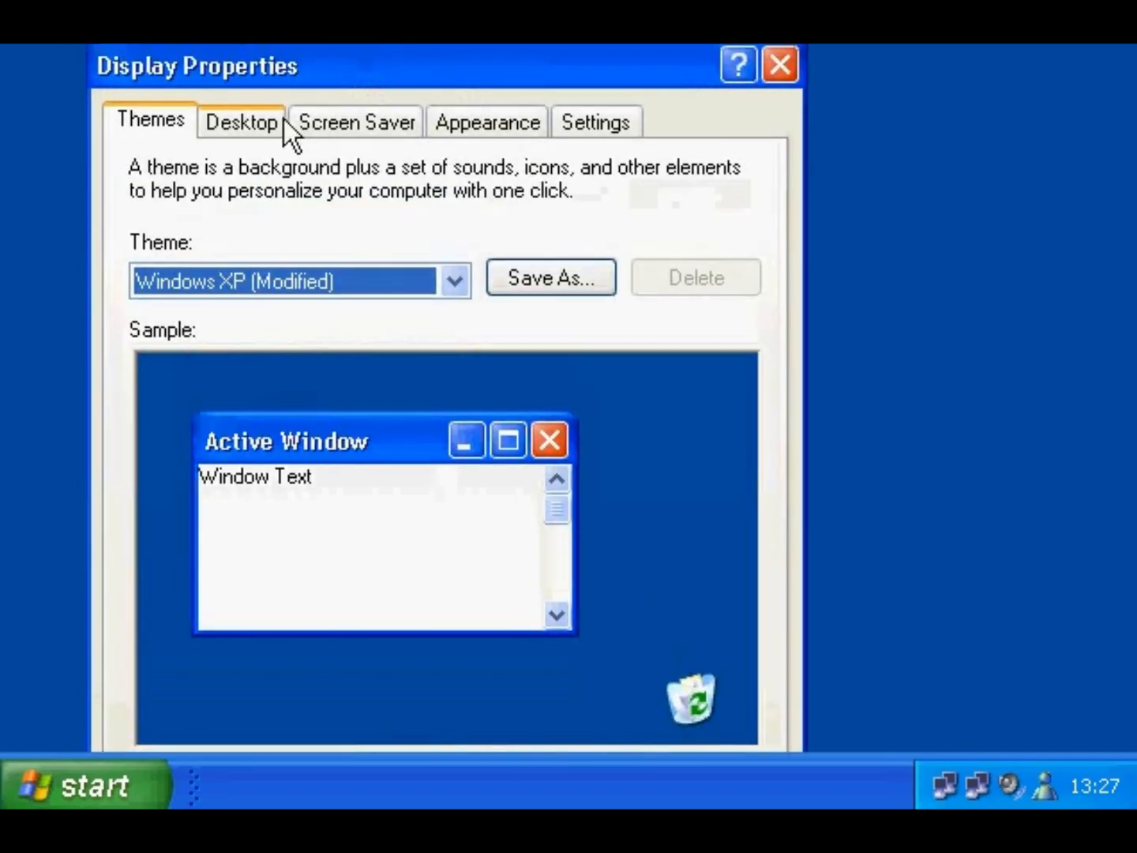
pyautogui.click(262, 124)
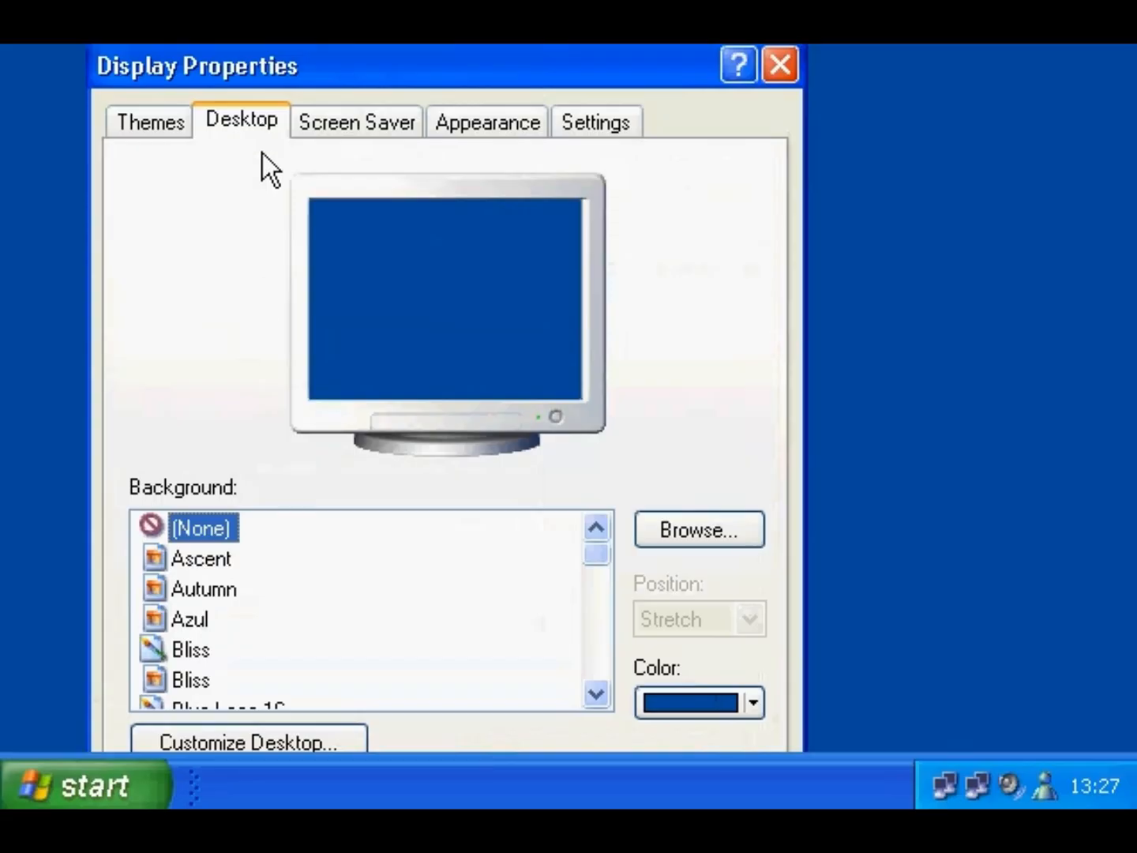
pyautogui.click(228, 743)
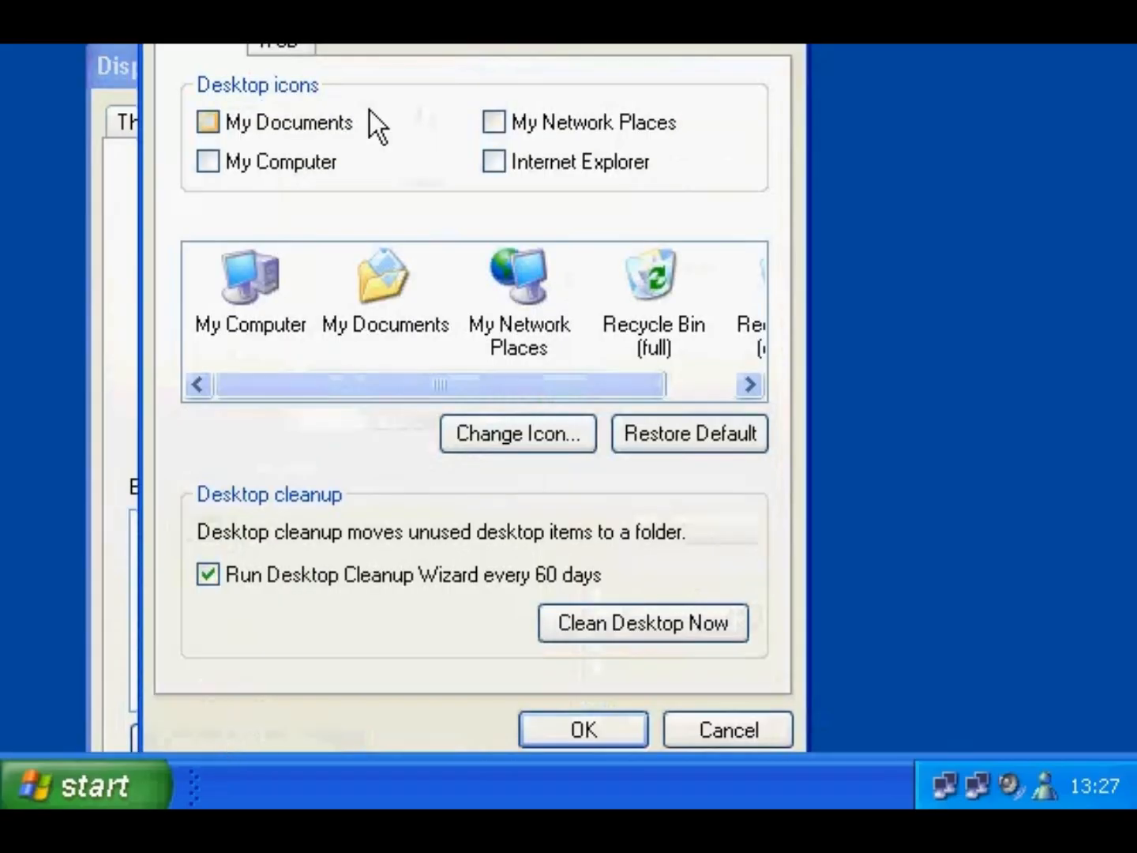
pyautogui.click(281, 130)
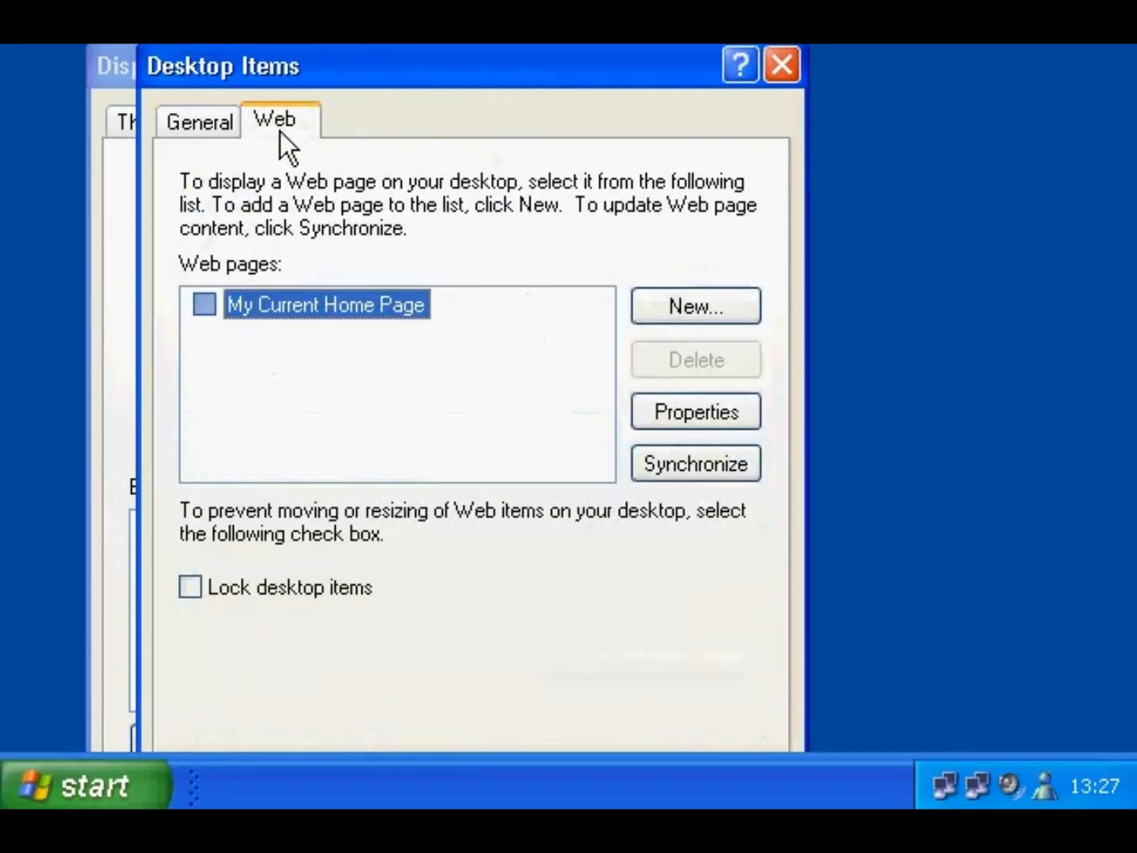
pyautogui.click(656, 301)
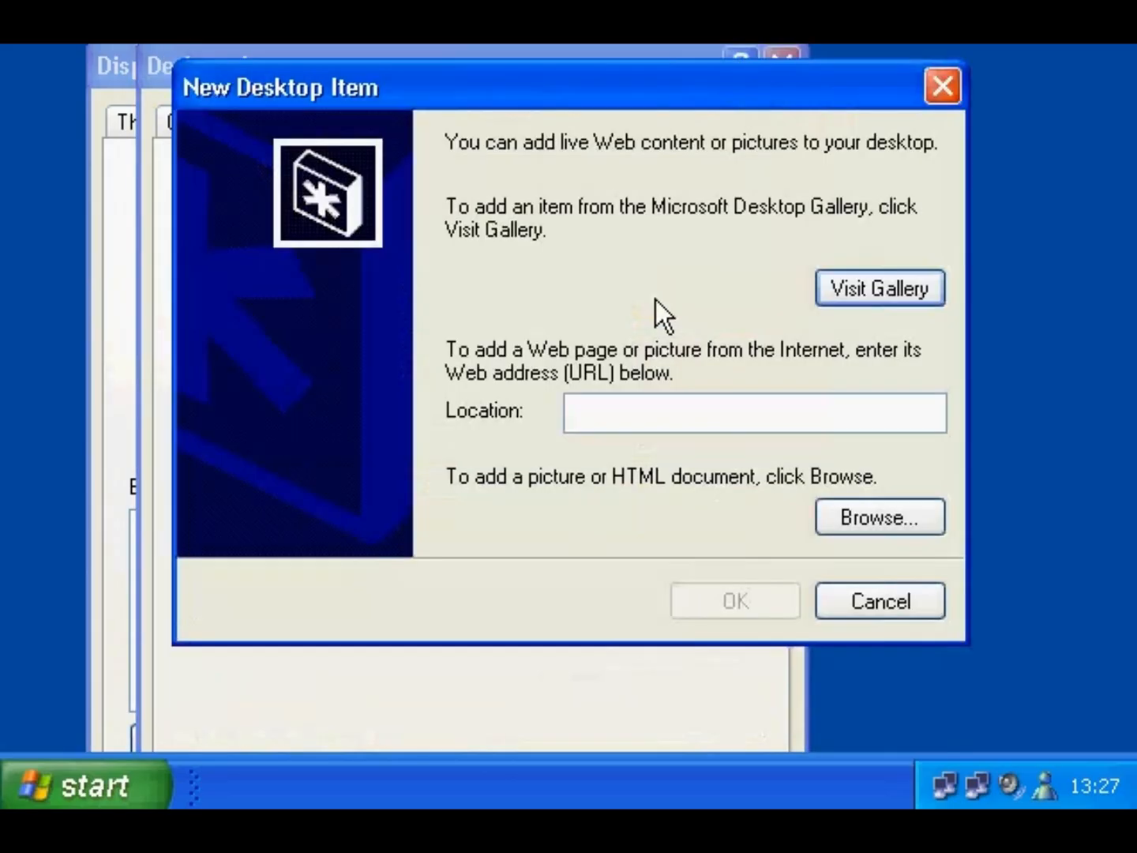
pyautogui.click(845, 288)
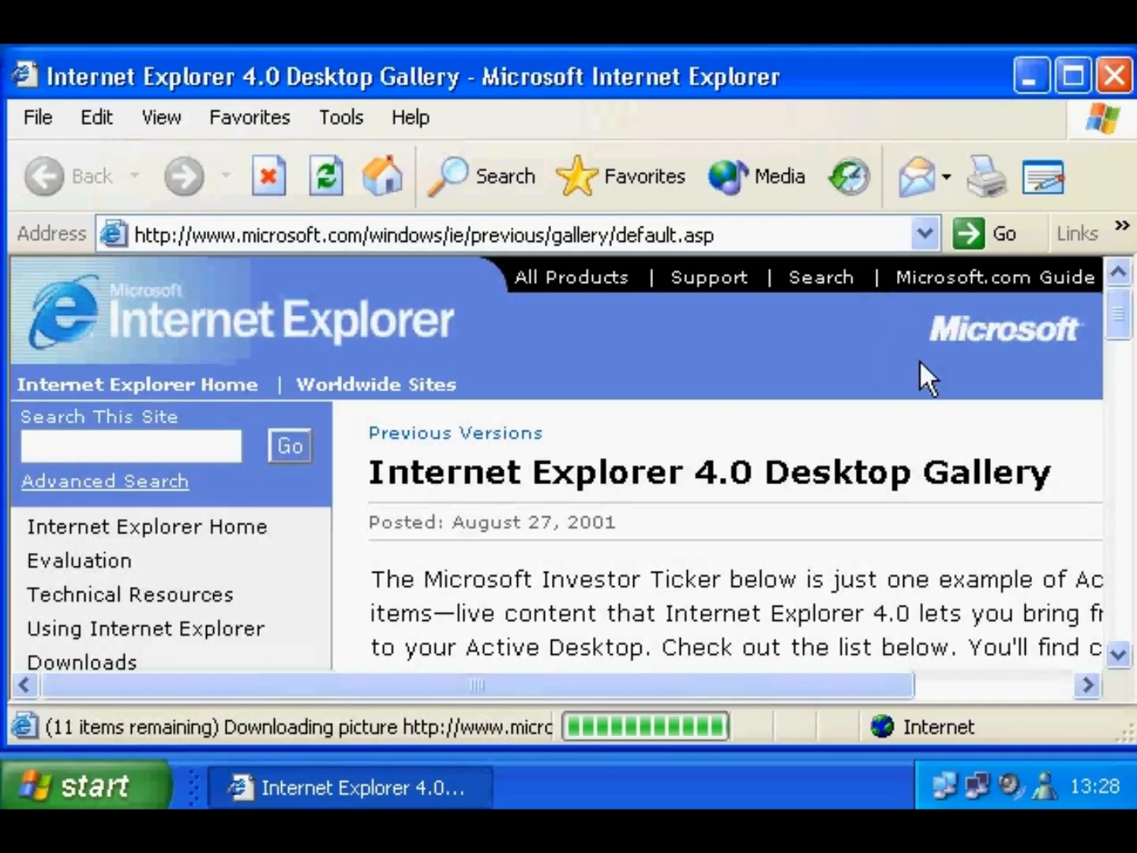
pyautogui.click(1121, 656)
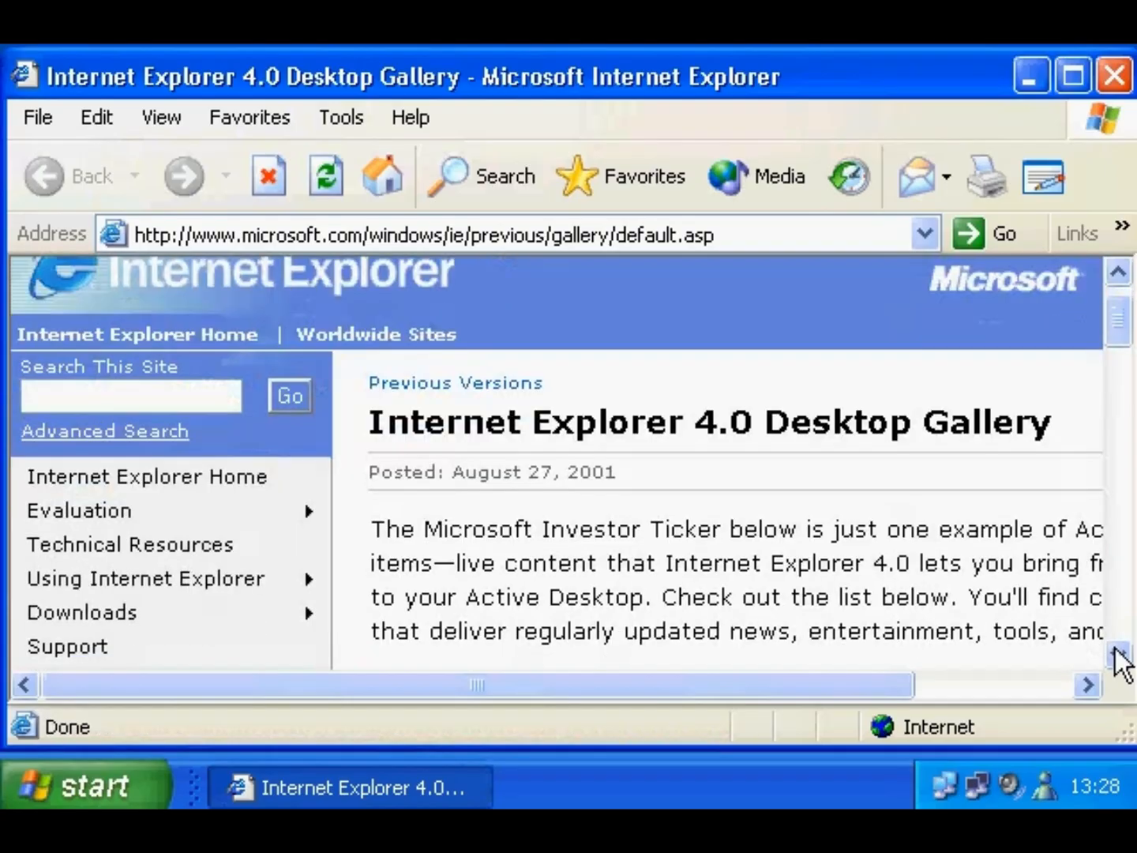
pyautogui.click(1121, 655)
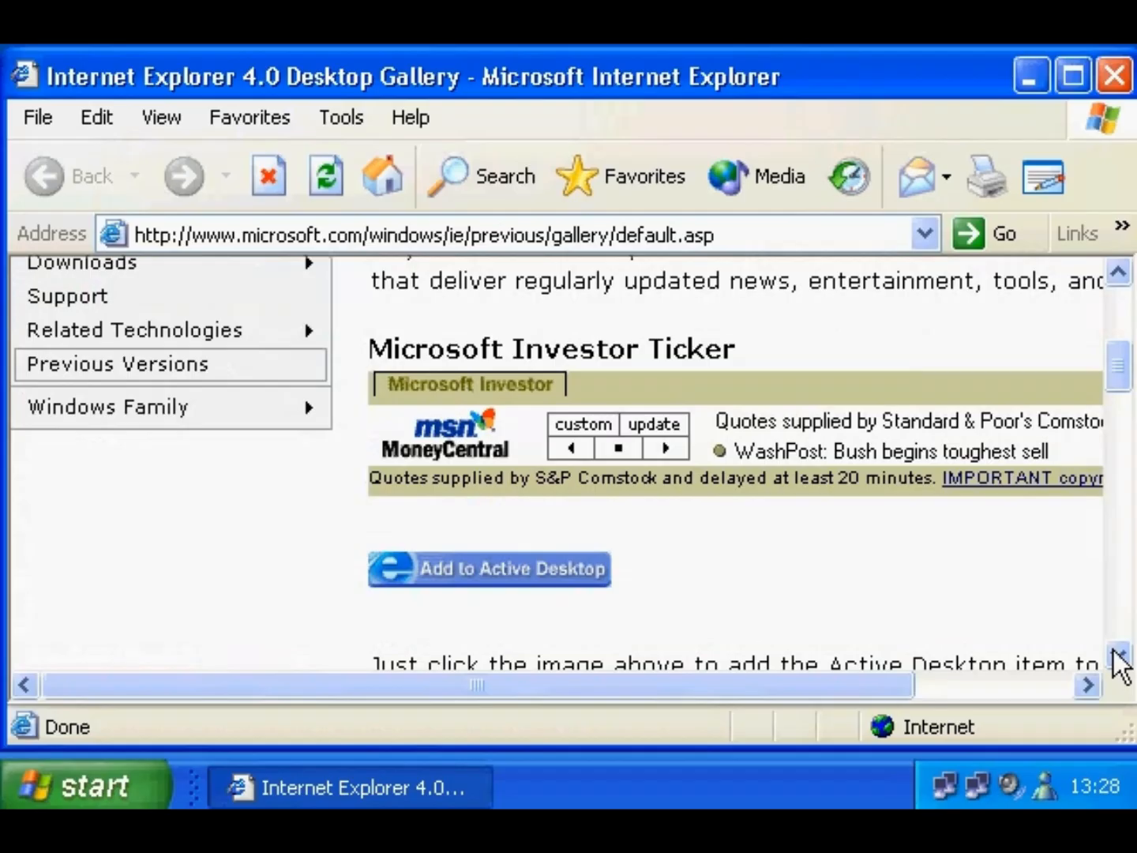
# - Add the Microsoft Investor Ticker to the Active Desktop, confirming and letting it synchronize
pyautogui.click(563, 578)
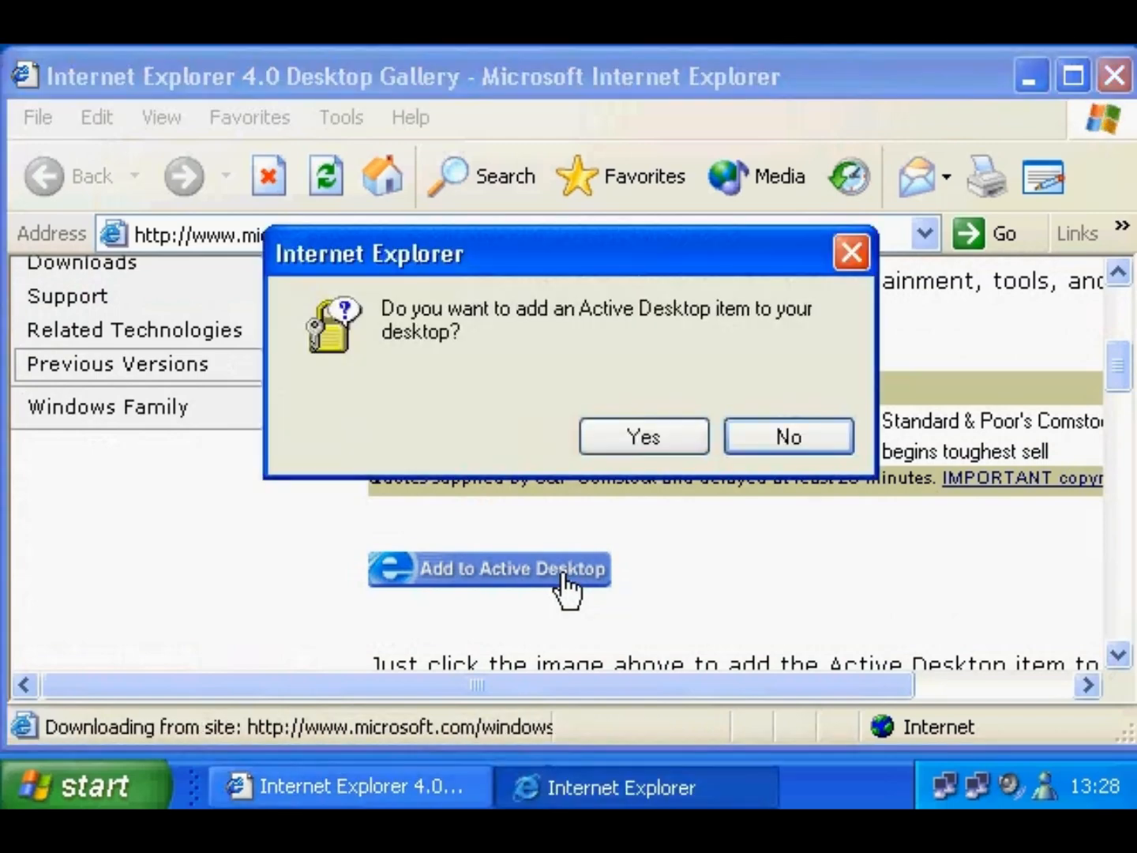
pyautogui.click(659, 440)
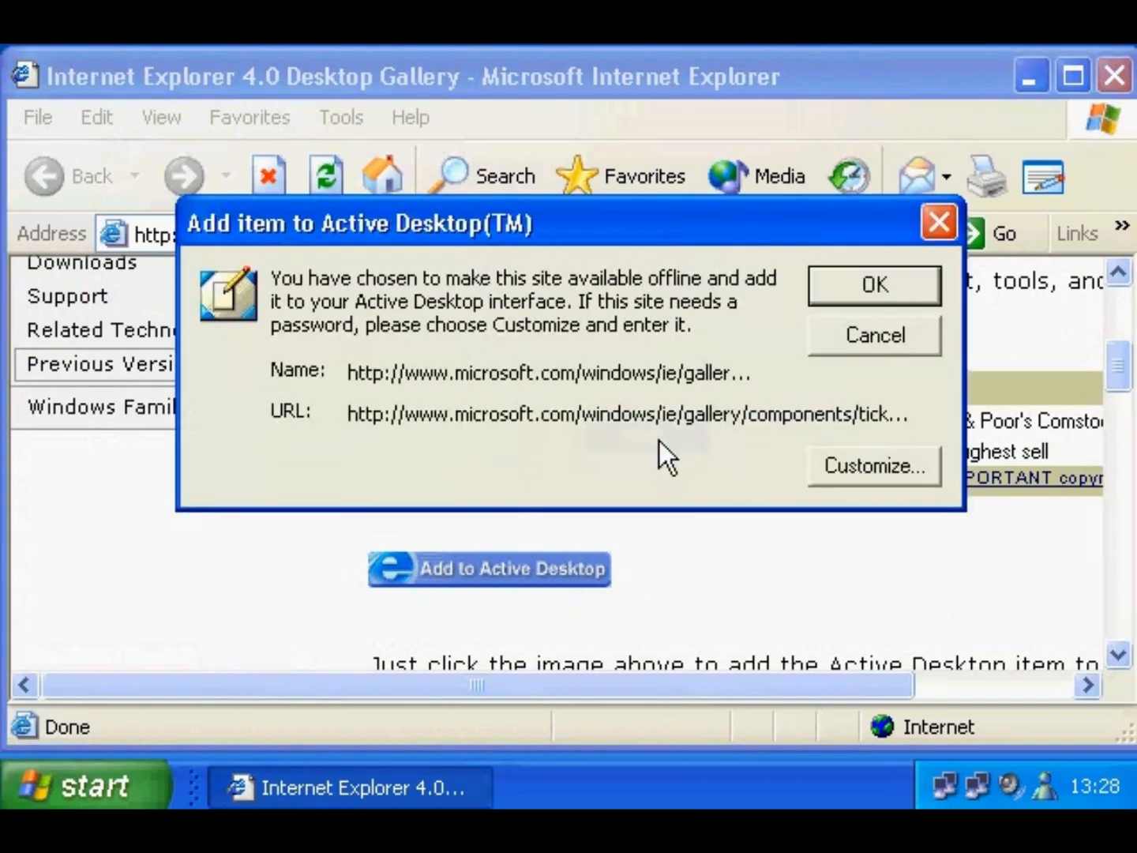
pyautogui.click(866, 291)
pyautogui.moveTo(682, 24); pyautogui.dragTo(708, 168)
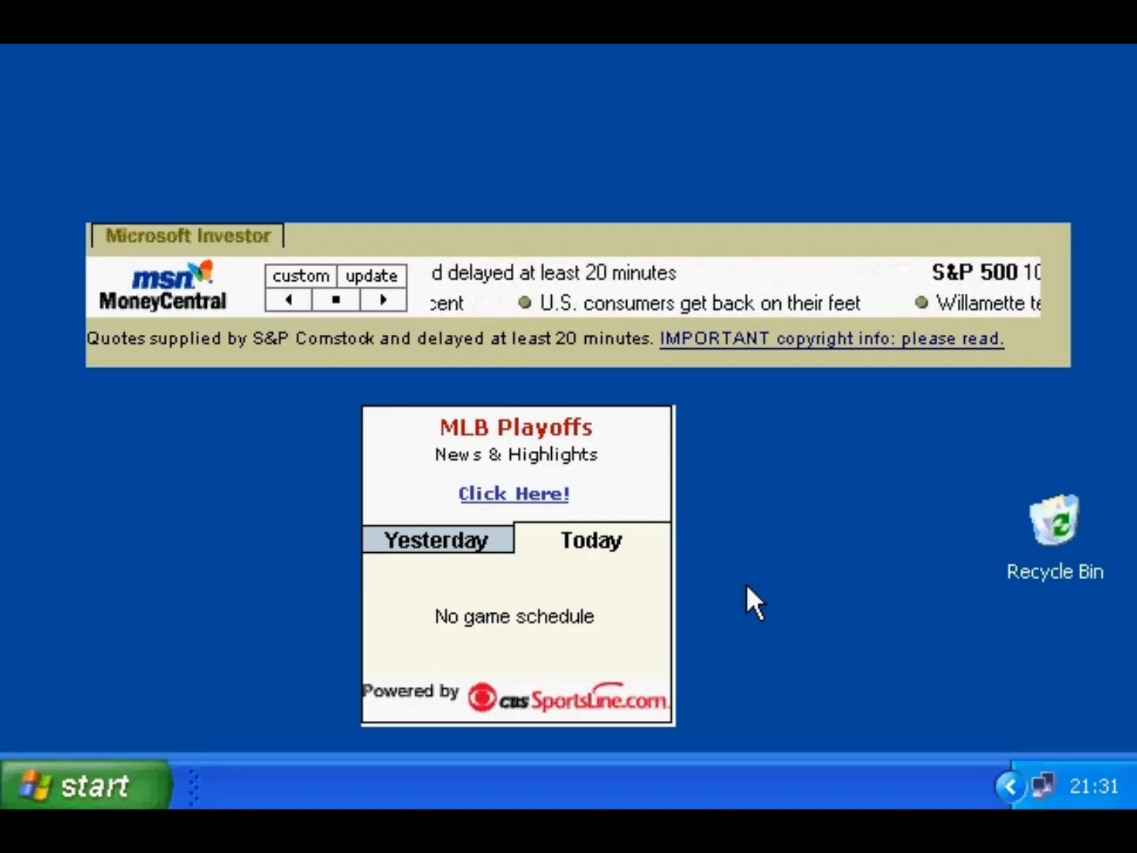
# - Open the Web tab of Customize Desktop from Display Properties
pyautogui.rightClick(747, 586)
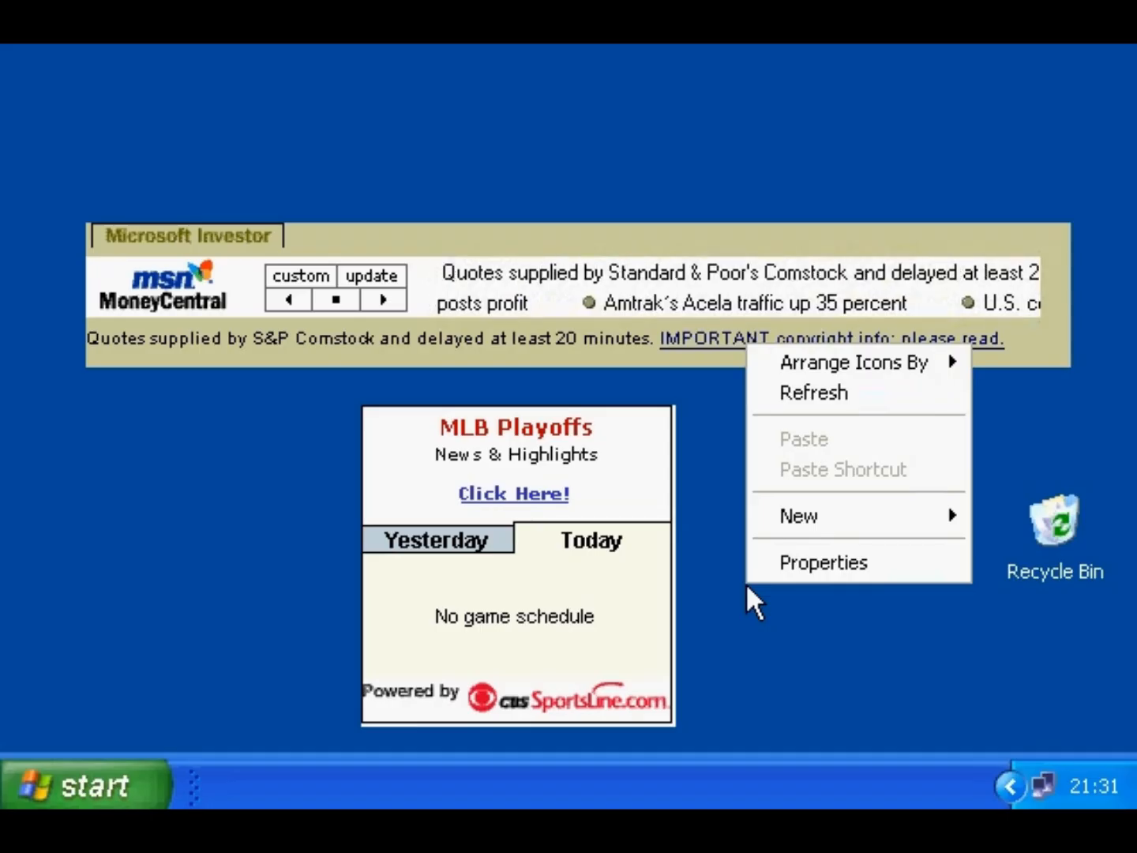
pyautogui.click(776, 563)
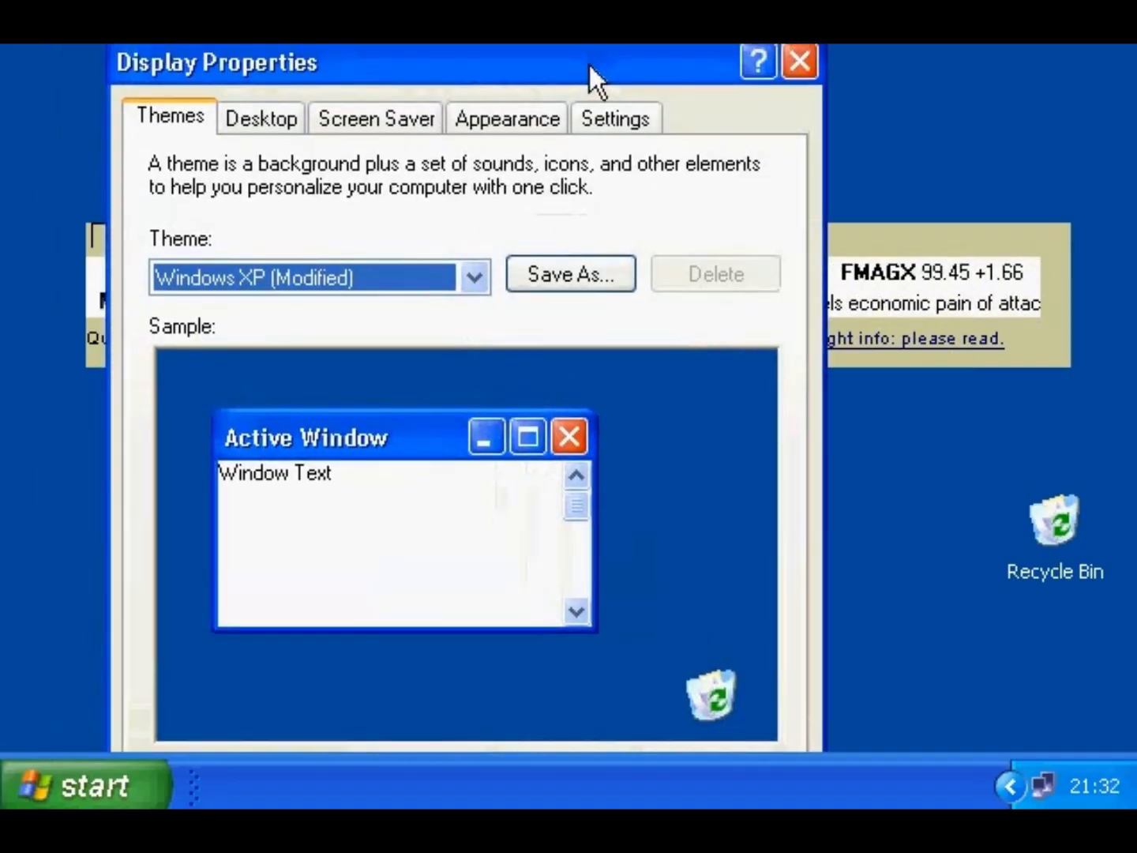
pyautogui.click(273, 119)
pyautogui.moveTo(336, 68); pyautogui.dragTo(331, 17)
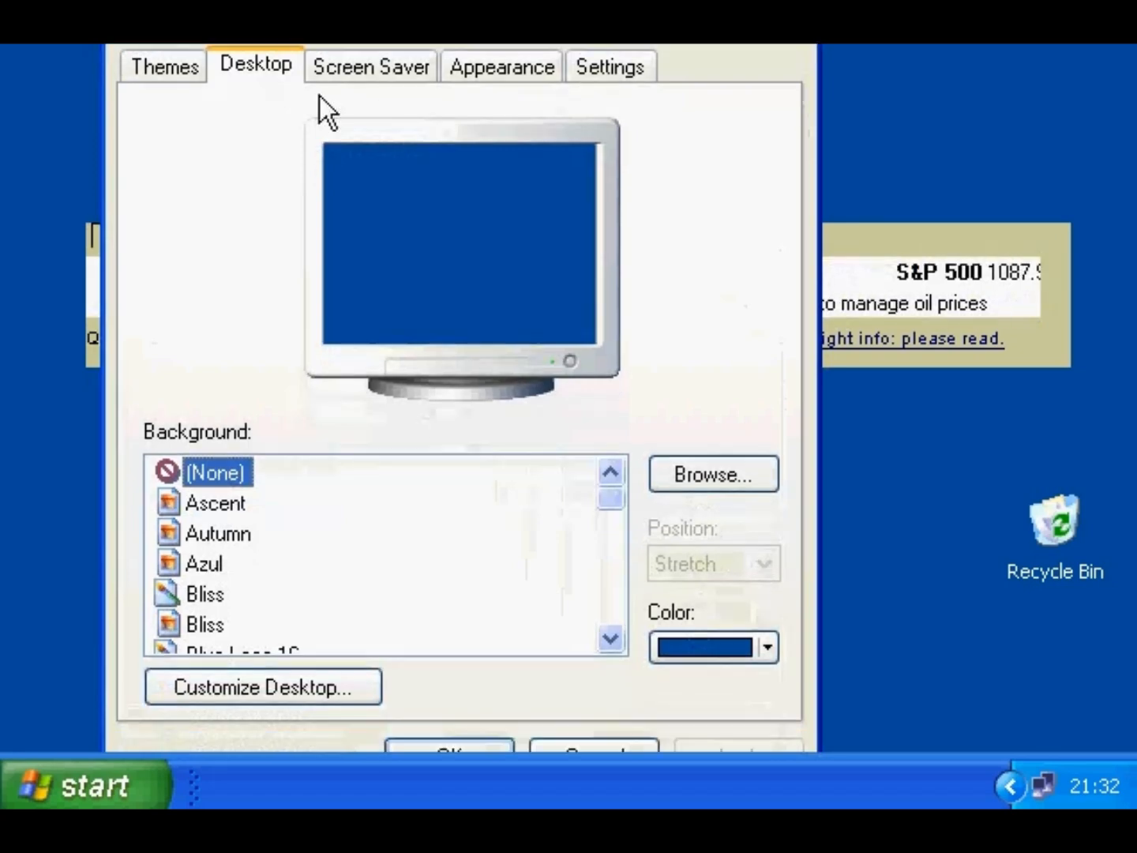
pyautogui.click(251, 686)
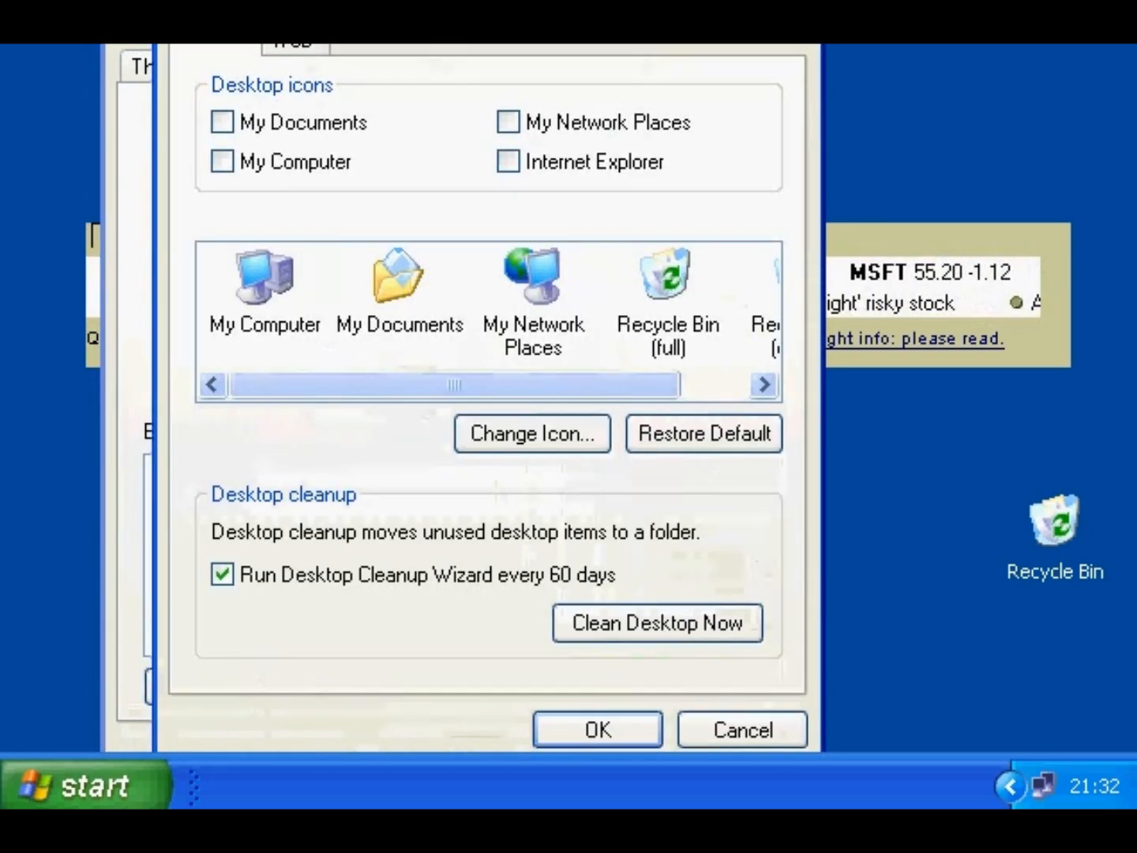
pyautogui.moveTo(372, 0); pyautogui.dragTo(393, 42)
pyautogui.click(331, 104)
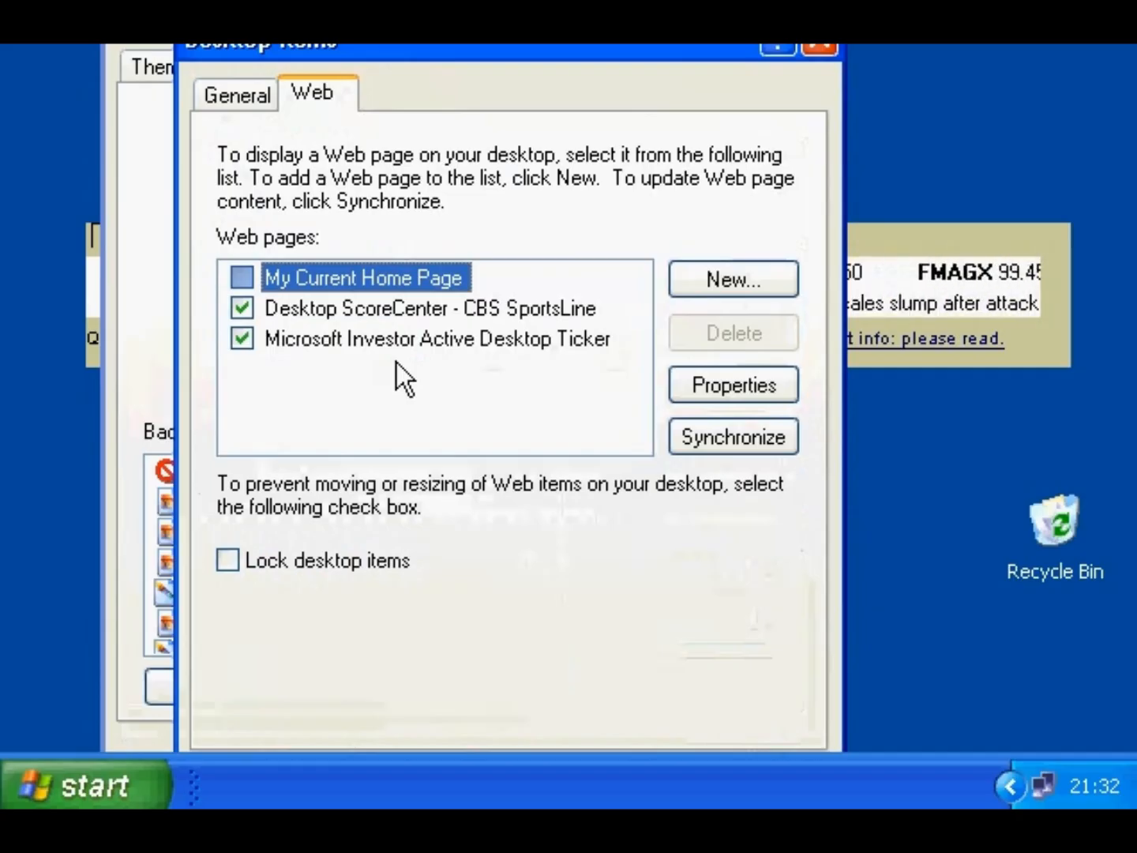
# - Give the Investor ticker a daily sync schedule, My Scheduled Update at 21:32
pyautogui.click(400, 338)
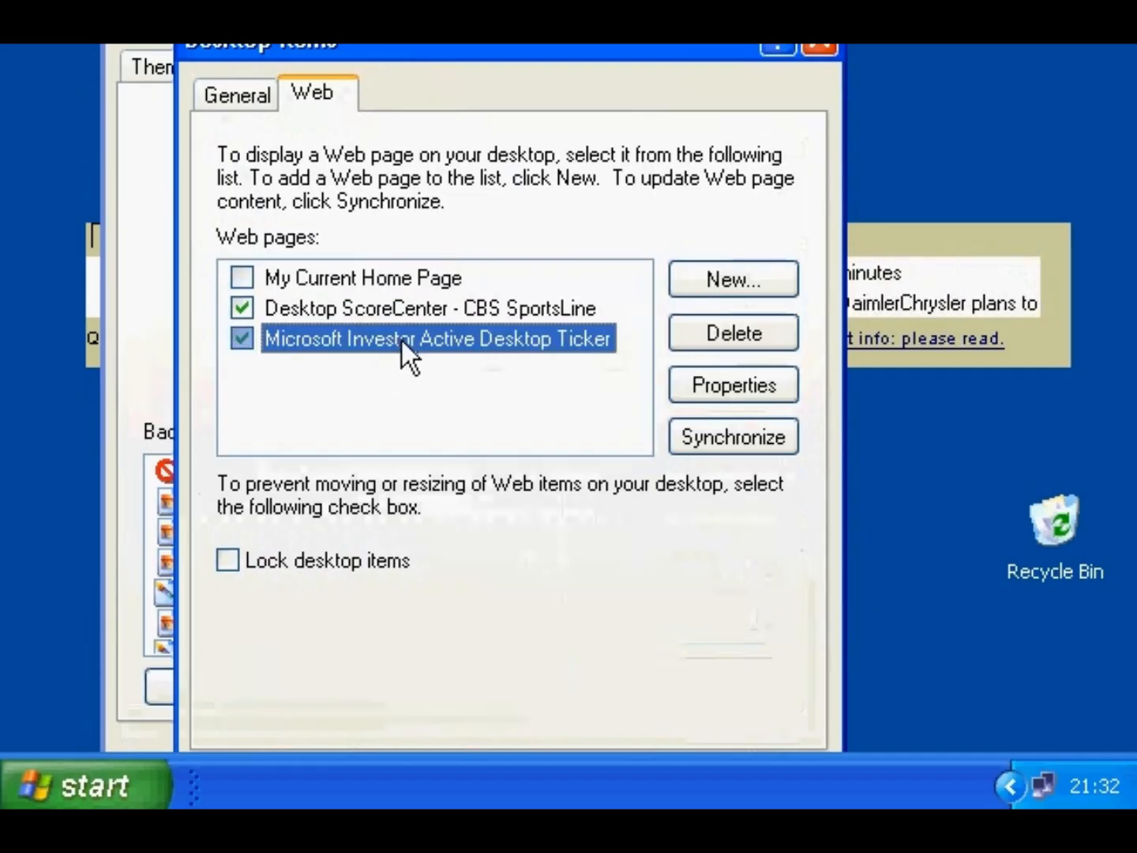
pyautogui.click(699, 391)
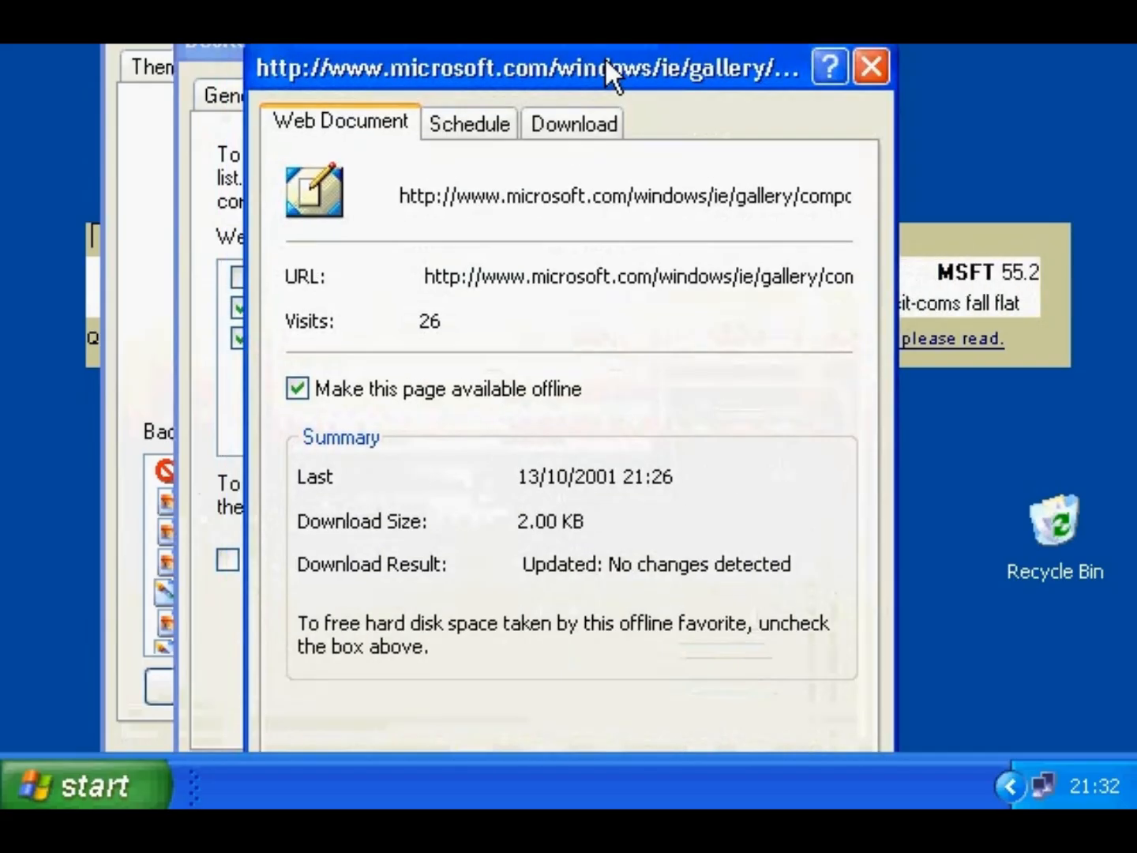
pyautogui.click(482, 125)
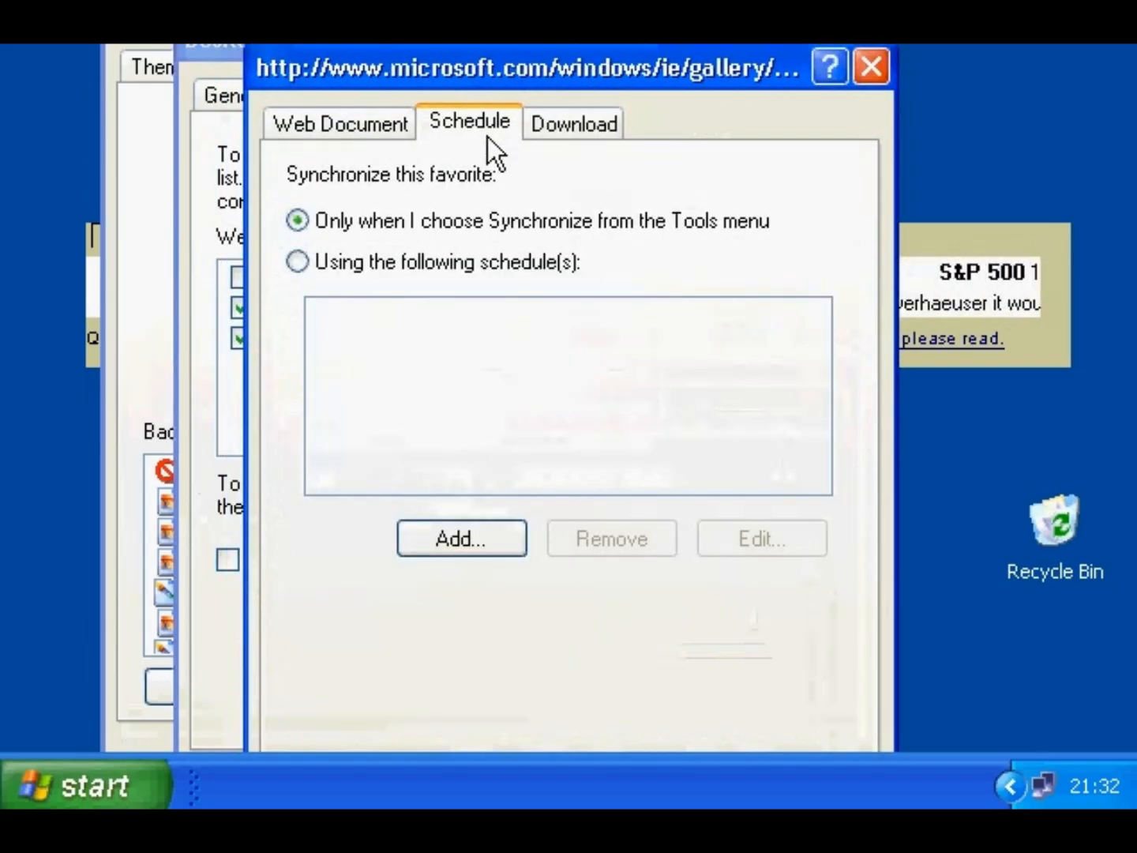
pyautogui.click(480, 269)
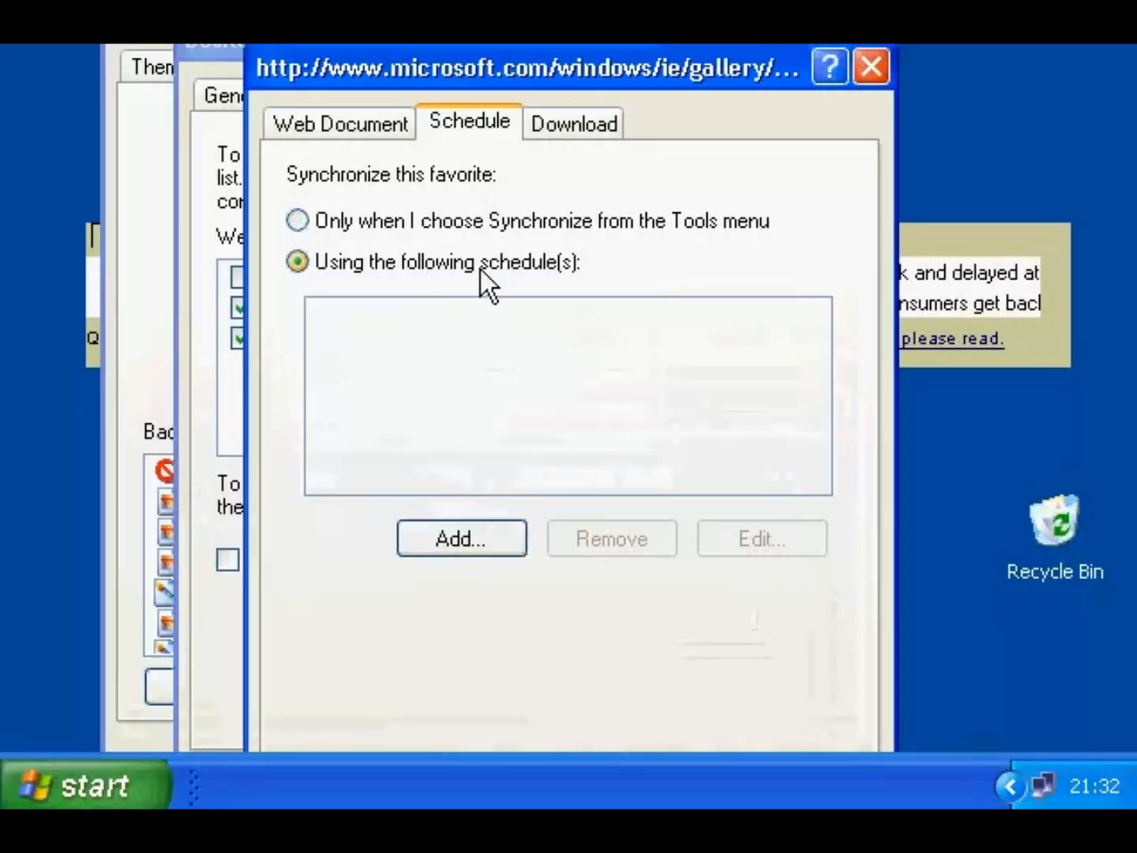
pyautogui.click(449, 529)
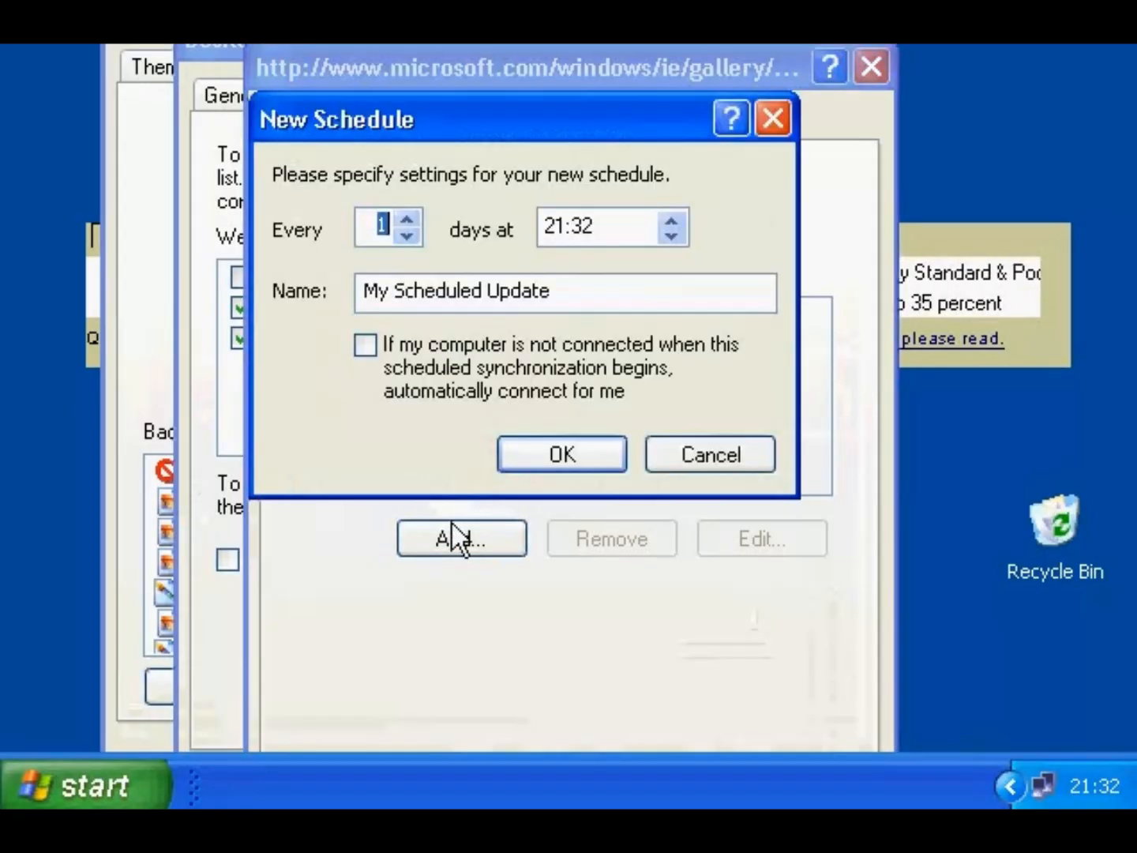
pyautogui.click(537, 452)
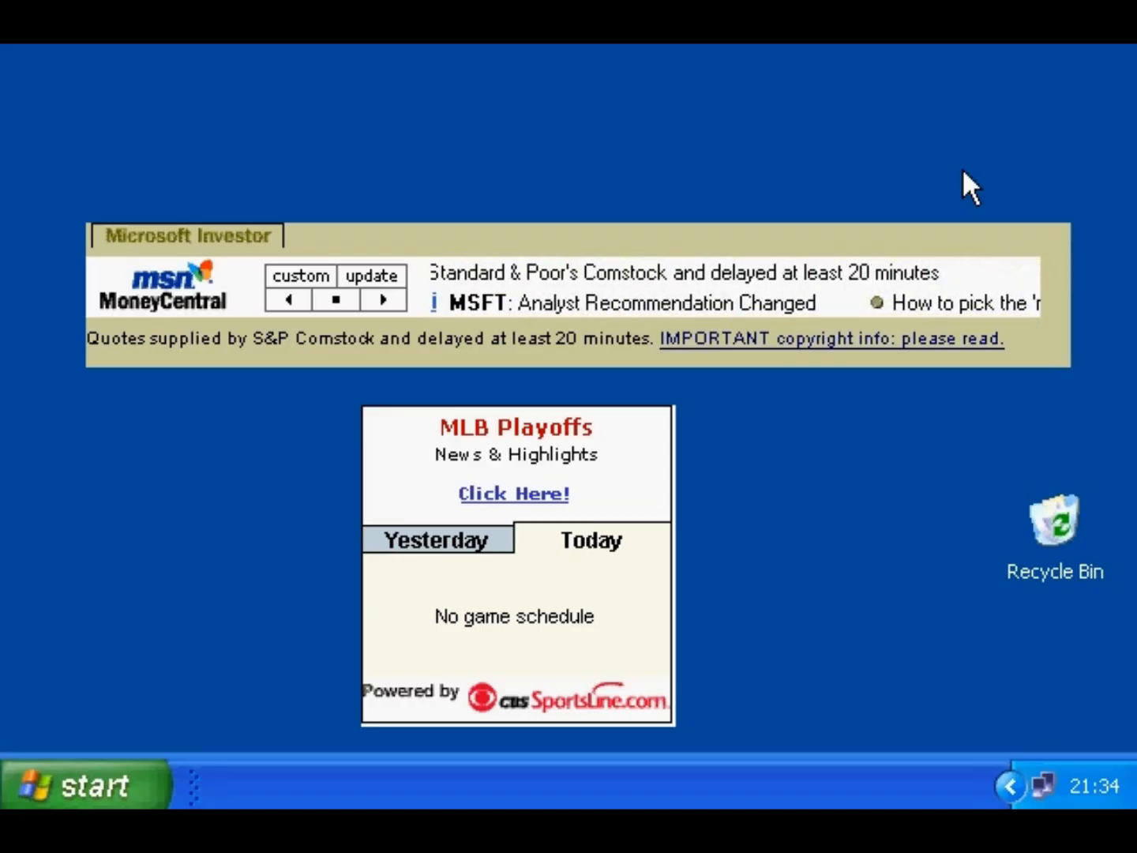
# - Return to the Web list in Customize Desktop via Display Properties
pyautogui.rightClick(962, 169)
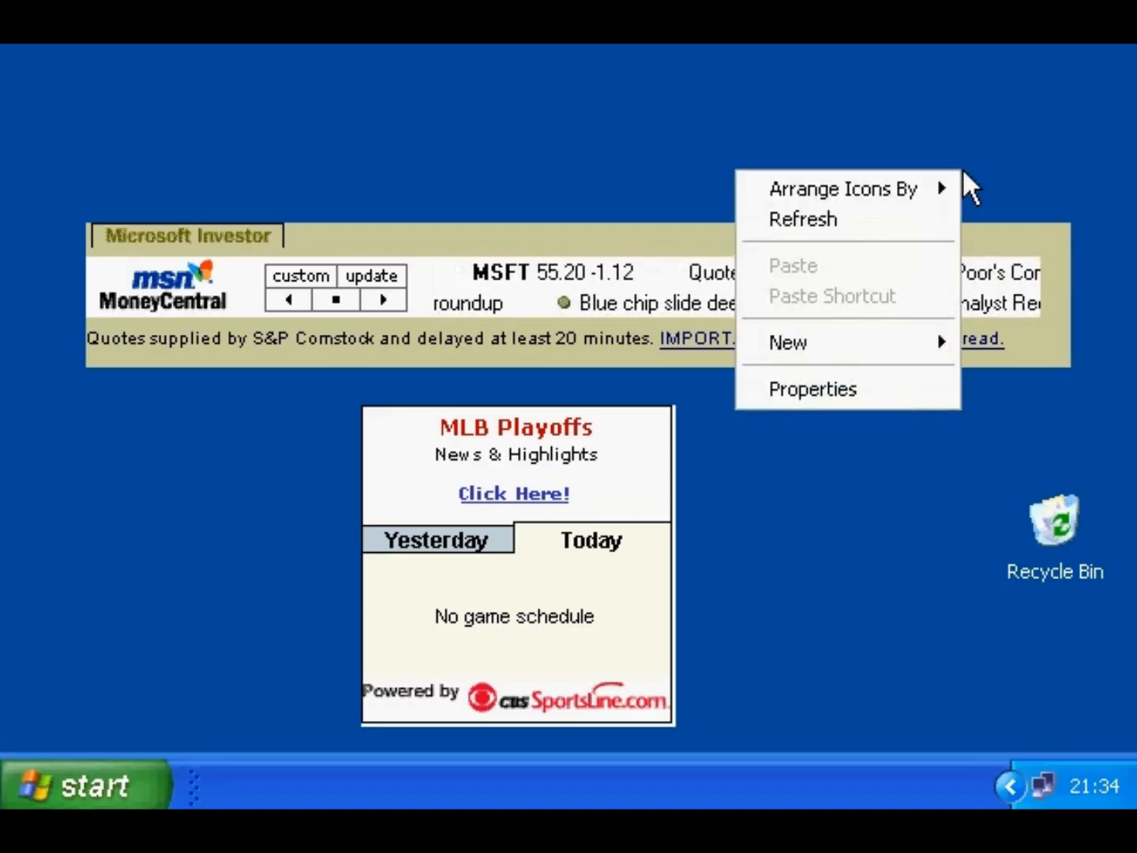
pyautogui.click(921, 388)
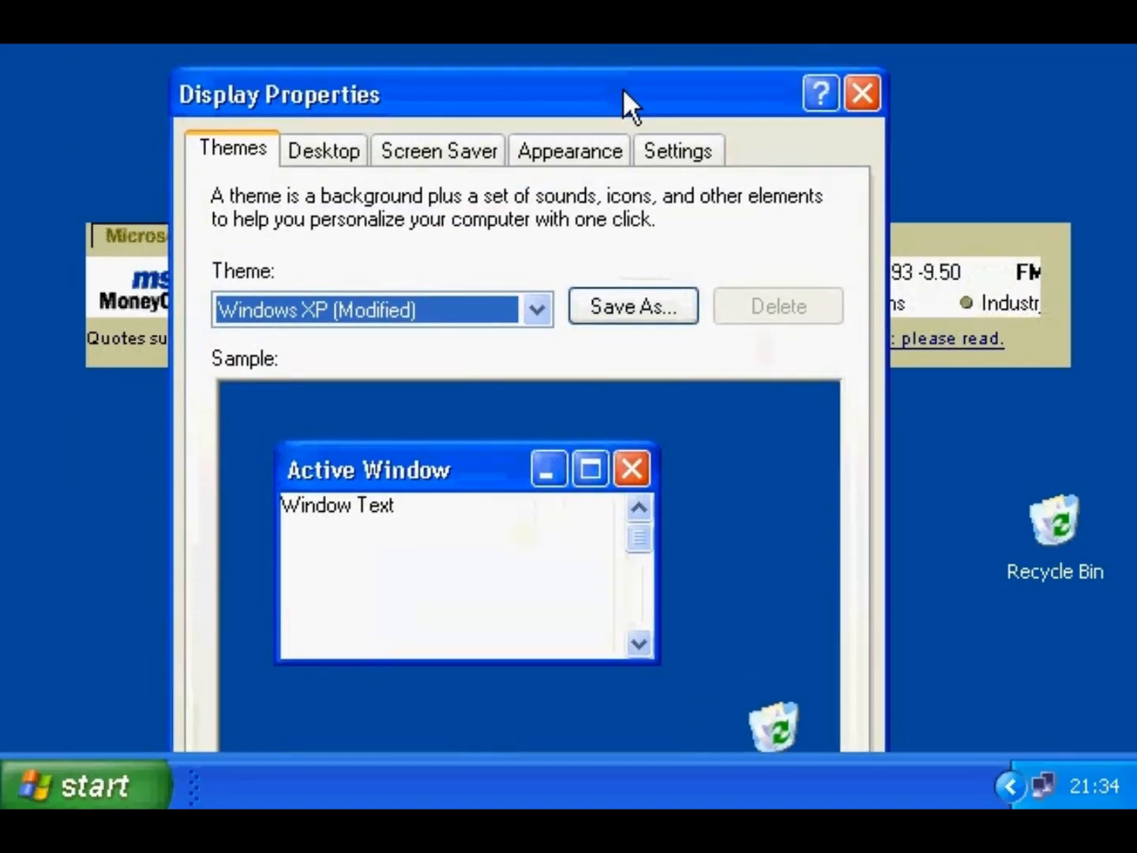
pyautogui.click(339, 152)
pyautogui.moveTo(404, 112); pyautogui.dragTo(413, 0)
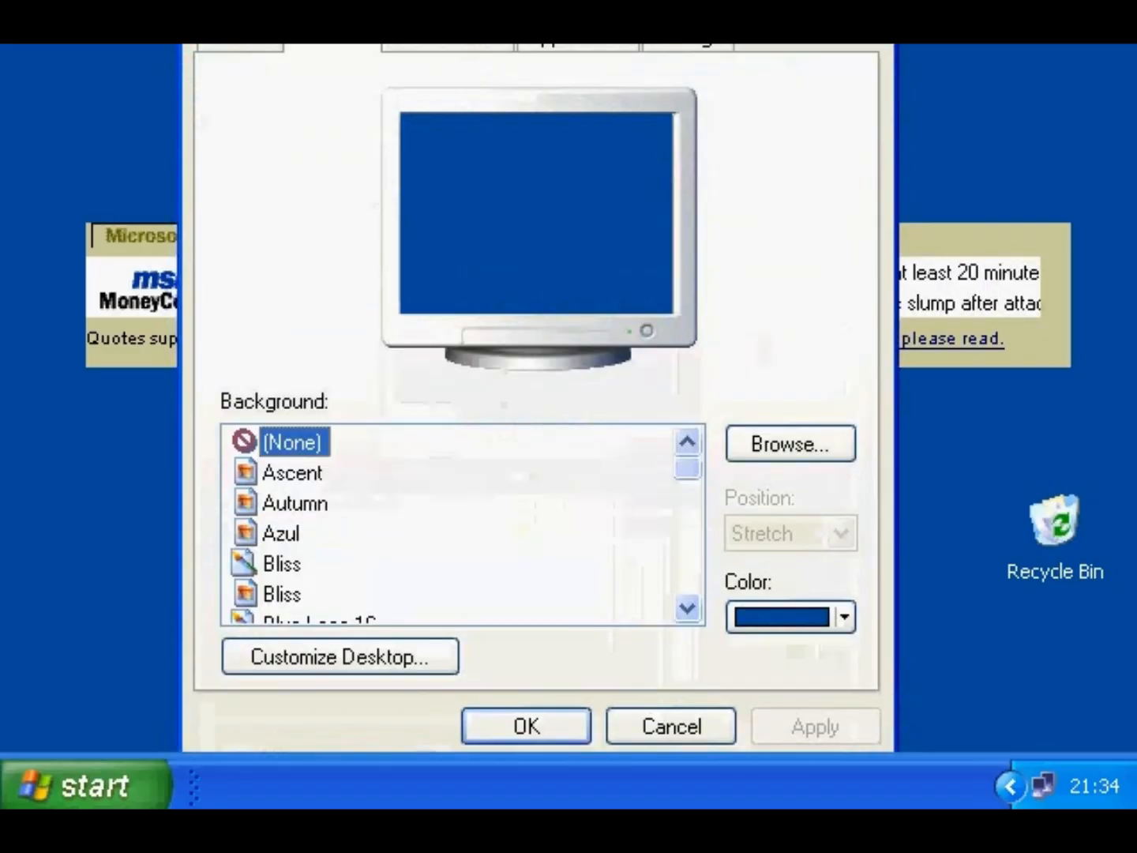
pyautogui.click(300, 658)
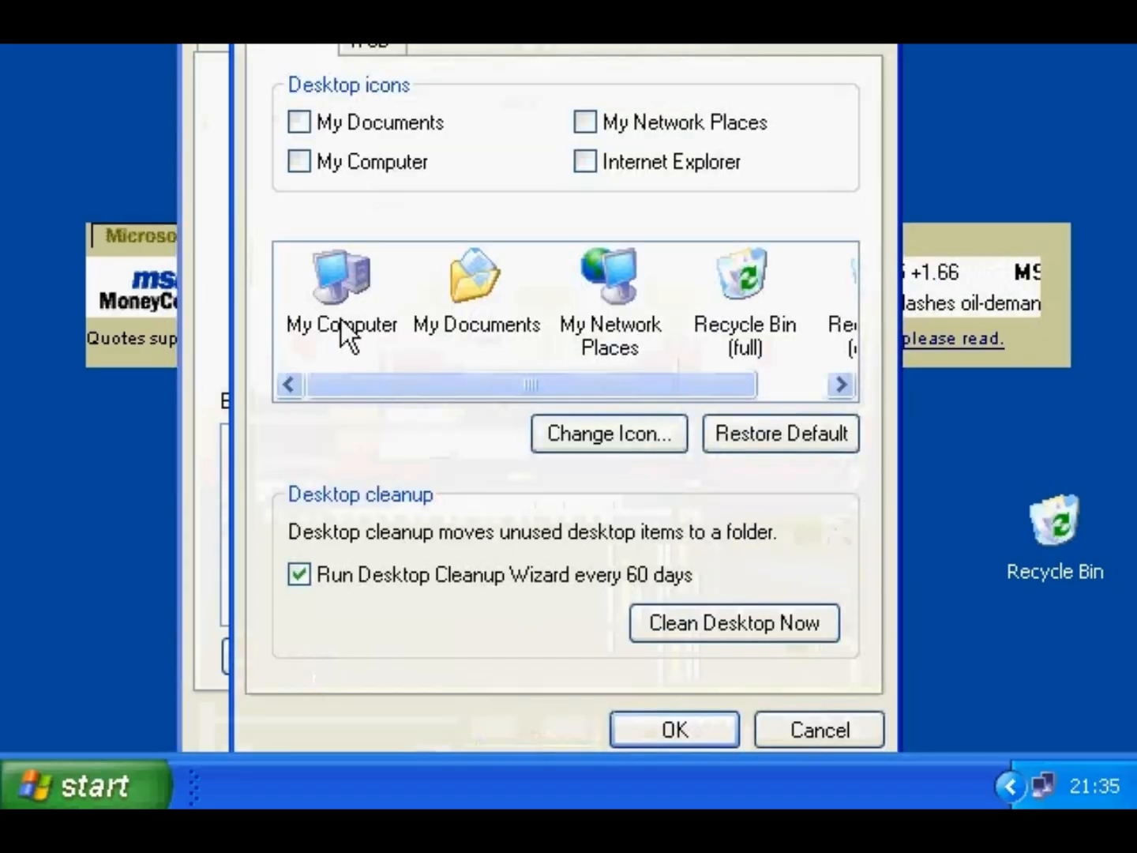
pyautogui.moveTo(438, 0); pyautogui.dragTo(438, 57)
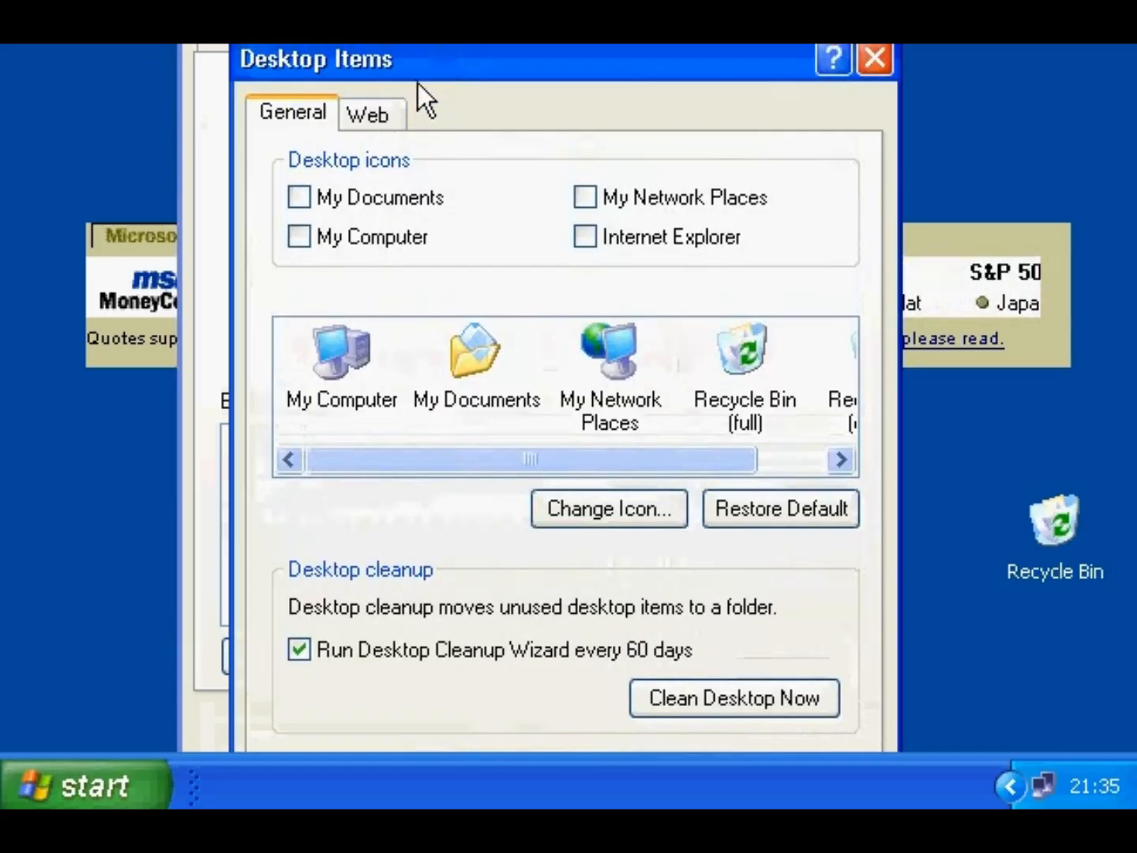
pyautogui.click(369, 111)
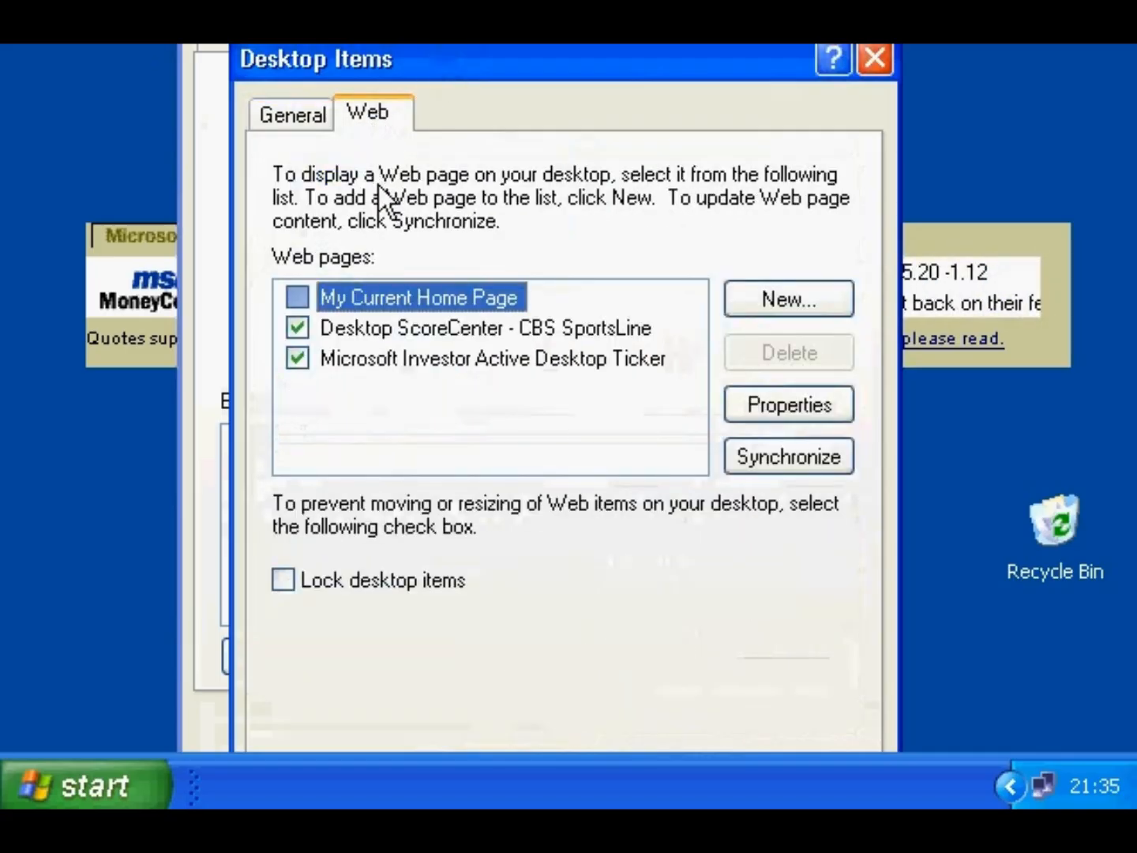
# - Uncheck the Investor ticker, delete Desktop ScoreCenter, and close both dialogs with OK
pyautogui.click(298, 359)
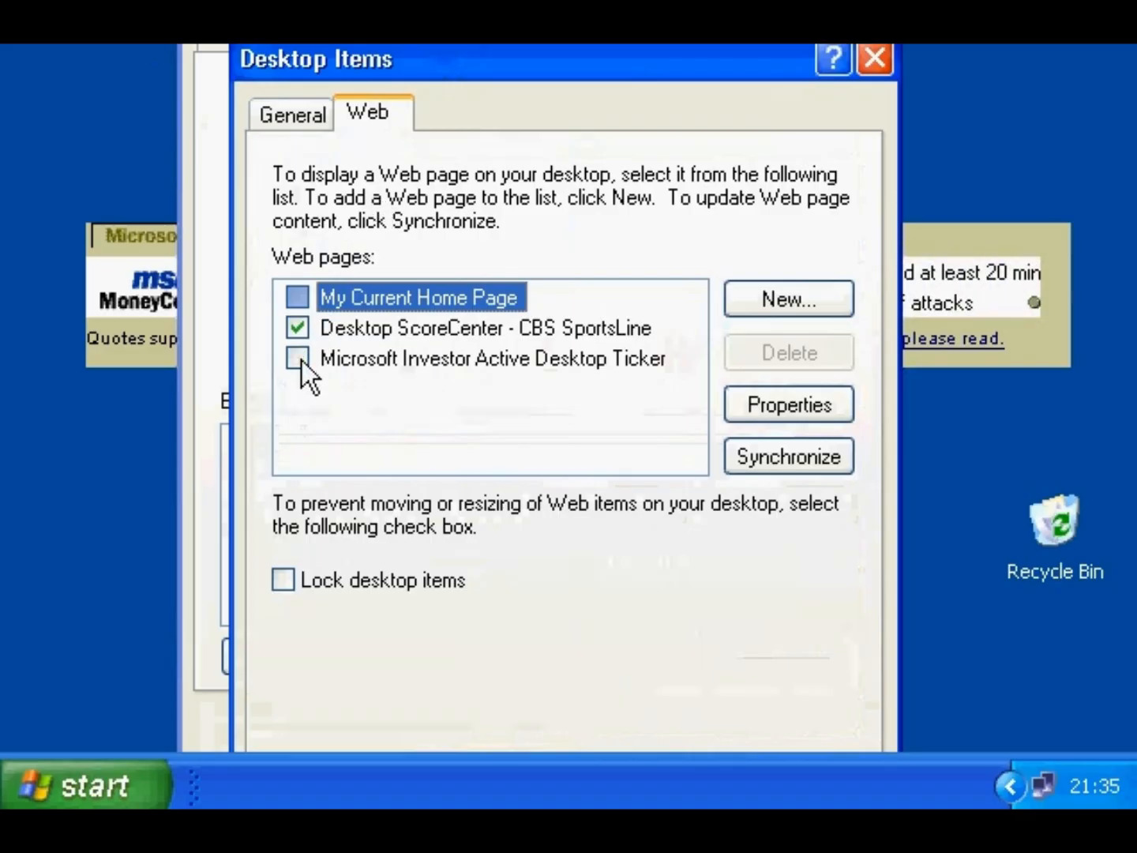
pyautogui.click(381, 332)
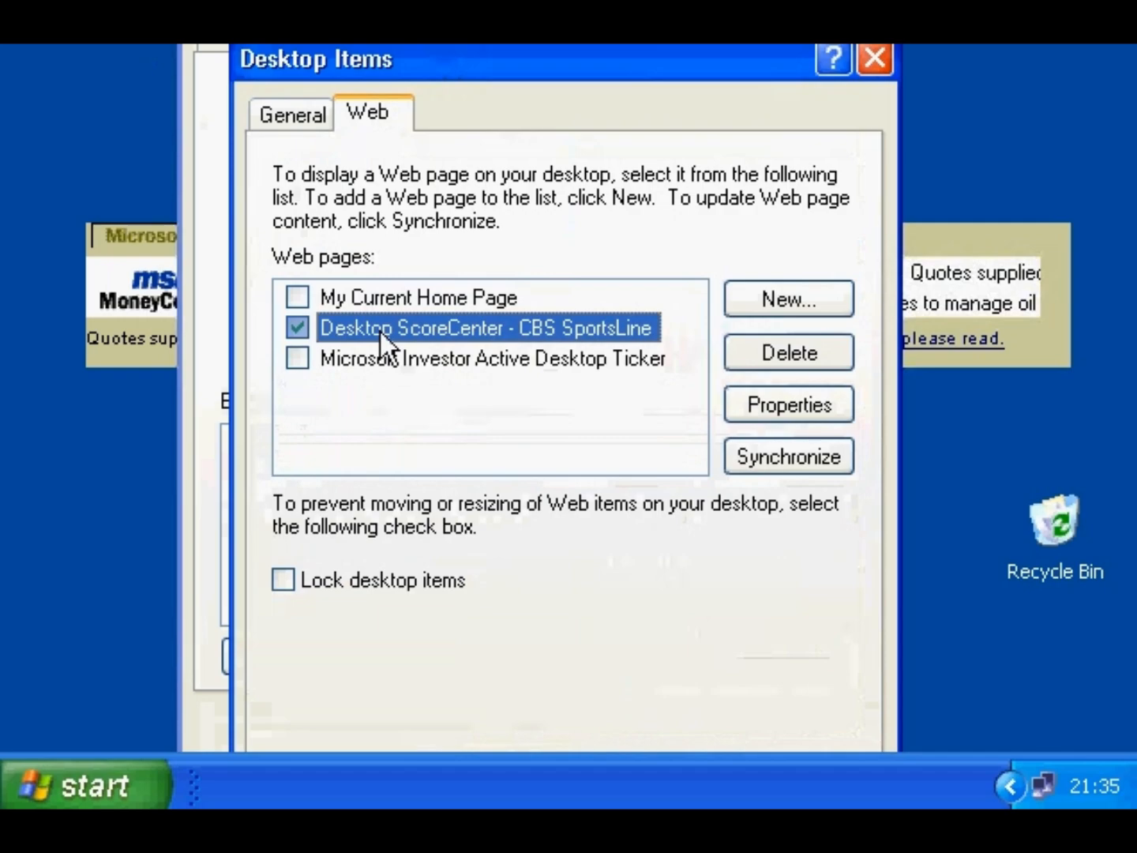
pyautogui.click(757, 352)
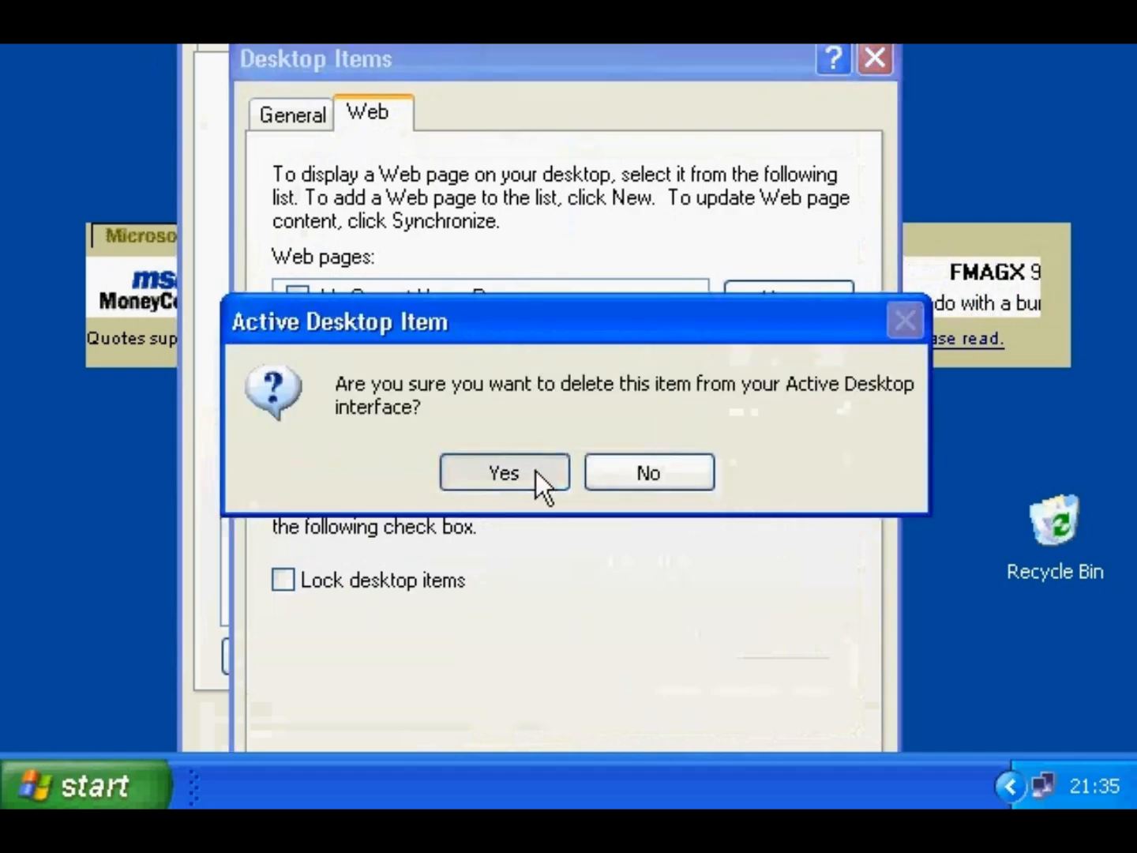
pyautogui.click(536, 471)
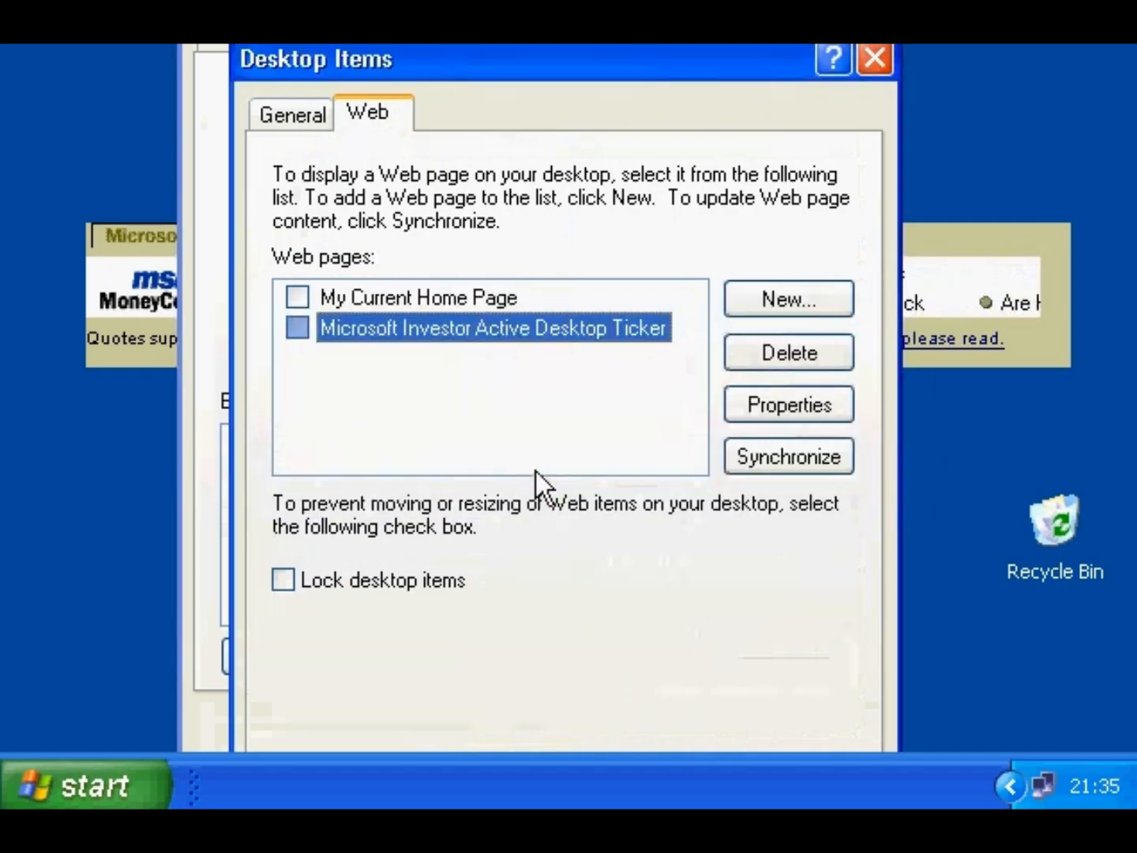
pyautogui.moveTo(591, 81); pyautogui.dragTo(585, 0)
pyautogui.click(650, 703)
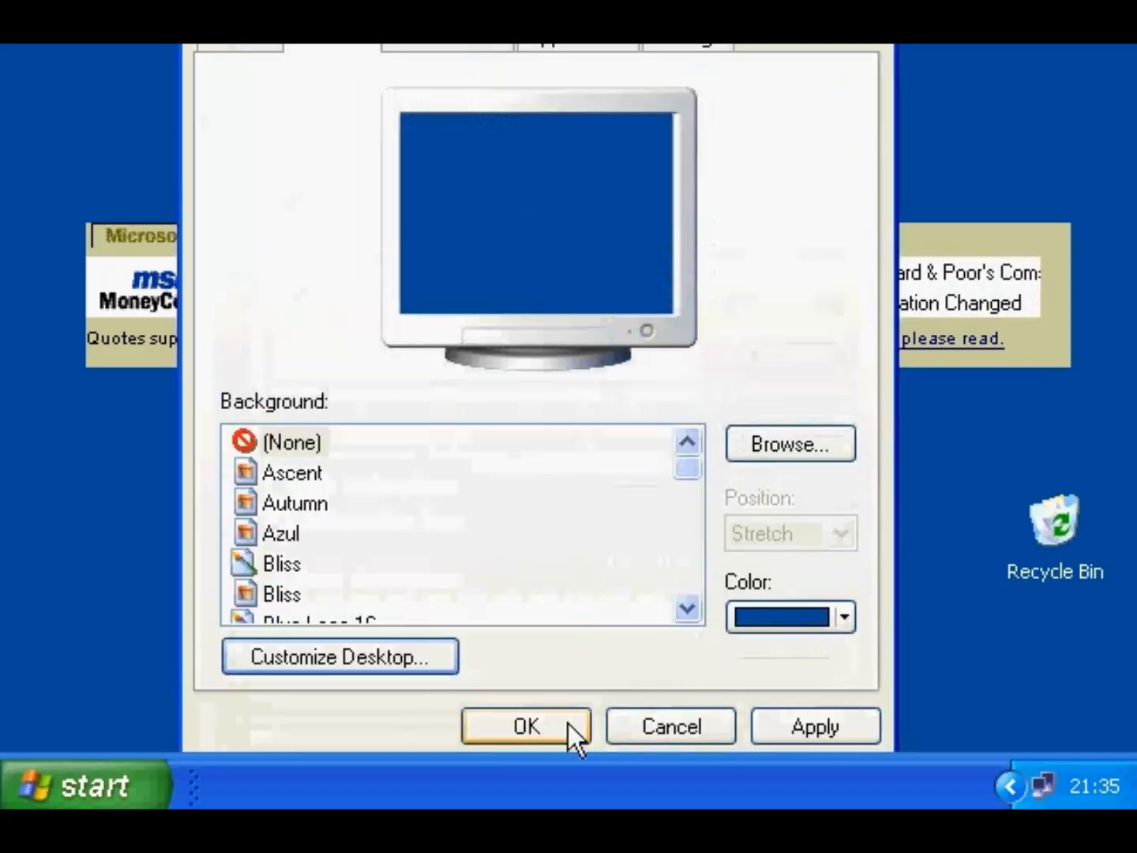
pyautogui.click(568, 723)
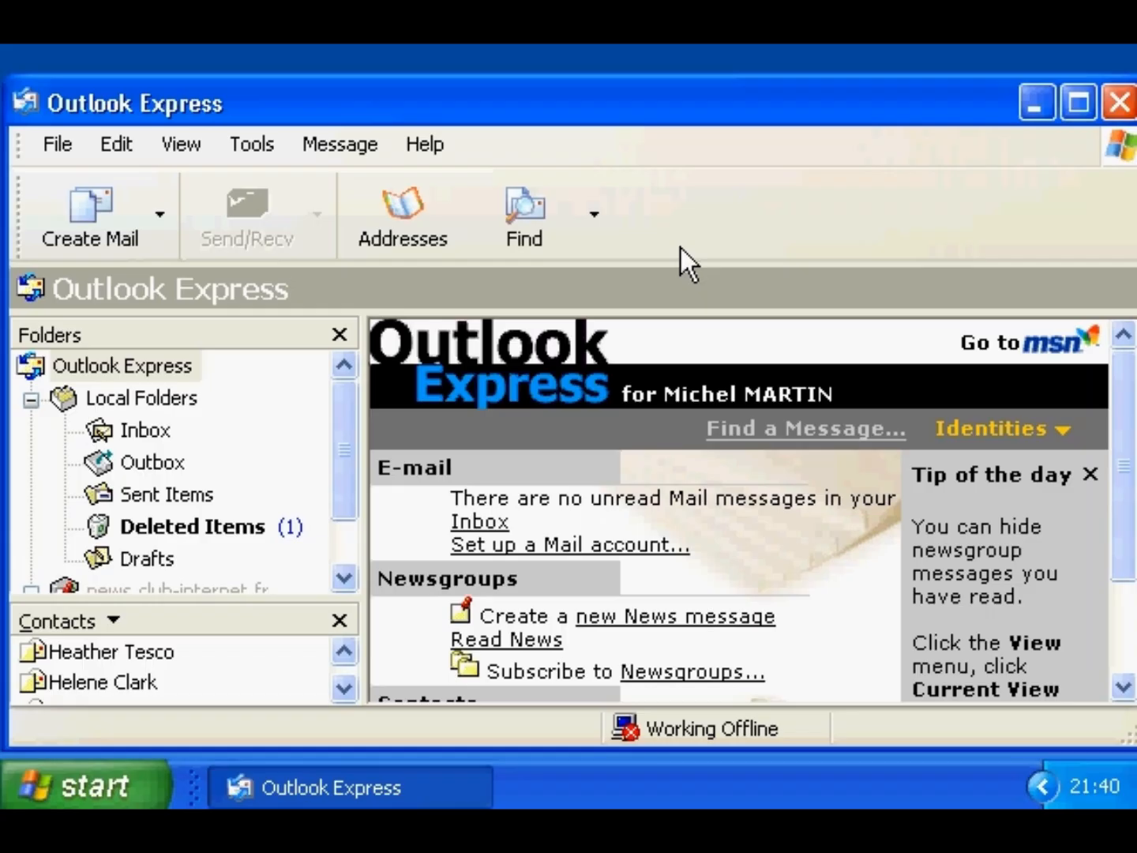
# - Start a new mail account in Internet Accounts, keeping the suggested display name and address
pyautogui.click(263, 143)
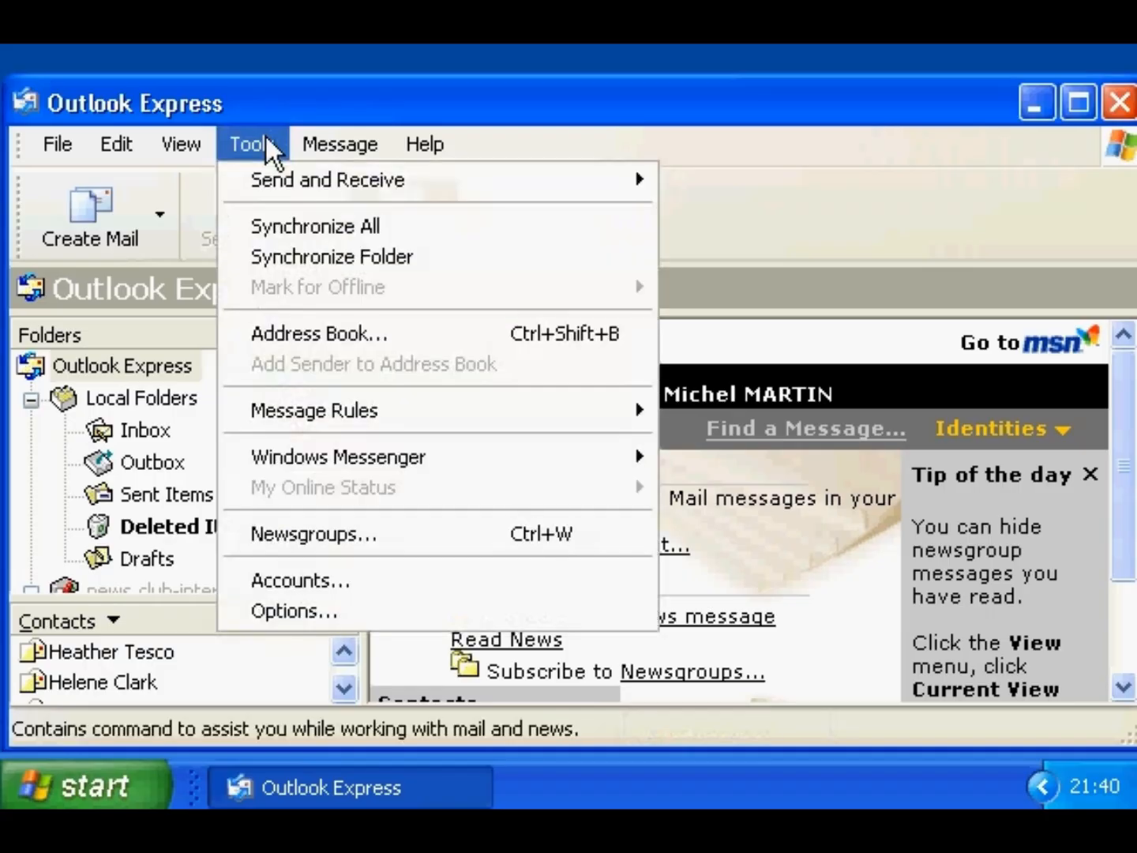
pyautogui.click(296, 585)
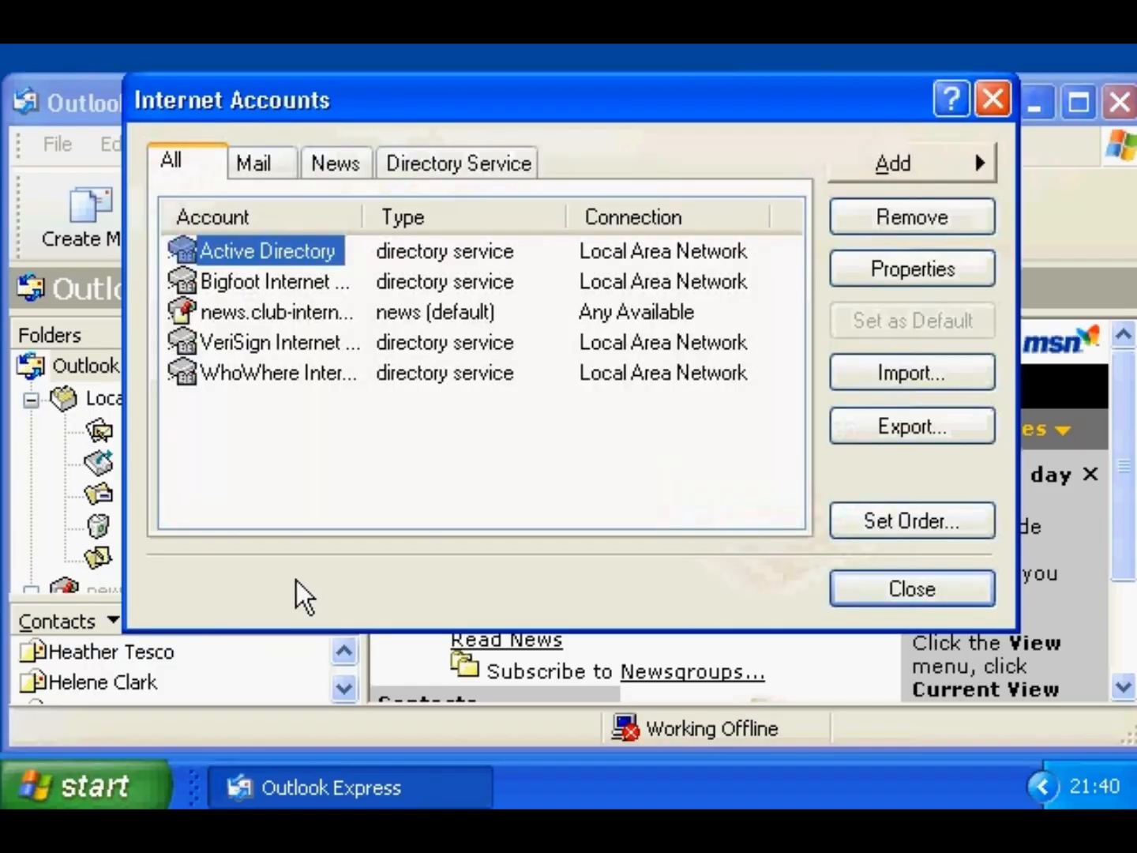
pyautogui.click(857, 163)
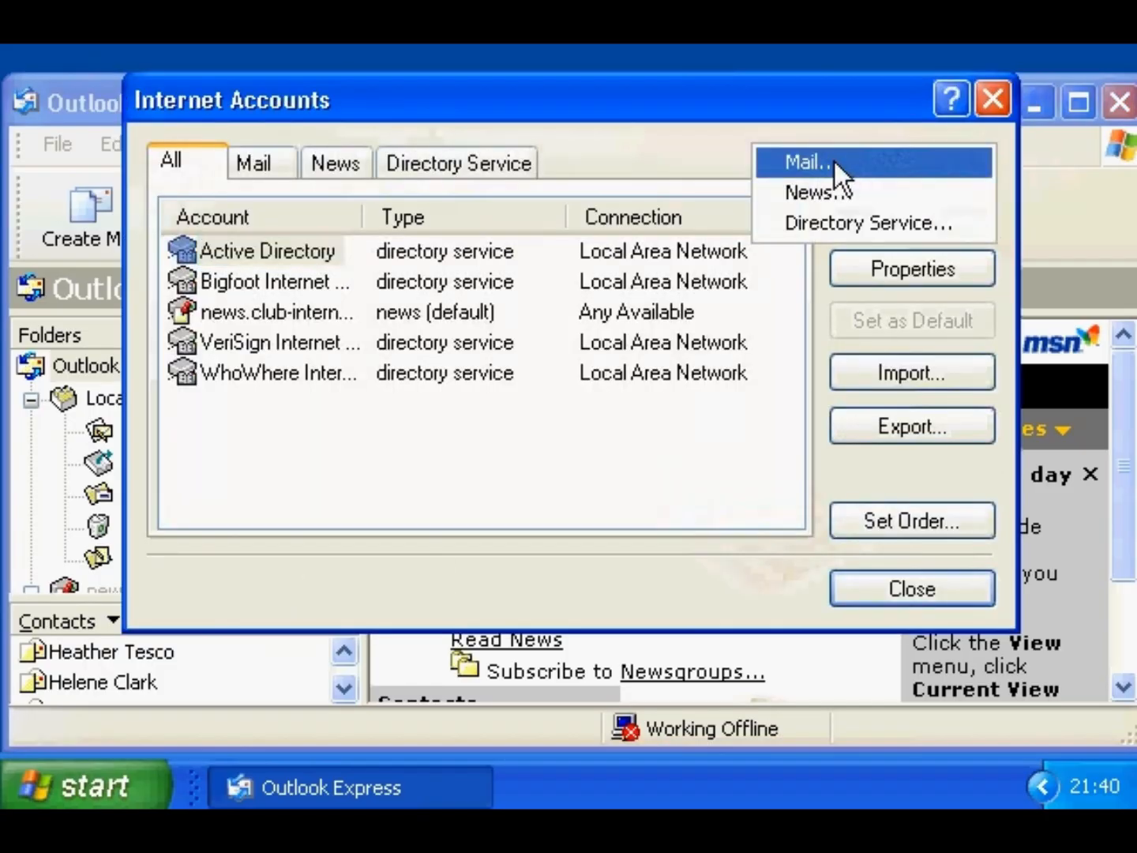
pyautogui.click(835, 162)
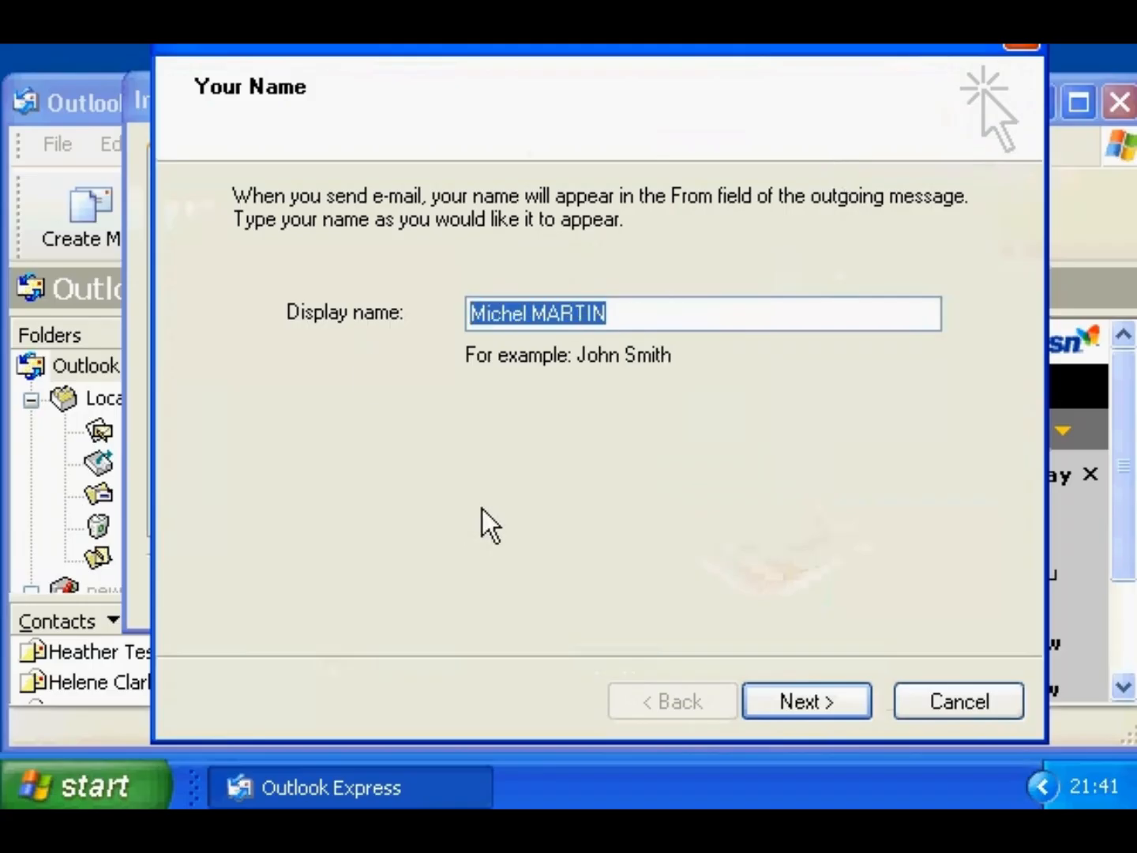
pyautogui.click(778, 702)
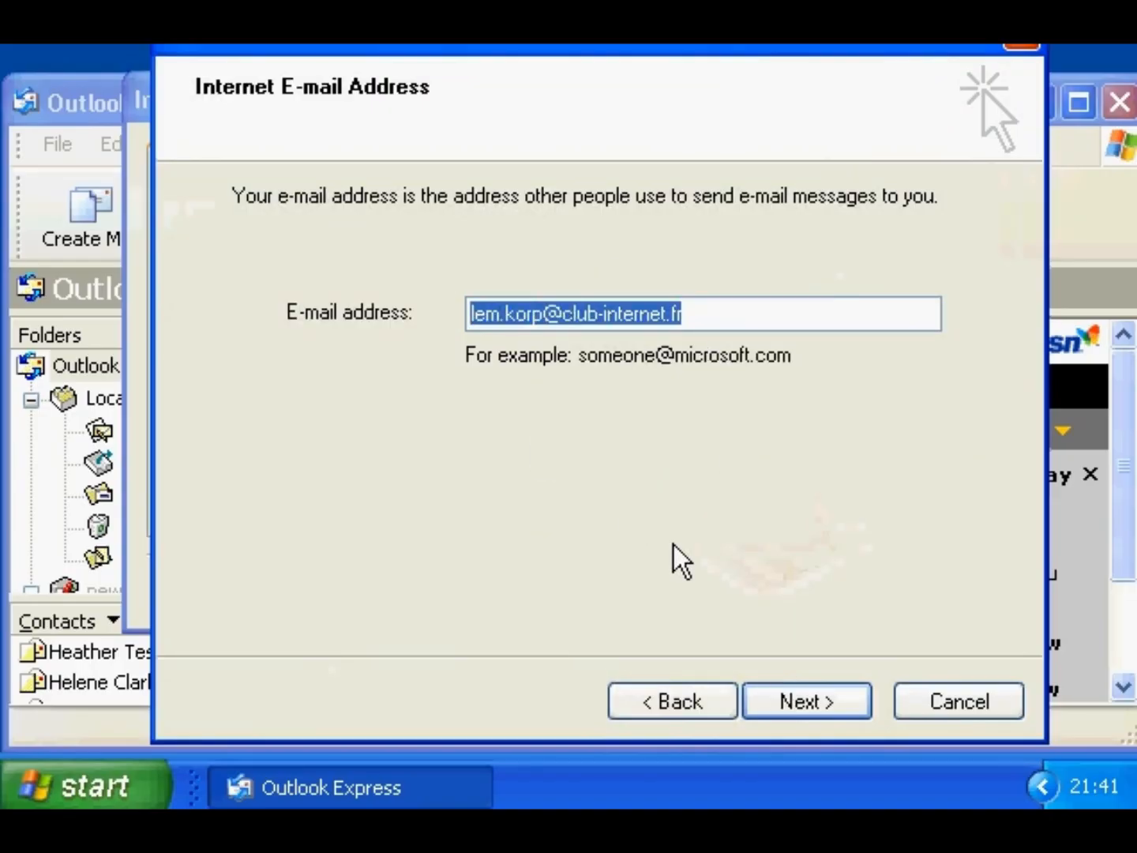
pyautogui.click(785, 699)
# - Set incoming server mail.club-internet.fr and outgoing server smtp.club-internet.fr
pyautogui.write('ma')
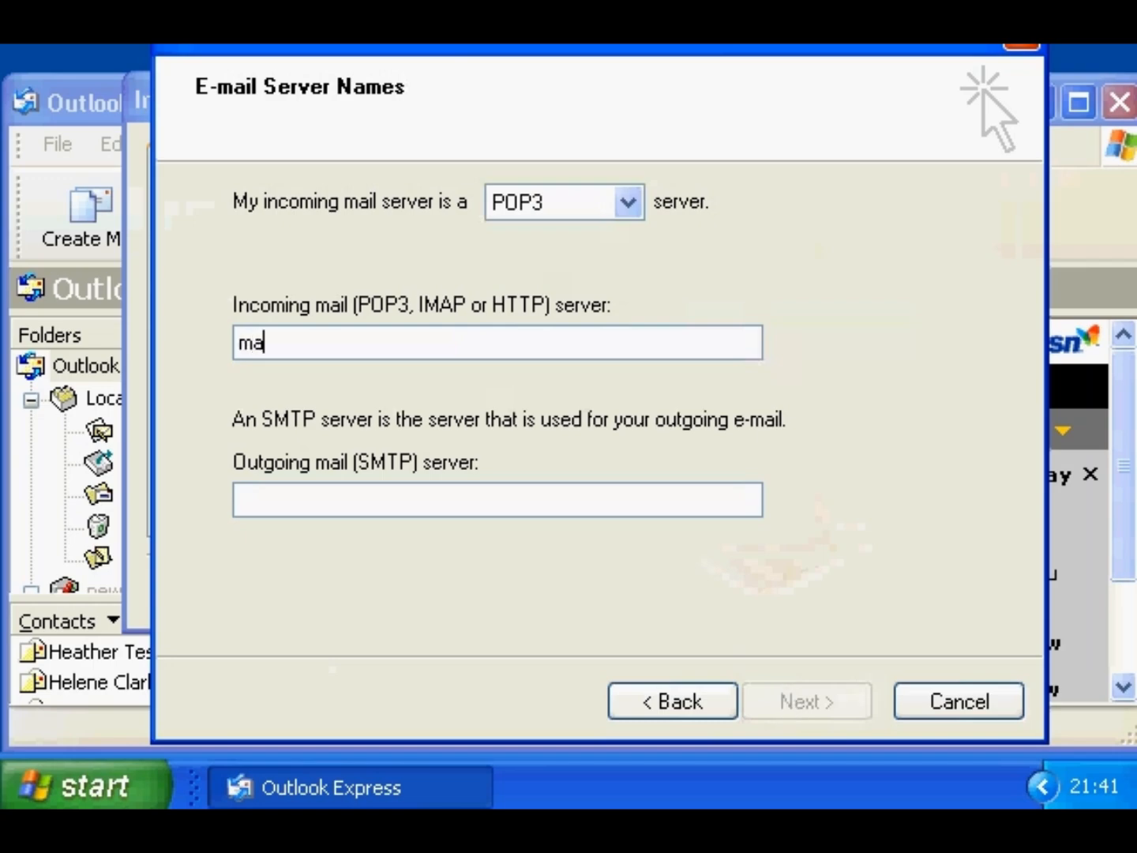
pyautogui.write('il.club-internet.fr')
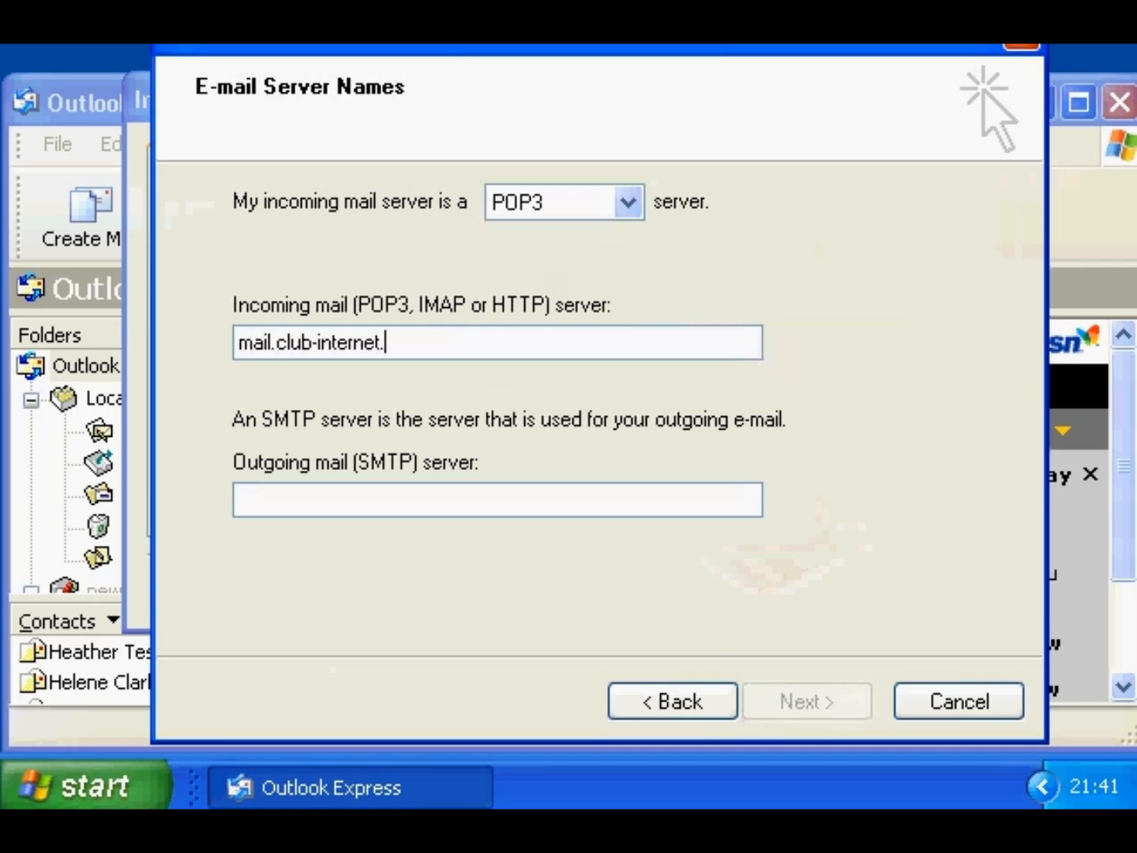
pyautogui.press('Tab')
pyautogui.write('smtp.cl')
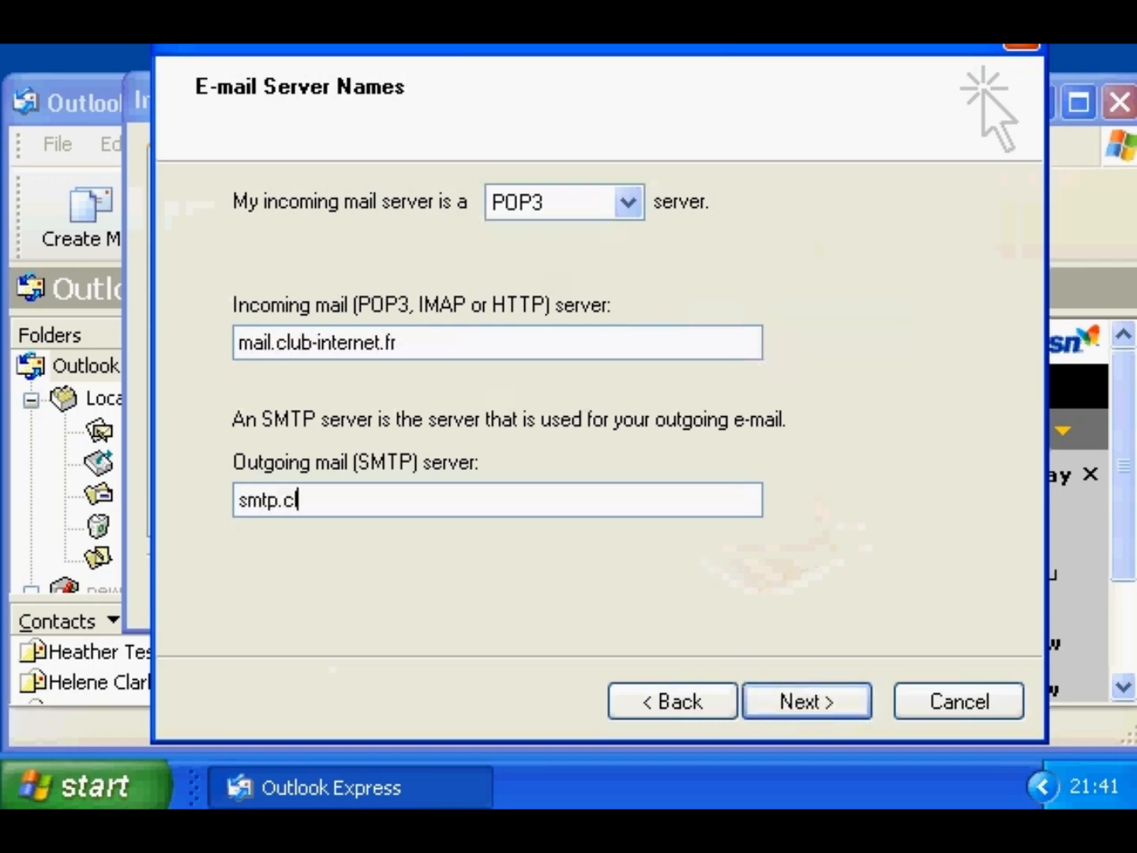
pyautogui.write('ub-internet.fr')
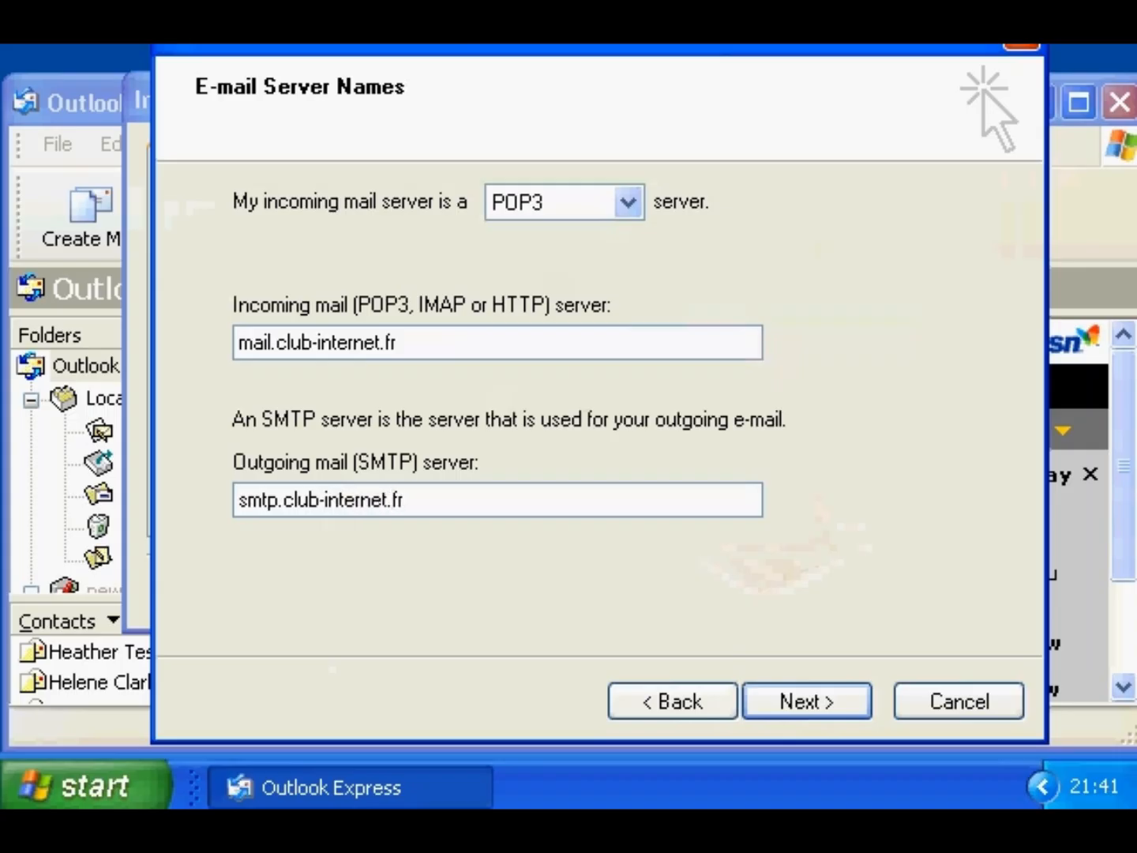
pyautogui.click(805, 699)
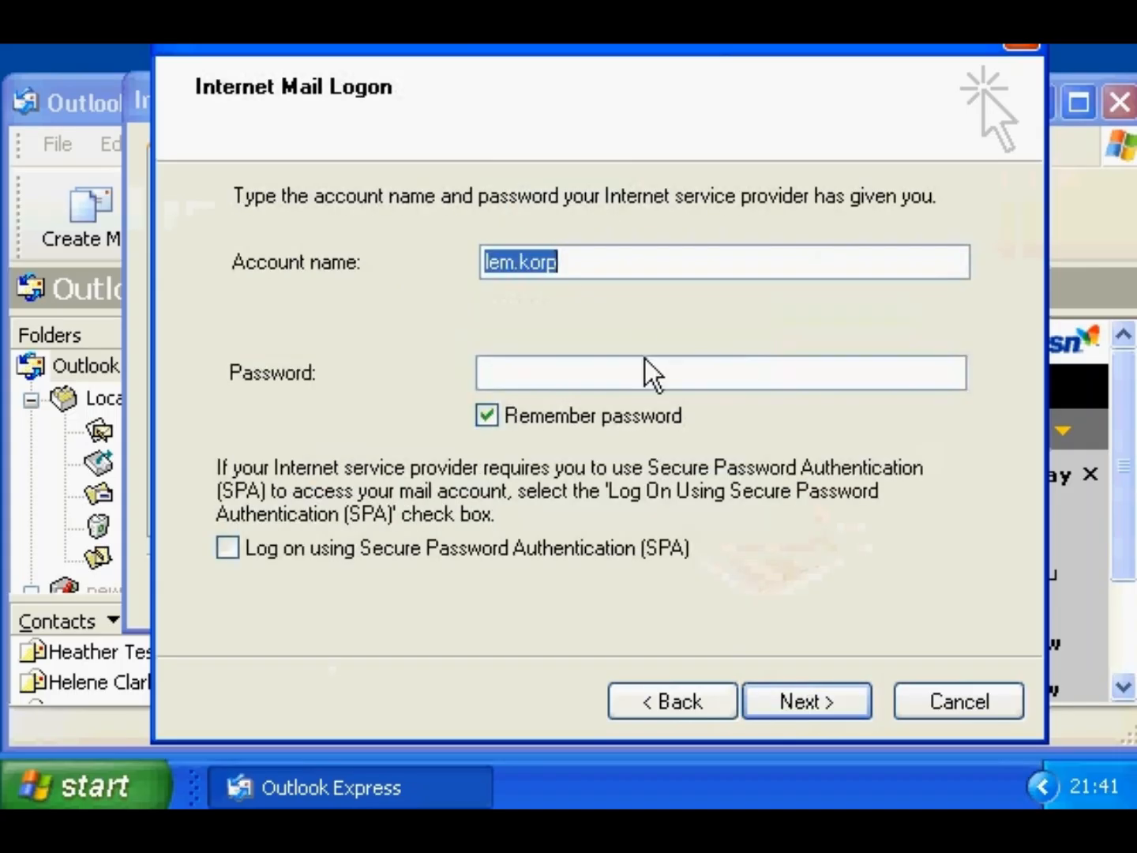
# - Enter the account password, finish the wizard, and close Internet Accounts
pyautogui.moveTo(580, 263); pyautogui.dragTo(484, 263)
pyautogui.click(533, 376)
pyautogui.write('••••••')
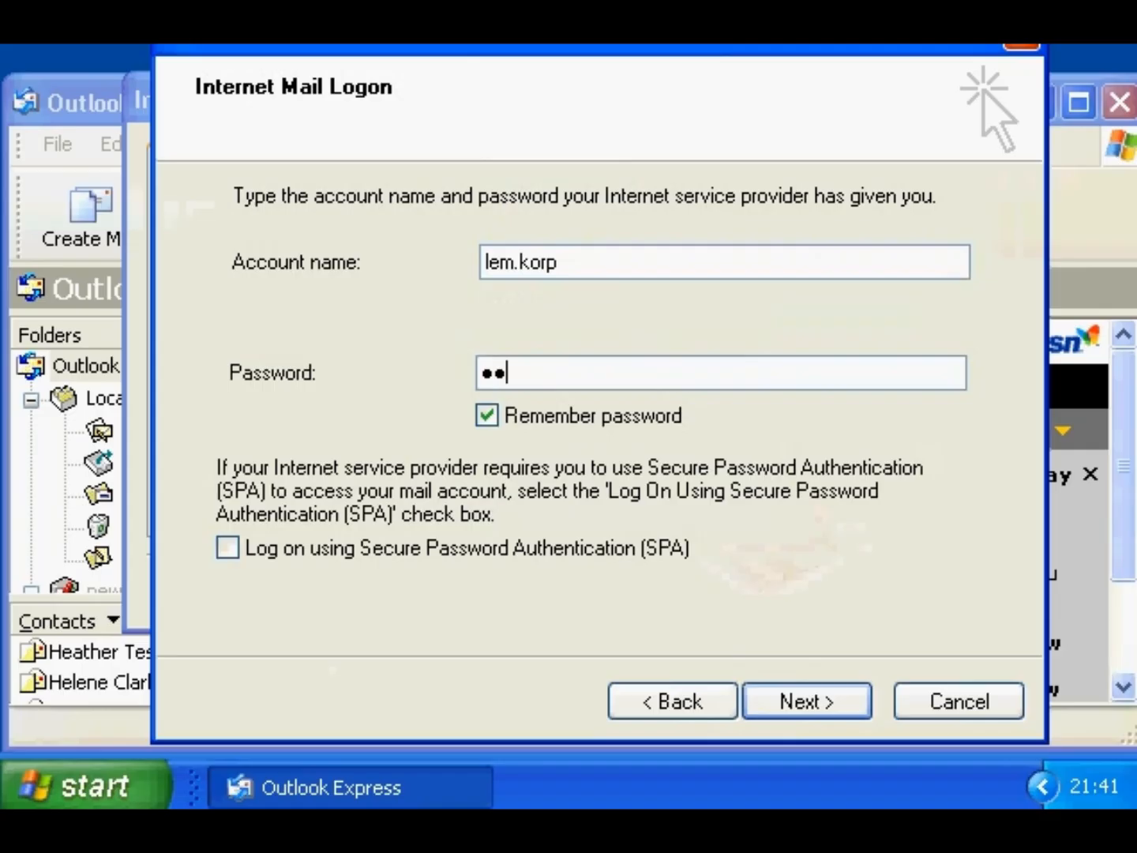
pyautogui.write('••')
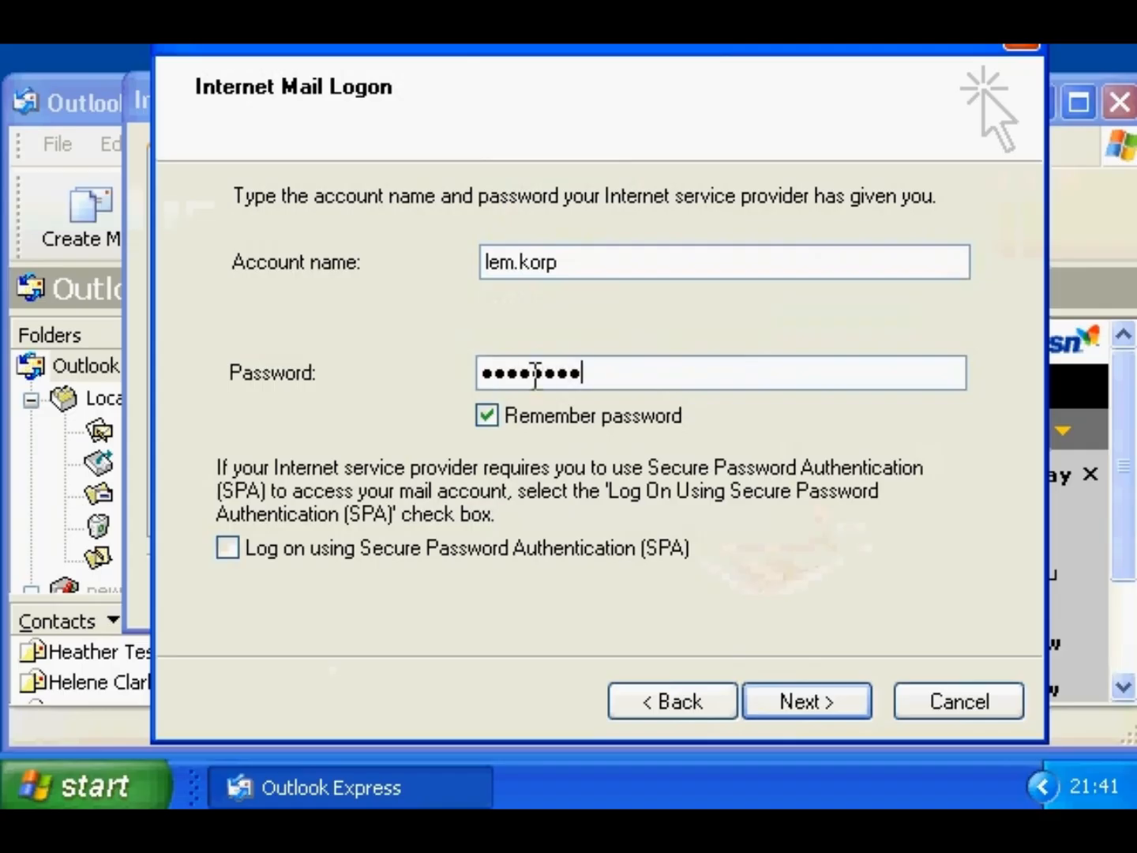
pyautogui.click(785, 696)
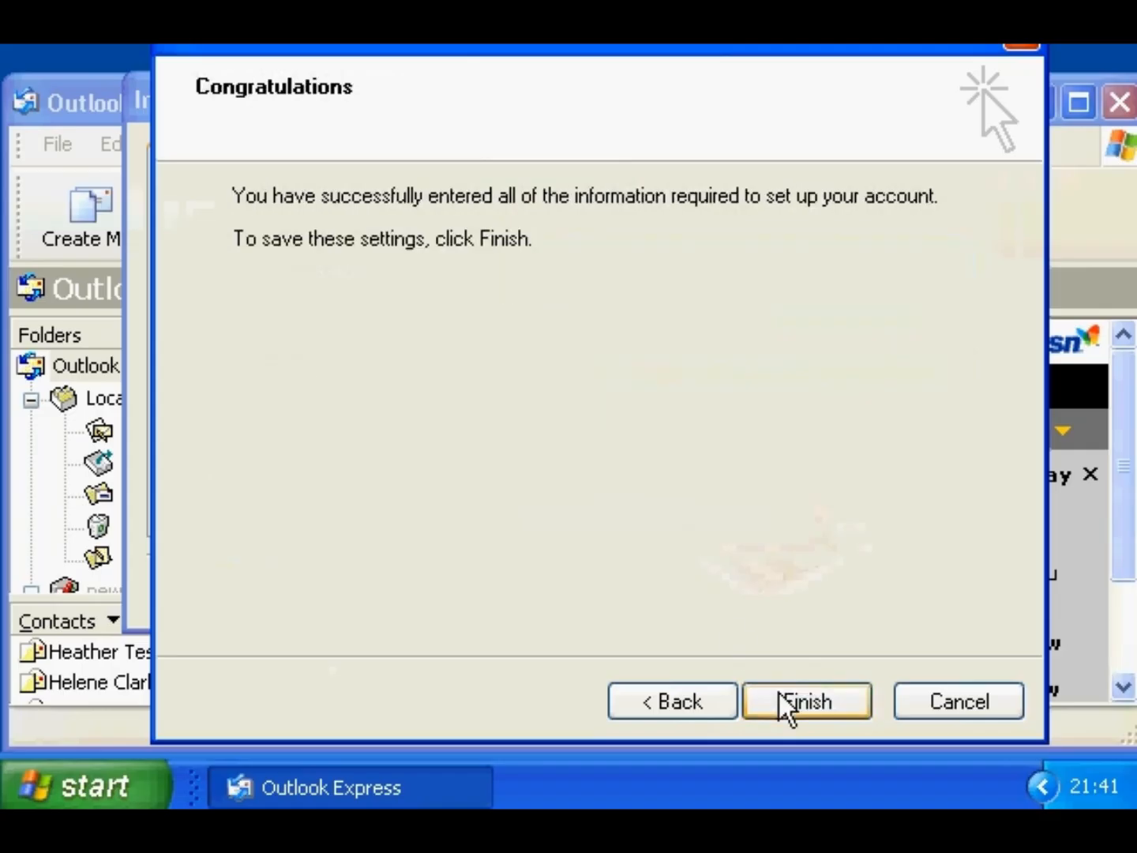
pyautogui.click(782, 700)
pyautogui.click(850, 587)
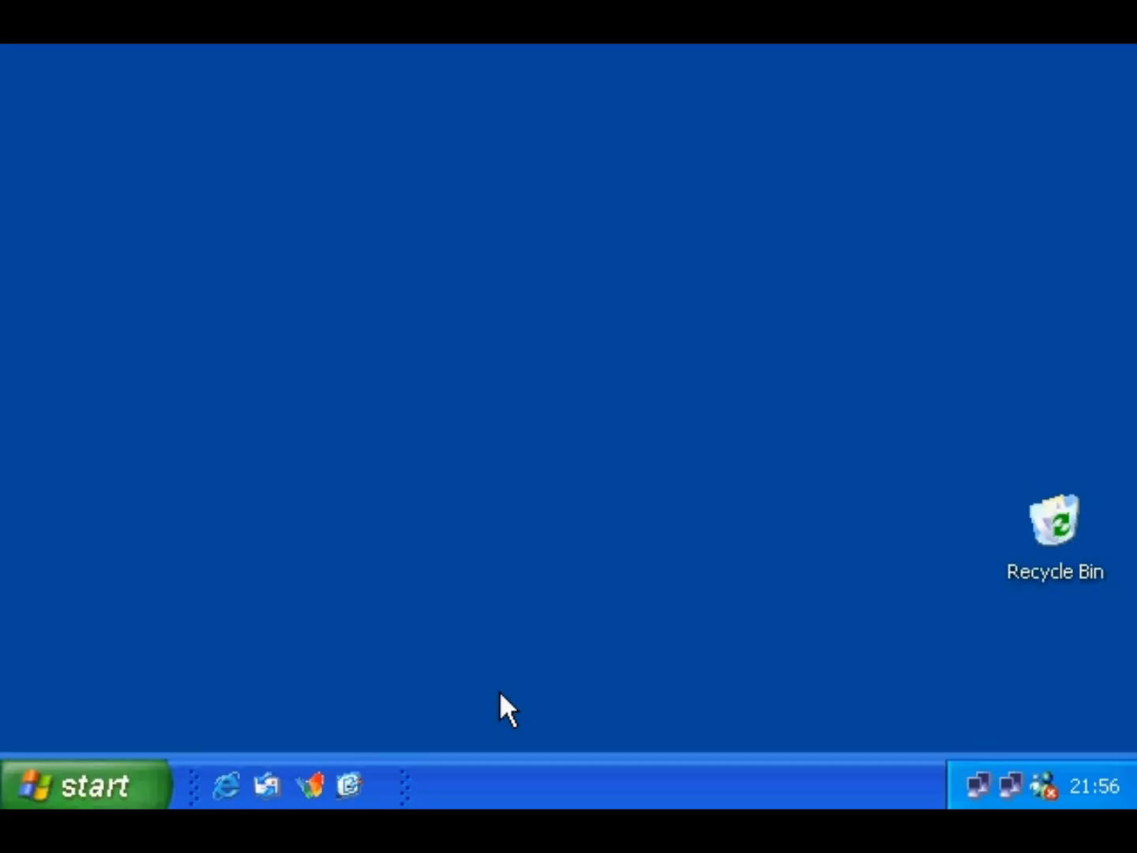
# - Launch Outlook Express from the Quick Launch bar, now working online
pyautogui.click(270, 776)
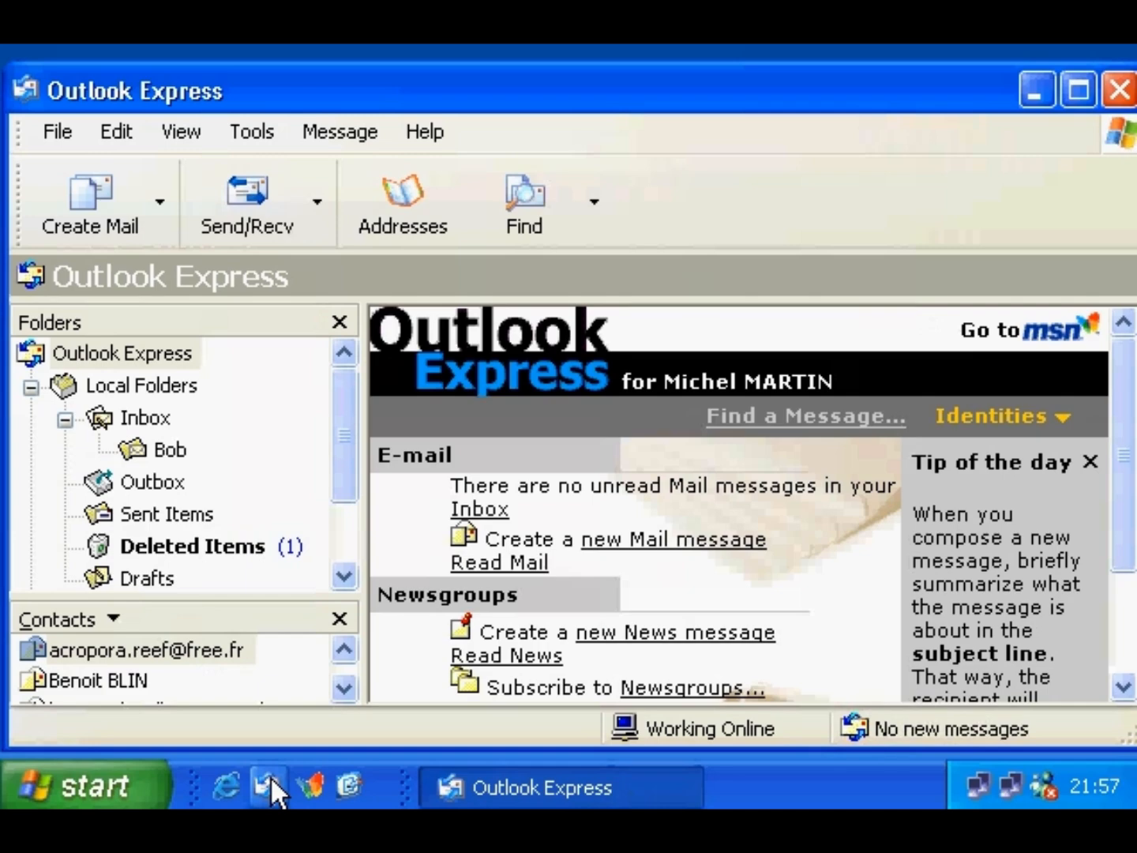
pyautogui.click(82, 216)
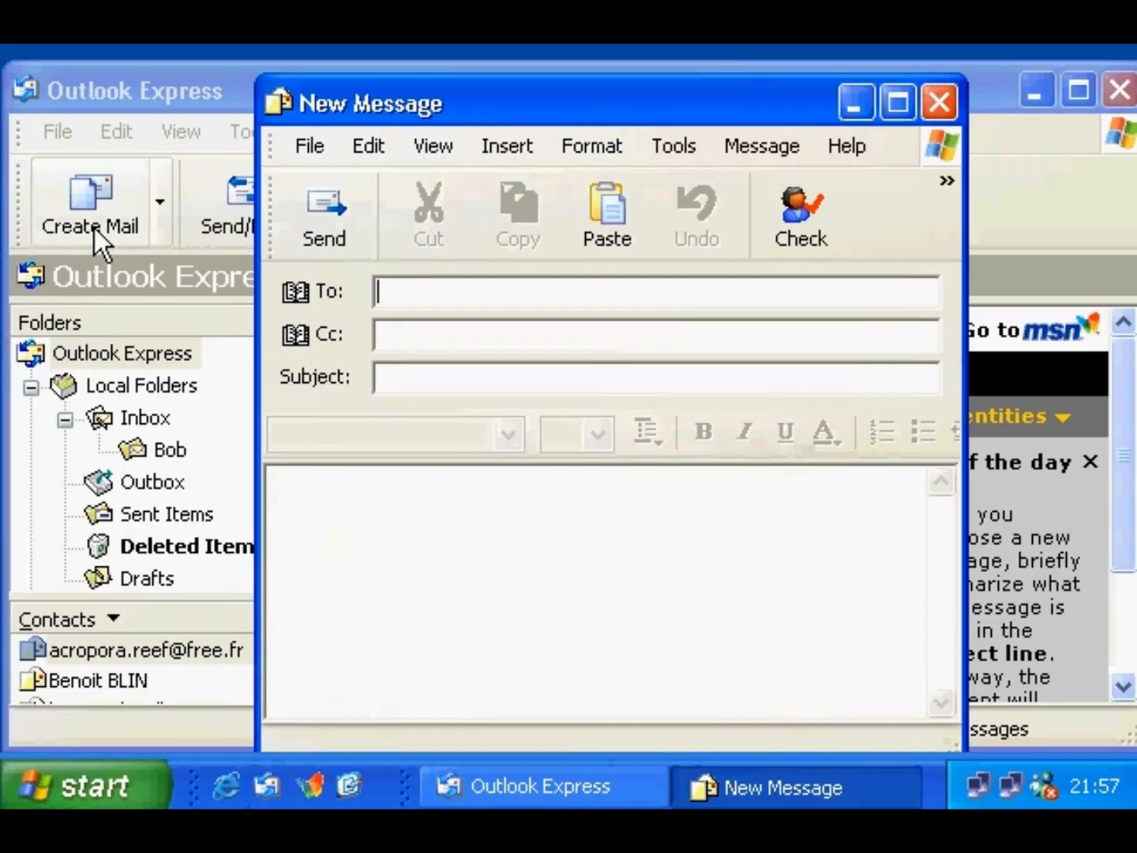
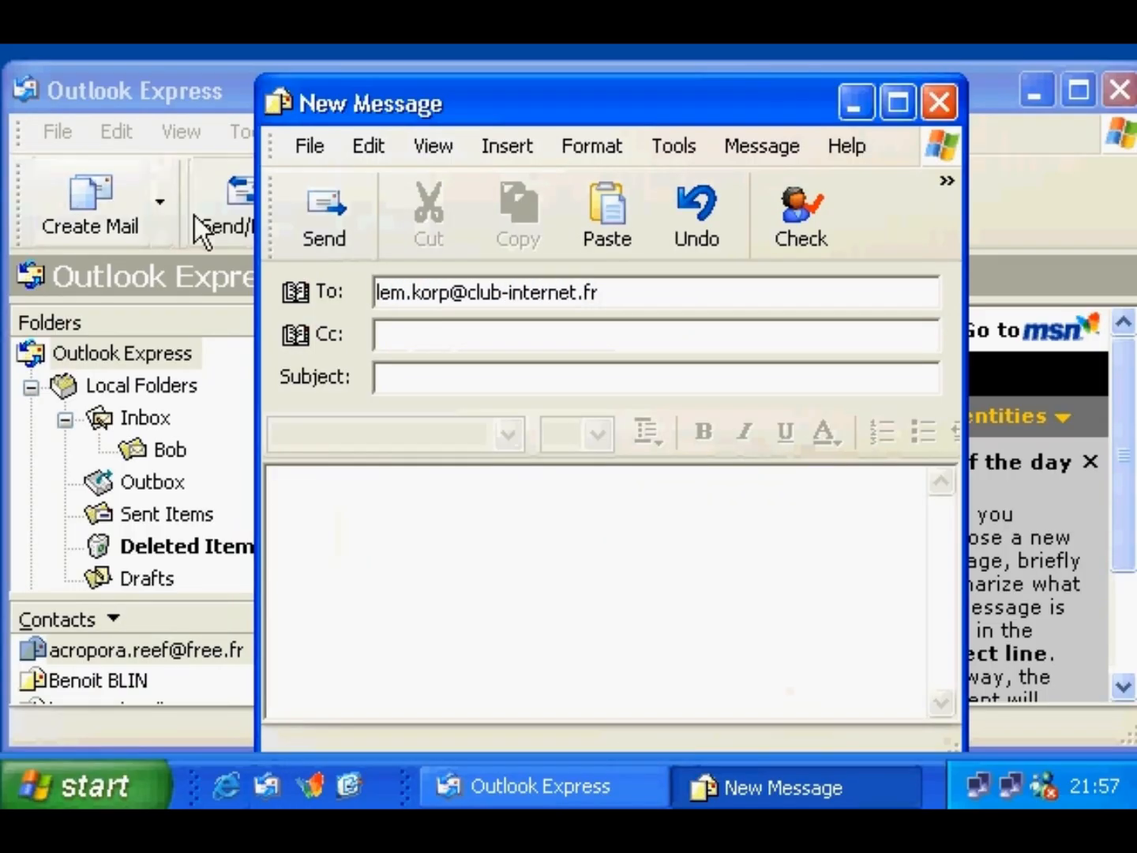
pyautogui.click(393, 379)
pyautogui.write('Ou')
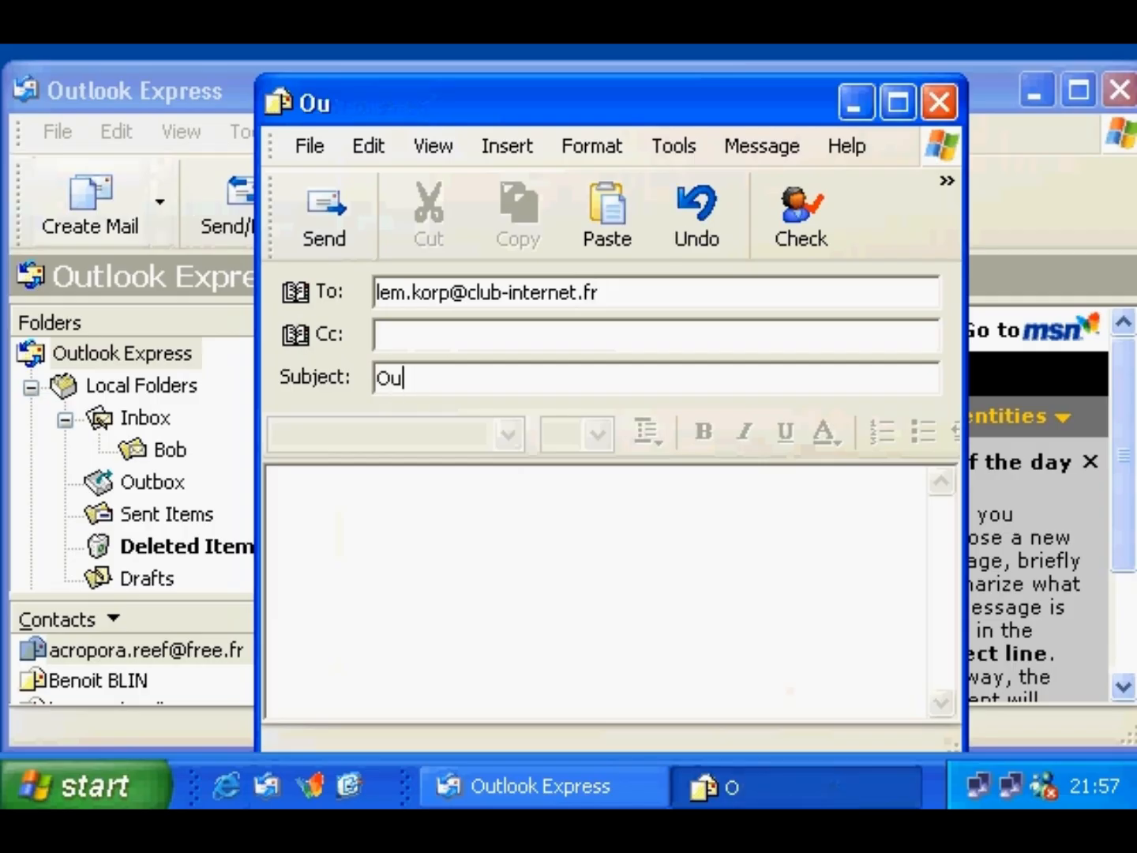
pyautogui.write('tlook Express')
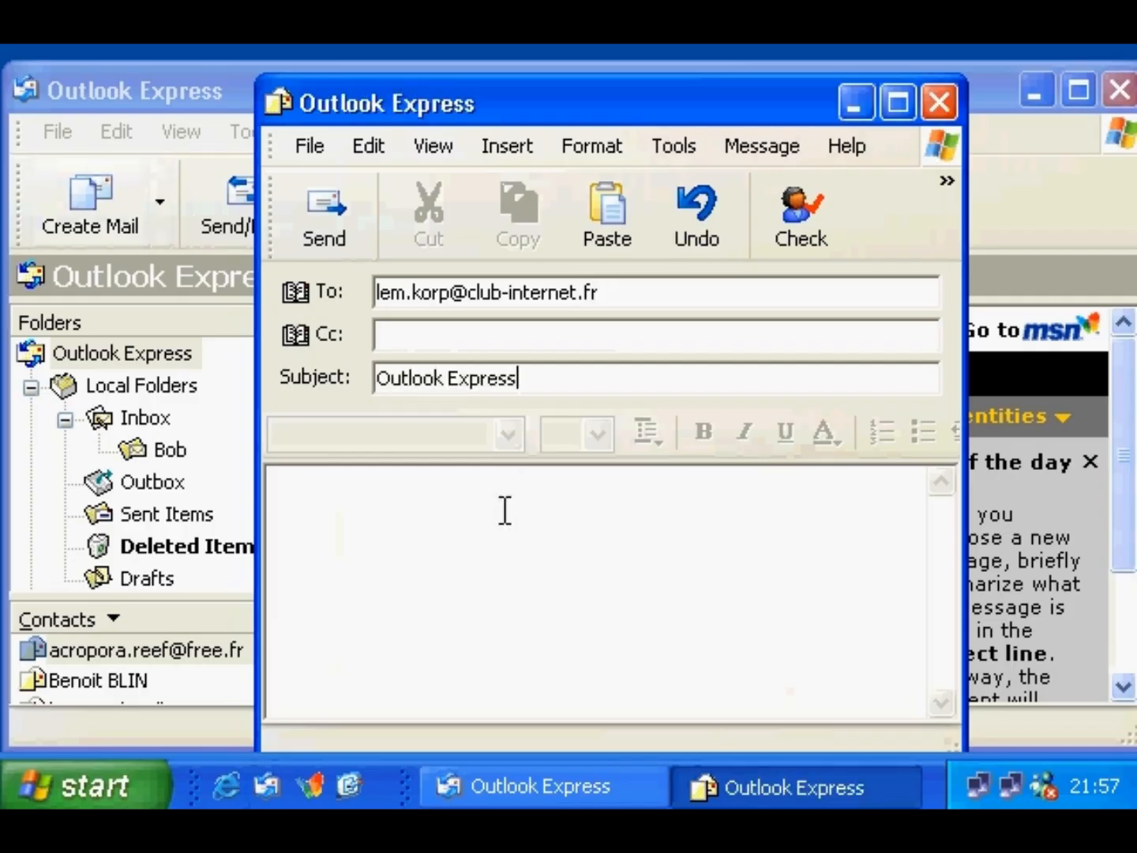
pyautogui.click(416, 513)
pyautogui.hotkey('ctrl', 'v')
pyautogui.moveTo(941, 667); pyautogui.dragTo(950, 503)
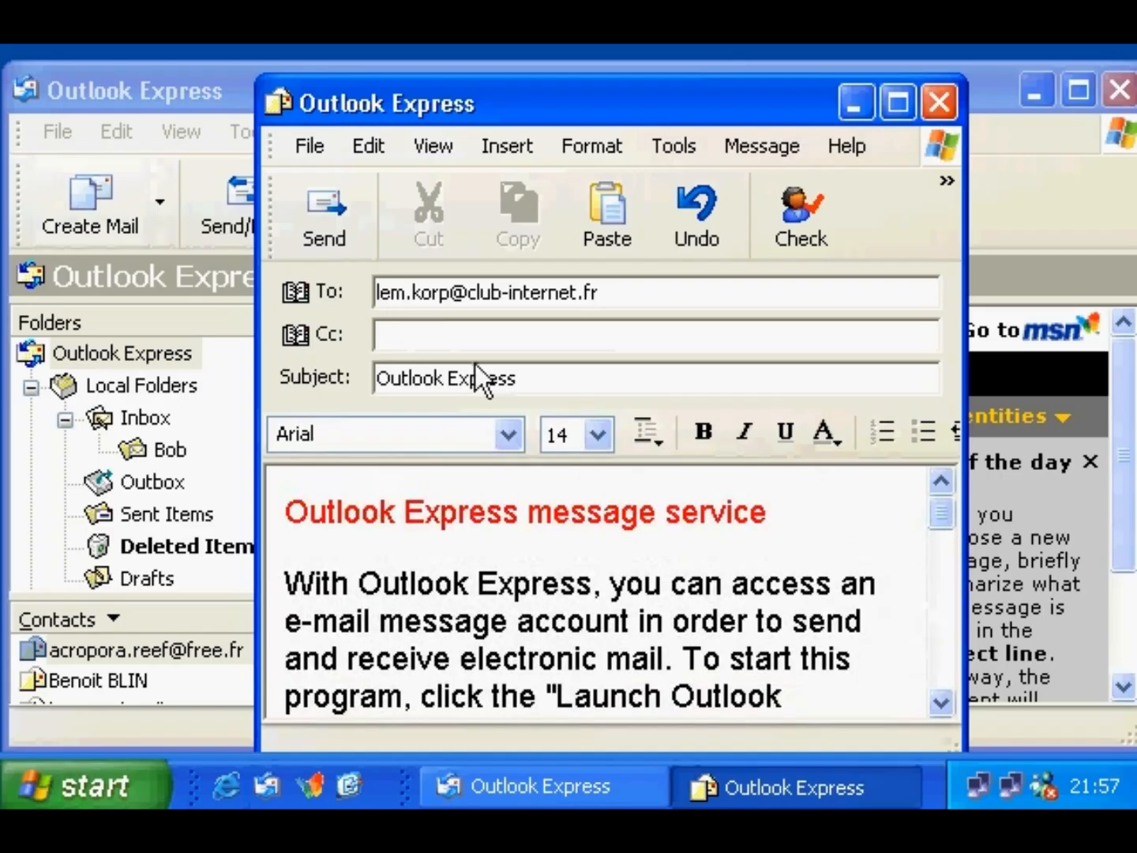
pyautogui.click(336, 234)
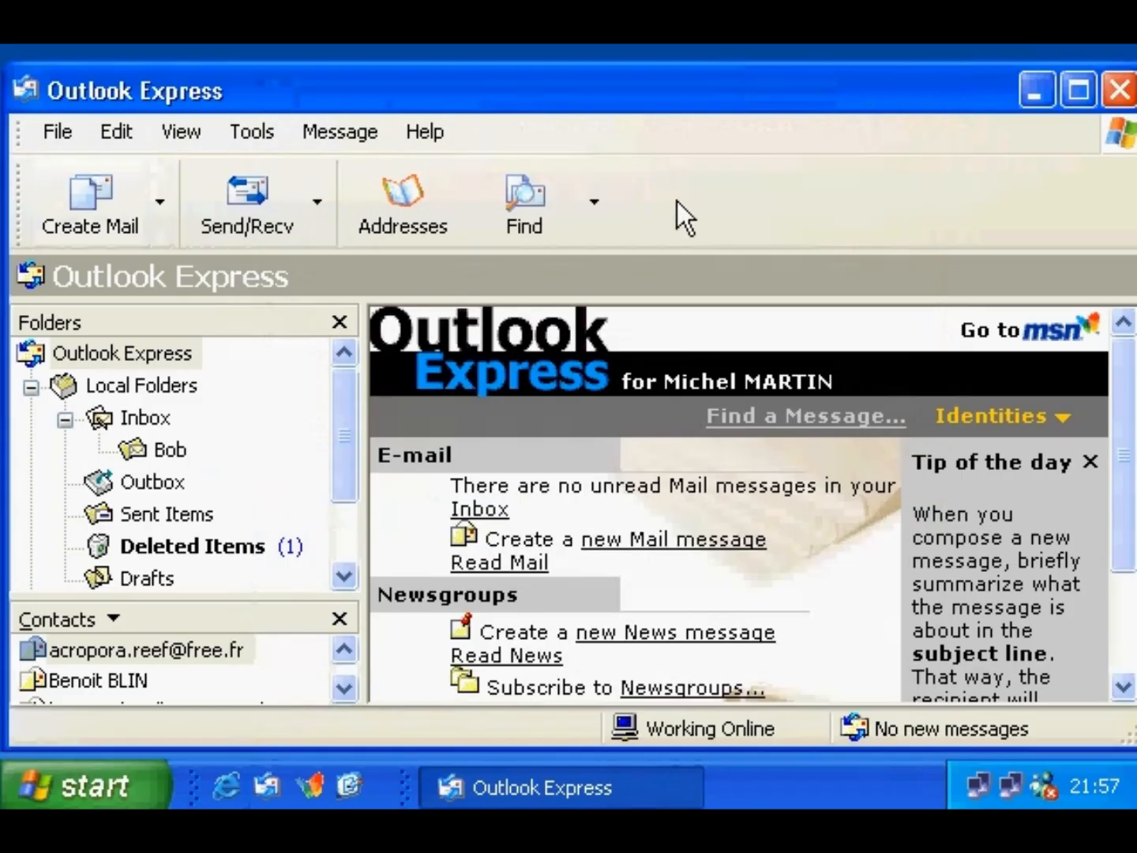
# - Check the server for new mail and select the new 'Outlook Express' message in the Inbox
pyautogui.click(273, 222)
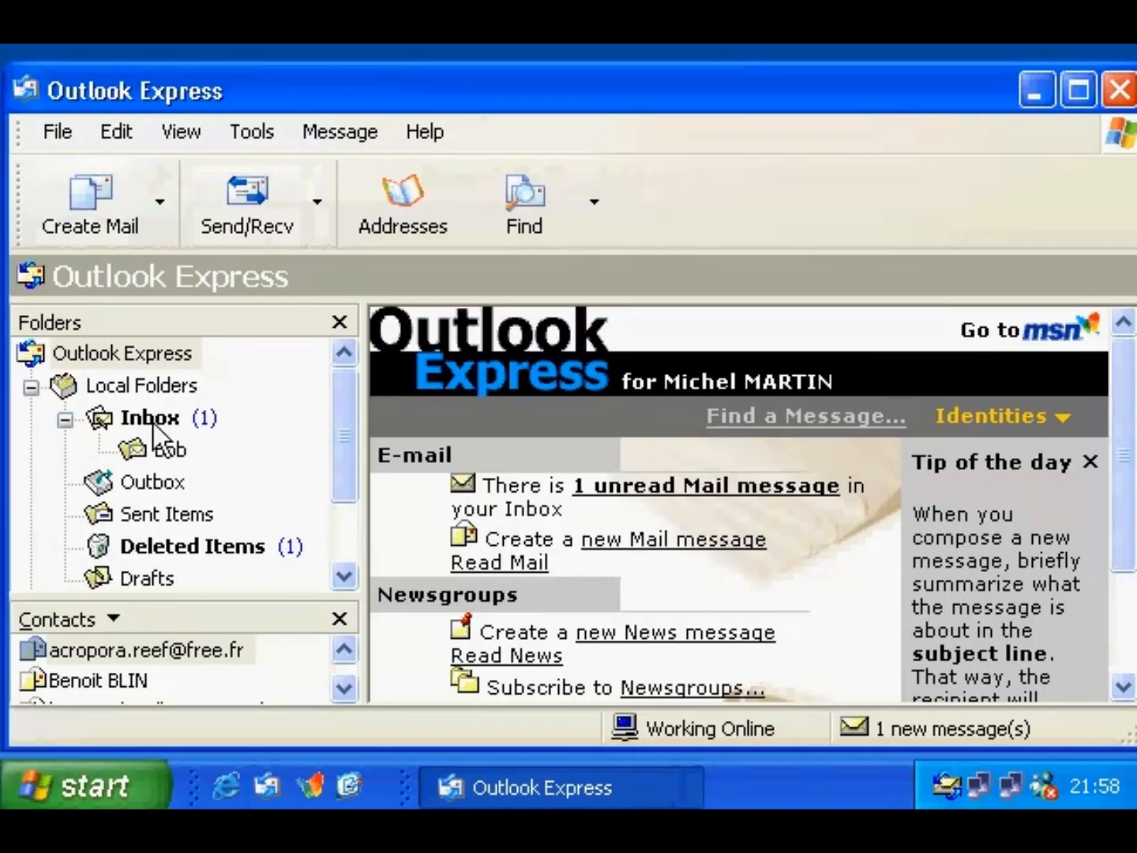
pyautogui.click(183, 417)
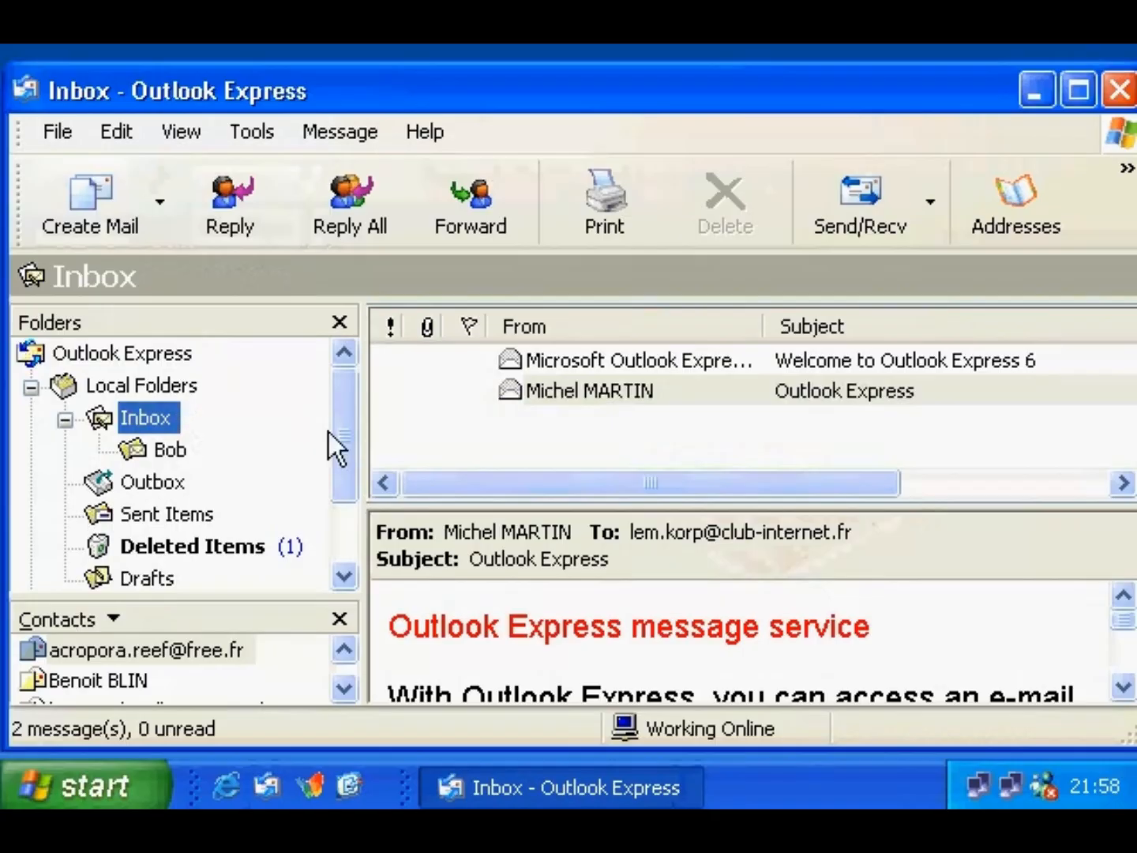
pyautogui.click(559, 390)
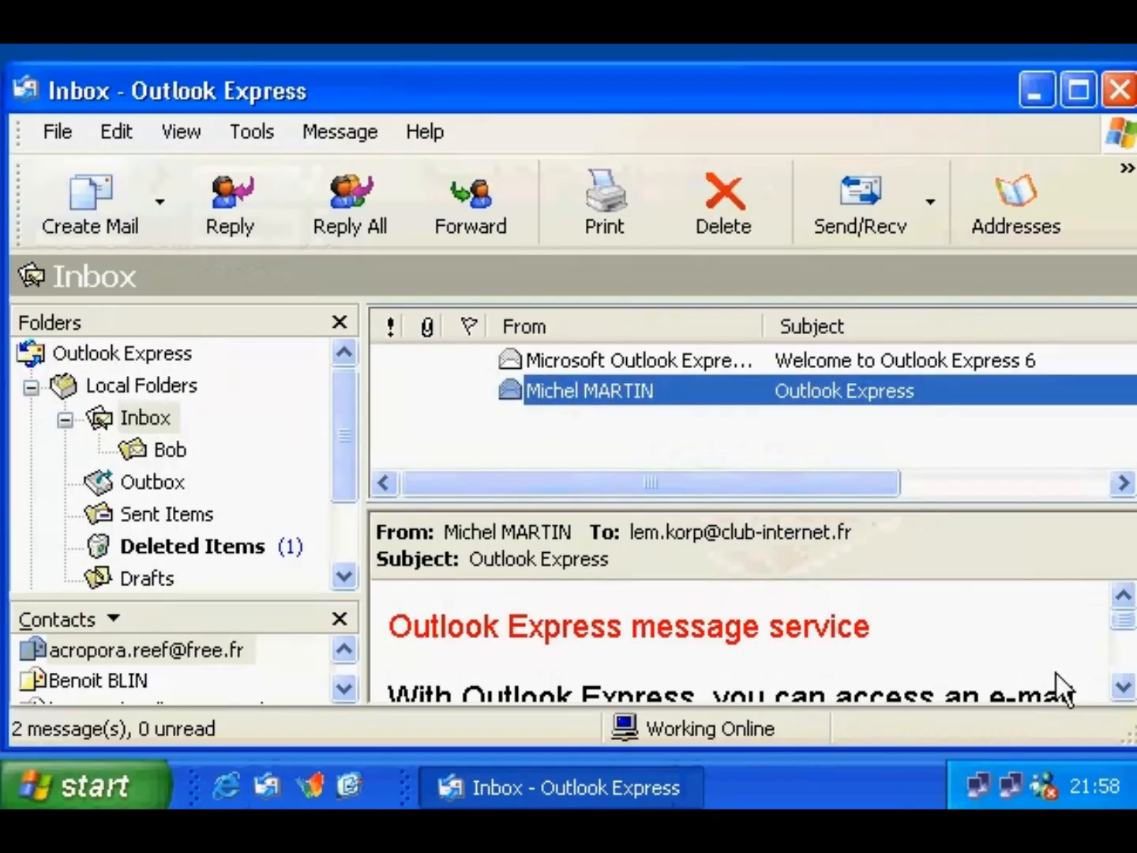
# - Scroll the preview pane down to read the 'Outlook Express' message to its end
pyautogui.click(1120, 687)
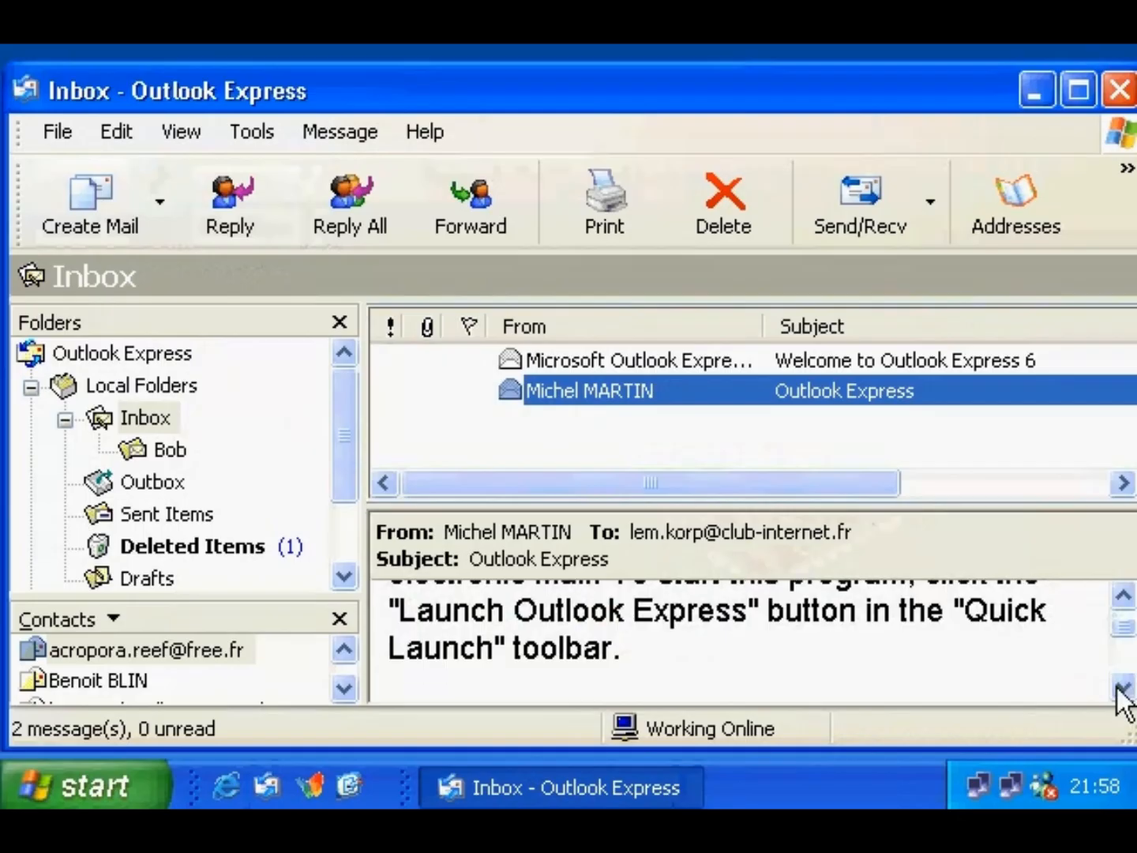
pyautogui.click(1121, 689)
pyautogui.click(1120, 689)
pyautogui.click(1121, 690)
pyautogui.click(1121, 690)
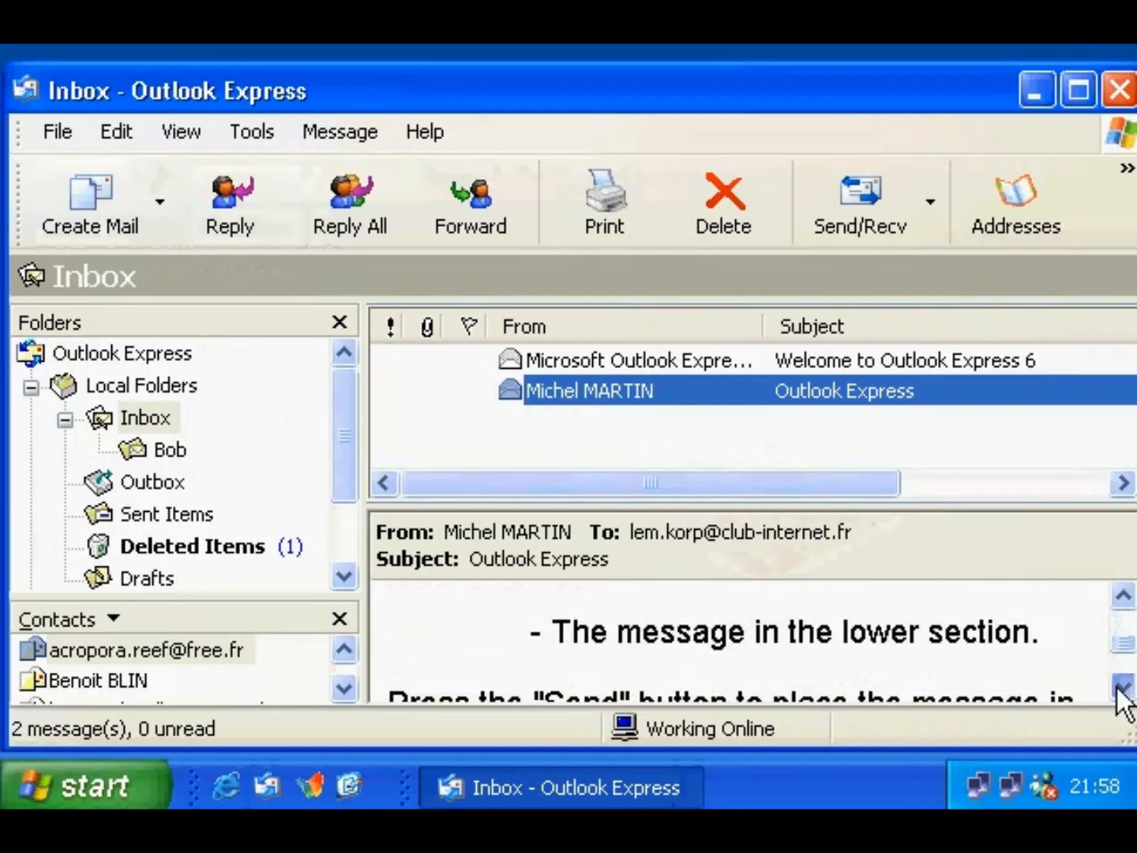
pyautogui.click(1121, 689)
pyautogui.click(1121, 689)
pyautogui.click(1121, 690)
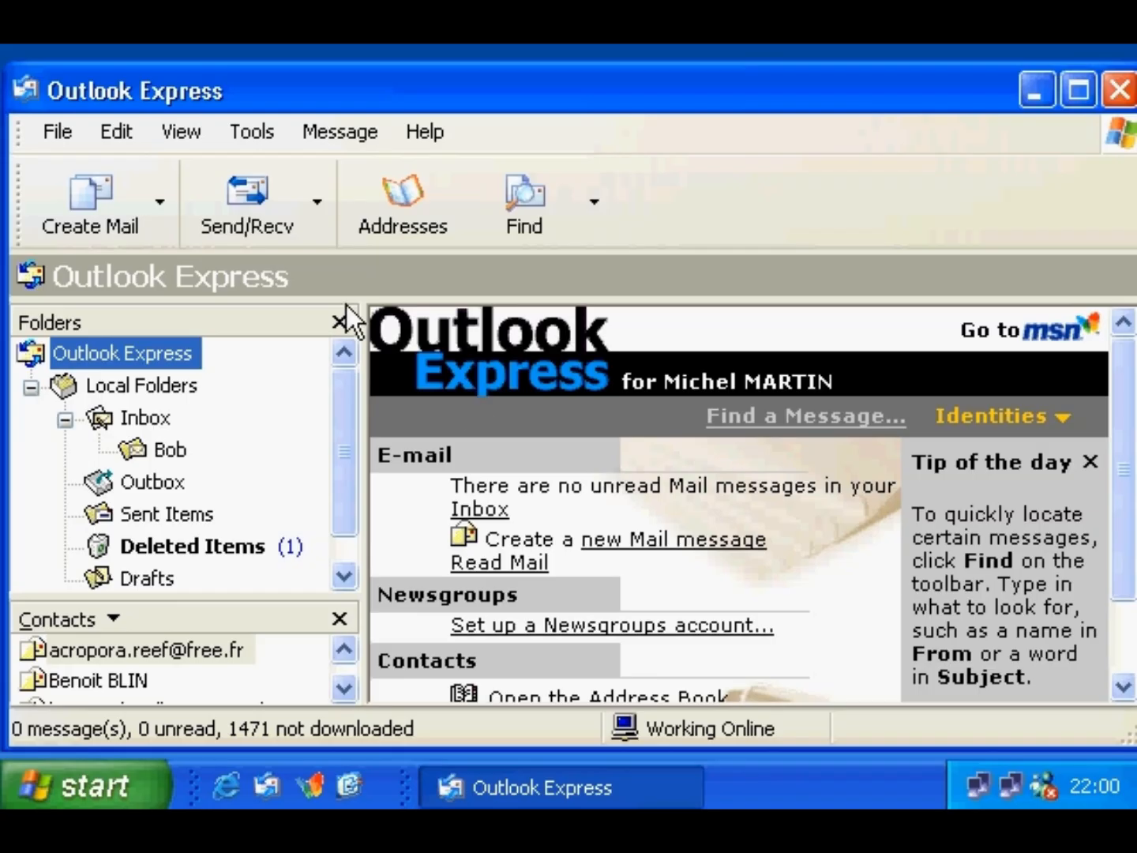
# - Start adding a new news account from the Tools > Accounts list
pyautogui.click(246, 128)
pyautogui.click(353, 522)
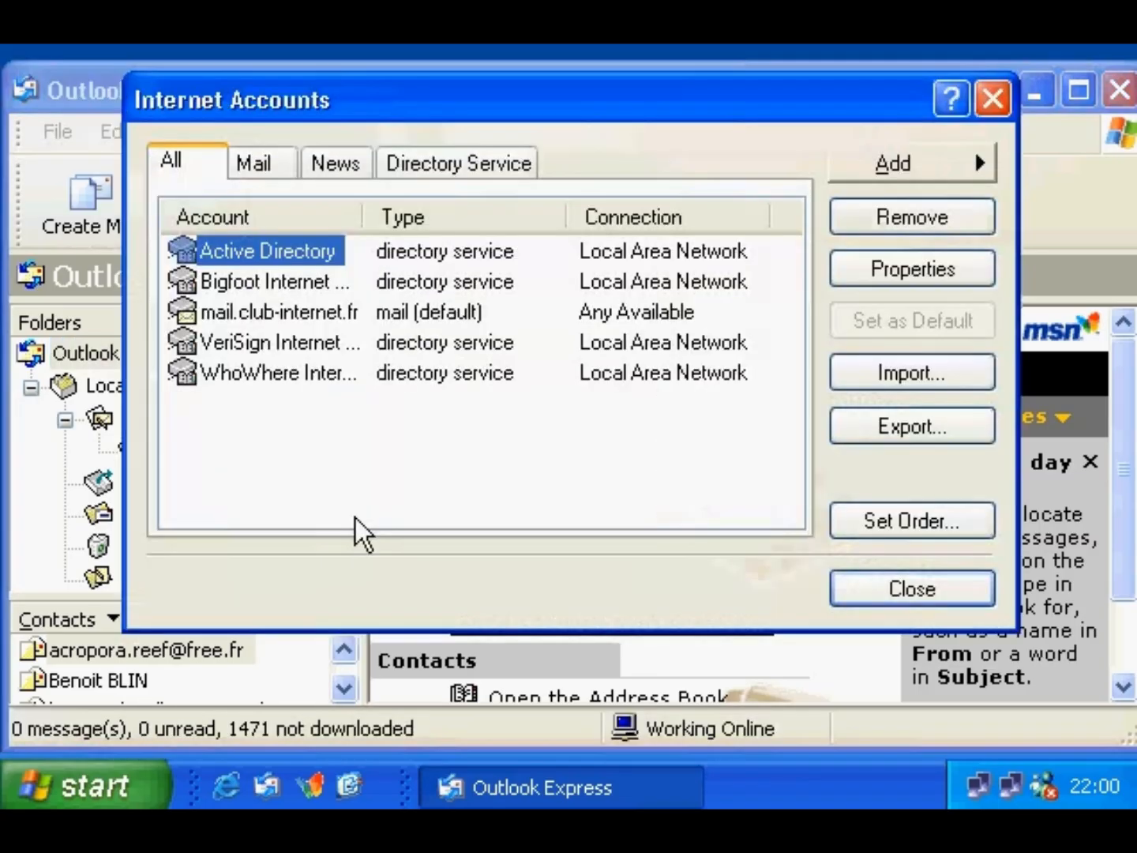
pyautogui.click(899, 167)
pyautogui.click(895, 193)
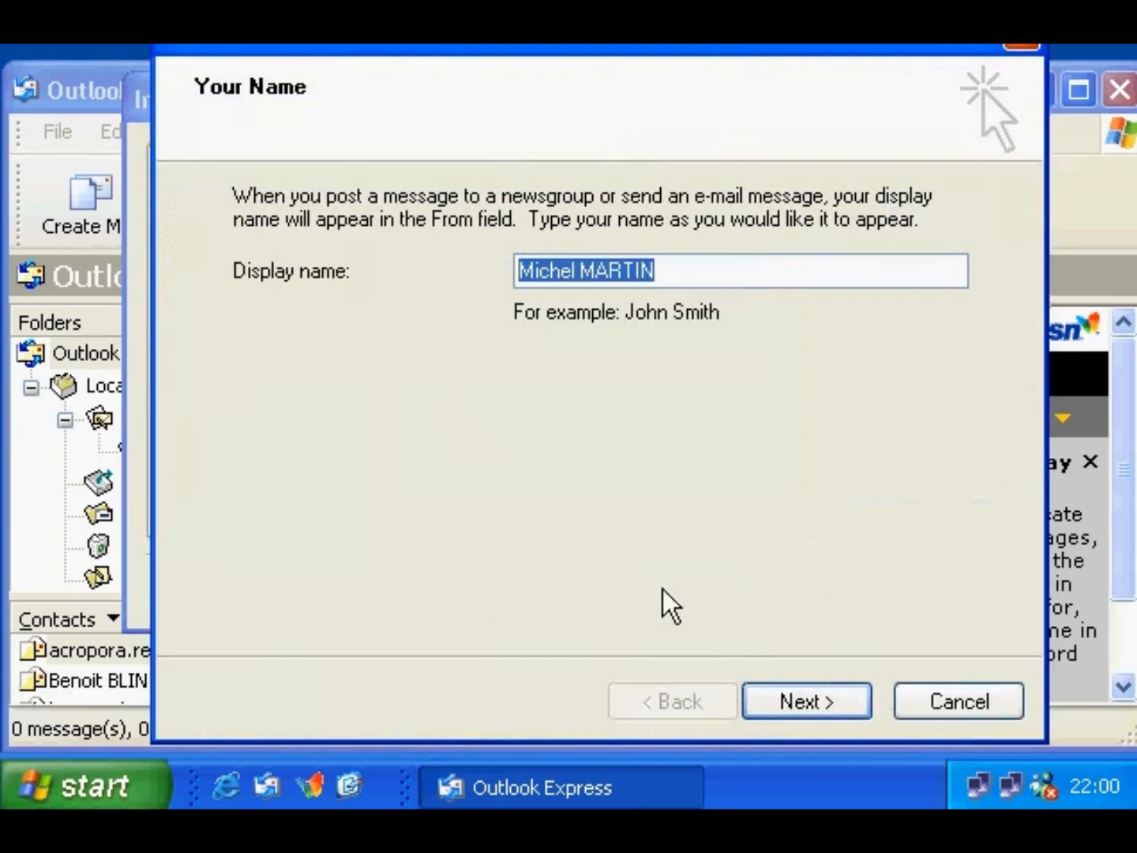
# - Keep the default name and e-mail, set news server news.club-internet.fr, and finish the account
pyautogui.click(777, 697)
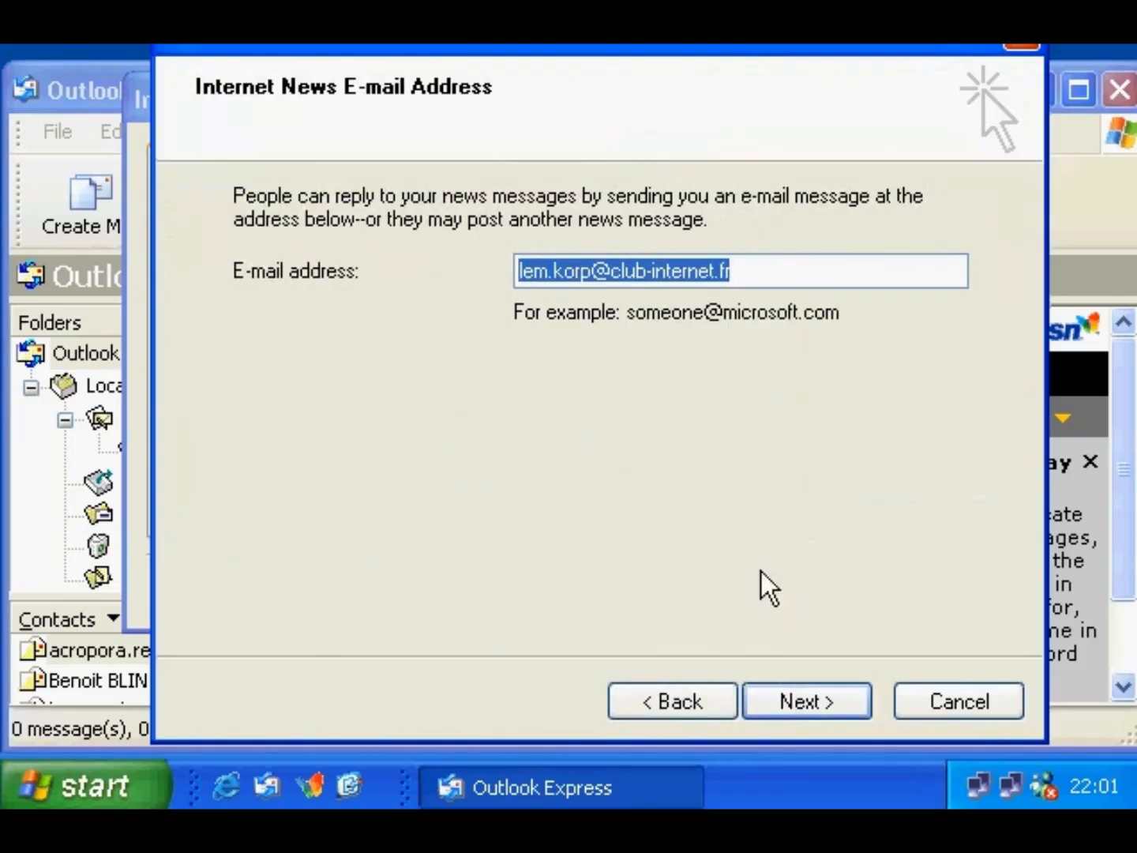
pyautogui.click(807, 695)
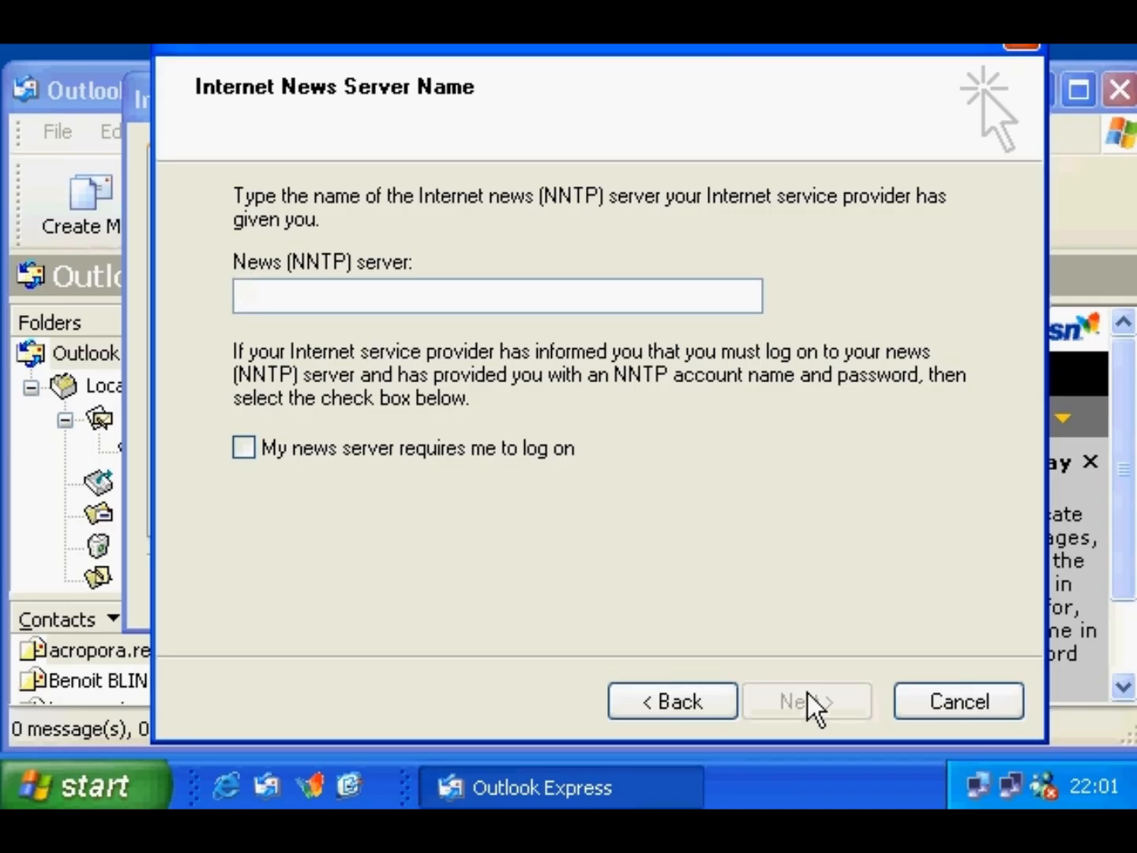
pyautogui.write('news.club')
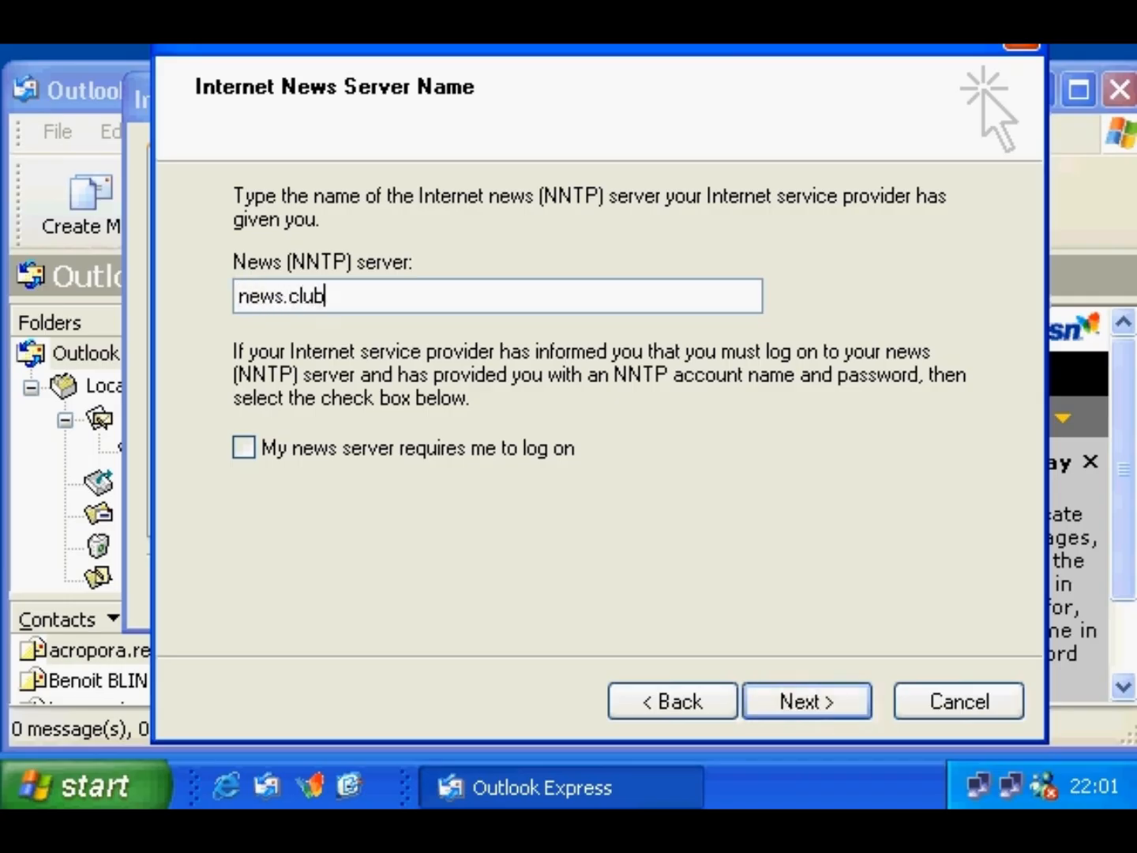
pyautogui.write('-internet.fr')
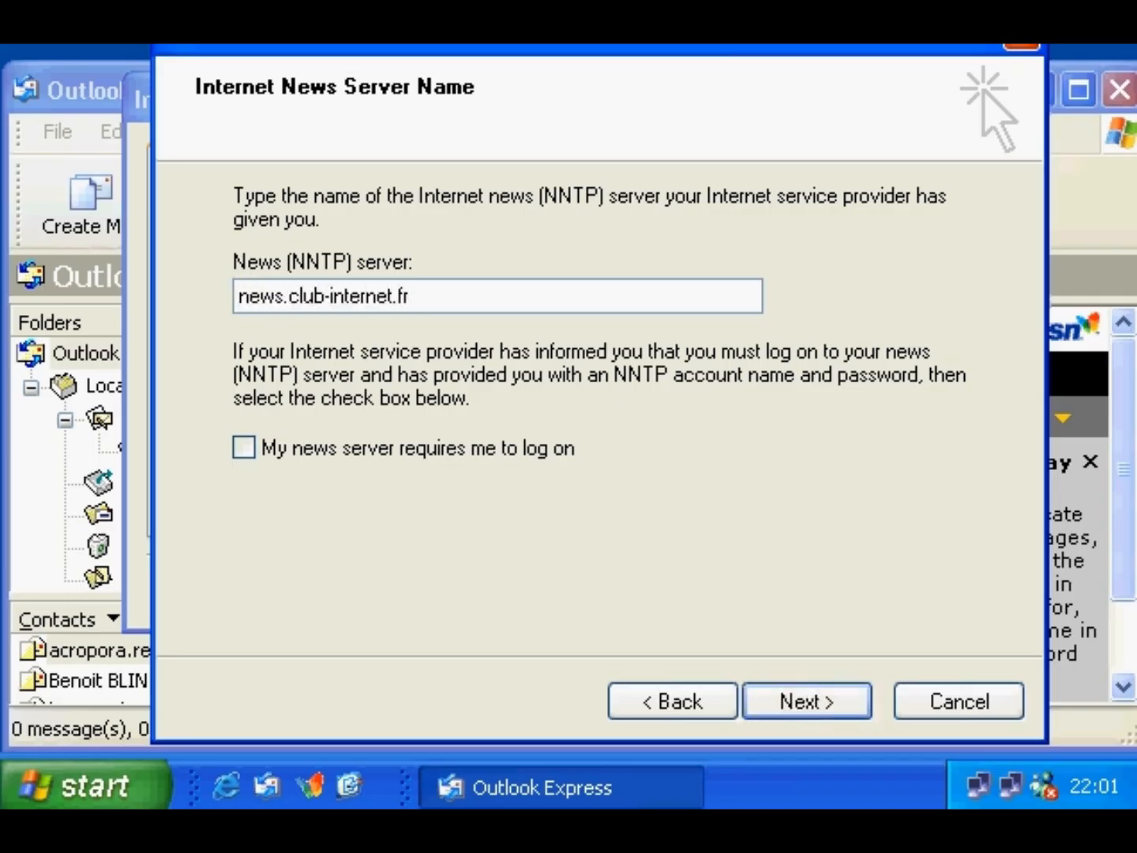
pyautogui.click(853, 705)
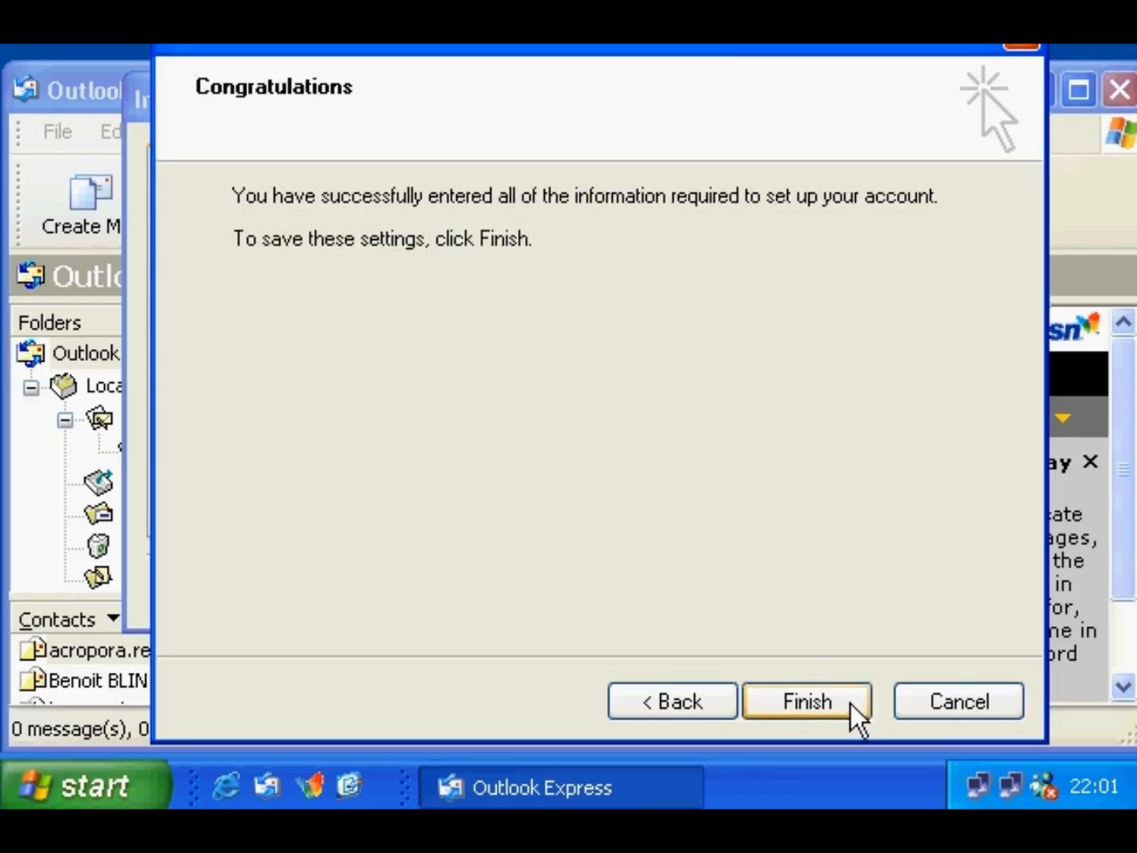
pyautogui.click(849, 703)
pyautogui.click(845, 590)
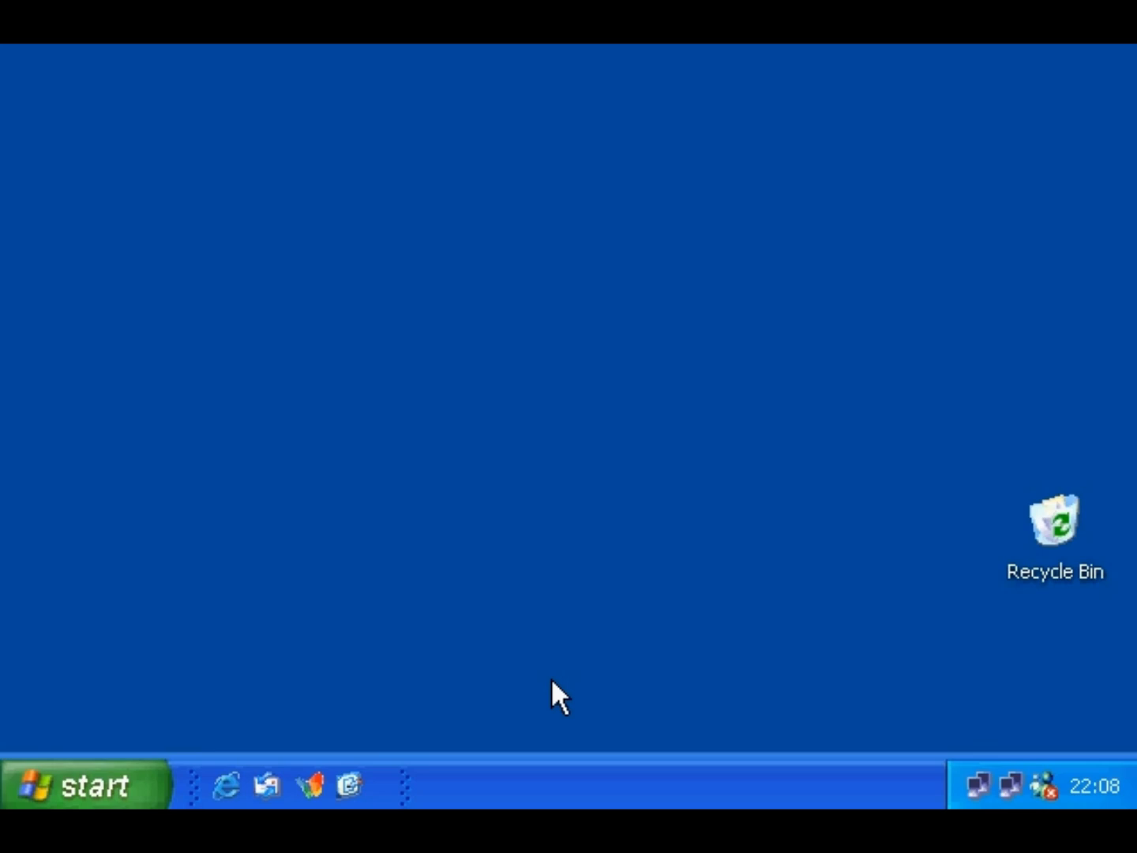
# - Relaunch Outlook Express, filter newsgroups on 'uk.sport.g', and subscribe to uk.sport.golf
pyautogui.click(270, 781)
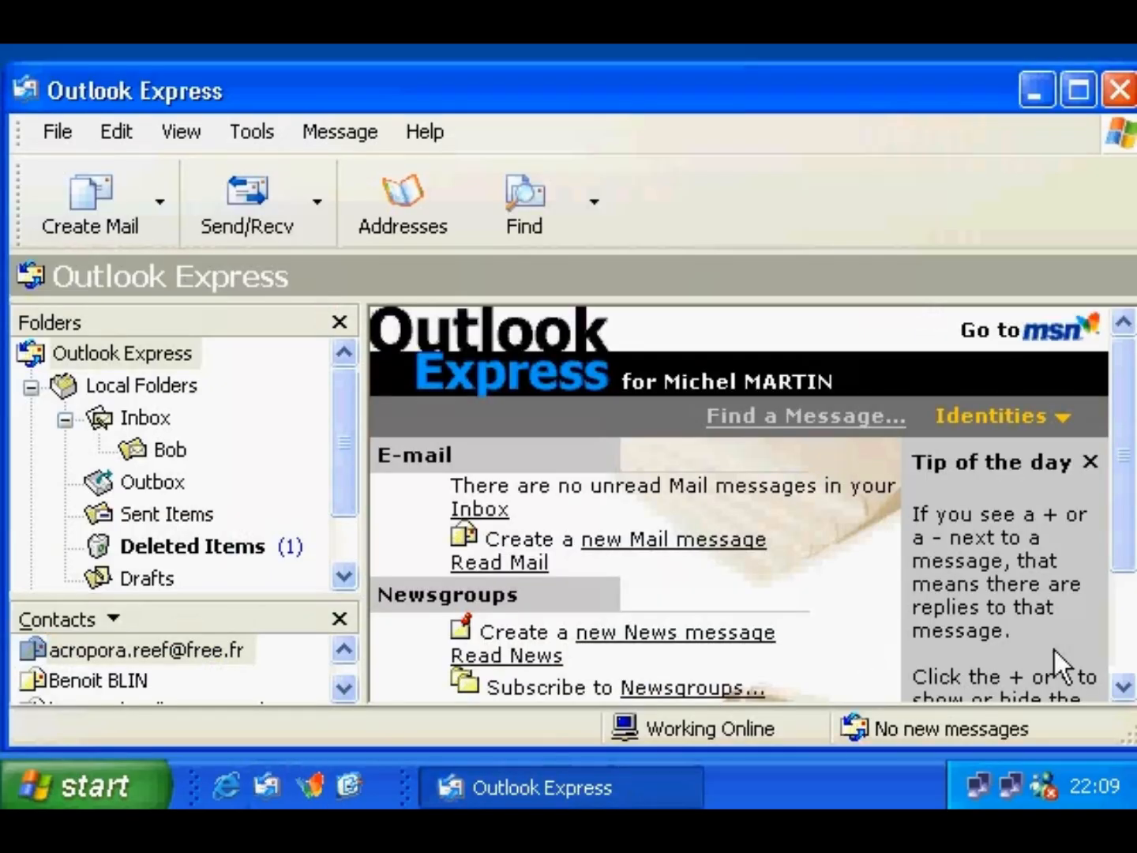
pyautogui.click(1122, 685)
pyautogui.click(723, 643)
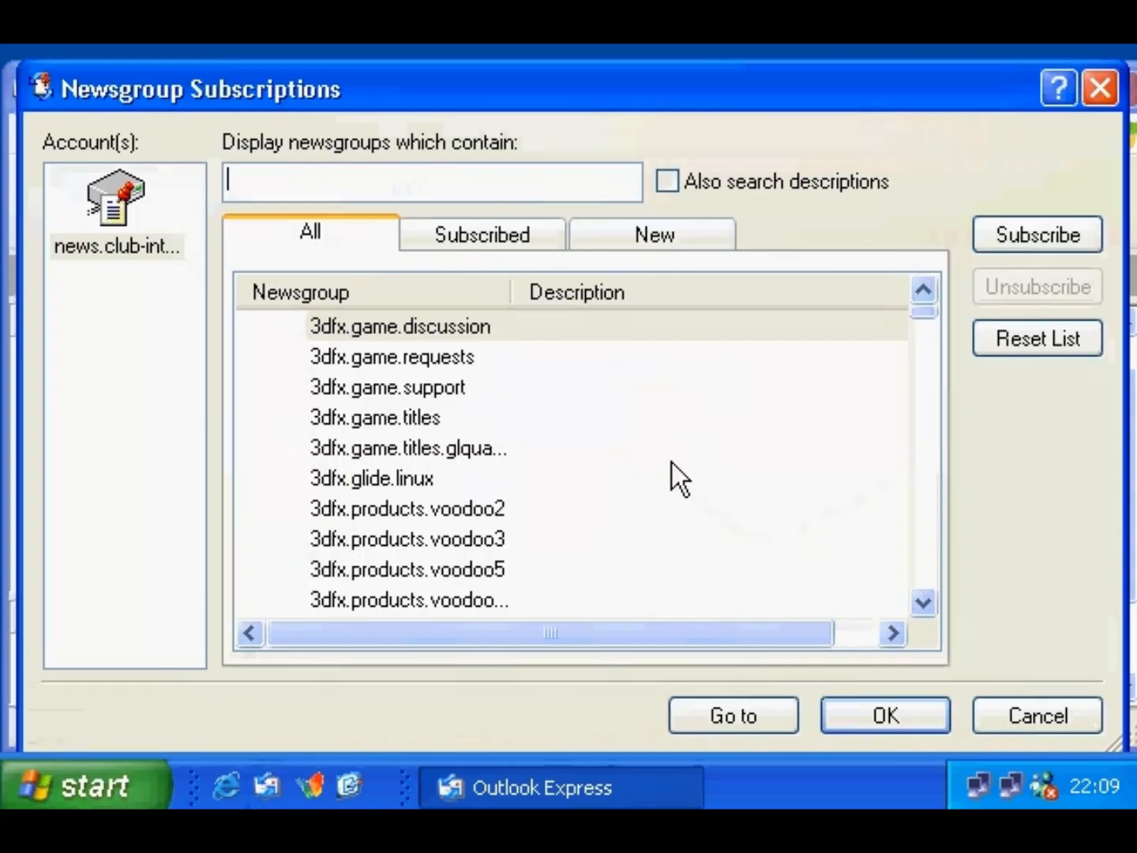
pyautogui.write('uk.sport.g')
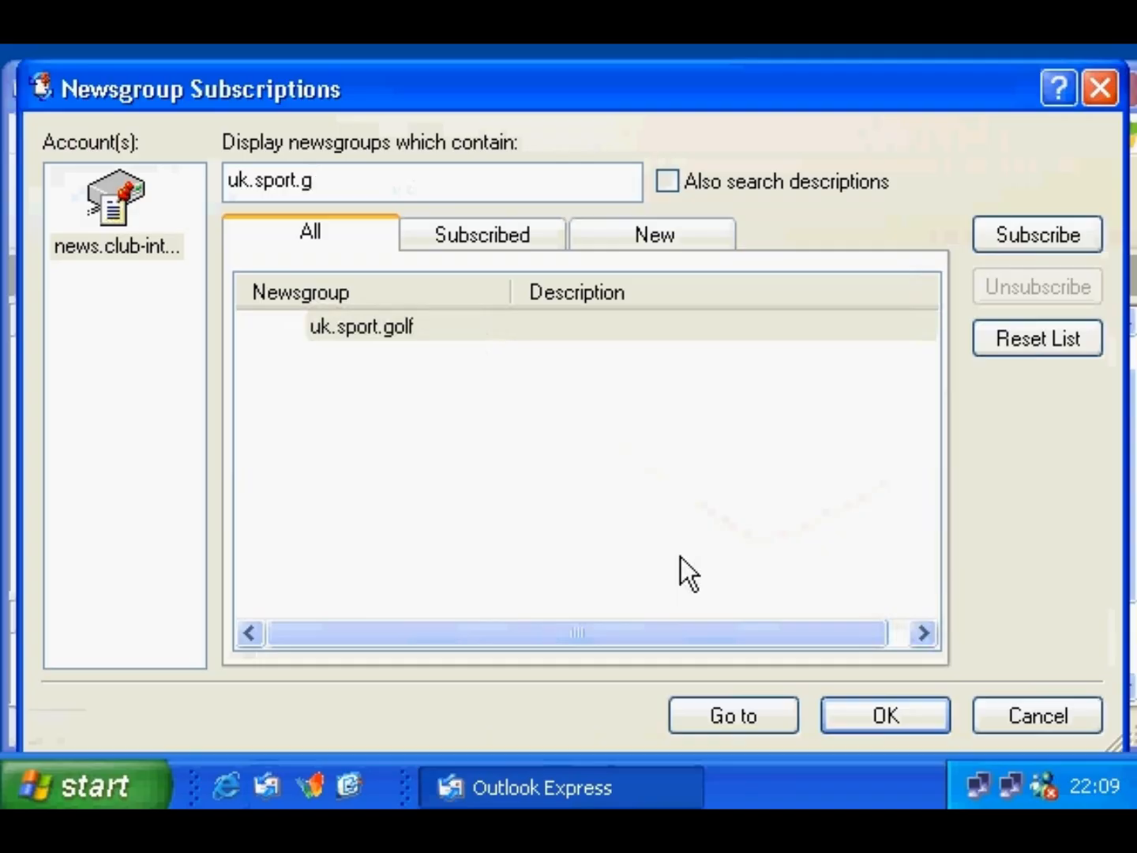
pyautogui.click(429, 329)
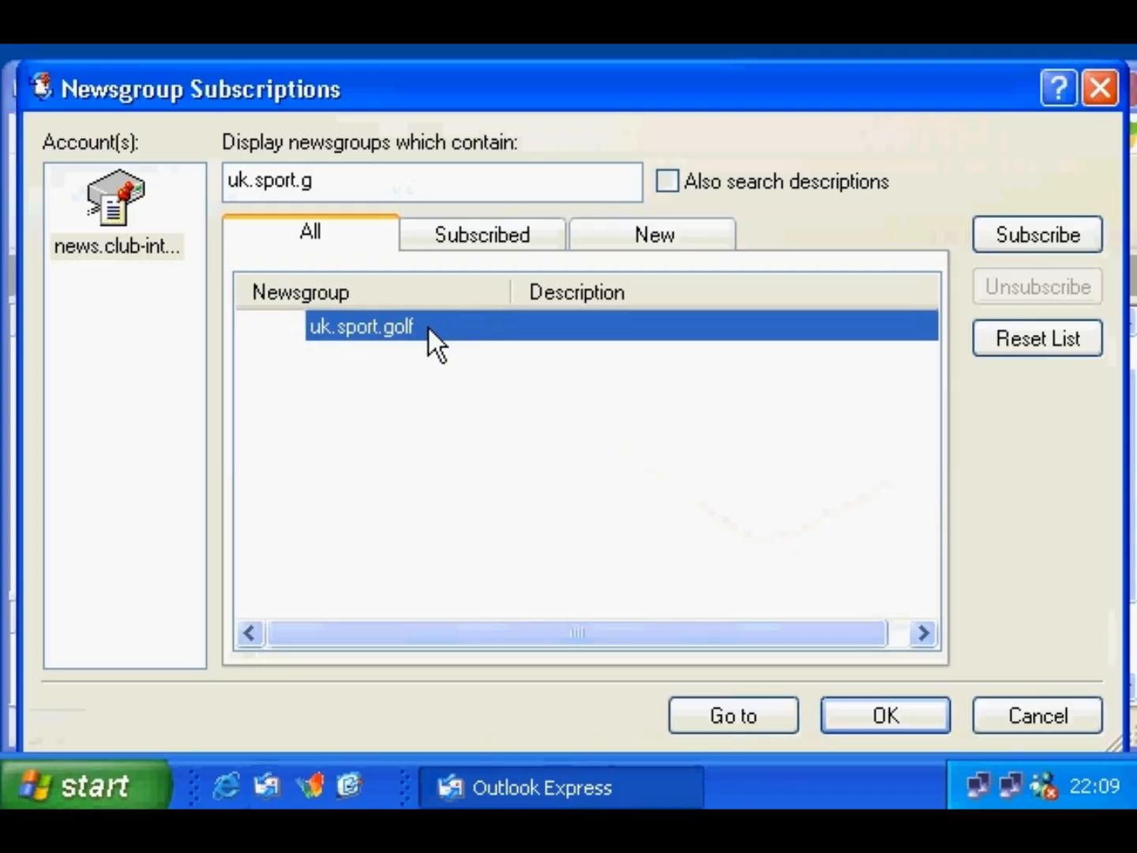
pyautogui.click(997, 234)
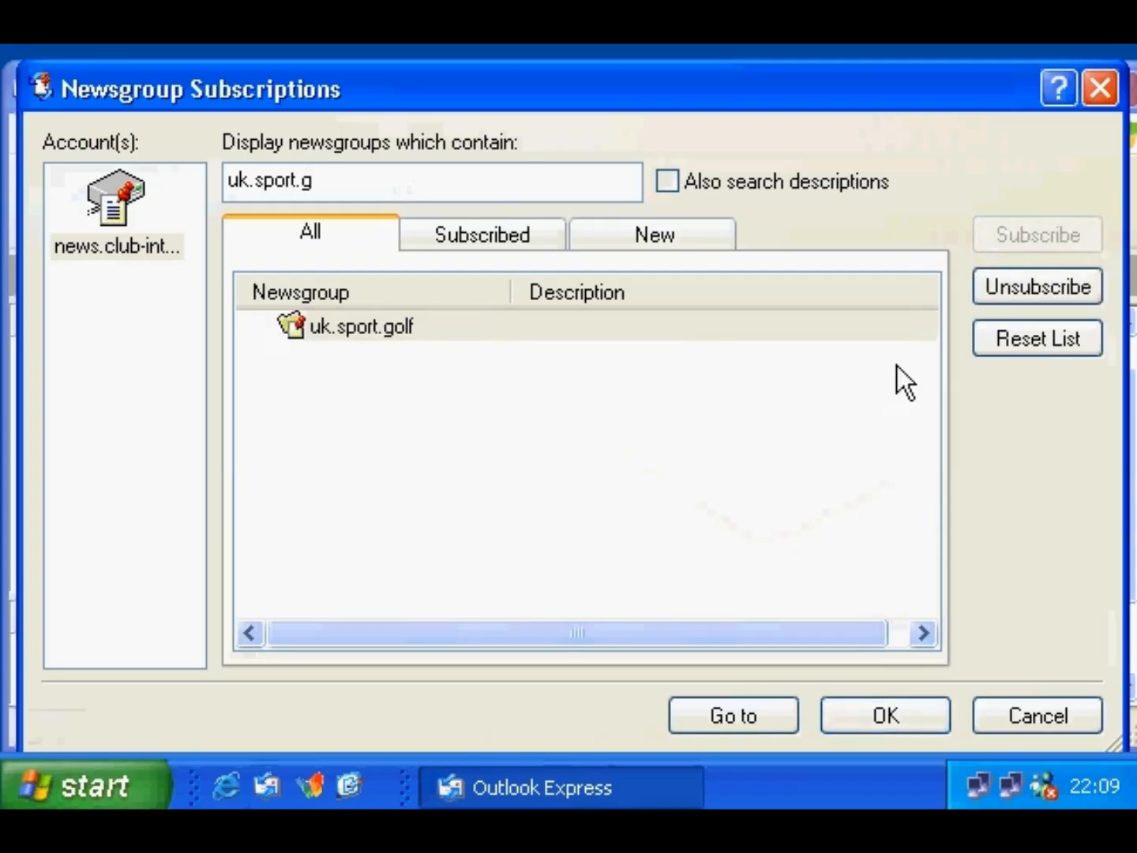
pyautogui.click(878, 712)
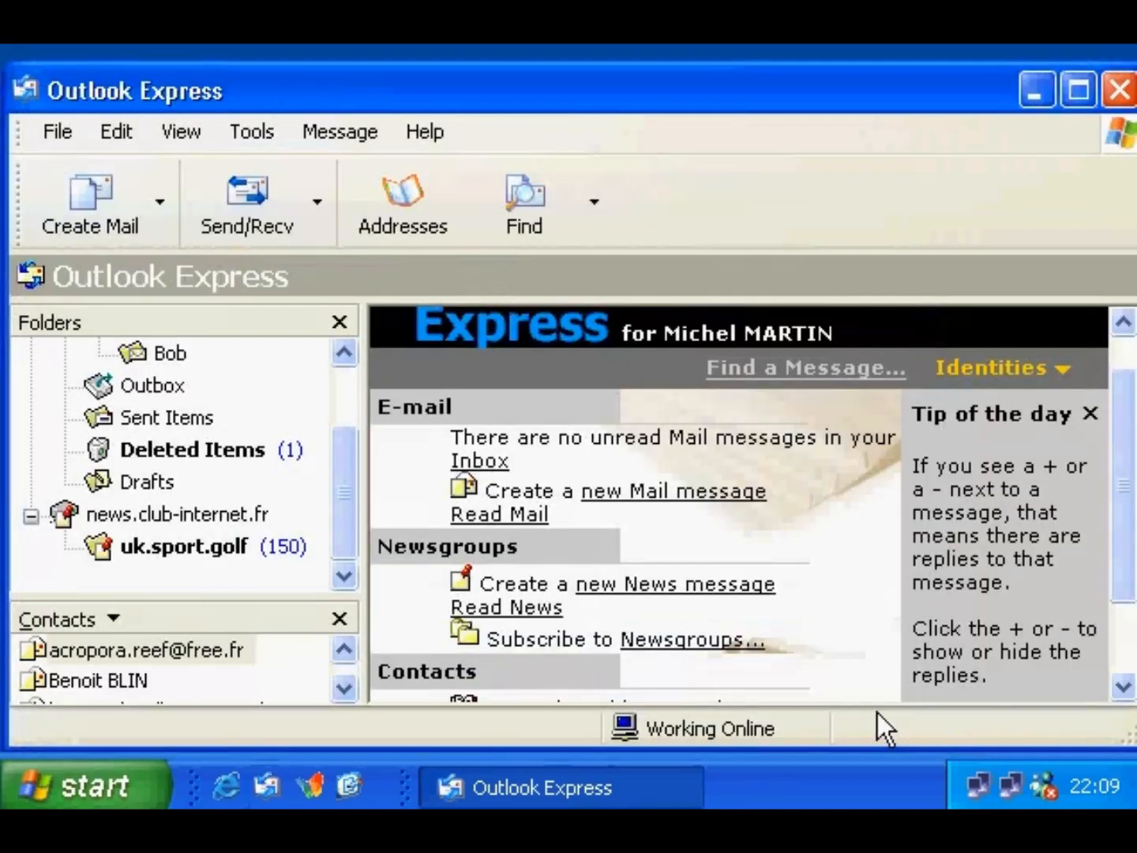
# - Open the uk.sport.golf newsgroup and read the Florida Golfing post
pyautogui.click(212, 548)
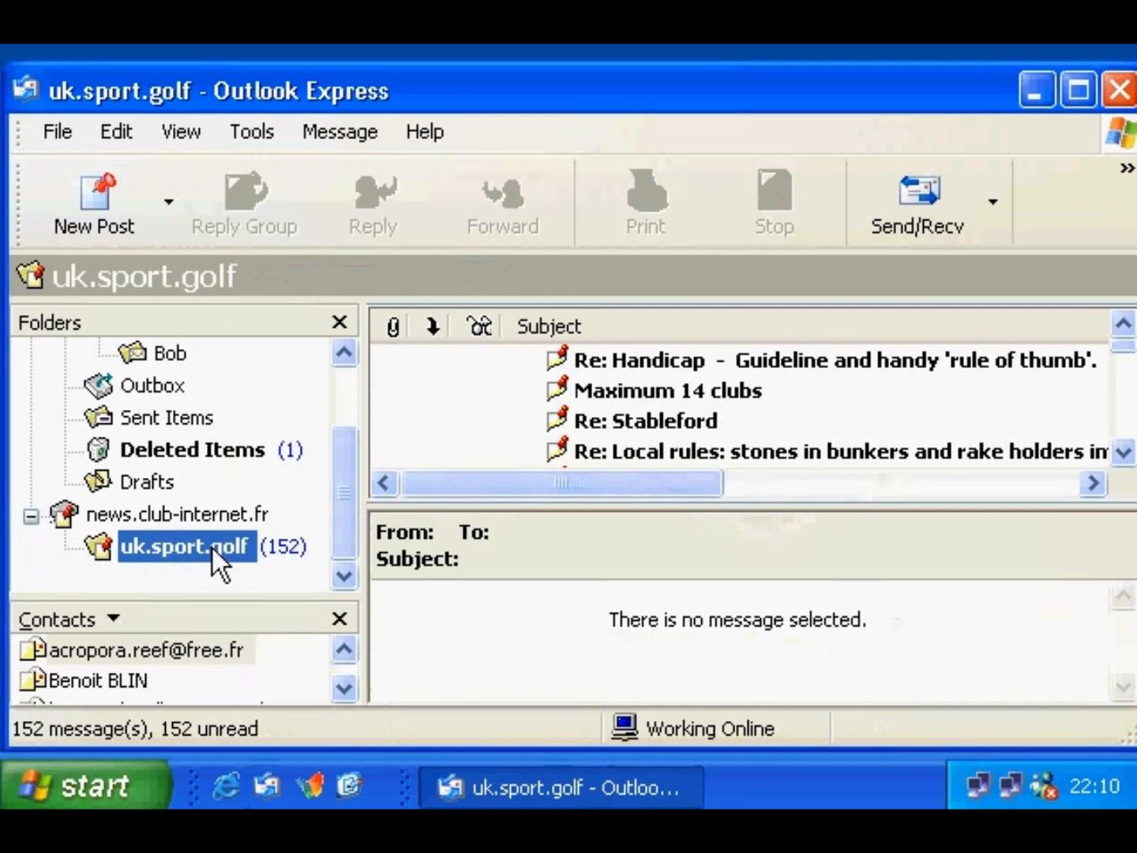
pyautogui.click(1123, 450)
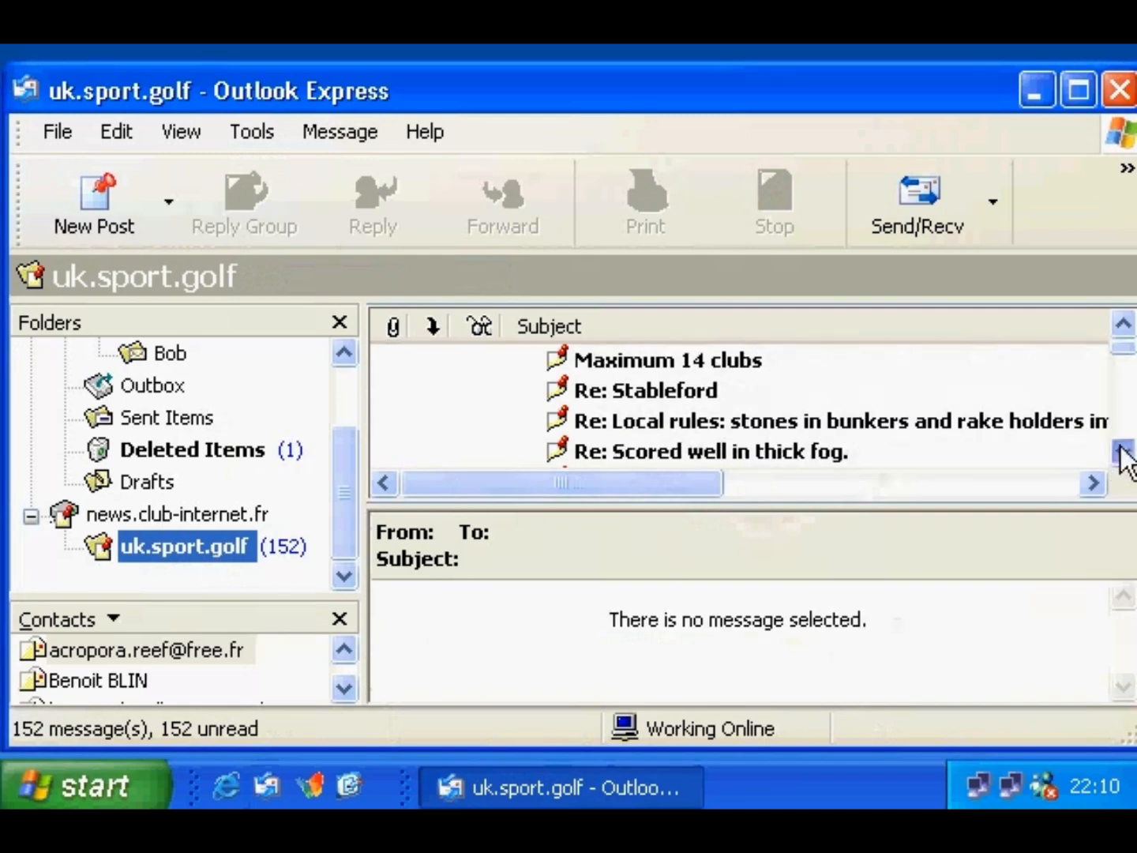
pyautogui.click(1122, 452)
pyautogui.click(1123, 451)
pyautogui.click(1123, 452)
pyautogui.click(1123, 450)
pyautogui.click(688, 364)
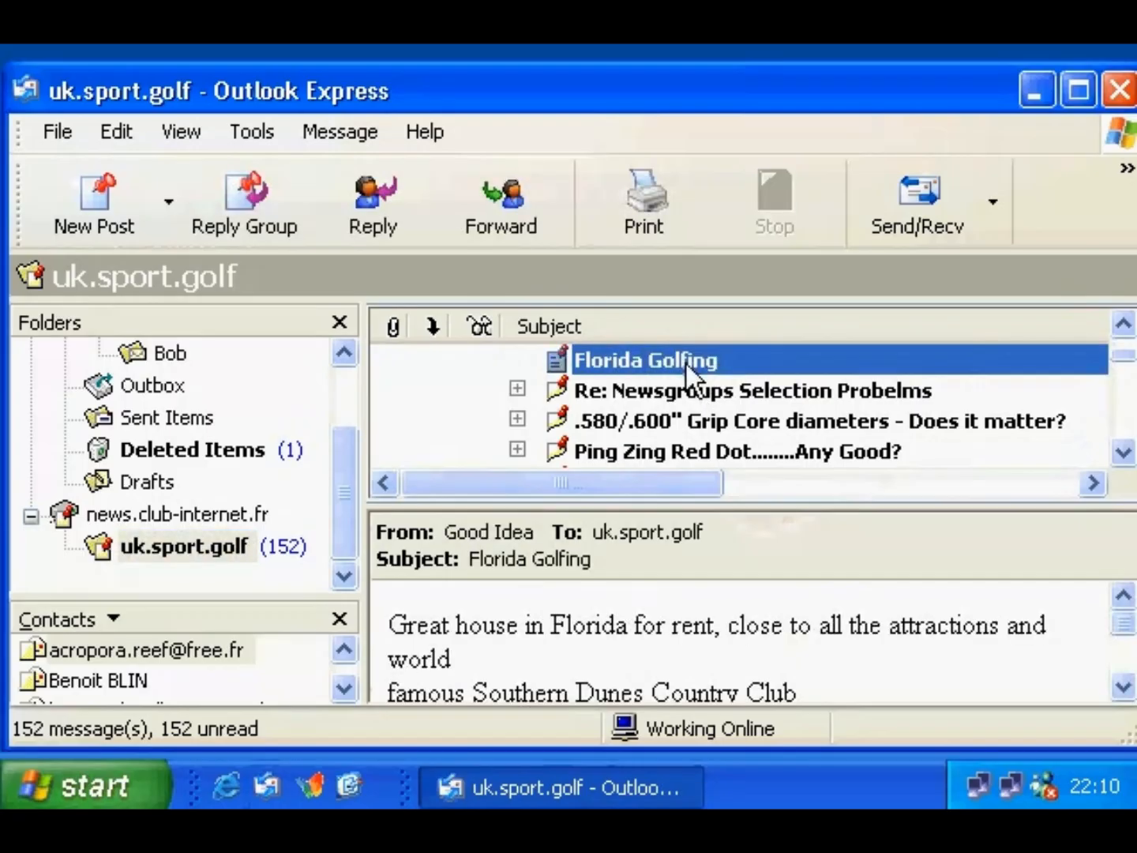
# - Expand the 'Re: Newsgroups Selection Probelms' thread and read its first two posts
pyautogui.click(518, 389)
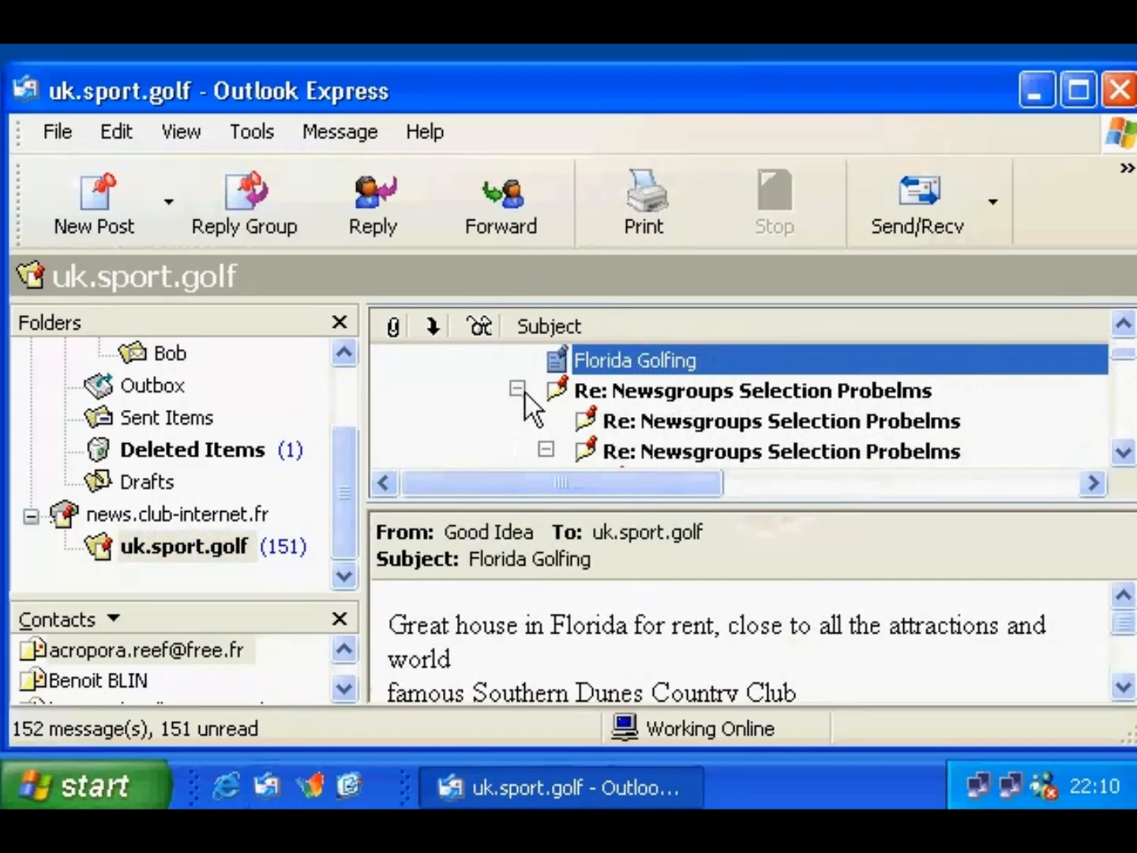
pyautogui.click(620, 392)
pyautogui.click(653, 419)
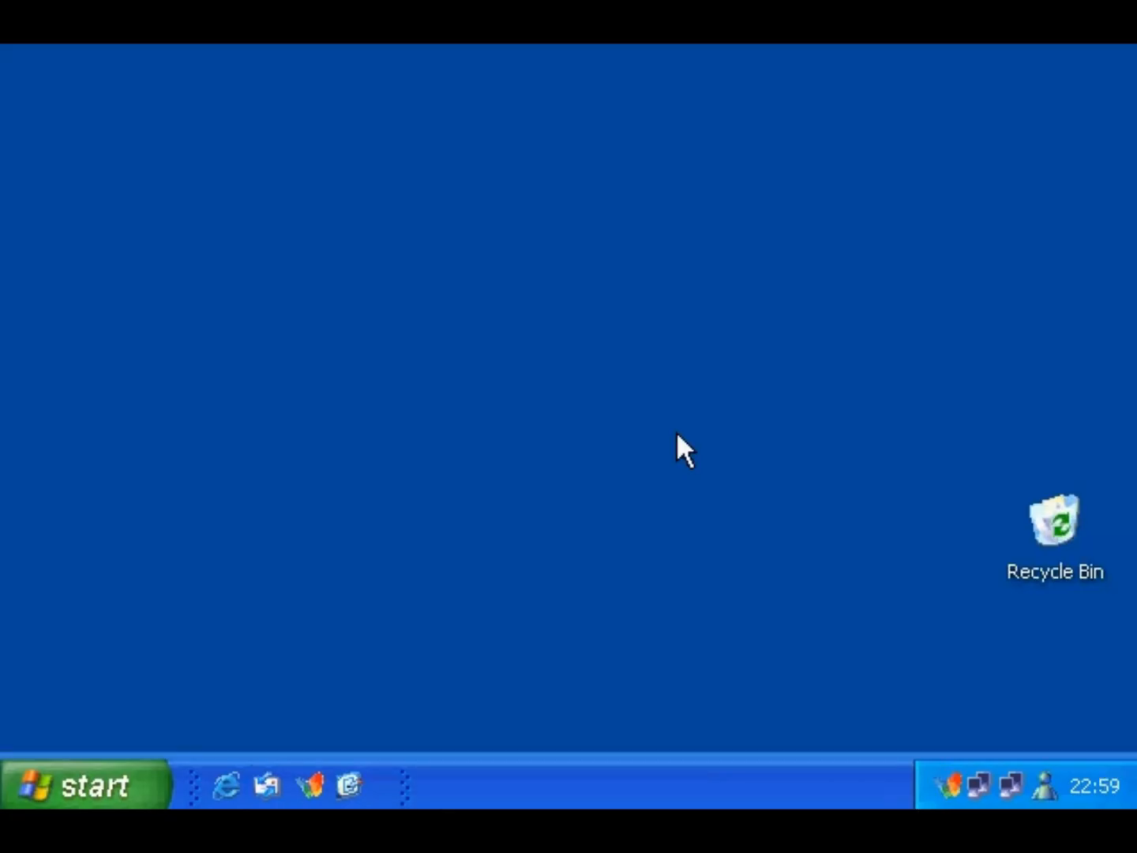
pyautogui.doubleClick(1041, 780)
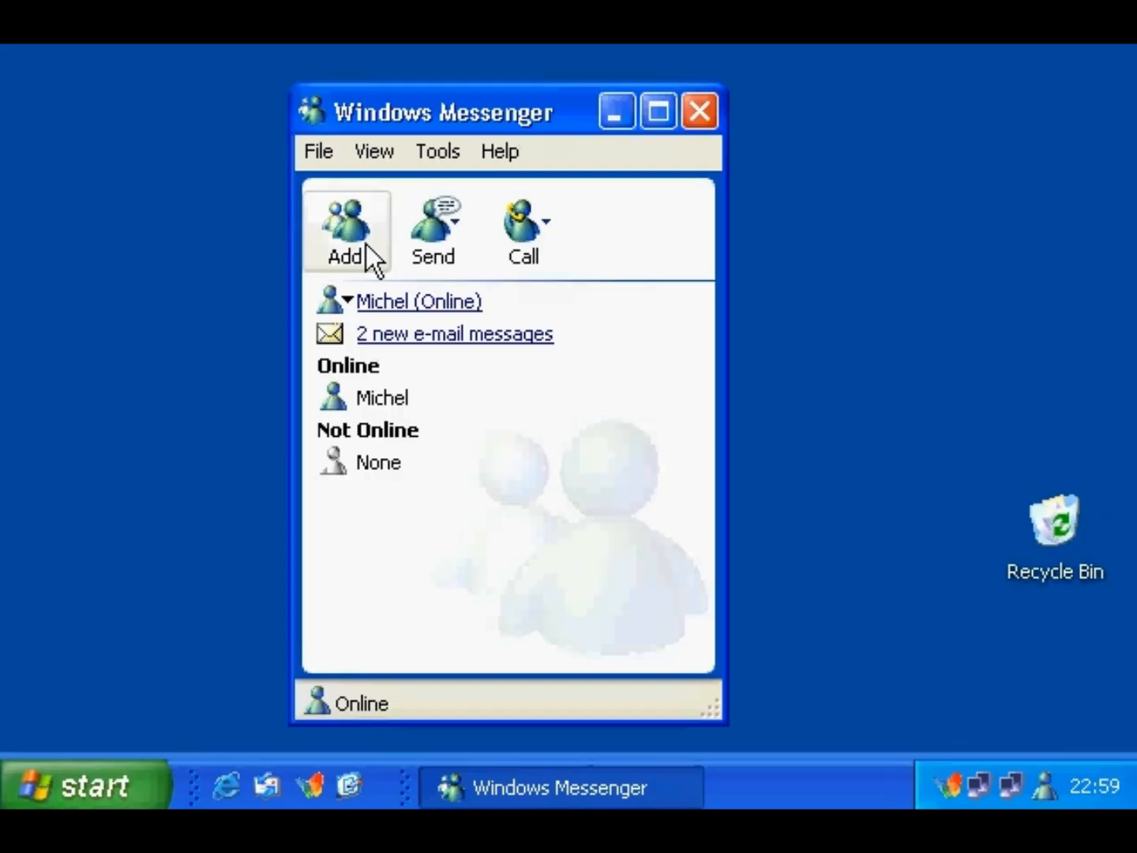
pyautogui.click(386, 398)
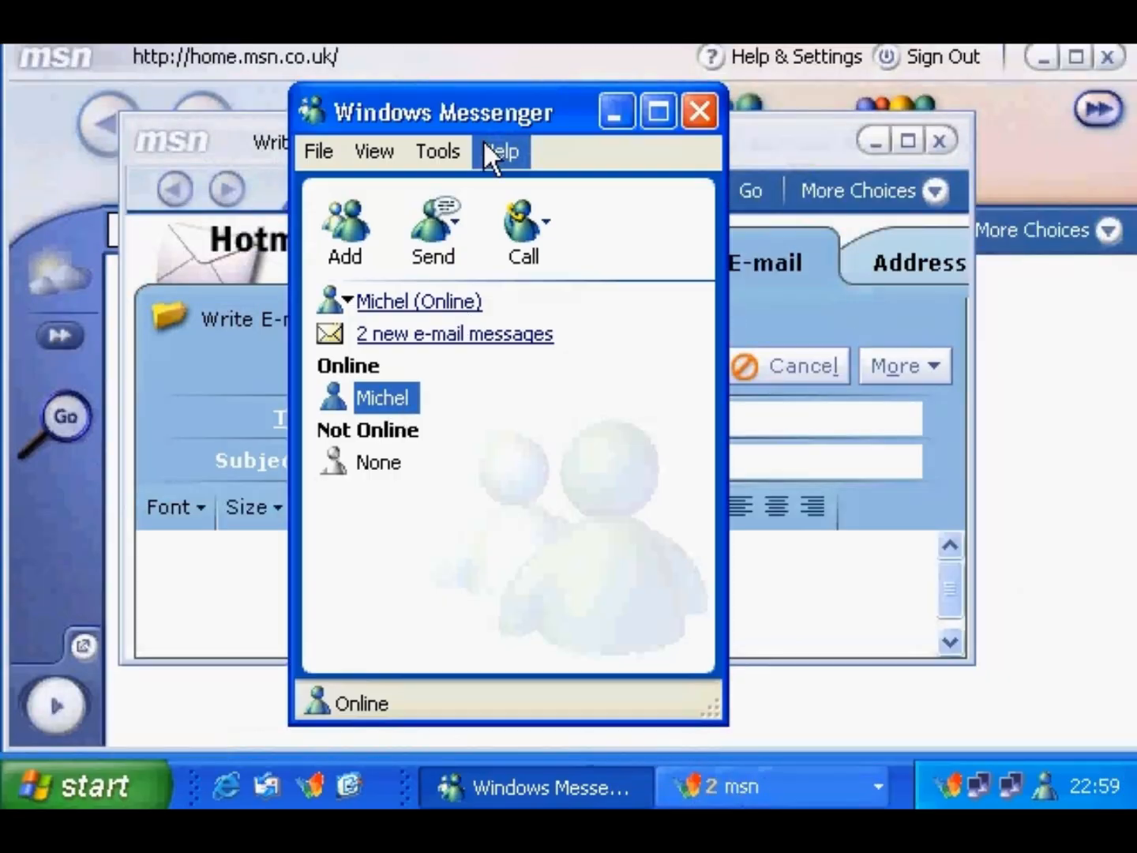
pyautogui.moveTo(480, 116); pyautogui.dragTo(792, 130)
pyautogui.click(553, 153)
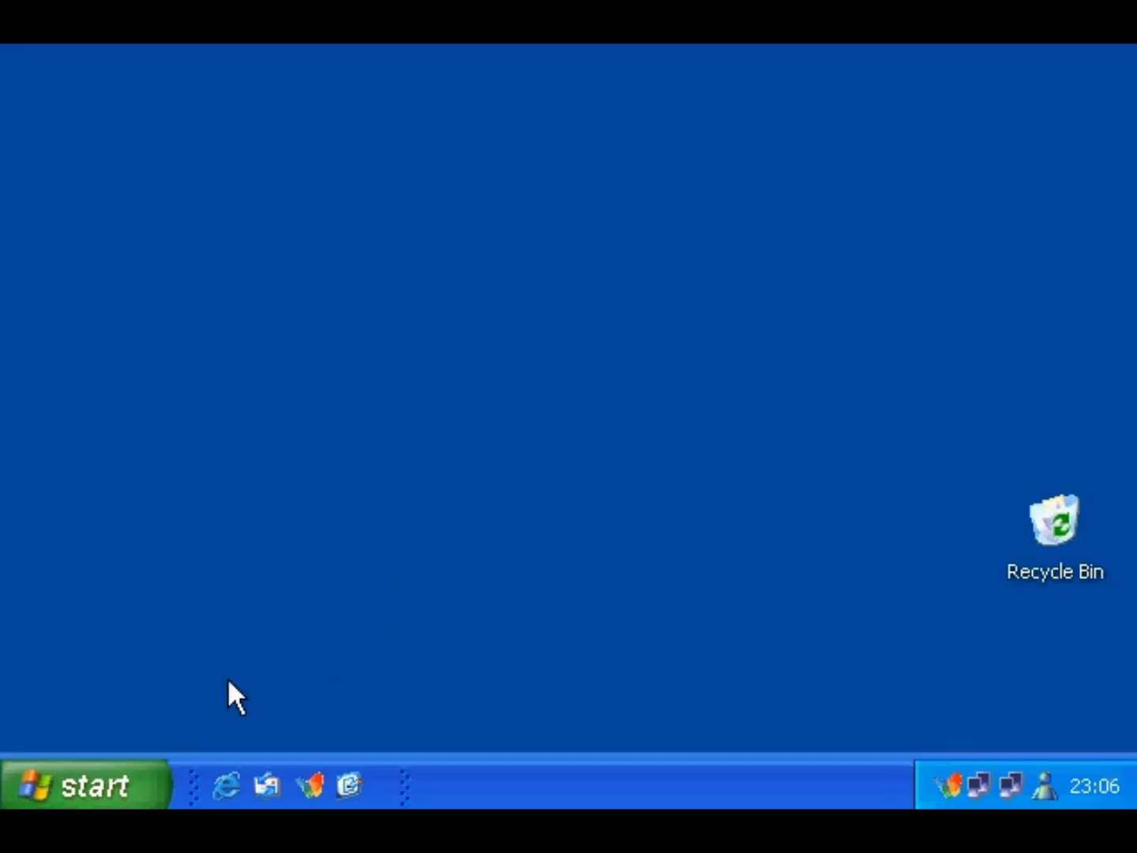
# - Launch MSN Explorer from All Programs, reveal the Money, Shopping and Music channels, and select the address
pyautogui.click(108, 781)
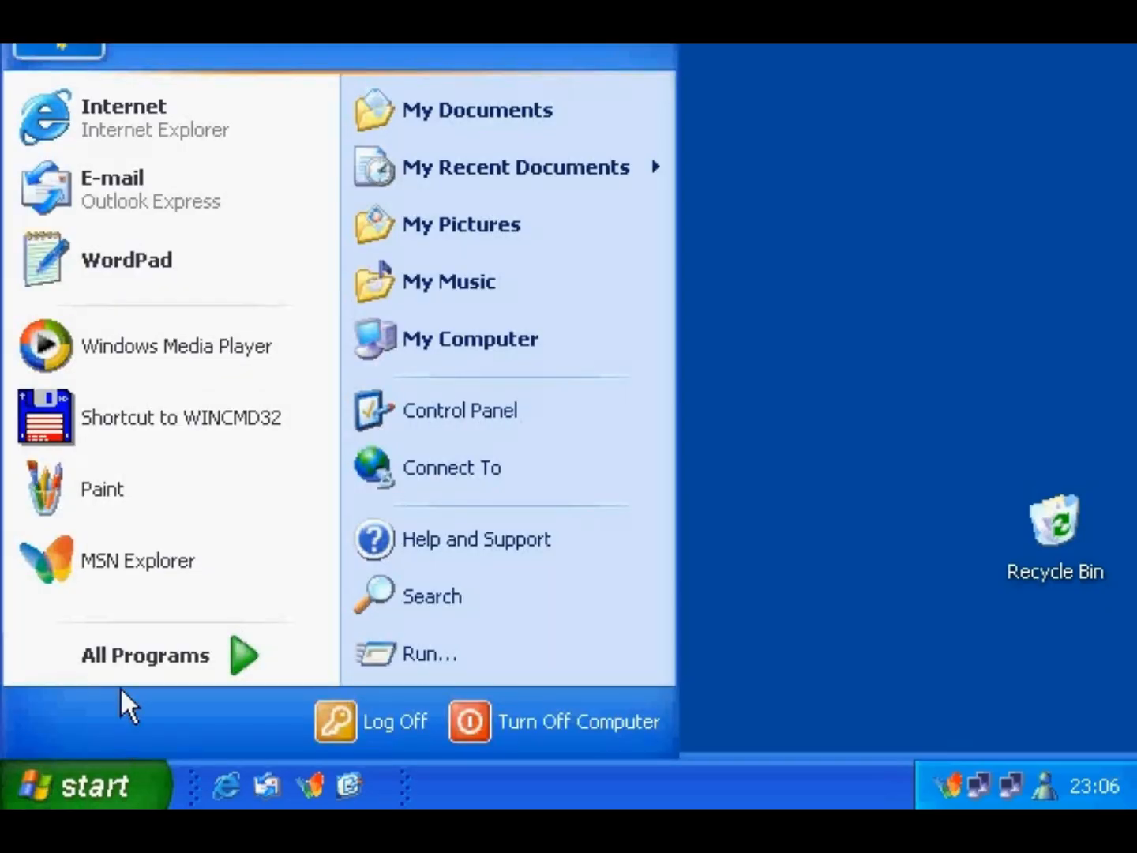
pyautogui.click(126, 658)
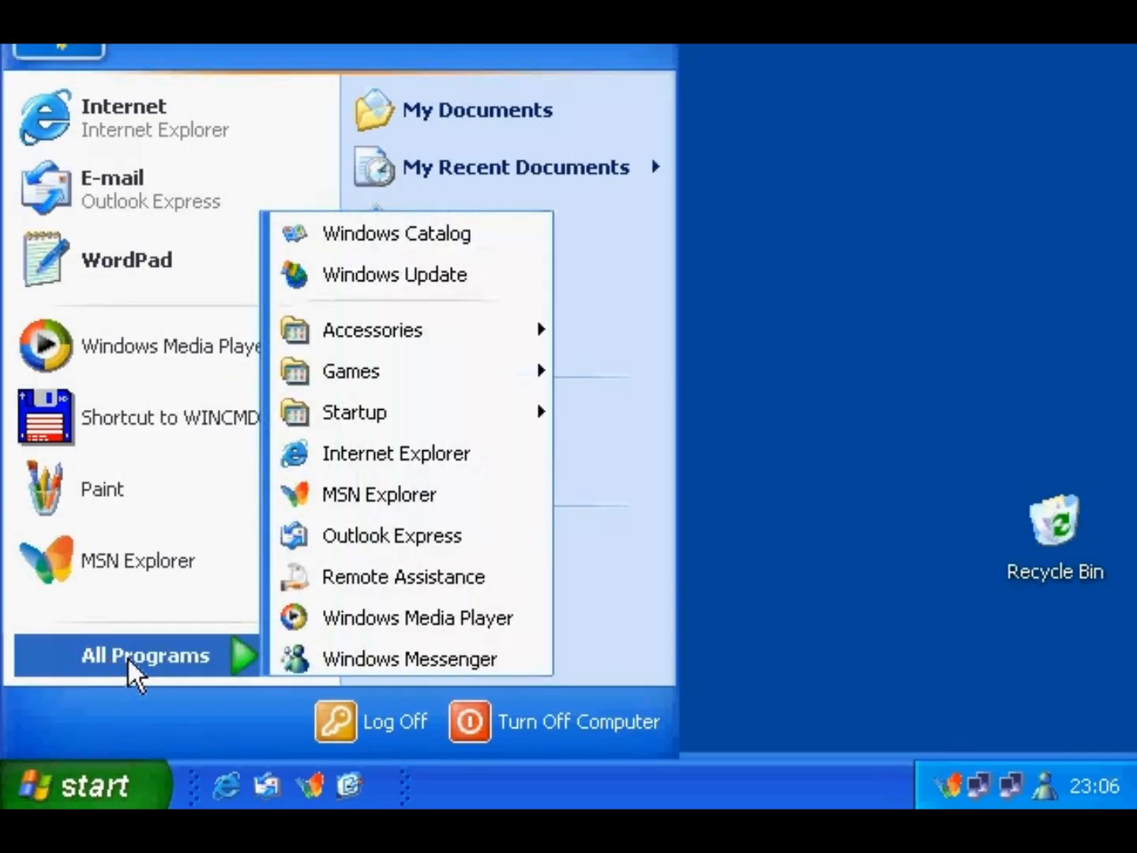
pyautogui.click(348, 495)
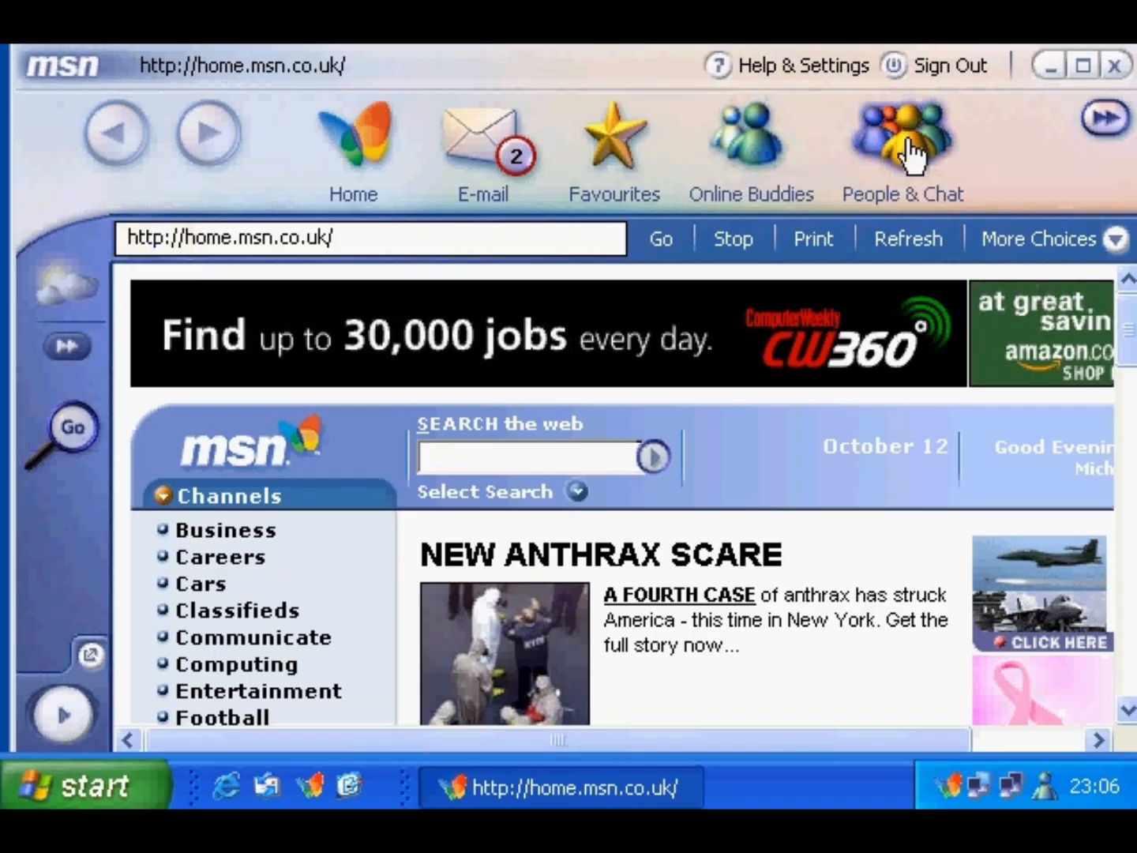
pyautogui.click(1105, 119)
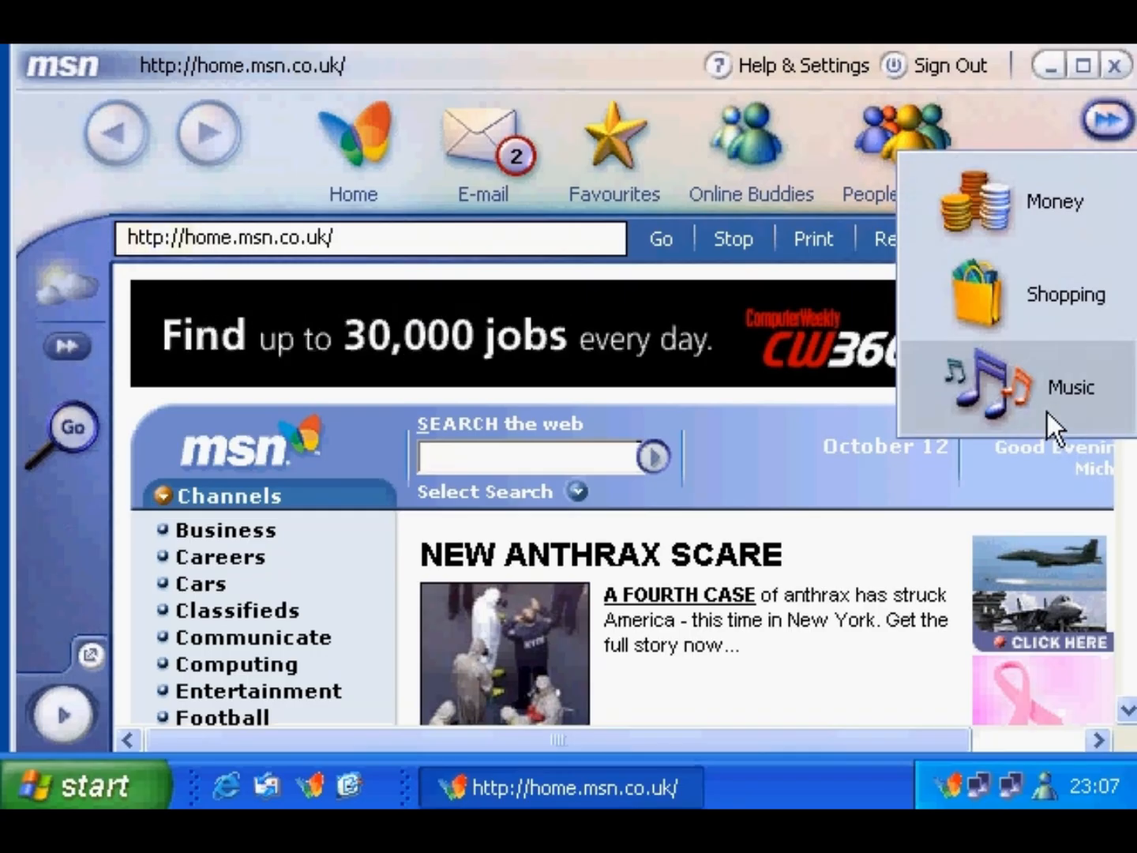
pyautogui.click(501, 238)
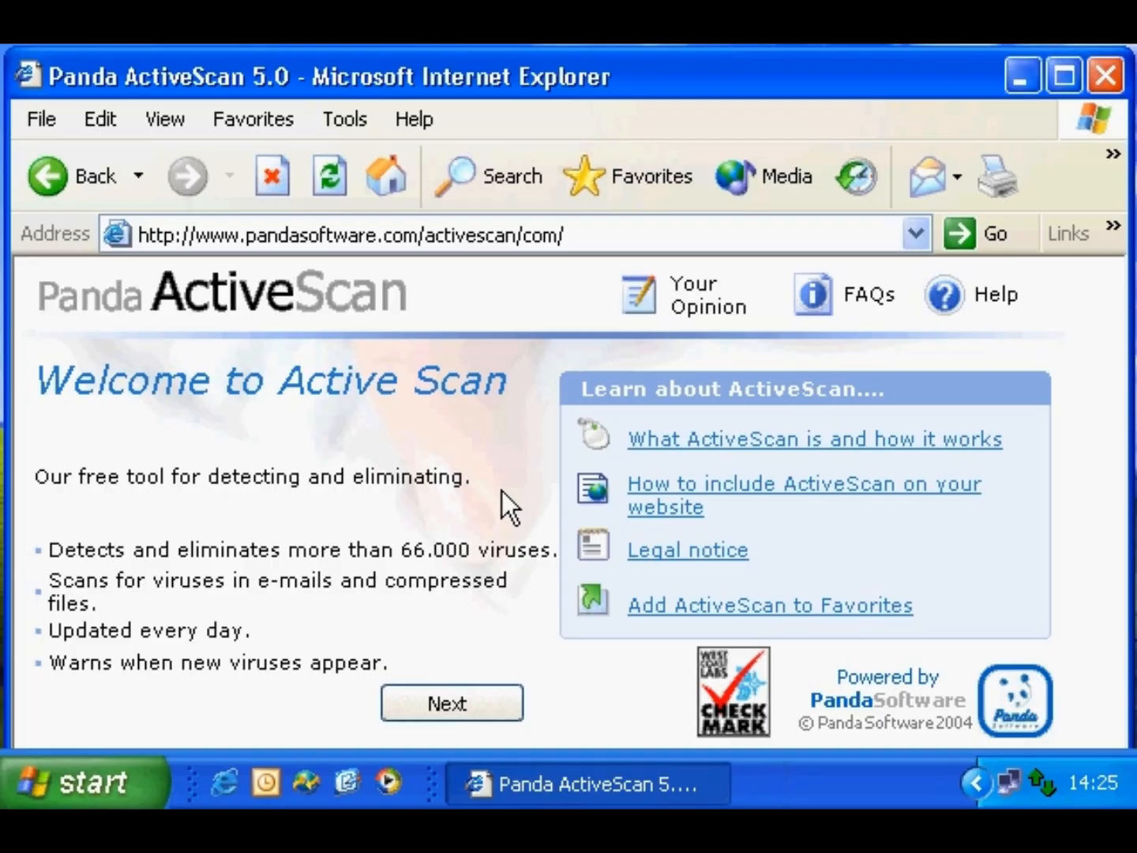
# - Continue past the ActiveScan welcome page and submit the registration e-mail address
pyautogui.click(589, 235)
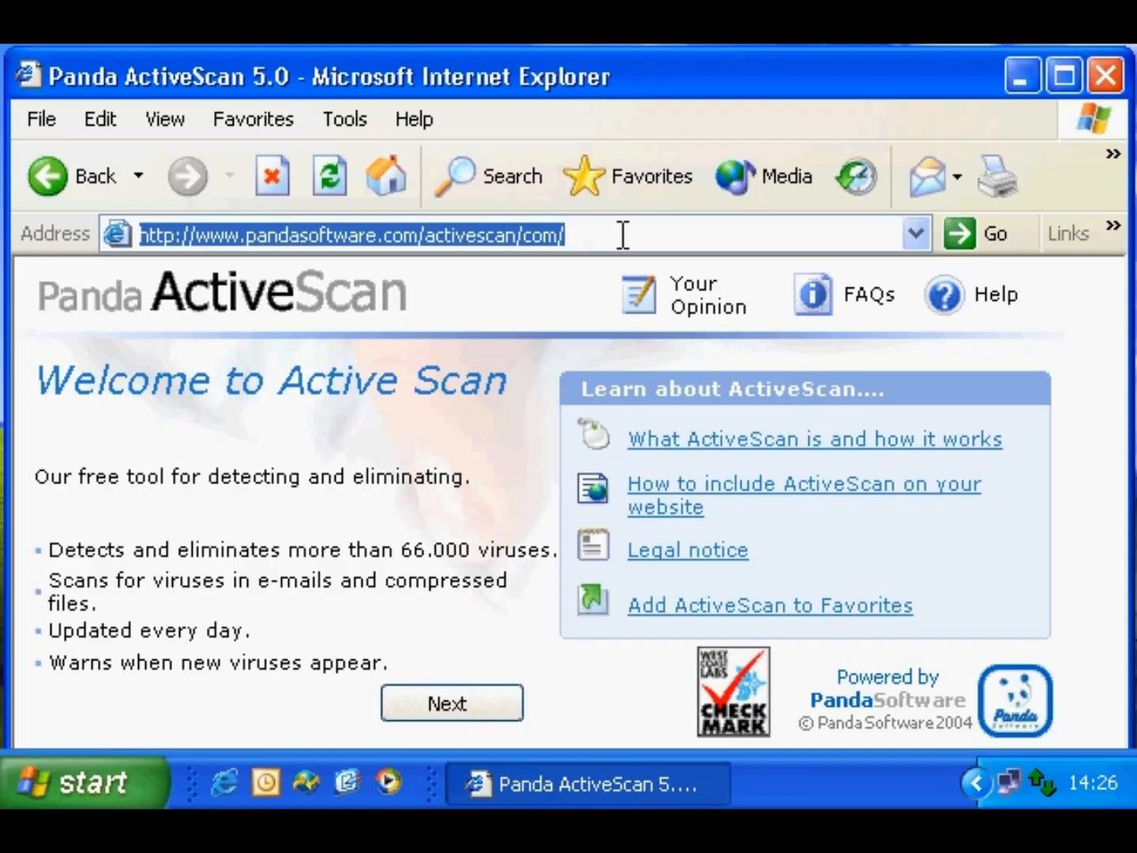
pyautogui.click(499, 698)
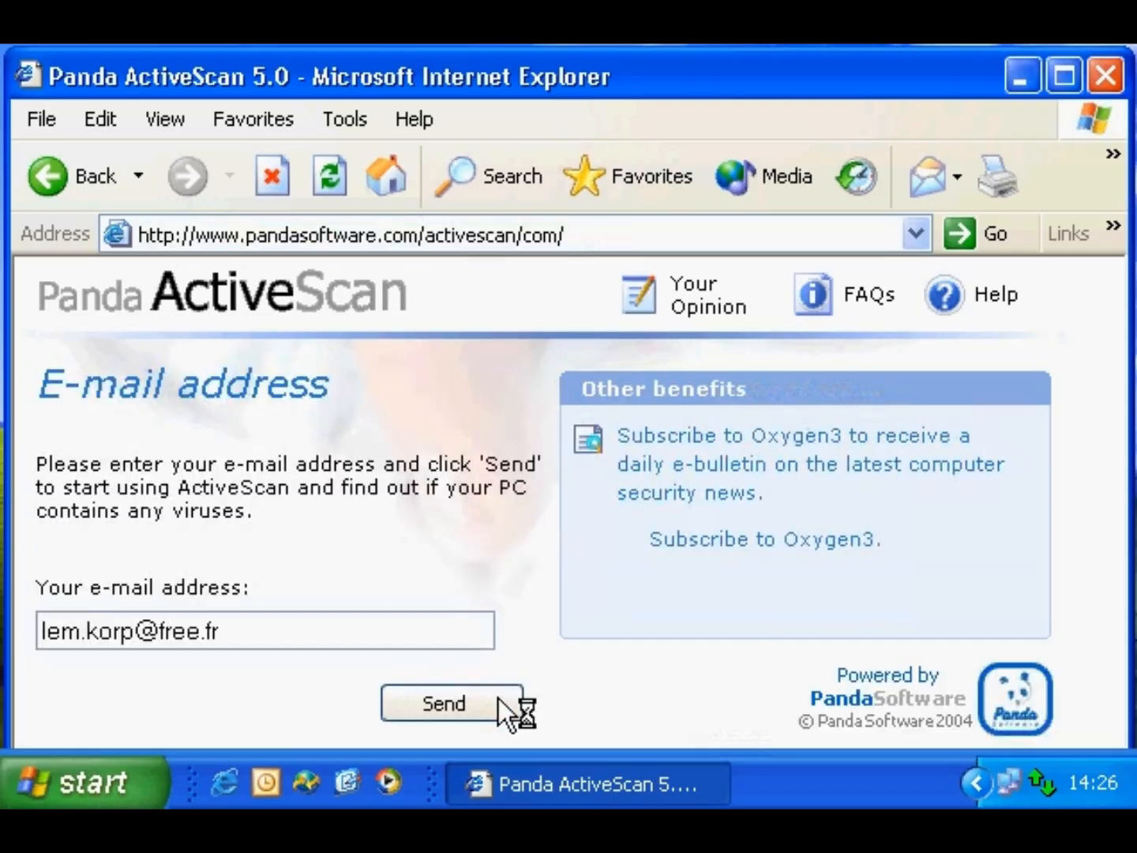
pyautogui.moveTo(229, 631); pyautogui.dragTo(38, 630)
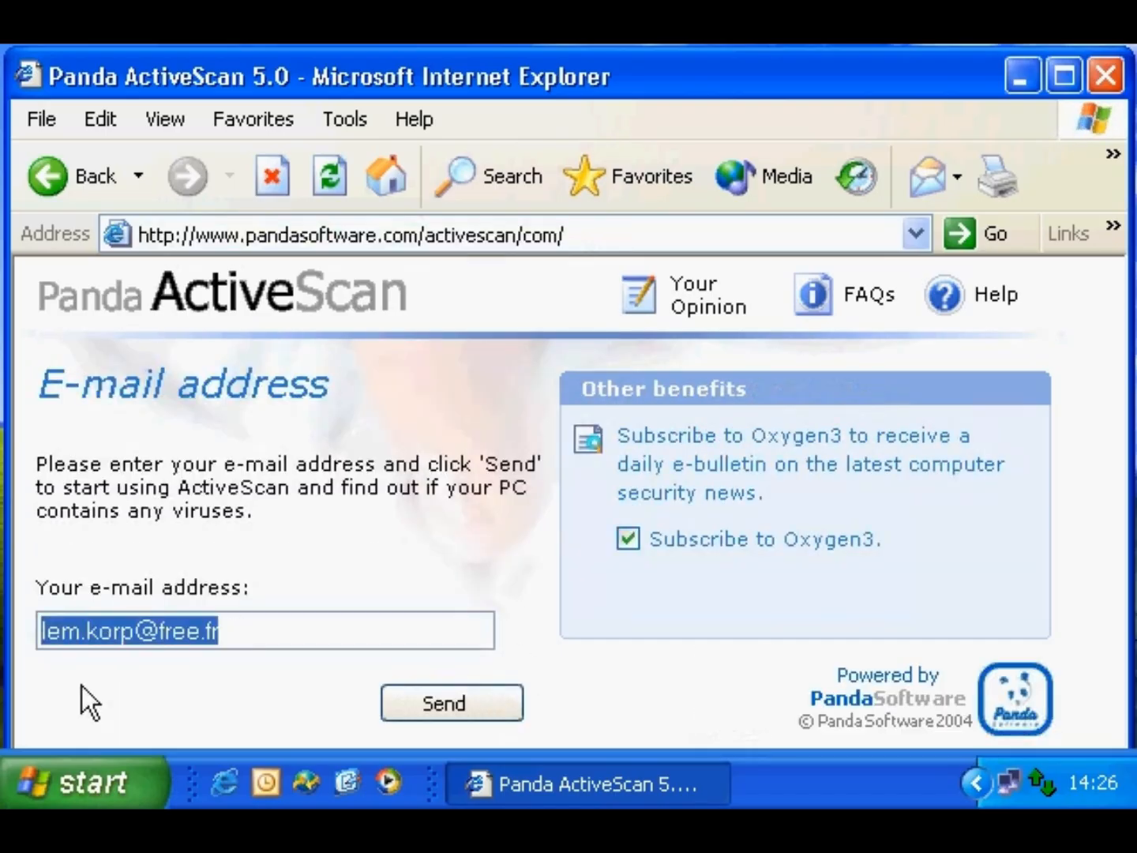
pyautogui.click(458, 708)
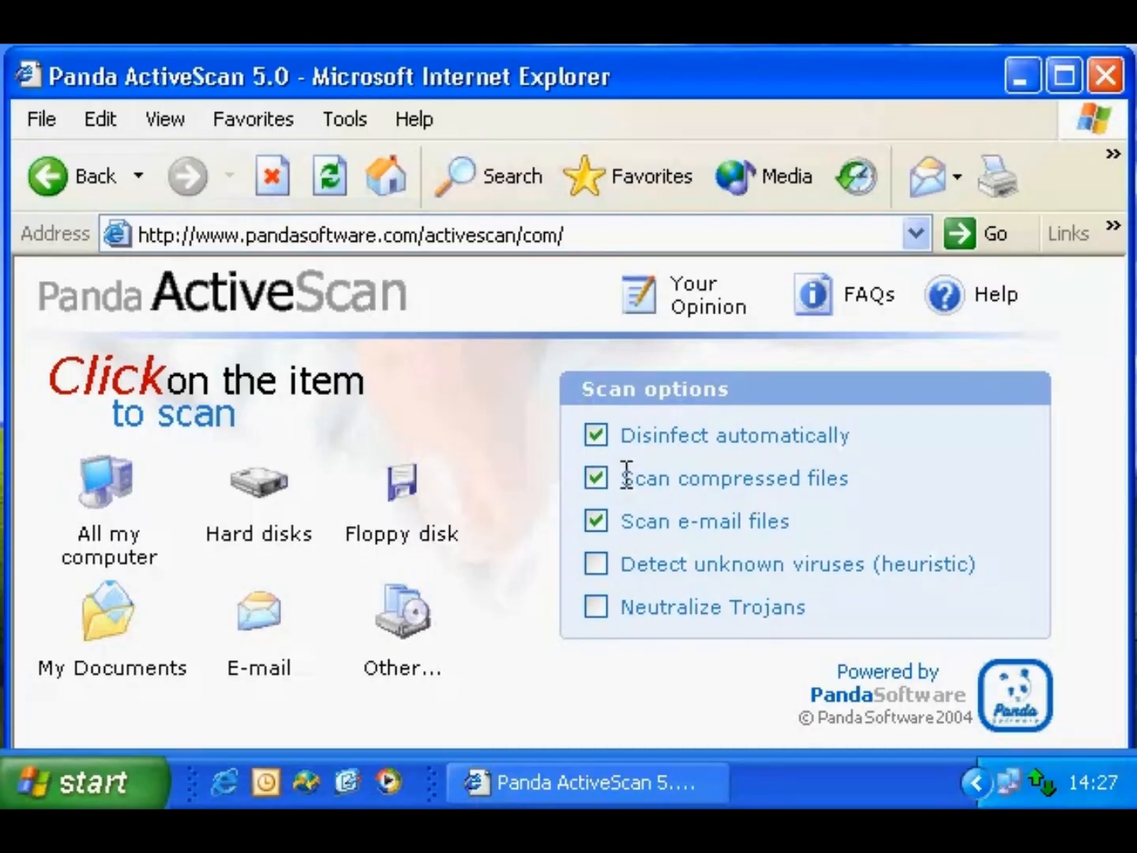
# - Disable compressed-file scanning, enable heuristic unknown-virus detection, and scan the hard disks
pyautogui.click(606, 487)
pyautogui.click(596, 564)
pyautogui.click(260, 495)
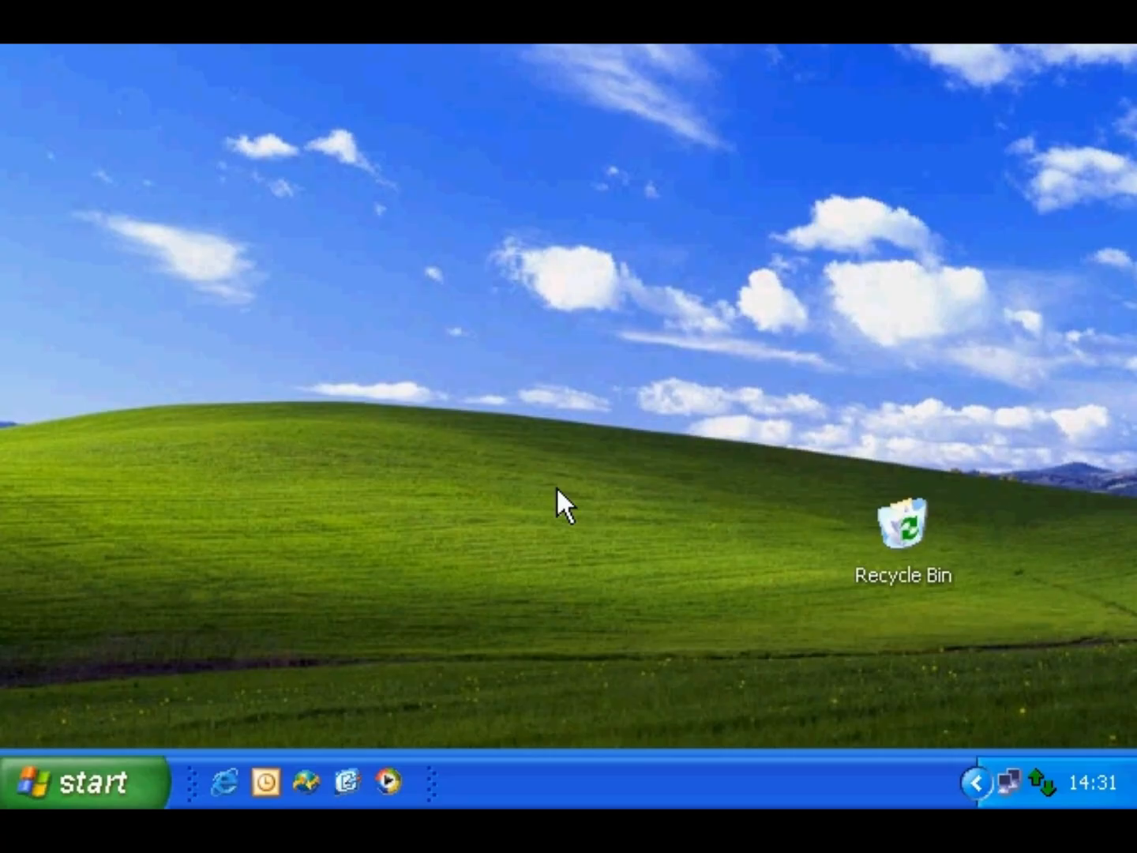
# - Show all connections via Start > Connect To, reposition the window, and select Wanadoo eXtense ECI
pyautogui.click(95, 779)
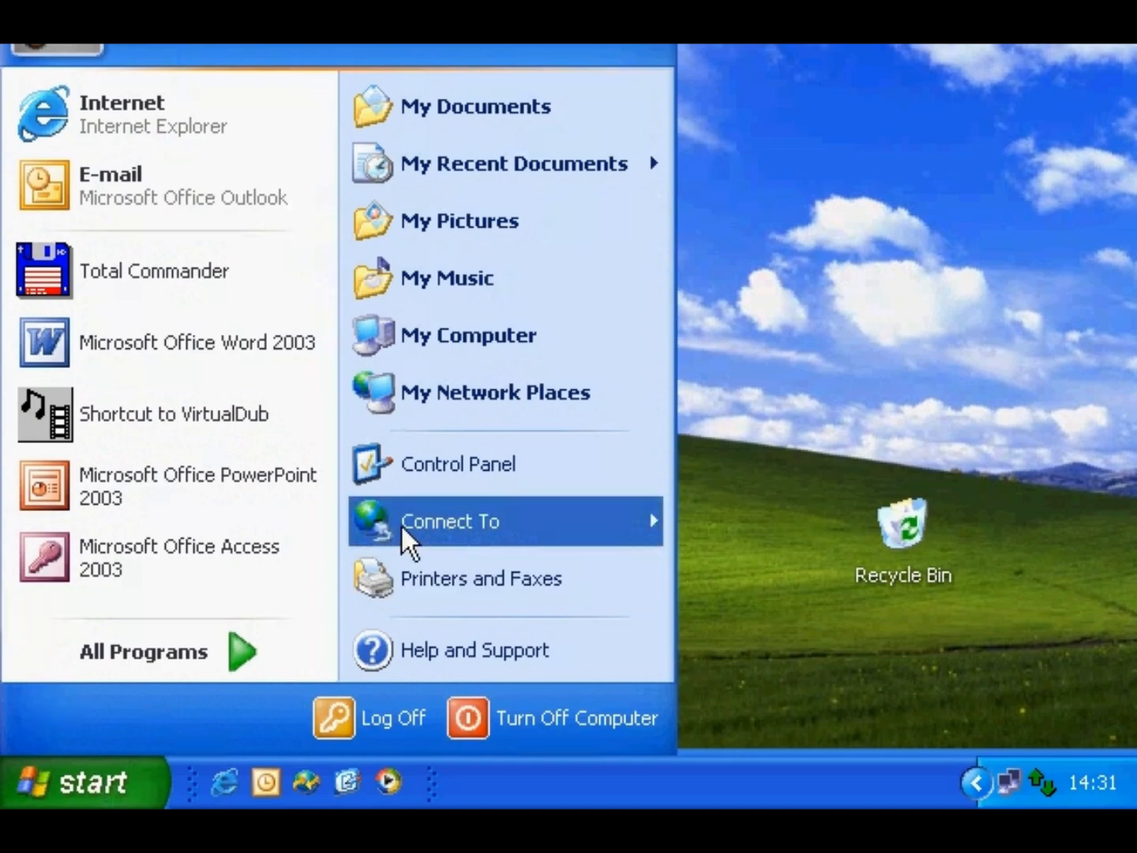
pyautogui.moveTo(618, 526)
pyautogui.click(769, 579)
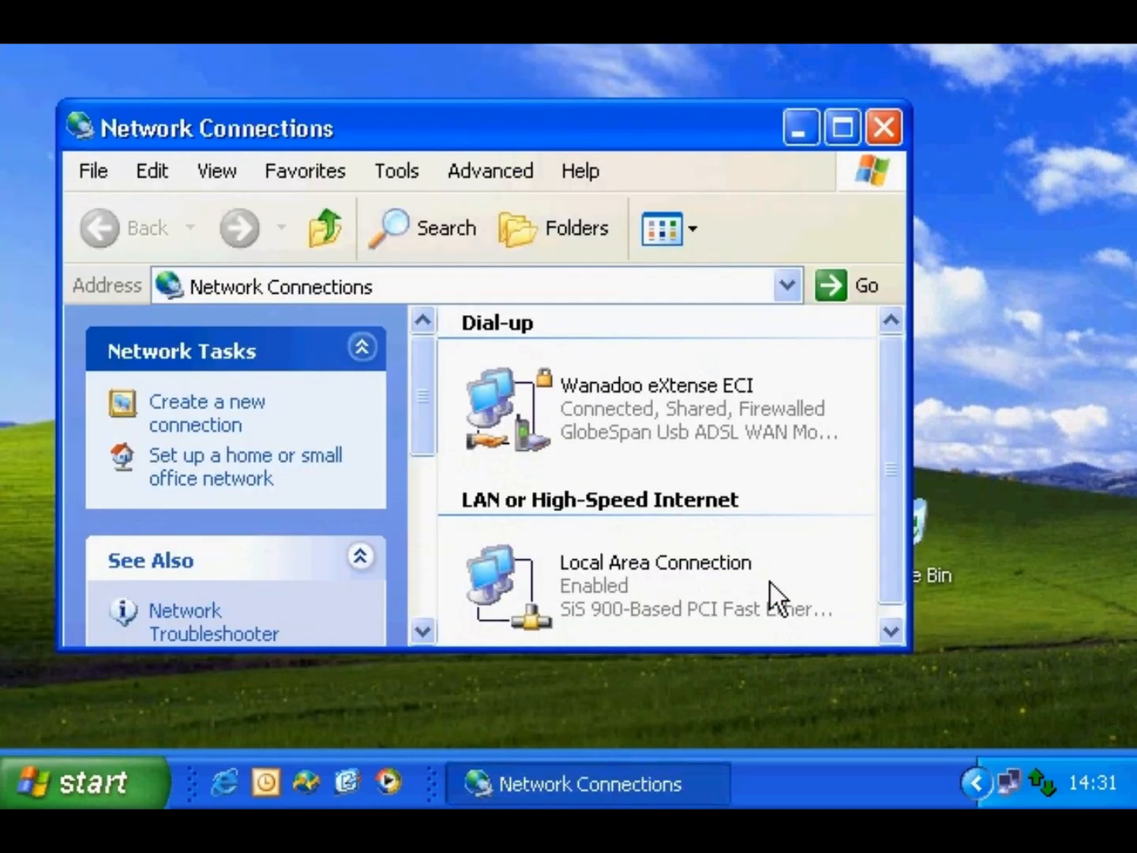
pyautogui.moveTo(721, 651); pyautogui.dragTo(712, 736)
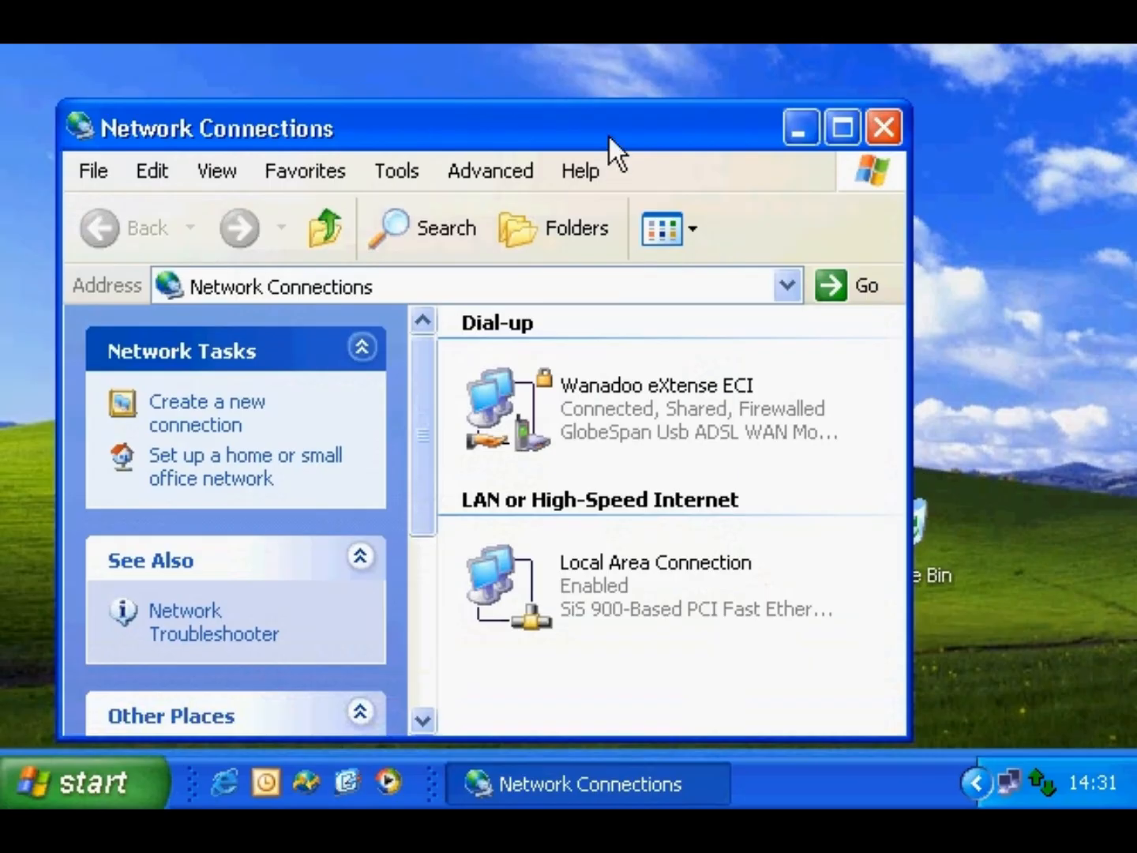
pyautogui.moveTo(607, 133); pyautogui.dragTo(623, 110)
pyautogui.click(622, 373)
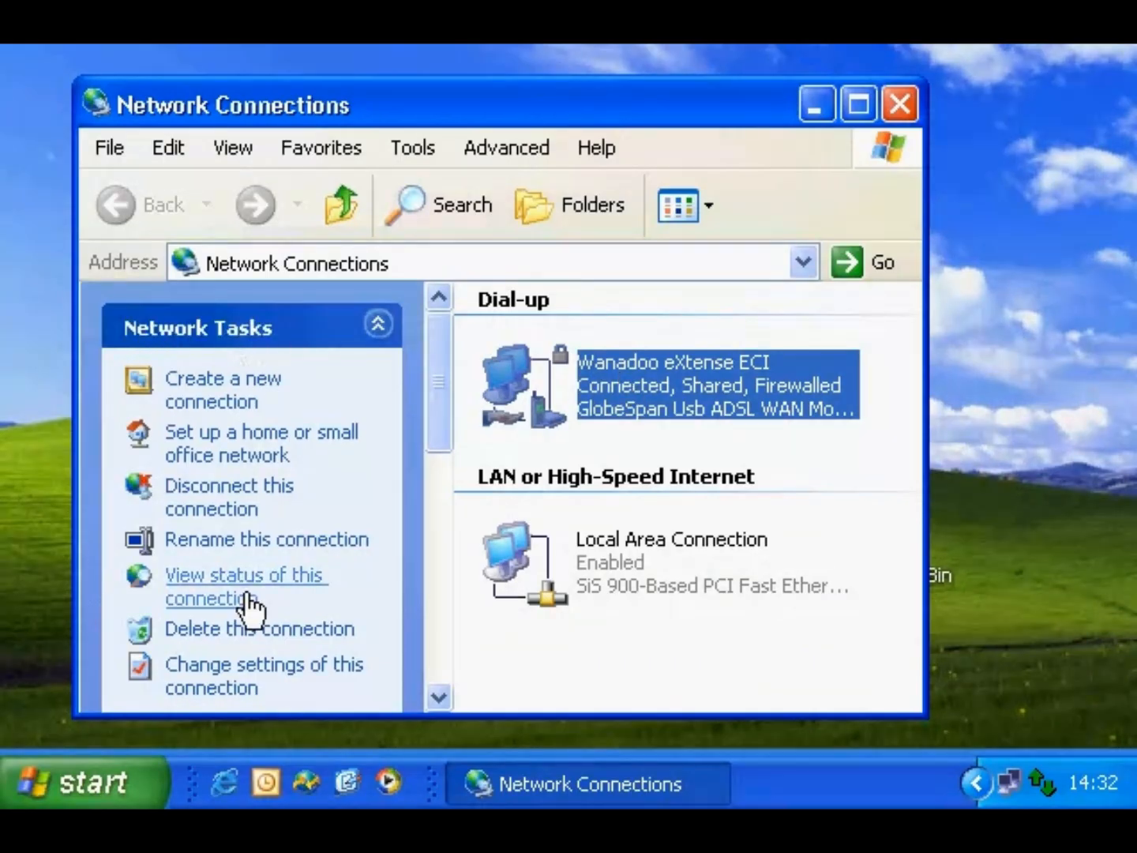
# - Open the Wanadoo eXtense ECI properties and view its Advanced tab firewall and sharing options
pyautogui.click(233, 677)
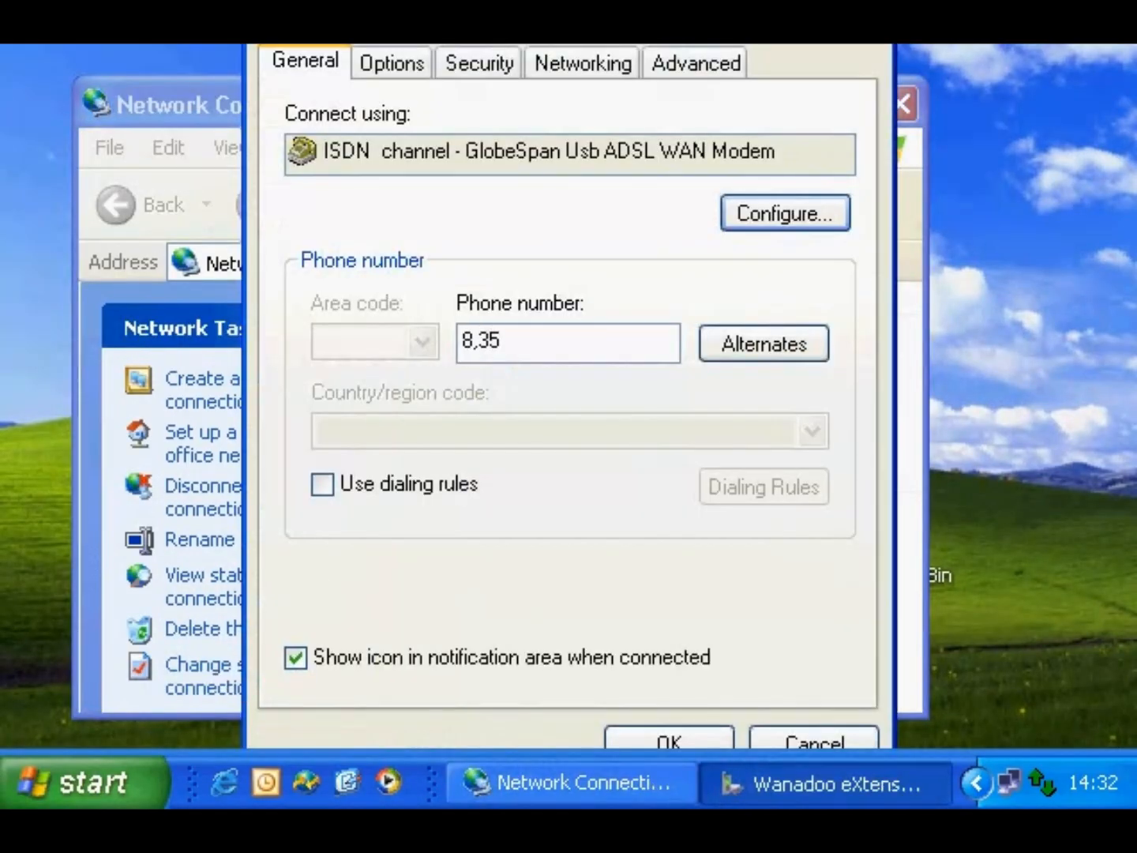
pyautogui.moveTo(541, 0); pyautogui.dragTo(541, 67)
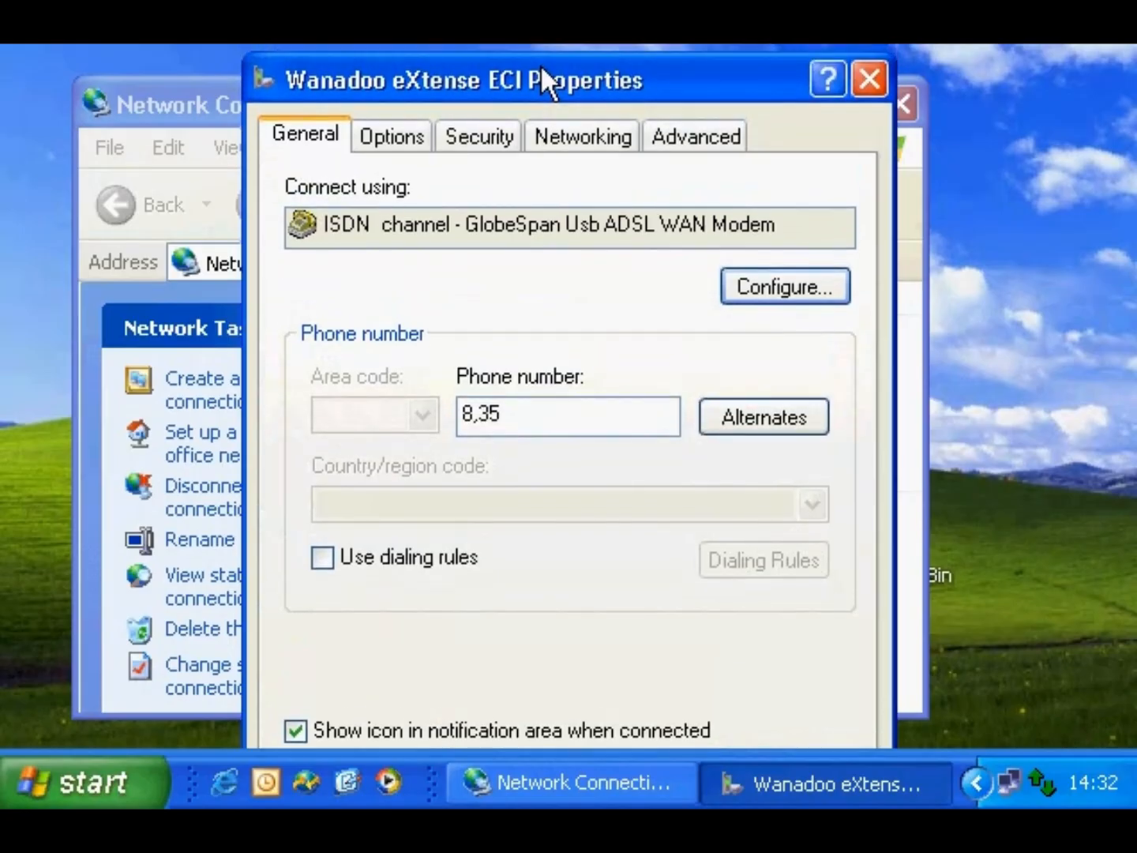
pyautogui.click(667, 134)
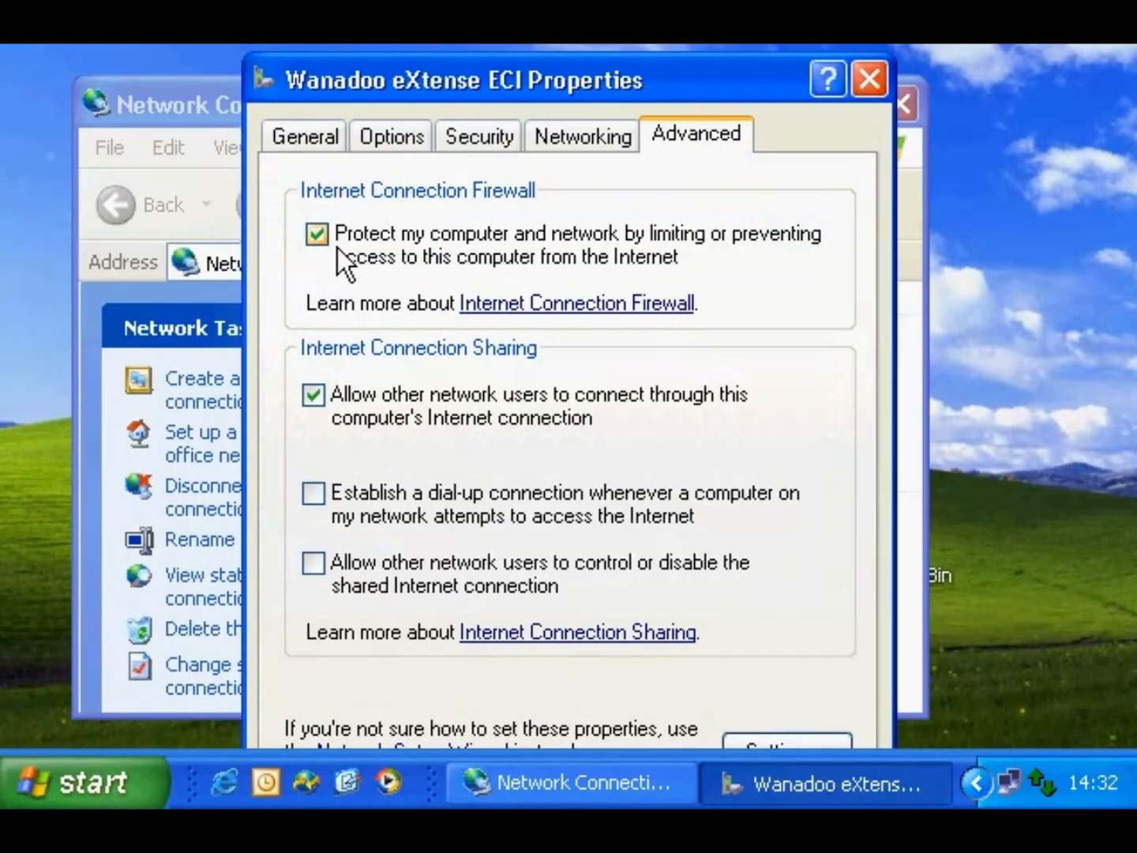
pyautogui.moveTo(558, 68); pyautogui.dragTo(559, 43)
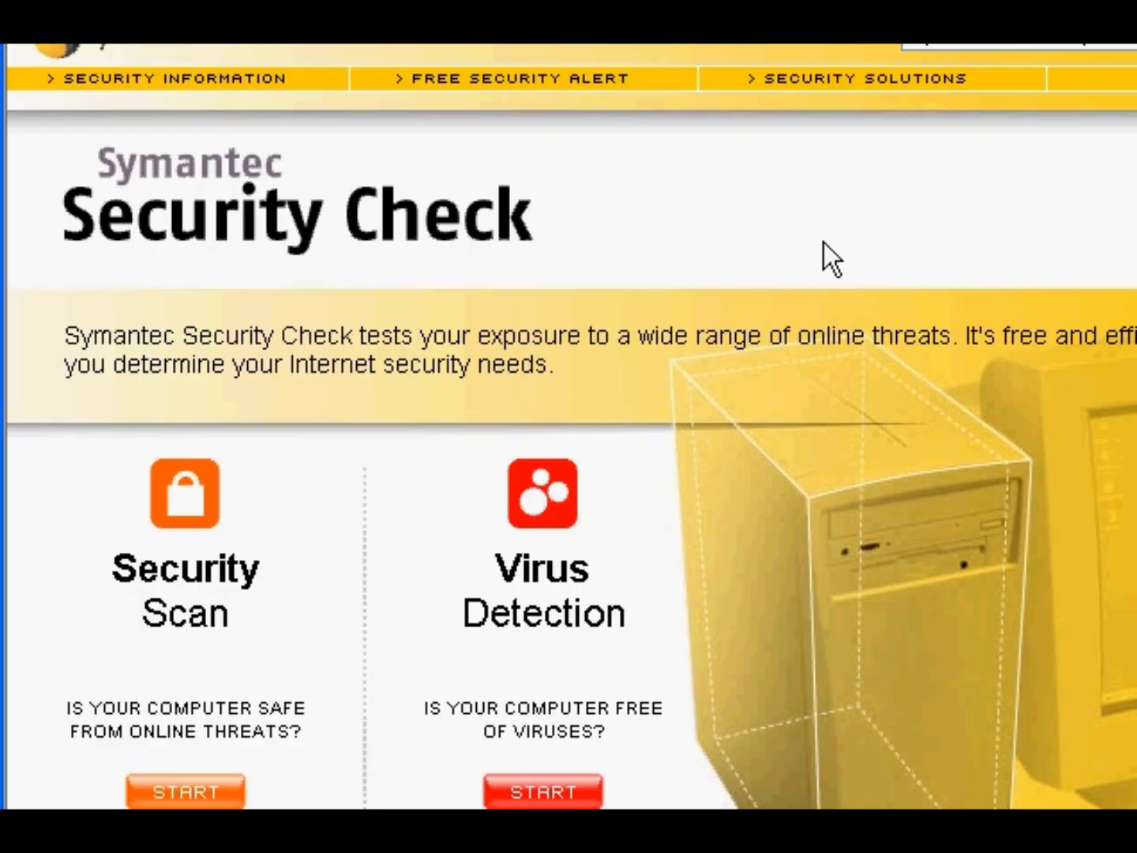
# - Run the Security Scan and view details for Hacker Exposure, Windows Vulnerability, Trojan Horse and Antivirus checks
pyautogui.click(196, 788)
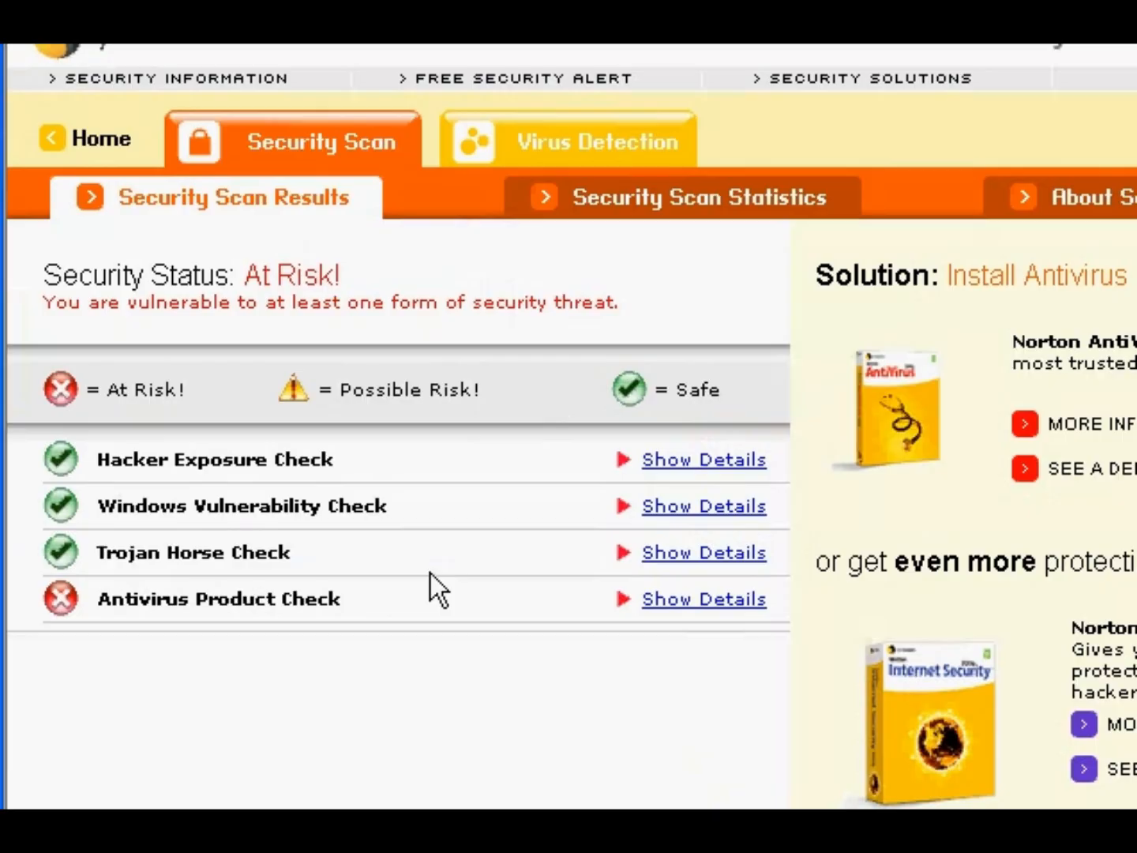
pyautogui.click(700, 461)
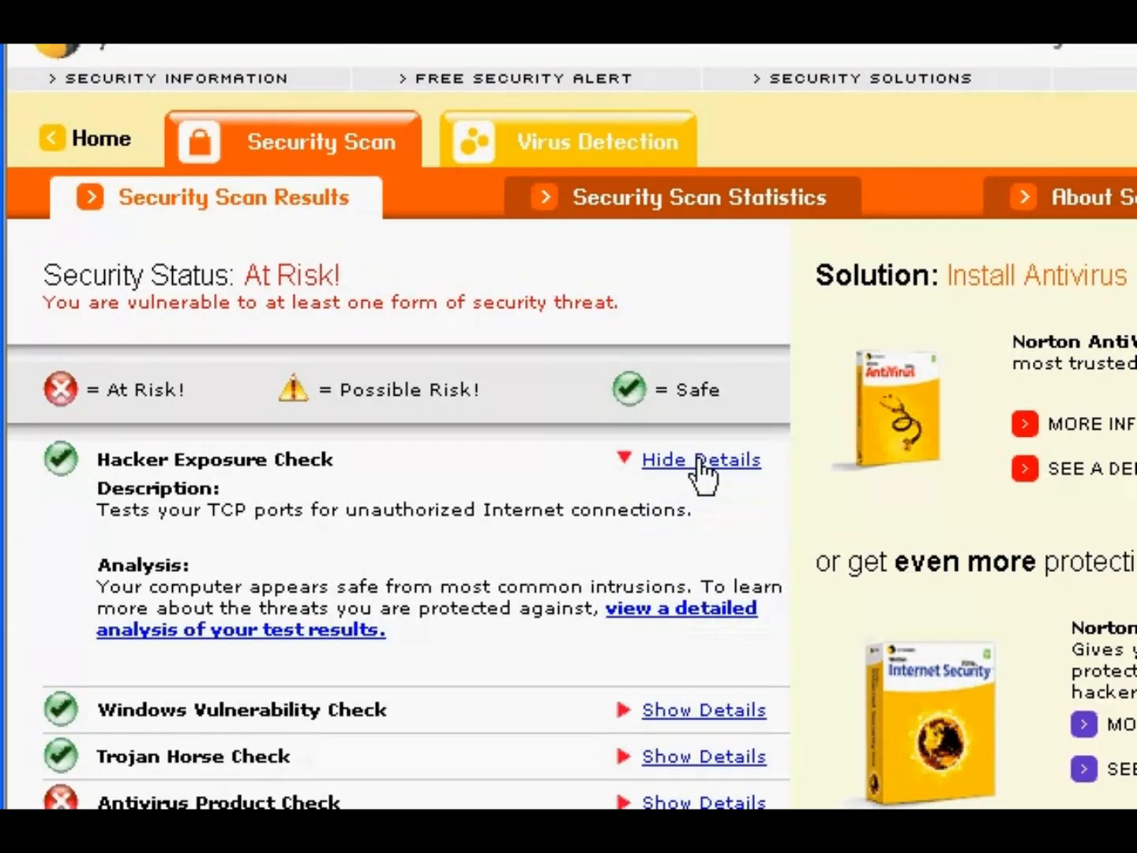
pyautogui.click(700, 461)
pyautogui.click(694, 508)
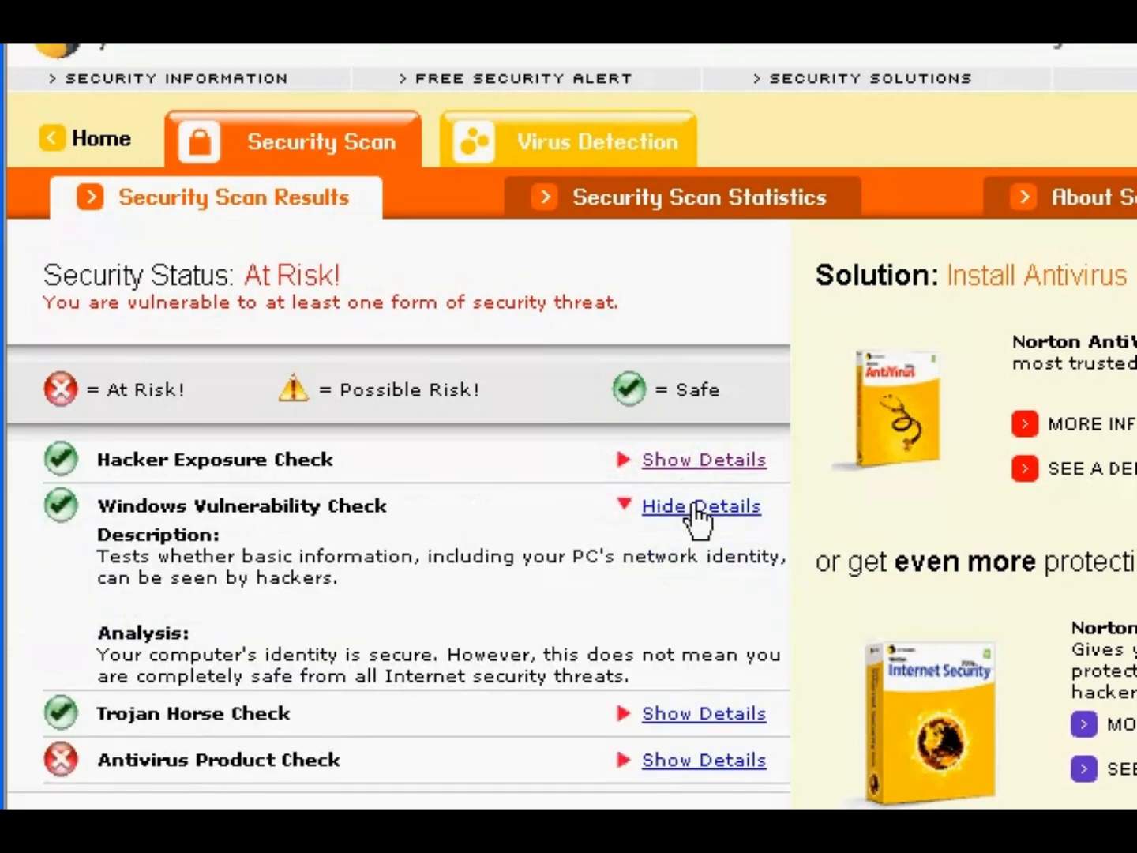
pyautogui.click(695, 508)
pyautogui.click(695, 555)
pyautogui.click(695, 554)
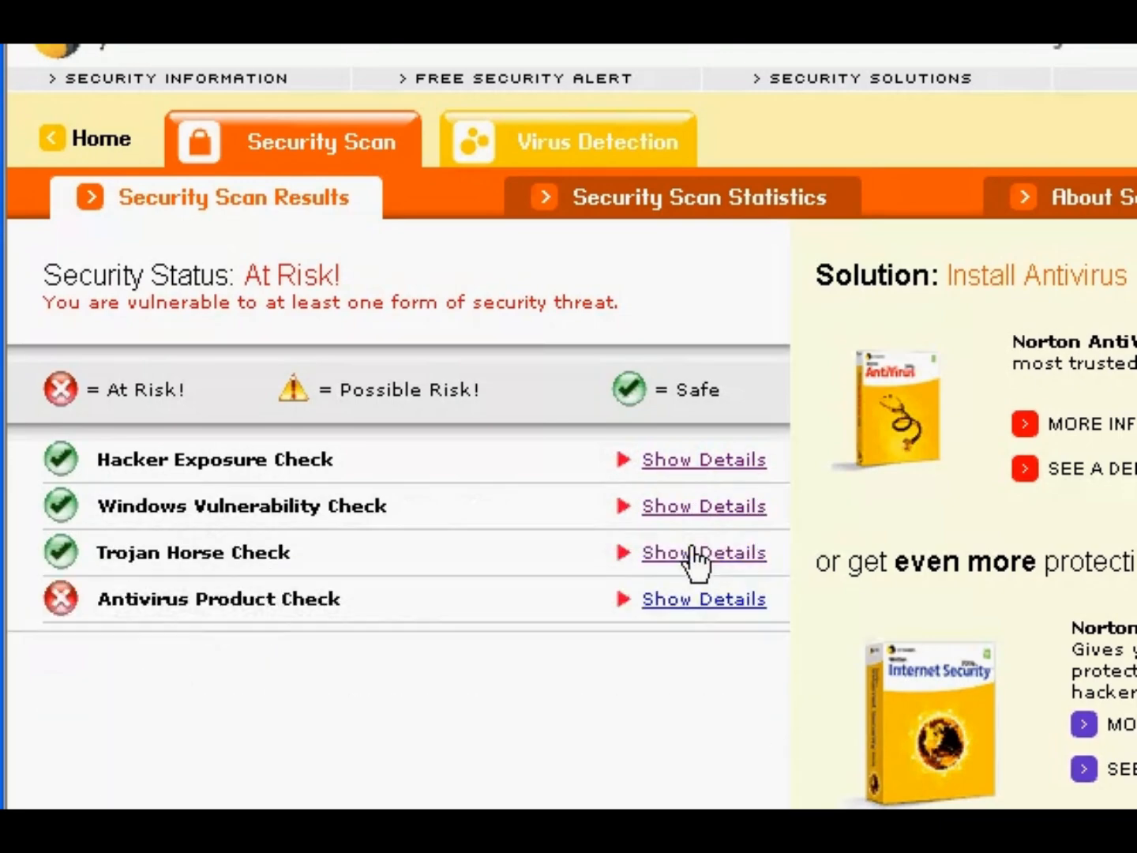
pyautogui.click(680, 601)
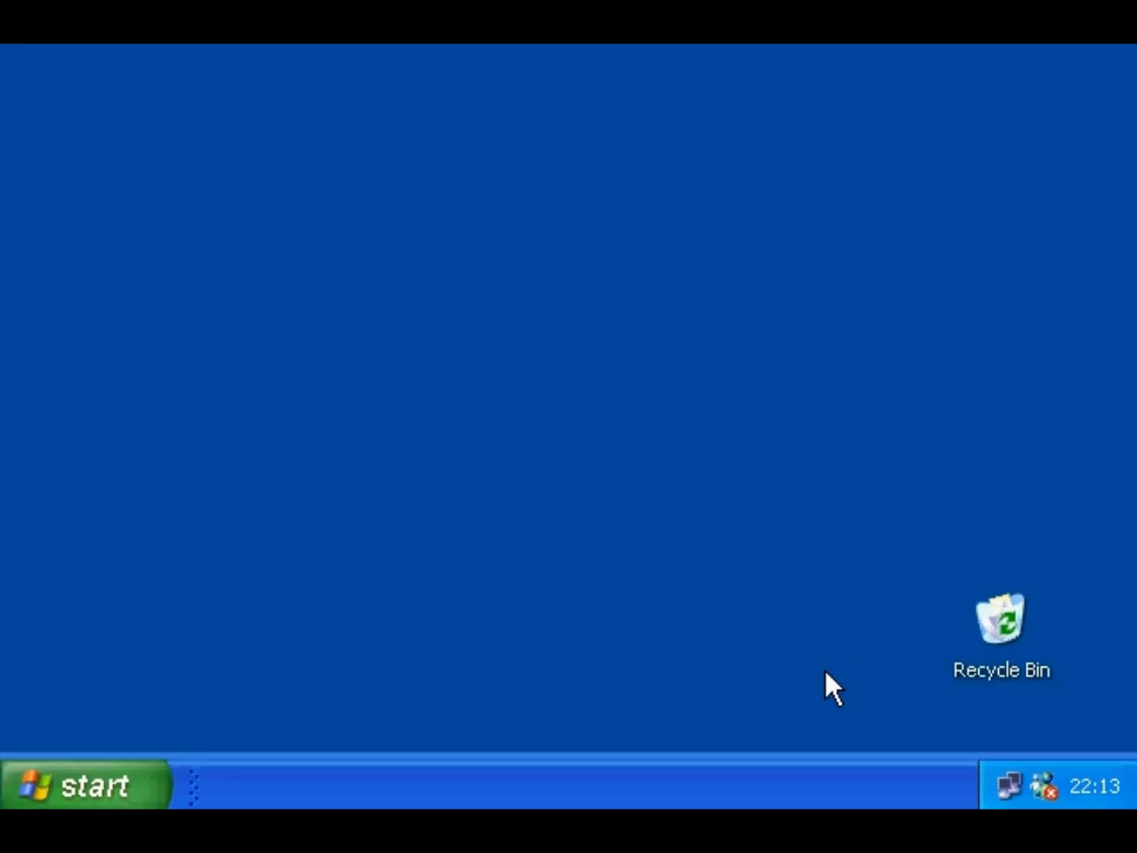
# - Launch Sound Recorder from Accessories > Entertainment and open its Edit > Audio Properties
pyautogui.click(95, 790)
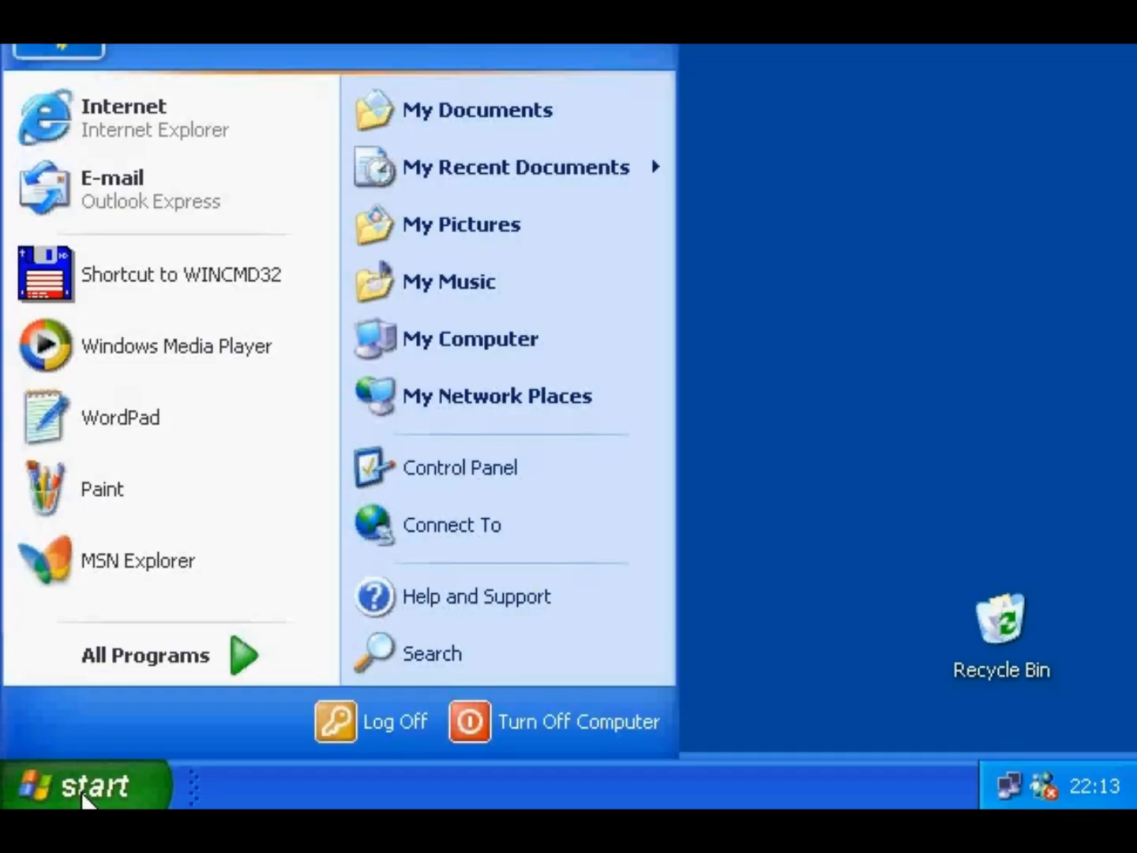
pyautogui.moveTo(97, 663)
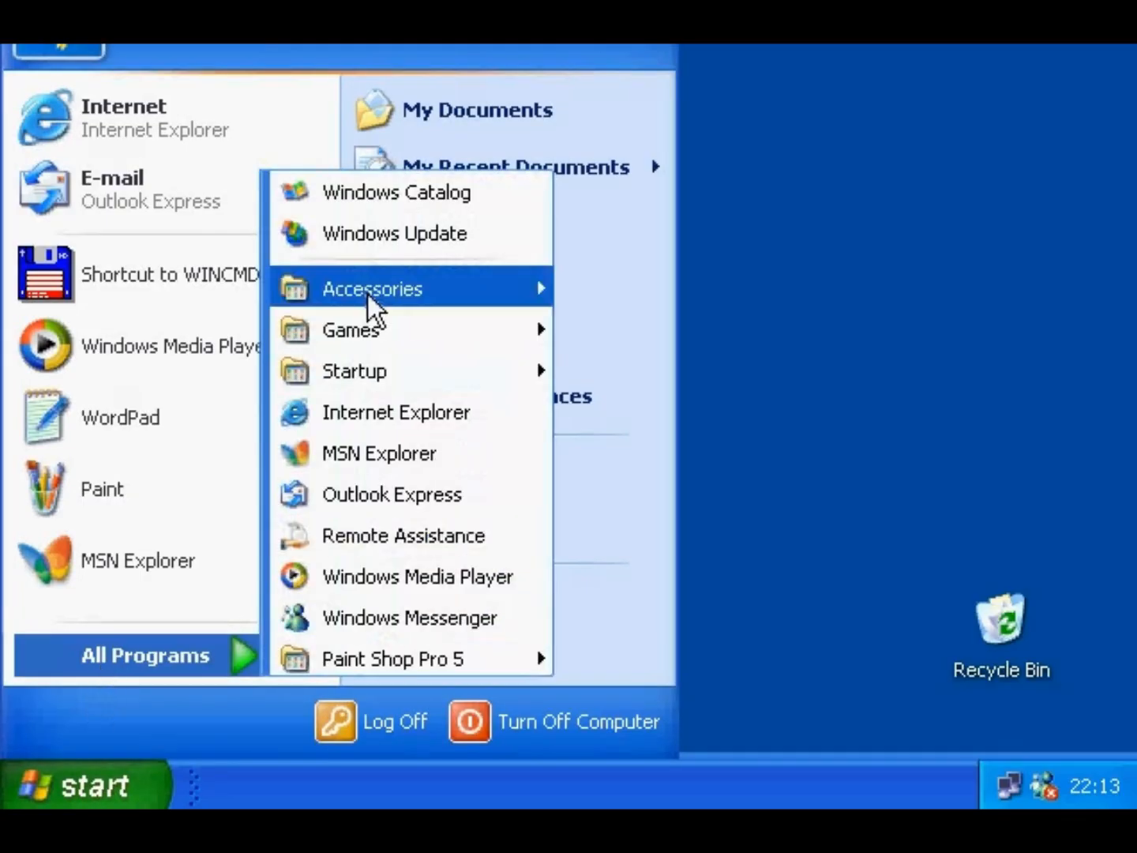
pyautogui.moveTo(368, 292)
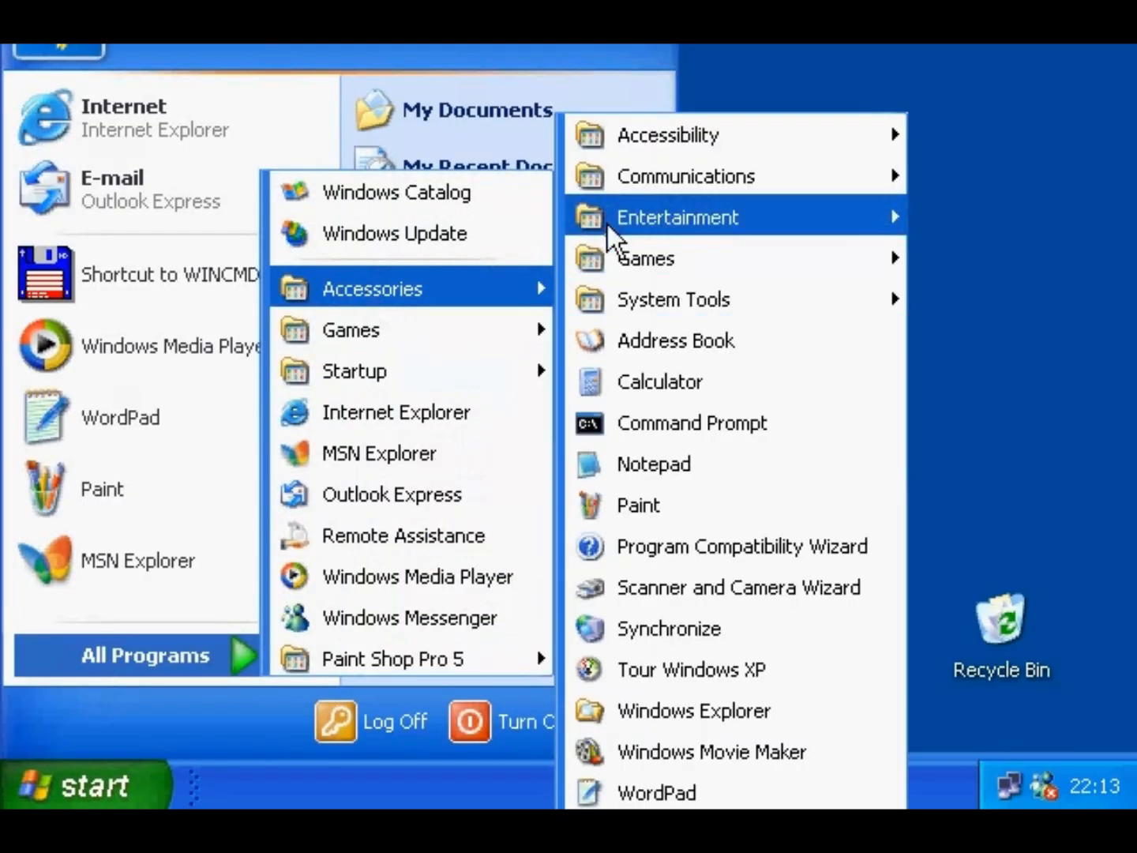
pyautogui.moveTo(608, 224)
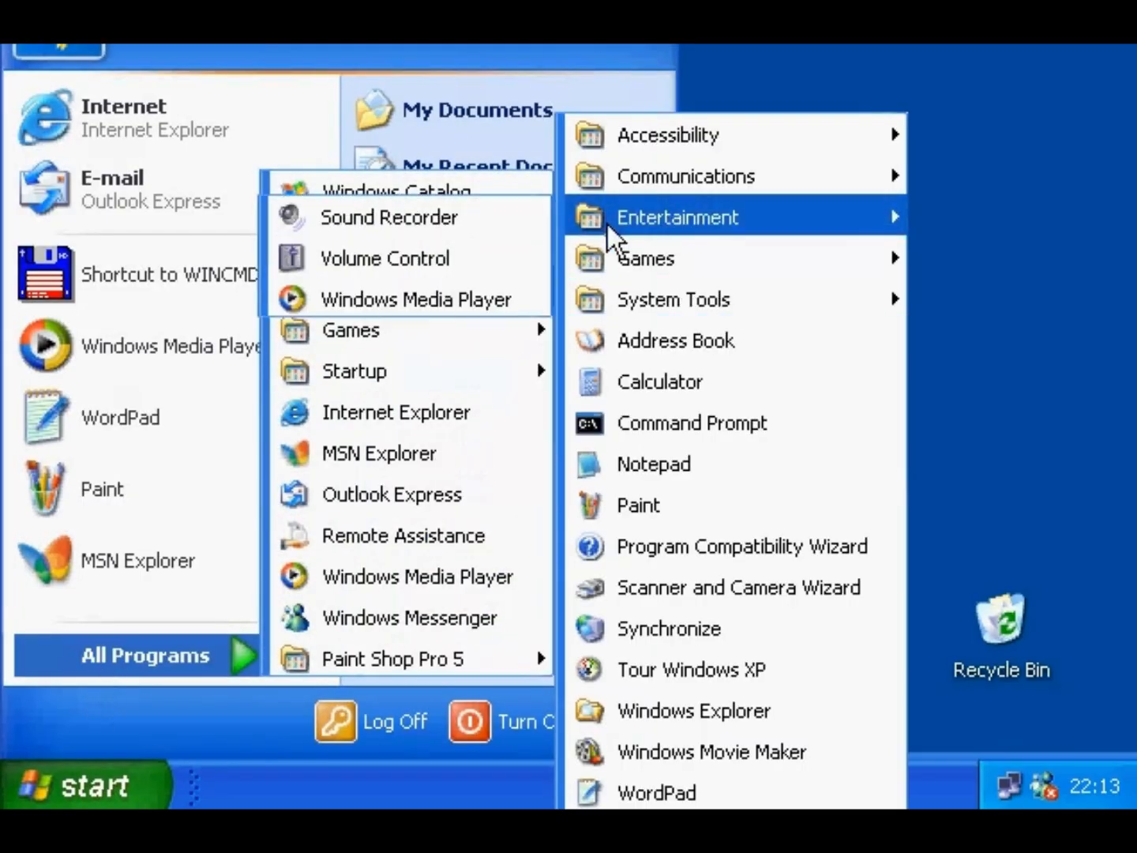
pyautogui.click(469, 216)
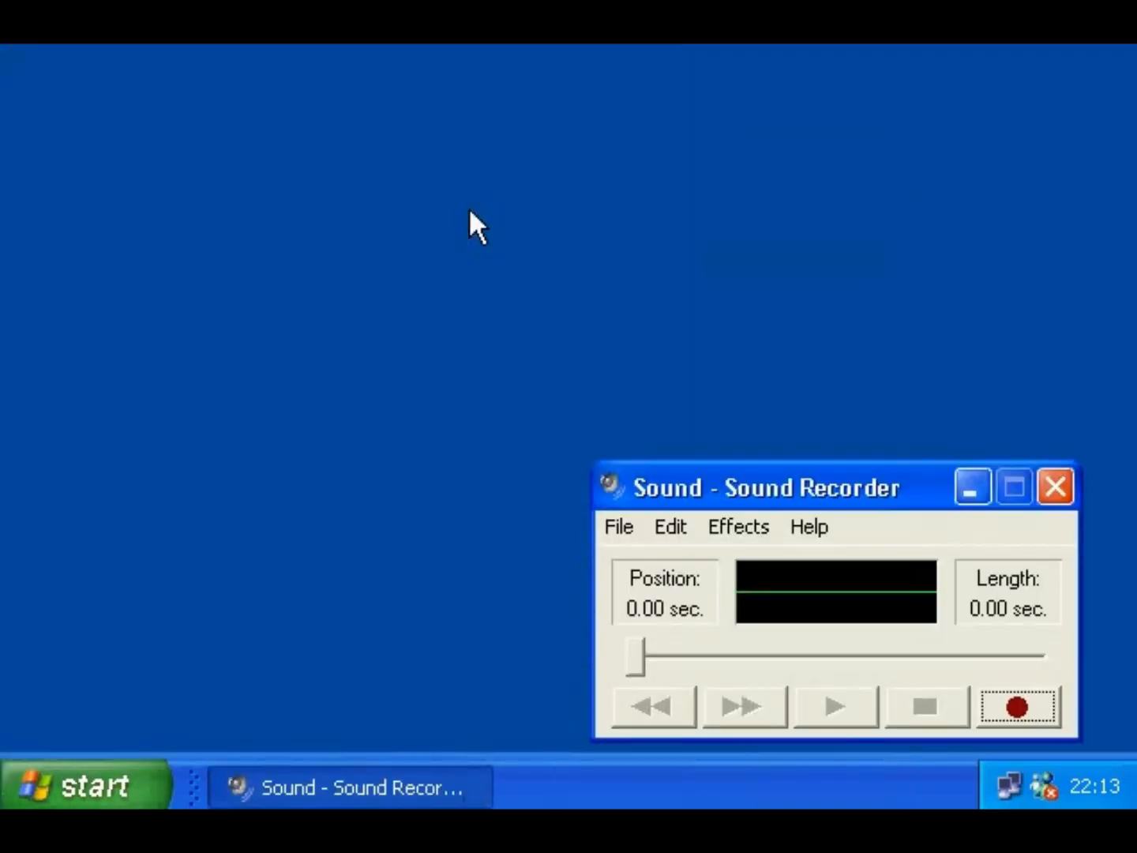
pyautogui.click(663, 528)
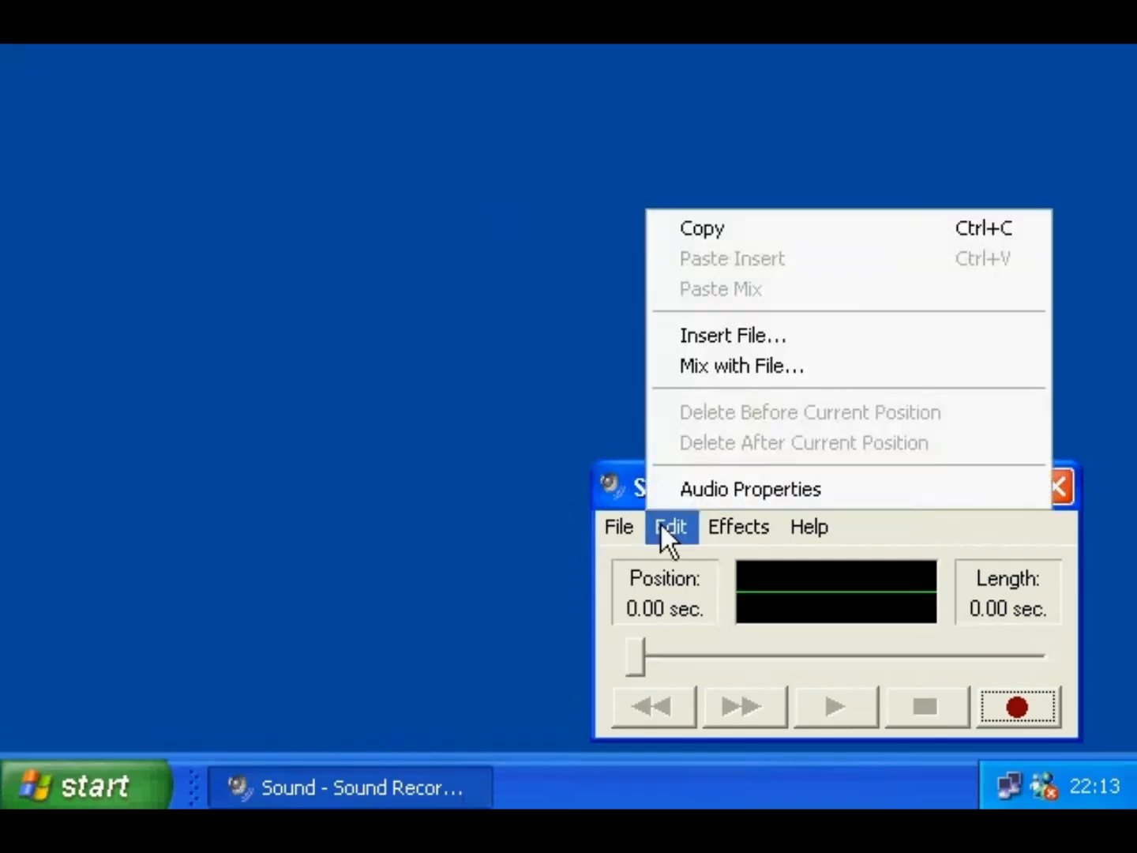
pyautogui.click(676, 489)
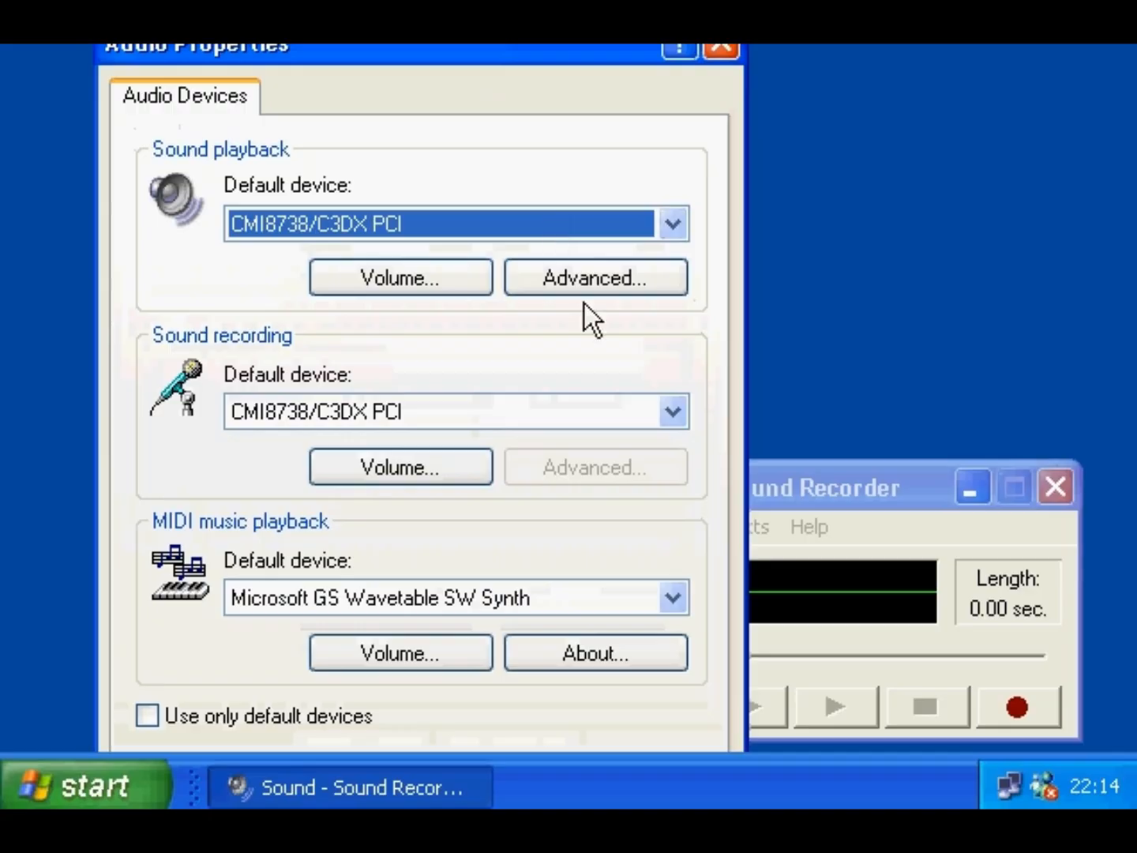
# - In Advanced Audio Properties Performance, try sample rate conversion up to Best, then return it to Good
pyautogui.click(587, 283)
pyautogui.click(330, 39)
pyautogui.moveTo(395, 44); pyautogui.dragTo(416, 48)
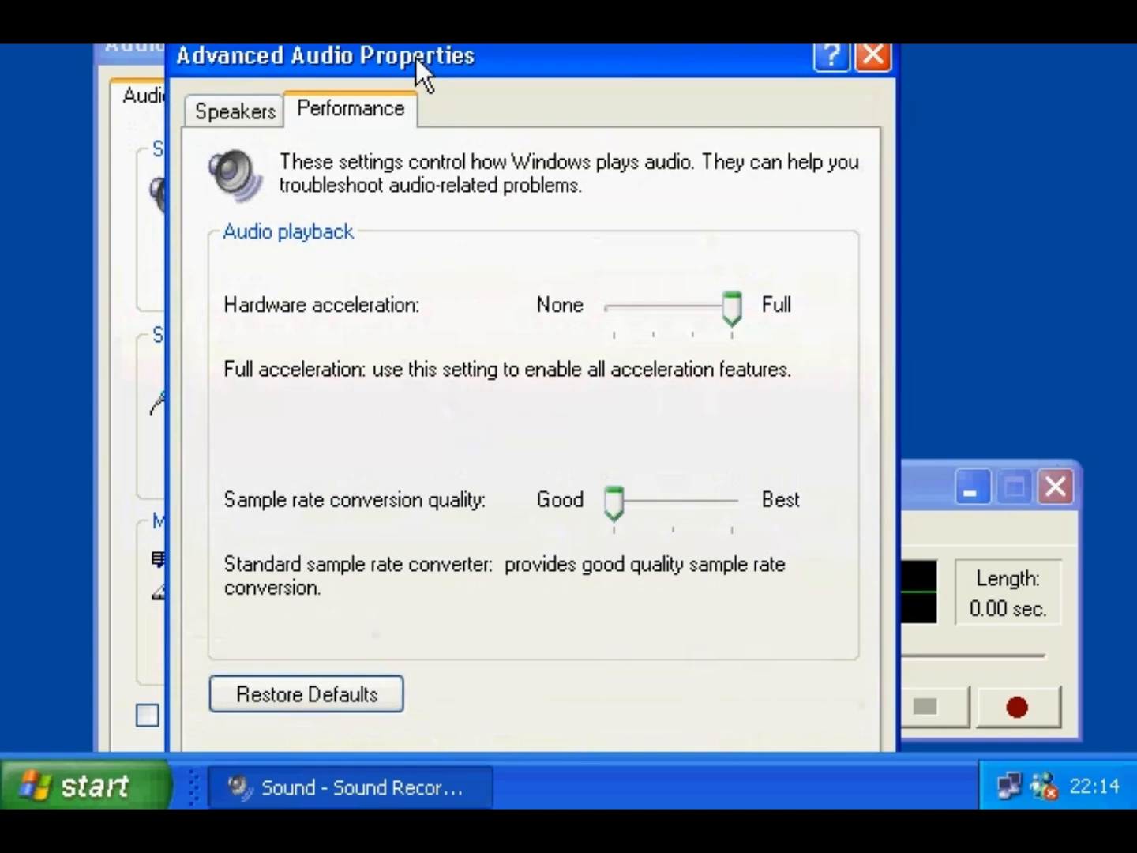
pyautogui.click(682, 521)
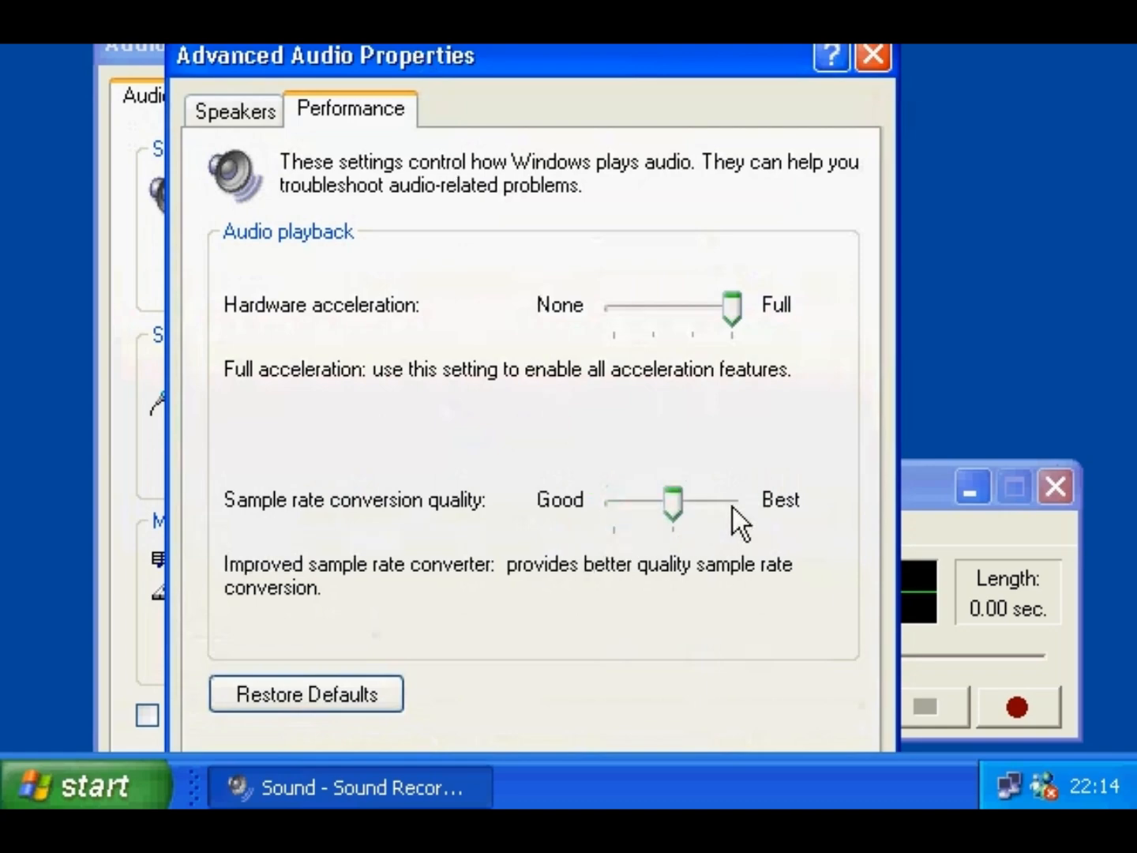
pyautogui.click(734, 521)
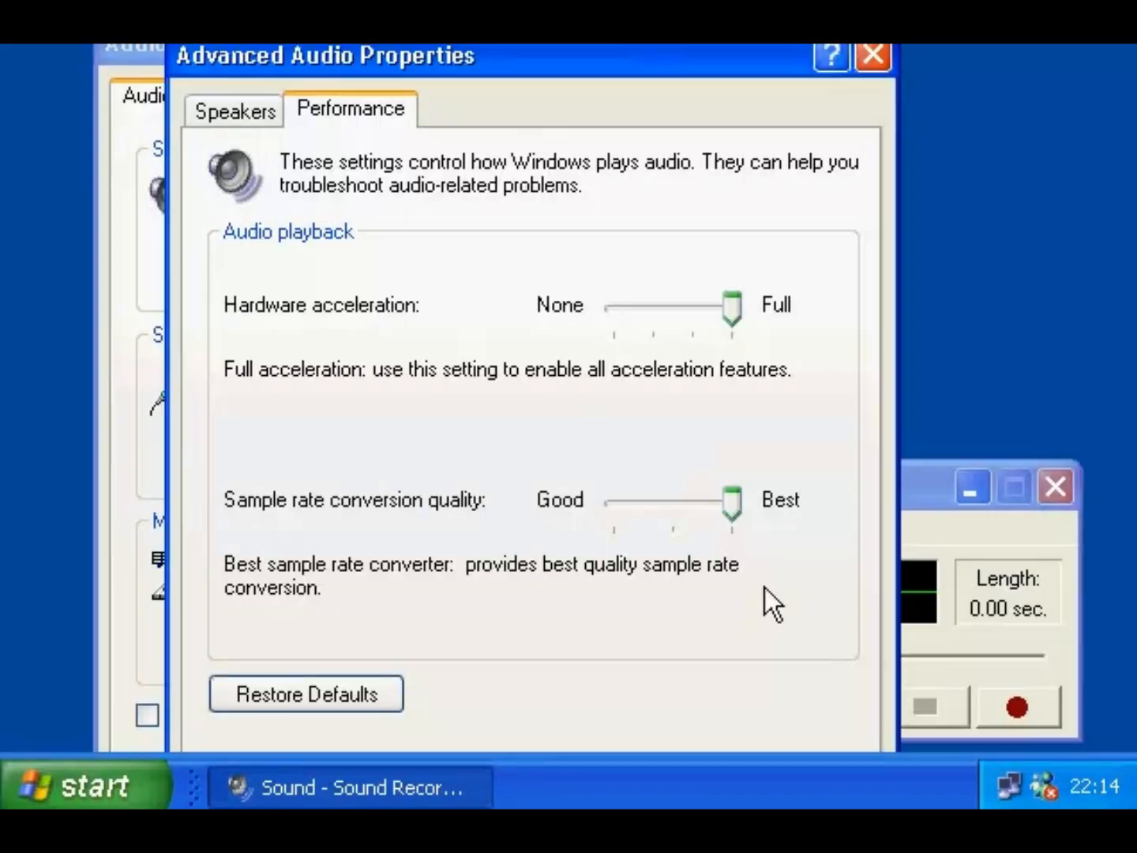
pyautogui.click(687, 516)
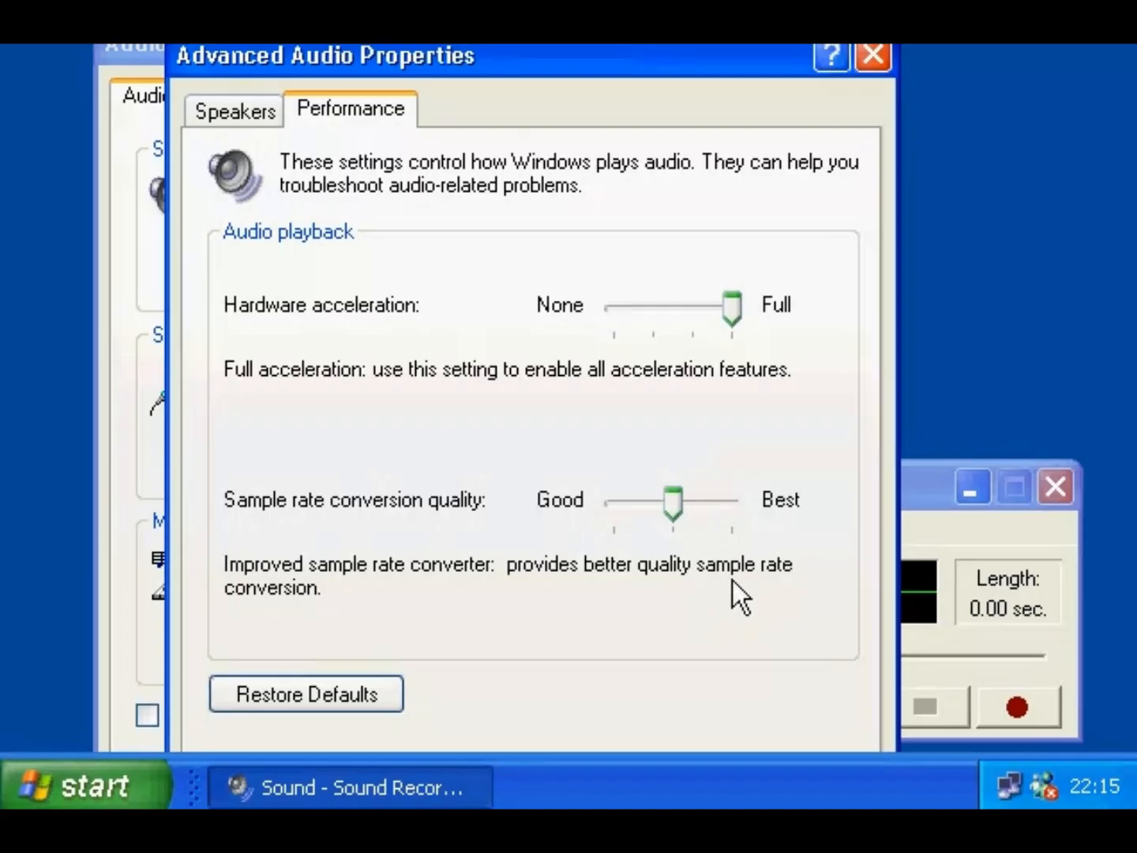
pyautogui.click(618, 507)
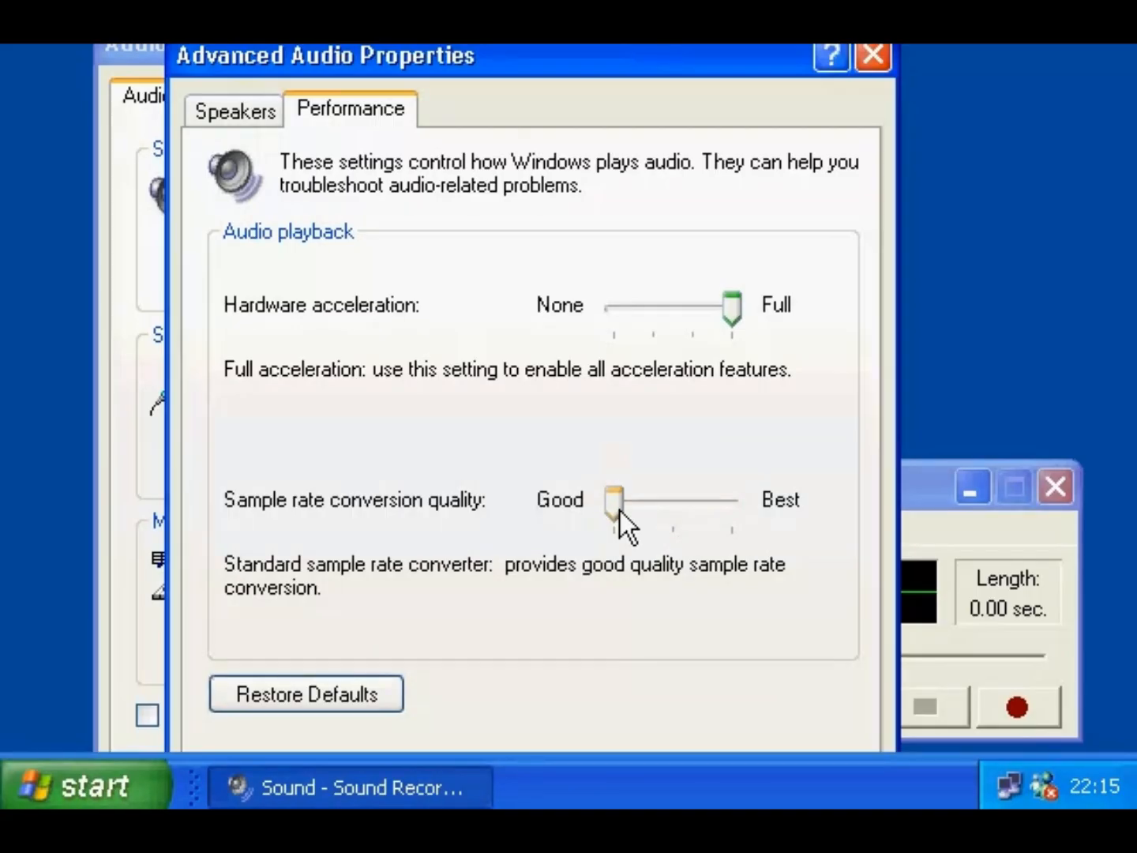
# - Accept the Good sample rate setting and close both audio properties dialogs
pyautogui.moveTo(685, 63); pyautogui.dragTo(649, 0)
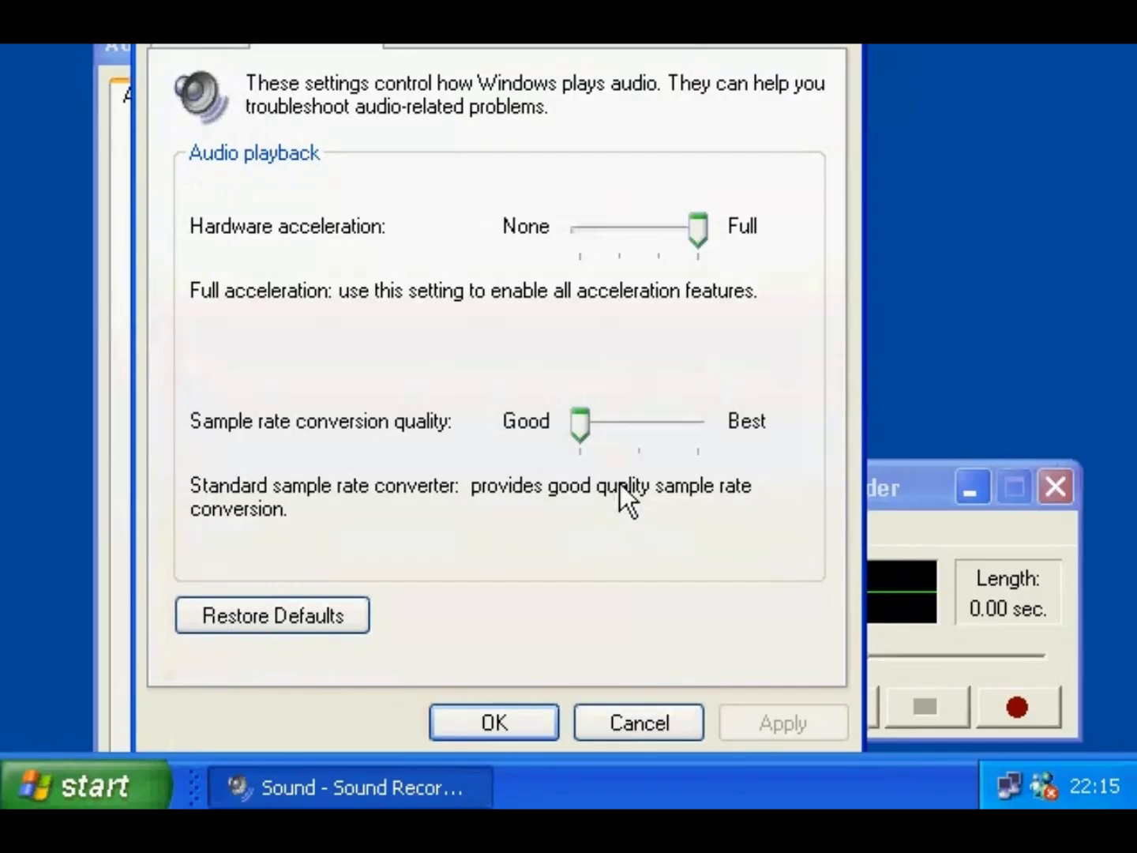
pyautogui.click(479, 736)
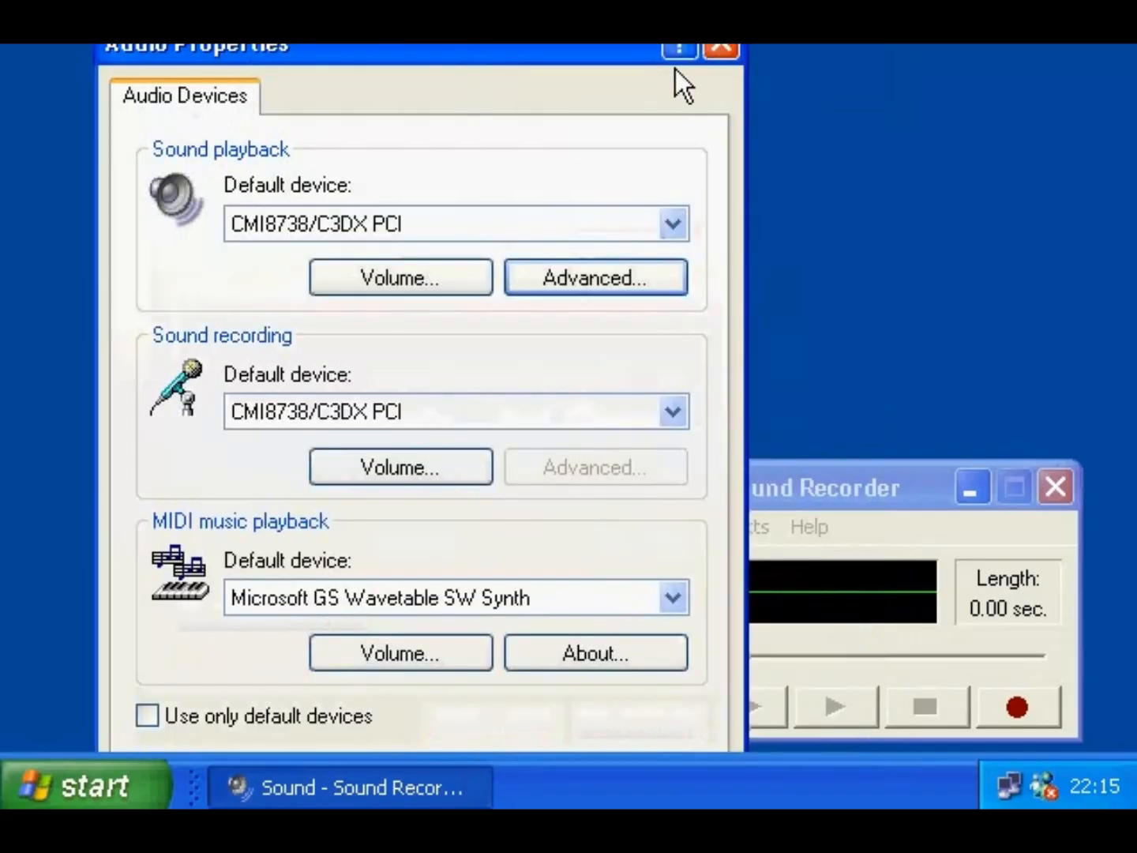
pyautogui.click(721, 46)
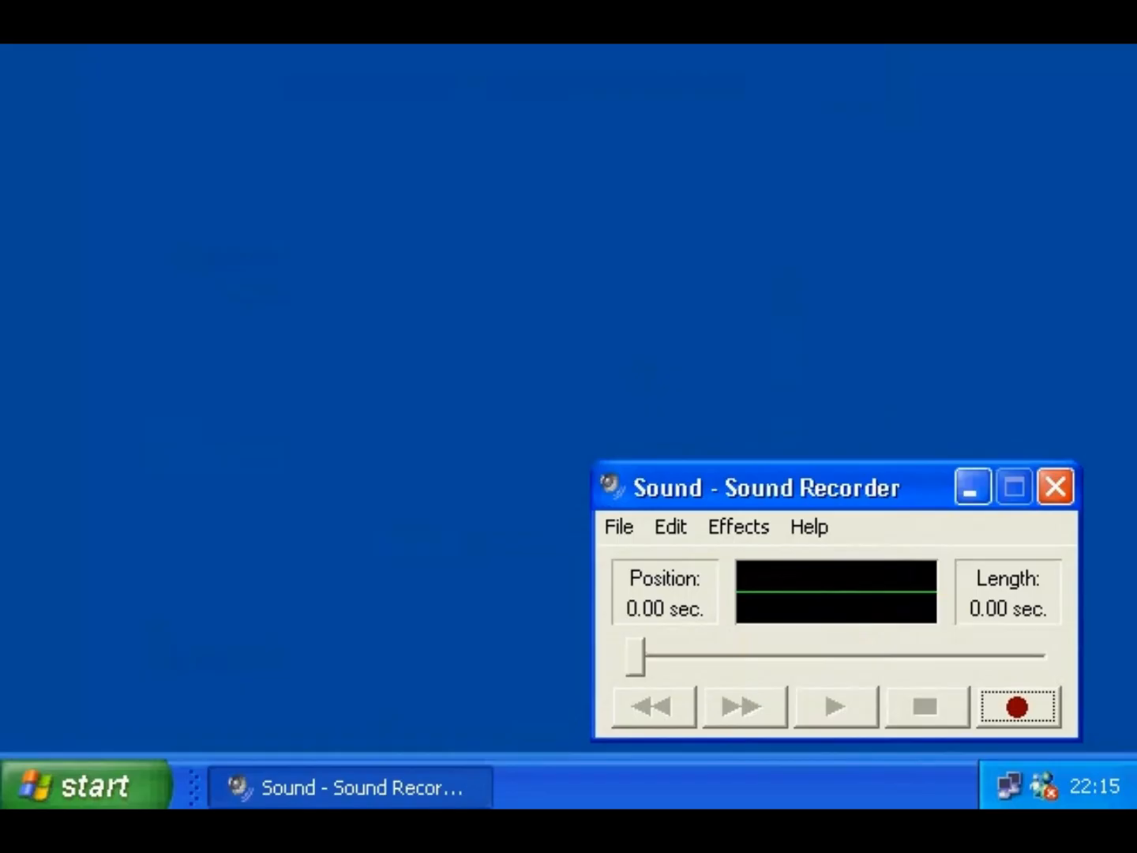
# - Record a 5.25-second clip, look through Effects, and move the position back to 0.53 seconds
pyautogui.click(1001, 708)
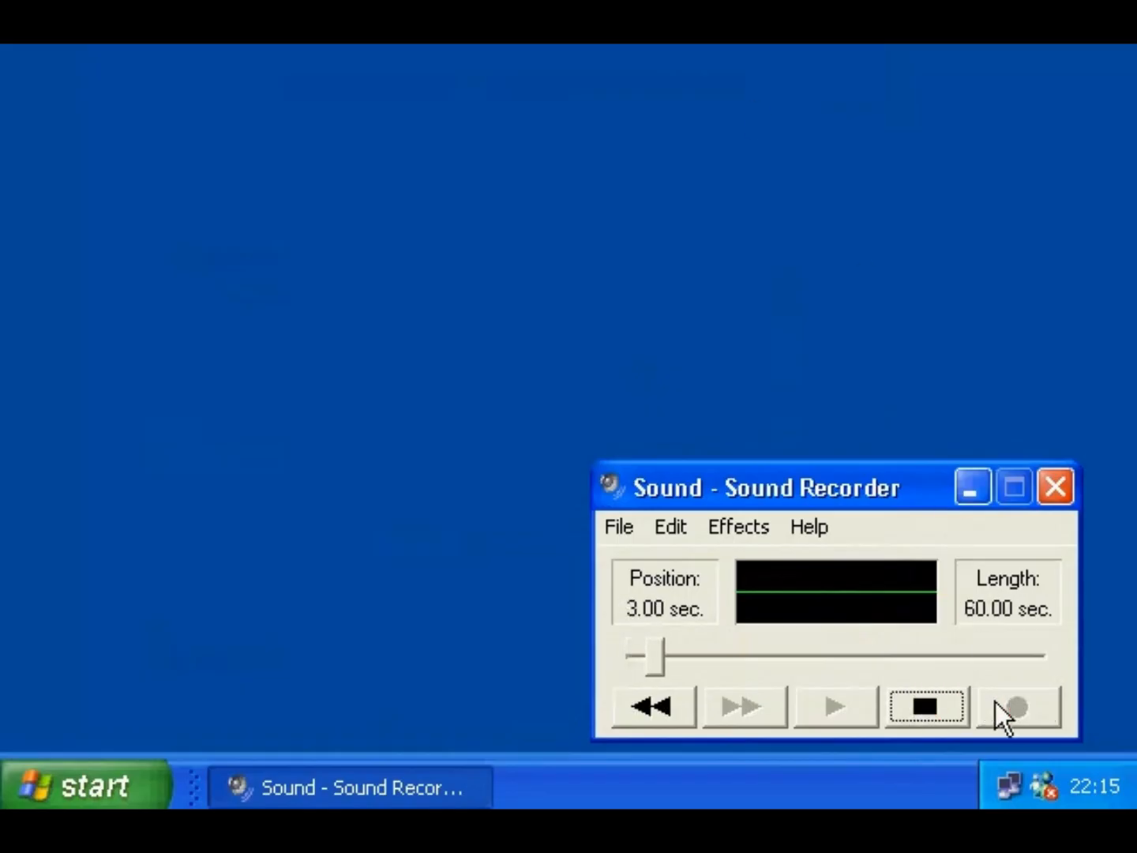
pyautogui.click(932, 702)
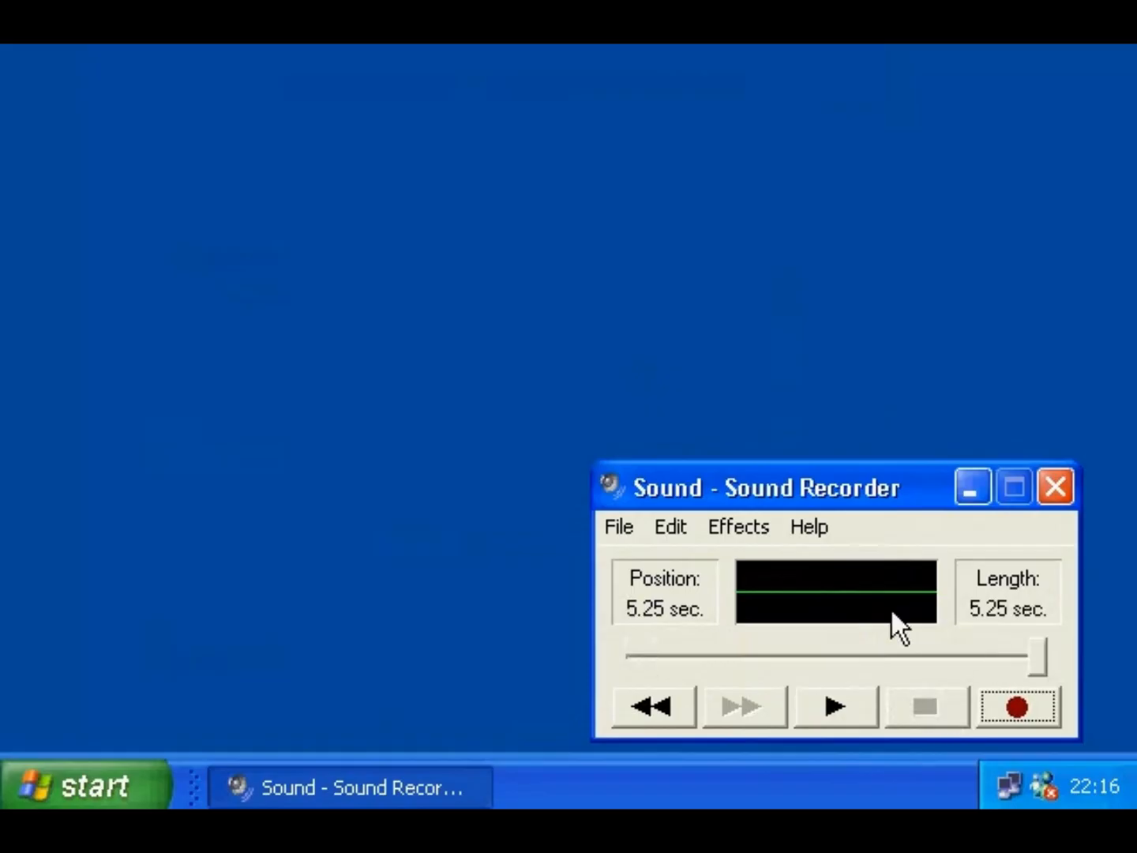
pyautogui.click(757, 530)
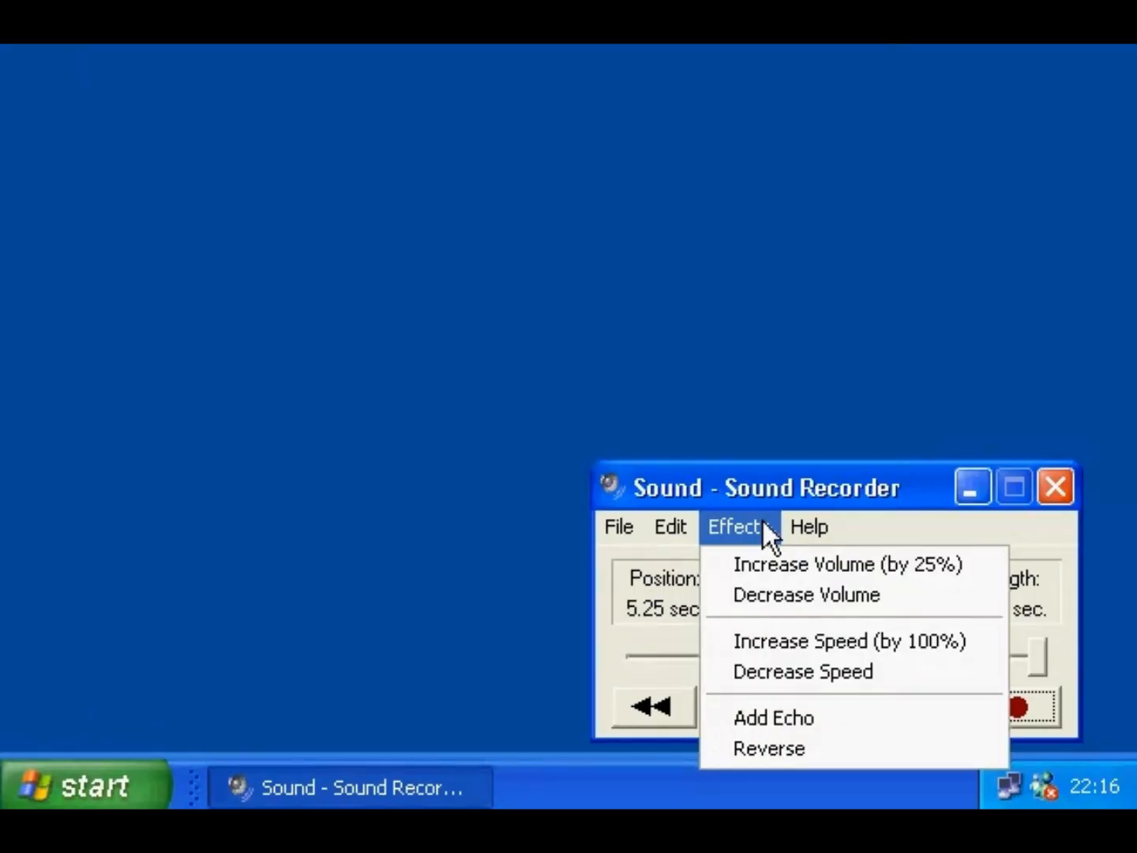
pyautogui.click(788, 483)
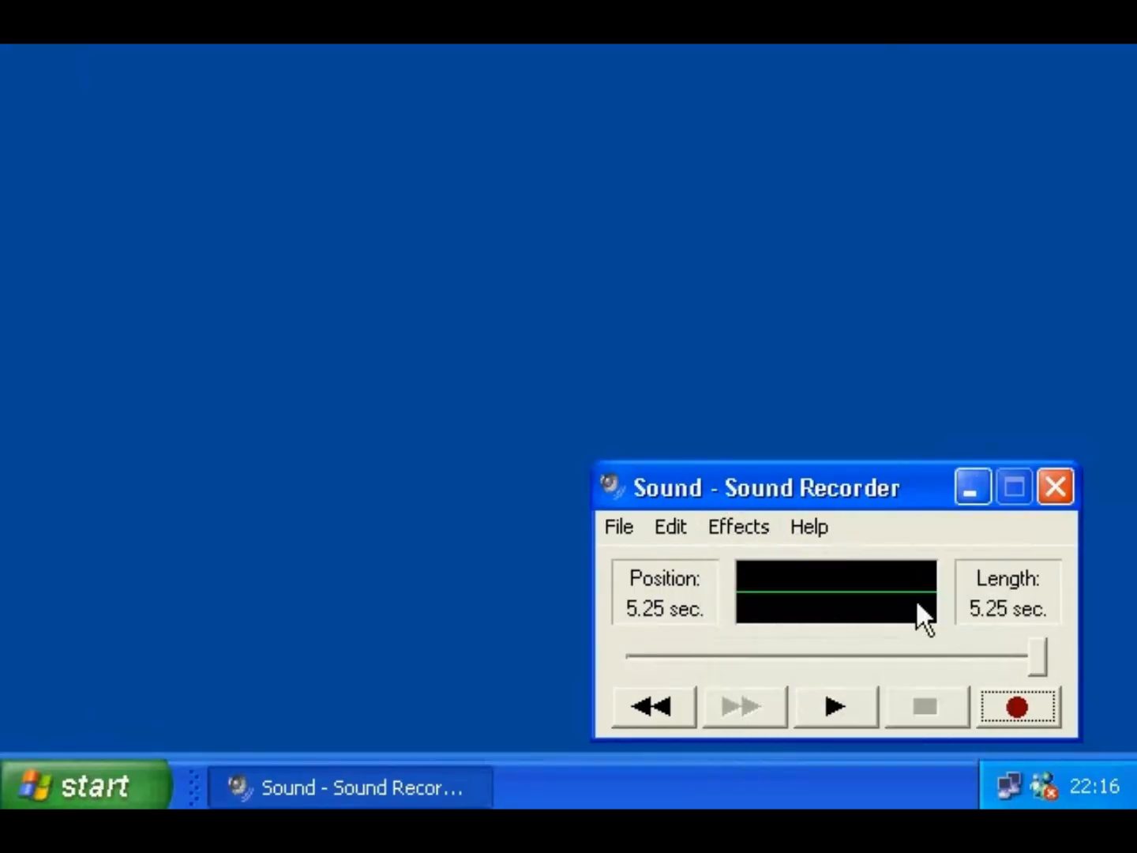
pyautogui.moveTo(1033, 661); pyautogui.dragTo(673, 651)
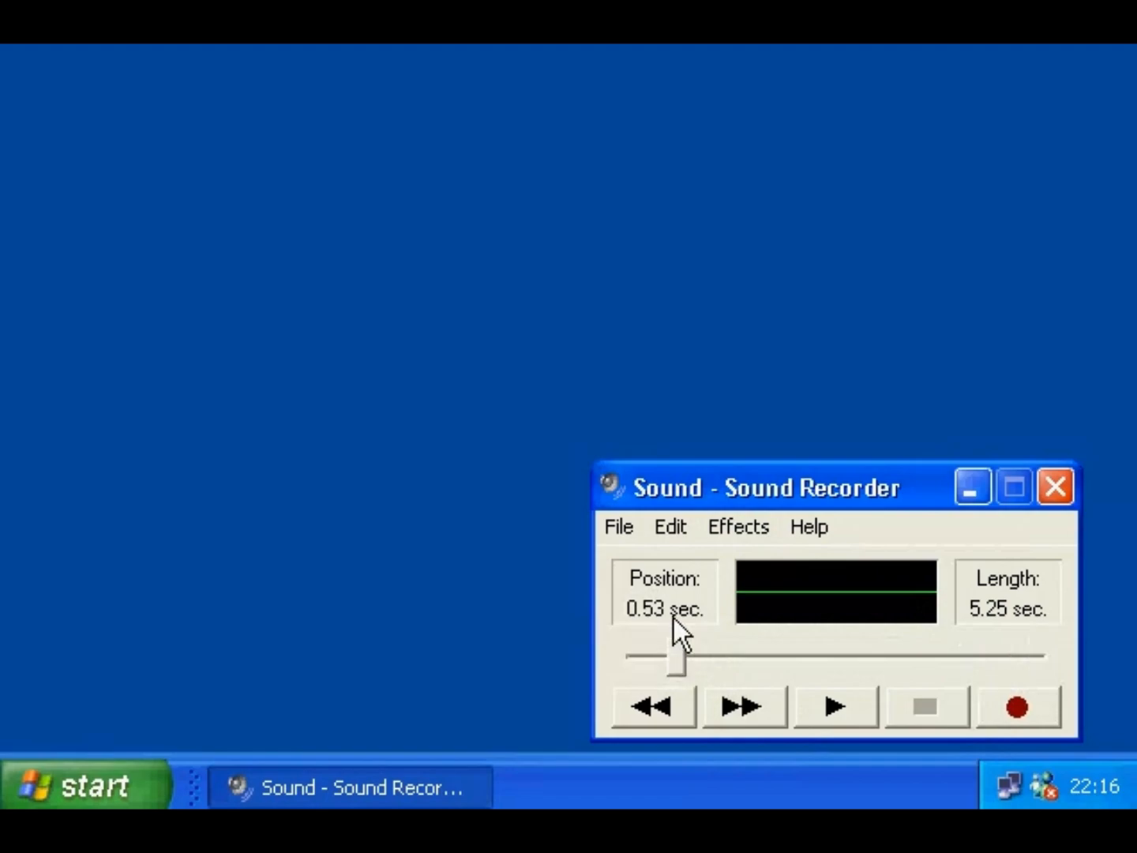
# - Delete the sound after the current position, then browse the Edit and File menus
pyautogui.click(663, 529)
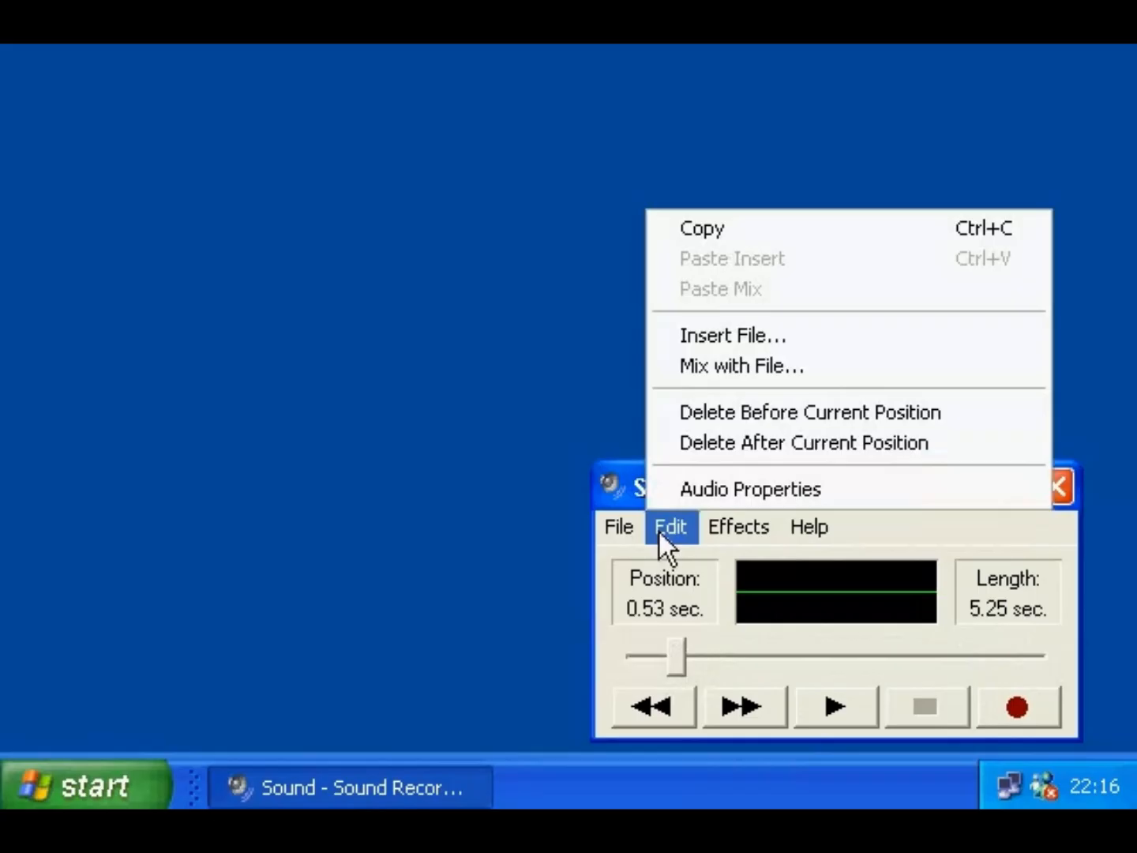
pyautogui.click(669, 443)
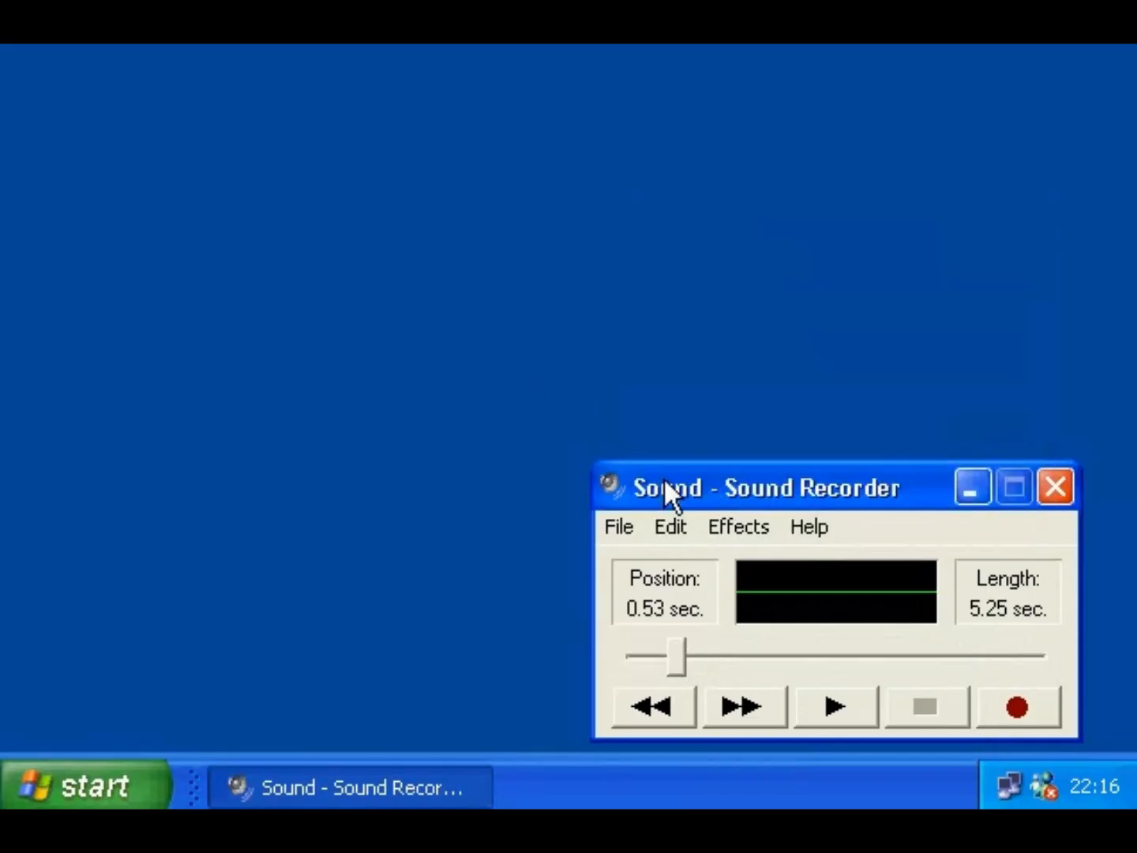
pyautogui.click(664, 526)
pyautogui.click(660, 522)
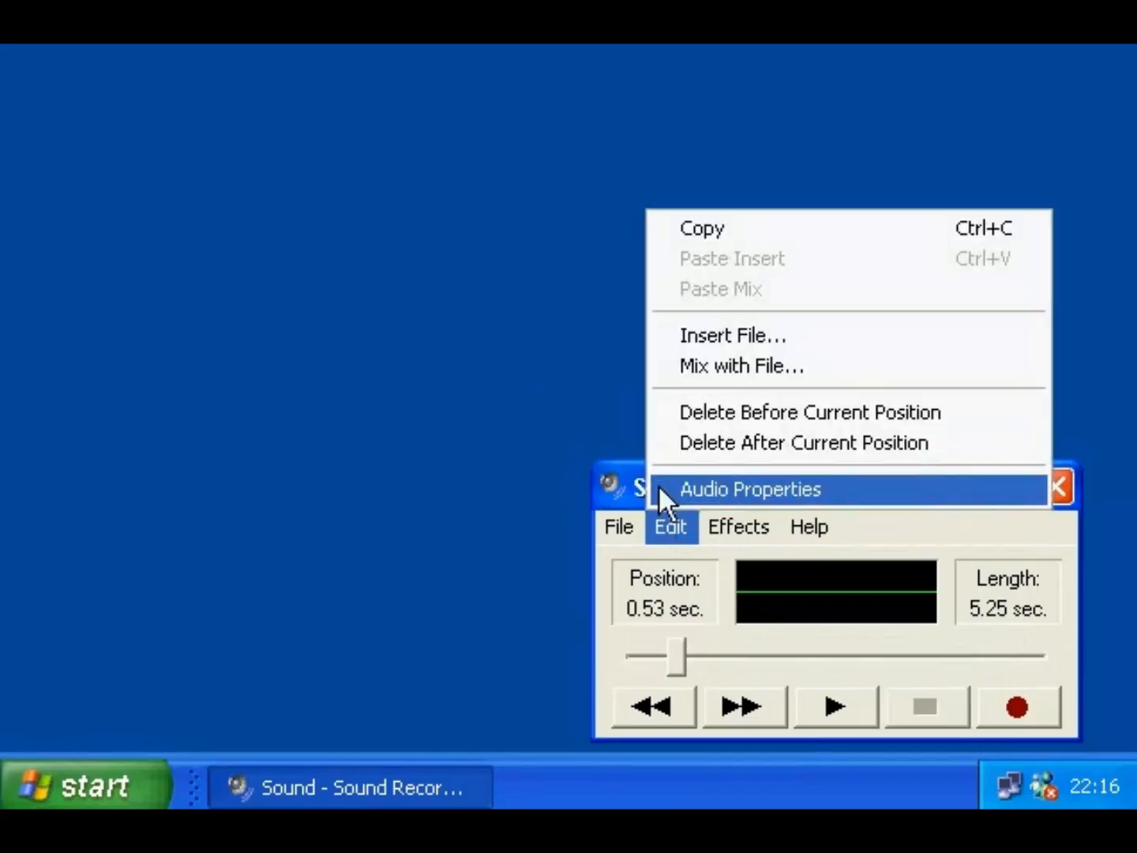
pyautogui.click(668, 373)
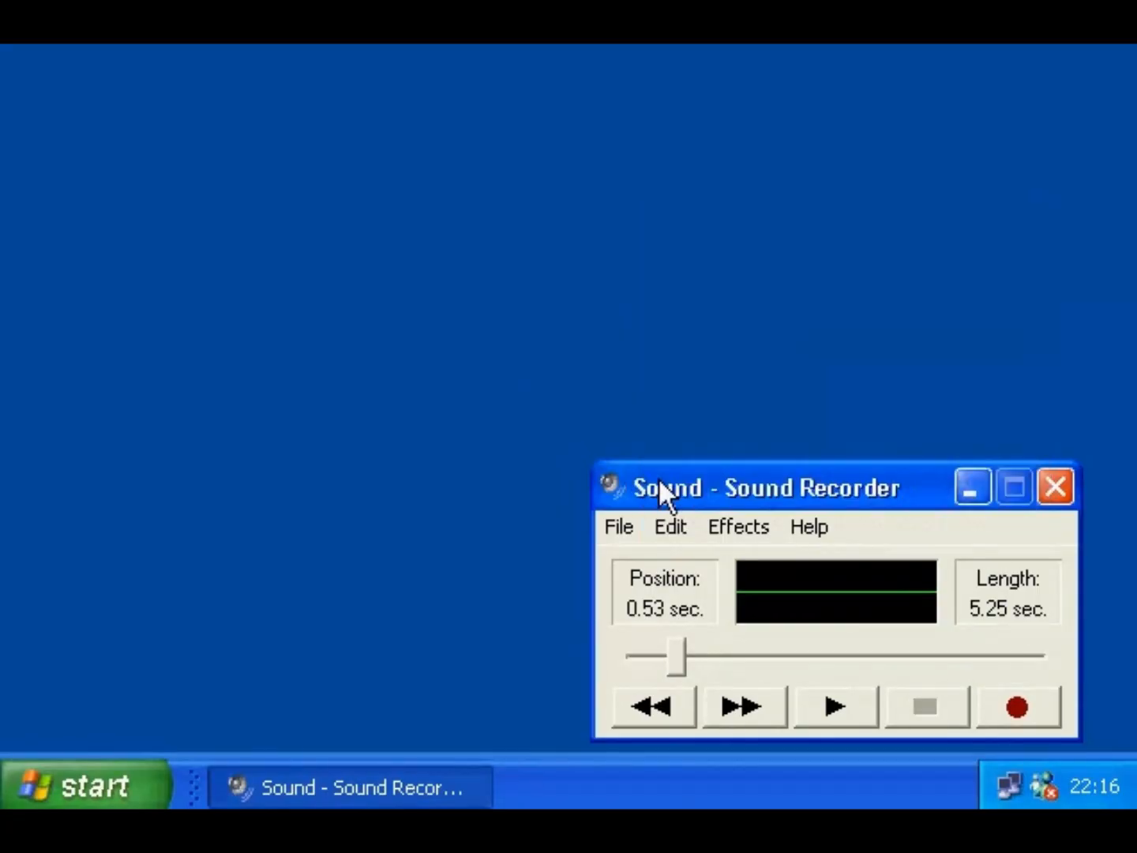
pyautogui.click(621, 527)
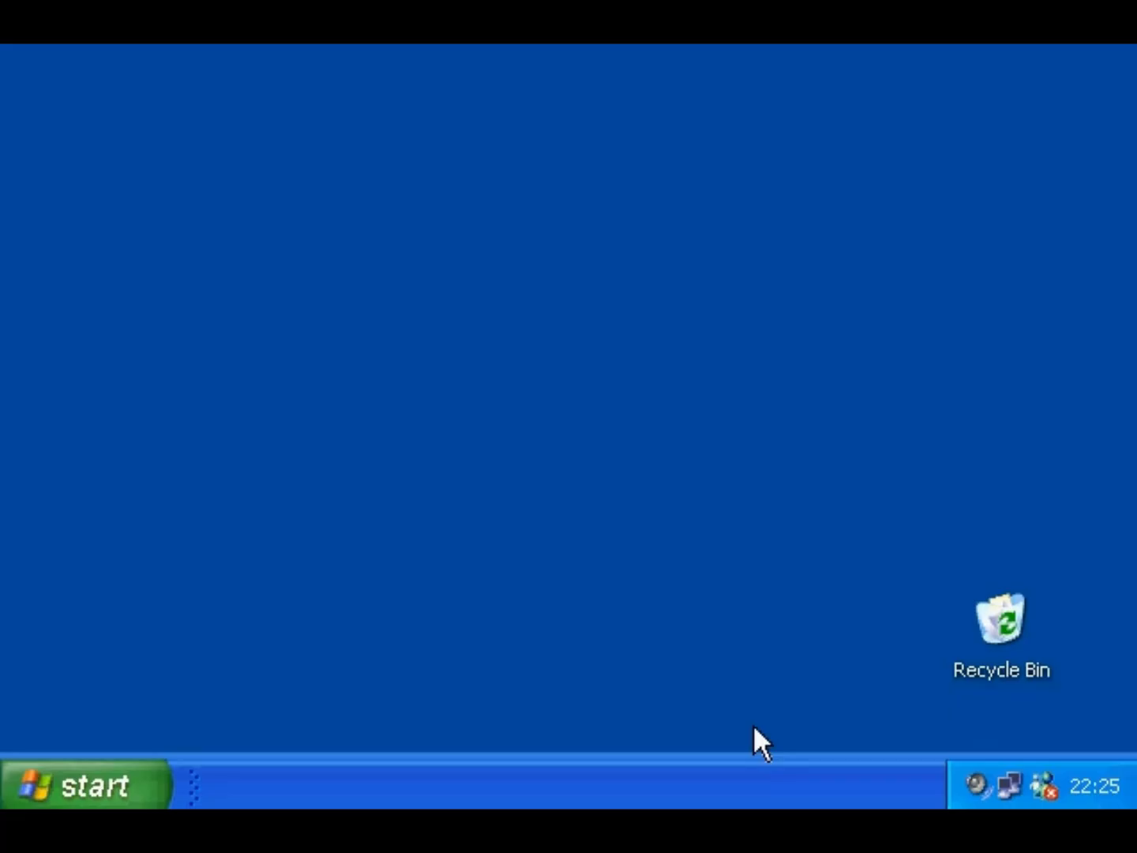
# - Open Volume Control from the speaker icon in the system tray
pyautogui.rightClick(980, 781)
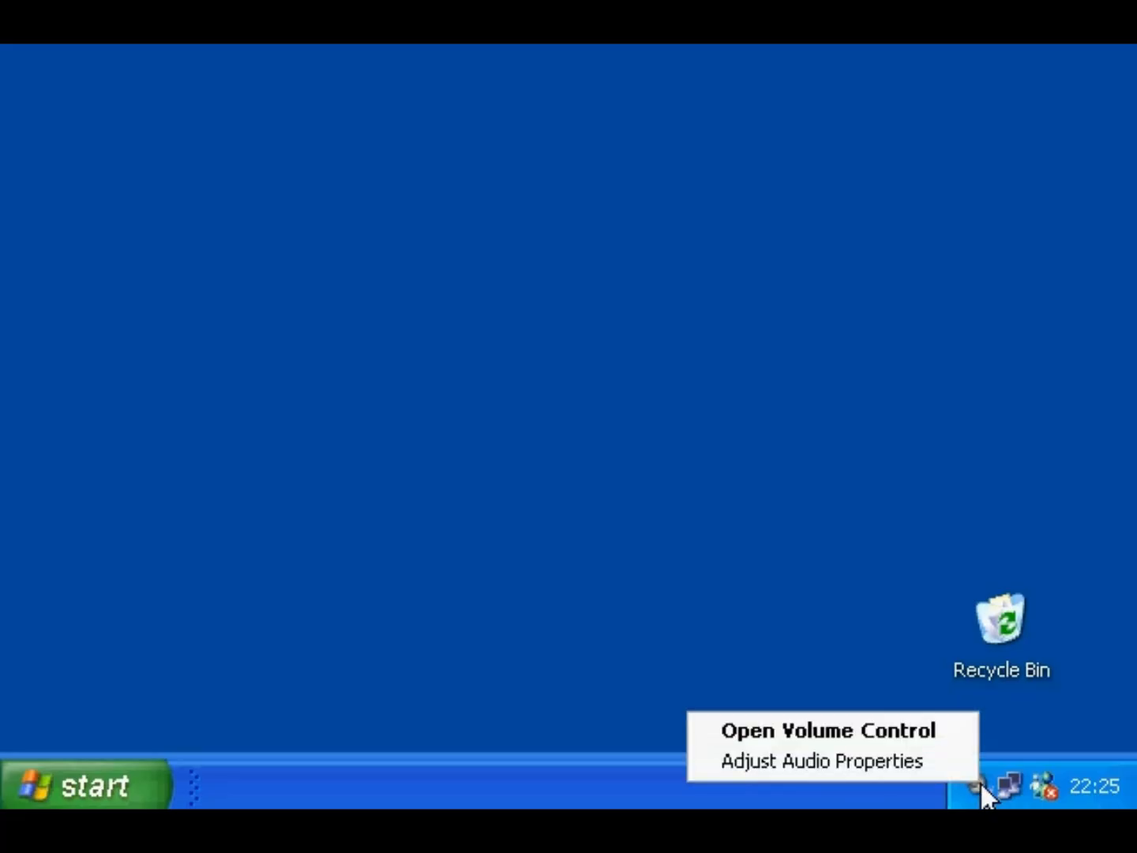
pyautogui.click(946, 725)
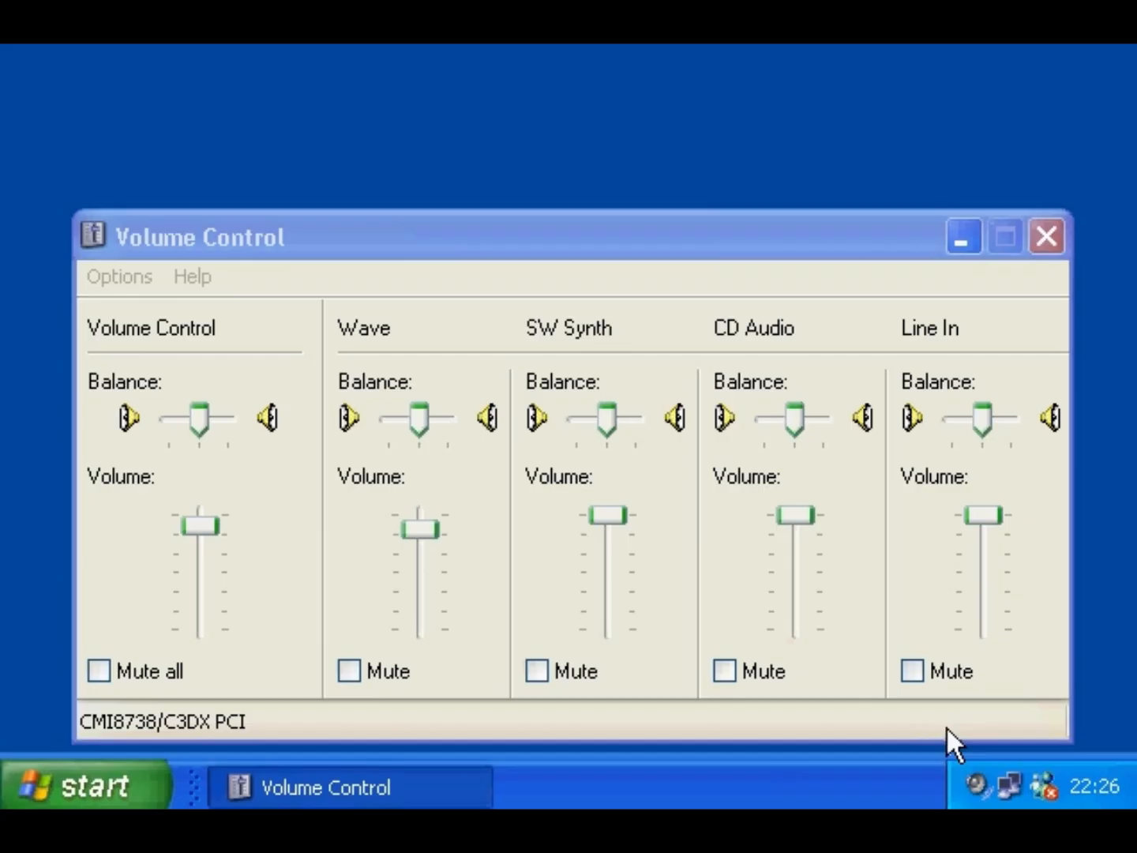
# - Open Volume Control's Options > Properties and switch to the Recording input controls
pyautogui.click(135, 276)
pyautogui.click(142, 312)
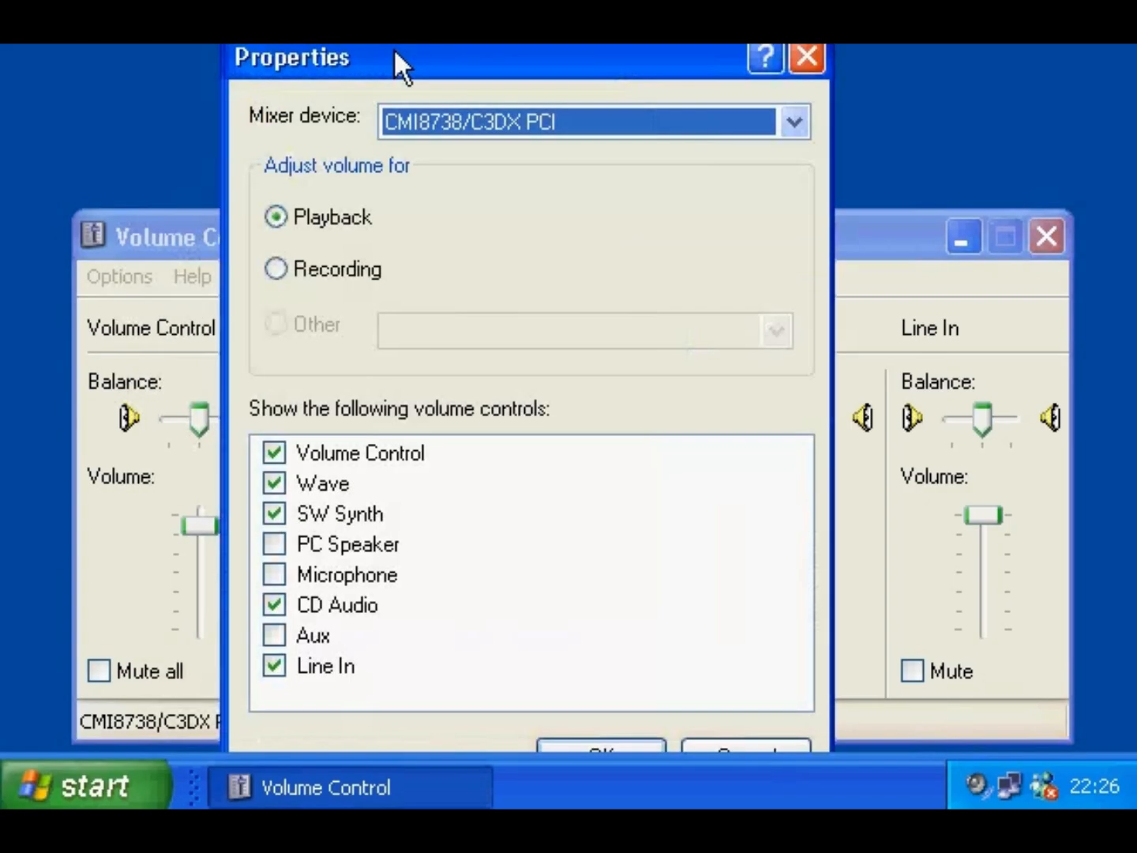
pyautogui.moveTo(394, 53); pyautogui.dragTo(398, 63)
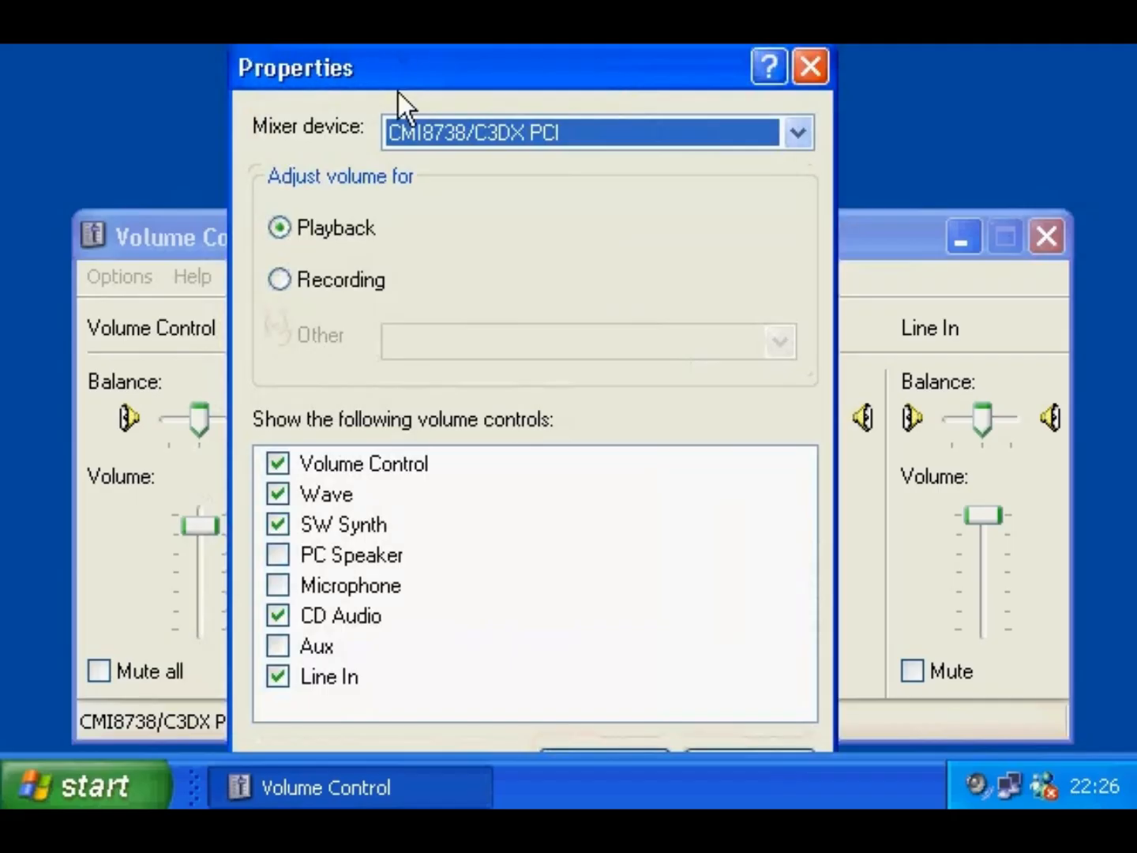
pyautogui.click(323, 280)
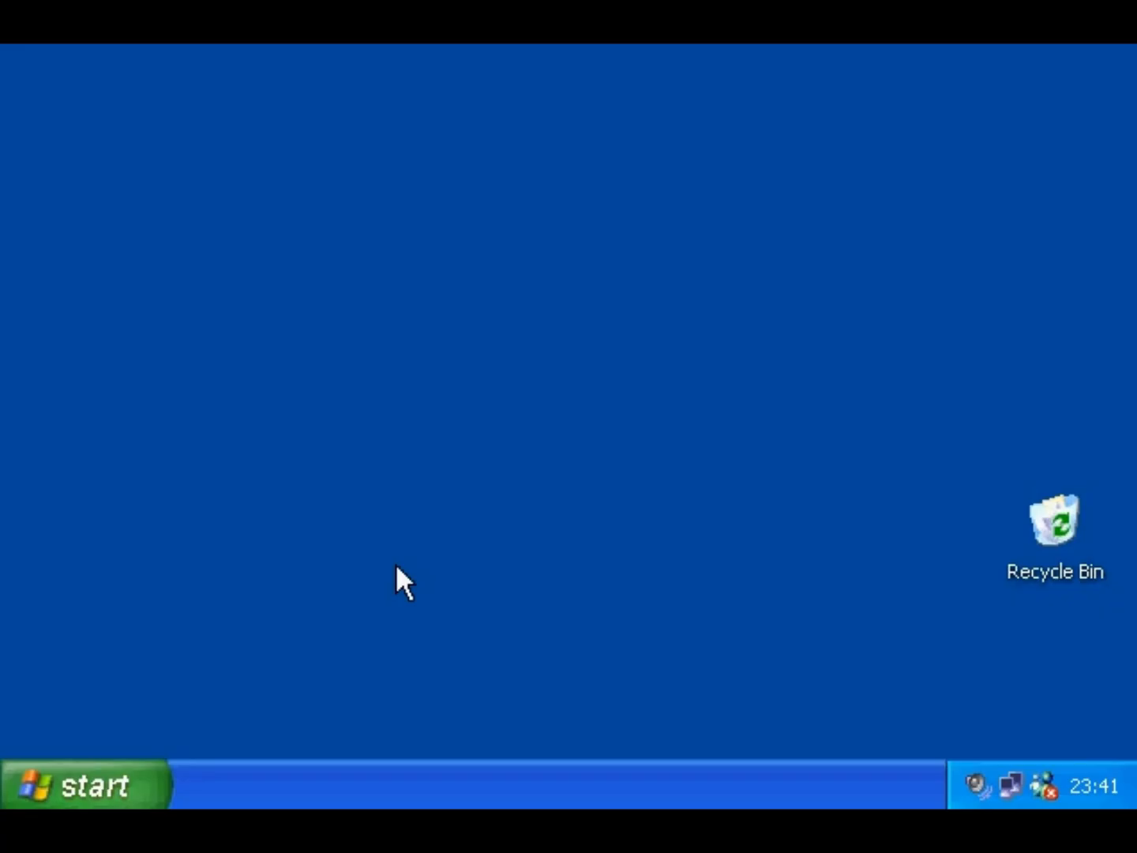
# - Relaunch Sound Recorder from Accessories > Entertainment
pyautogui.click(111, 780)
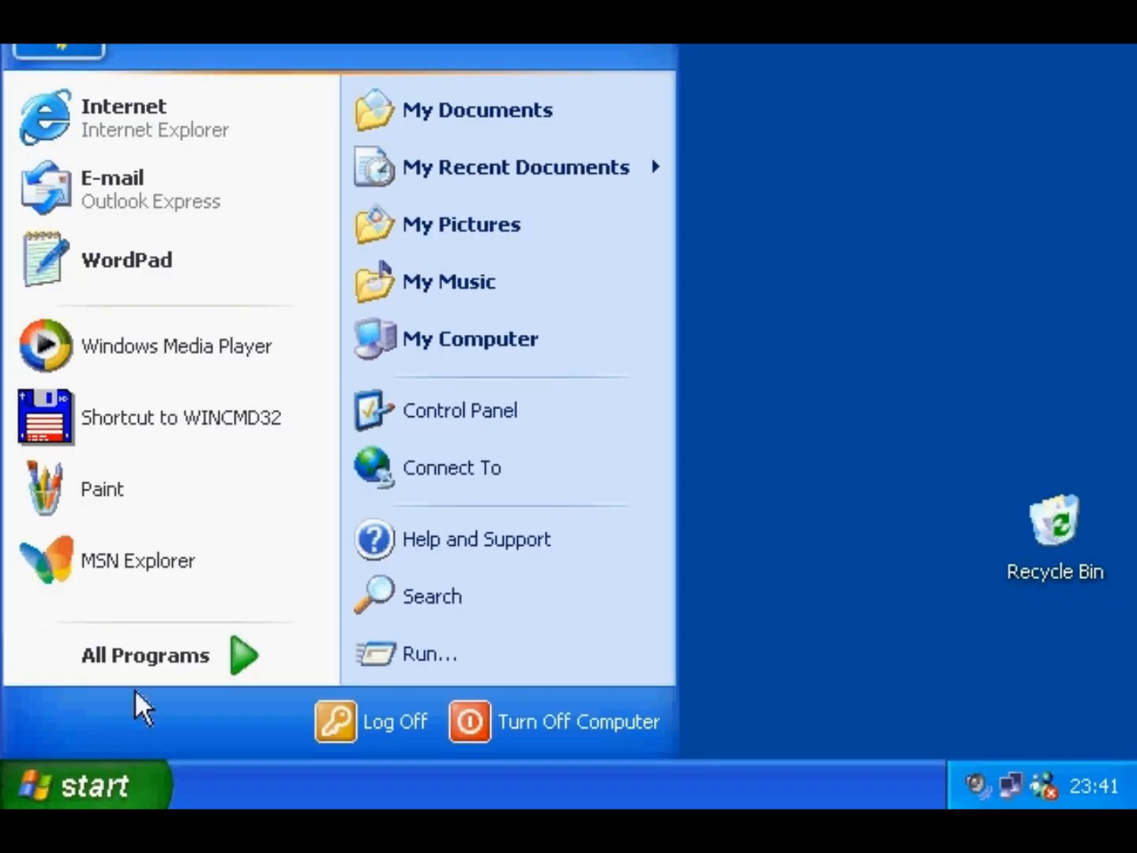
pyautogui.moveTo(228, 652)
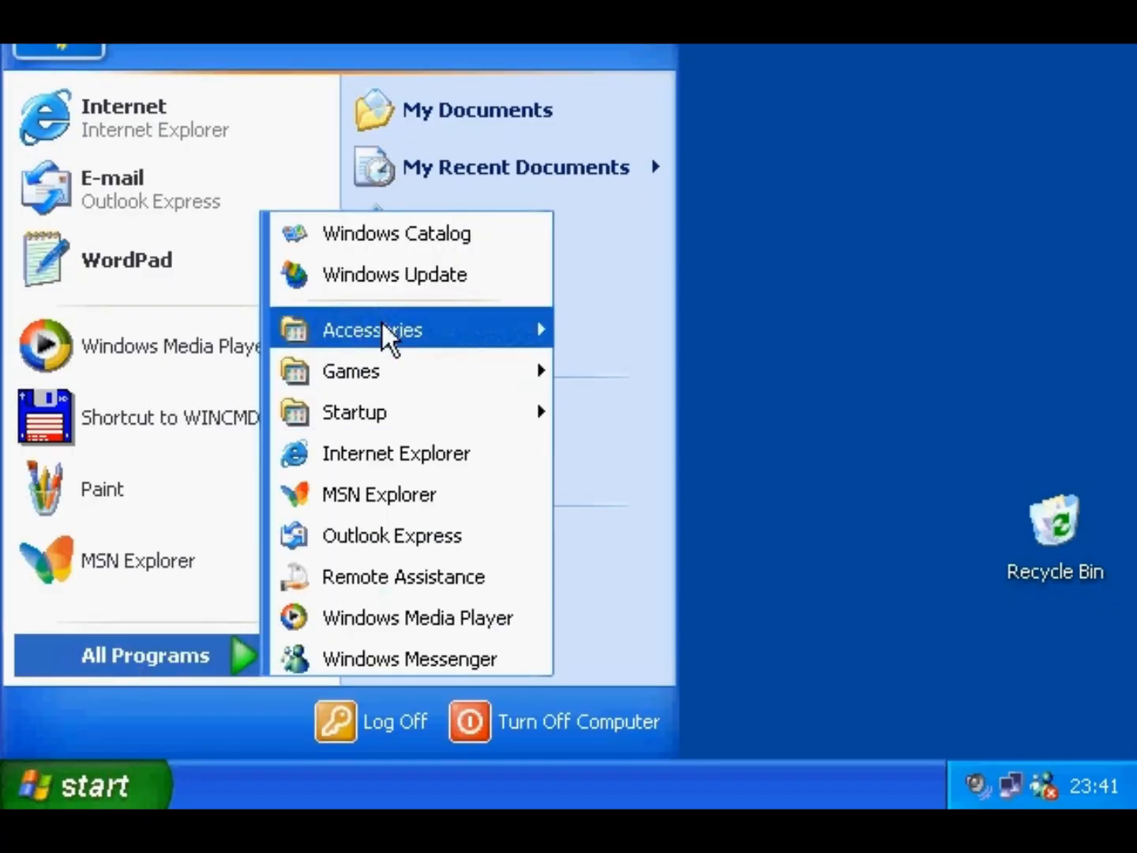
pyautogui.moveTo(382, 323)
pyautogui.moveTo(616, 217)
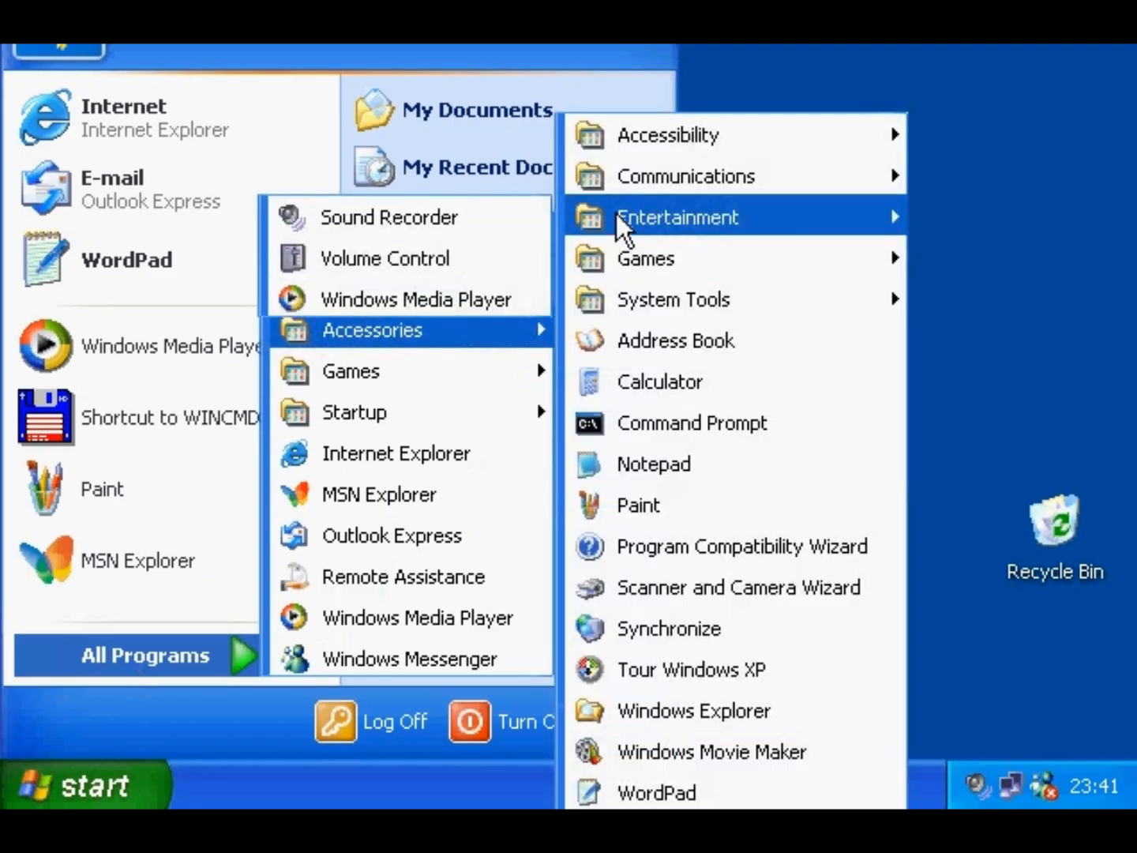
pyautogui.click(511, 223)
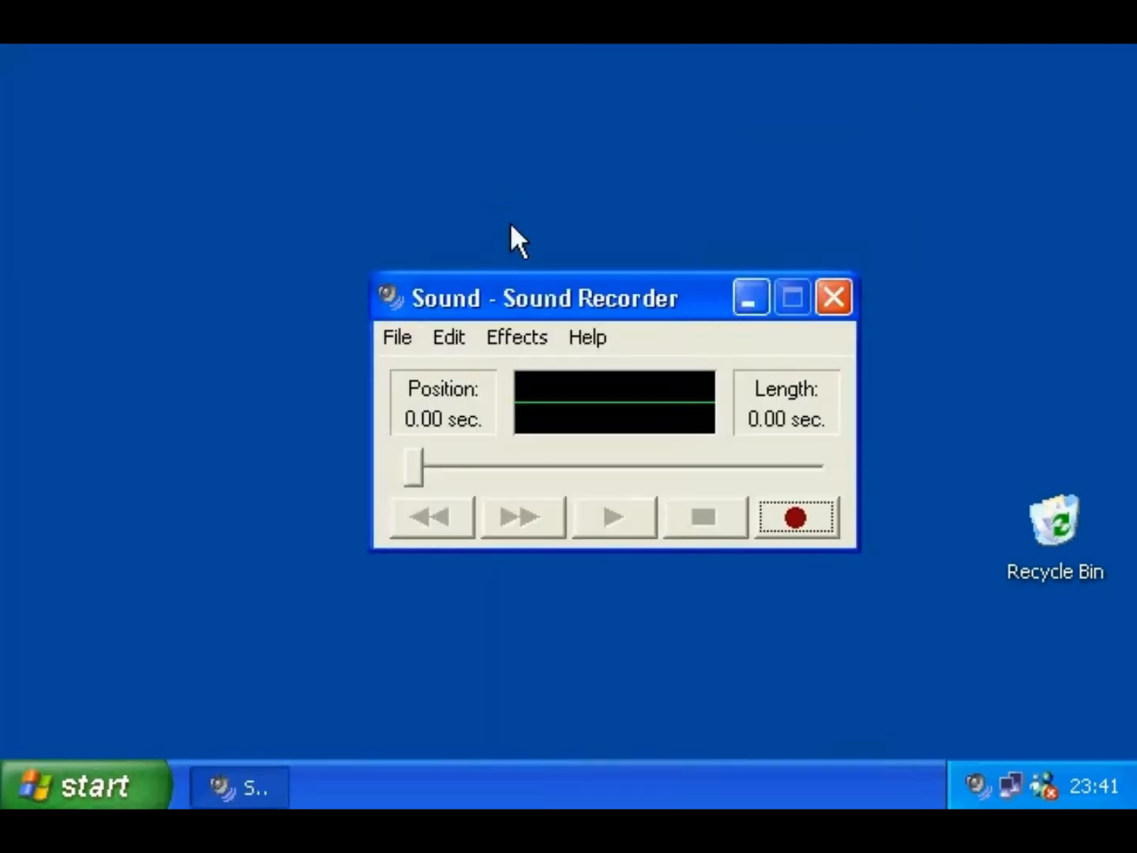
# - Record a 4.50-second clip and copy it to the clipboard with Edit > Copy
pyautogui.click(794, 522)
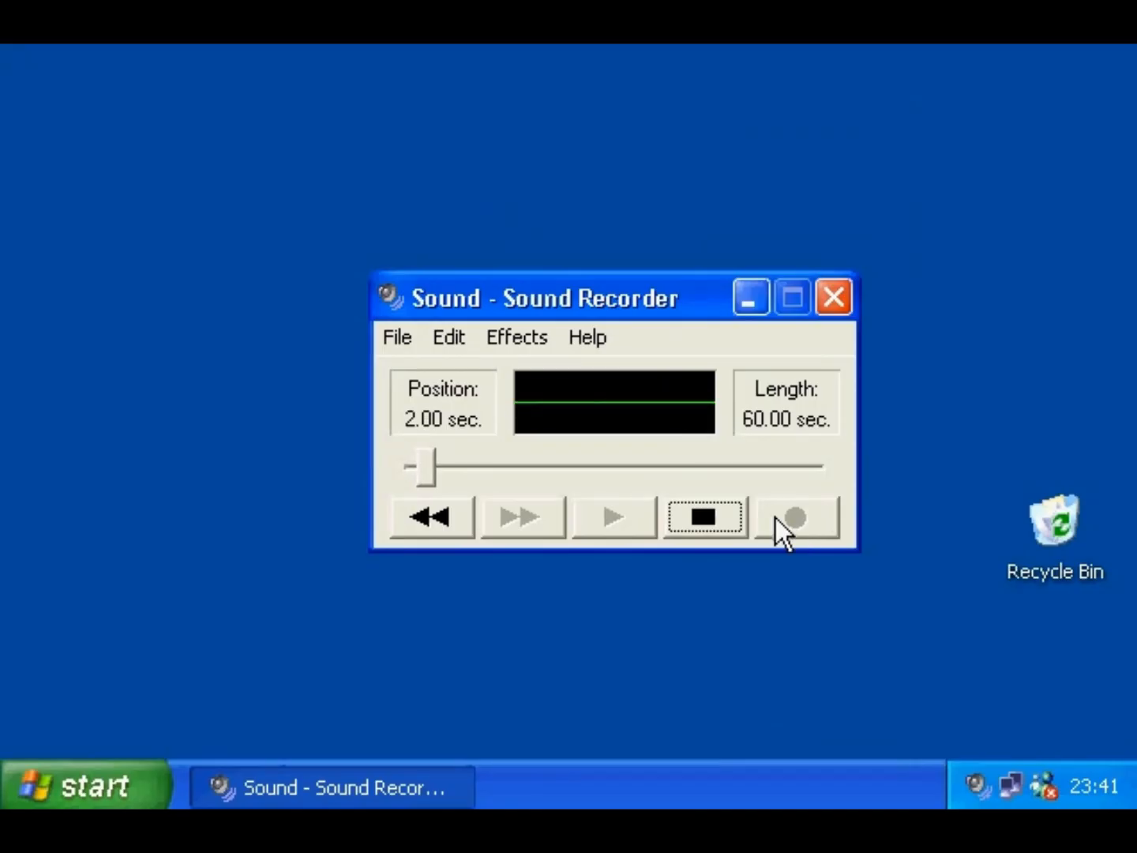
pyautogui.click(721, 521)
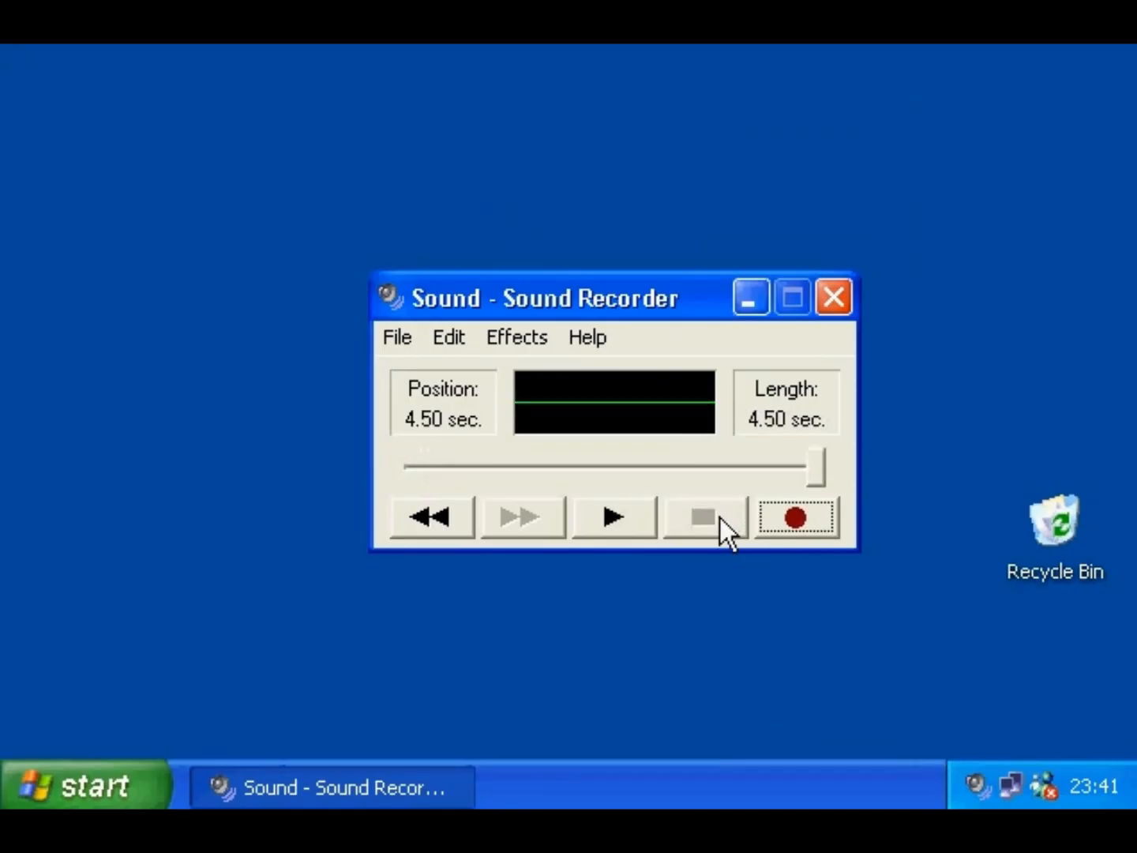
pyautogui.click(453, 341)
pyautogui.click(471, 374)
pyautogui.click(122, 786)
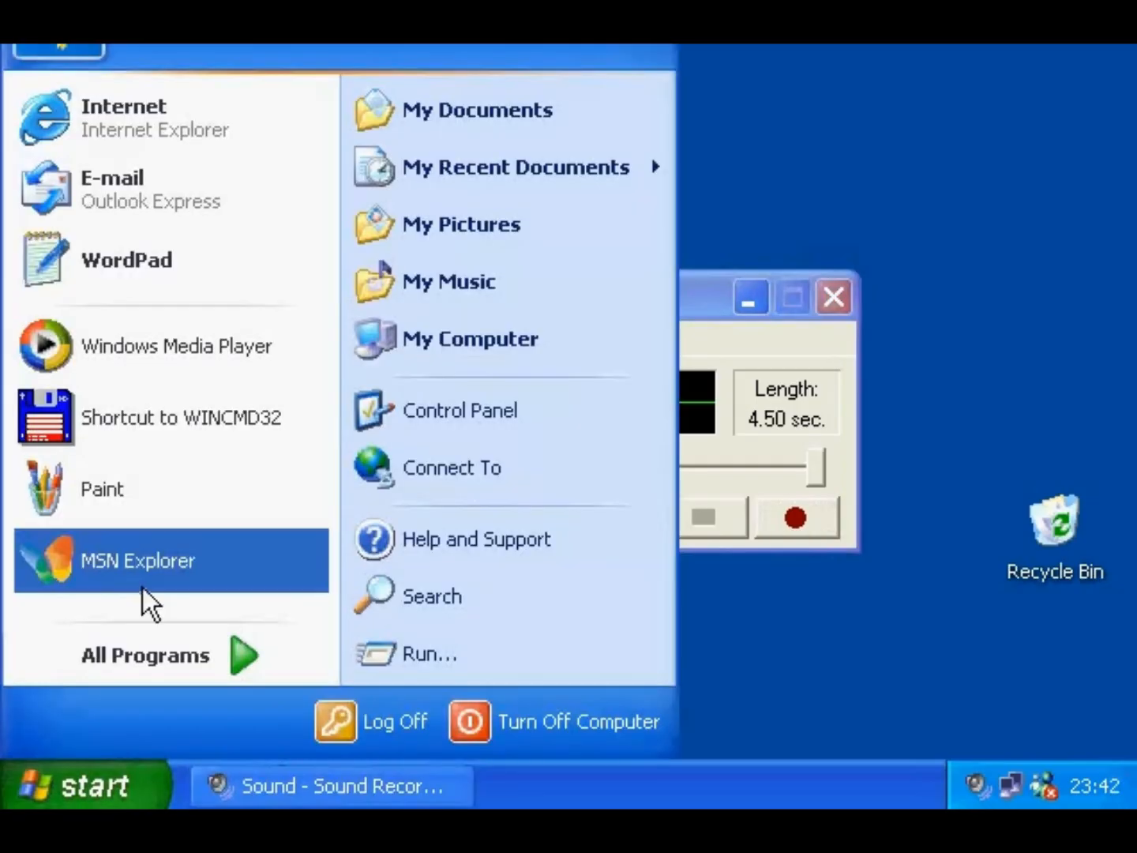
# - Launch WordPad, paste the recorded sound as an embedded object, and deselect it
pyautogui.click(136, 273)
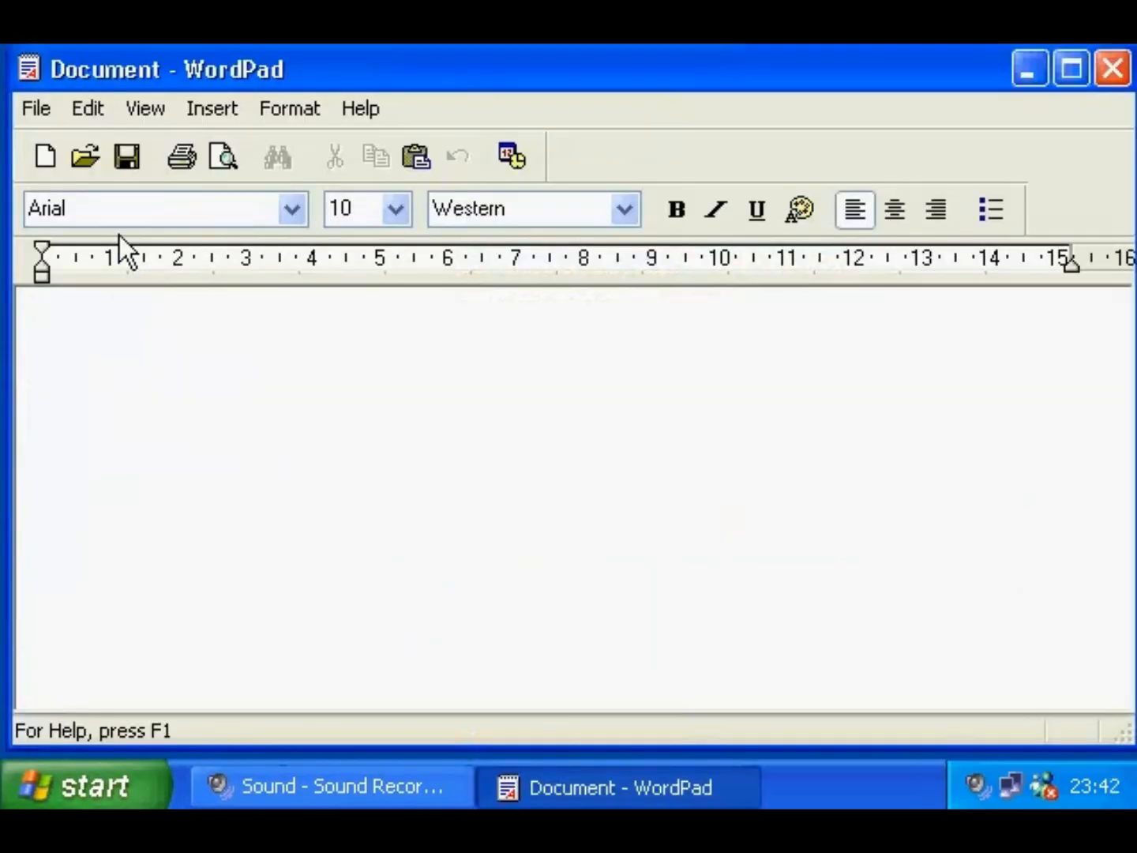
pyautogui.click(89, 109)
pyautogui.click(124, 252)
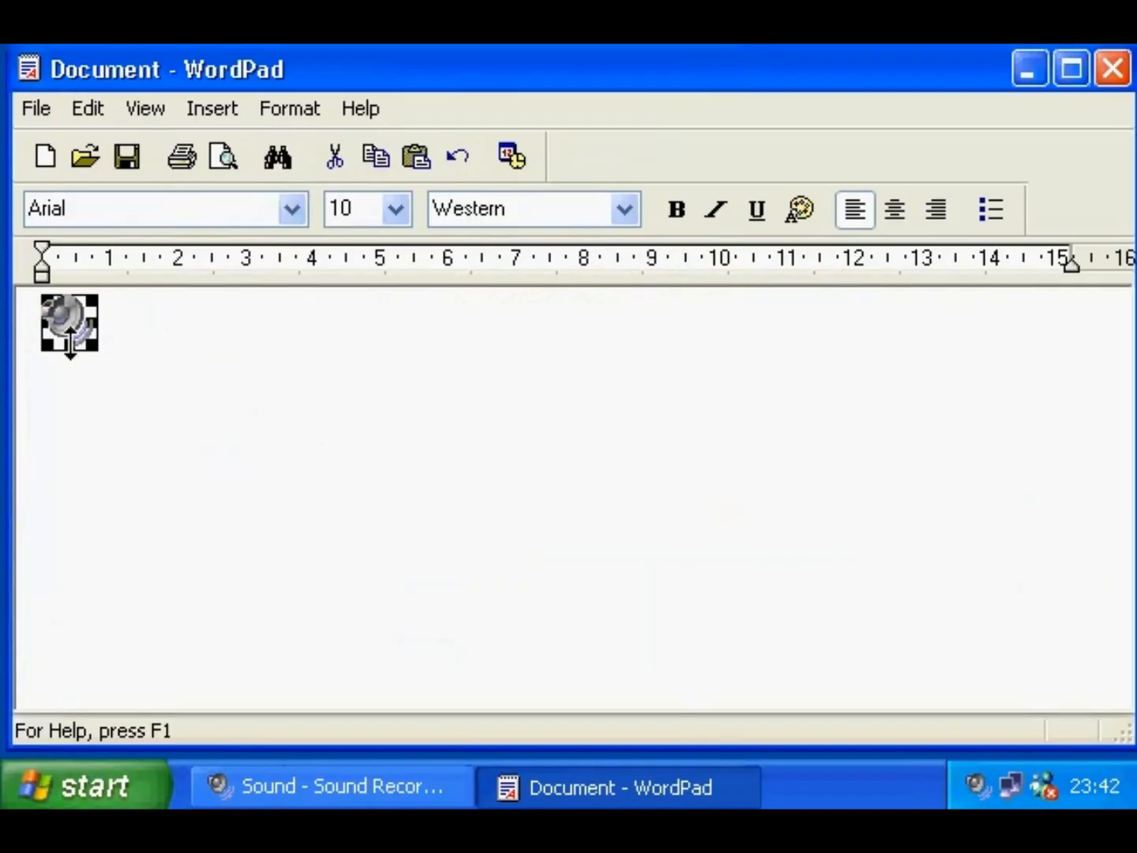
pyautogui.click(150, 347)
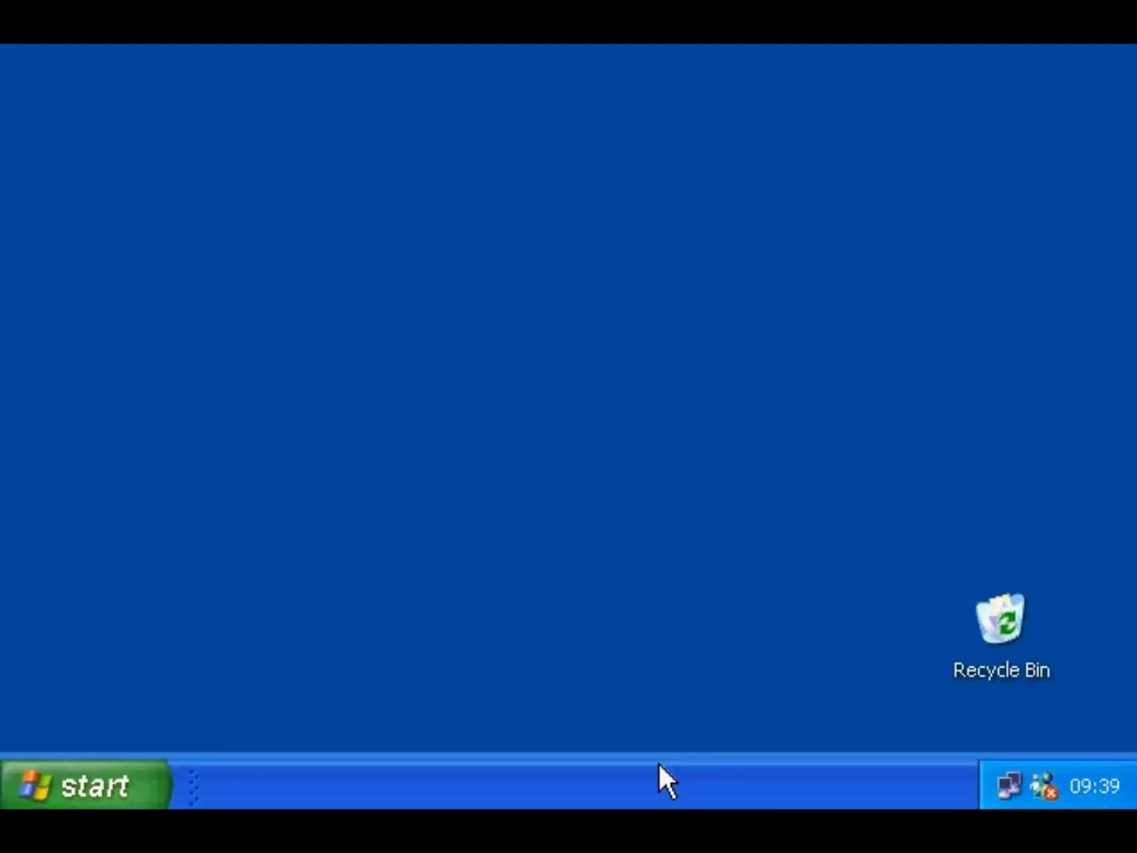
# - Go to Control Panel's Scanners and Cameras and start the Scanner Wizard for the HP ScanJet 5p
pyautogui.click(119, 780)
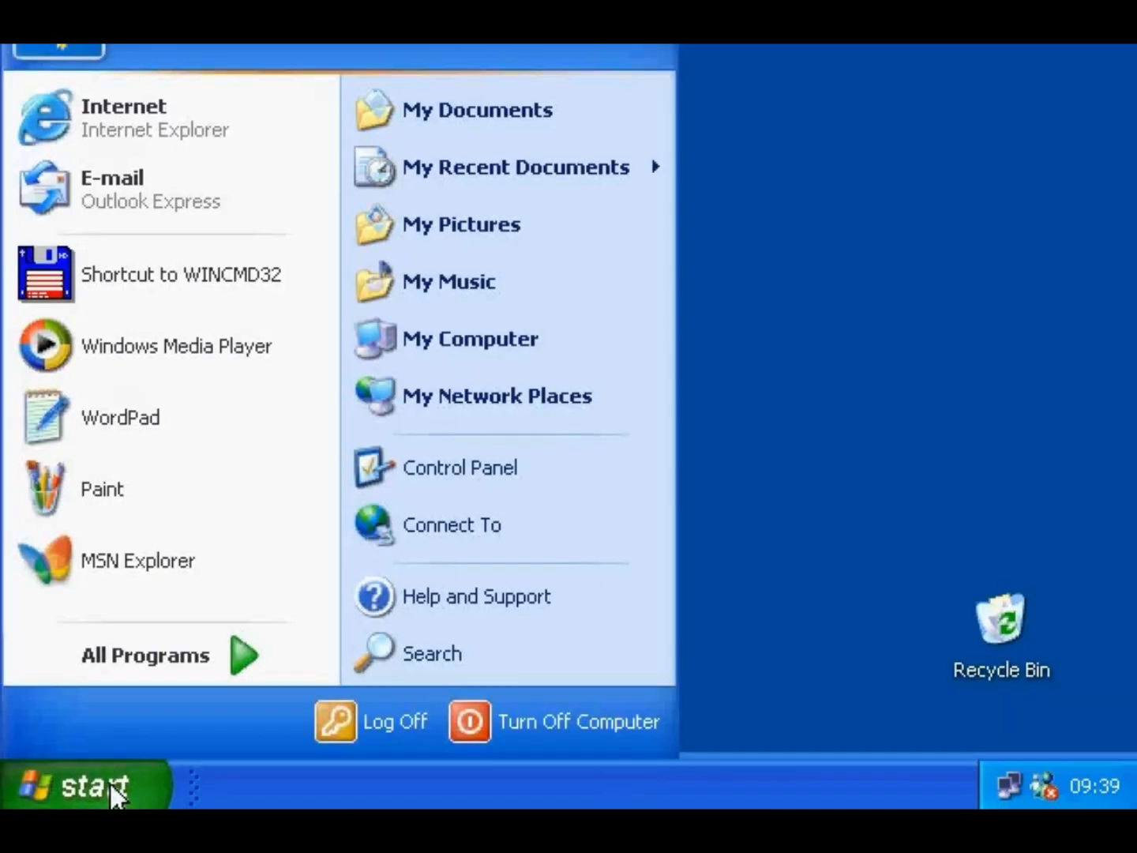
pyautogui.click(415, 458)
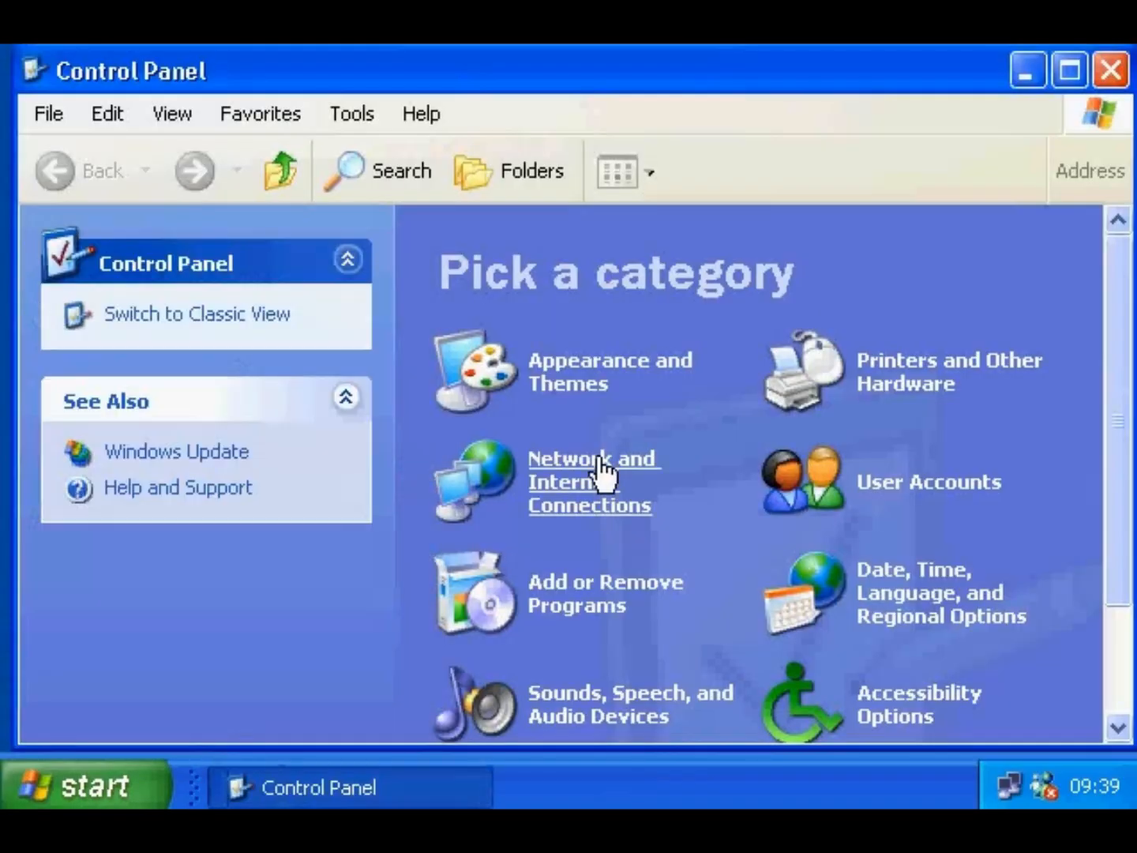
pyautogui.click(893, 391)
pyautogui.moveTo(1116, 465); pyautogui.dragTo(1117, 652)
pyautogui.click(1005, 683)
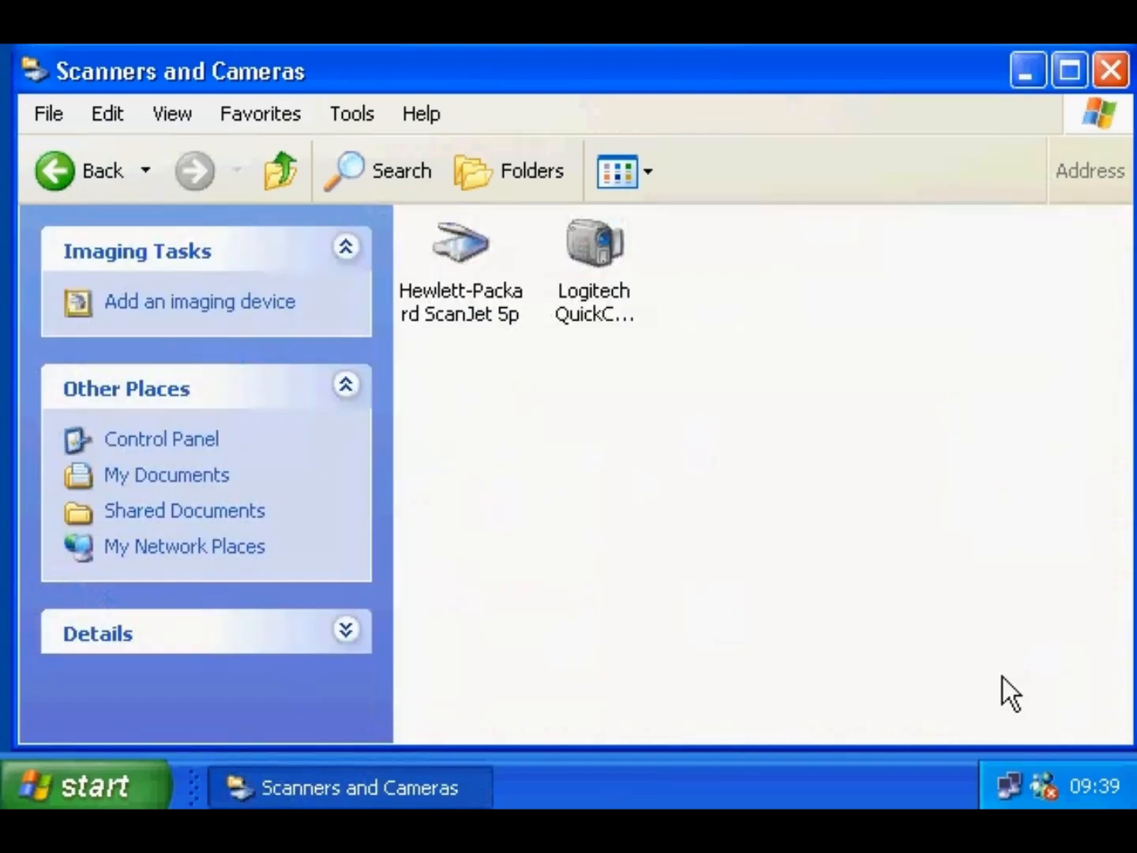
pyautogui.click(451, 296)
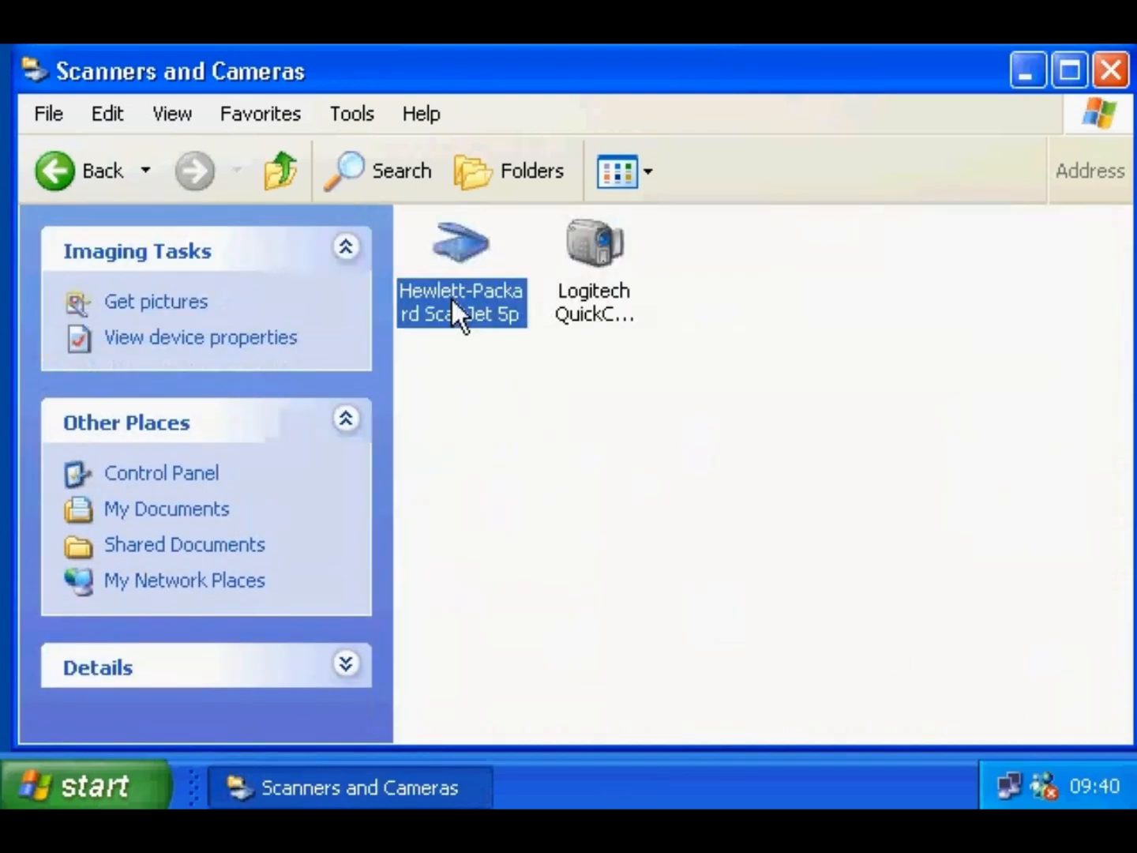
pyautogui.rightClick(451, 296)
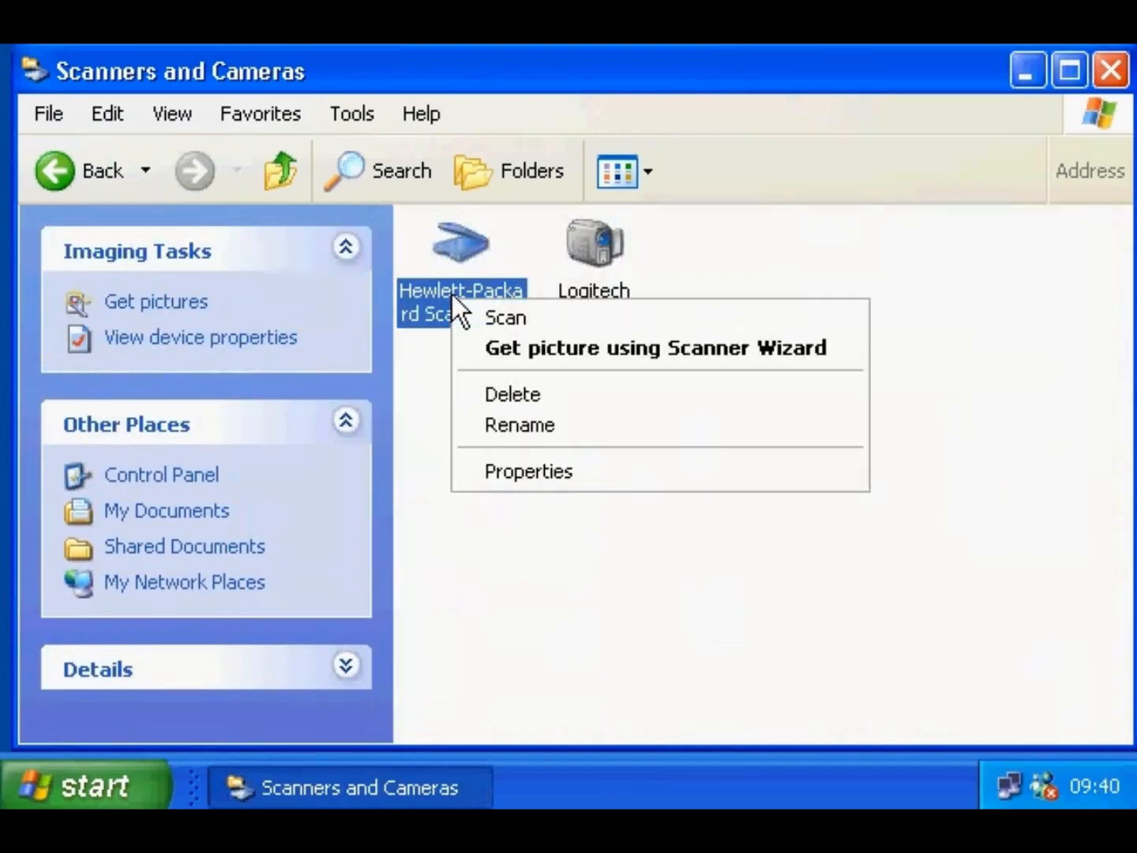
pyautogui.click(475, 349)
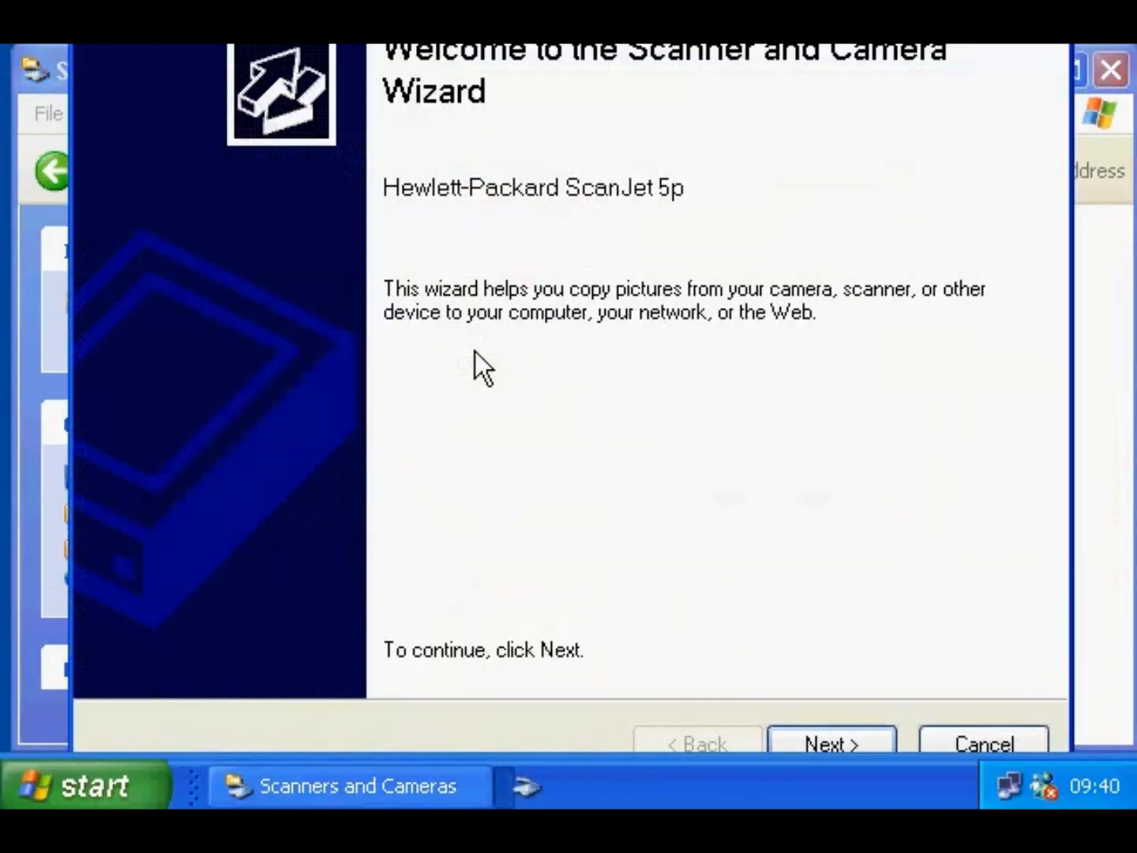
# - Preview and scan the picture in colour as Intruder2, JPG, in My Pictures, then finish the wizard
pyautogui.click(798, 737)
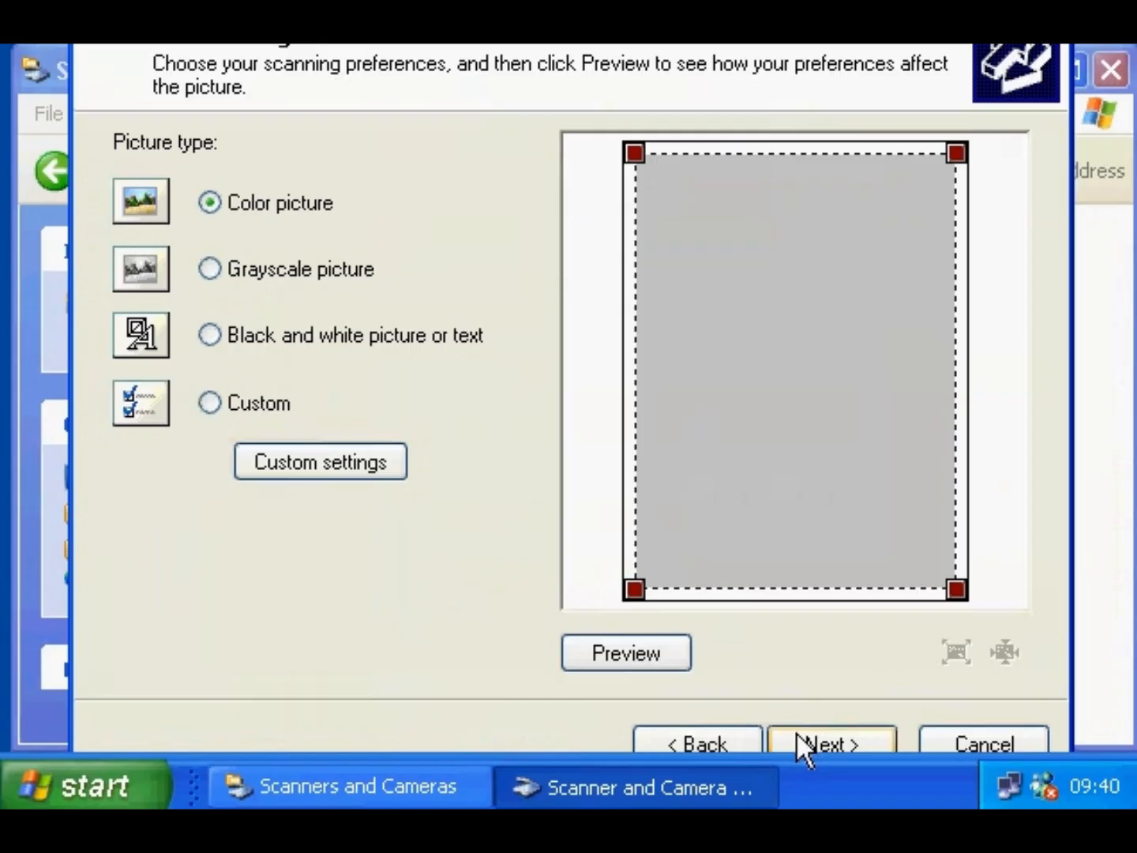
pyautogui.click(675, 658)
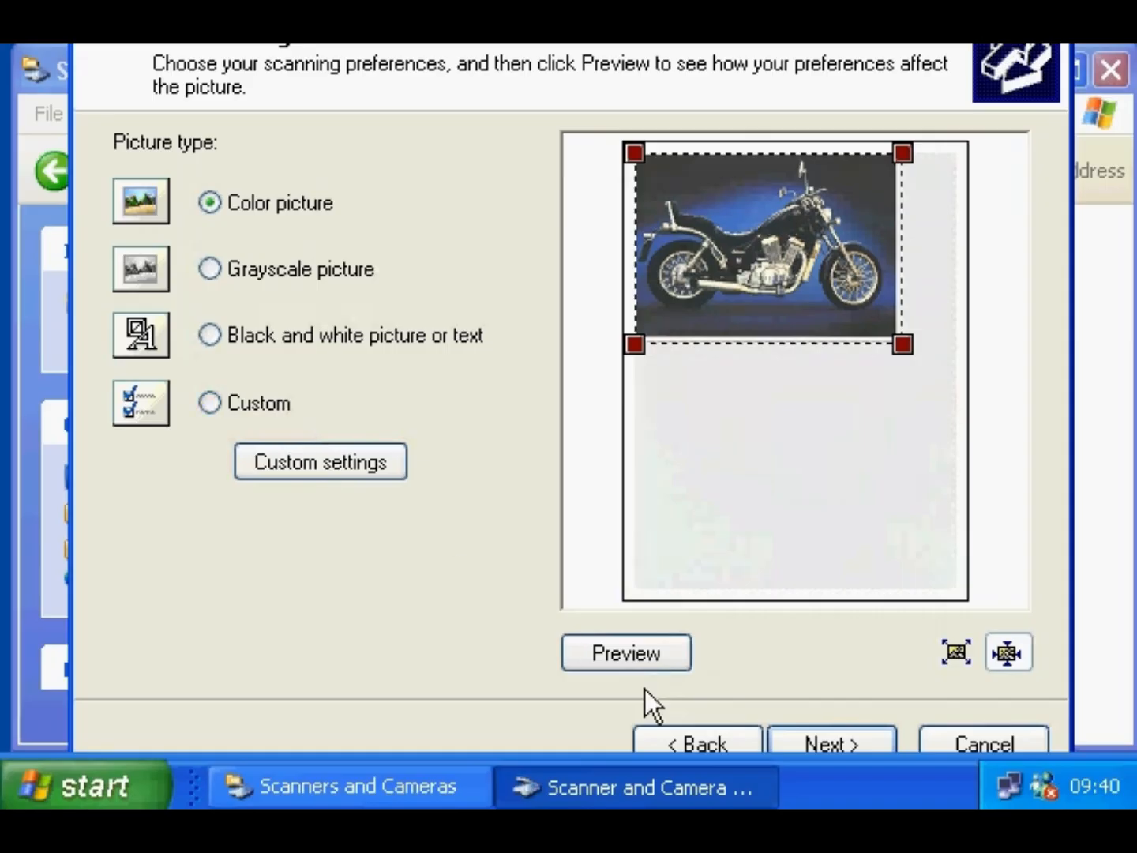
pyautogui.click(806, 743)
pyautogui.click(302, 190)
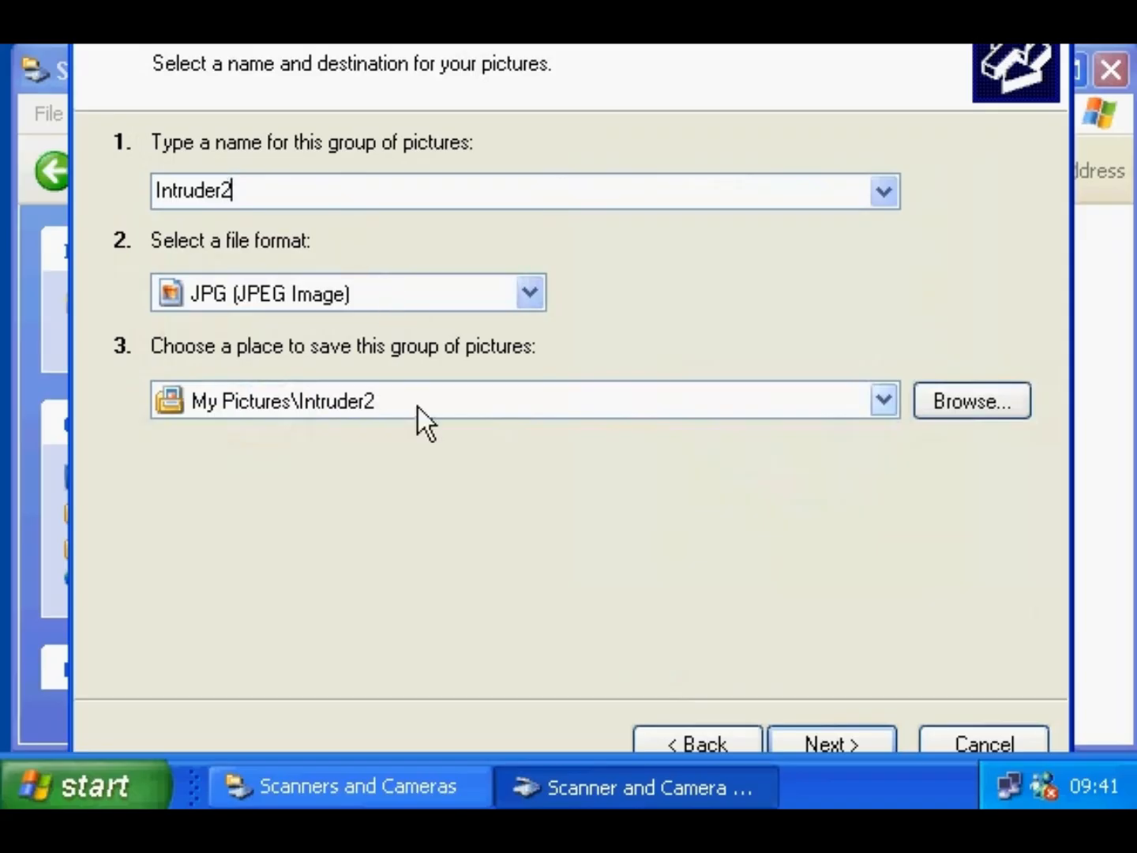
pyautogui.click(784, 732)
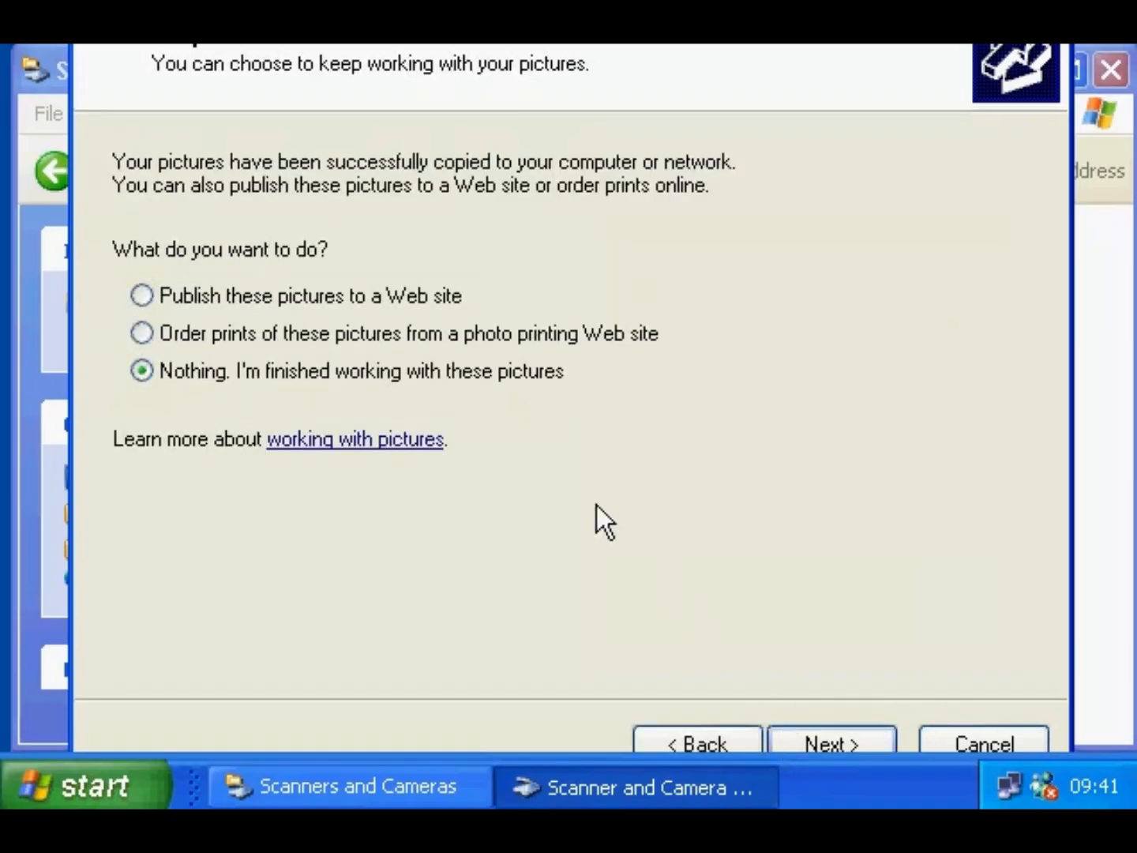
pyautogui.click(813, 739)
pyautogui.click(813, 739)
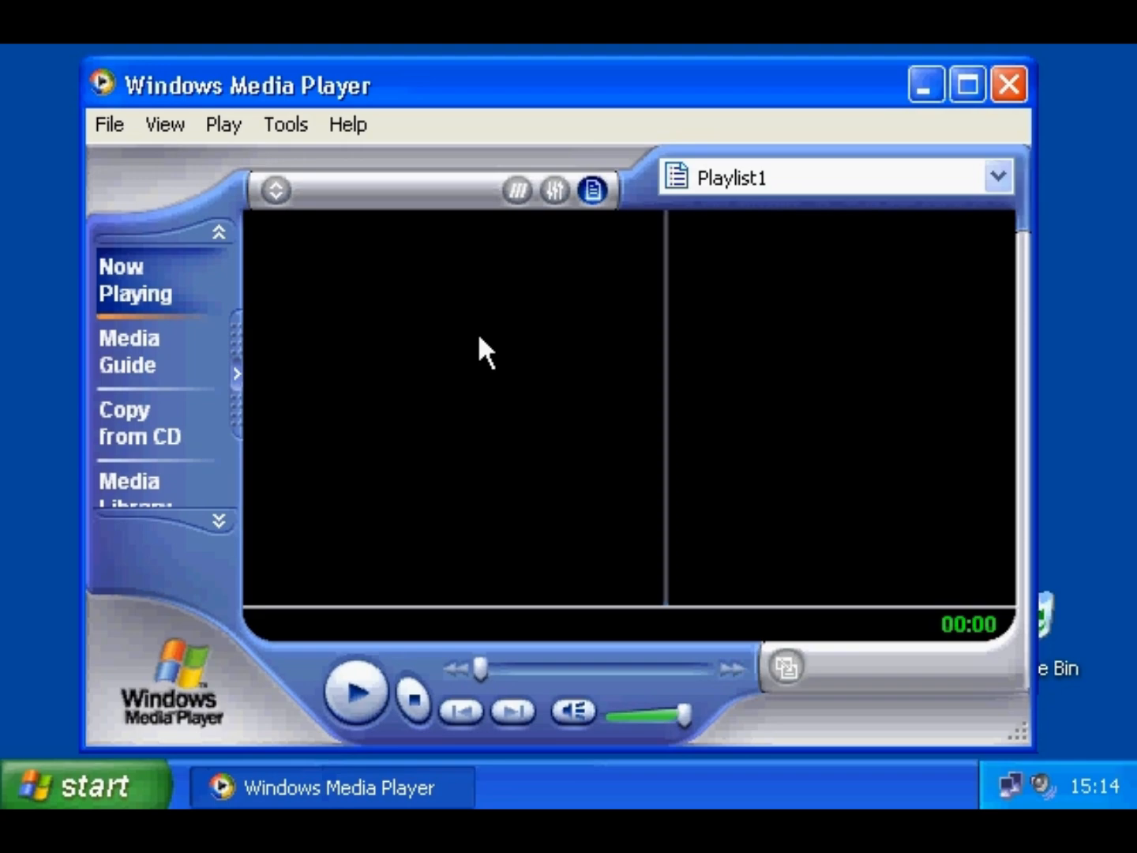
pyautogui.click(110, 127)
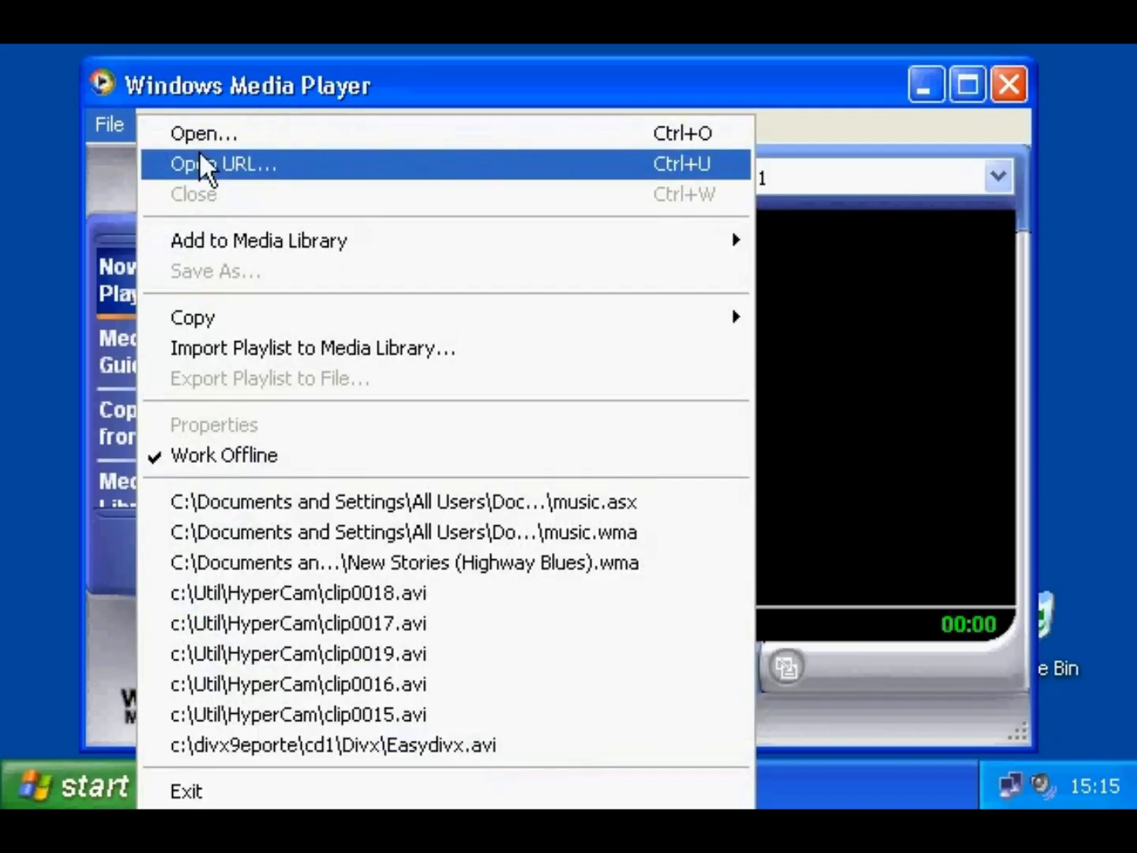
pyautogui.click(197, 163)
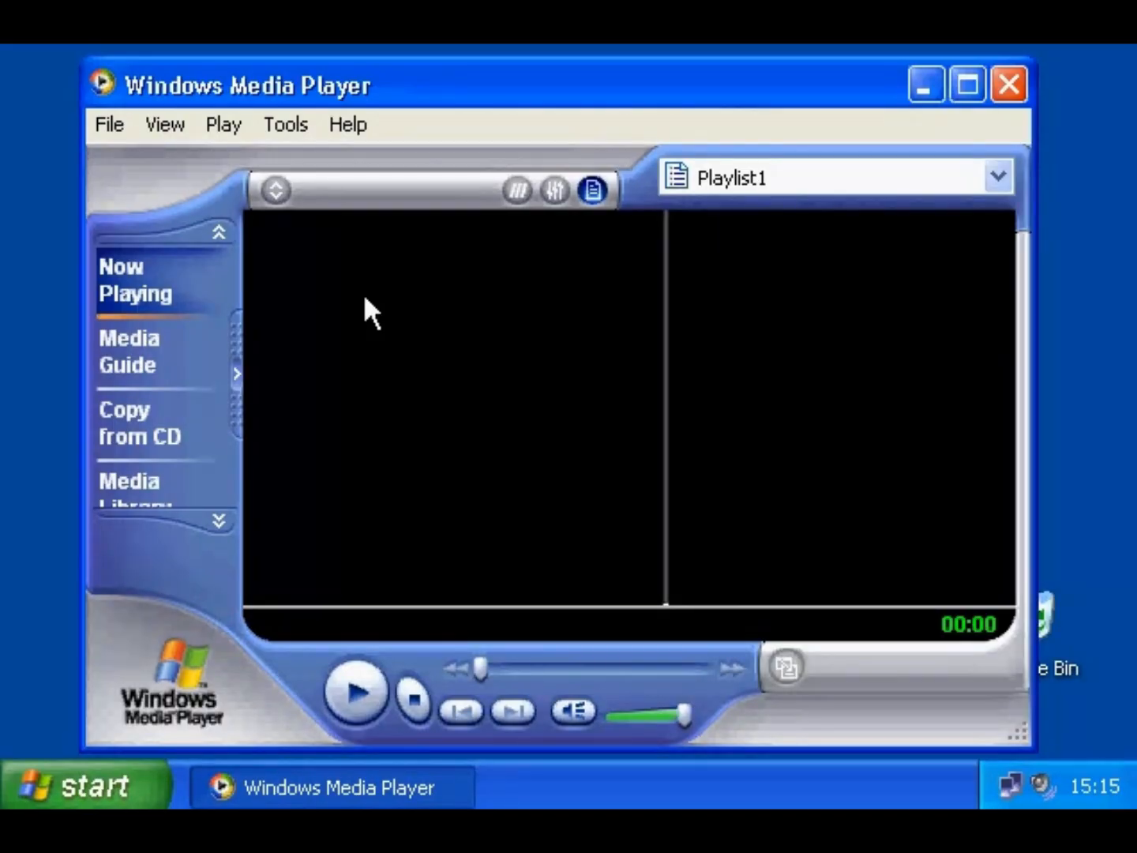
pyautogui.click(283, 127)
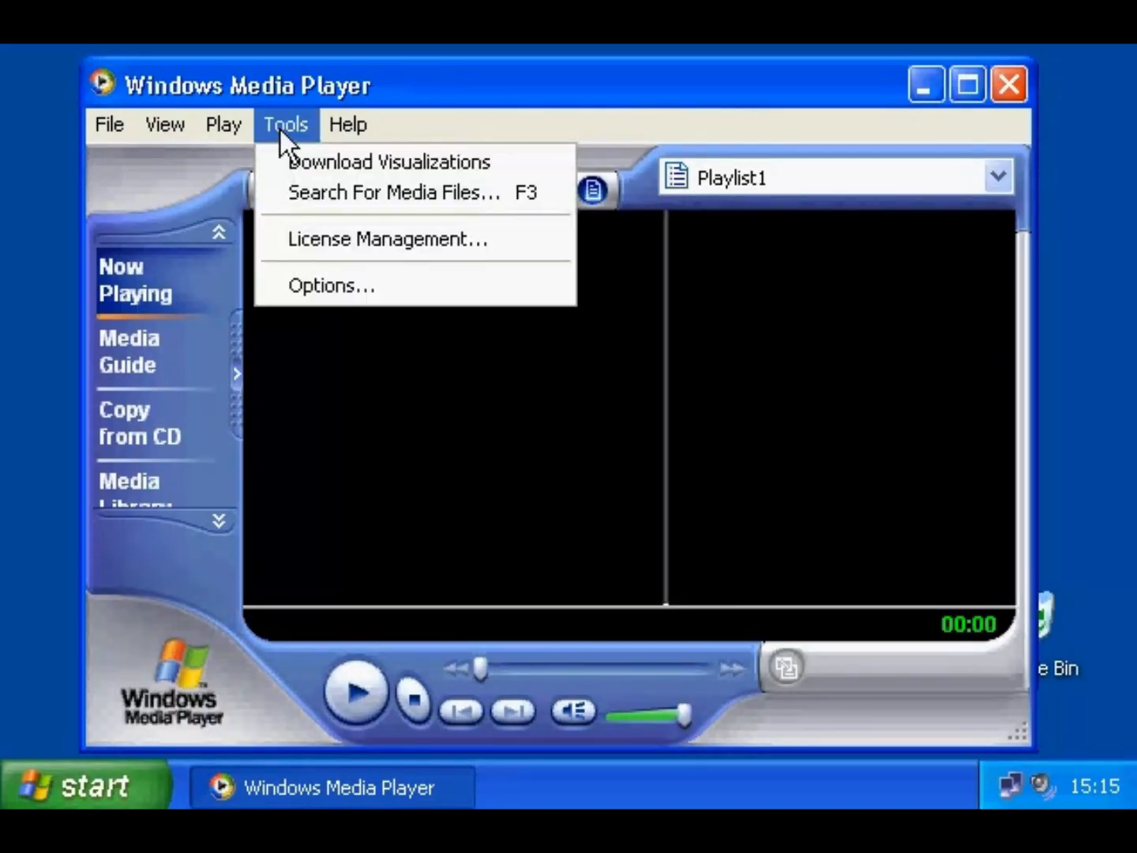
pyautogui.click(288, 191)
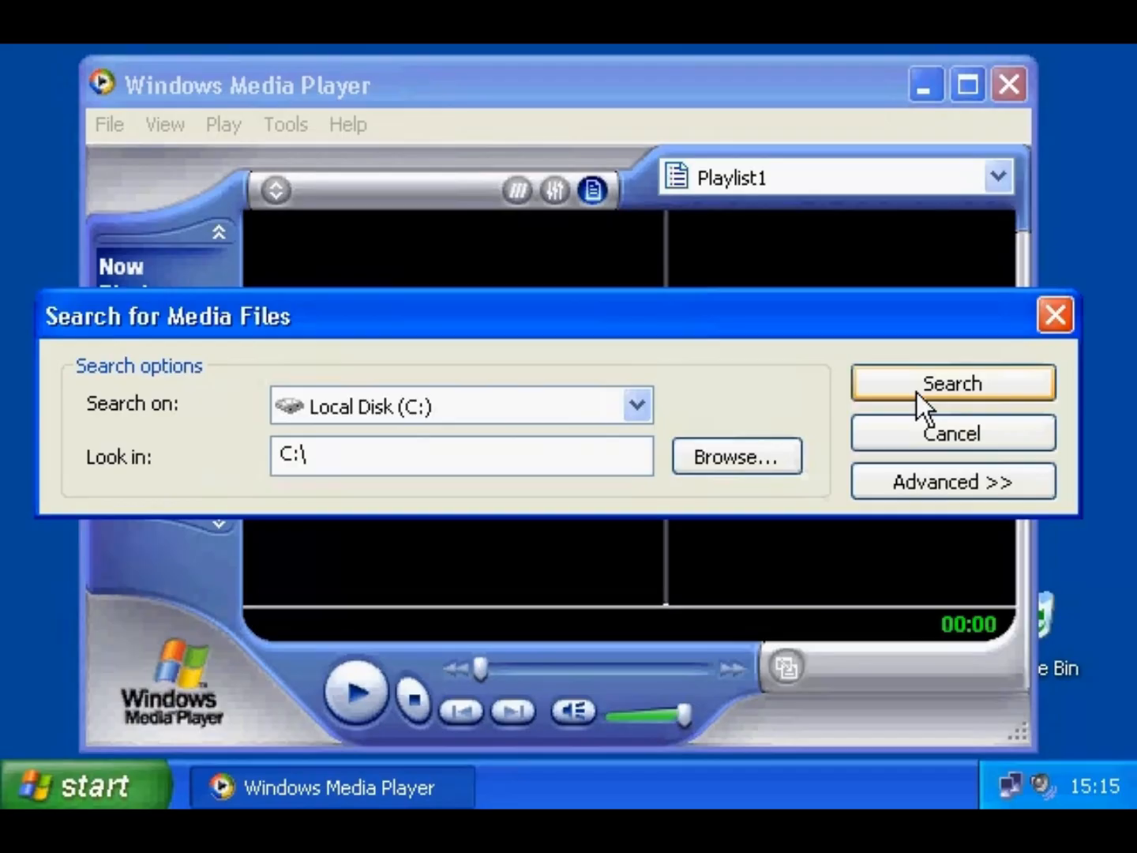
pyautogui.click(928, 434)
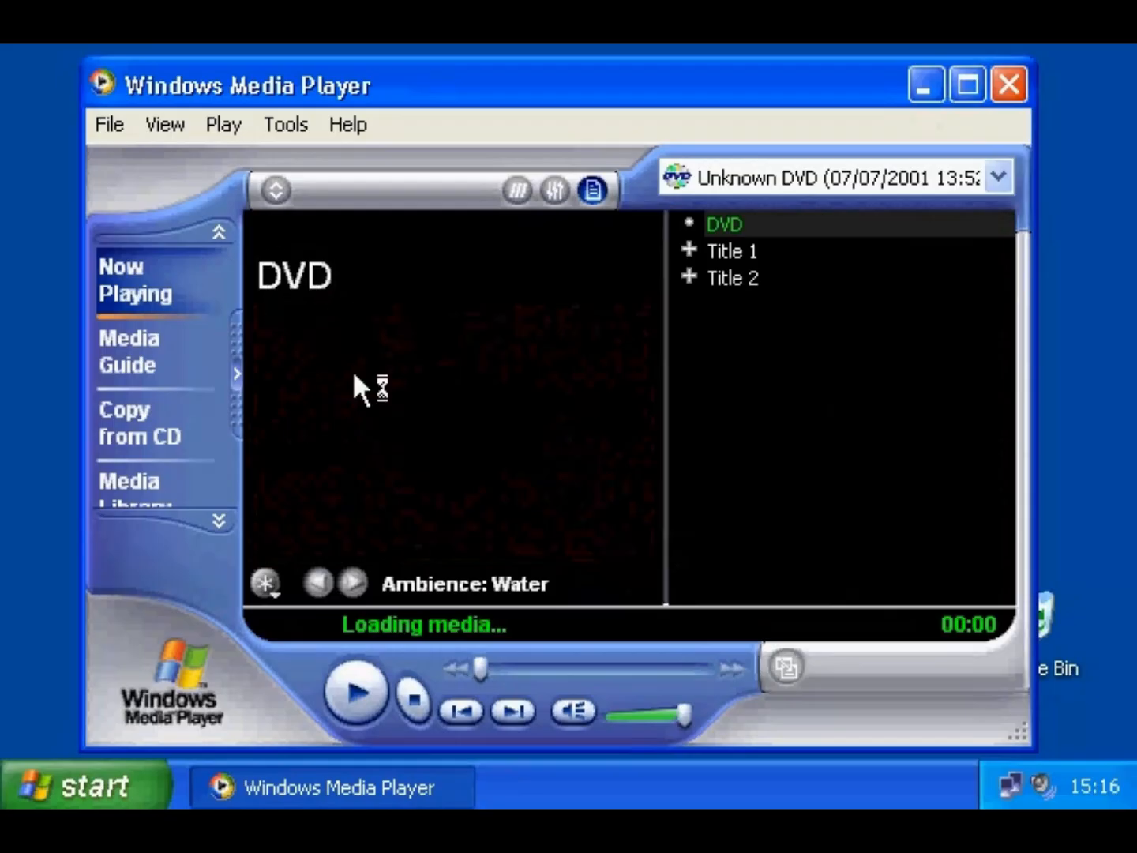
# - Tune the Radio Tuner to the BBC World station and start it playing
pyautogui.click(219, 520)
pyautogui.click(218, 520)
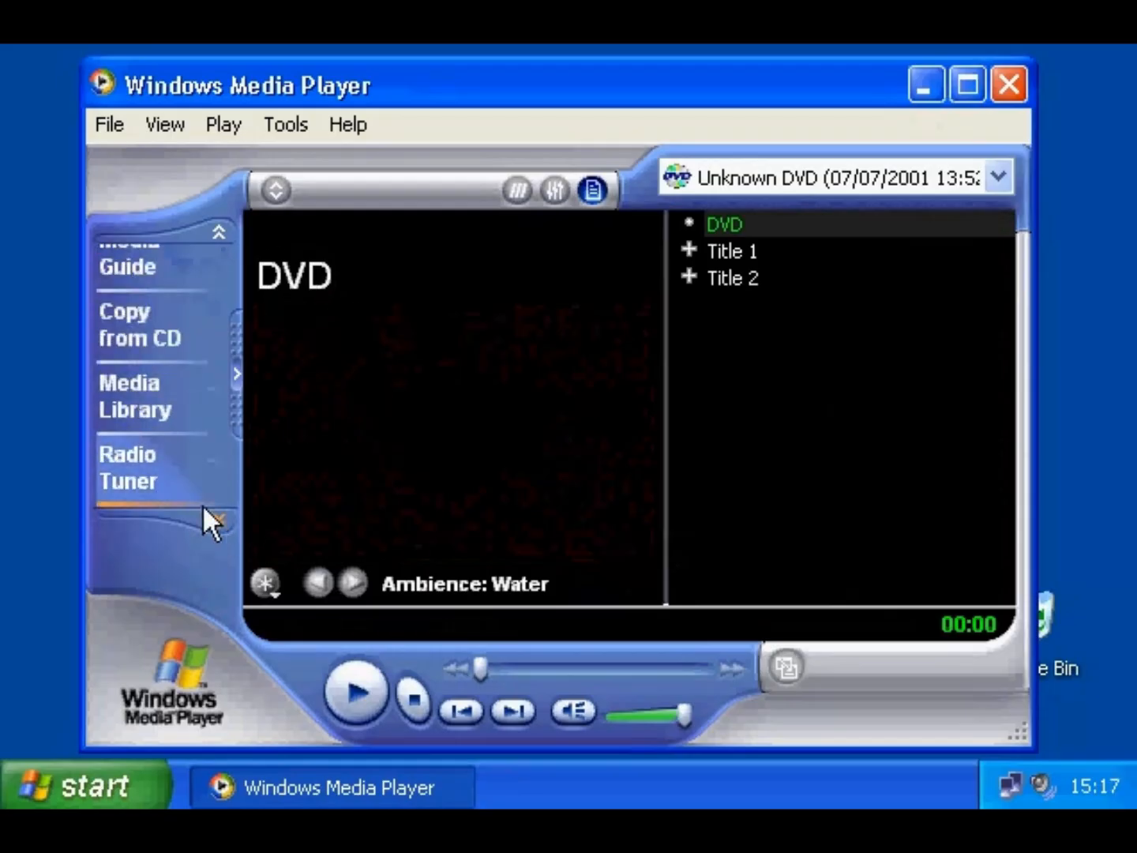
pyautogui.click(160, 475)
pyautogui.click(628, 432)
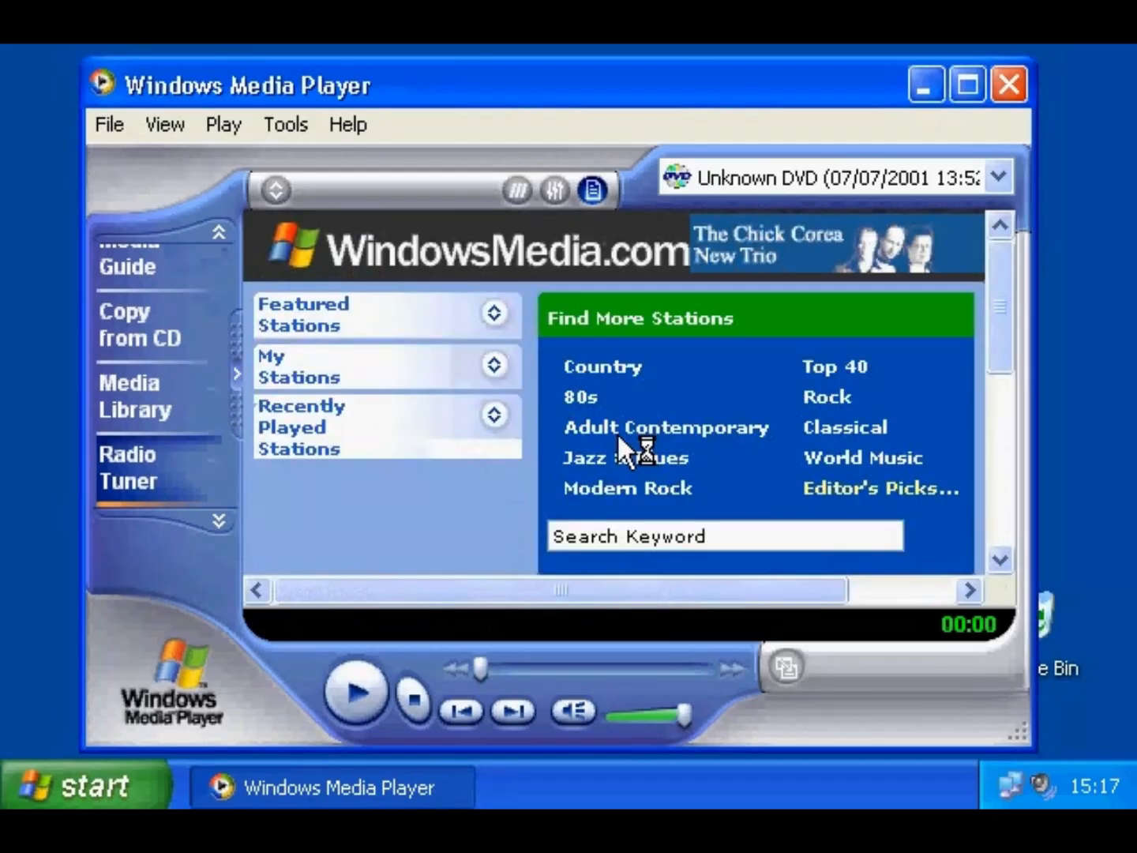
pyautogui.click(400, 364)
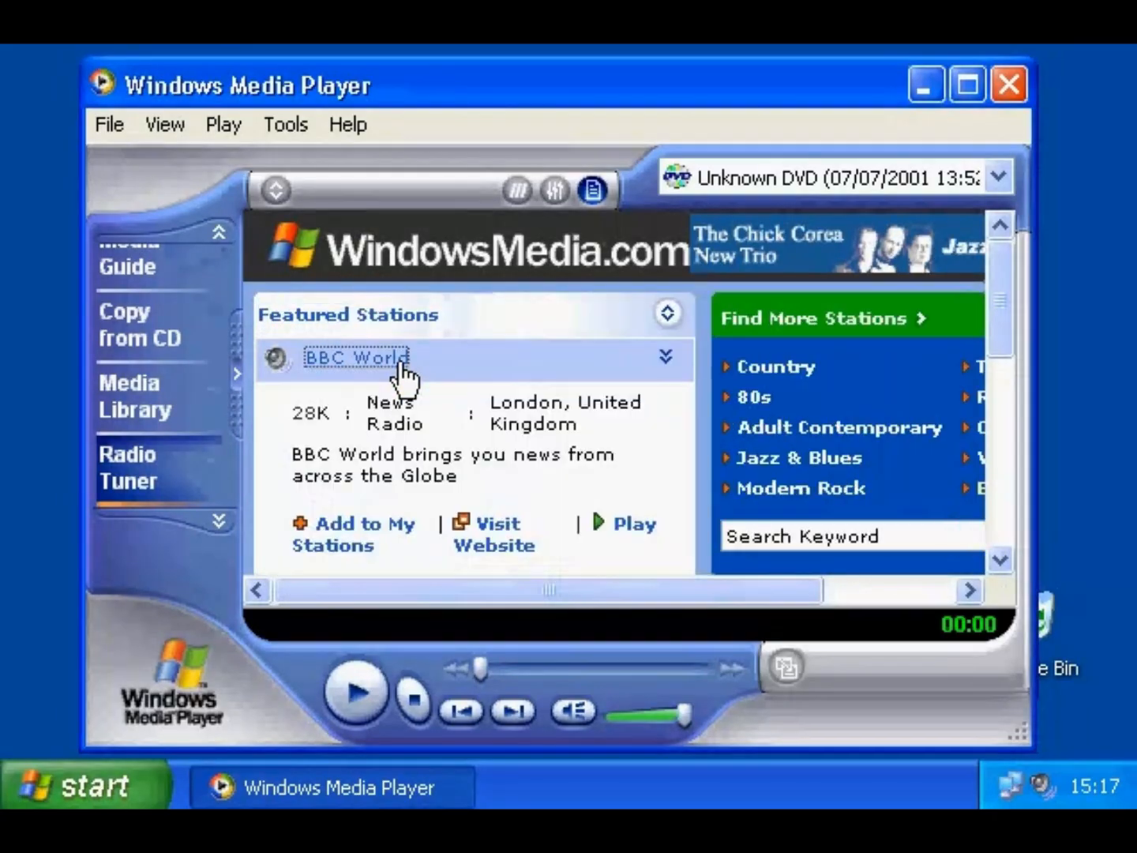
pyautogui.click(627, 524)
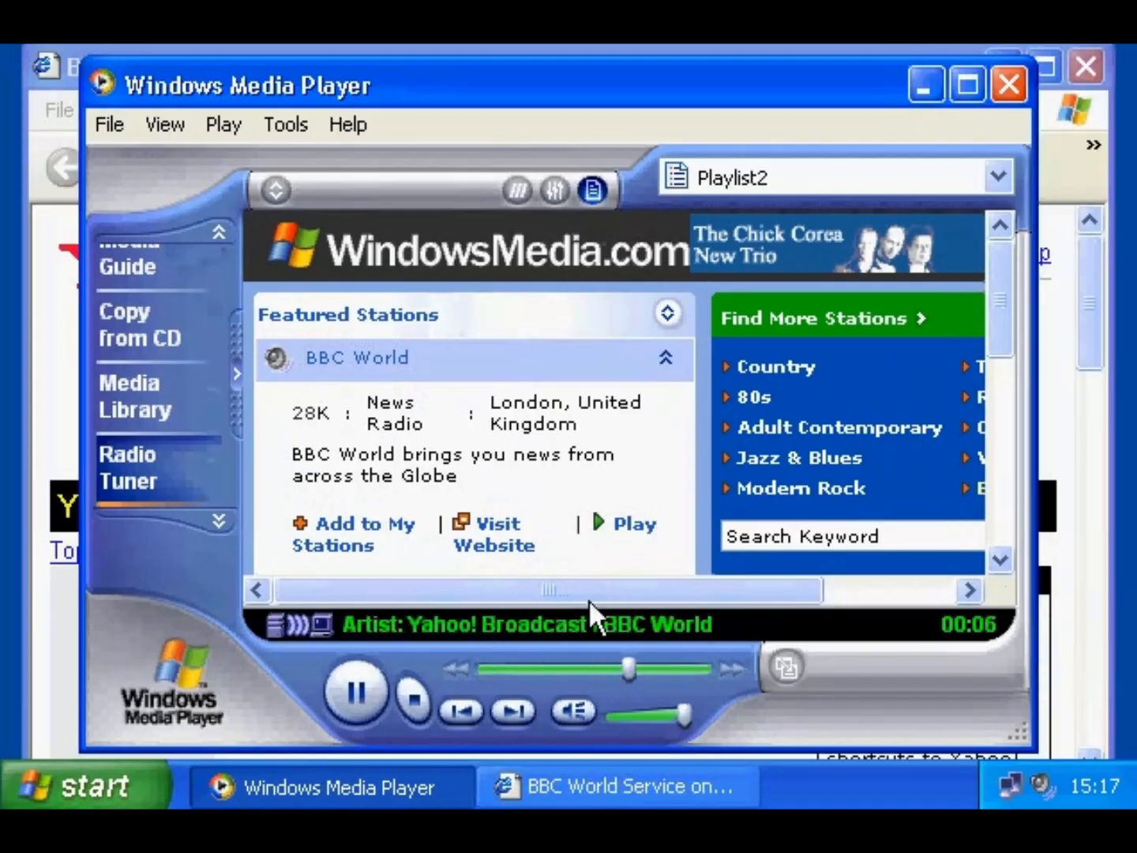
# - Preview the Classic and Compact skins, then apply the goo skin
pyautogui.click(214, 519)
pyautogui.click(209, 514)
pyautogui.click(167, 473)
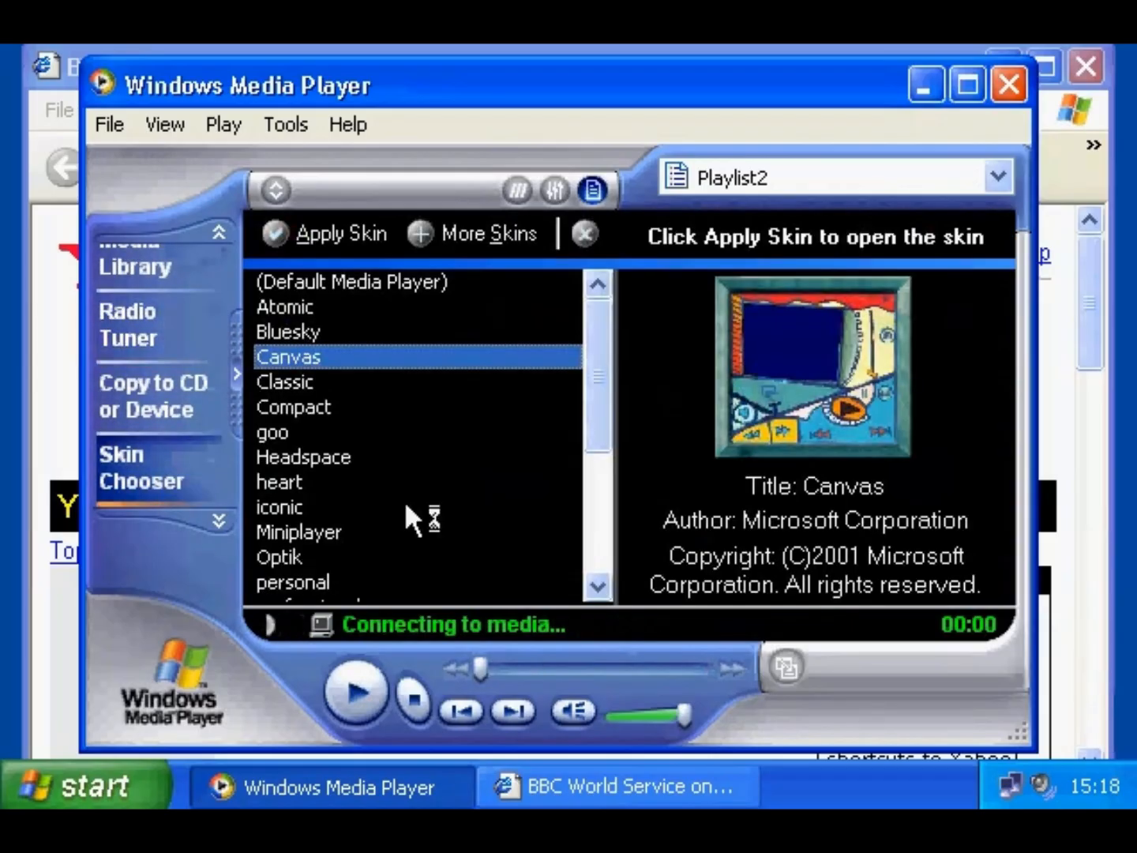
pyautogui.click(308, 381)
pyautogui.click(310, 402)
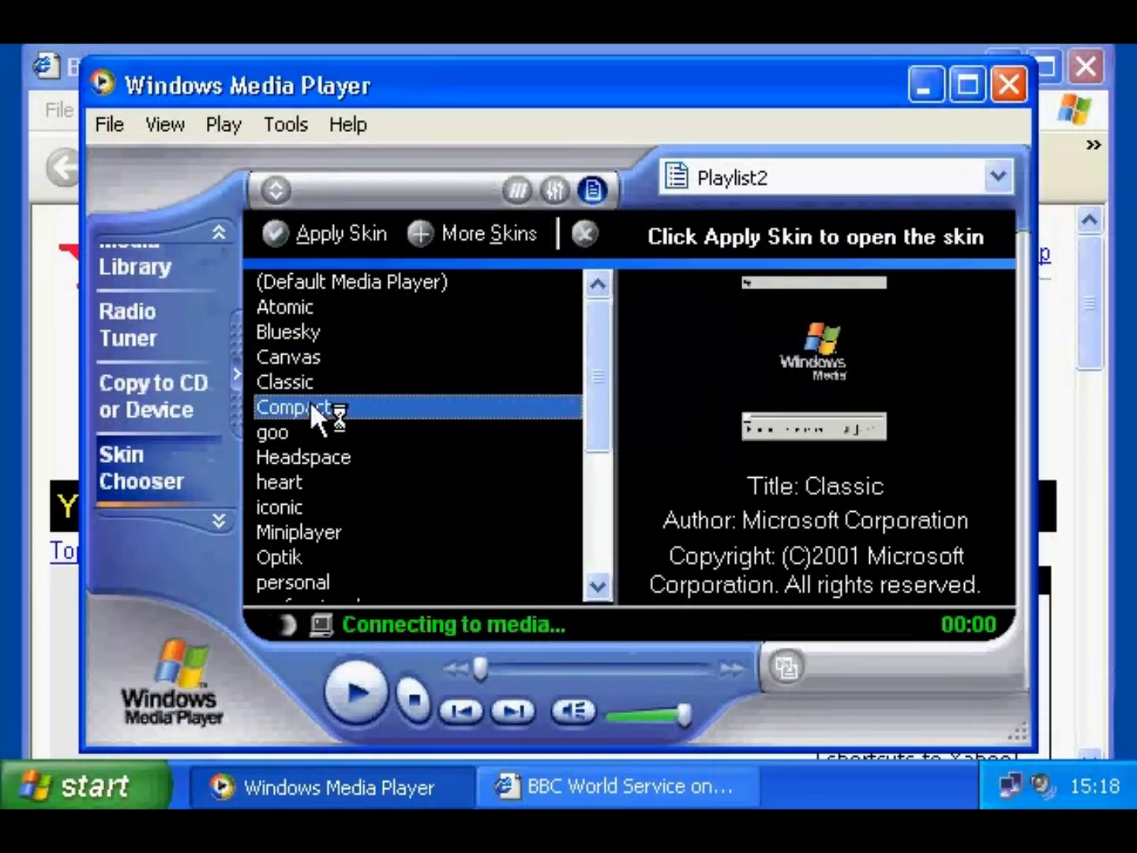
pyautogui.click(285, 434)
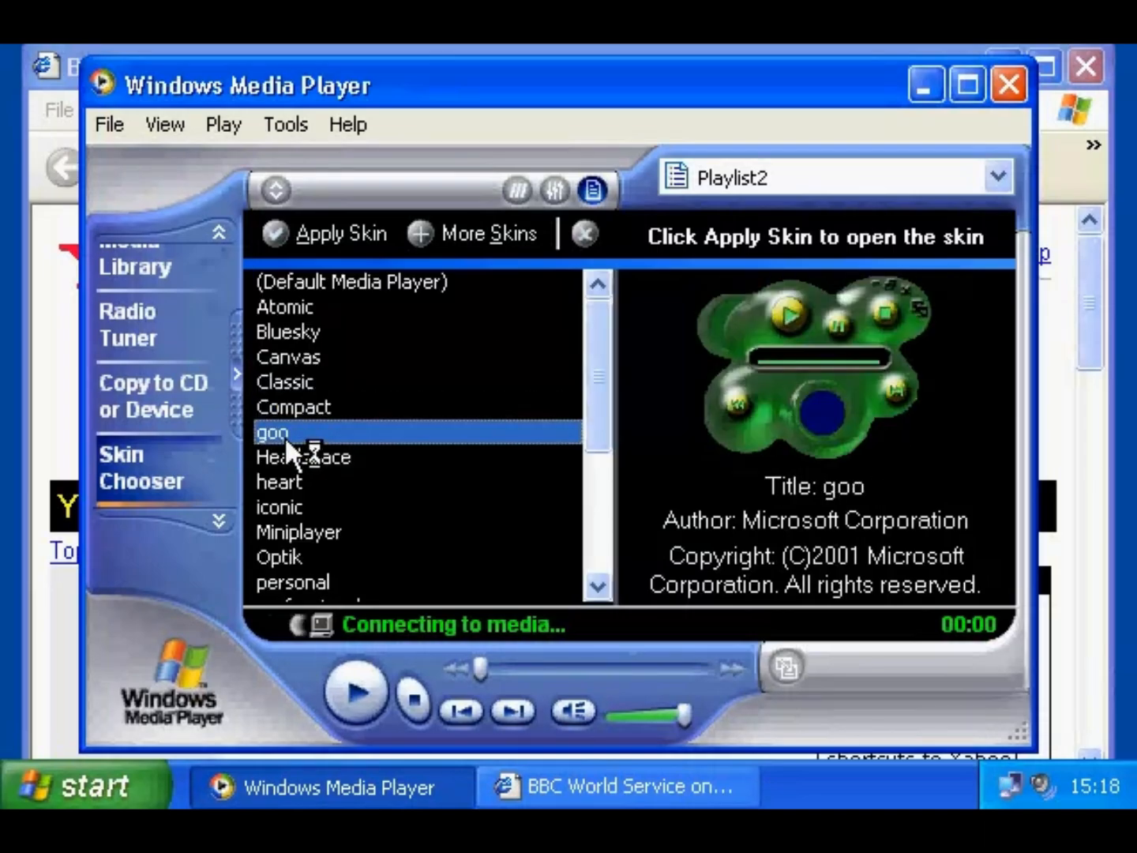
pyautogui.click(324, 240)
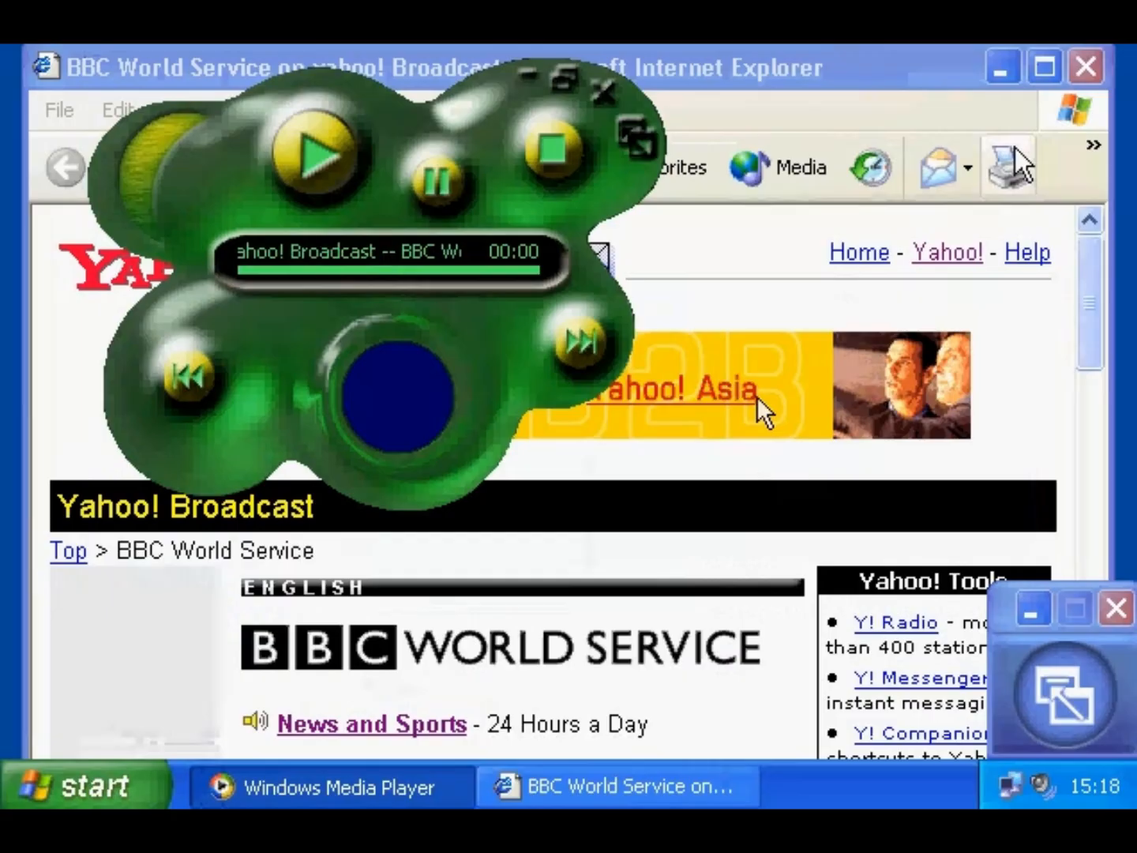
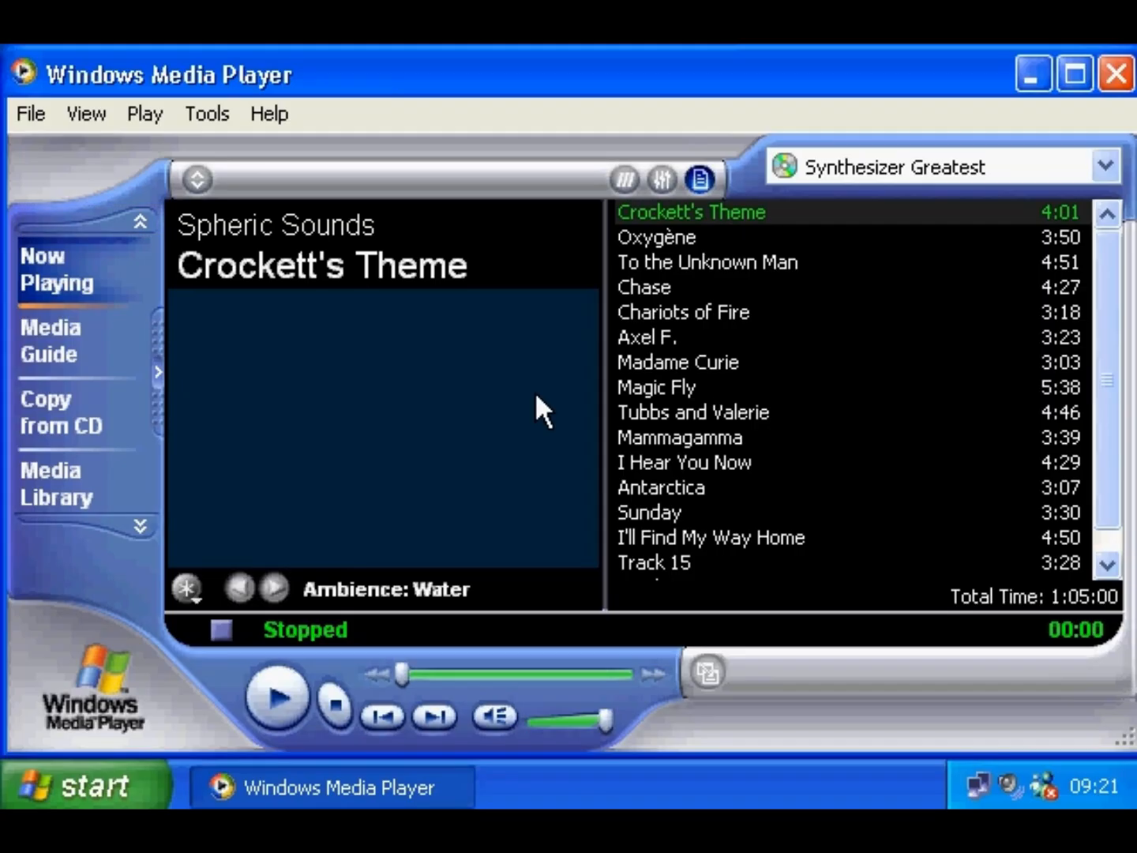
# - Show the Synthesizer Greatest CD's track list on the Copy from CD page
pyautogui.click(116, 423)
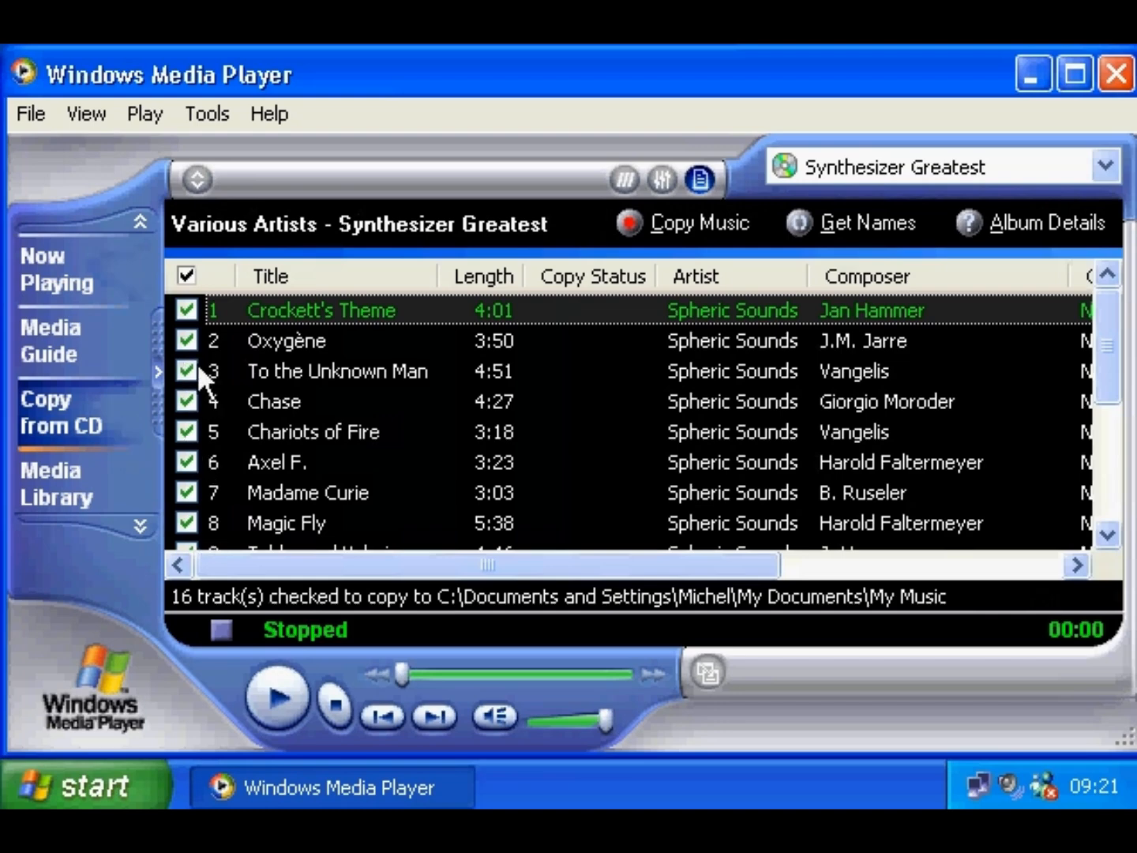
# - Clear all tracks, tick only Crockett's Theme, and copy it from the CD
pyautogui.click(186, 275)
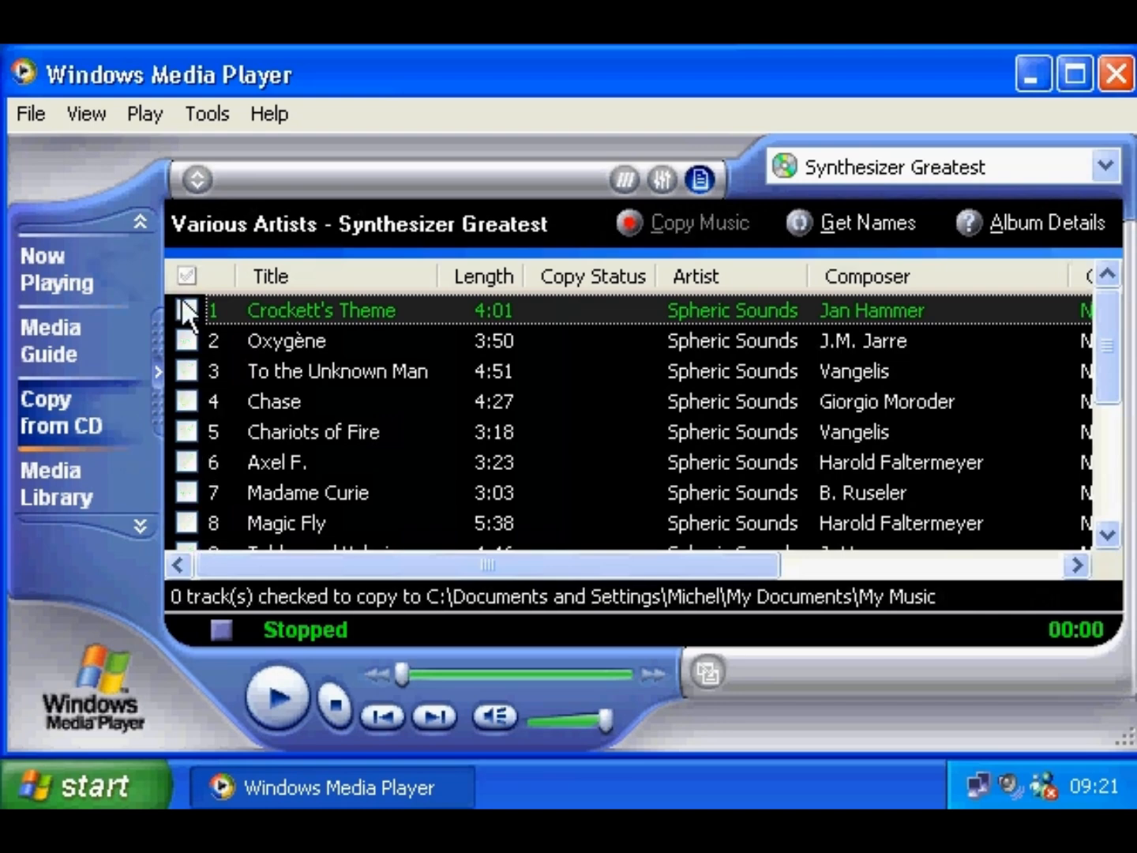
pyautogui.click(187, 309)
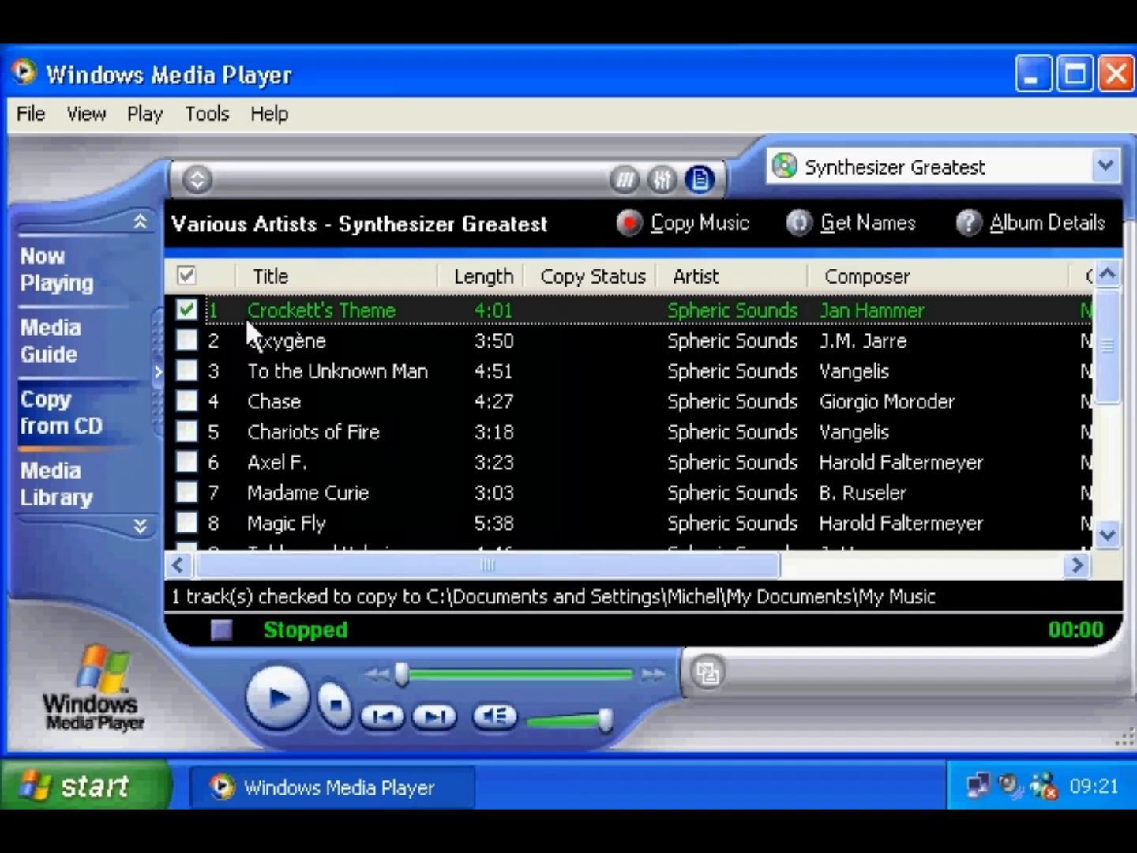
pyautogui.click(631, 223)
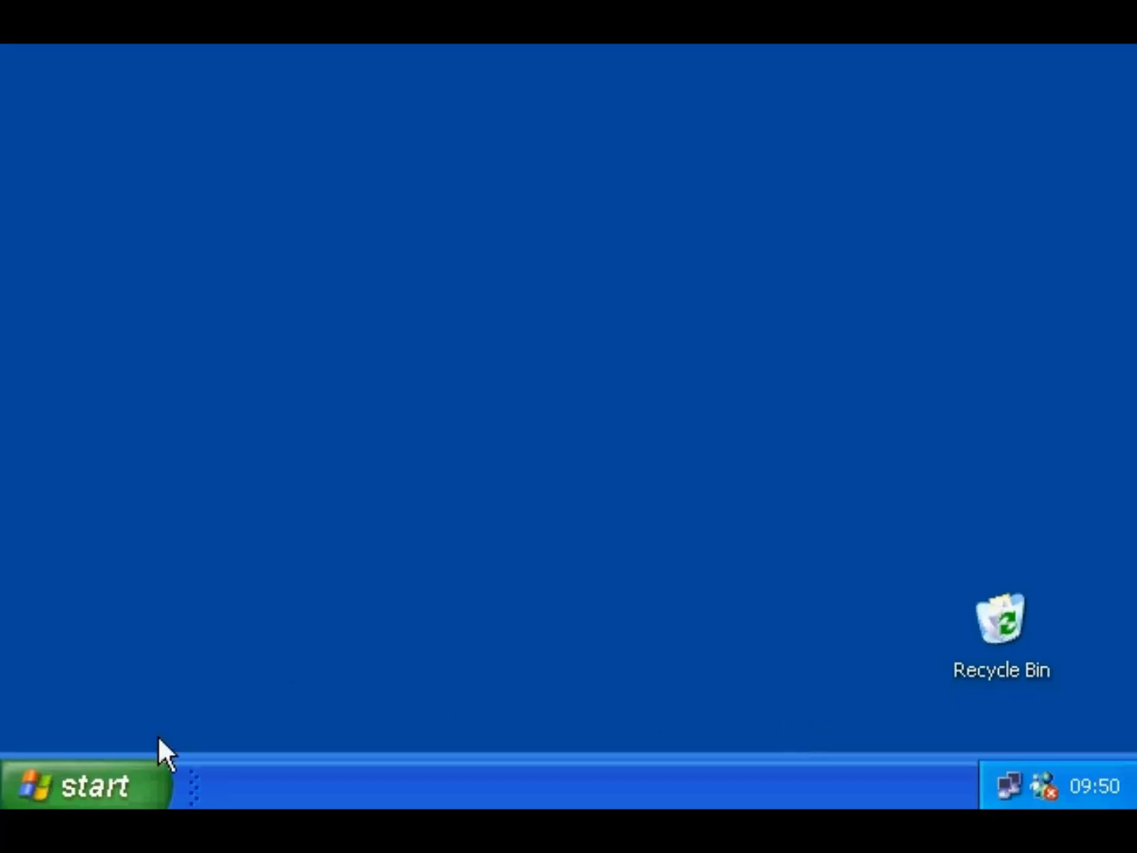
# - Copy the Fonts folder from Local Disk (C:) to CD Drive (D:)
pyautogui.click(96, 782)
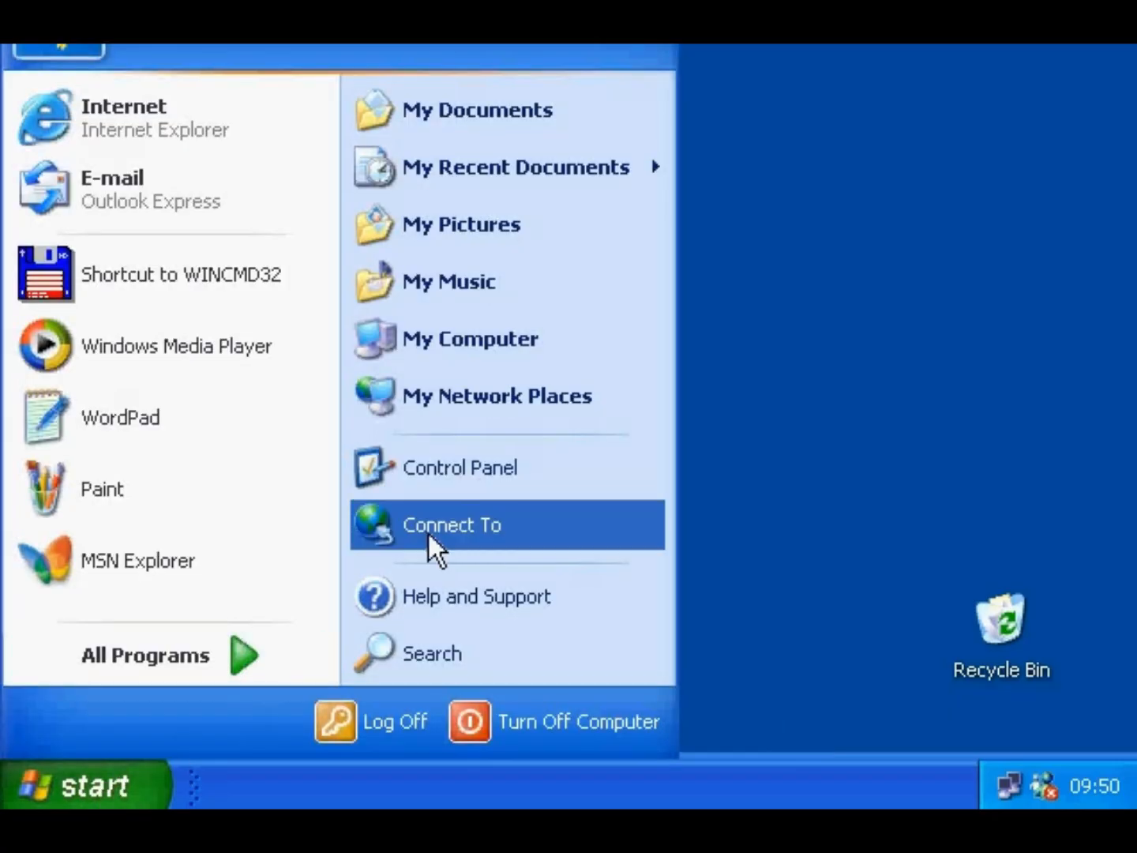
pyautogui.click(492, 352)
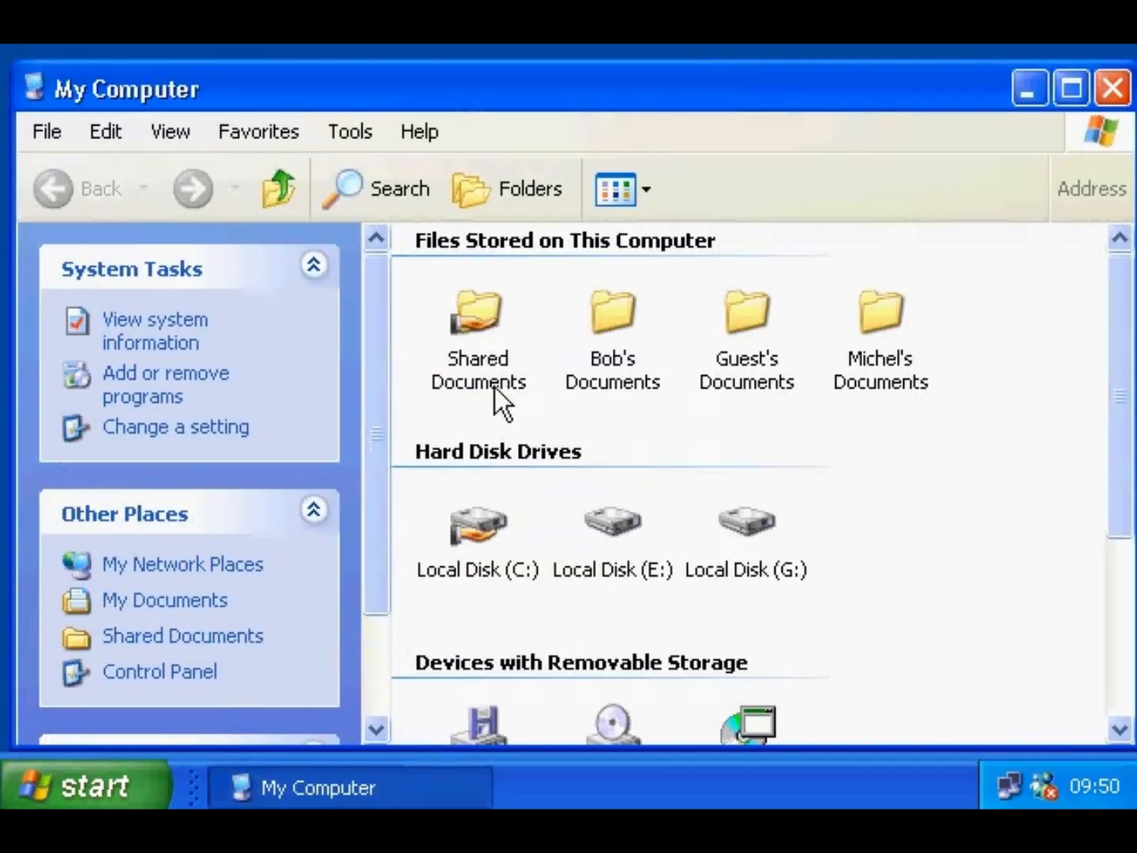
pyautogui.doubleClick(486, 527)
pyautogui.click(727, 267)
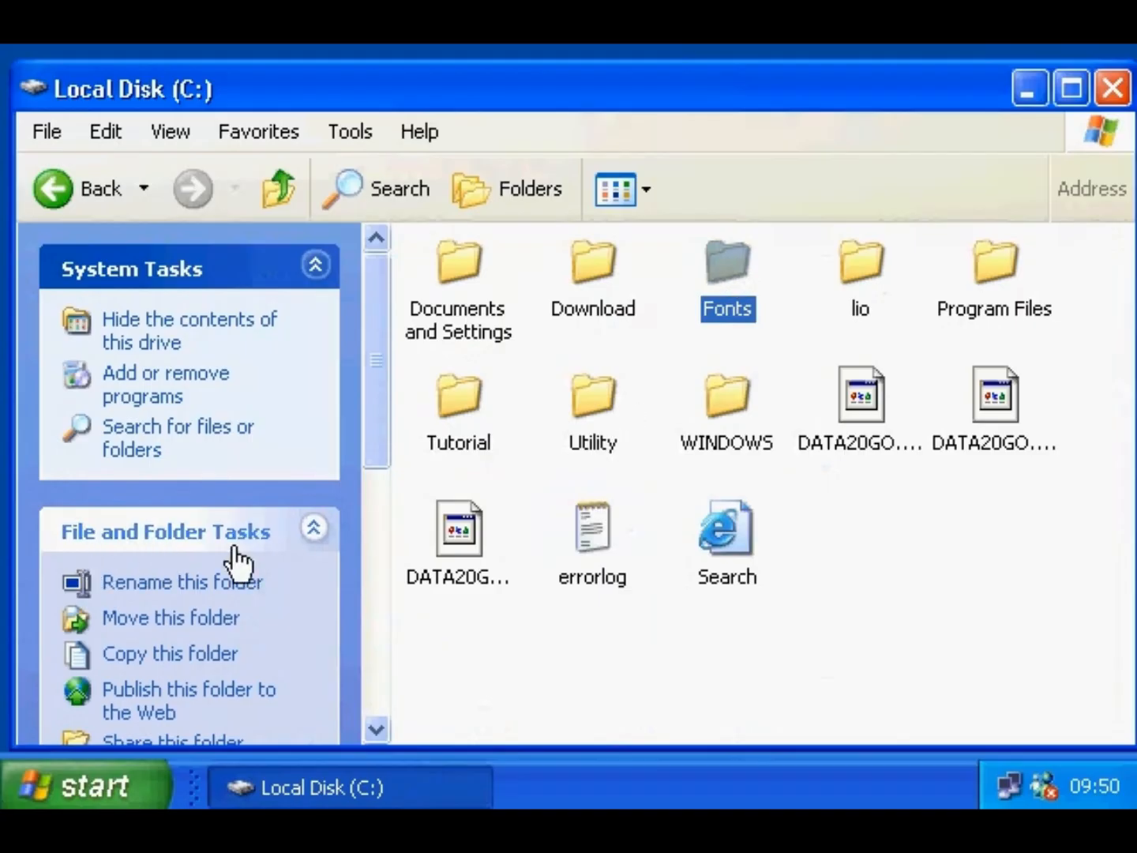
pyautogui.click(196, 654)
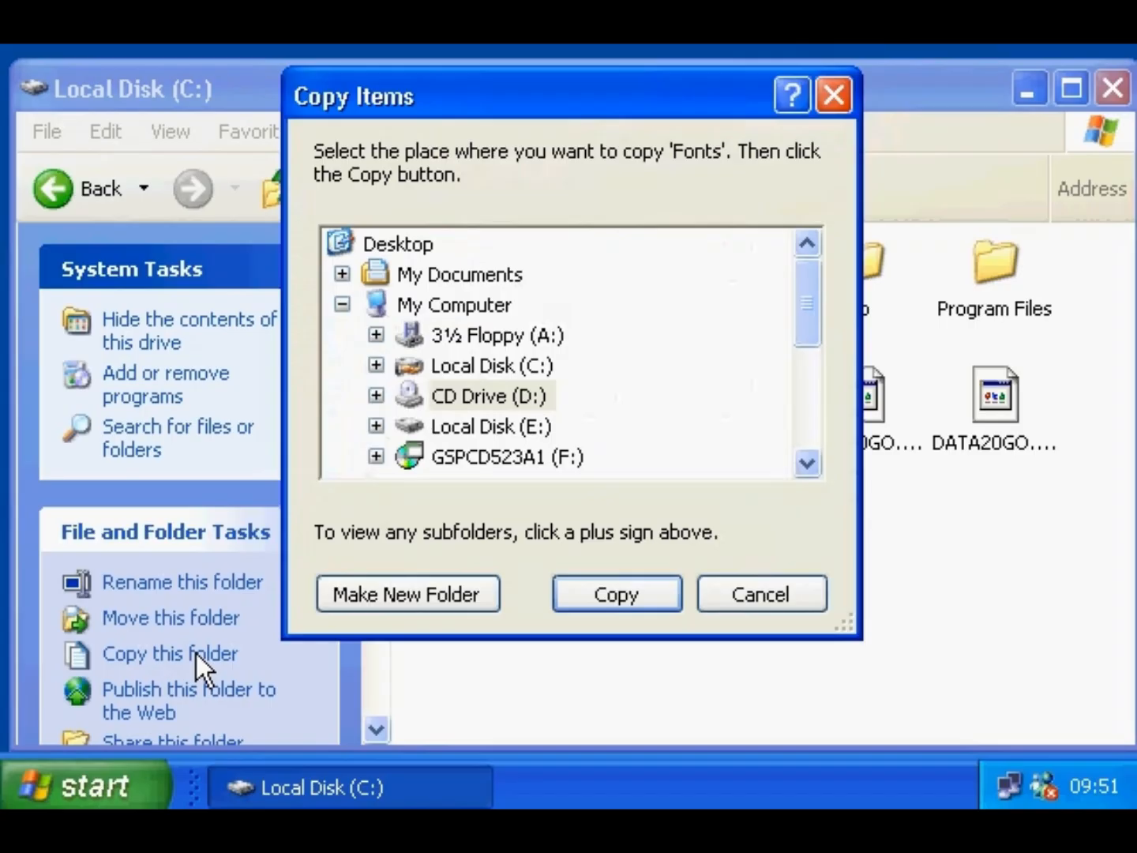
pyautogui.click(494, 397)
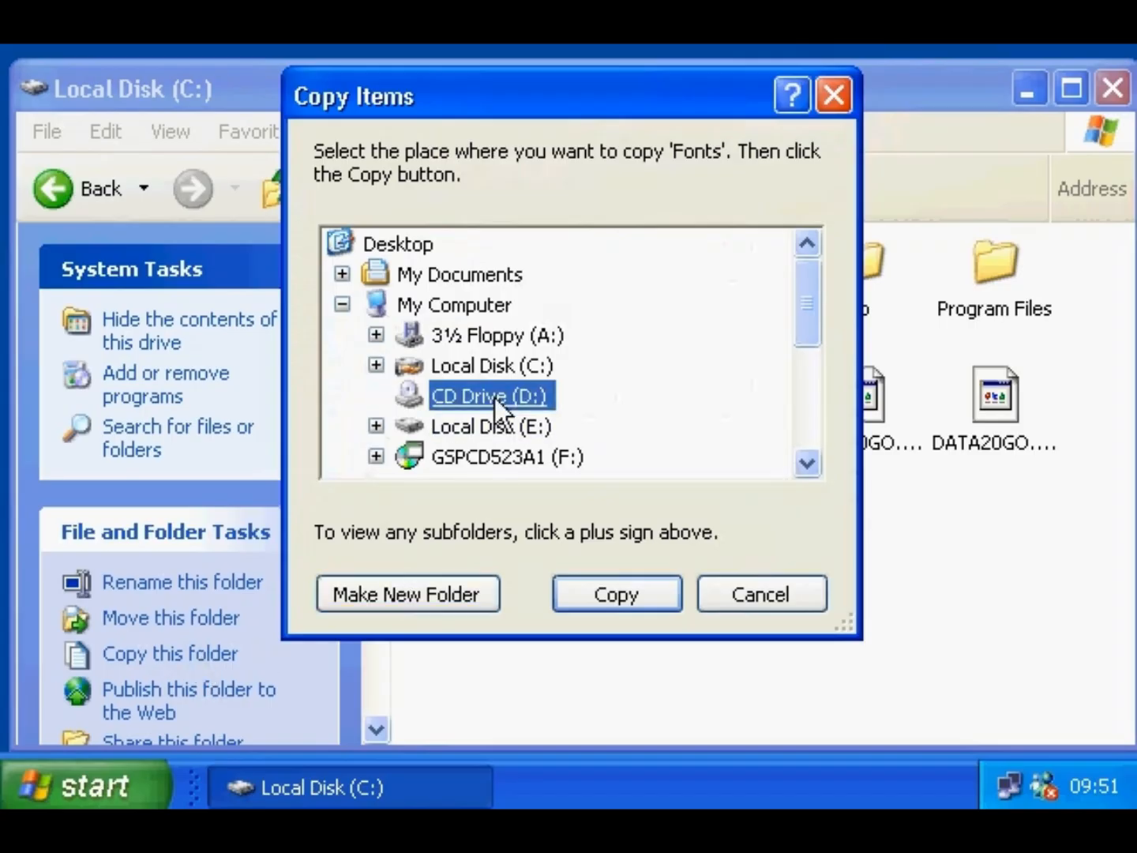
pyautogui.click(601, 589)
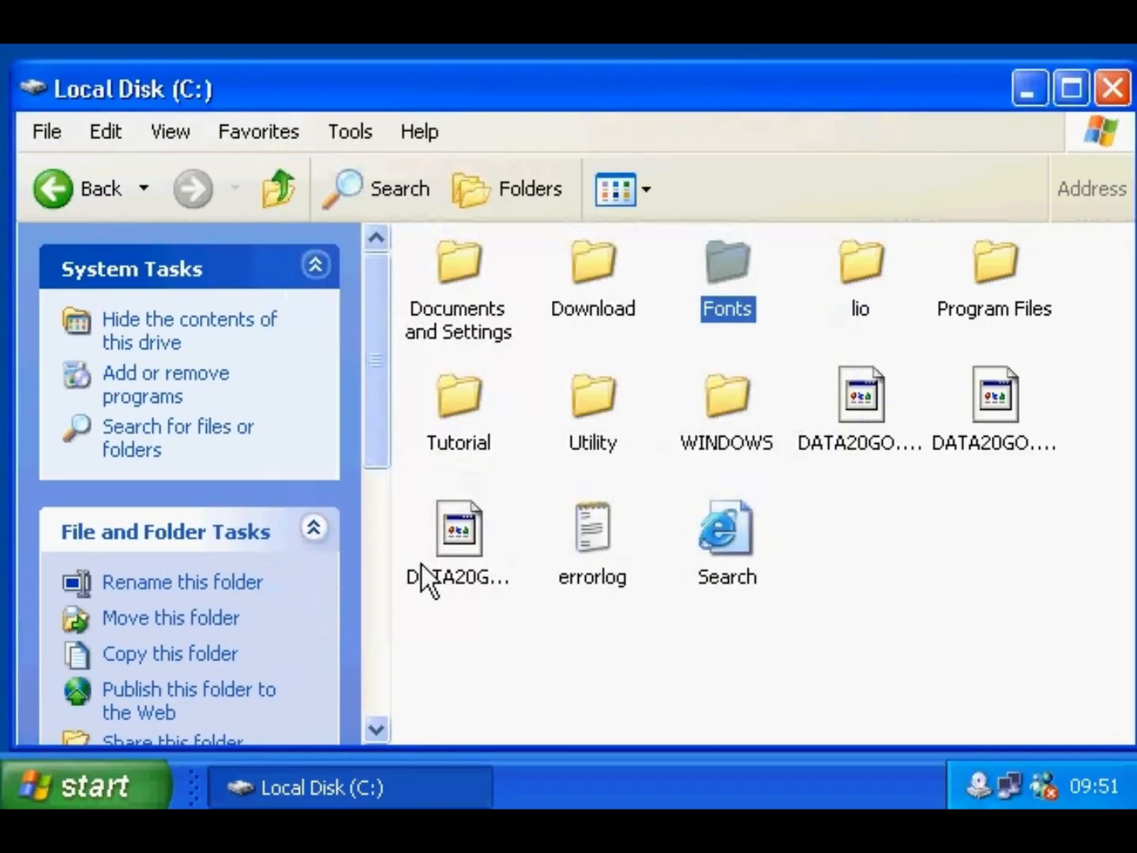
# - Back in My Computer, write the waiting files to CD Drive (D:)
pyautogui.click(280, 181)
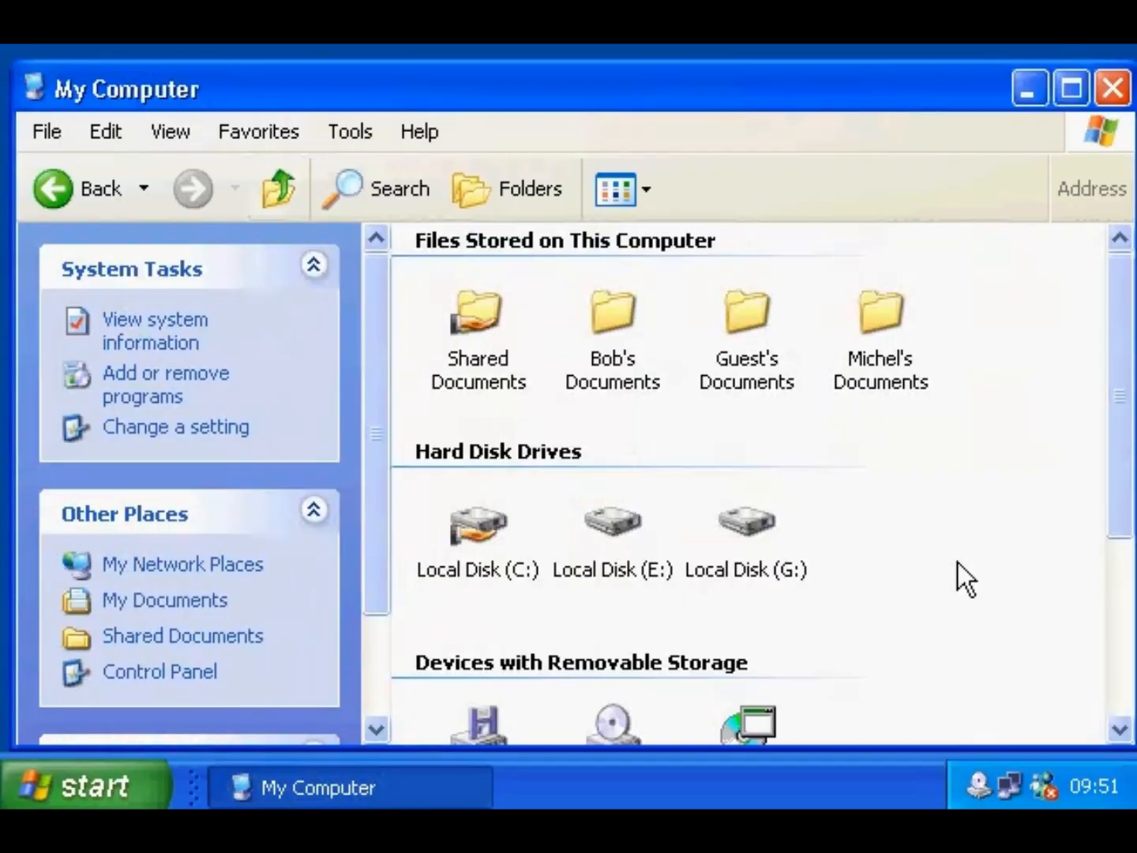
pyautogui.moveTo(1118, 507); pyautogui.dragTo(1061, 600)
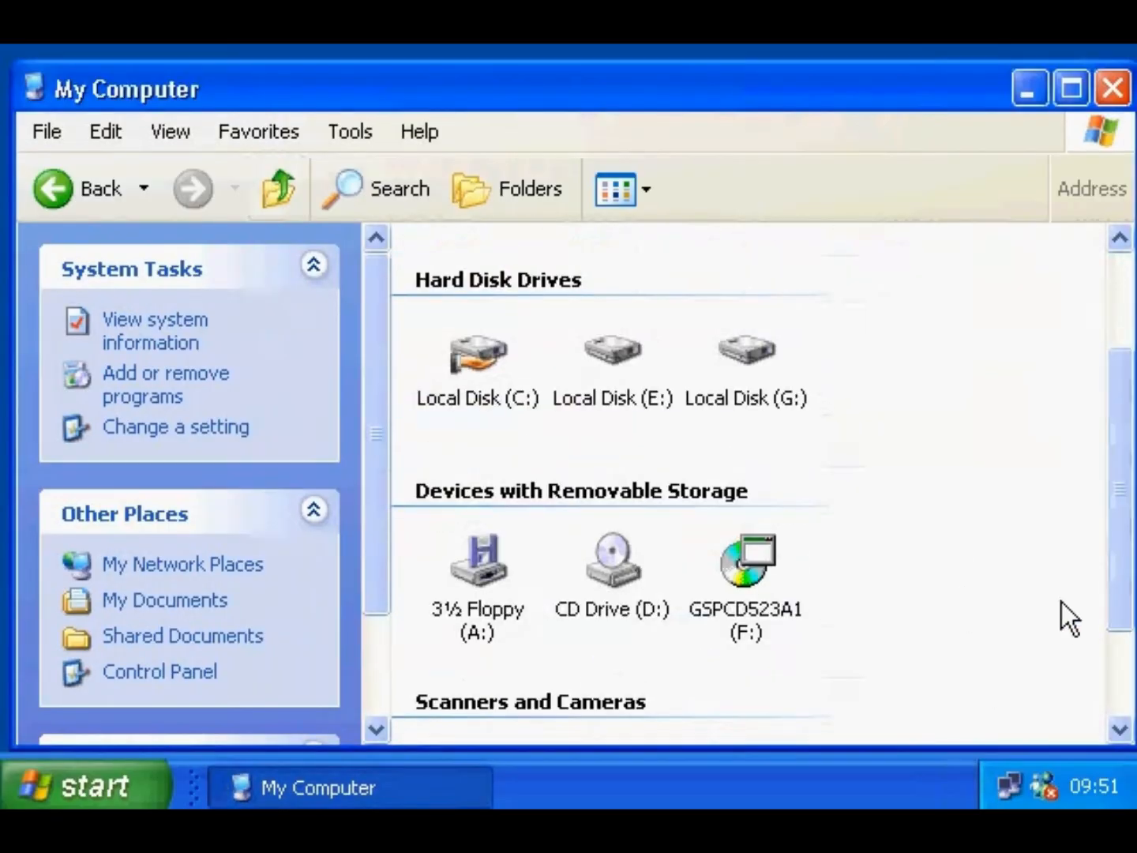
pyautogui.click(623, 586)
pyautogui.rightClick(623, 586)
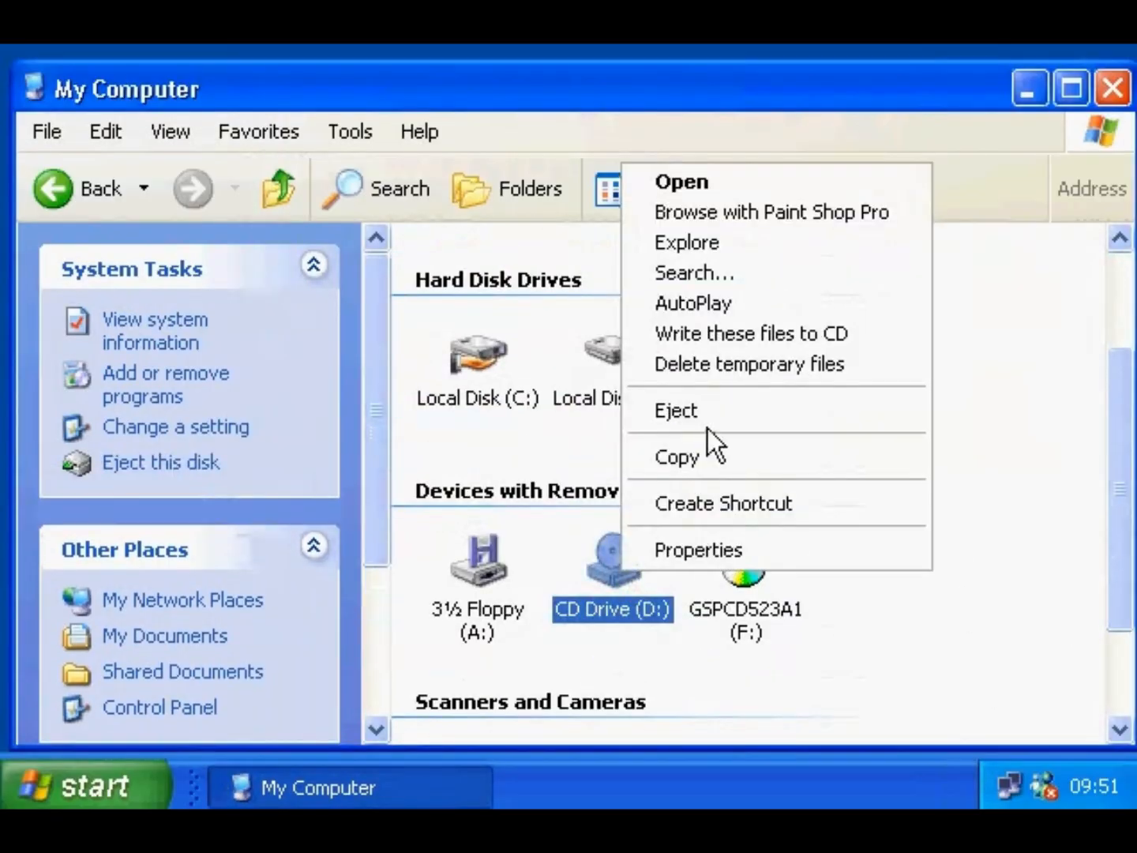
pyautogui.click(712, 336)
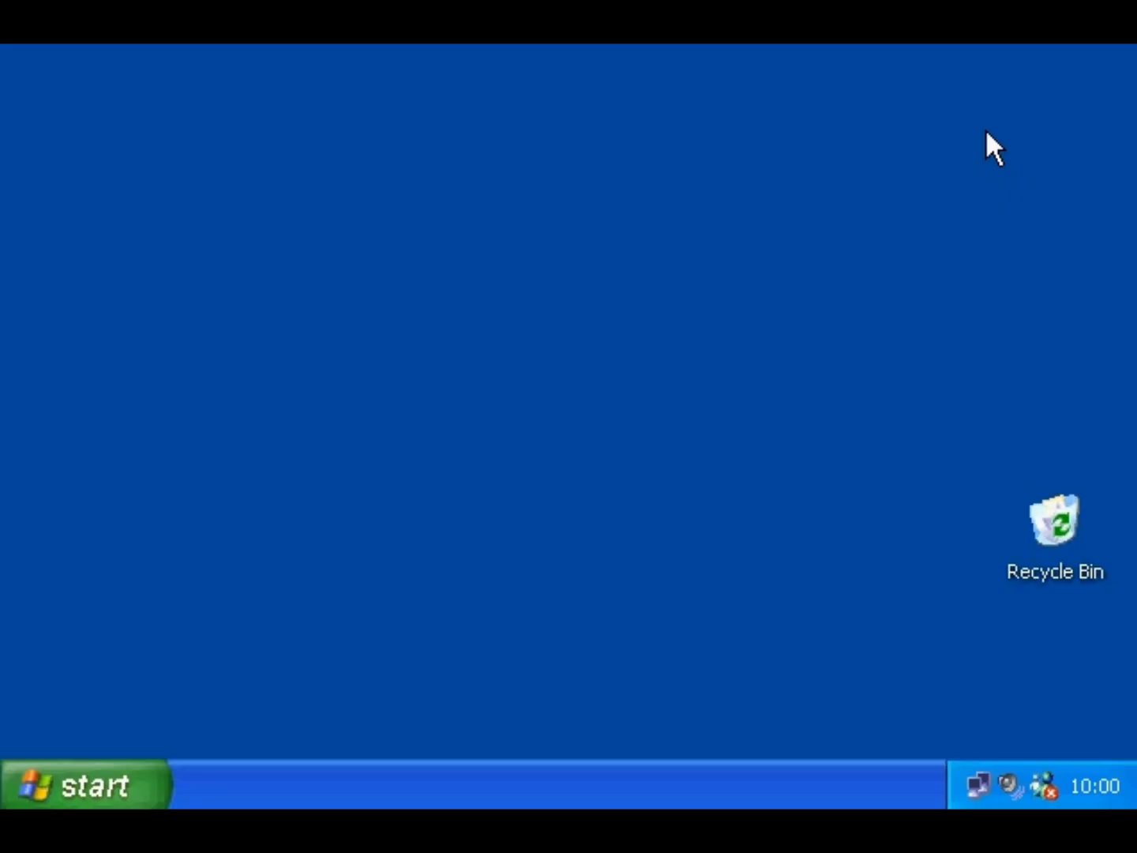
# - Launch Windows Movie Maker from the Start menu
pyautogui.click(121, 782)
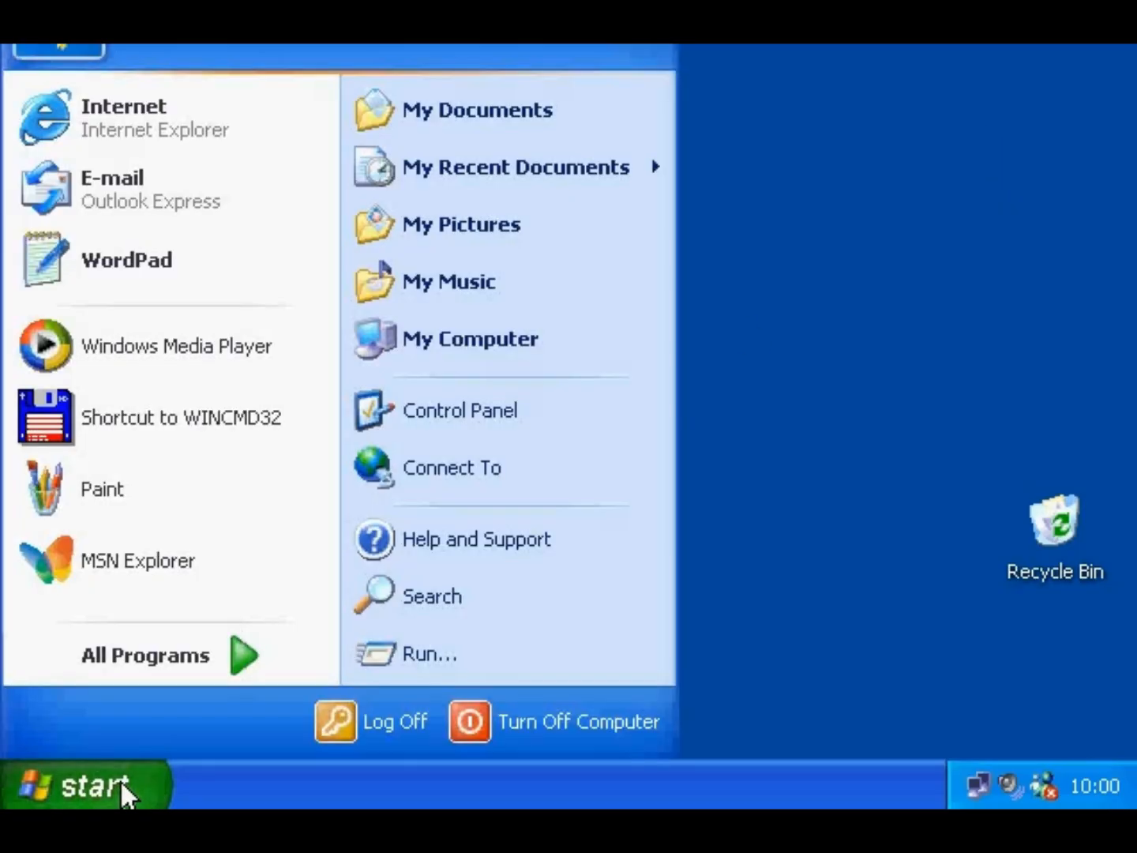
pyautogui.moveTo(168, 659)
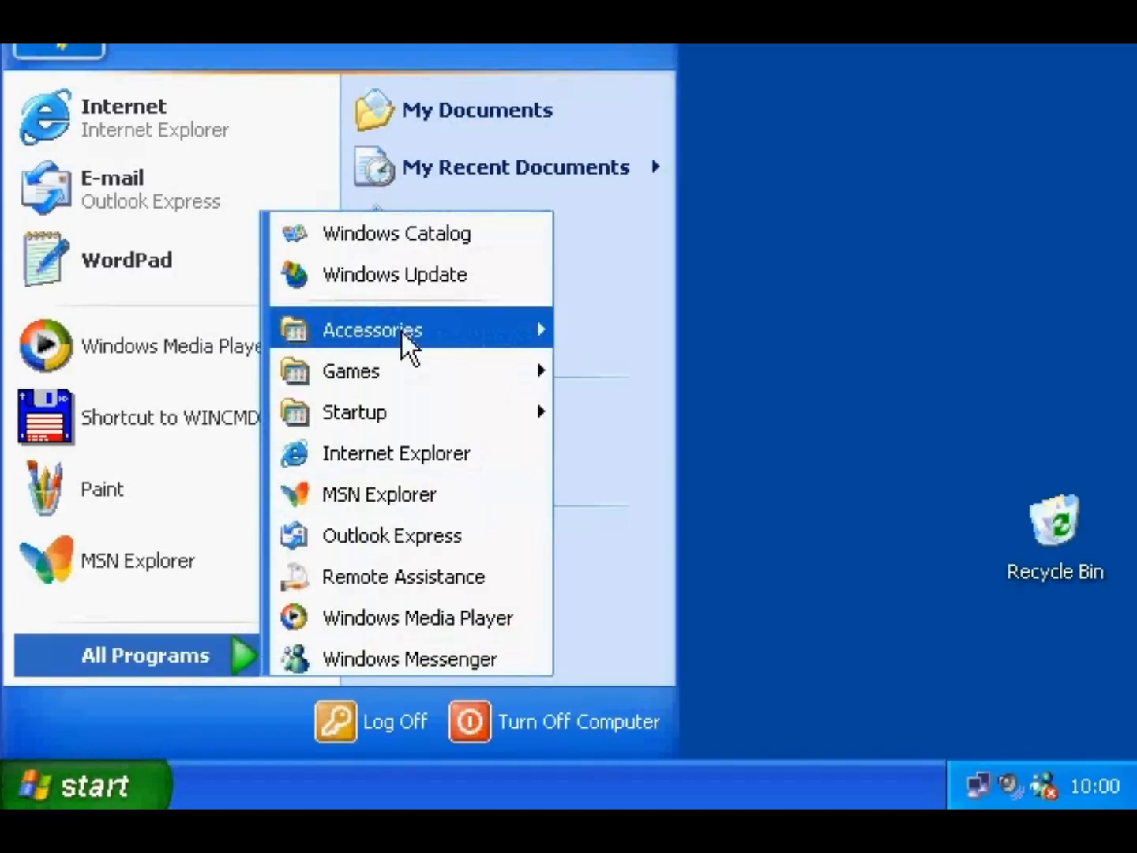
pyautogui.moveTo(402, 331)
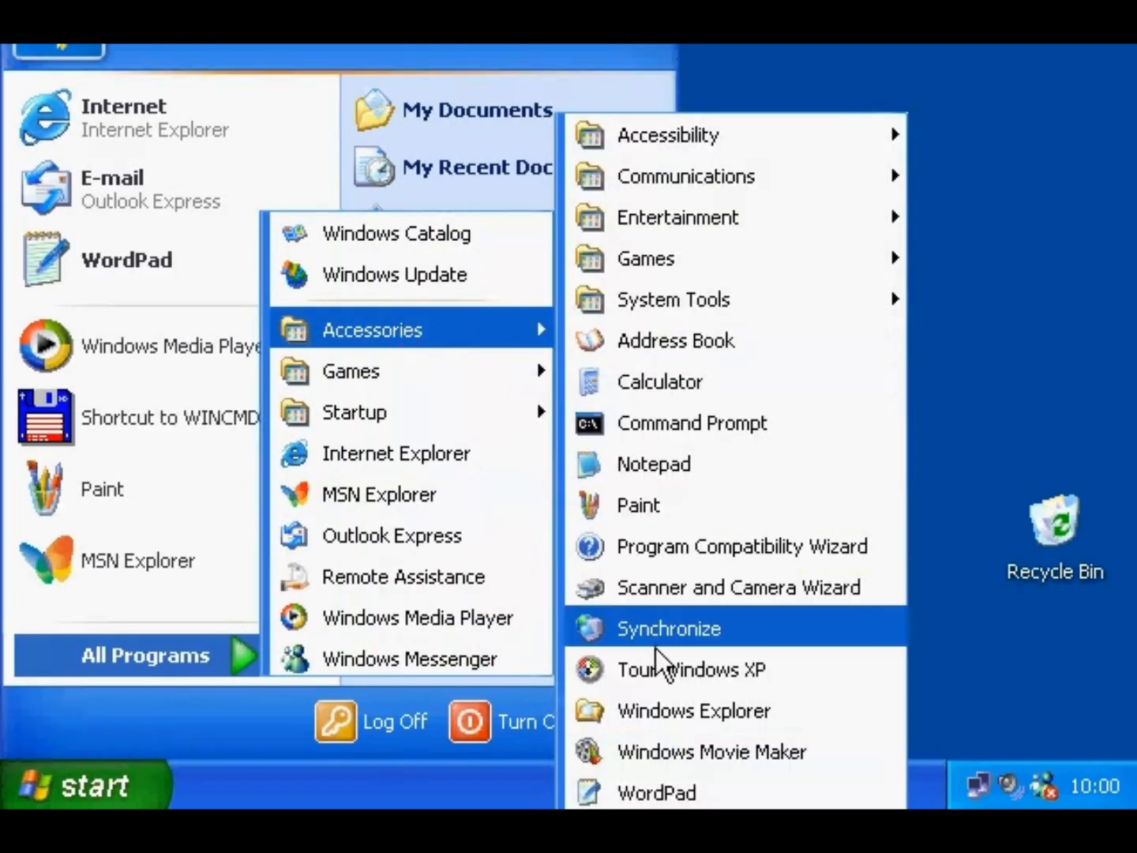
pyautogui.click(659, 789)
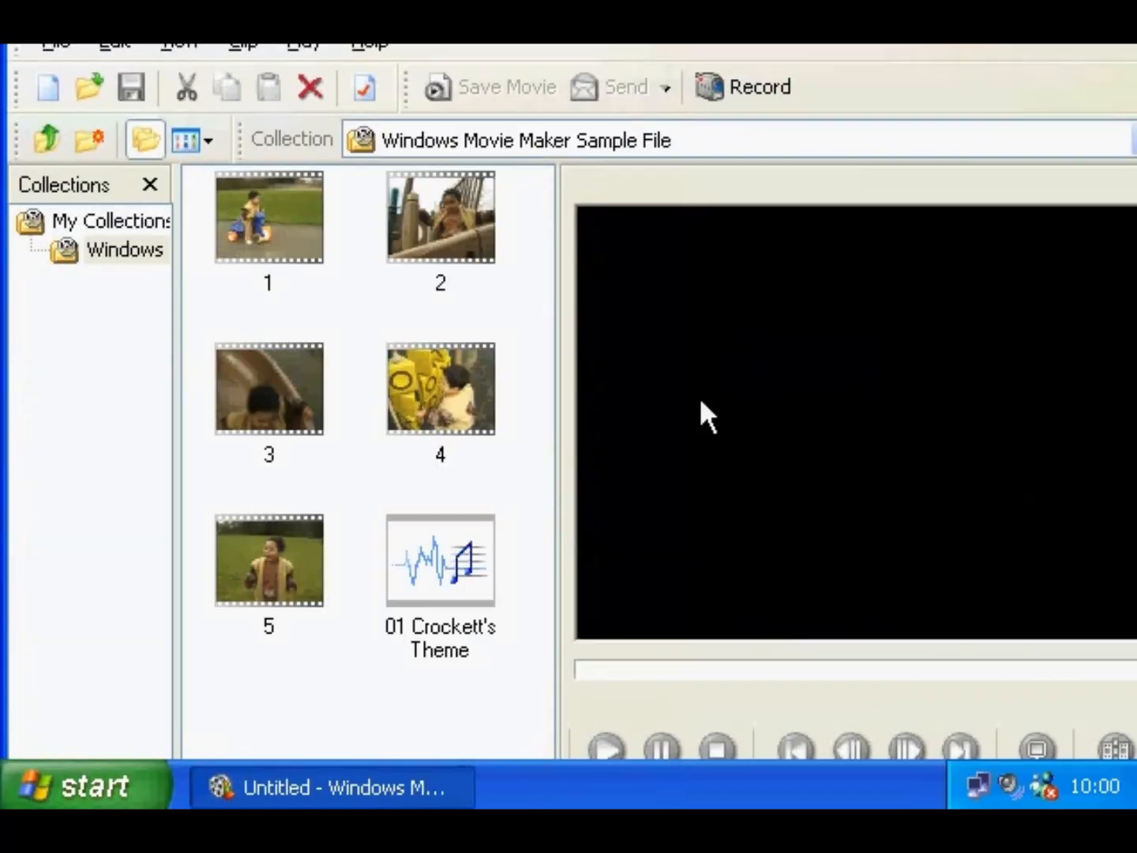
# - Record a short webcam video with audio at medium quality and save it as 'eric'
pyautogui.click(762, 93)
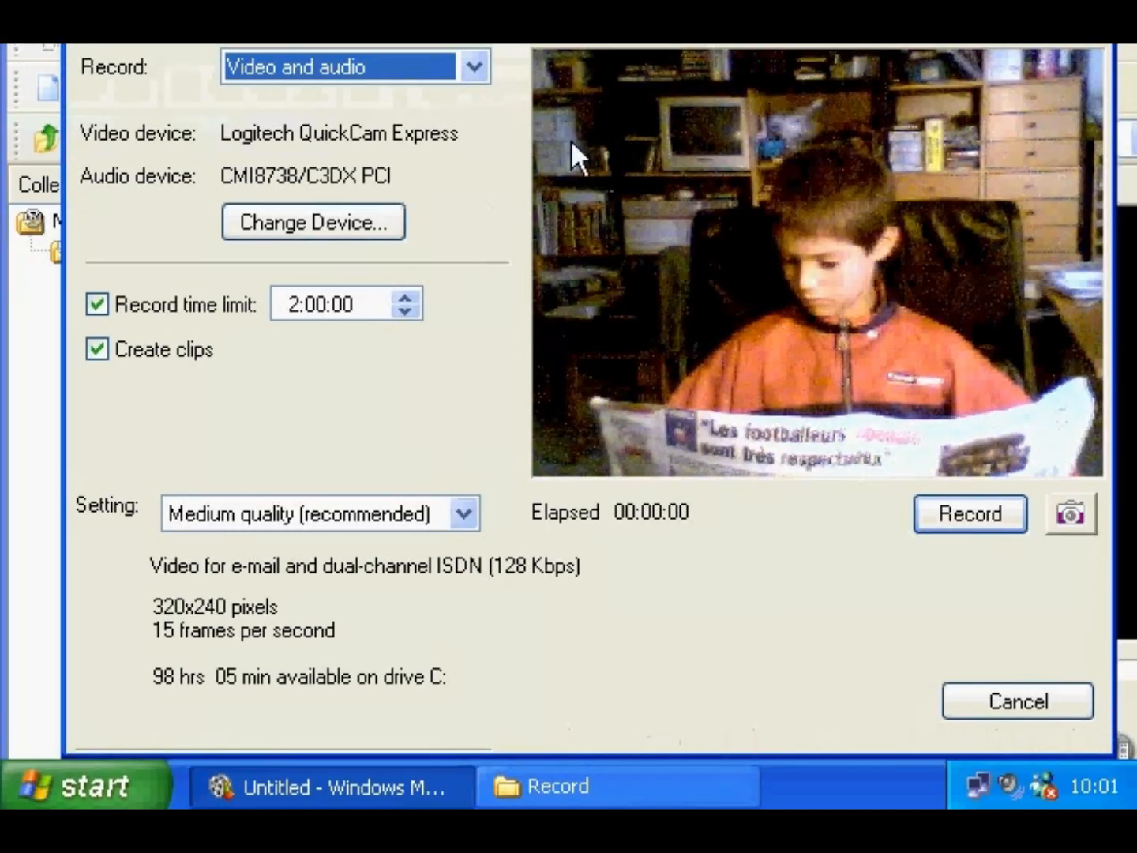
pyautogui.click(475, 67)
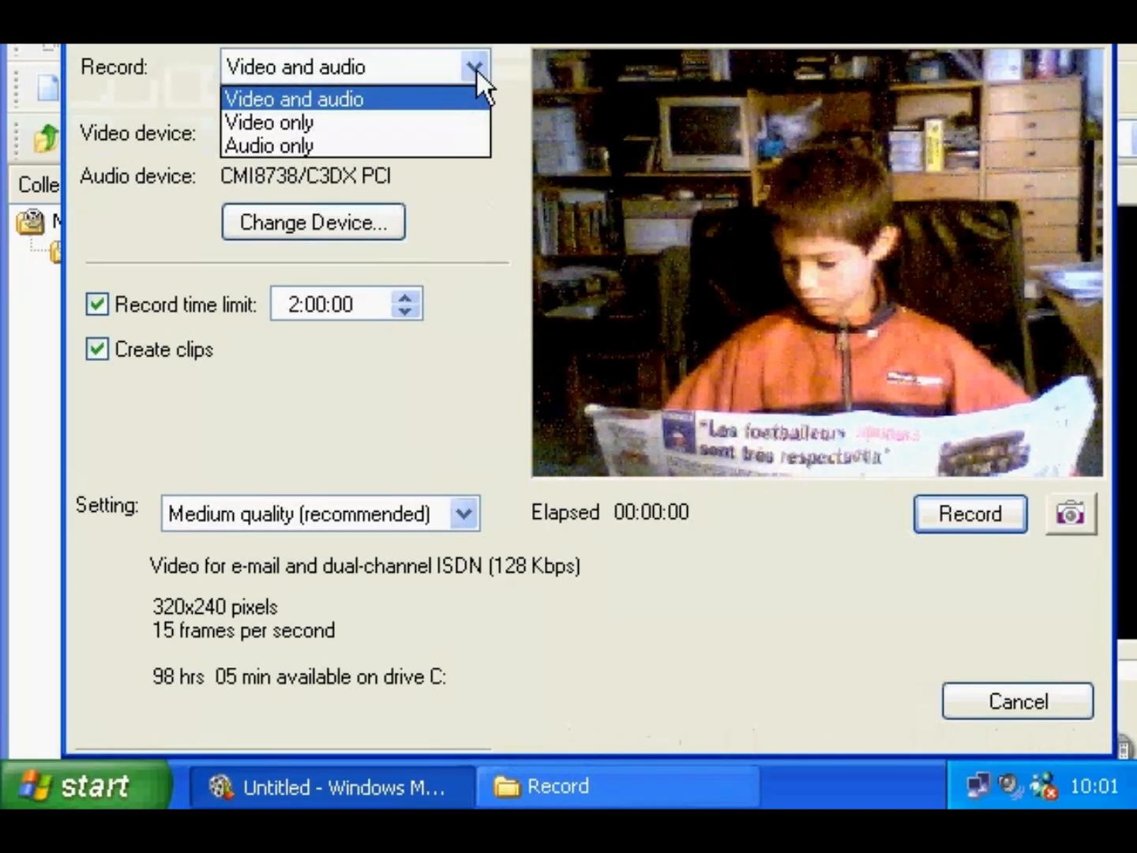
pyautogui.click(477, 93)
pyautogui.click(462, 513)
pyautogui.click(462, 513)
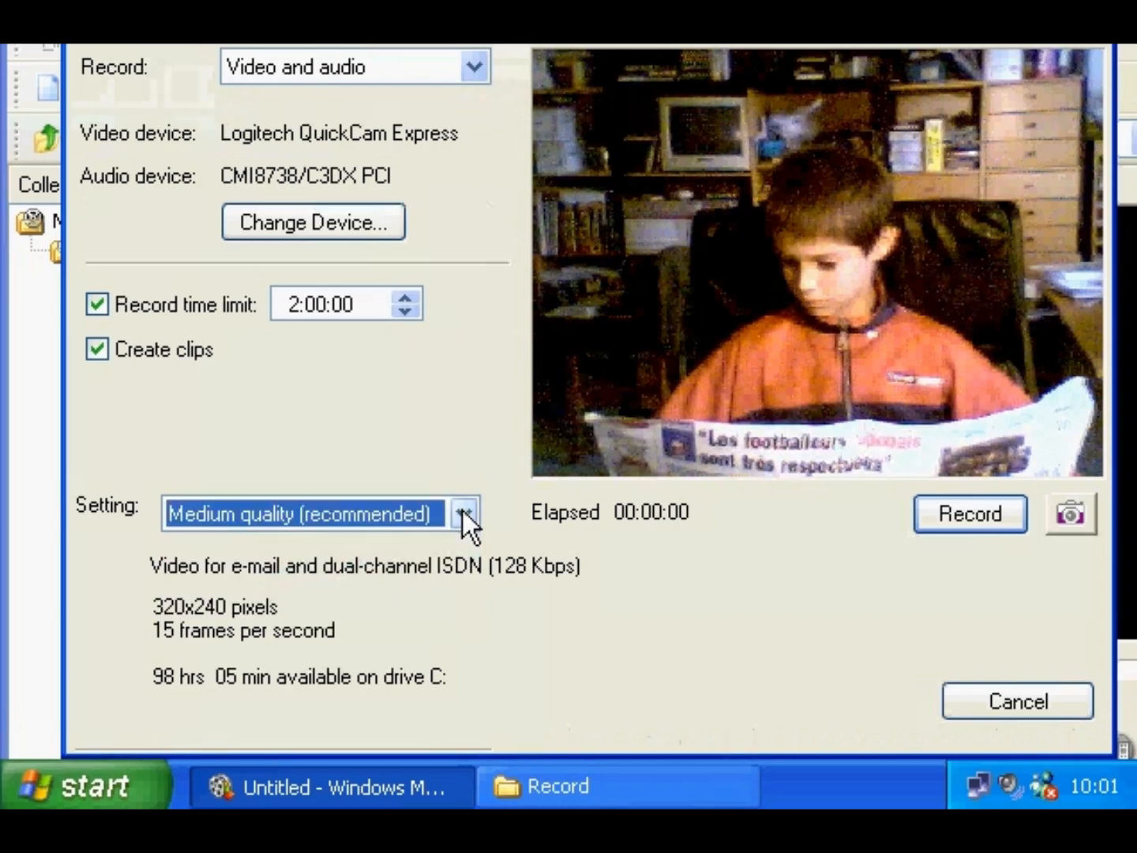
pyautogui.click(937, 516)
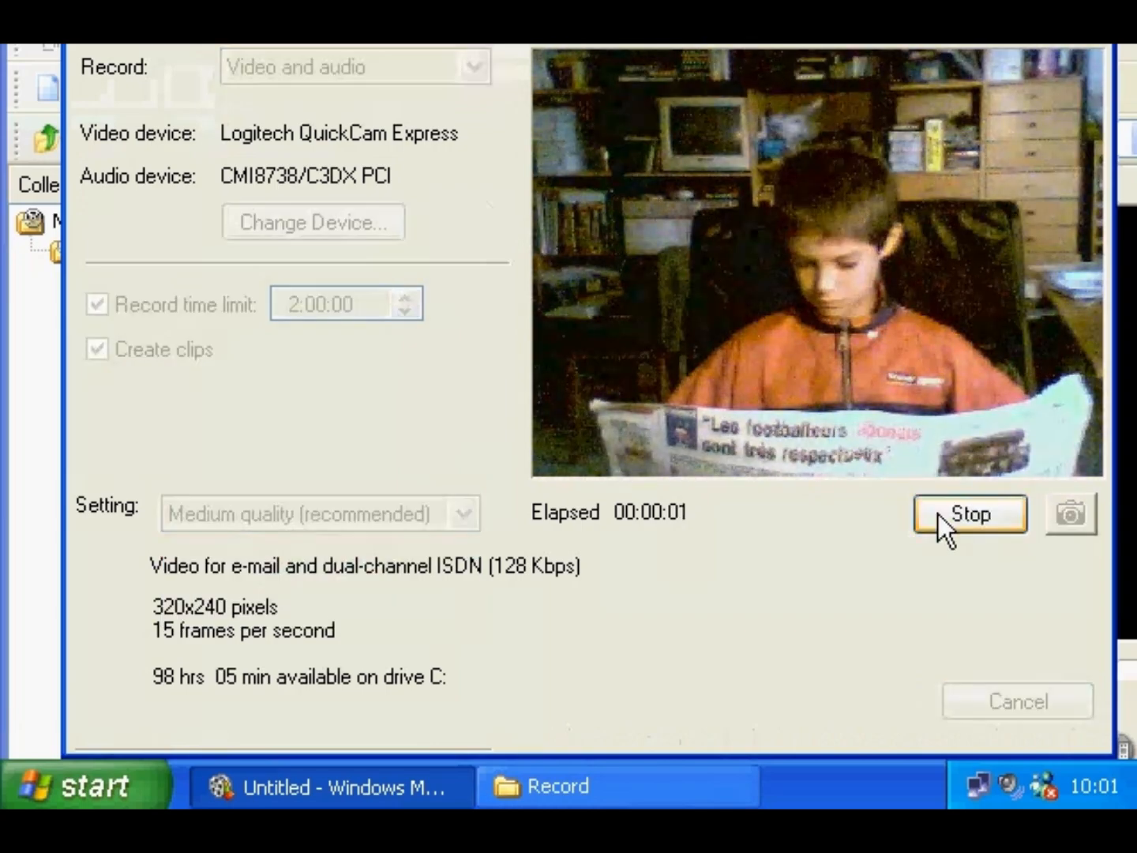
pyautogui.click(993, 515)
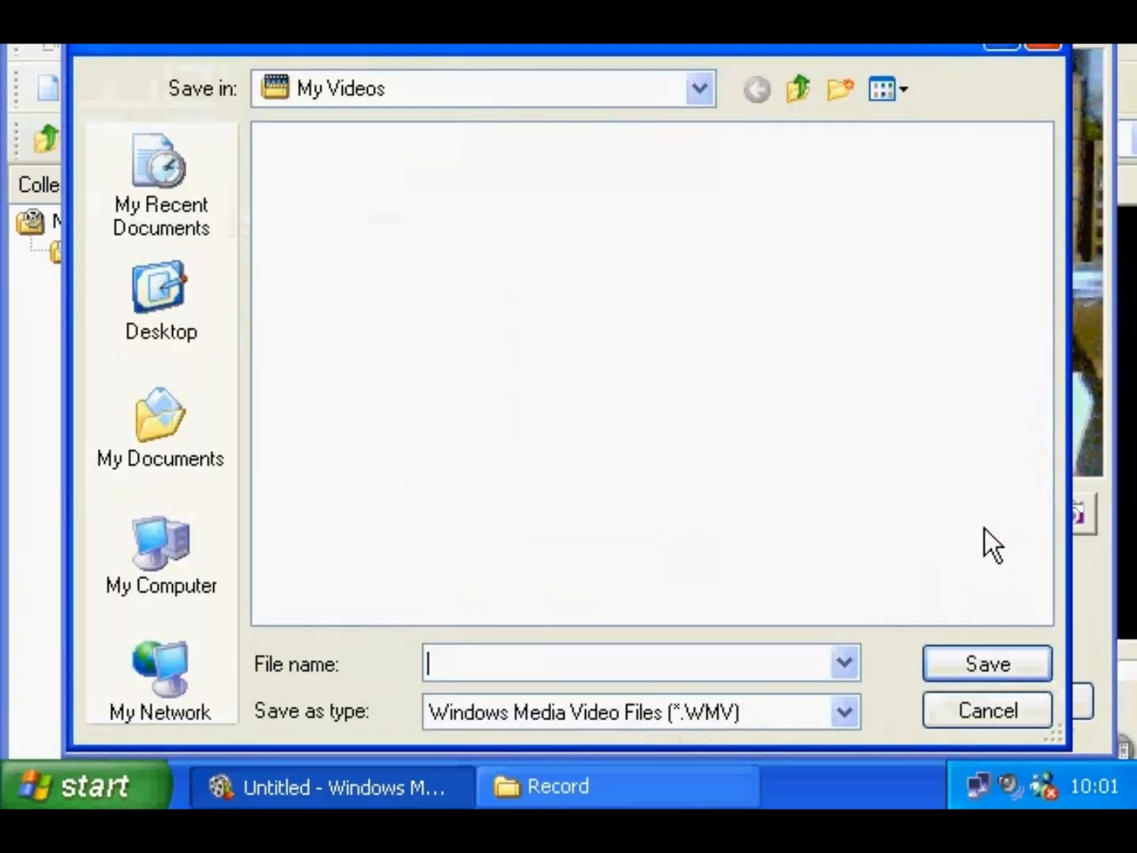
pyautogui.write('eric')
pyautogui.click(1001, 663)
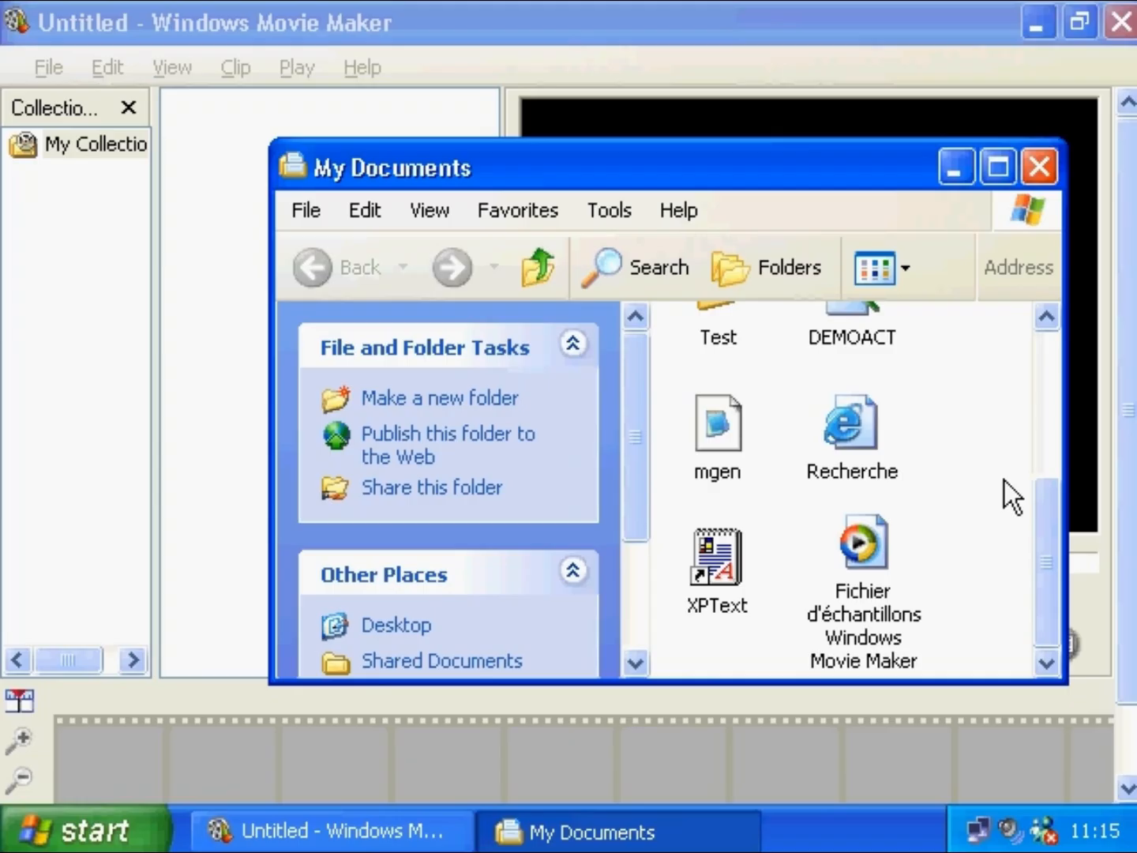
# - Import the sample video into a new collection and add clip 5 to the storyboard
pyautogui.moveTo(862, 549); pyautogui.dragTo(246, 367)
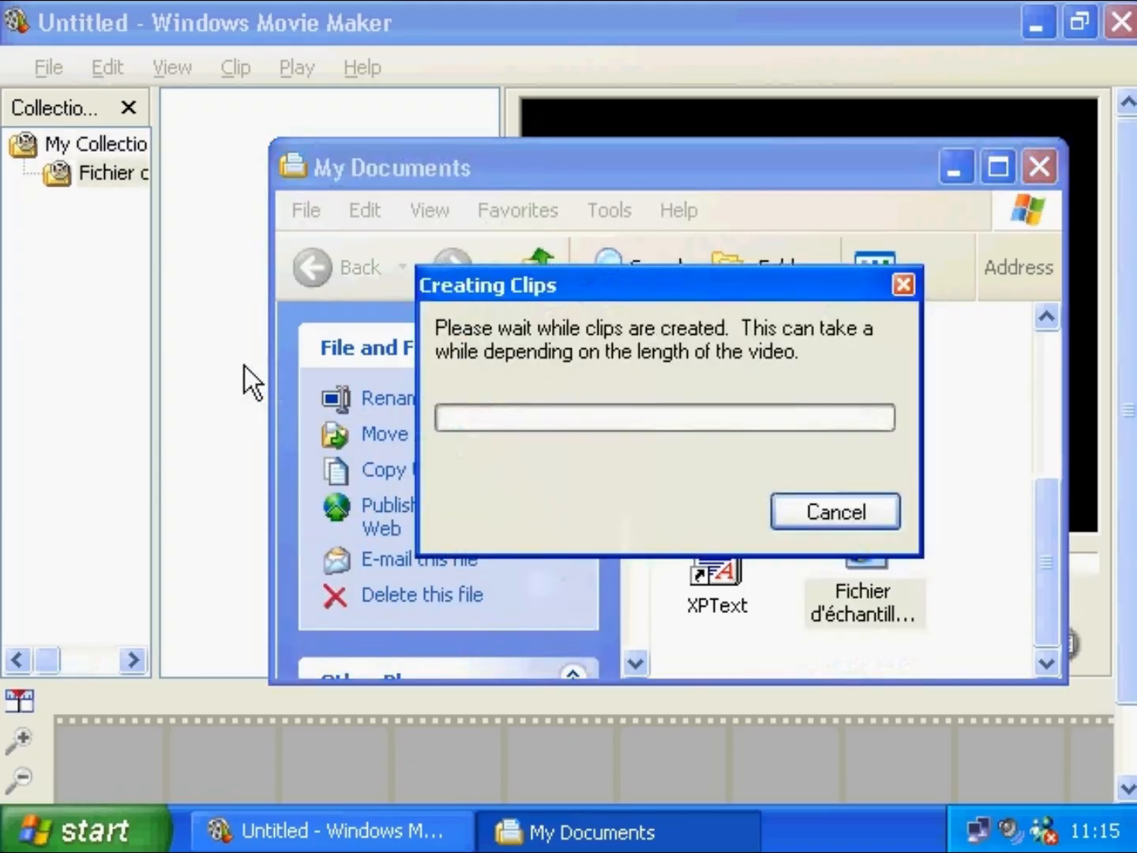
pyautogui.click(575, 39)
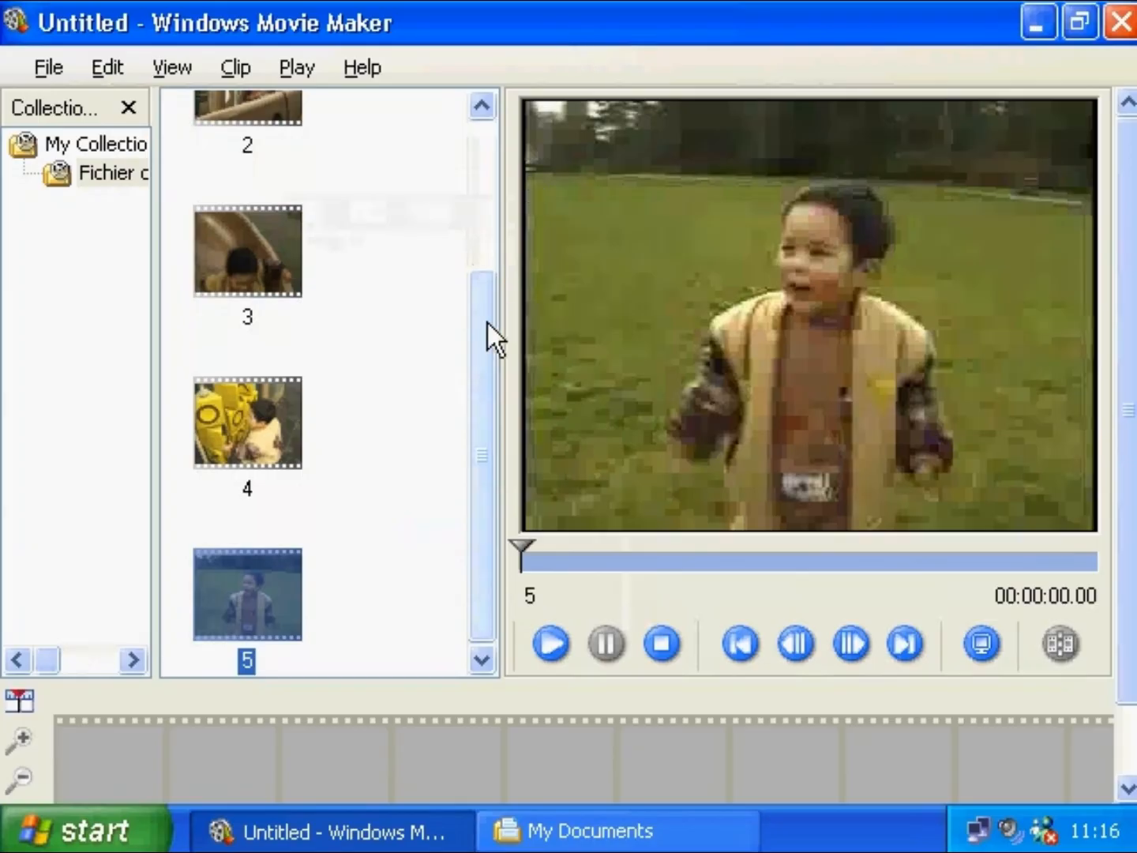
pyautogui.click(238, 69)
pyautogui.click(248, 105)
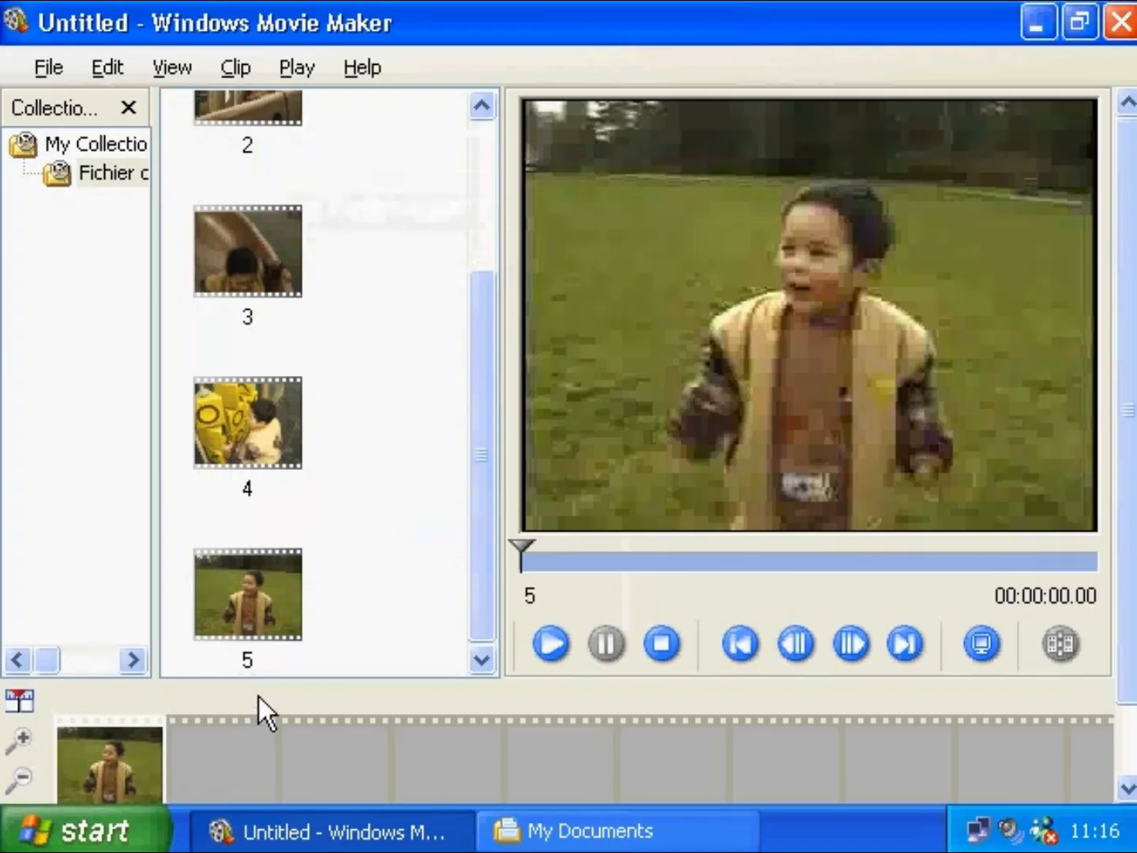
# - Trim clip 5 to start at 0.56 seconds and end at 1.82 seconds
pyautogui.click(545, 642)
pyautogui.click(604, 643)
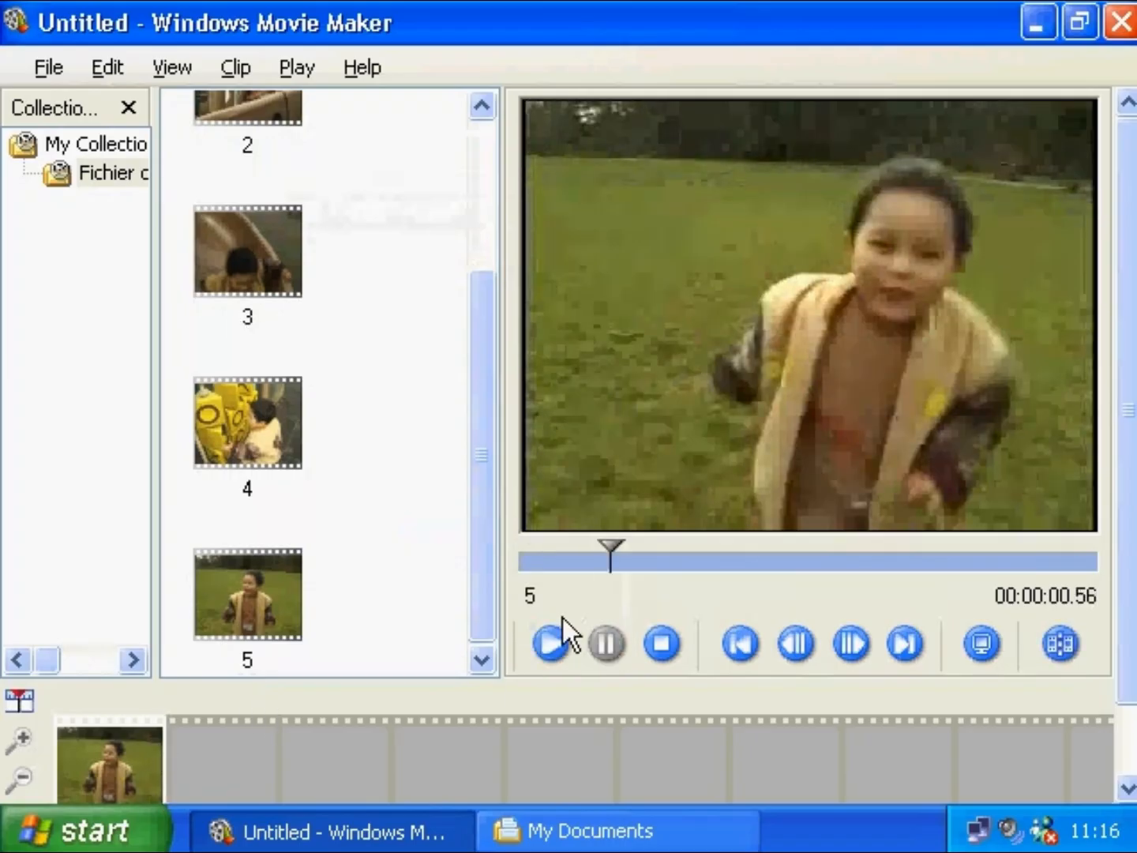
pyautogui.click(240, 63)
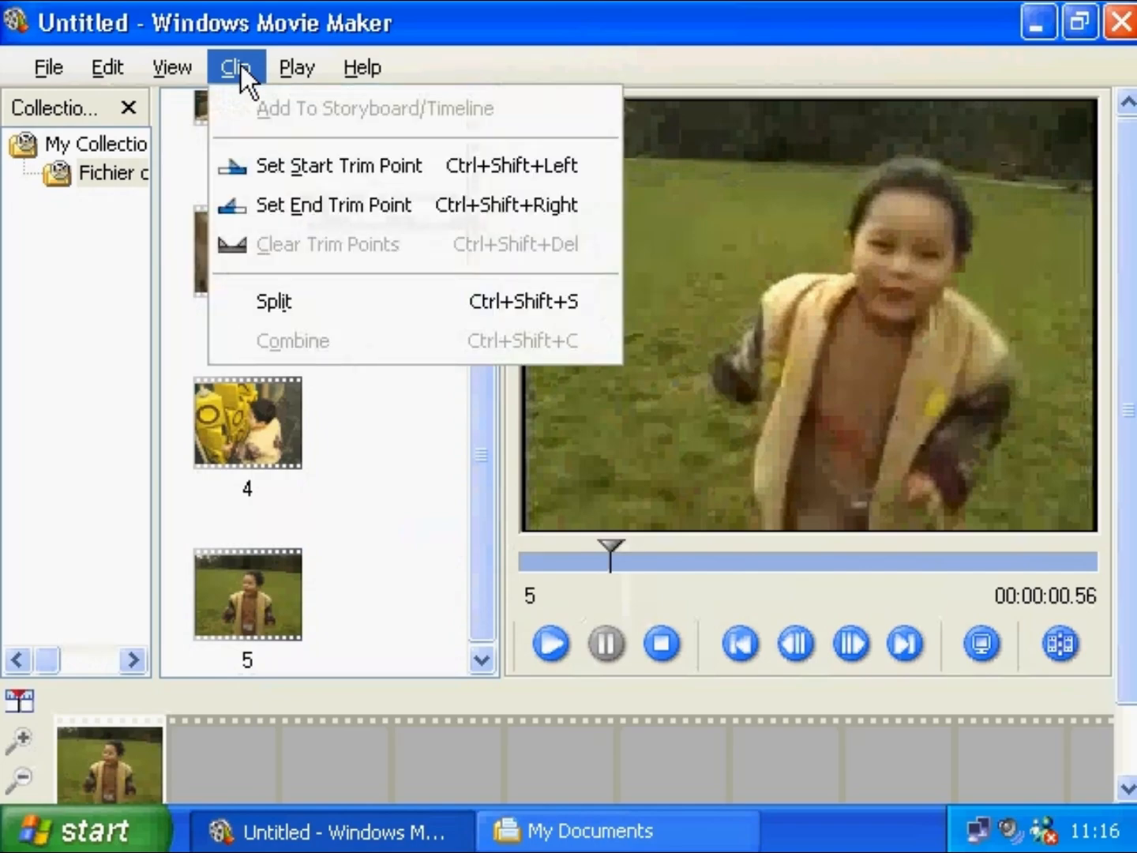
pyautogui.click(273, 158)
pyautogui.click(551, 644)
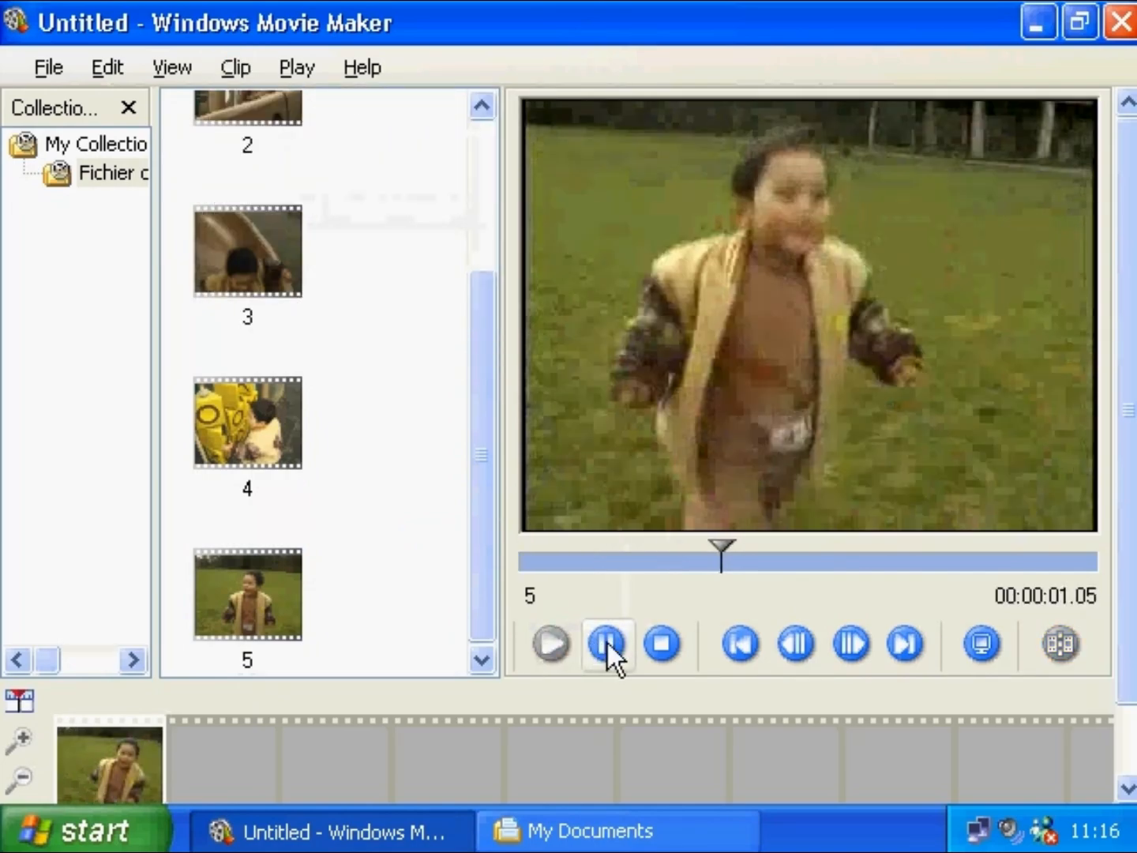
pyautogui.click(608, 642)
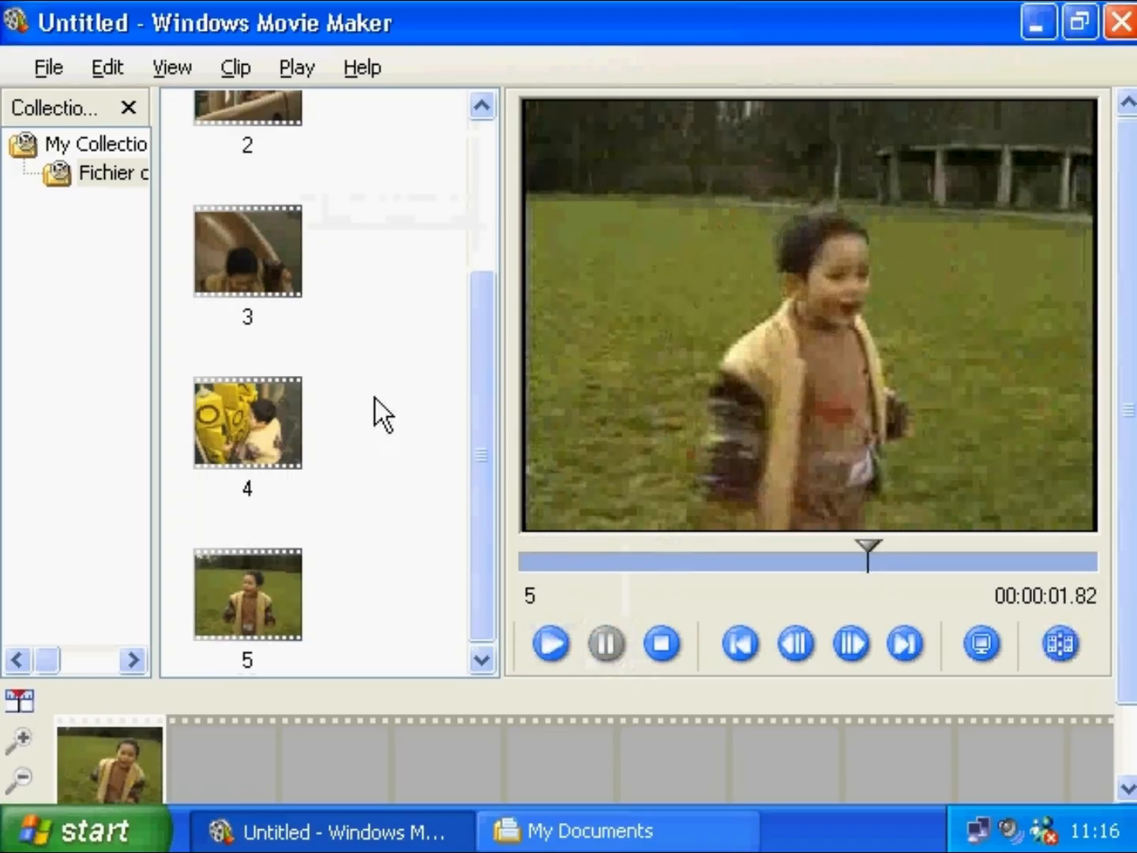
pyautogui.click(238, 67)
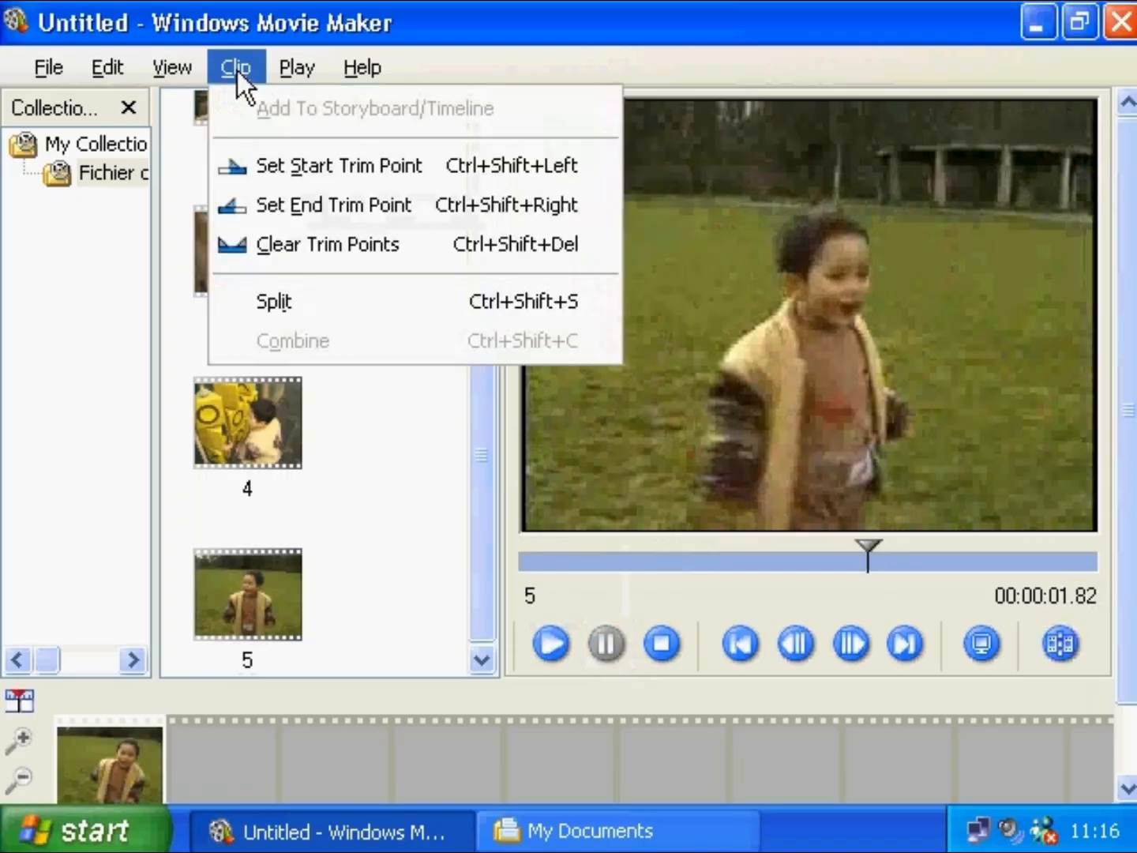
pyautogui.click(268, 208)
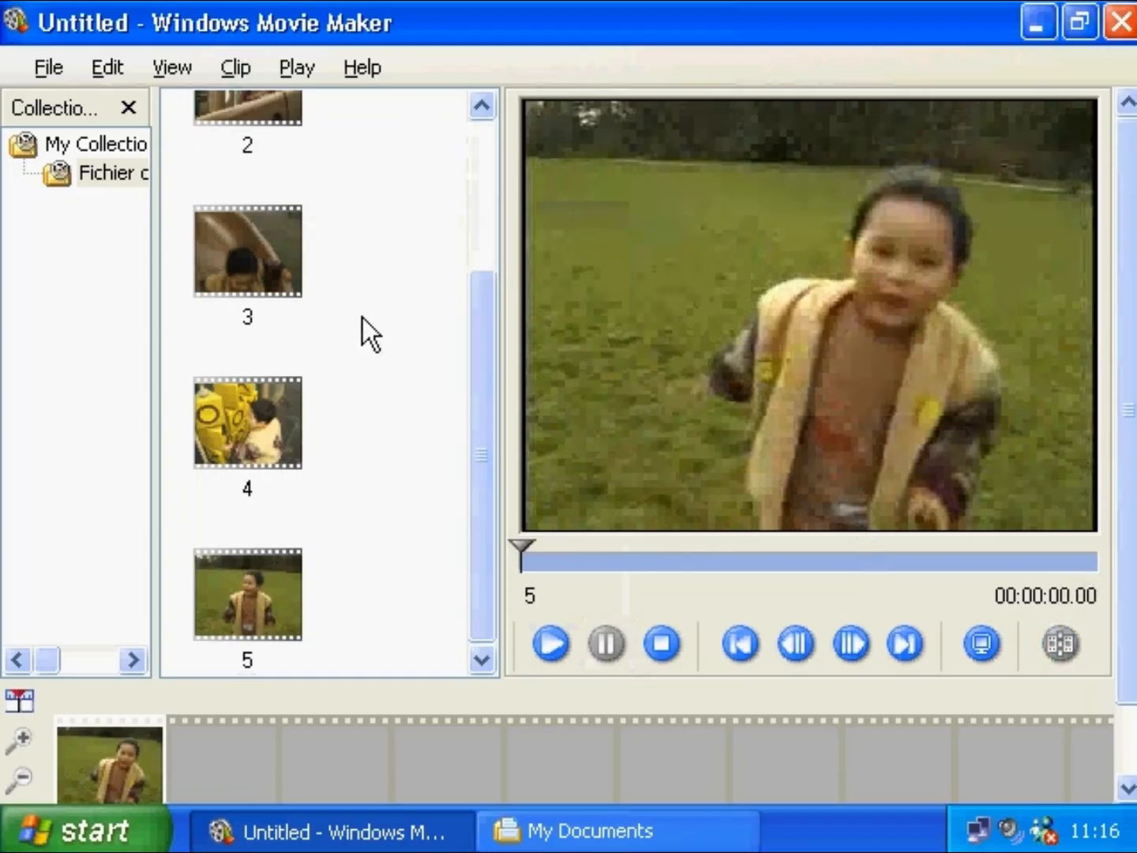
# - Split clip 4 partway through its preview
pyautogui.click(269, 418)
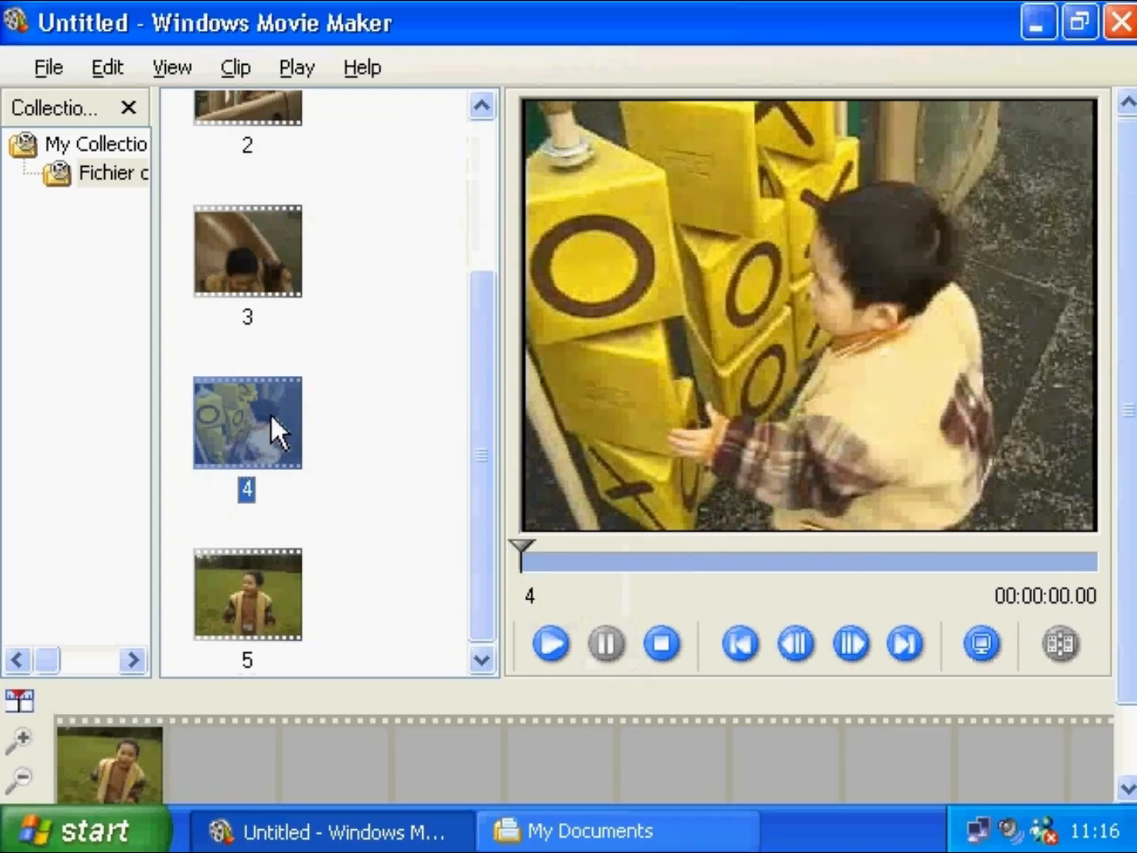
pyautogui.moveTo(522, 549); pyautogui.dragTo(815, 555)
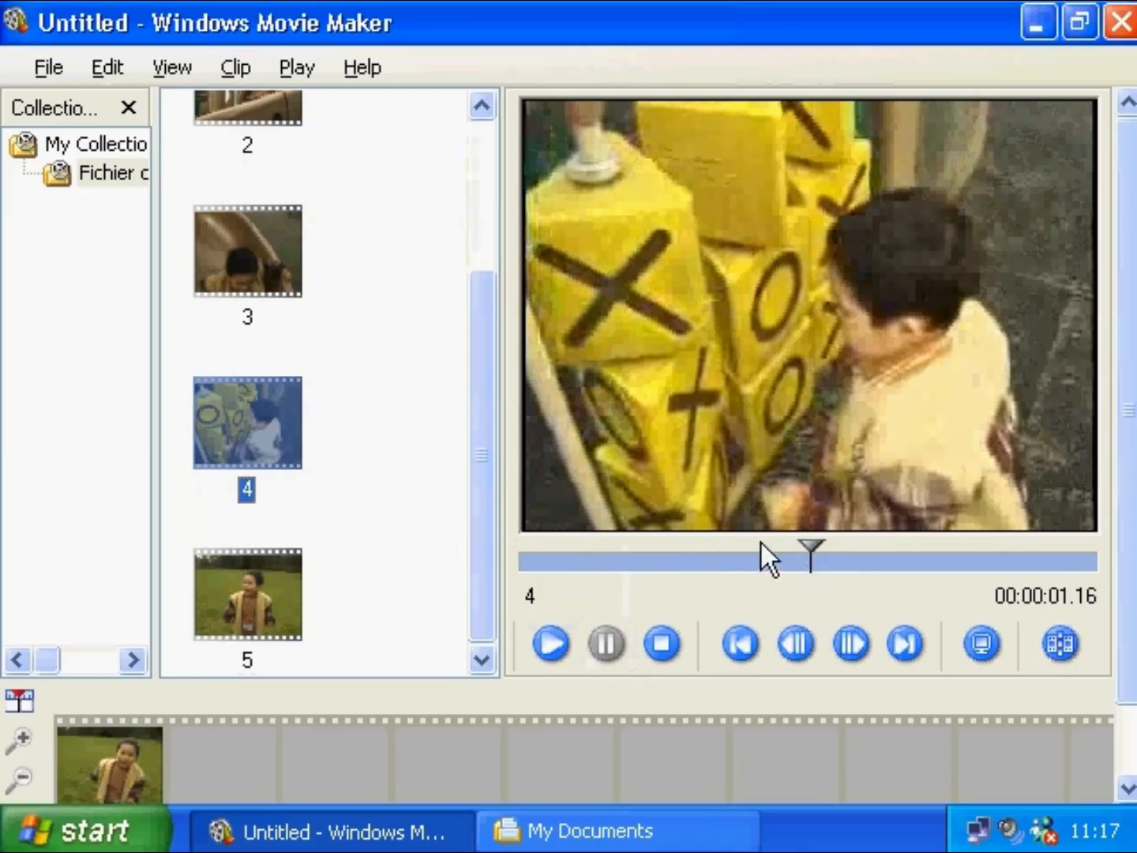
pyautogui.click(235, 67)
pyautogui.click(300, 298)
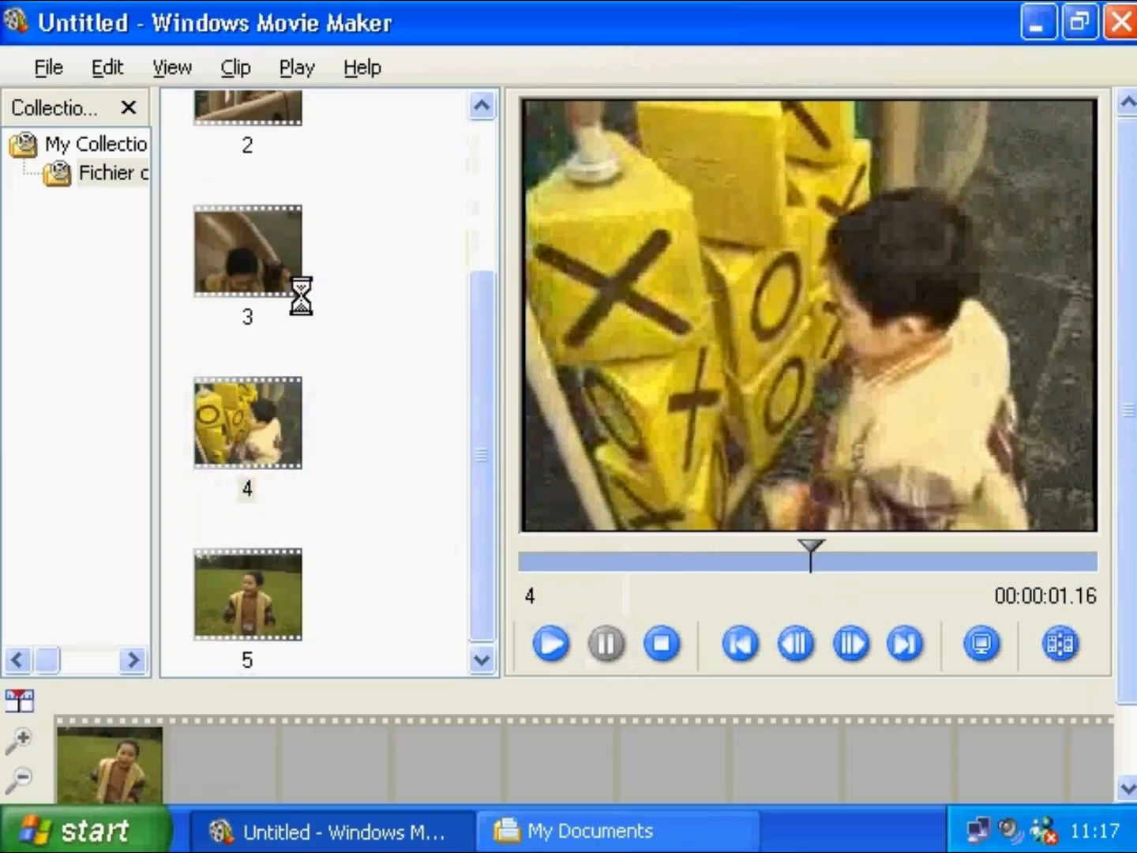
pyautogui.moveTo(480, 388); pyautogui.dragTo(489, 444)
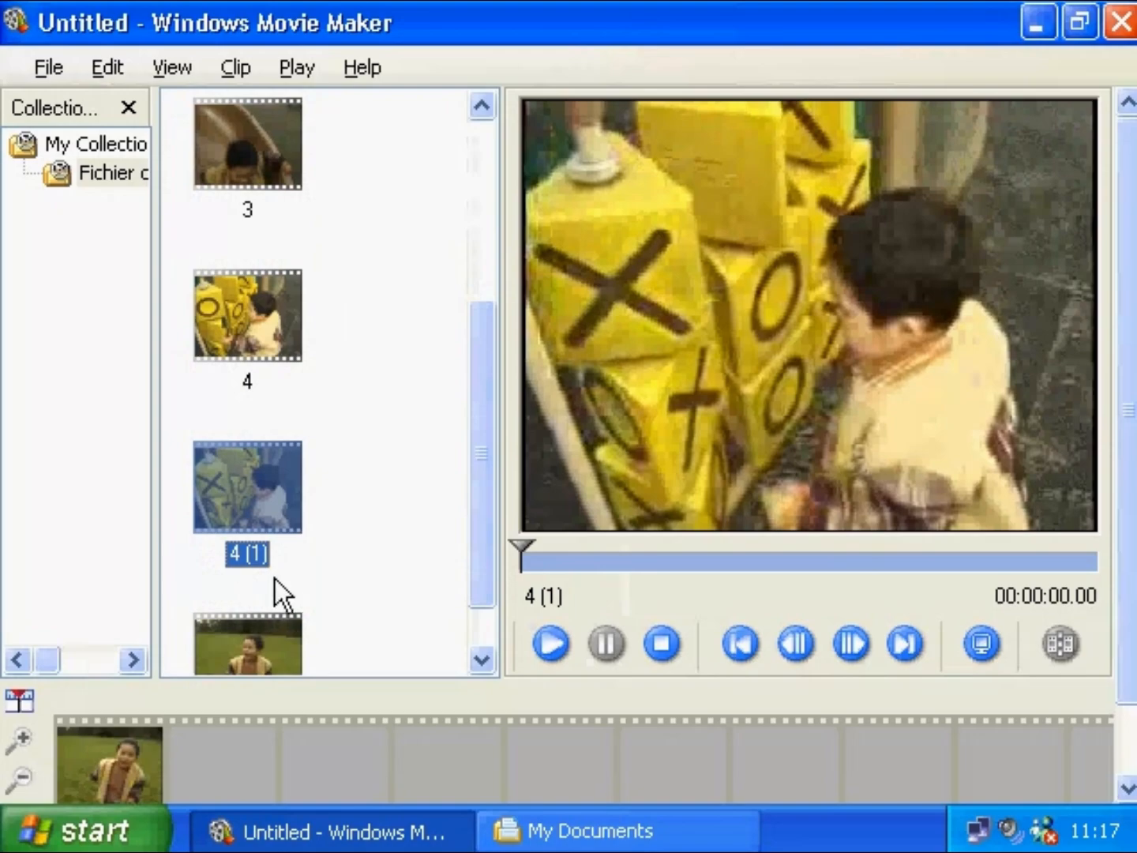
# - Add clip 3 after clip 5 and overlap it onto clip 5 in the timeline
pyautogui.moveTo(268, 161); pyautogui.dragTo(221, 748)
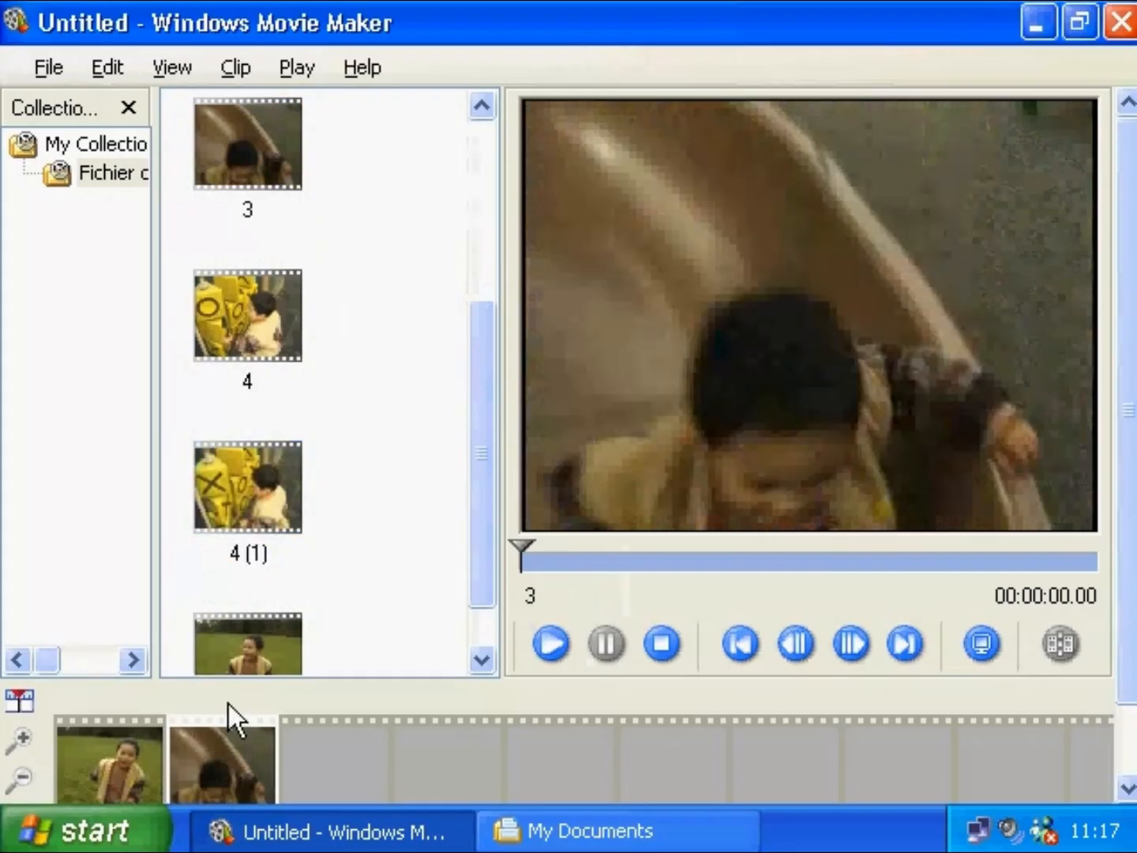
pyautogui.click(21, 702)
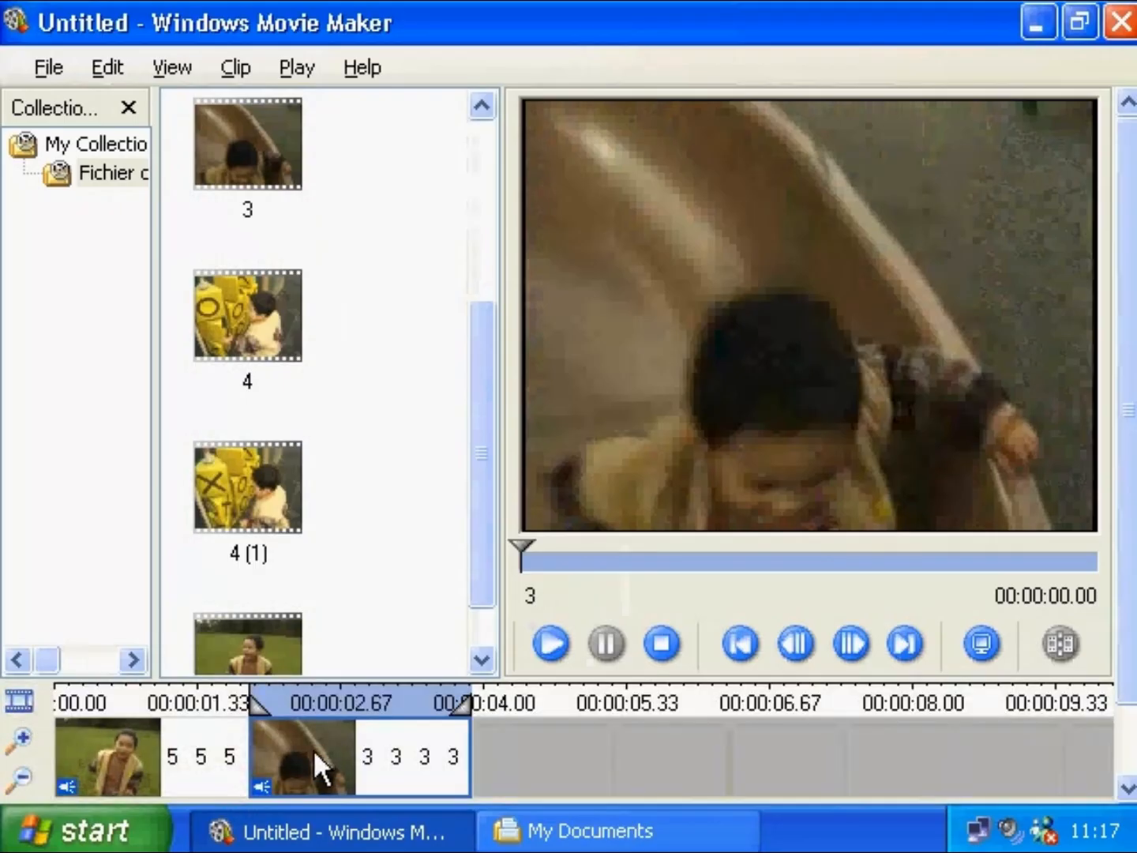
pyautogui.moveTo(317, 767); pyautogui.dragTo(202, 751)
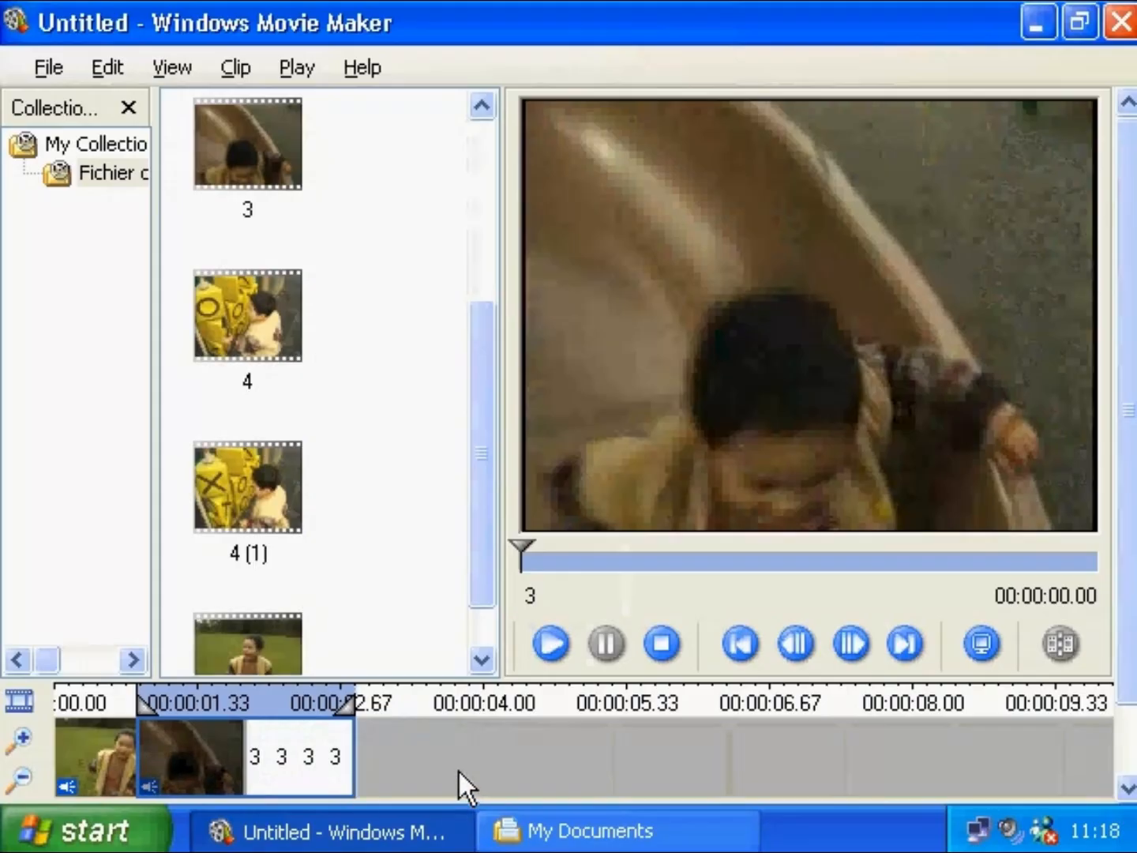
pyautogui.moveTo(1131, 666); pyautogui.dragTo(1131, 759)
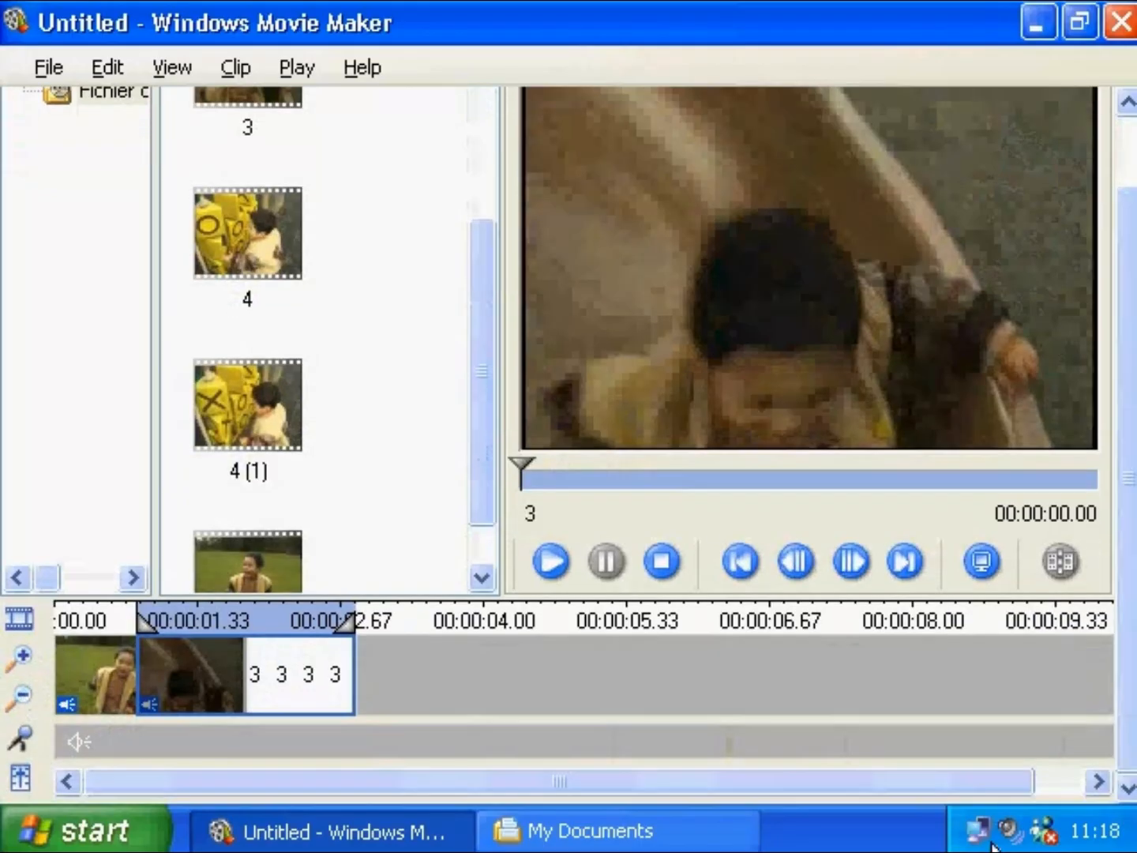
# - Open My Music > Sample Music and drag Drumkit Test onto the Movie Maker timeline
pyautogui.click(714, 837)
pyautogui.scroll(3, 1010, 609)
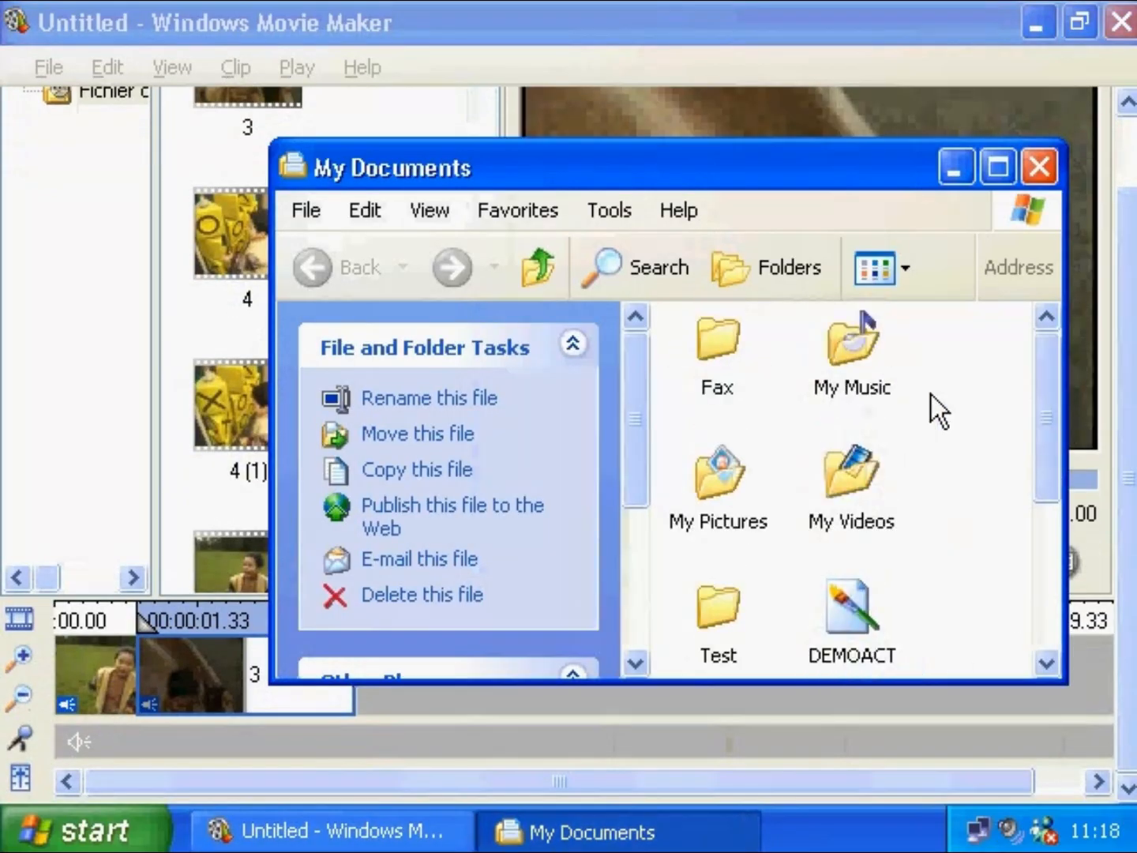
pyautogui.doubleClick(857, 346)
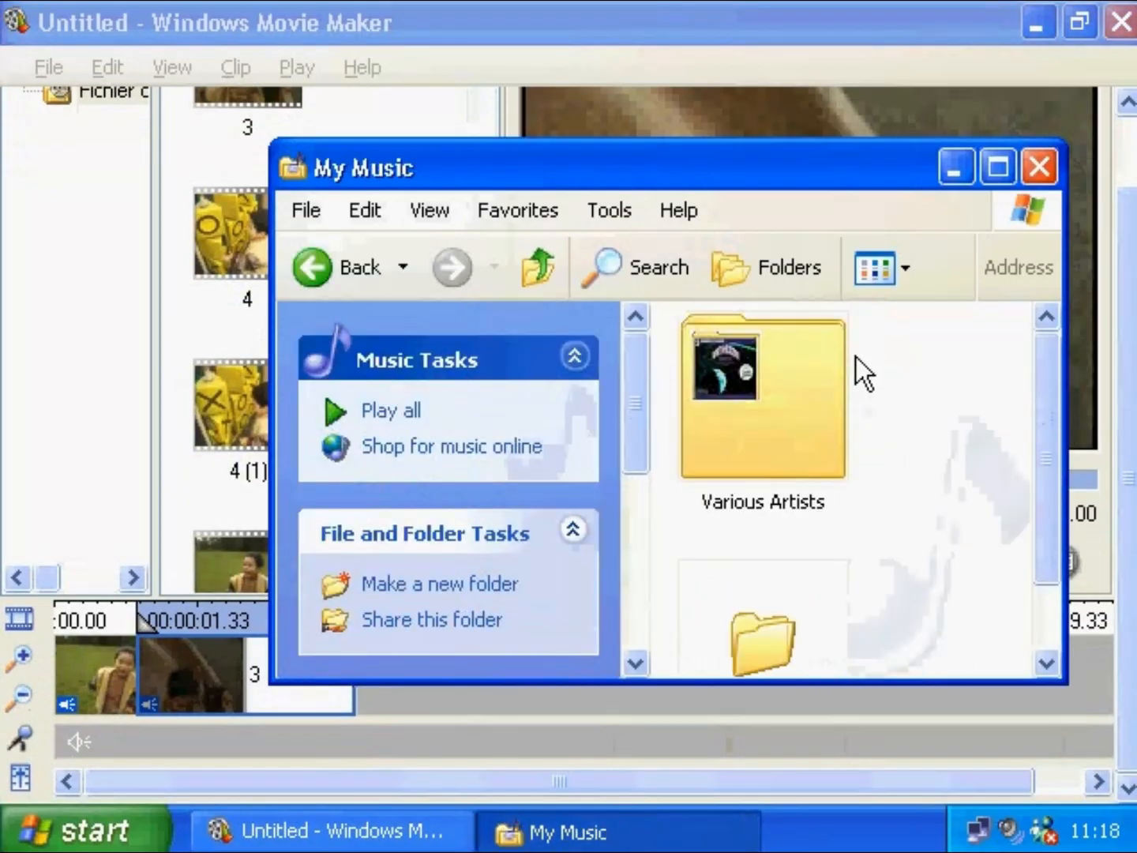
pyautogui.scroll(-3, 1047, 474)
pyautogui.doubleClick(752, 548)
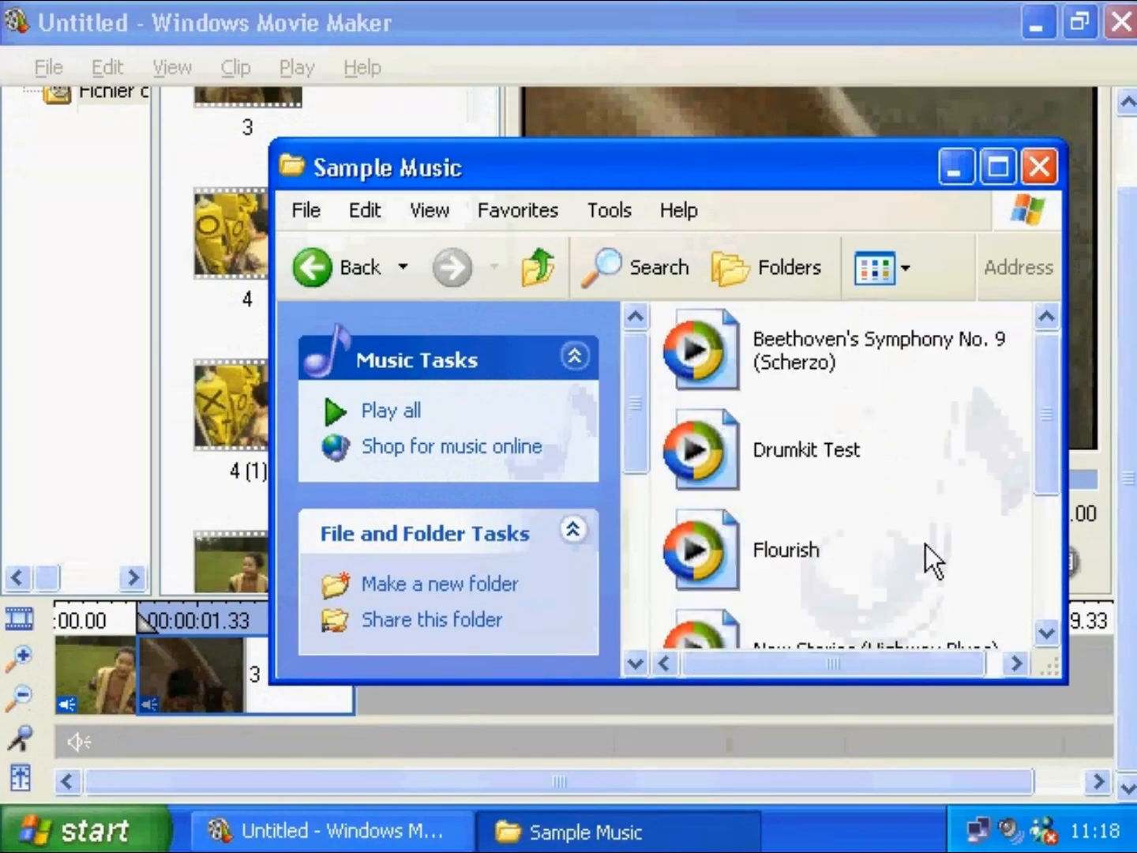
pyautogui.moveTo(716, 440); pyautogui.dragTo(130, 742)
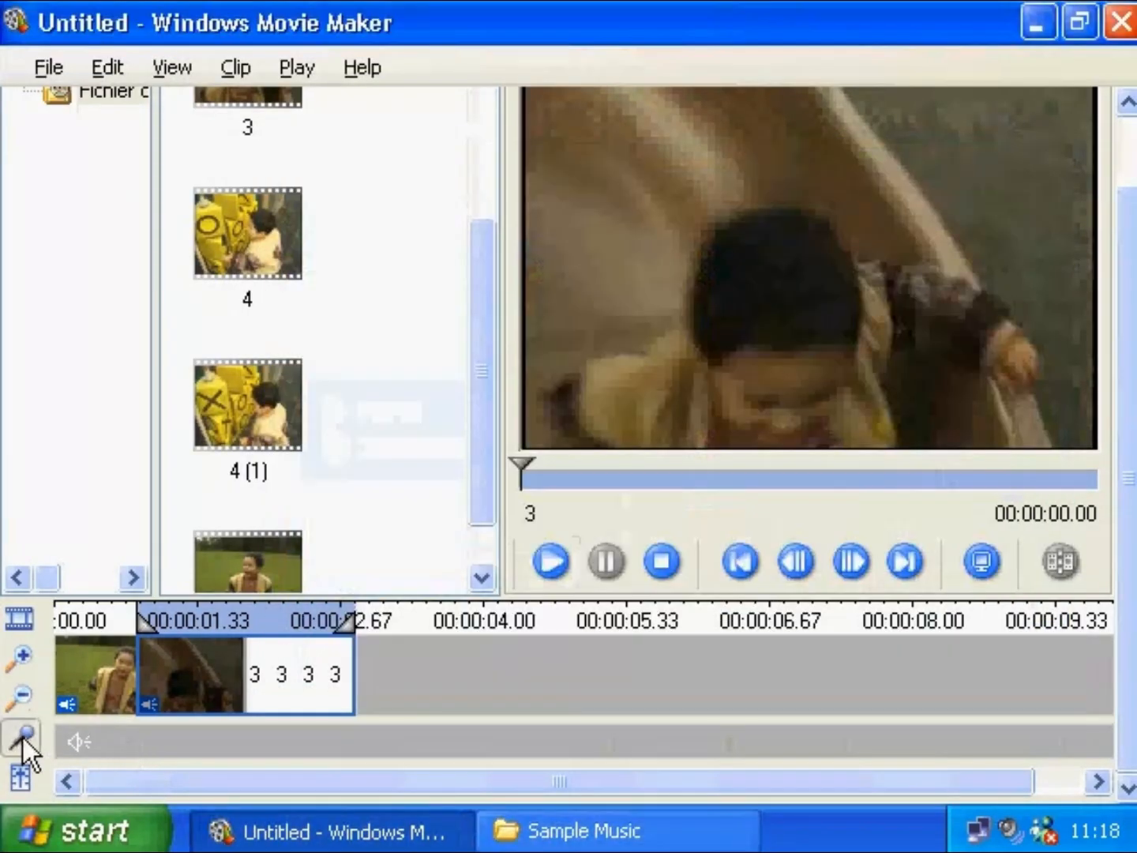
# - Begin setting up a narration recording from the timeline
pyautogui.click(23, 738)
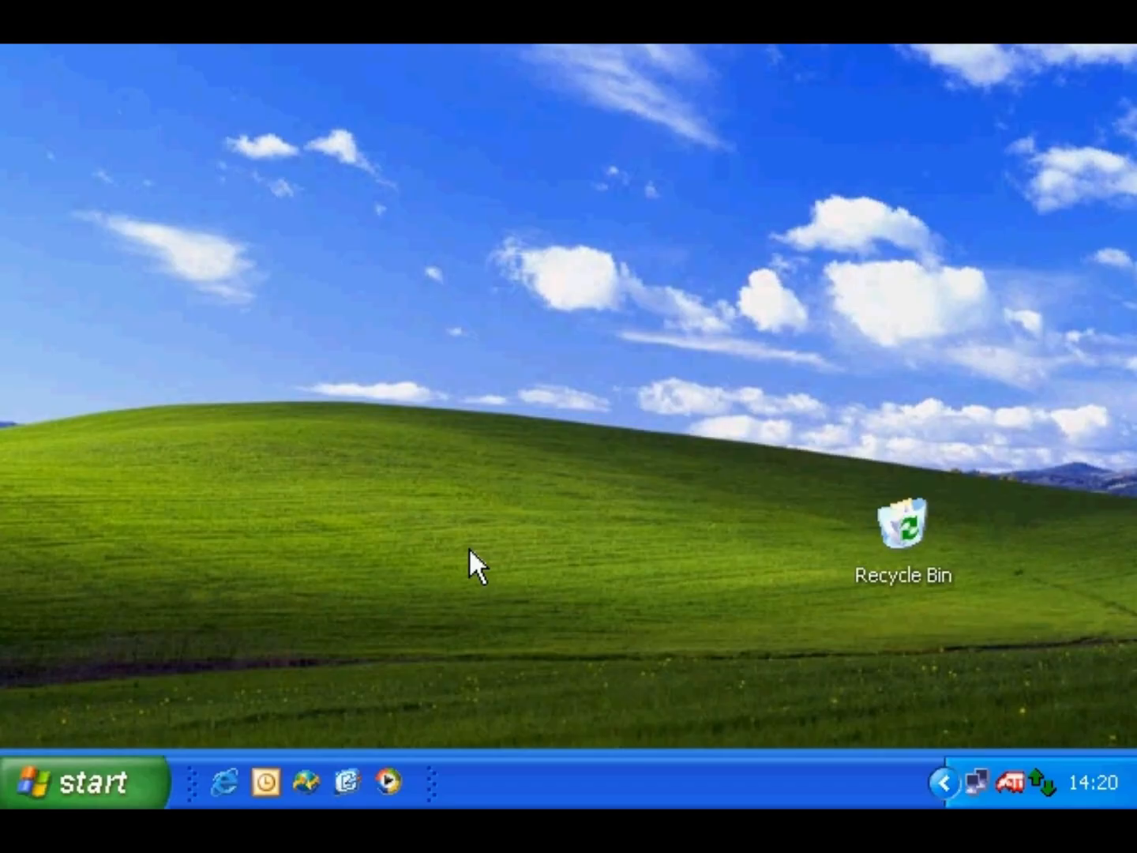
# - Launch Windows Movie Maker via All Programs > Accessories > Entertainment
pyautogui.click(130, 775)
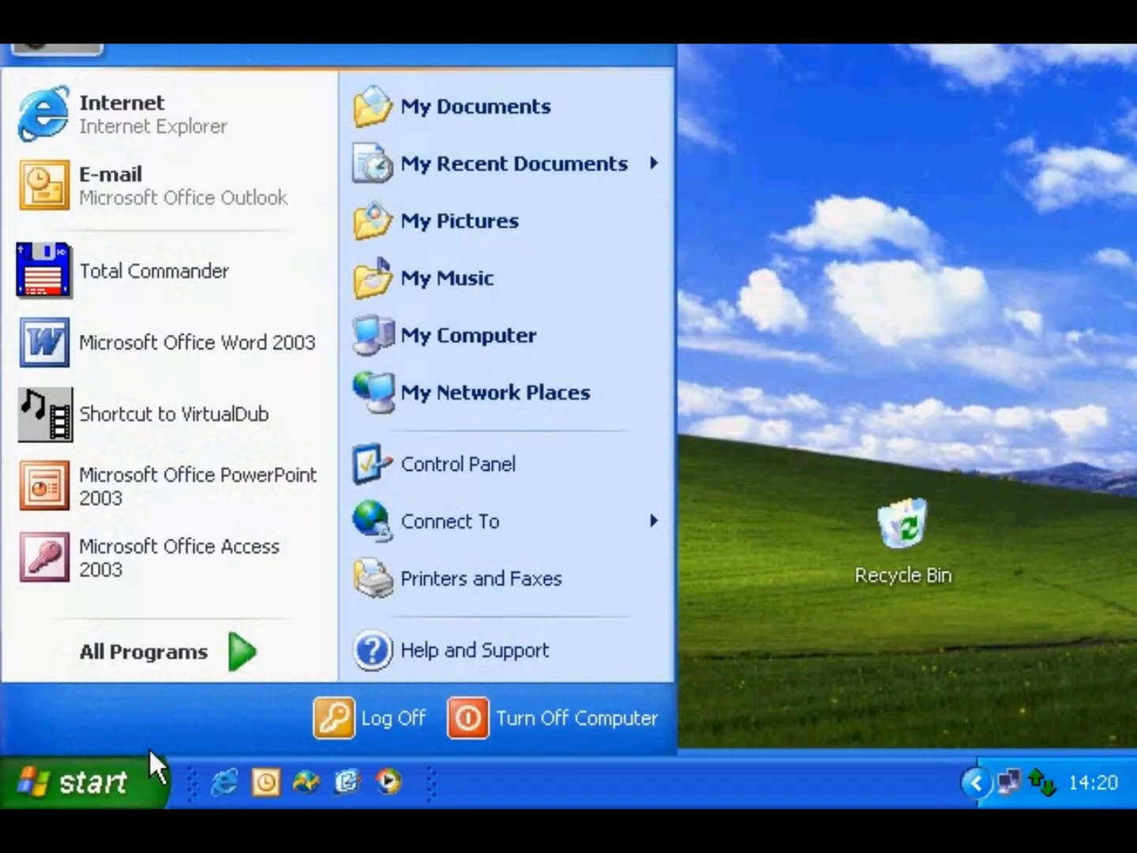
pyautogui.moveTo(152, 644)
pyautogui.moveTo(357, 215)
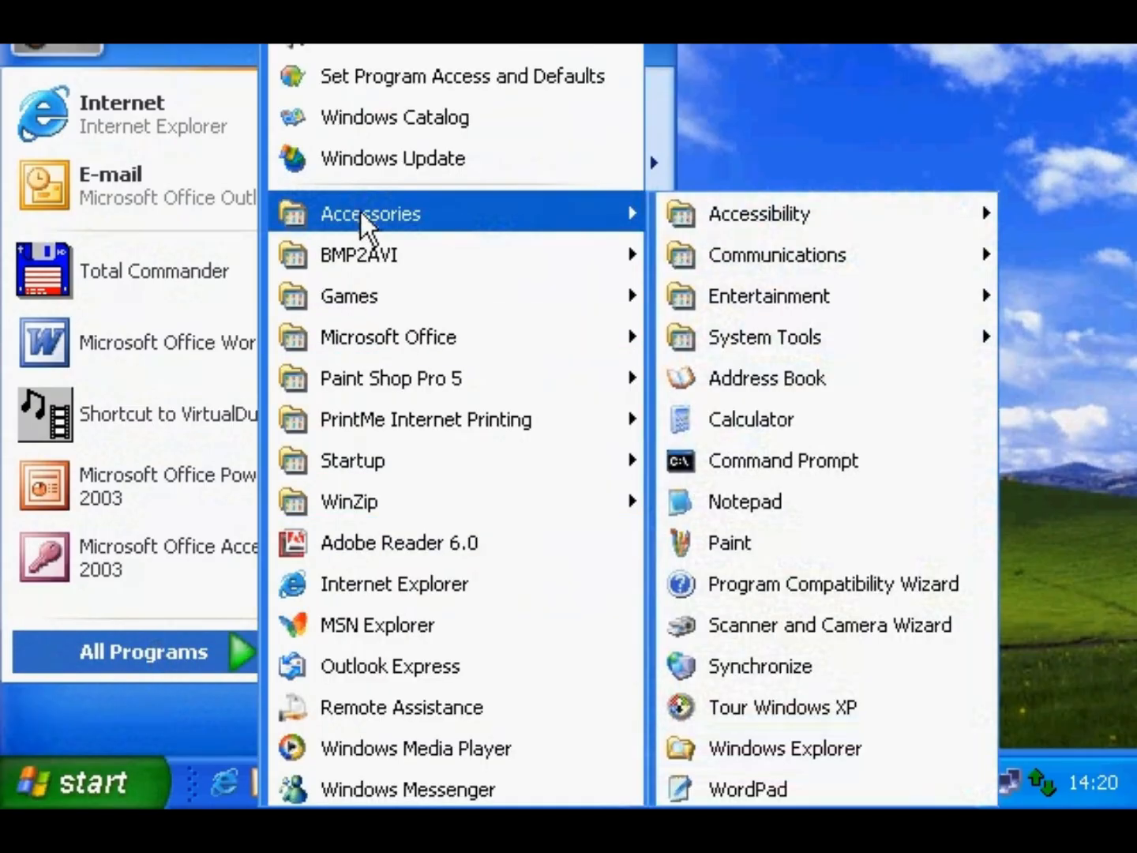
pyautogui.moveTo(756, 300)
pyautogui.click(558, 409)
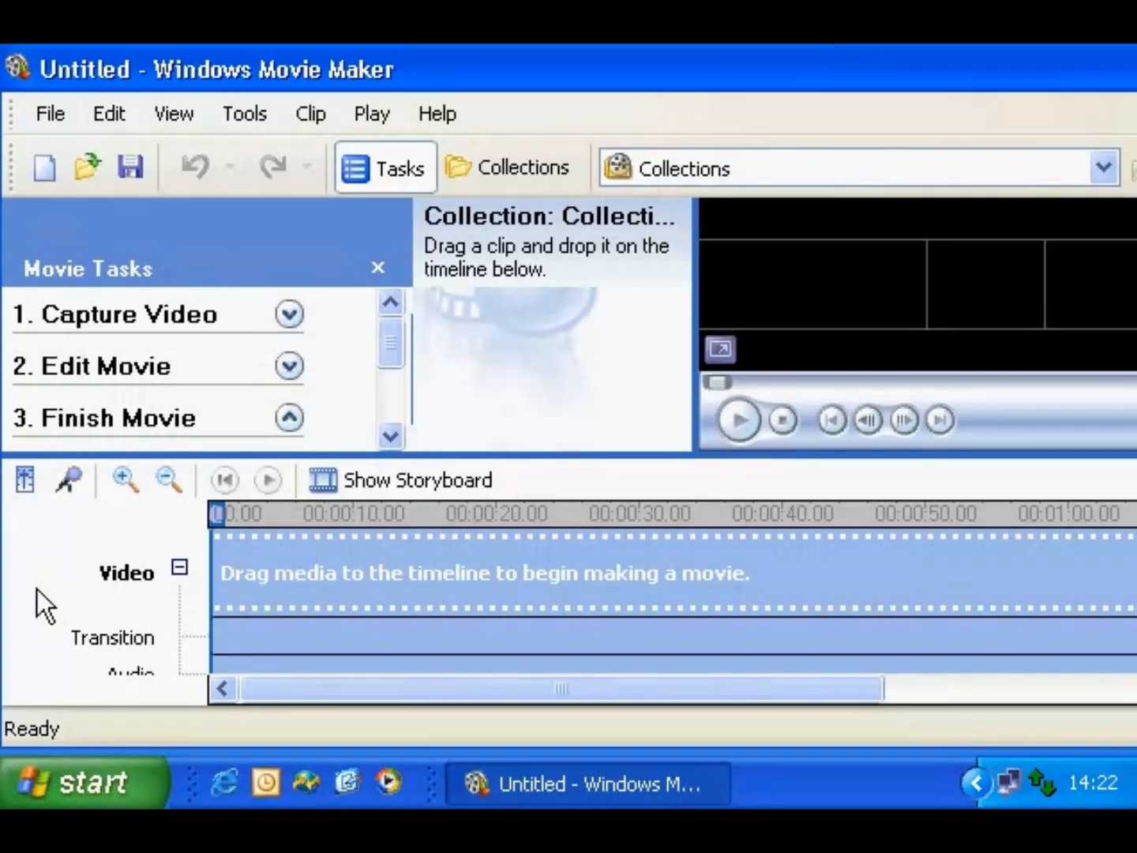
# - Reopen project1 and apply the Brightness, Decrease effect to the first sample clip
pyautogui.click(50, 118)
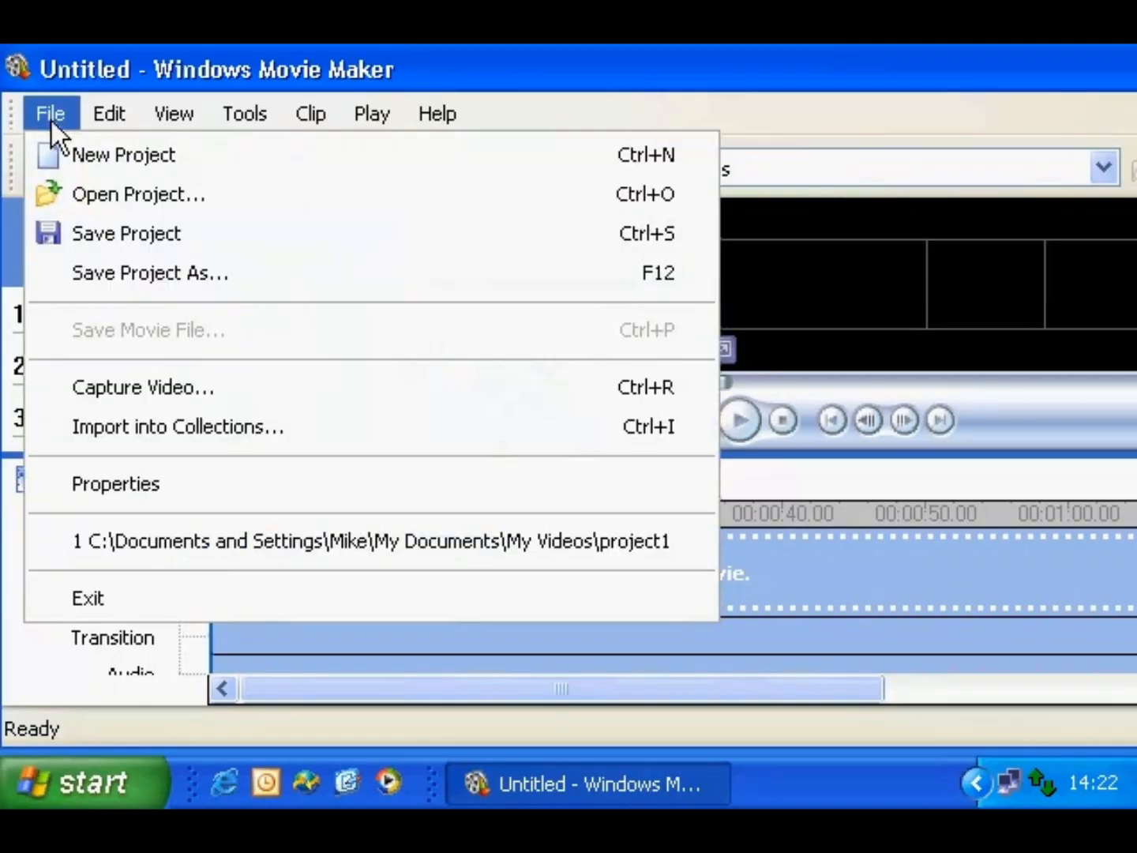
pyautogui.click(74, 541)
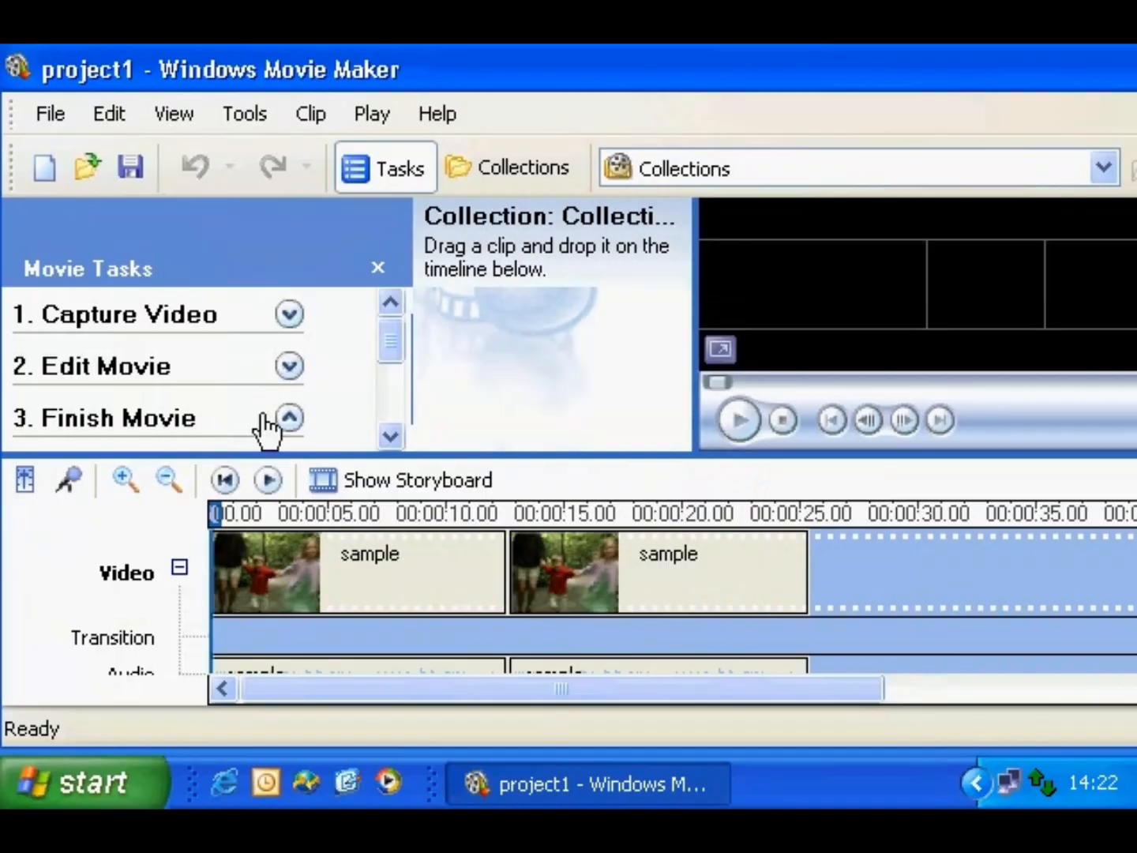
pyautogui.click(289, 366)
pyautogui.click(390, 436)
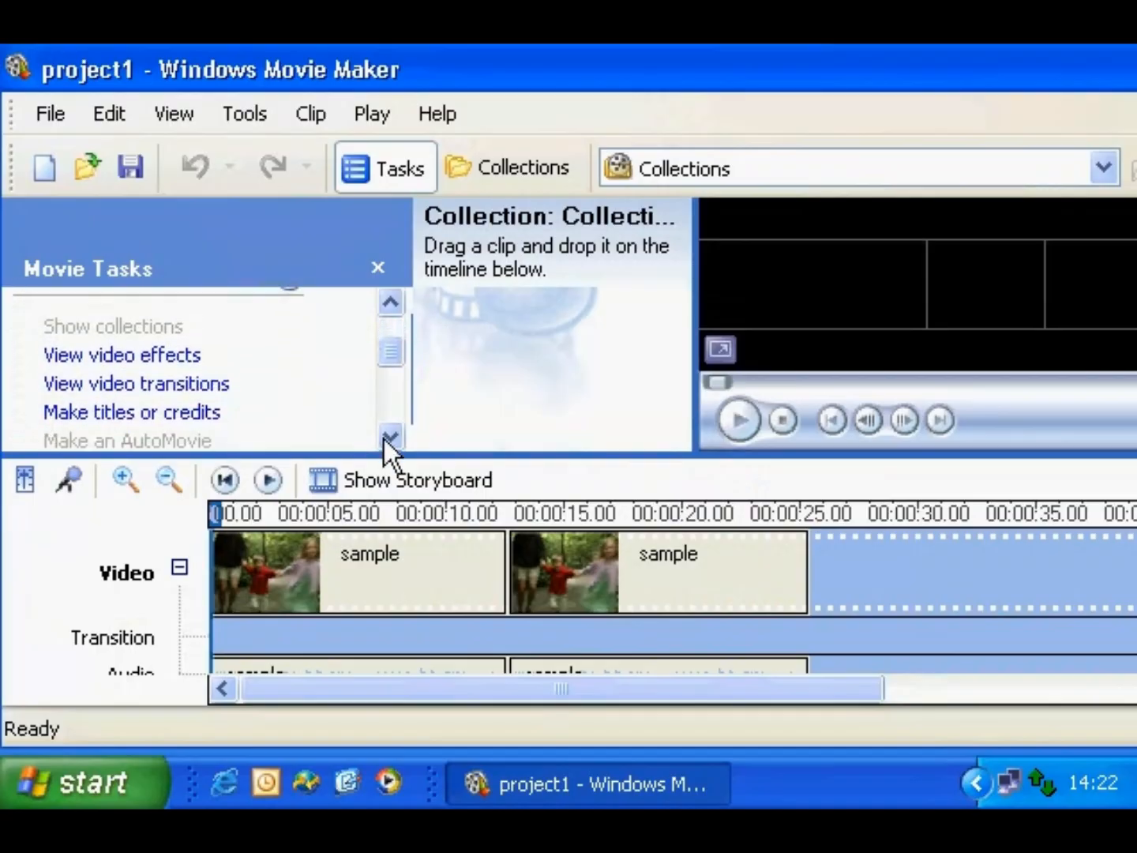
pyautogui.click(174, 350)
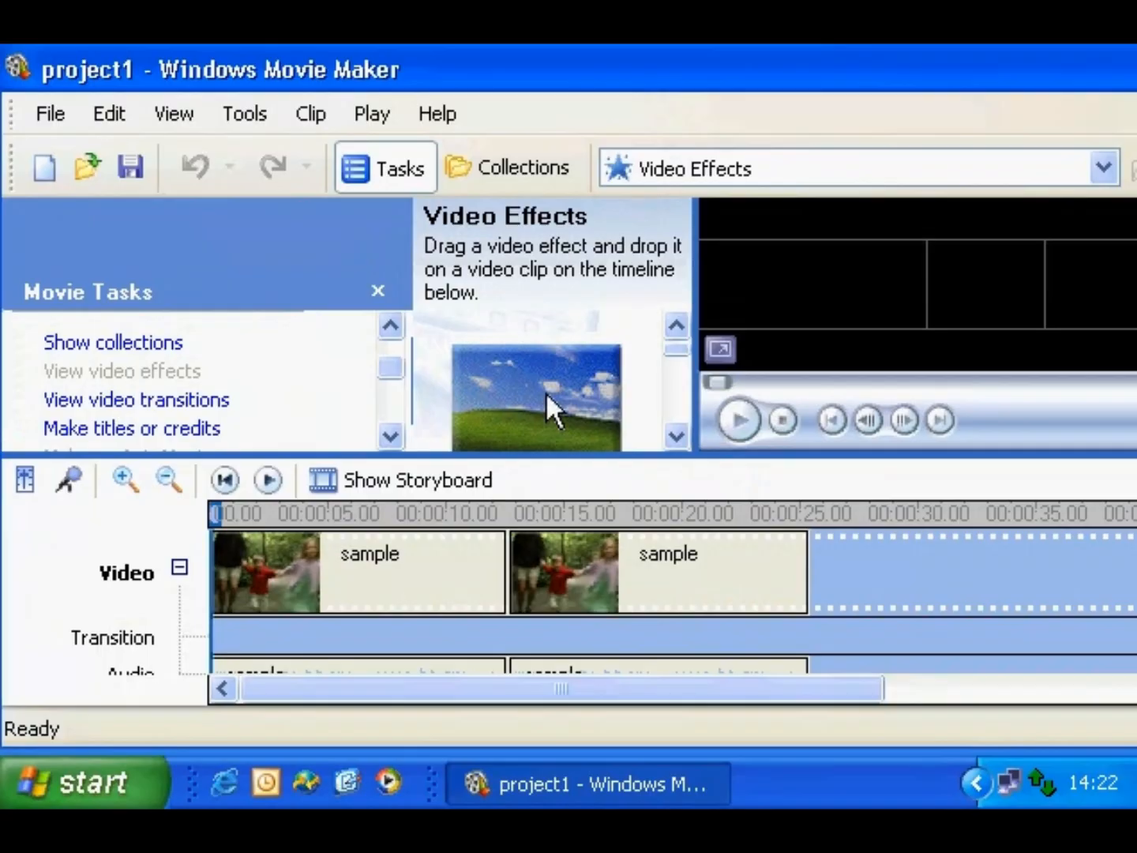
pyautogui.scroll(-1, 546, 391)
pyautogui.moveTo(546, 393); pyautogui.dragTo(265, 566)
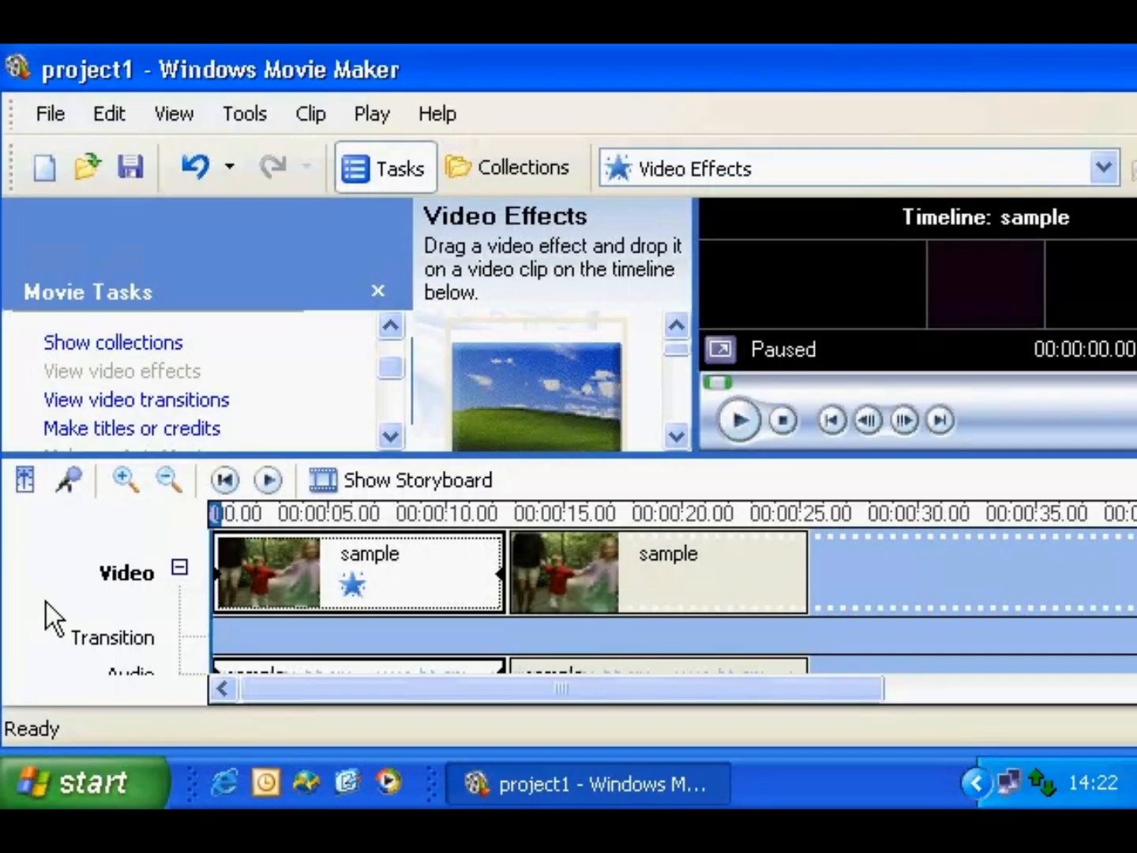
# - Place a Bow Tie transition between the two clips
pyautogui.click(183, 402)
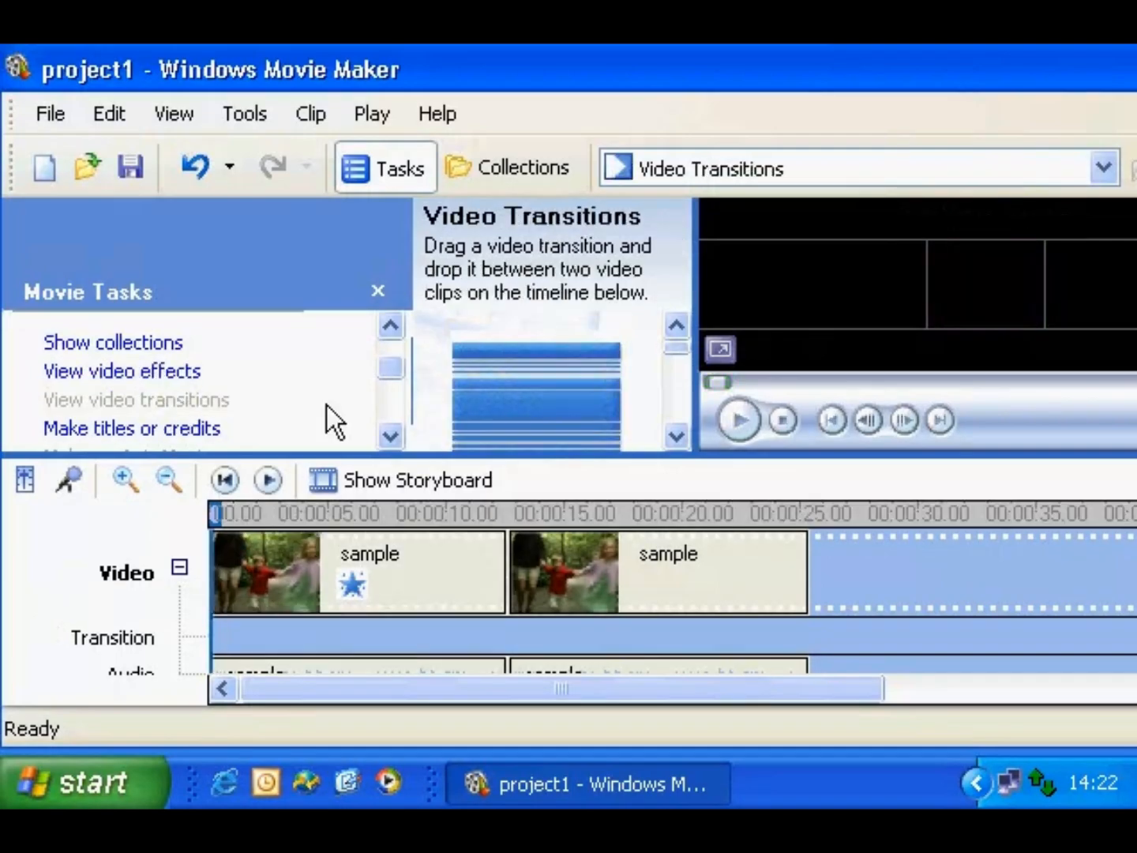
pyautogui.click(671, 432)
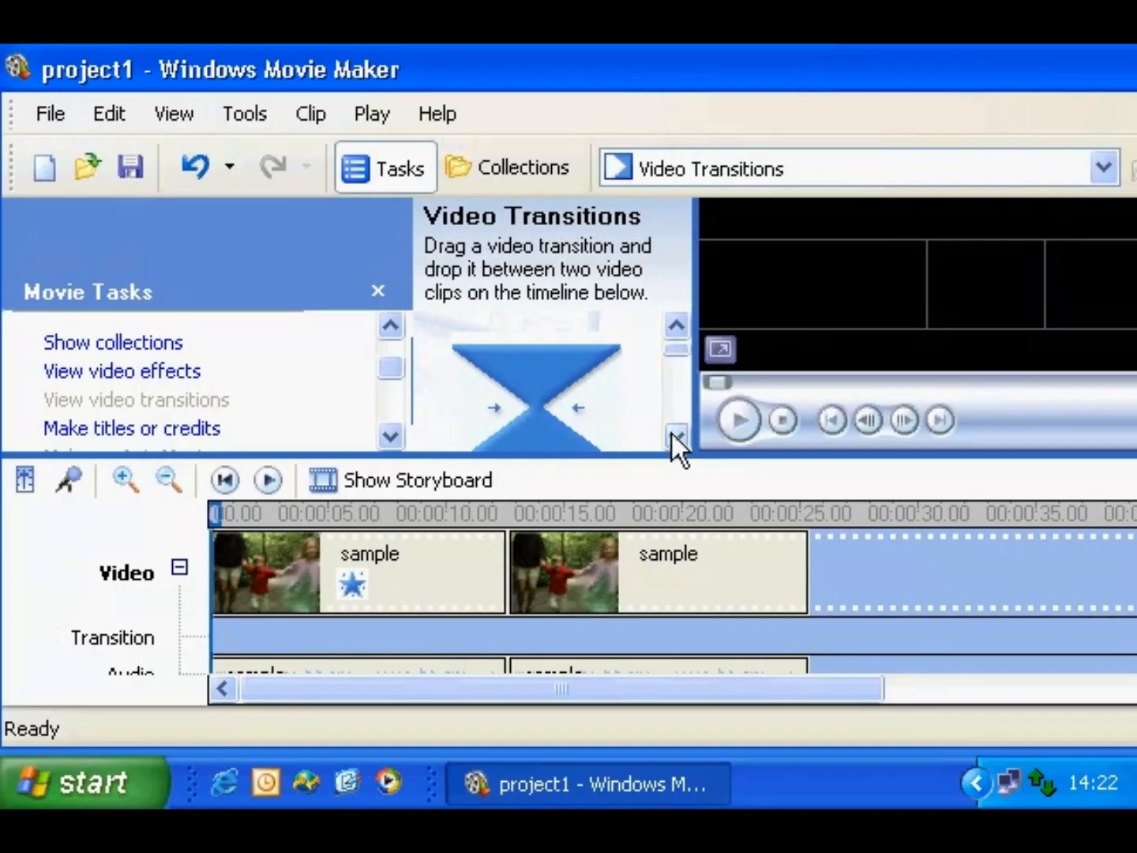
pyautogui.moveTo(534, 384); pyautogui.dragTo(510, 558)
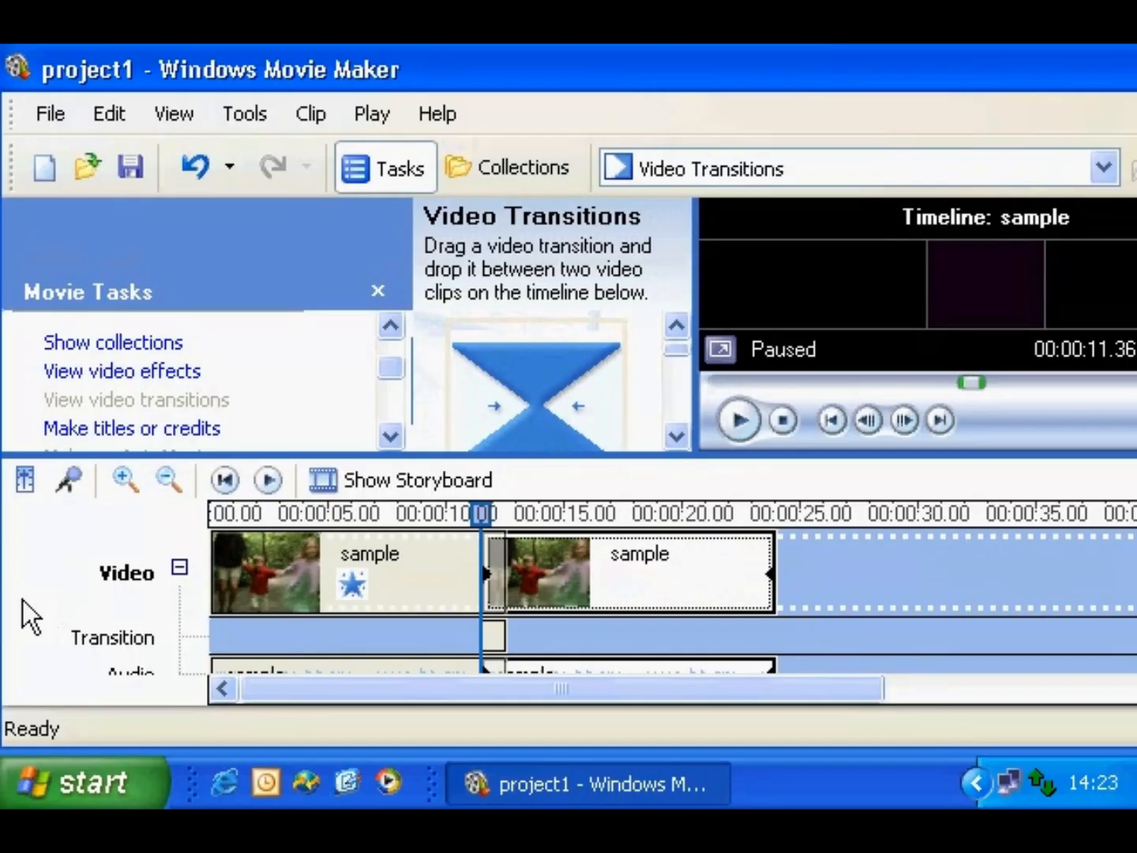
# - Create a beginning title reading 'This is a title' and add it to the movie
pyautogui.click(145, 429)
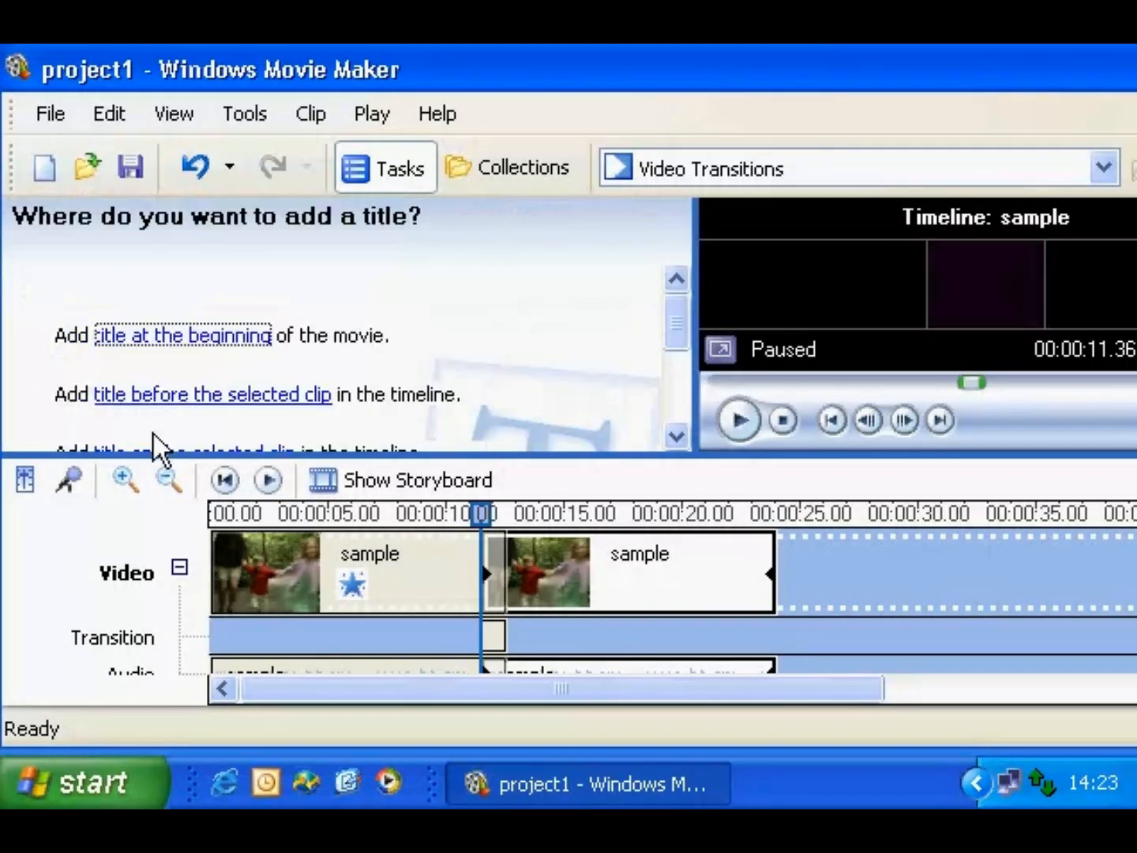
pyautogui.click(677, 435)
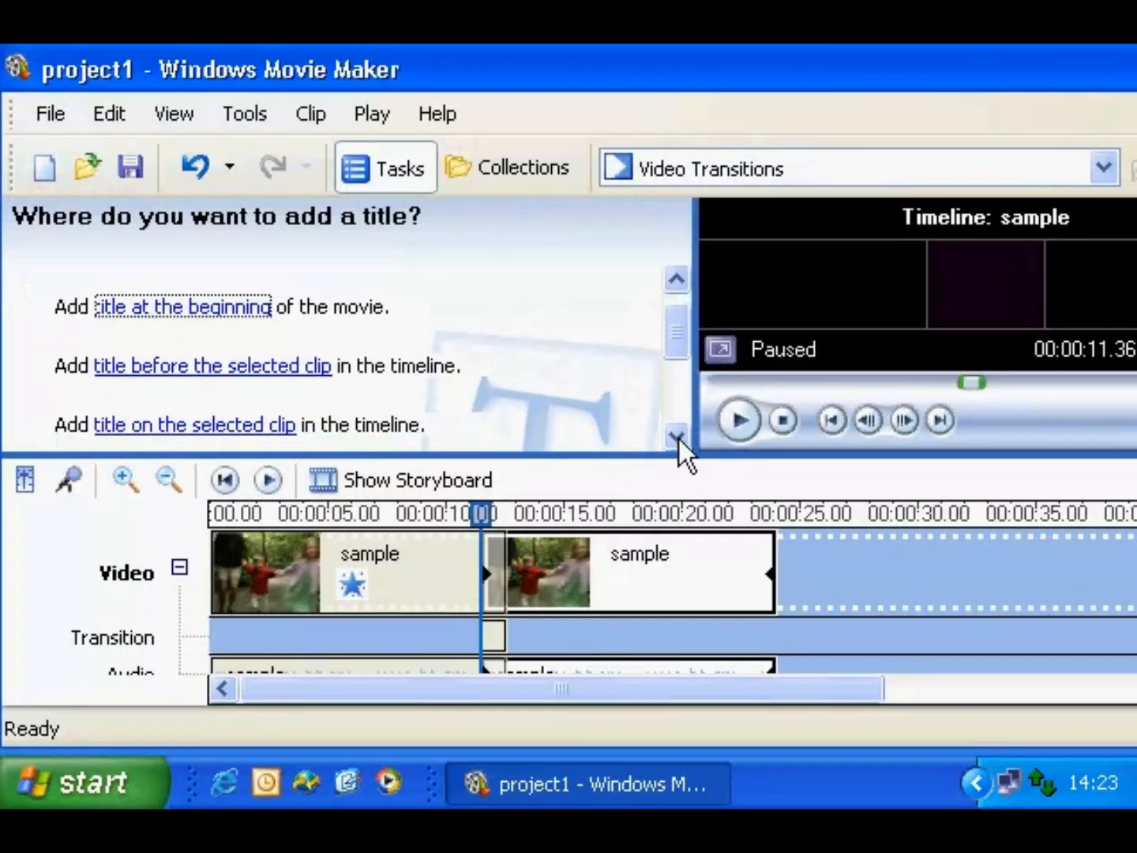
pyautogui.click(677, 436)
pyautogui.click(676, 435)
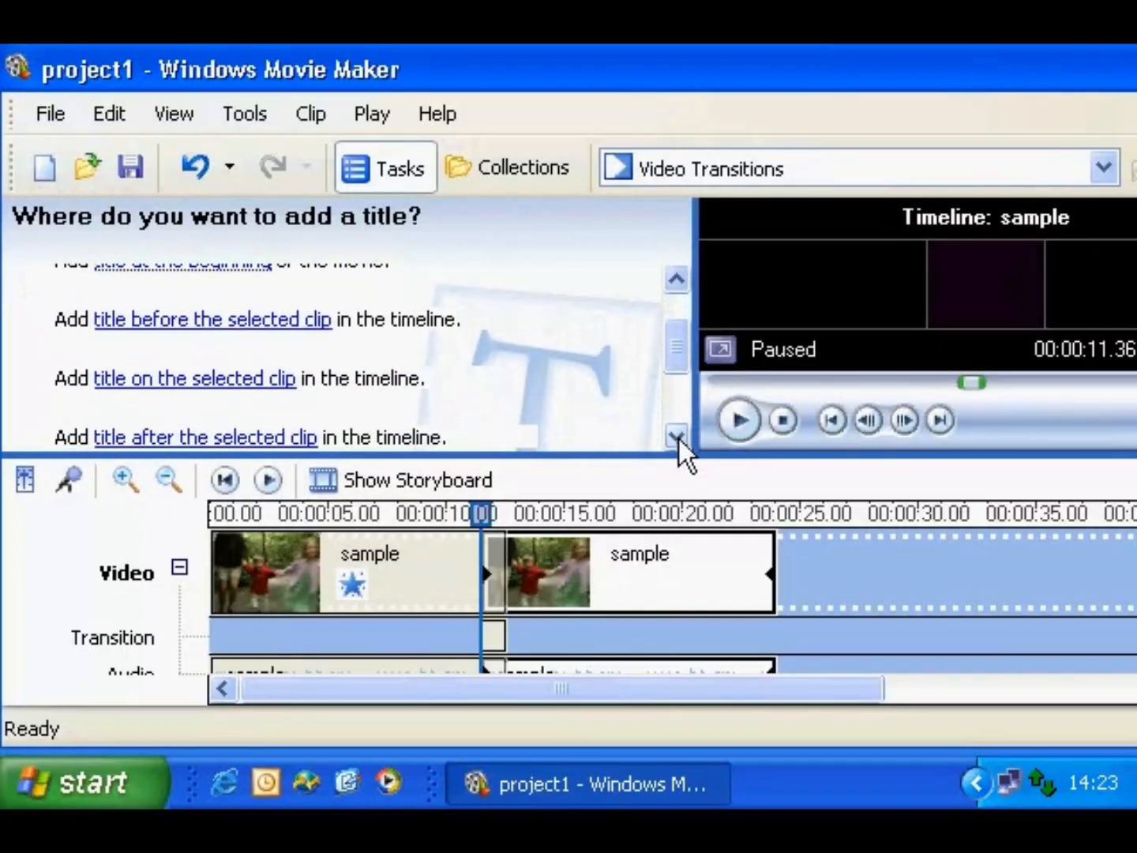
pyautogui.click(677, 281)
pyautogui.click(220, 294)
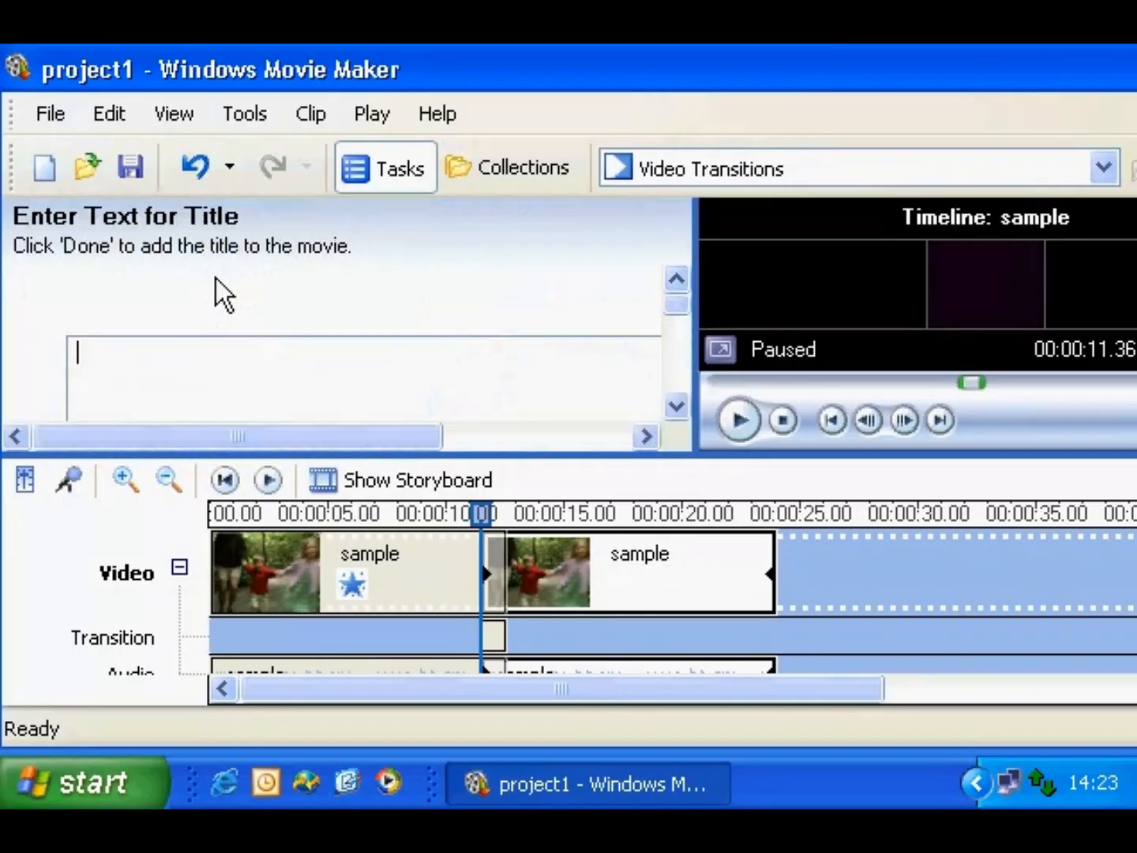
pyautogui.write('This is a t')
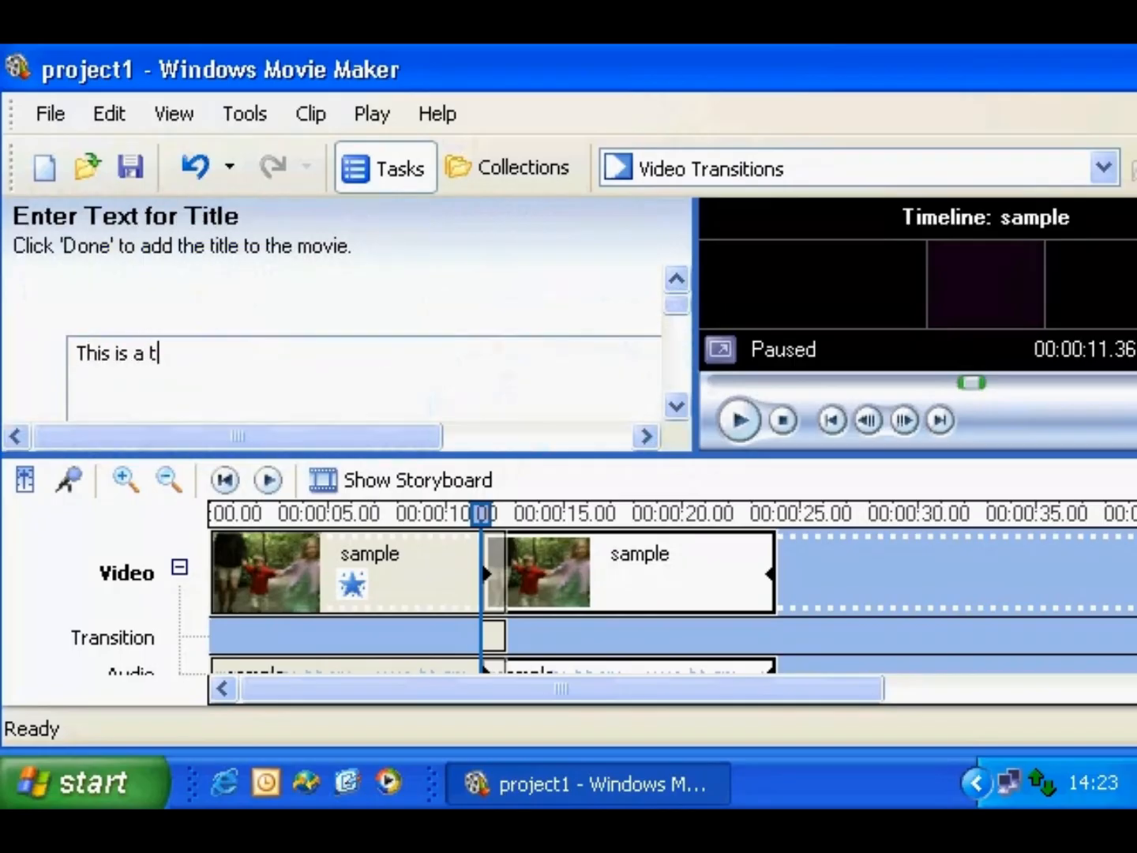
pyautogui.write('itle')
pyautogui.click(681, 375)
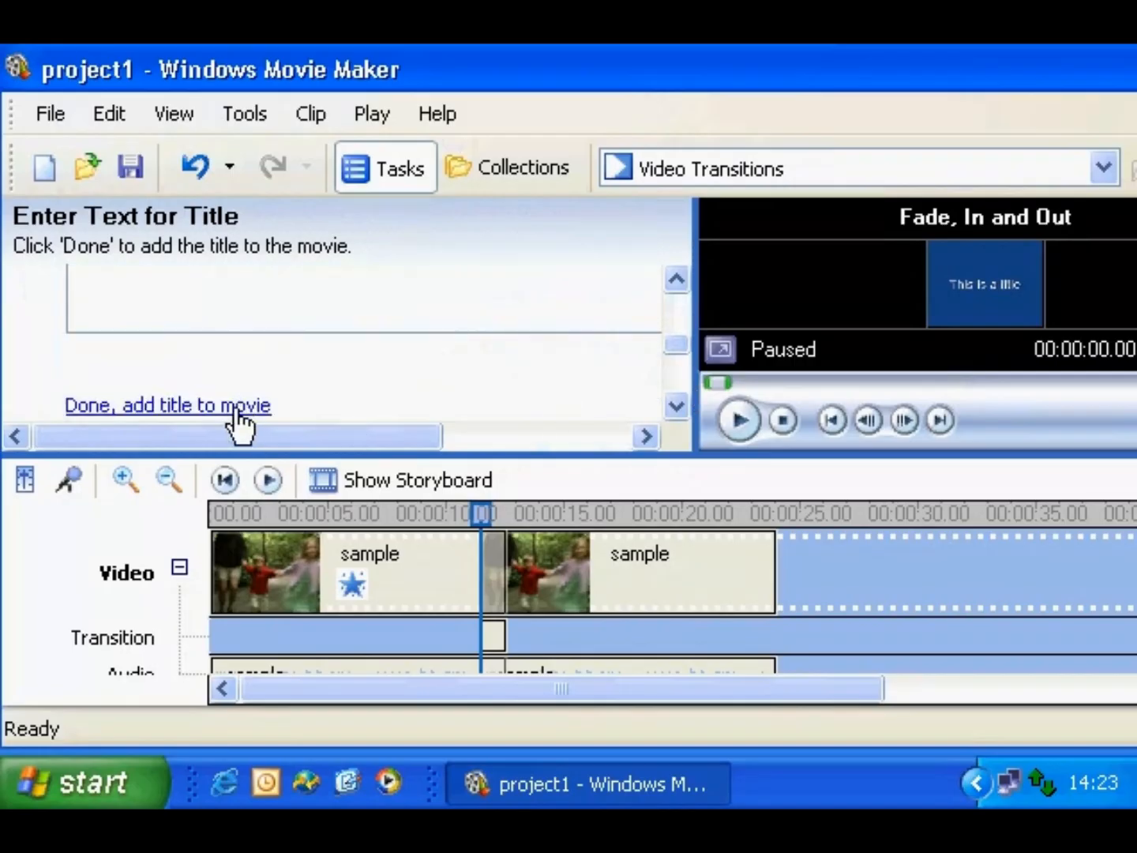
pyautogui.click(671, 376)
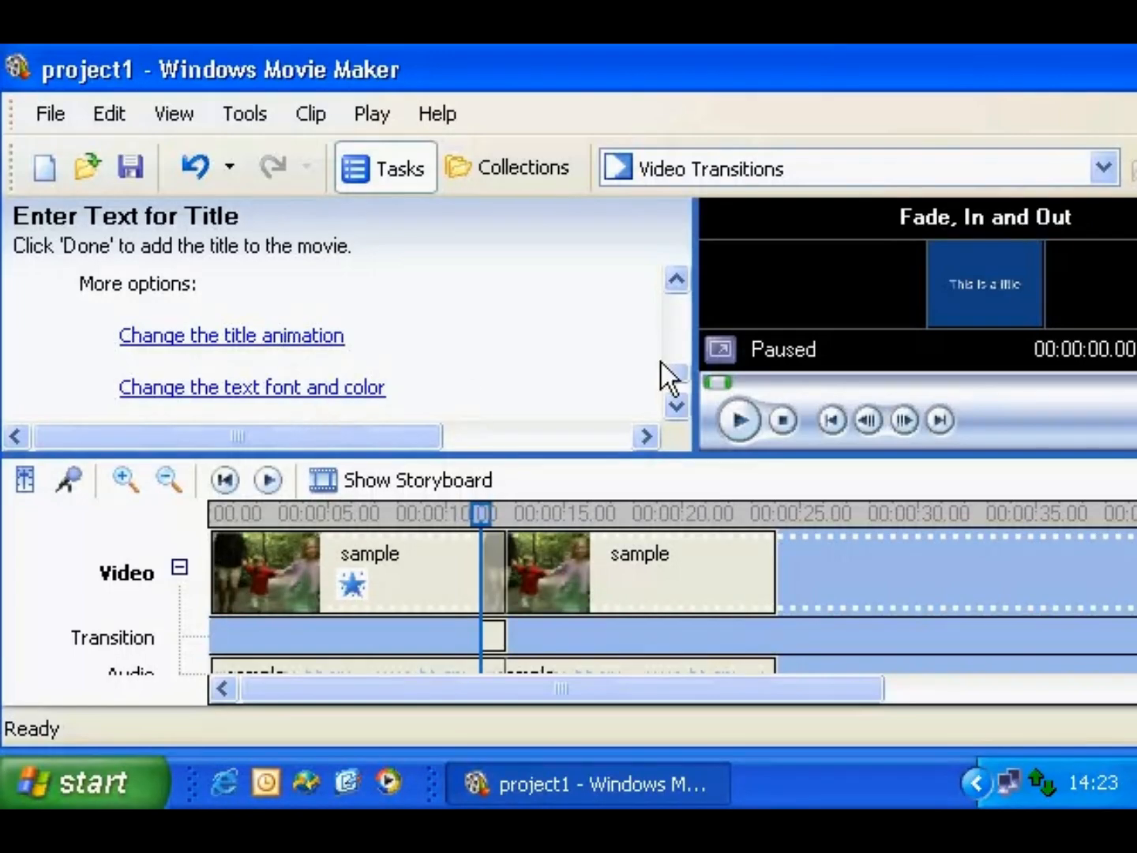
pyautogui.click(677, 324)
pyautogui.click(676, 325)
pyautogui.click(247, 337)
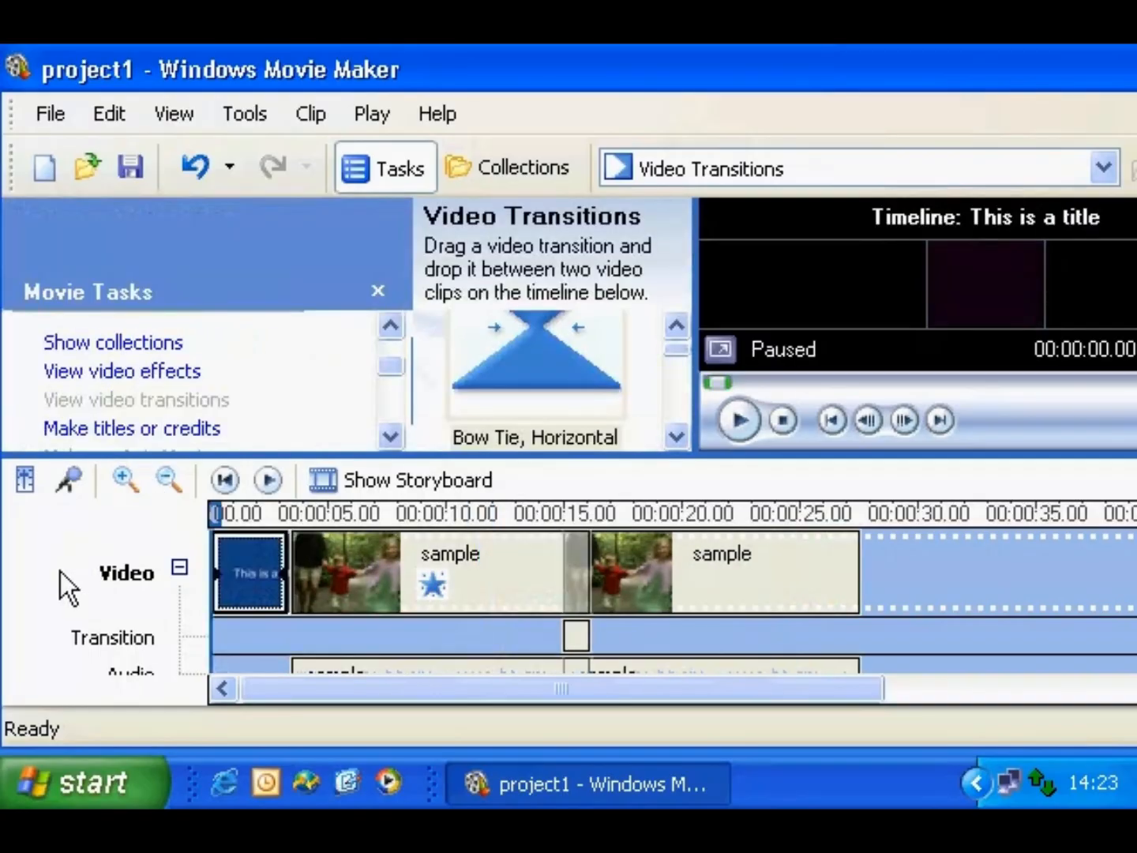
# - Scroll the Movie Tasks pane to reveal all the Finish Movie options
pyautogui.click(393, 401)
pyautogui.click(392, 400)
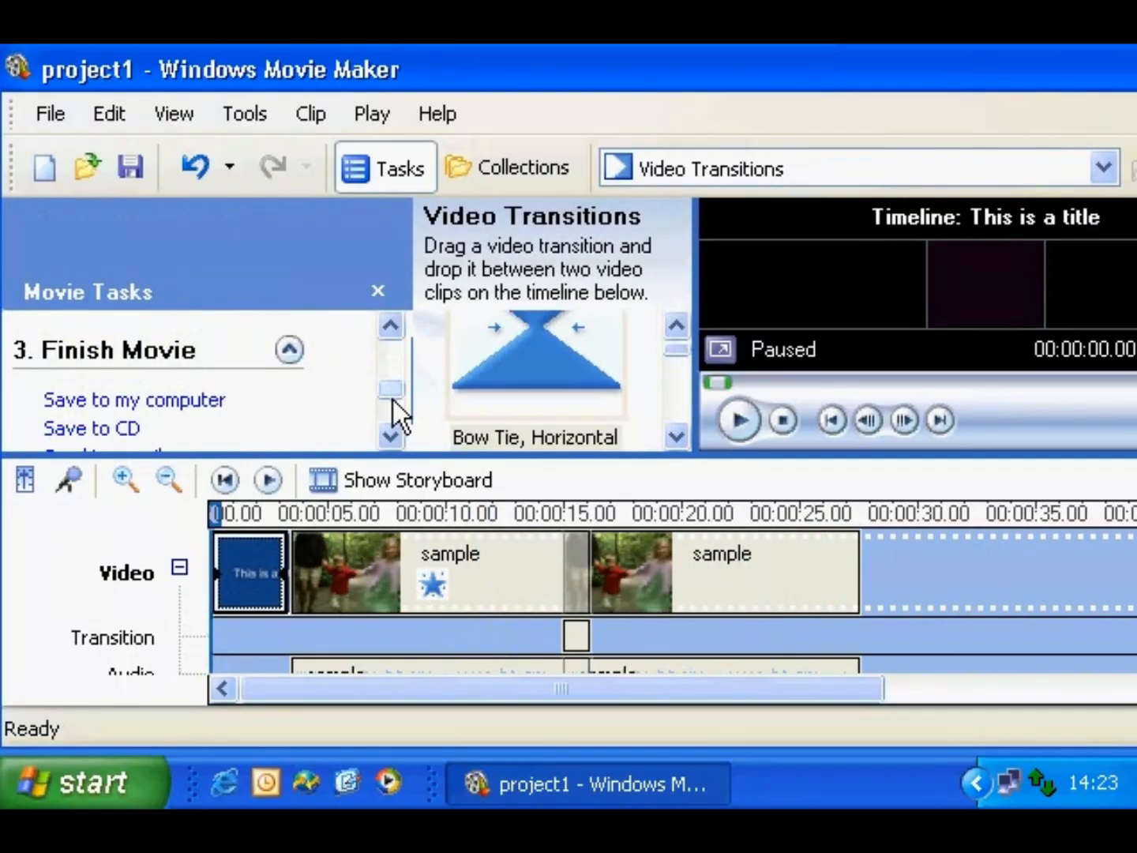
pyautogui.click(390, 436)
pyautogui.click(390, 437)
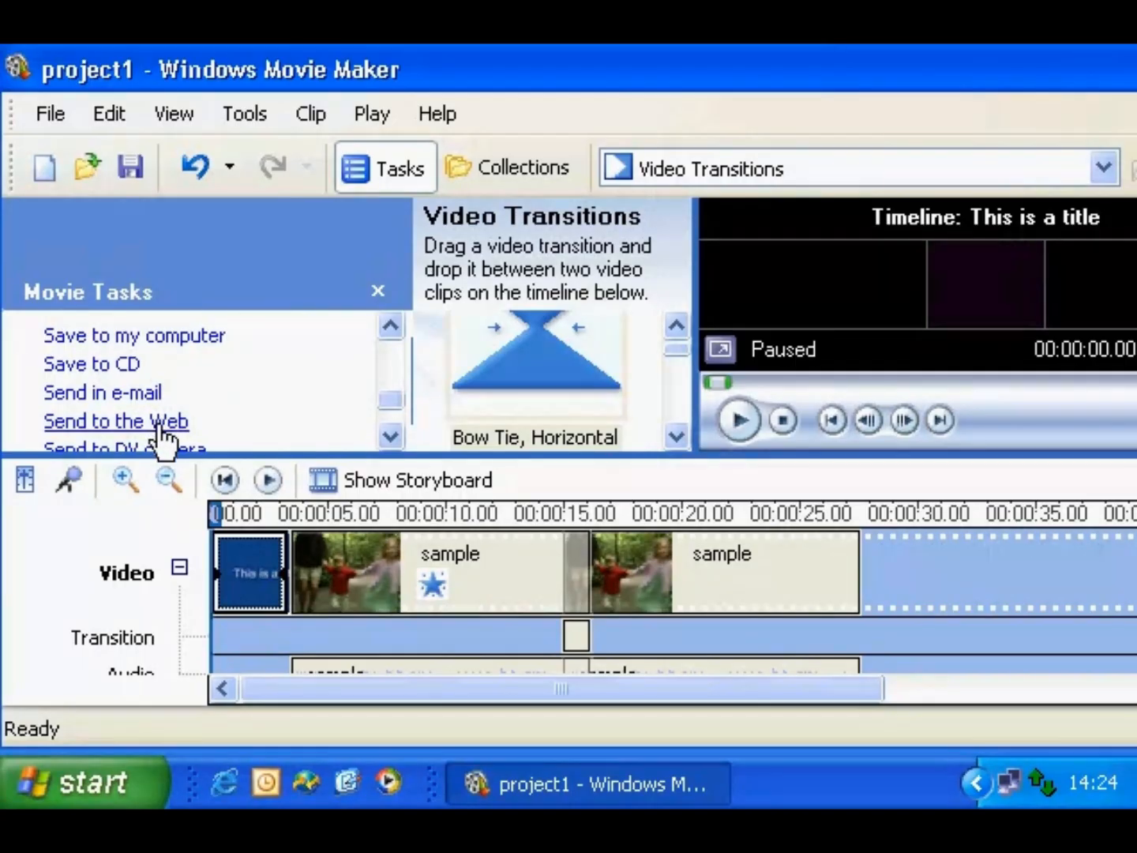
pyautogui.click(390, 436)
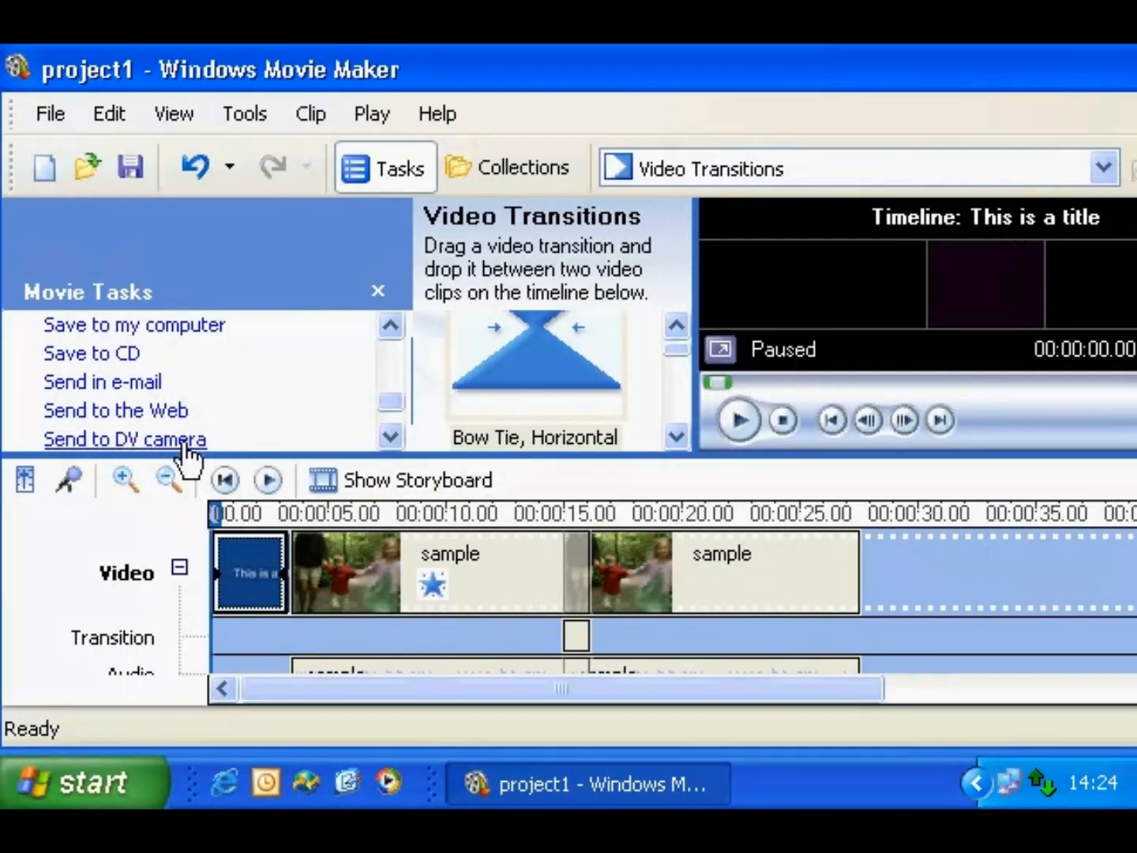